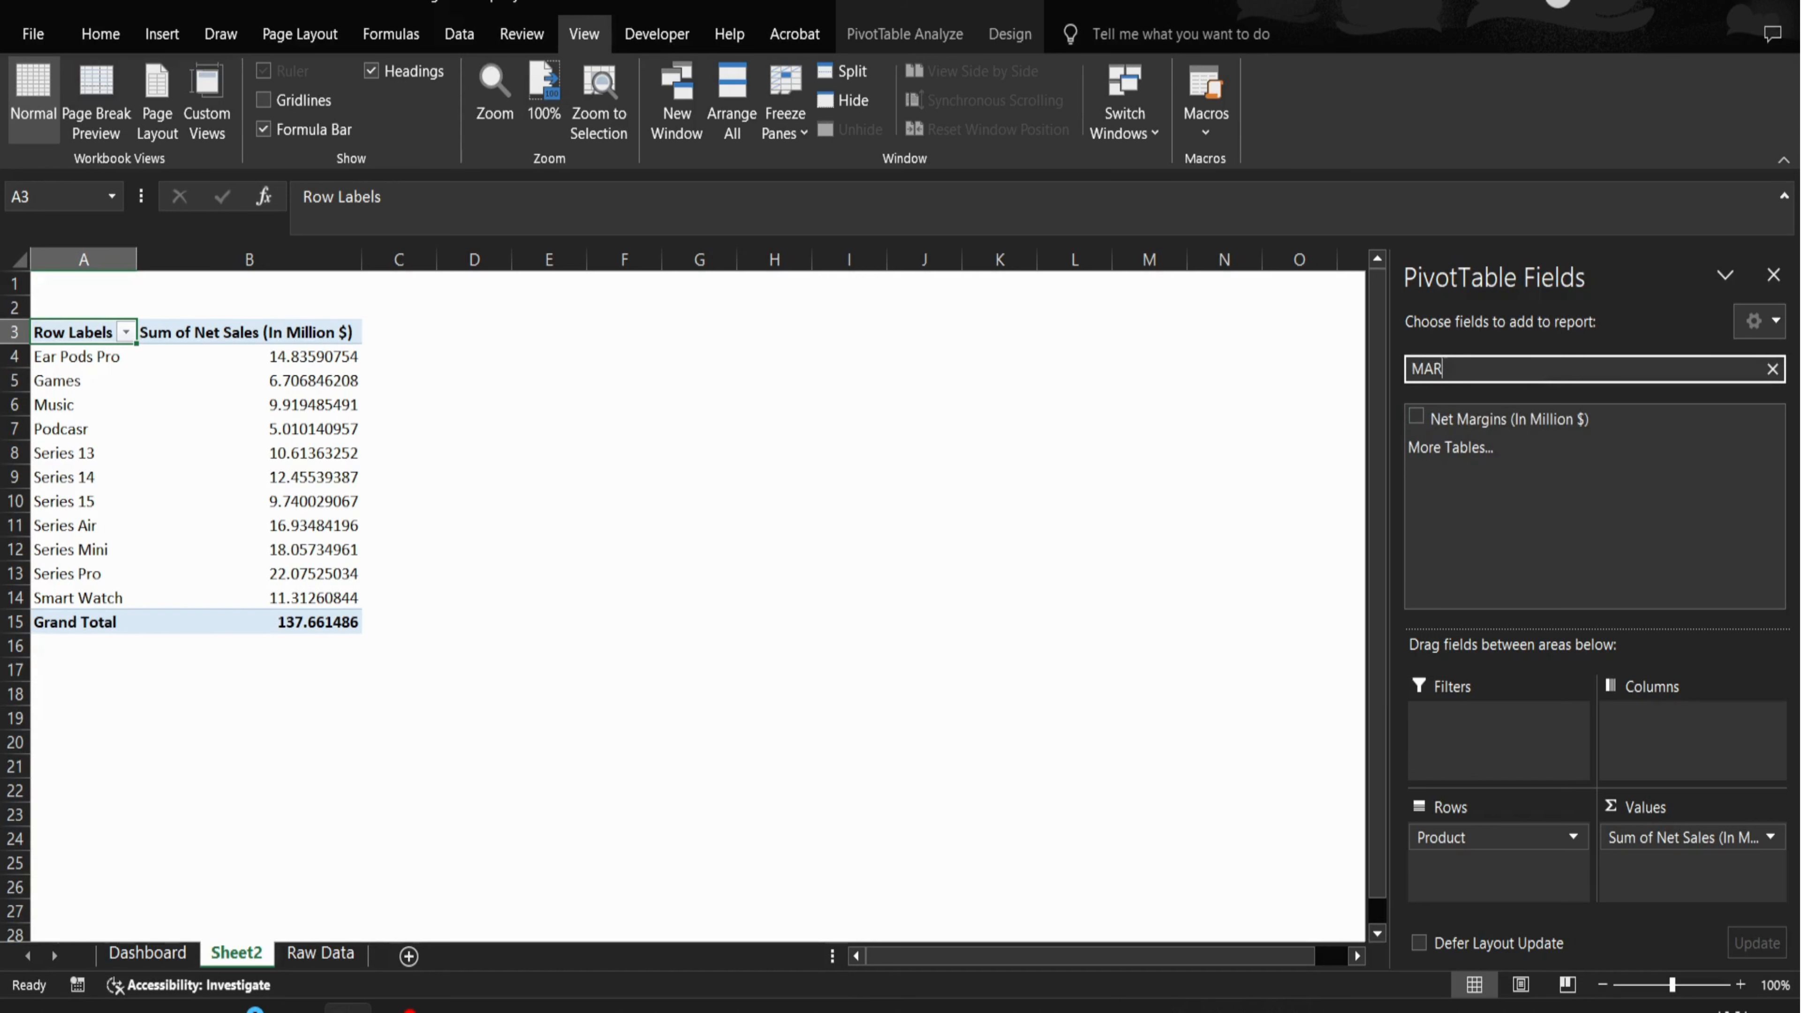
# - Add Net Margins (In Million $) to the pivot table values and format columns B and C as accounting dollars with one decimal
pyautogui.click(1421, 418)
pyautogui.click(515, 447)
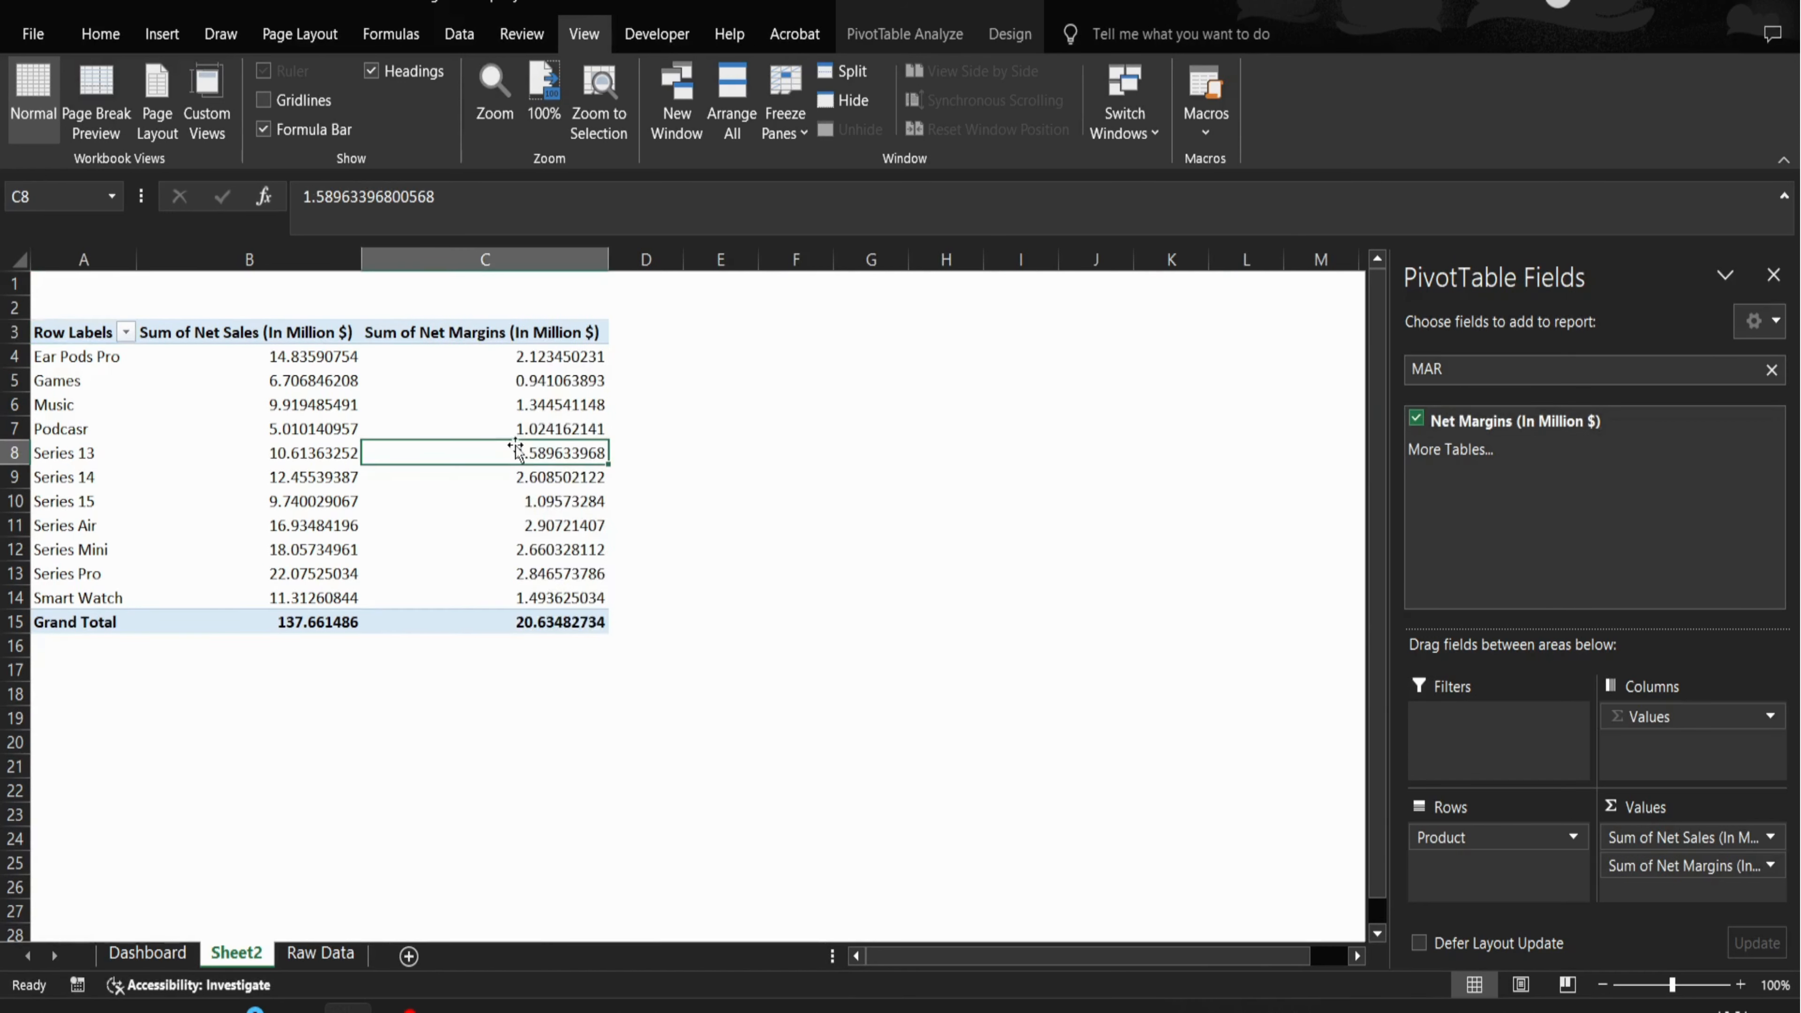
pyautogui.hotkey('ctrl', 'space')
pyautogui.hotkey('shift', 'Left')
pyautogui.click(100, 33)
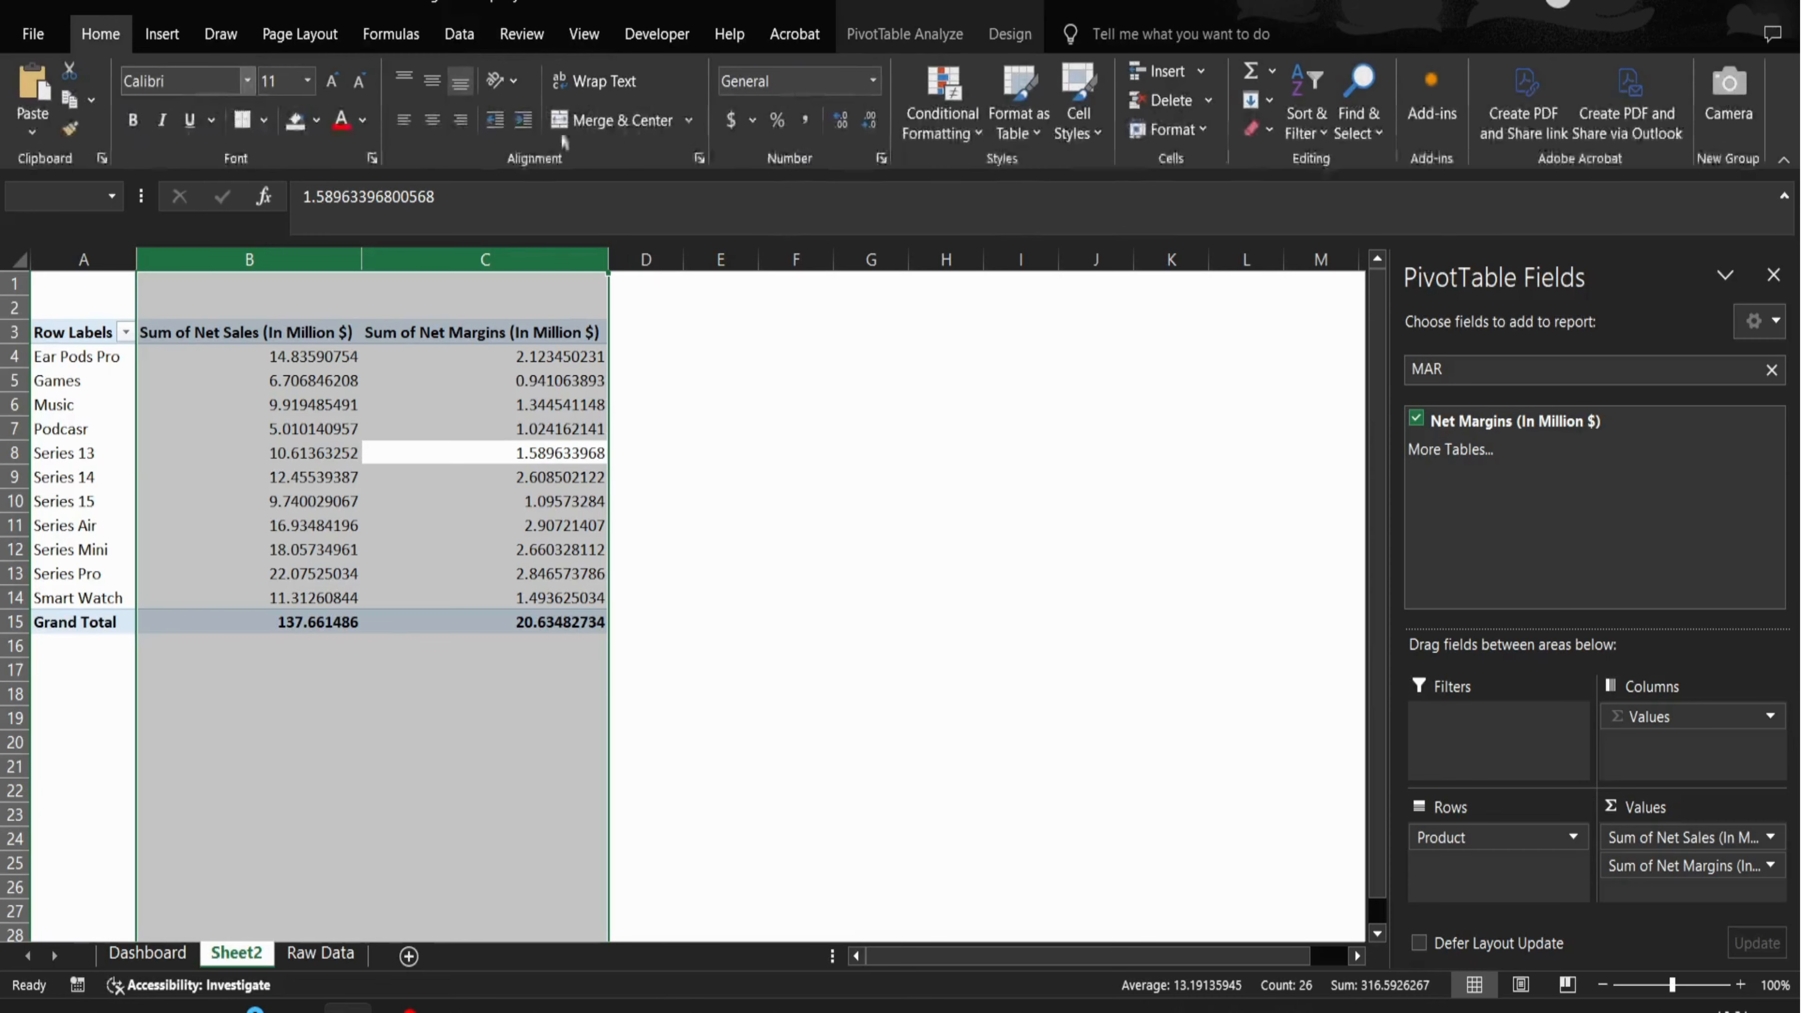
pyautogui.click(732, 120)
pyautogui.click(868, 120)
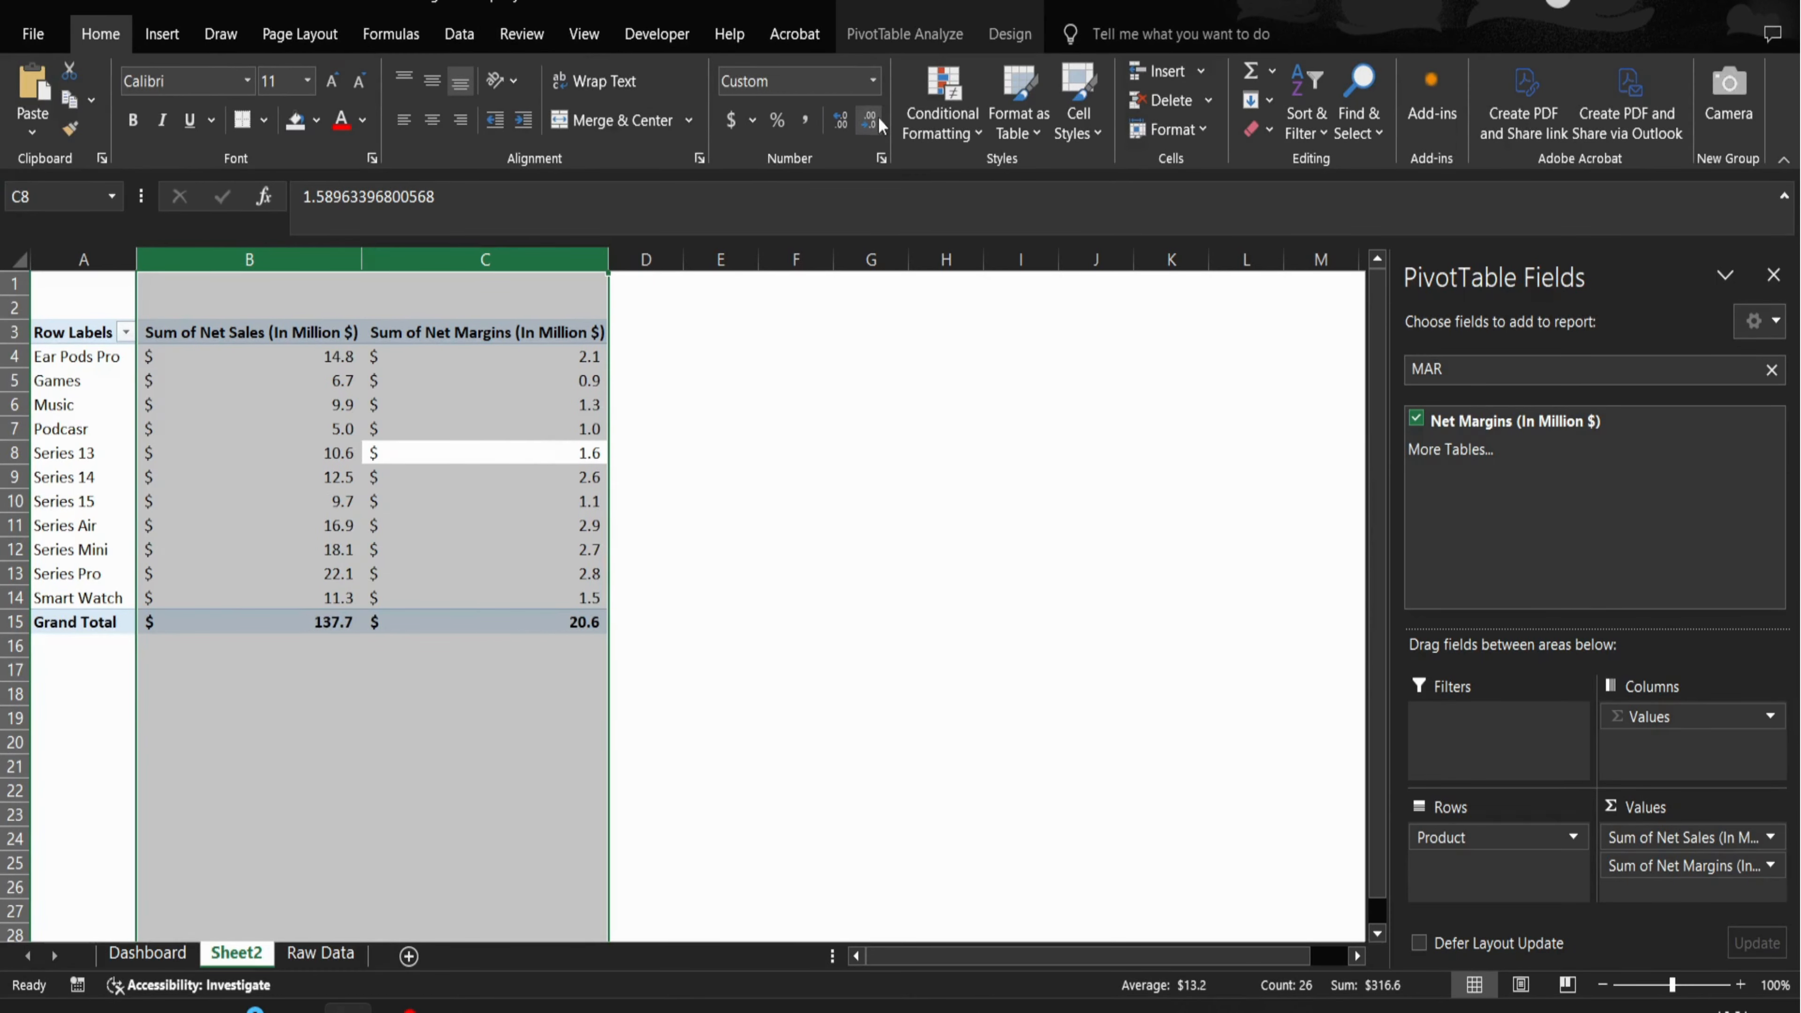
# - Link cell E3 to the pivot table's first header with the formula =A3
pyautogui.click(534, 323)
pyautogui.press('Down')
pyautogui.press('Up')
pyautogui.press('Right')
pyautogui.press('Right')
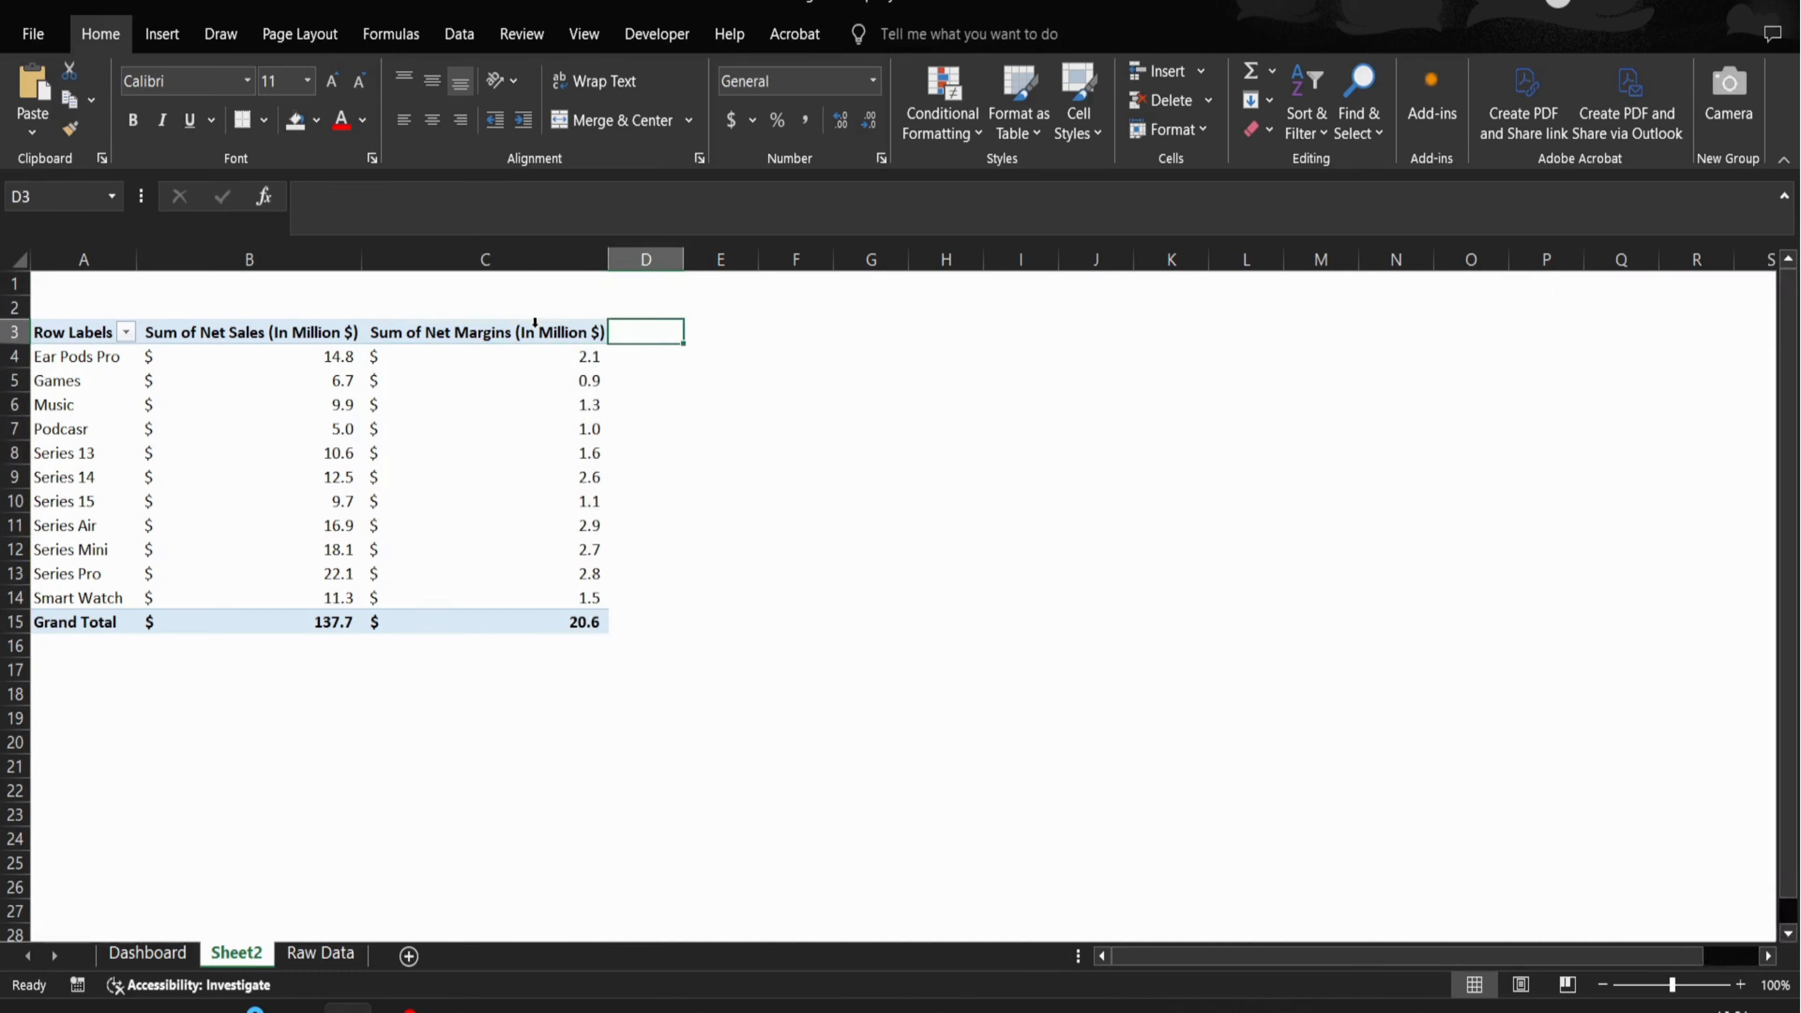
pyautogui.write('=A3')
pyautogui.press('Return')
pyautogui.press('Up')
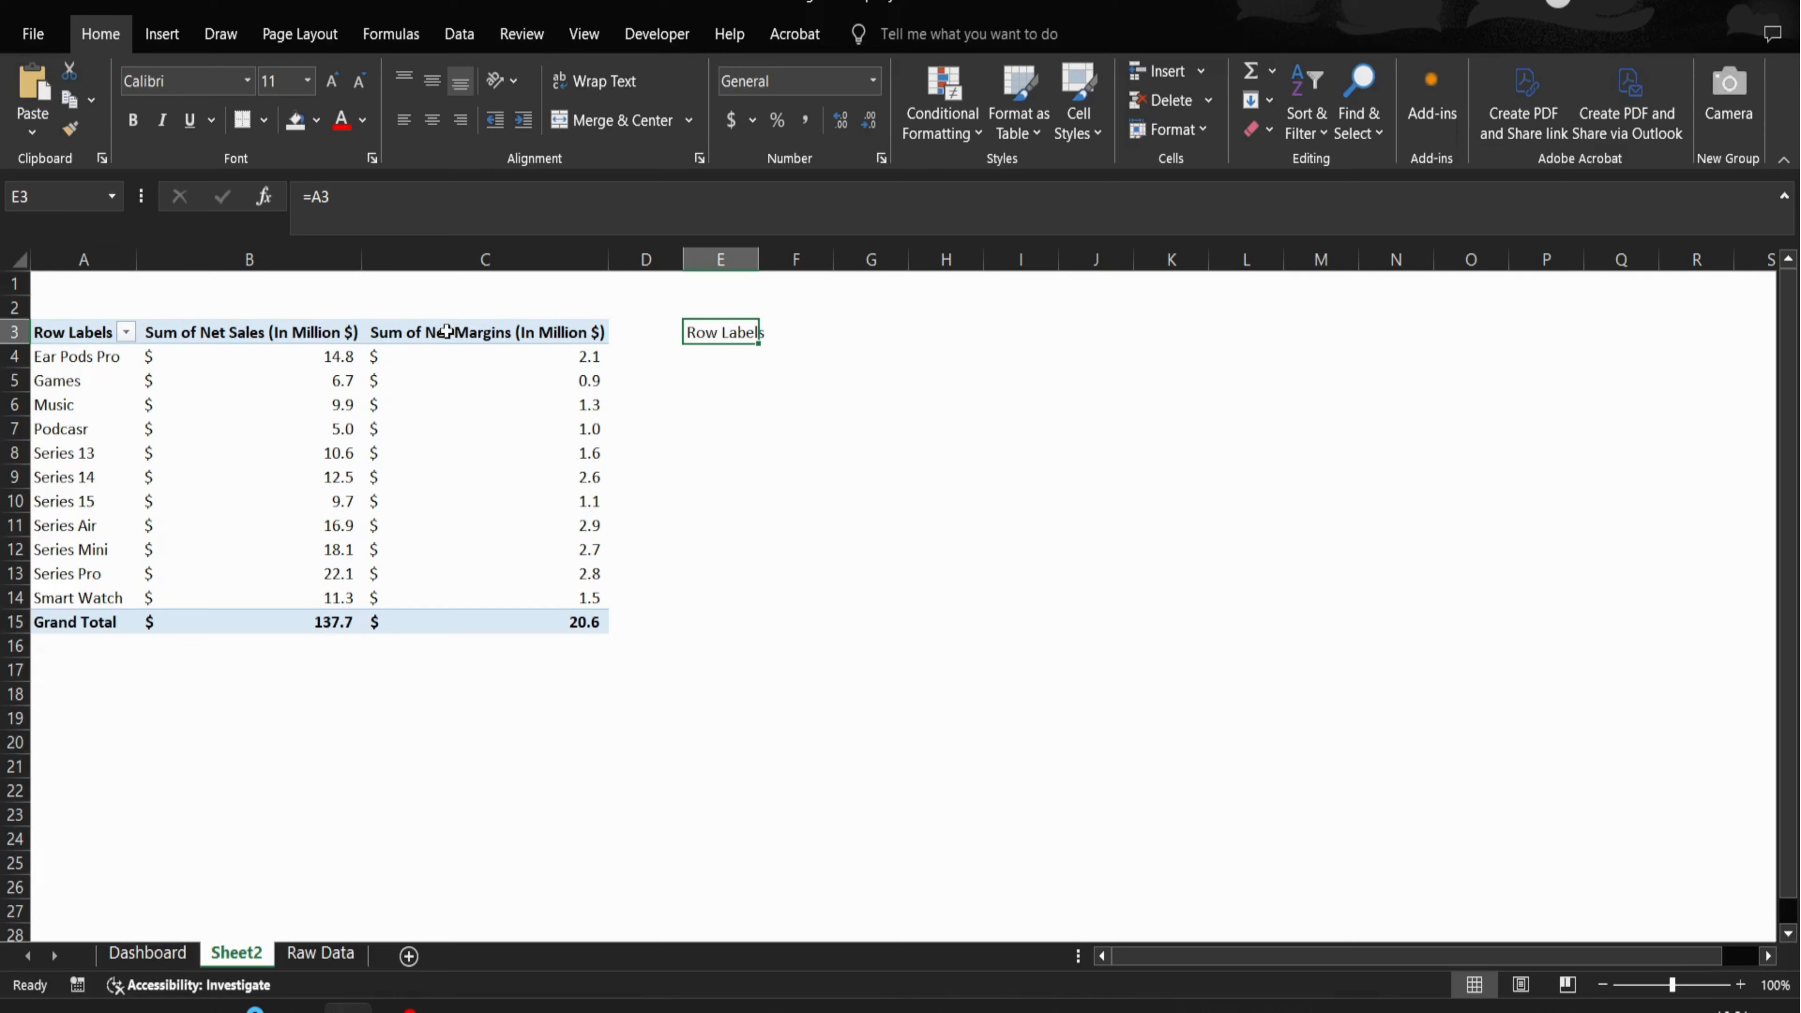
# - Copy the formula in E3 across E3:G15 to mirror the whole pivot table
pyautogui.hotkey('ctrl', 'c')
pyautogui.hotkey('shift', 'Right')
pyautogui.hotkey('shift', 'Right')
pyautogui.hotkey('shift', 'Down')
pyautogui.hotkey('shift', 'Down')
pyautogui.hotkey('shift', 'Down')
pyautogui.hotkey('shift', 'Down')
pyautogui.hotkey('shift', 'Down')
pyautogui.hotkey('shift', 'Down')
pyautogui.hotkey('shift', 'Down')
pyautogui.hotkey('shift', 'Down')
pyautogui.hotkey('shift', 'Down')
pyautogui.hotkey('shift', 'Down')
pyautogui.hotkey('shift', 'Down')
pyautogui.hotkey('shift', 'Down')
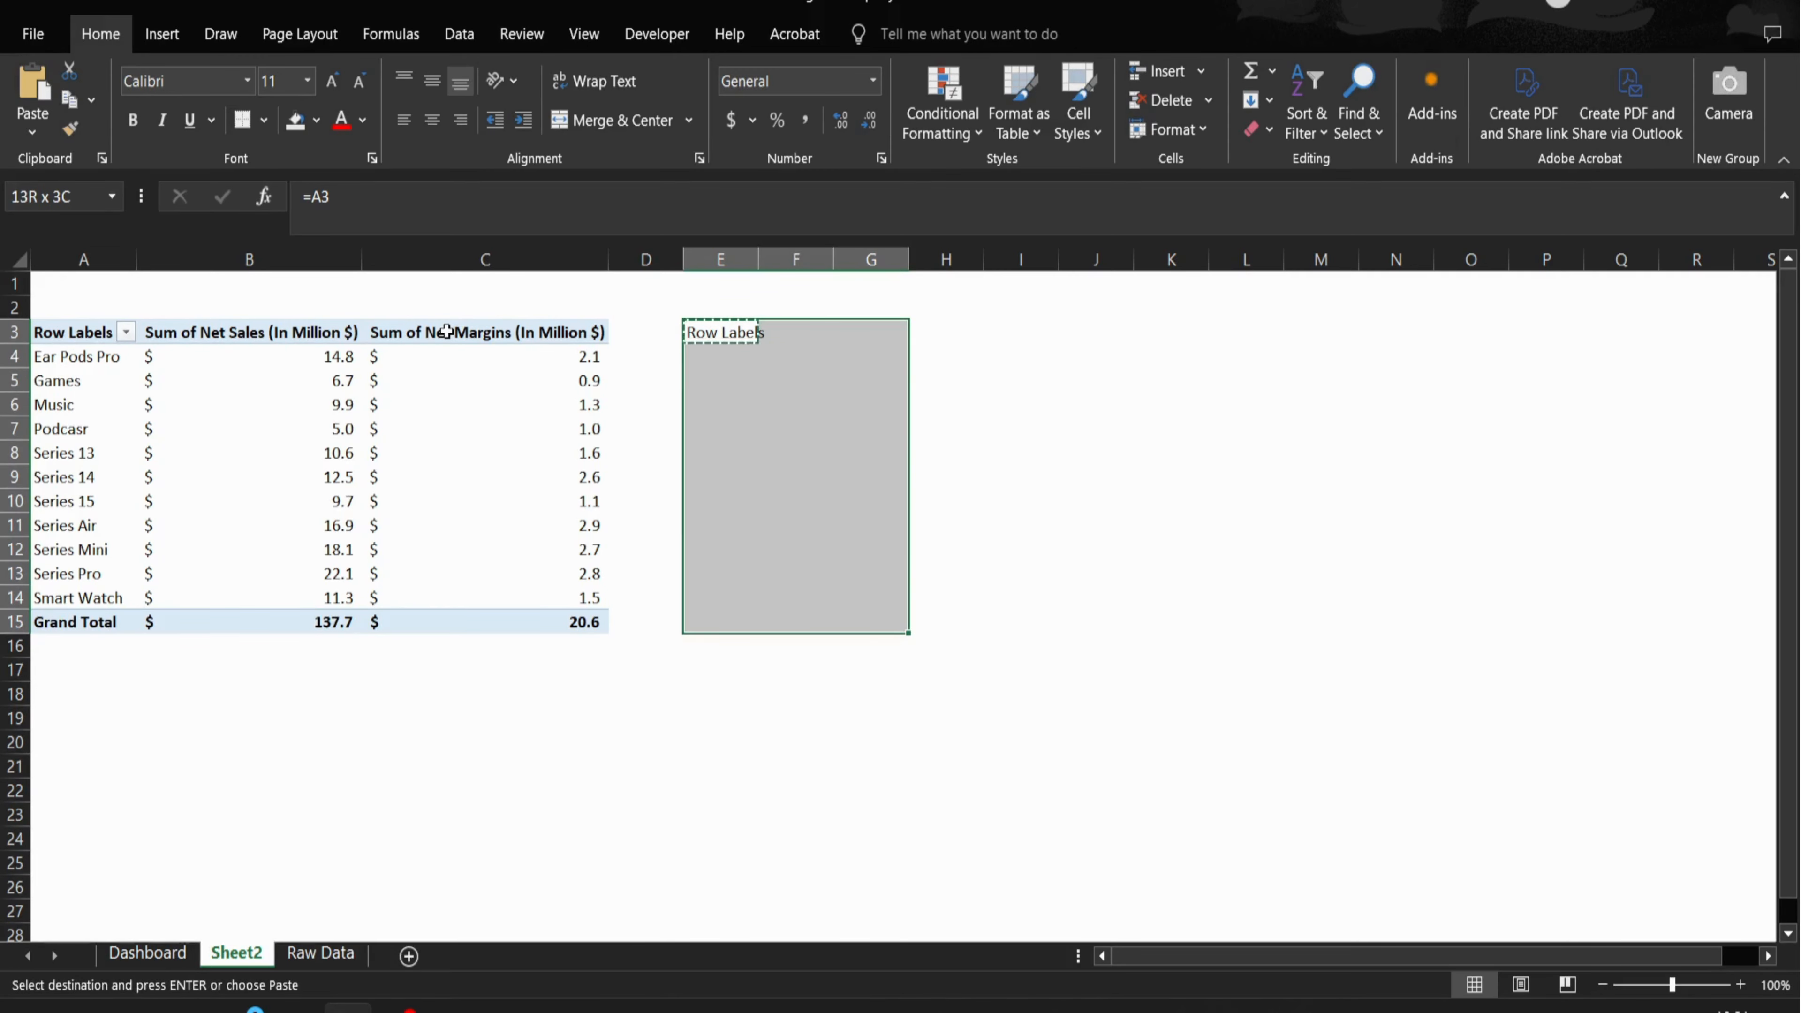
pyautogui.hotkey('ctrl', 'v')
# - Autofit columns E through G to their contents
pyautogui.hotkey('ctrl', 'space')
pyautogui.hotkey('alt', 'h')
pyautogui.press('o')
pyautogui.press('i')
pyautogui.hotkey('shift', 'BackSpace')
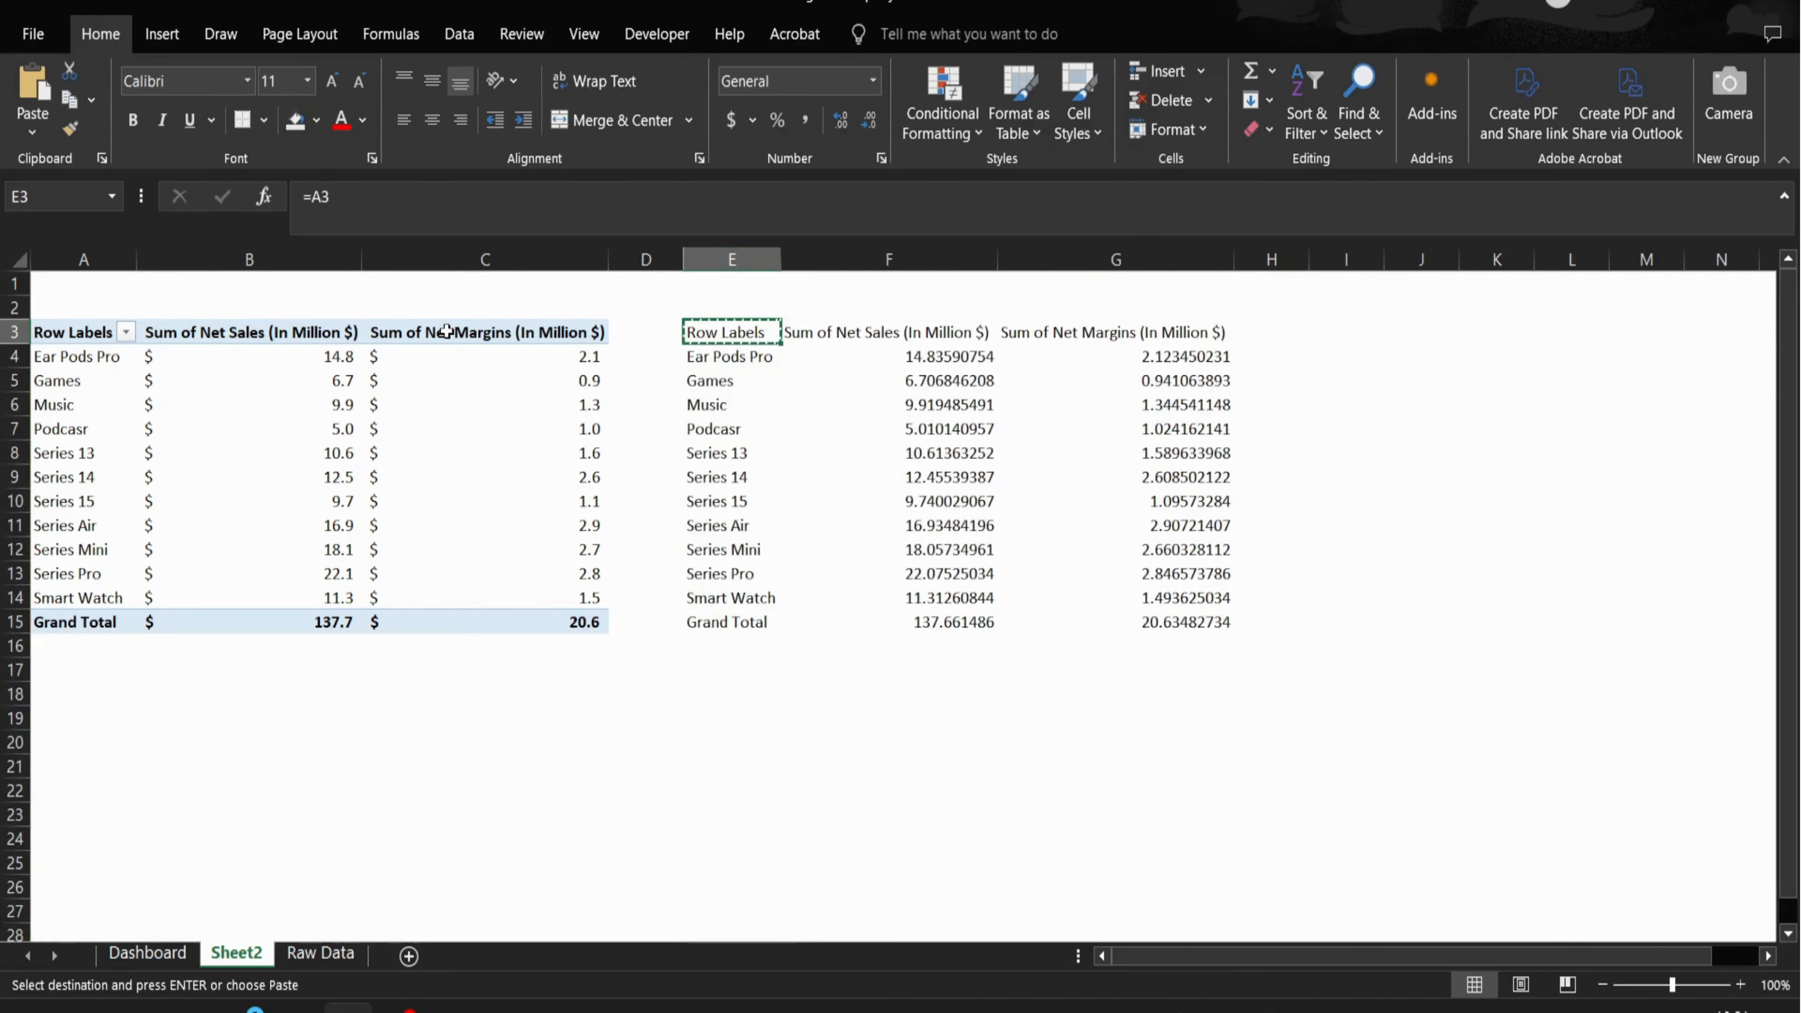
# - Make the headers in E3:G3 bold and refit the widths of columns E through G
pyautogui.hotkey('shift', 'Right')
pyautogui.hotkey('shift', 'Right')
pyautogui.hotkey('ctrl', 'v')
pyautogui.press('Escape')
pyautogui.hotkey('ctrl', 'space')
pyautogui.hotkey('alt', 'o')
pyautogui.press('c')
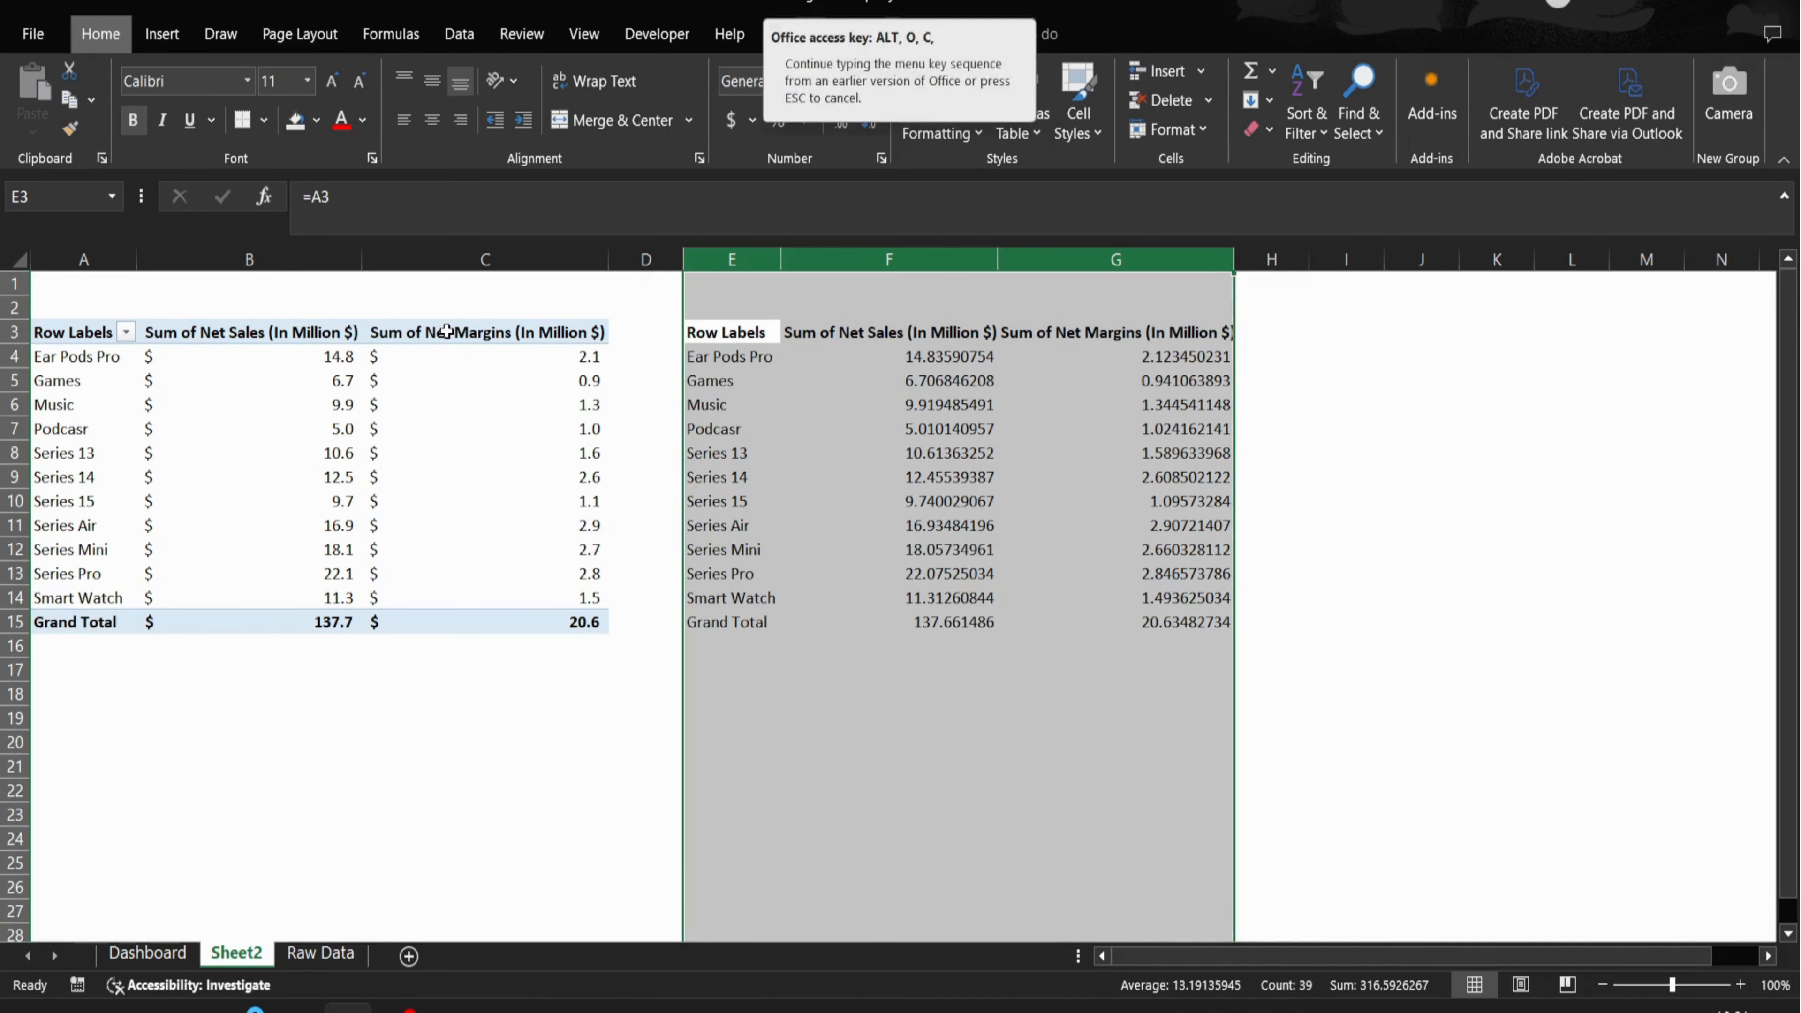
pyautogui.press('a')
# - Reduce the net sales and net margins values in F4:G15 to one decimal place
pyautogui.press('Down')
pyautogui.press('Up')
pyautogui.press('Right')
pyautogui.press('Right')
pyautogui.press('Down')
pyautogui.hotkey('ctrl', 'shift', 'Left')
pyautogui.hotkey('ctrl', 'q')
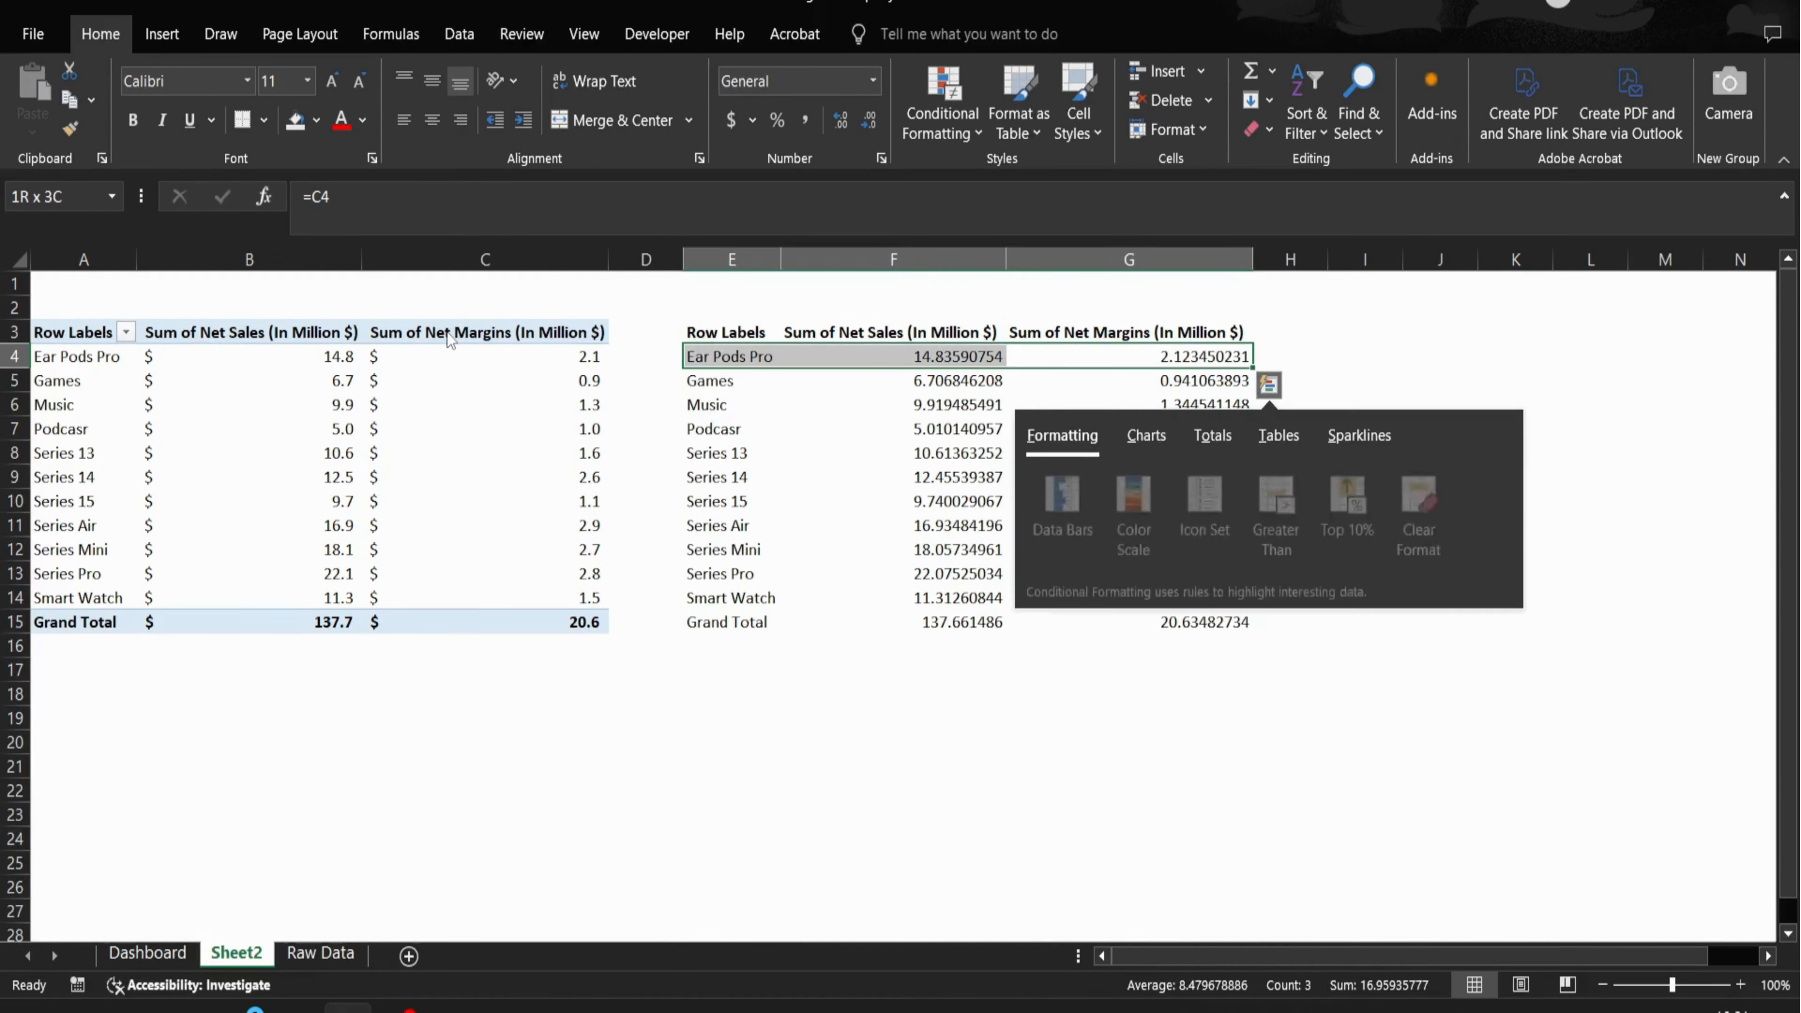
pyautogui.press('Escape')
pyautogui.hotkey('shift', 'Right')
pyautogui.hotkey('ctrl', 'shift', 'Down')
pyautogui.click(868, 122)
pyautogui.click(867, 122)
pyautogui.click(868, 122)
pyautogui.click(872, 121)
pyautogui.click(872, 120)
pyautogui.click(879, 121)
pyautogui.click(880, 120)
pyautogui.click(879, 121)
# - Format columns F and G as accounting dollars with one decimal place
pyautogui.hotkey('ctrl', 'space')
pyautogui.click(732, 117)
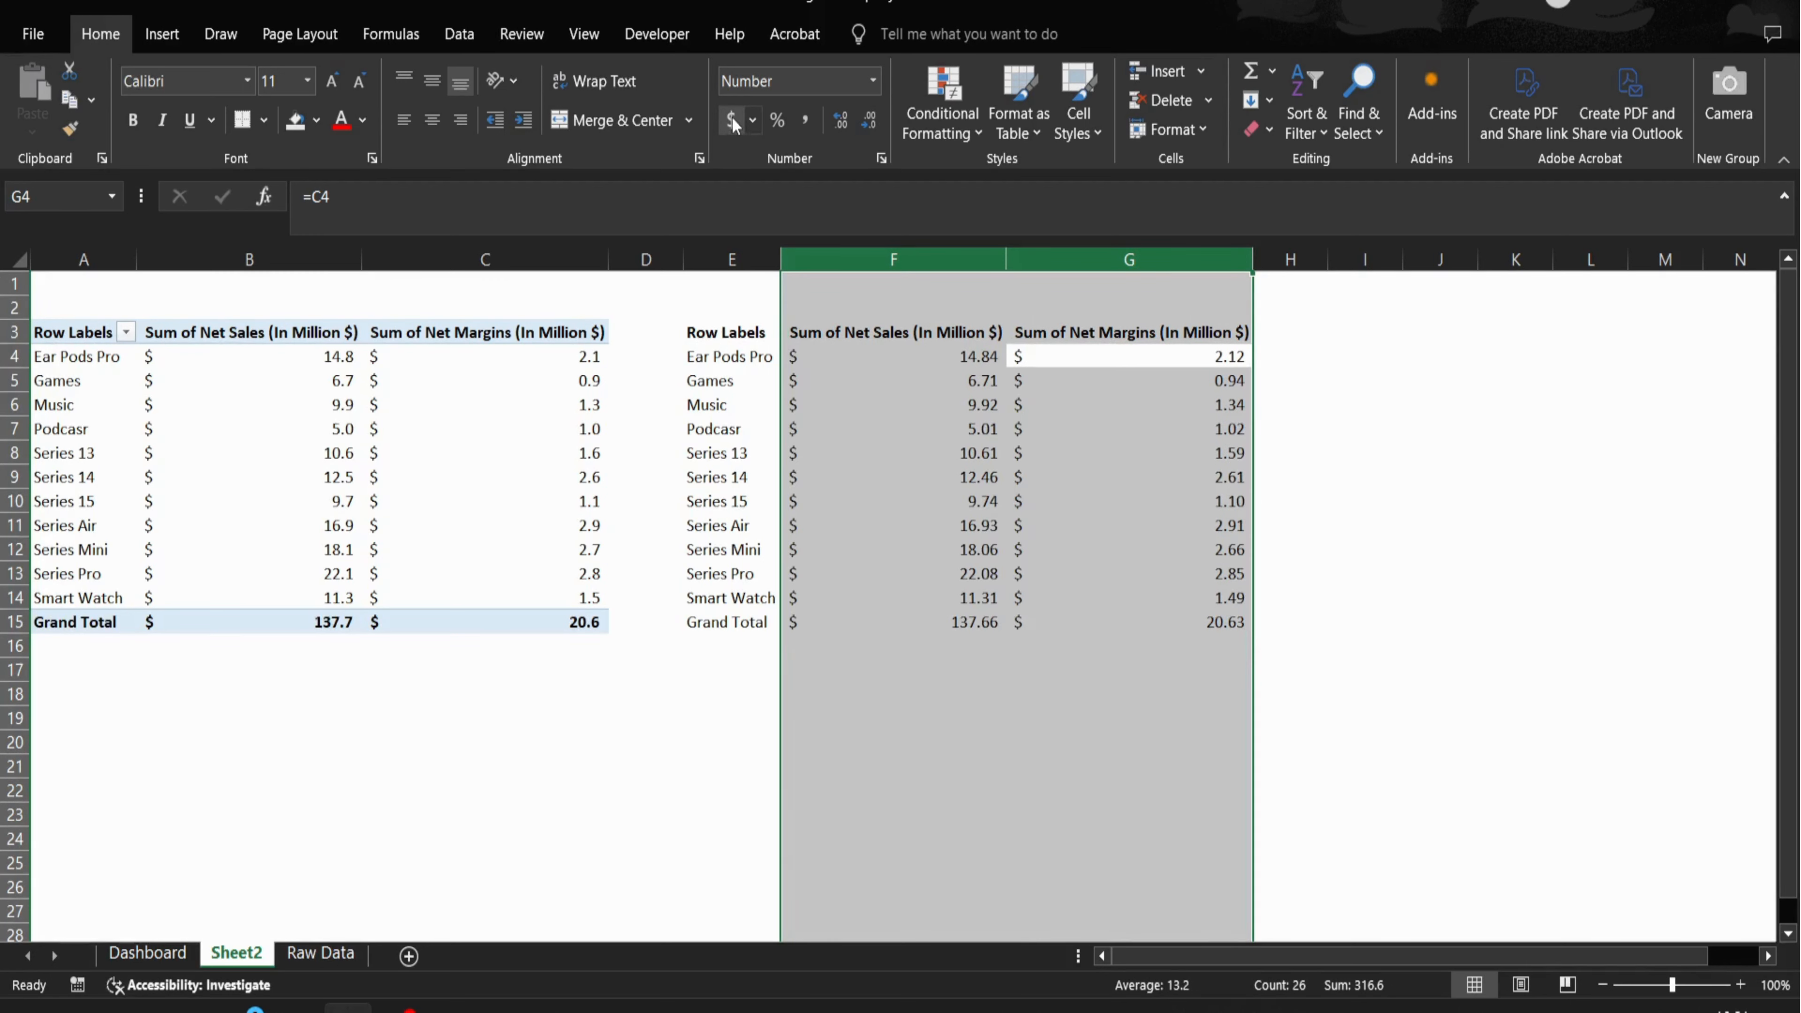
pyautogui.click(871, 124)
pyautogui.click(698, 451)
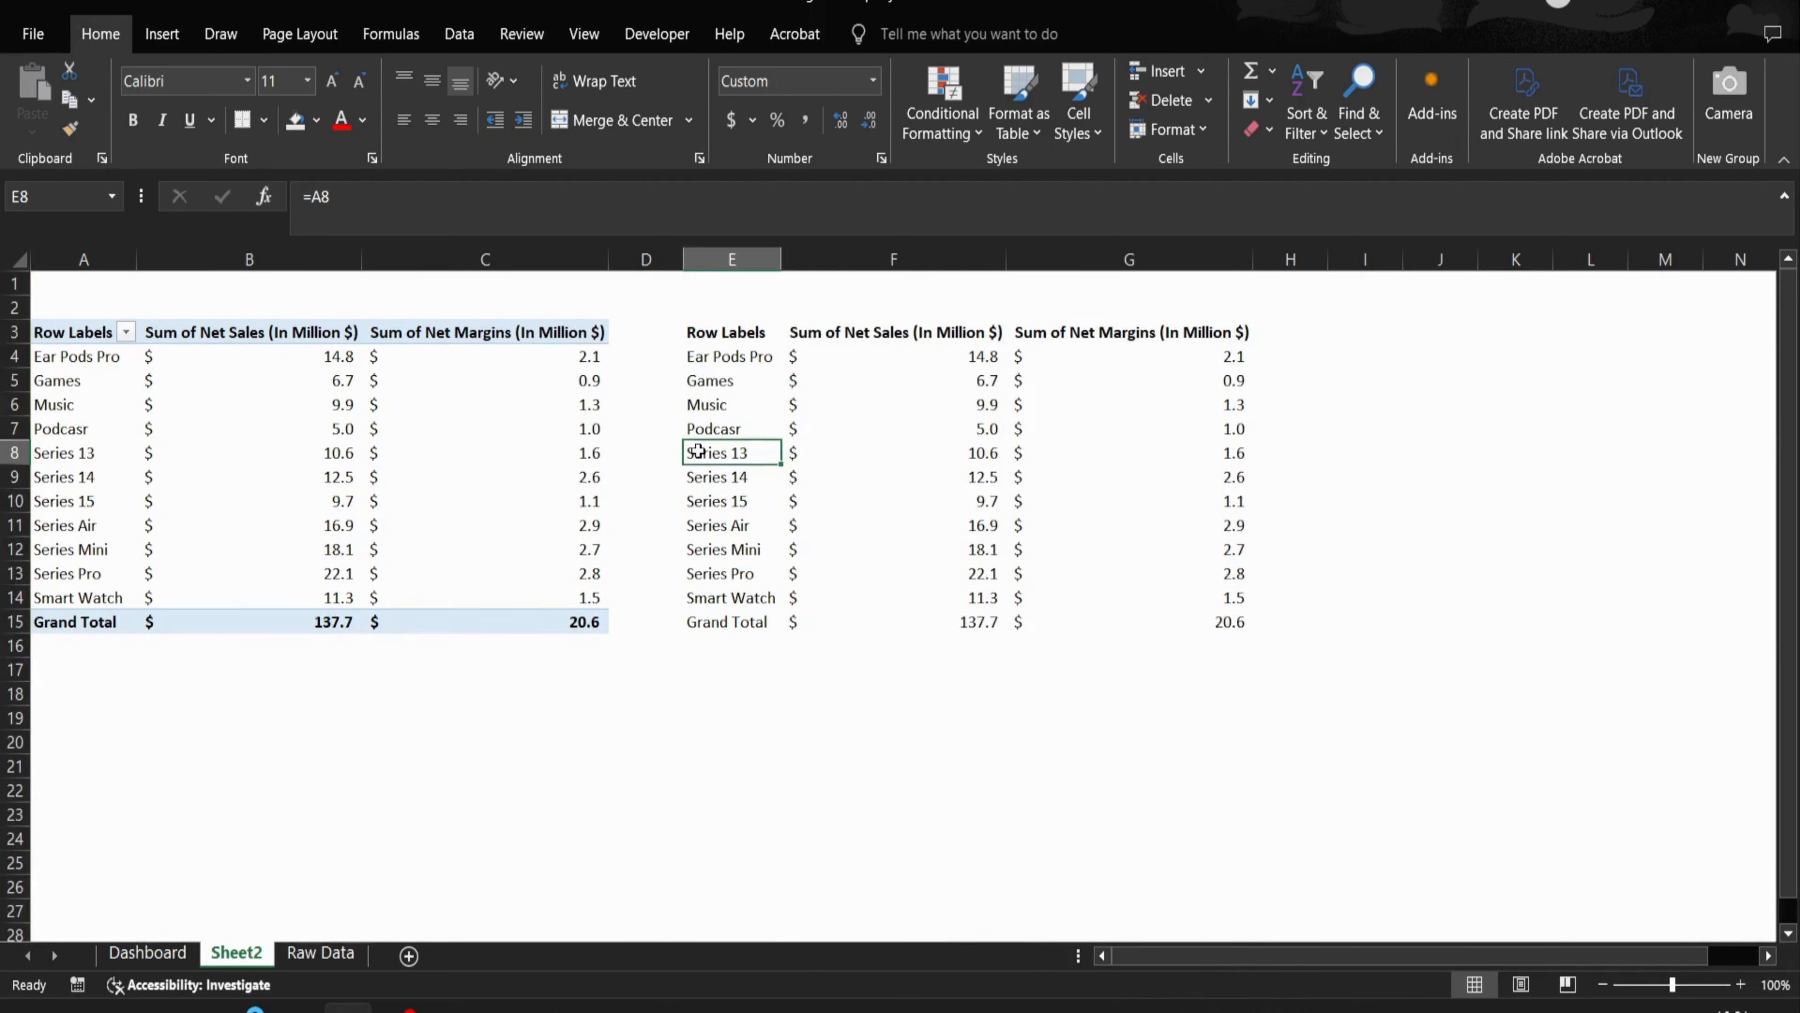
# - Apply thick outside borders around the linked table E3:G15 and around its Row Labels column
pyautogui.hotkey('ctrl', 'Up')
pyautogui.hotkey('ctrl', 'shift', 'Right')
pyautogui.hotkey('ctrl', 'shift', 'Down')
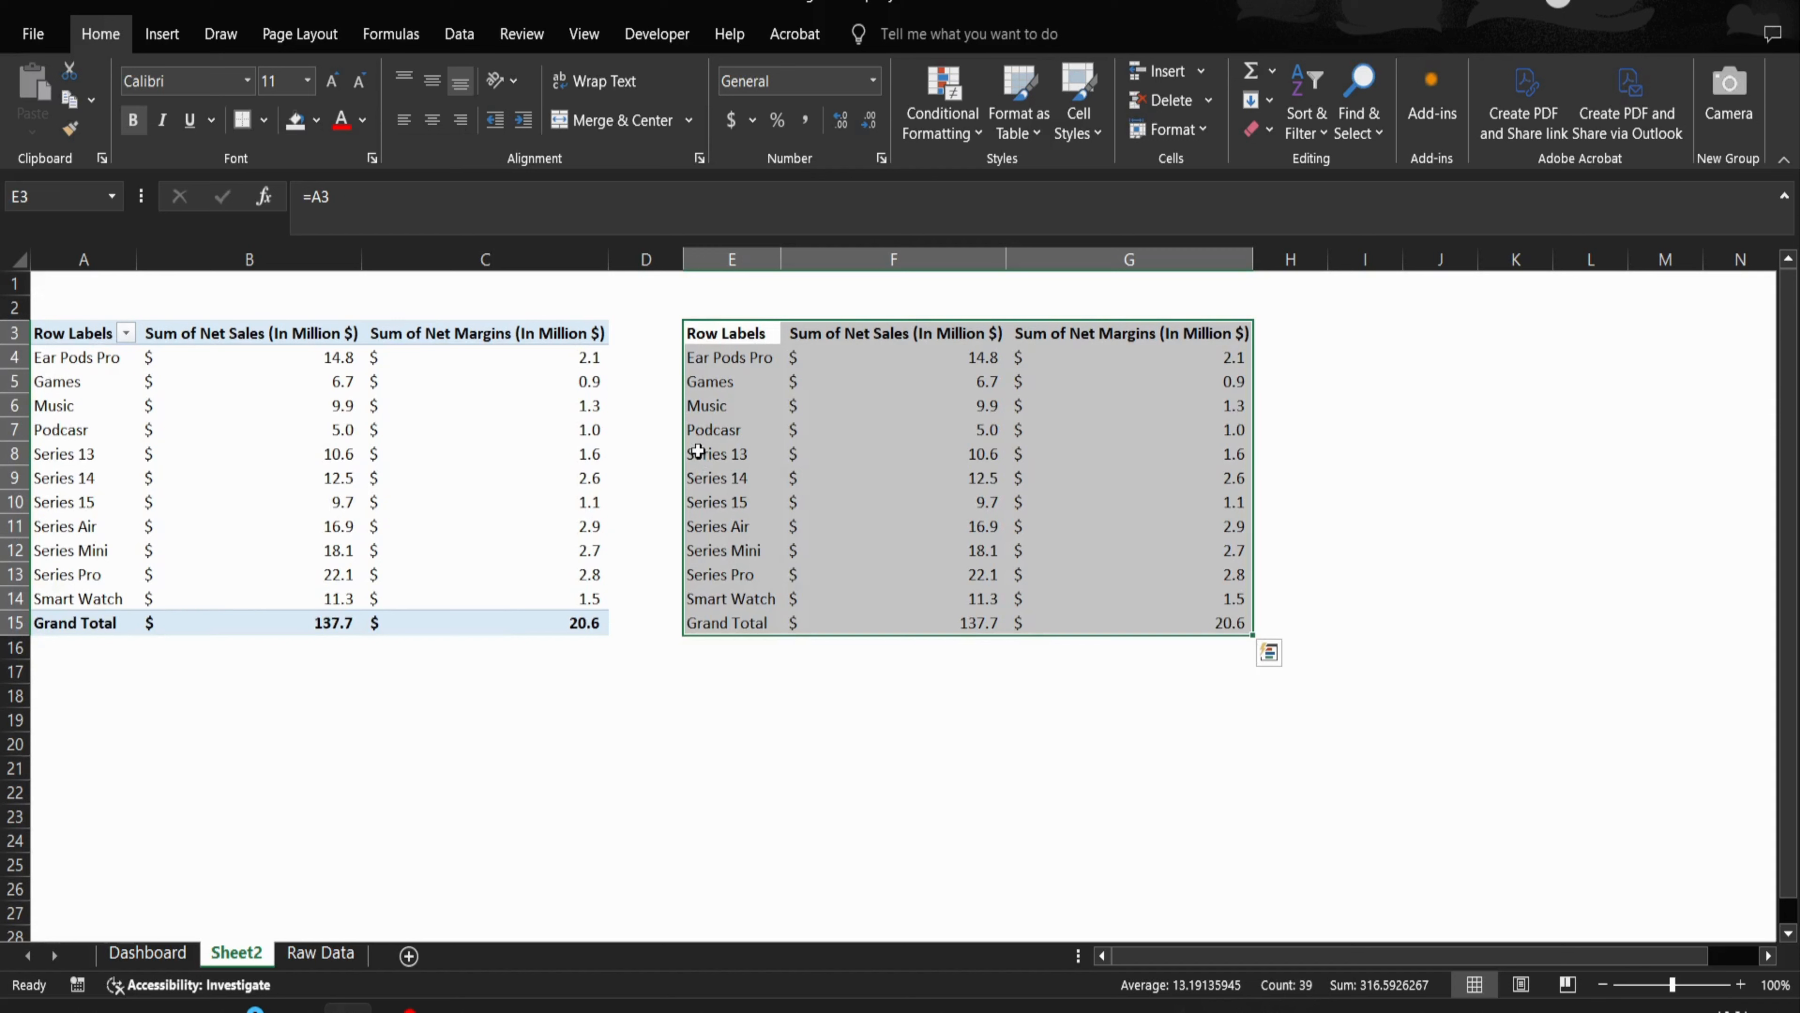
pyautogui.press('Right')
pyautogui.press('Left')
pyautogui.hotkey('ctrl', 'shift', 'Down')
pyautogui.hotkey('alt', 'h')
pyautogui.press('b')
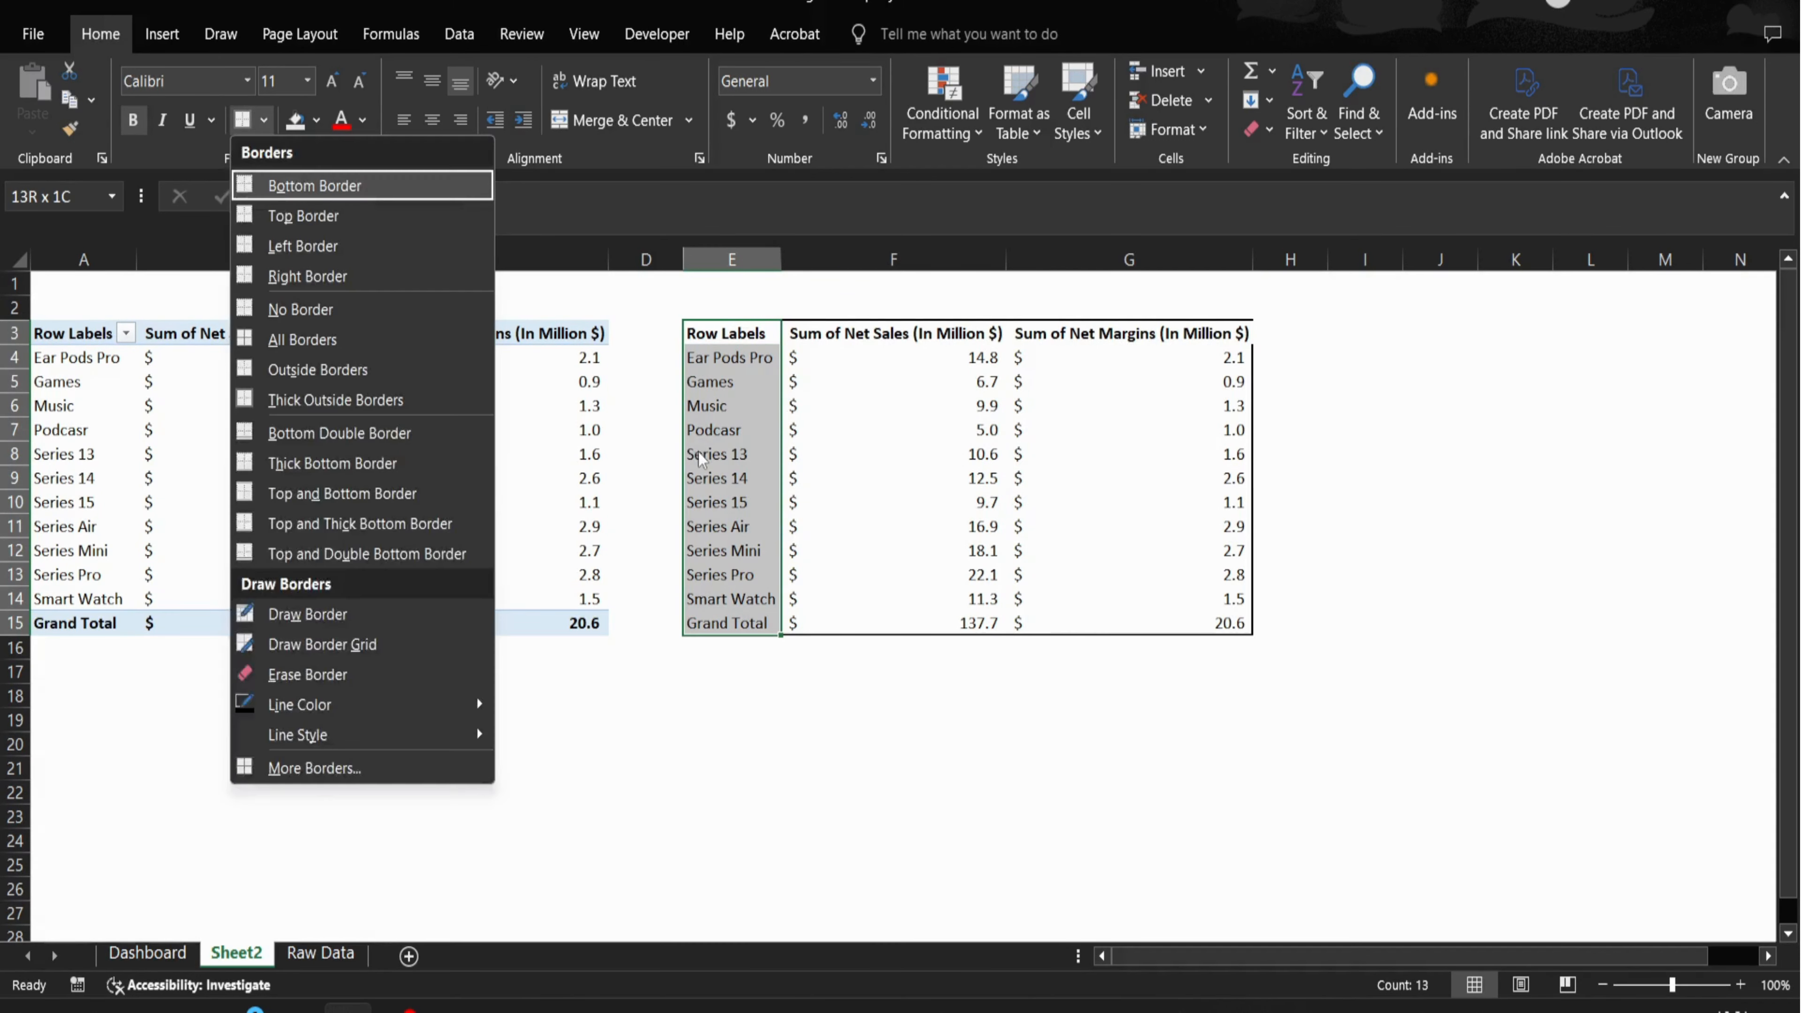
pyautogui.press('t')
# - Apply a thick outside border around the net margins column, G3:G15
pyautogui.press('Right')
pyautogui.press('Right')
pyautogui.hotkey('ctrl', 'shift', 'Down')
pyautogui.hotkey('alt', 'h')
pyautogui.press('b')
pyautogui.press('t')
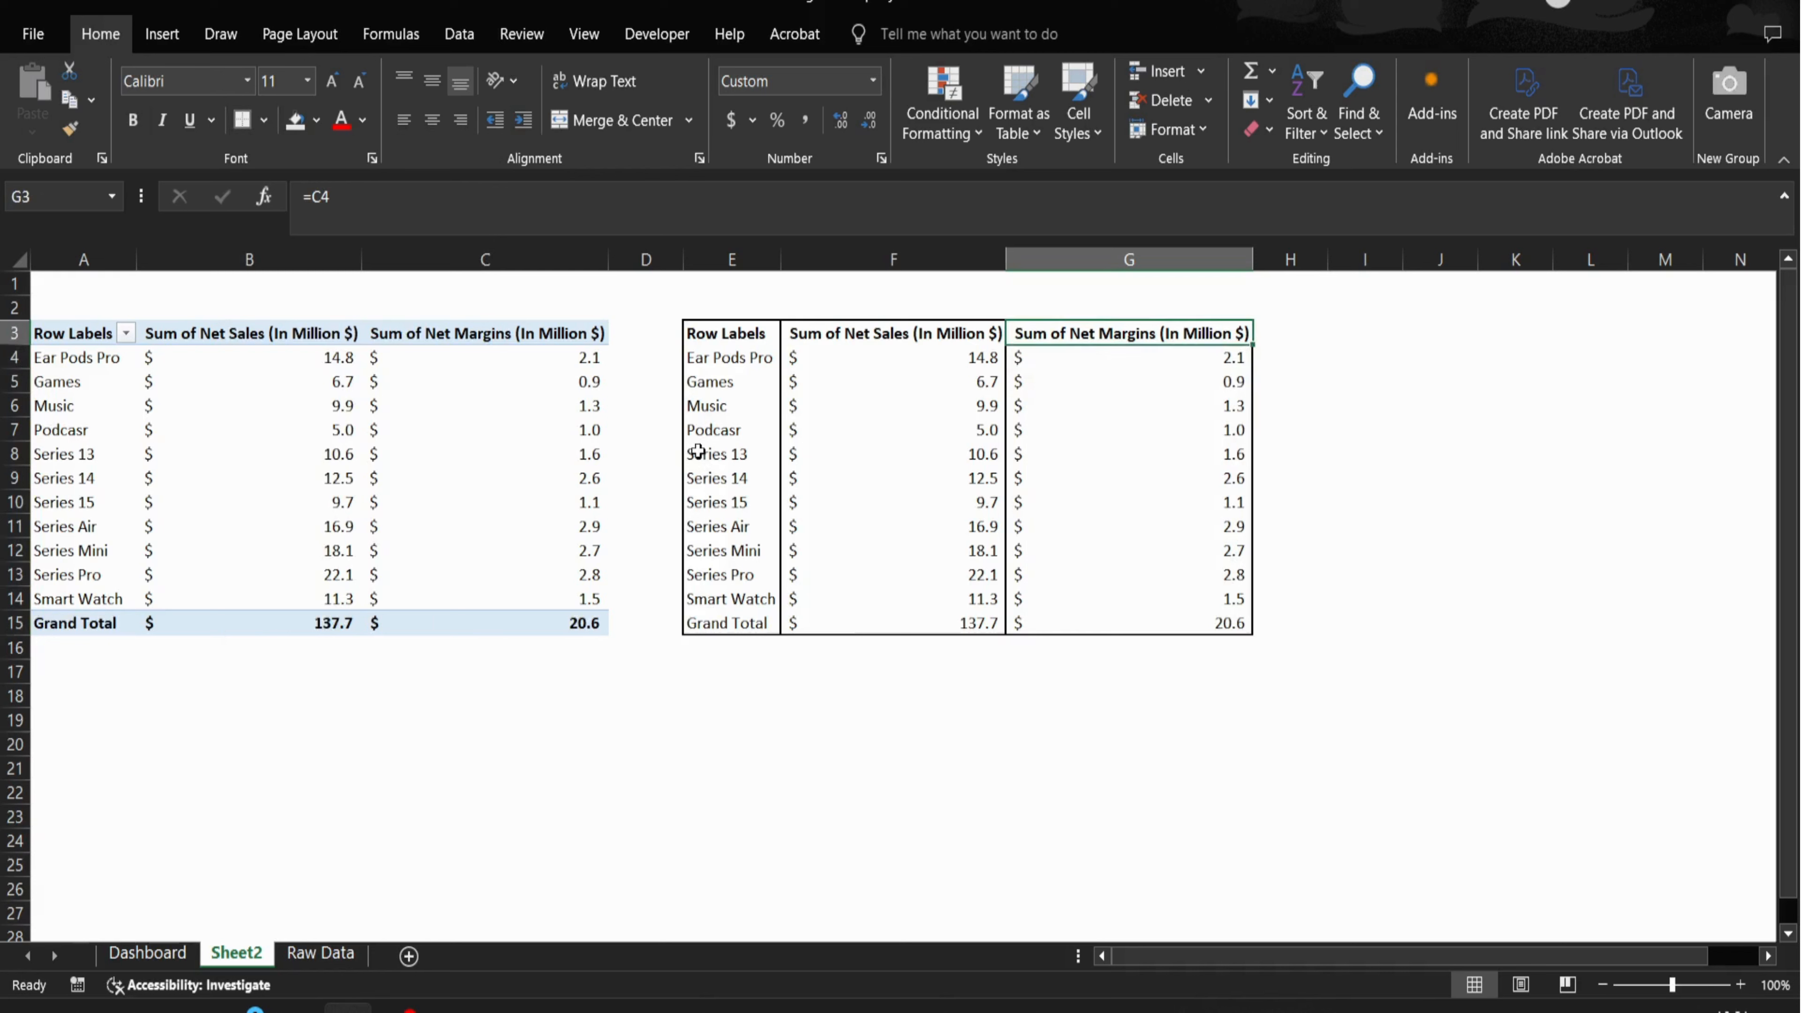
# - Autofit the three columns of the bordered table, E through G
pyautogui.hotkey('shift', 'Left')
pyautogui.hotkey('shift', 'Left')
pyautogui.hotkey('ctrl', 'space')
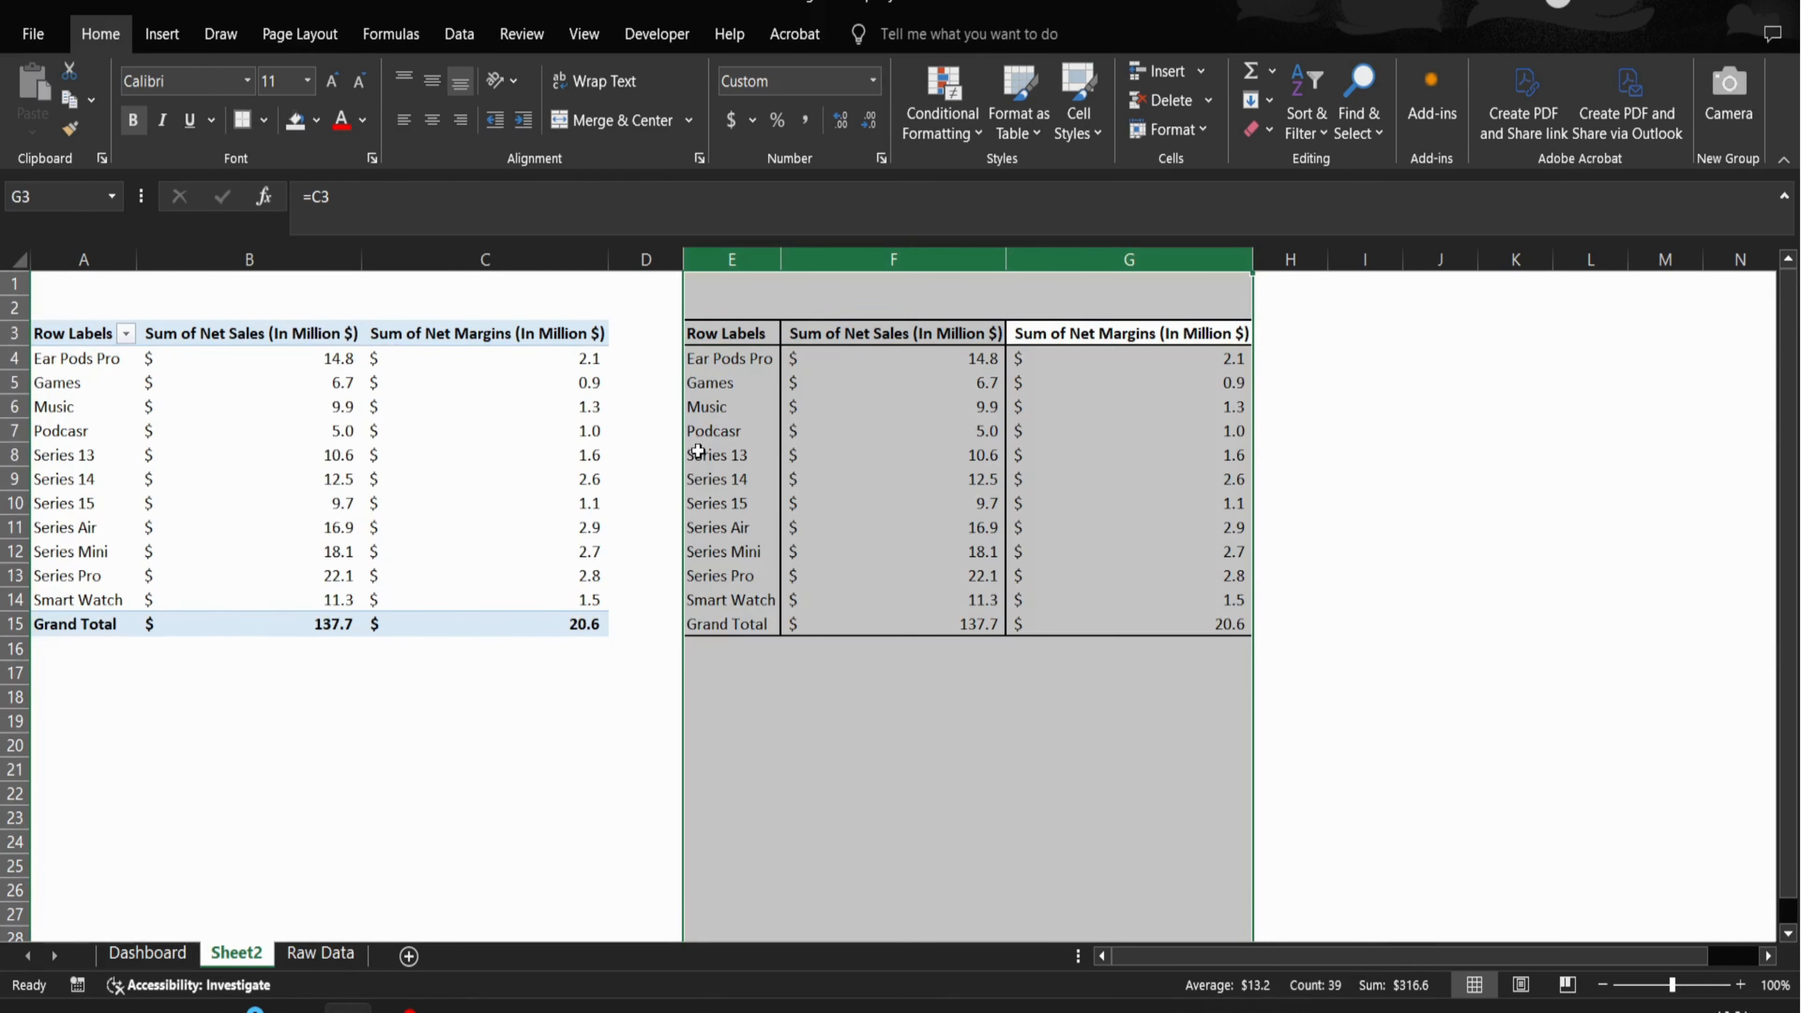
pyautogui.hotkey('alt', 'h')
pyautogui.press('o')
pyautogui.press('i')
pyautogui.press('Down')
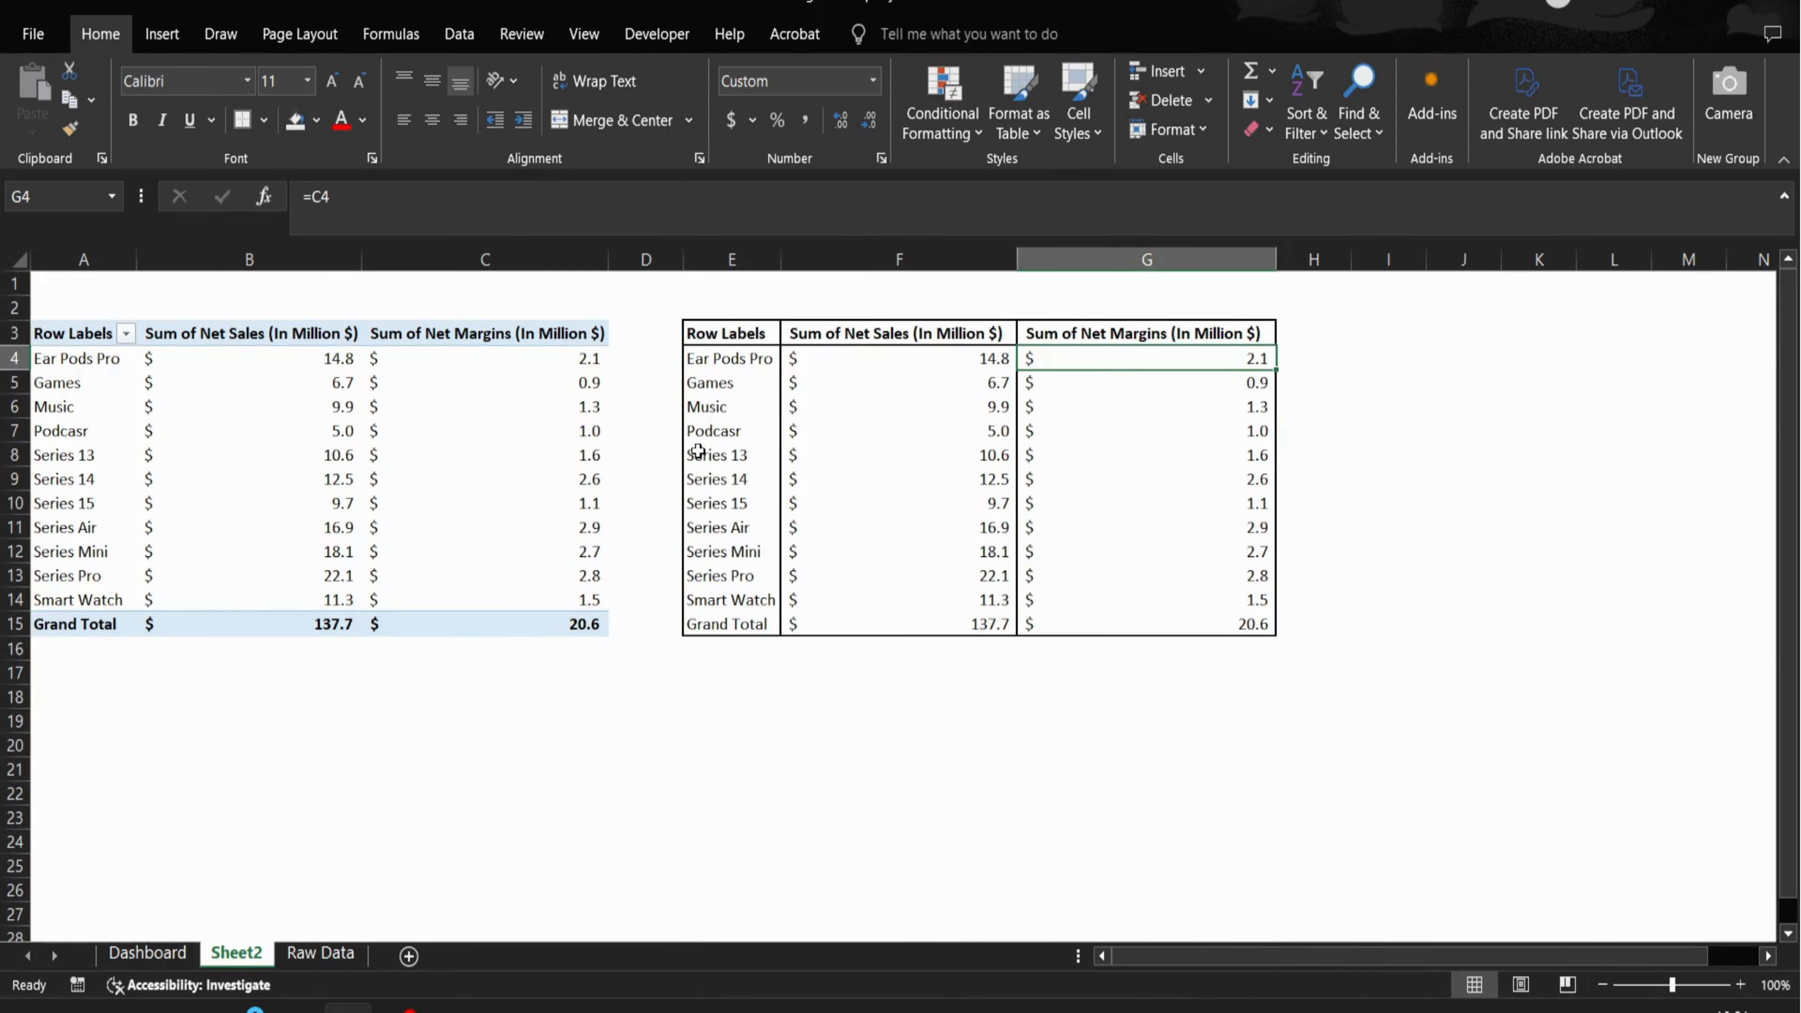
# - Turn off the pivot table's grand totals for rows and columns and close the PivotTable Fields pane
pyautogui.press('Left')
pyautogui.press('Left')
pyautogui.press('Left')
pyautogui.click(329, 575)
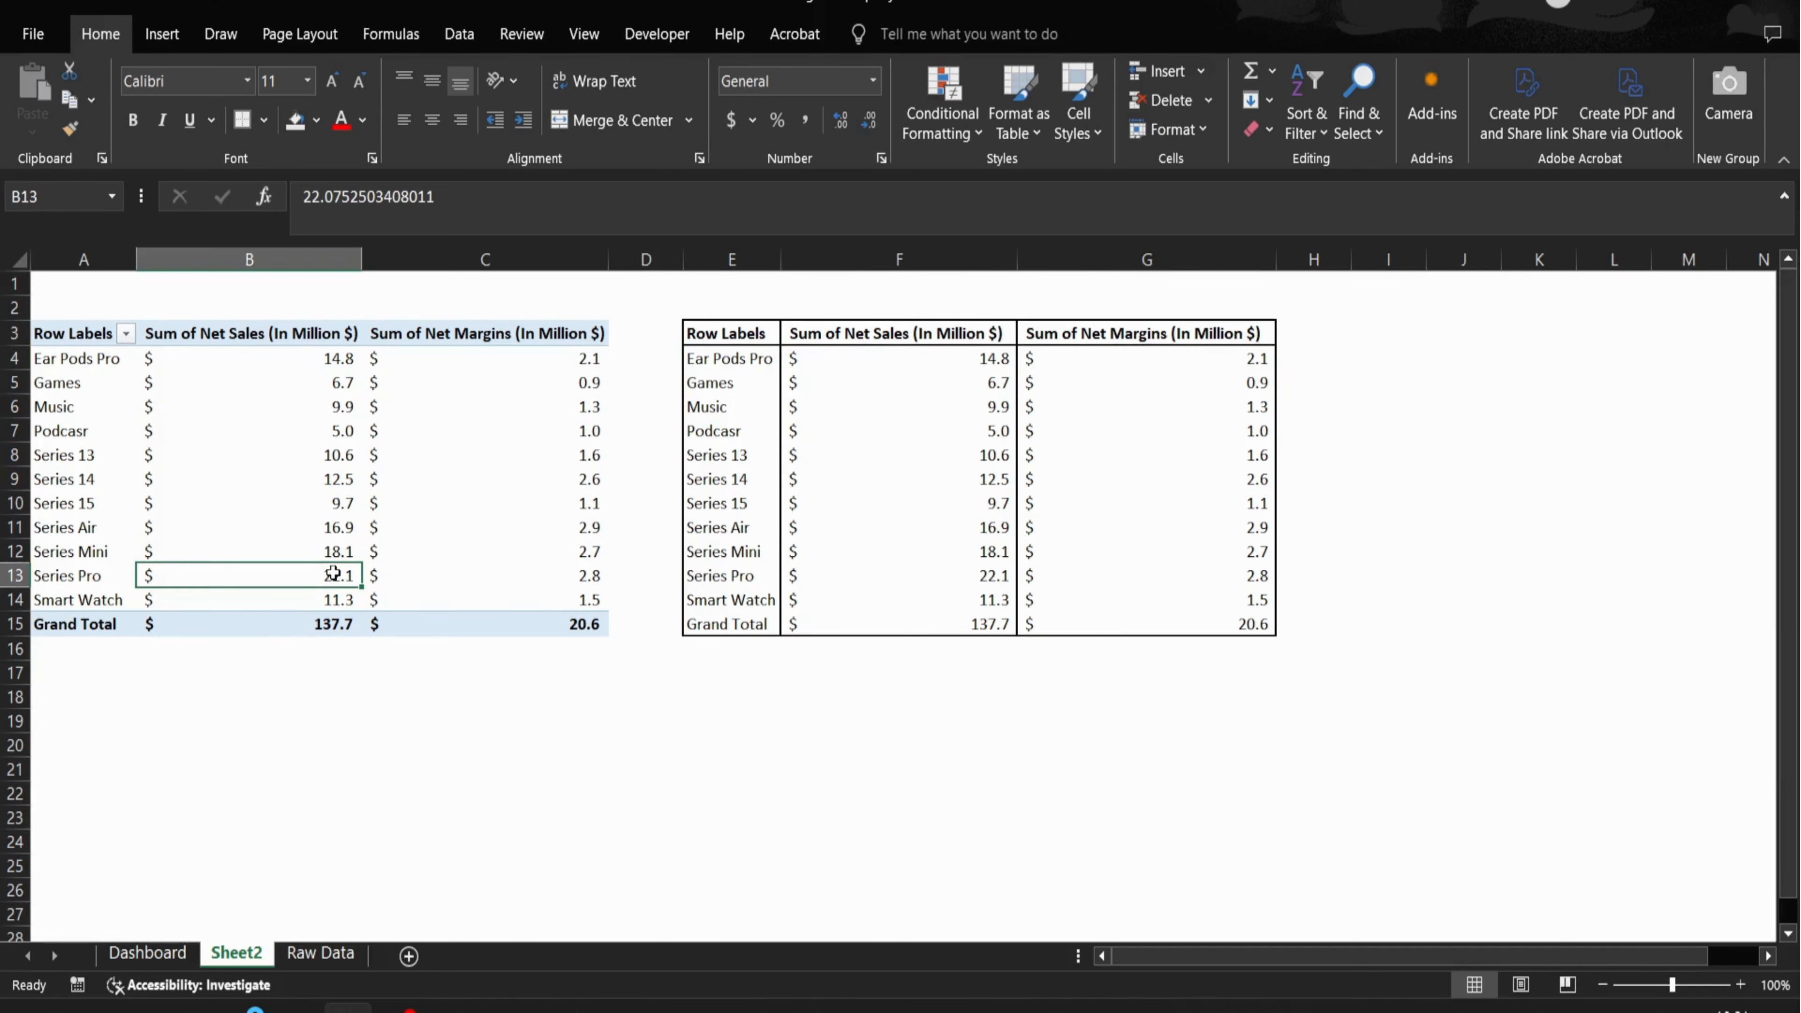
pyautogui.click(1007, 33)
pyautogui.click(116, 132)
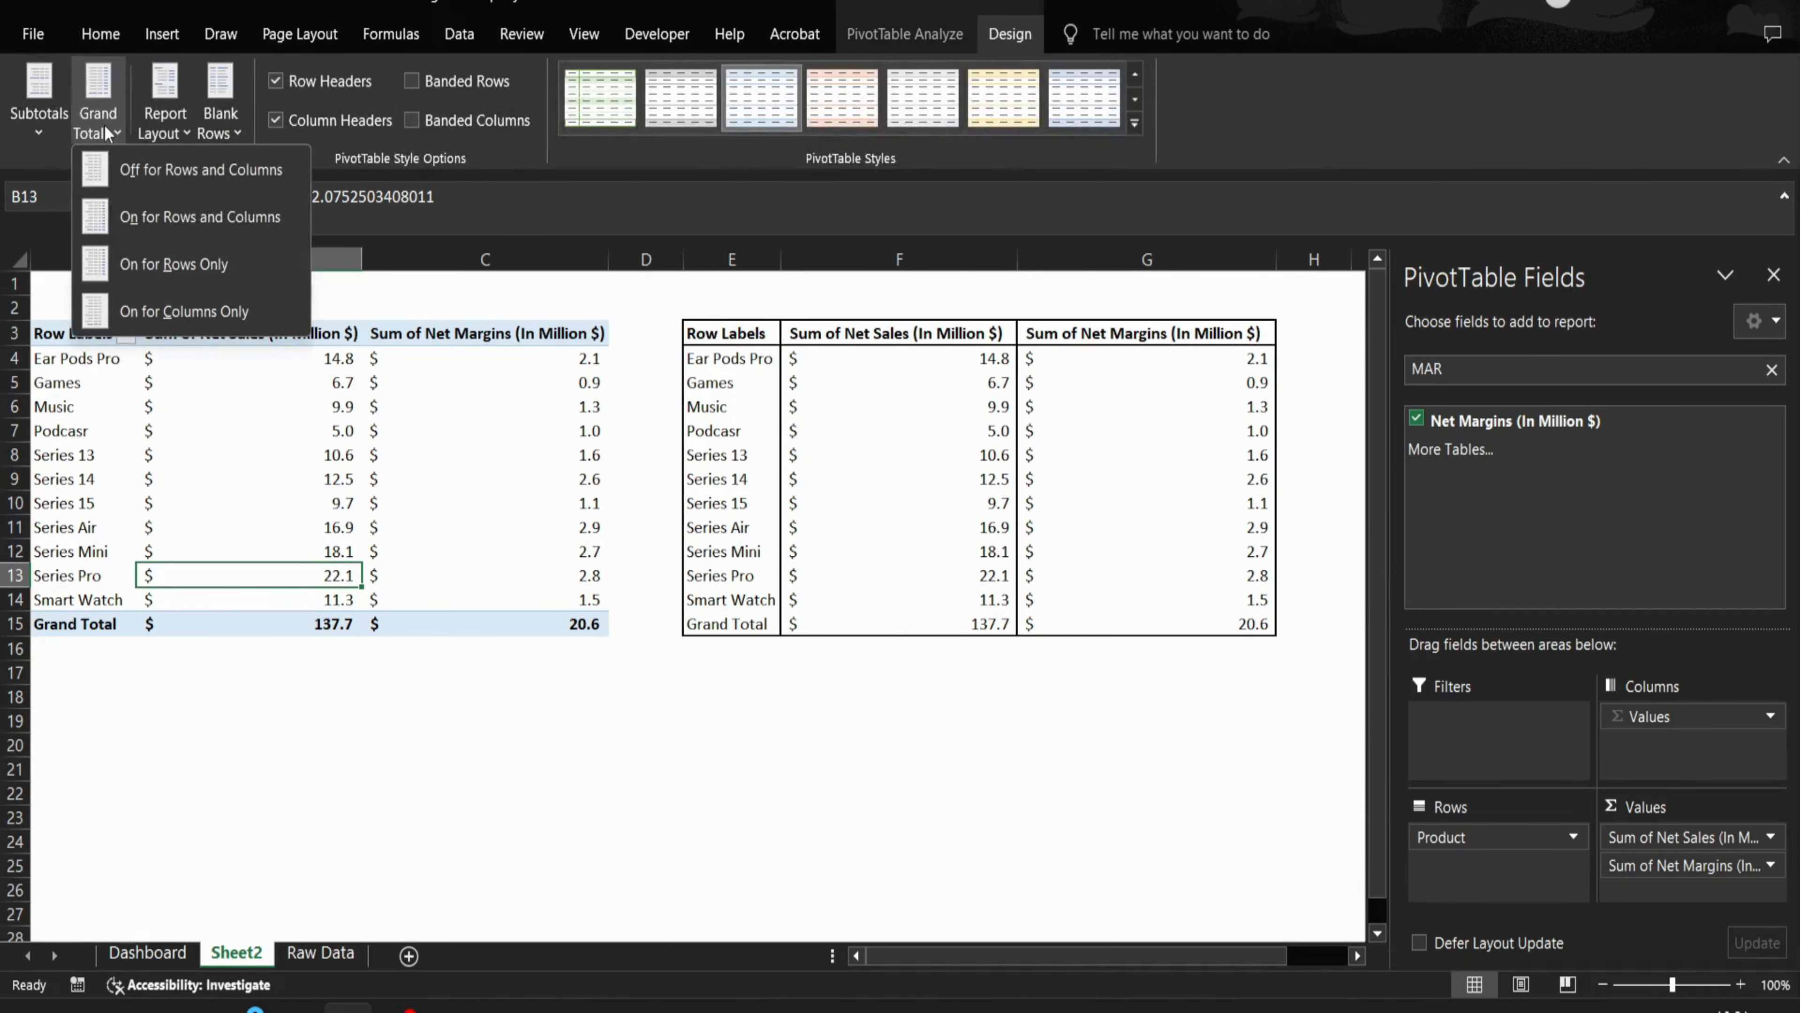
pyautogui.click(126, 169)
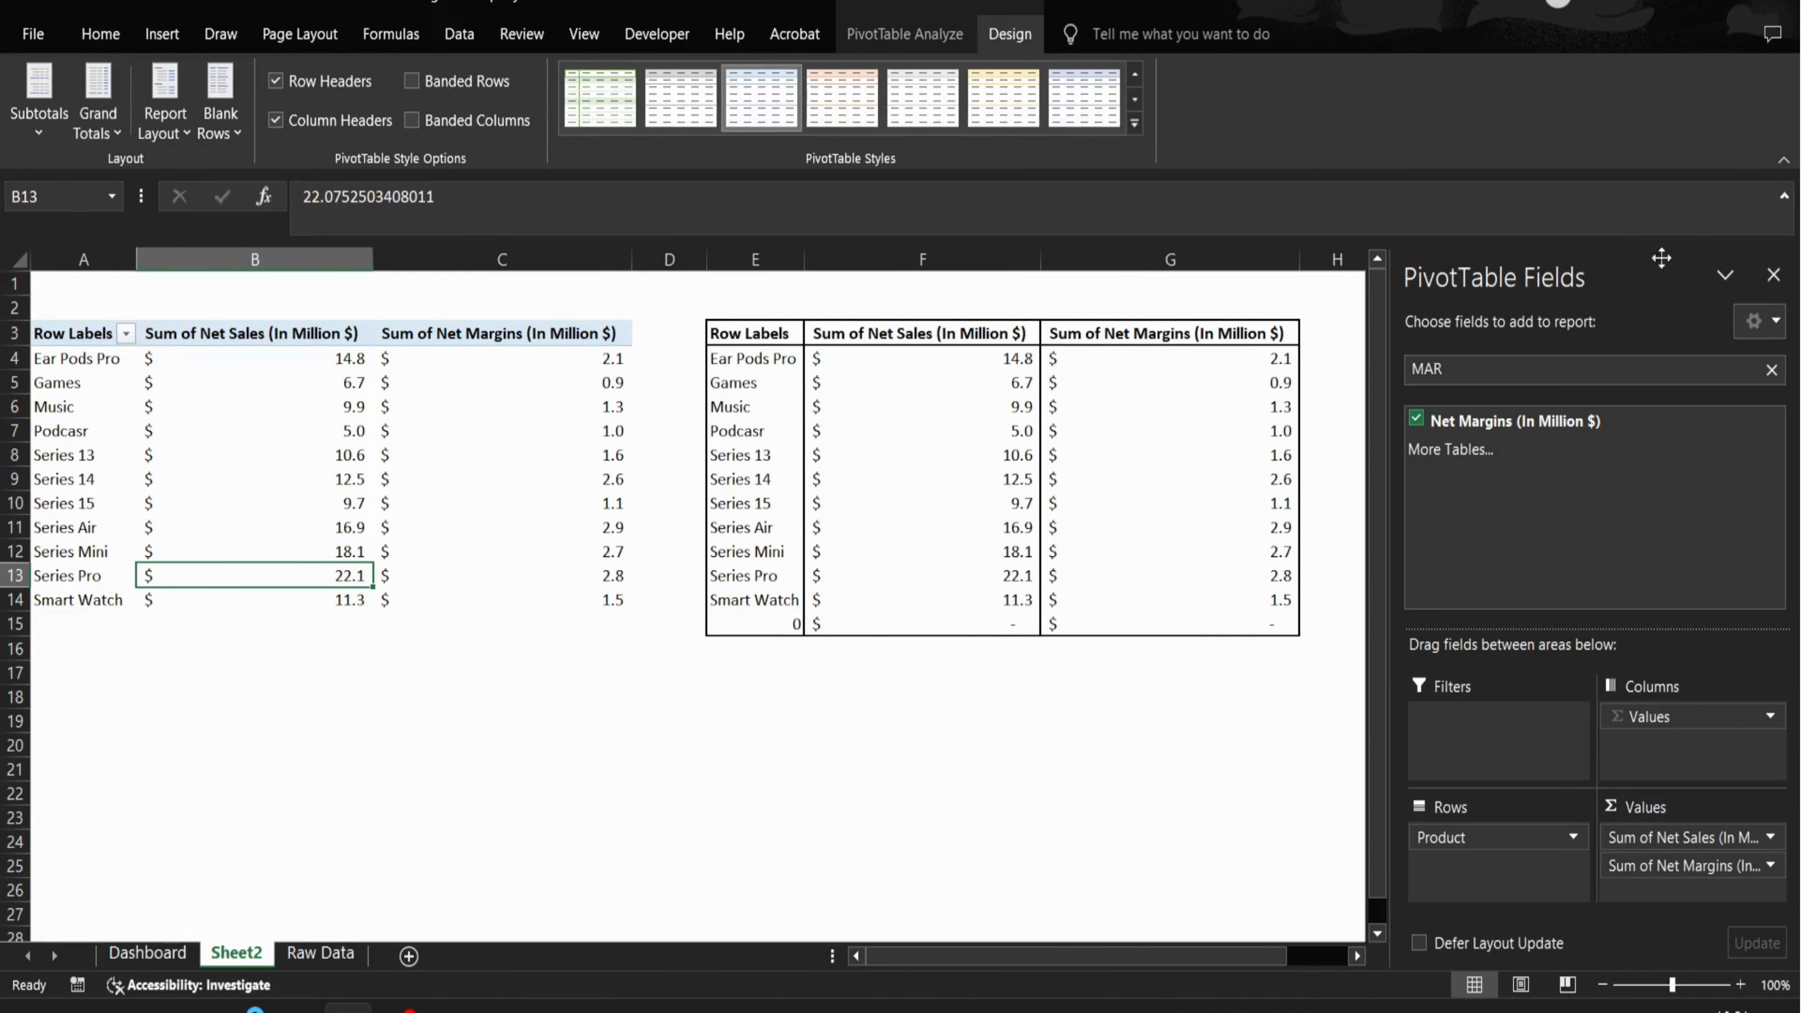
pyautogui.click(1773, 275)
# - Total the net sales above the linked table by entering =SUM(F4:F1048576) in F2
pyautogui.click(1157, 363)
pyautogui.press('Left')
pyautogui.press('Up')
pyautogui.press('Up')
pyautogui.press('Right')
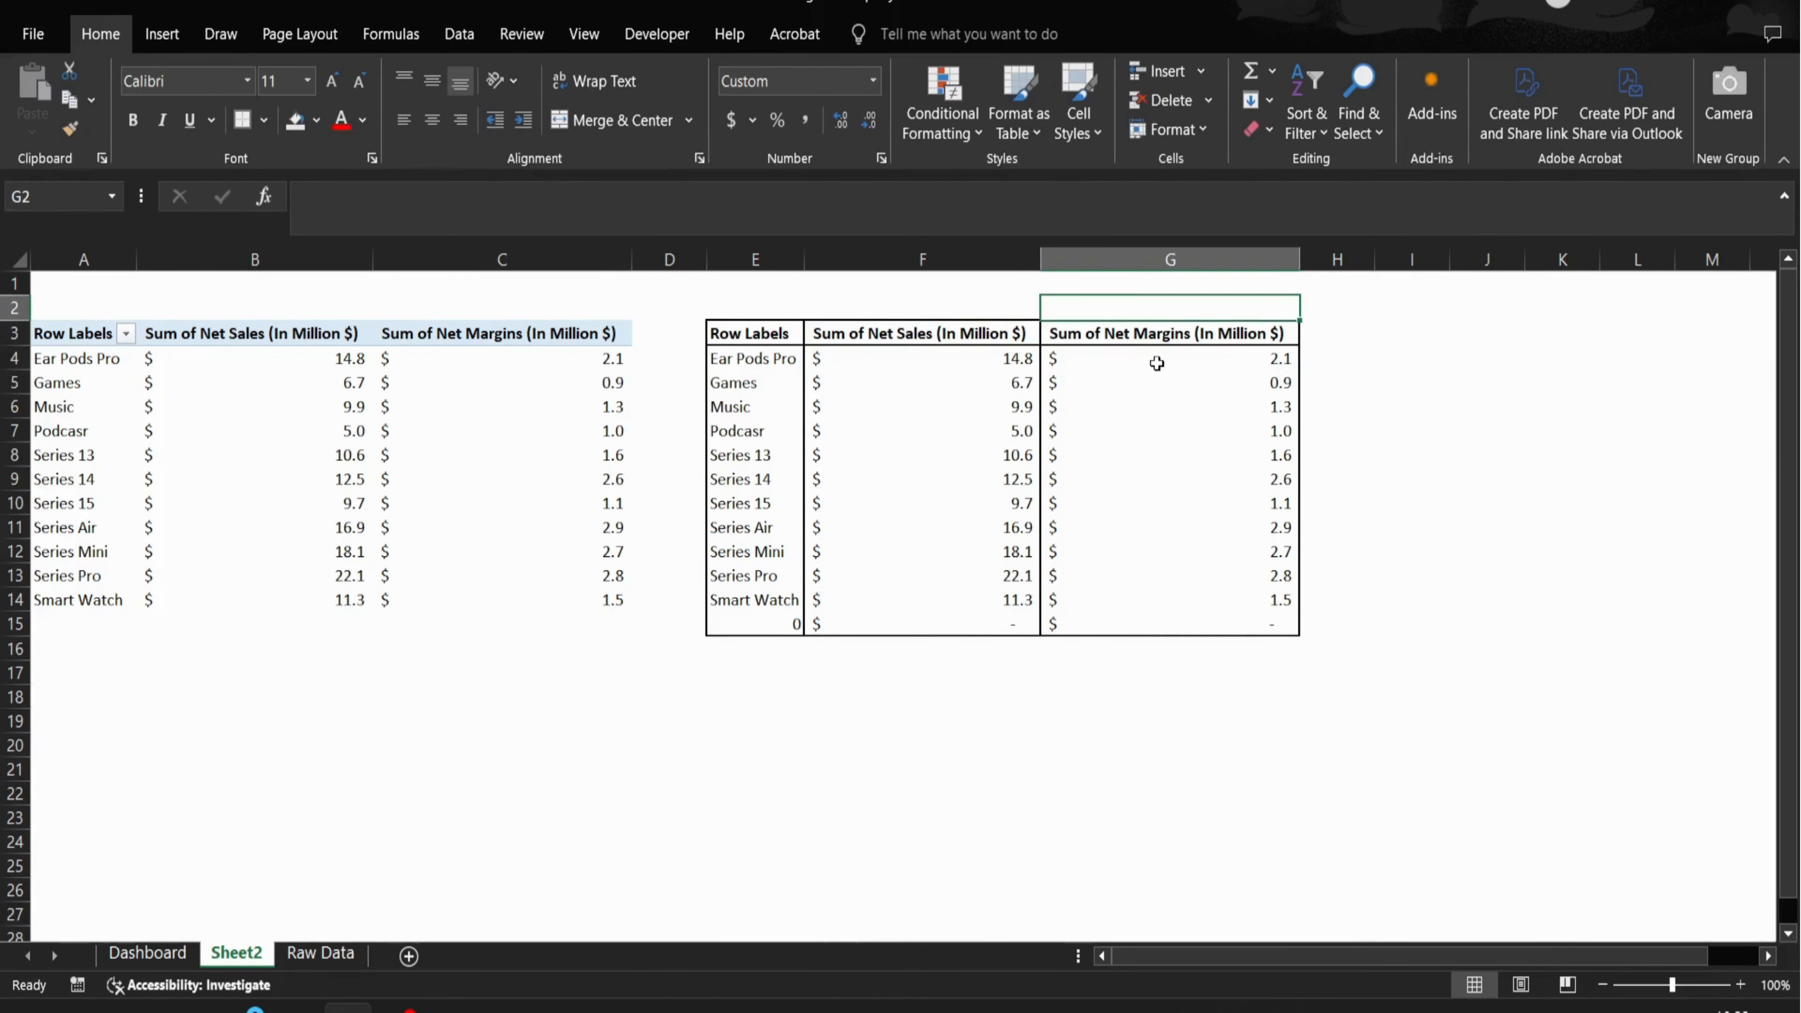
pyautogui.press('Left')
pyautogui.write('=SUM(')
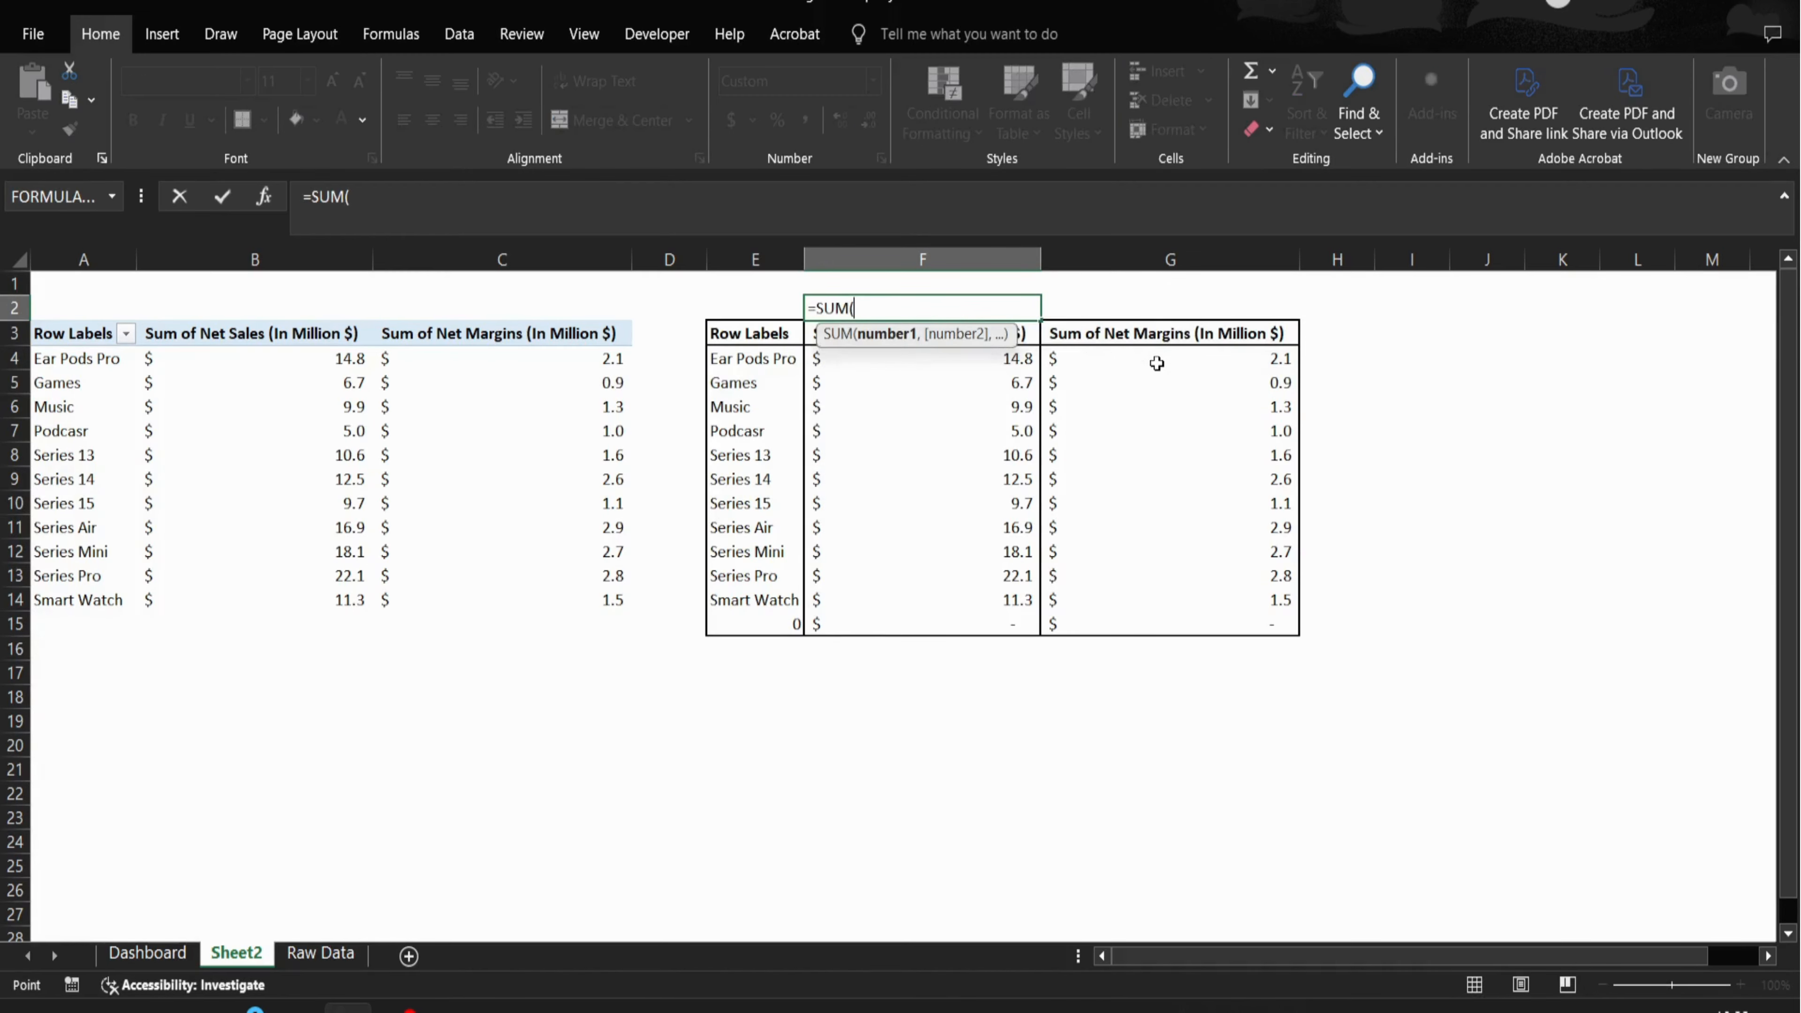
pyautogui.press('Down')
pyautogui.press('Down')
pyautogui.hotkey('ctrl', 'shift', 'Down')
pyautogui.hotkey('ctrl', 'shift', 'Down')
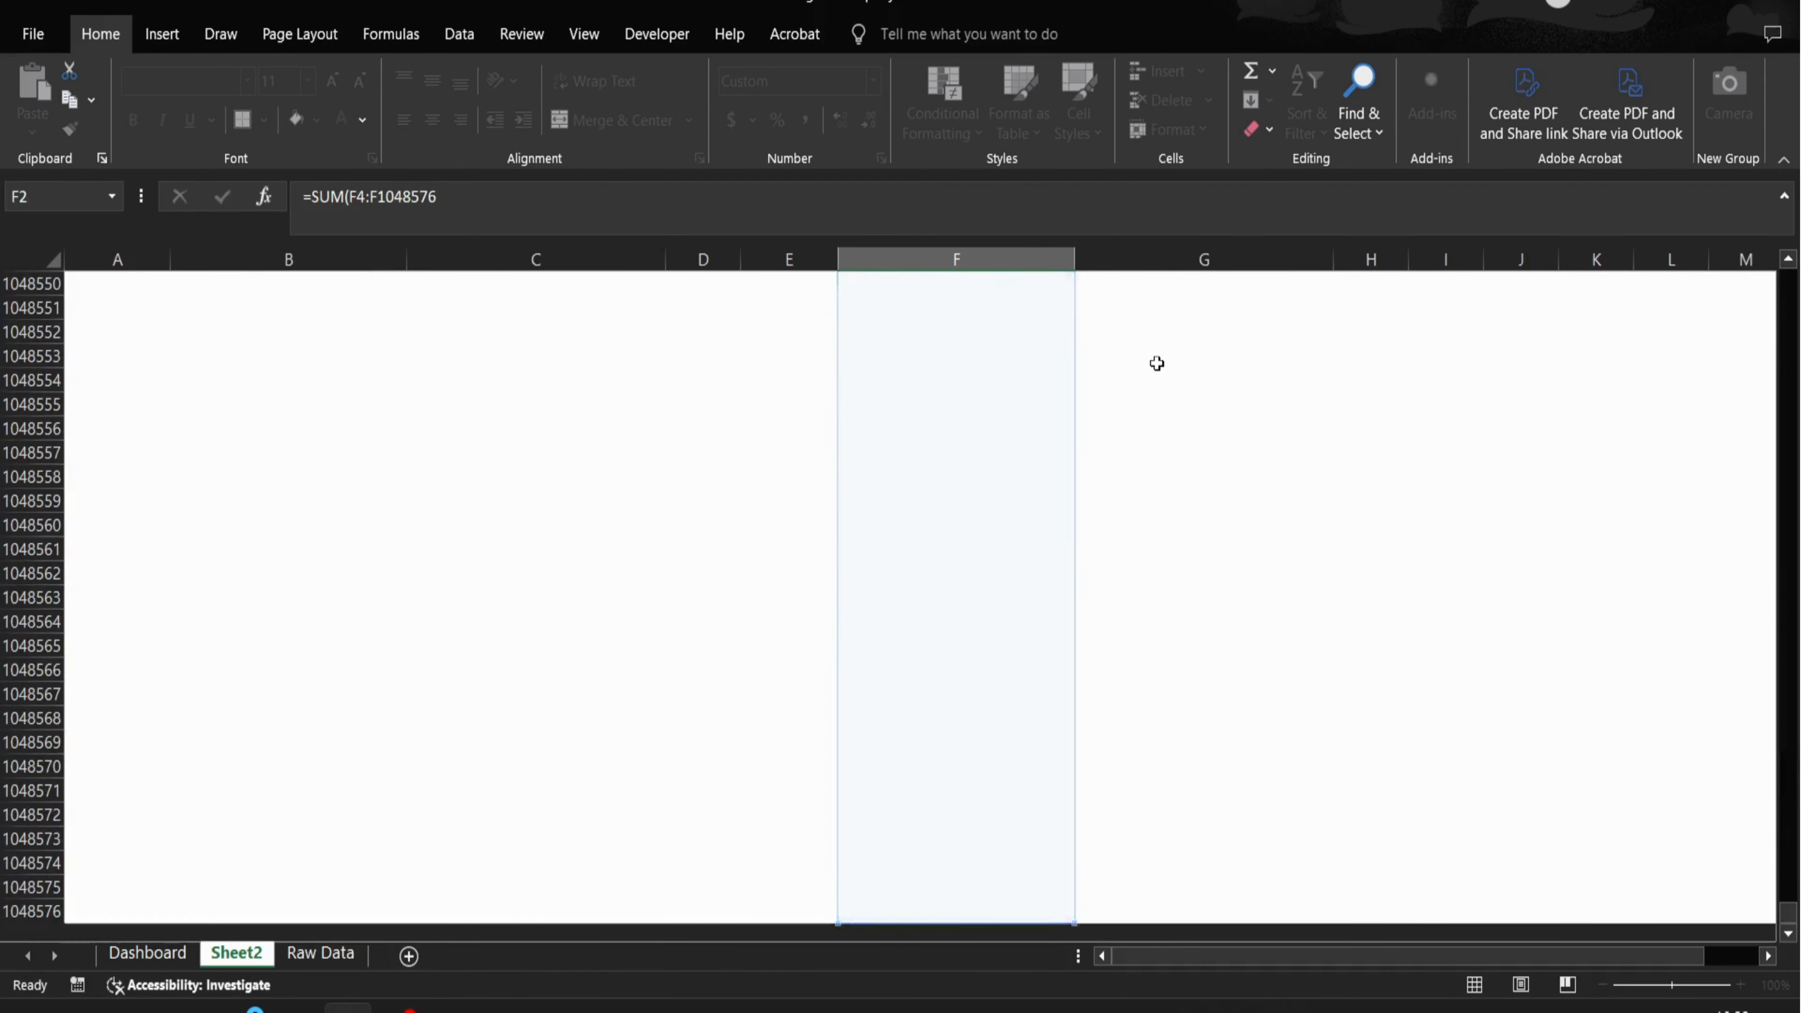
pyautogui.hotkey('ctrl', 'Return')
# - Copy the total formula from F2 to G2 and make both totals bold
pyautogui.hotkey('ctrl', 'c')
pyautogui.hotkey('shift', 'Right')
pyautogui.press('Return')
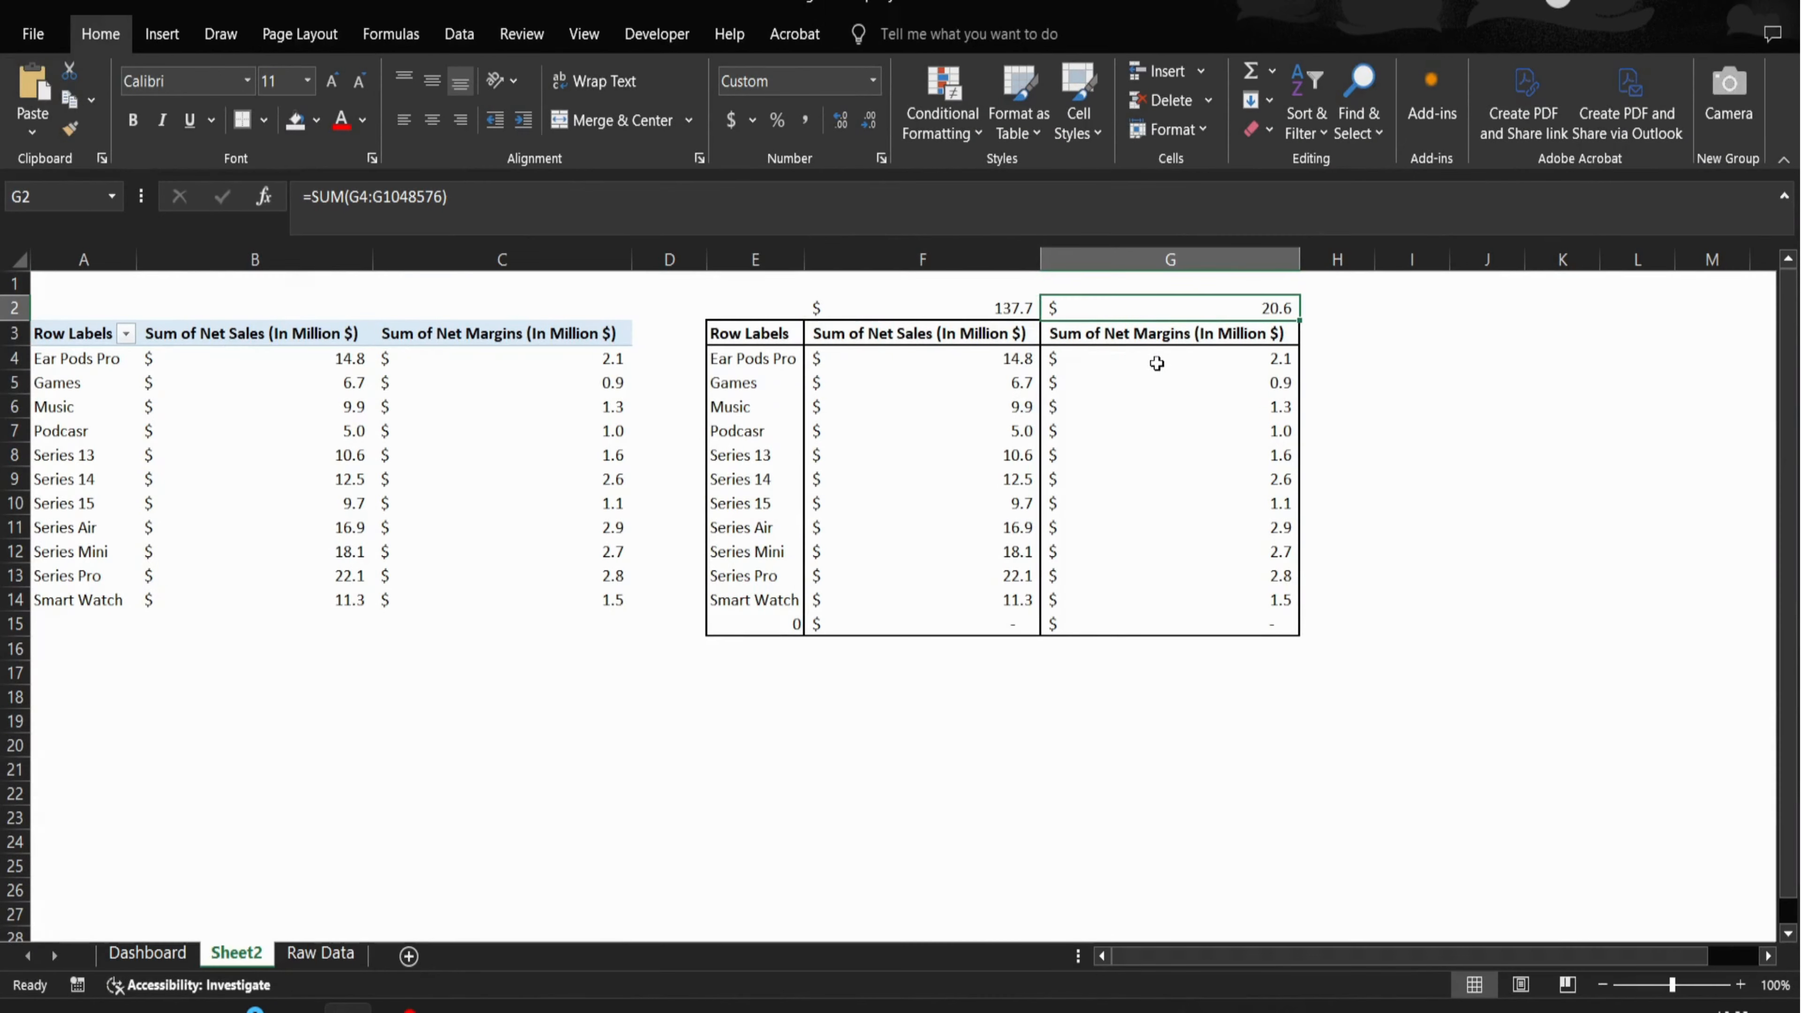
pyautogui.hotkey('ctrl', 'b')
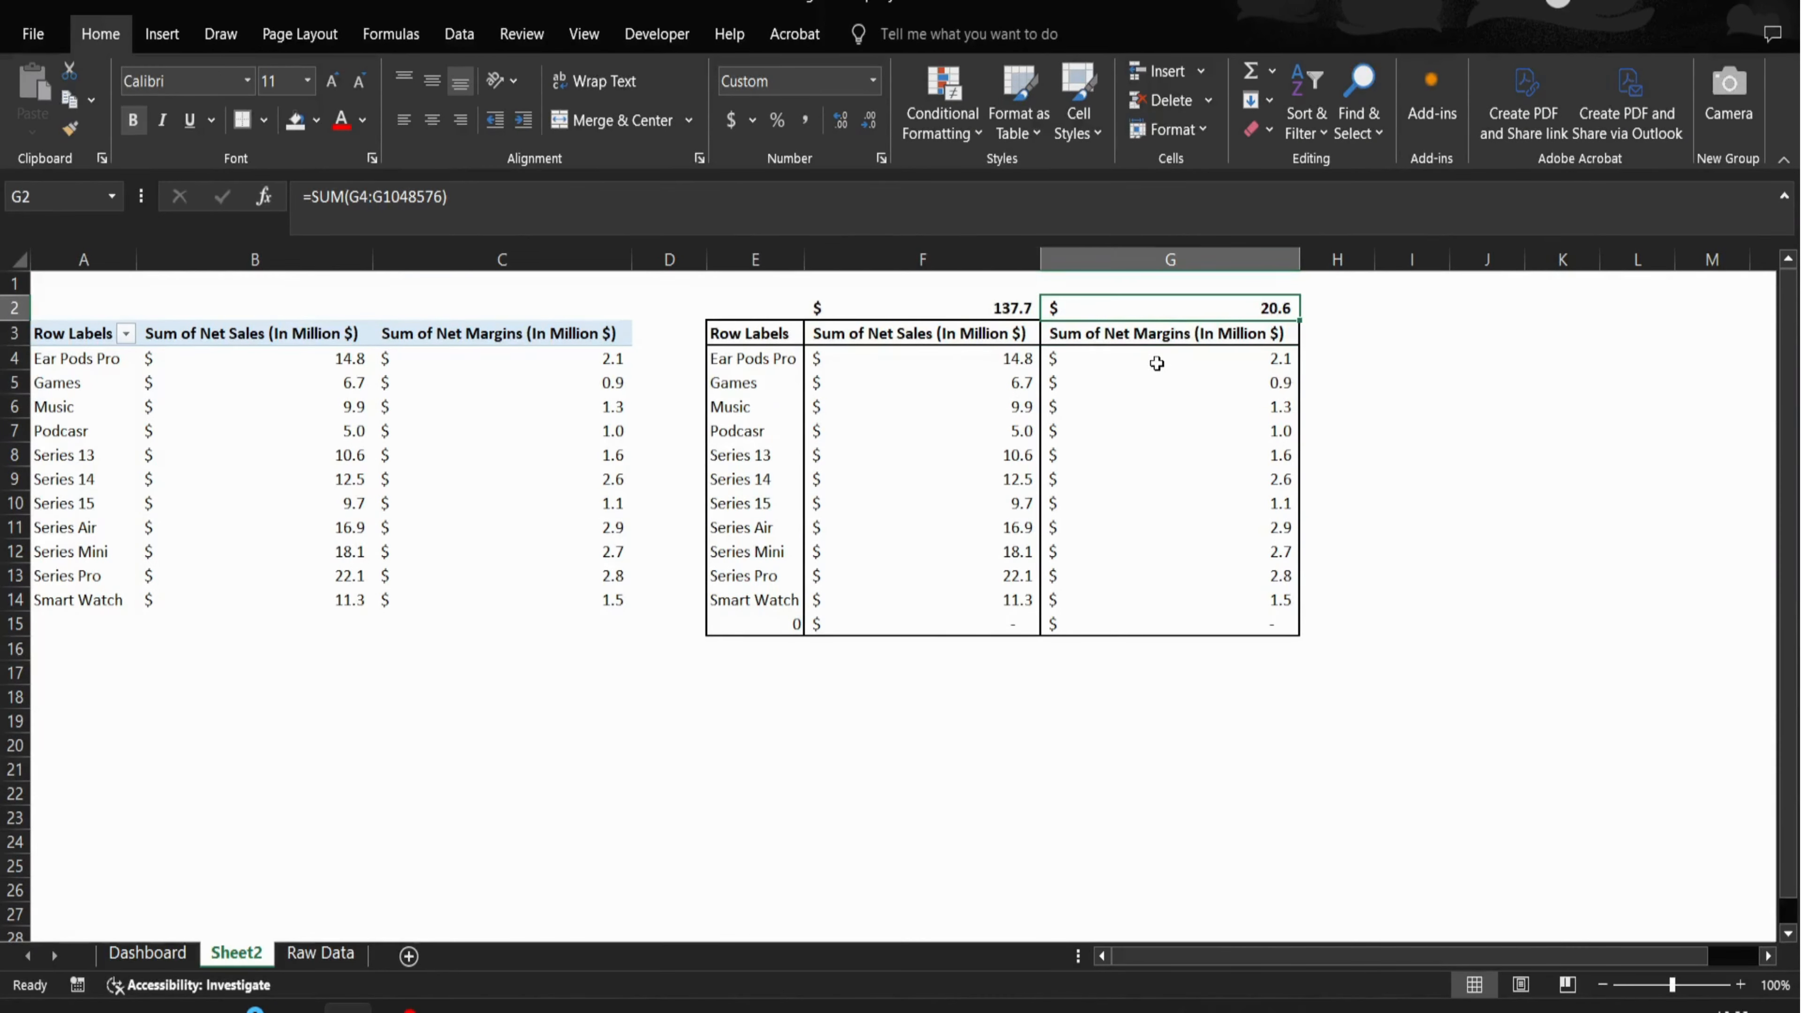
pyautogui.press('Left')
# - Draw a text box about 1.33" wide and 0.82" high beside the circle on the Dashboard sheet
pyautogui.hotkey('ctrl', 'pageup')
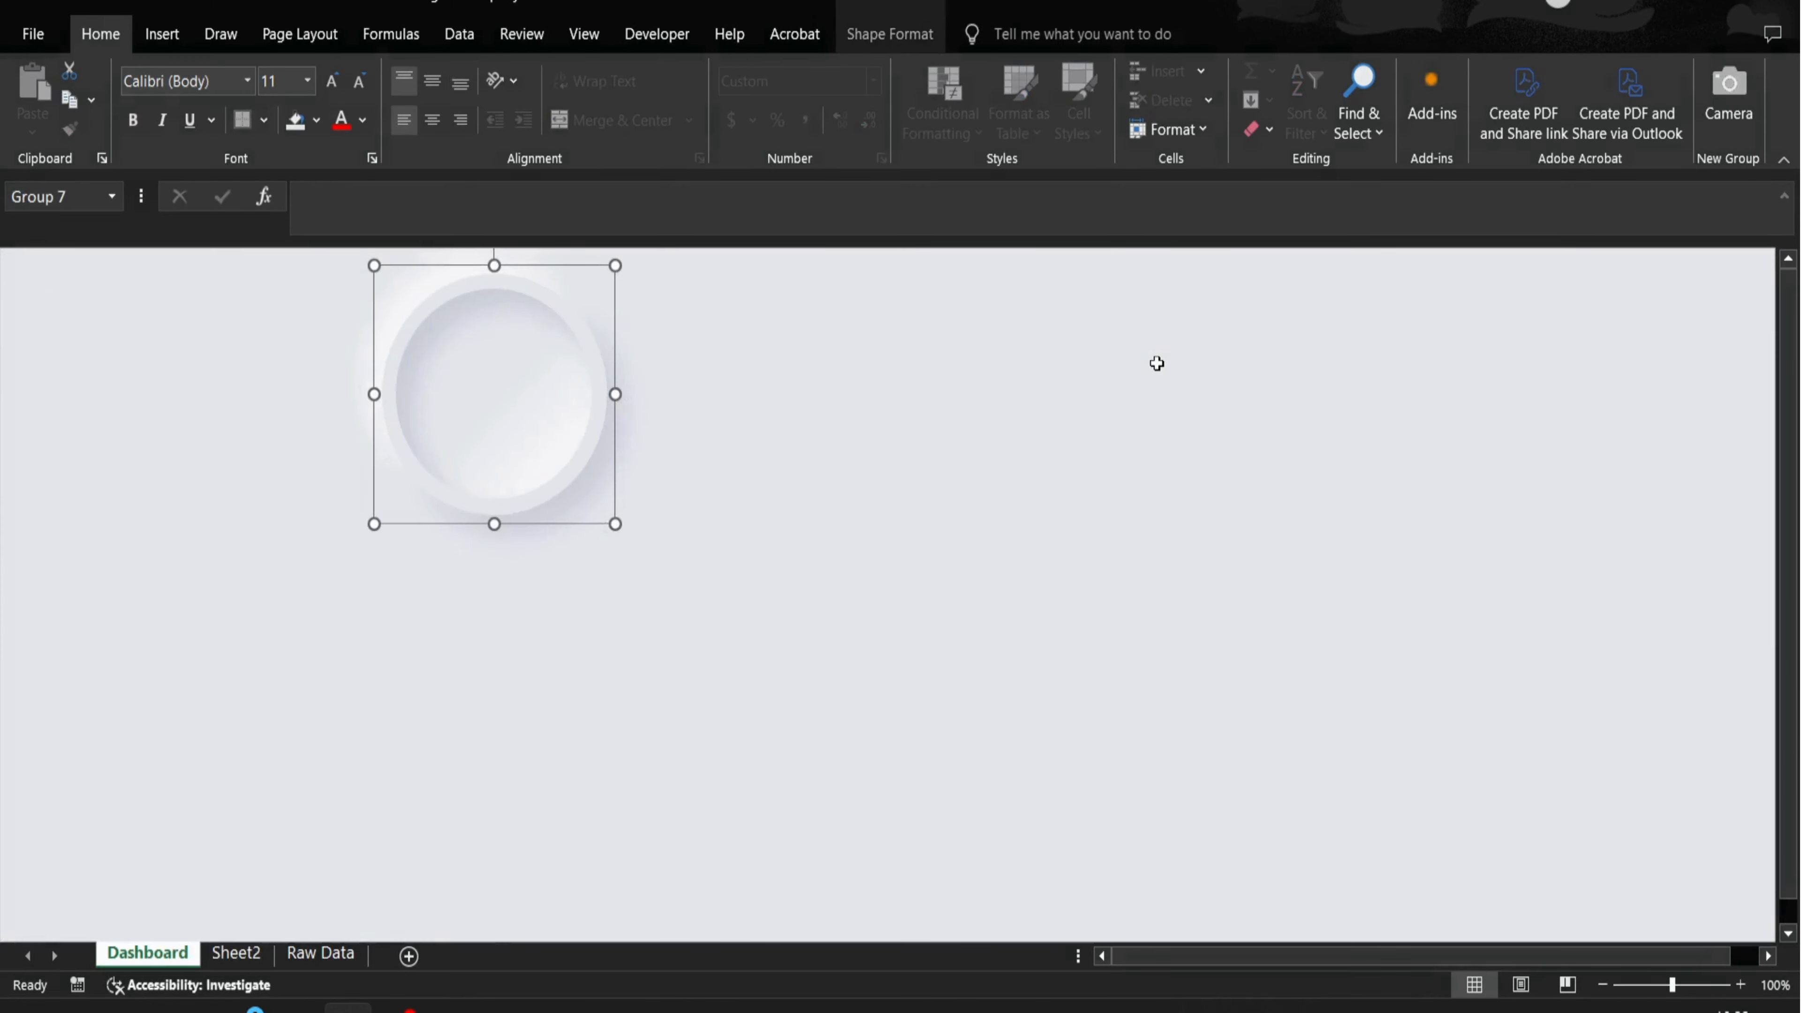
pyautogui.click(162, 33)
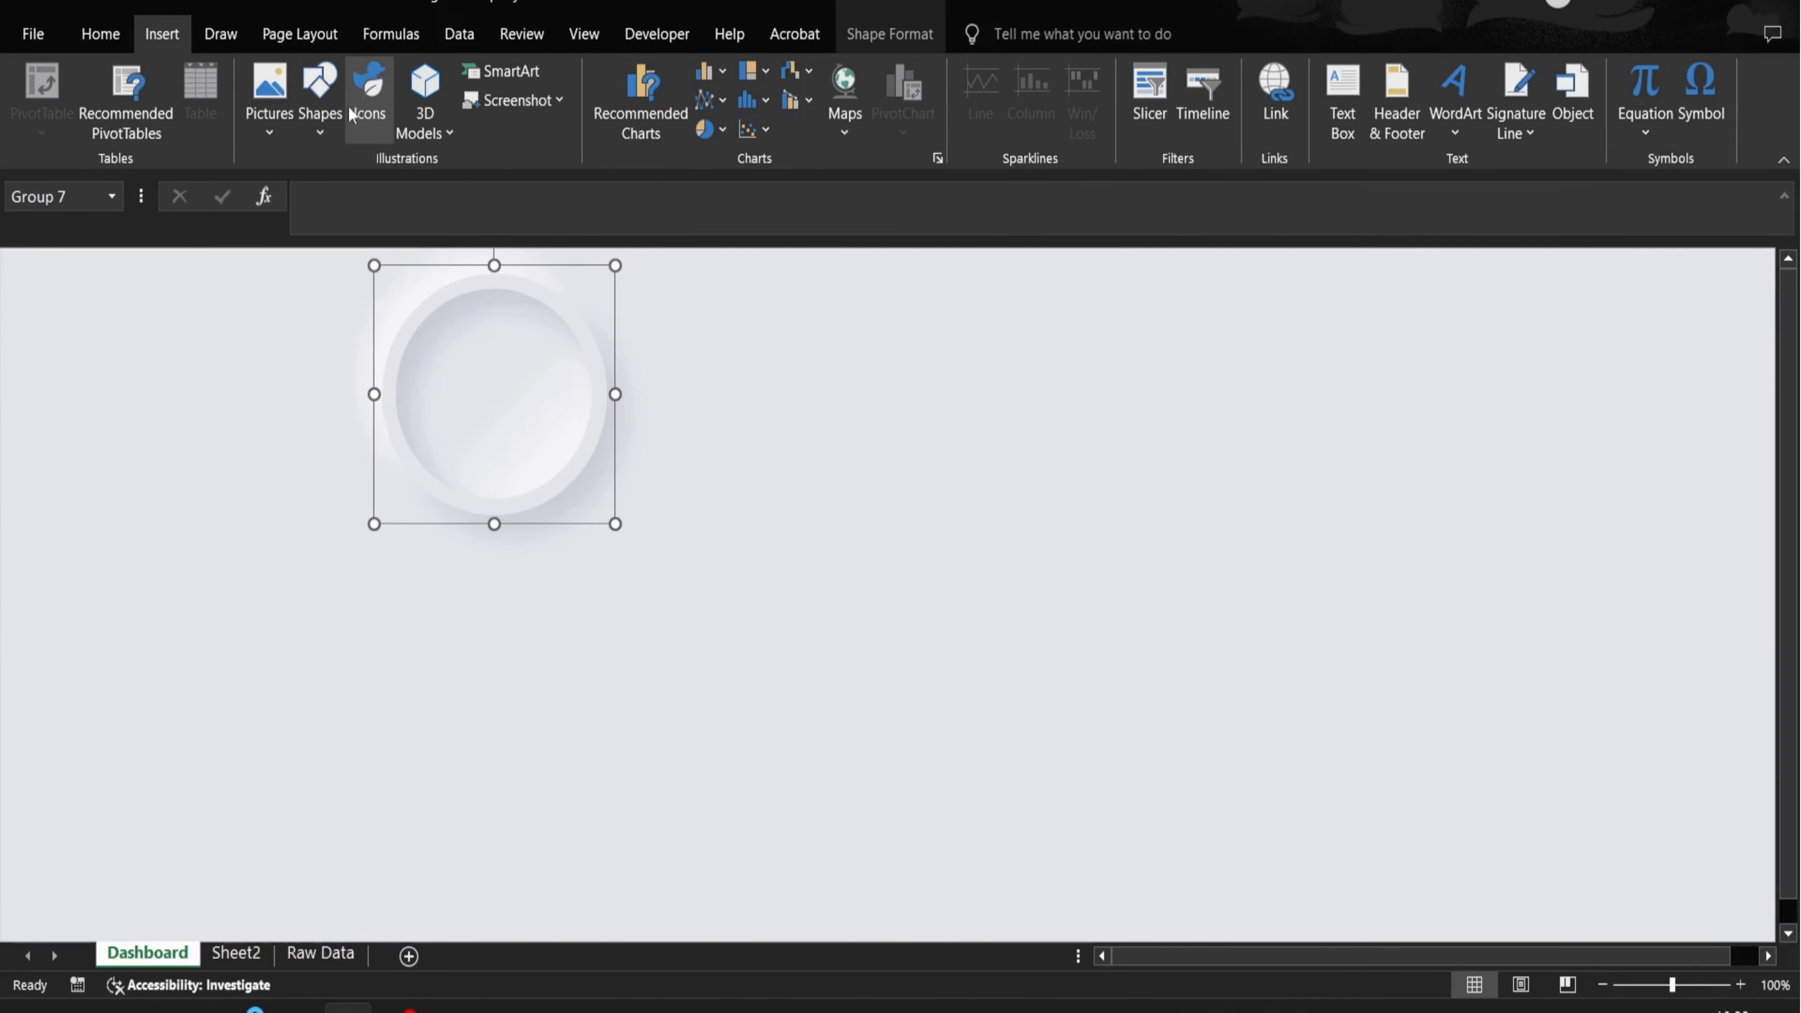
pyautogui.click(316, 118)
pyautogui.click(315, 187)
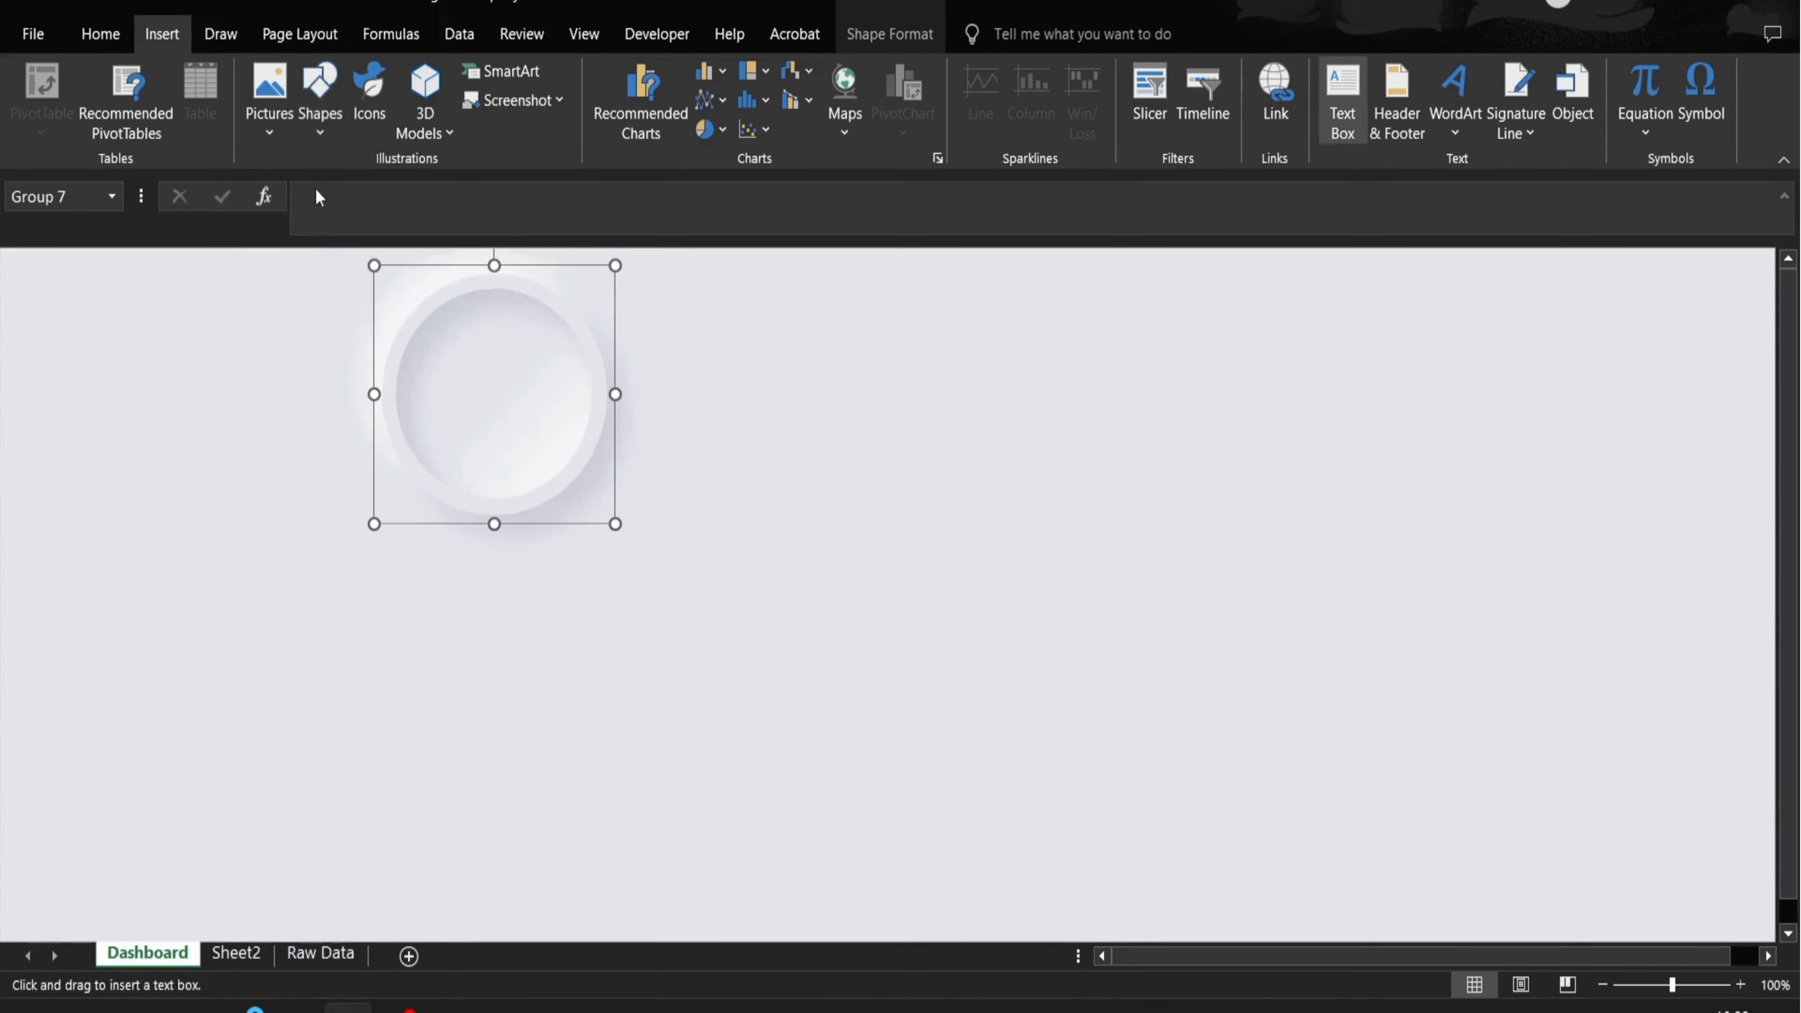
pyautogui.moveTo(809, 375); pyautogui.dragTo(960, 474)
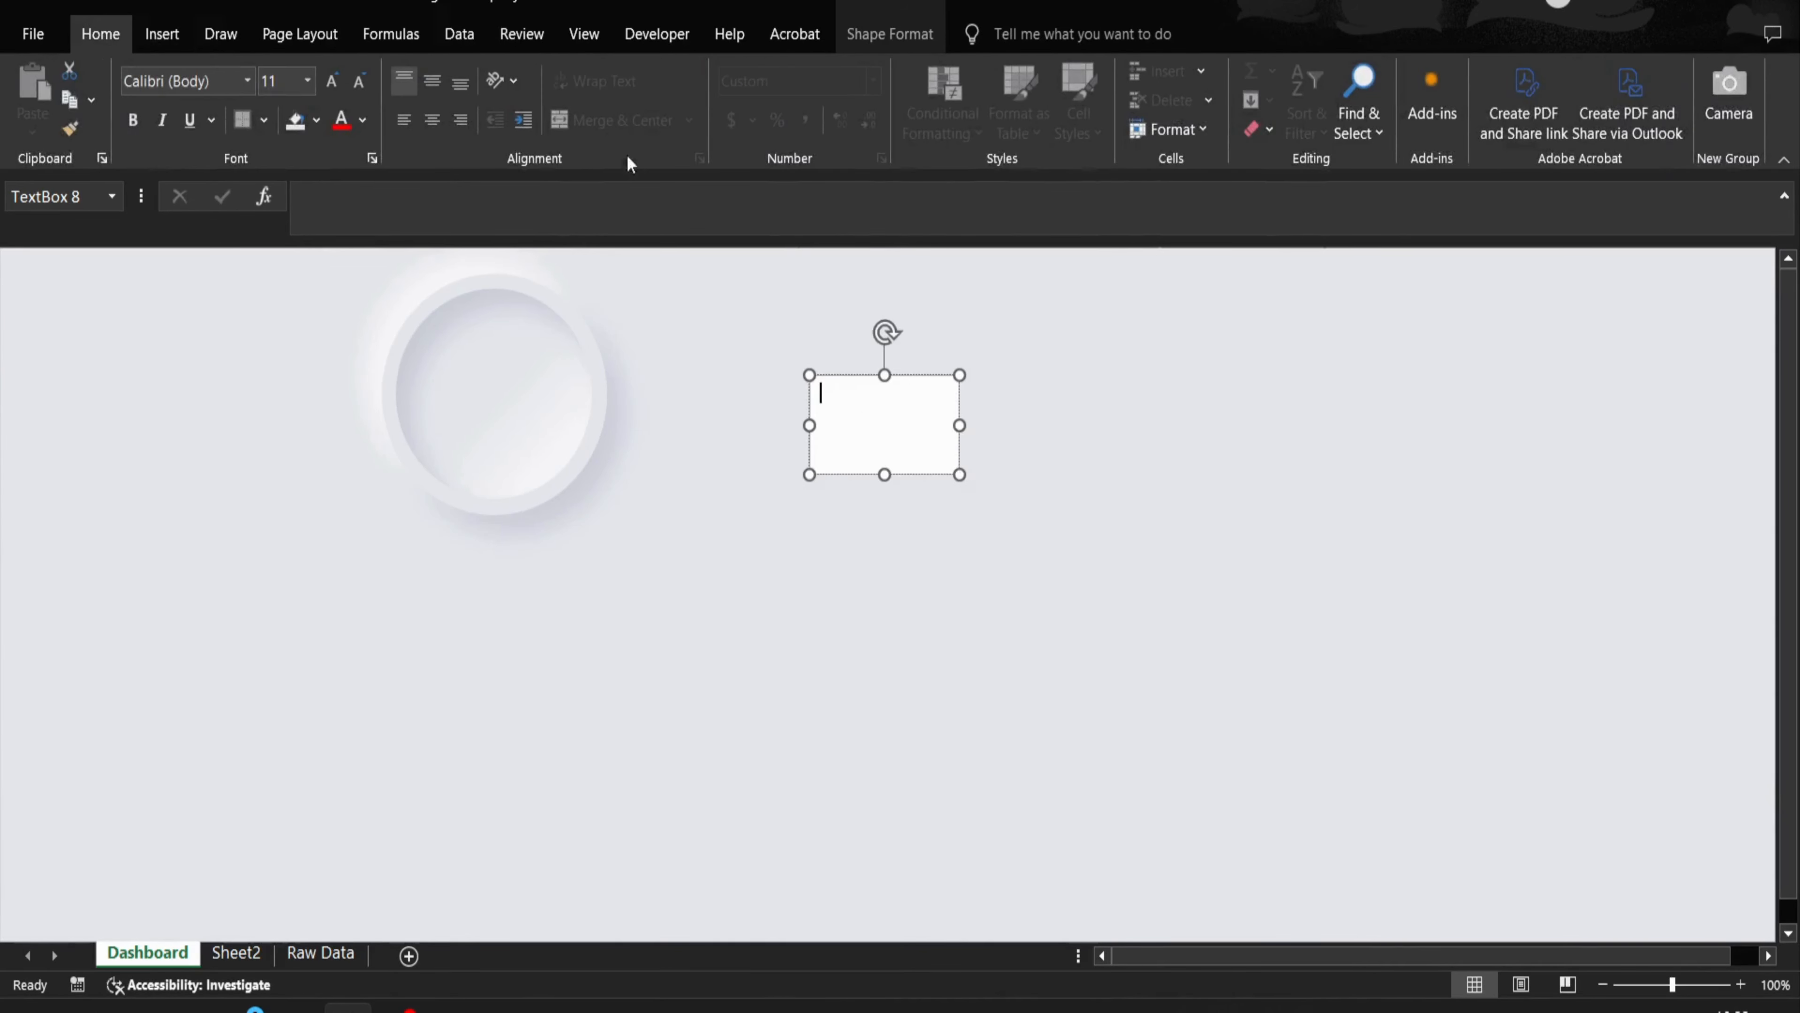
# - Link the text box to the net sales total with the formula =Sheet2!F2
pyautogui.click(592, 222)
pyautogui.write('=')
pyautogui.hotkey('ctrl', 'pagedown')
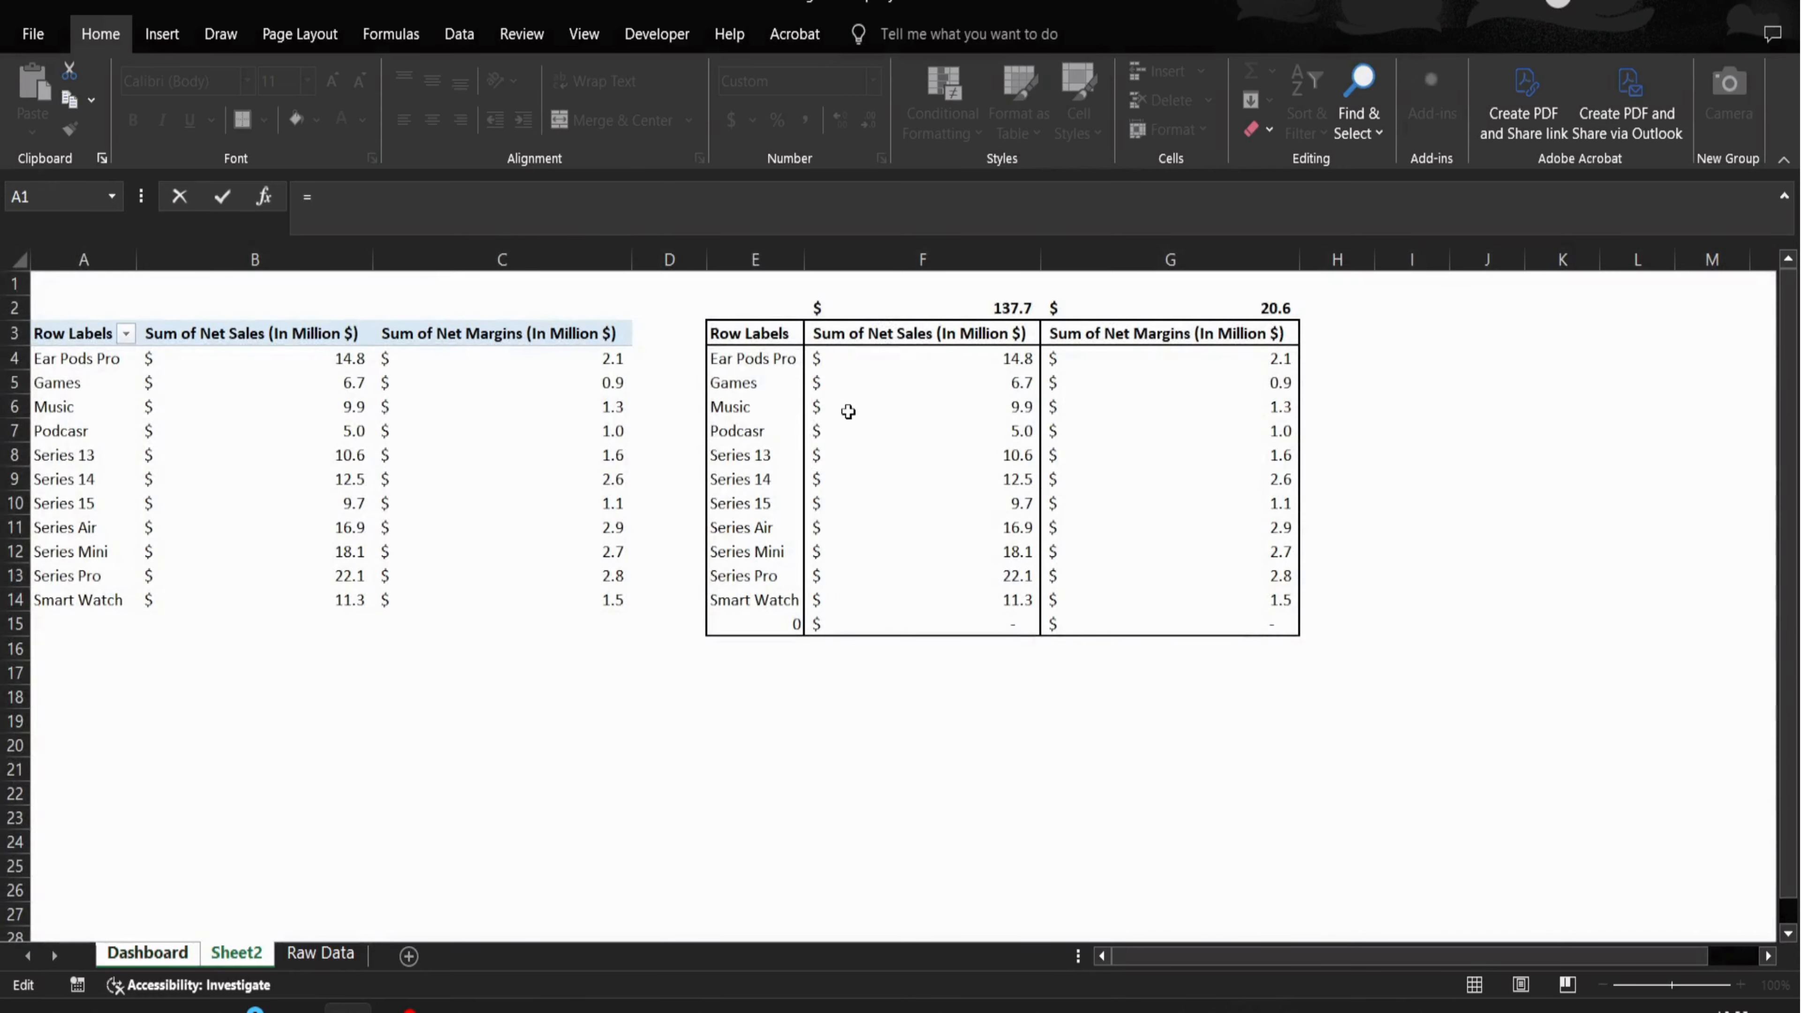
pyautogui.click(963, 311)
pyautogui.press('Return')
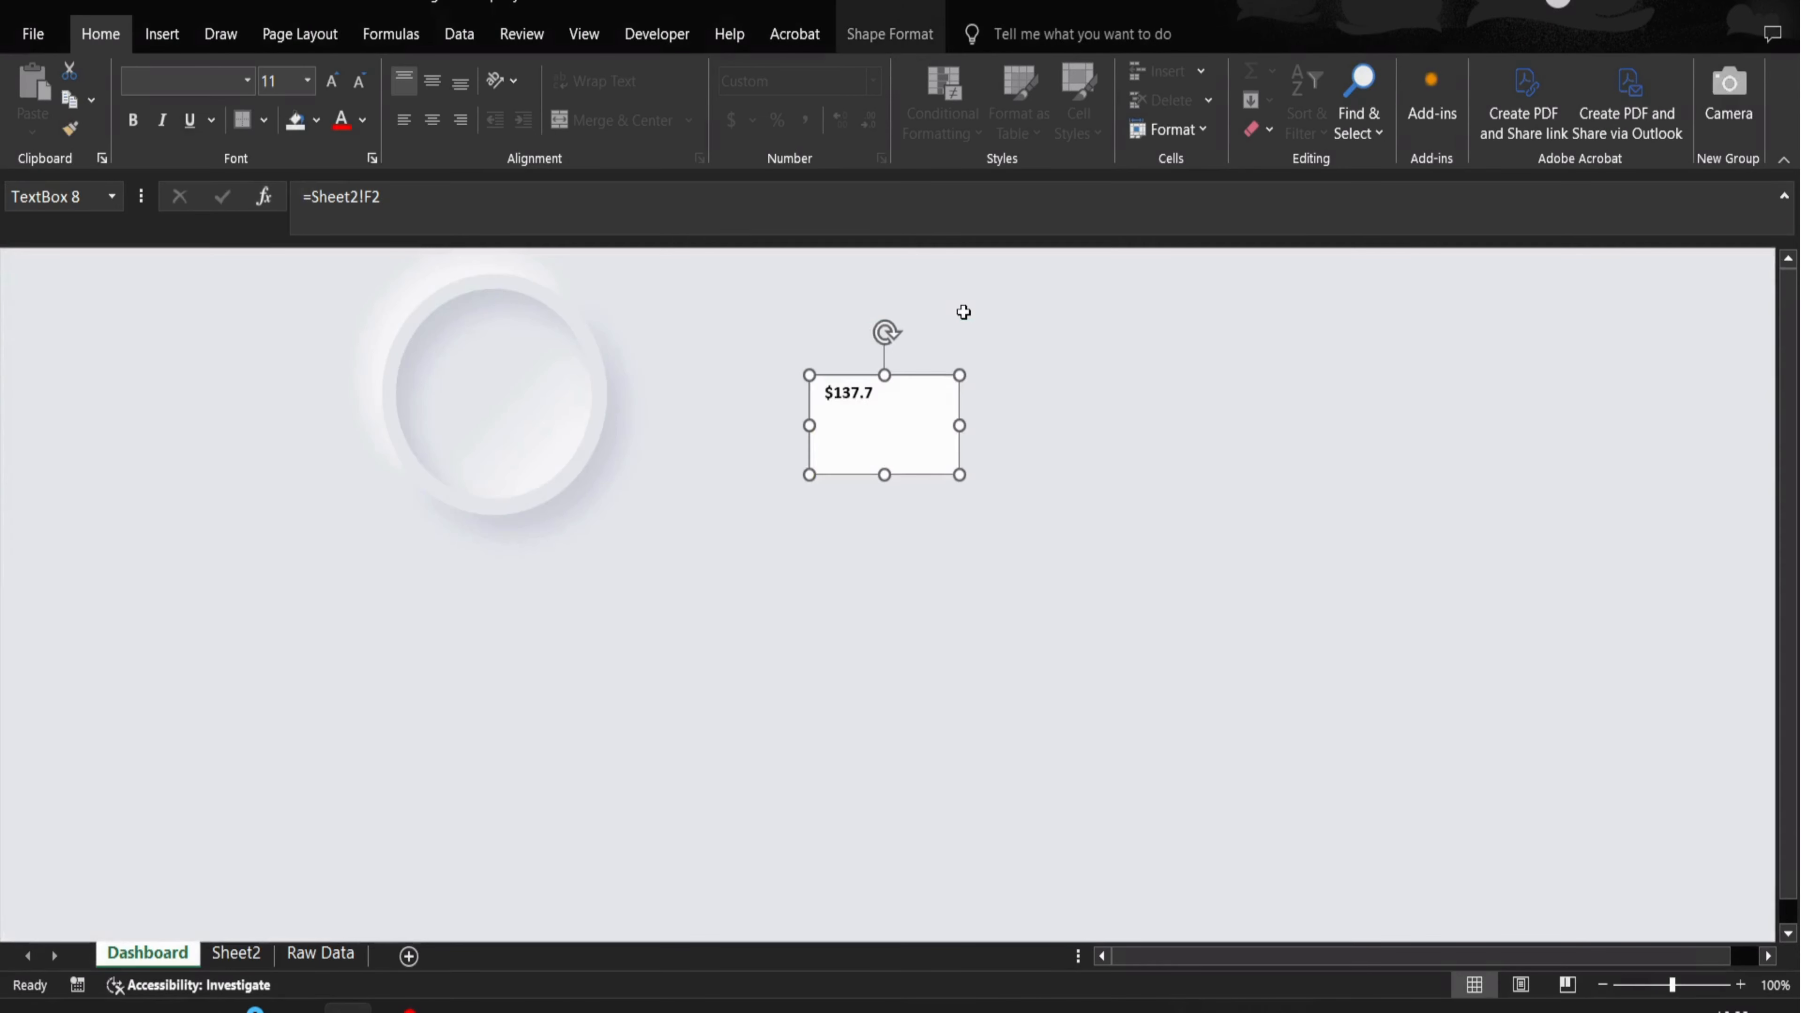
# - Remove the fill and the outline from the linked text box
pyautogui.click(892, 32)
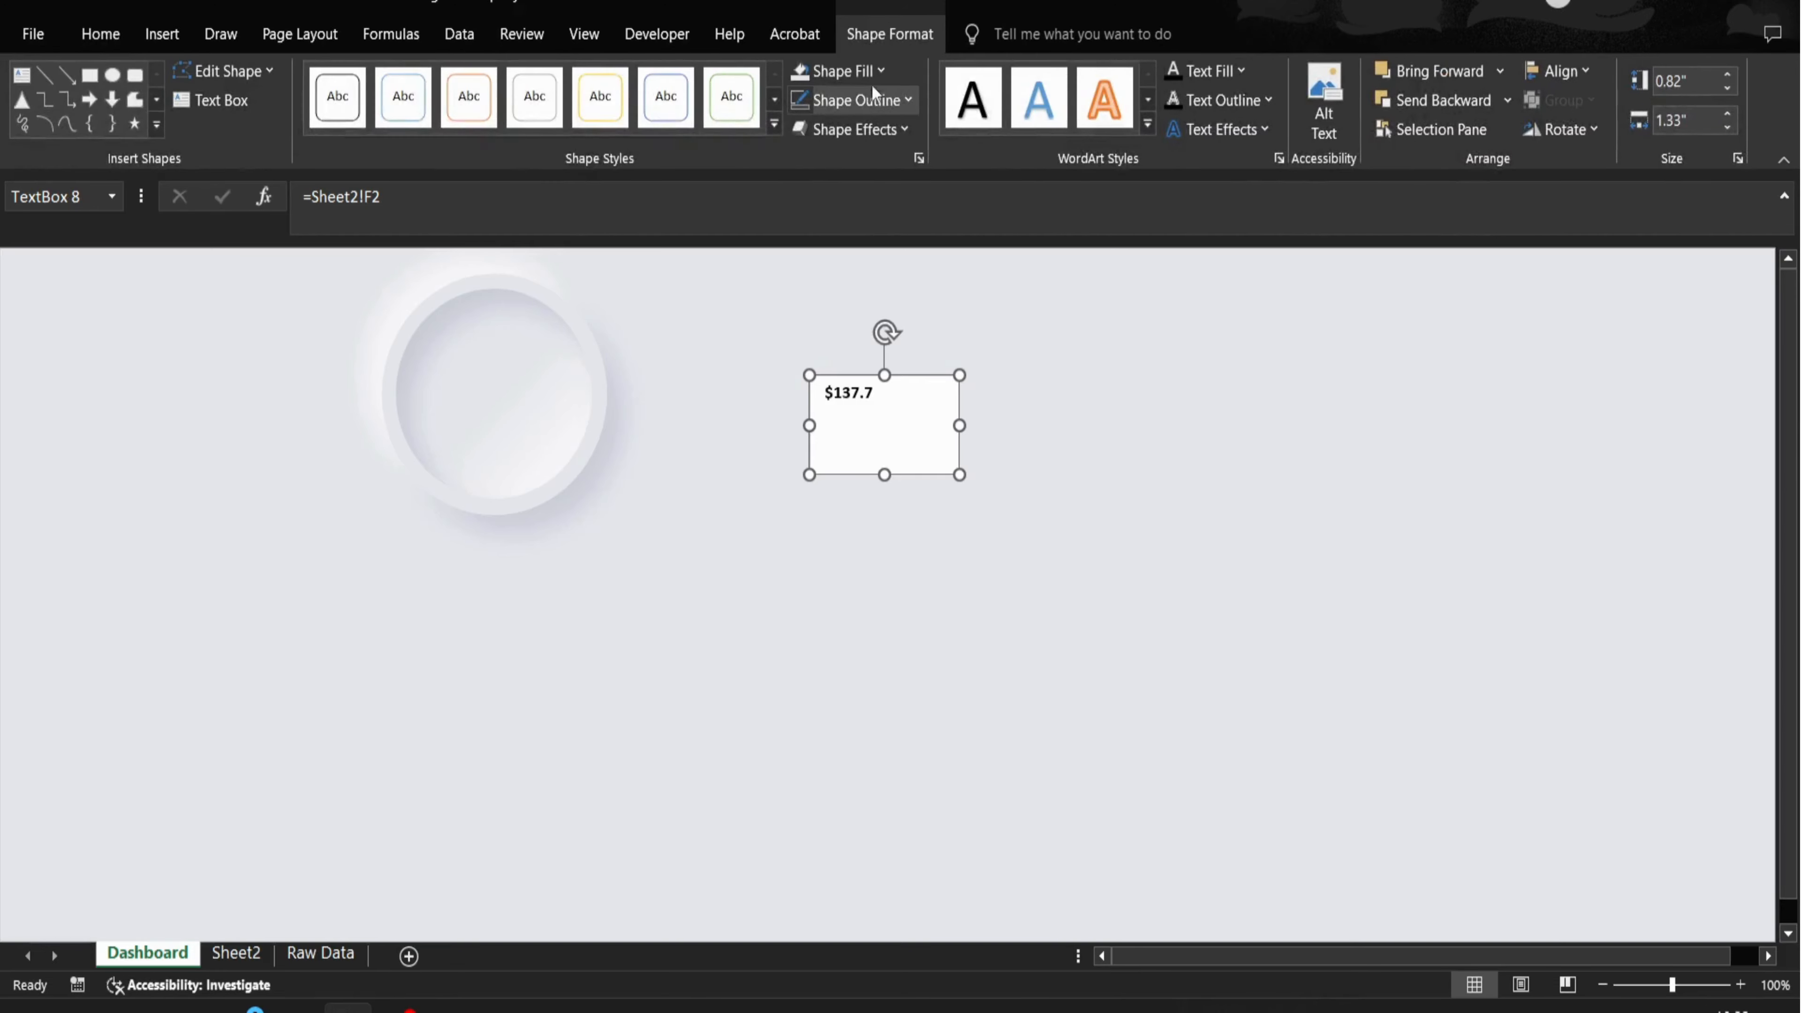
pyautogui.click(837, 71)
pyautogui.click(849, 455)
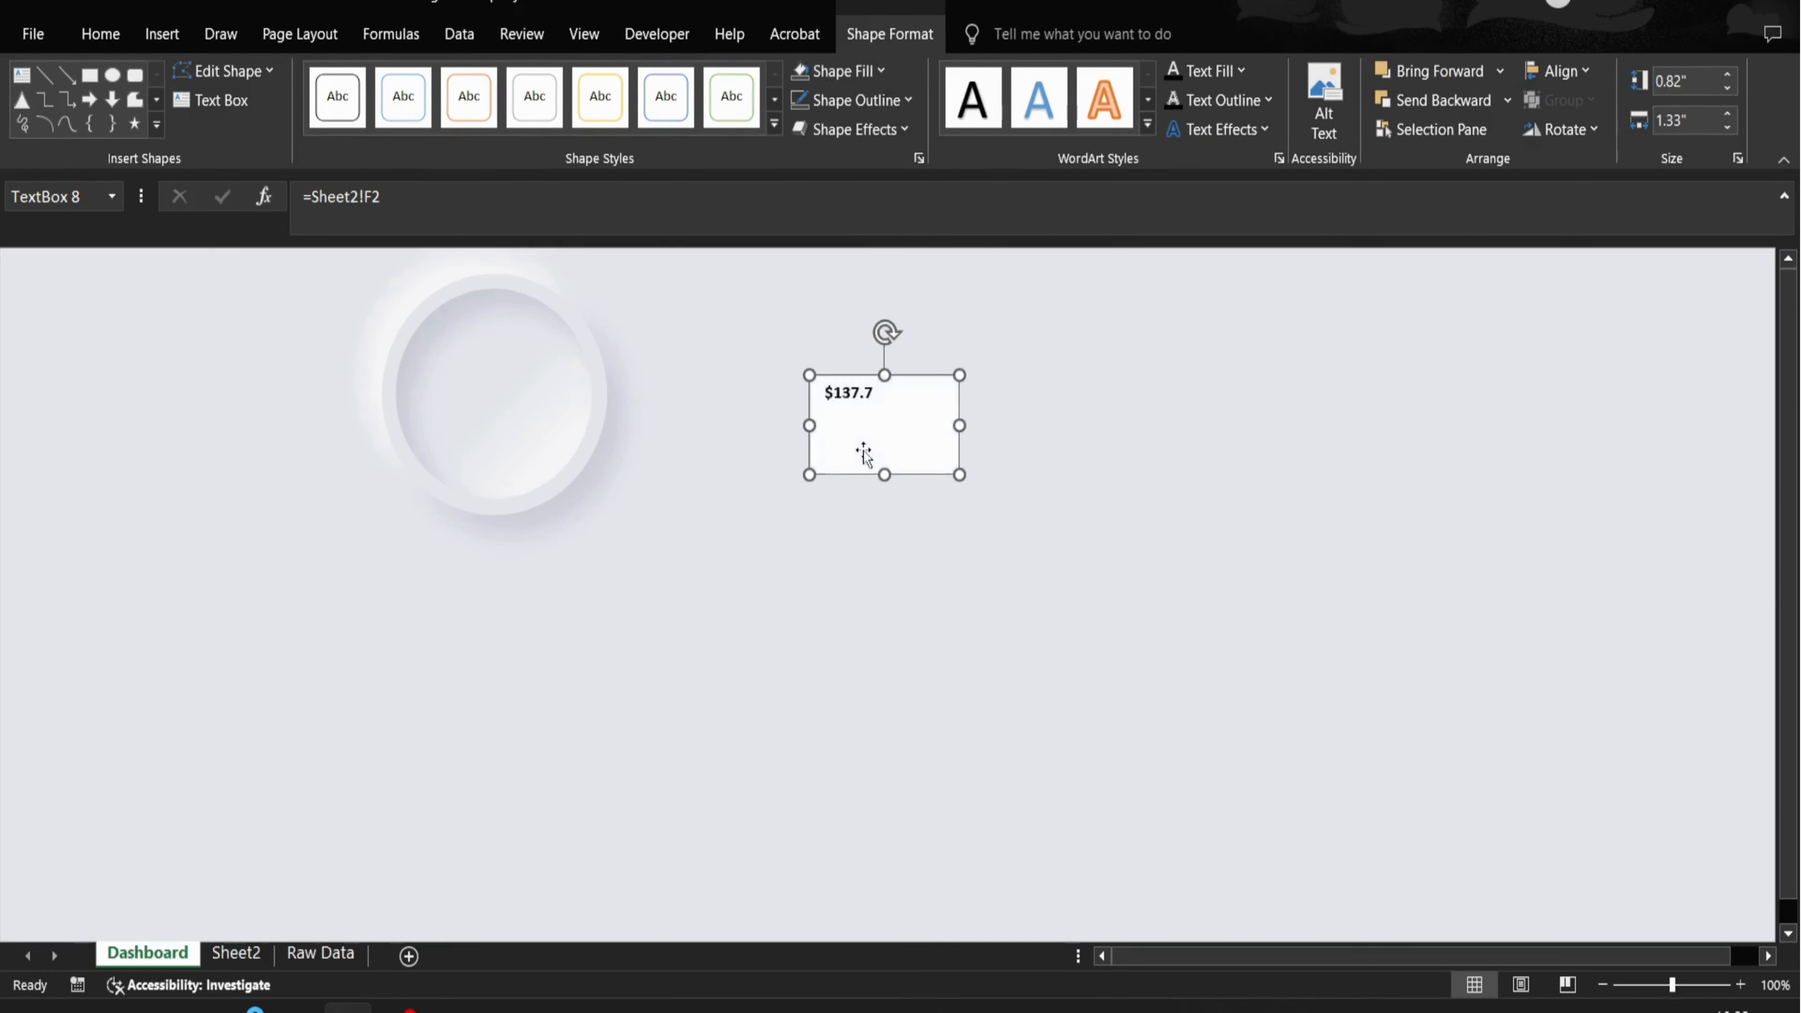
pyautogui.click(855, 100)
pyautogui.click(860, 484)
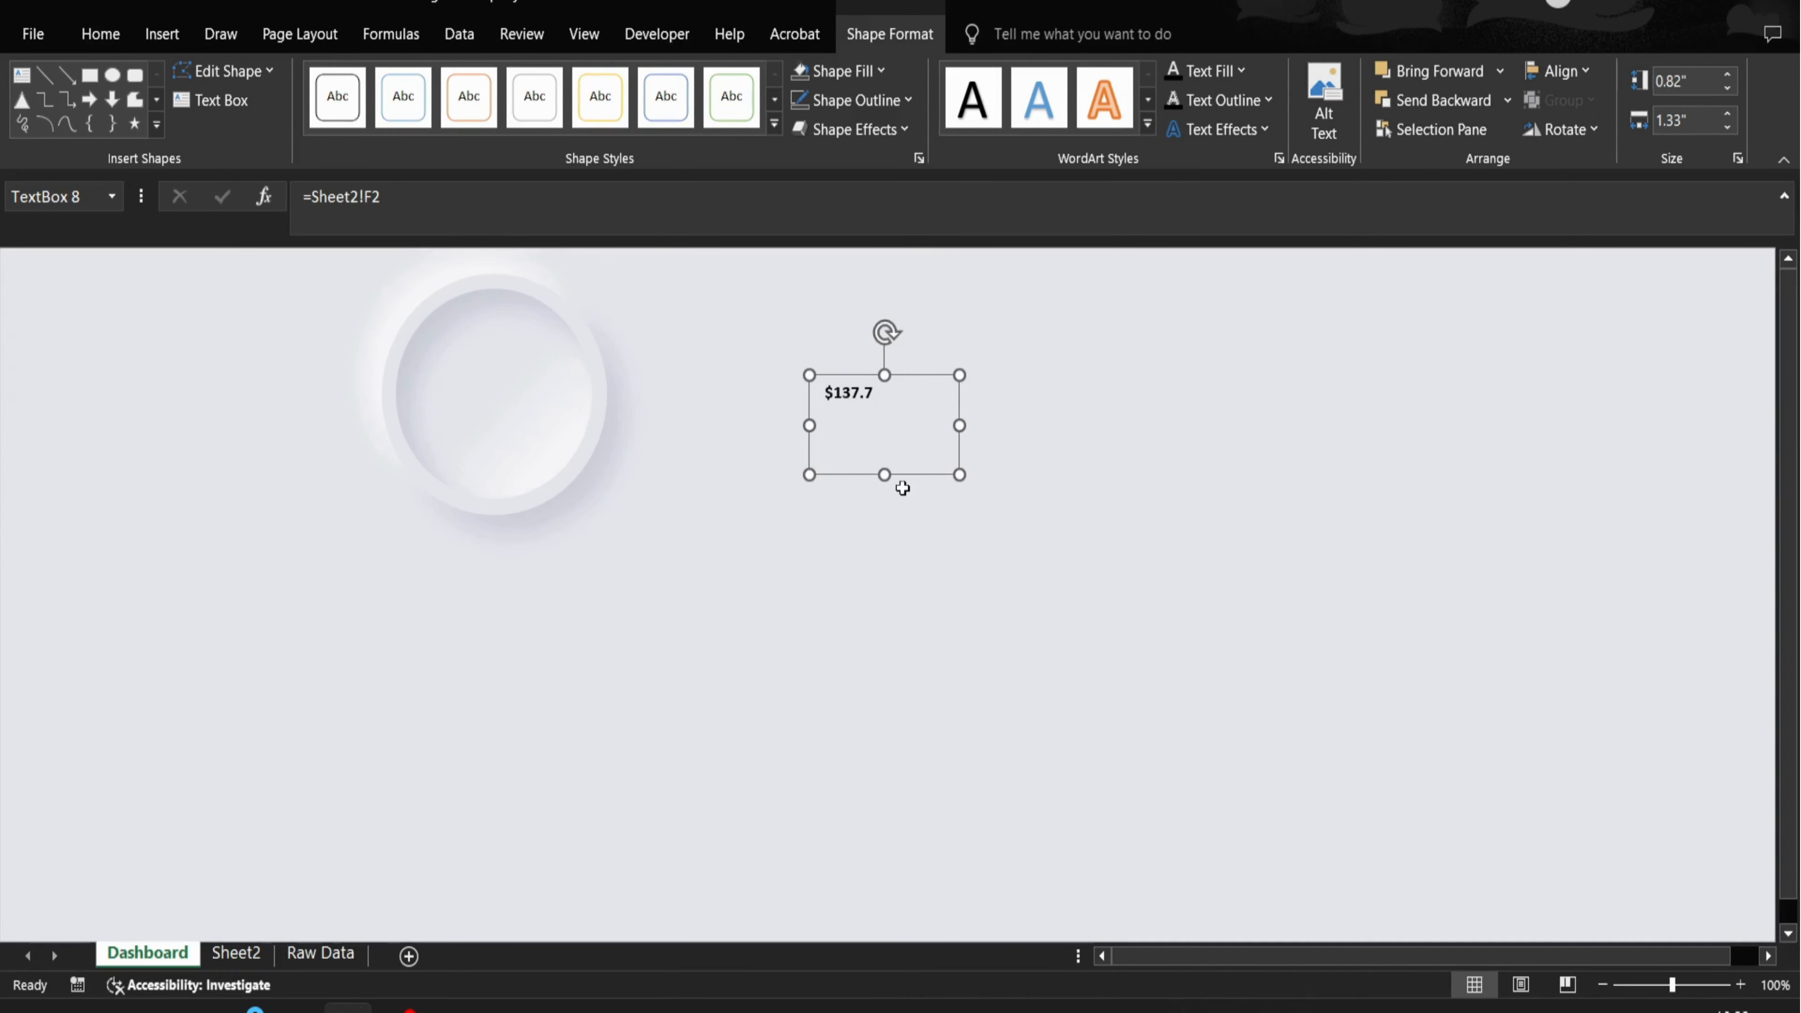
# - Switch to the Coolors trending palettes page in the browser and copy the light slate-blue colour from the navy-to-grey palette
pyautogui.moveTo(349, 1007)
pyautogui.click(280, 887)
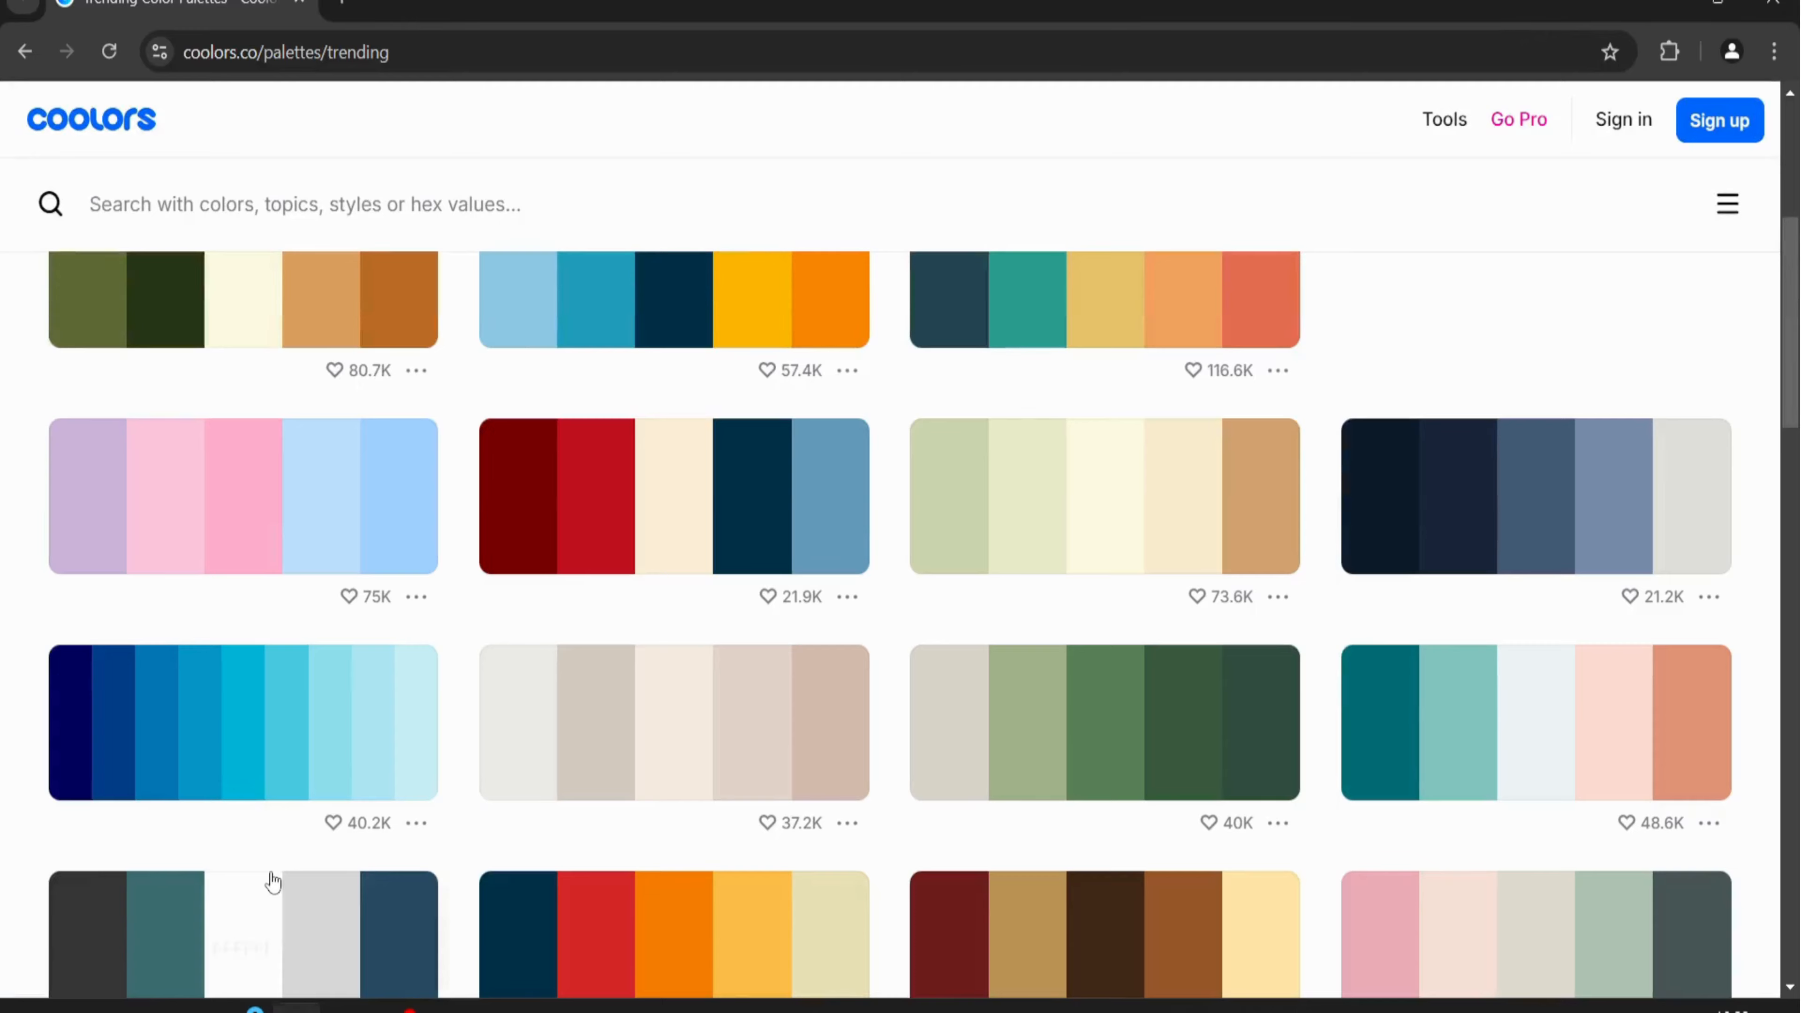
pyautogui.click(1586, 523)
pyautogui.moveTo(347, 1007)
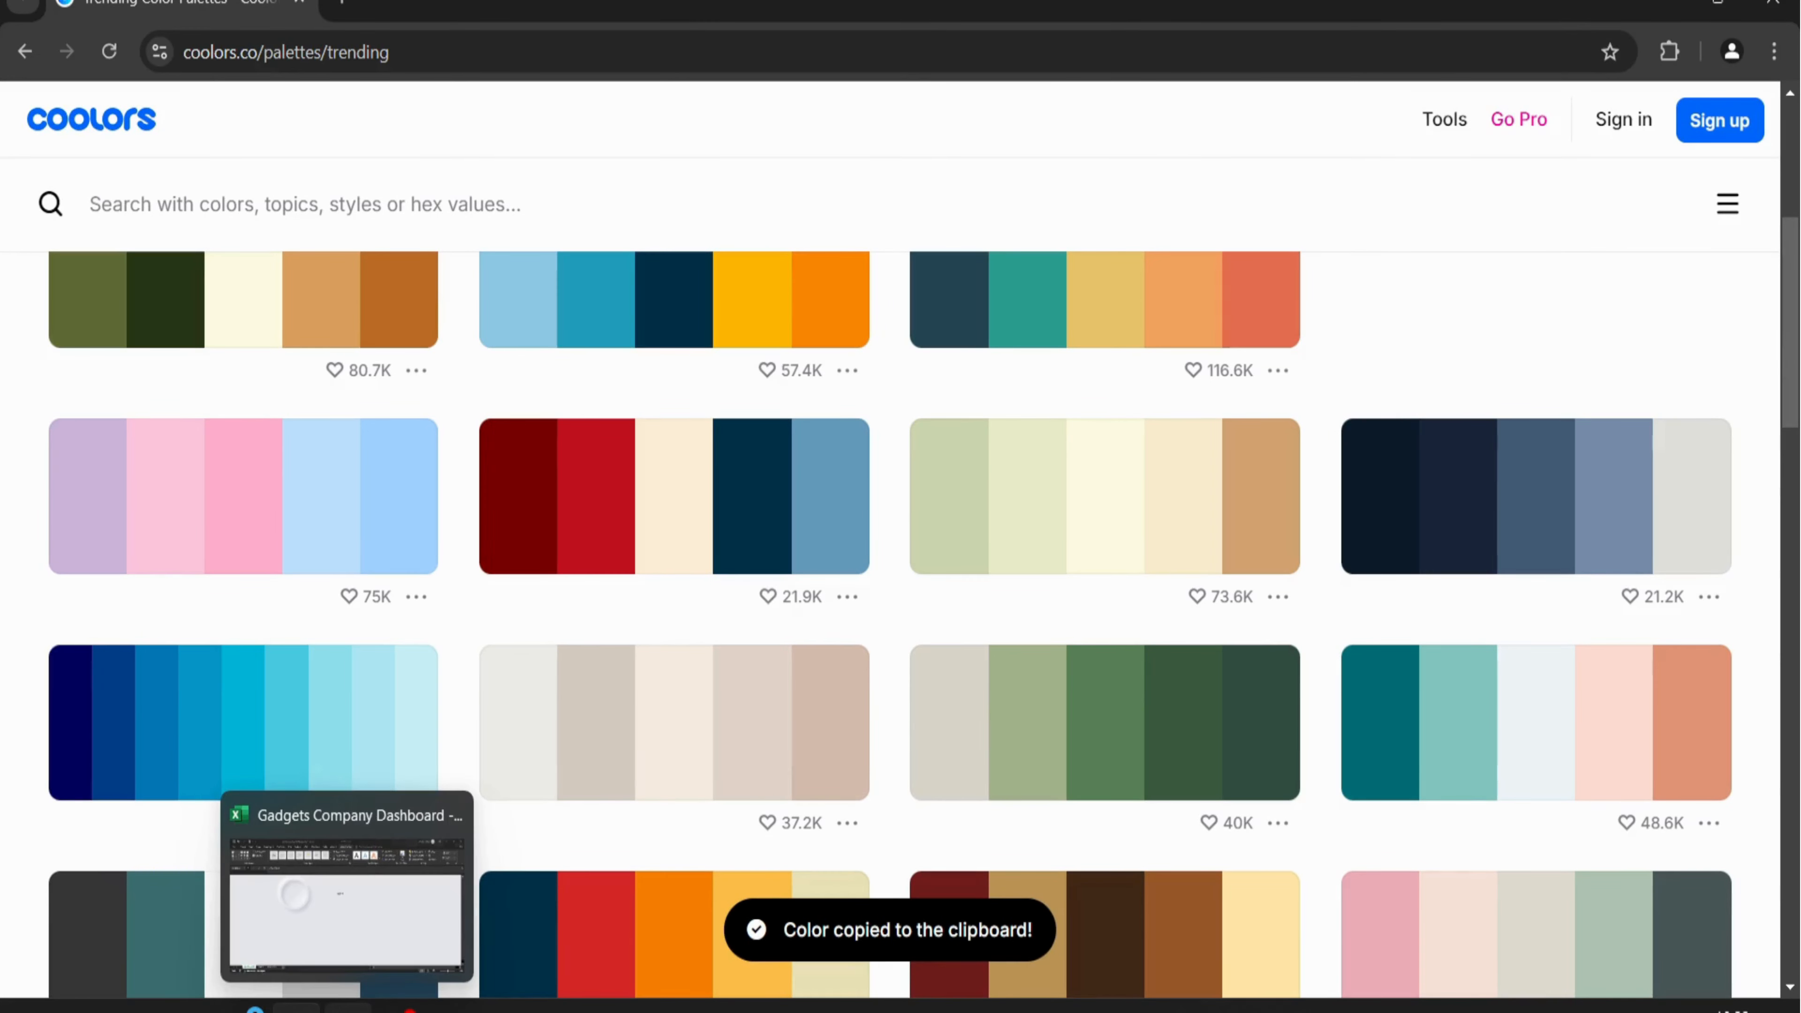
# - Return to the Excel dashboard and try to apply the copied slate-blue colour as the linked text box's custom text fill
pyautogui.click(360, 907)
pyautogui.click(856, 401)
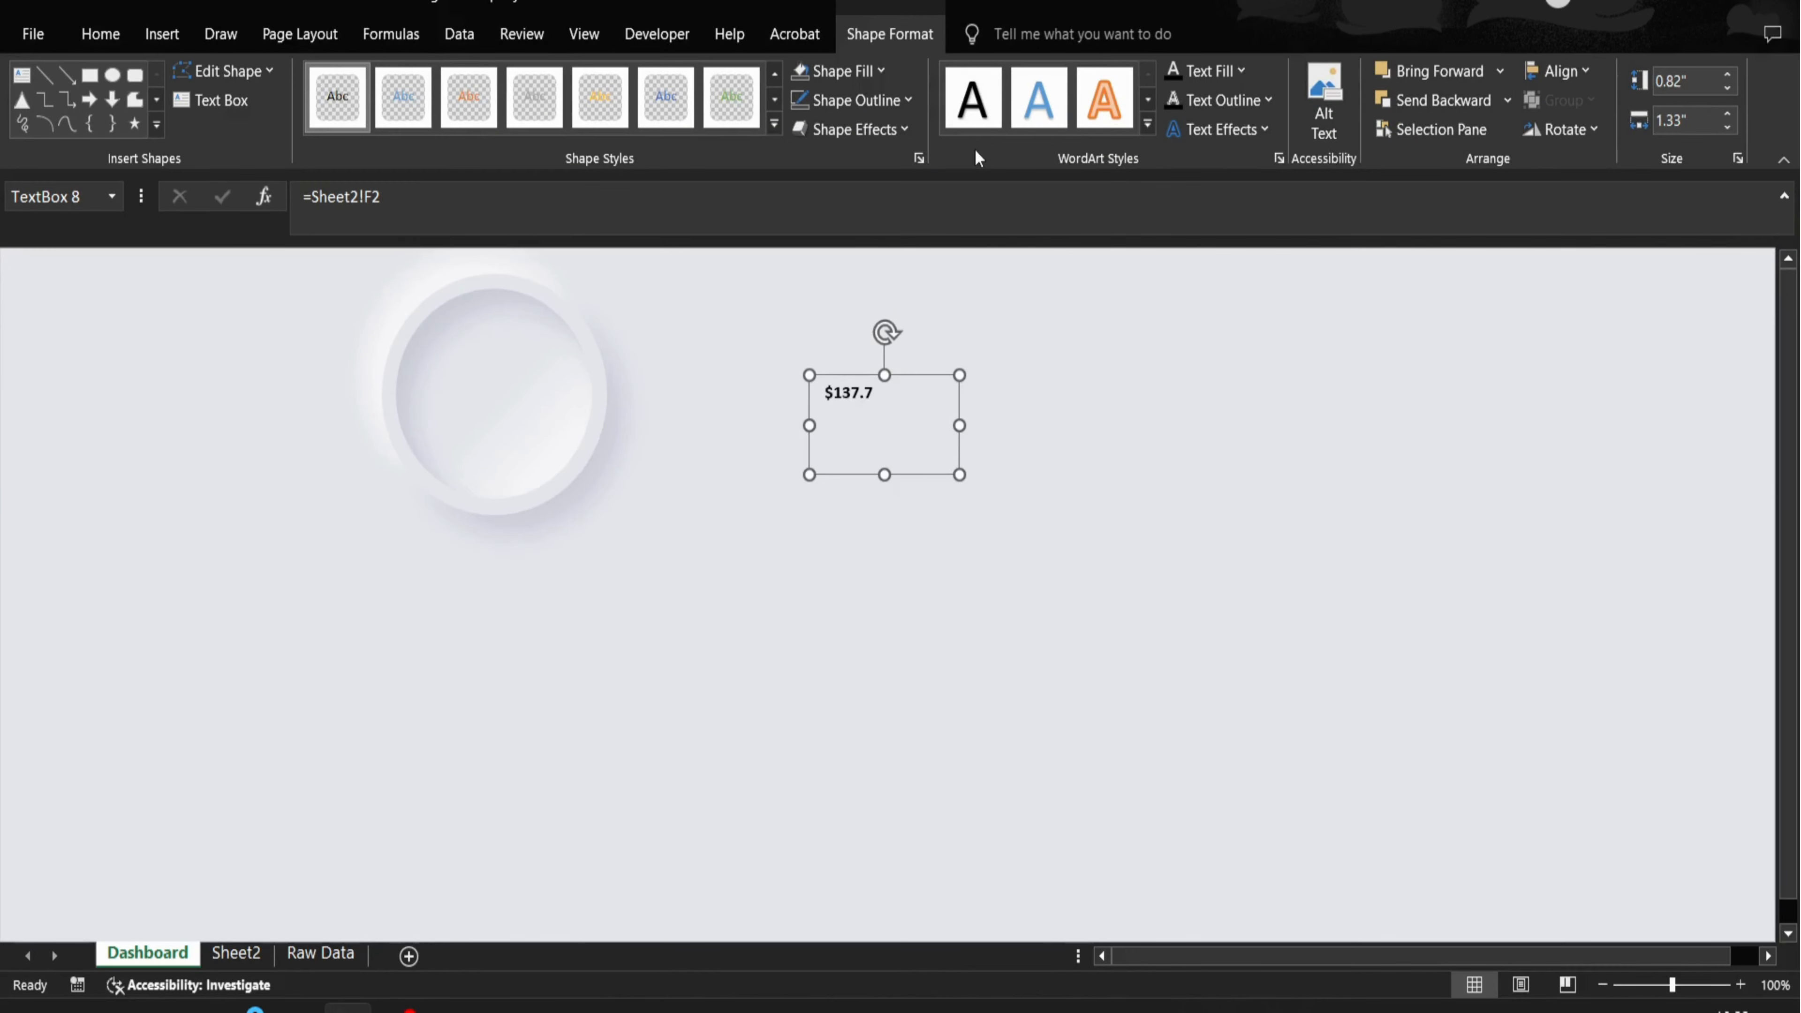
pyautogui.click(1229, 71)
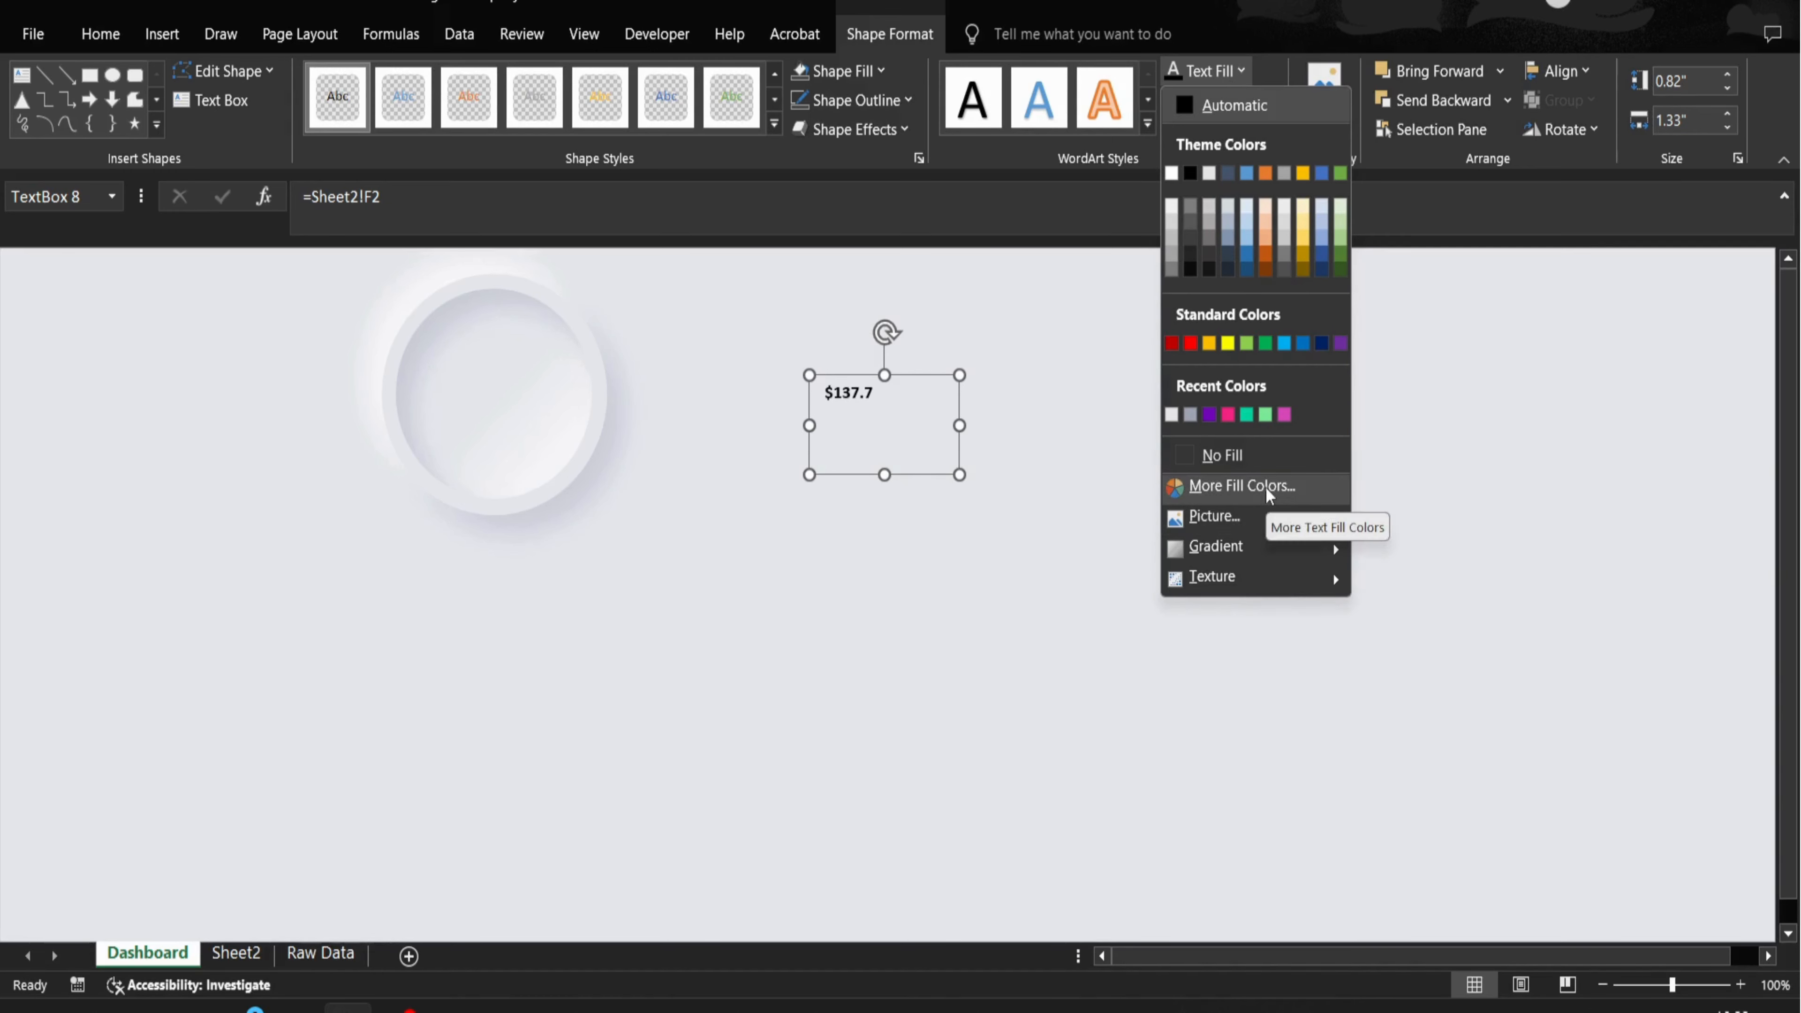
pyautogui.click(1234, 486)
pyautogui.click(1307, 327)
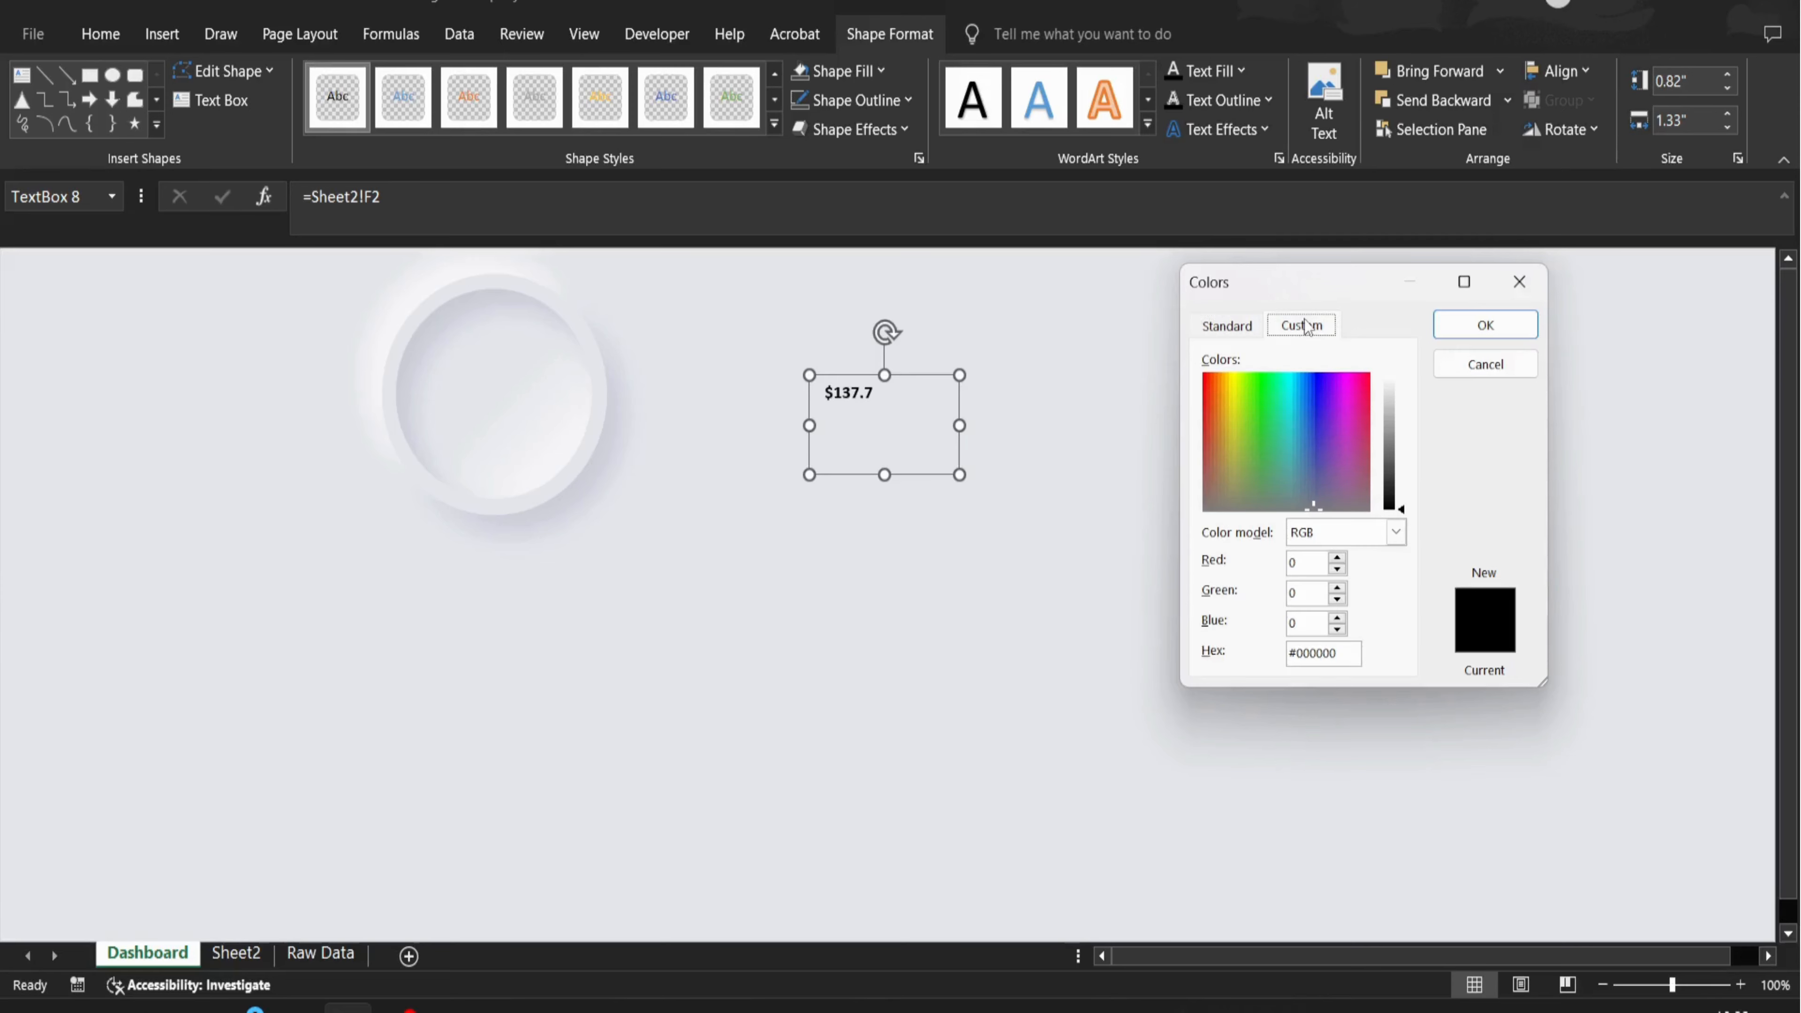
pyautogui.doubleClick(1343, 649)
pyautogui.hotkey('ctrl', 'v')
pyautogui.press('Return')
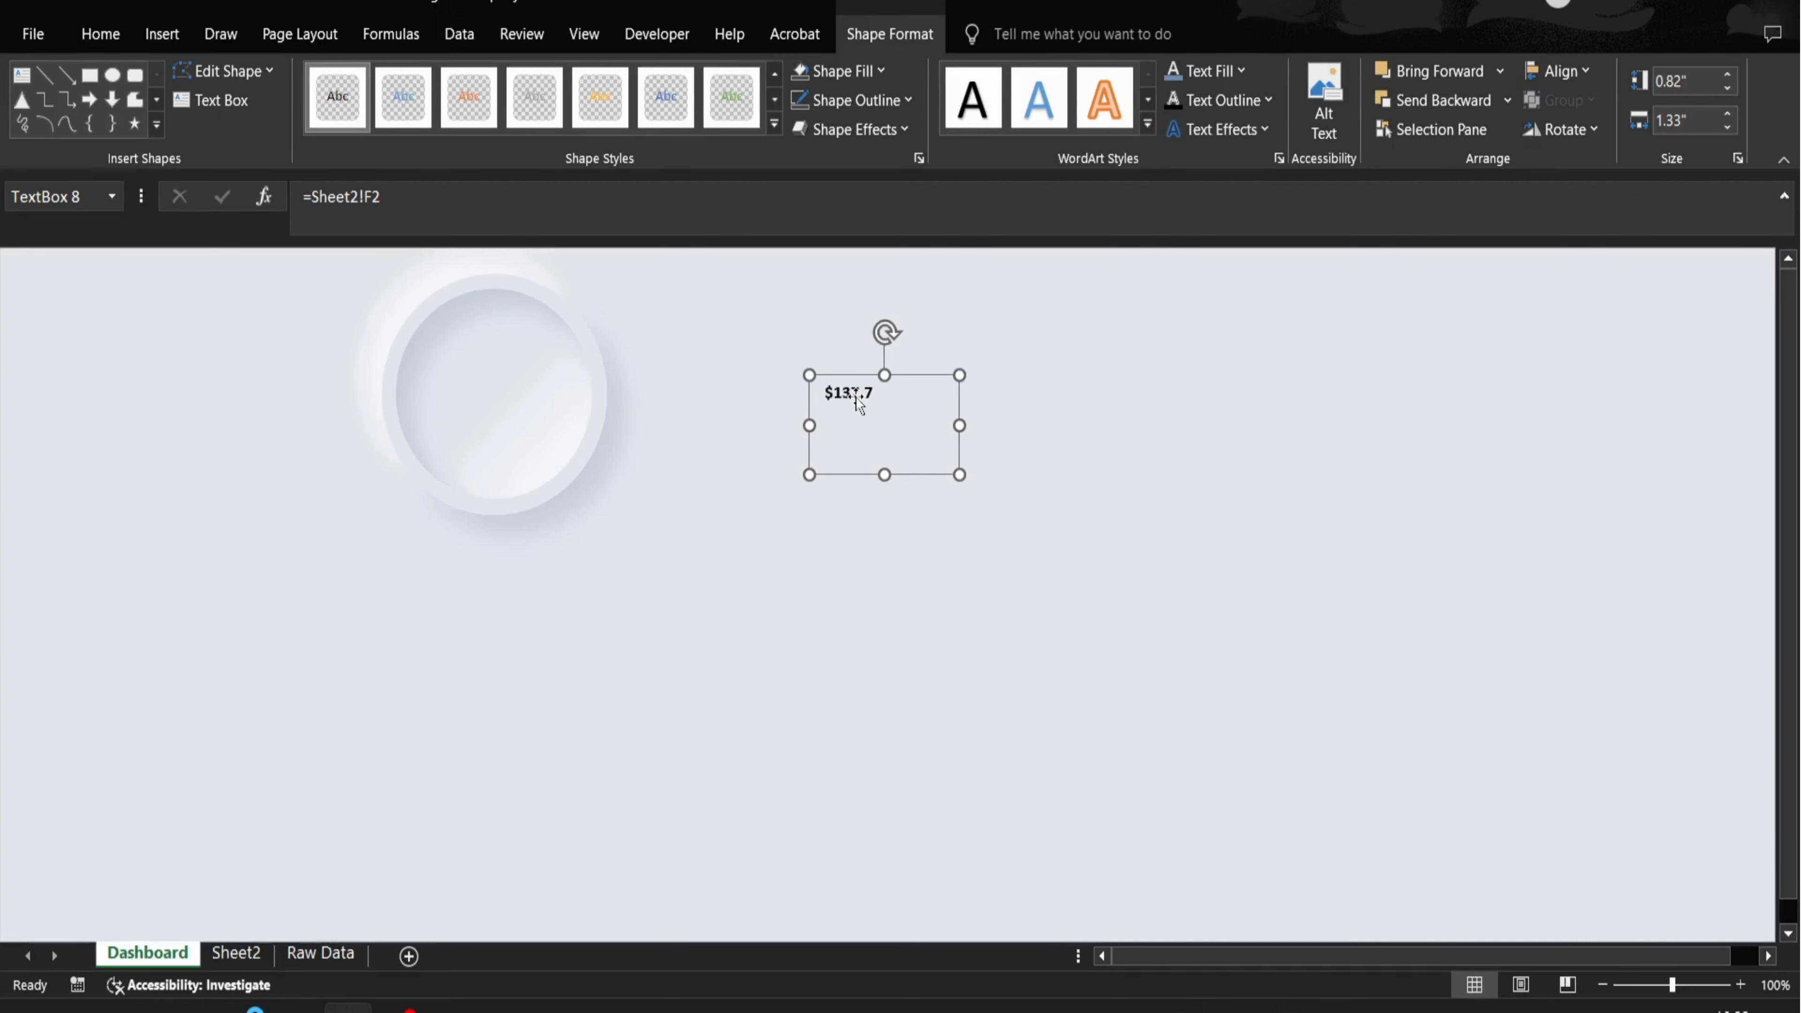
# - Set the linked net sales text box's font size to 22 and move it inside the circle
pyautogui.click(100, 33)
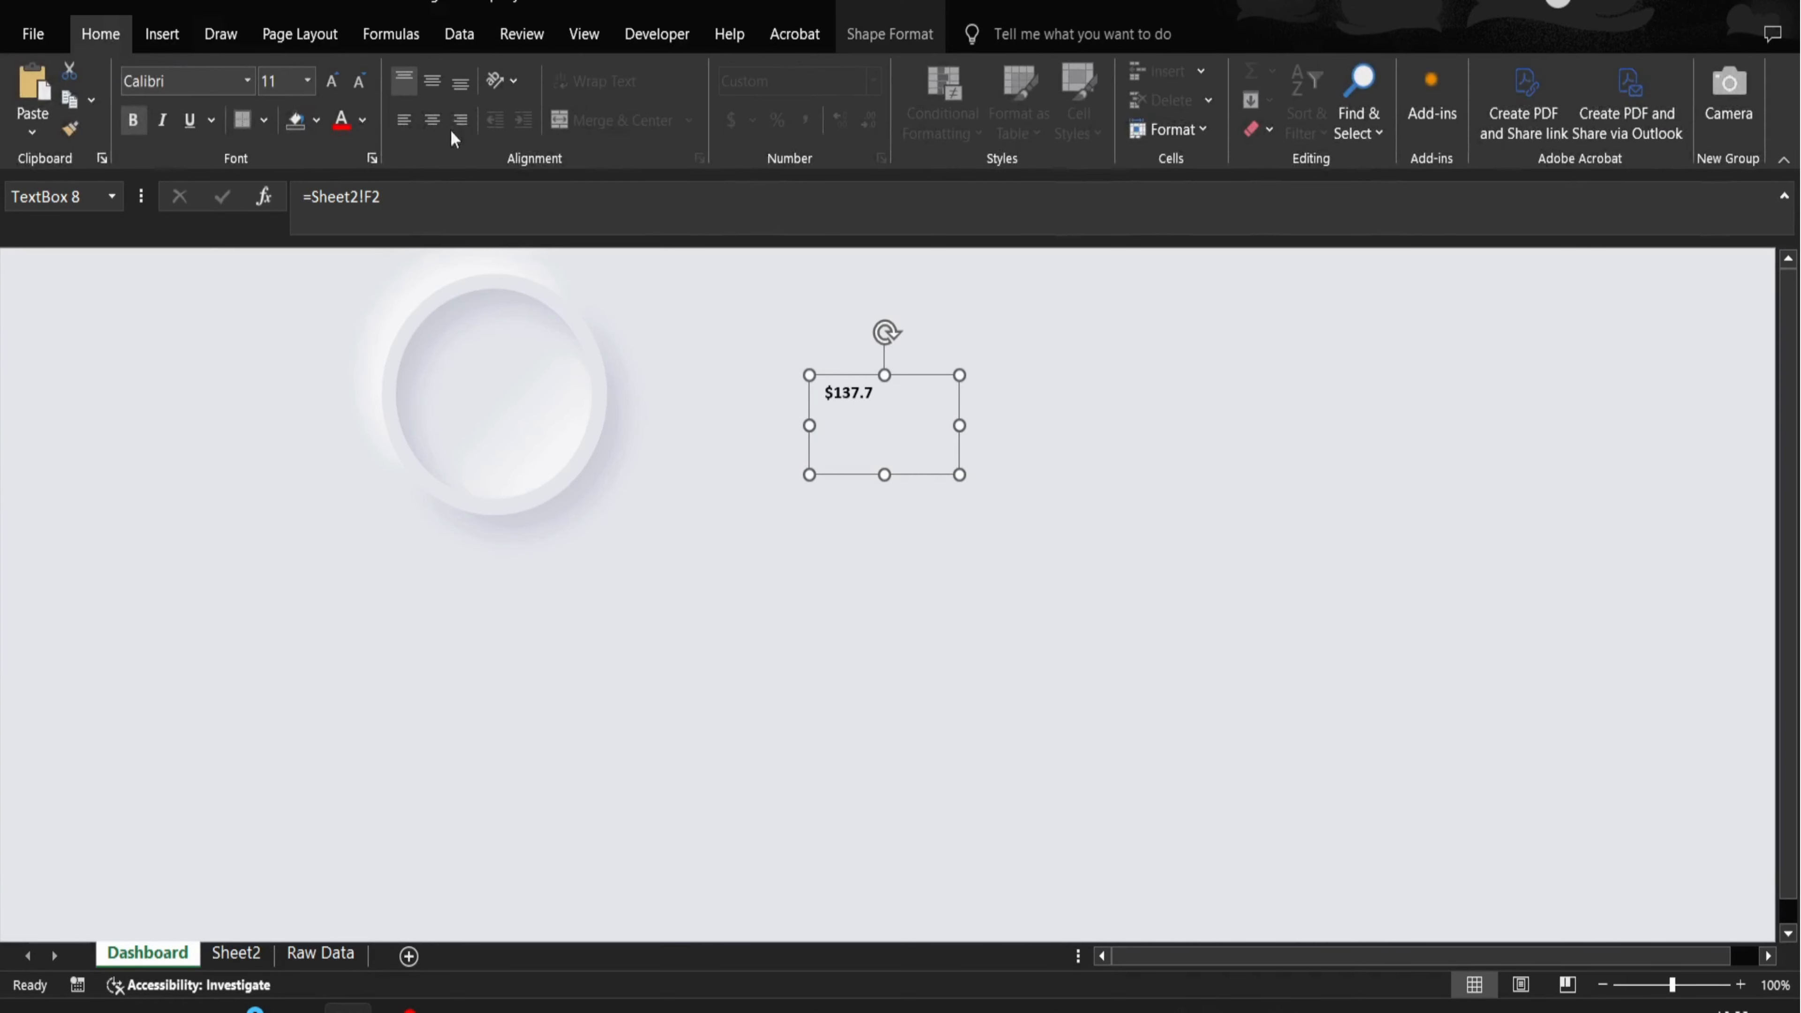
pyautogui.click(284, 81)
pyautogui.write('22')
pyautogui.press('Return')
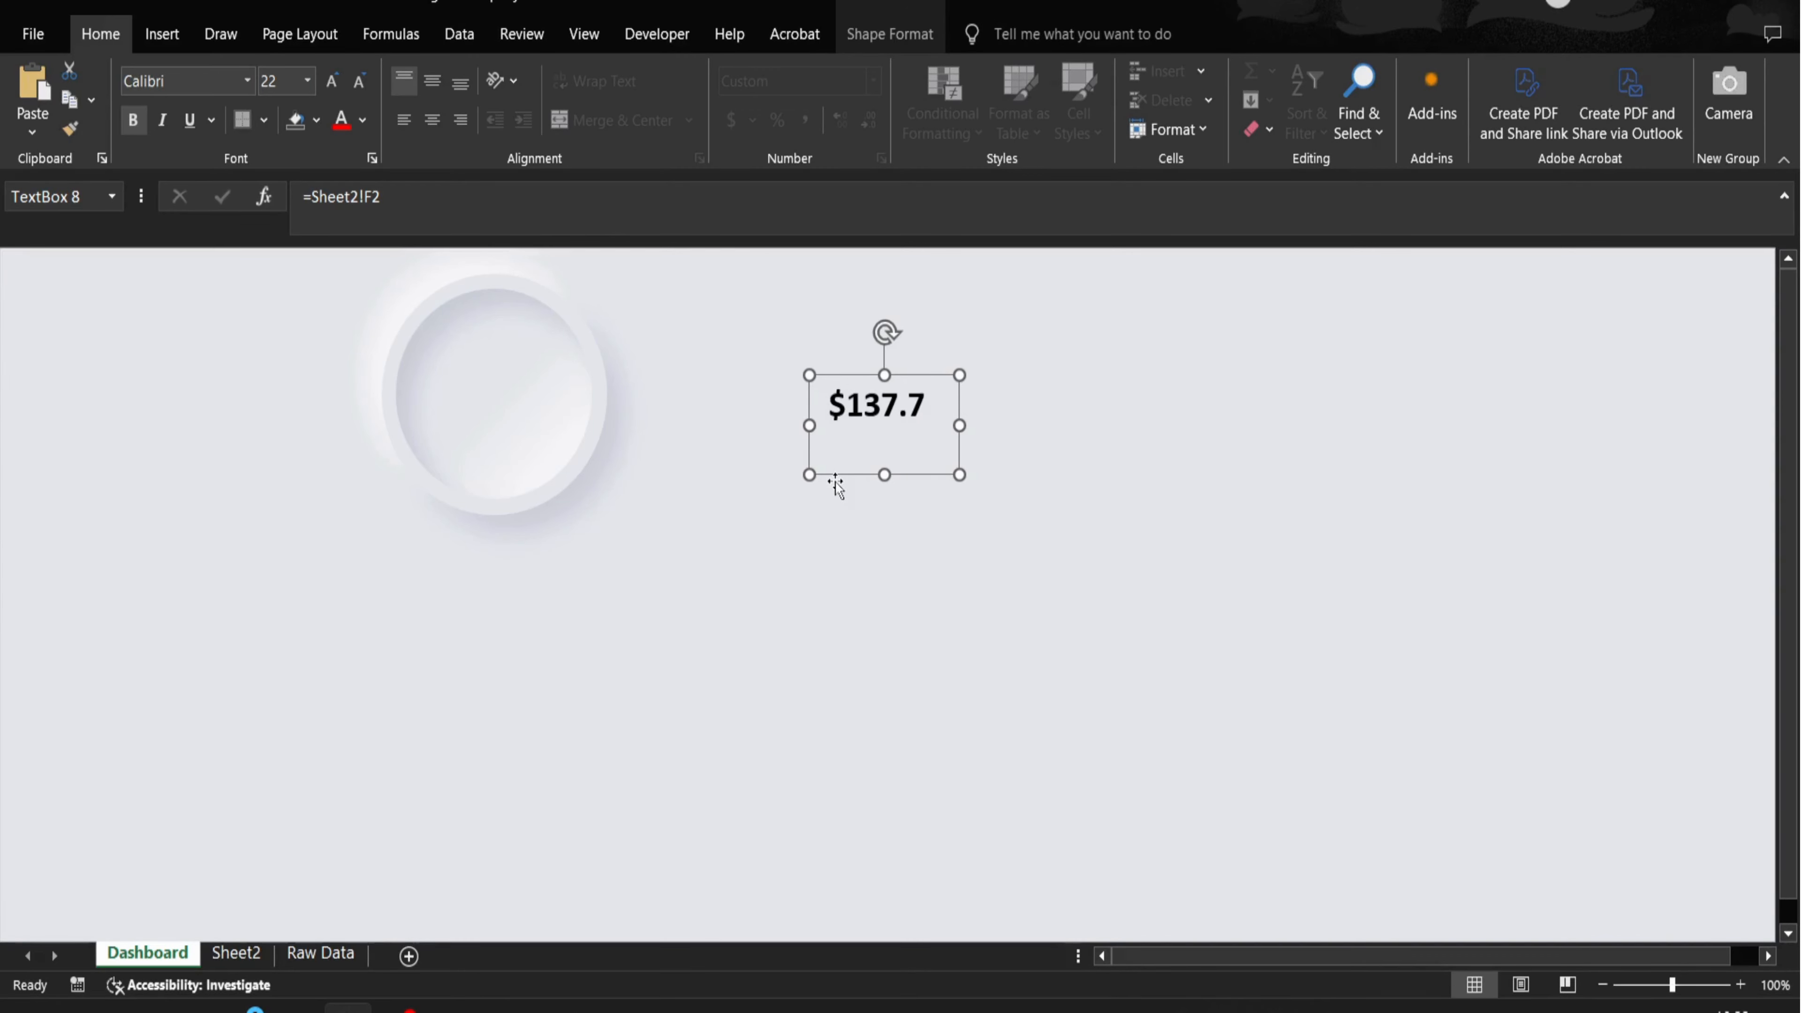
pyautogui.moveTo(833, 479); pyautogui.dragTo(451, 455)
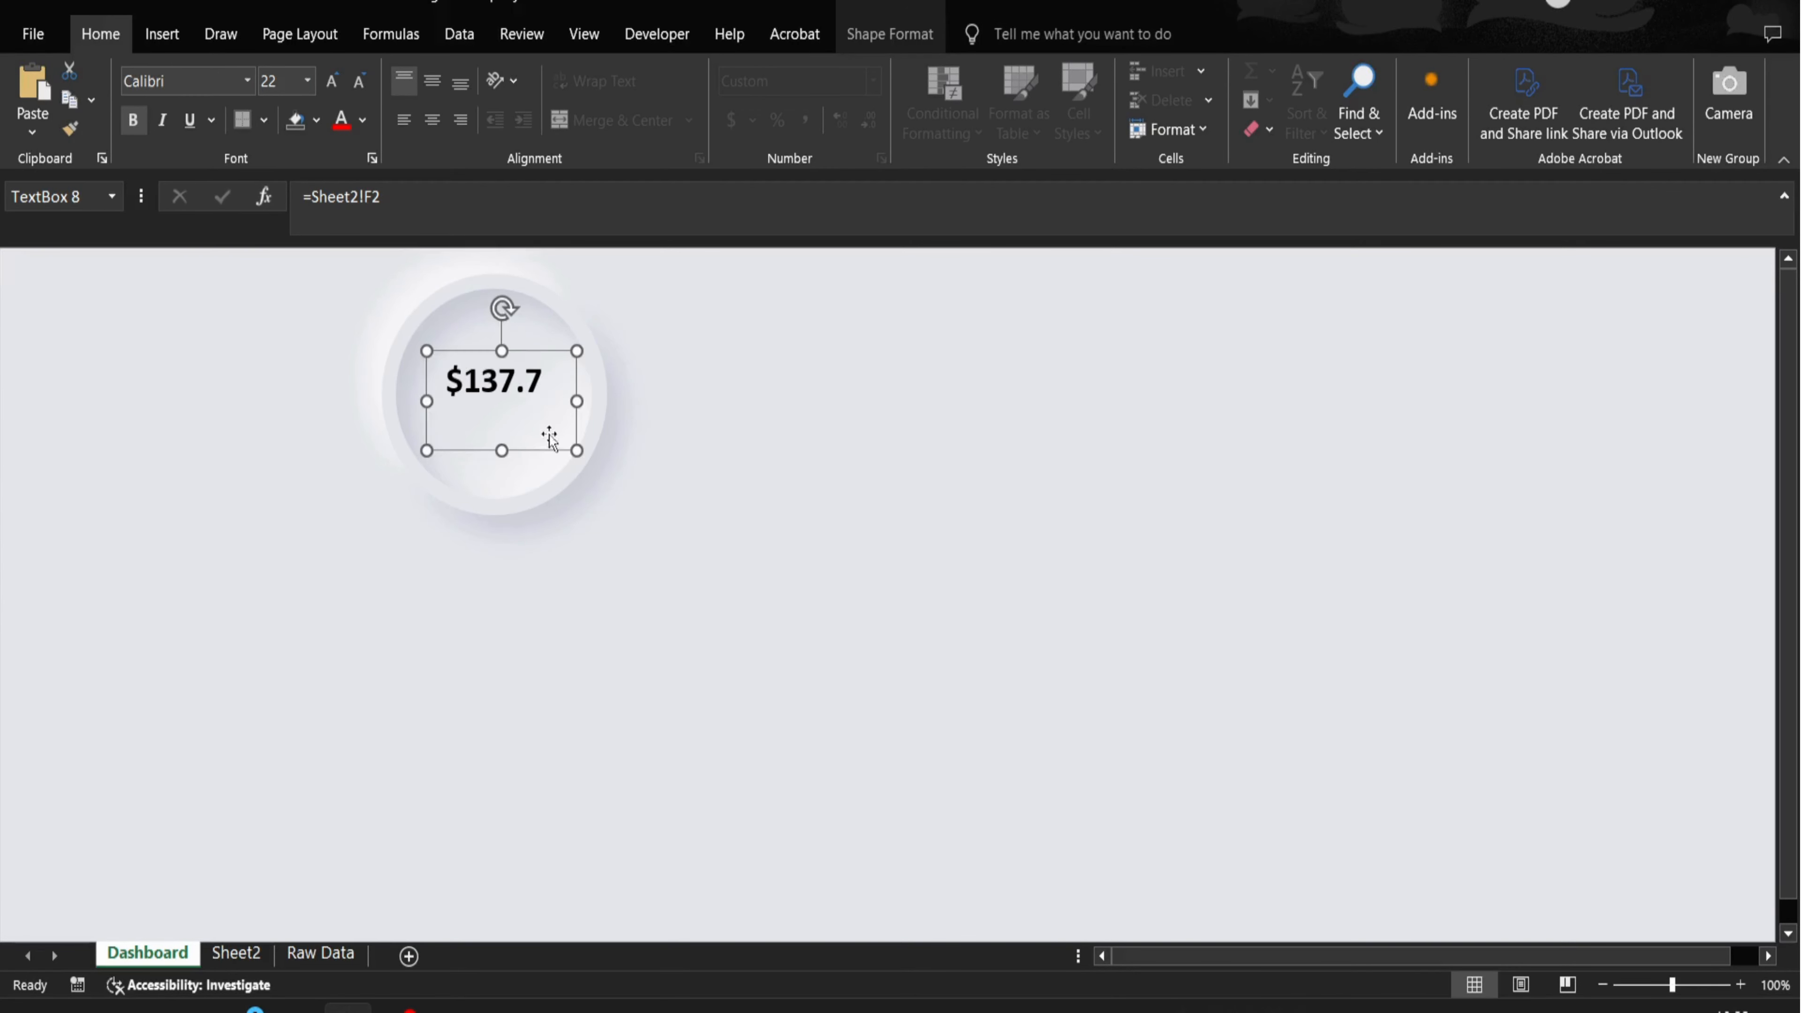
# - Switch to the Coolors page, copy the light slate-blue colour from the navy-to-grey palette again, and return to Excel
pyautogui.click(296, 1008)
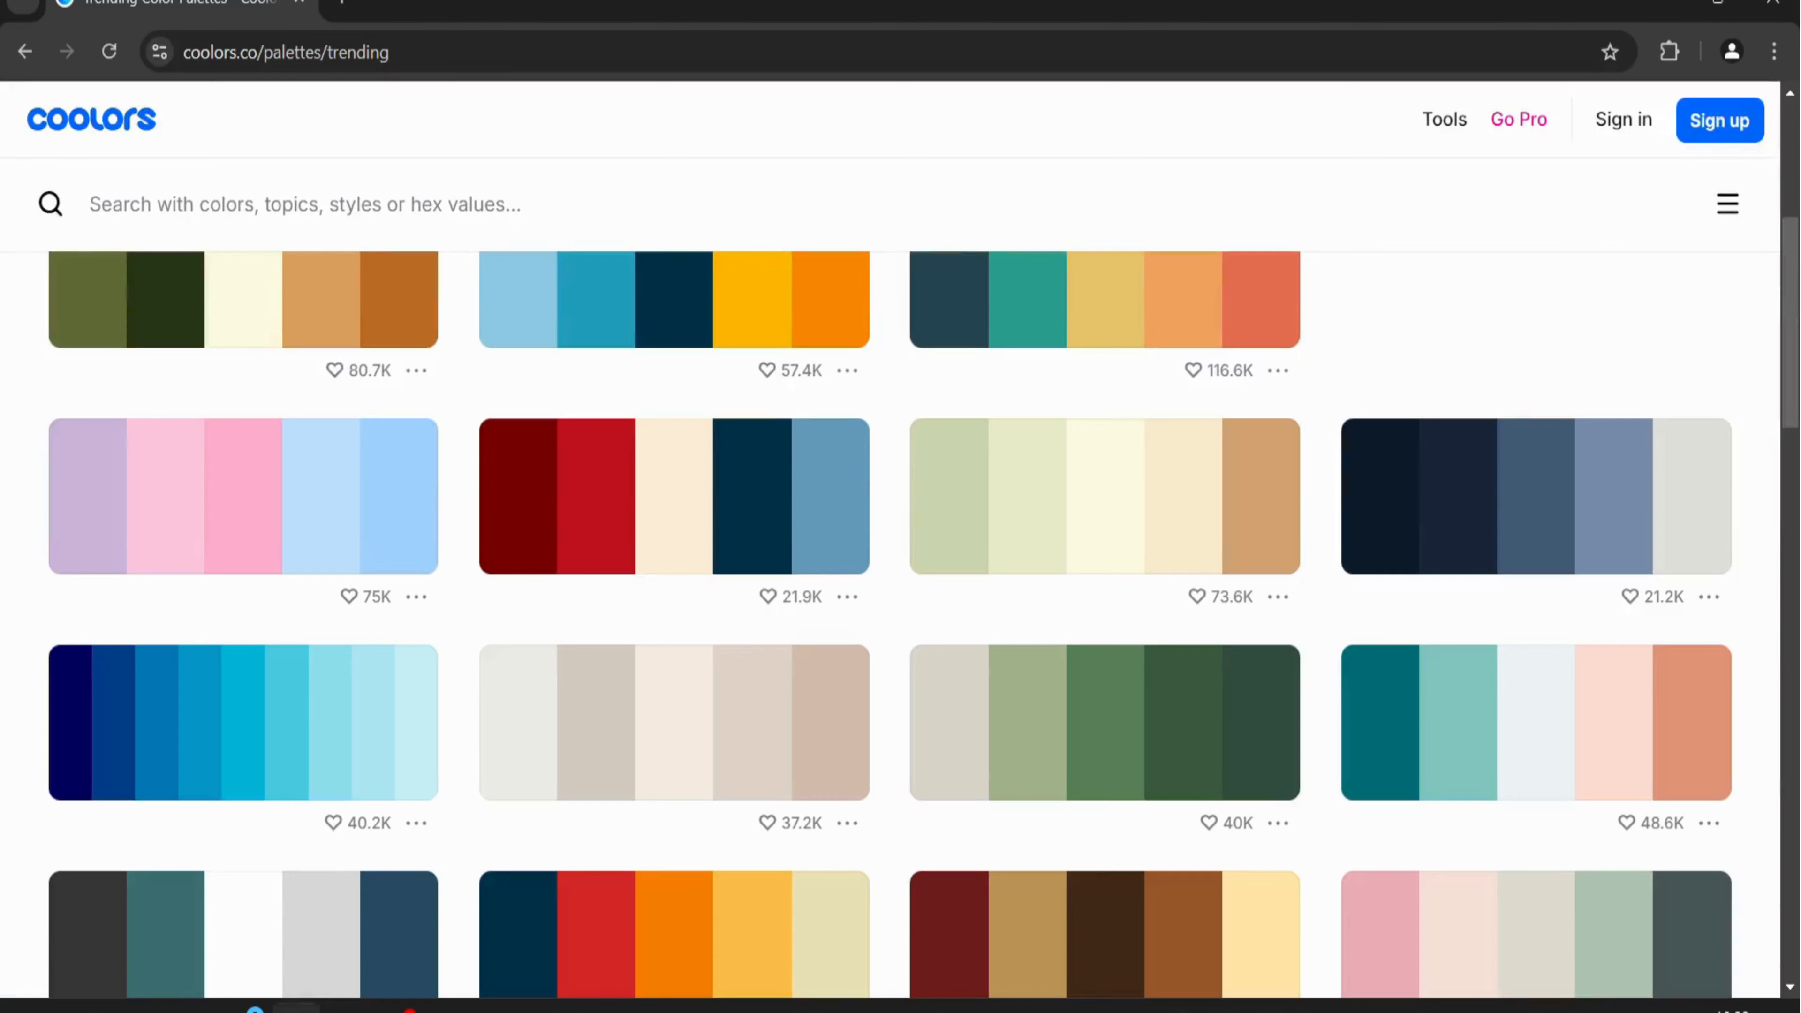
pyautogui.click(1612, 506)
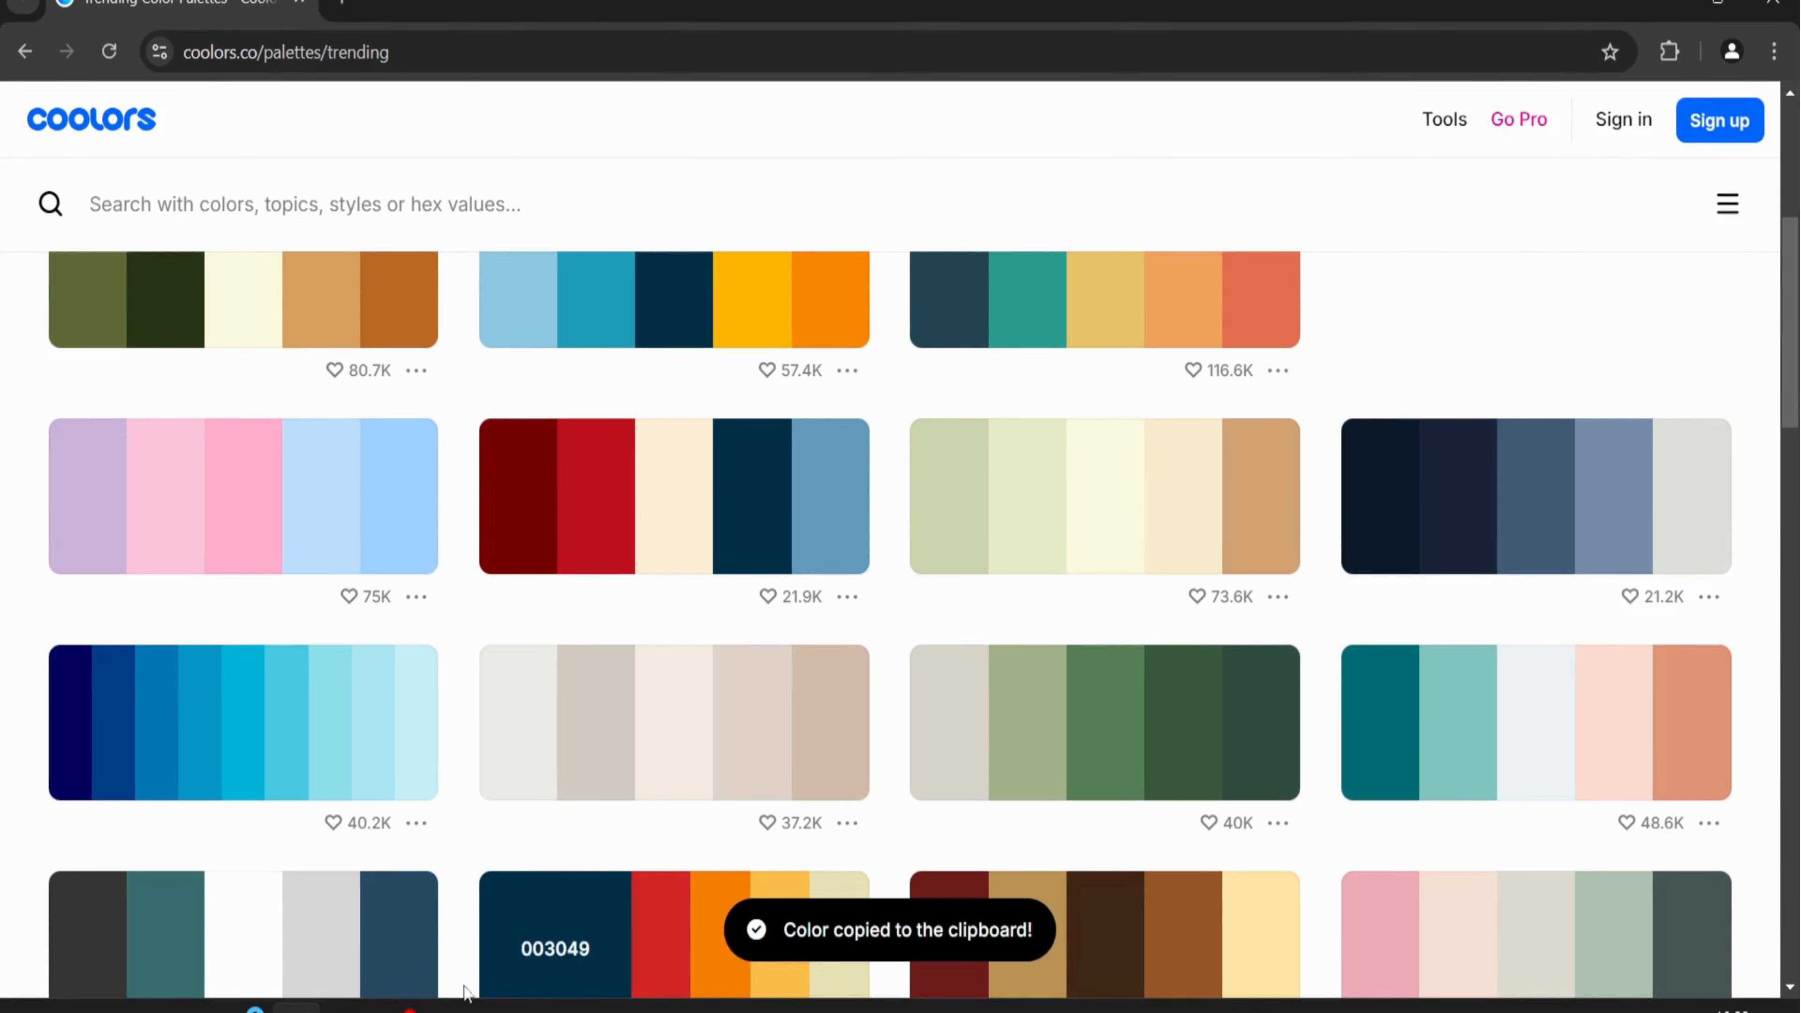
pyautogui.click(347, 1008)
# - Set the linked net sales text box's font colour to the custom hex #778DA9 and its font size to 24
pyautogui.click(370, 120)
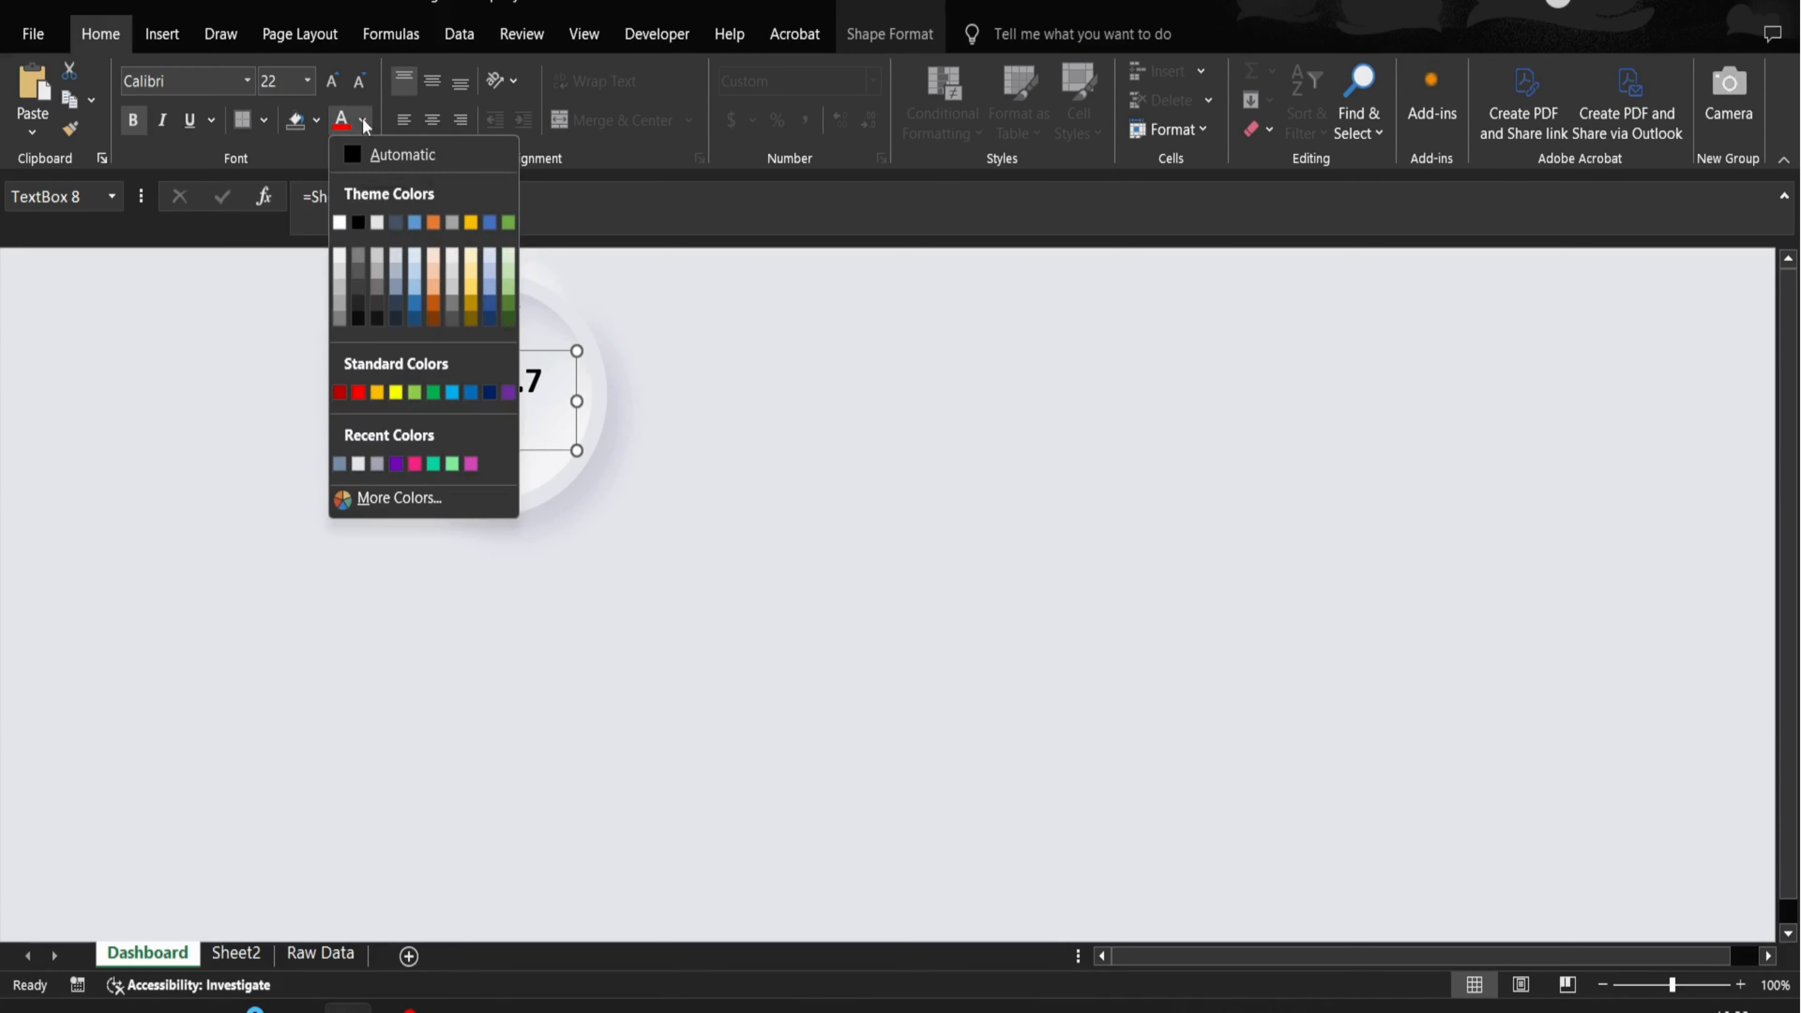
pyautogui.click(370, 501)
pyautogui.click(1298, 325)
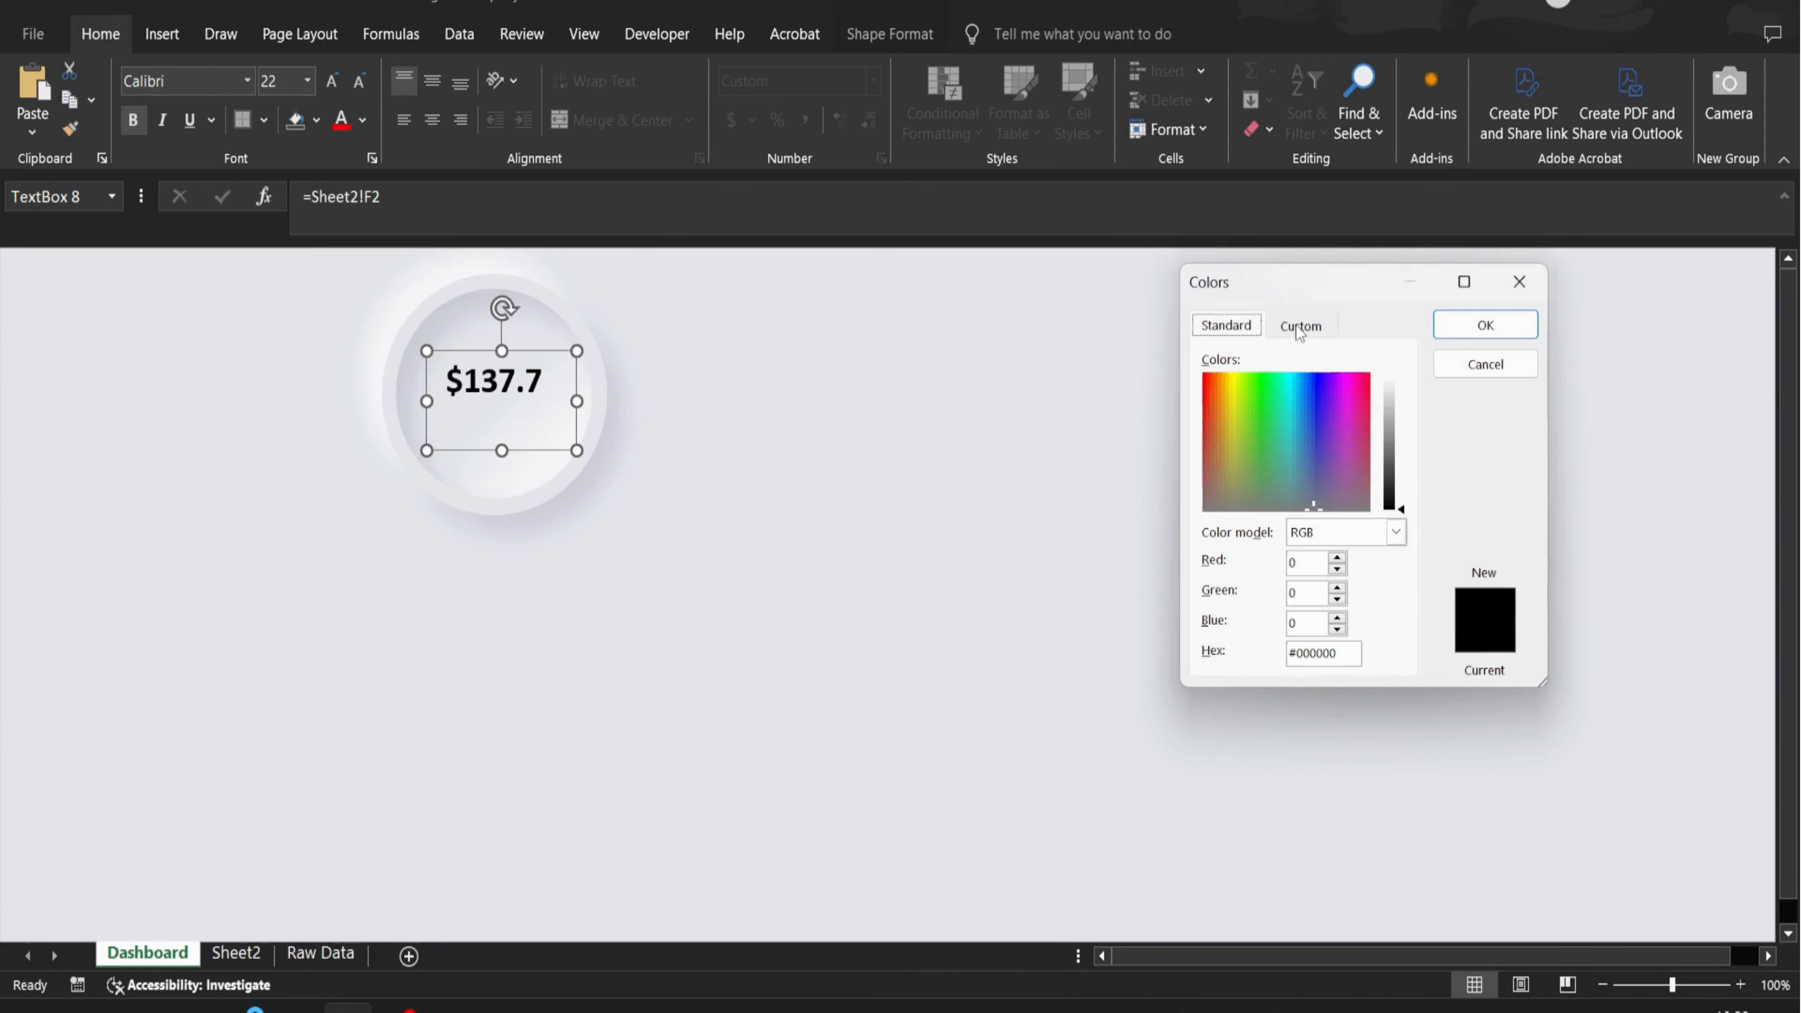
pyautogui.hotkey('ctrl', 'a')
pyautogui.hotkey('ctrl', 'v')
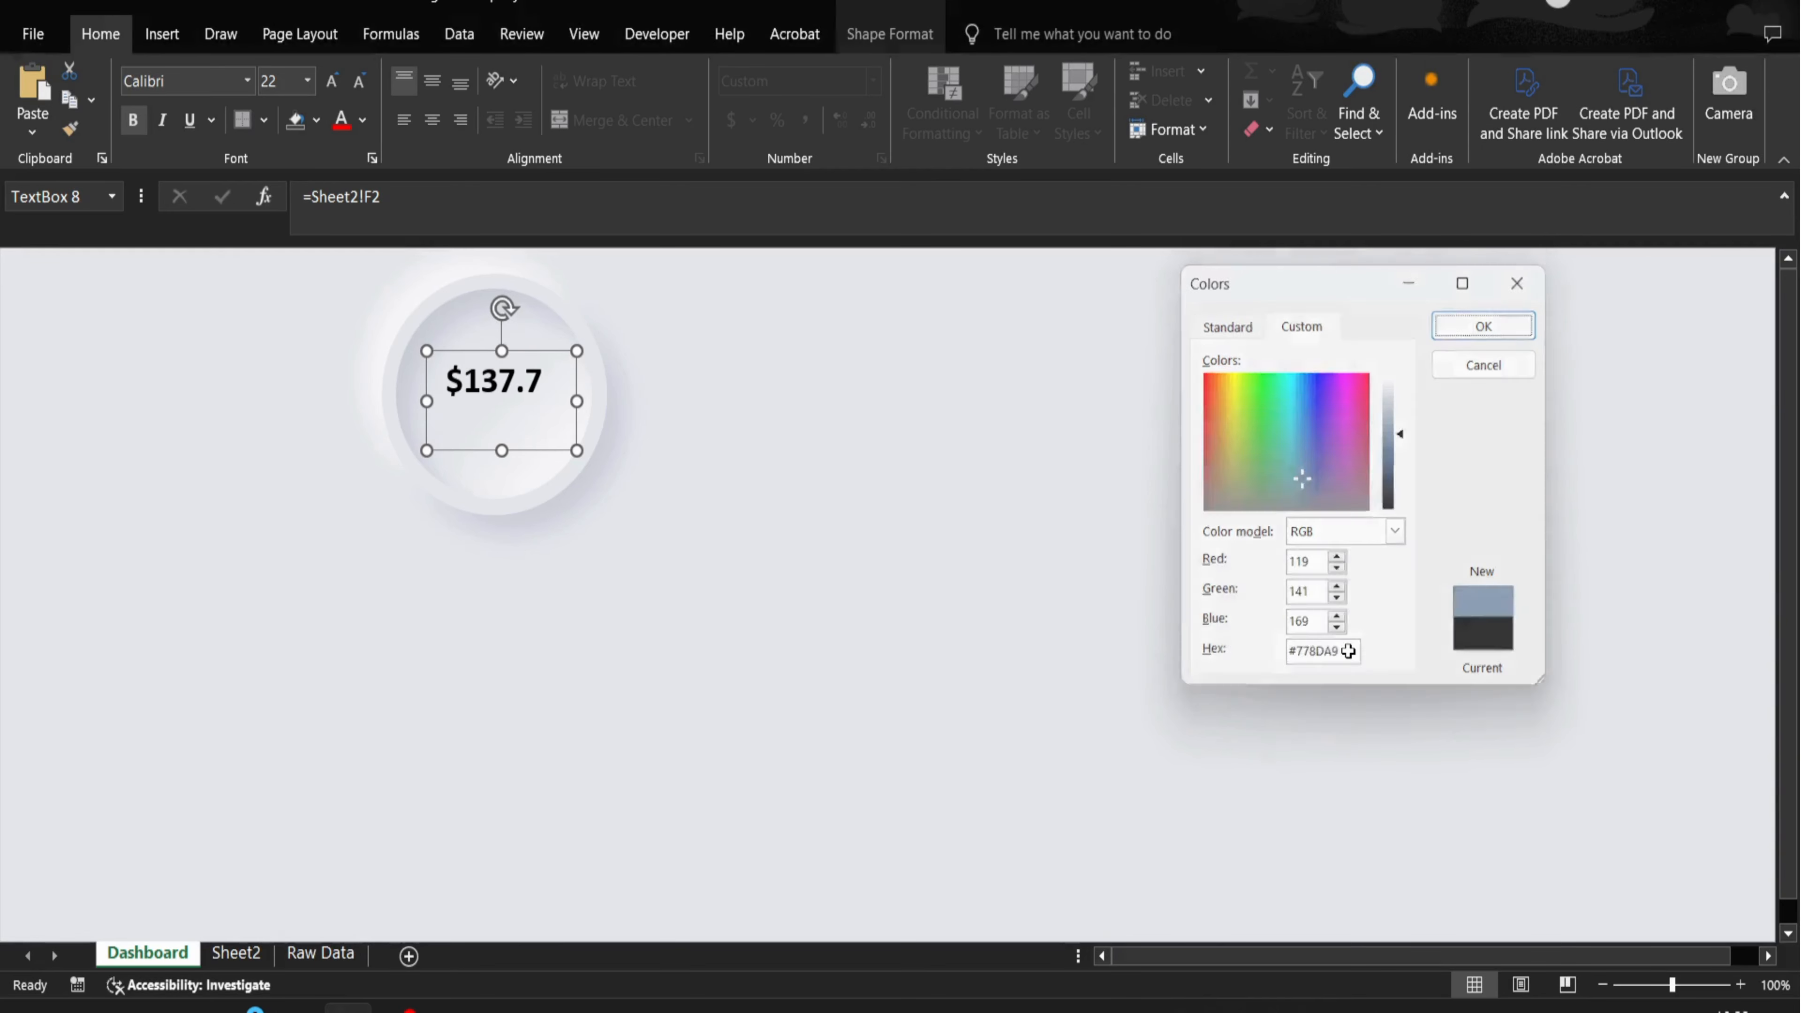
pyautogui.press('Return')
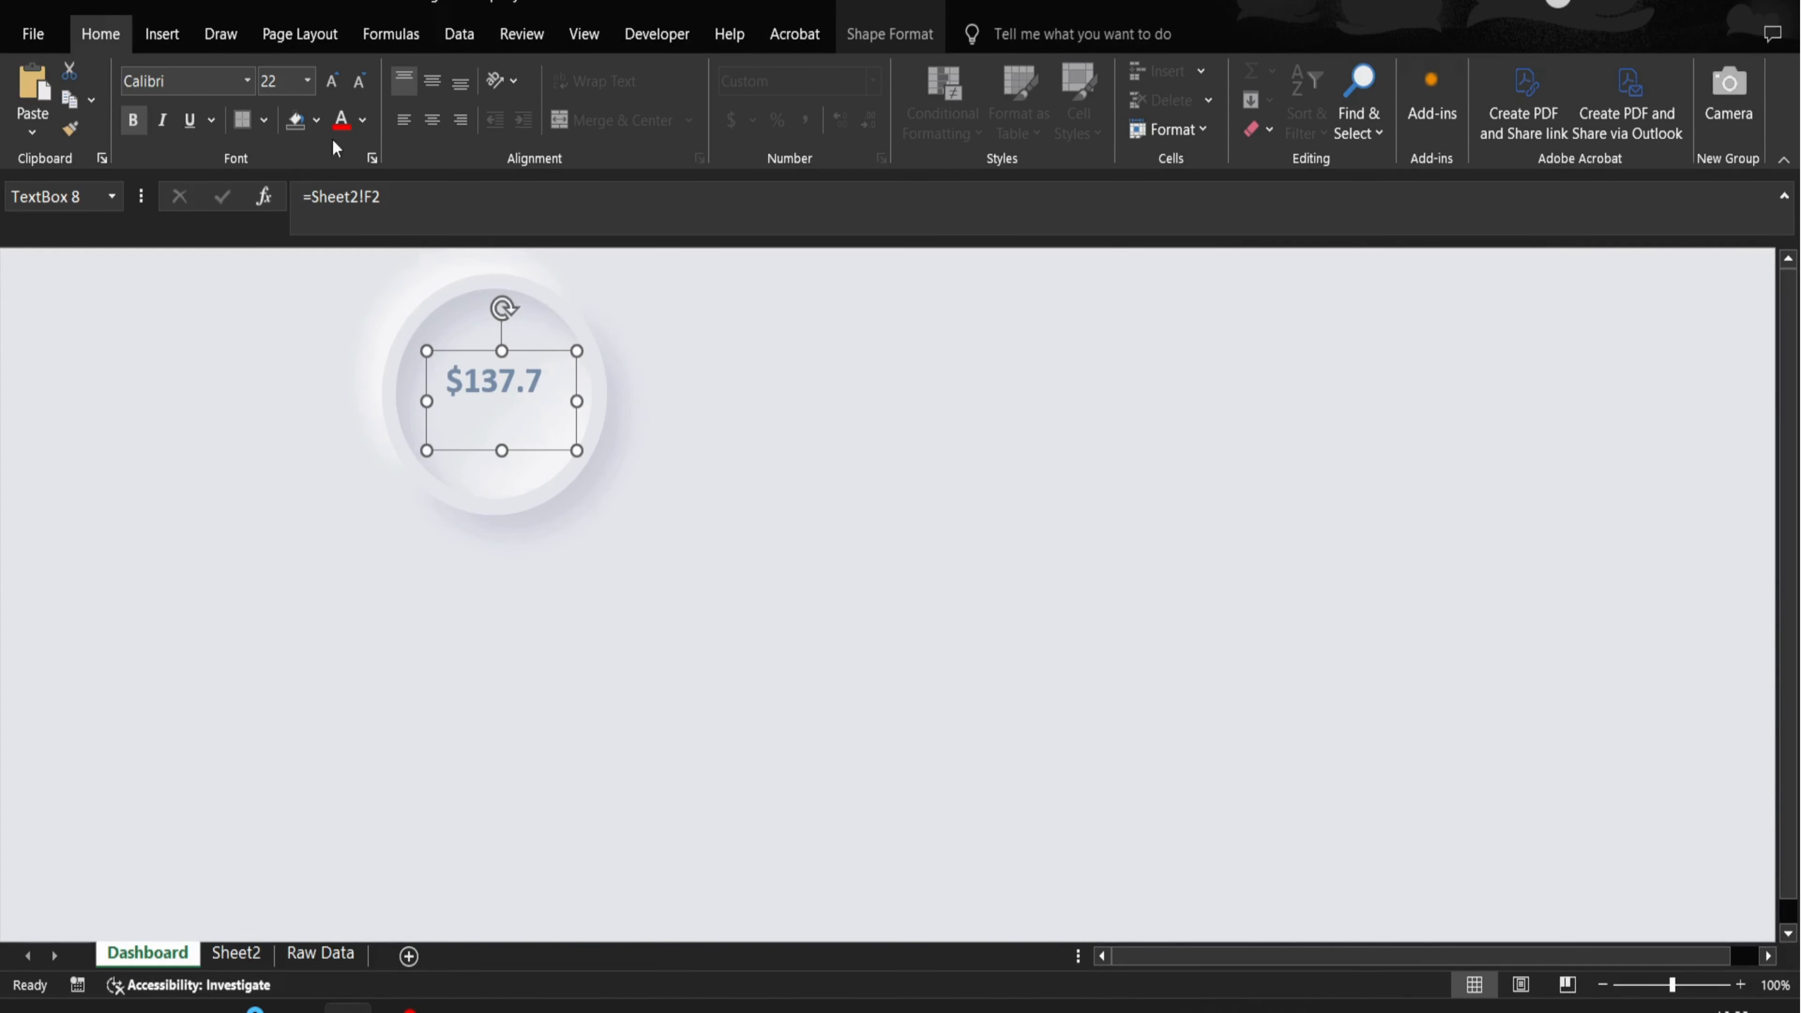
pyautogui.write('24')
pyautogui.press('Return')
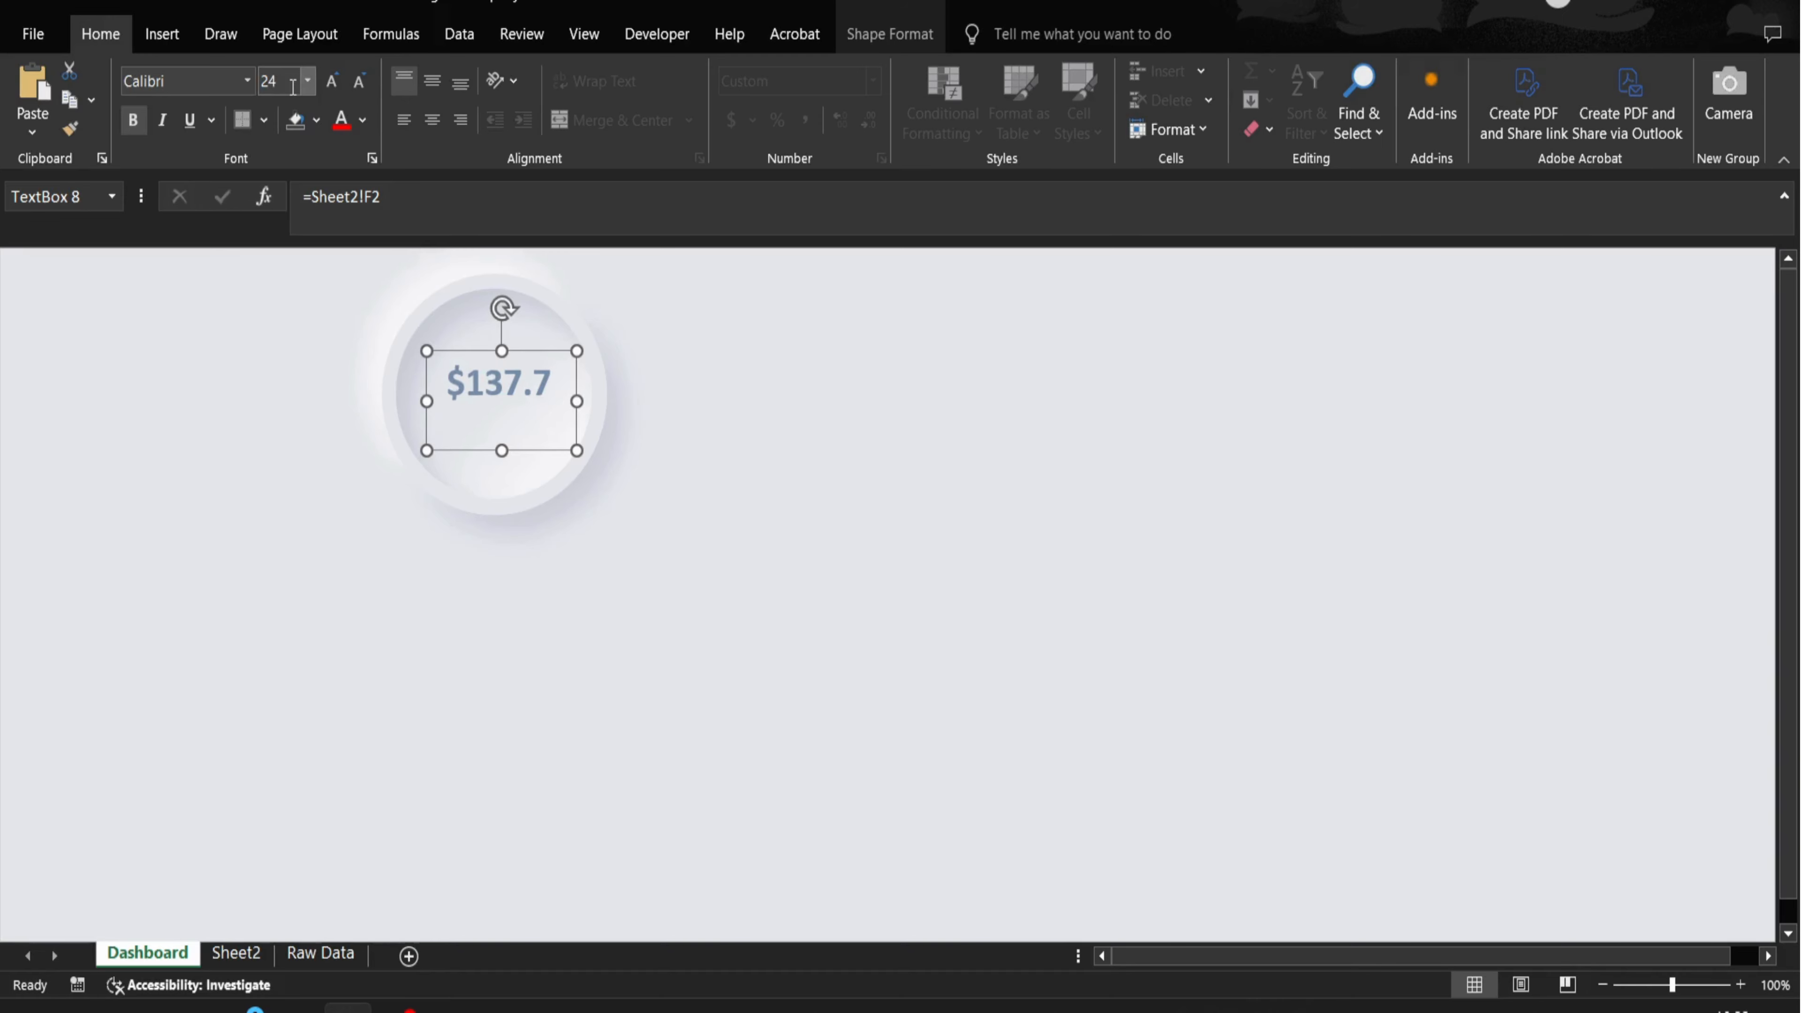
# - Move the linked net sales text box out beside the circle and duplicate it
pyautogui.moveTo(534, 448); pyautogui.dragTo(820, 494)
pyautogui.hotkey('ctrl', 'd')
# - Replace the duplicate text box's text with "Net Sales" and widen the box so the label fits on one line
pyautogui.doubleClick(802, 435)
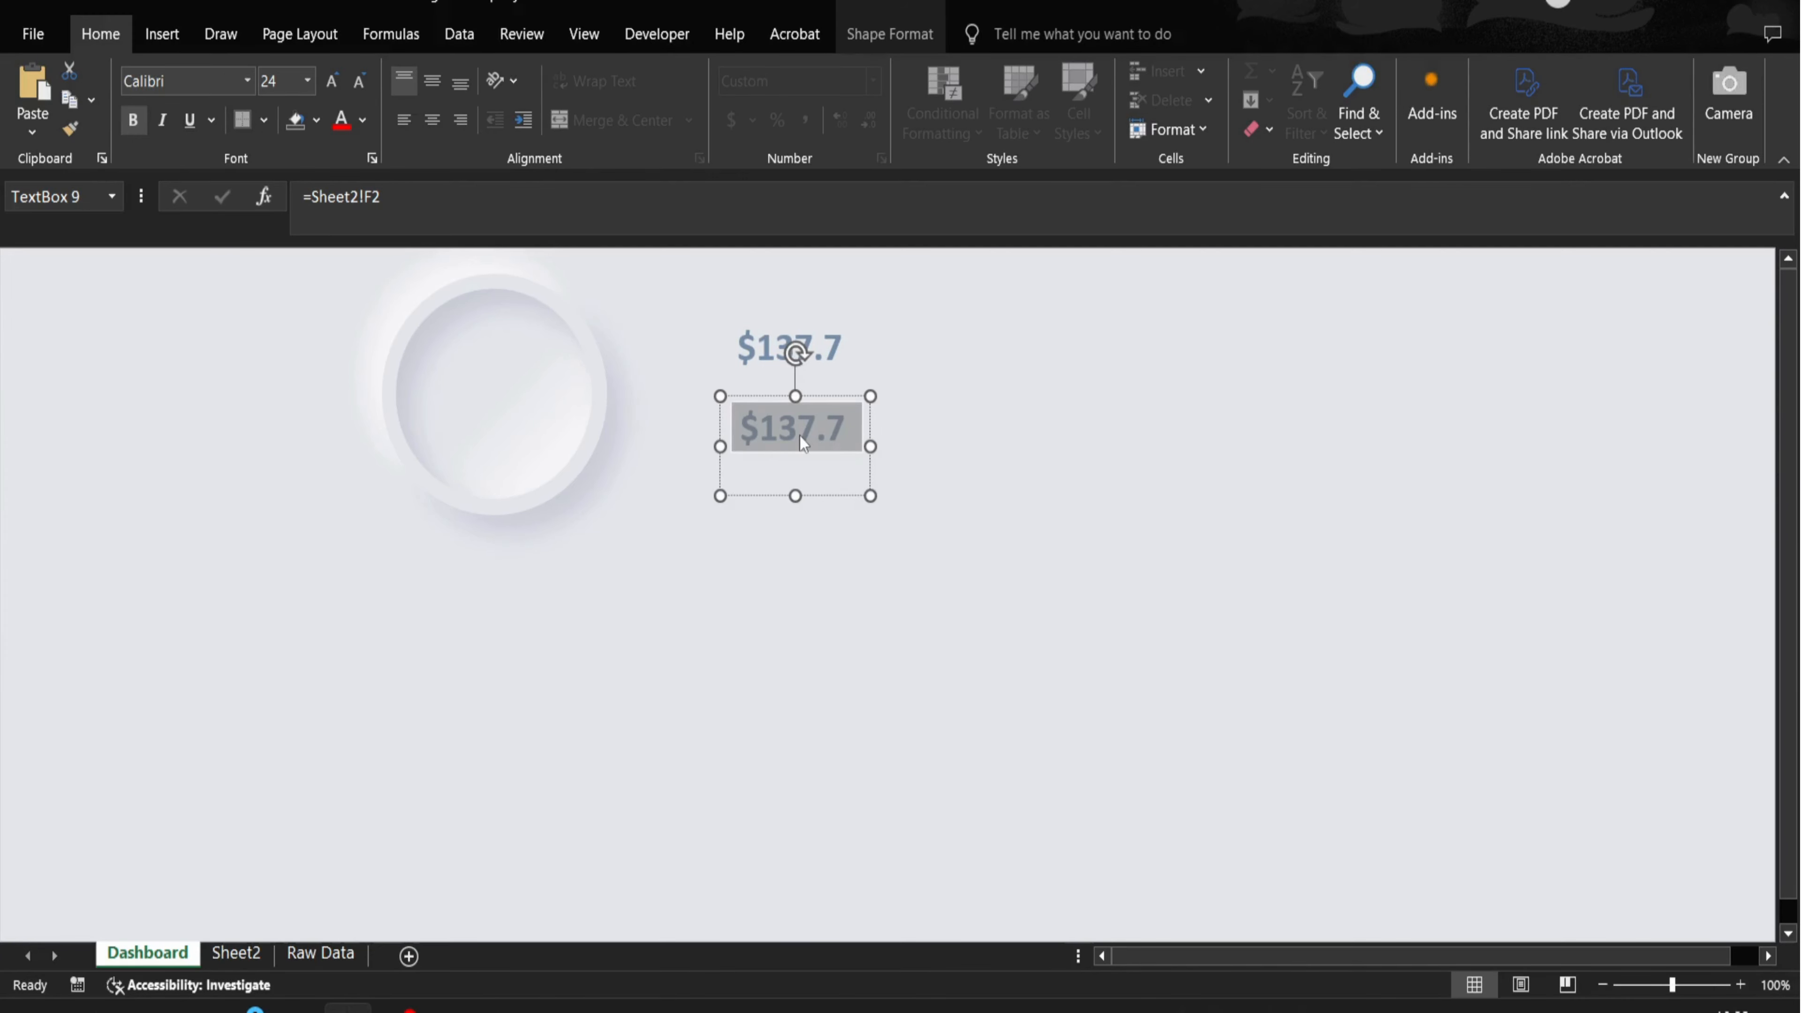
pyautogui.write('nET')
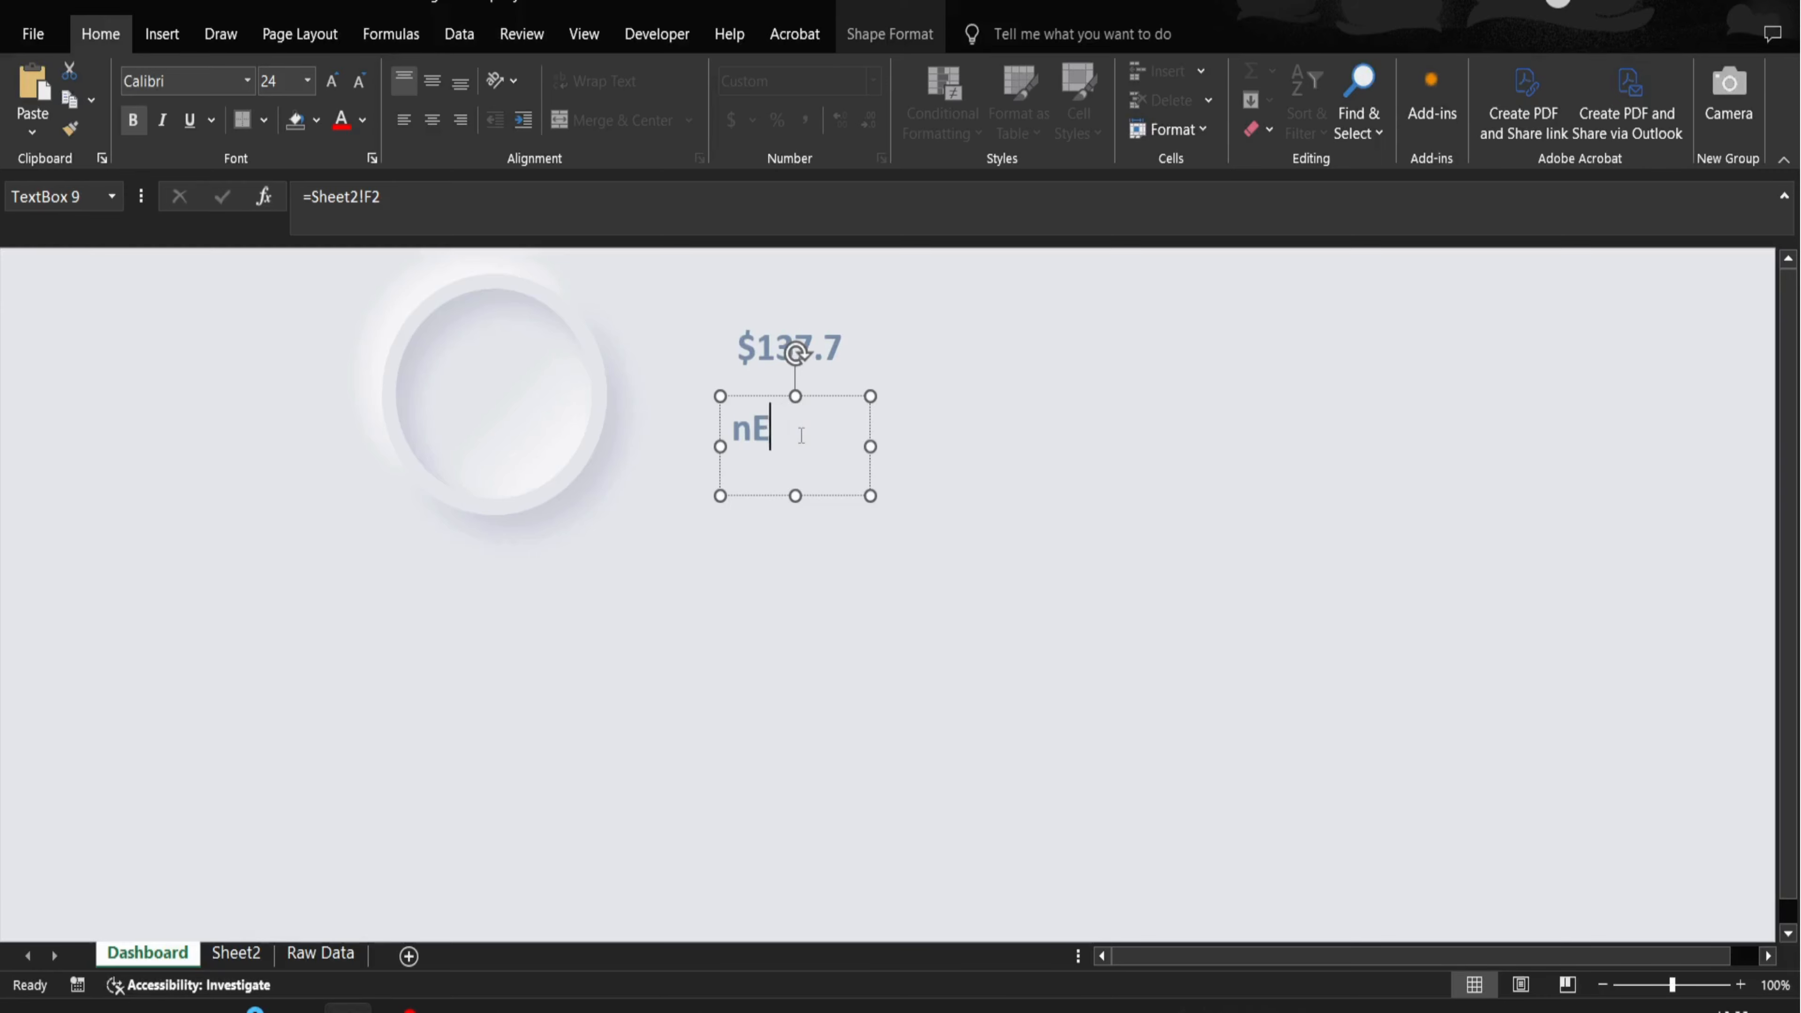
pyautogui.press('BackSpace')
pyautogui.press('BackSpace')
pyautogui.write('Net Sales')
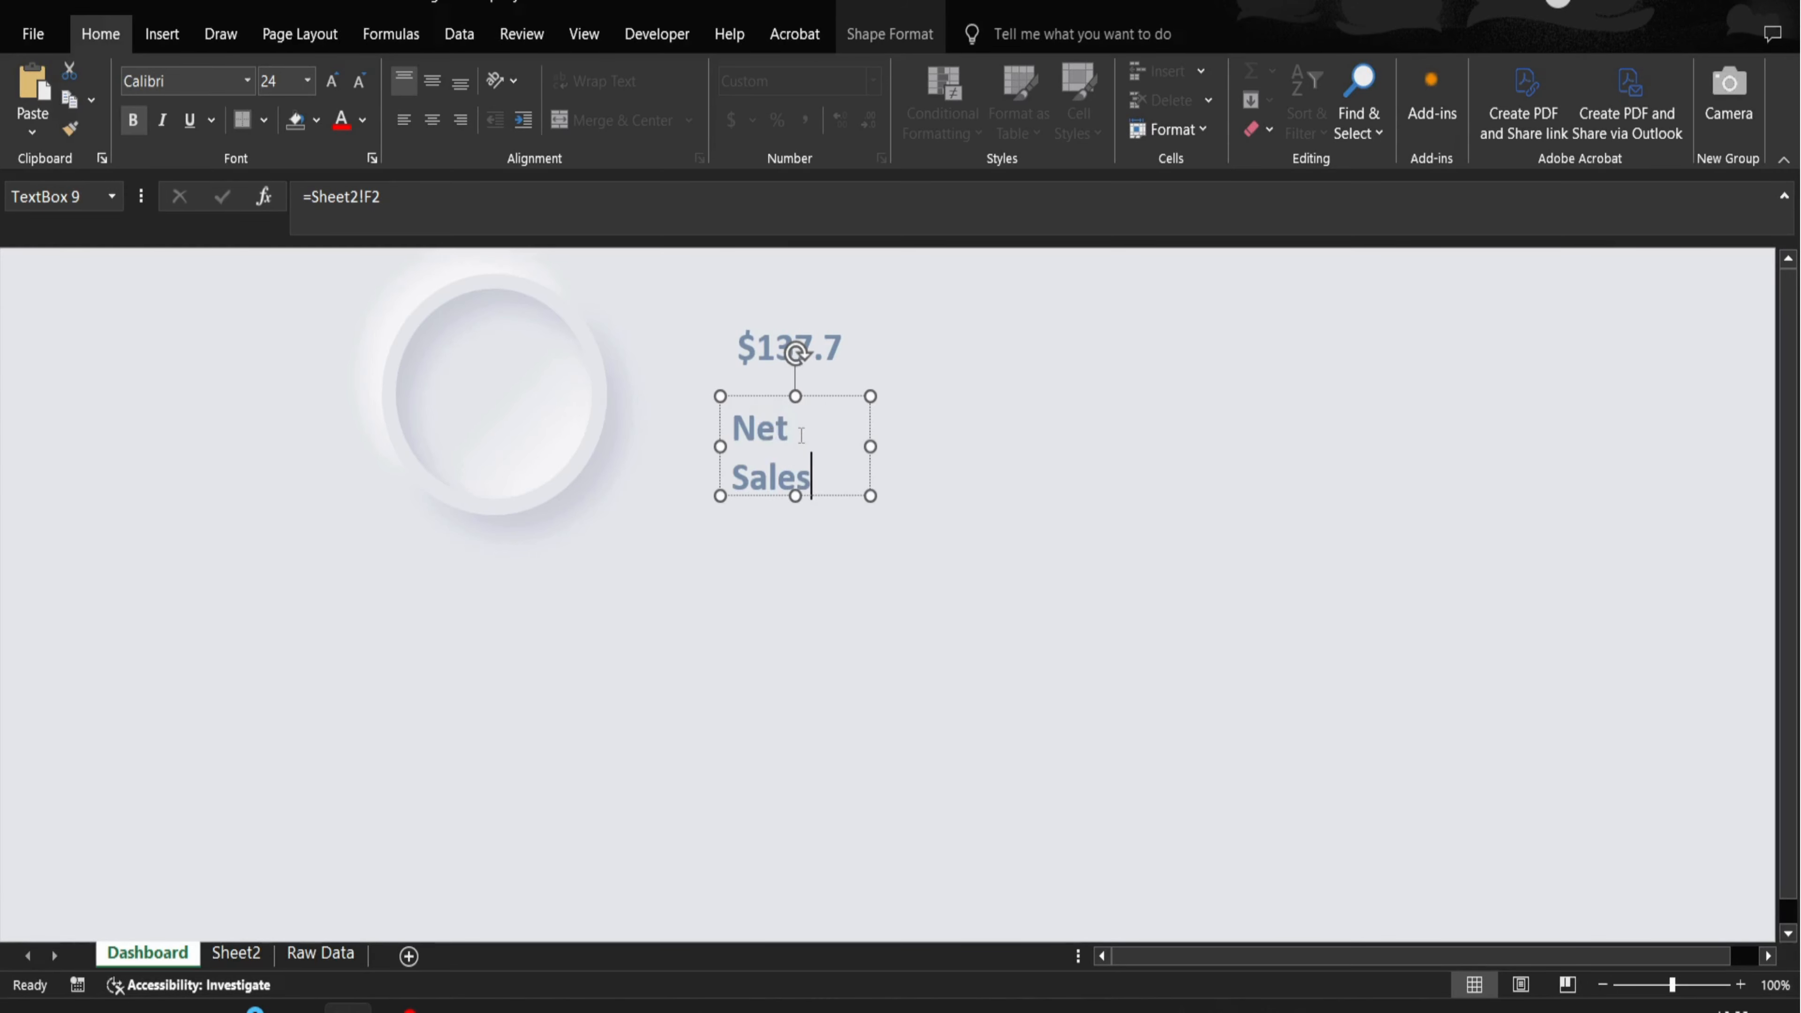
pyautogui.click(871, 447)
pyautogui.moveTo(871, 447); pyautogui.dragTo(902, 449)
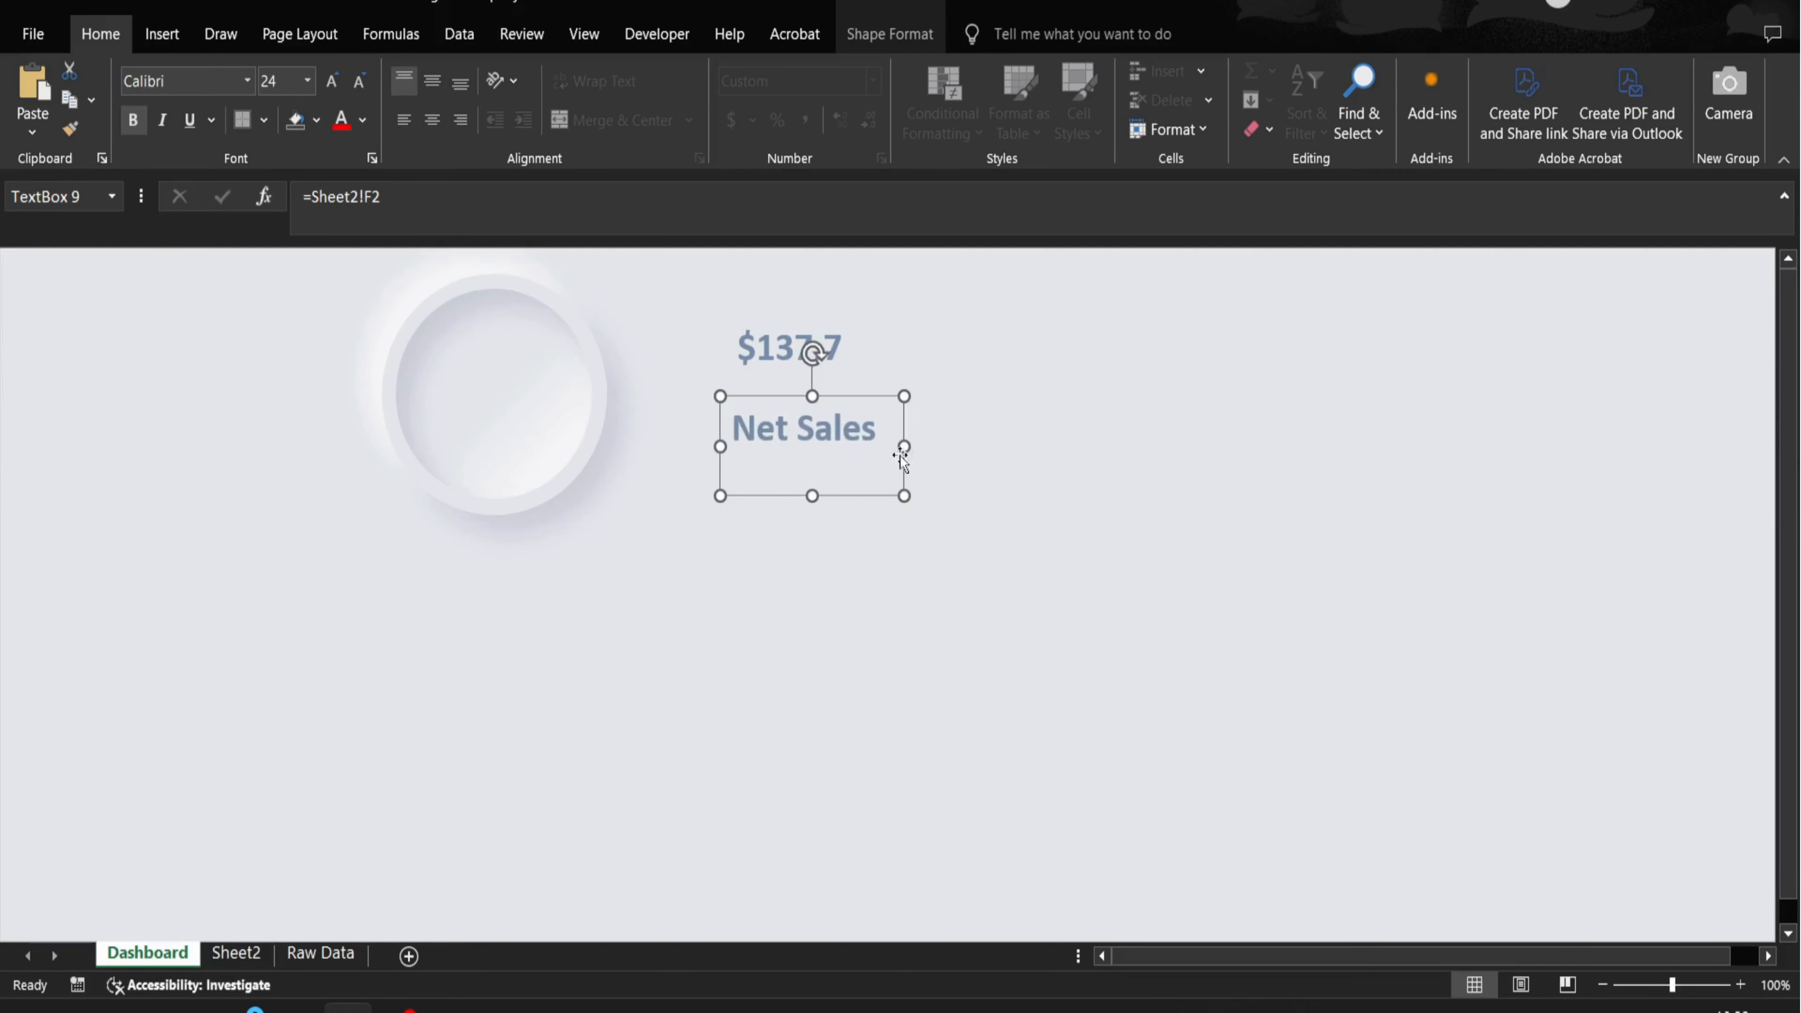
# - Align the text in both the net sales value box and the Net Sales label box to the middle and centre
pyautogui.click(435, 78)
pyautogui.click(779, 341)
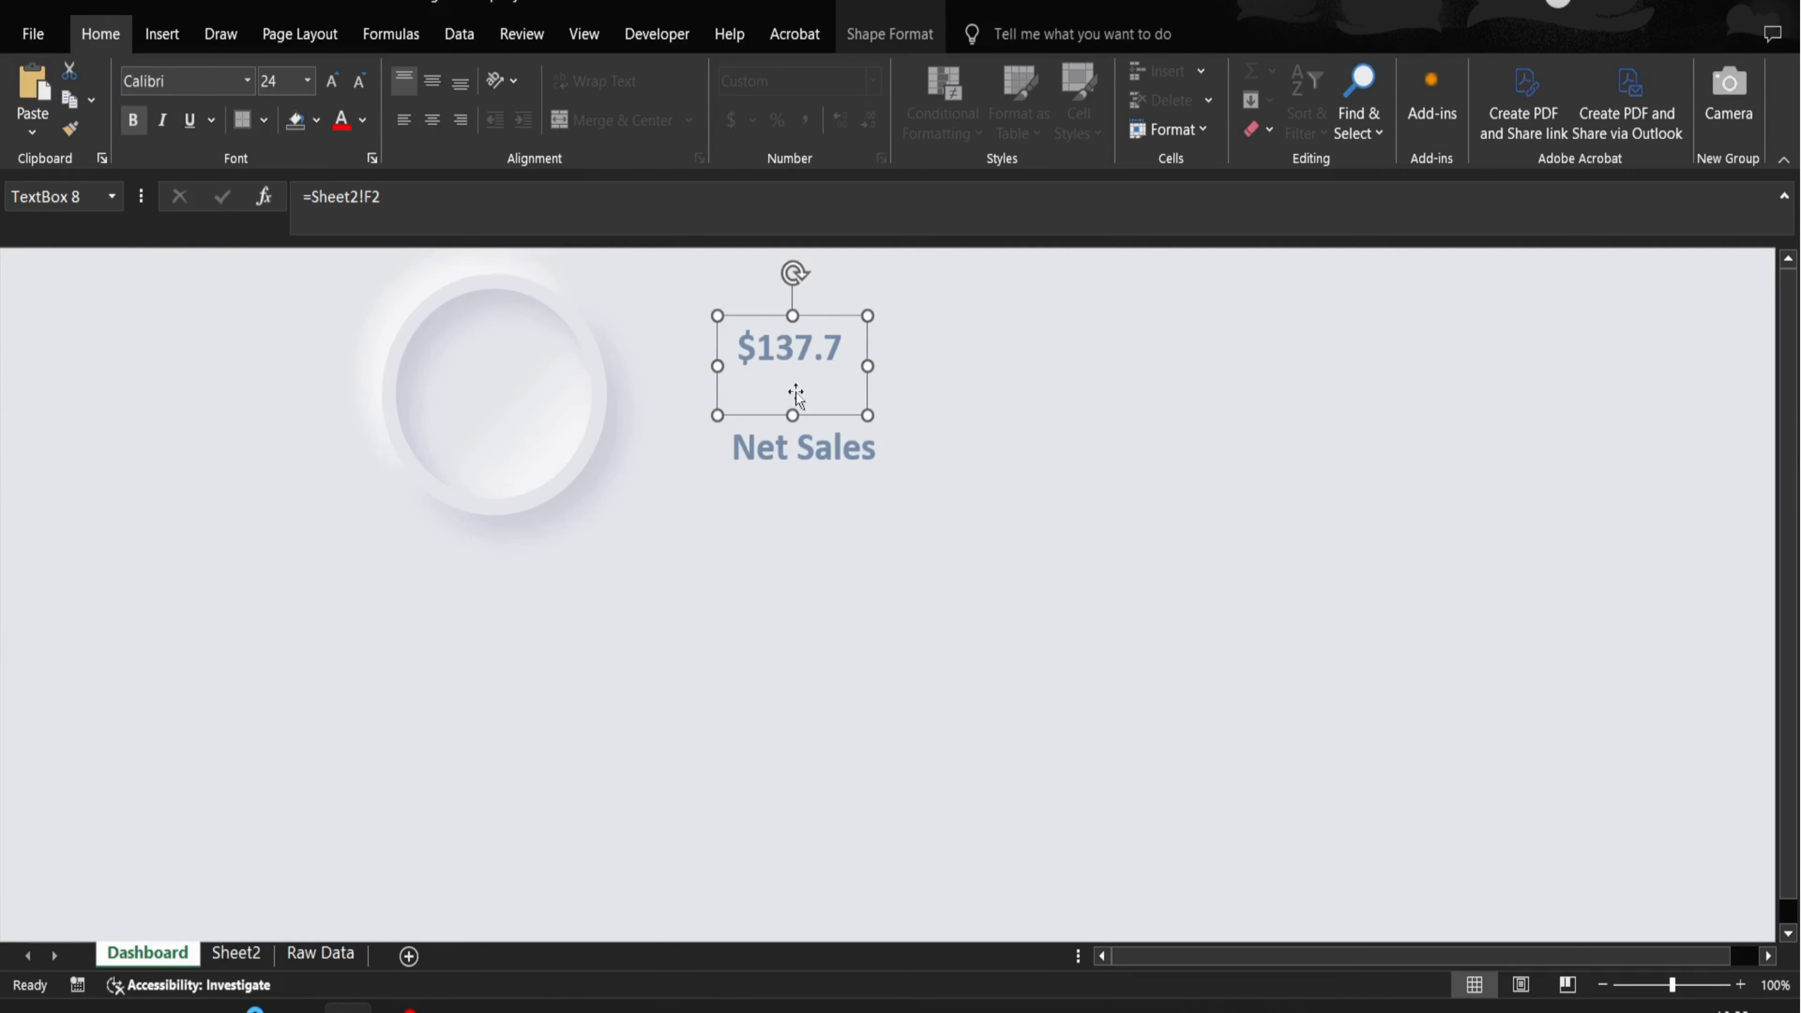
pyautogui.keyDown('shift'); pyautogui.click(796, 442); pyautogui.keyUp('shift')
pyautogui.click(435, 78)
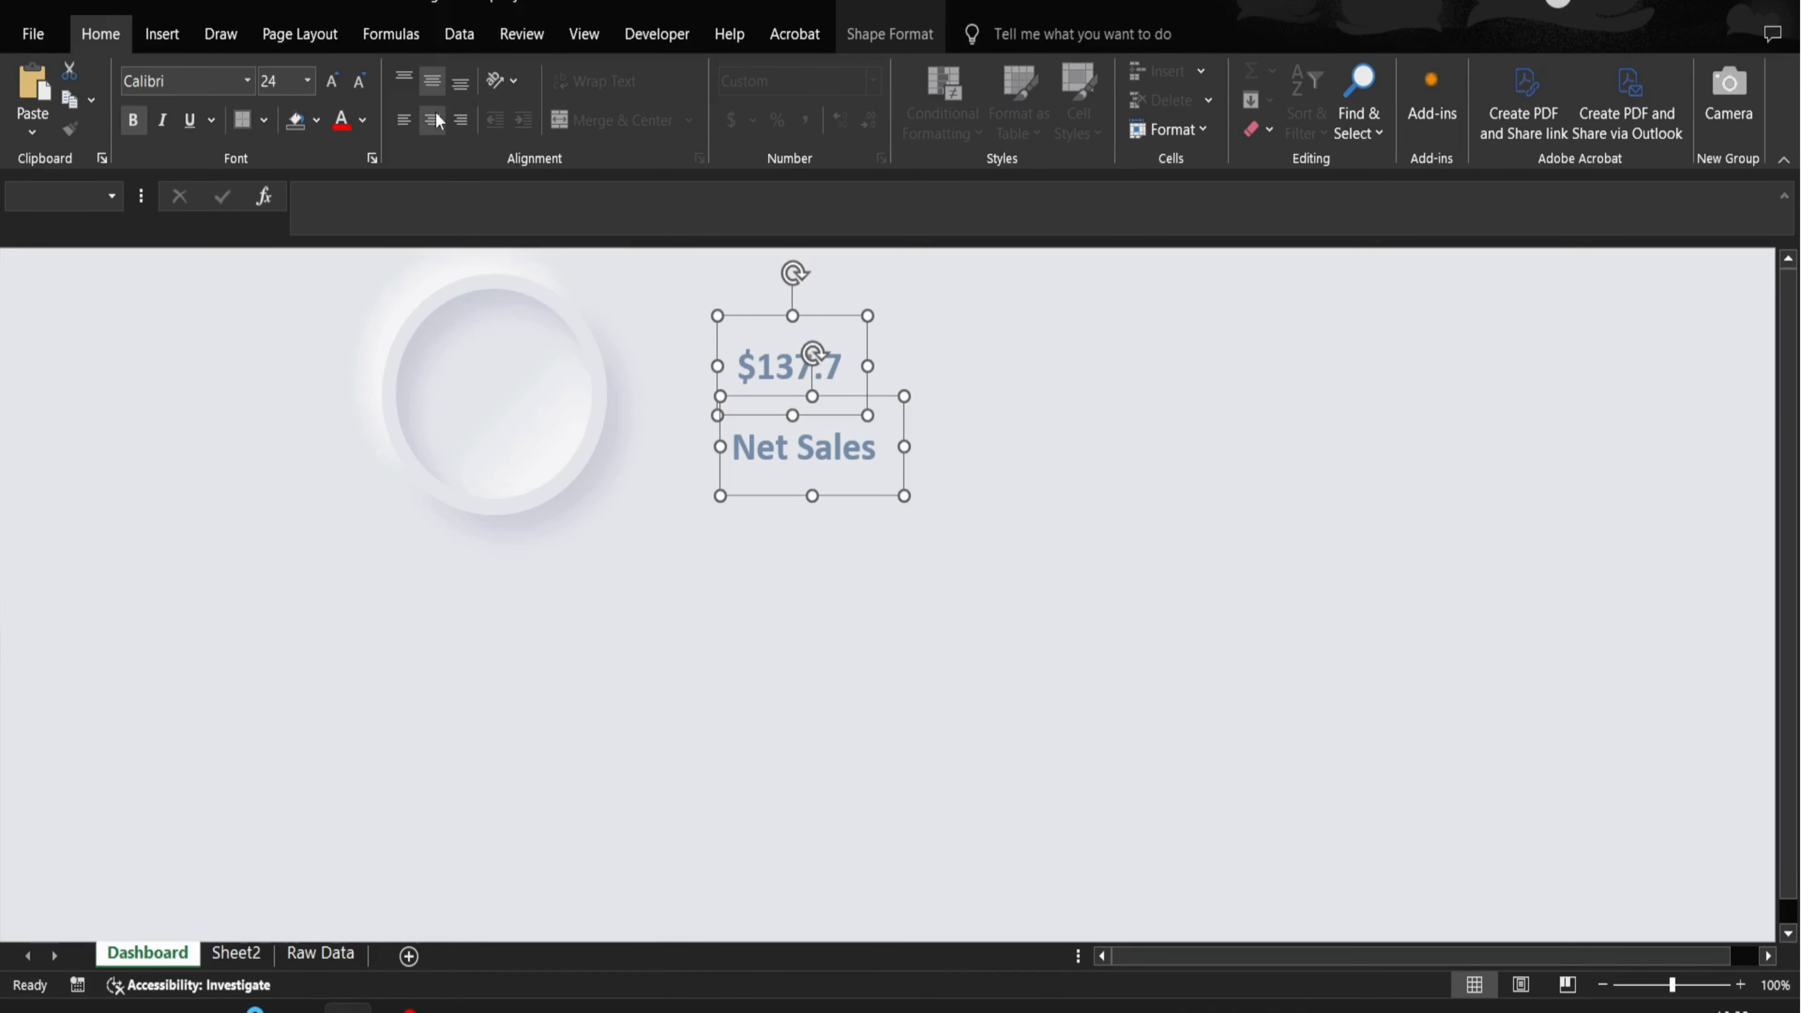
pyautogui.click(432, 119)
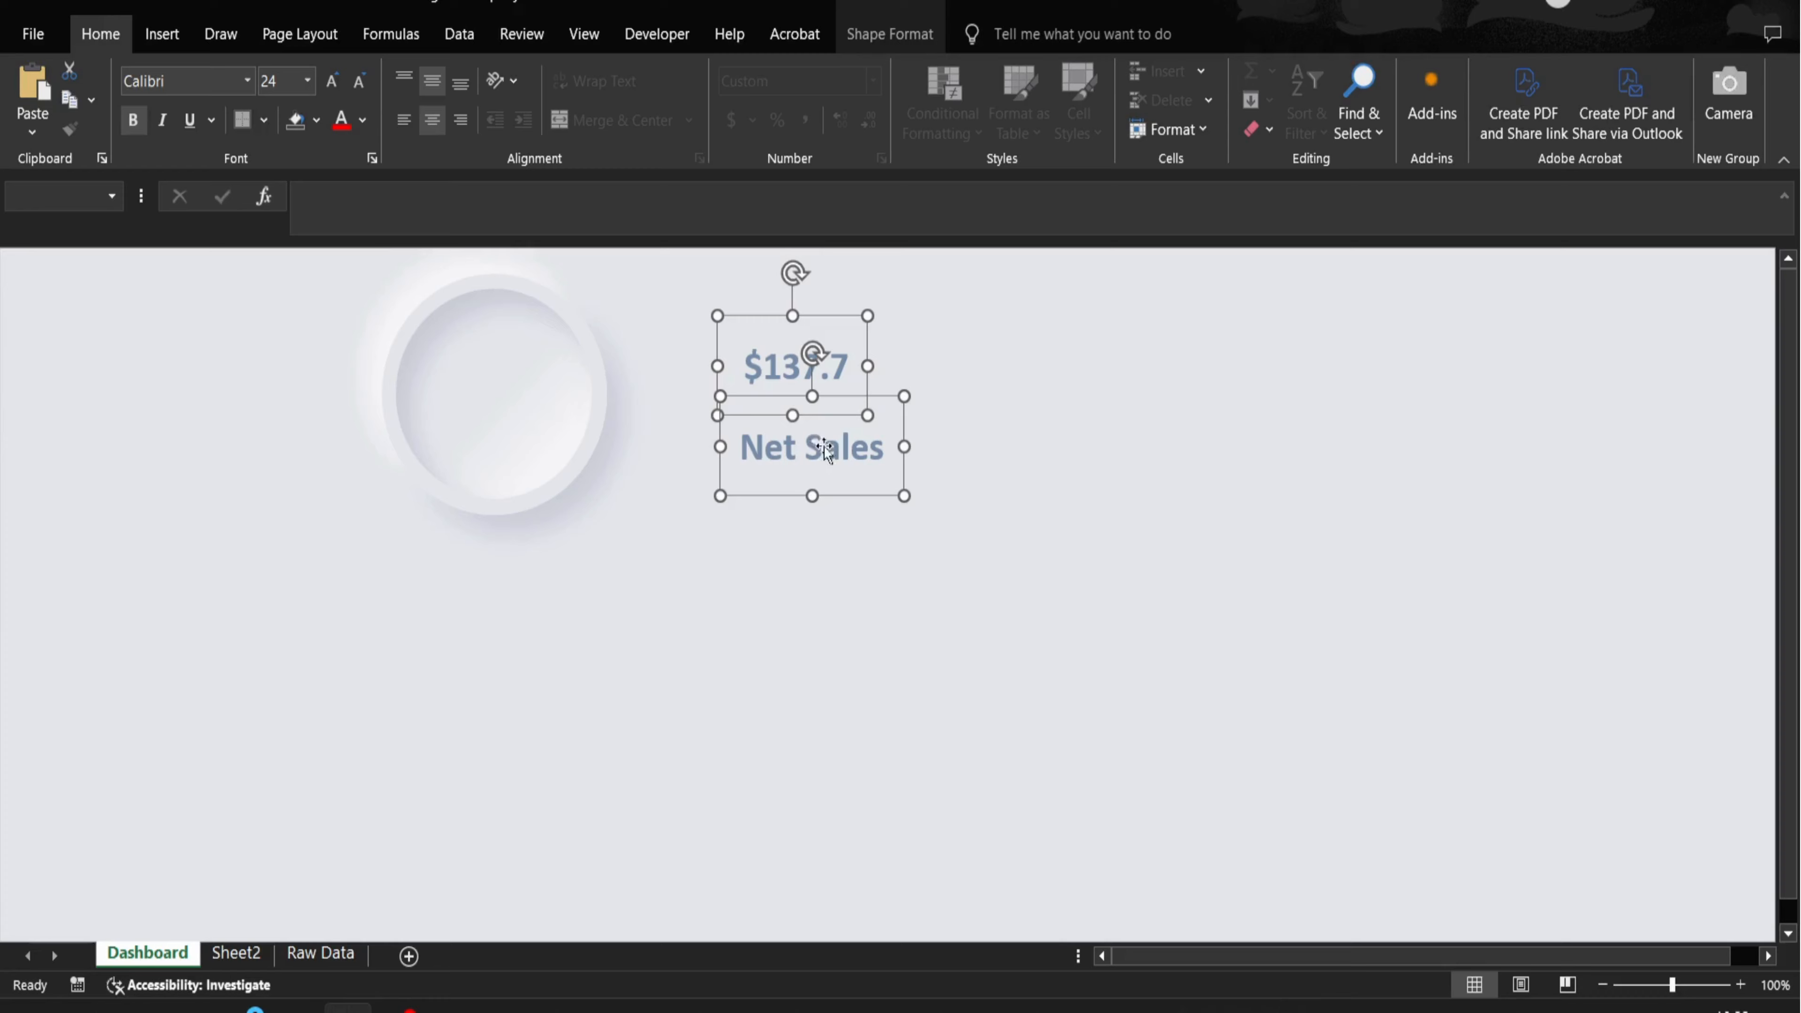
pyautogui.click(758, 545)
# - Set the Net Sales label's font size to 18
pyautogui.click(737, 474)
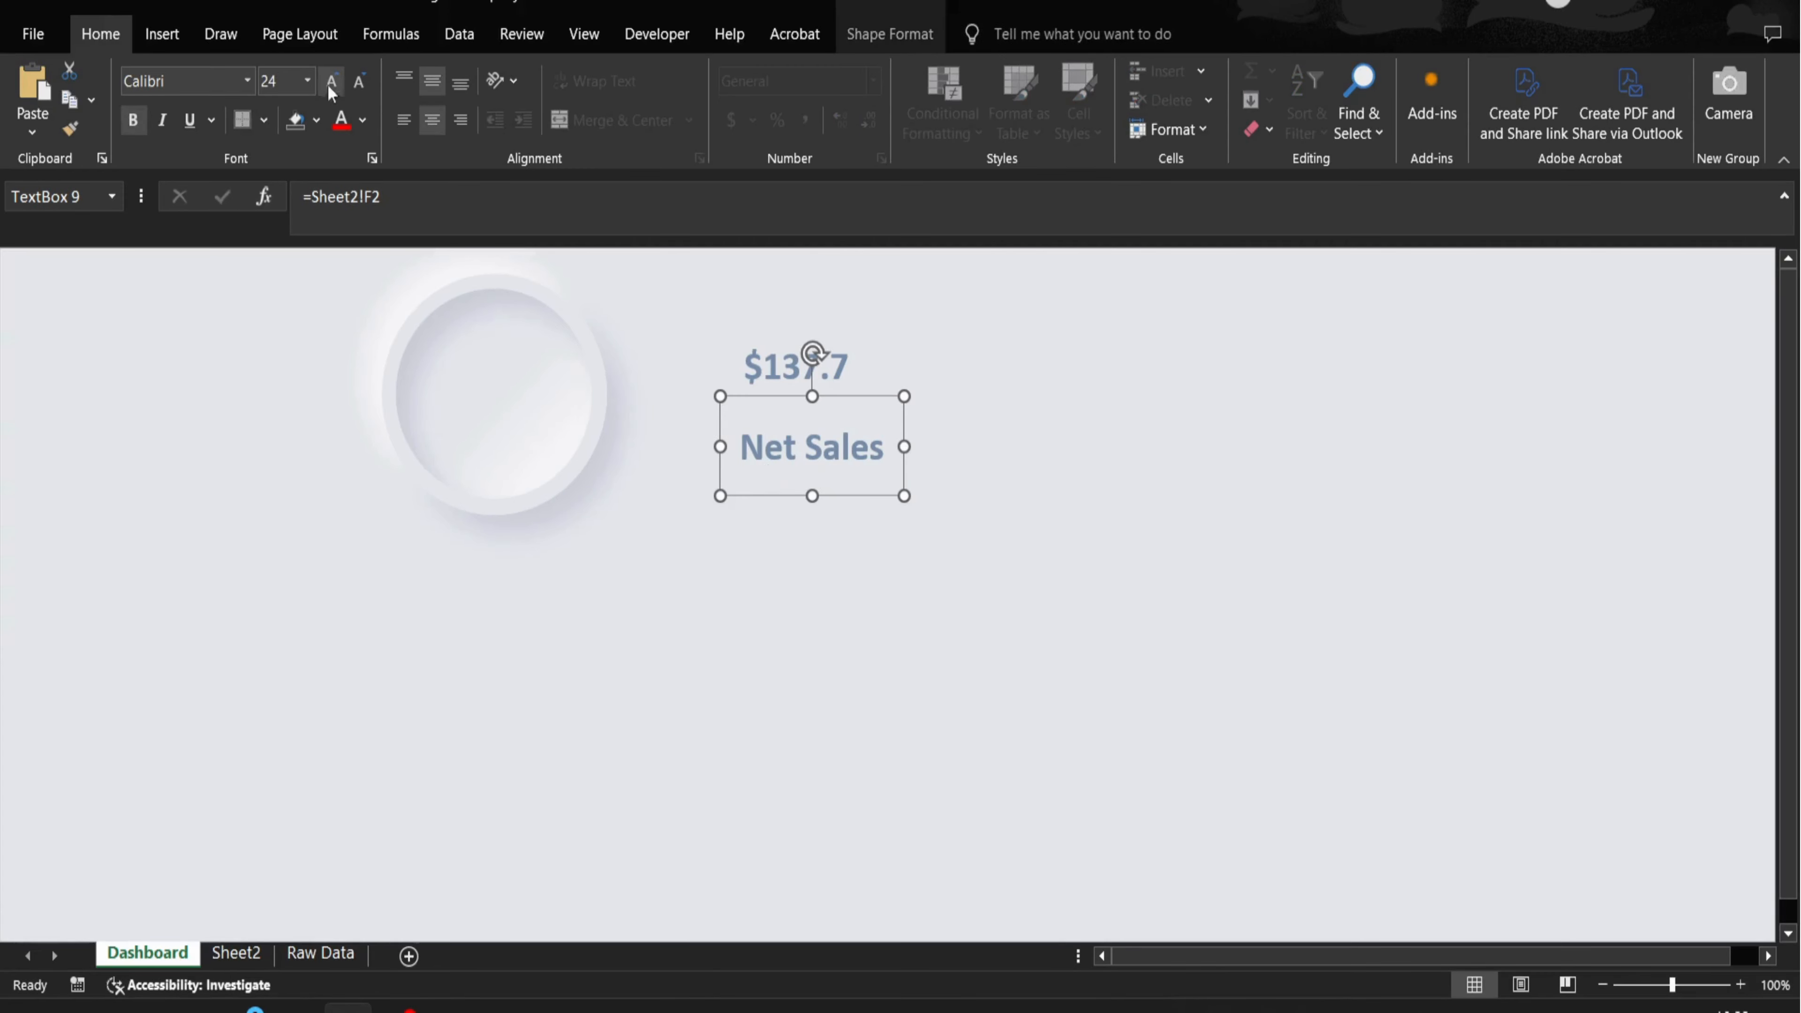
pyautogui.click(309, 81)
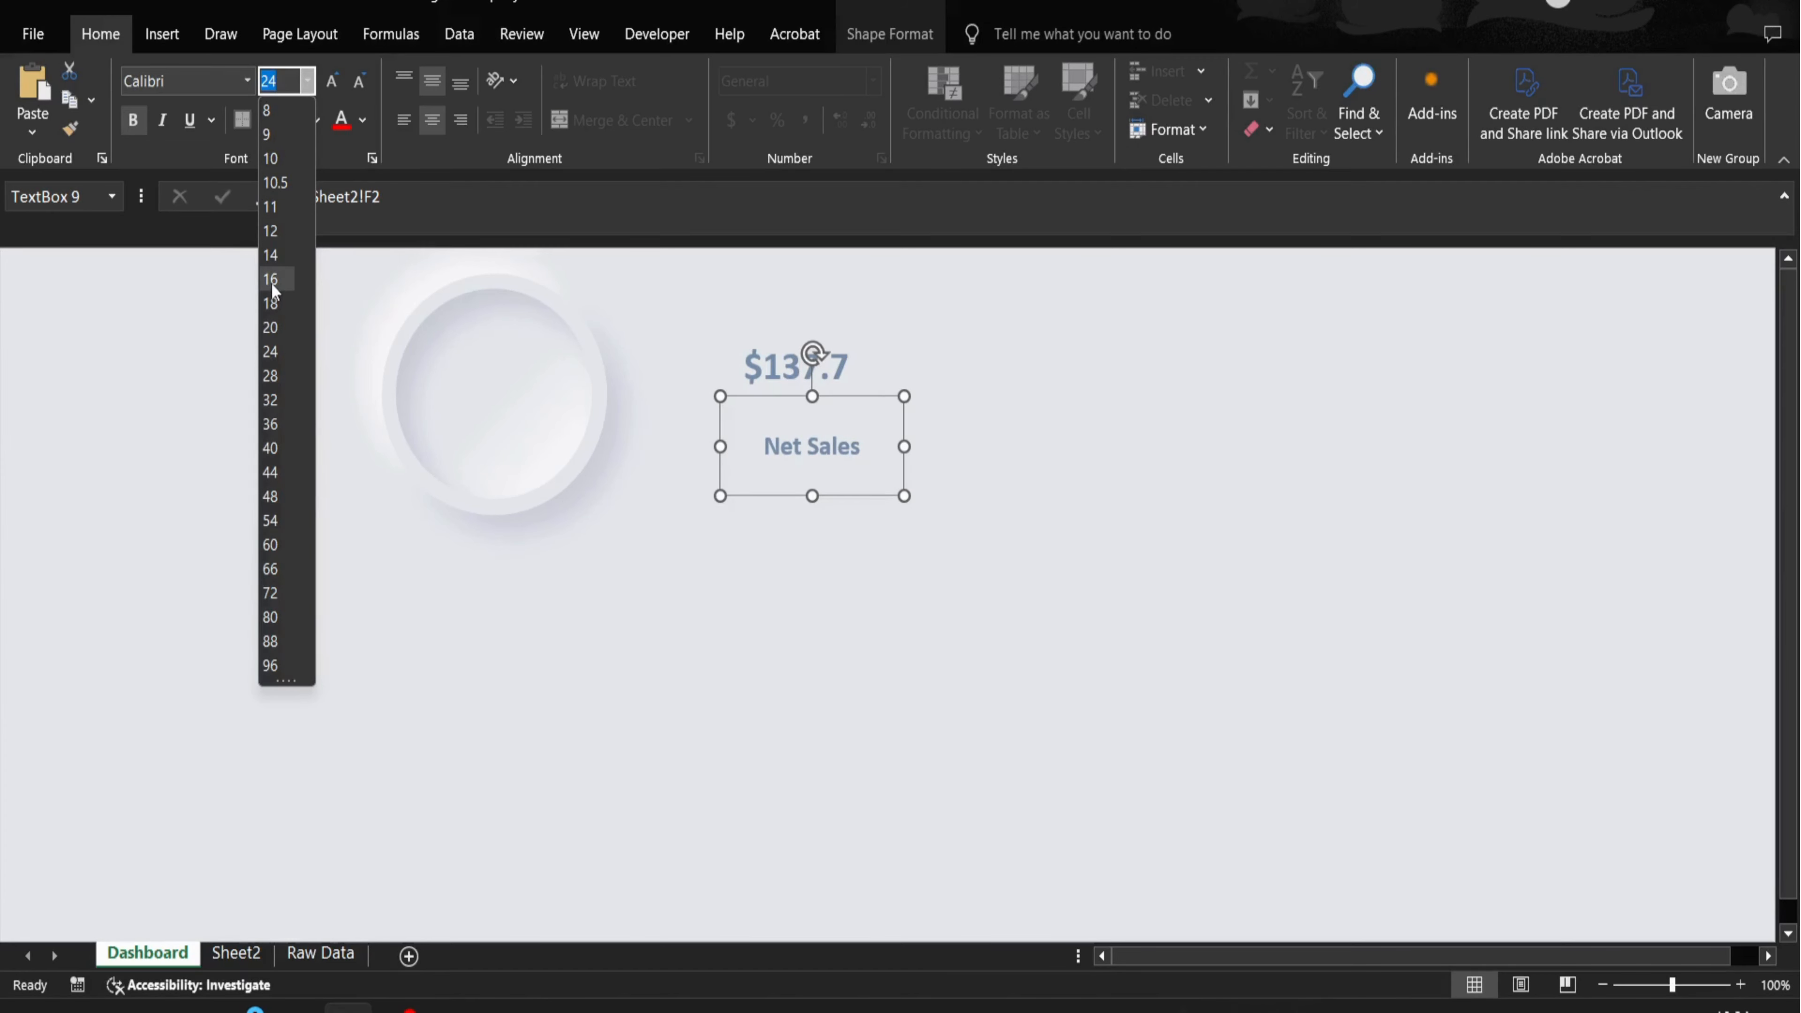
pyautogui.click(273, 302)
# - Move the net sales value and the Net Sales label into the circle, with the label below the value
pyautogui.click(756, 401)
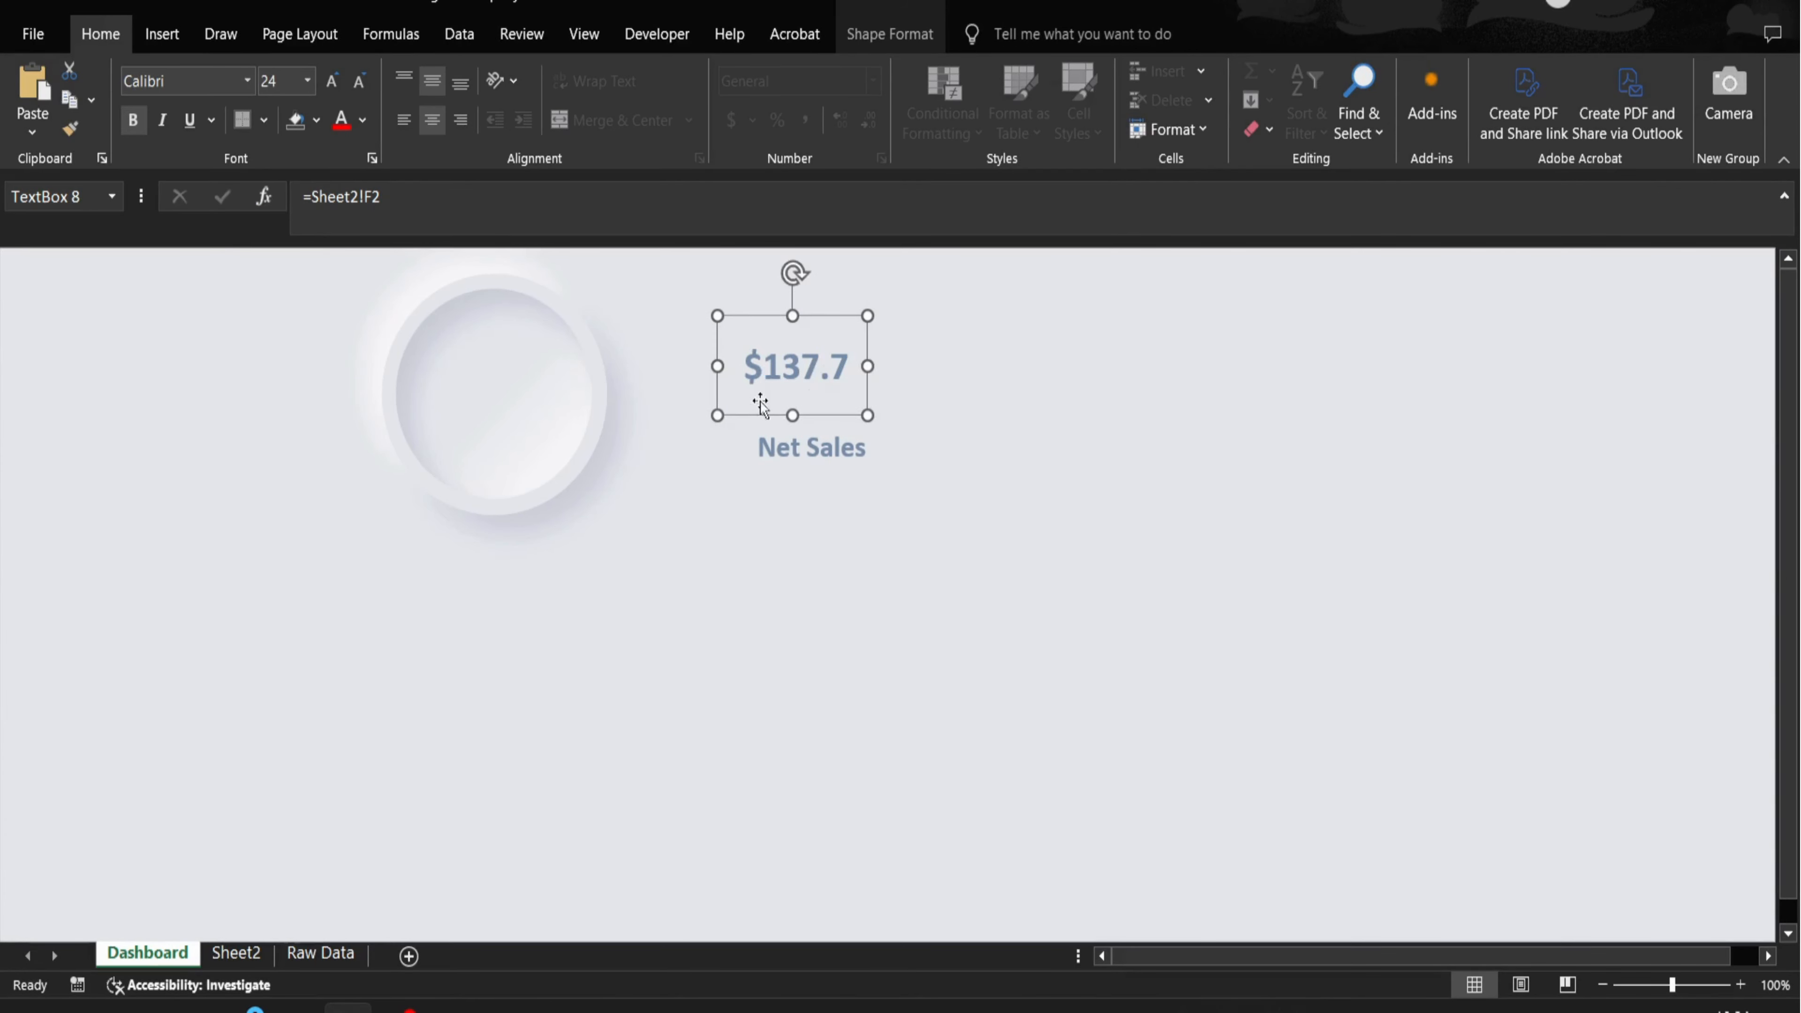
pyautogui.moveTo(756, 402); pyautogui.dragTo(466, 421)
pyautogui.click(824, 493)
pyautogui.moveTo(825, 493); pyautogui.dragTo(522, 478)
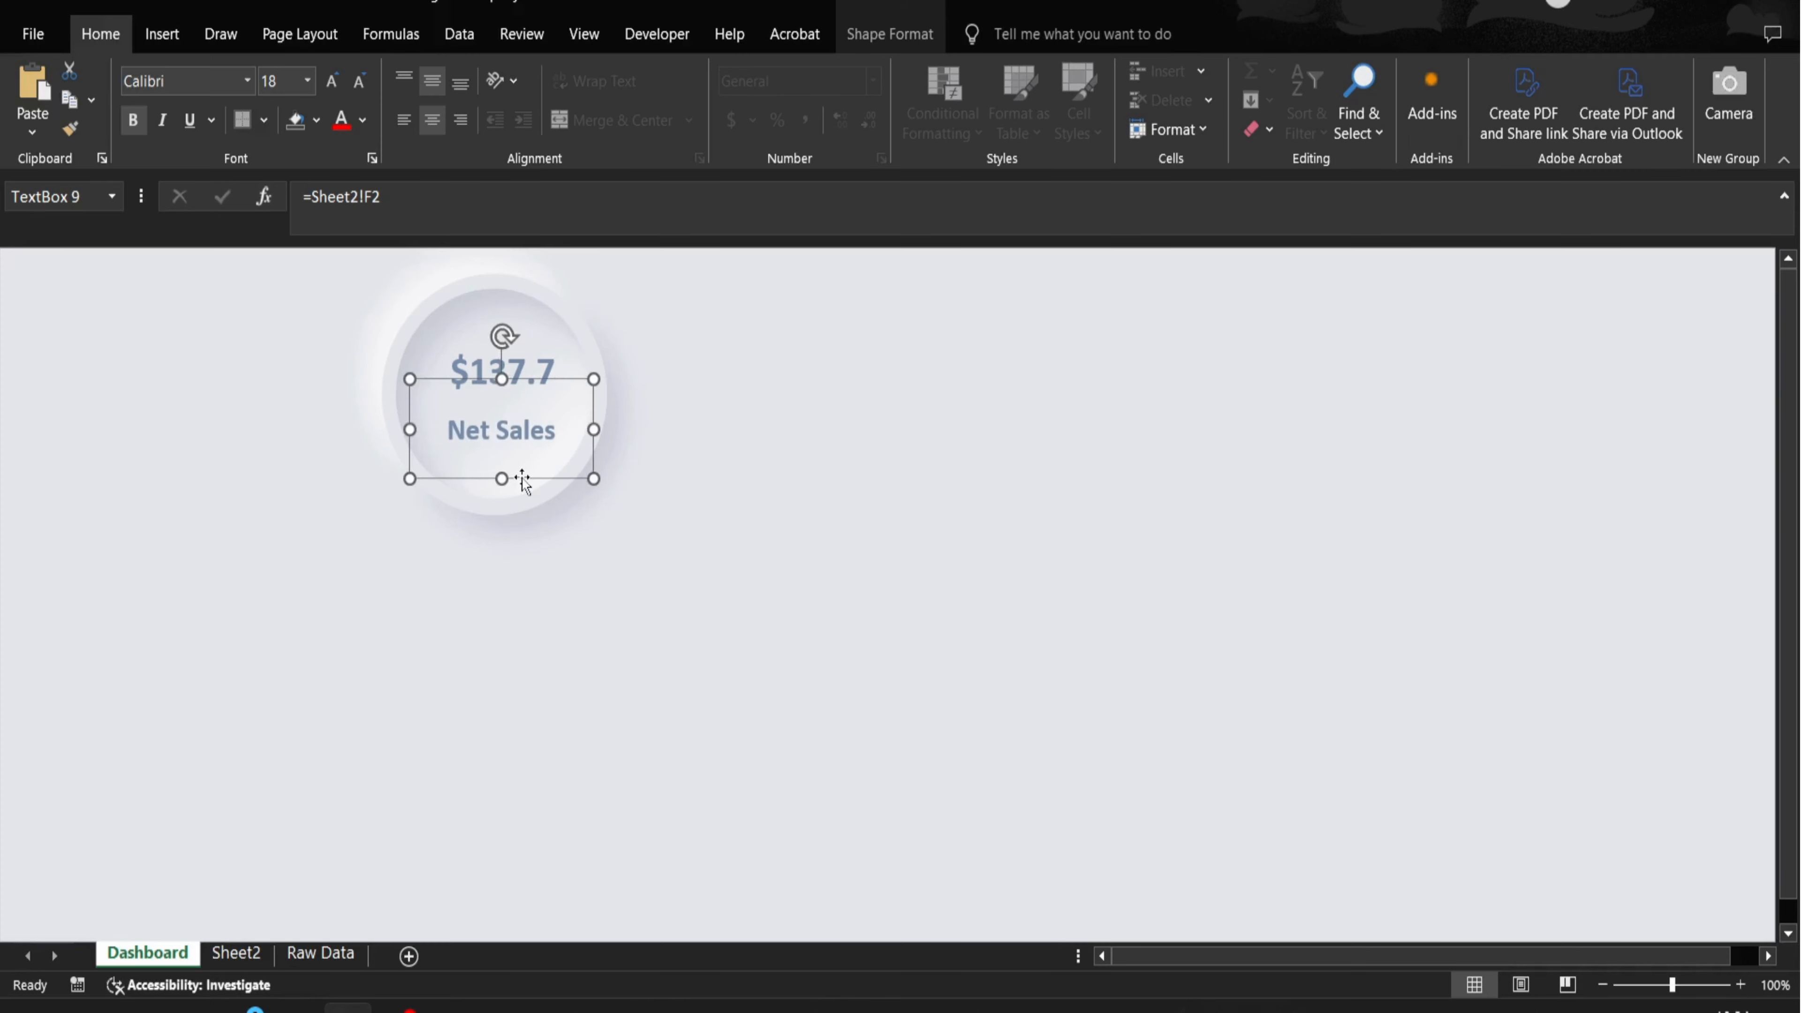
# - Give the Net Sales label a gradient text fill and set its 50% gradient stop to the recently used pink
pyautogui.rightClick(592, 458)
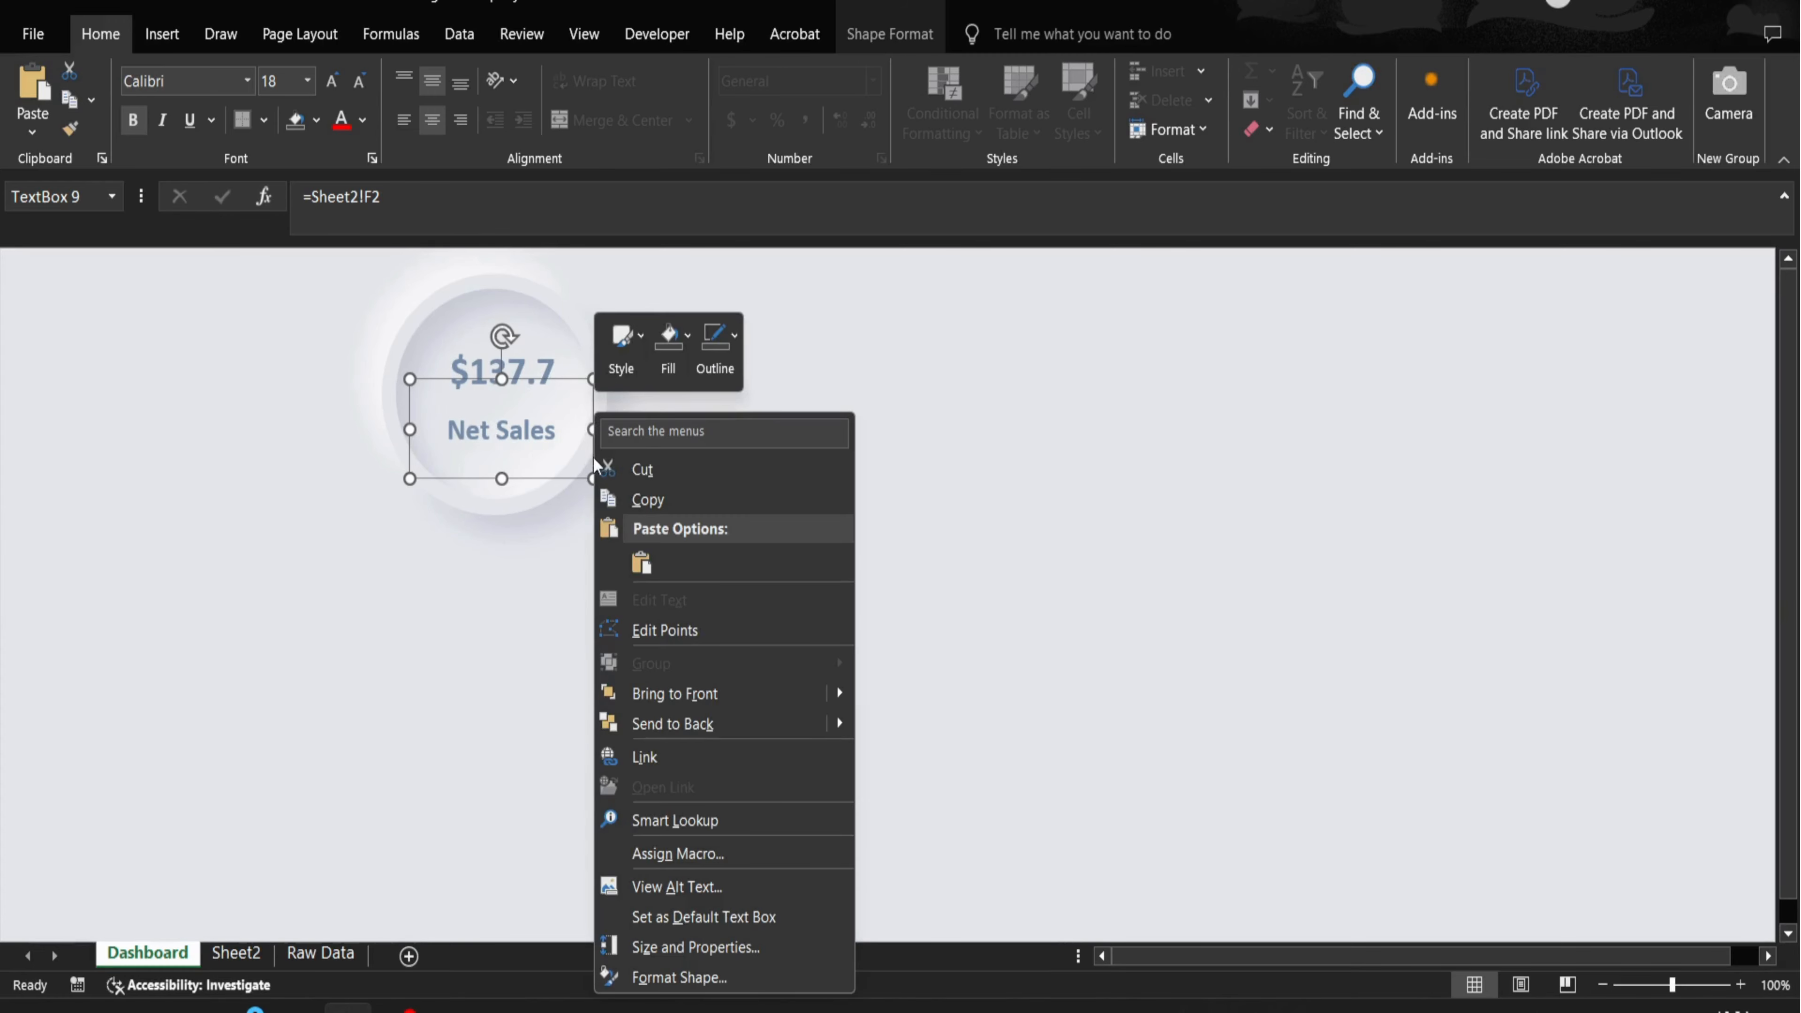
pyautogui.click(660, 977)
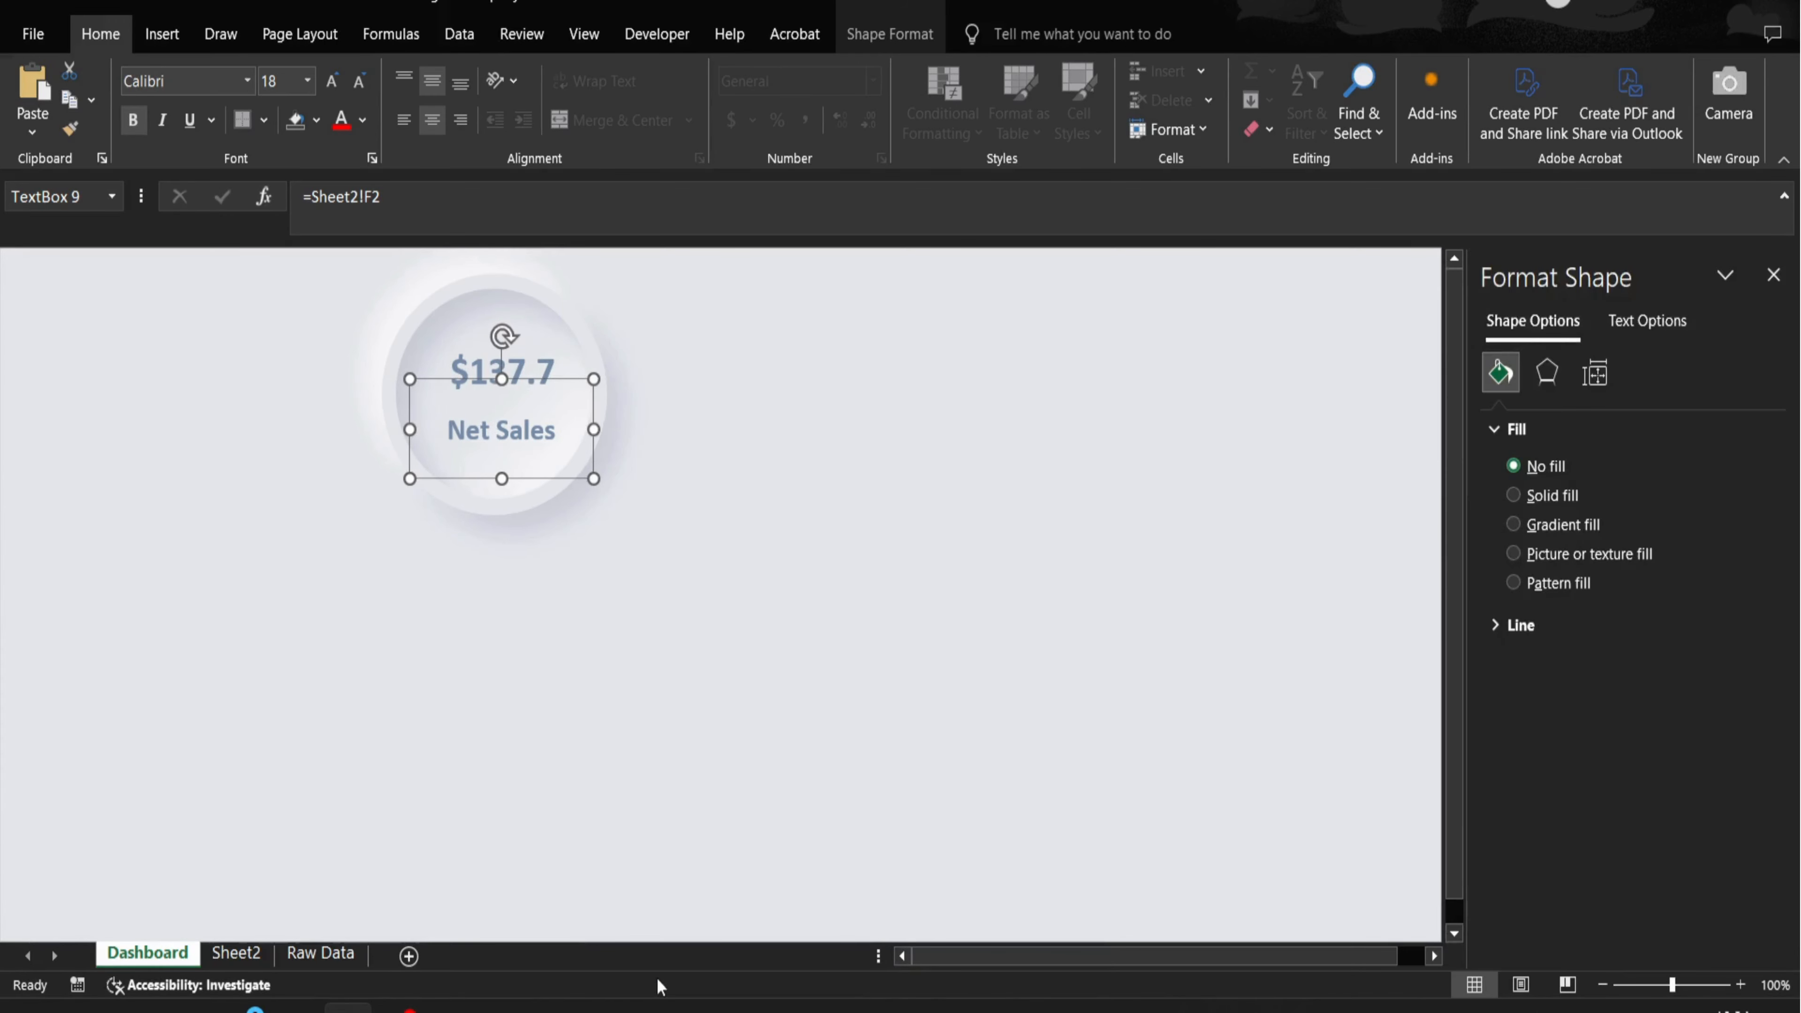
pyautogui.click(1635, 340)
pyautogui.click(1560, 526)
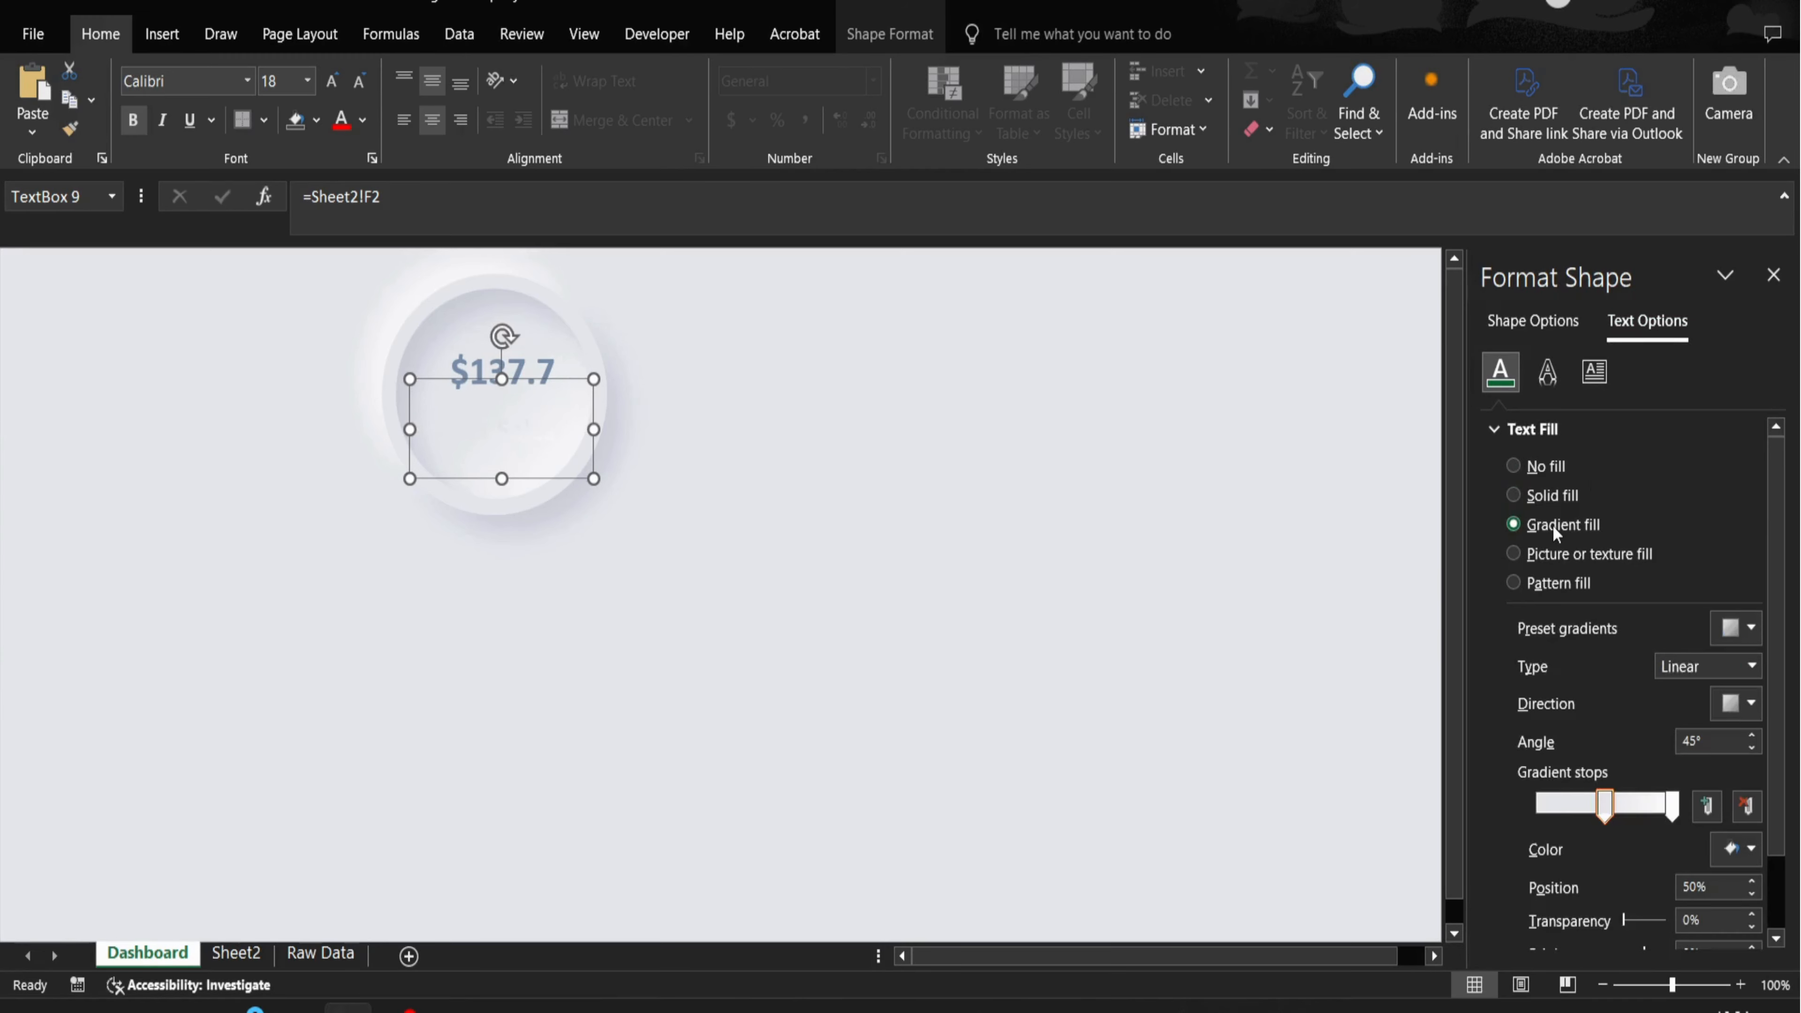
pyautogui.click(1743, 851)
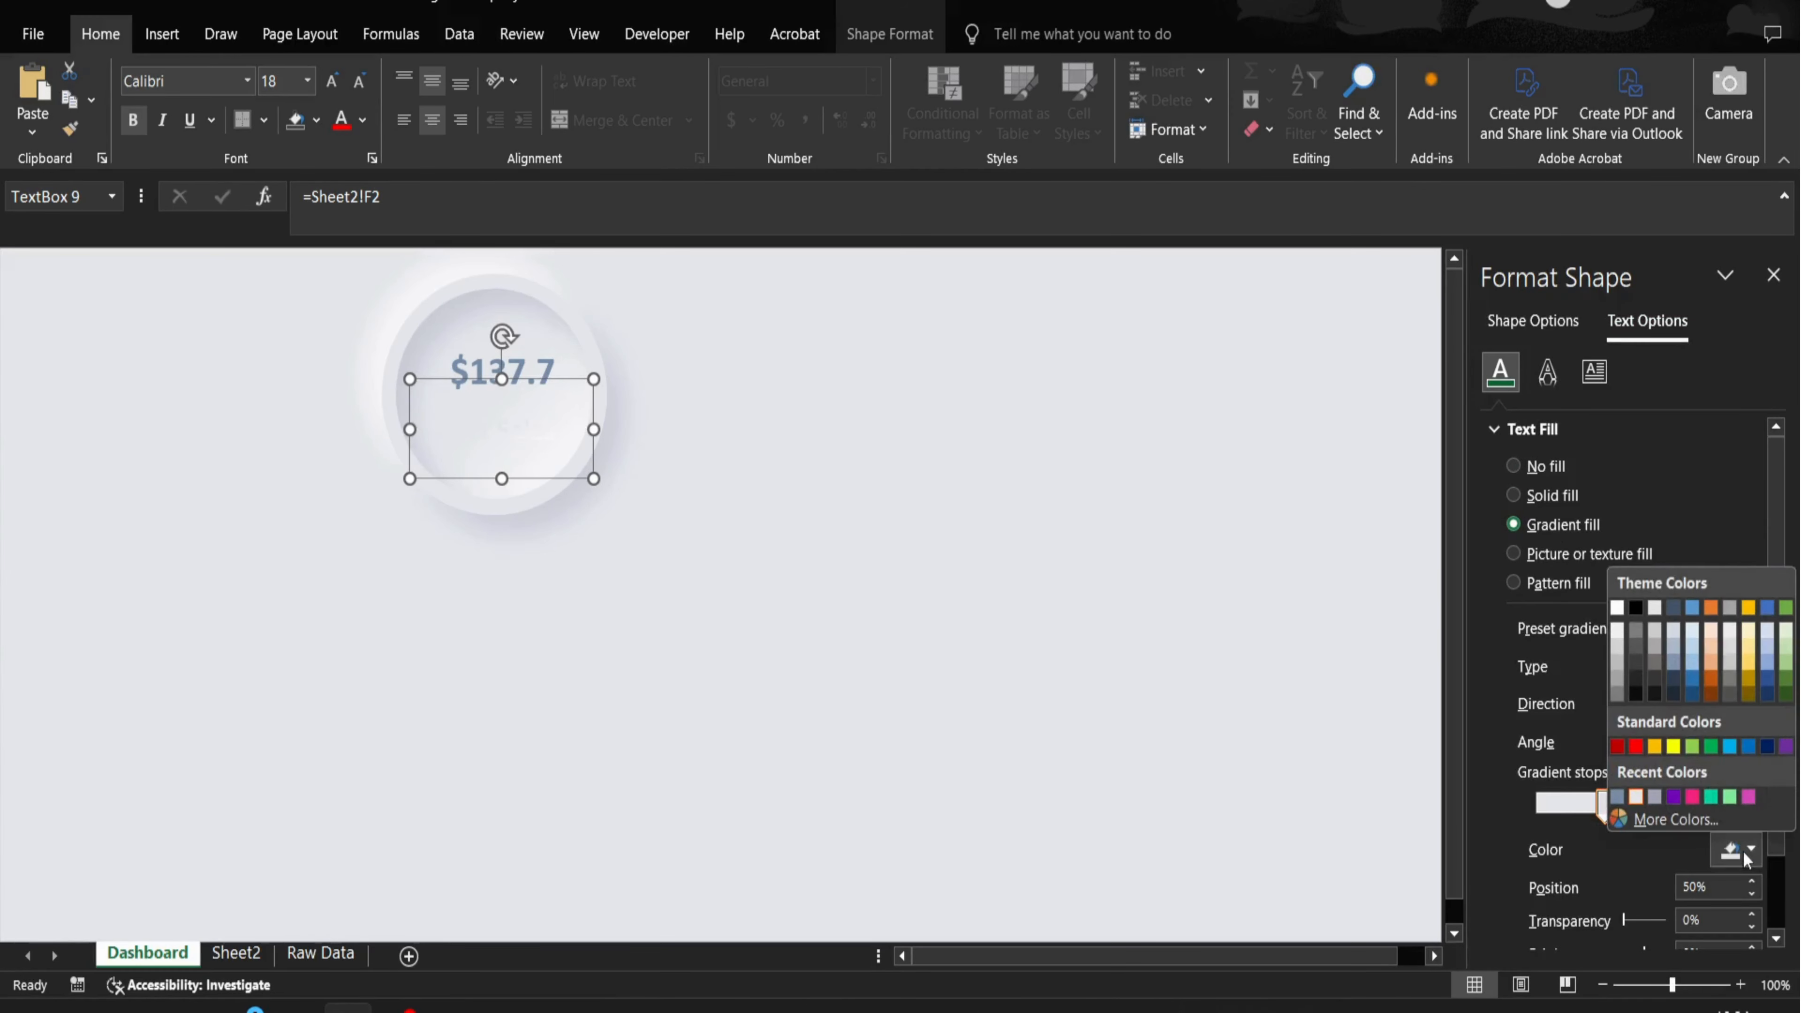
pyautogui.click(1690, 801)
# - Set the label's end gradient stop to the recently used purple and move the middle pink stop to 33%
pyautogui.click(1671, 806)
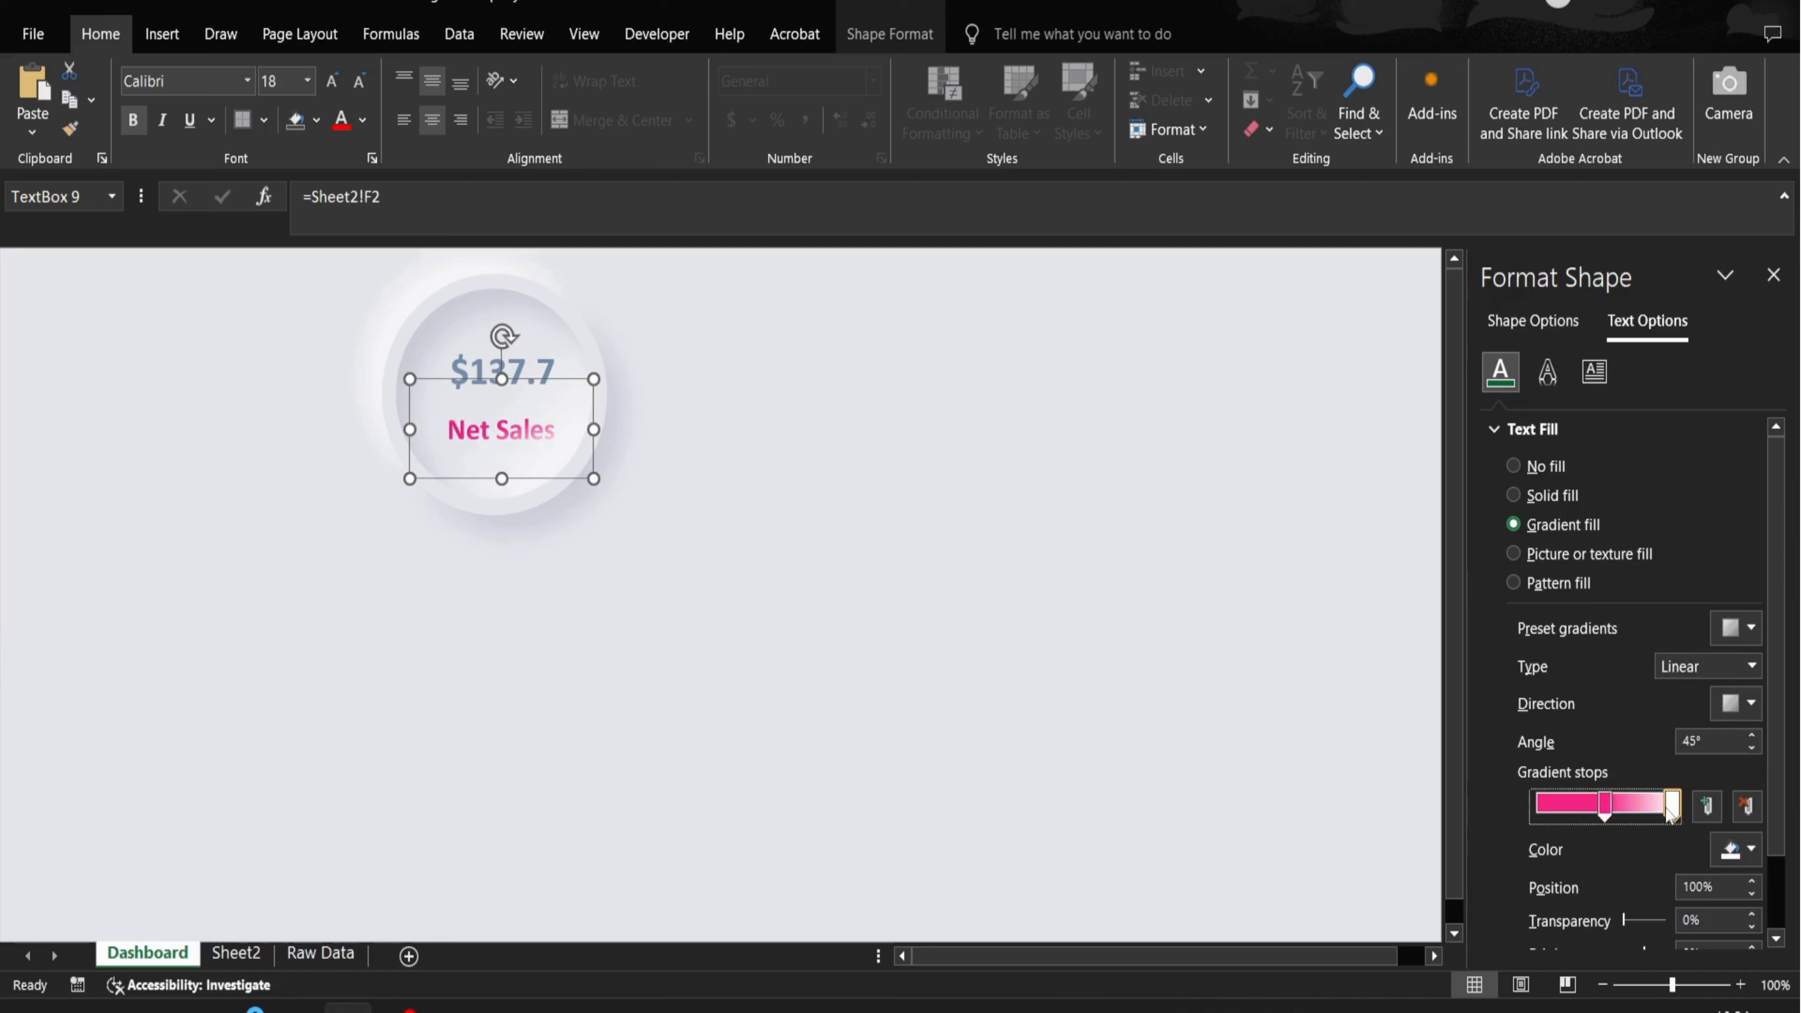
pyautogui.click(1741, 849)
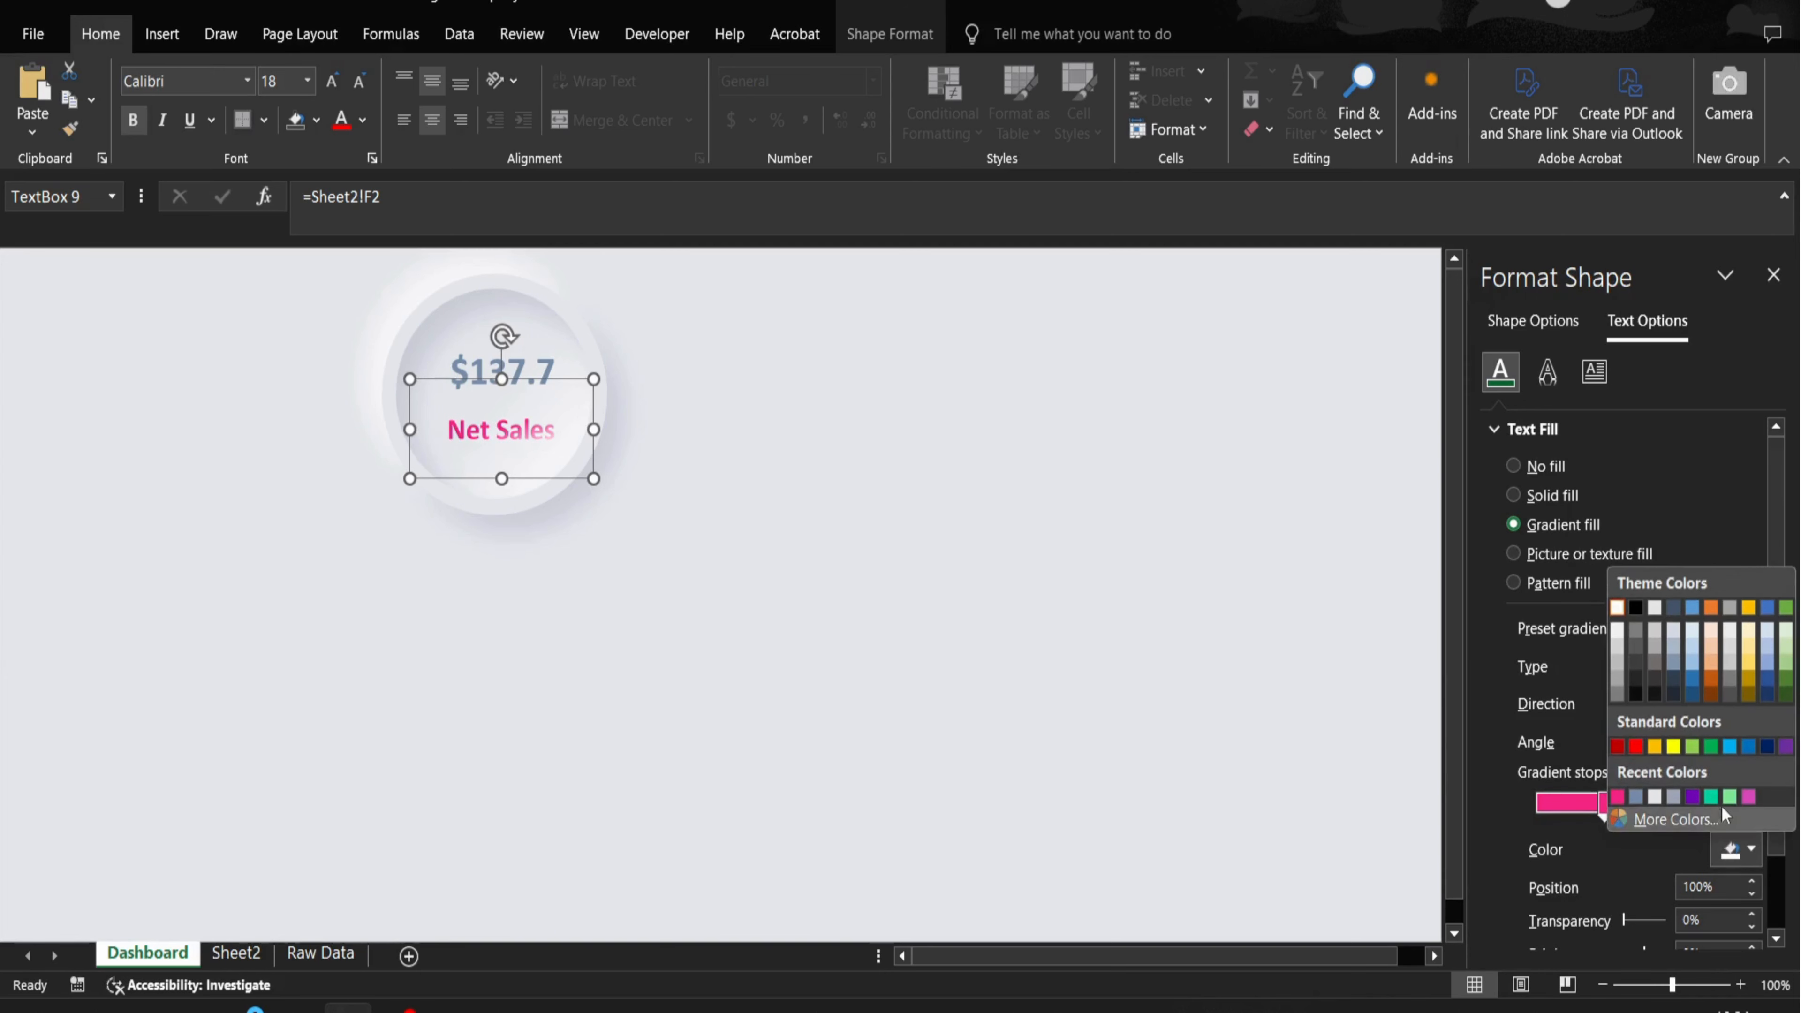
pyautogui.click(1693, 799)
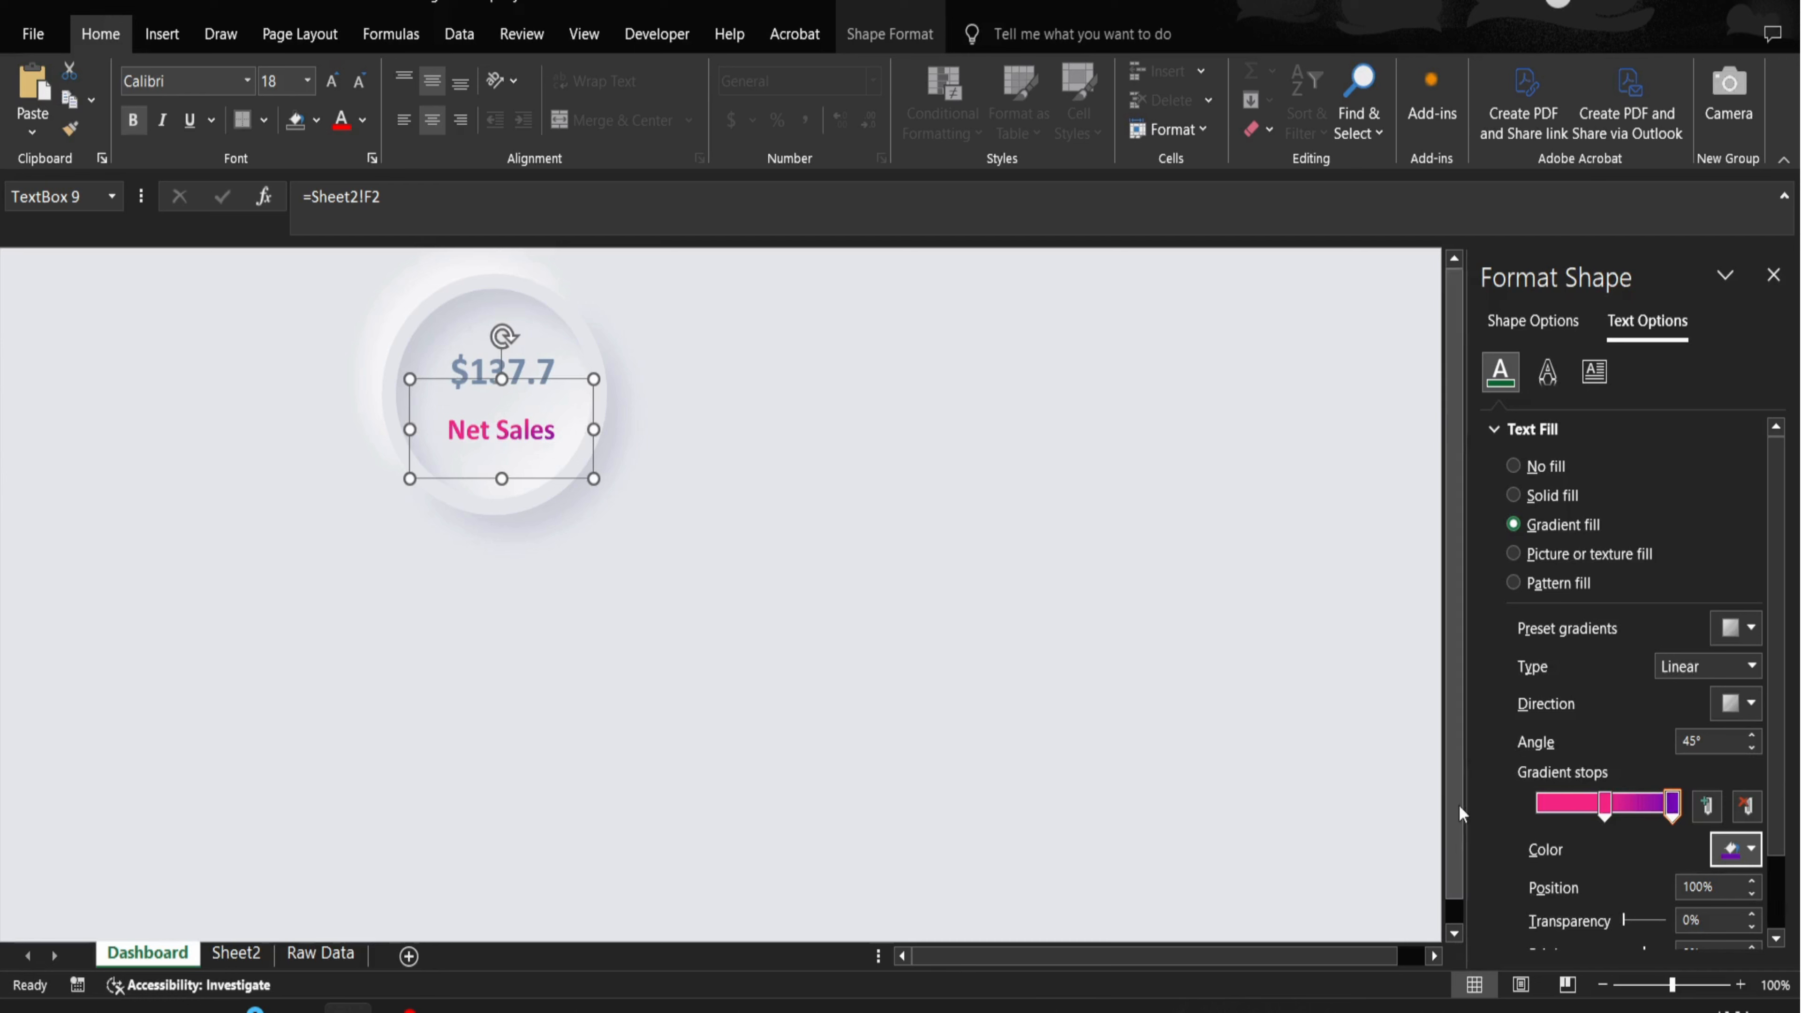
pyautogui.moveTo(1605, 806); pyautogui.dragTo(1582, 812)
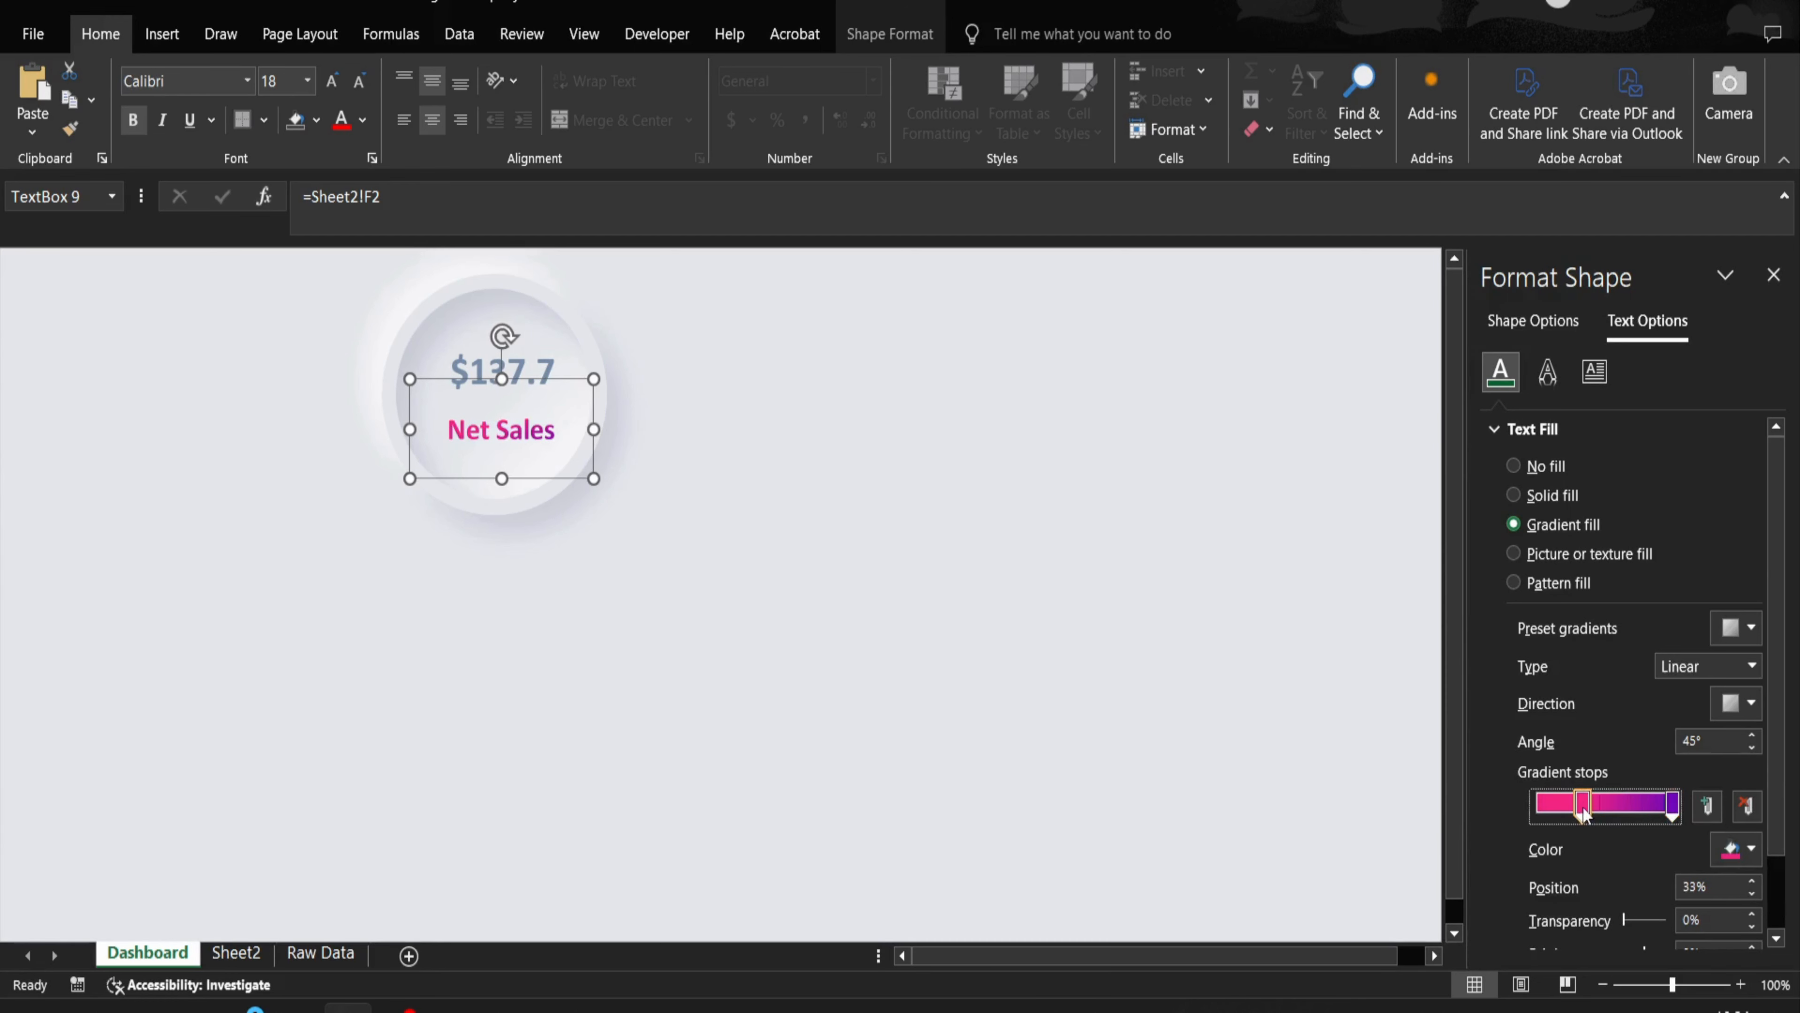
pyautogui.click(1773, 276)
pyautogui.click(831, 454)
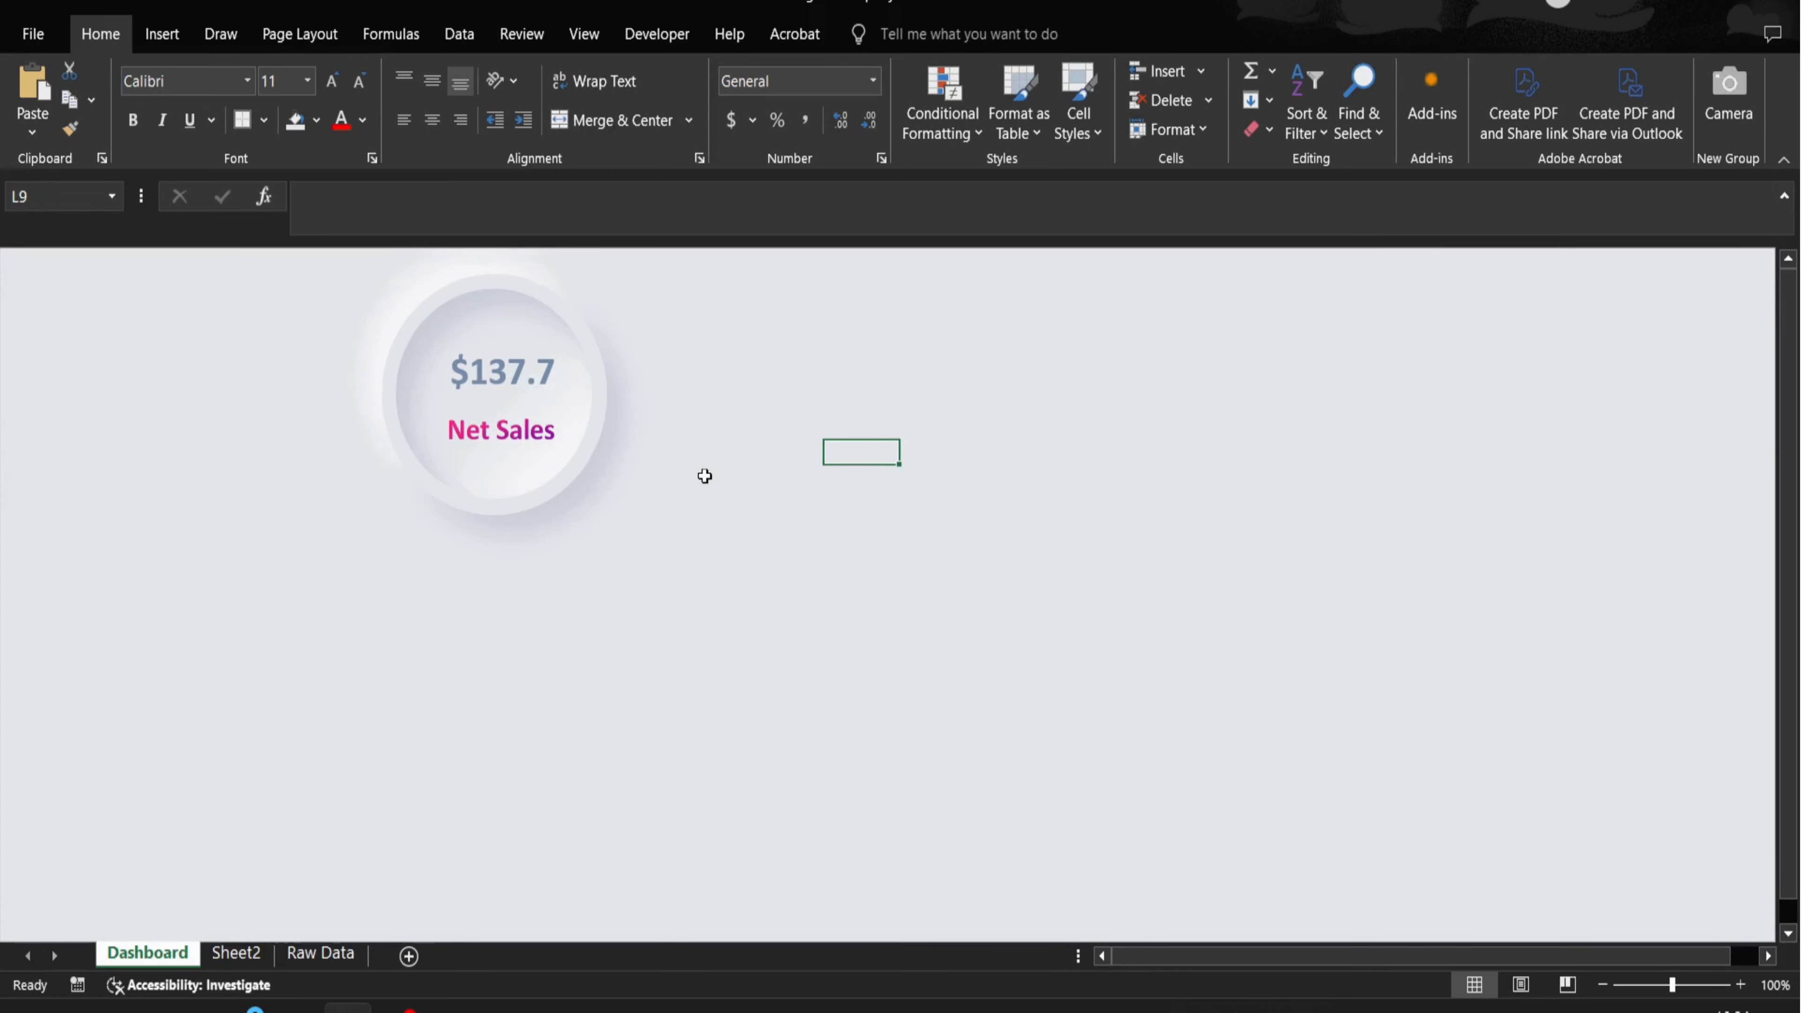
pyautogui.click(492, 392)
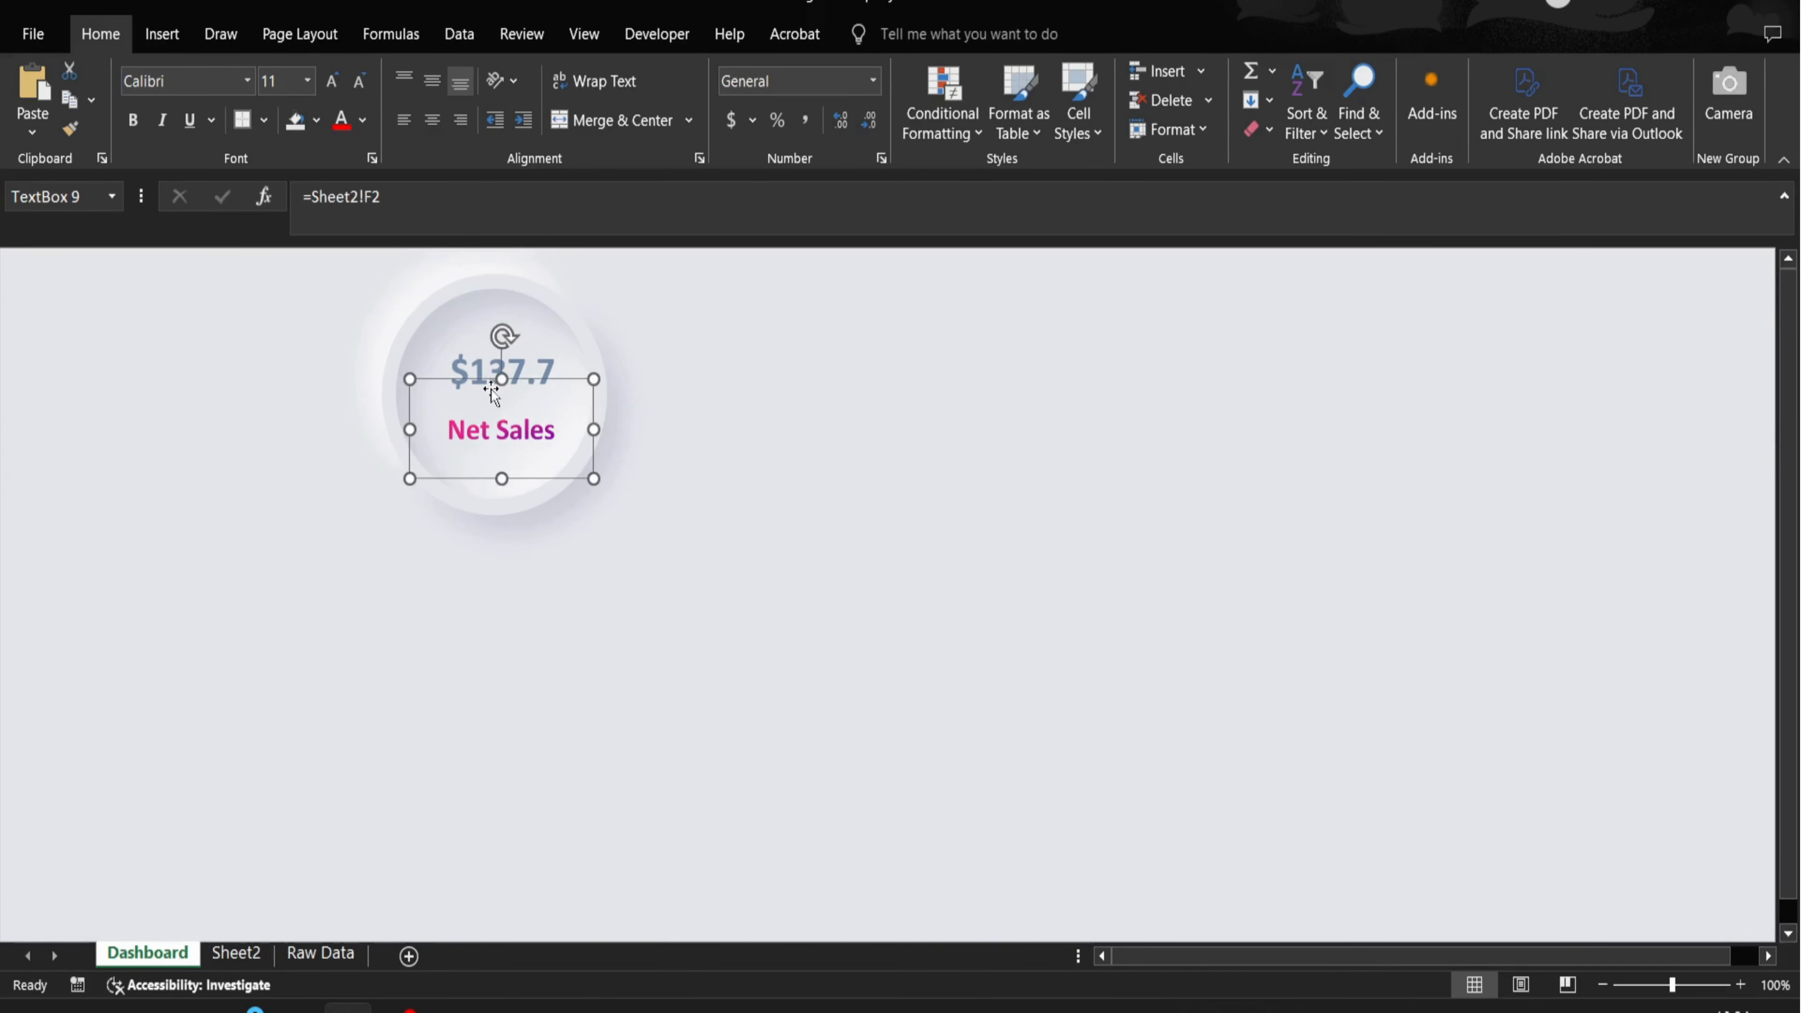
pyautogui.keyDown('shift'); pyautogui.click(535, 369); pyautogui.keyUp('shift')
pyautogui.keyDown('shift'); pyautogui.click(547, 311); pyautogui.keyUp('shift')
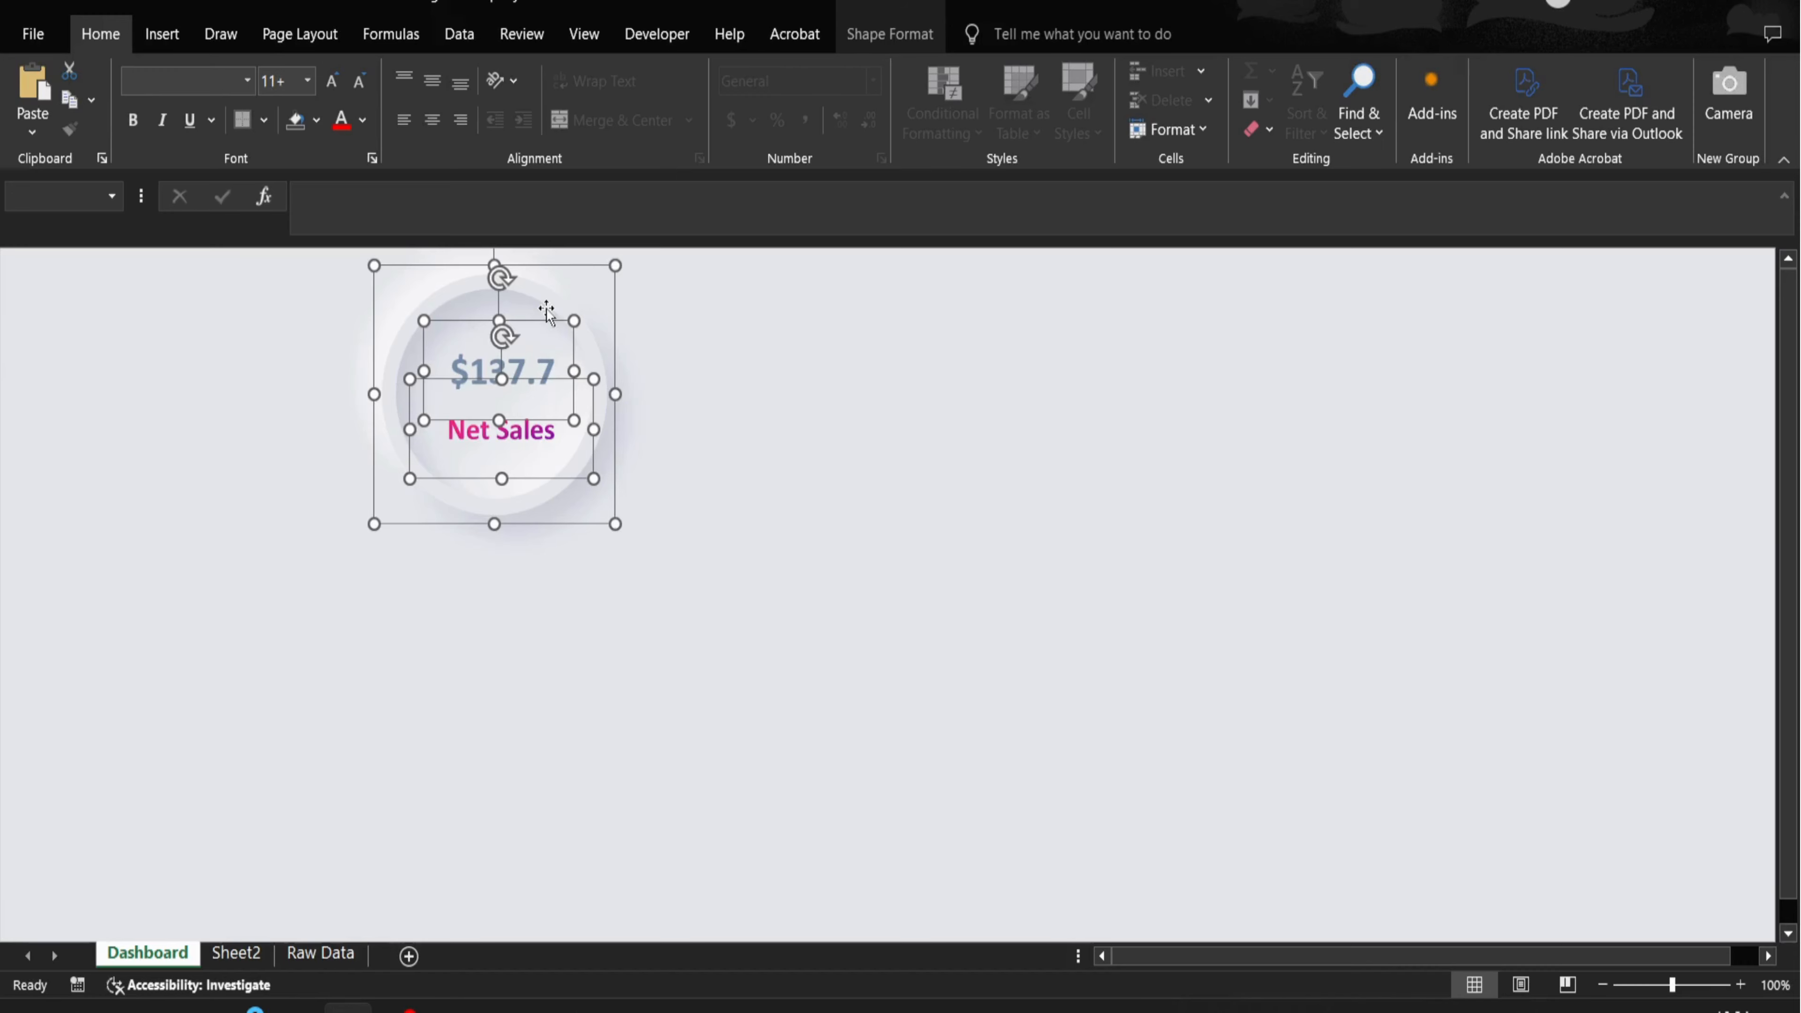
pyautogui.click(642, 401)
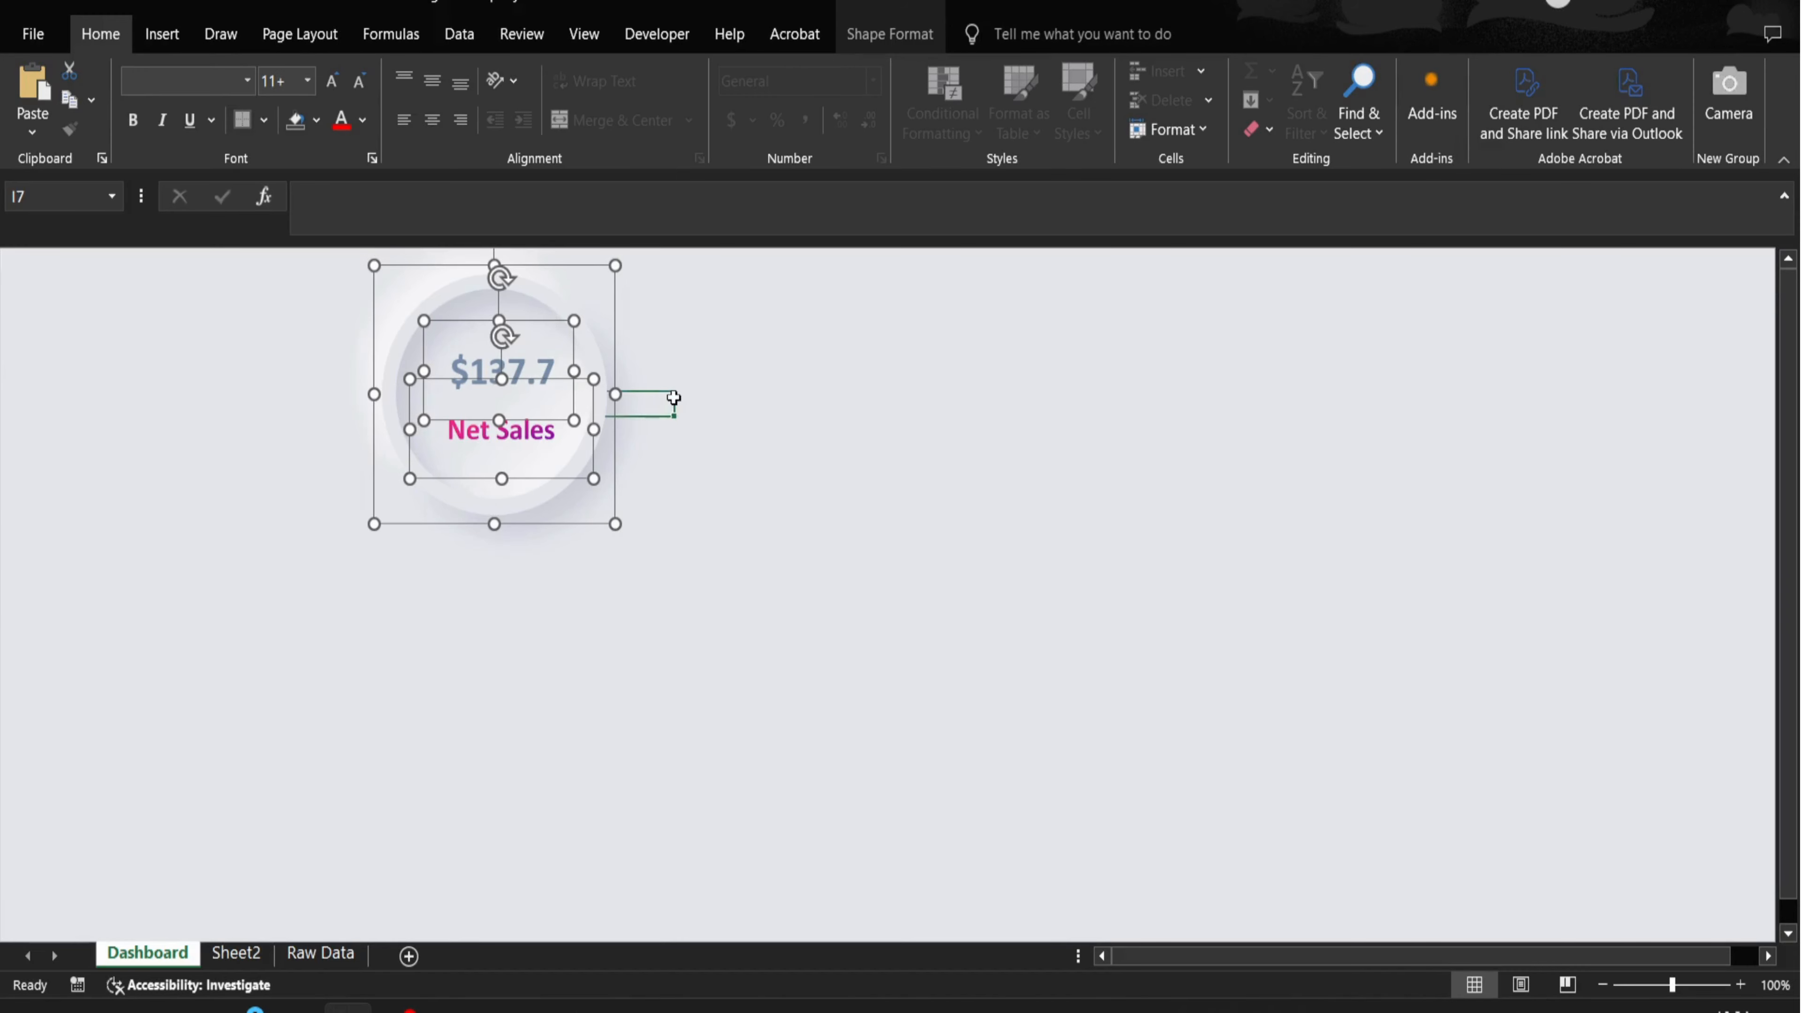
# - Nudge the net sales value up and slightly left in the circle, and nudge the Net Sales label slightly left
pyautogui.click(506, 376)
pyautogui.press('Up')
pyautogui.press('Up')
pyautogui.press('Up')
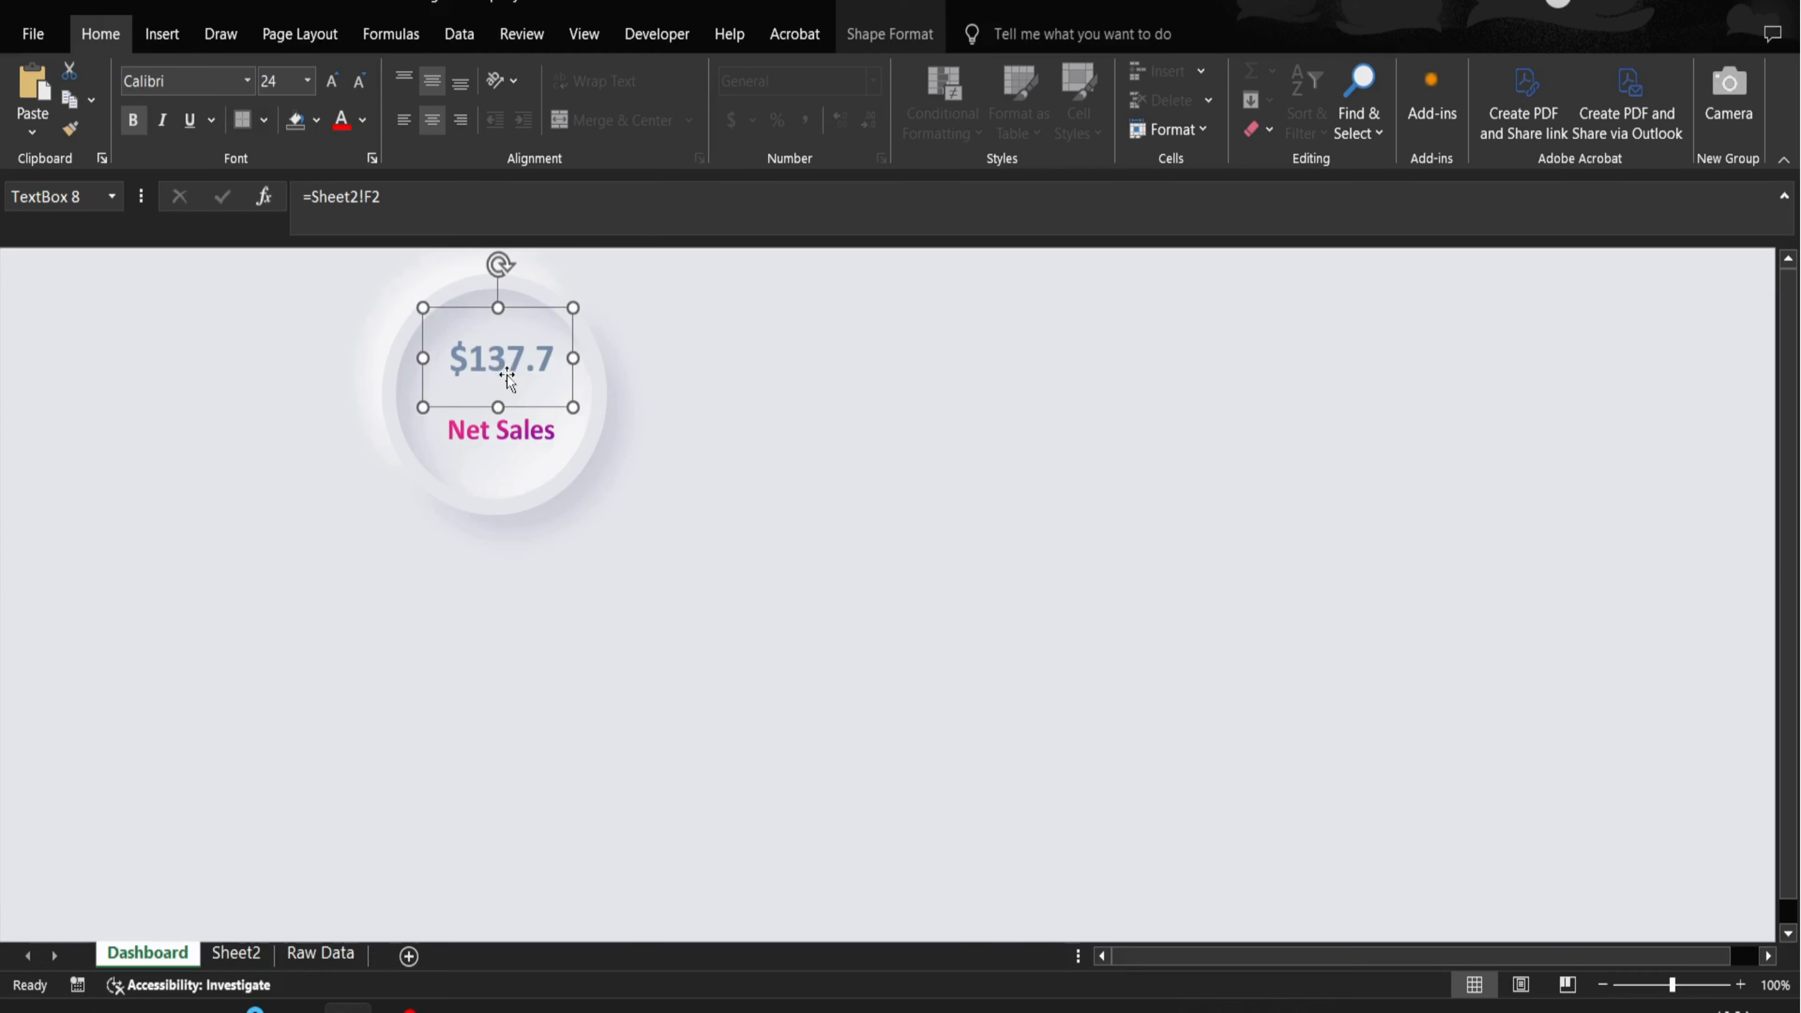
pyautogui.press('Left')
pyautogui.click(501, 438)
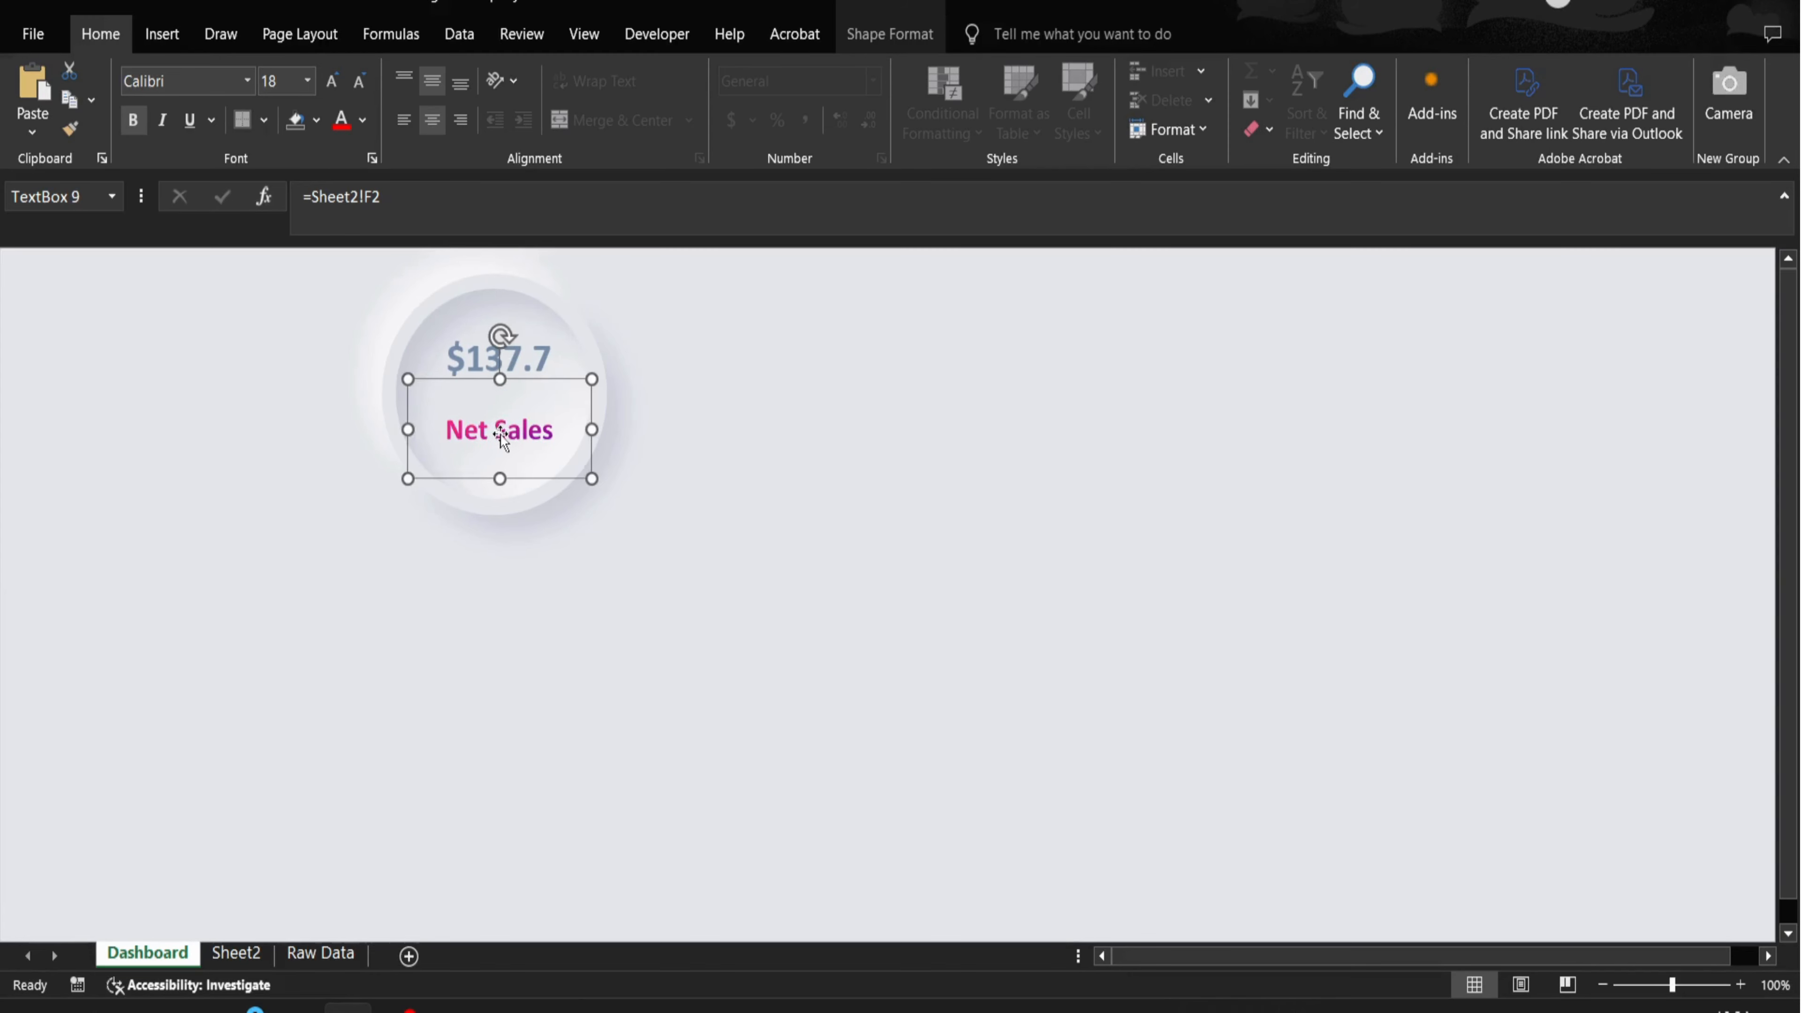
pyautogui.click(731, 475)
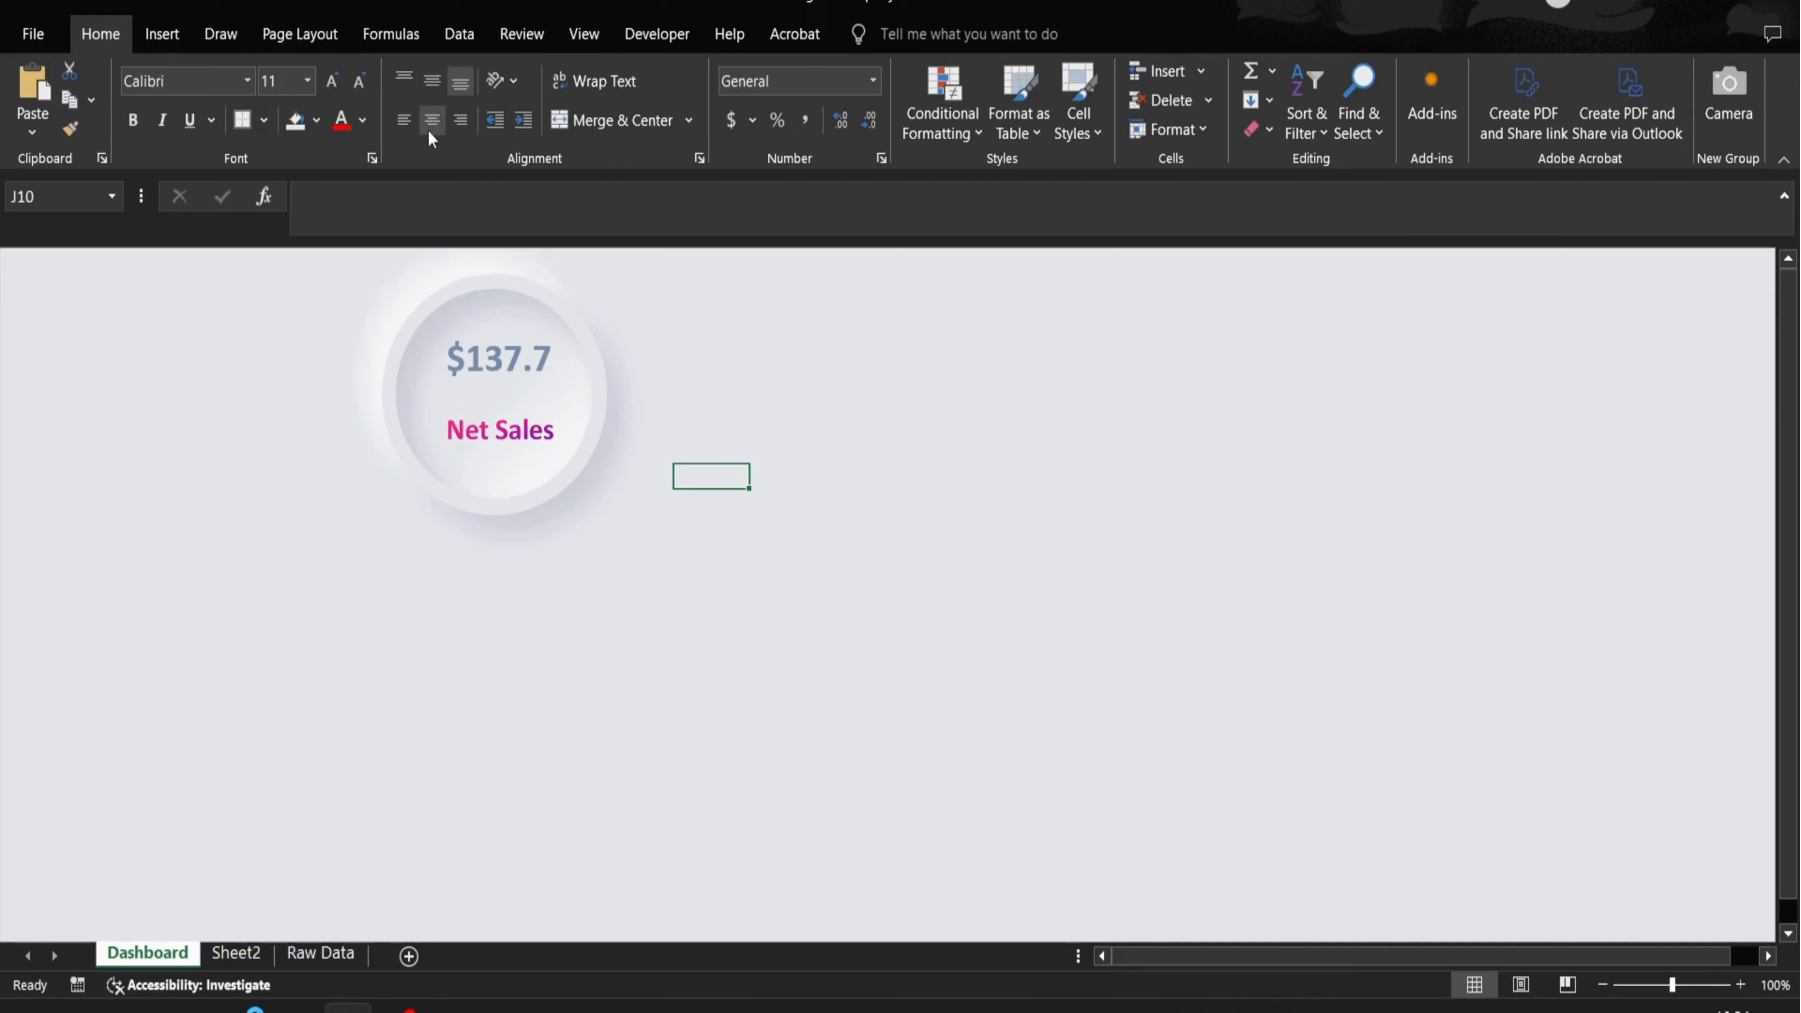
pyautogui.press('Up')
pyautogui.press('Right')
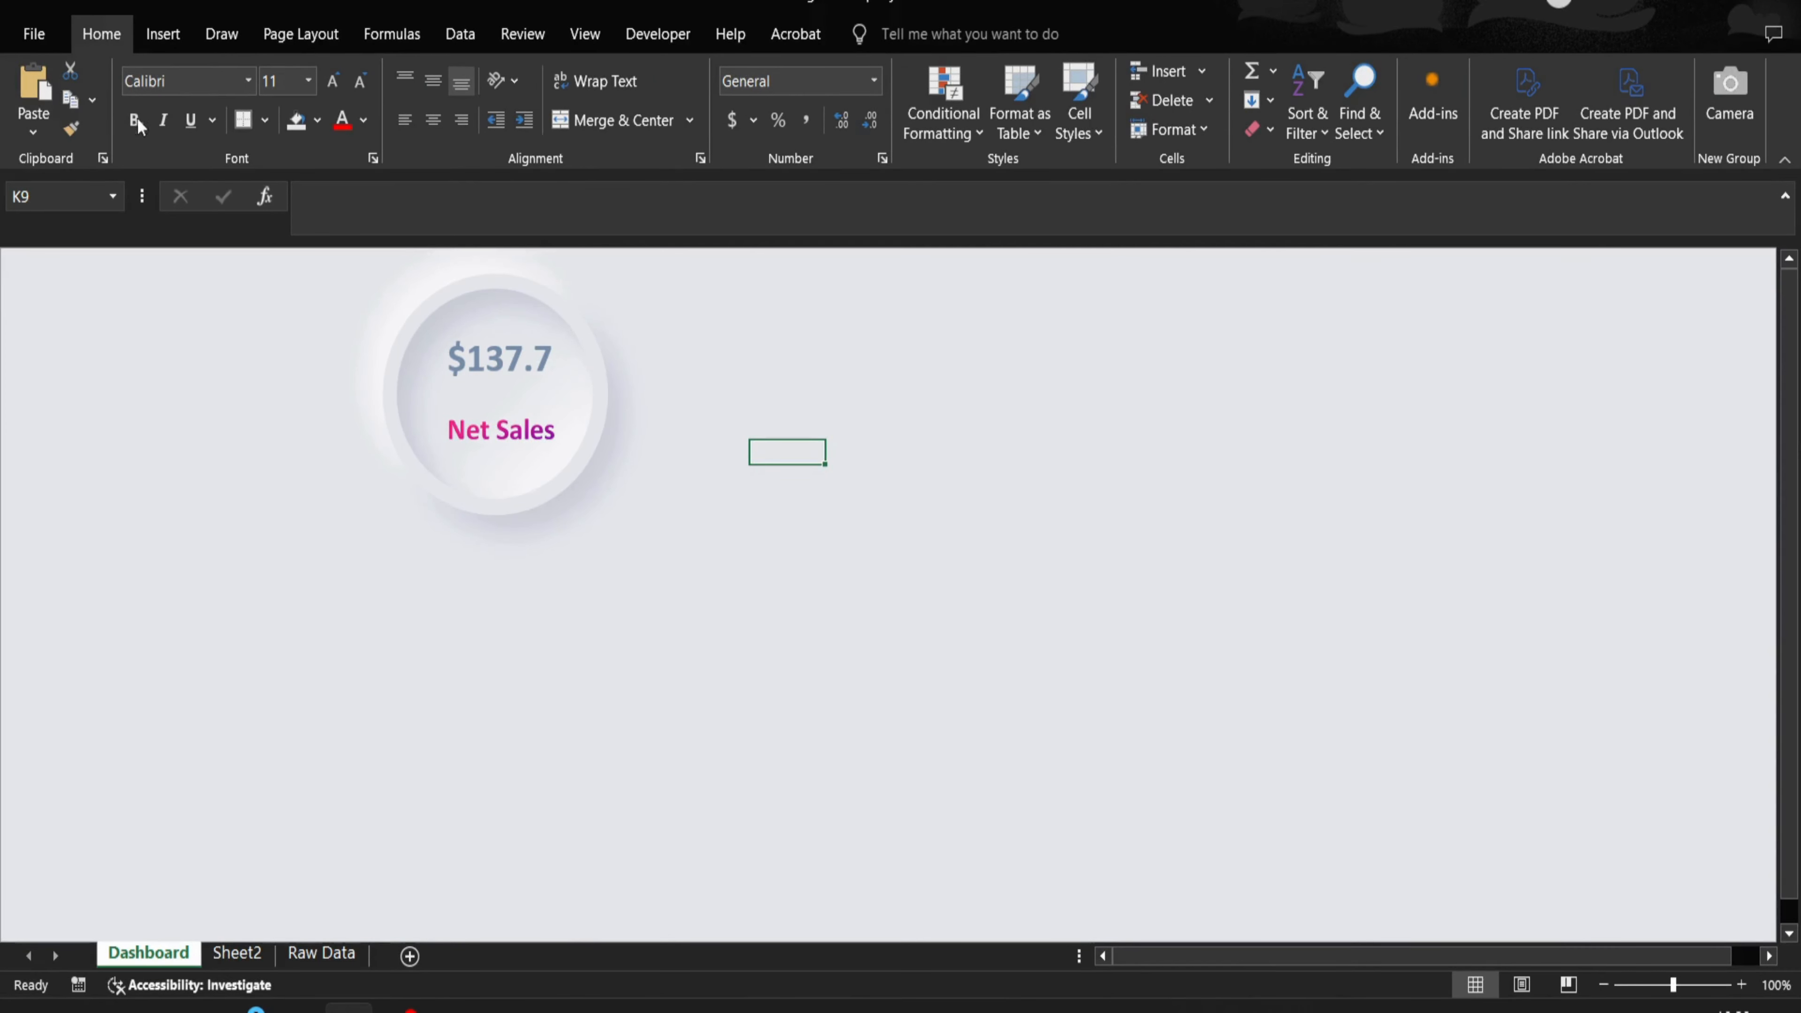
# - Search the icon library for "mone", insert the stacked coins icon and convert it to a shape
pyautogui.click(167, 38)
pyautogui.click(370, 120)
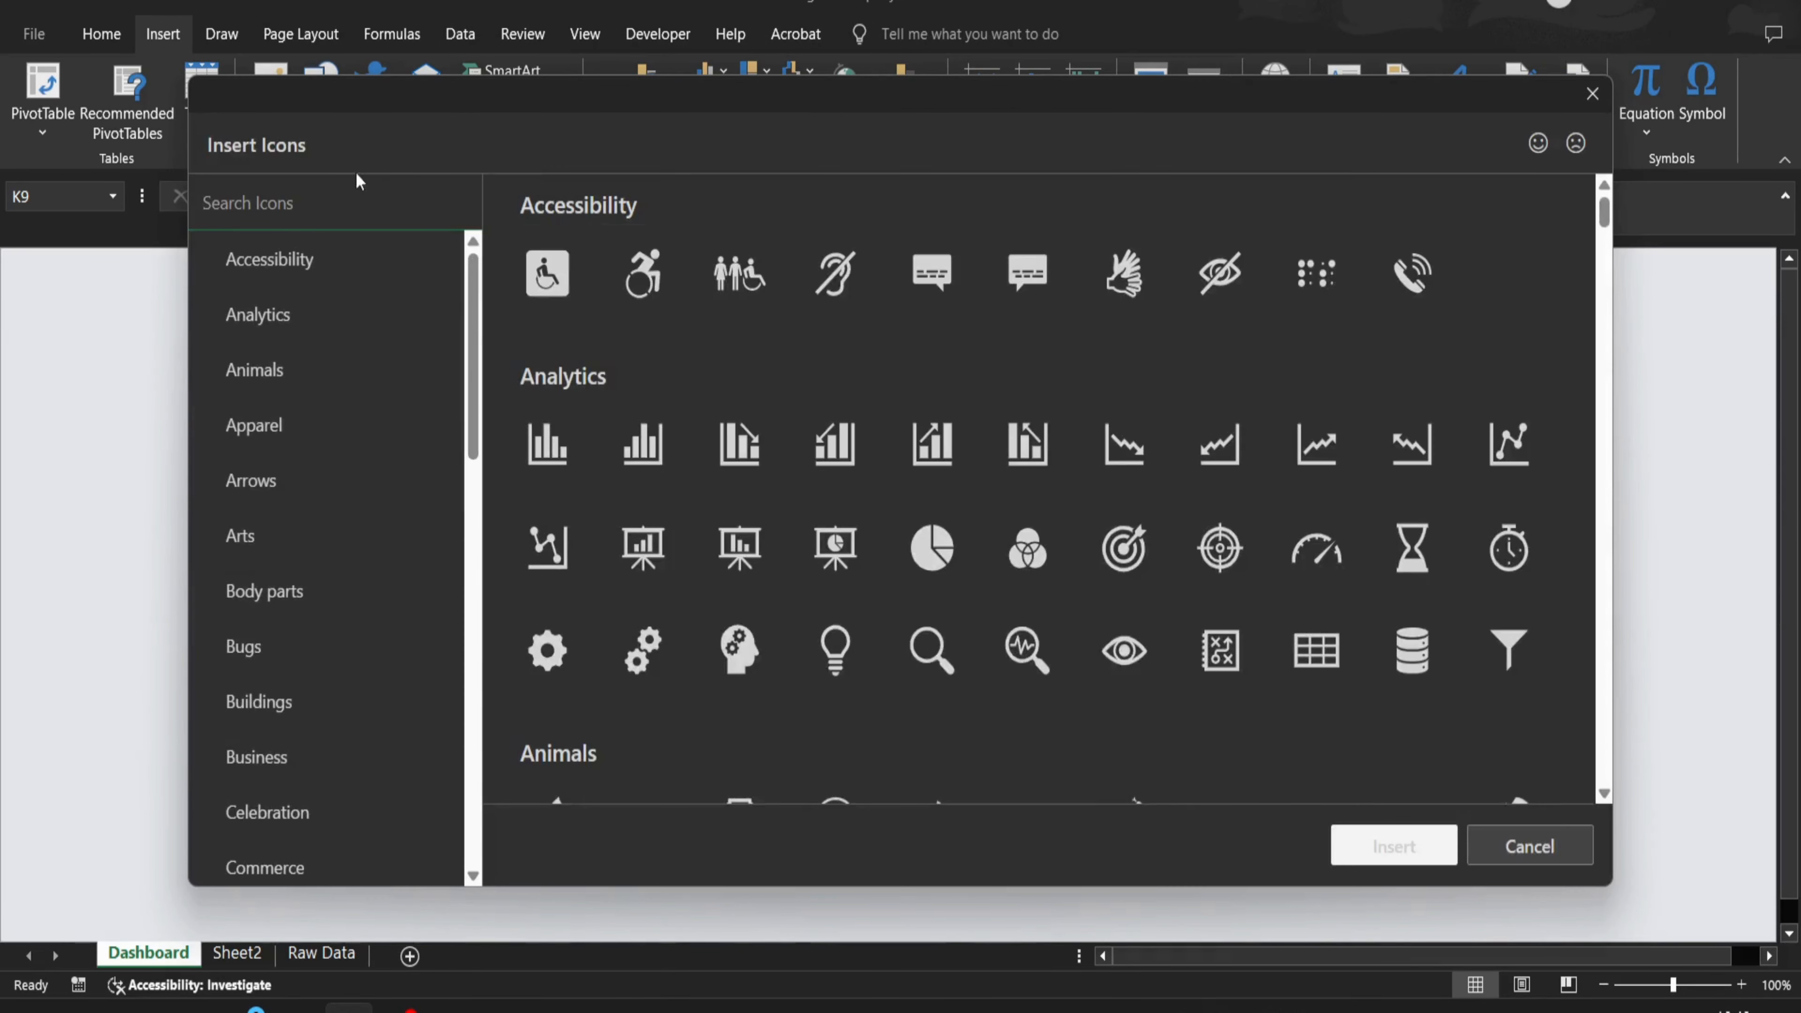
pyautogui.write('mone')
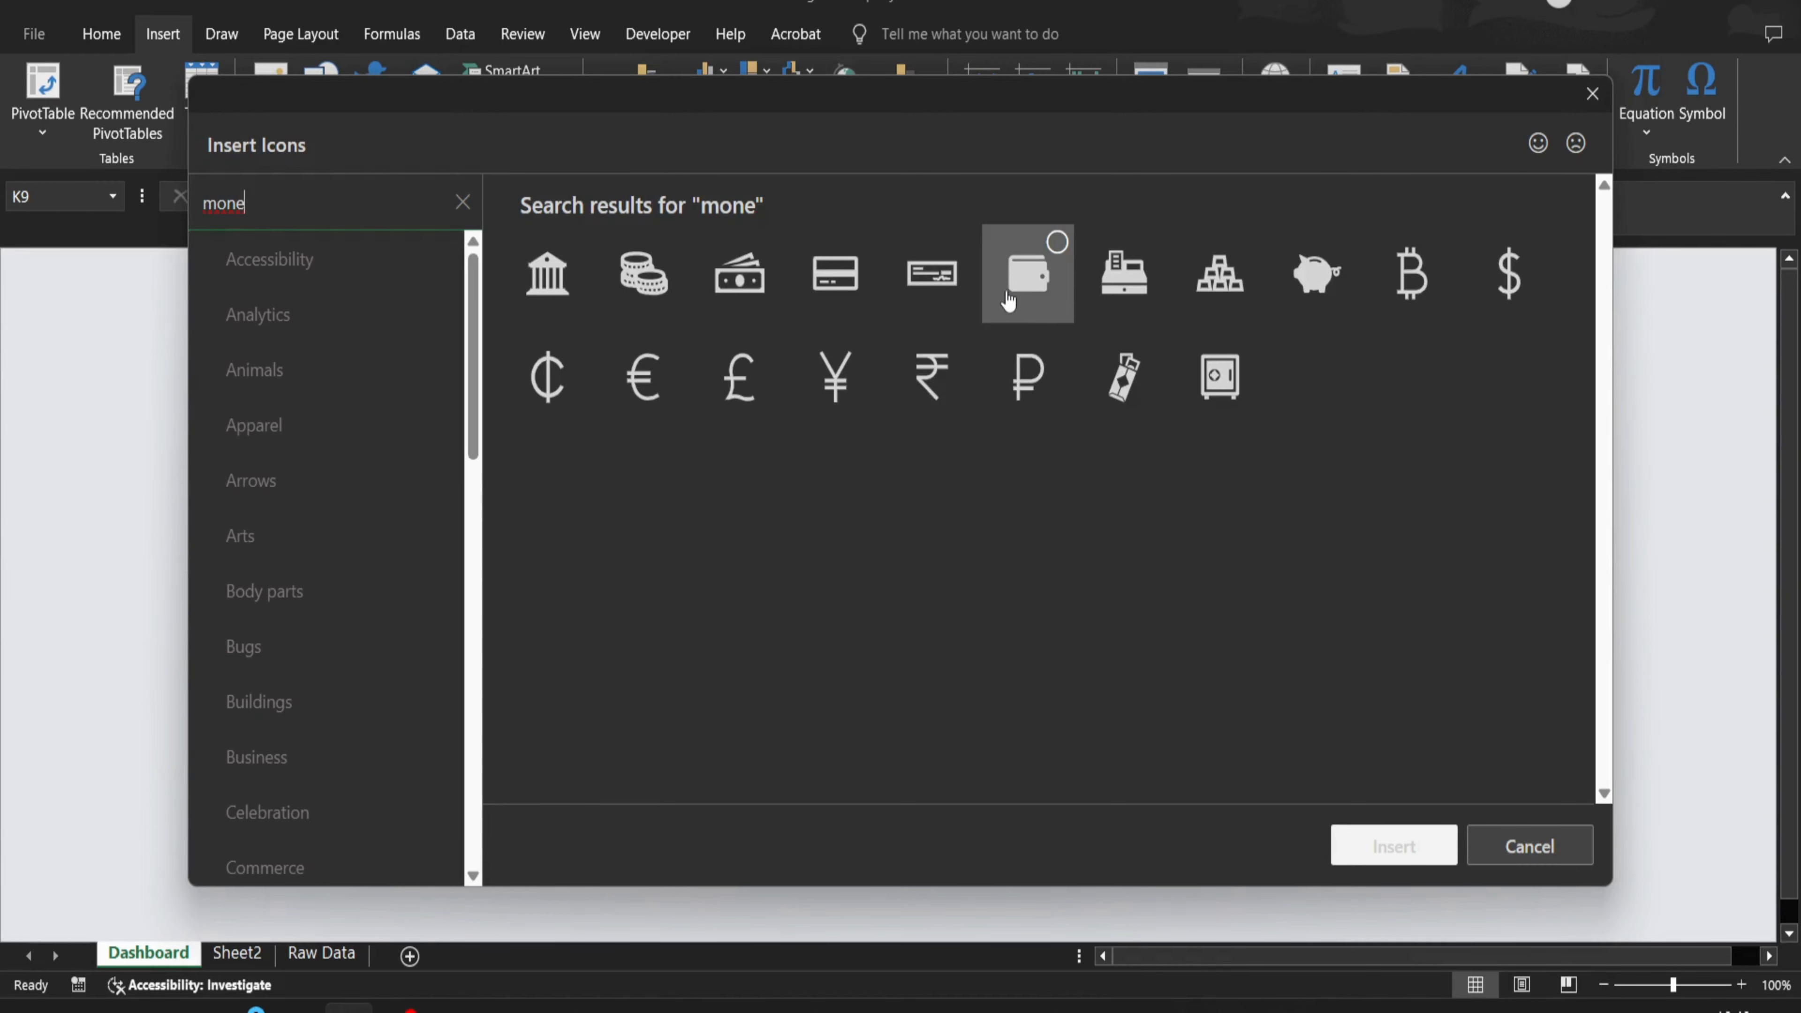
pyautogui.click(663, 291)
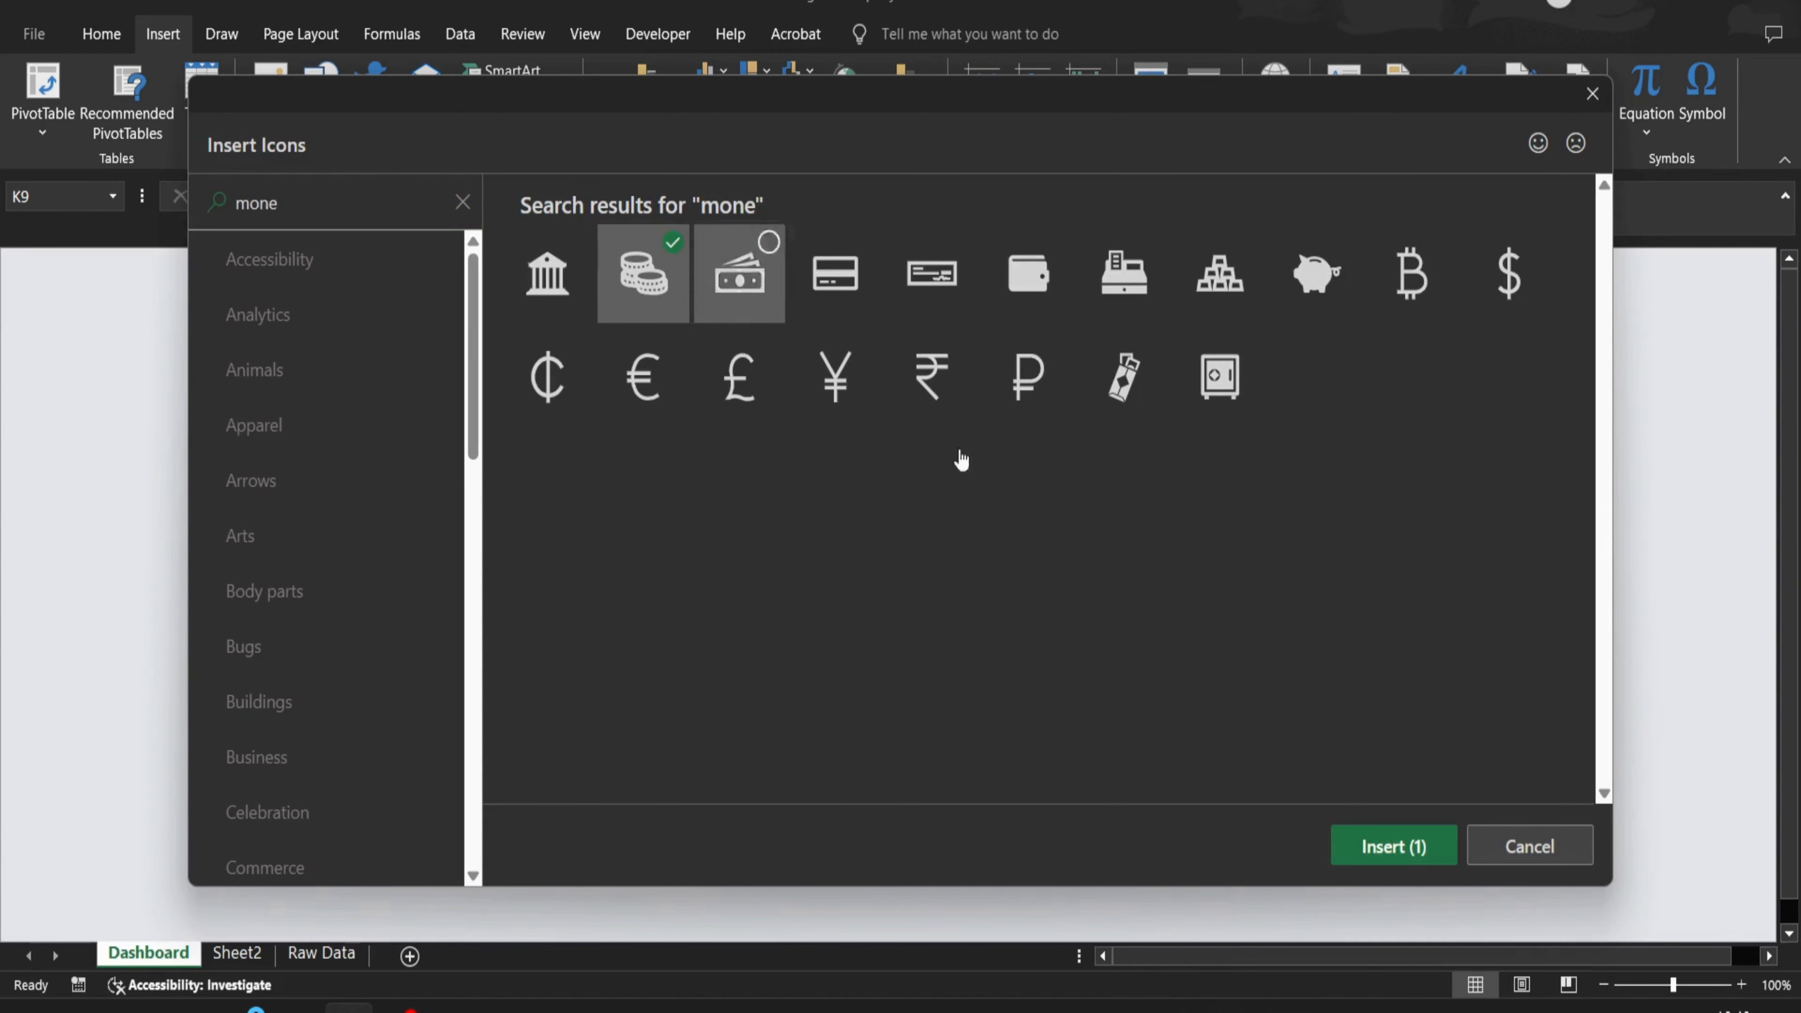
pyautogui.click(1394, 846)
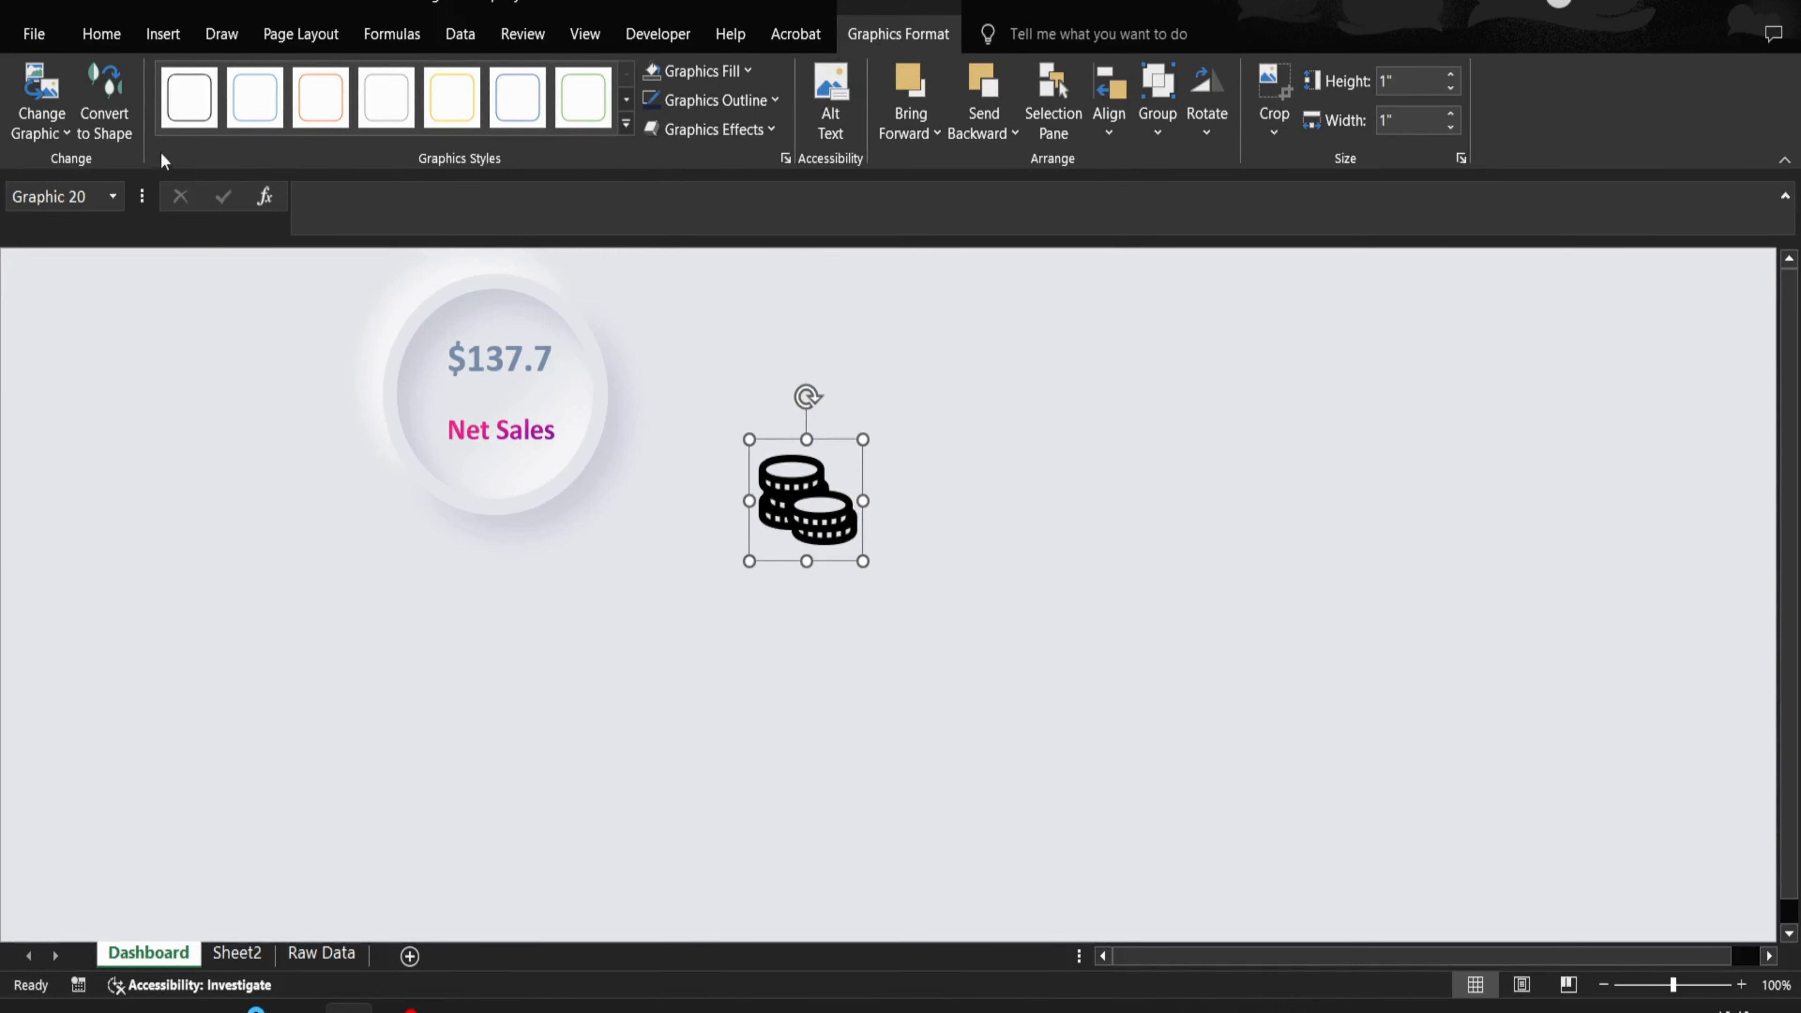
pyautogui.click(128, 127)
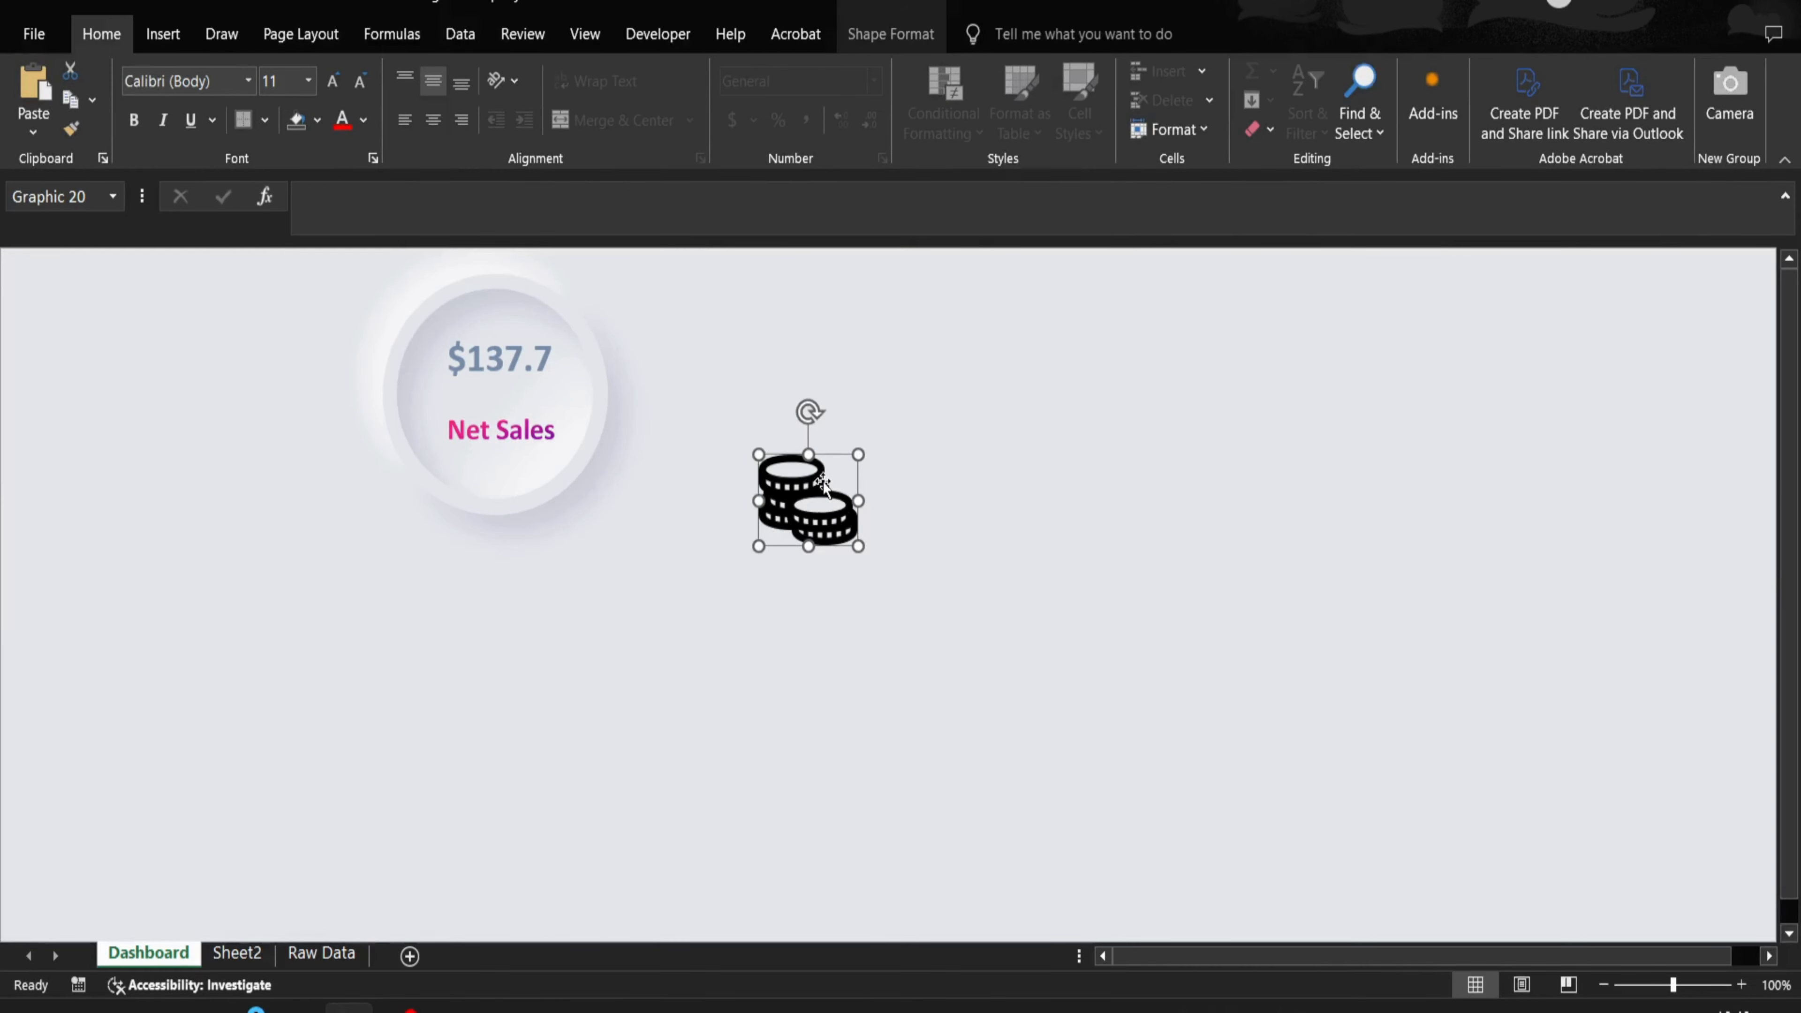
# - Give the coins icon a gradient fill with the 67% stop in the recently used purple and the 100% stop in the recently used pink
pyautogui.rightClick(792, 523)
pyautogui.click(871, 508)
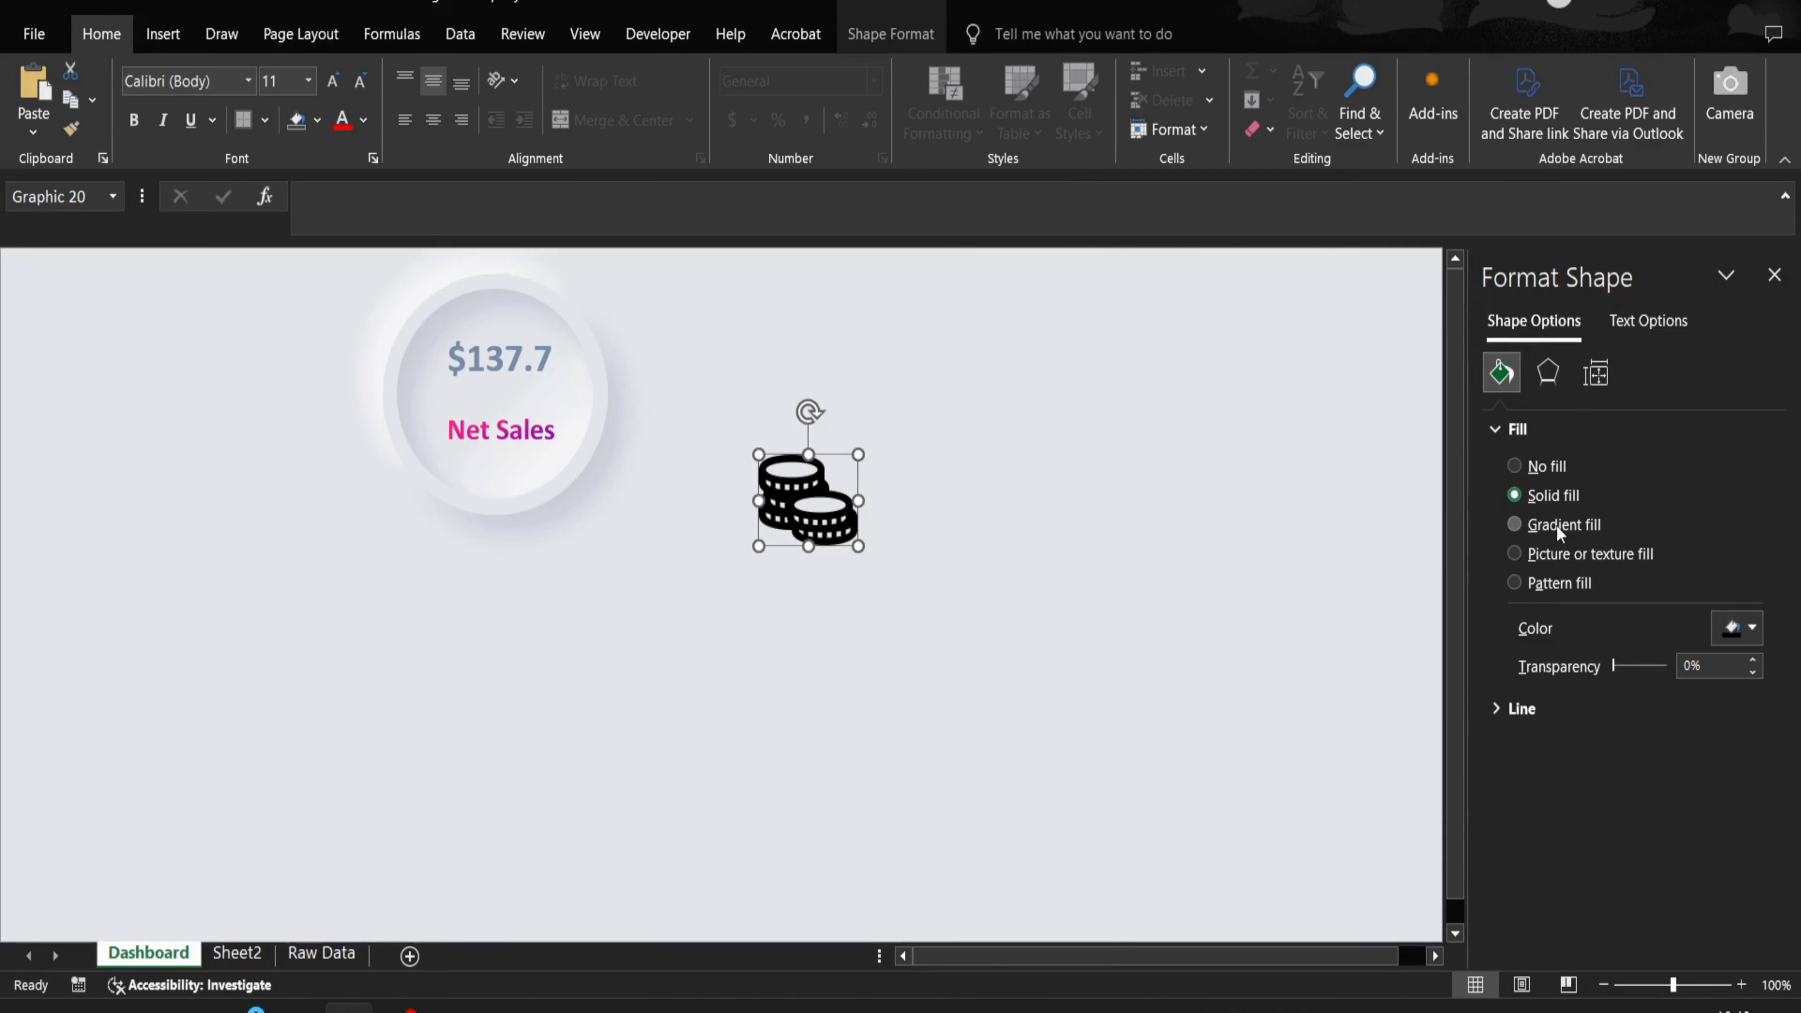
pyautogui.click(1556, 525)
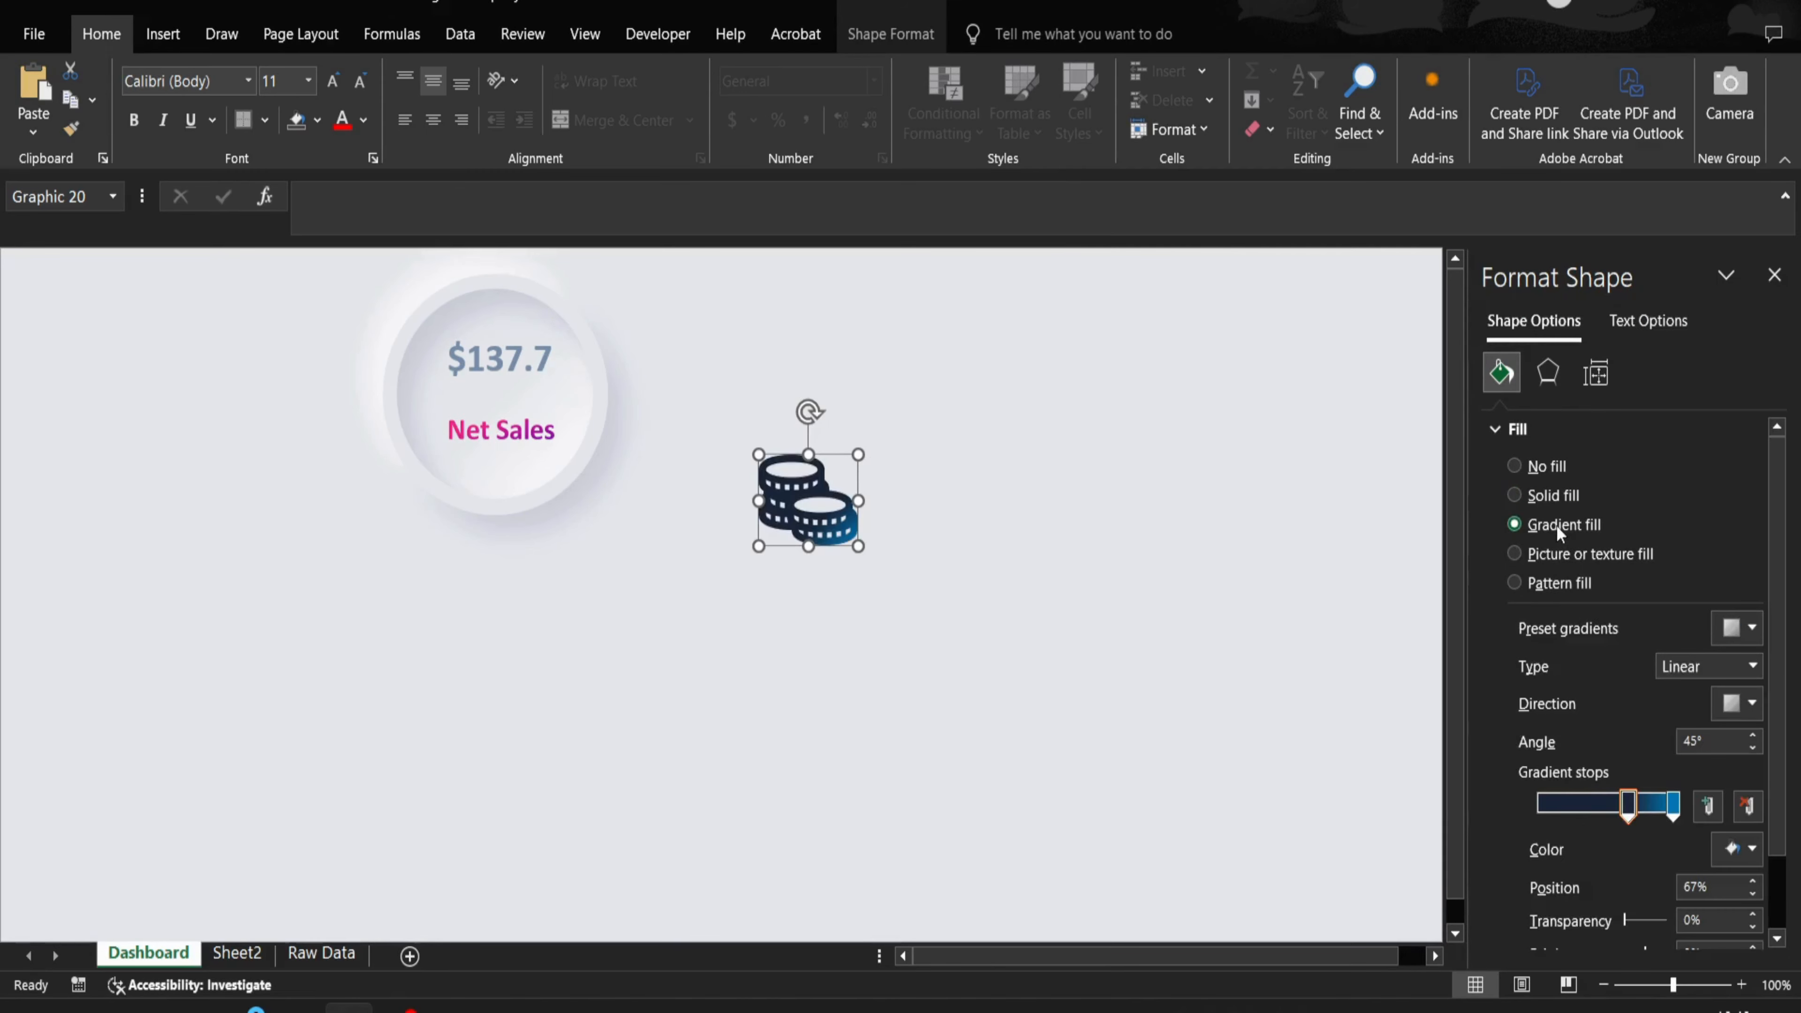
pyautogui.click(1738, 850)
pyautogui.click(1675, 797)
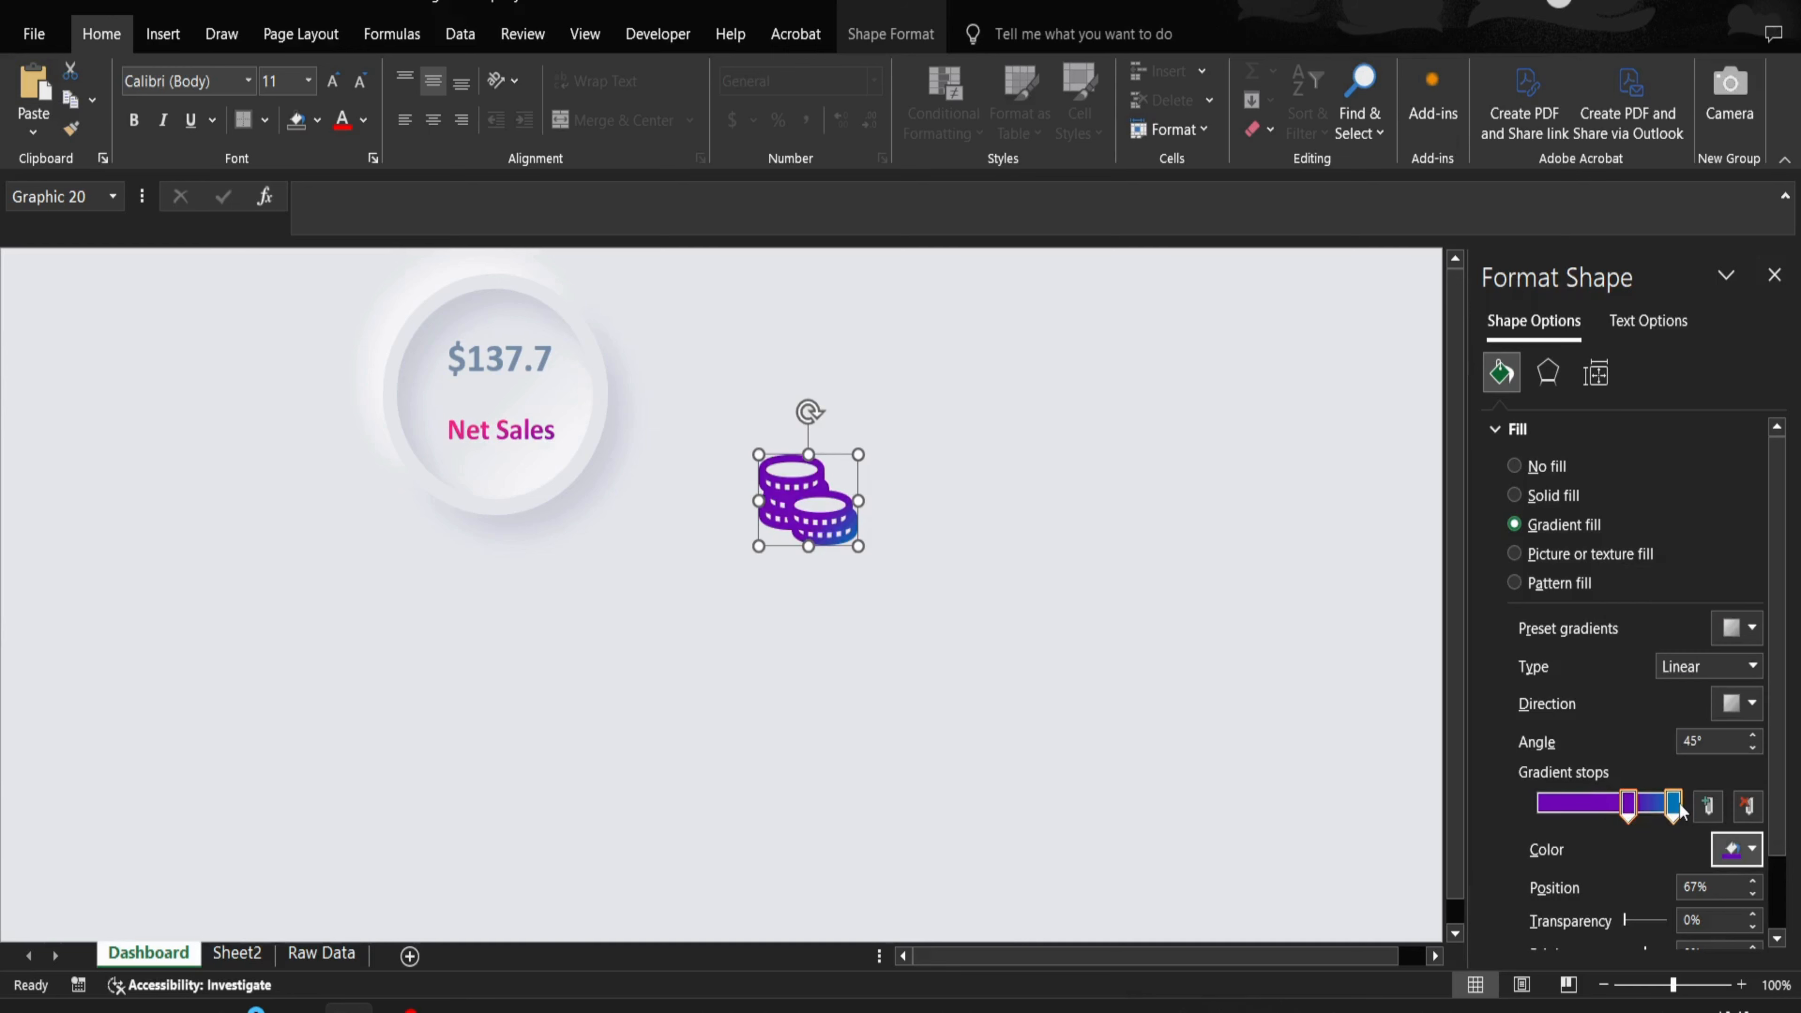
pyautogui.click(1676, 804)
pyautogui.click(1738, 850)
pyautogui.click(1693, 797)
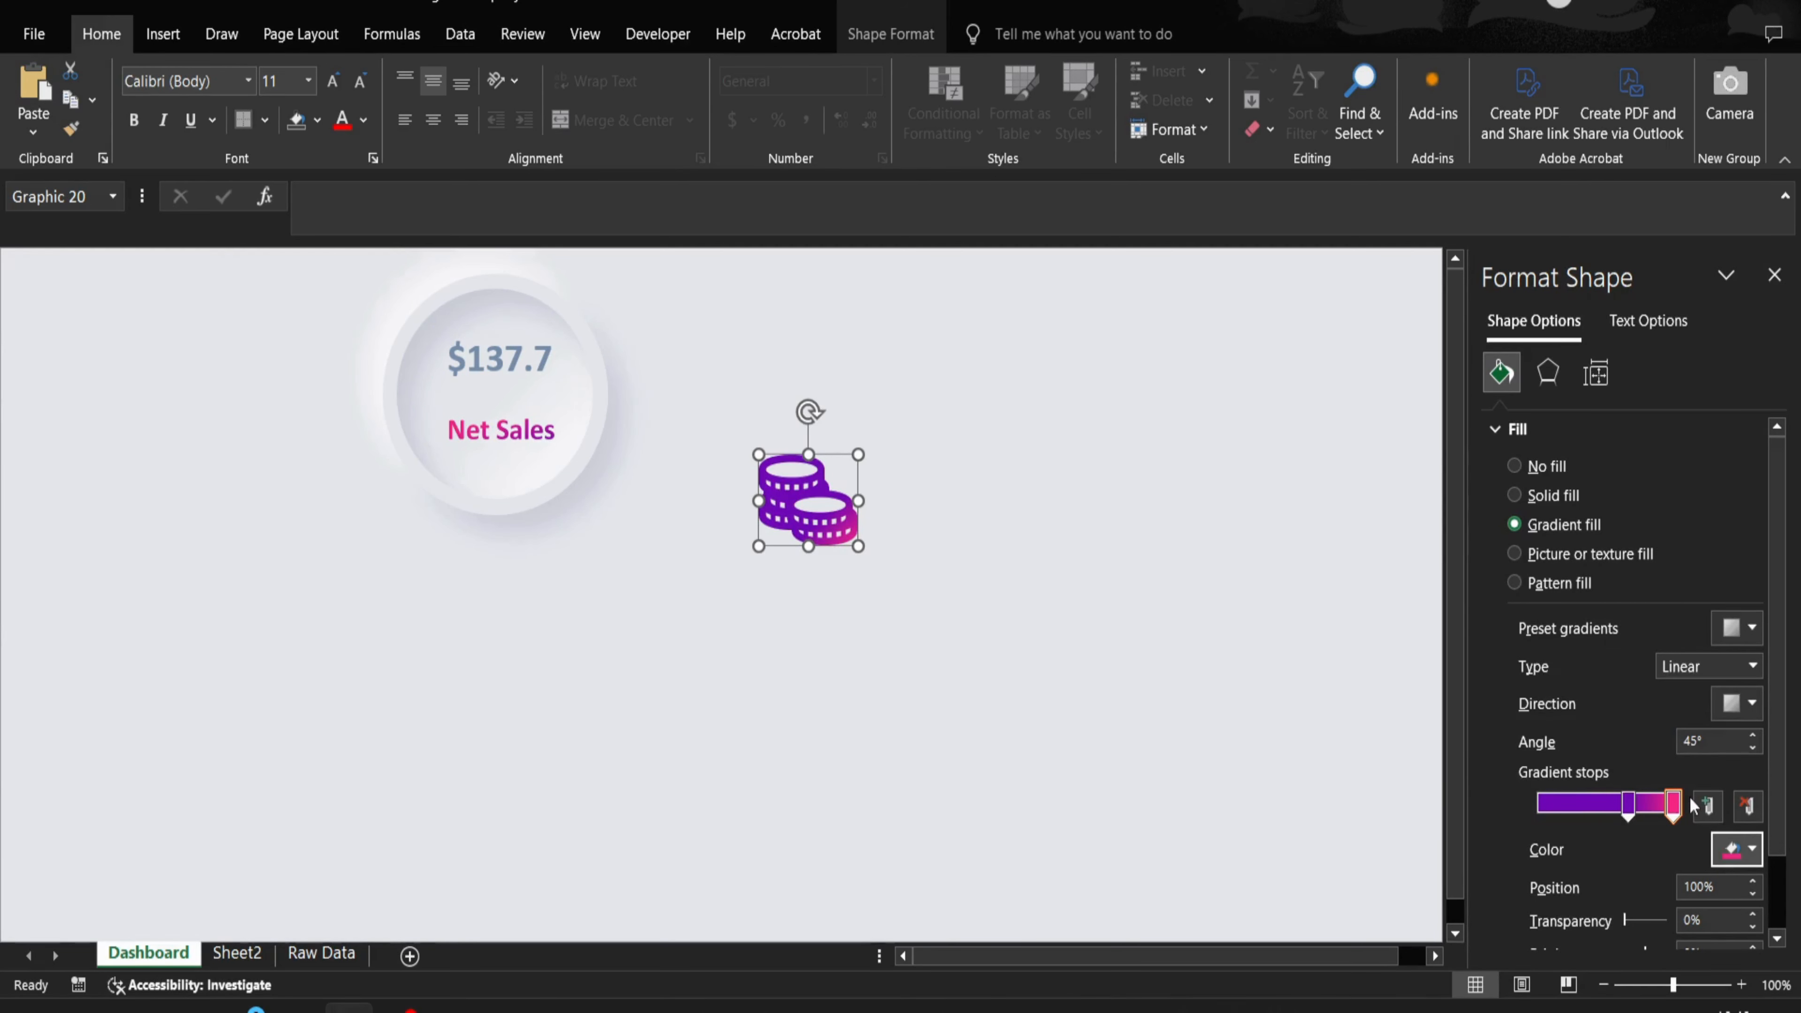
# - Shrink the coins icon, shift the net sales value down towards its label, and place the icon above the value inside the circle
pyautogui.moveTo(858, 546); pyautogui.dragTo(797, 487)
pyautogui.click(489, 362)
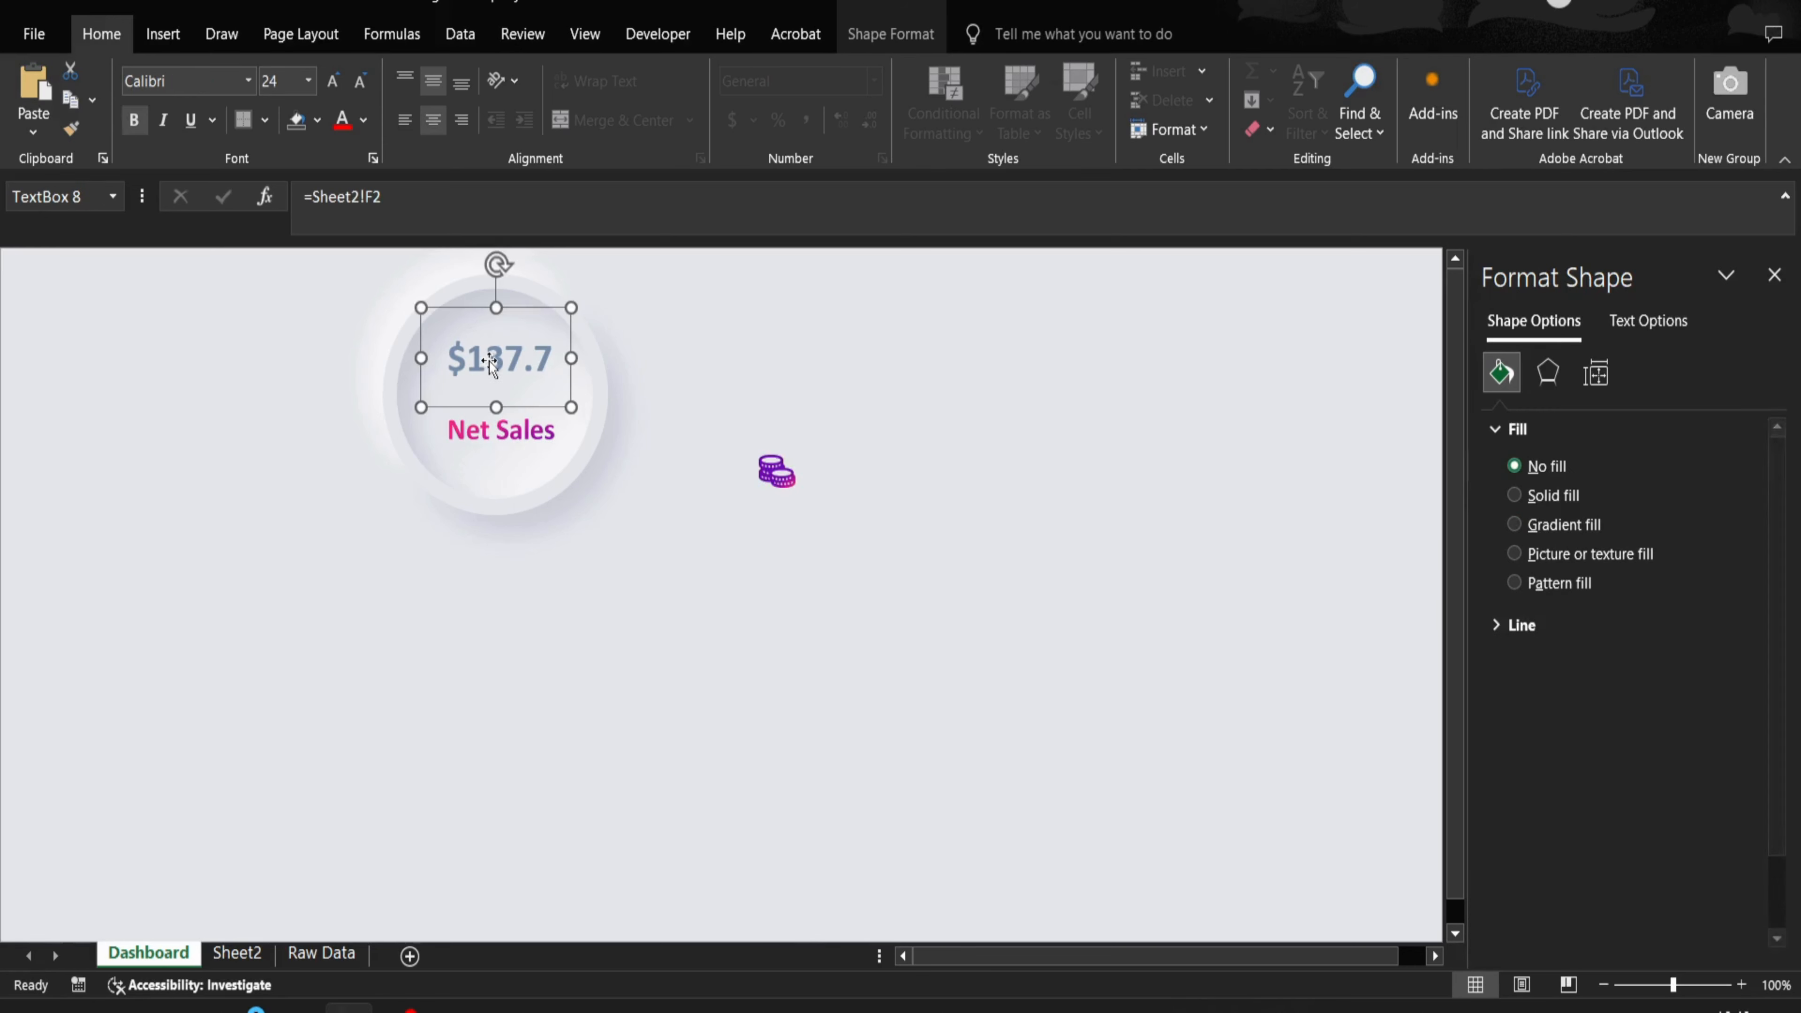
pyautogui.moveTo(523, 401); pyautogui.dragTo(525, 434)
pyautogui.moveTo(778, 483); pyautogui.dragTo(504, 342)
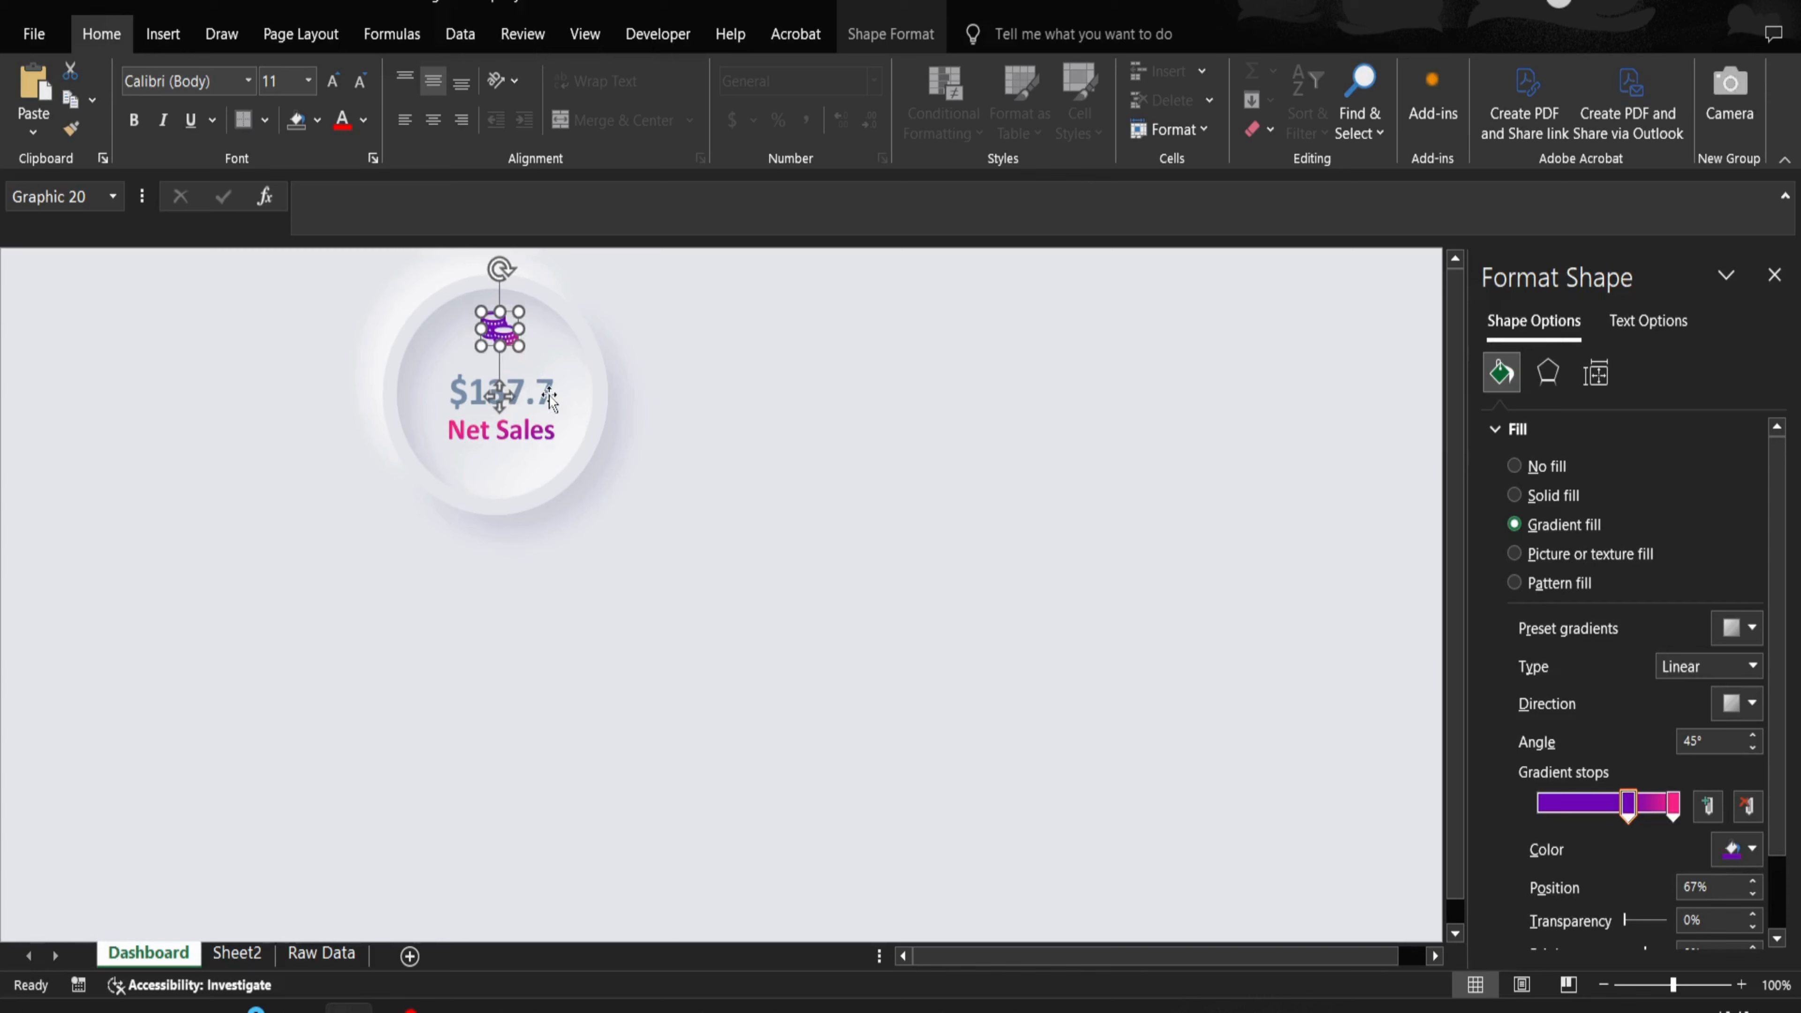
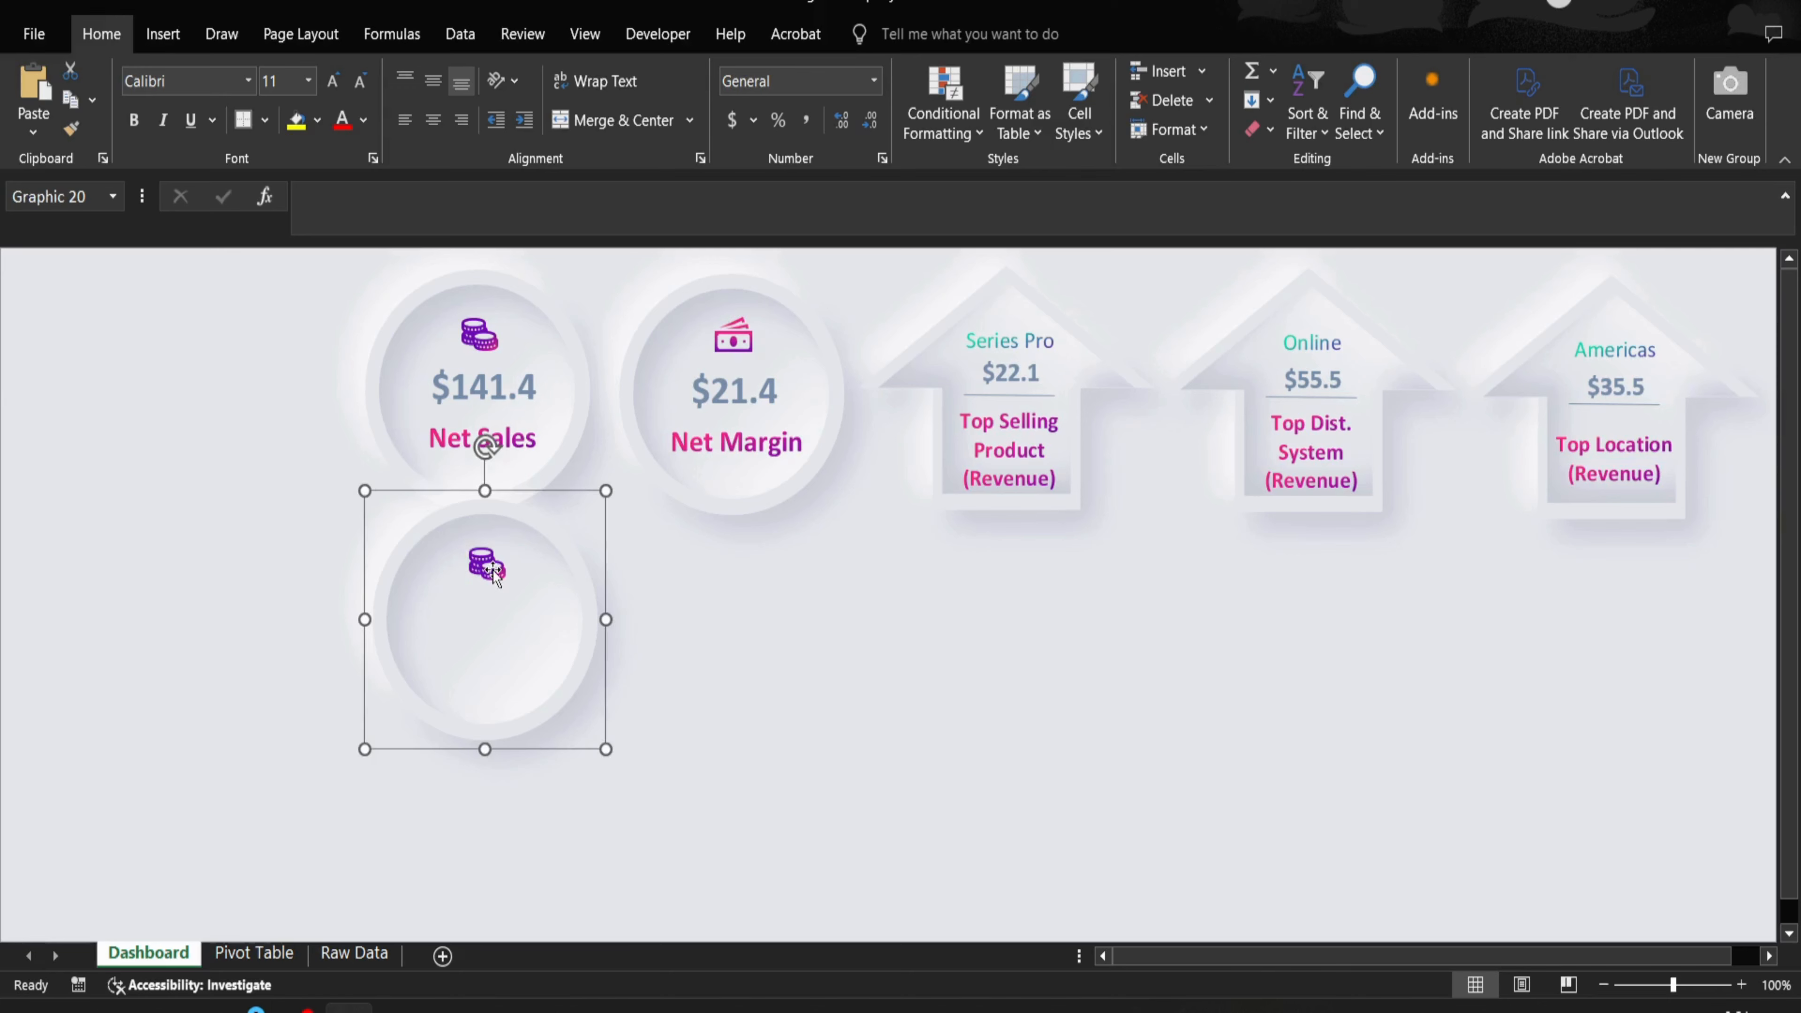
# - Delete the coins icon from the circle copied under the Net Sales card and move the empty circle slightly down and right
pyautogui.press('Delete')
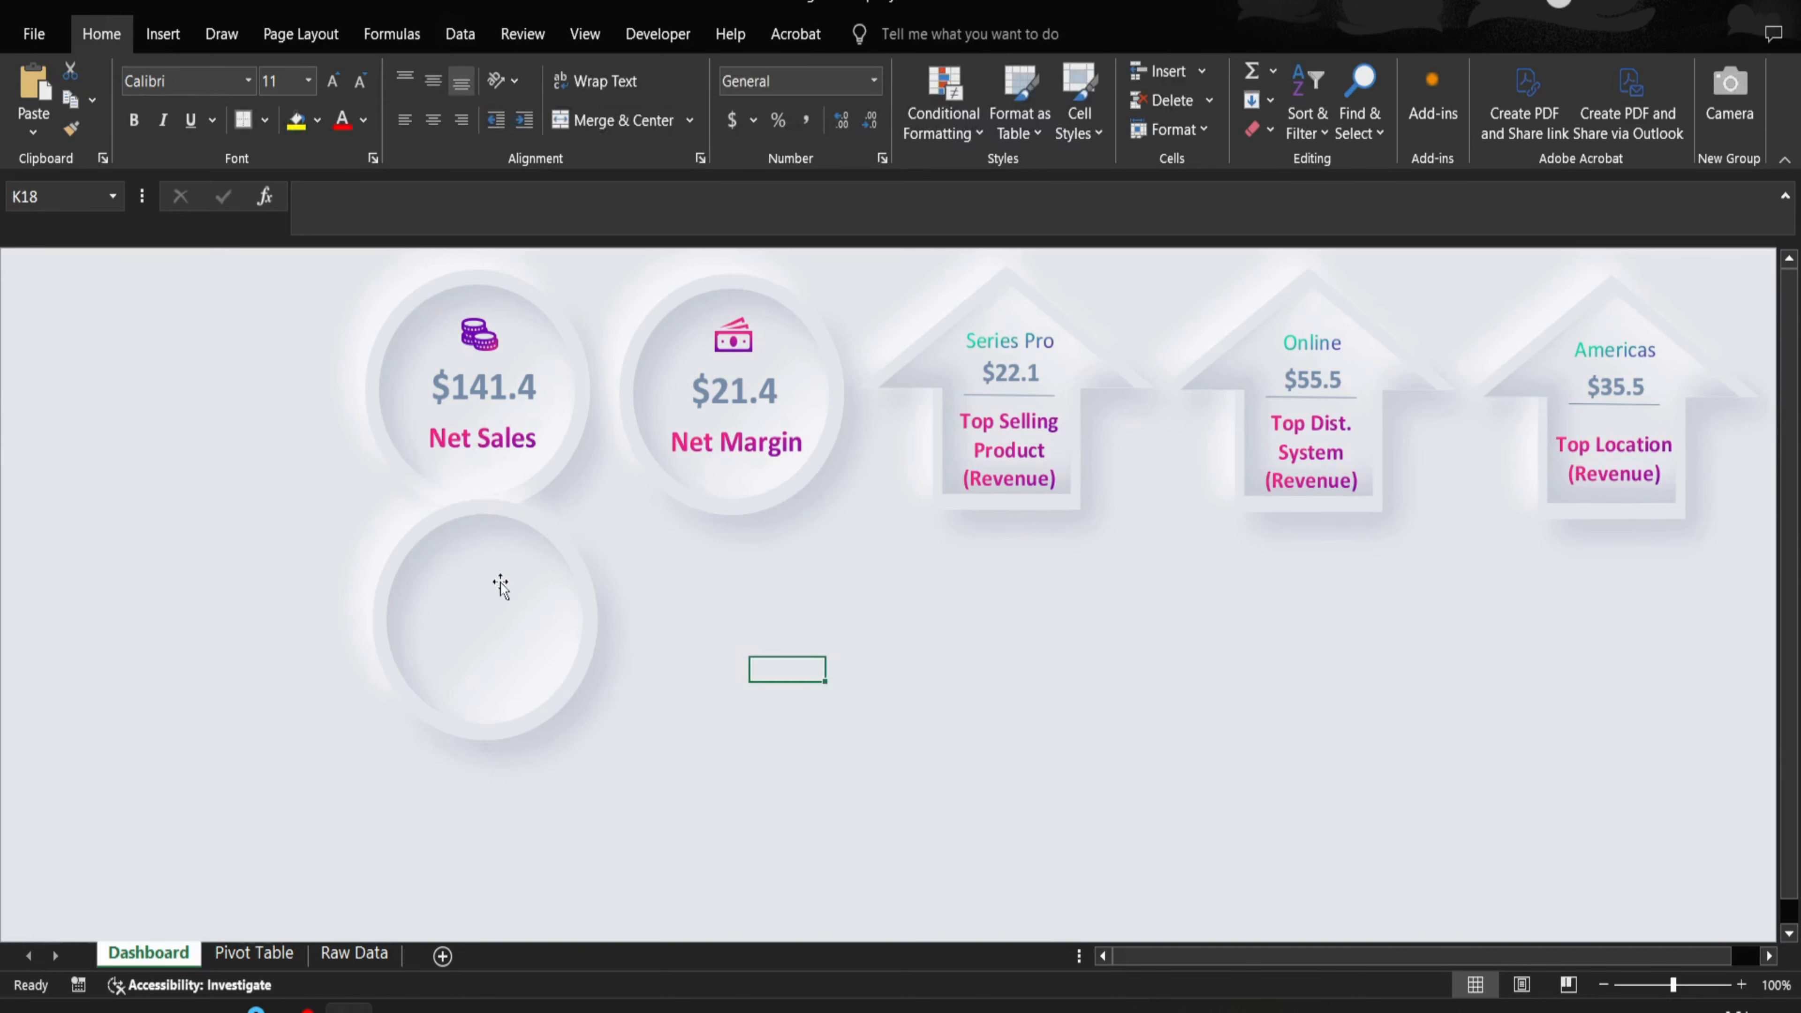
pyautogui.click(570, 685)
pyautogui.moveTo(574, 744); pyautogui.dragTo(583, 809)
# - Change the shape of the empty circle group to a rounded rectangle
pyautogui.click(888, 37)
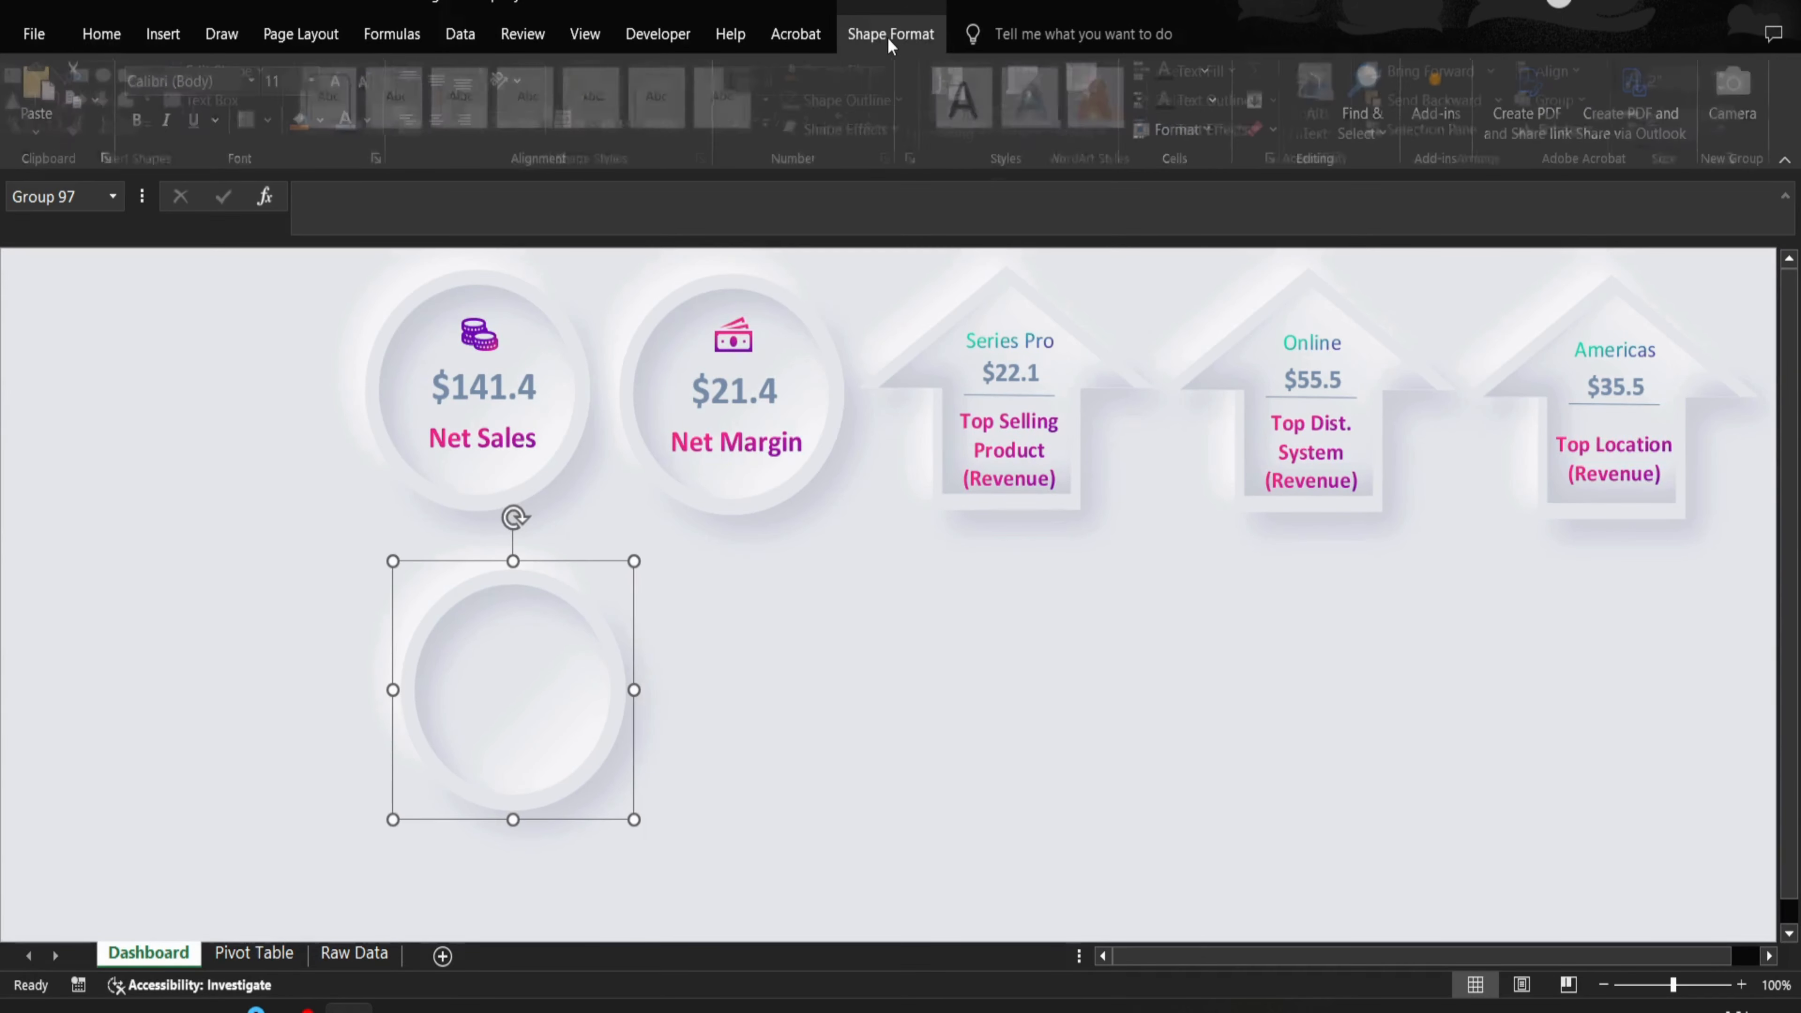
pyautogui.click(259, 70)
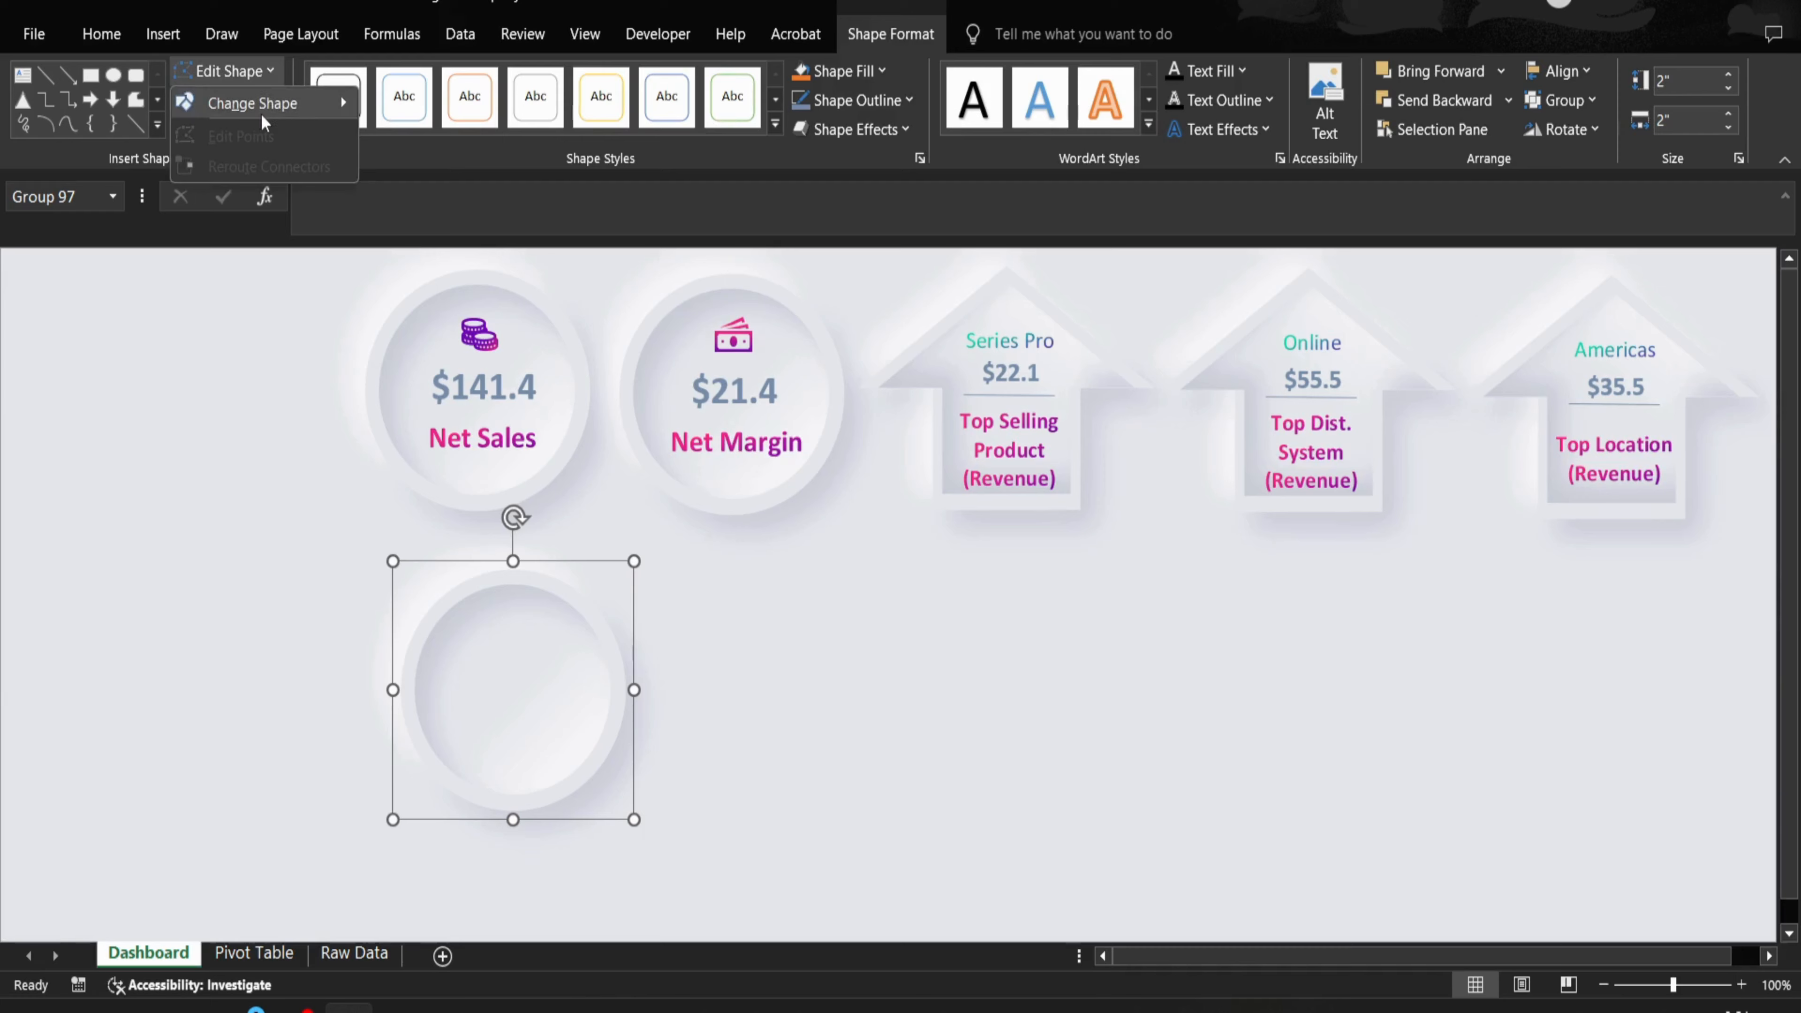
pyautogui.moveTo(261, 114)
pyautogui.click(401, 125)
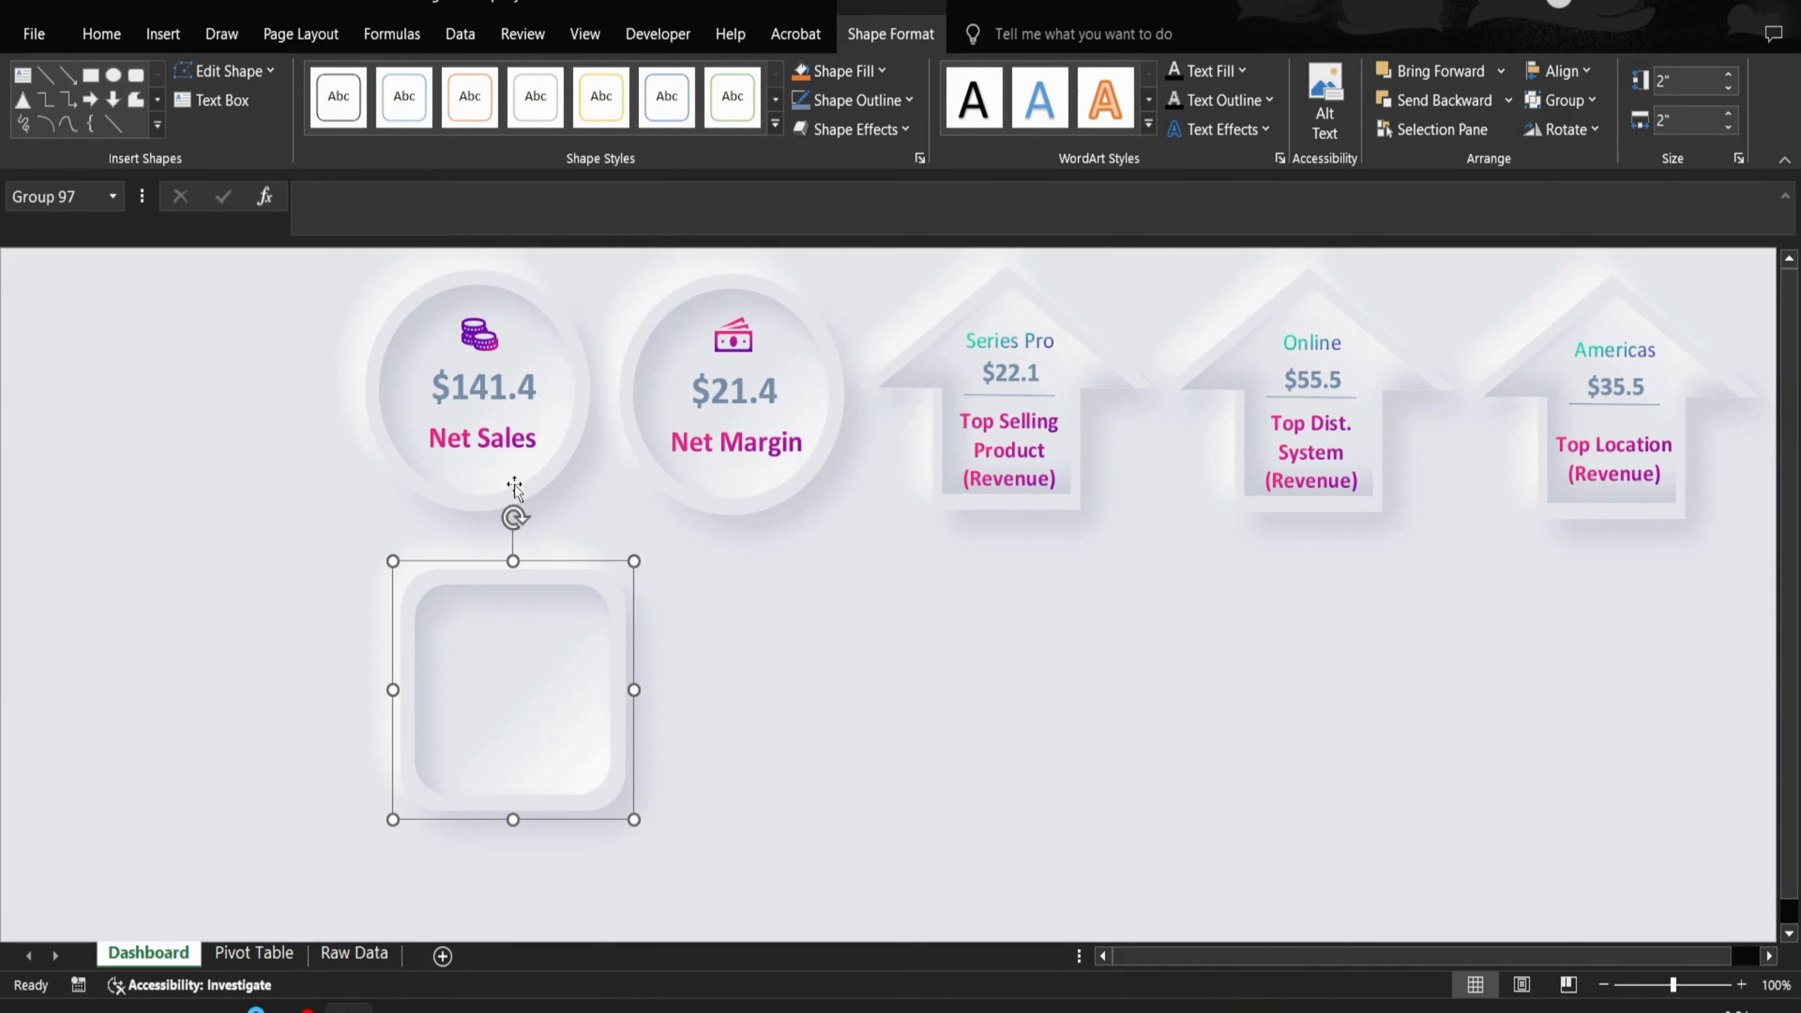
# - Enlarge the inner rounded square on all four sides to about 1.9" high and 1.87" wide, leaving a thinner frame around it
pyautogui.scroll(-1, 1785, 397)
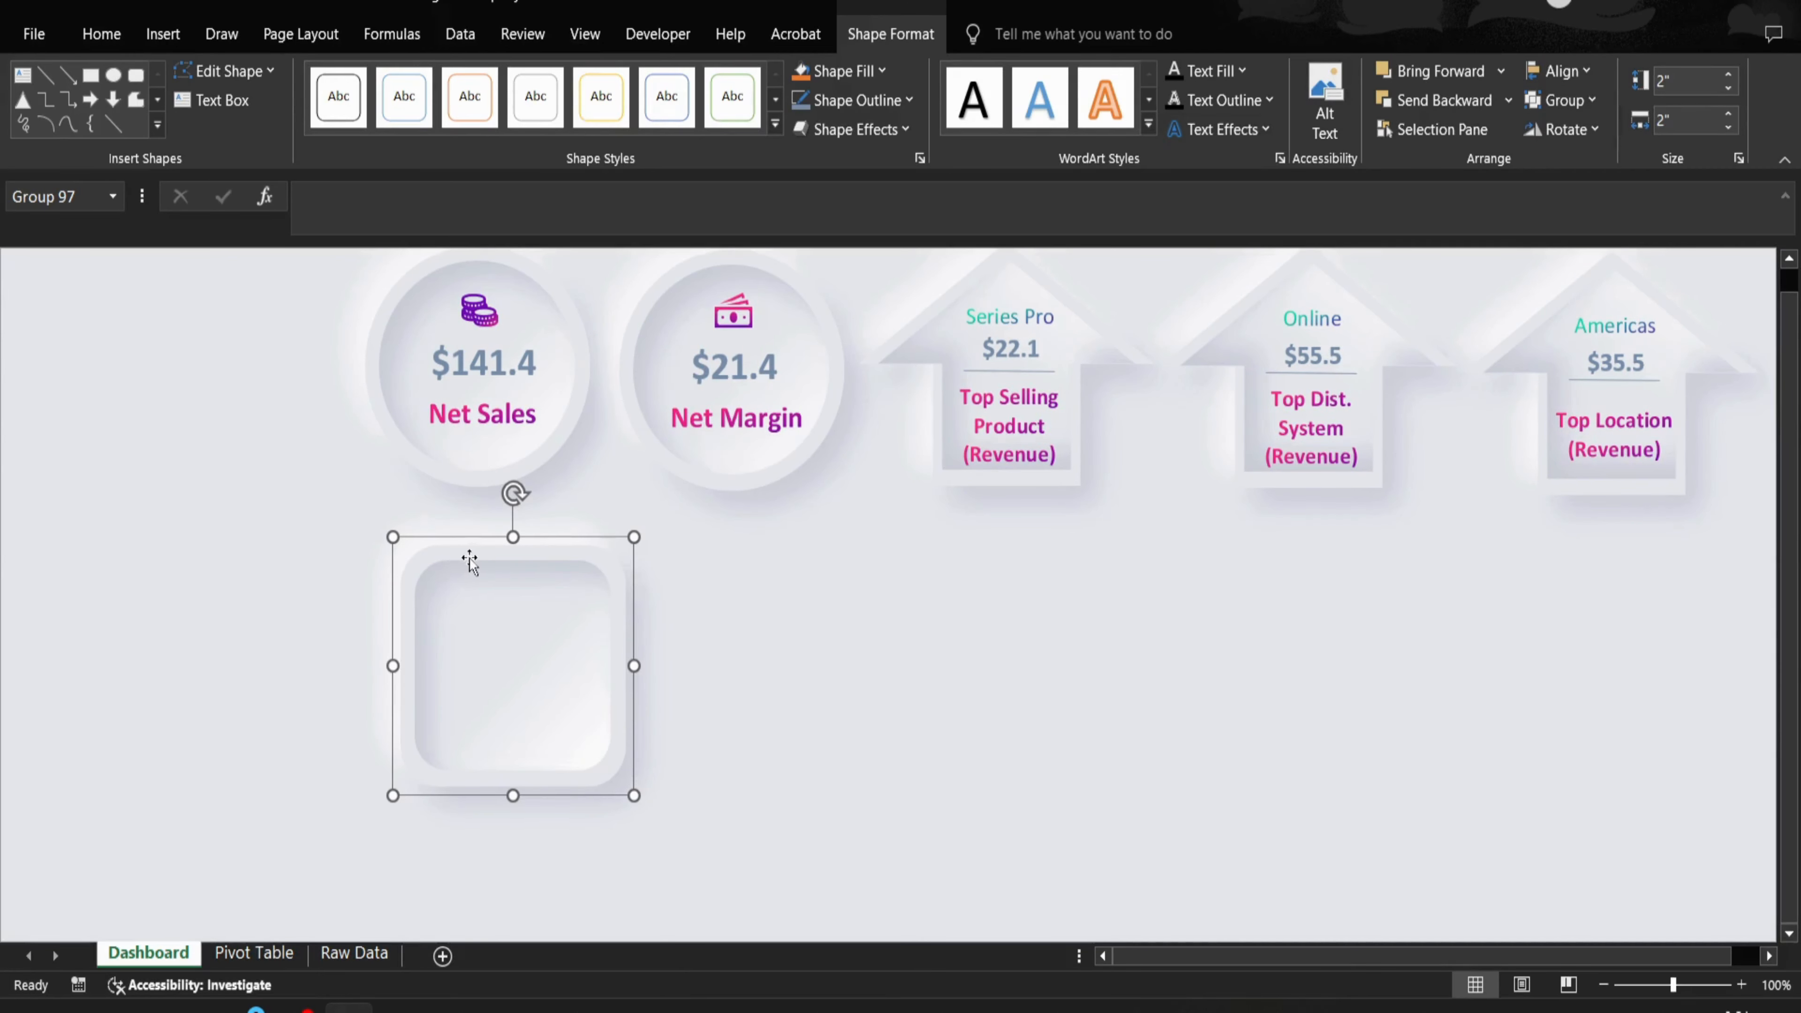
pyautogui.click(770, 693)
pyautogui.click(563, 672)
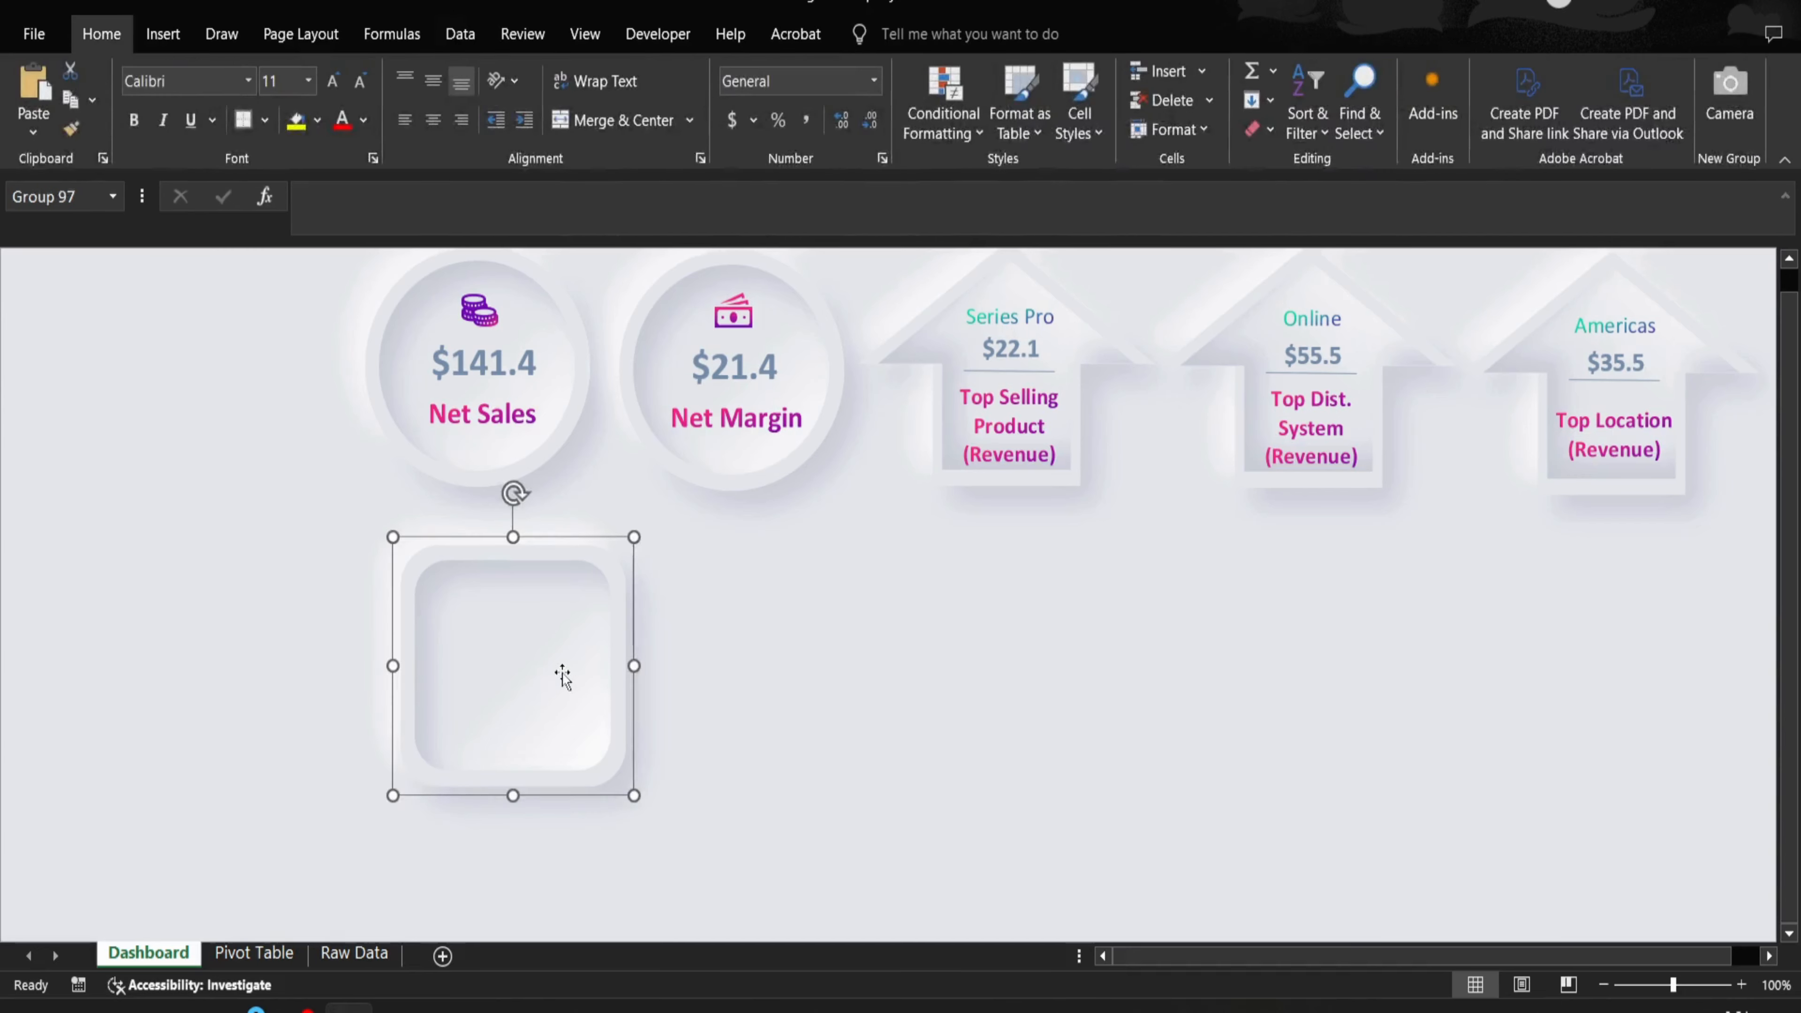
pyautogui.click(523, 634)
pyautogui.moveTo(512, 559); pyautogui.dragTo(513, 548)
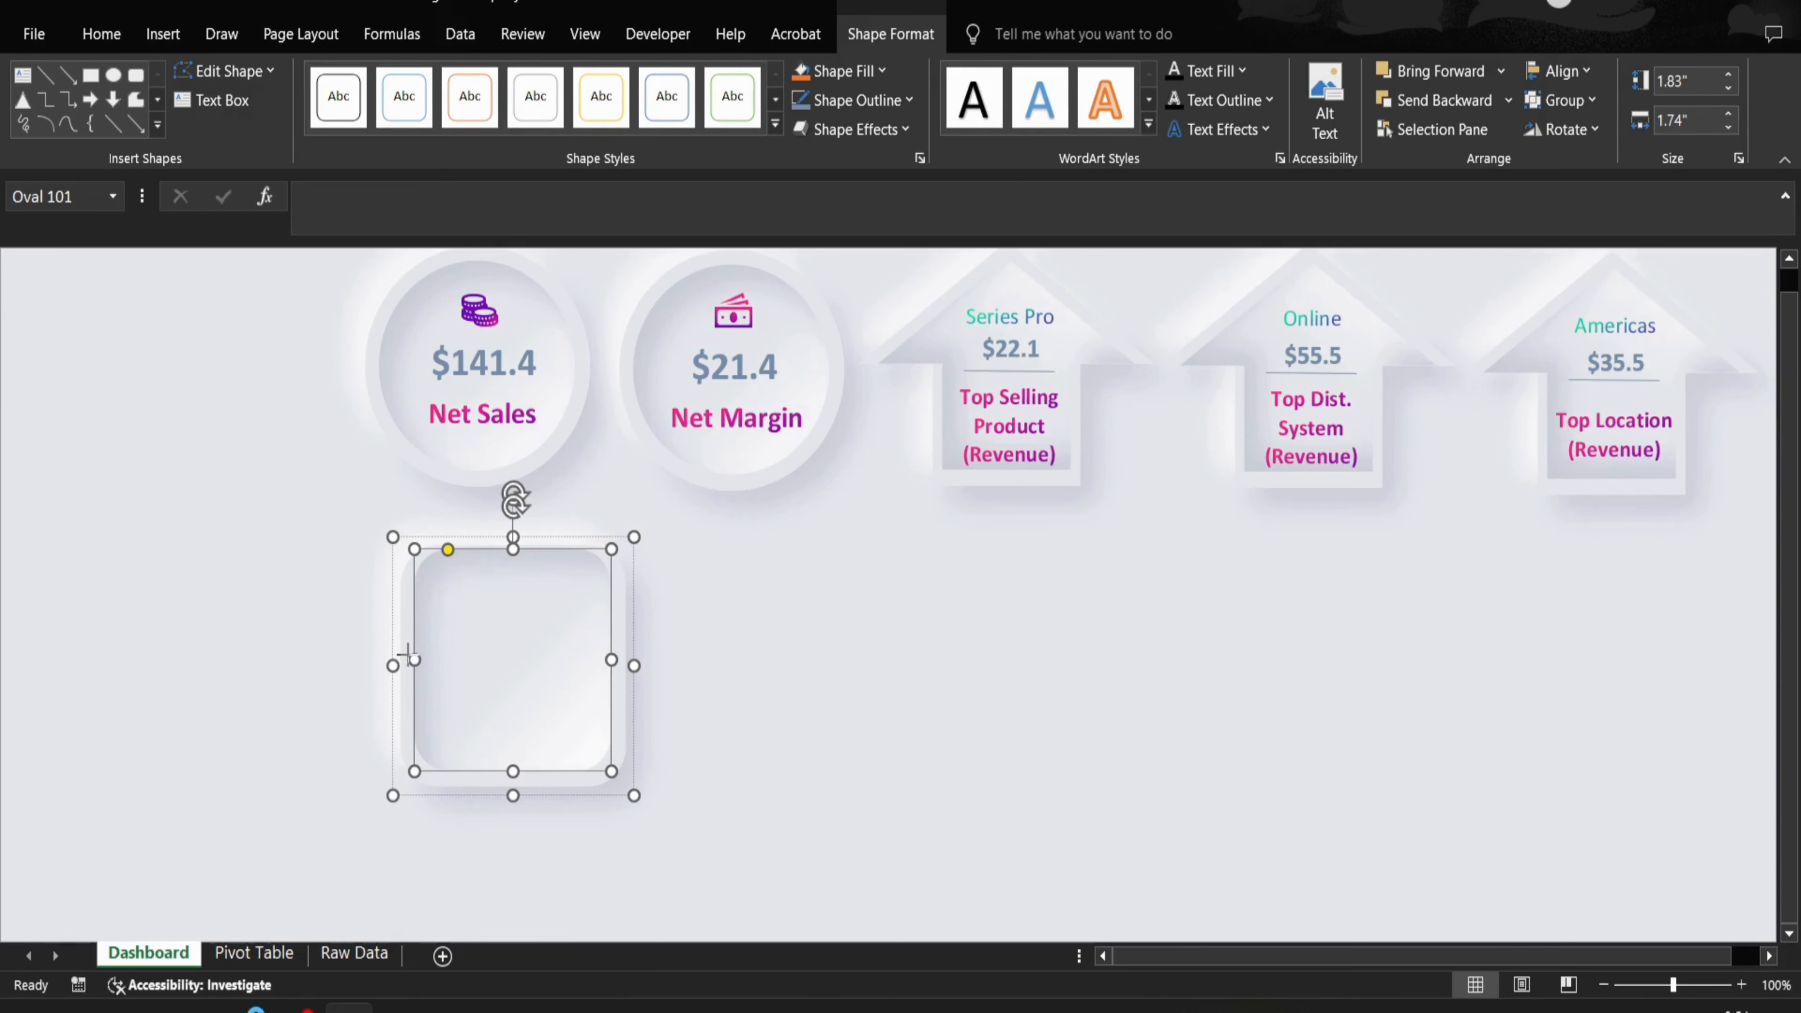
pyautogui.moveTo(408, 657); pyautogui.dragTo(399, 656)
pyautogui.moveTo(507, 769); pyautogui.dragTo(508, 779)
pyautogui.moveTo(610, 667); pyautogui.dragTo(615, 667)
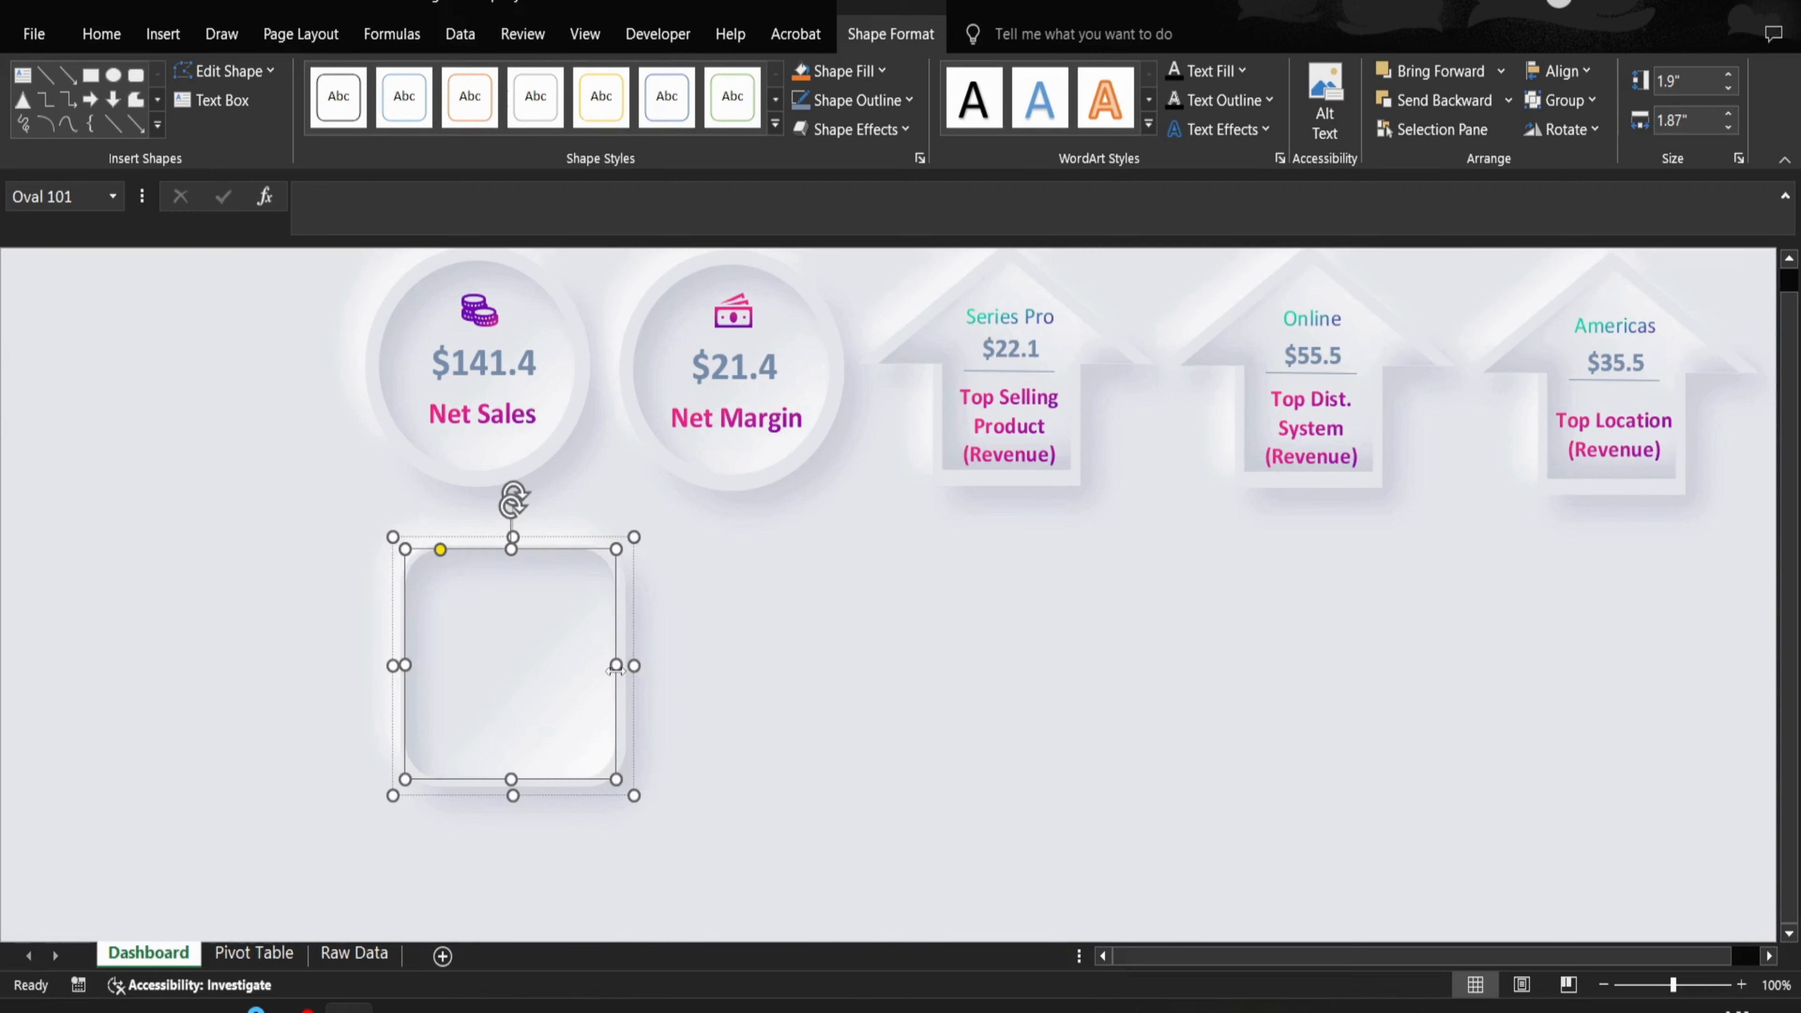
pyautogui.click(706, 693)
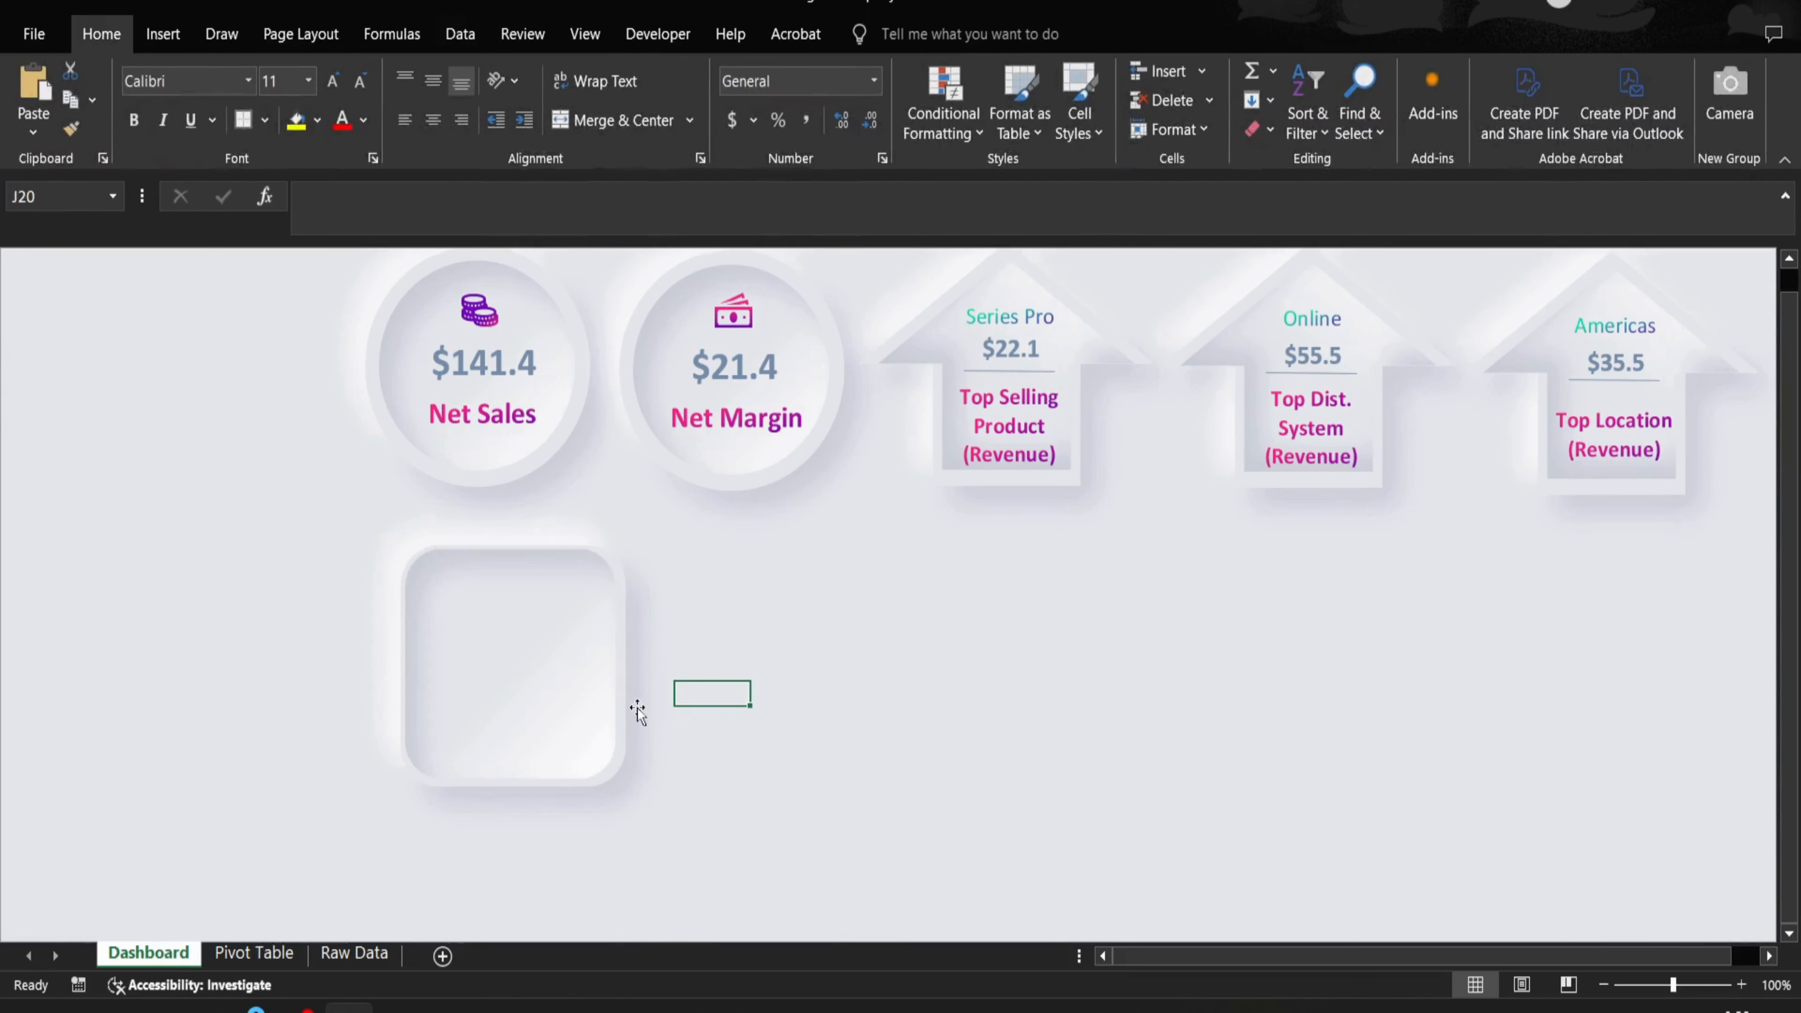
pyautogui.click(621, 710)
pyautogui.click(575, 696)
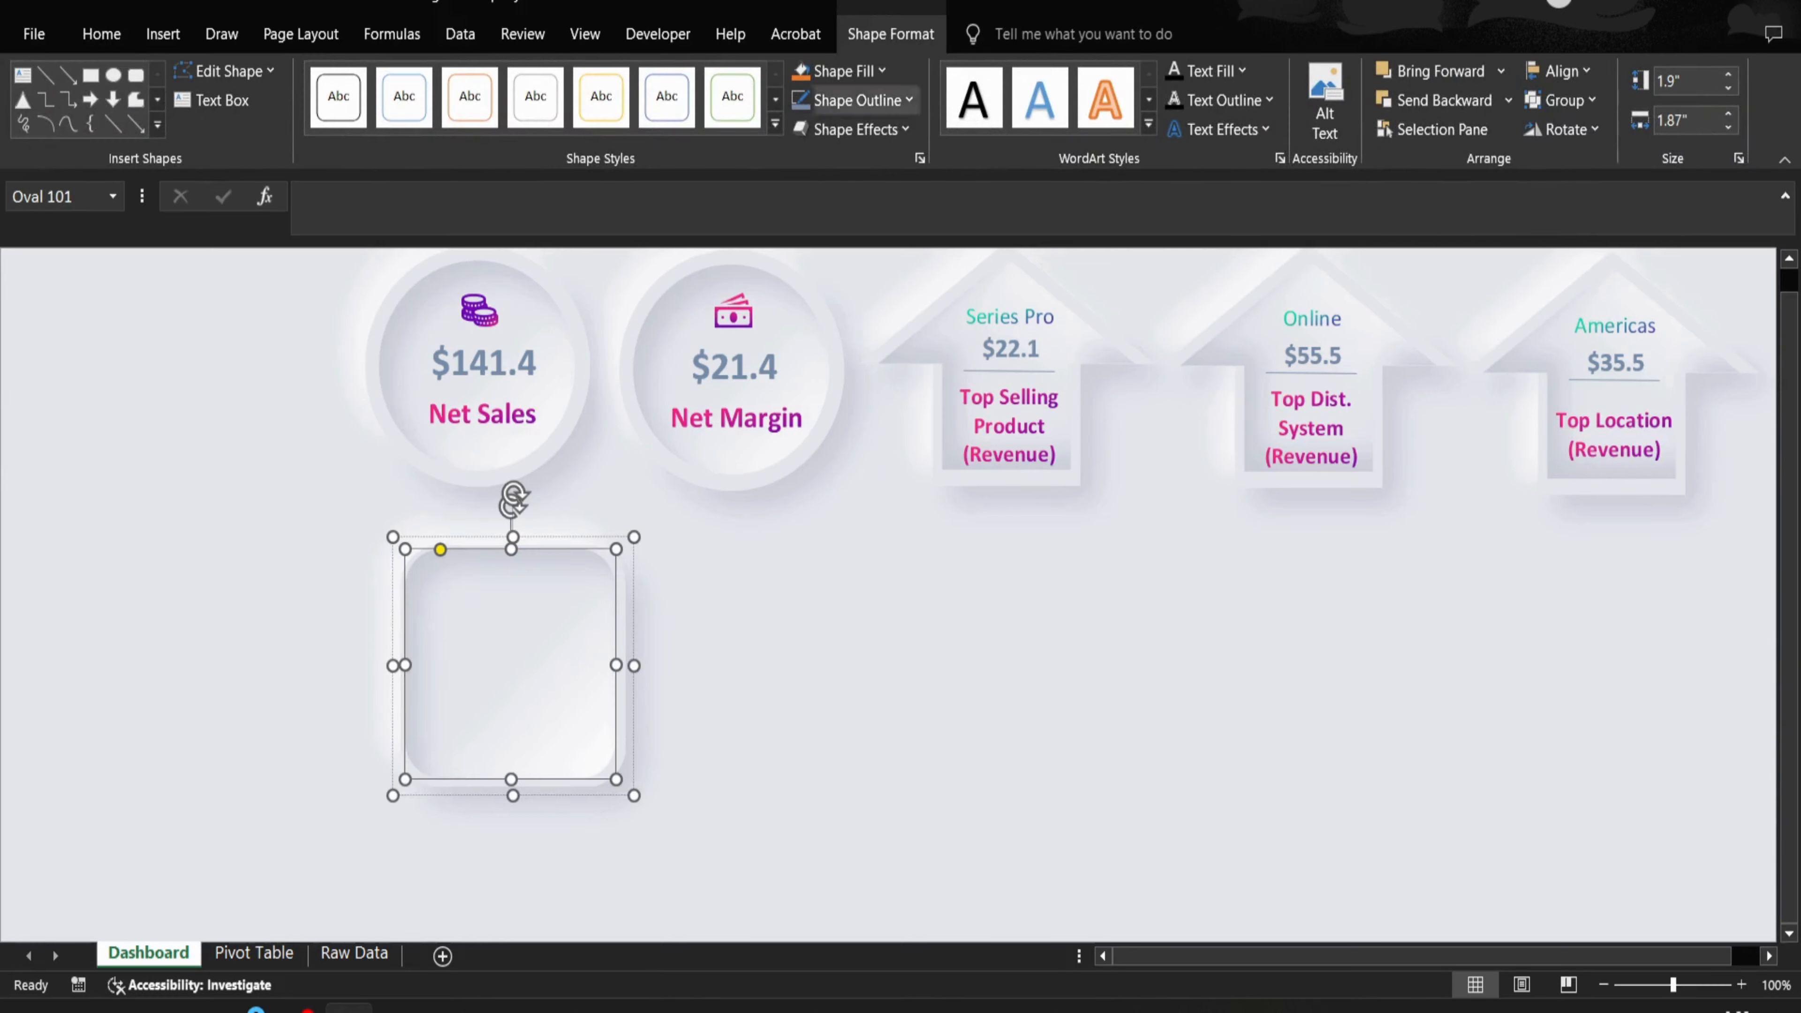
pyautogui.click(1574, 71)
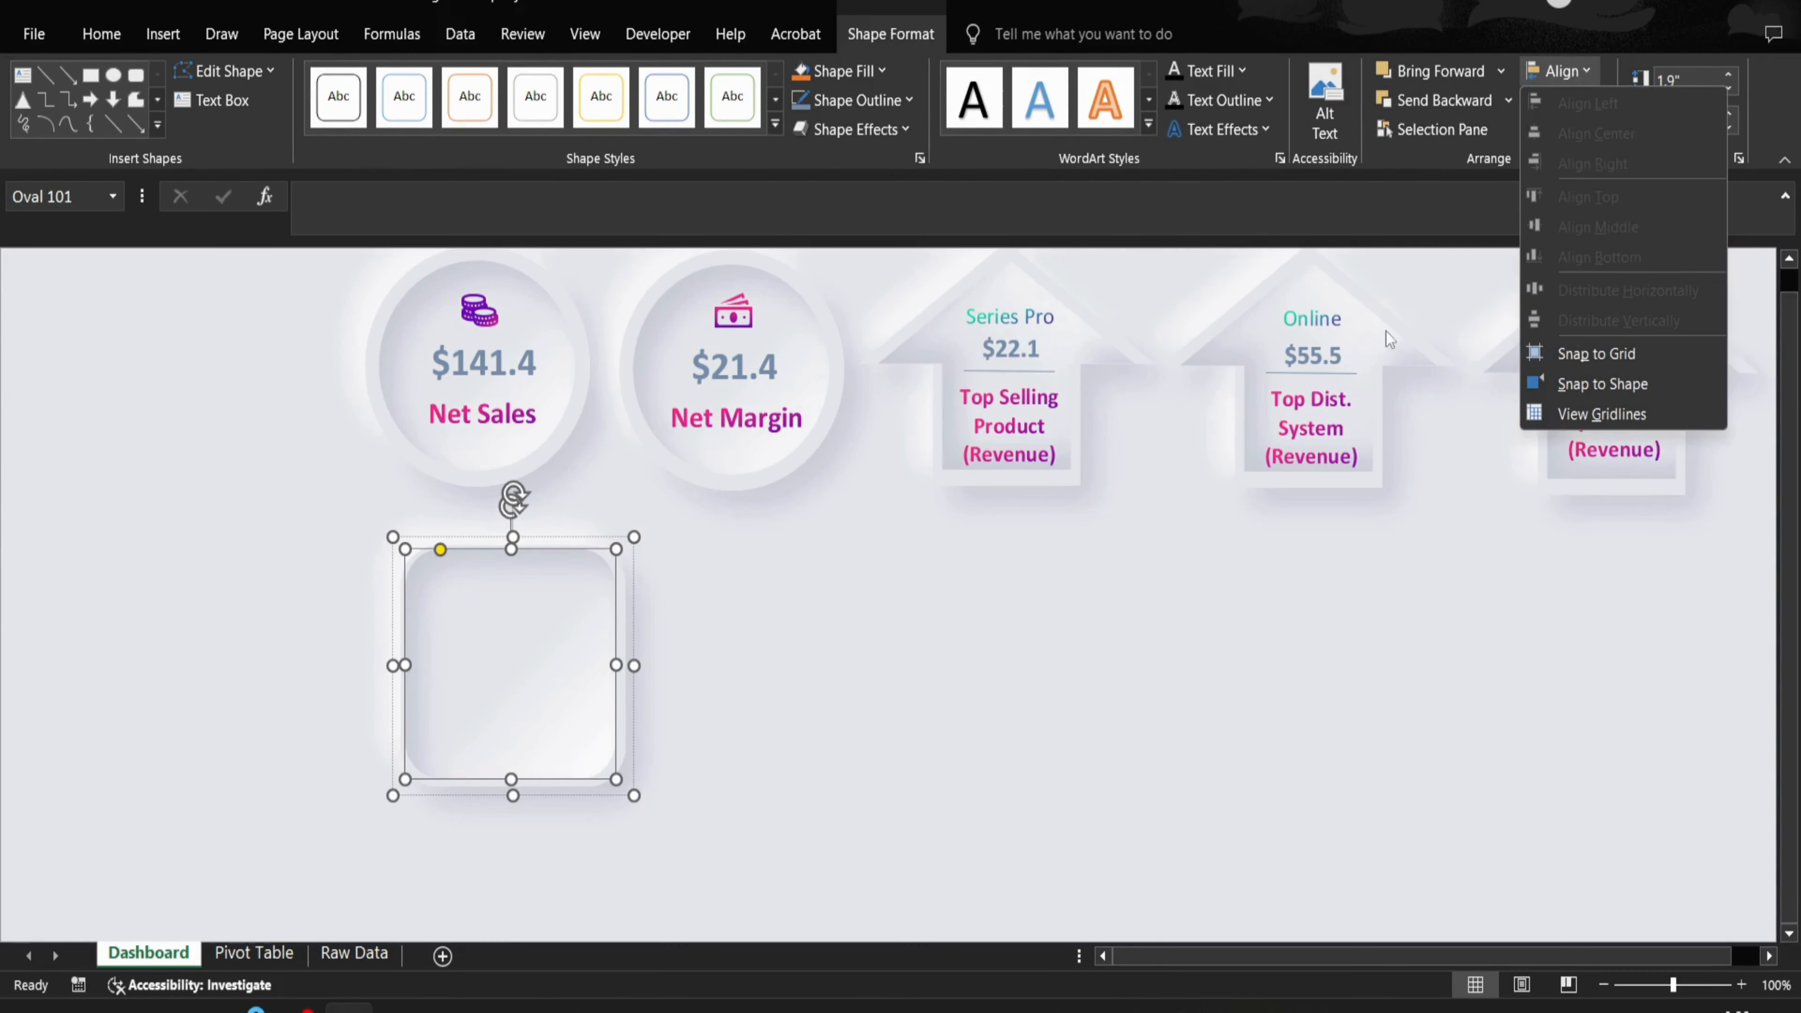
pyautogui.click(489, 648)
pyautogui.rightClick(491, 644)
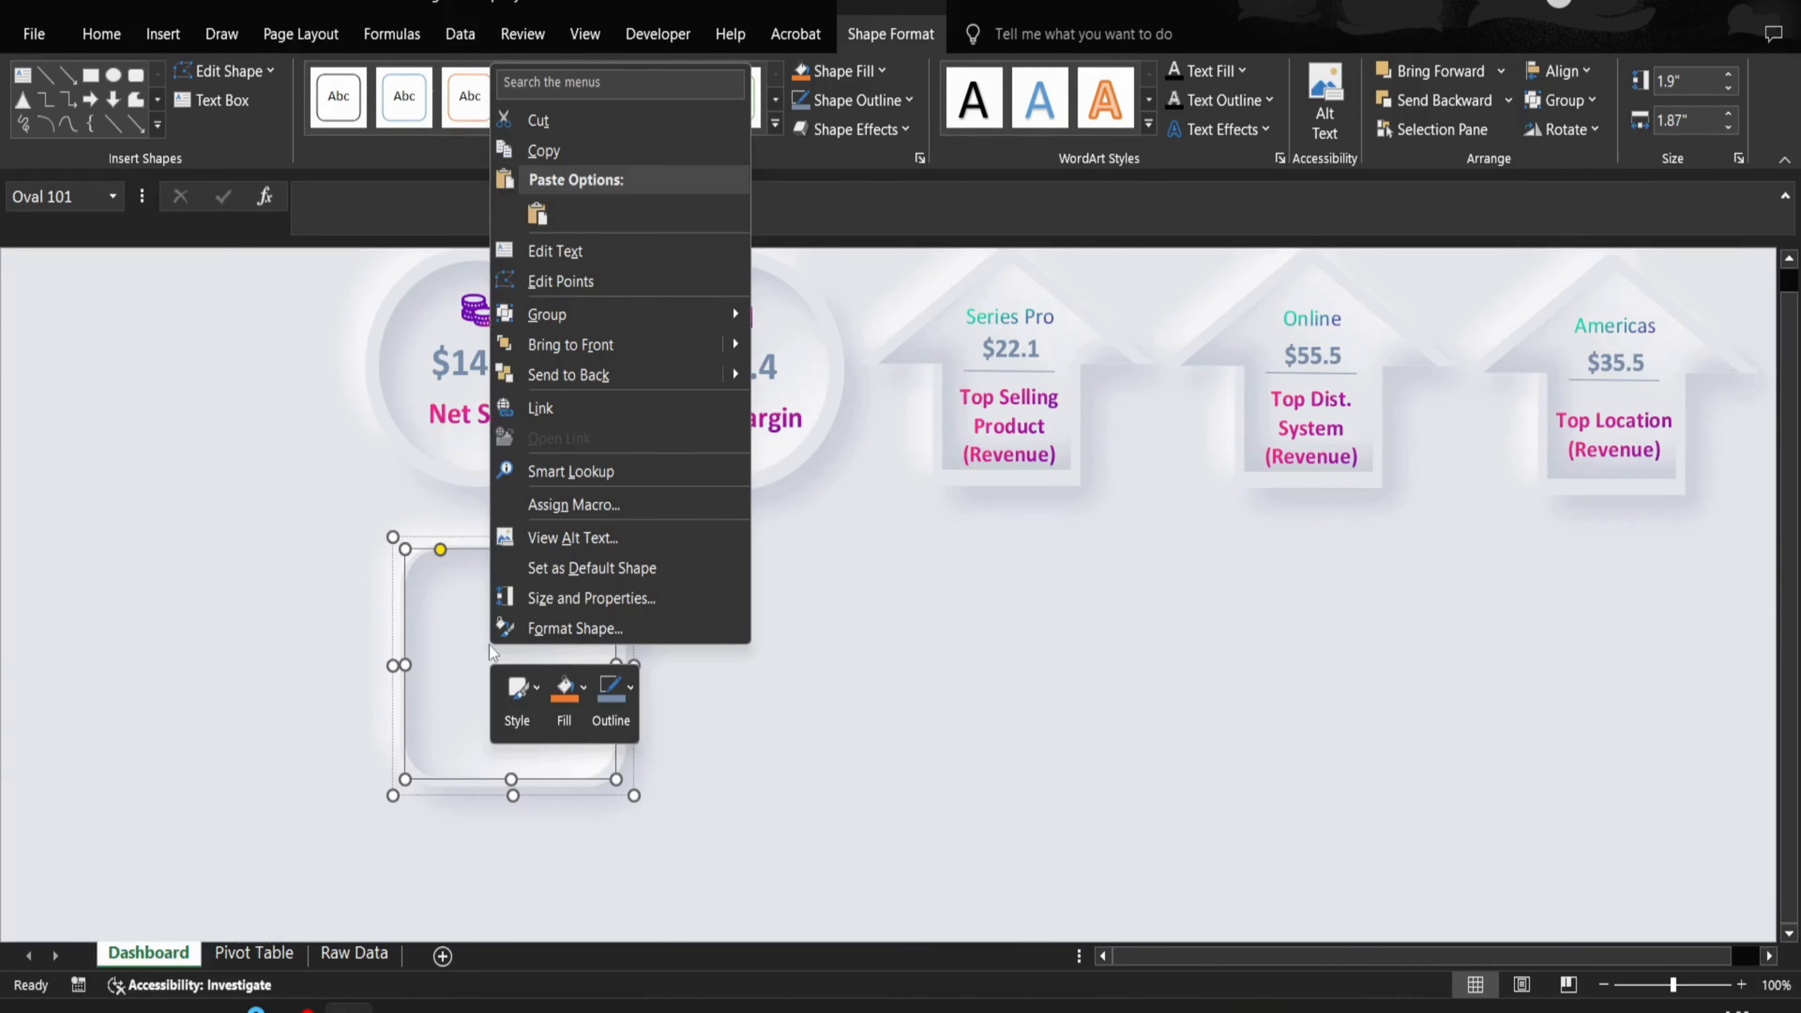
pyautogui.moveTo(676, 325)
pyautogui.click(772, 733)
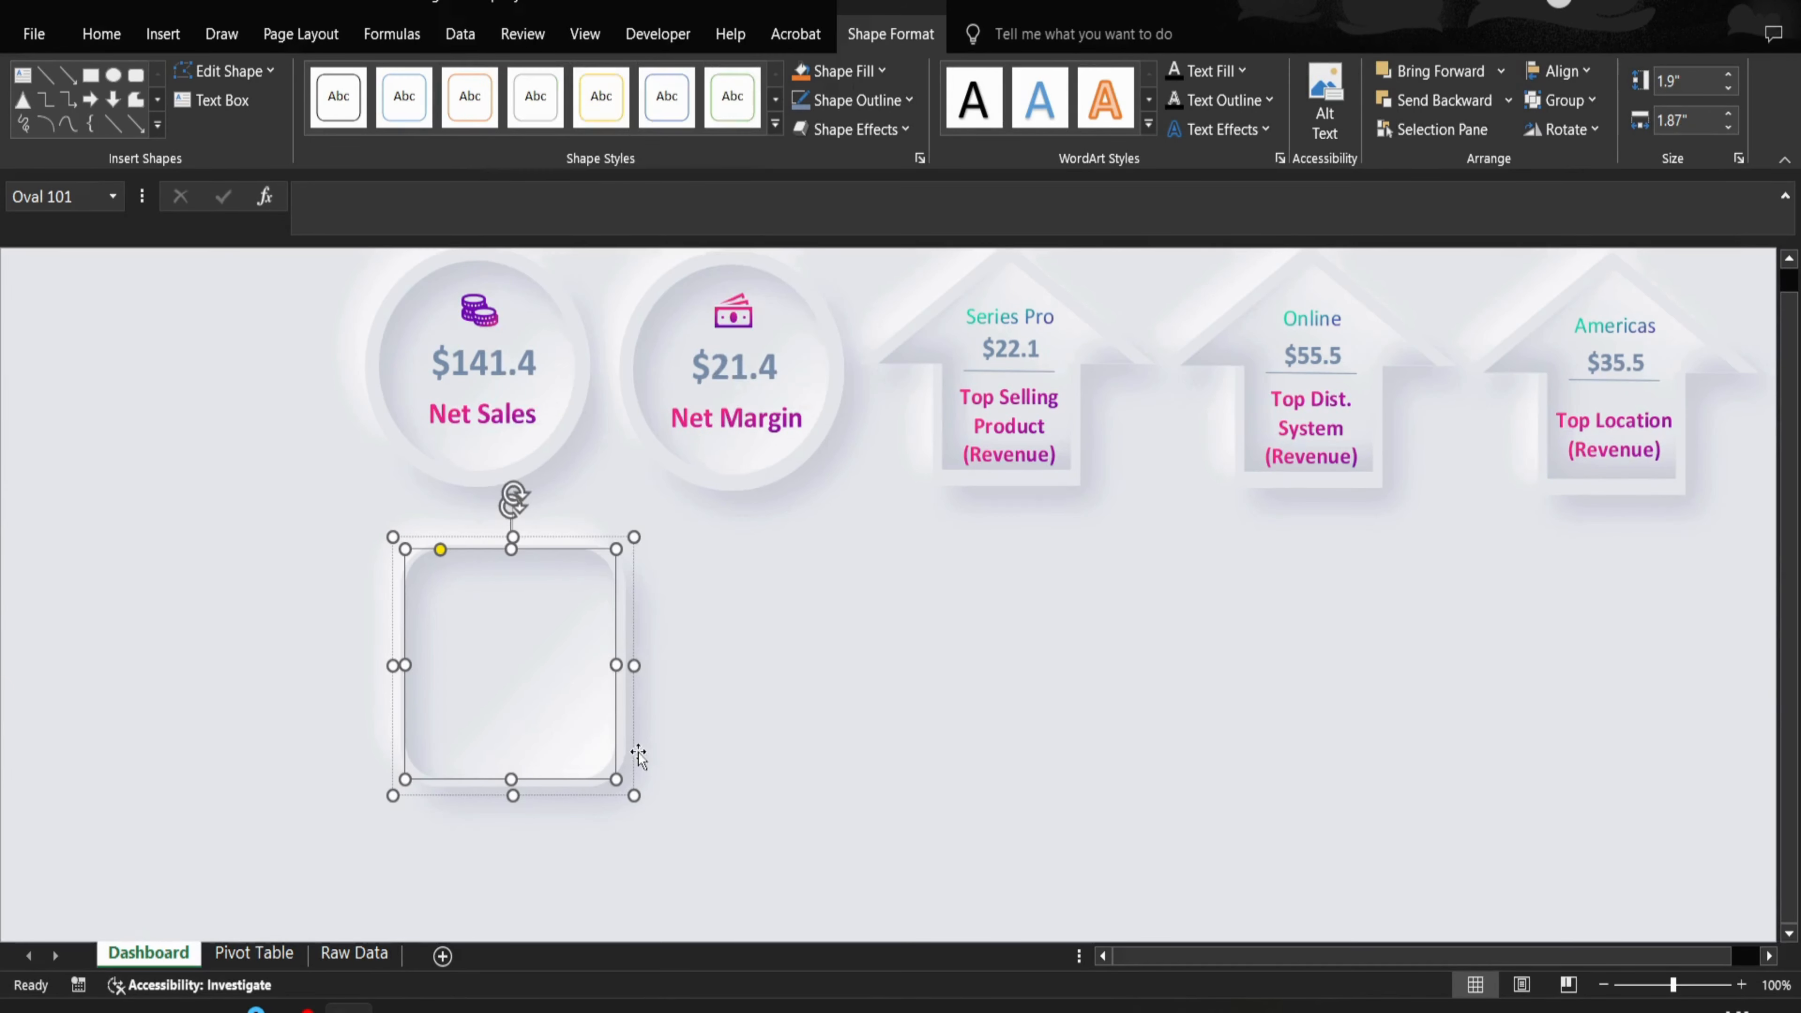
# - Nudge the inner rounded square slightly right and down to centre it within the outer frame
pyautogui.click(626, 750)
pyautogui.click(679, 764)
pyautogui.click(555, 707)
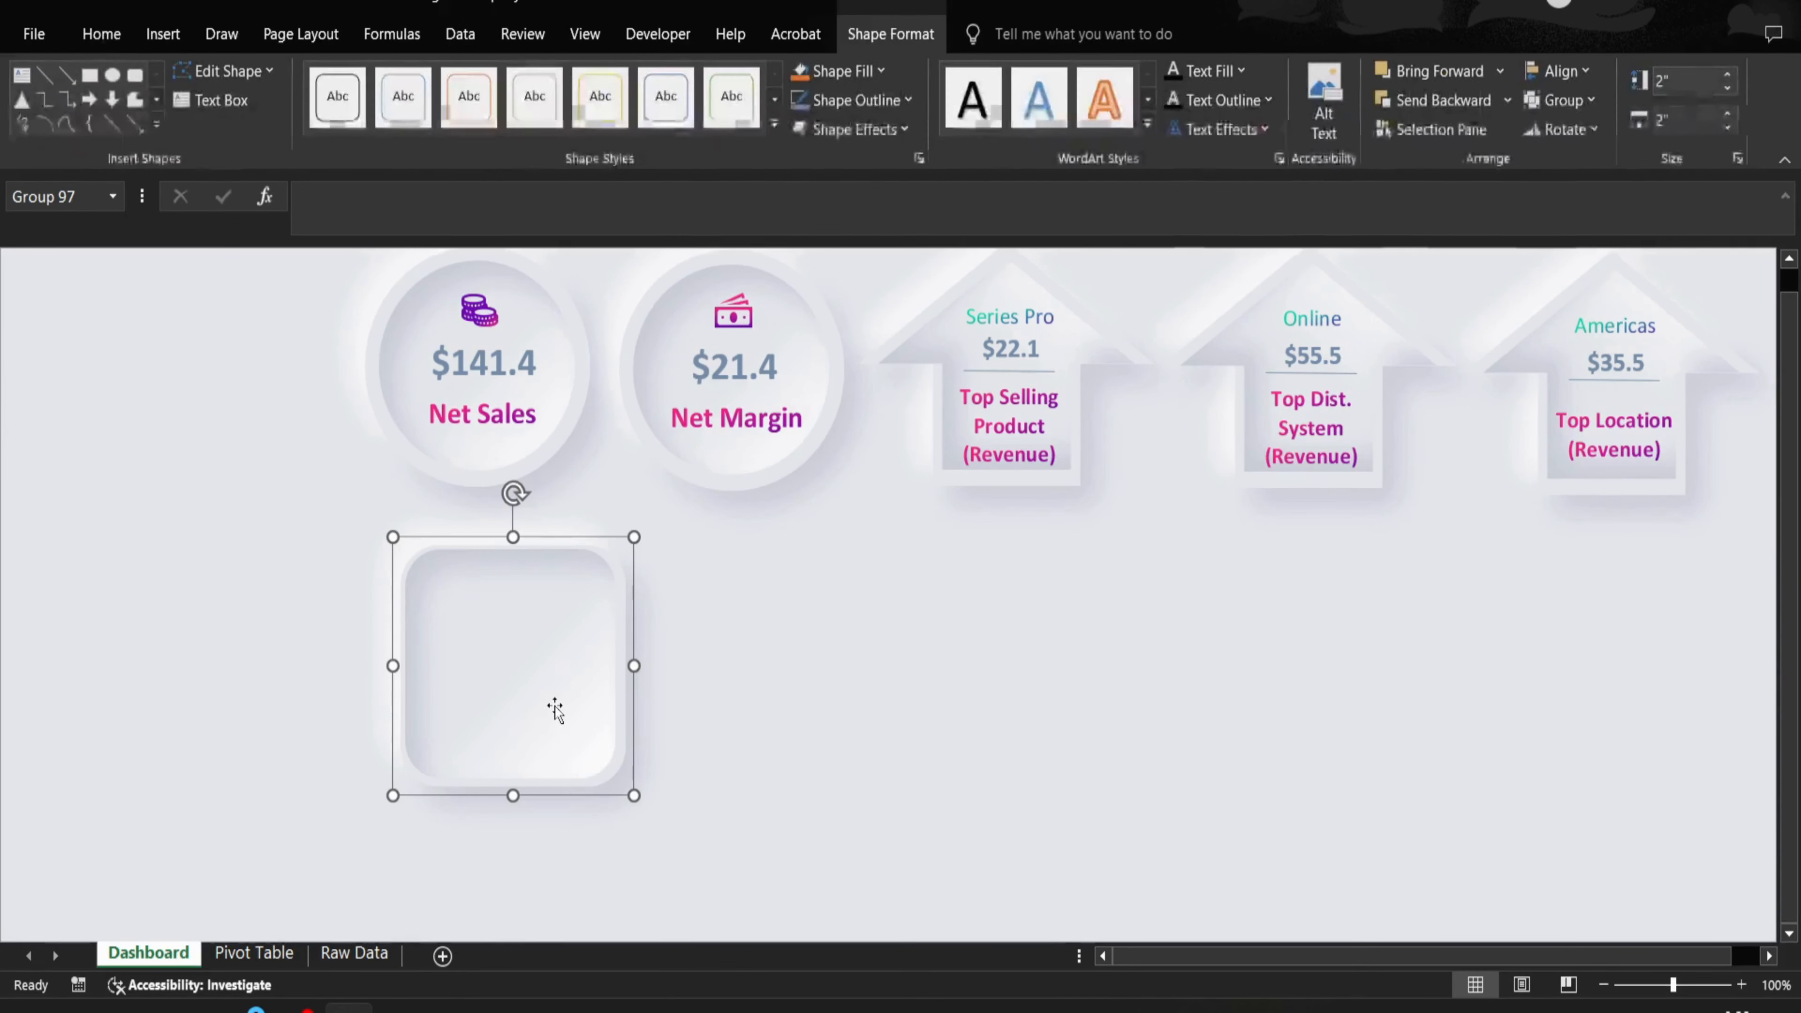
pyautogui.click(555, 707)
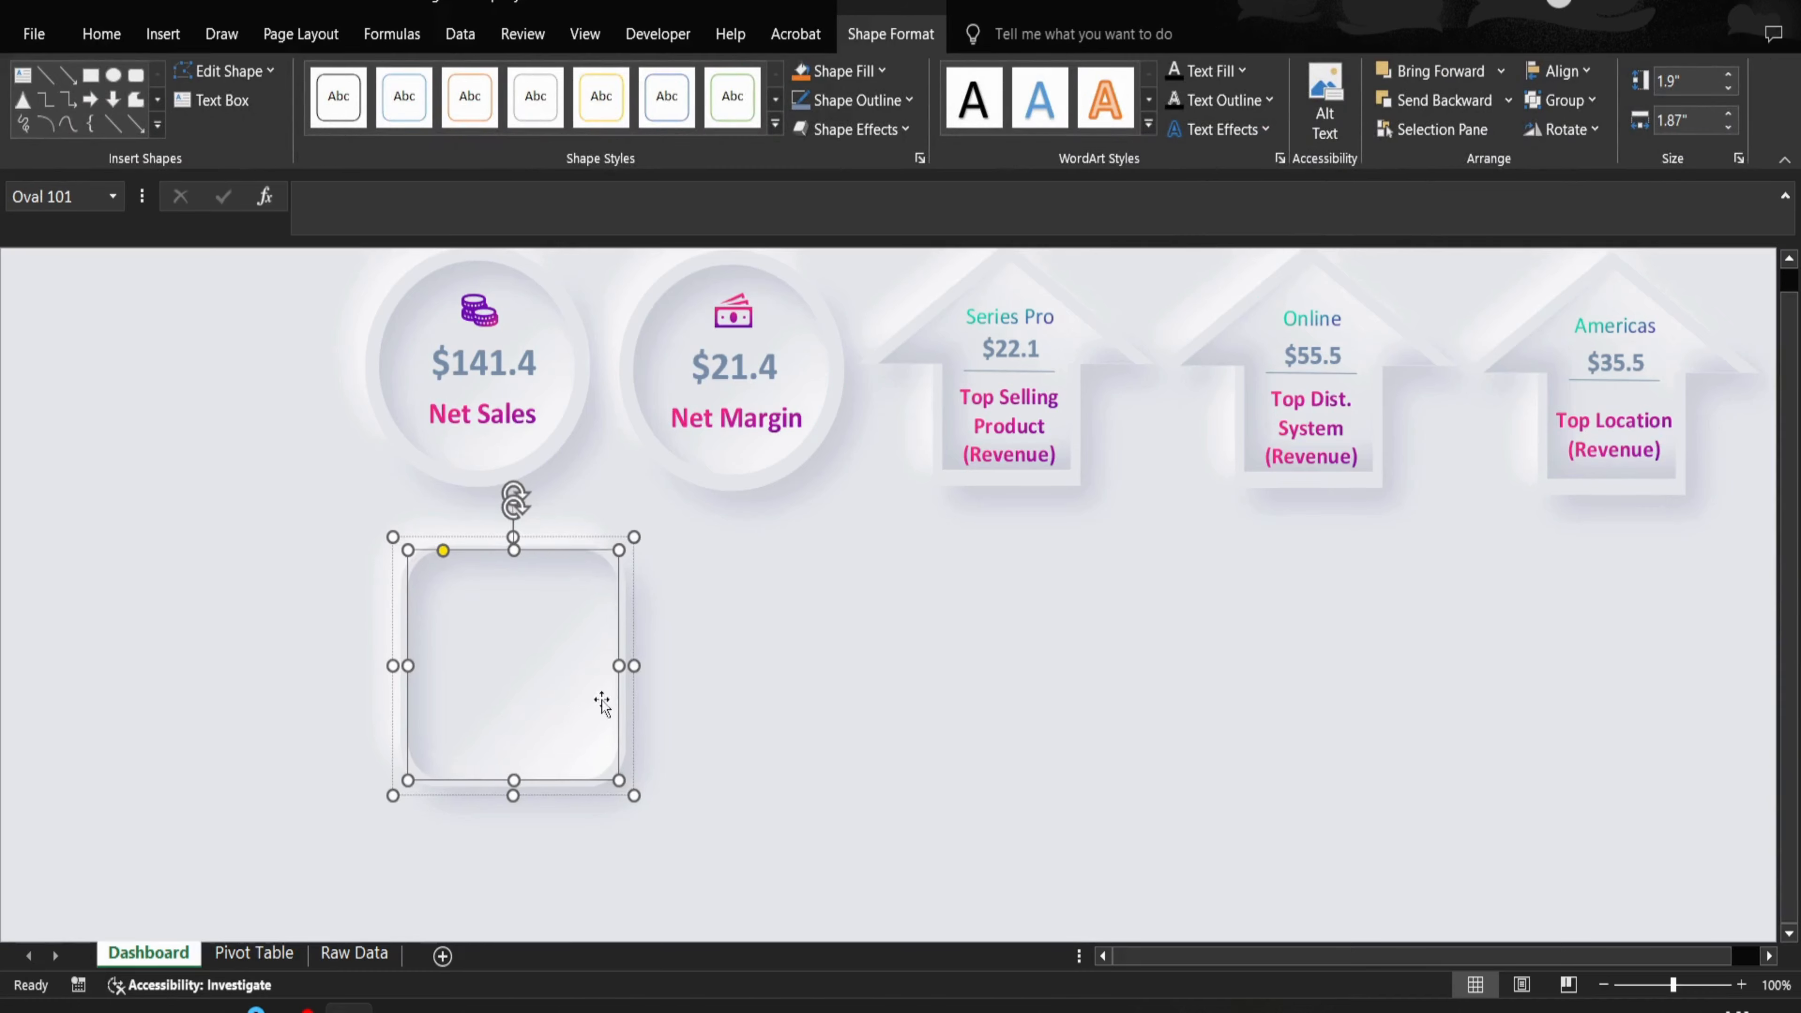
pyautogui.click(730, 713)
pyautogui.click(610, 686)
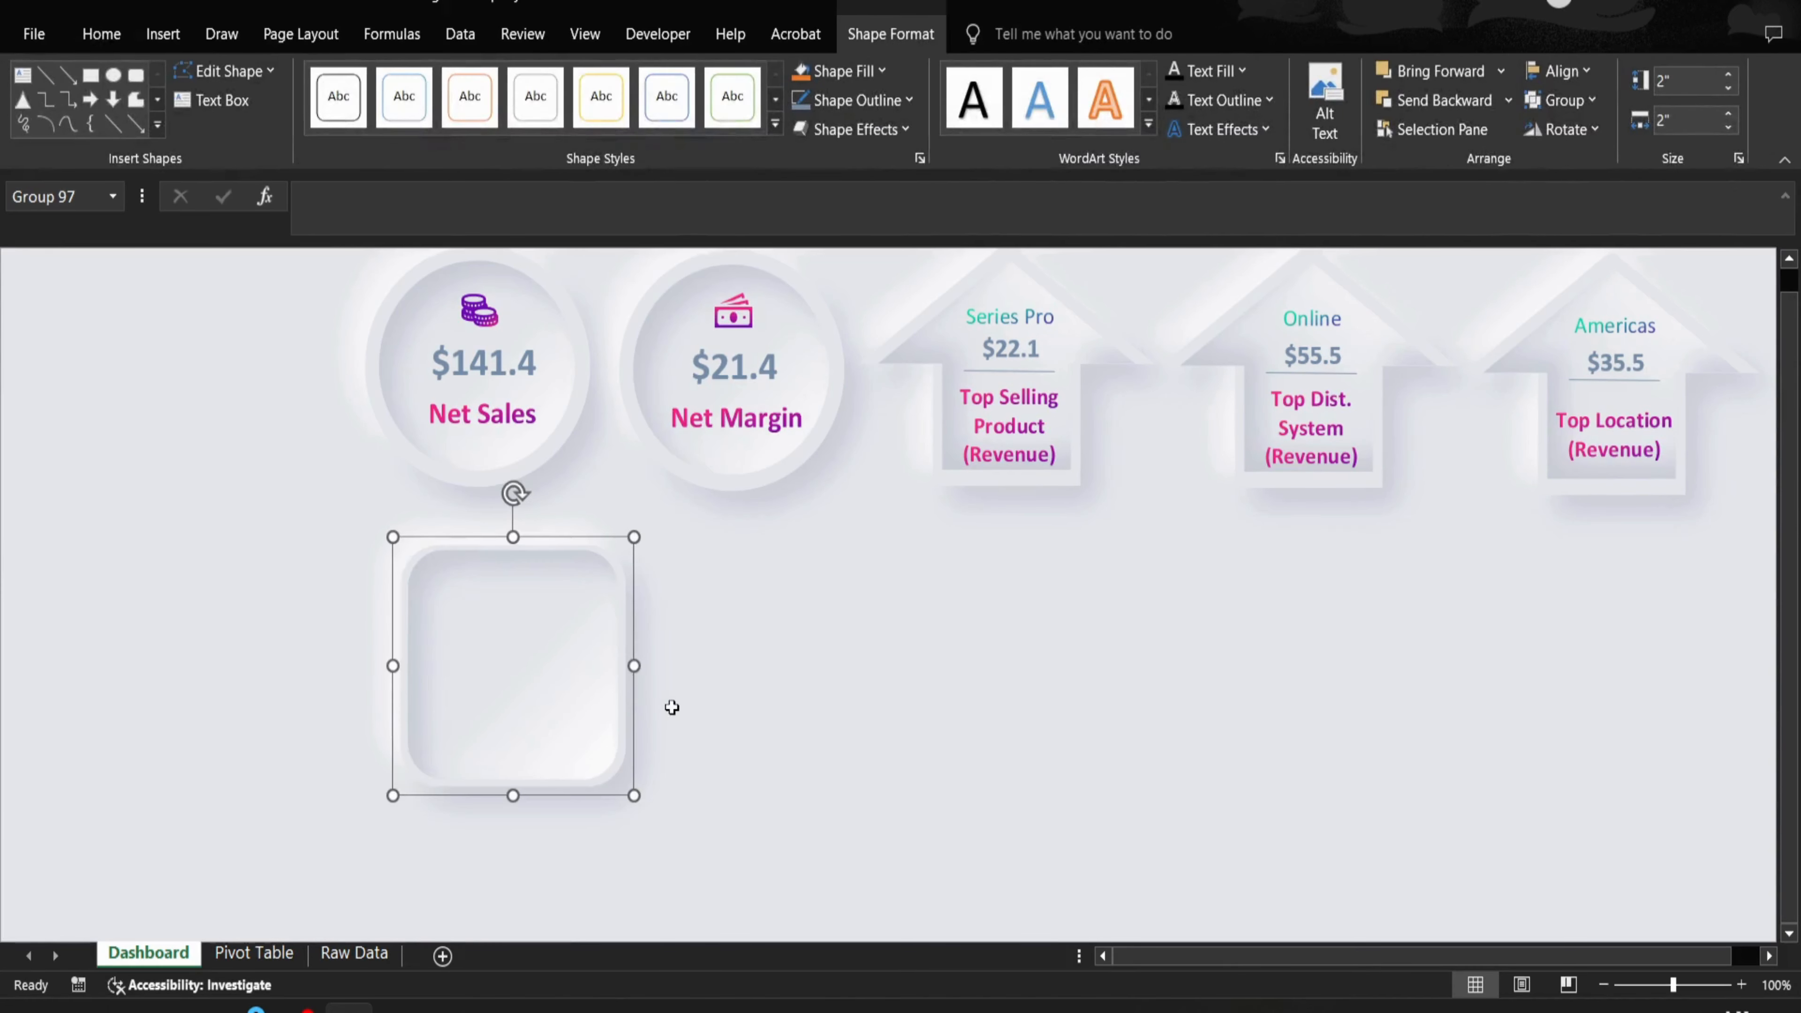
# - Enlarge the empty rounded square panel under the Net Sales card to about 4.31" wide and 3.7" high
pyautogui.click(649, 694)
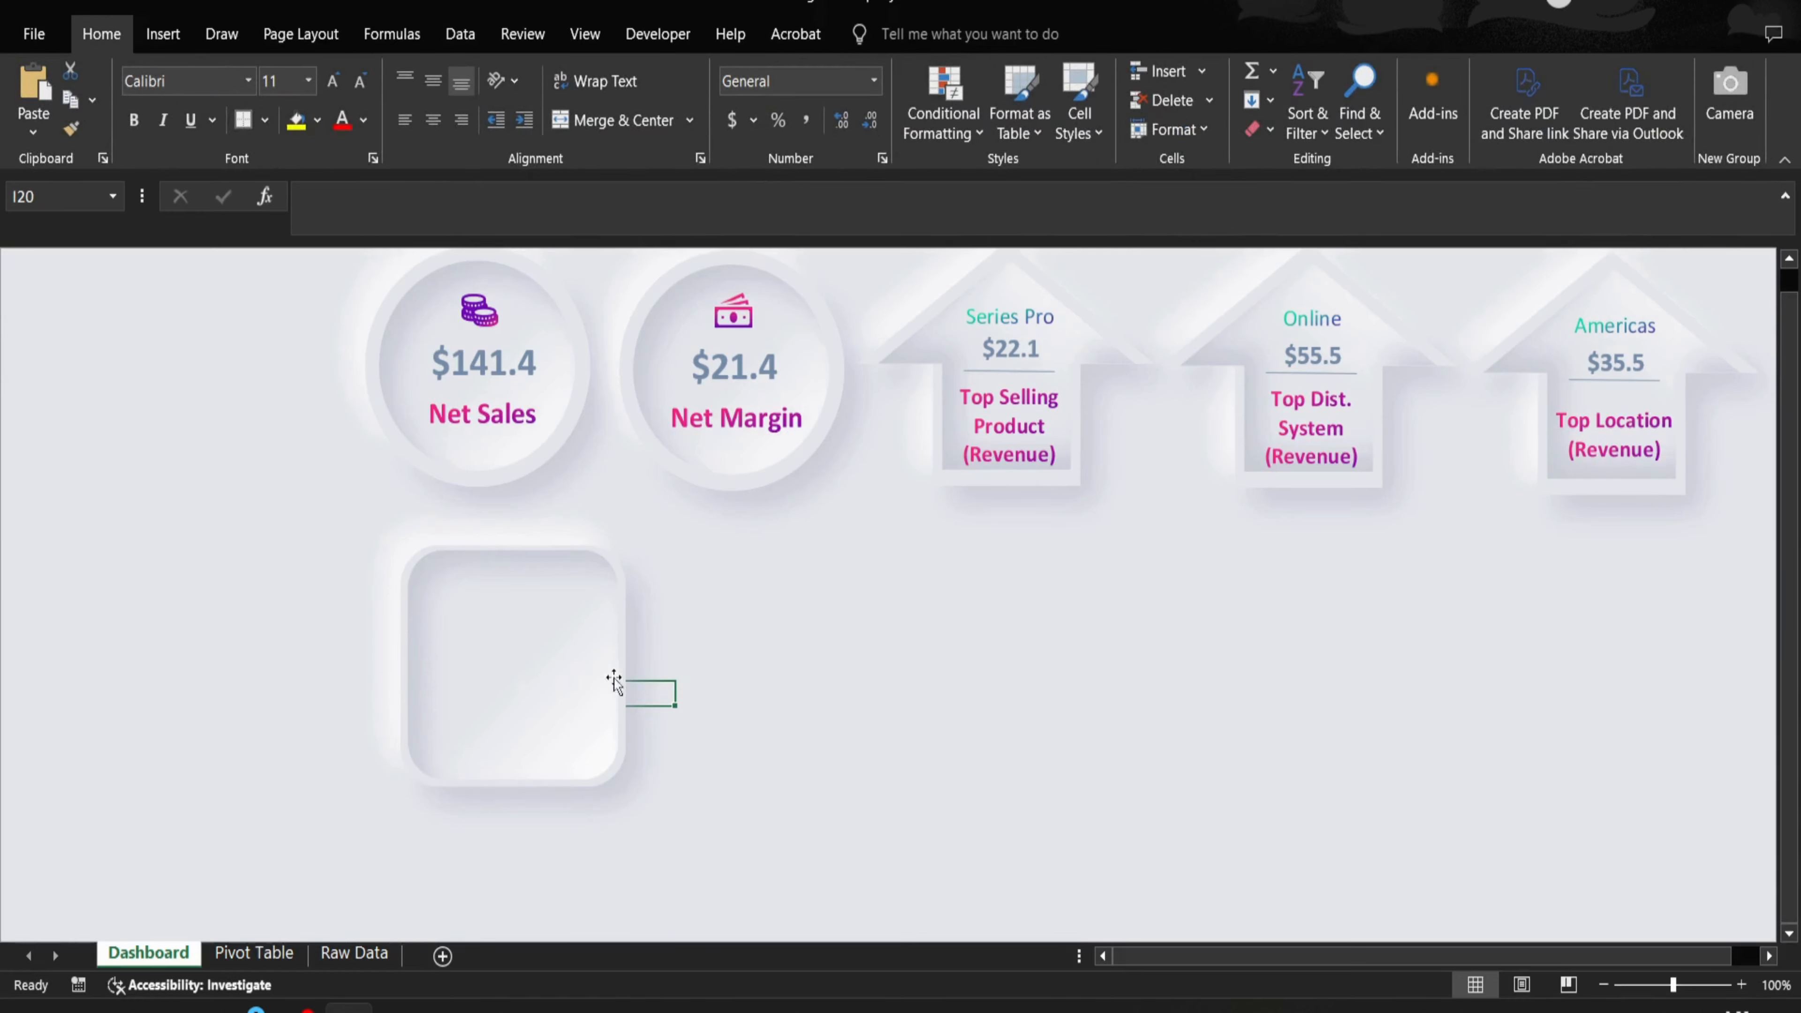
pyautogui.click(630, 780)
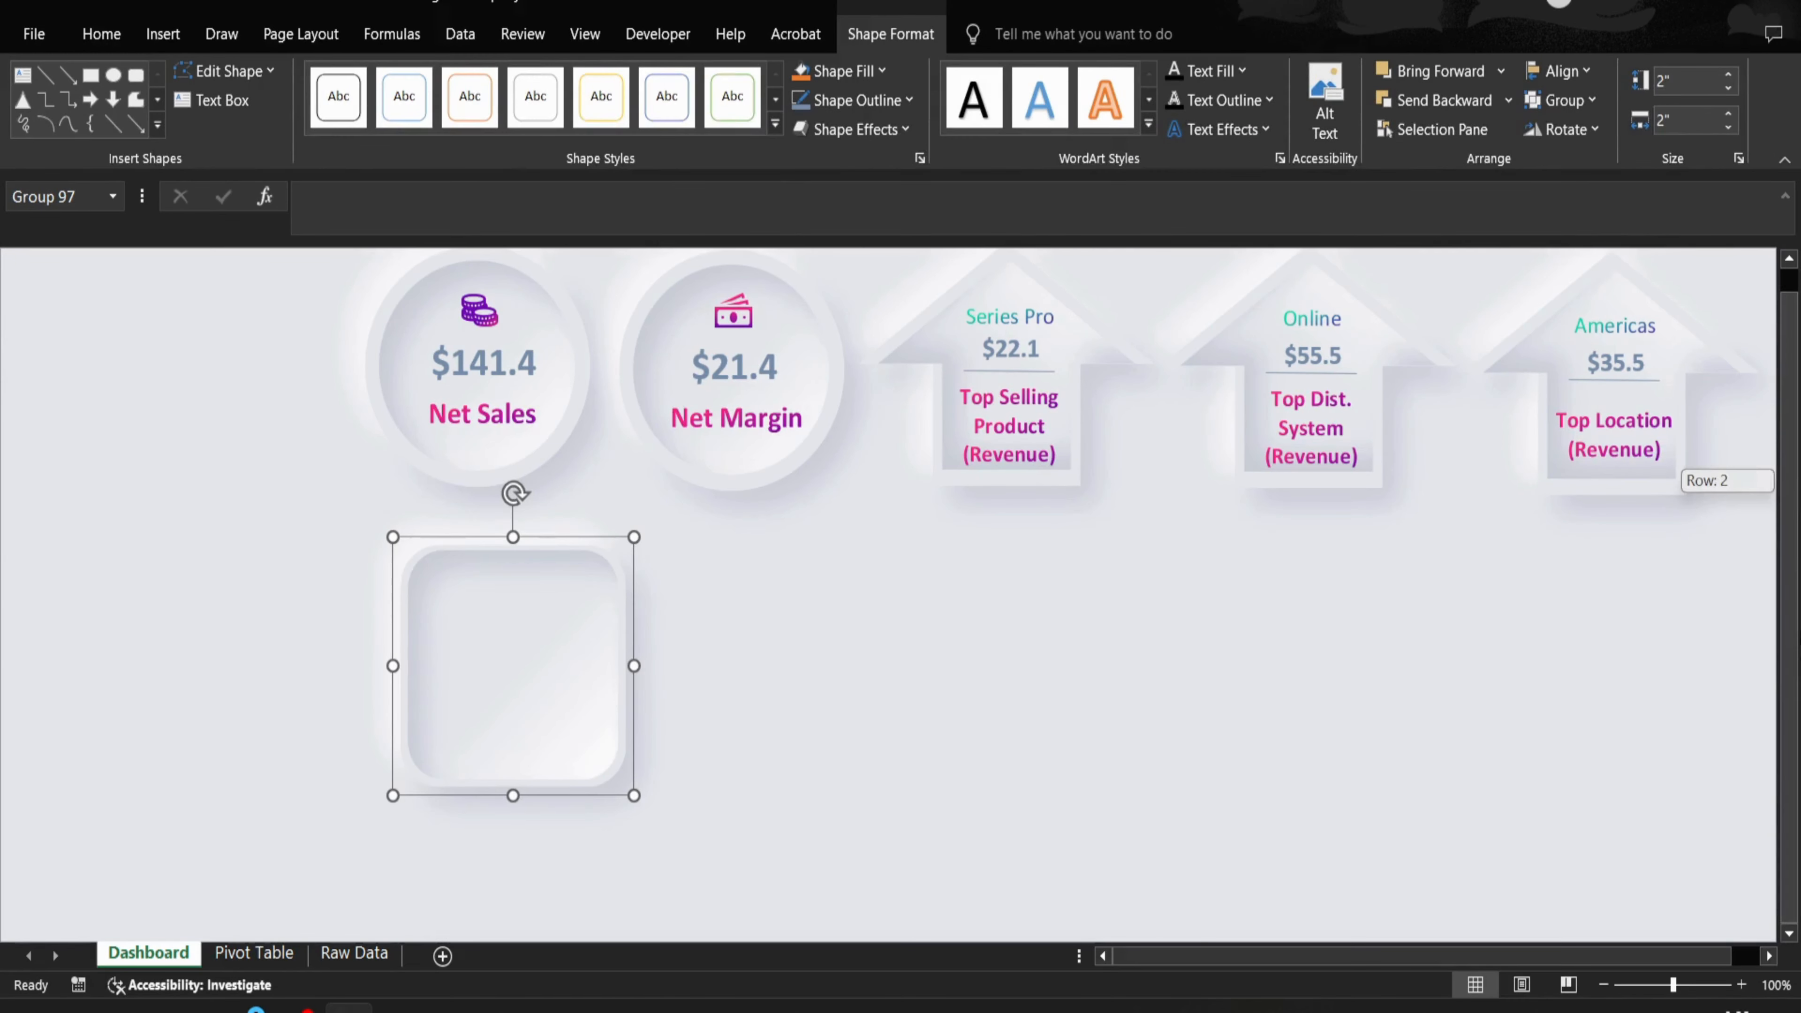
pyautogui.moveTo(634, 667); pyautogui.dragTo(893, 666)
pyautogui.moveTo(641, 796); pyautogui.dragTo(653, 979)
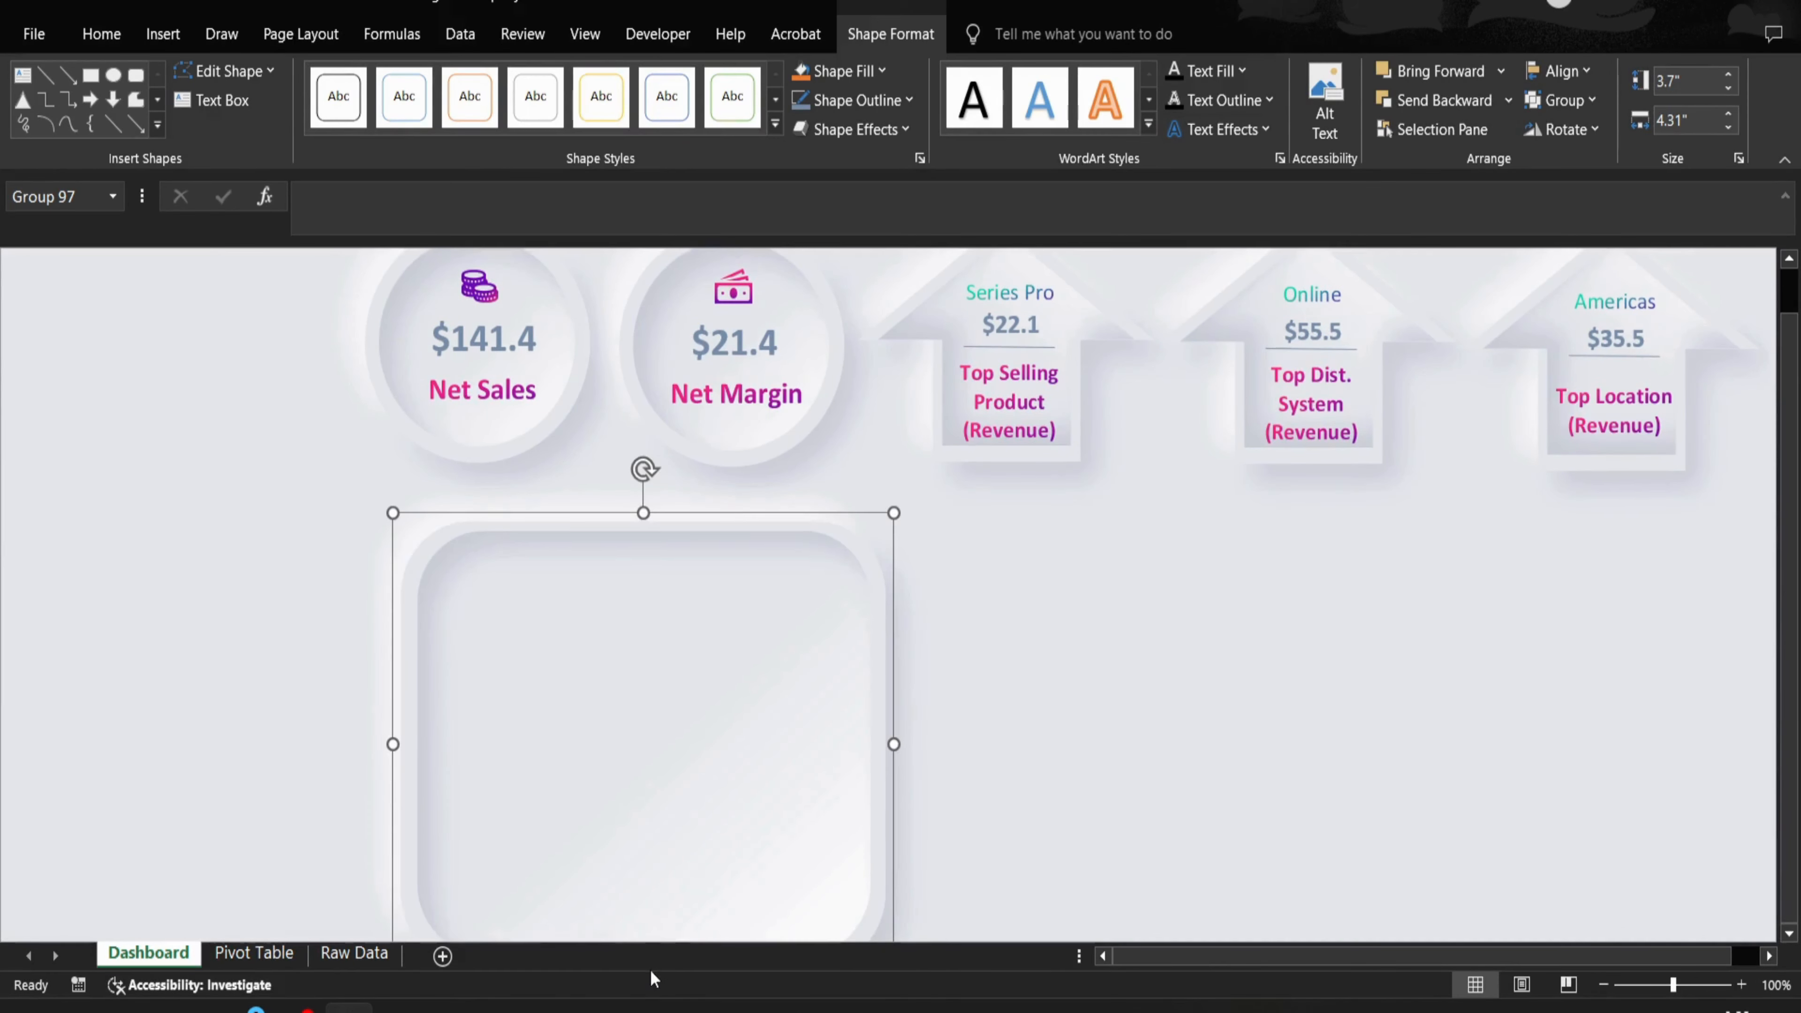
# - Extend the bottom edge of the rounded panel slightly further down to make it a little taller
pyautogui.click(1598, 830)
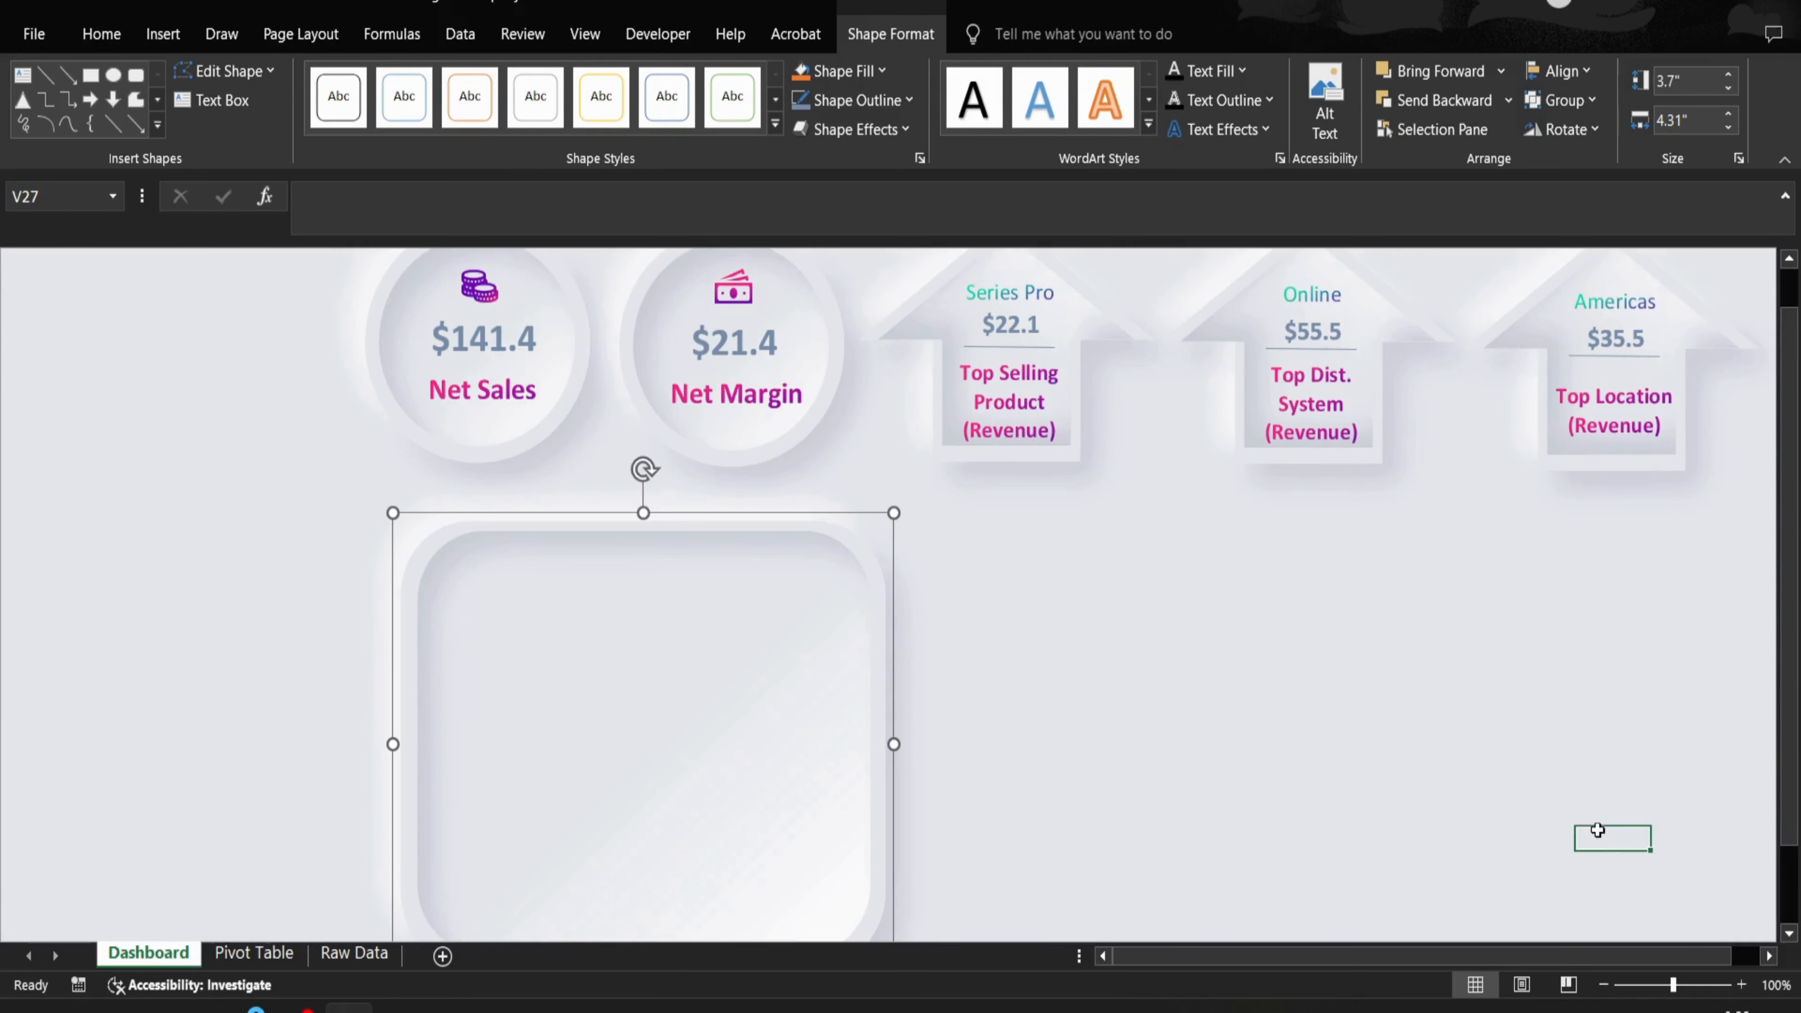
pyautogui.press('Return')
pyautogui.scroll(-3, 1597, 830)
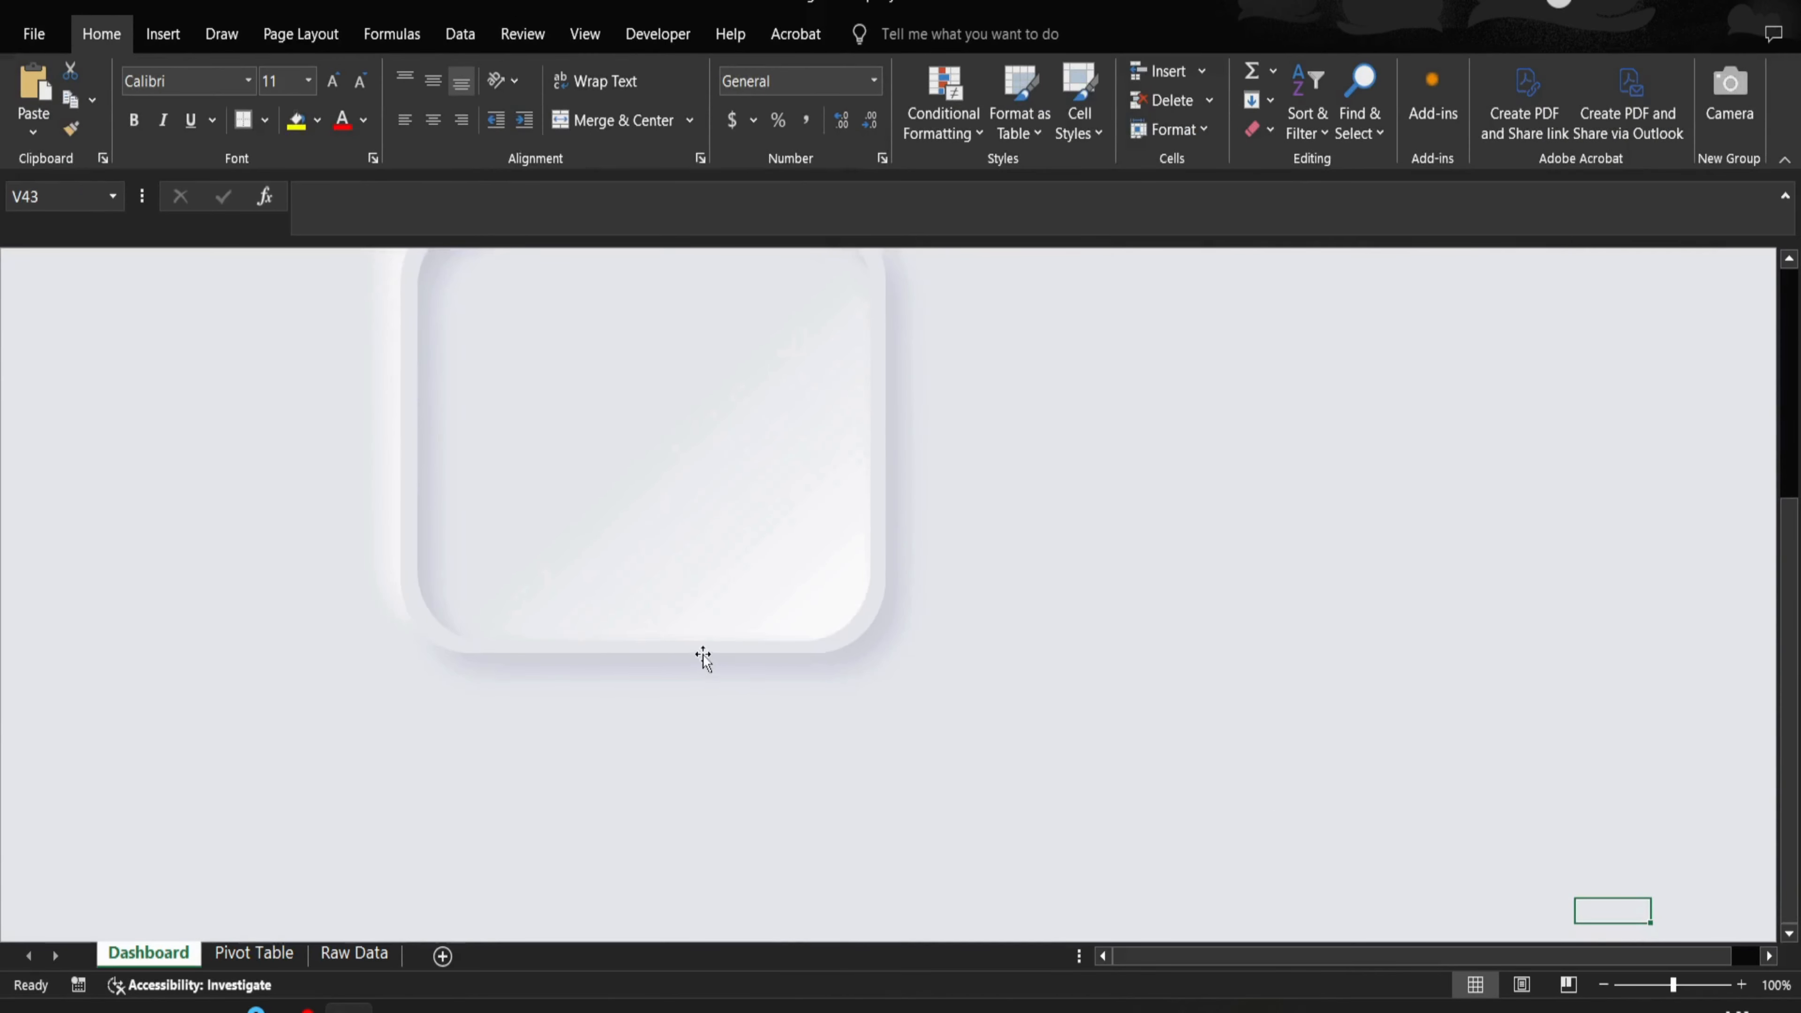
pyautogui.click(640, 667)
pyautogui.moveTo(641, 660); pyautogui.dragTo(640, 710)
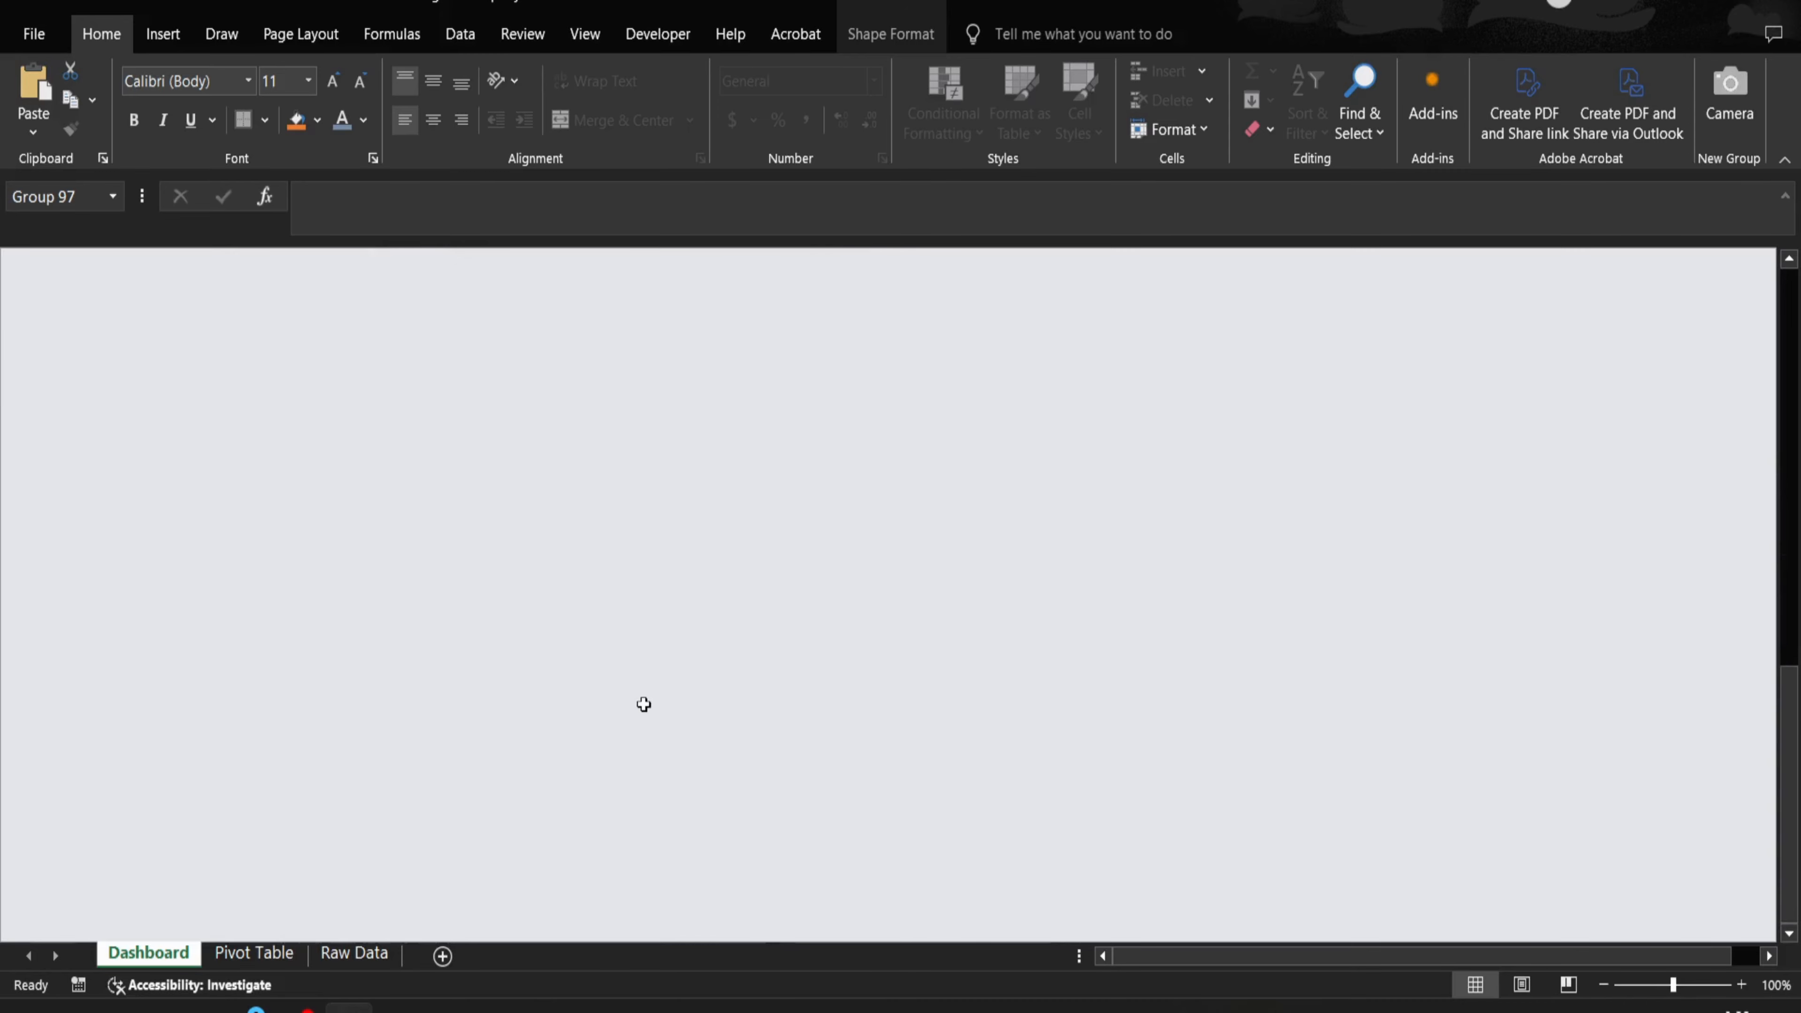
# - Auto-hide the ribbon to free more screen space for the dashboard sheet
pyautogui.moveTo(1789, 640); pyautogui.dragTo(1789, 501)
pyautogui.click(1638, 4)
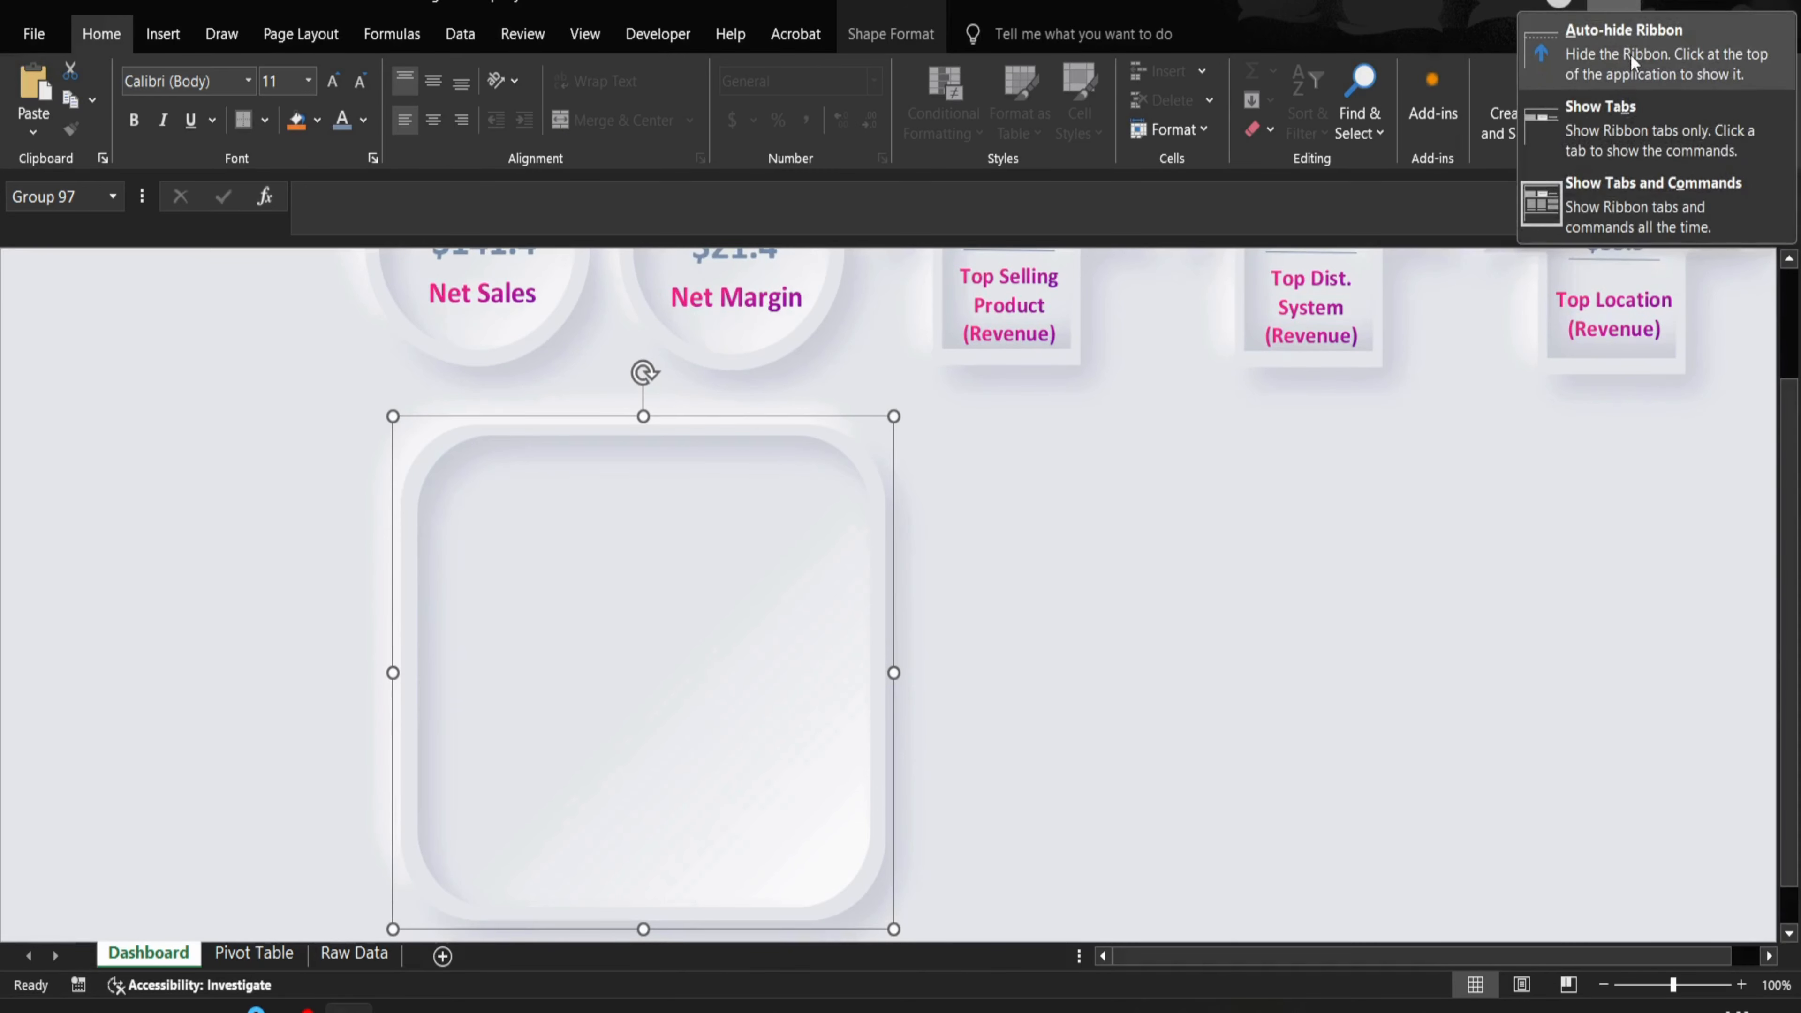
pyautogui.click(1611, 61)
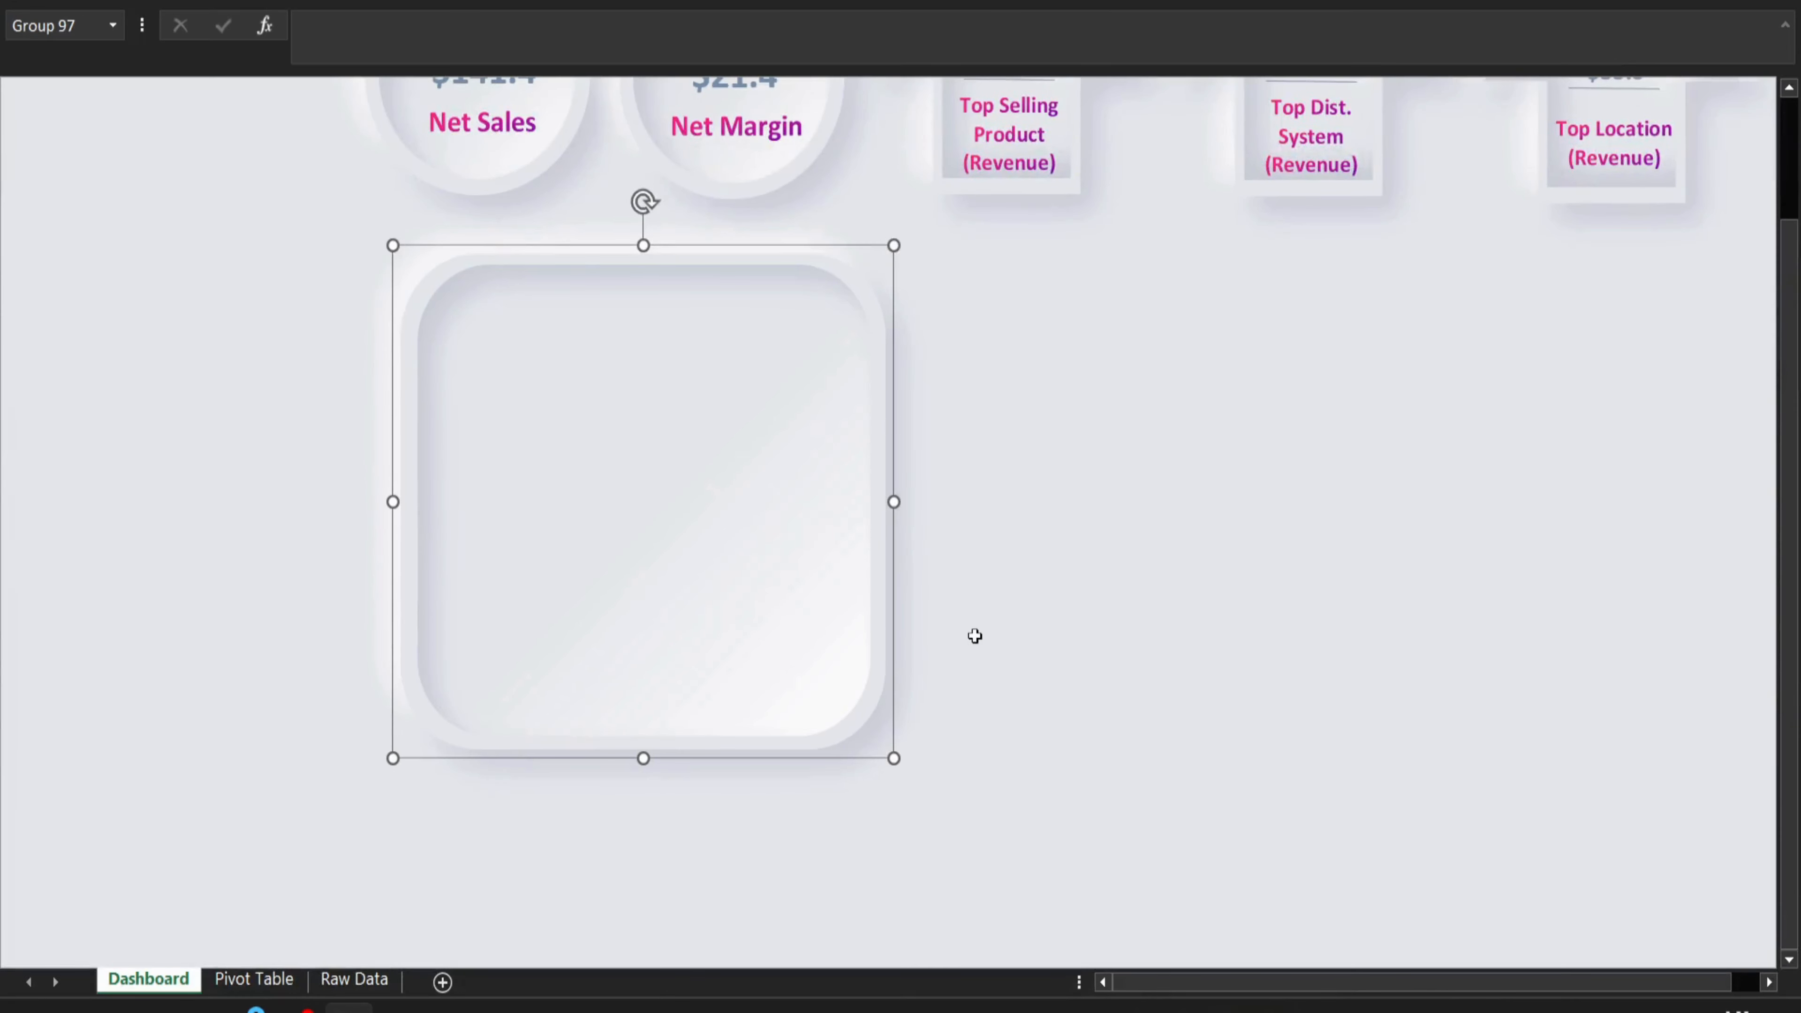
# - Move the rounded panel up and left, close beneath the circle cards, and stretch its bottom edge to the end of the visible sheet
pyautogui.moveTo(1790, 578); pyautogui.dragTo(1793, 453)
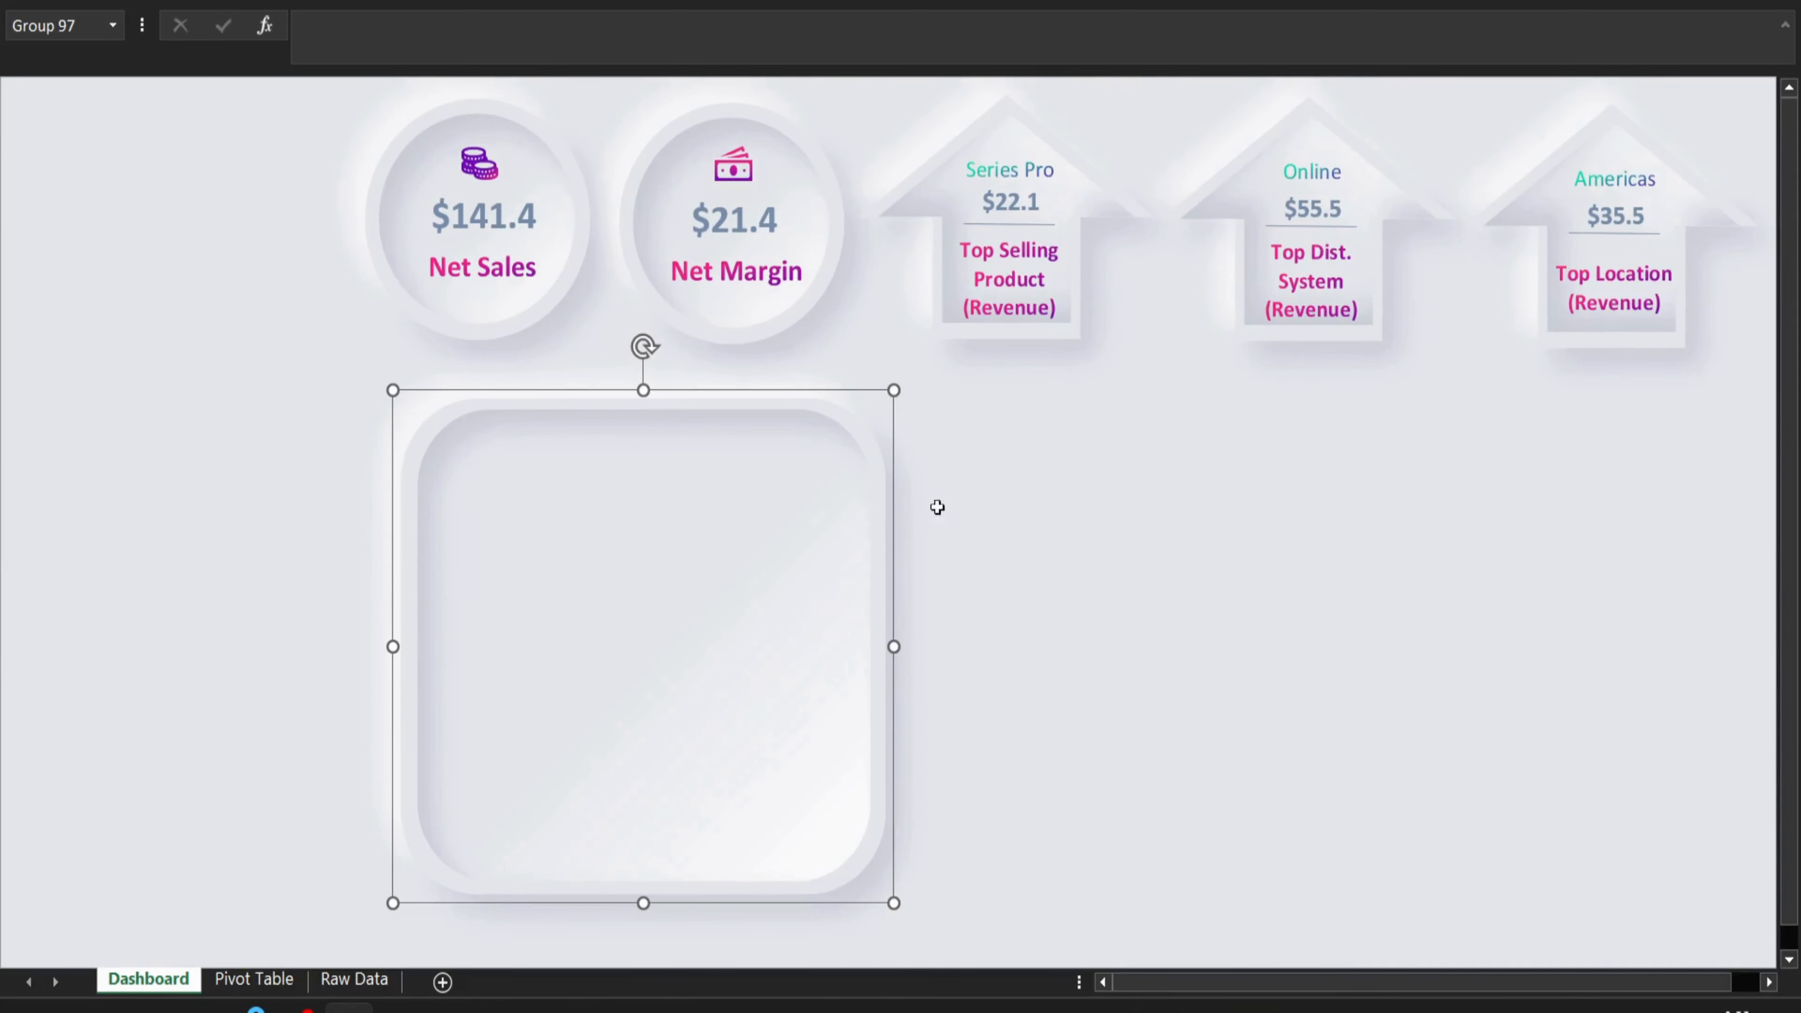
pyautogui.moveTo(892, 512); pyautogui.dragTo(866, 472)
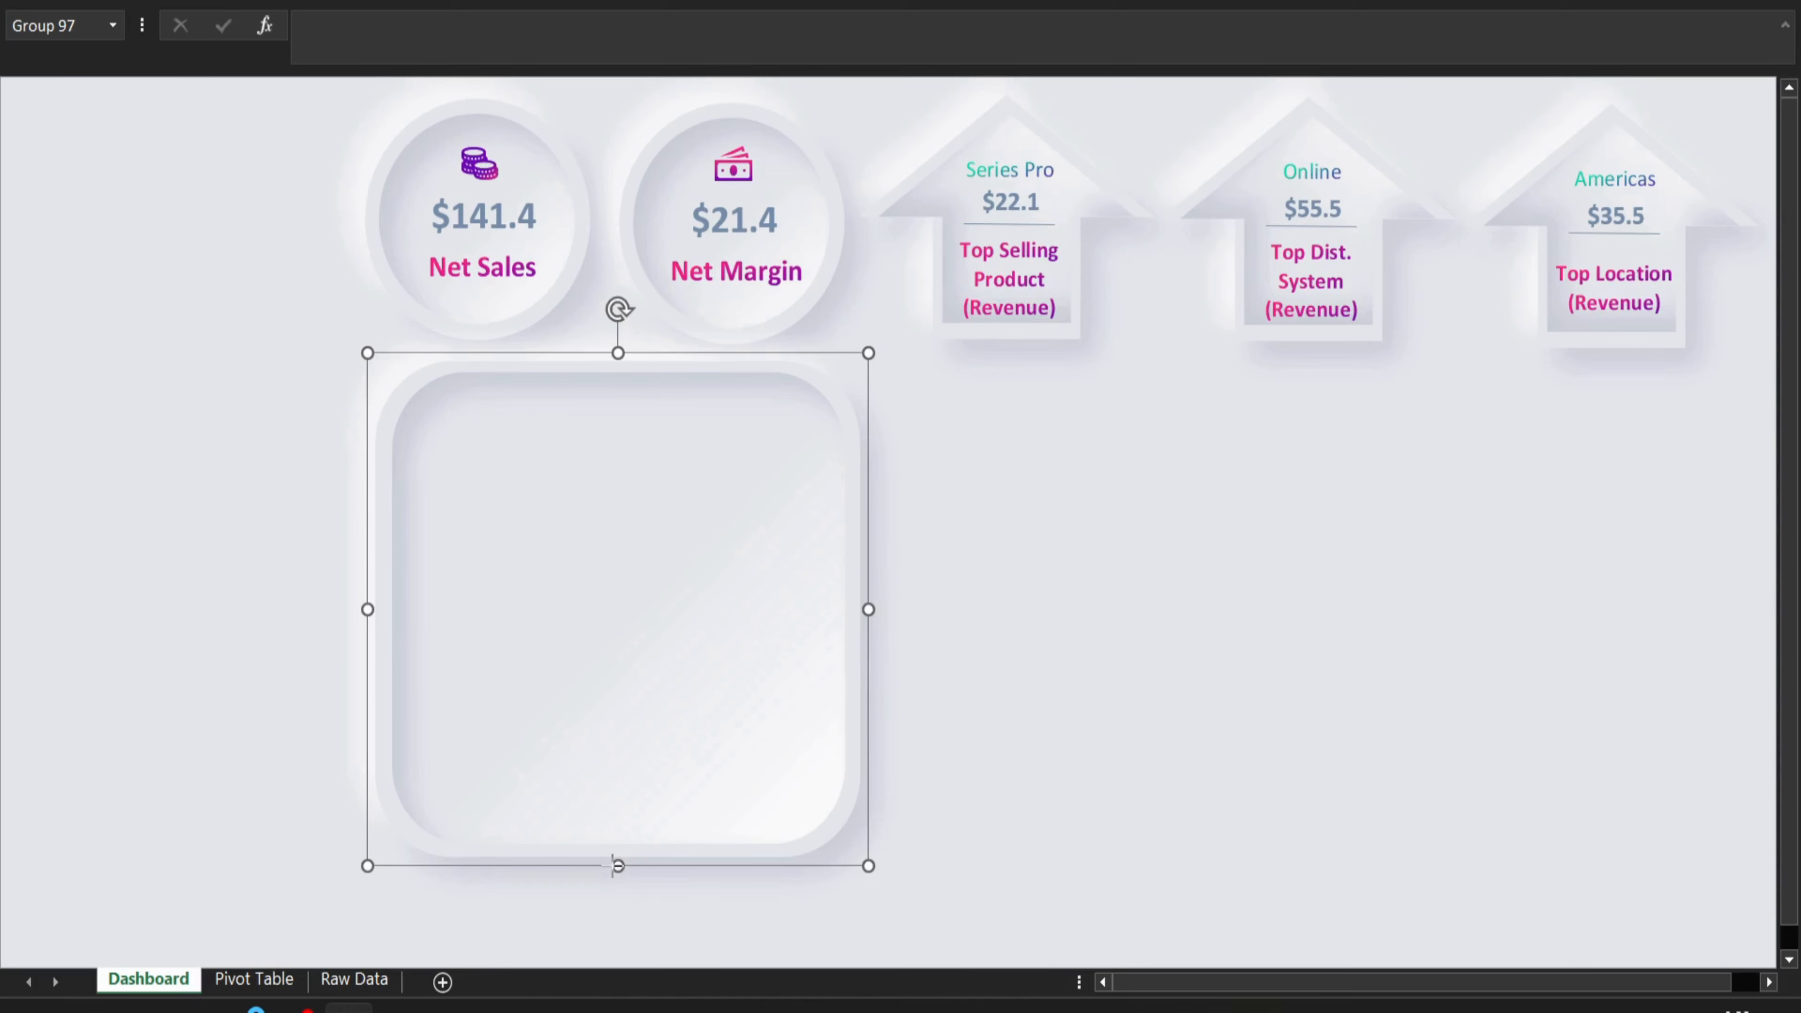
pyautogui.moveTo(617, 865); pyautogui.dragTo(599, 957)
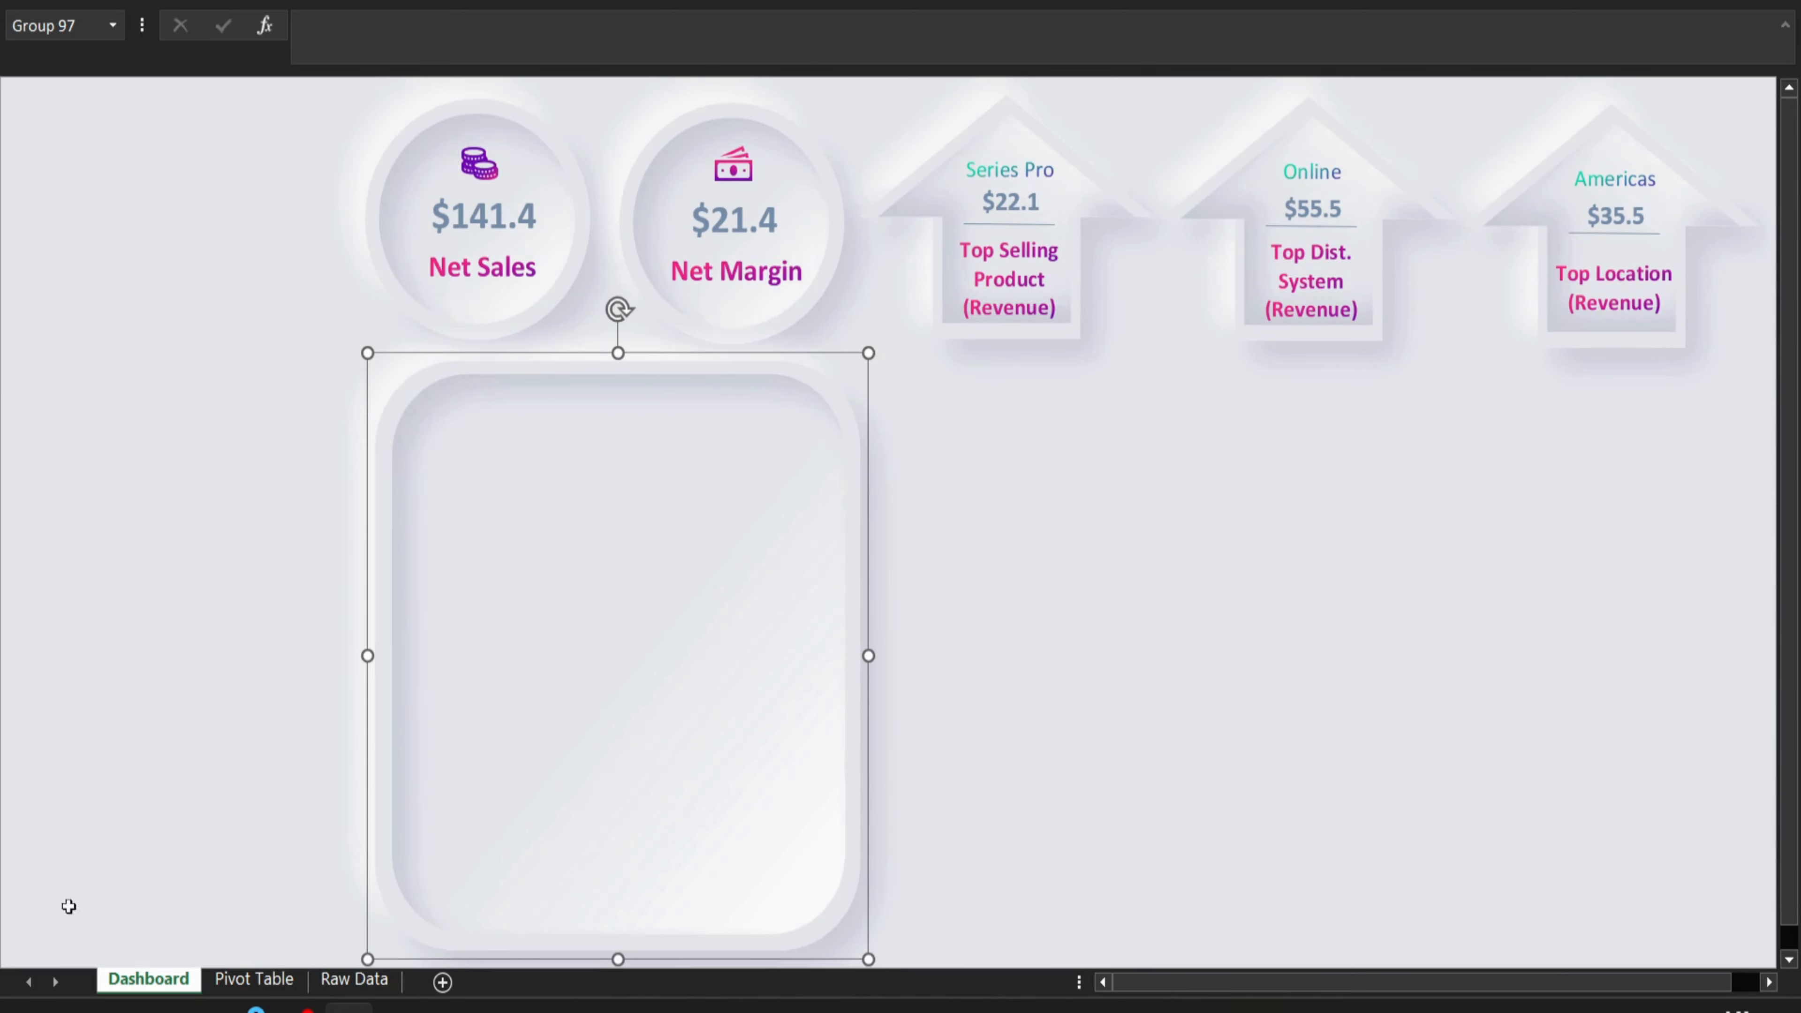
# - Enter the marker text "last line" in cell A37 and return to the start of the Dashboard sheet
pyautogui.click(33, 937)
pyautogui.press('Down')
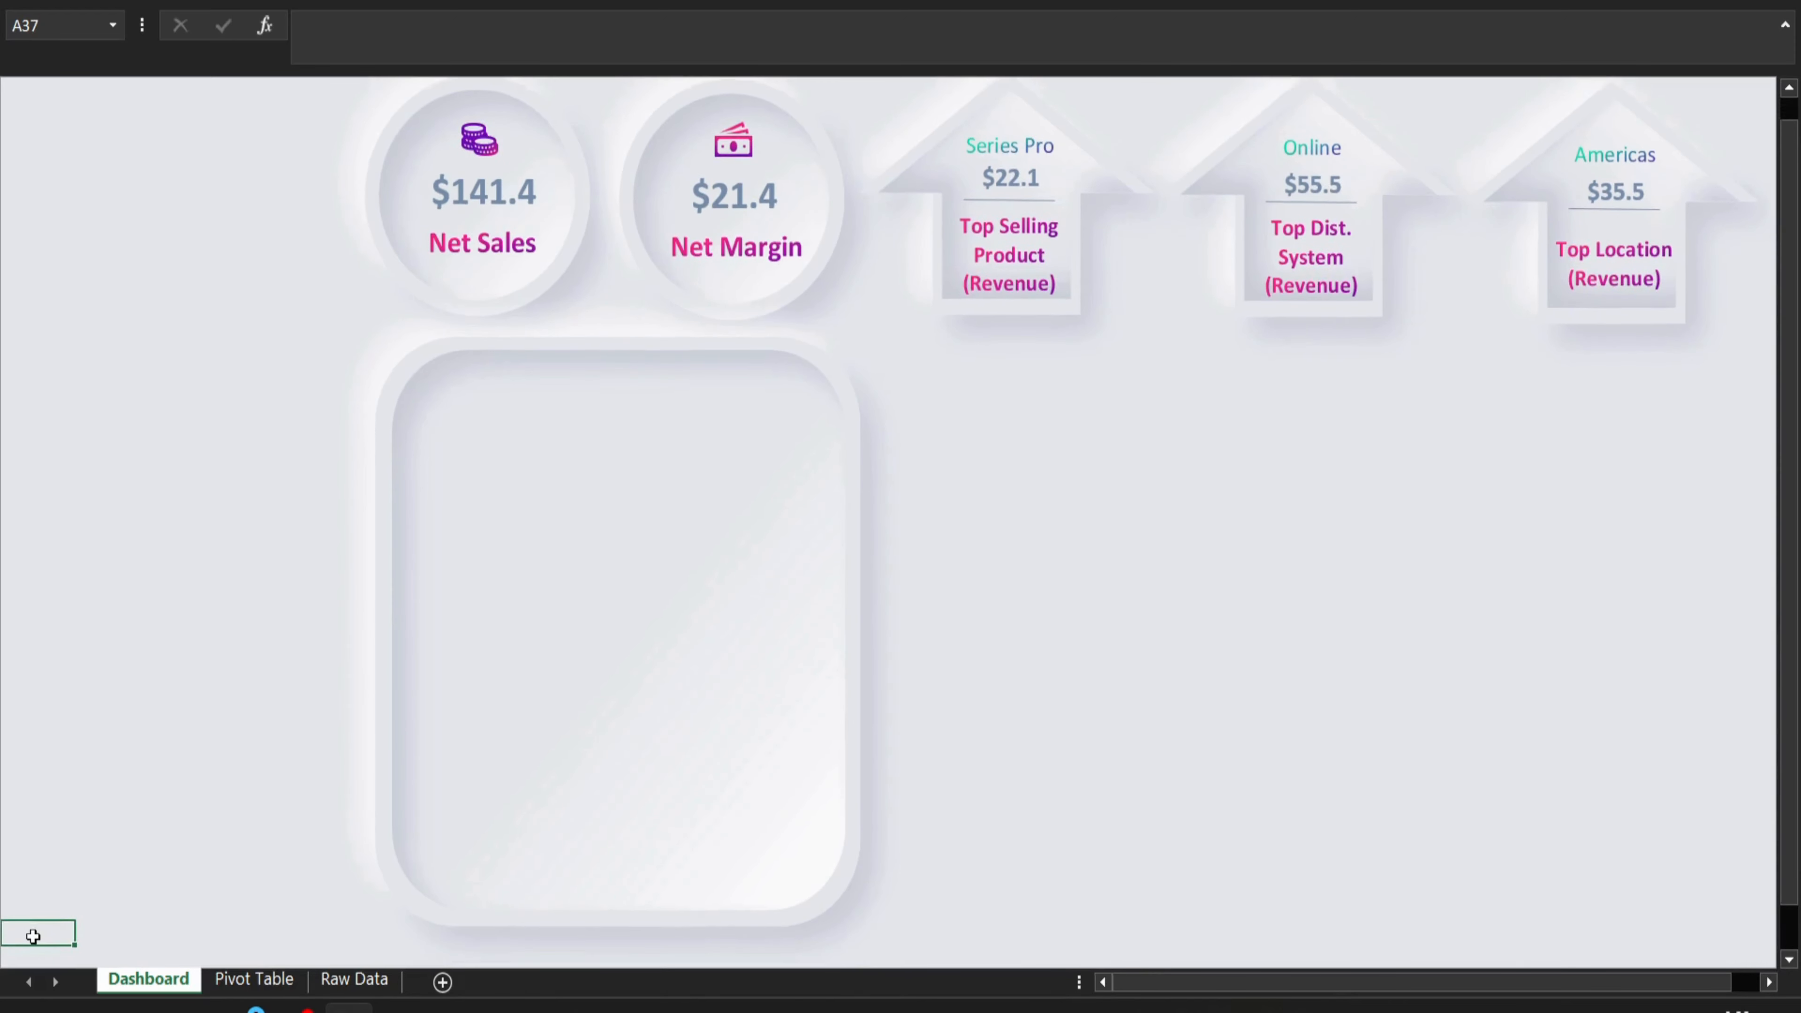
pyautogui.write('last line')
pyautogui.press('Return')
pyautogui.hotkey('ctrl', 'Home')
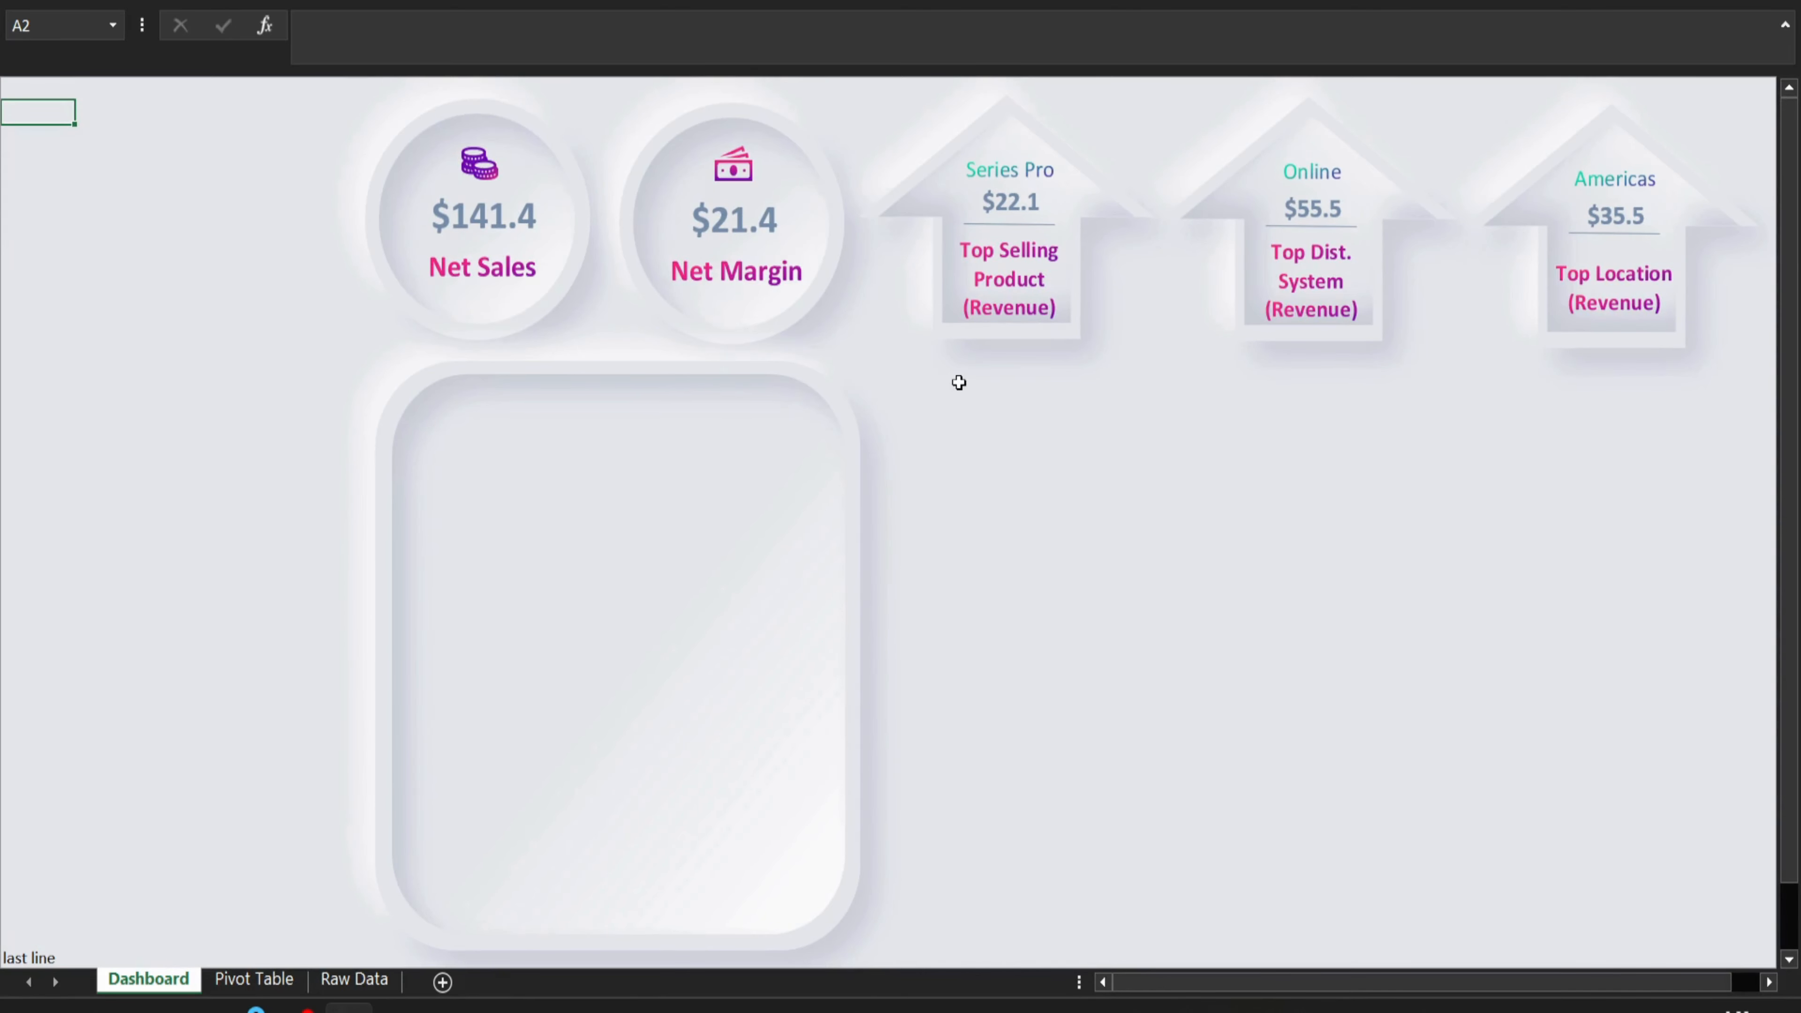
# - Widen the rounded panel rightwards until its edge reaches beneath the Series Pro arrow card
pyautogui.click(852, 643)
pyautogui.moveTo(871, 654); pyautogui.dragTo(988, 650)
pyautogui.click(1168, 685)
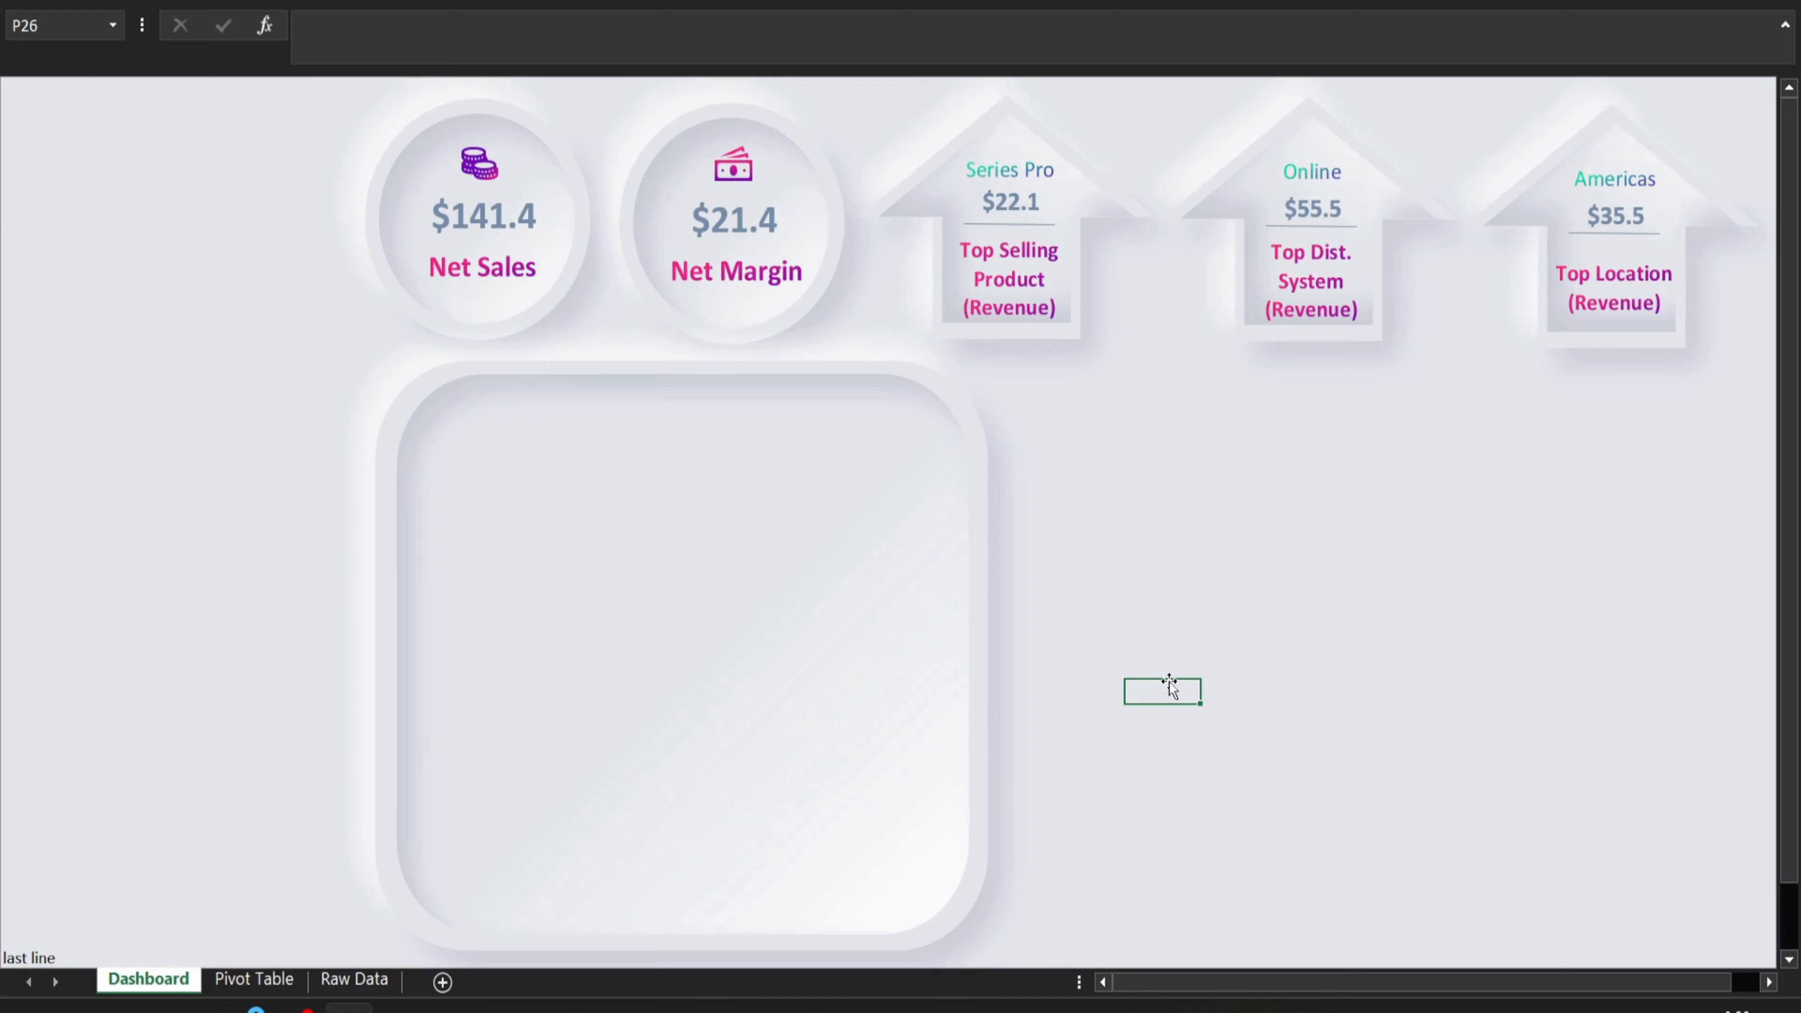
# - Switch to the Pivot Table sheet and go back to the product pivot table starting in column A
pyautogui.click(1031, 662)
pyautogui.hotkey('ctrl', 'pagedown')
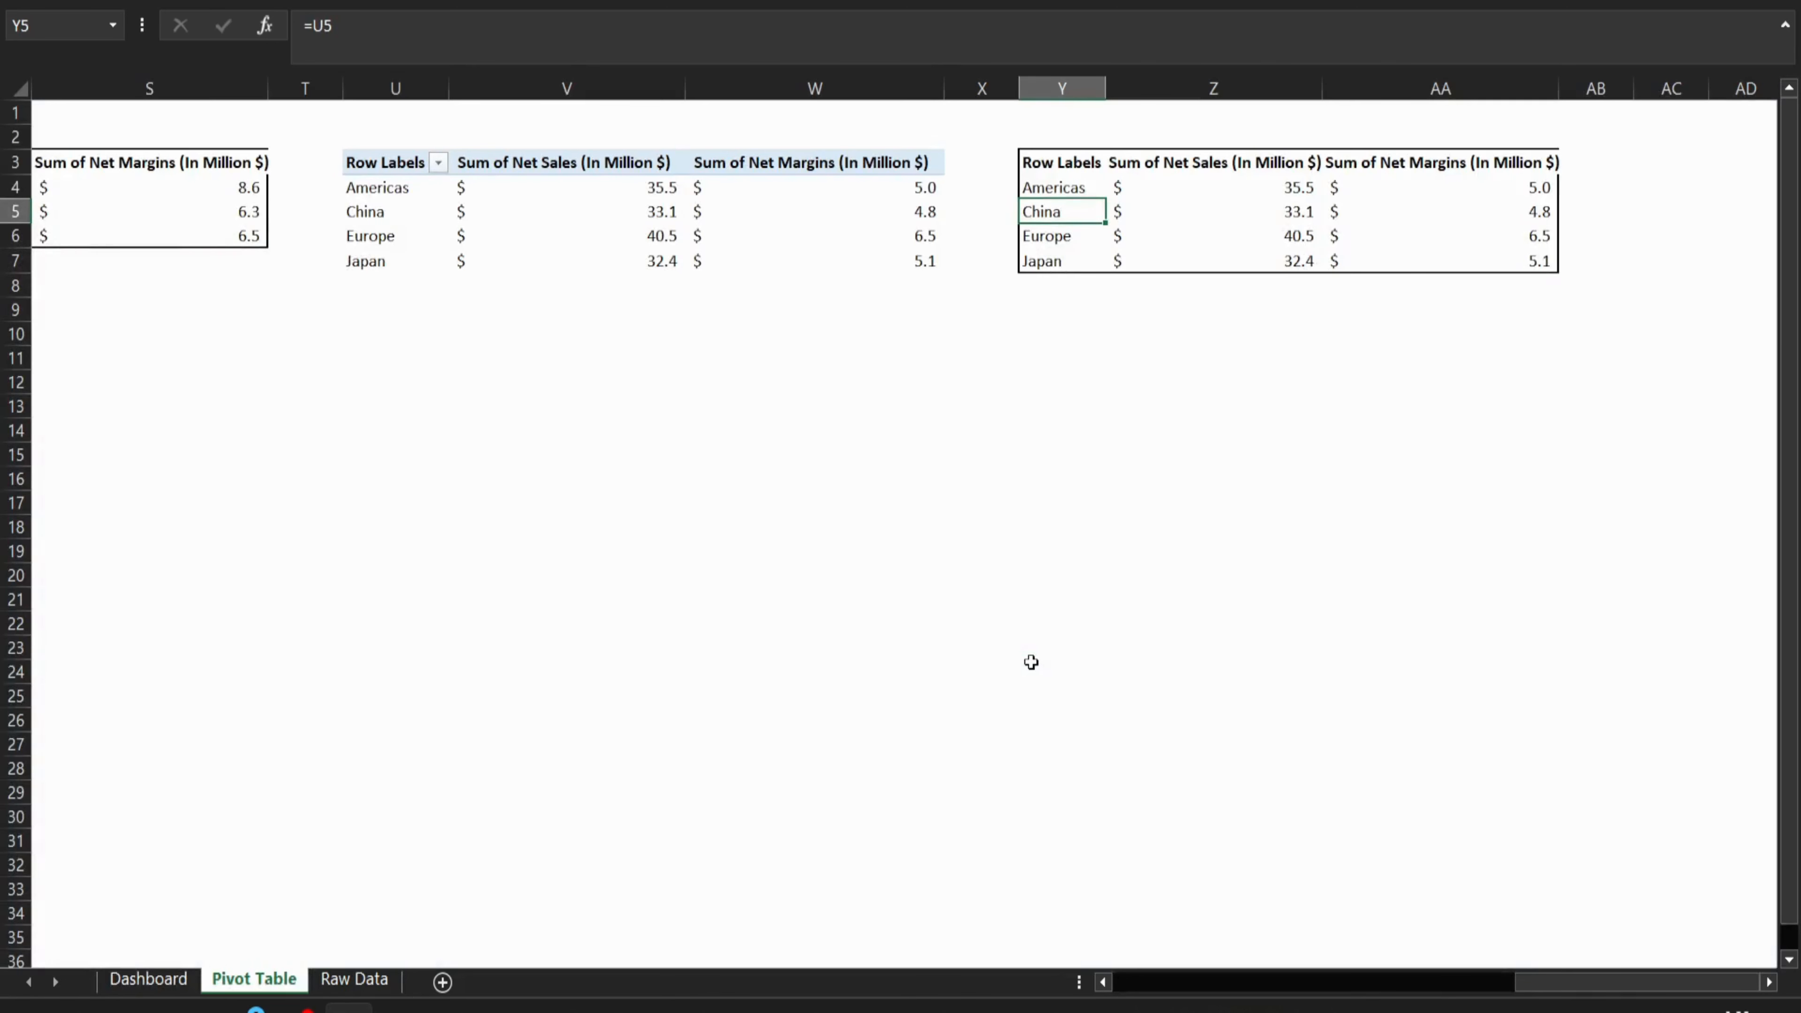
pyautogui.hotkey('ctrl', 'Left')
pyautogui.hotkey('ctrl', 'Left')
pyautogui.hotkey('ctrl', 'Left')
pyautogui.hotkey('ctrl', 'Left')
pyautogui.hotkey('ctrl', 'Left')
pyautogui.hotkey('ctrl', 'Left')
pyautogui.hotkey('ctrl', 'Left')
pyautogui.hotkey('ctrl', 'Left')
pyautogui.hotkey('ctrl', 'Left')
pyautogui.hotkey('ctrl', 'Left')
pyautogui.hotkey('ctrl', 'Left')
pyautogui.hotkey('ctrl', 'Left')
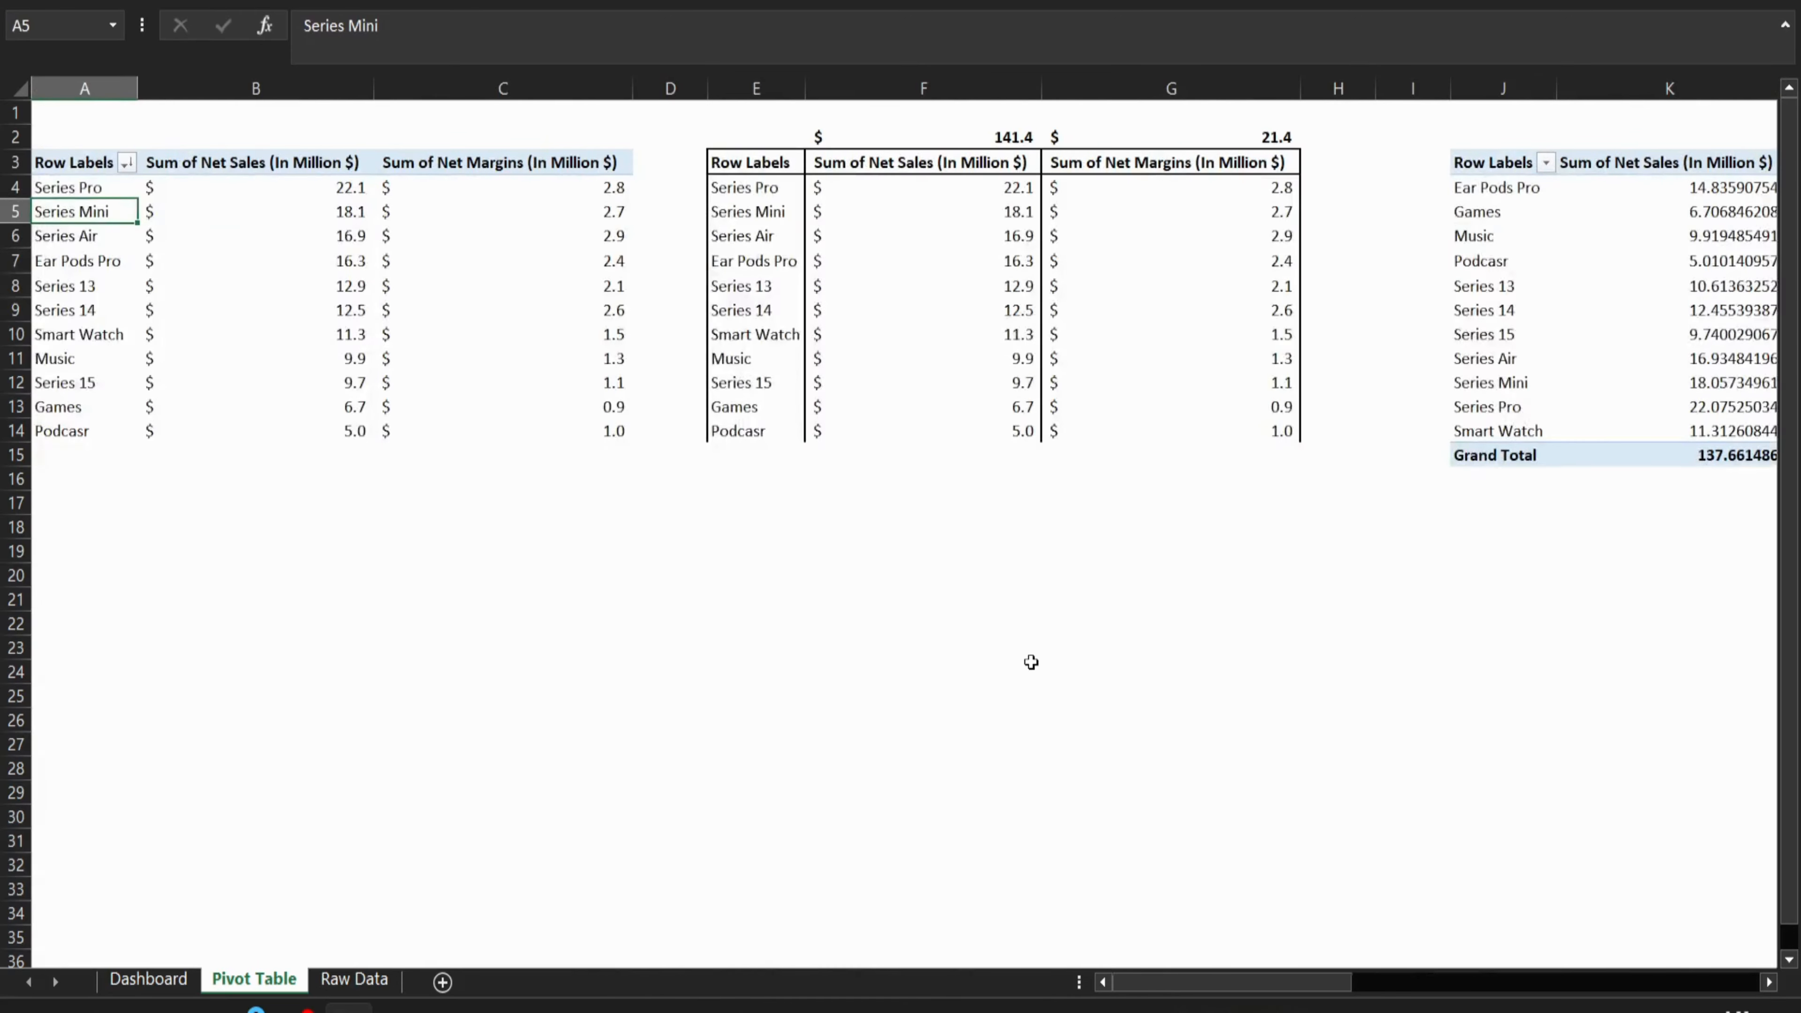
pyautogui.press('Up')
pyautogui.press('Up')
pyautogui.hotkey('shift', 'Right')
pyautogui.hotkey('ctrl', 'shift', 'Down')
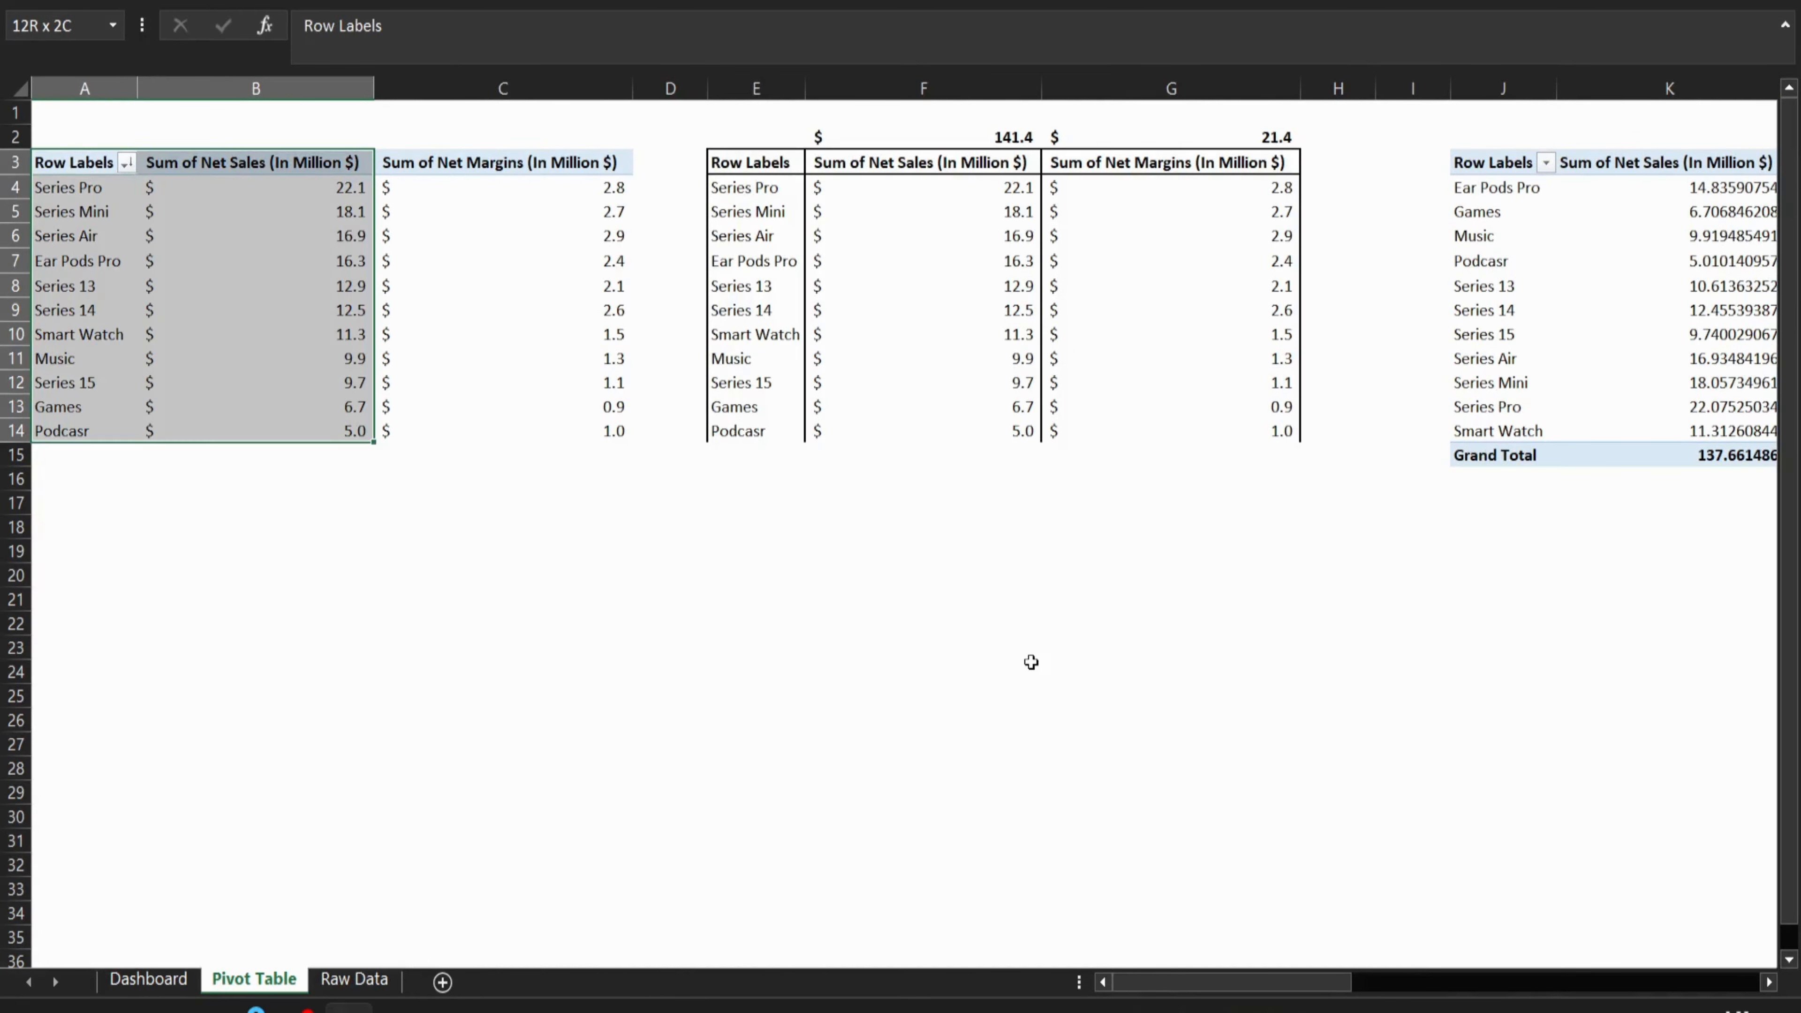
# - Display the ribbon tabs again and insert a clustered column chart of net sales by product from range E3:F14
pyautogui.click(1750, 4)
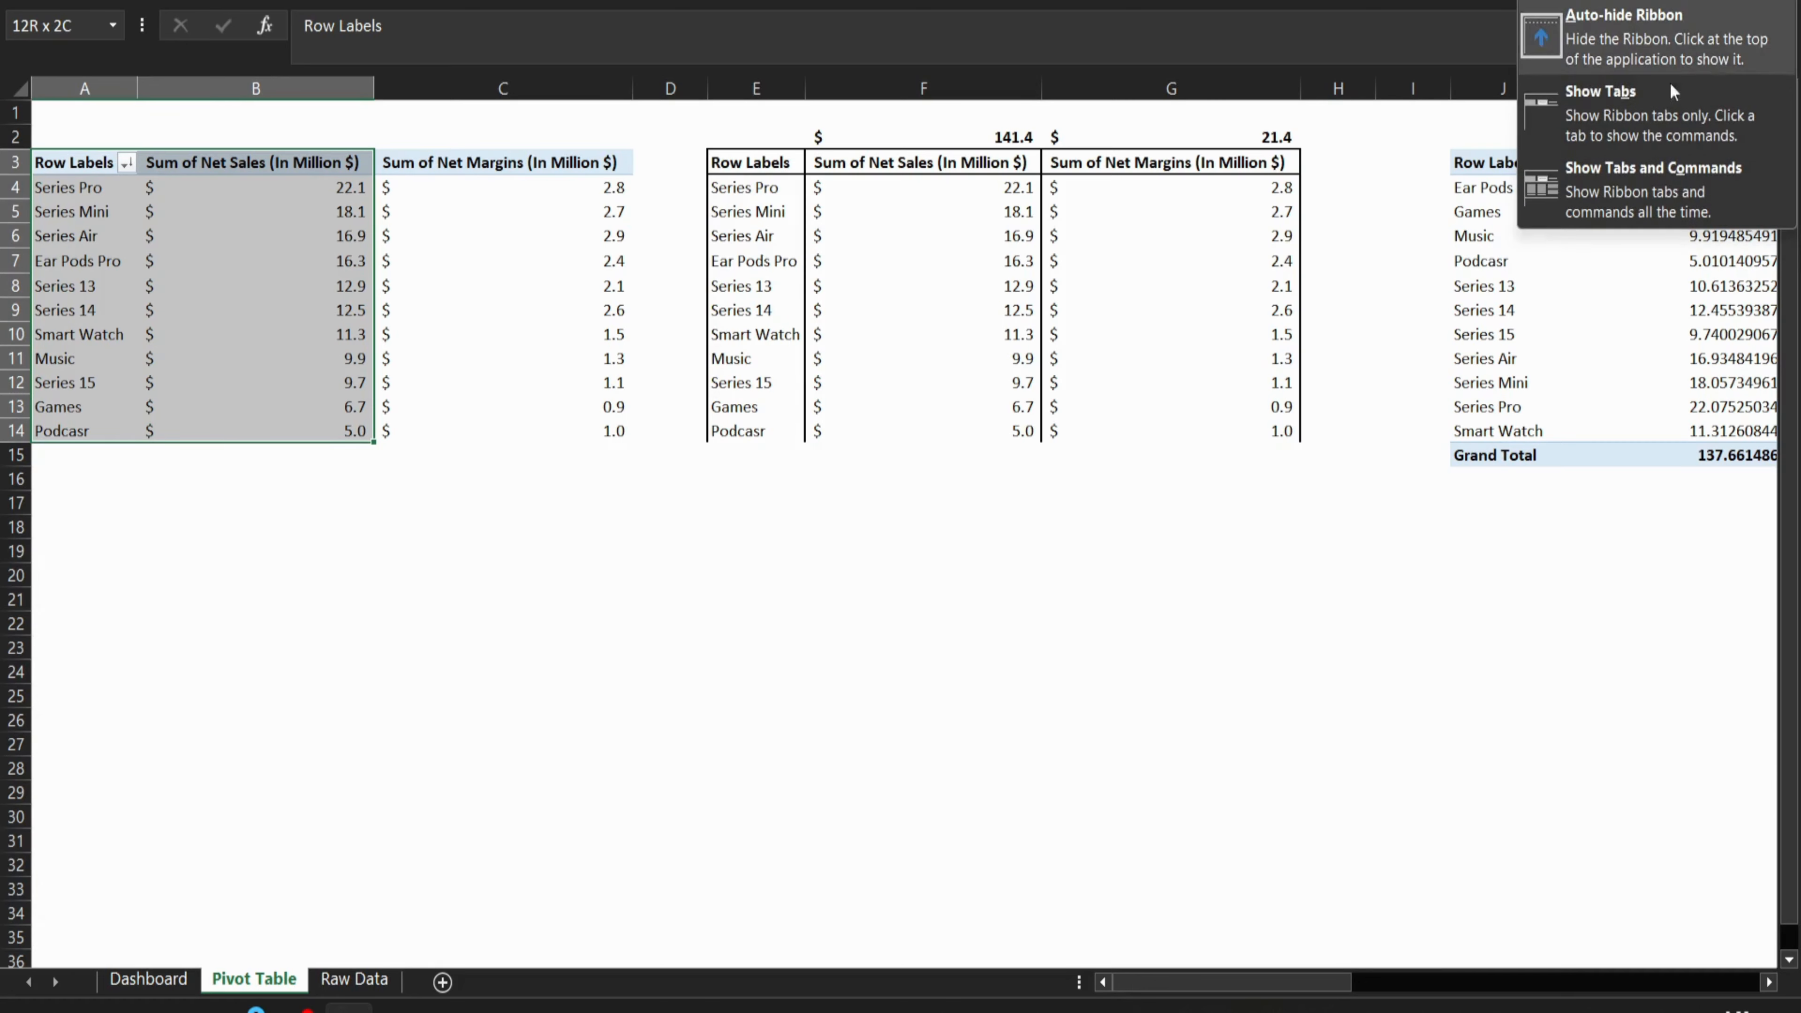
pyautogui.click(1628, 113)
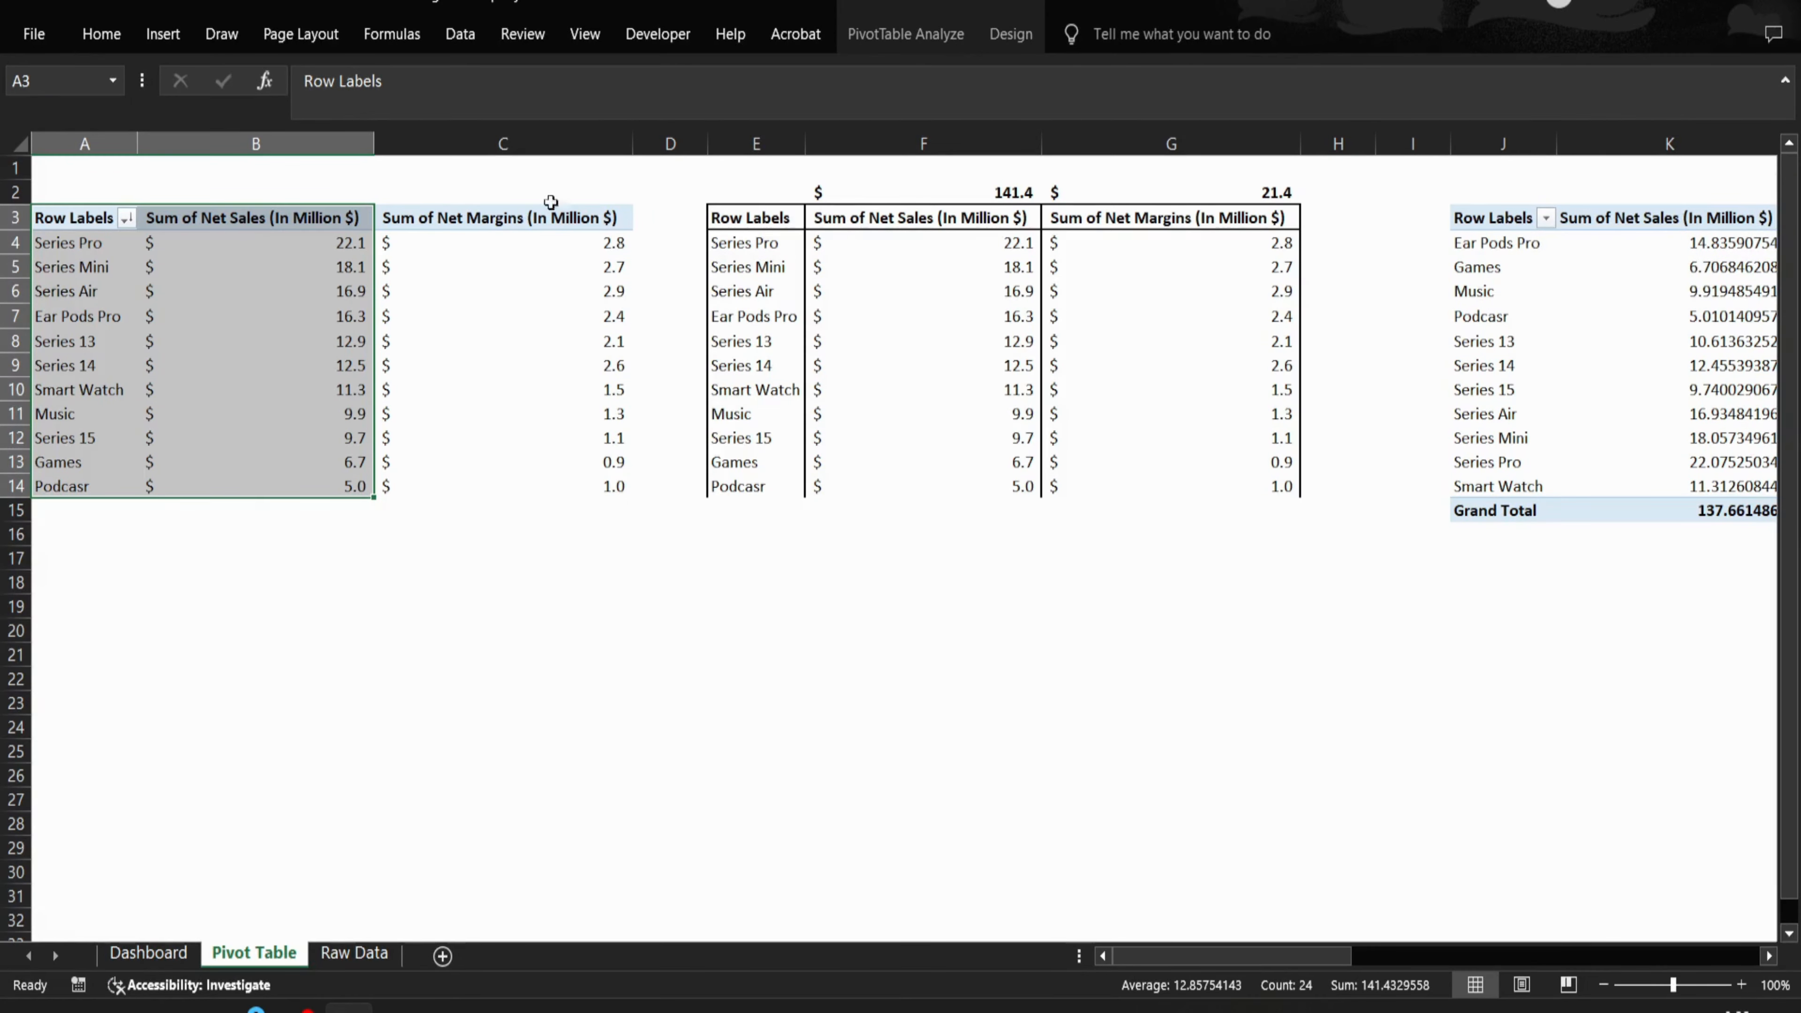
pyautogui.click(755, 226)
pyautogui.hotkey('shift', 'Right')
pyautogui.hotkey('ctrl', 'shift', 'Down')
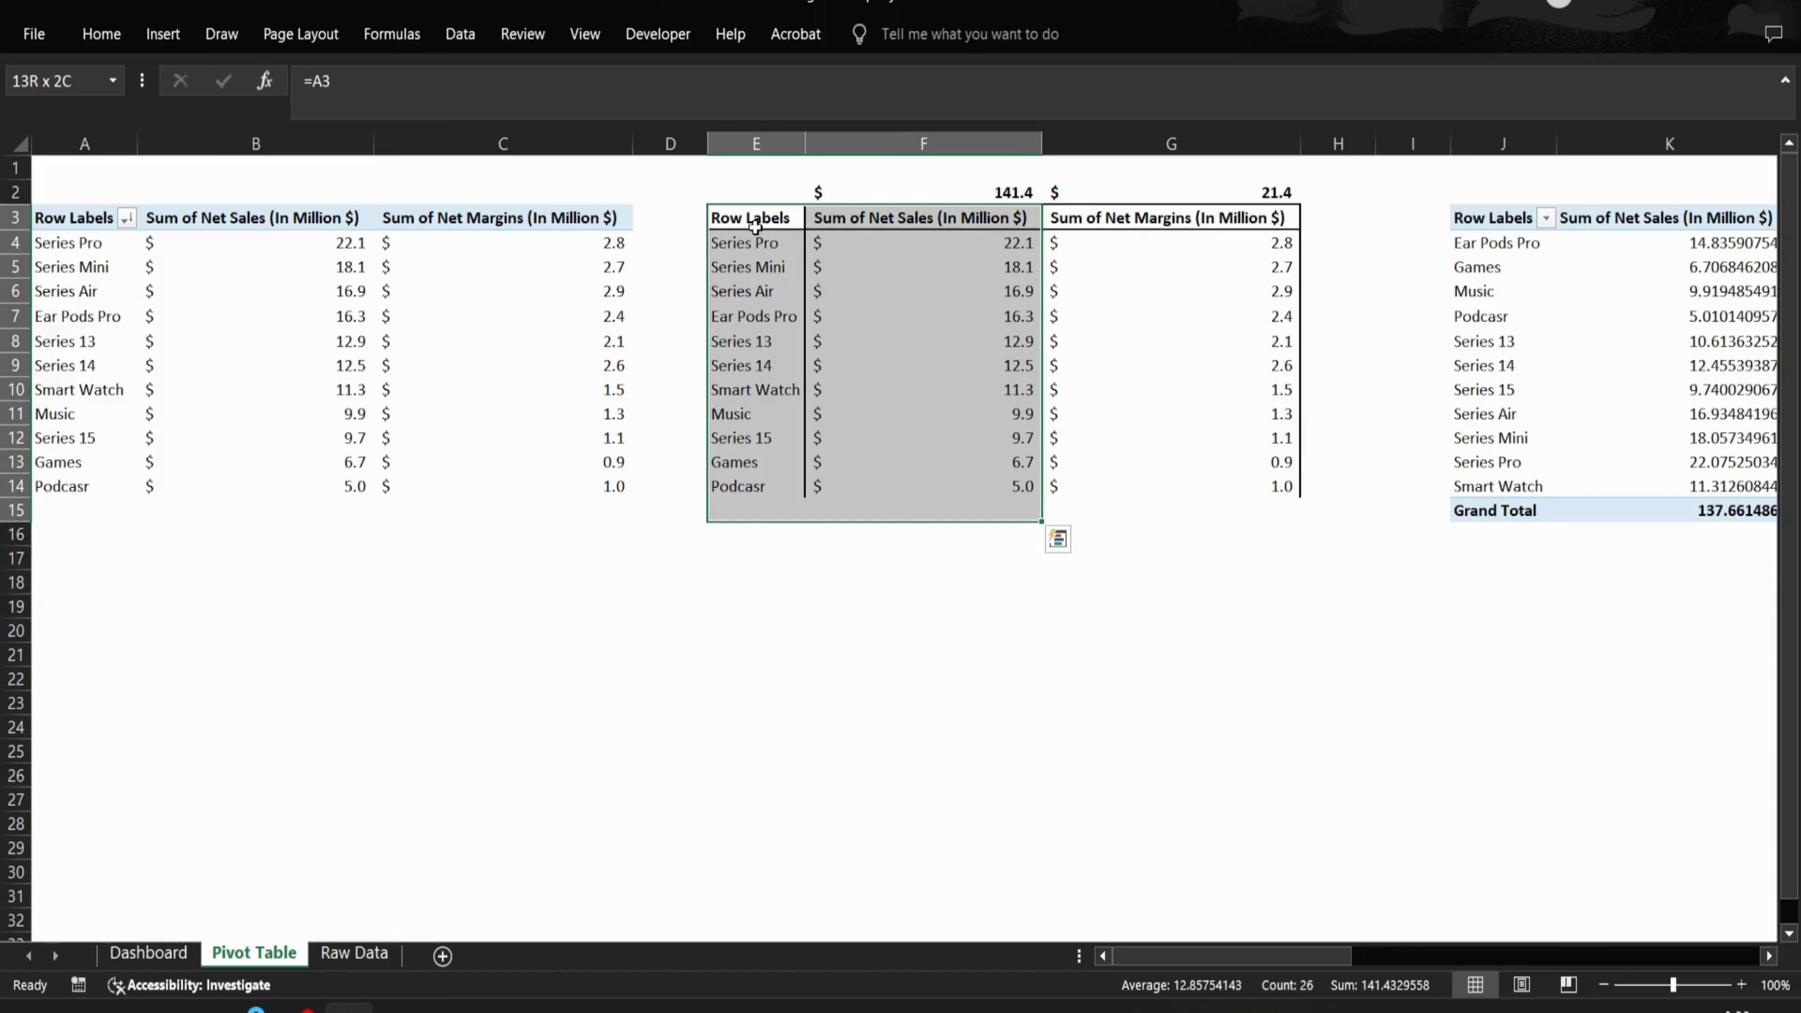
pyautogui.hotkey('shift', 'Up')
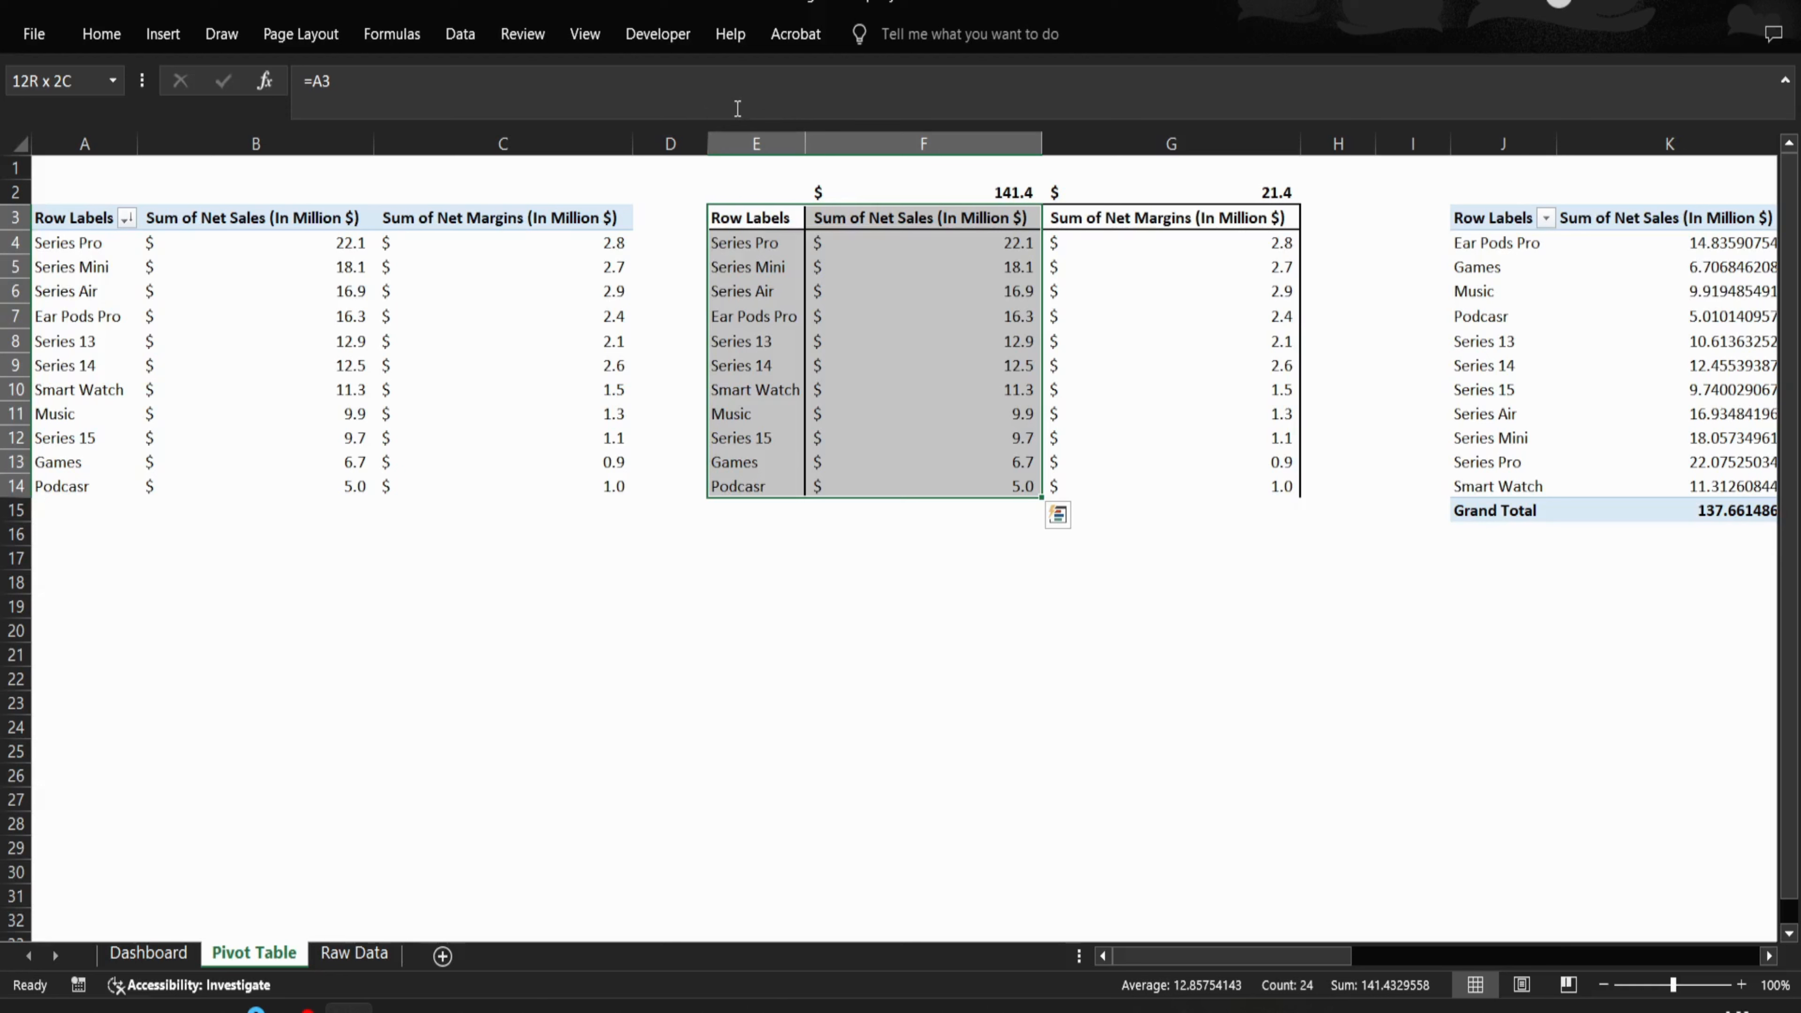
pyautogui.click(163, 37)
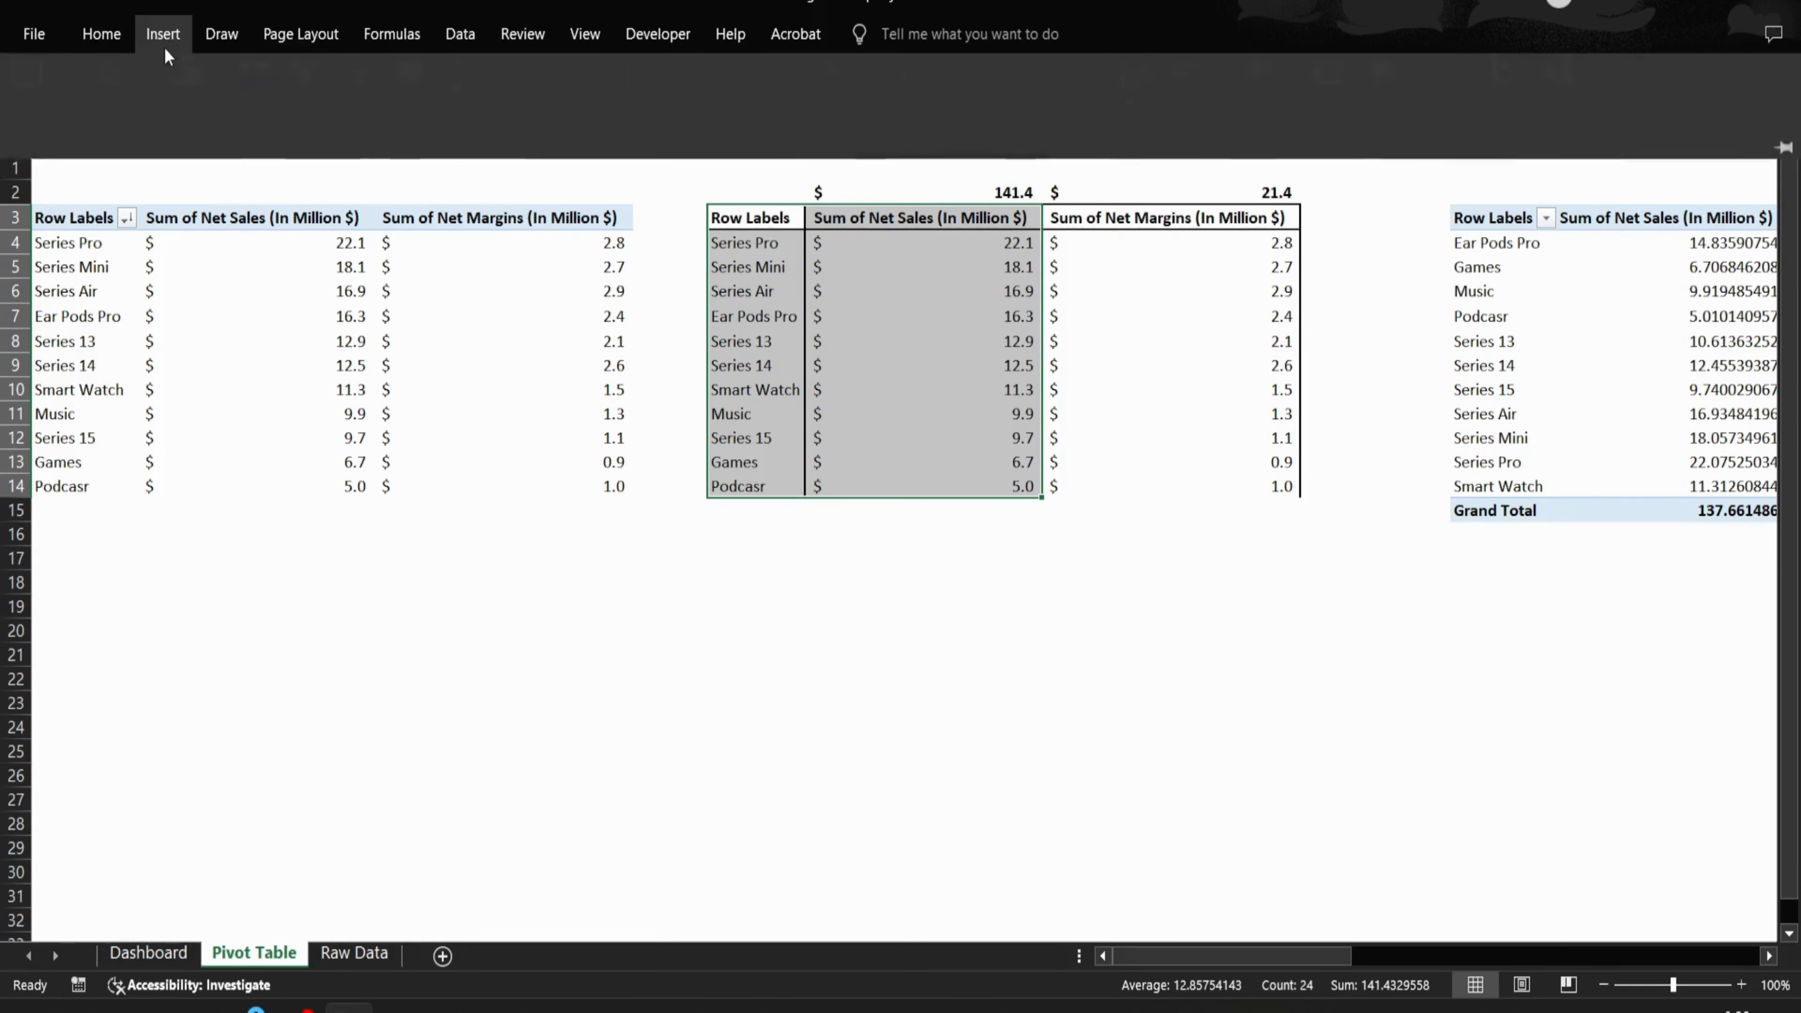
pyautogui.click(632, 128)
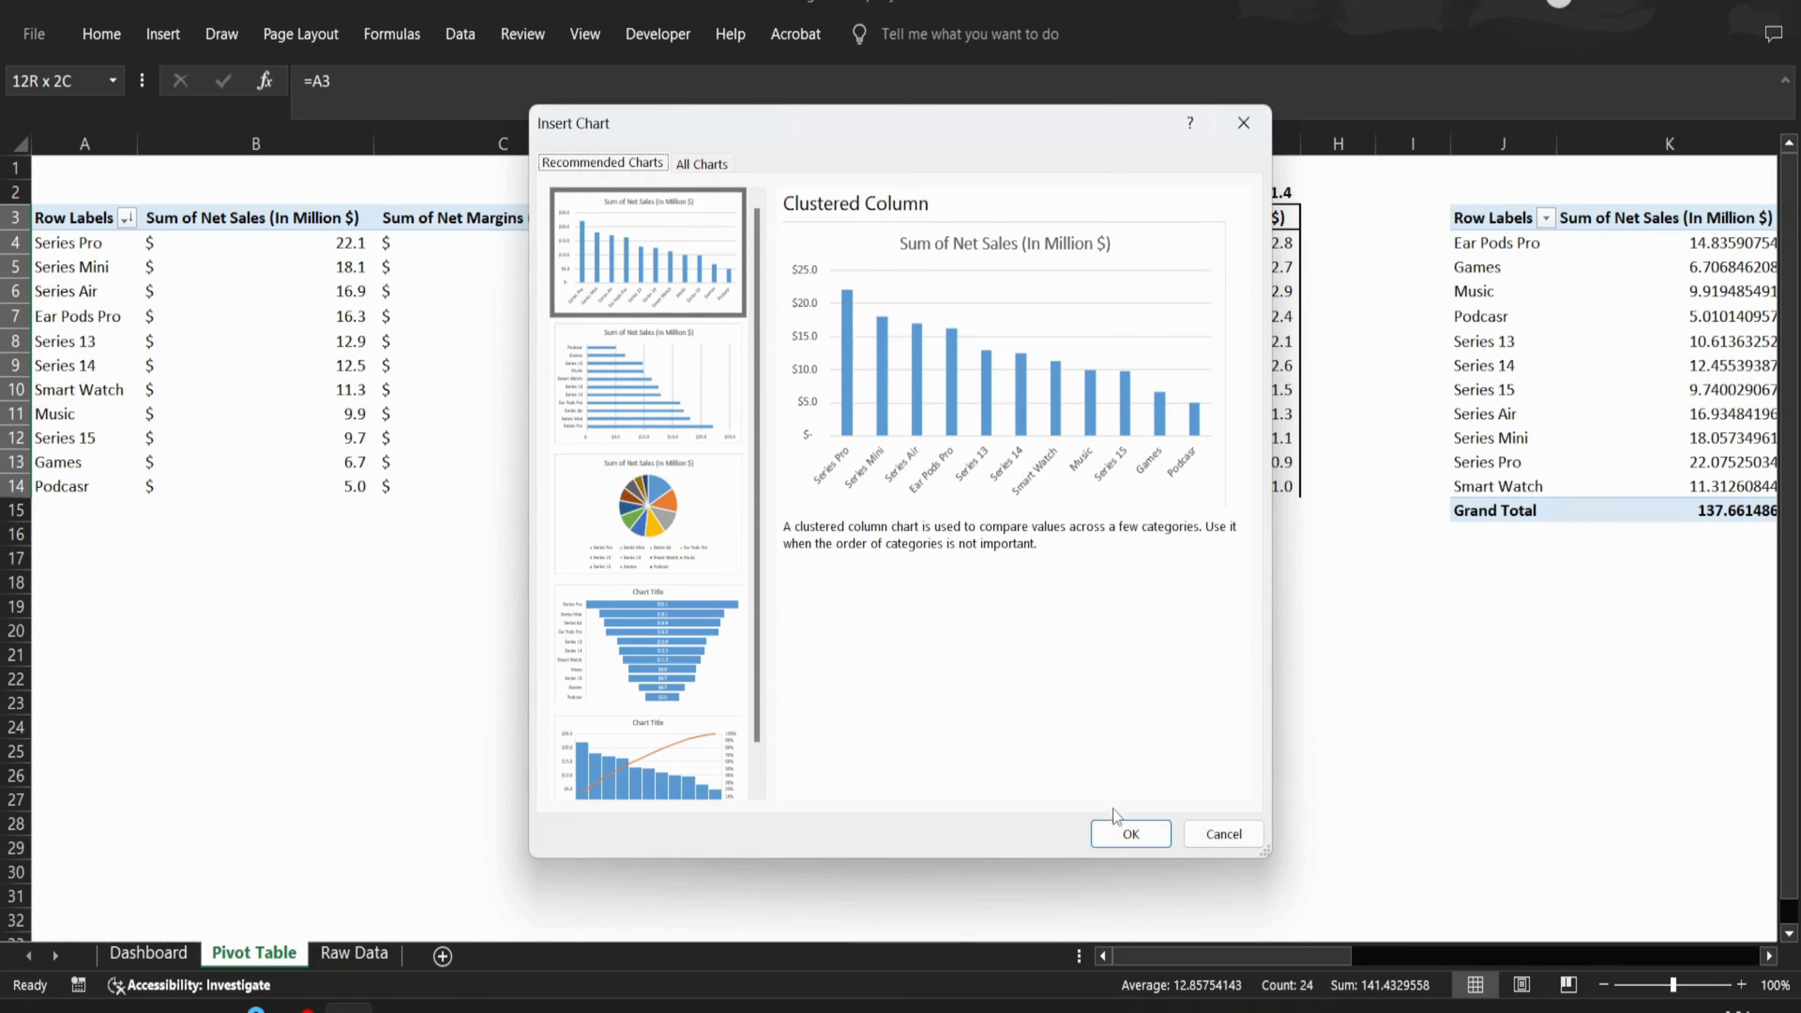
pyautogui.click(1128, 832)
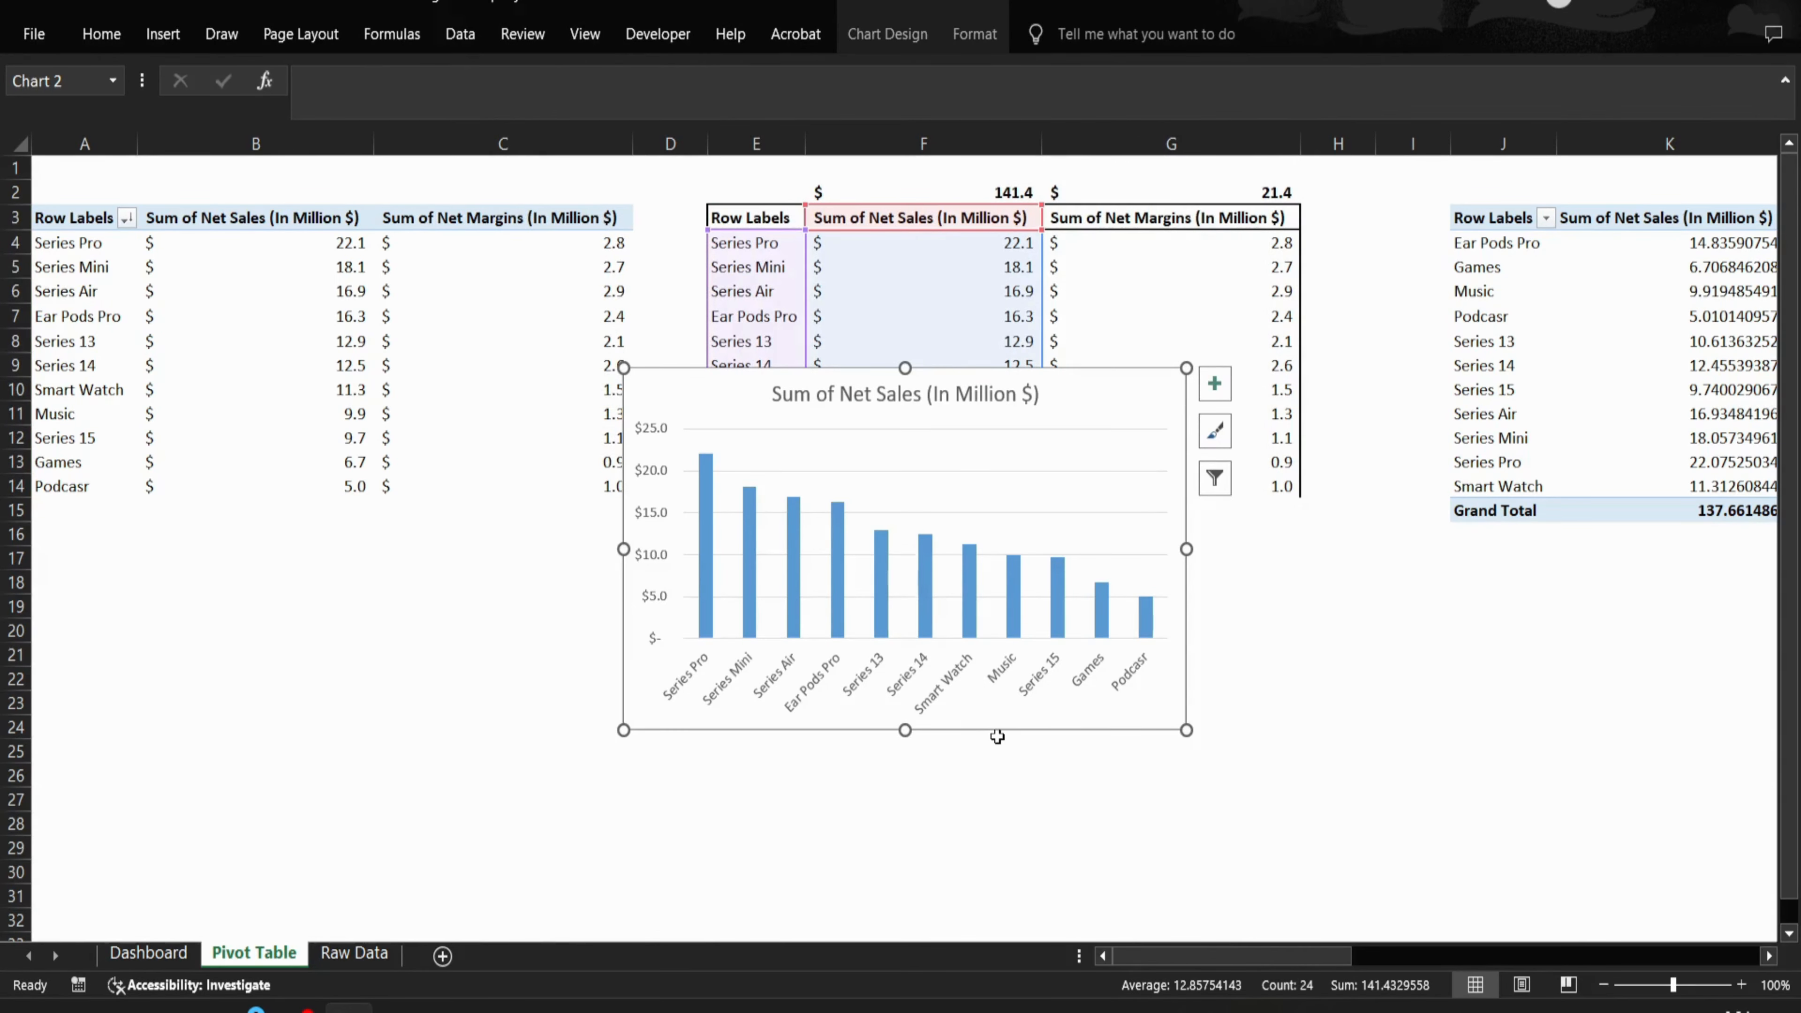
# - Move the column chart down, enlarge it to about 7.33" by 3.55", and delete its gridlines, value axis and title
pyautogui.moveTo(997, 738); pyautogui.dragTo(889, 850)
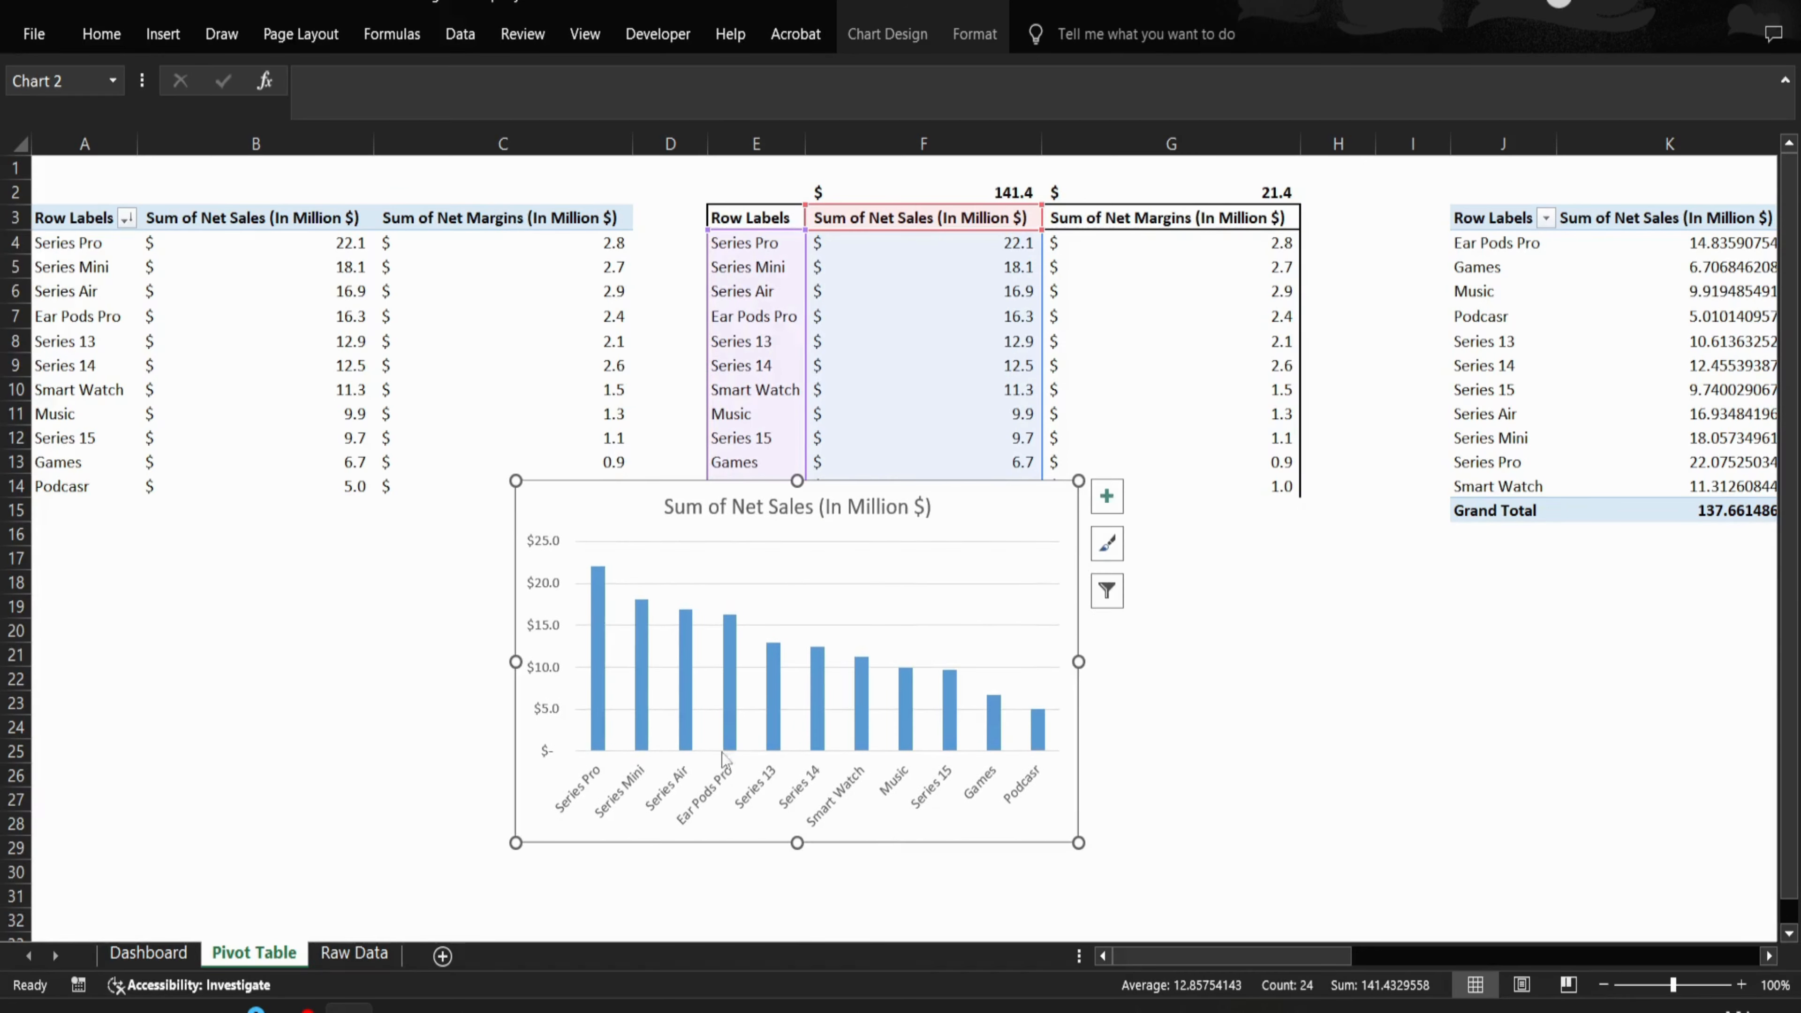
pyautogui.moveTo(1079, 843); pyautogui.dragTo(1341, 912)
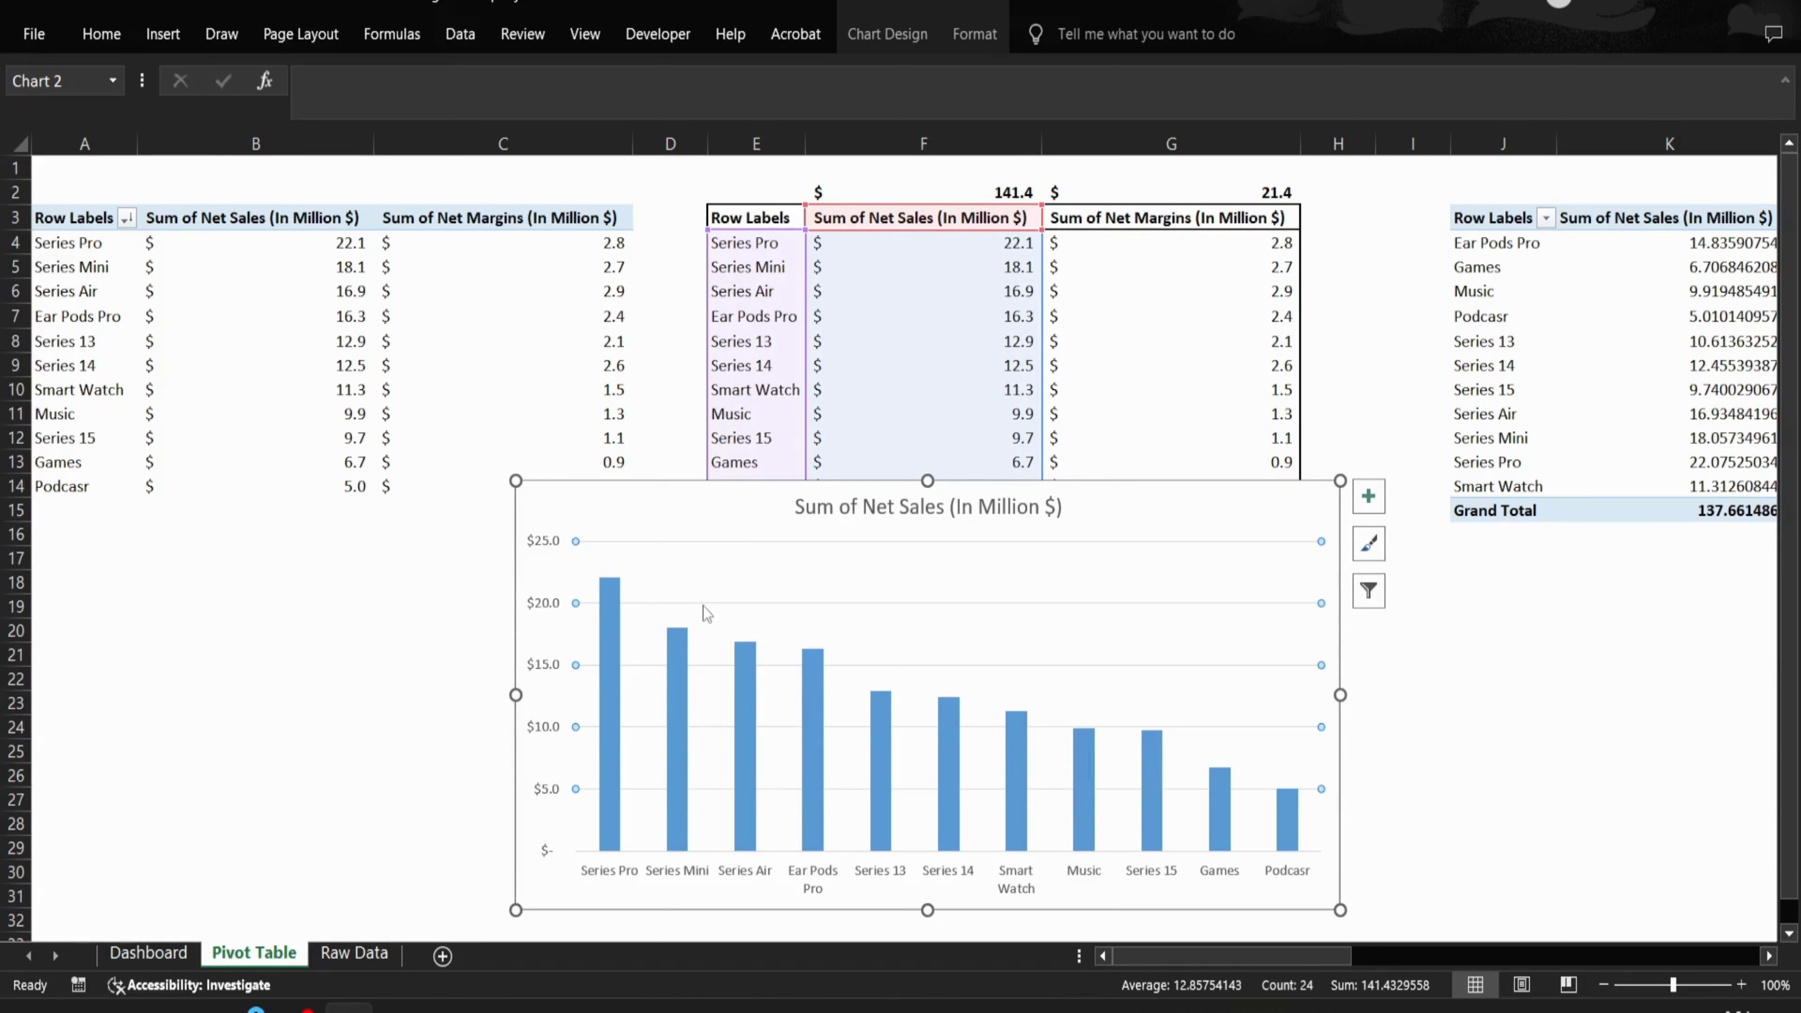
pyautogui.click(542, 613)
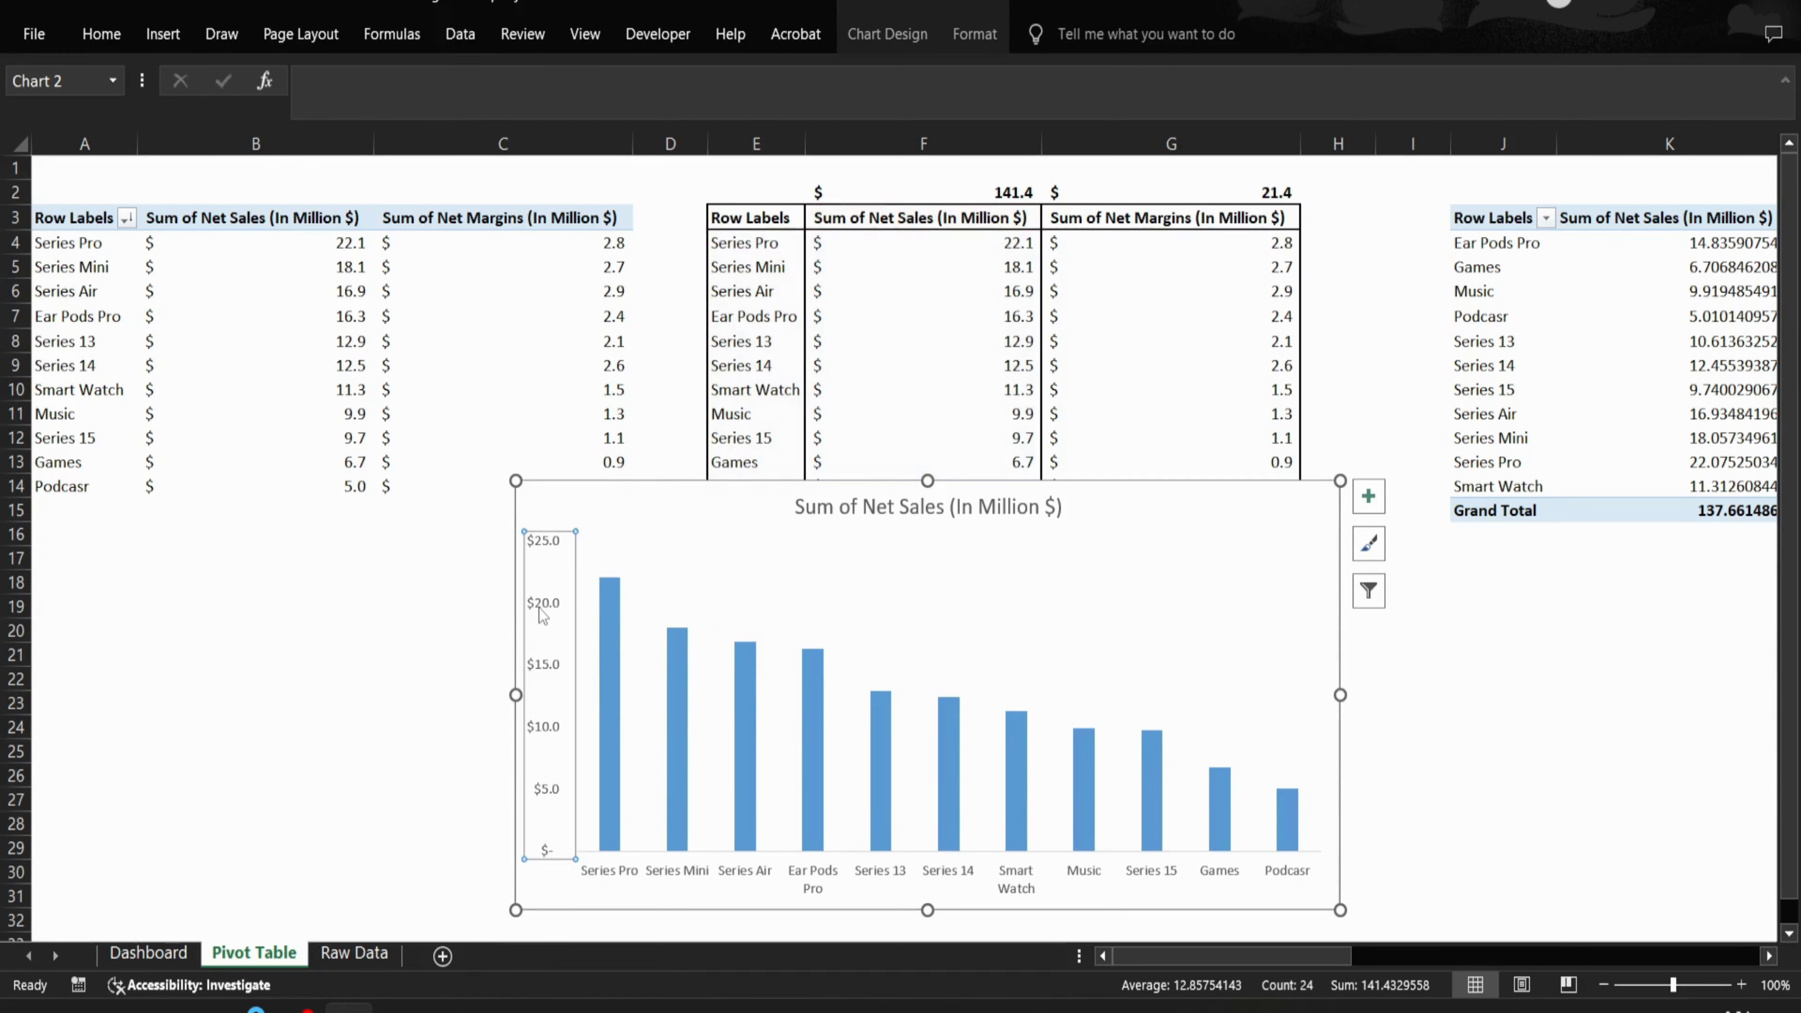
pyautogui.press('Delete')
pyautogui.click(863, 506)
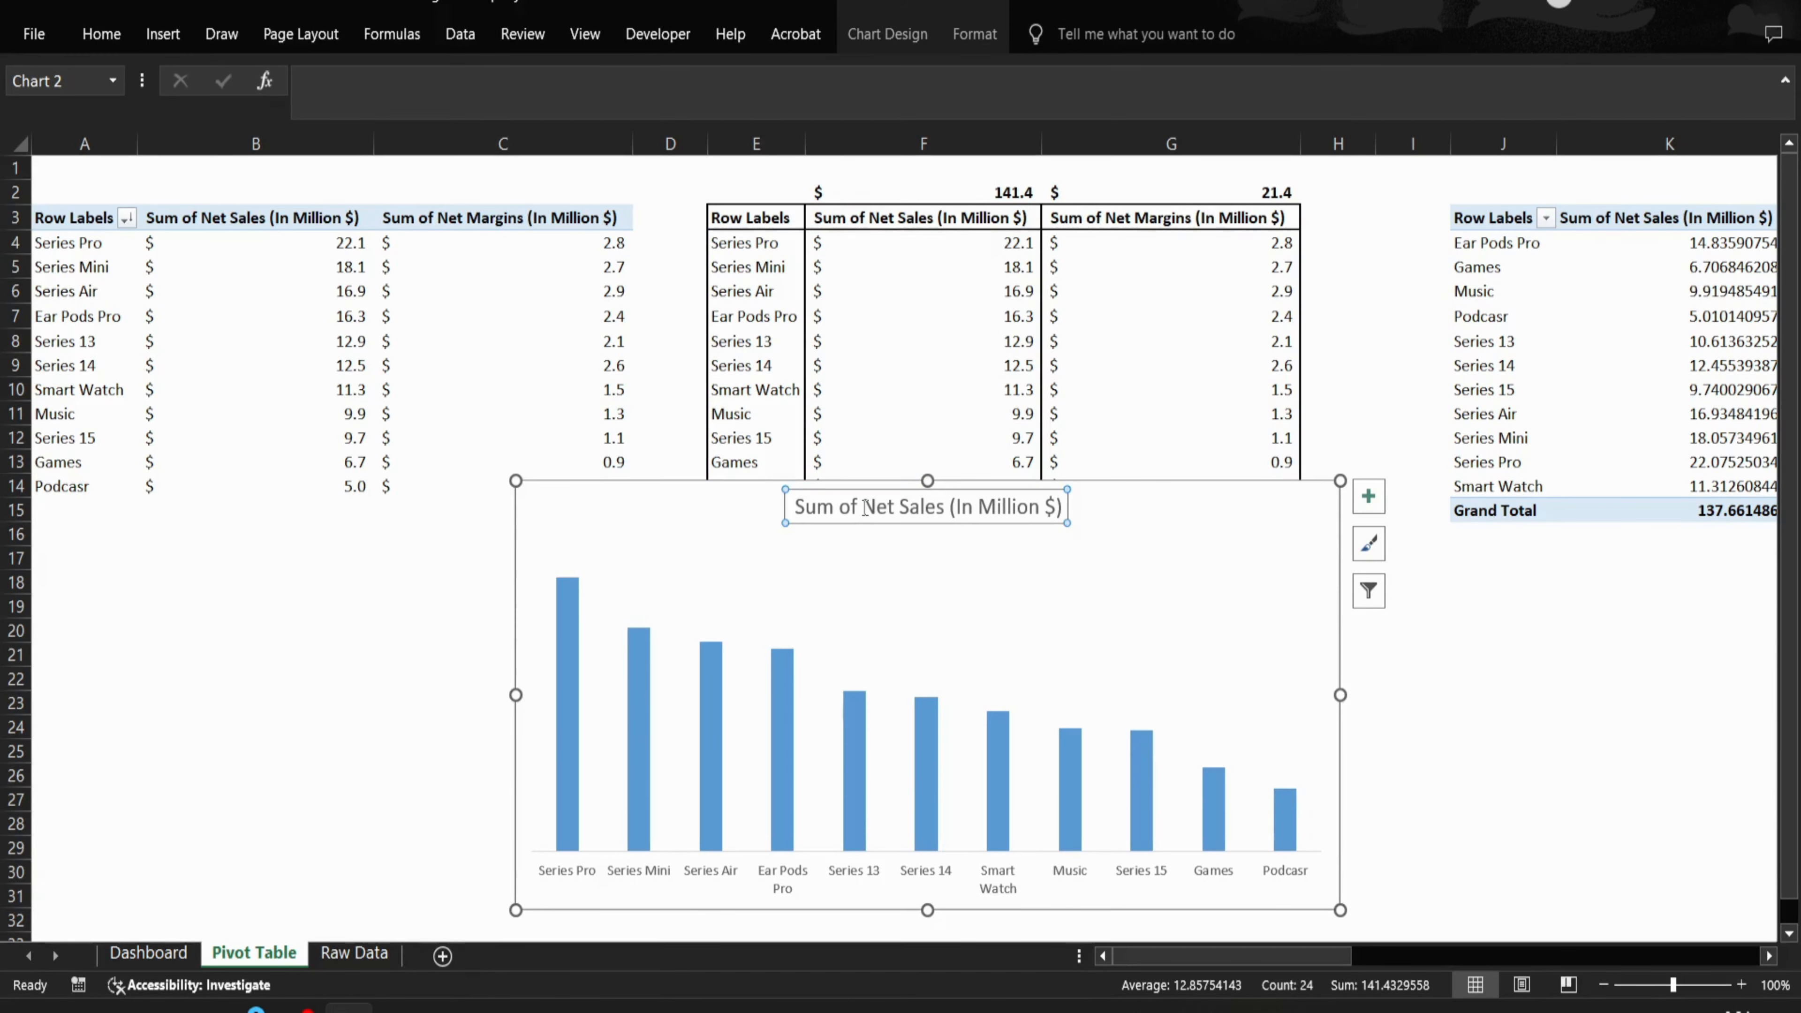
pyautogui.press('Delete')
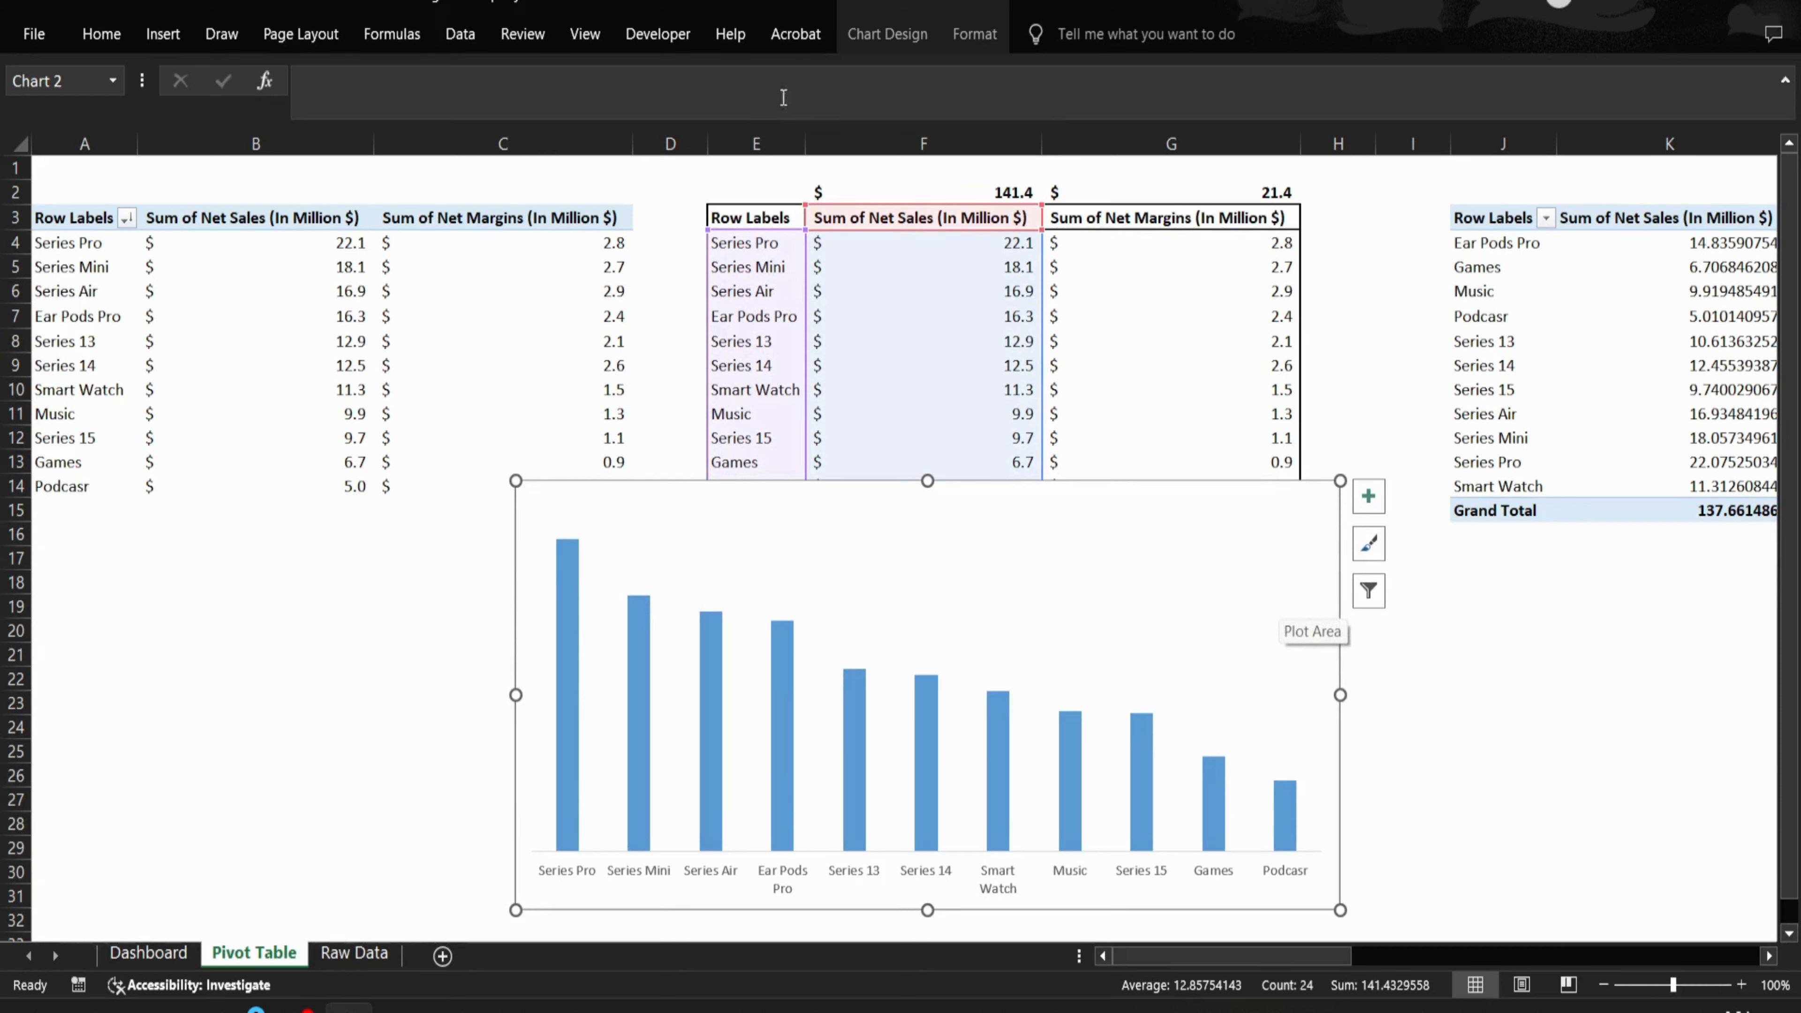
# - Give the column chart's area no fill and no outline
pyautogui.click(974, 33)
pyautogui.click(943, 68)
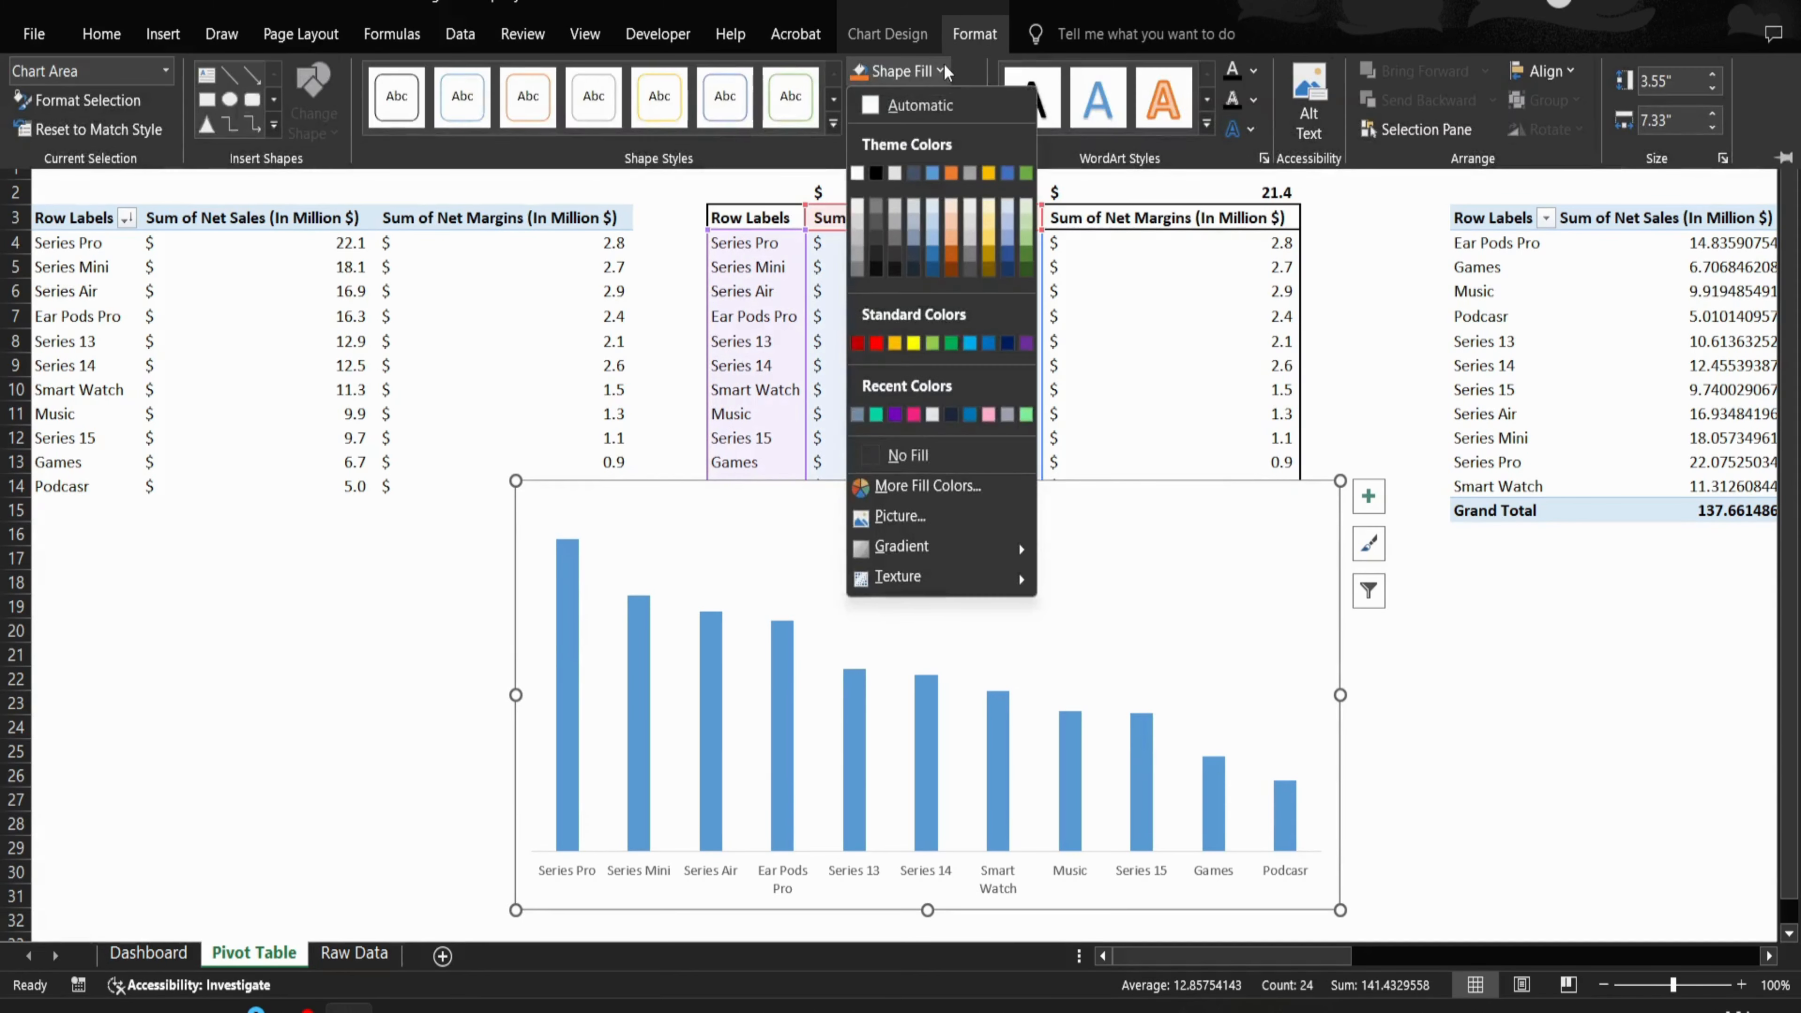
pyautogui.click(909, 455)
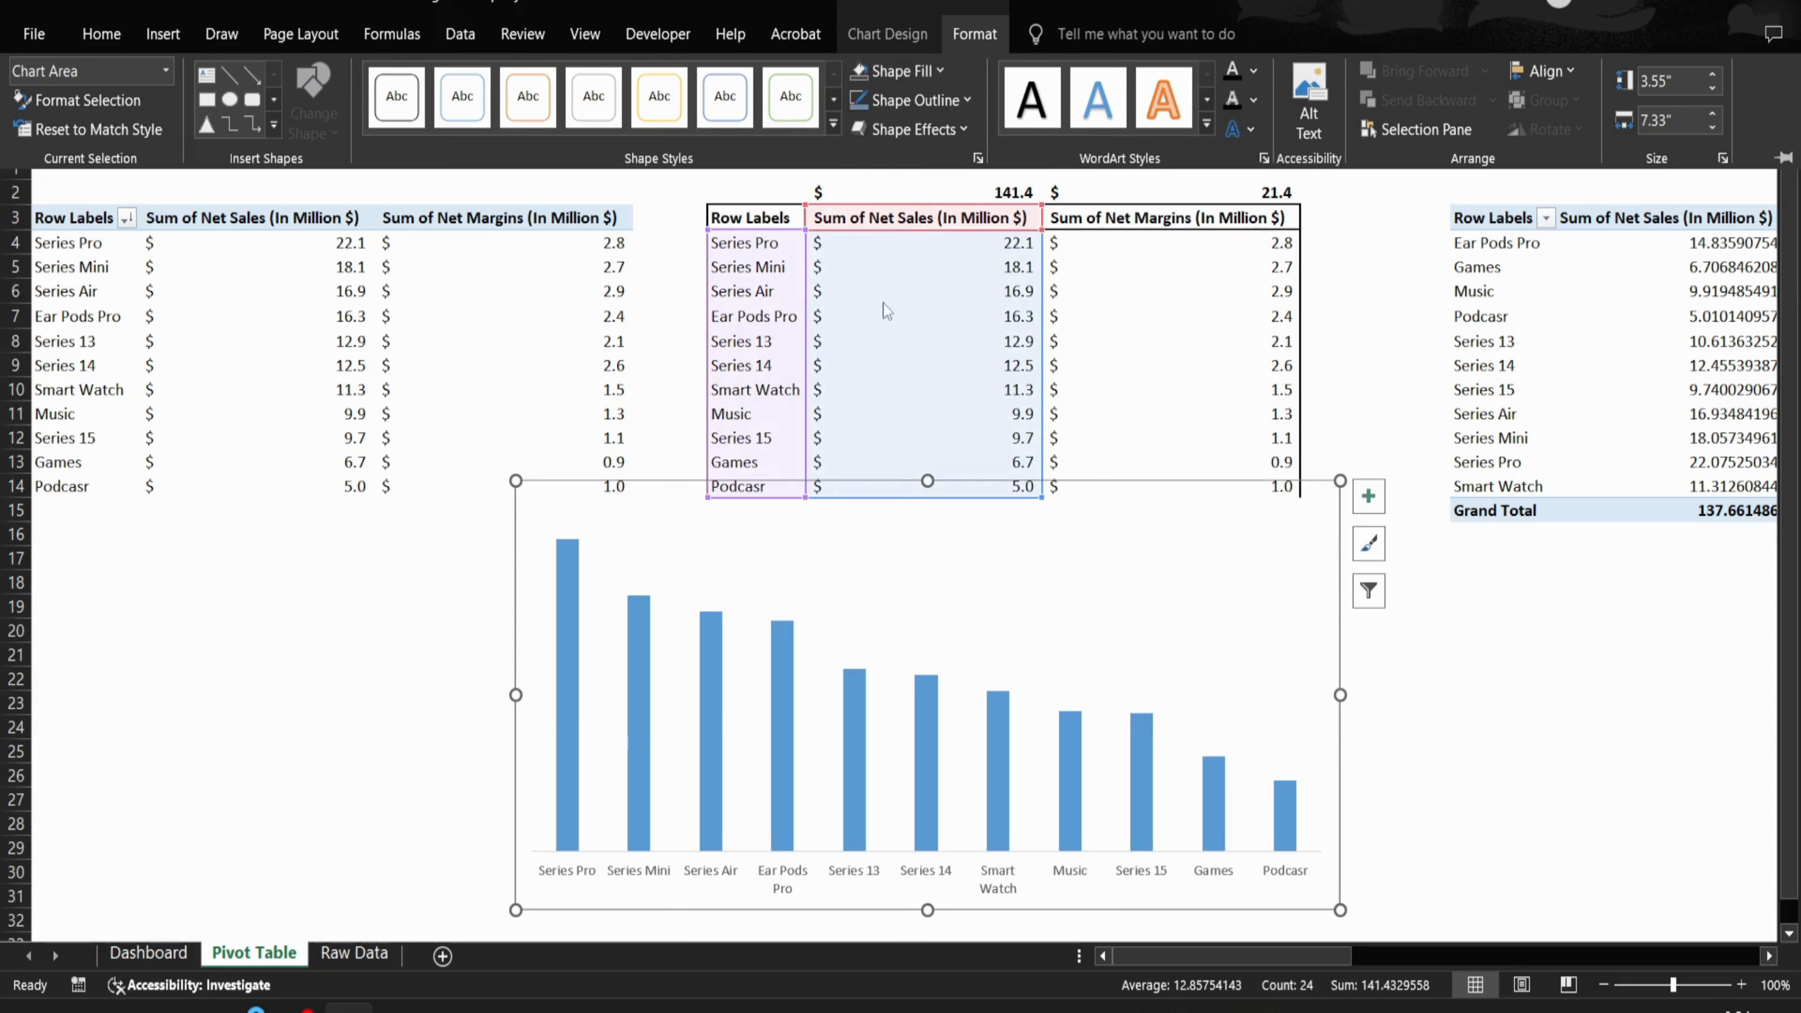
pyautogui.click(952, 101)
pyautogui.click(928, 485)
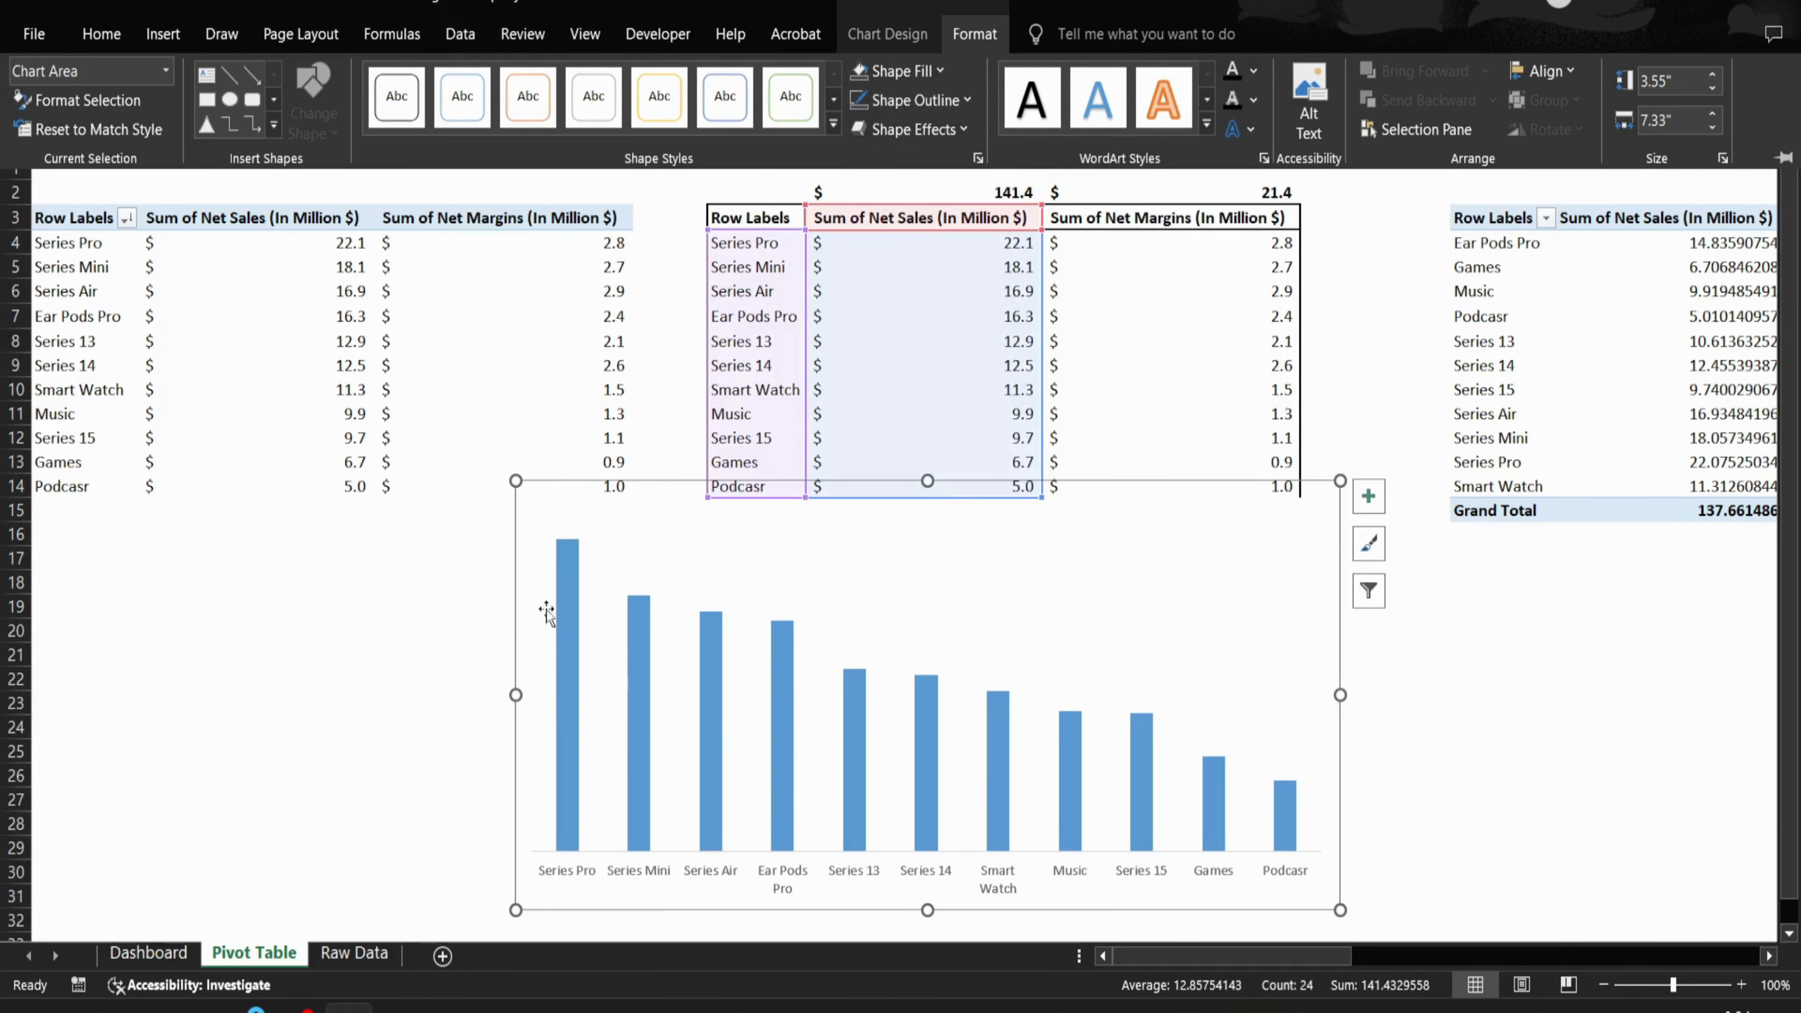
# - Cut the whole net sales column chart from the Pivot Table sheet
pyautogui.click(473, 583)
pyautogui.click(574, 540)
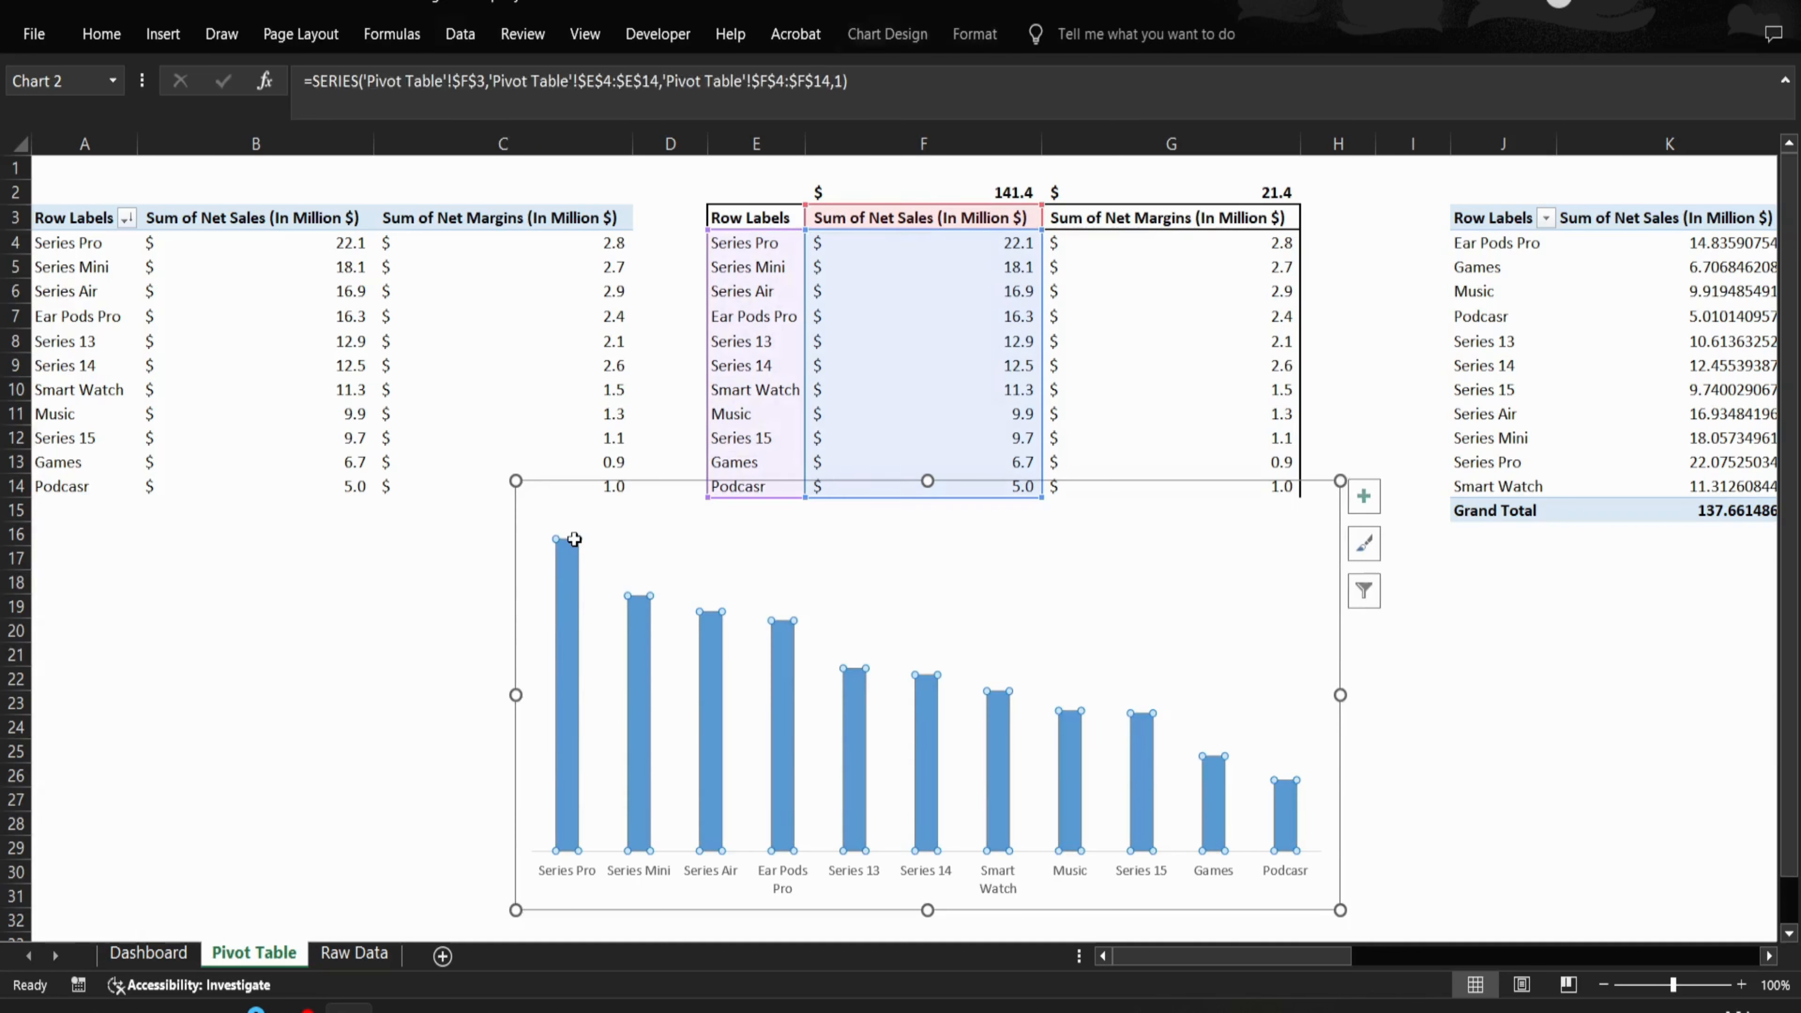
pyautogui.click(635, 559)
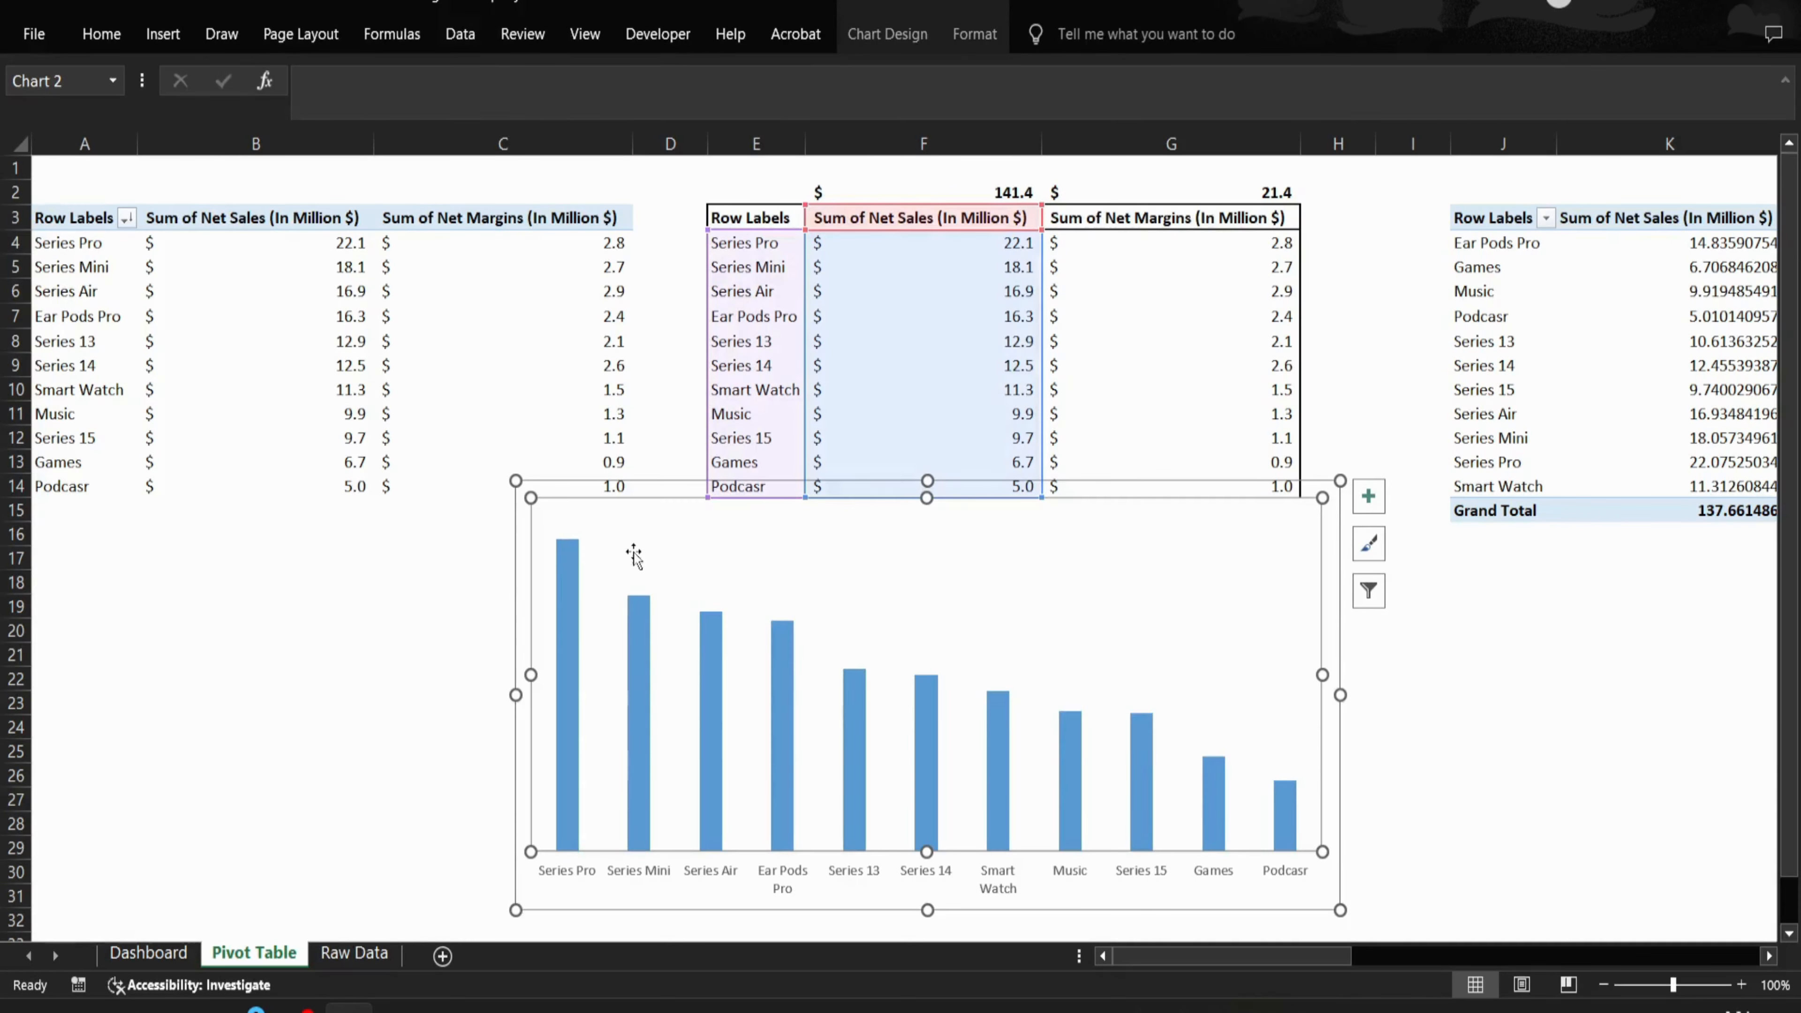
pyautogui.click(512, 628)
pyautogui.hotkey('ctrl', 'x')
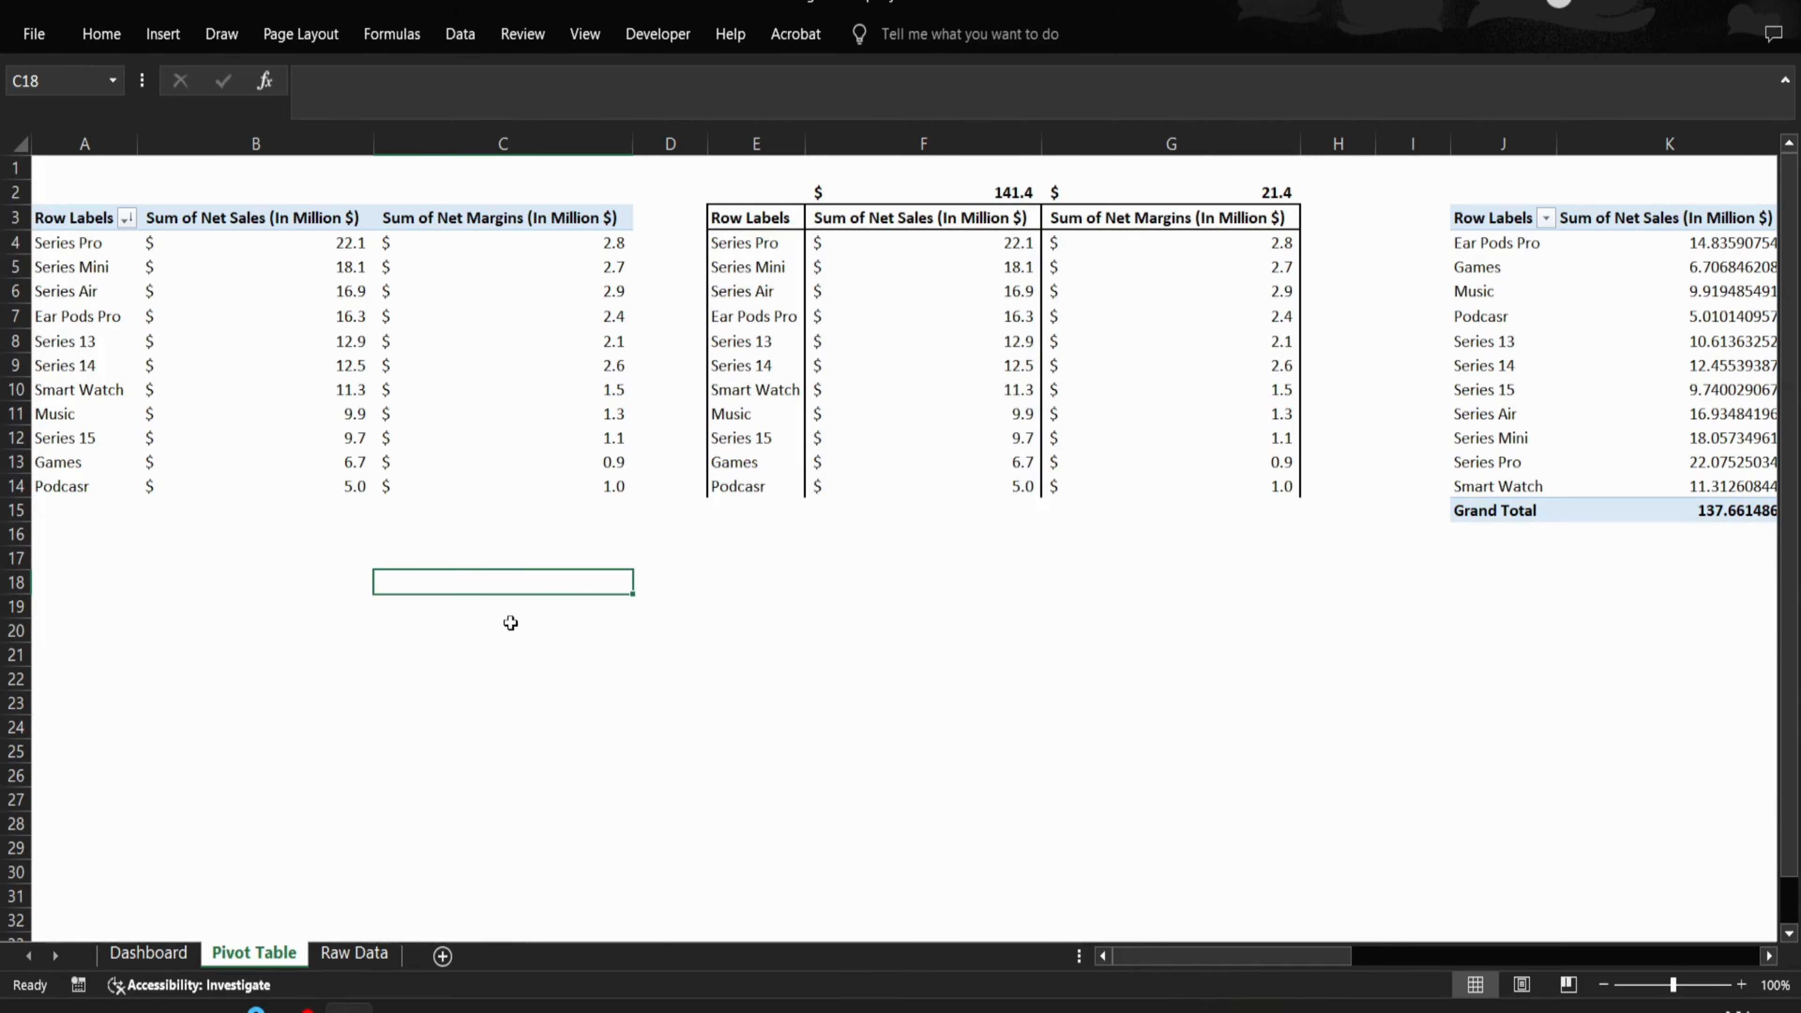
# - Paste the net sales column chart onto the Dashboard sheet, move it up toward the rounded panel and make it narrower
pyautogui.hotkey('ctrl', 'pageup')
pyautogui.hotkey('ctrl', 'v')
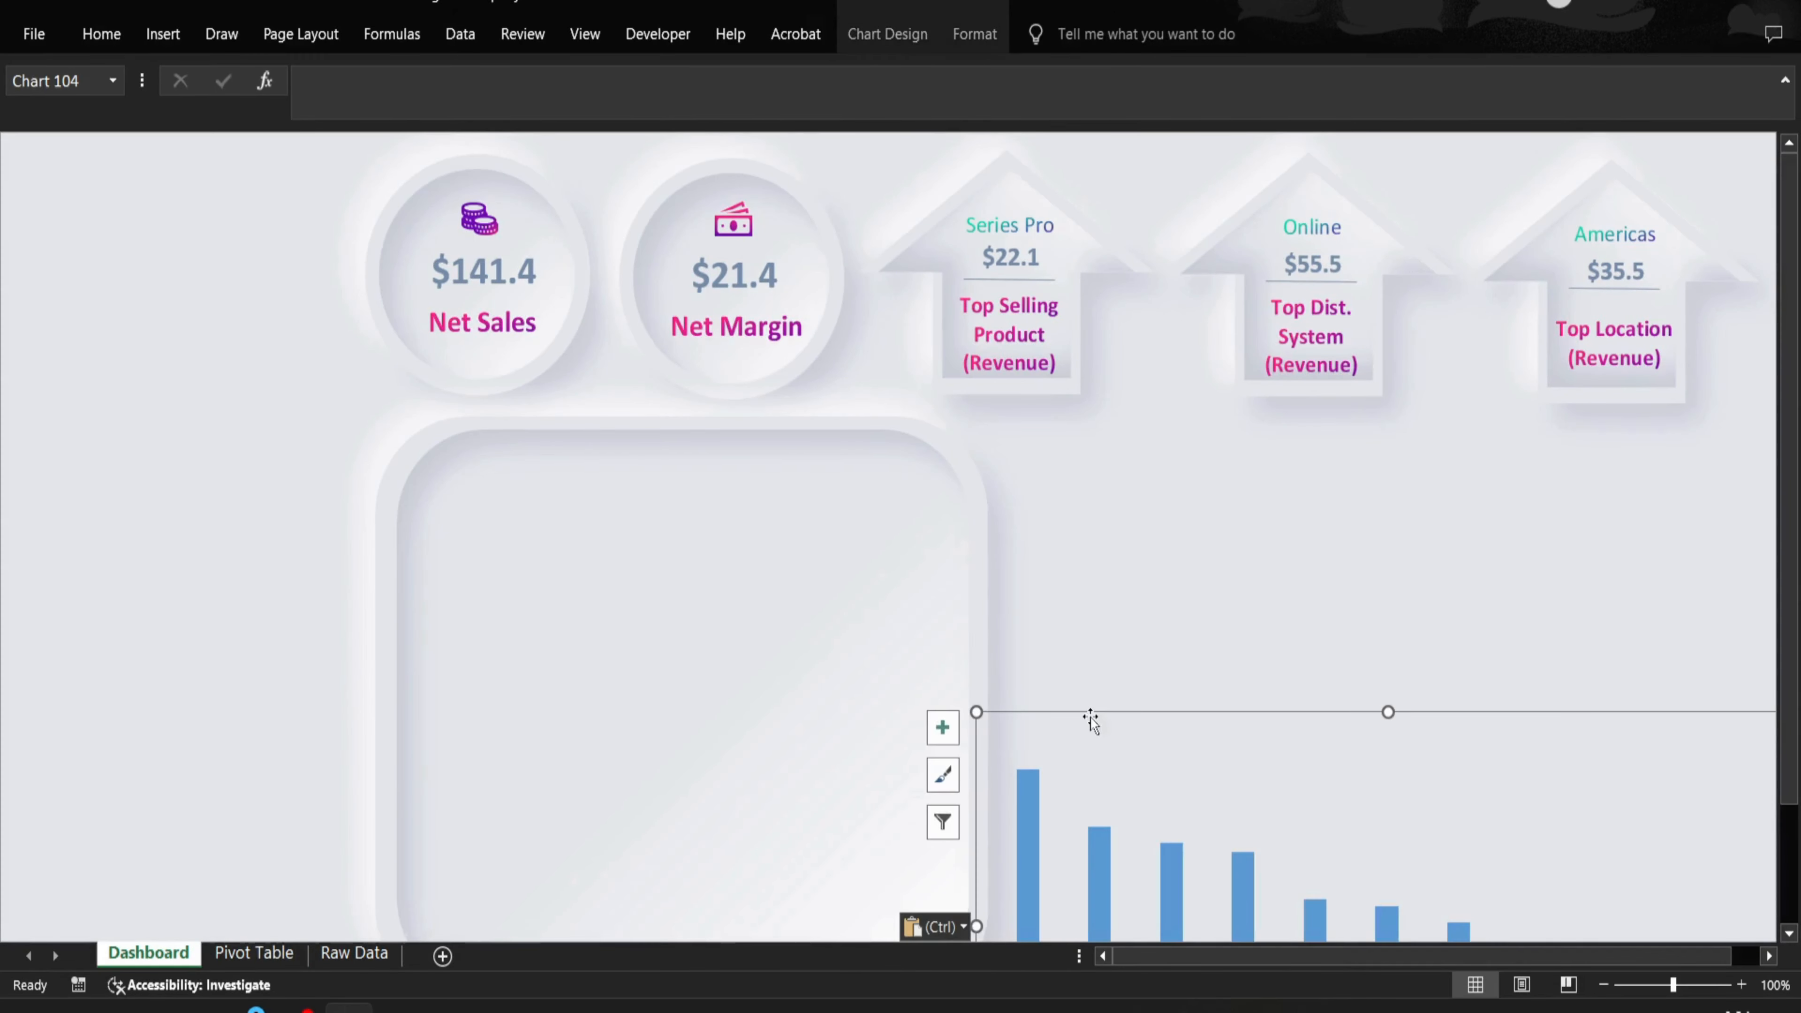
pyautogui.moveTo(1089, 716); pyautogui.dragTo(665, 348)
pyautogui.moveTo(1367, 559); pyautogui.dragTo(1048, 561)
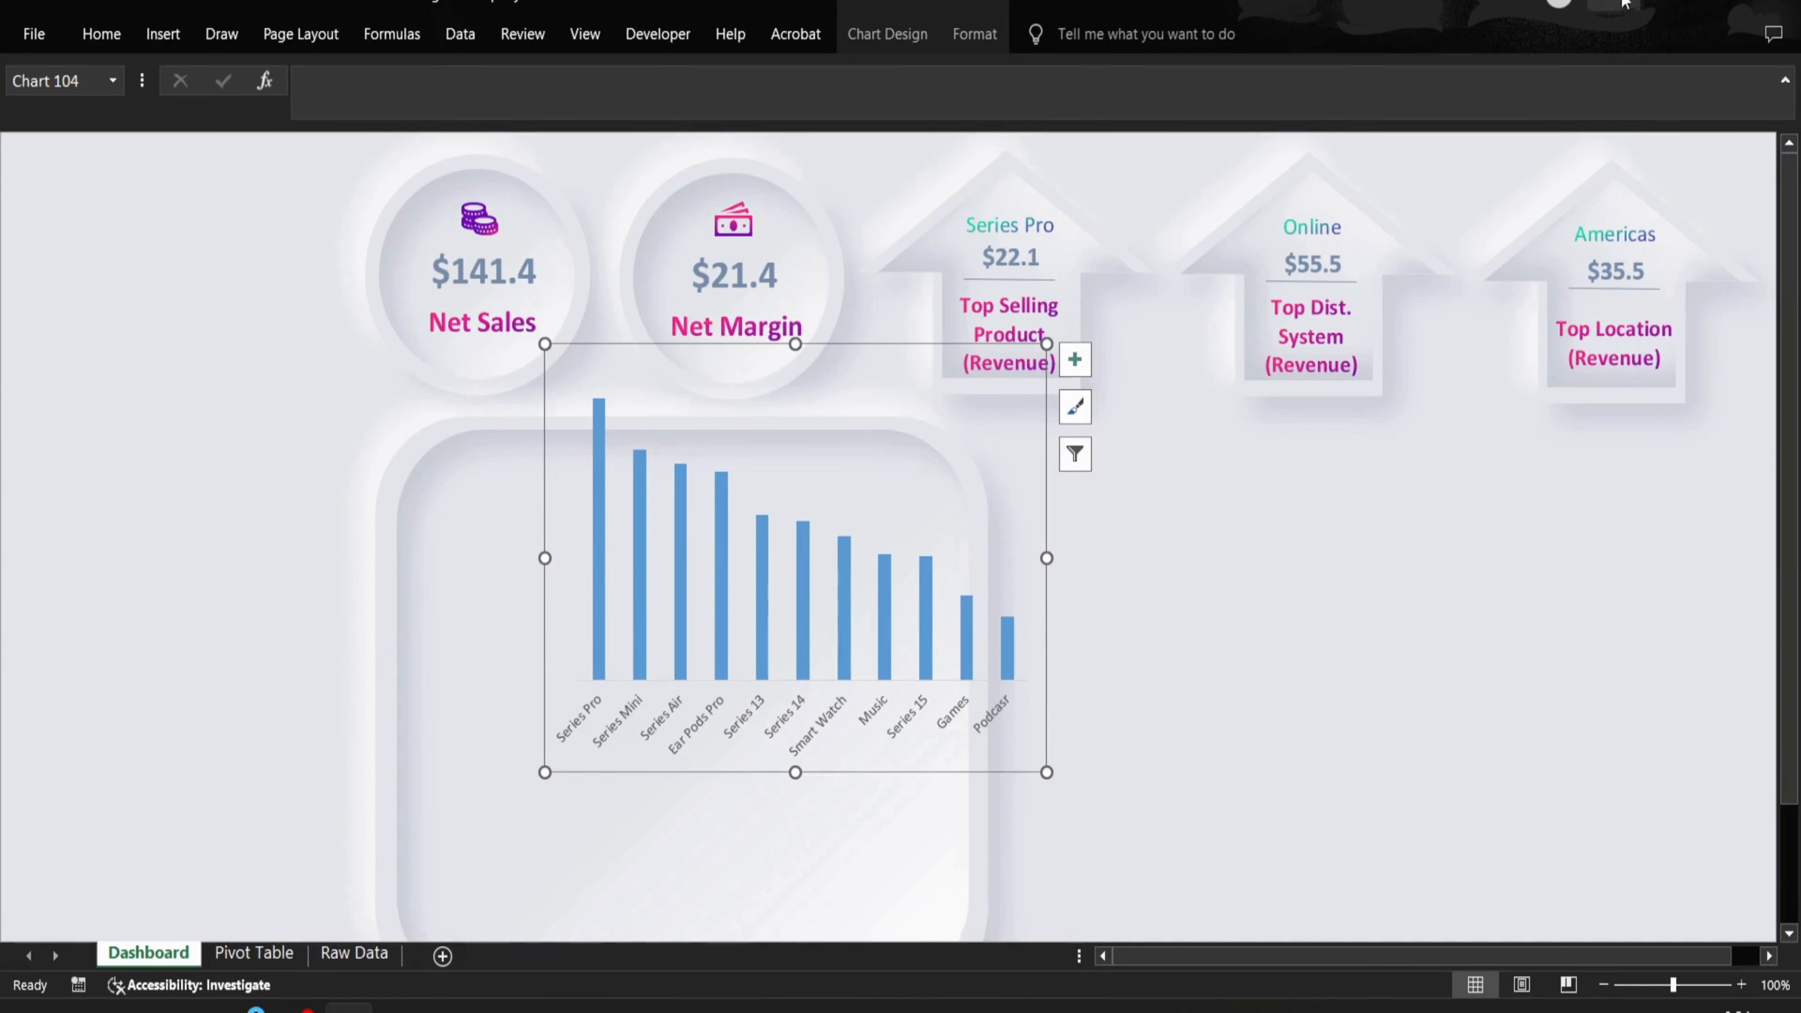
# - Fit the column chart inside the rounded rectangle panel below the Net Sales and Net Margin cards
pyautogui.moveTo(1788, 285); pyautogui.dragTo(1799, 579)
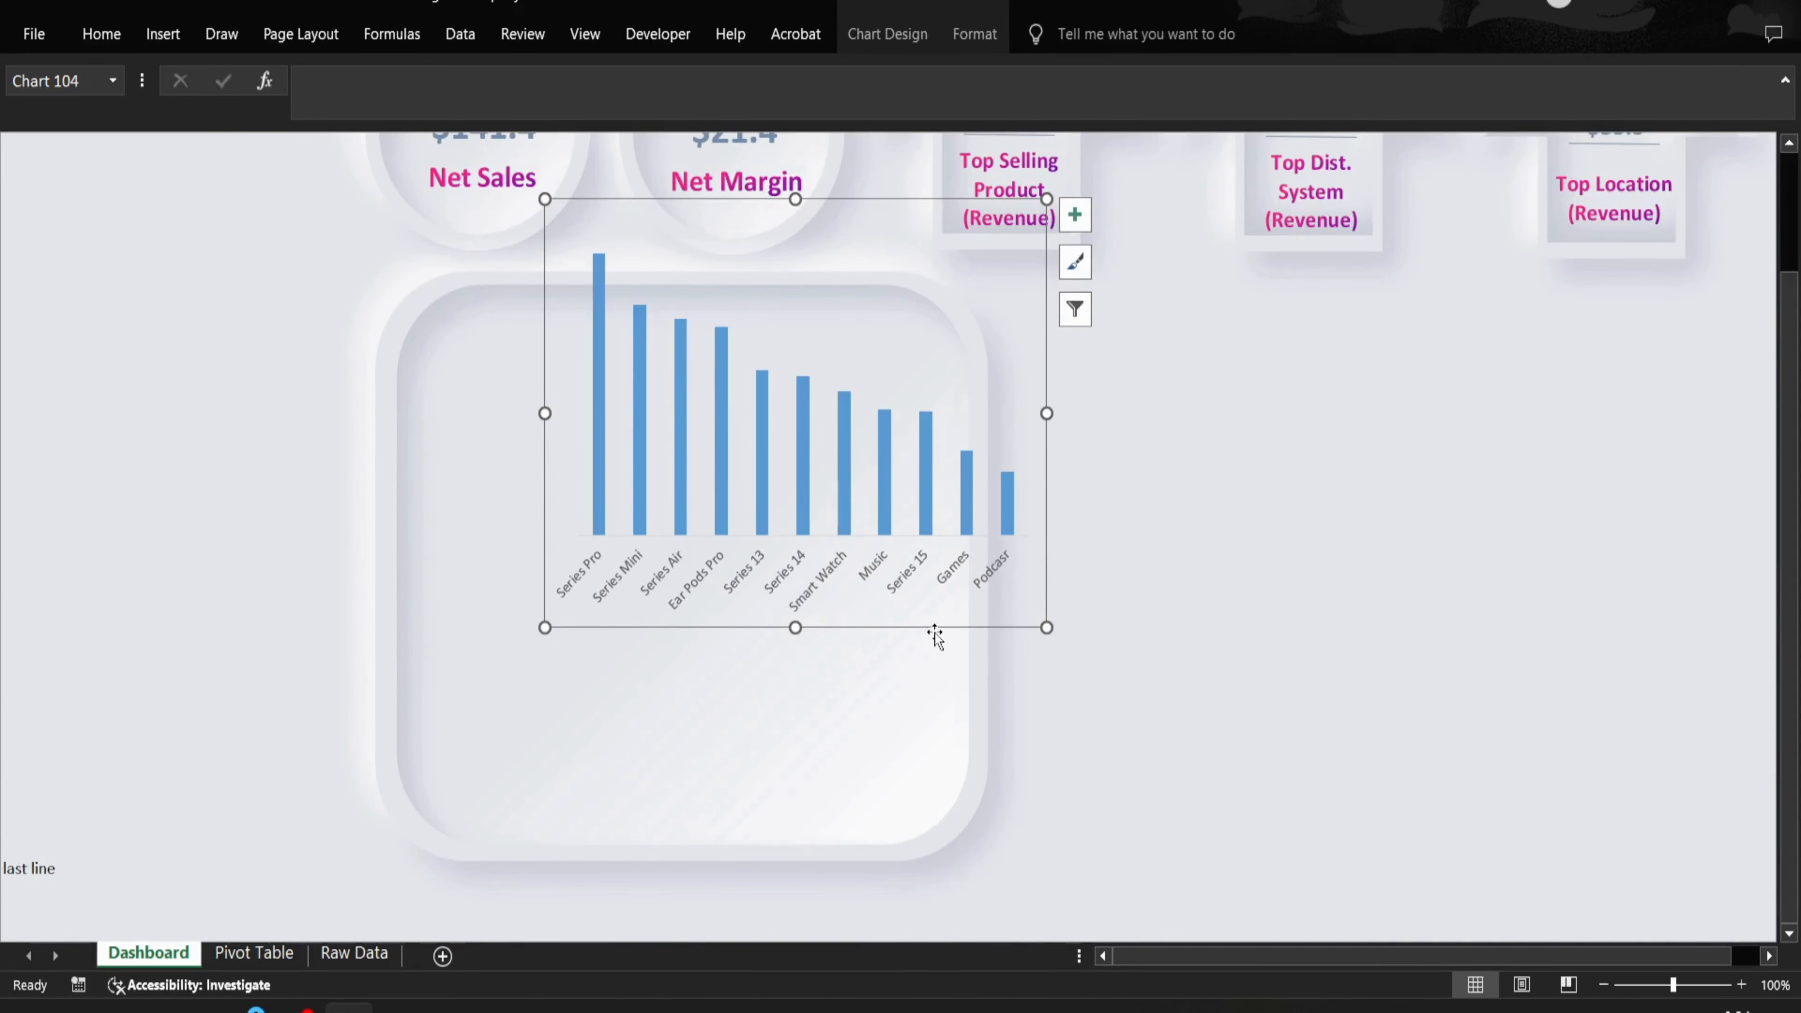
pyautogui.moveTo(935, 635); pyautogui.dragTo(822, 842)
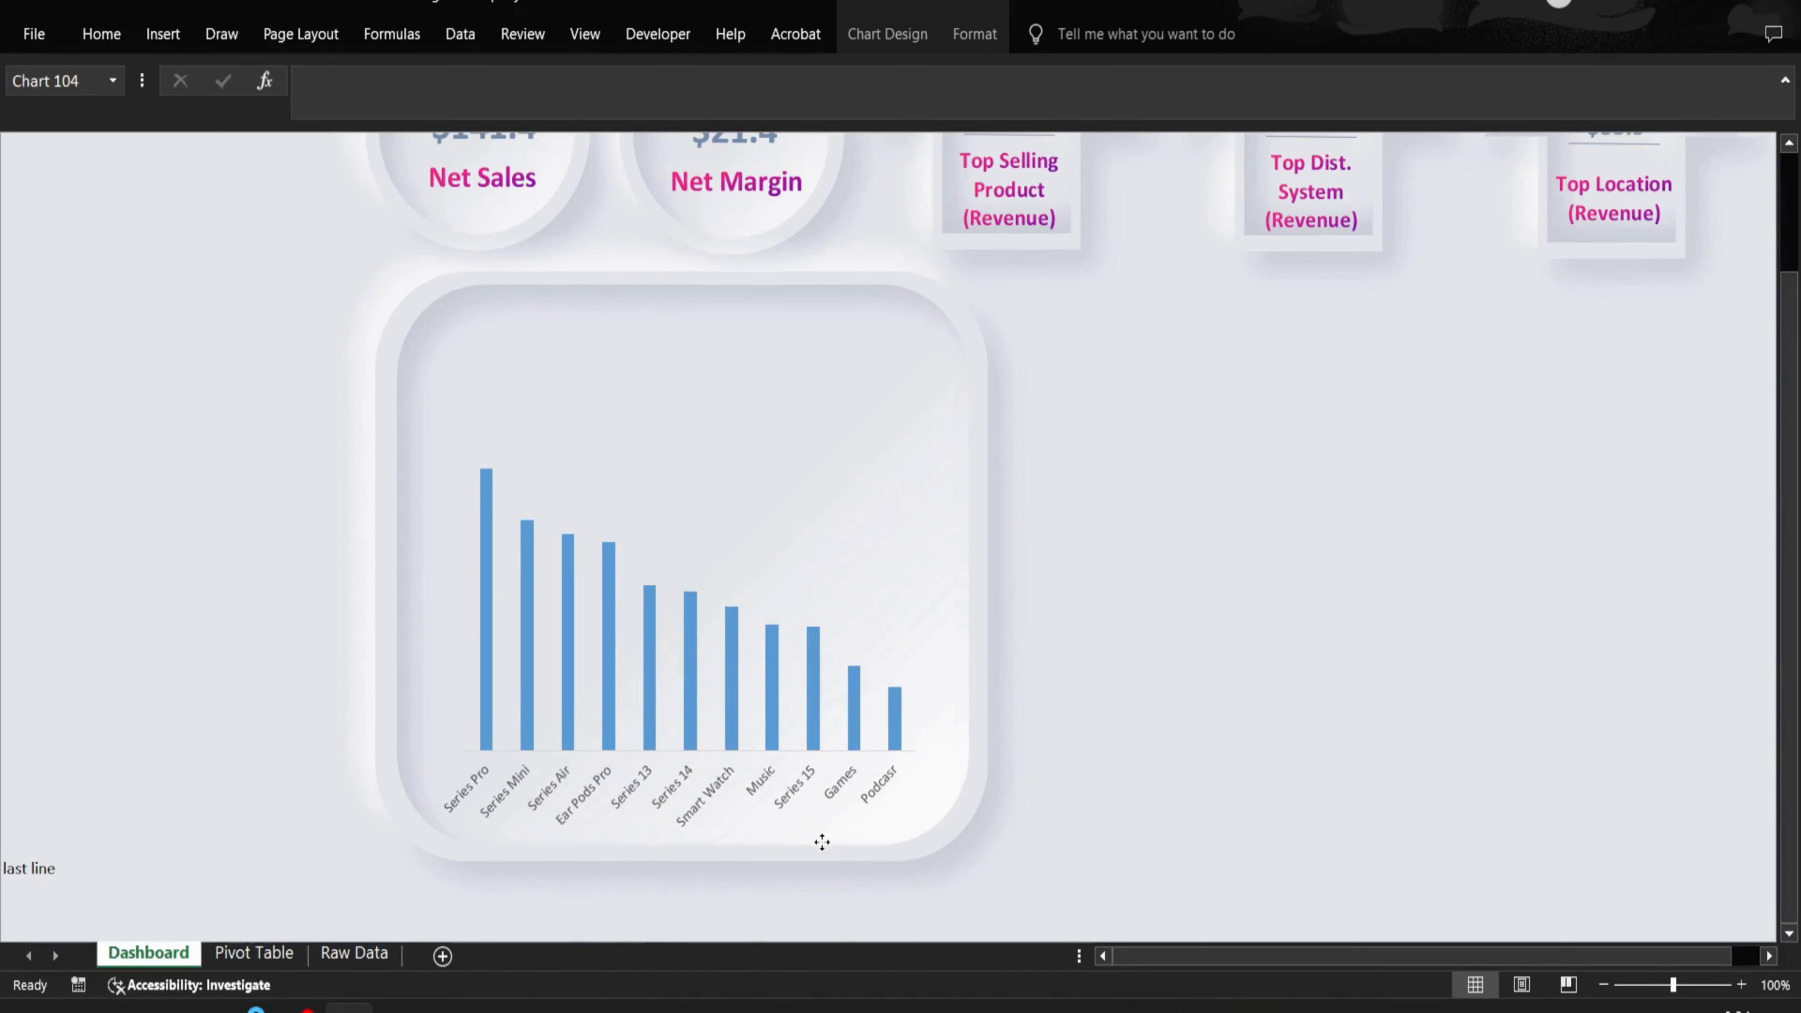
pyautogui.moveTo(933, 842)
pyautogui.mouseDown()
pyautogui.moveTo(964, 856)
pyautogui.moveTo(903, 846)
pyautogui.mouseUp()
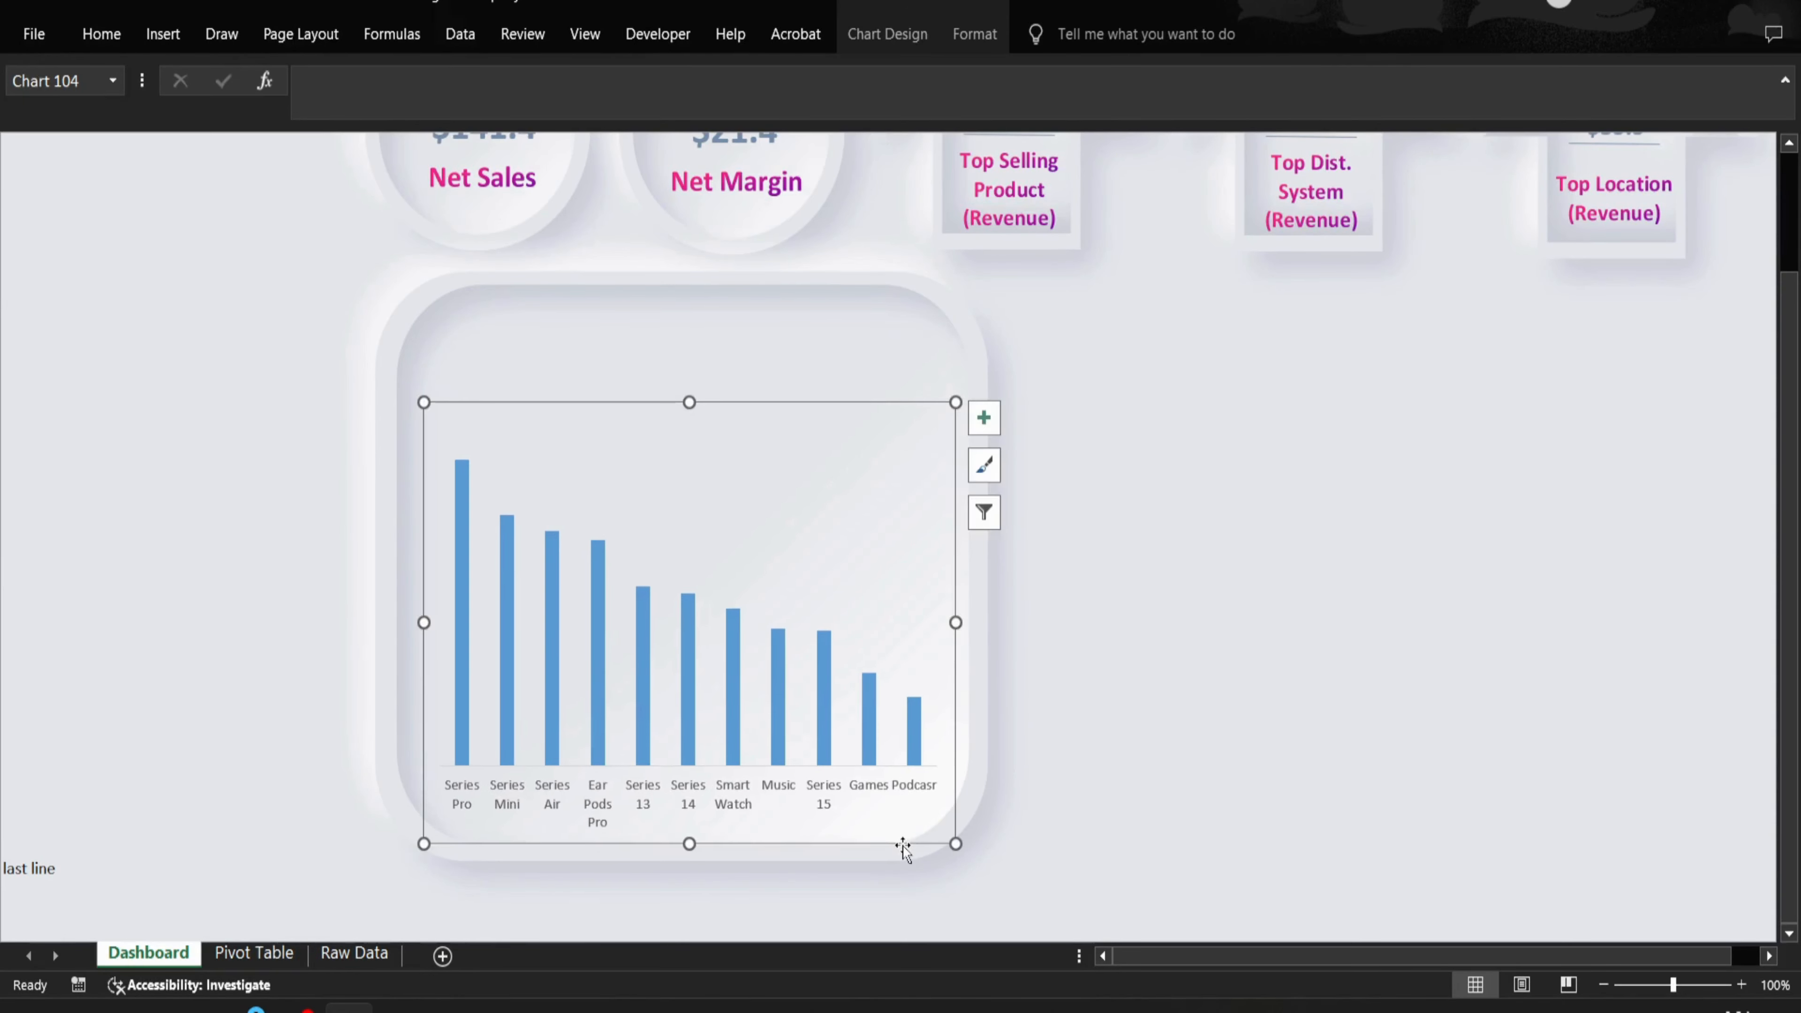
pyautogui.click(986, 816)
pyautogui.click(1135, 725)
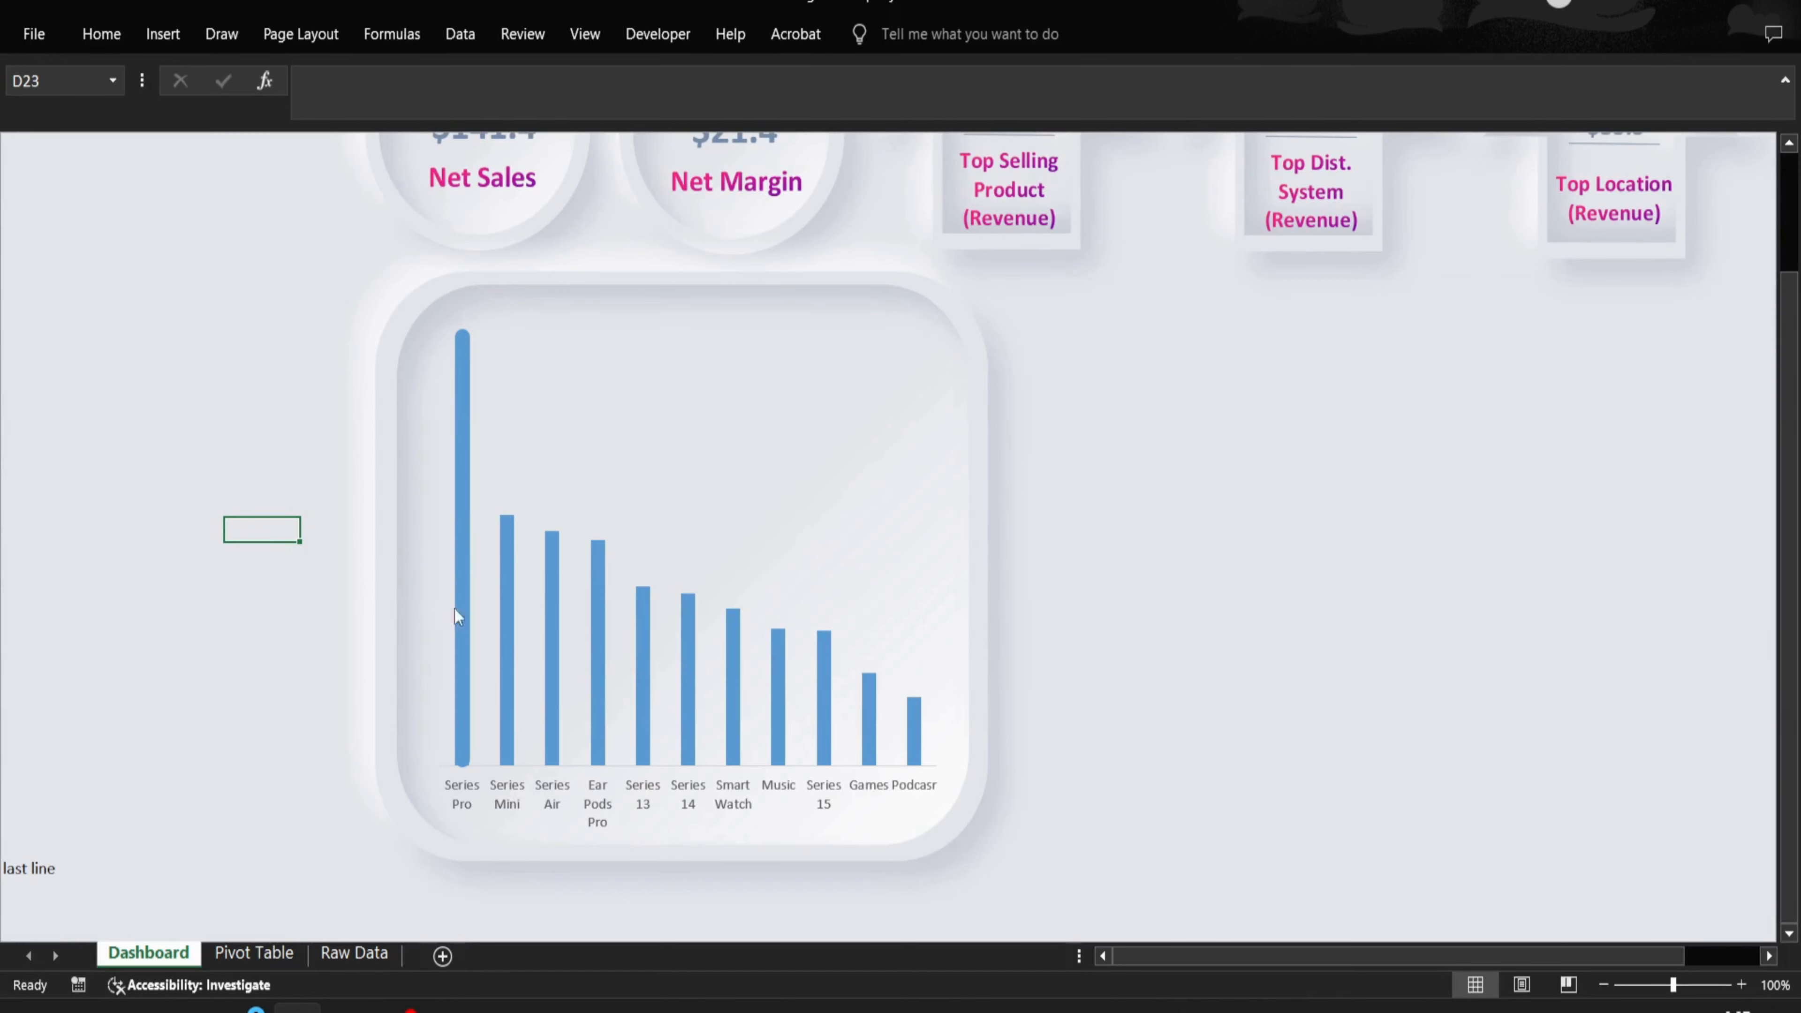
# - Delete the tall blue bar over Series Pro and draw a rounded rectangle about 4.24" by 0.34" beside the chart panel
pyautogui.click(464, 444)
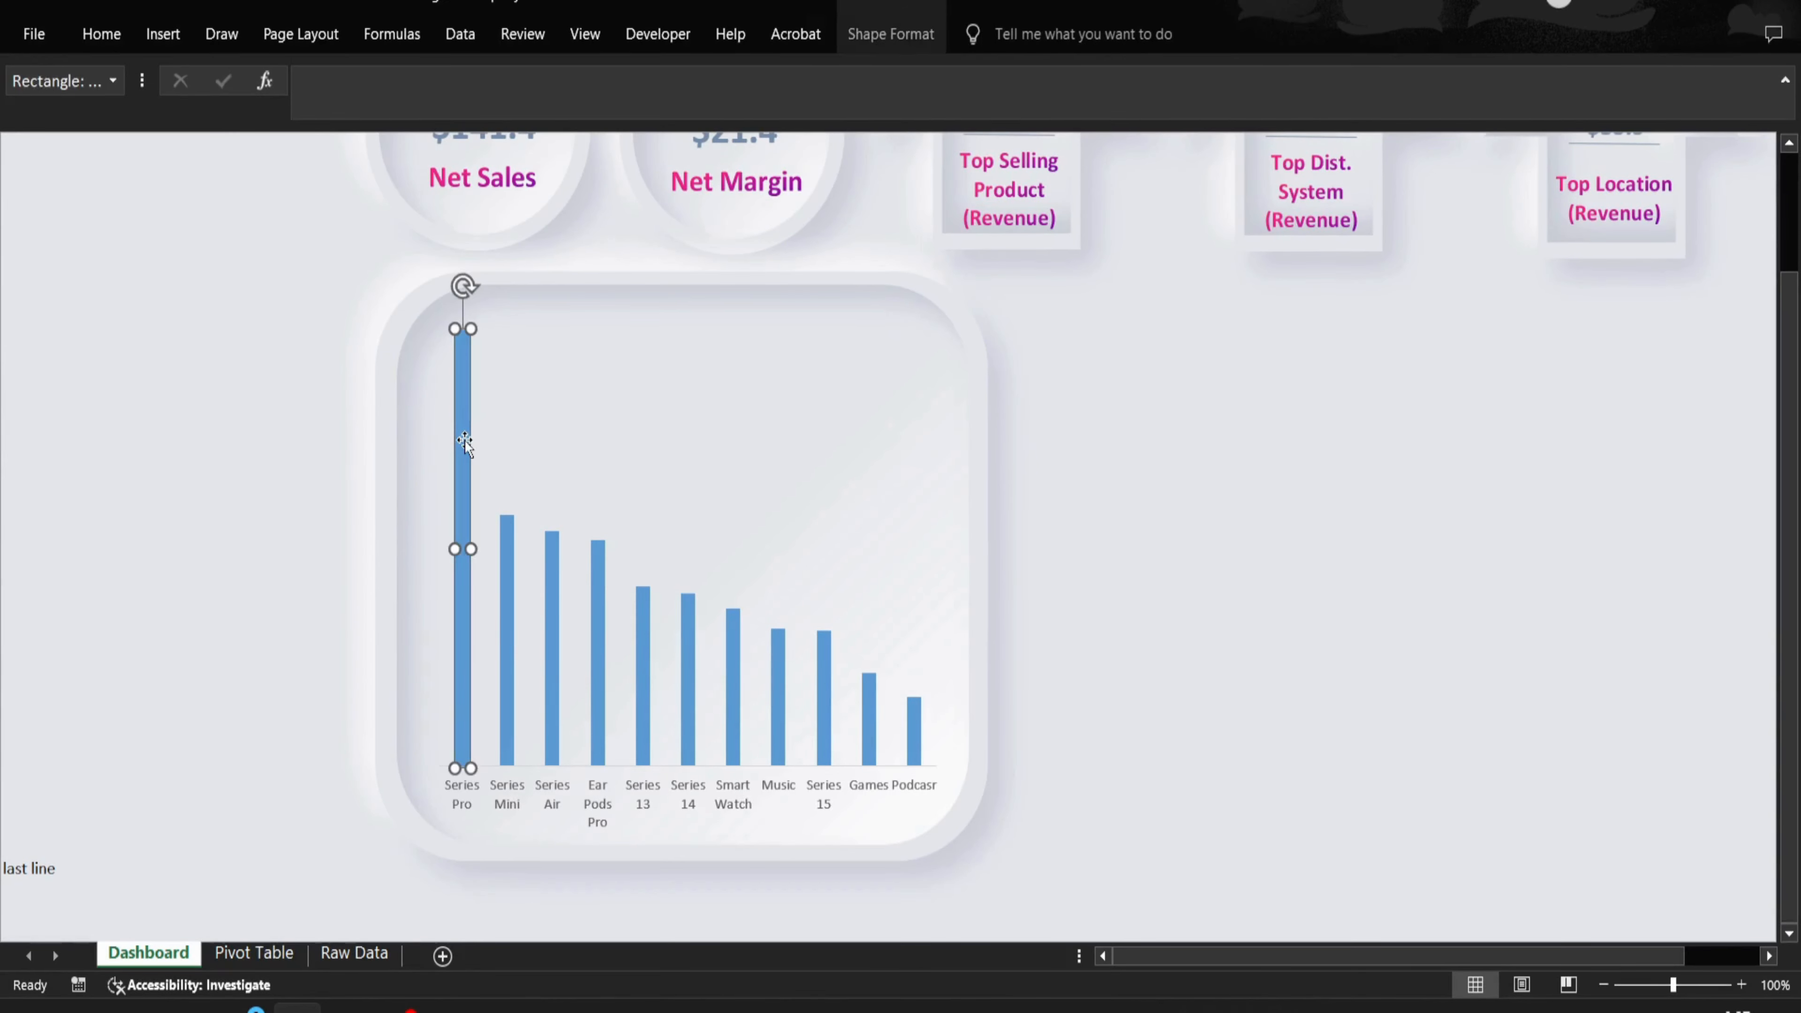
pyautogui.press('Delete')
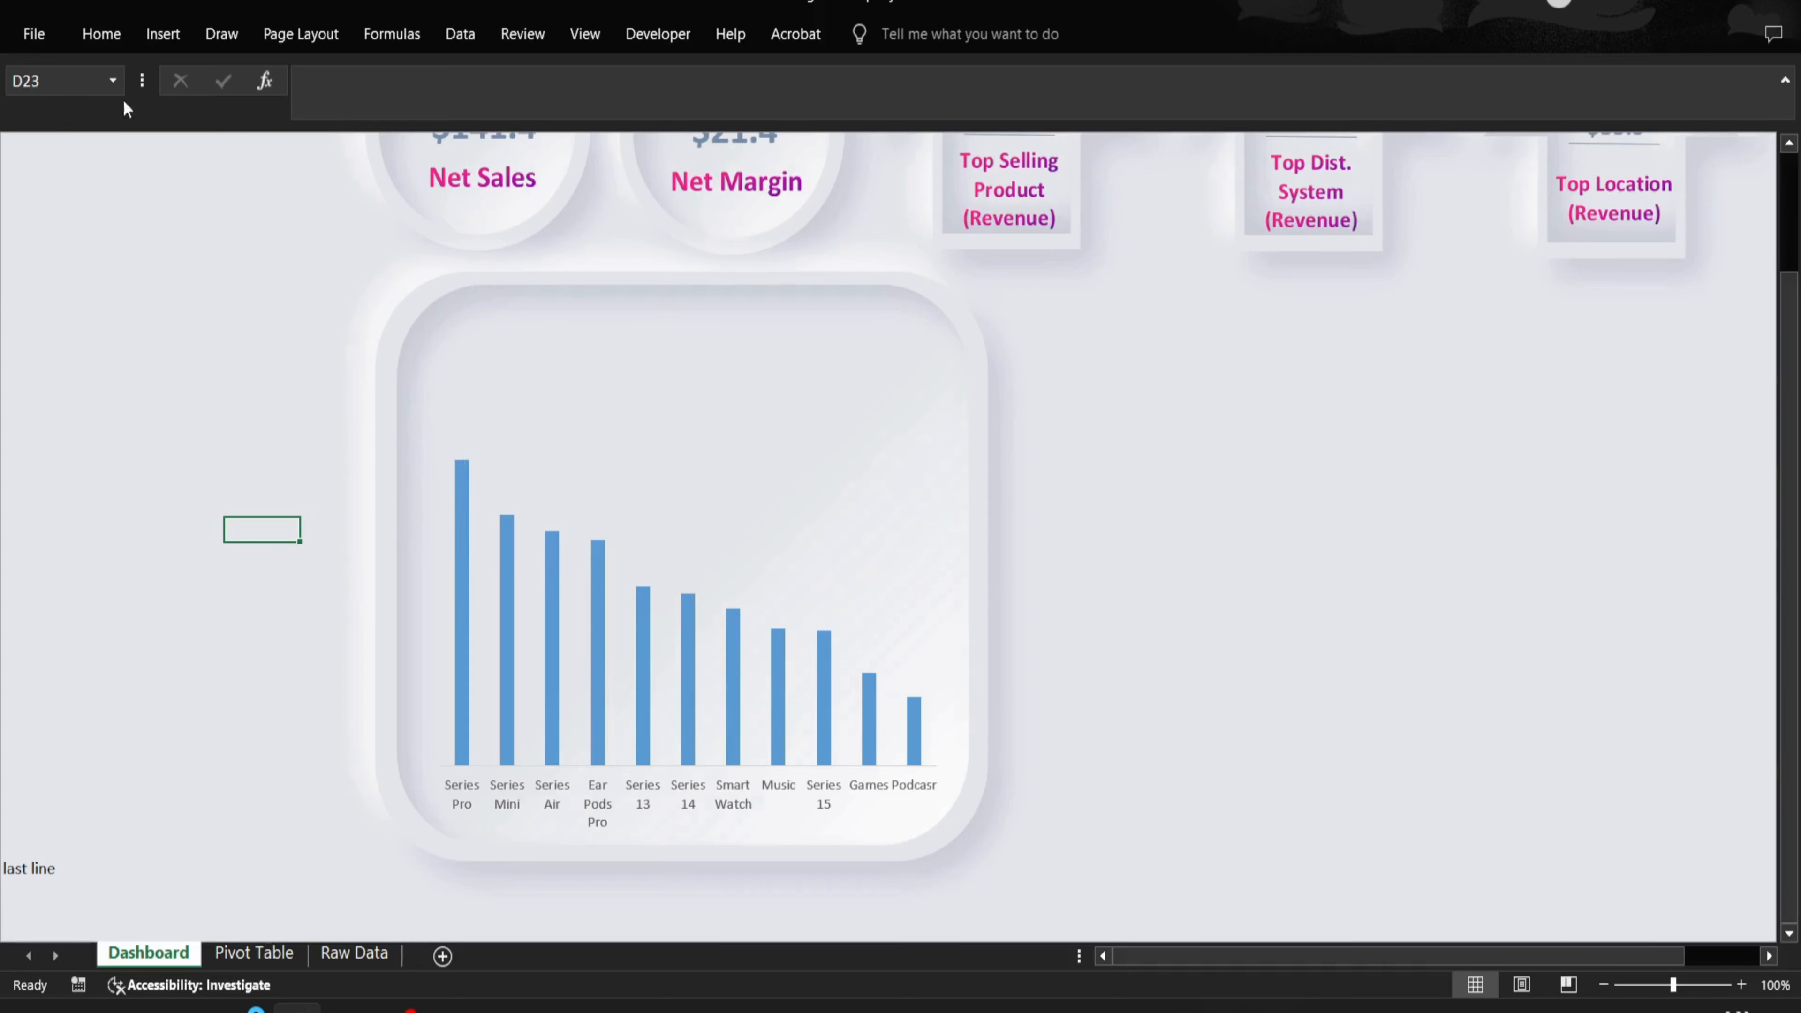
pyautogui.click(119, 33)
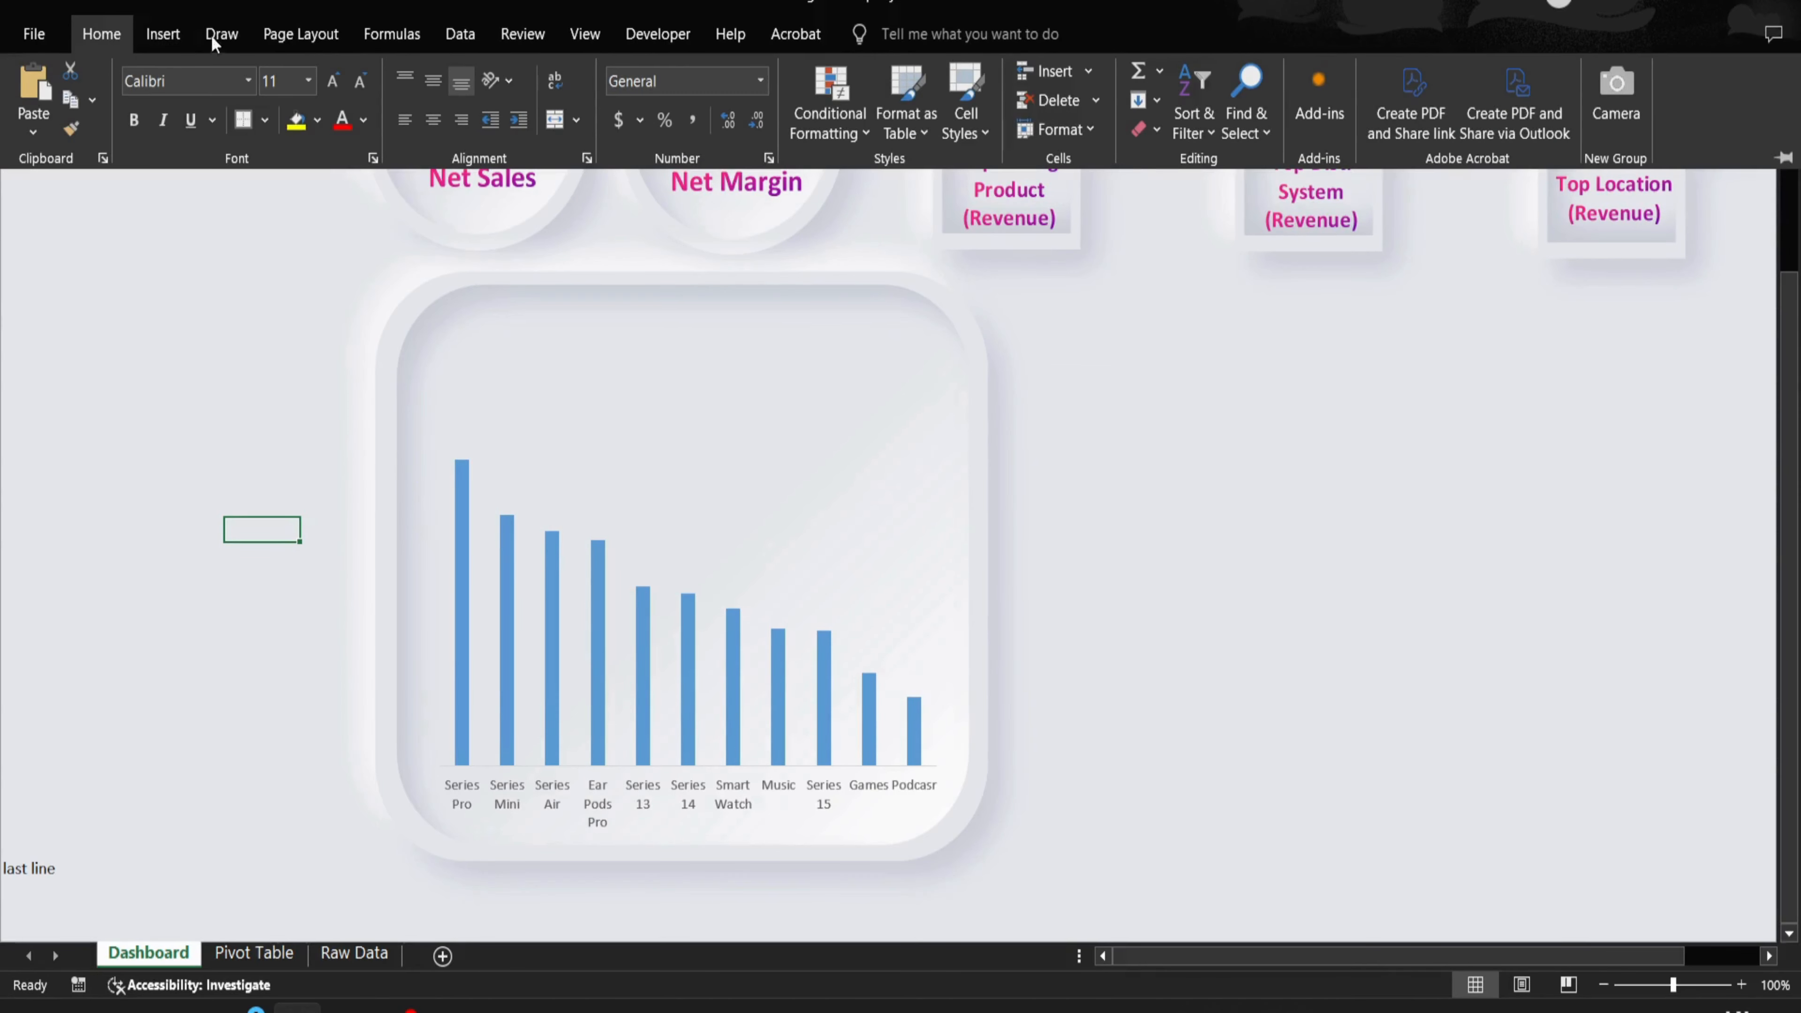
pyautogui.click(220, 33)
pyautogui.click(163, 33)
pyautogui.click(306, 130)
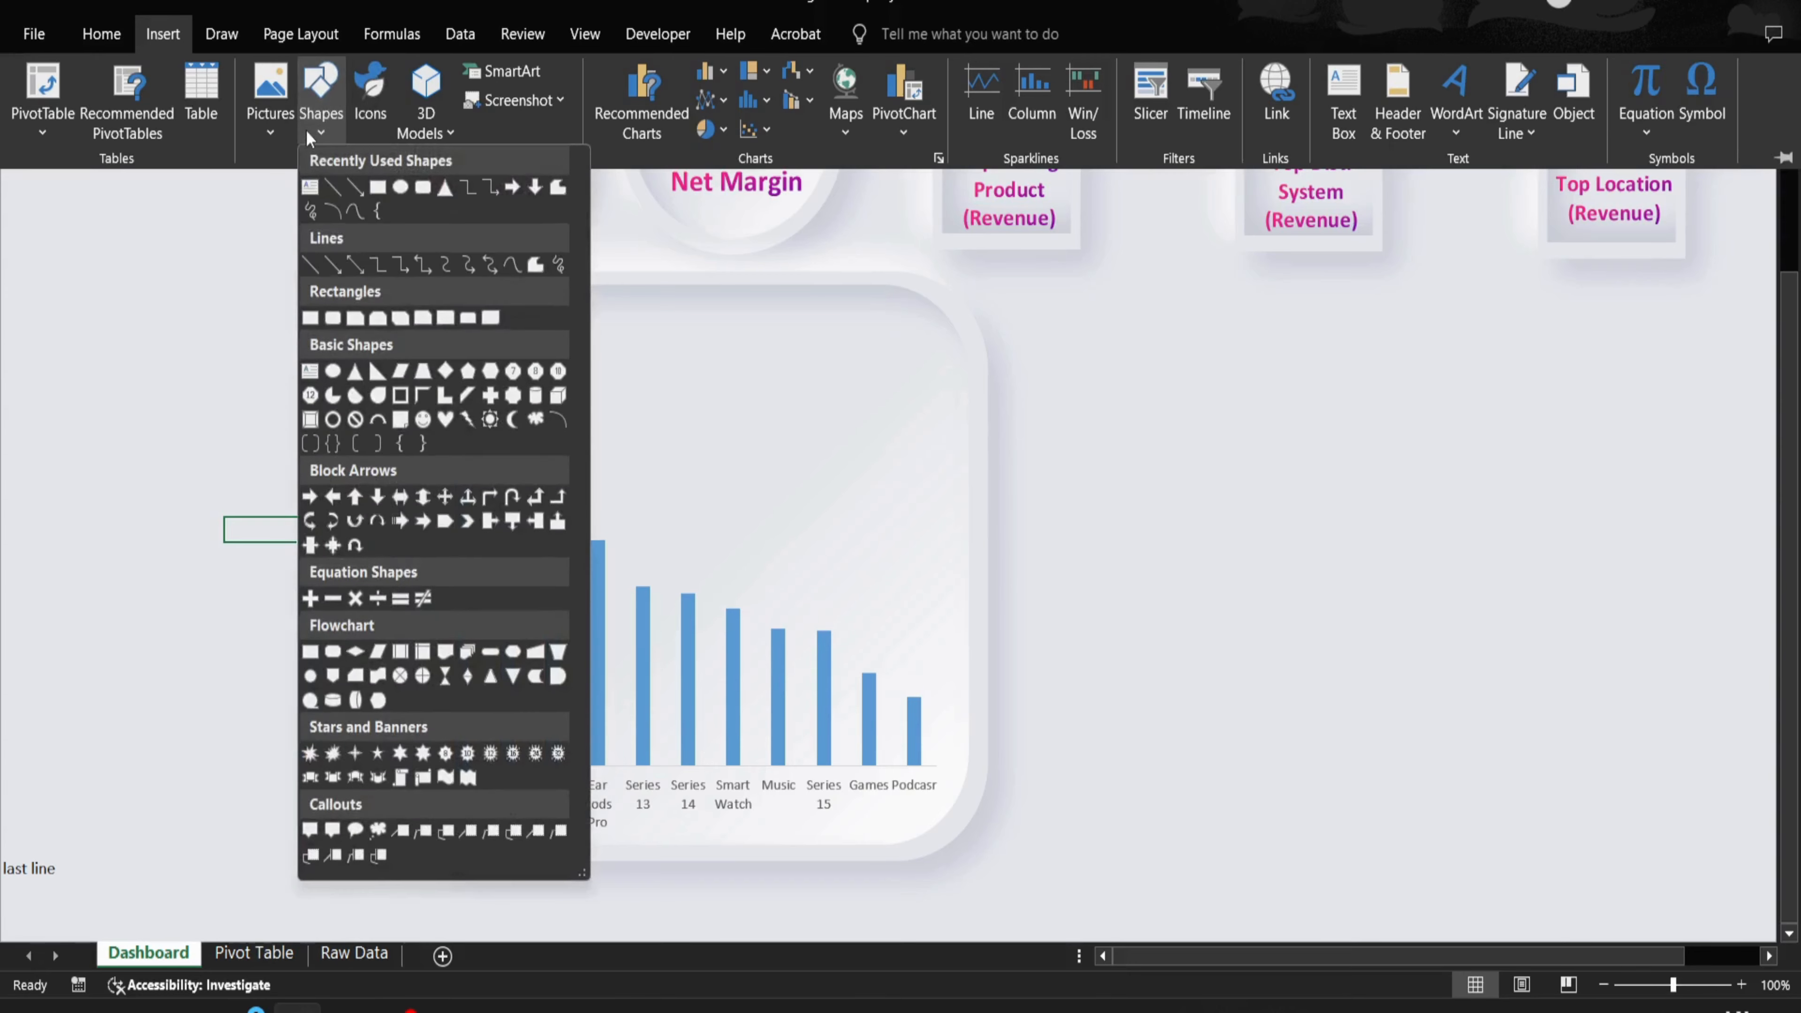
pyautogui.click(402, 187)
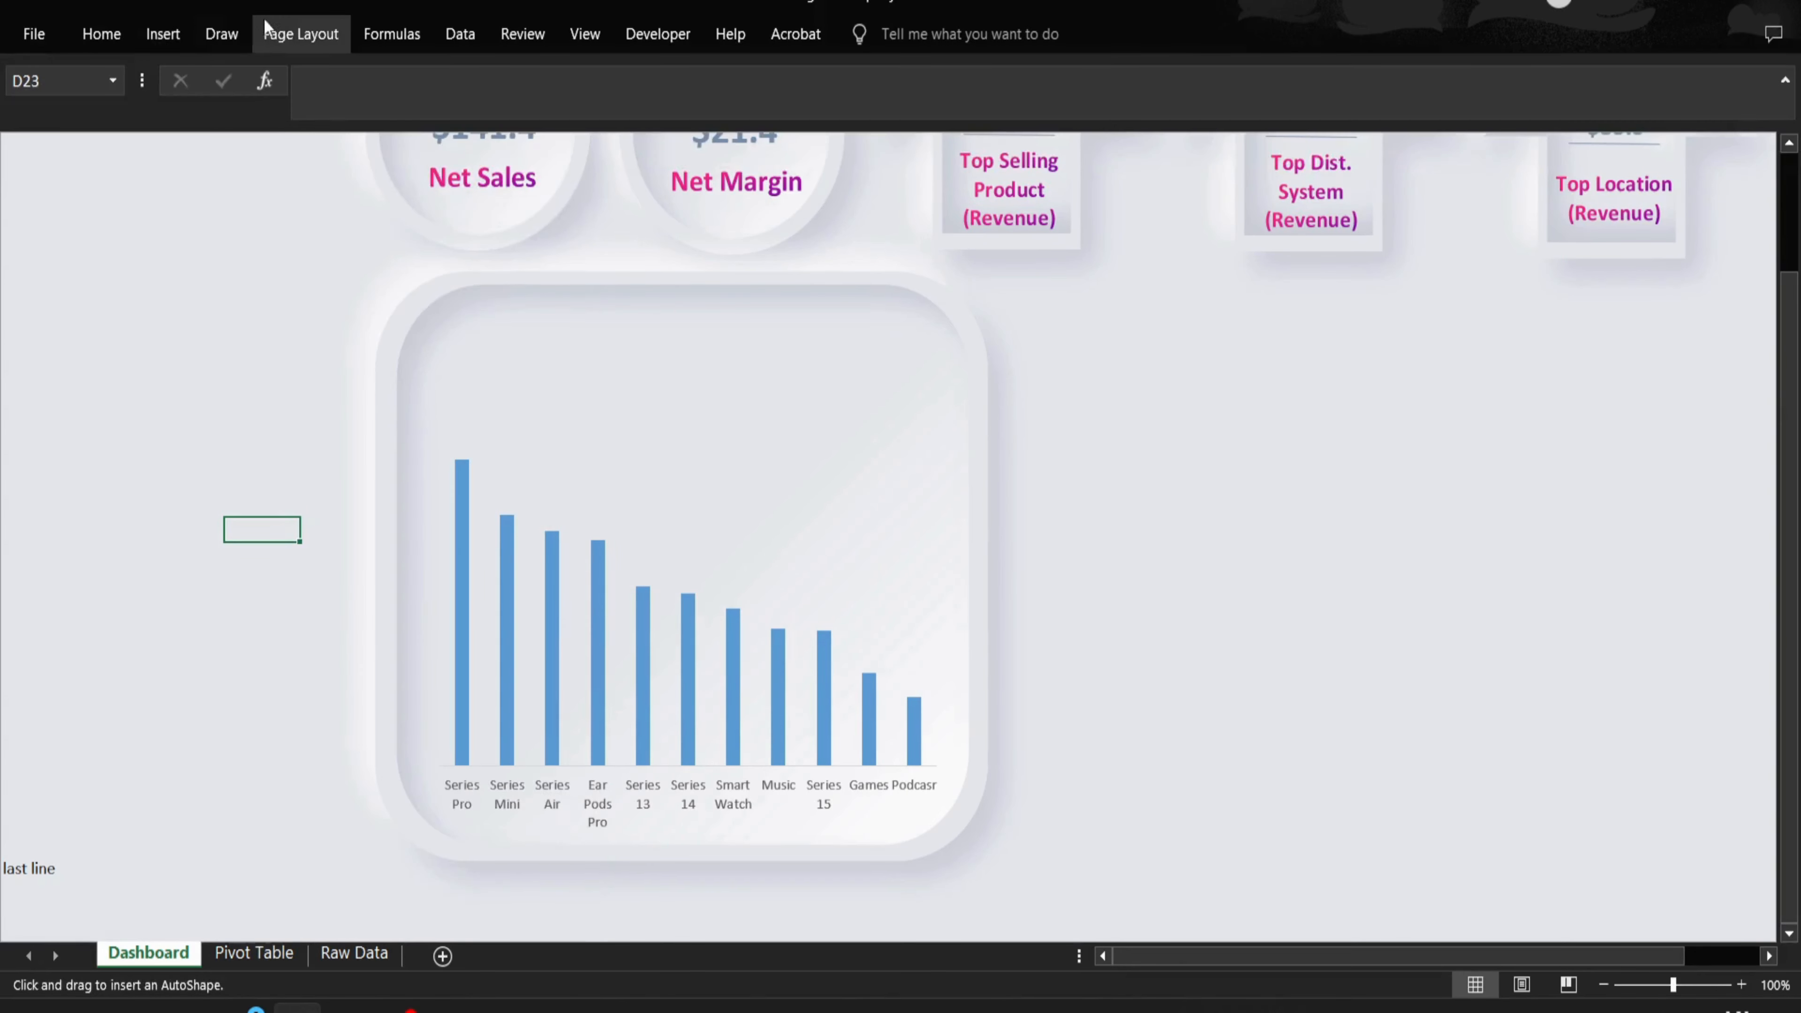
pyautogui.click(151, 34)
pyautogui.click(320, 96)
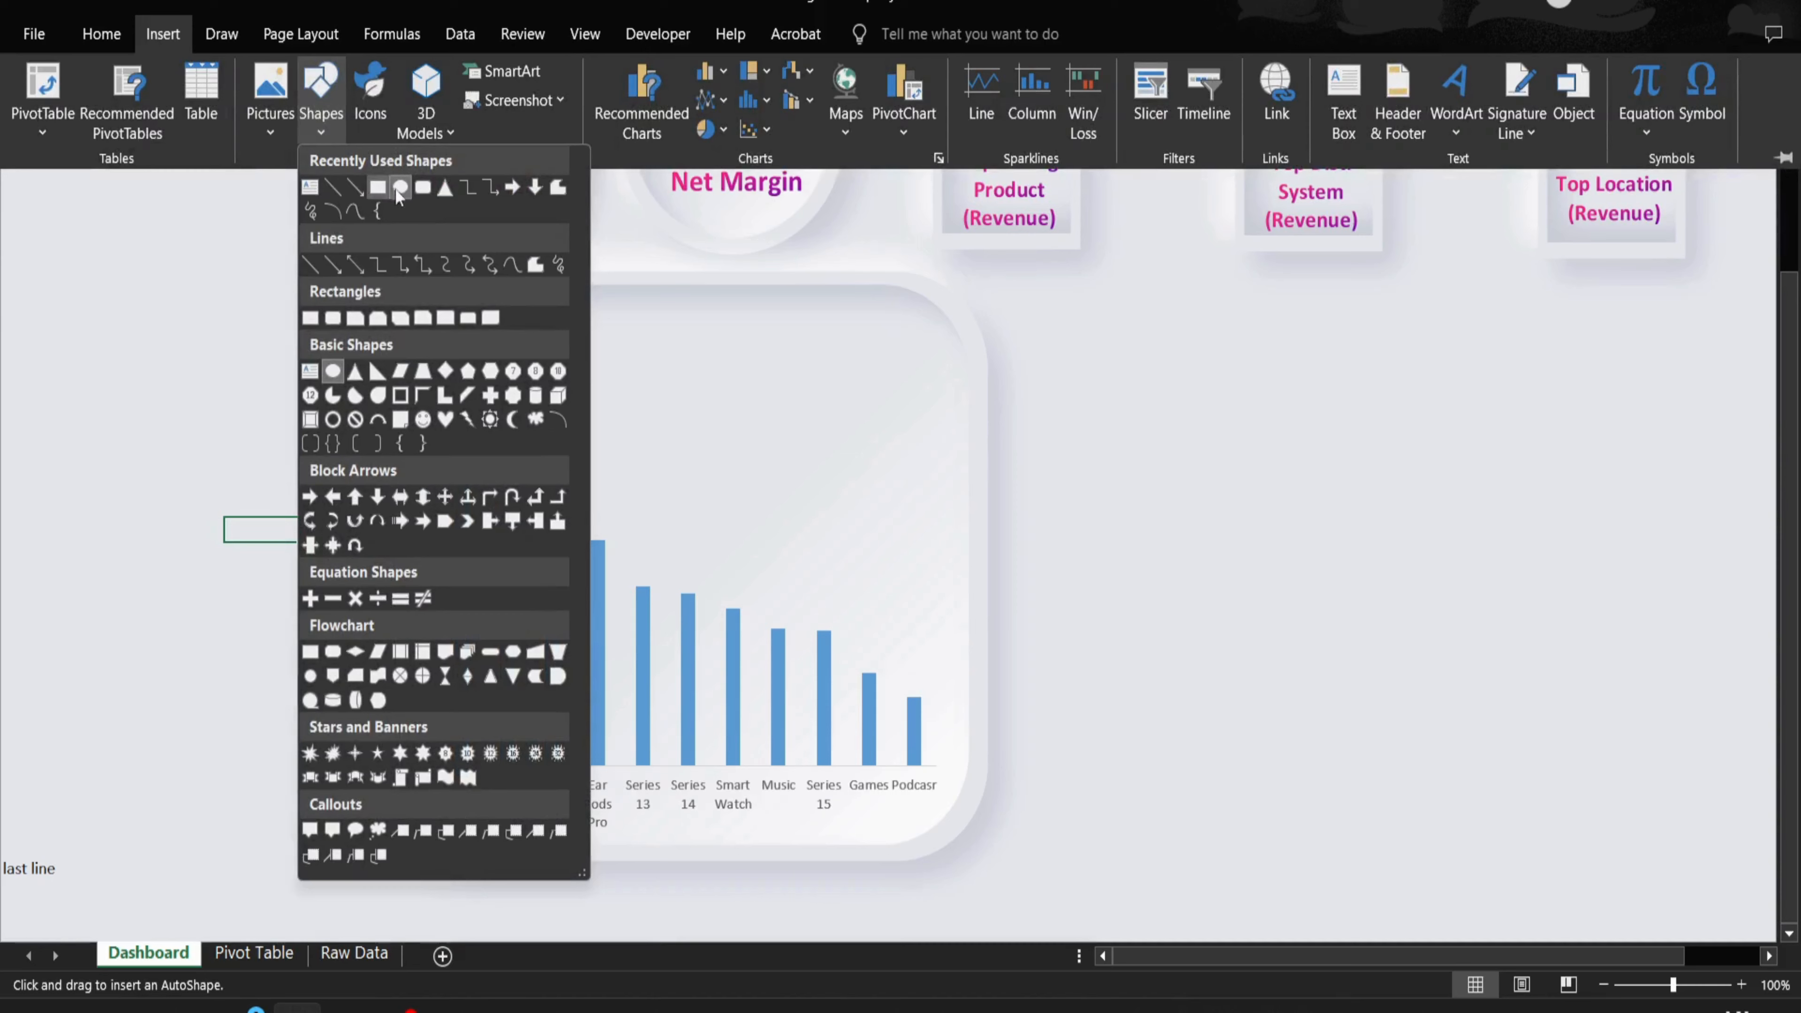
pyautogui.click(422, 187)
pyautogui.moveTo(246, 297)
pyautogui.mouseDown()
pyautogui.moveTo(290, 443)
pyautogui.moveTo(286, 811)
pyautogui.mouseUp()
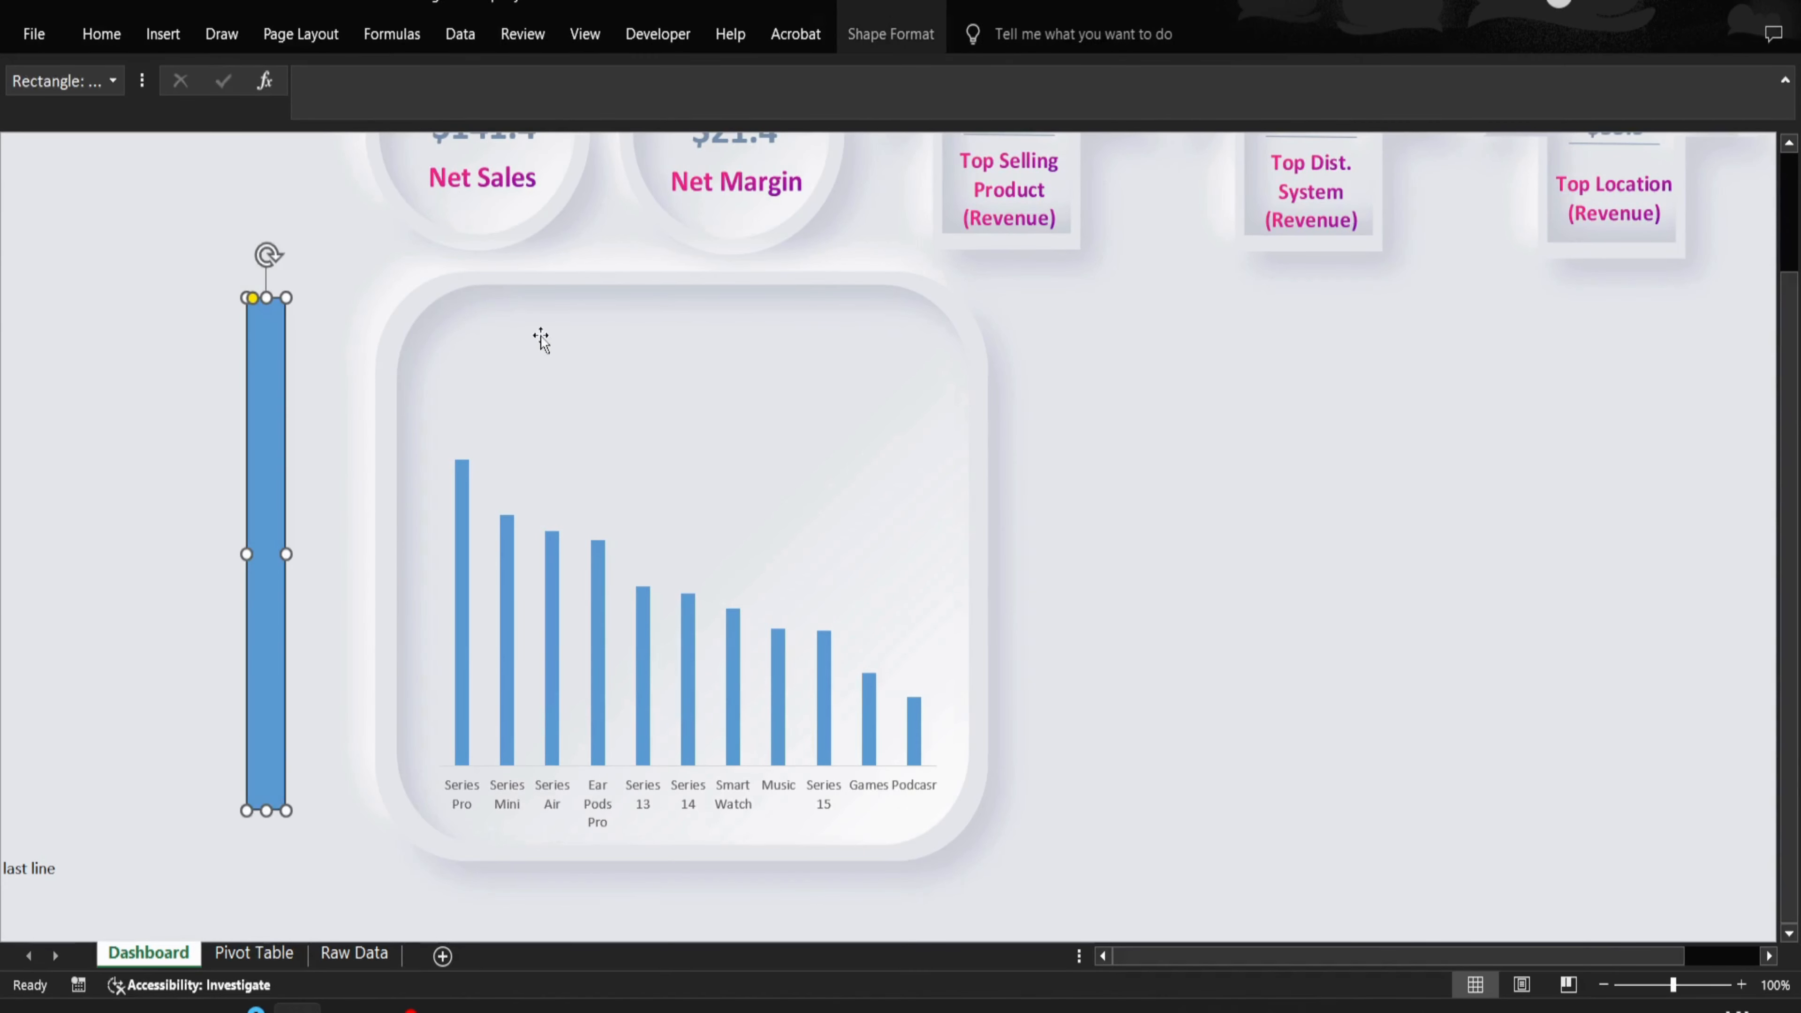
# - Remove the outline from the tall rounded rectangle
pyautogui.click(890, 33)
pyautogui.click(876, 100)
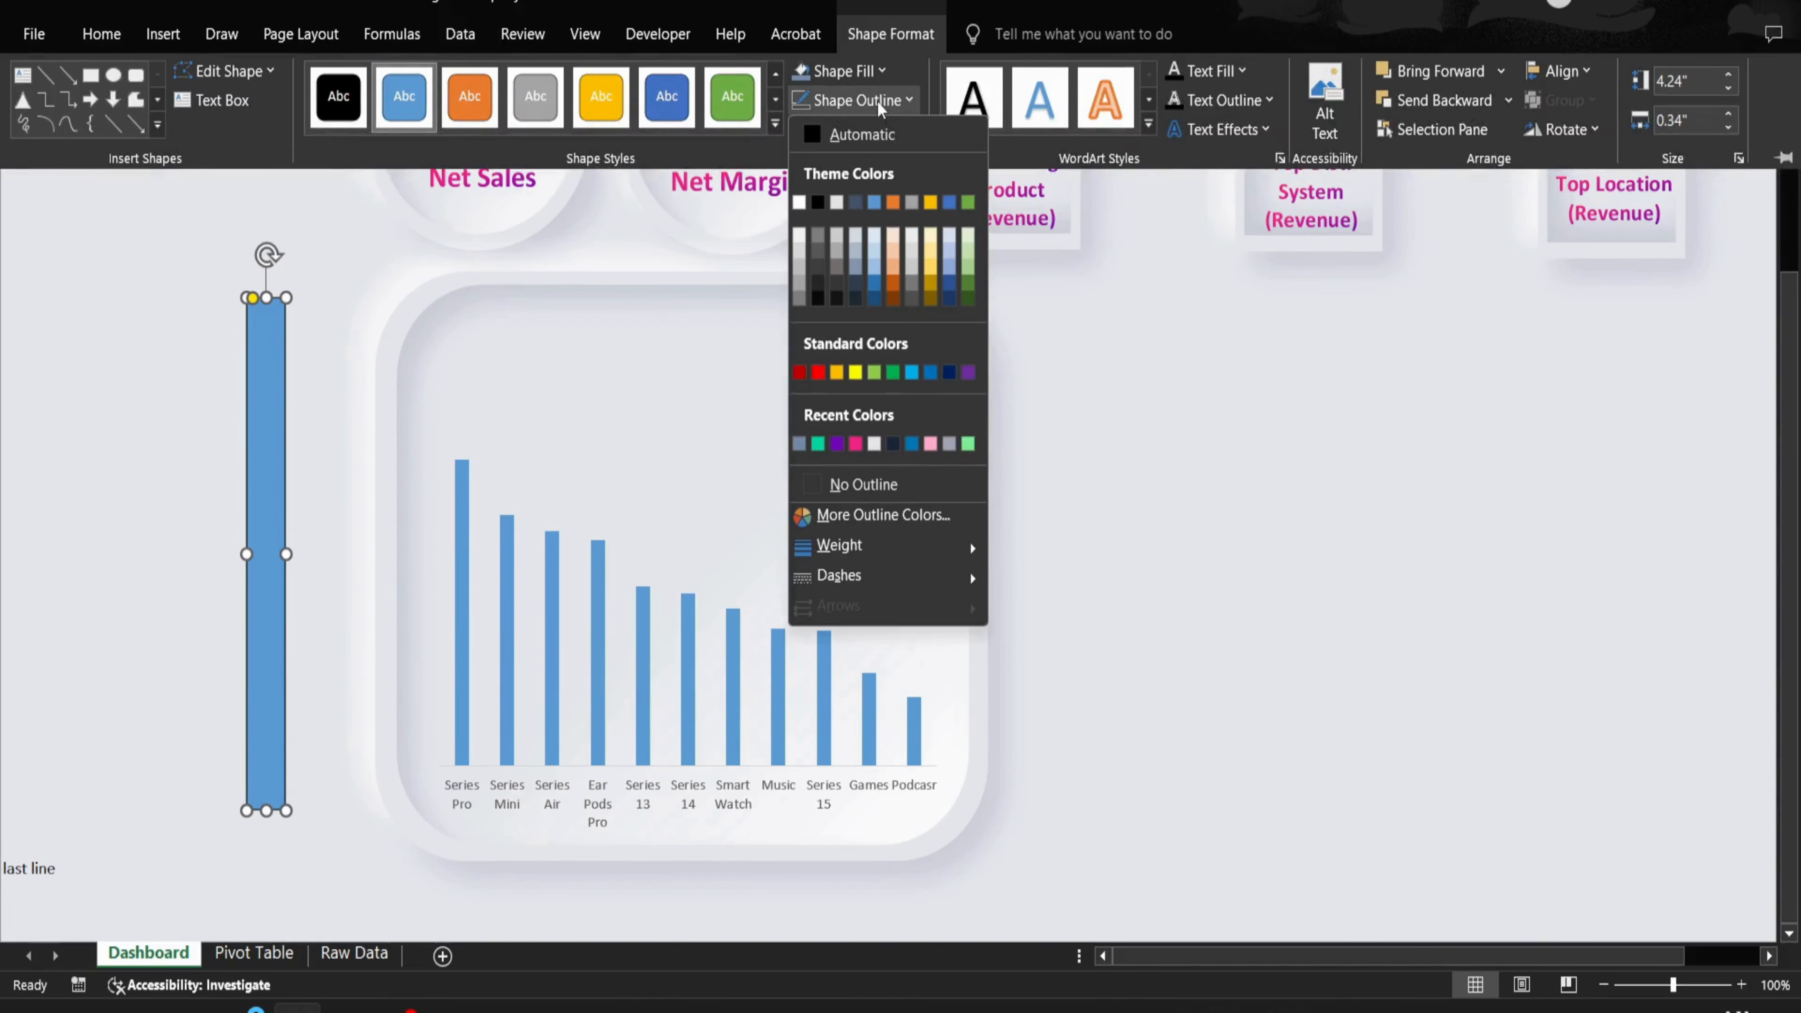
pyautogui.click(853, 485)
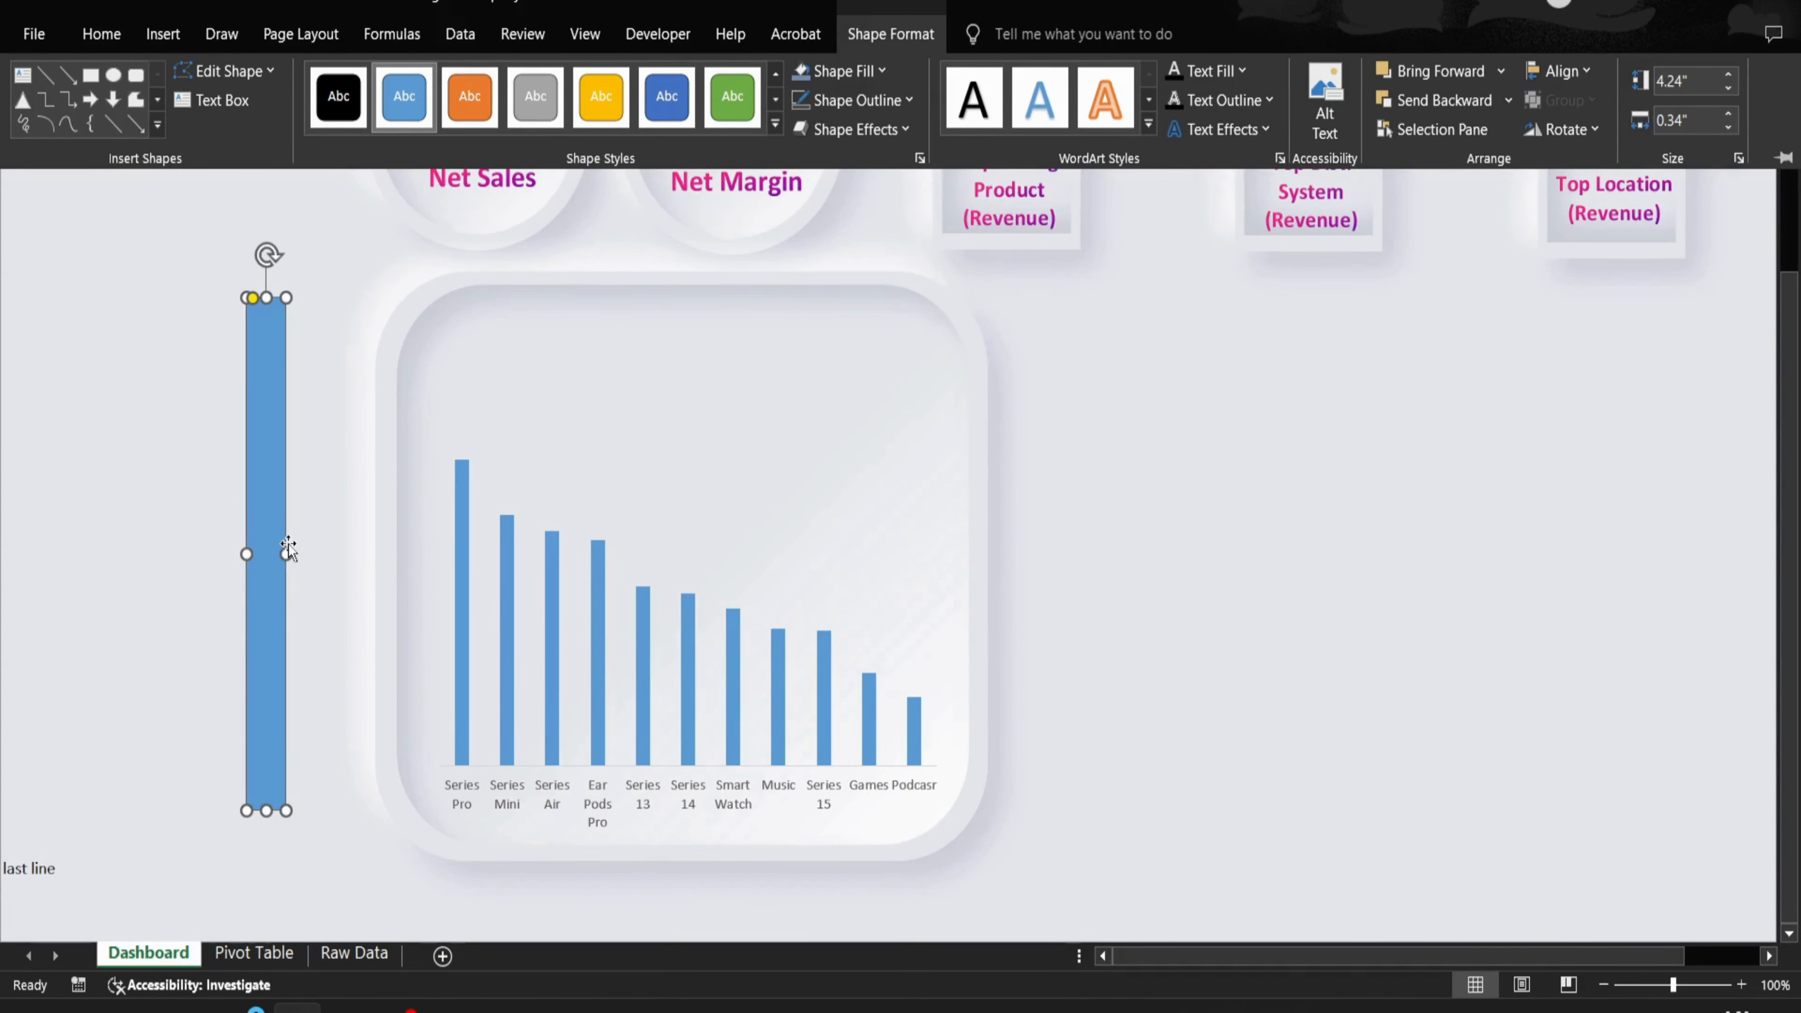
# - Place the rounded bar over the Series Pro column and resize it to about 3.55" high by 0.18" wide
pyautogui.moveTo(287, 564); pyautogui.dragTo(461, 537)
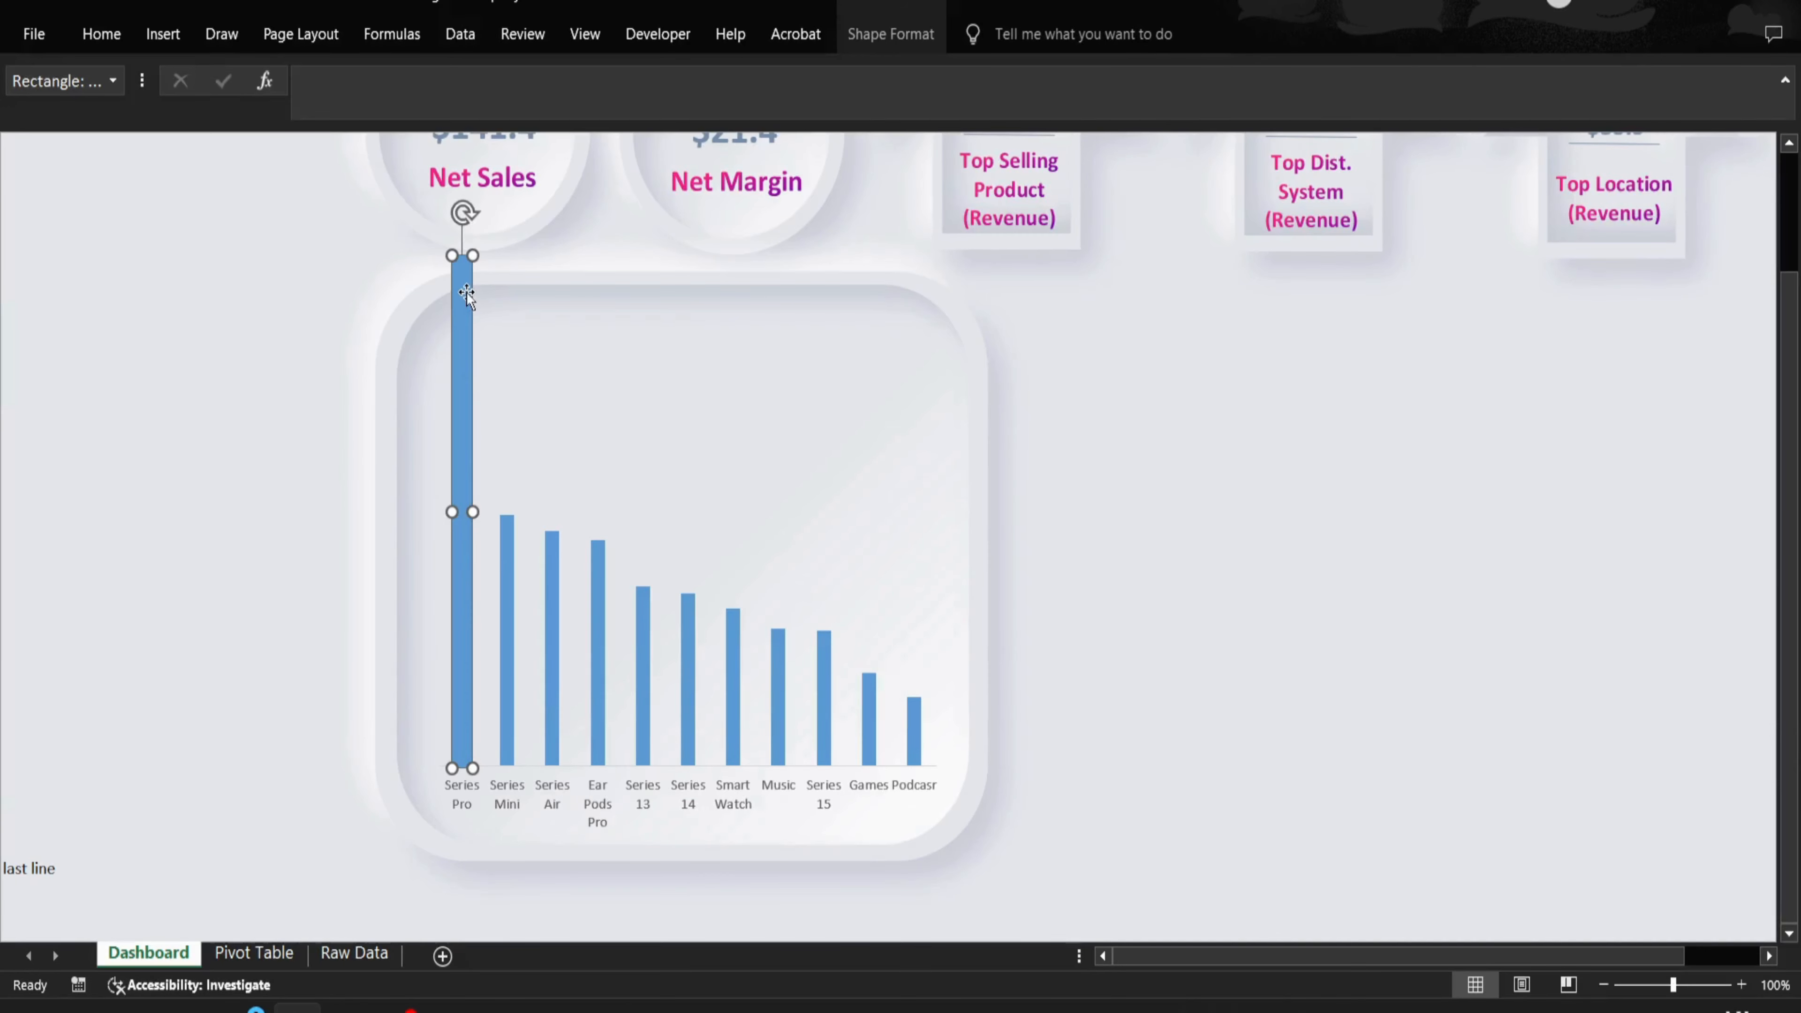
pyautogui.moveTo(473, 511); pyautogui.dragTo(505, 511)
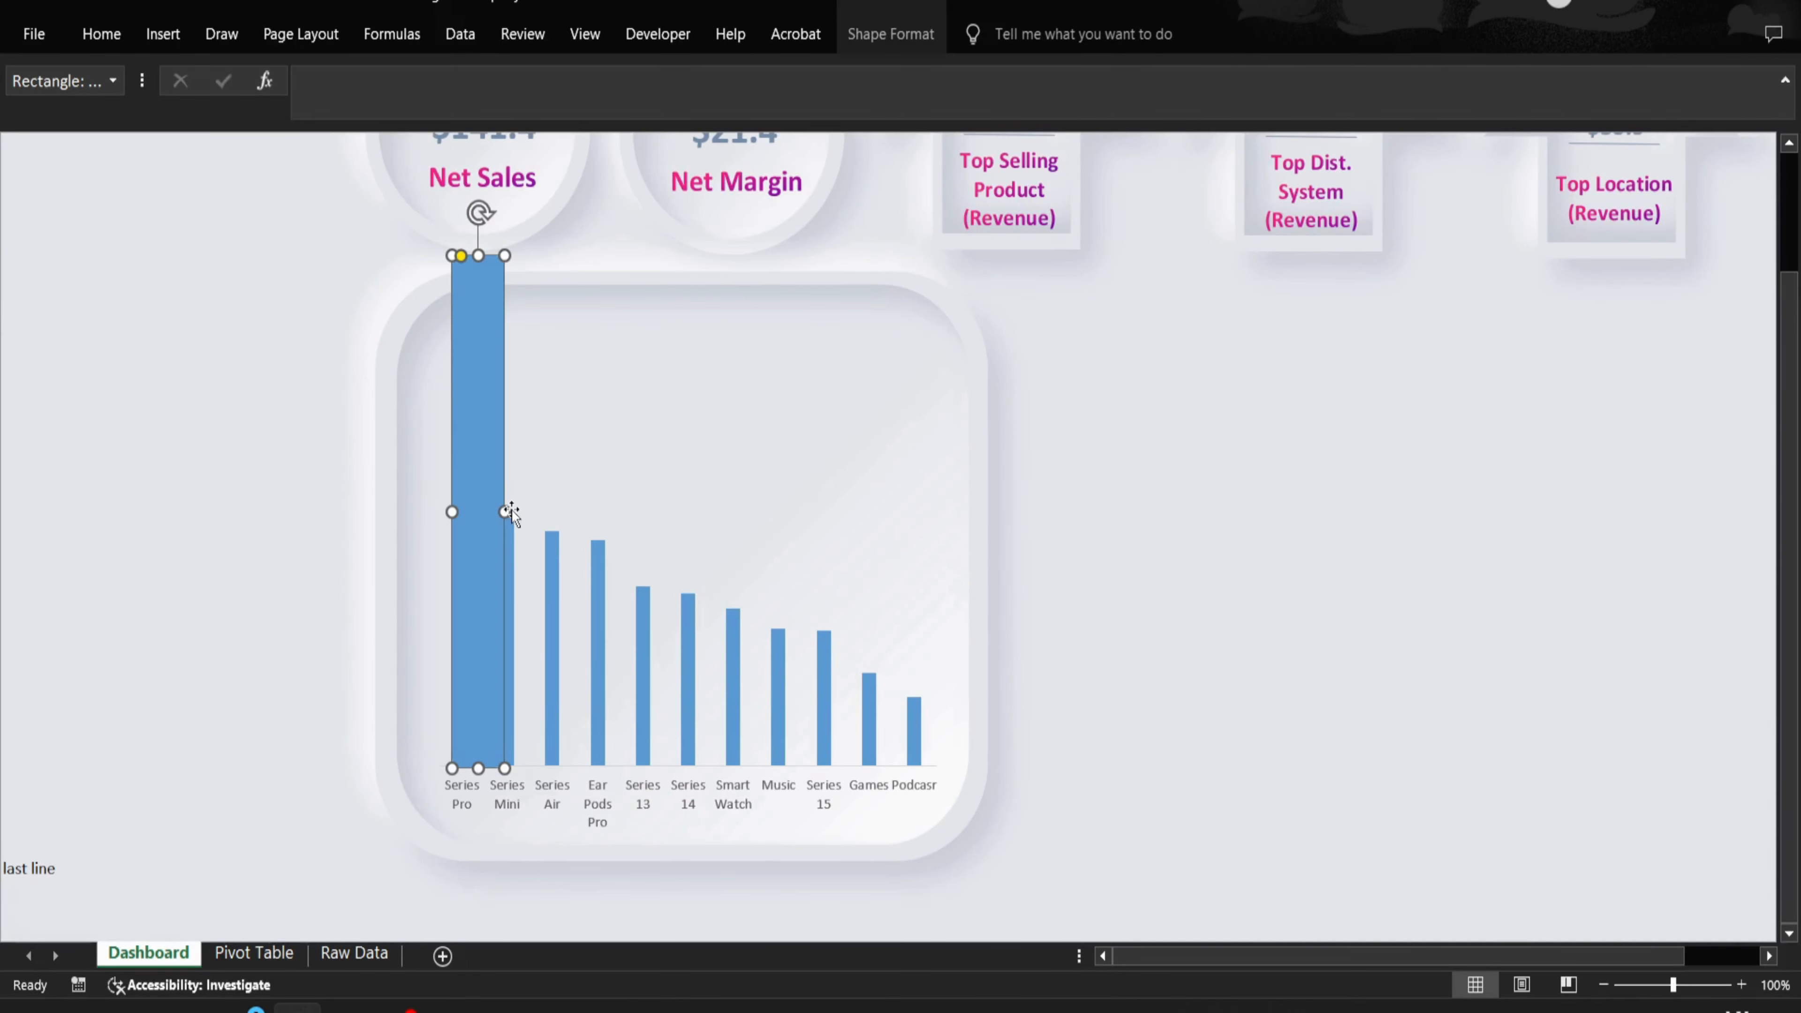
pyautogui.click(488, 285)
pyautogui.moveTo(504, 511); pyautogui.dragTo(470, 506)
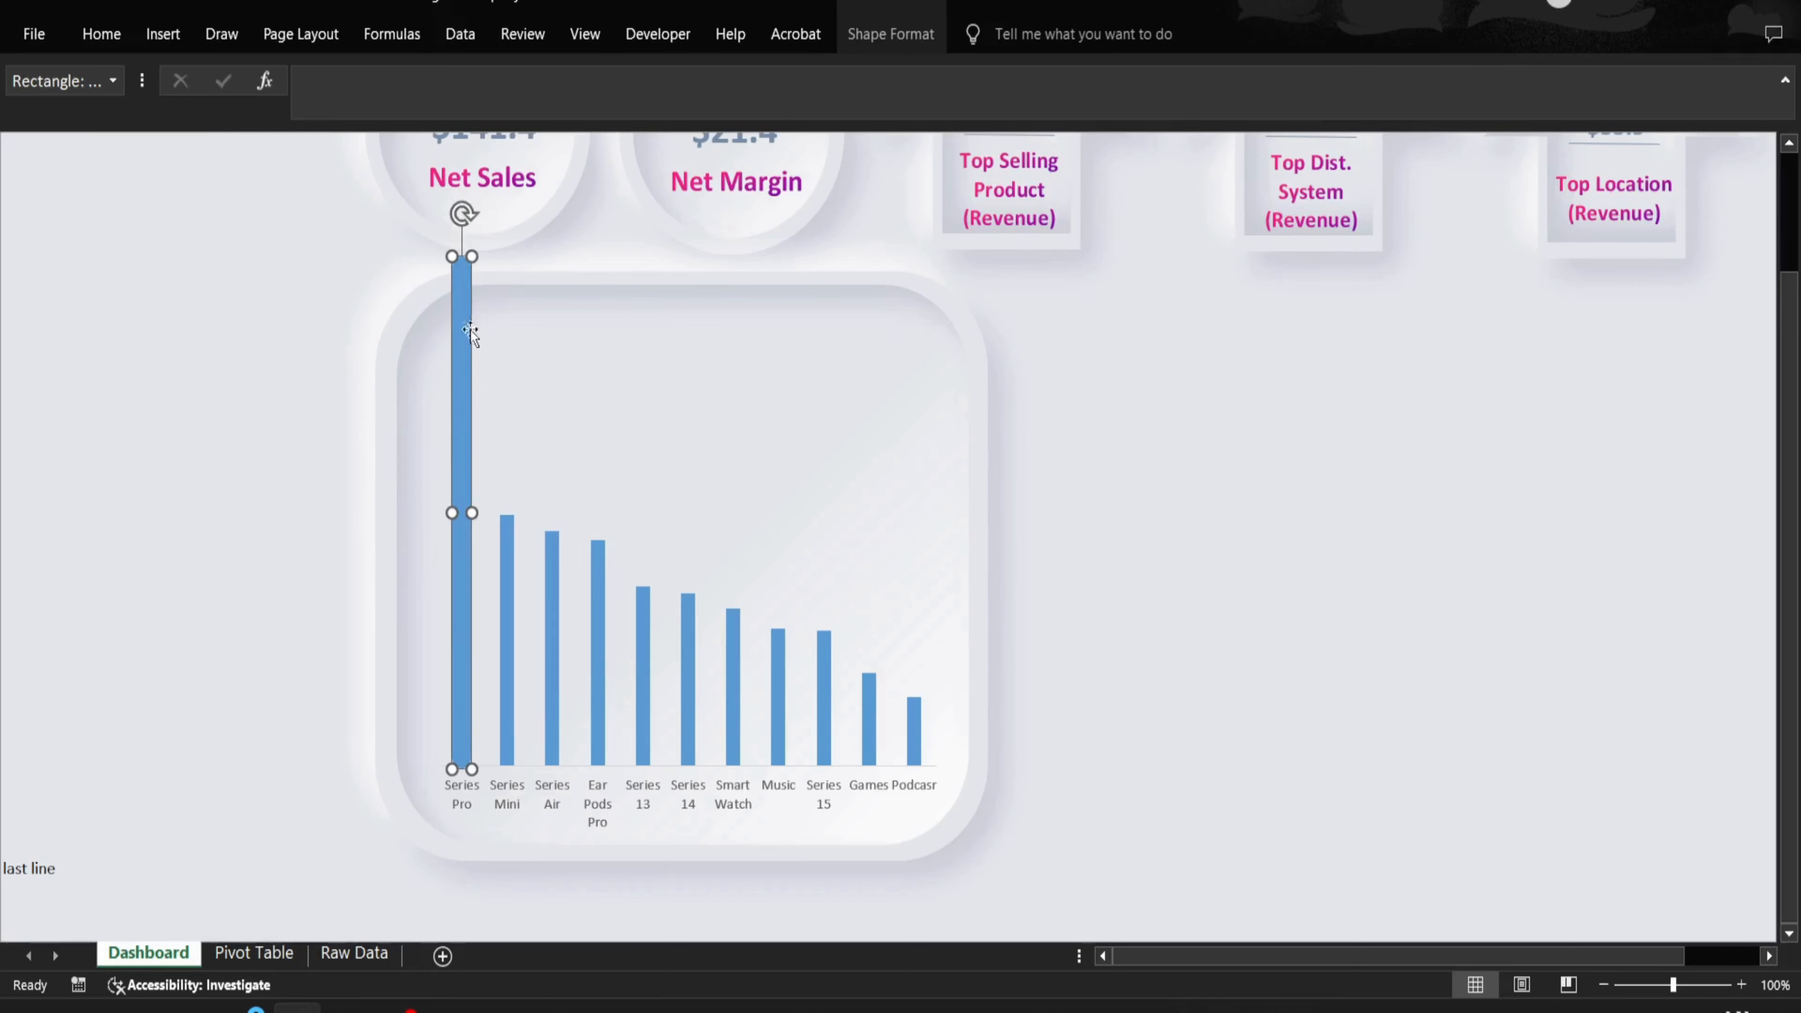
pyautogui.moveTo(473, 252); pyautogui.dragTo(472, 342)
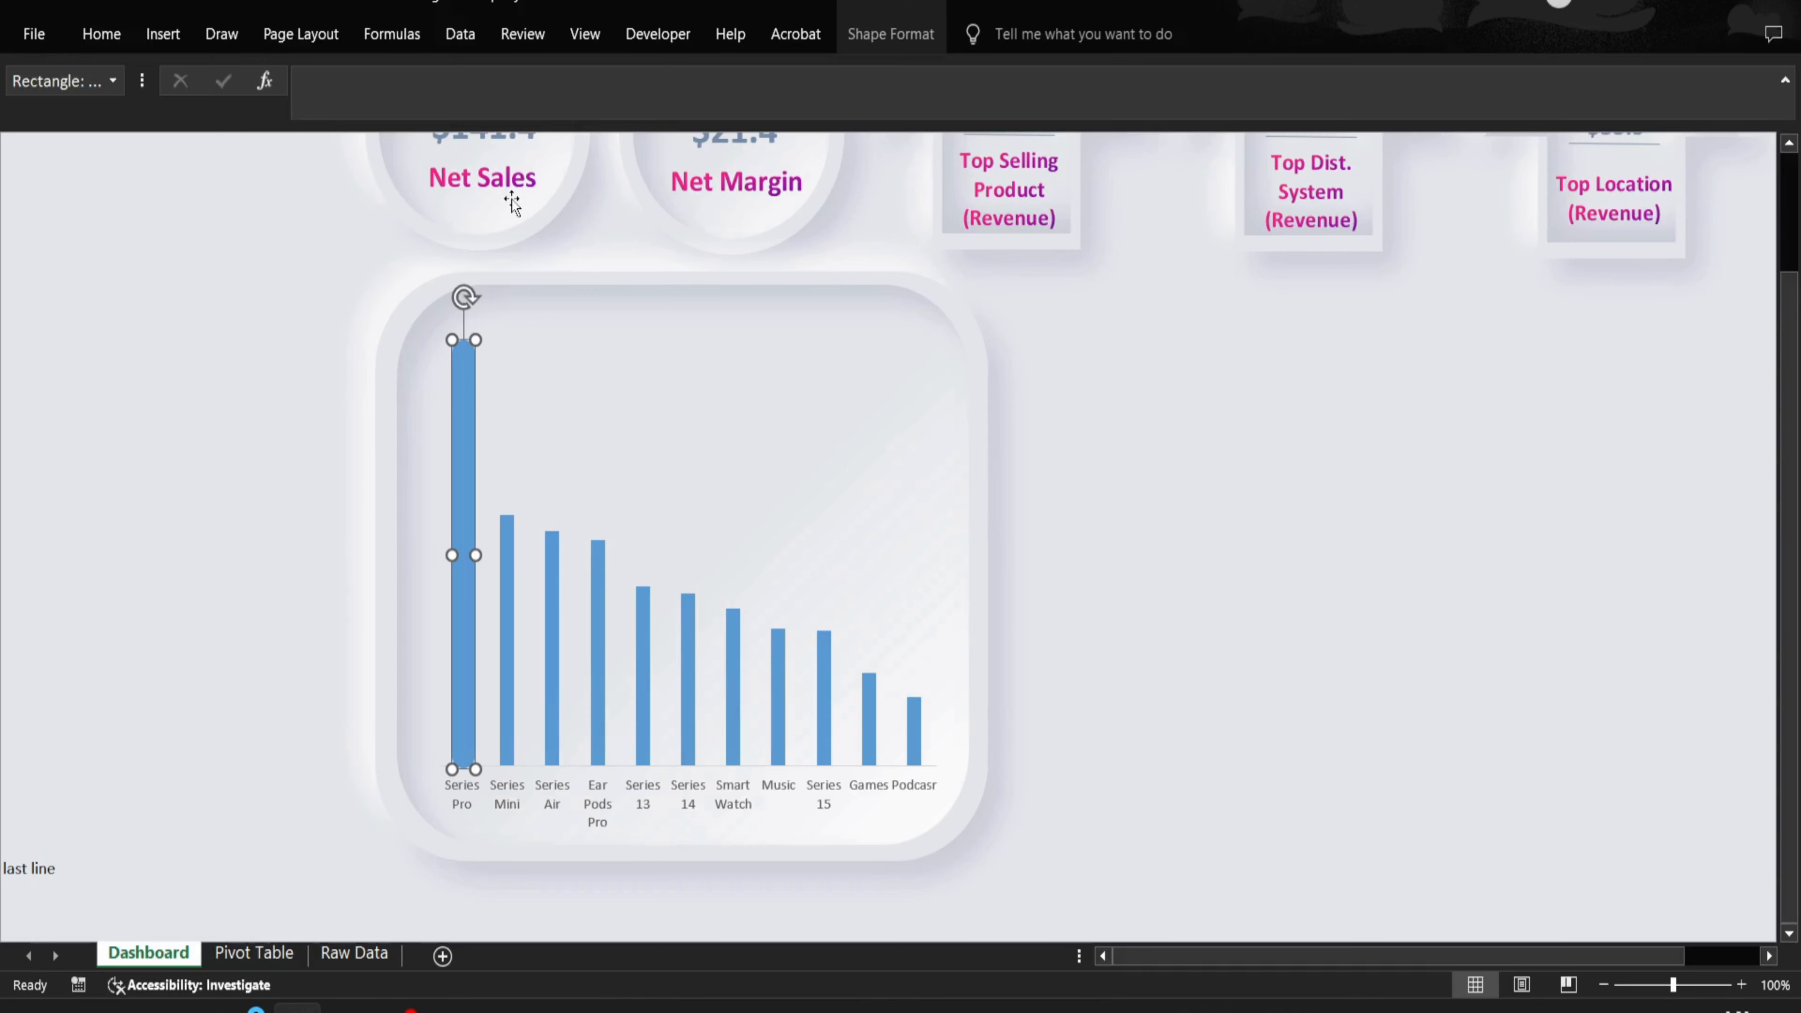
pyautogui.moveTo(477, 557); pyautogui.dragTo(473, 556)
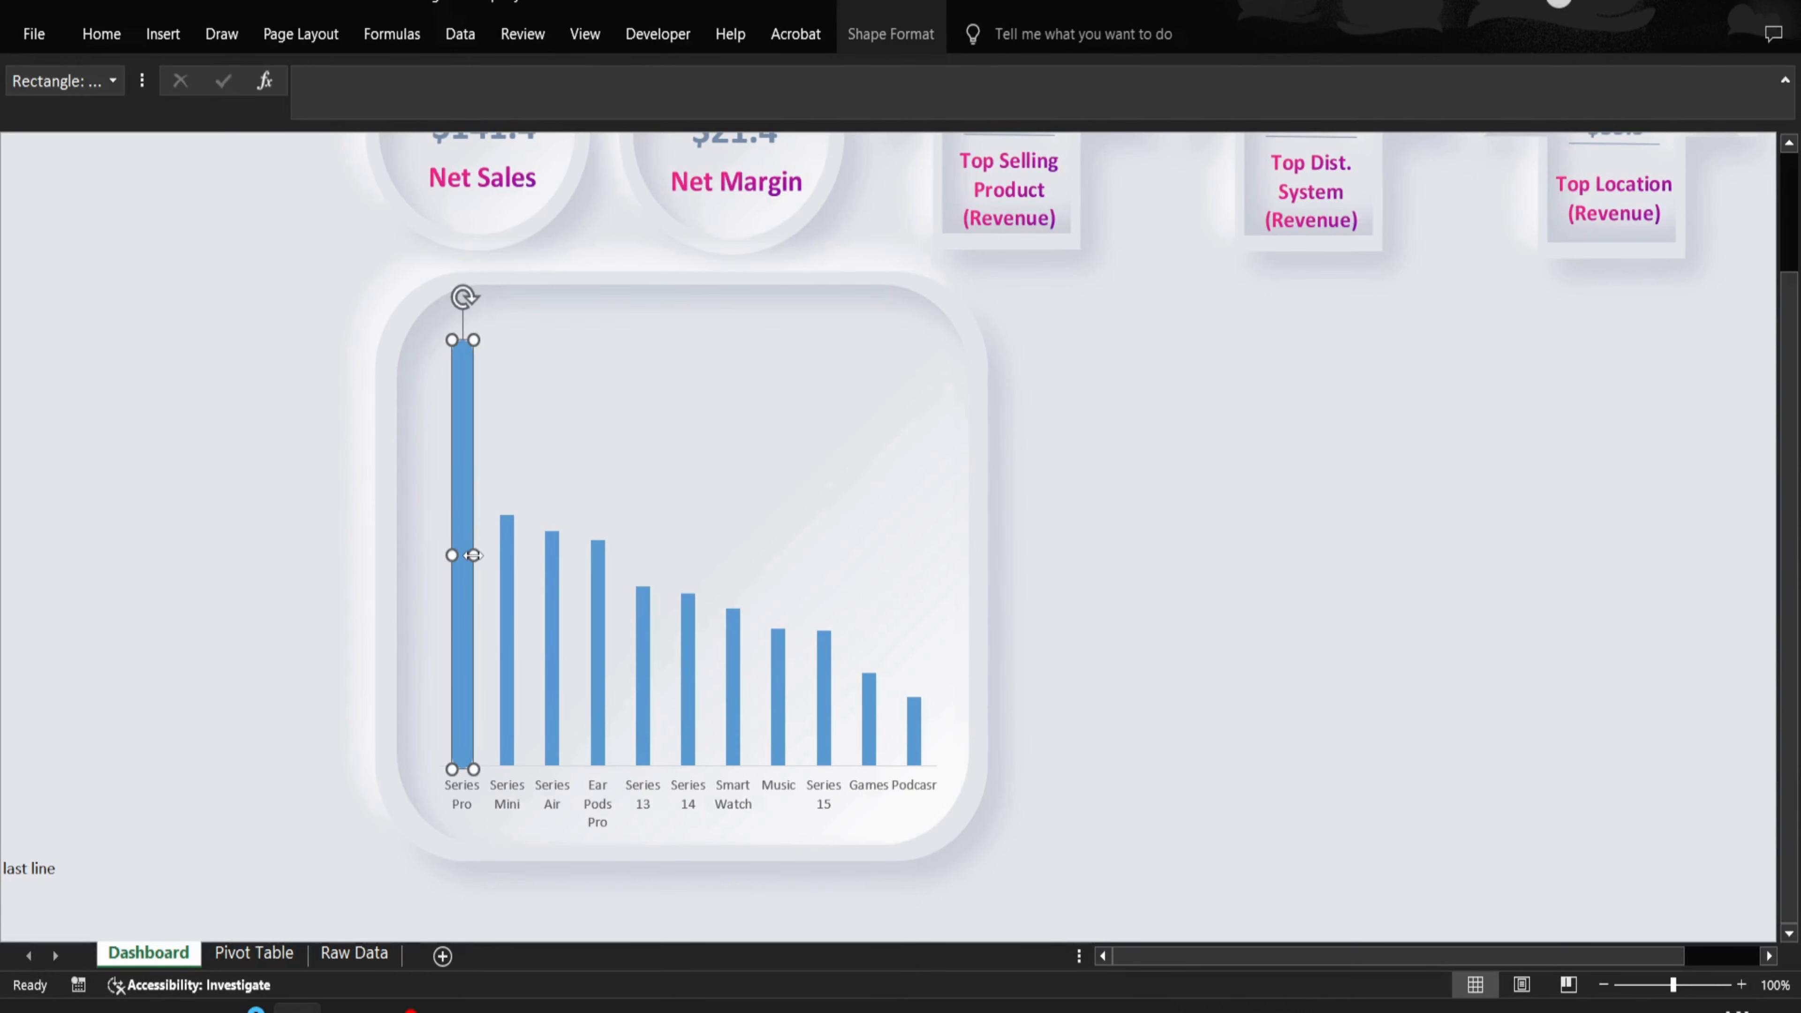
# - Switch to the Coolors trending palettes in the browser and copy the medium grey from the white-to-black palette
pyautogui.click(930, 32)
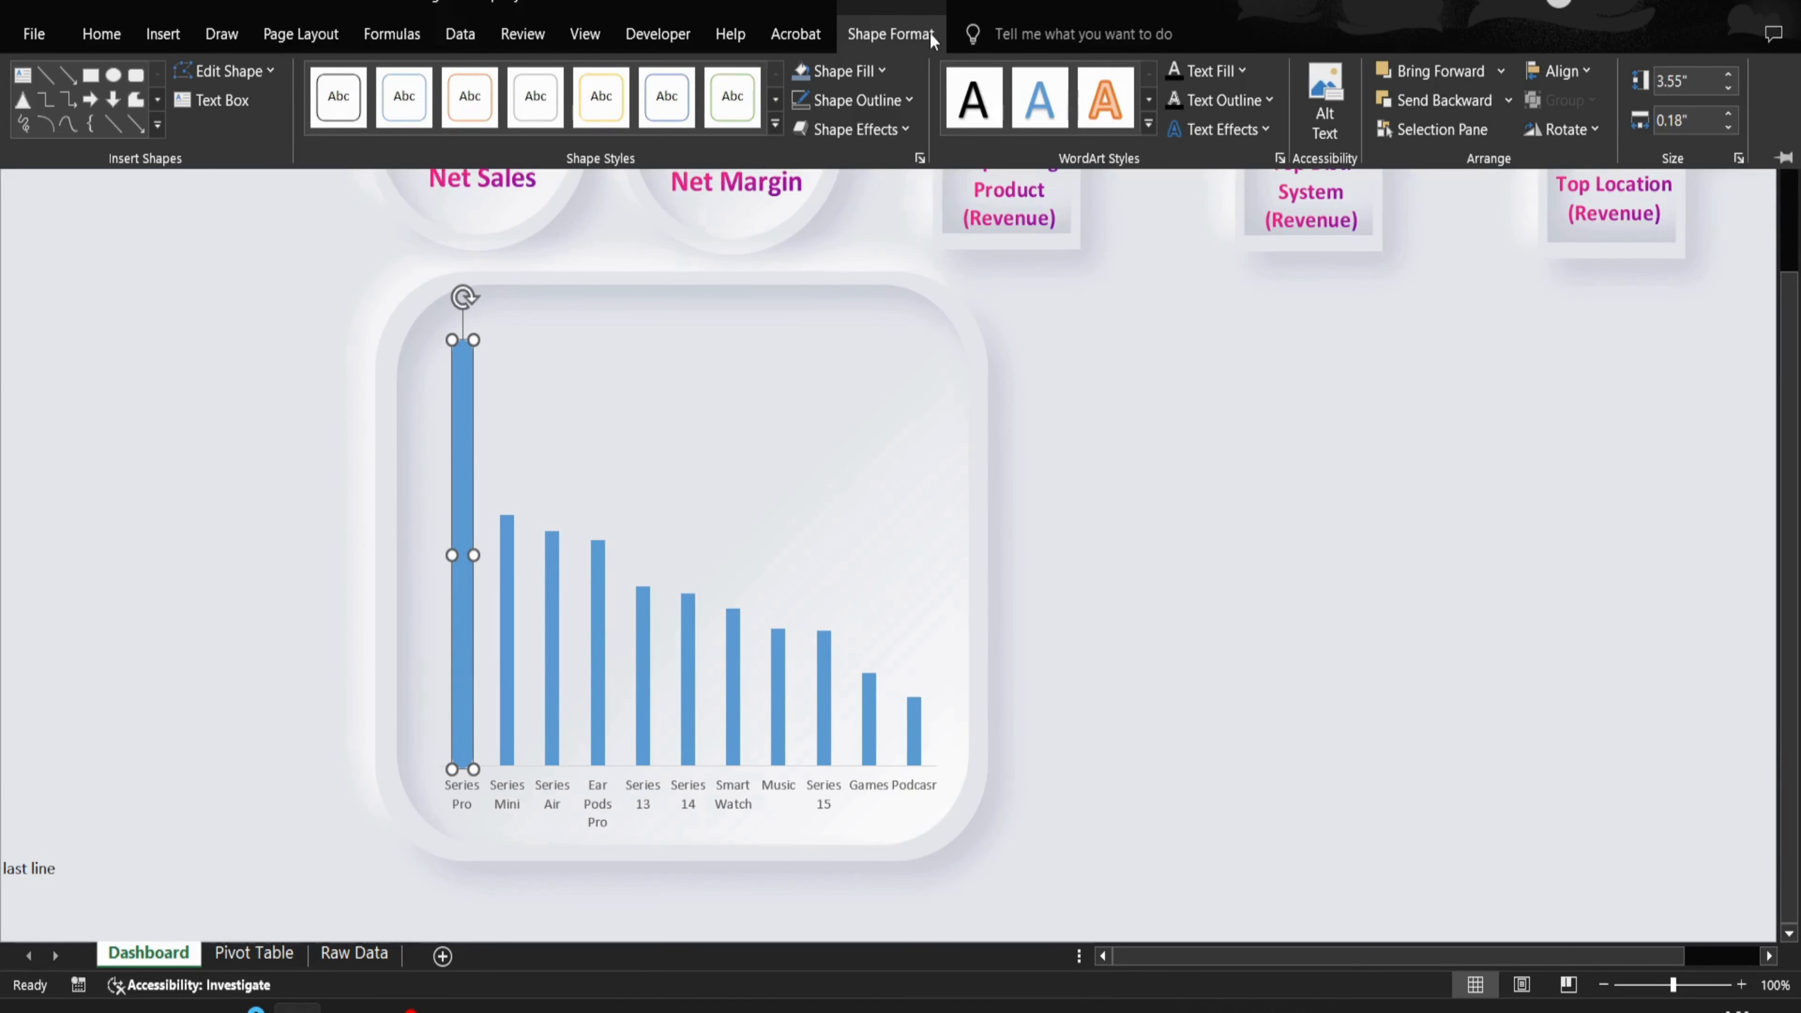
pyautogui.click(349, 1007)
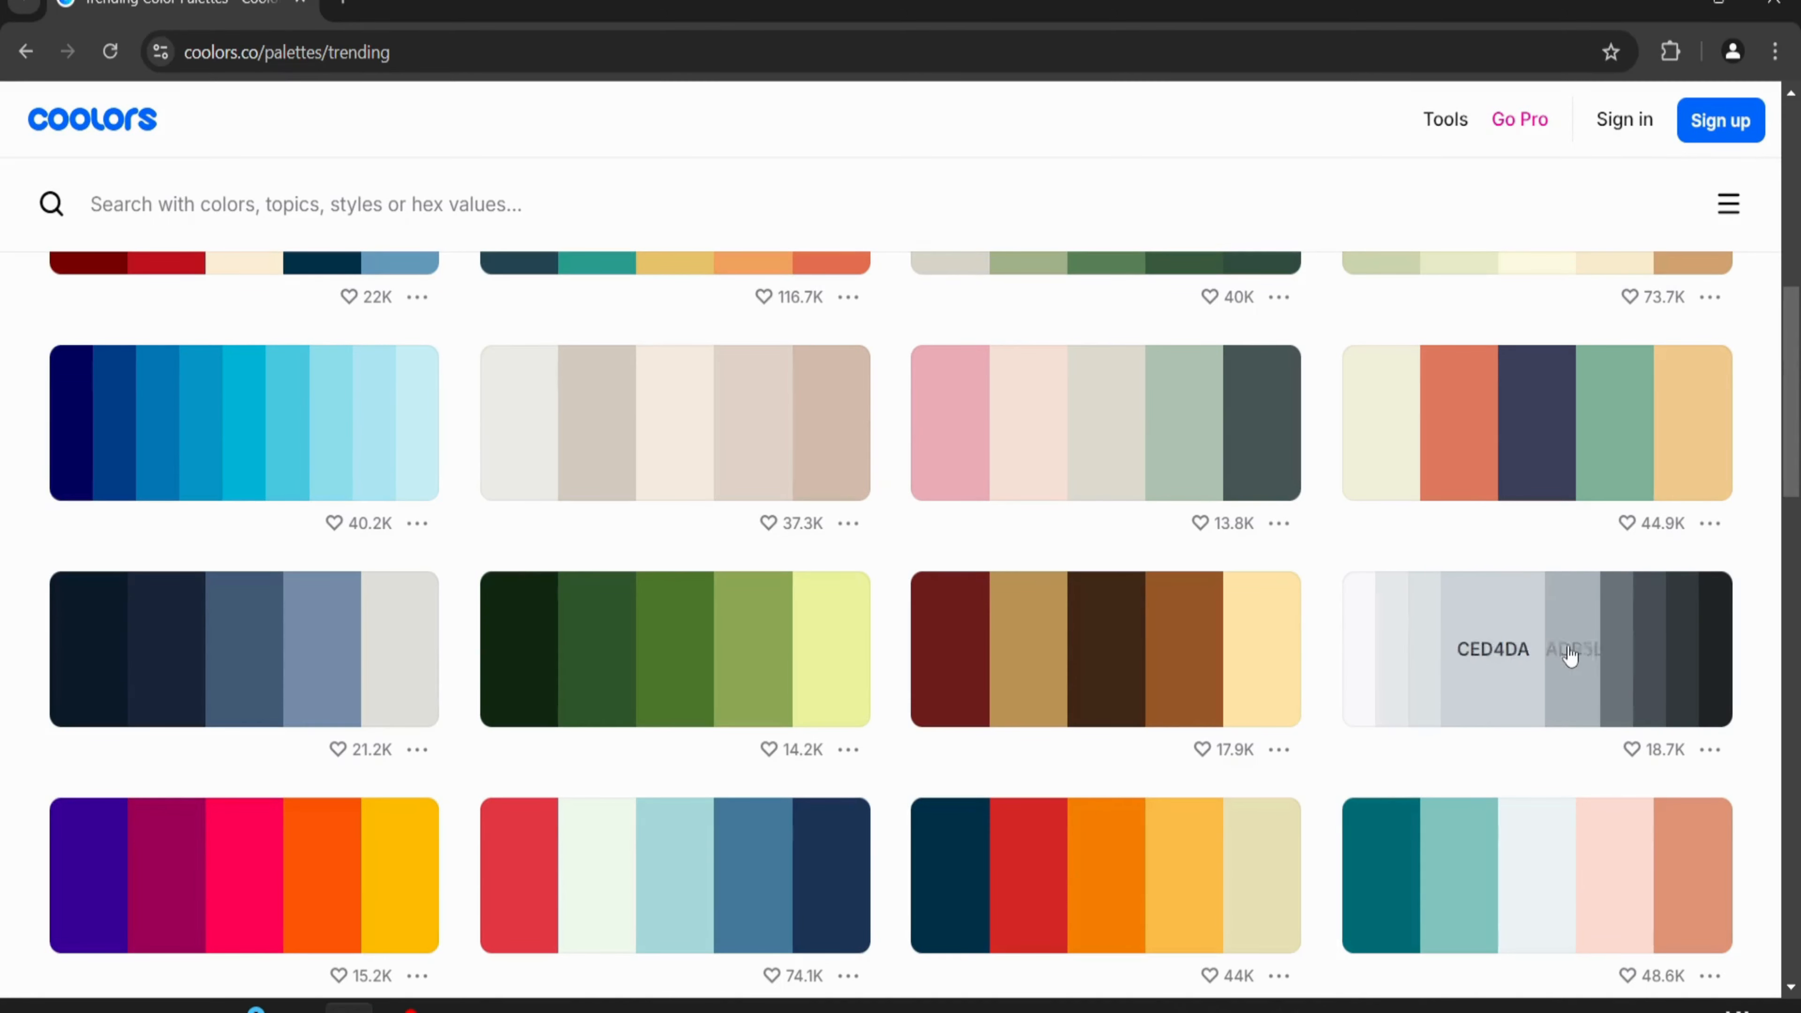
pyautogui.click(1569, 656)
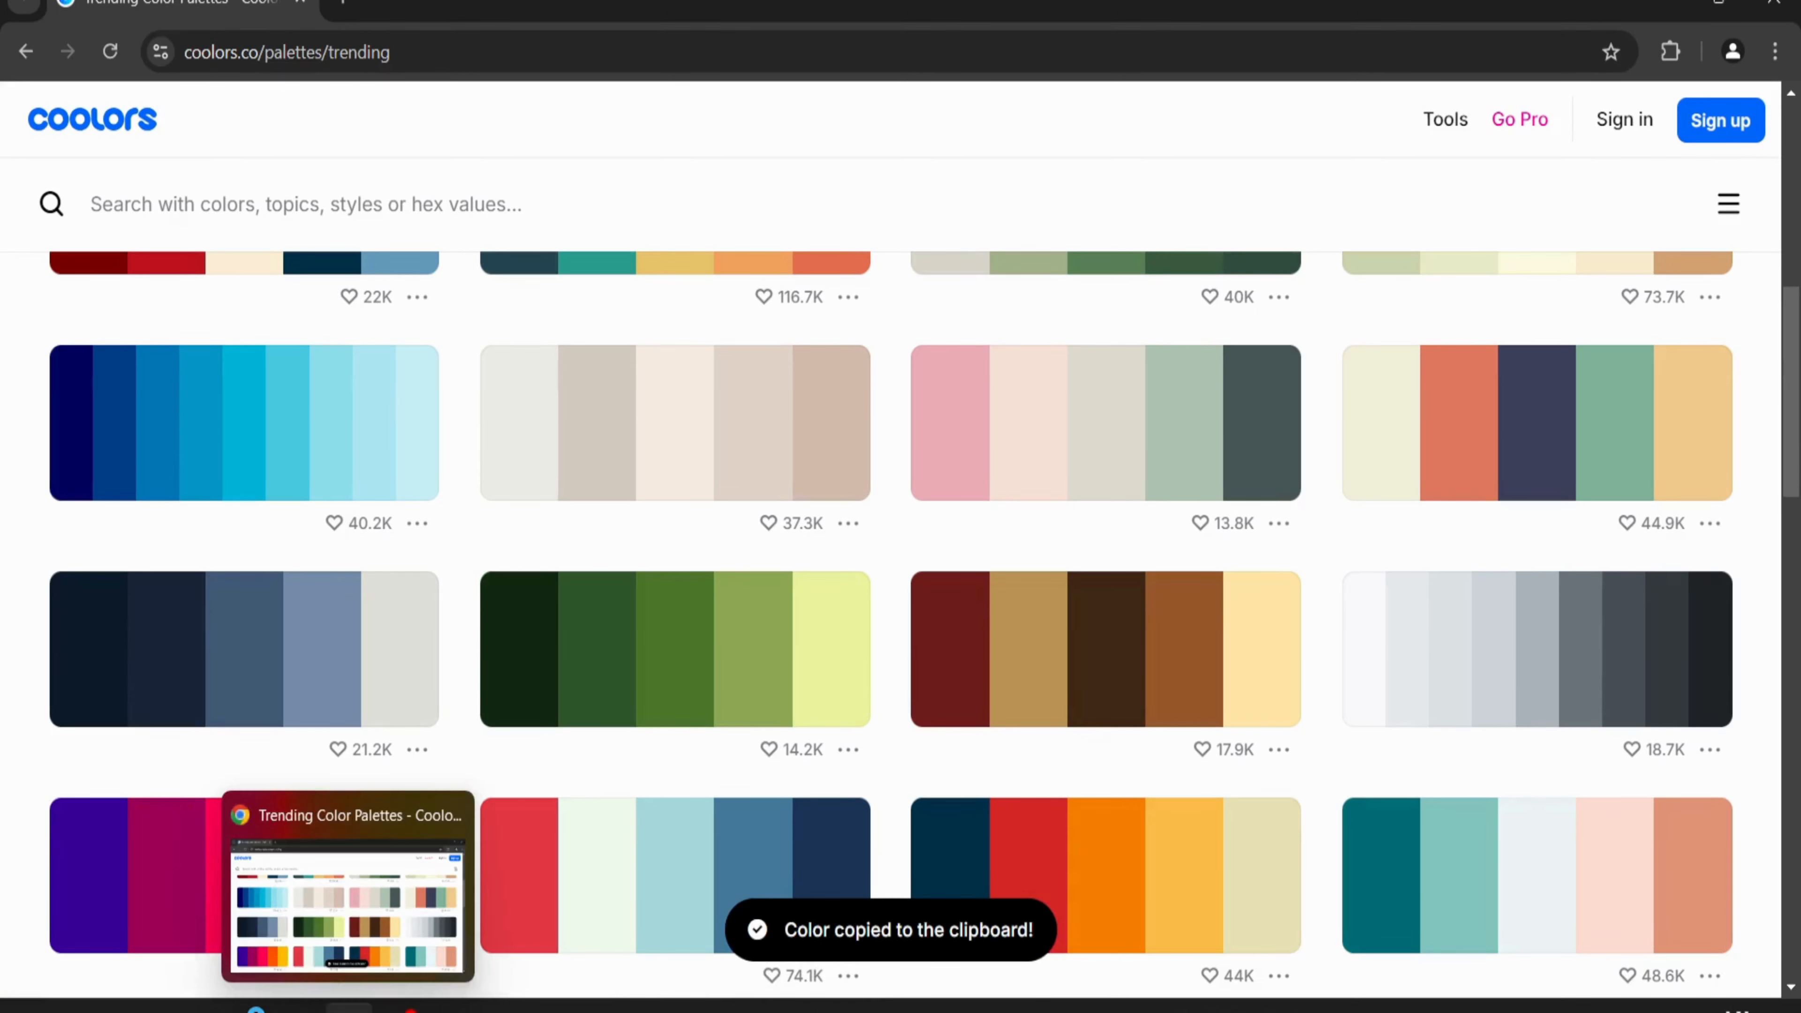
# - Switch back to Excel and fill the rounded bar over Series Pro with the copied grey hex color
pyautogui.click(296, 1008)
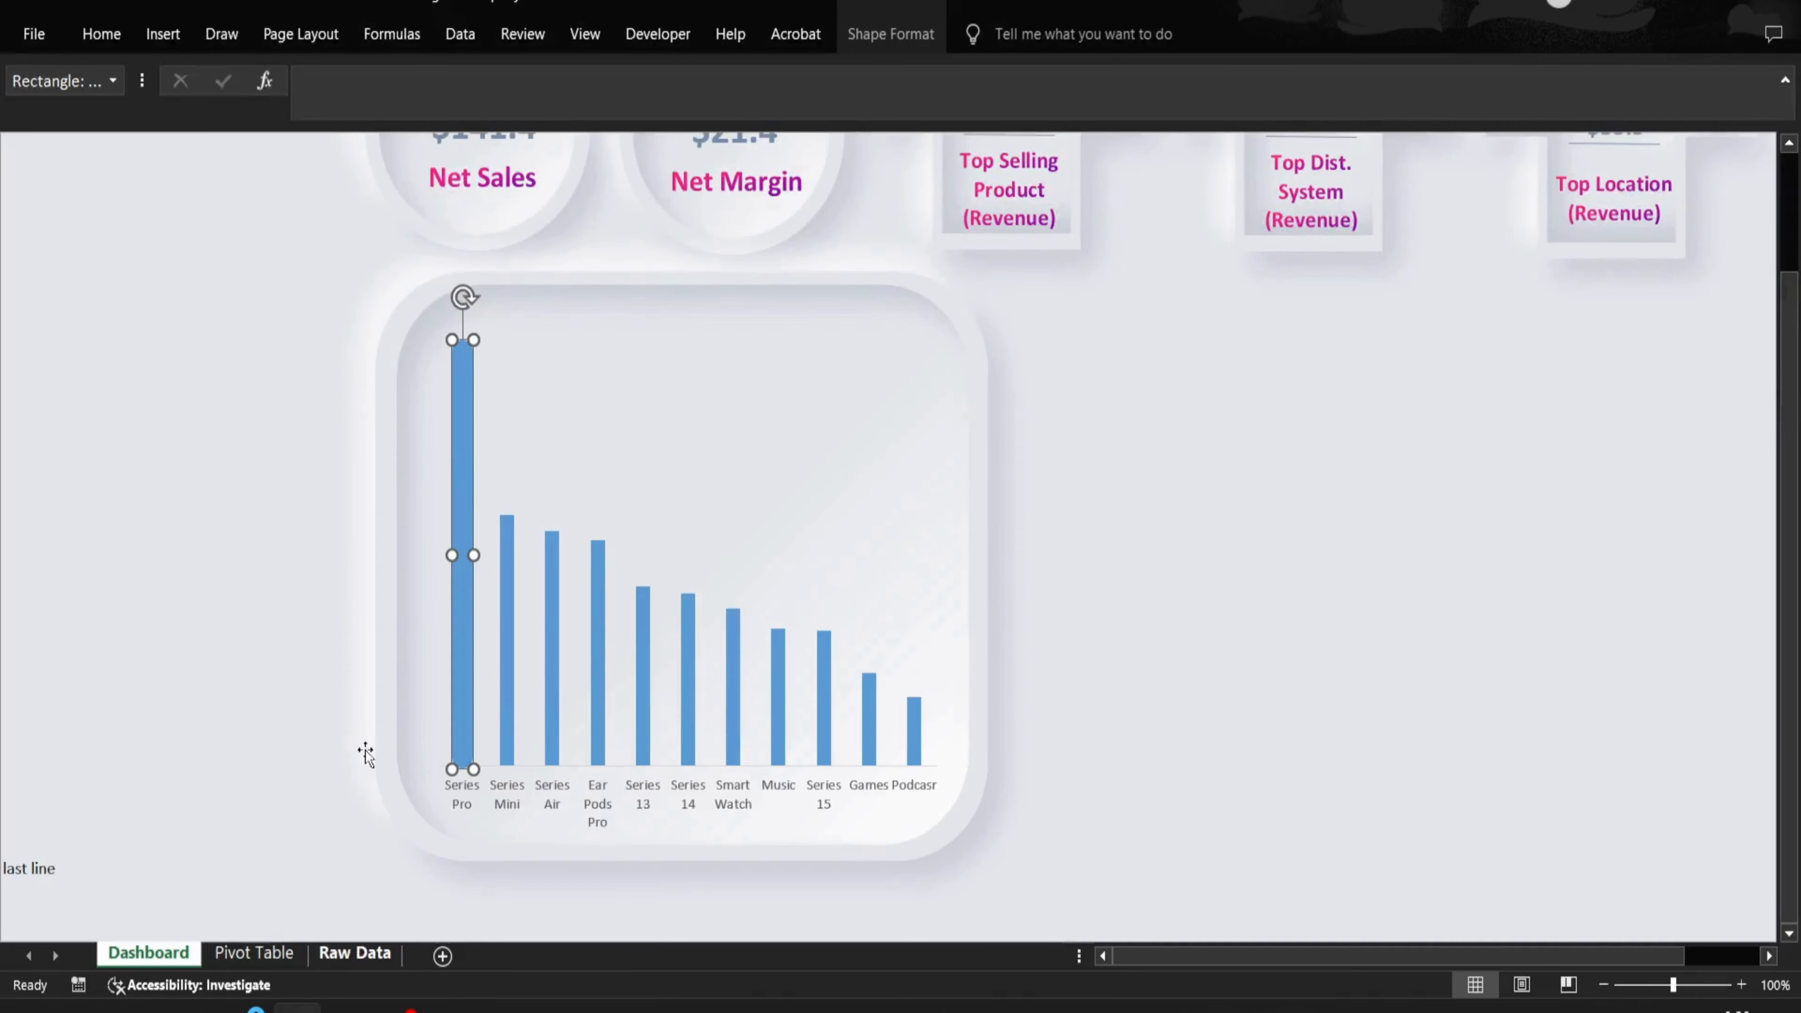
pyautogui.click(909, 37)
pyautogui.click(878, 71)
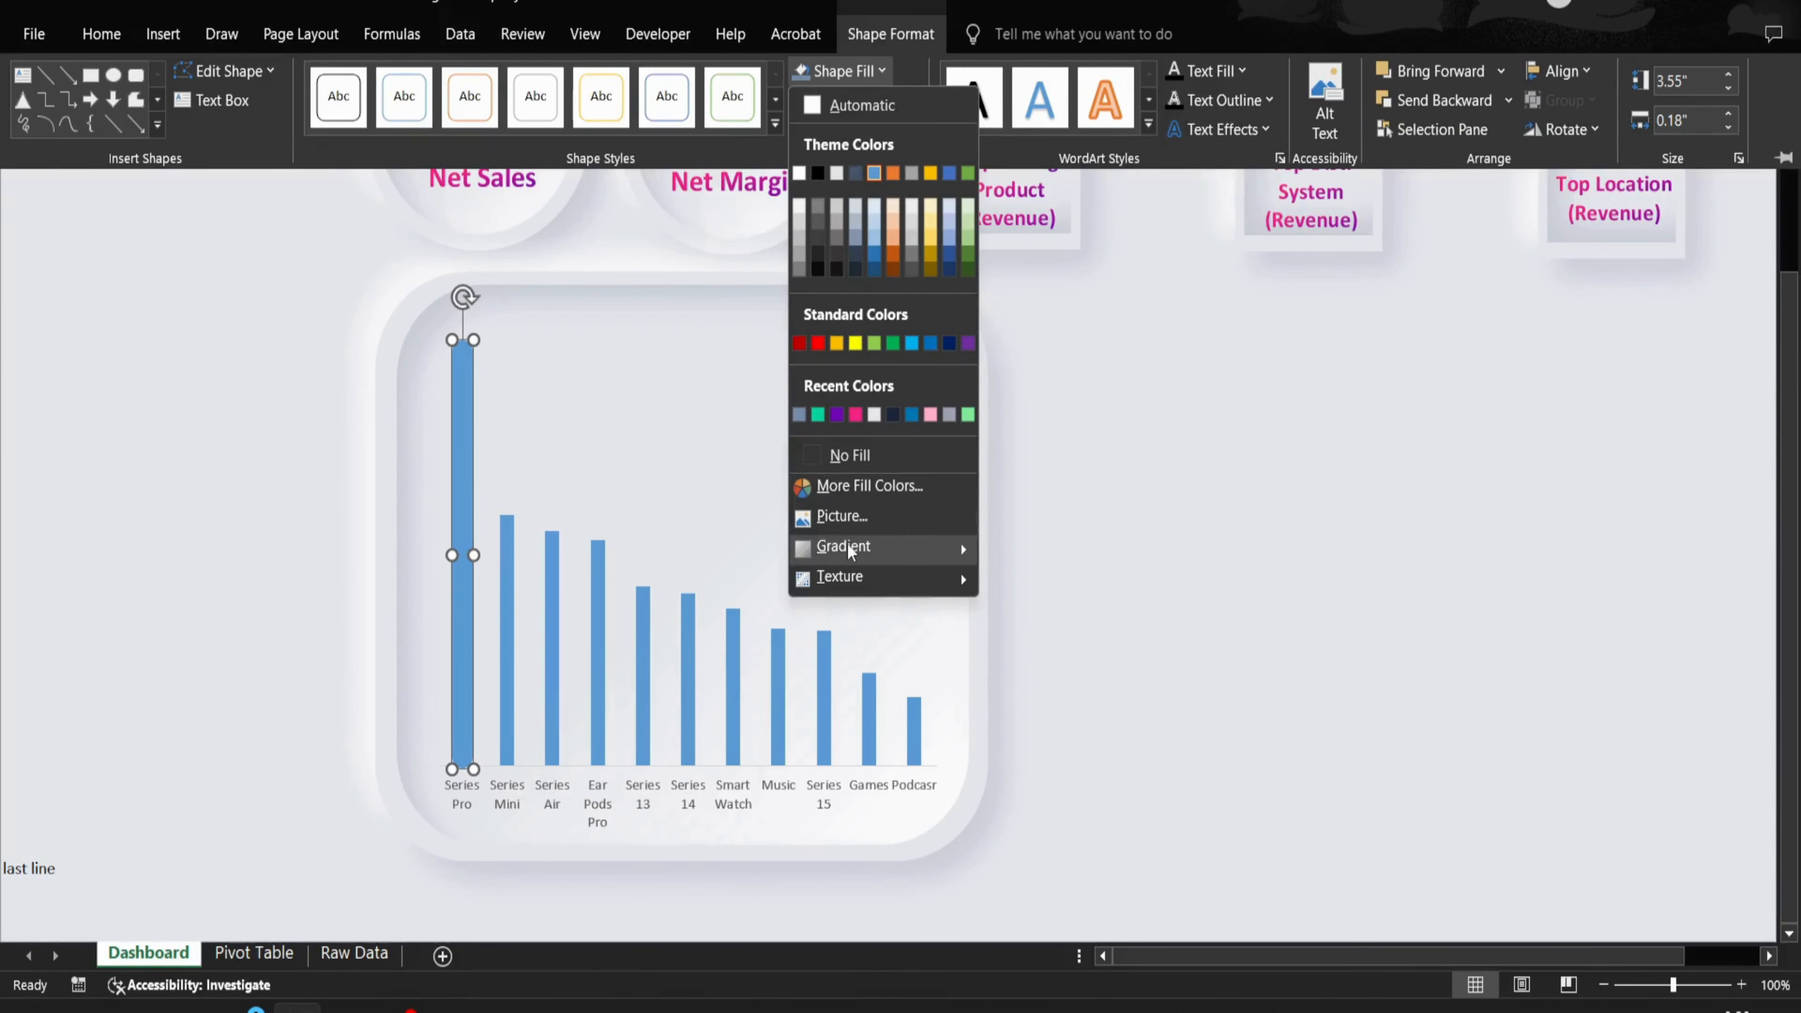
pyautogui.click(855, 489)
pyautogui.moveTo(401, 813); pyautogui.dragTo(348, 813)
pyautogui.hotkey('ctrl', 'v')
pyautogui.press('Return')
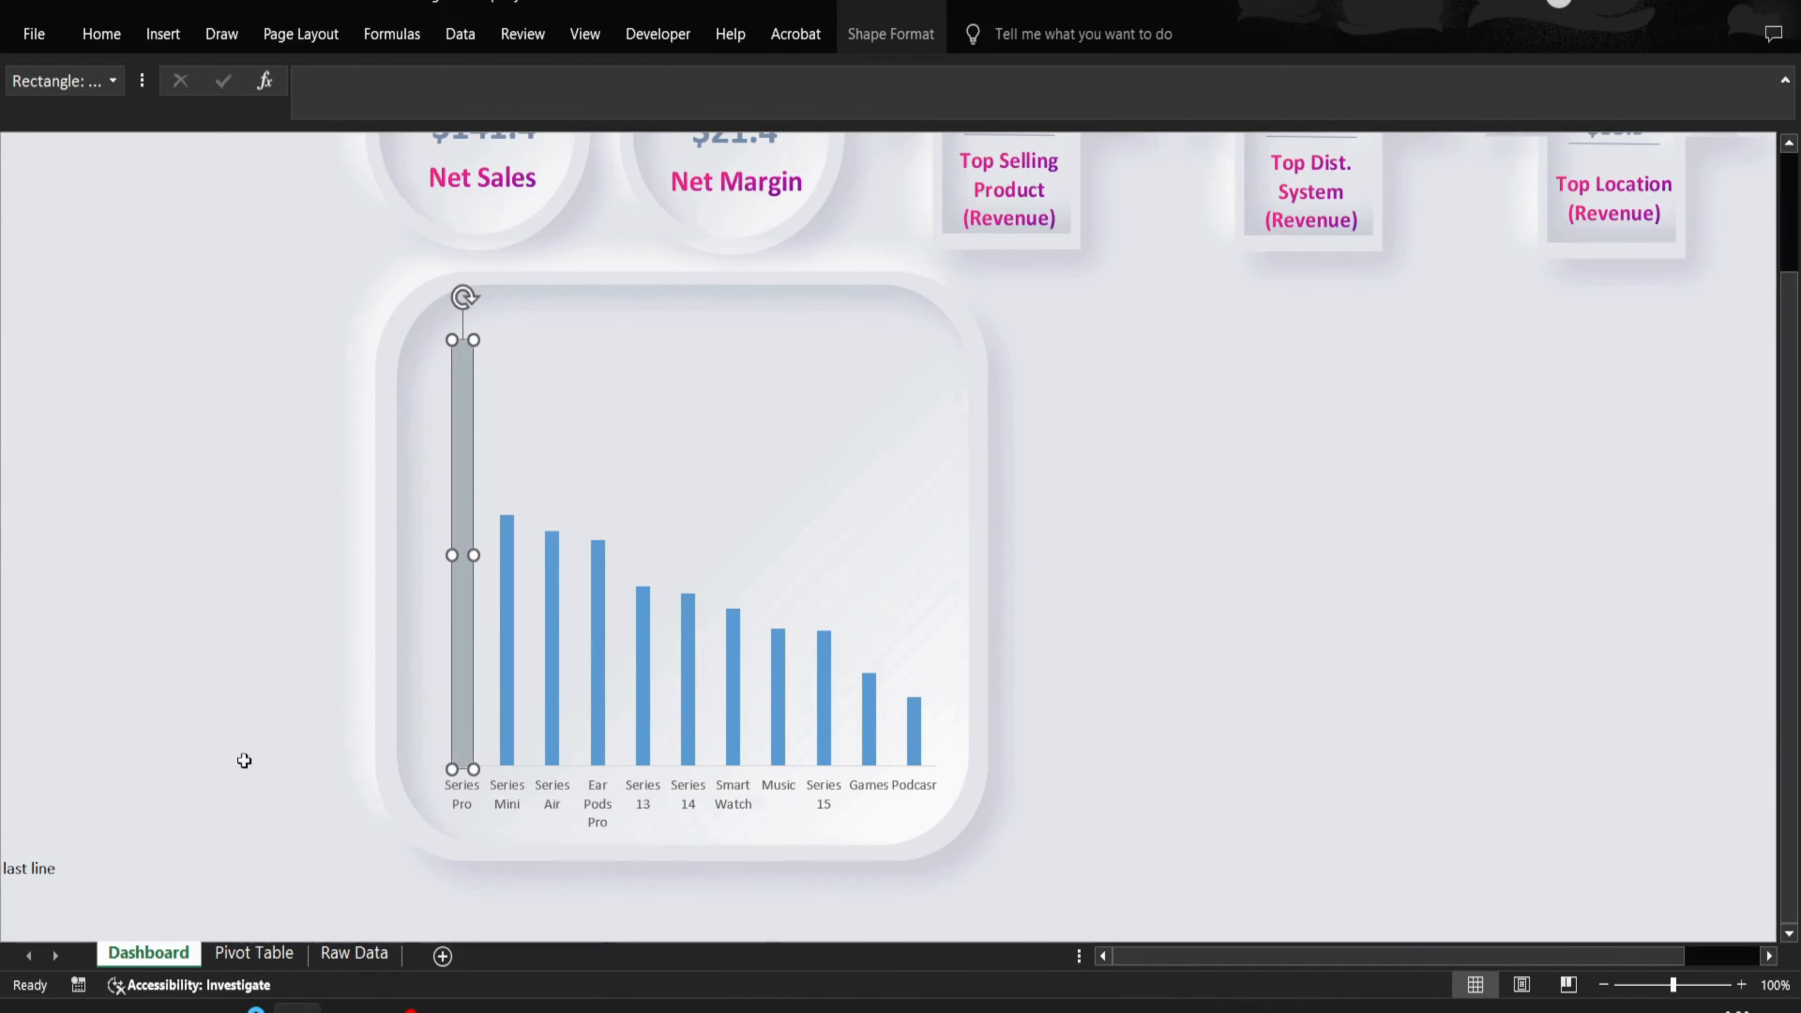
pyautogui.click(303, 651)
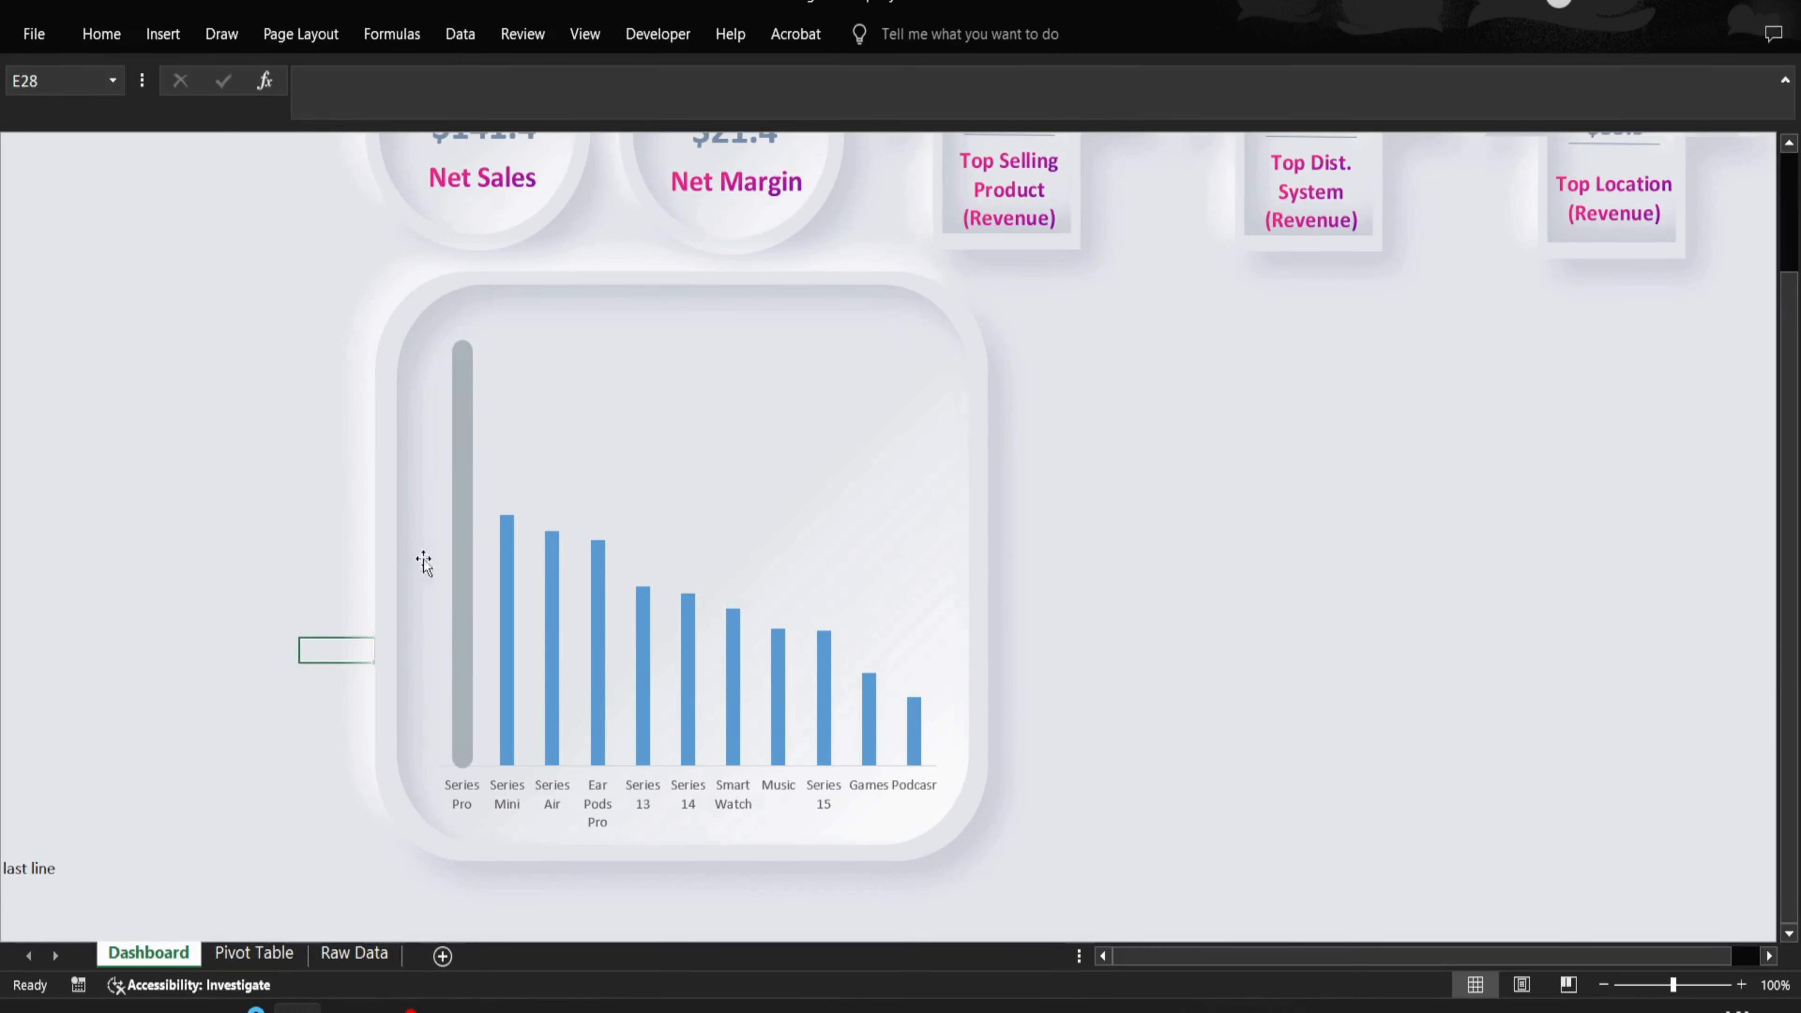
# - Duplicate the grey rounded bar and place one copy over each remaining chart column, from Series Mini to Podcasr
pyautogui.click(463, 533)
pyautogui.moveTo(463, 534); pyautogui.dragTo(500, 512)
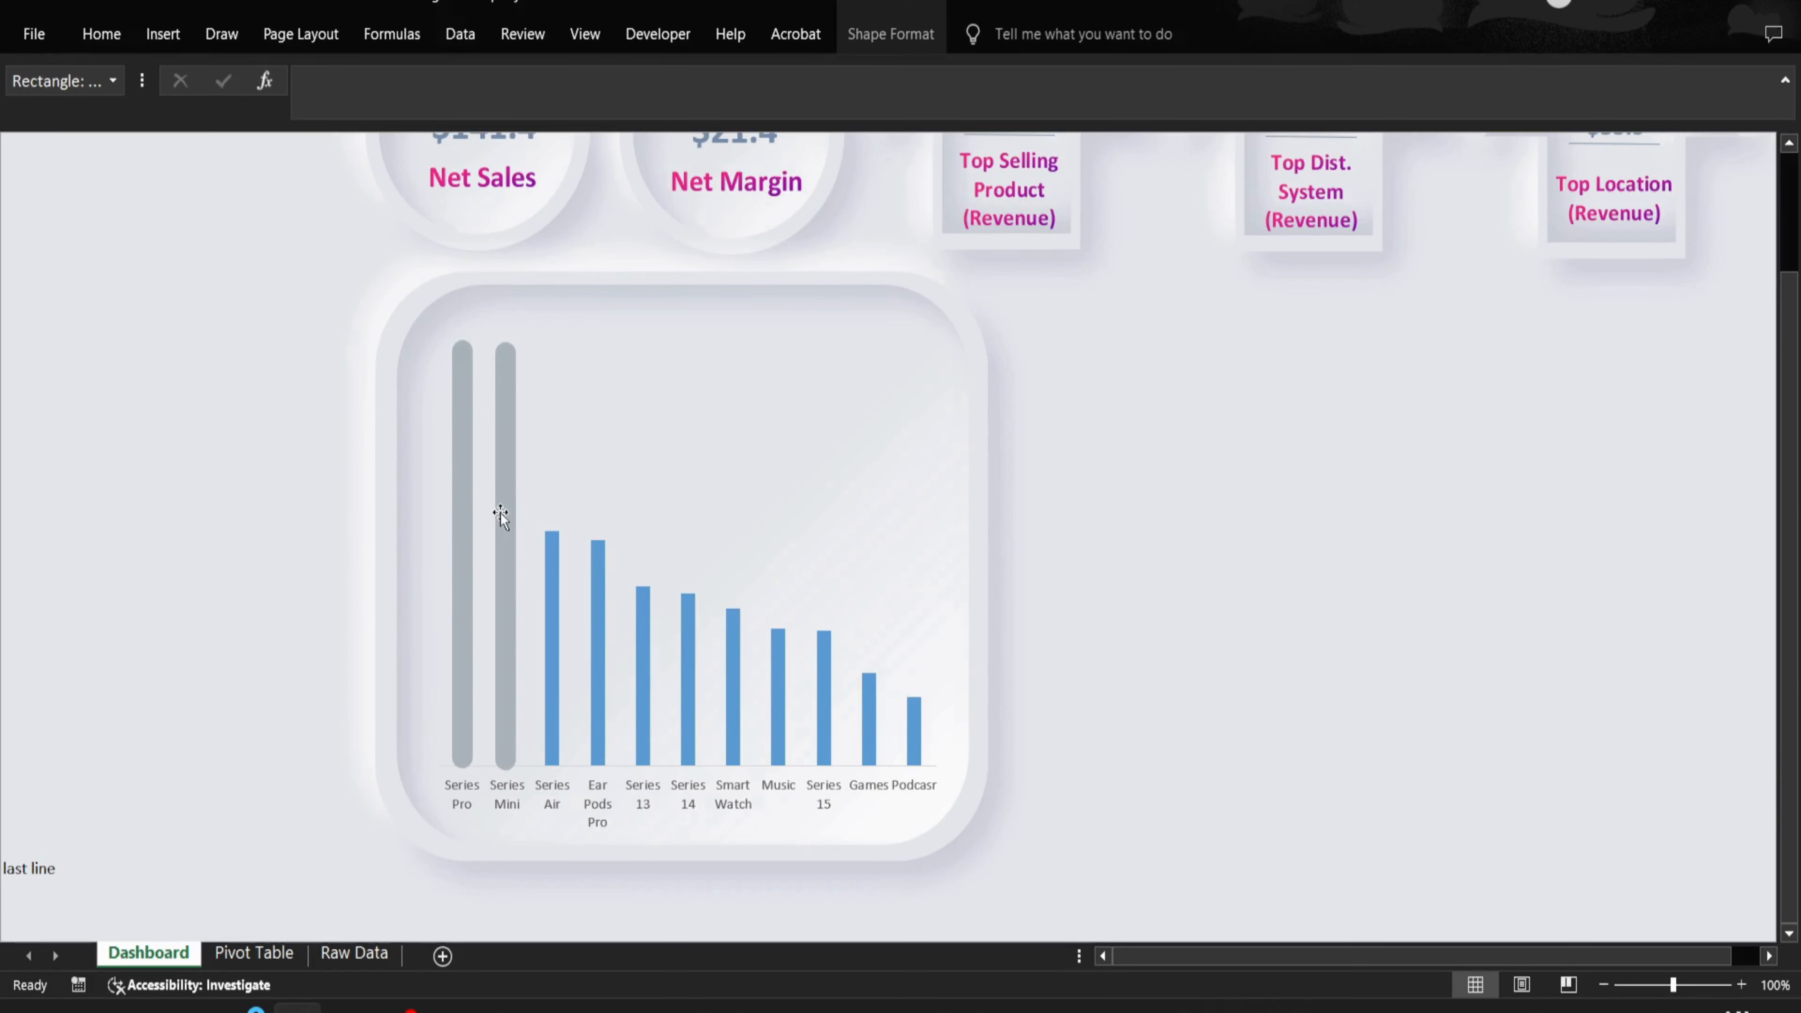
pyautogui.hotkey('ctrl', 'd')
pyautogui.moveTo(528, 506); pyautogui.dragTo(559, 485)
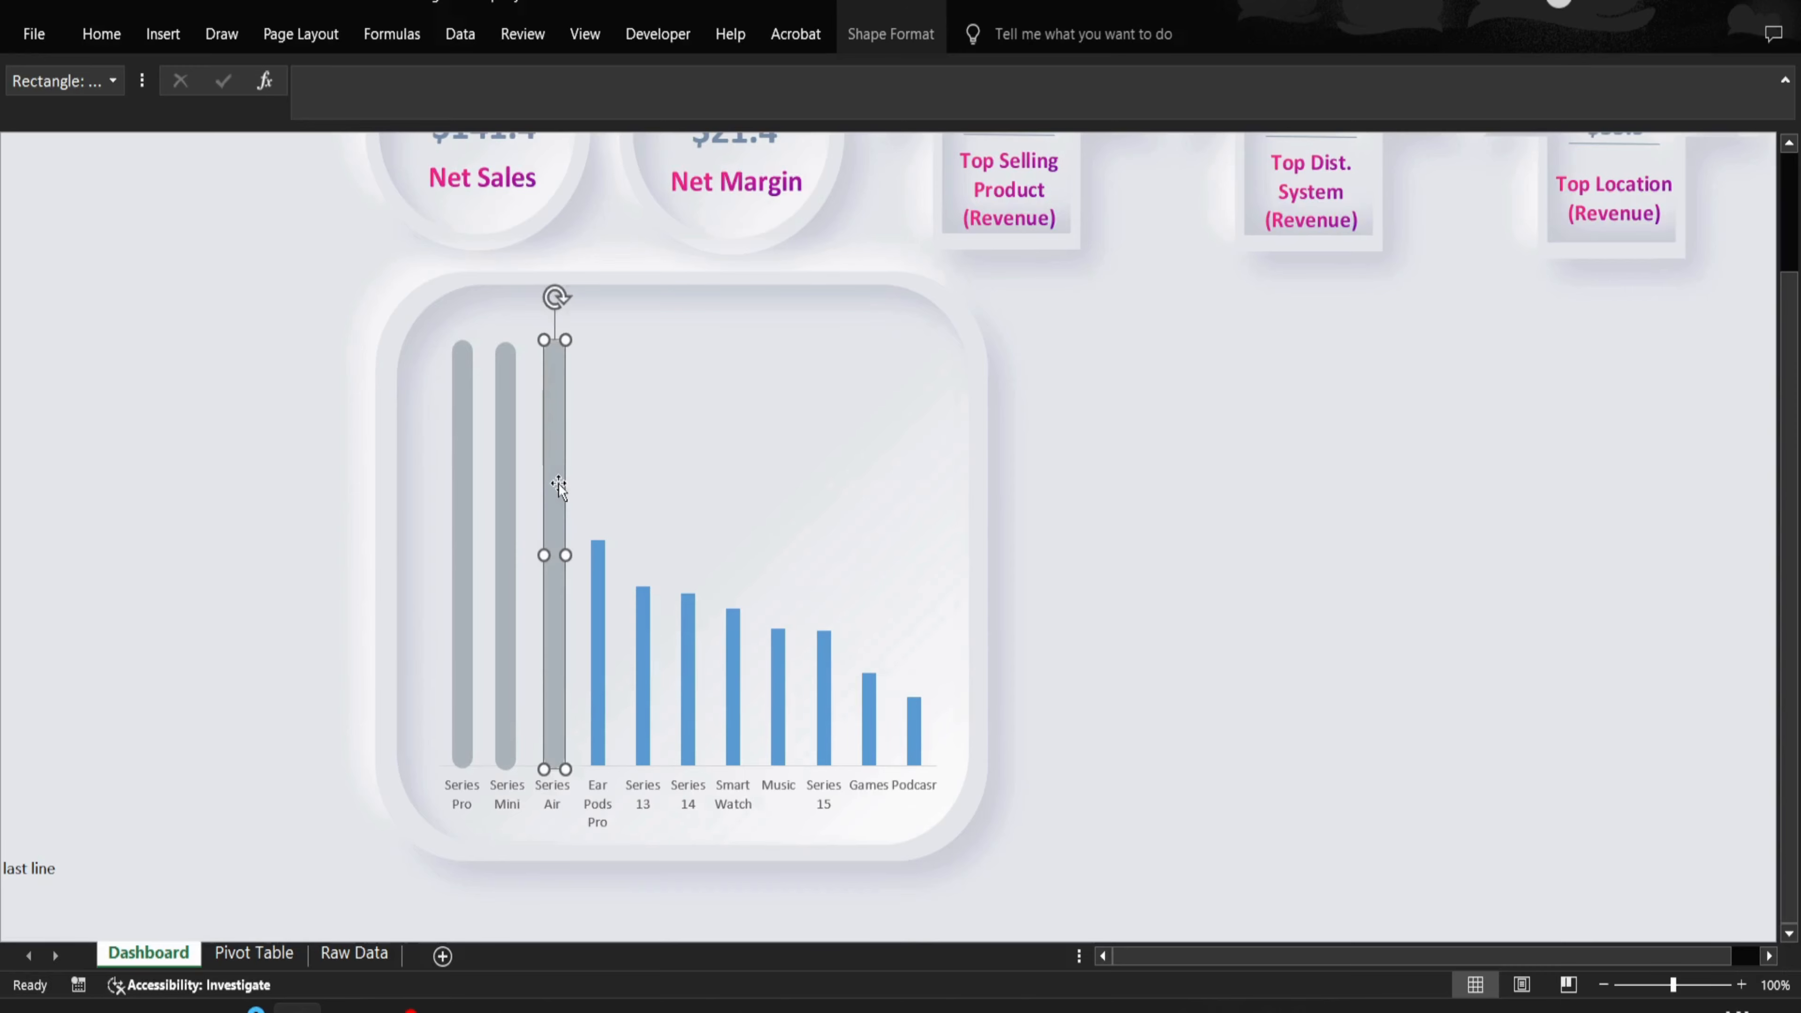
pyautogui.hotkey('ctrl', 'd')
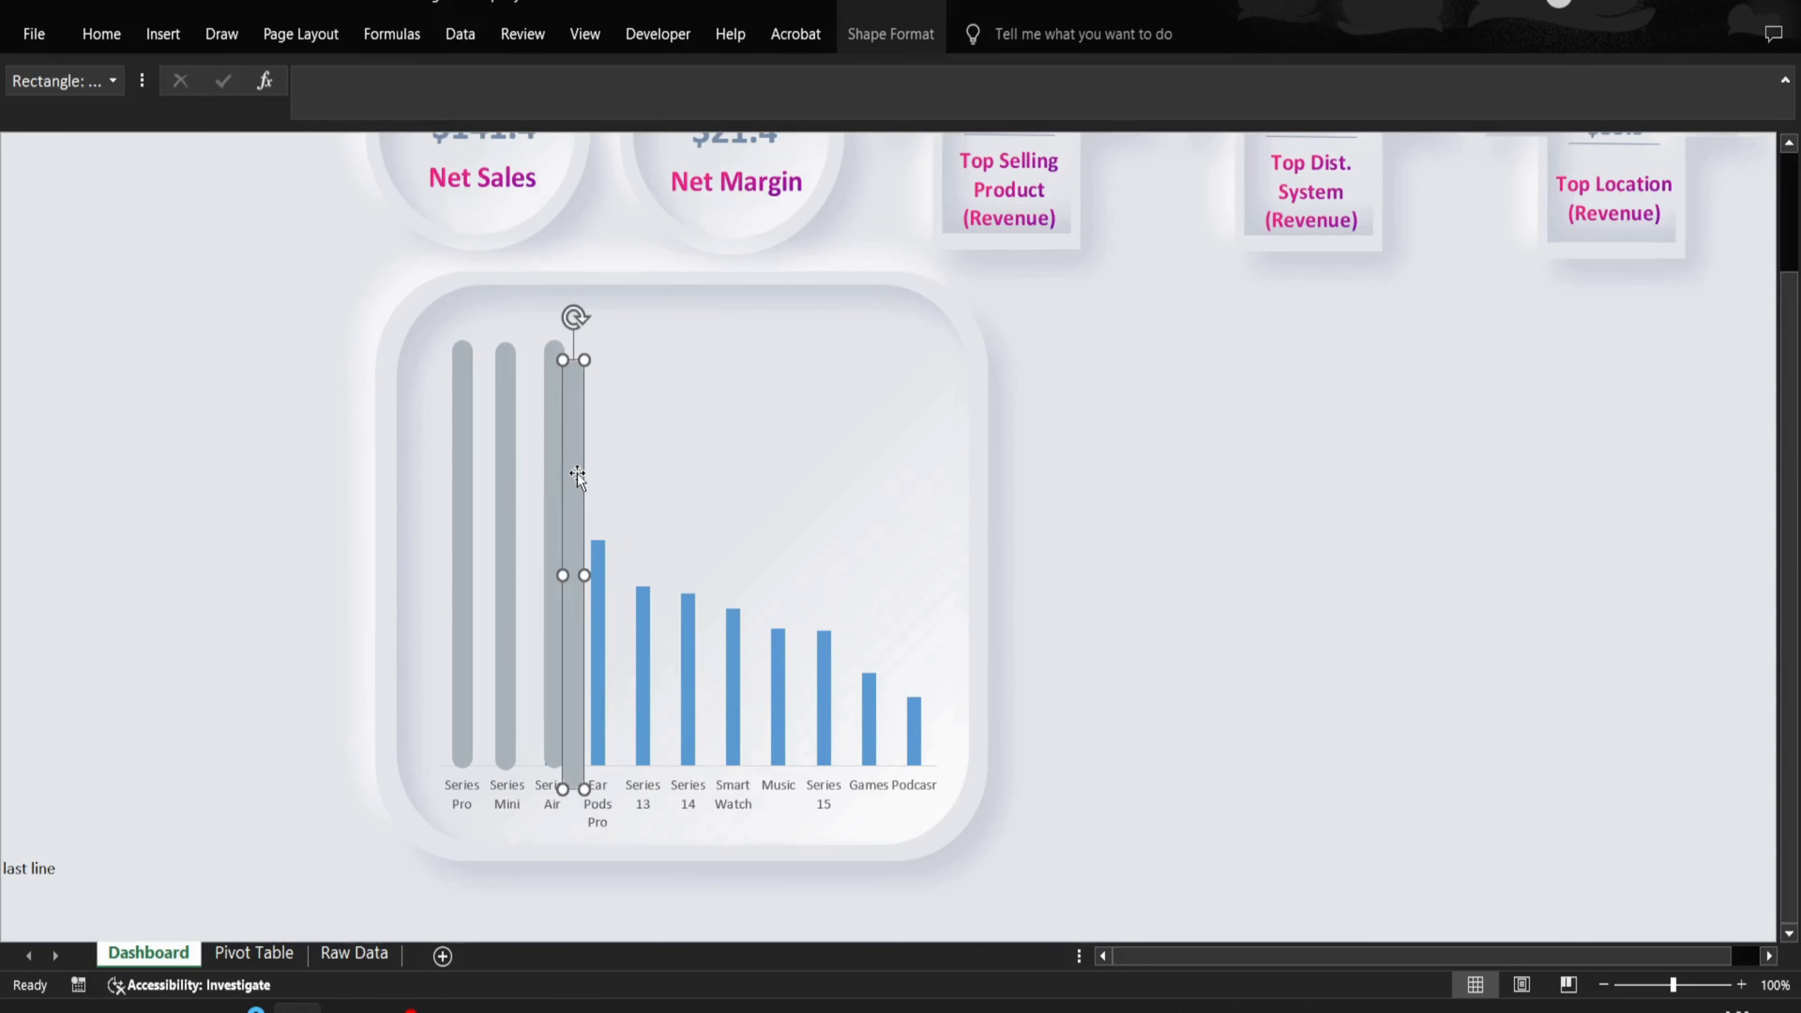
pyautogui.moveTo(578, 474); pyautogui.dragTo(641, 436)
pyautogui.hotkey('ctrl', 'd')
pyautogui.hotkey('ctrl', 'd')
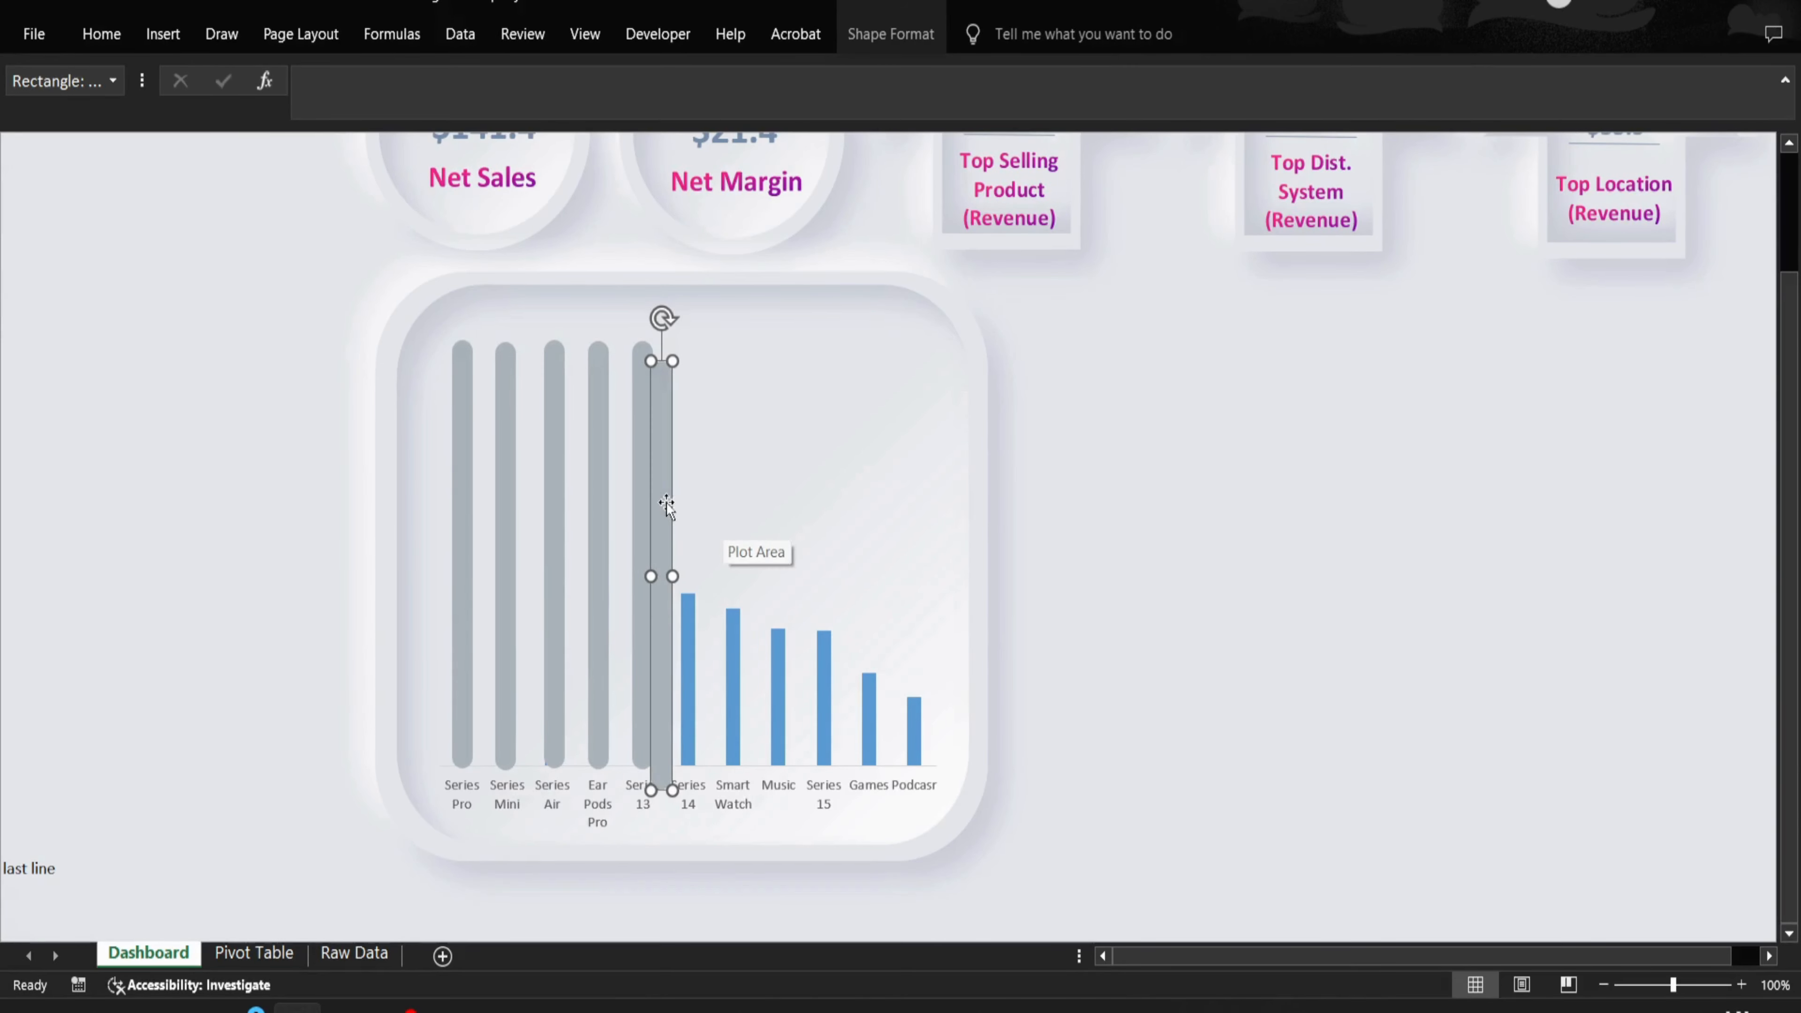
pyautogui.moveTo(667, 502); pyautogui.dragTo(916, 418)
pyautogui.hotkey('ctrl', 'd')
pyautogui.hotkey('ctrl', 'd')
pyautogui.hotkey('ctrl', 'd')
# - Group the eleven grey rounded bars, from Series Pro to Podcasr, into one object
pyautogui.keyDown('shift'); pyautogui.click(872, 408); pyautogui.keyUp('shift')
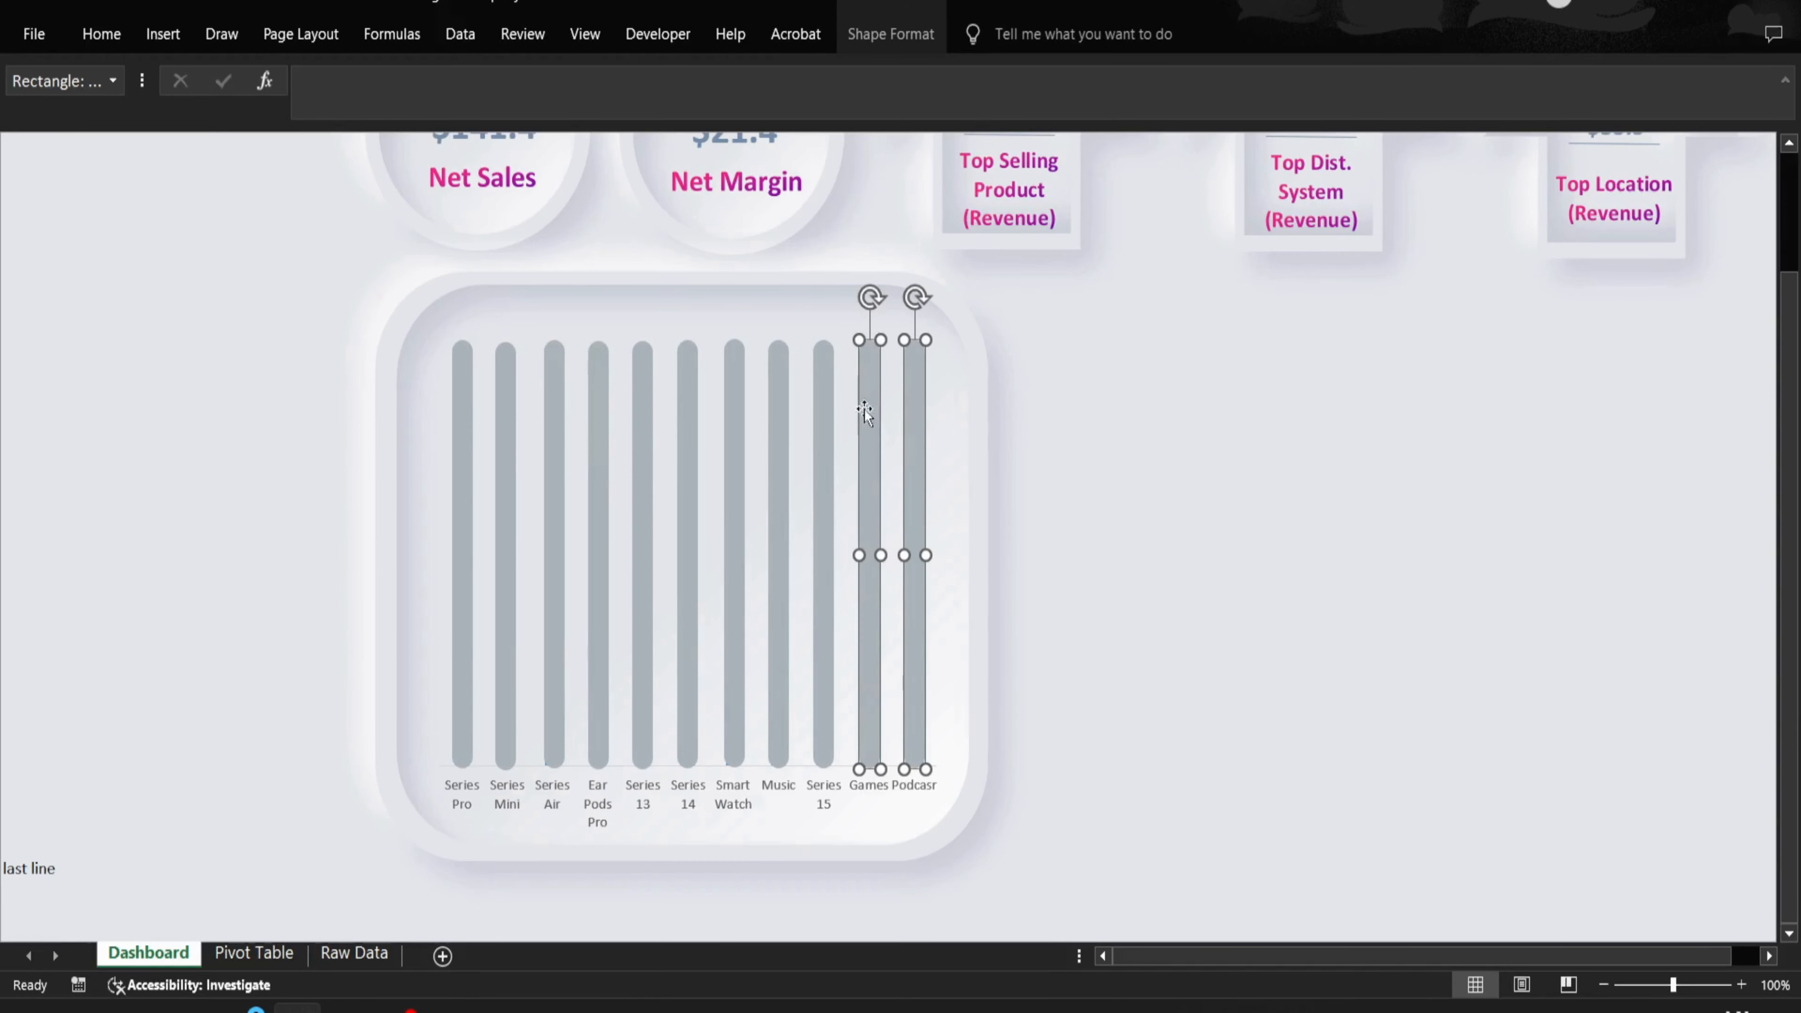
pyautogui.keyDown('shift'); pyautogui.click(826, 404); pyautogui.keyUp('shift')
pyautogui.keyDown('shift'); pyautogui.click(774, 402); pyautogui.keyUp('shift')
pyautogui.keyDown('shift'); pyautogui.click(735, 405); pyautogui.keyUp('shift')
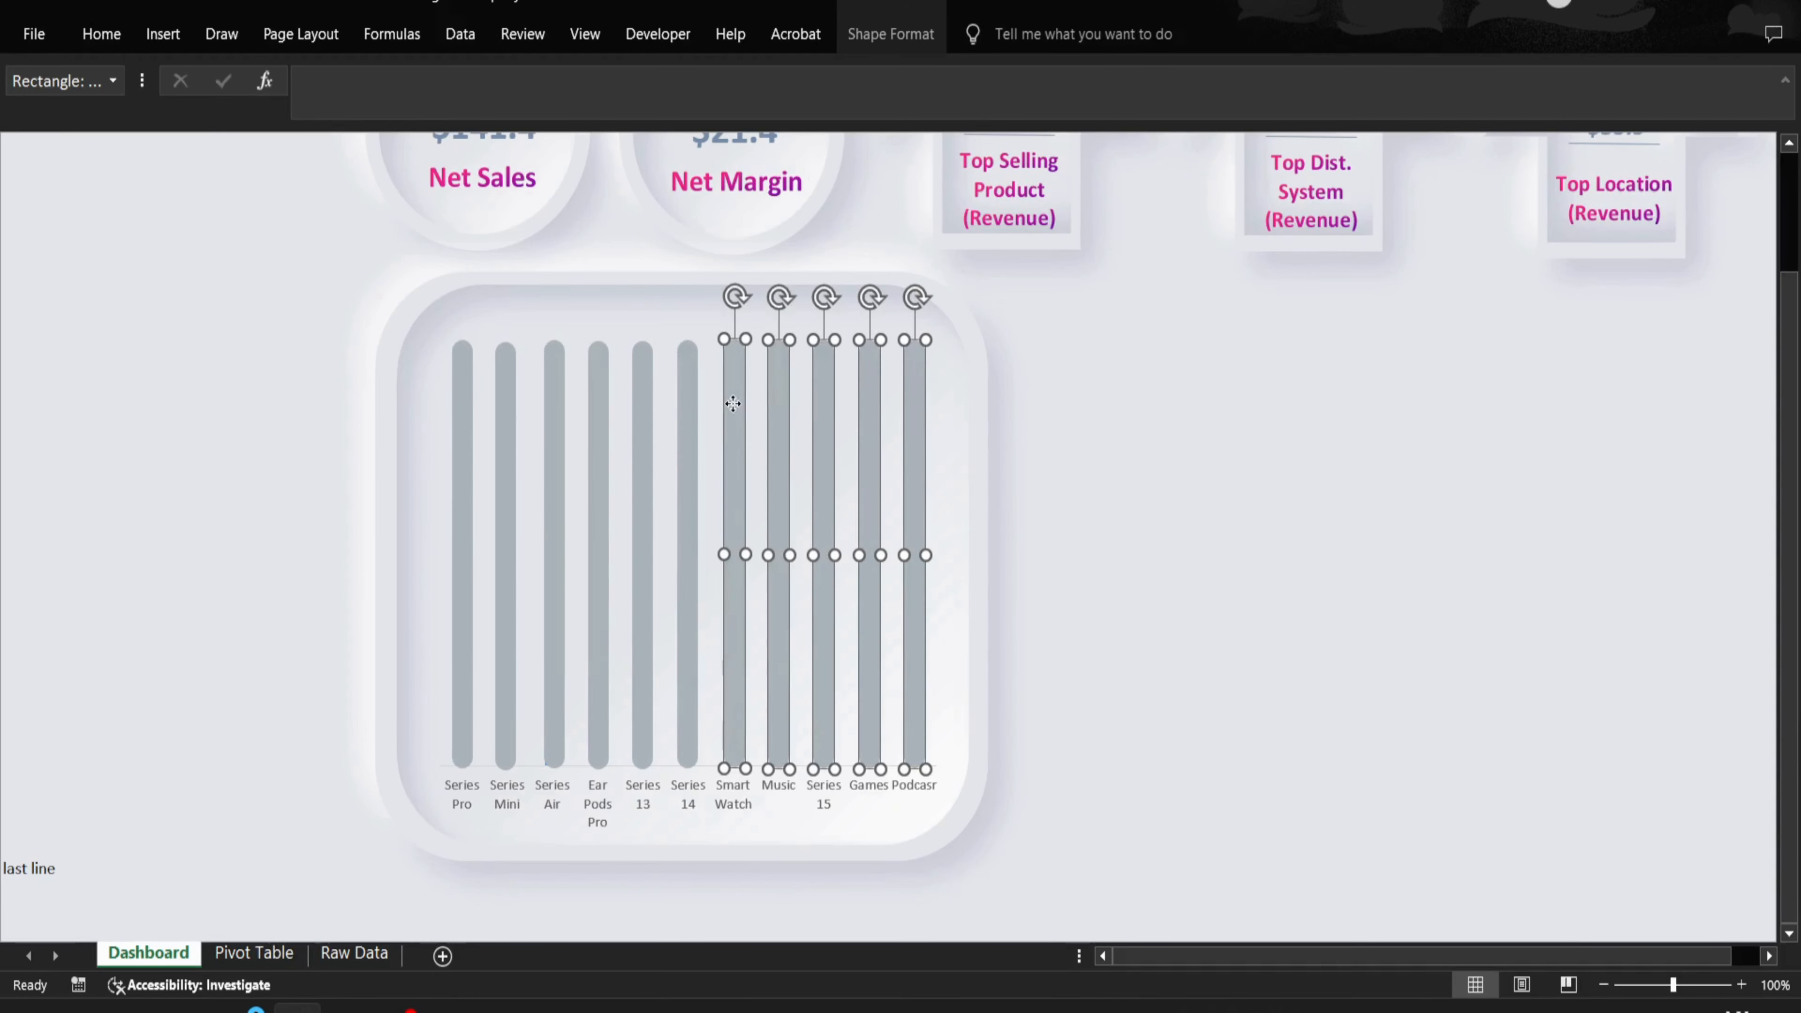
pyautogui.keyDown('shift'); pyautogui.click(685, 408); pyautogui.keyUp('shift')
pyautogui.moveTo(684, 409); pyautogui.dragTo(648, 415)
pyautogui.hotkey('ctrl', 'z')
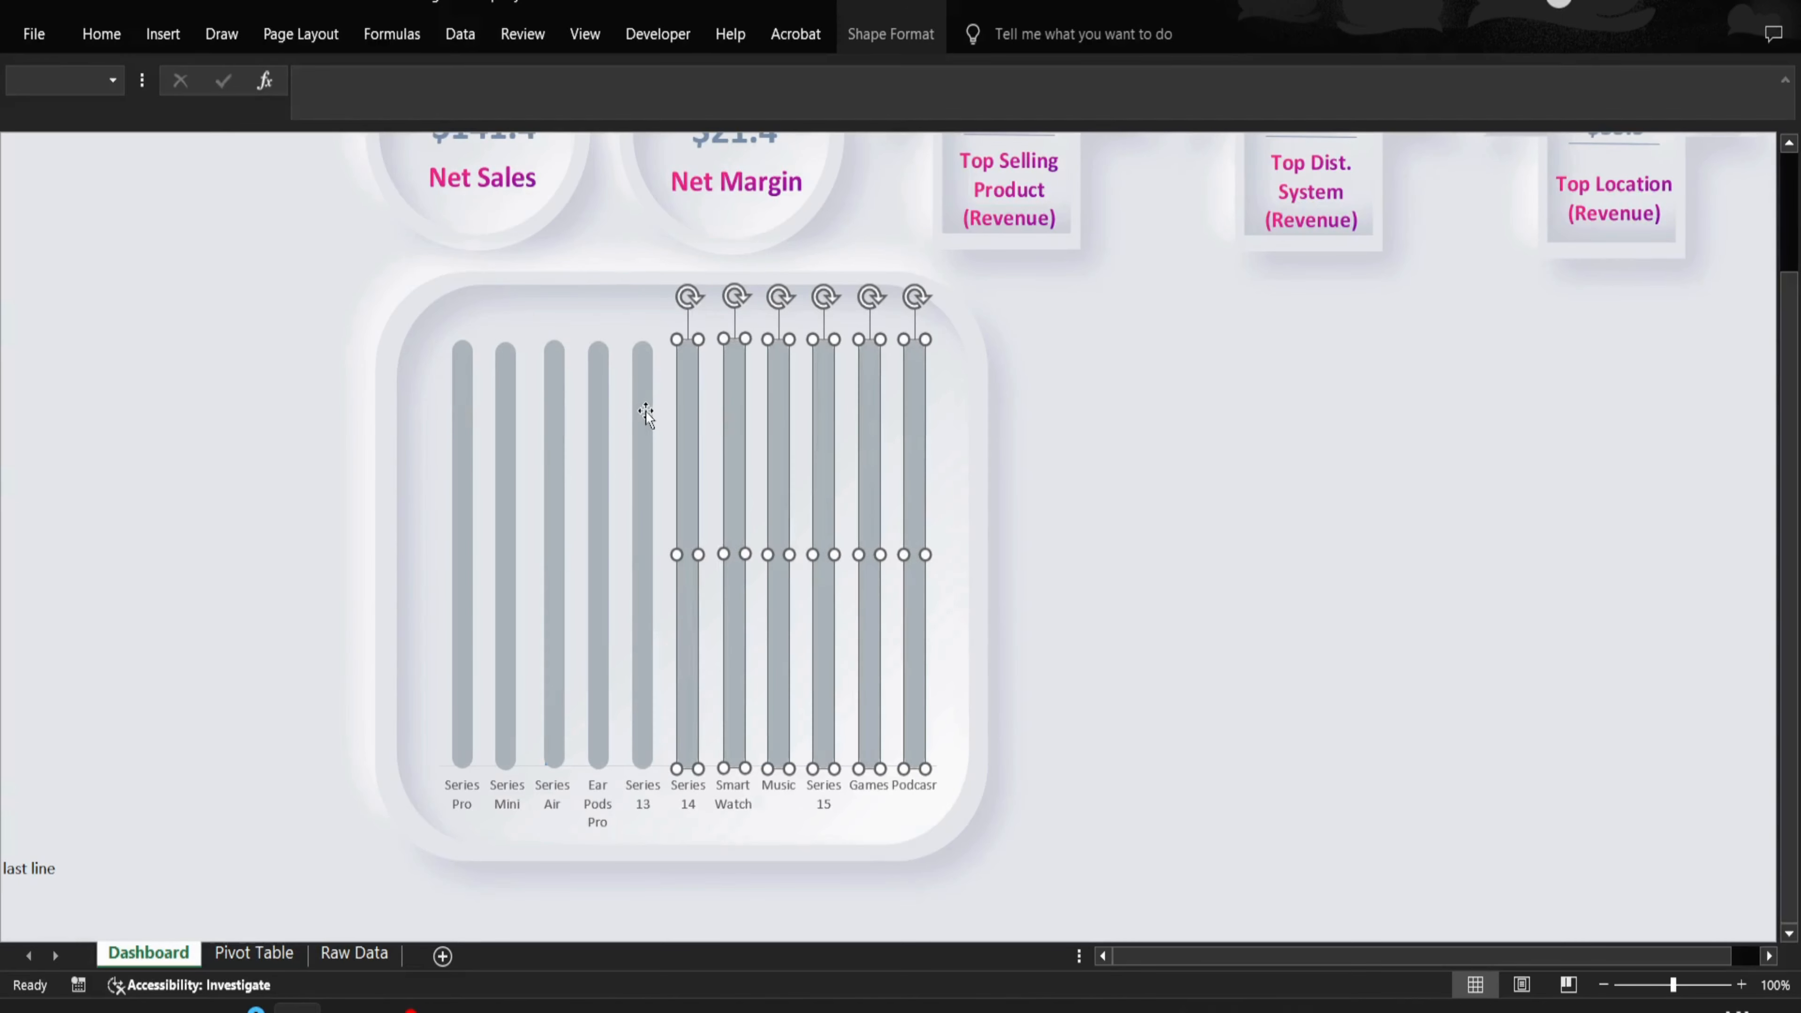
pyautogui.keyDown('shift'); pyautogui.click(646, 411); pyautogui.keyUp('shift')
pyautogui.keyDown('shift'); pyautogui.click(600, 410); pyautogui.keyUp('shift')
pyautogui.keyDown('shift'); pyautogui.click(554, 412); pyautogui.keyUp('shift')
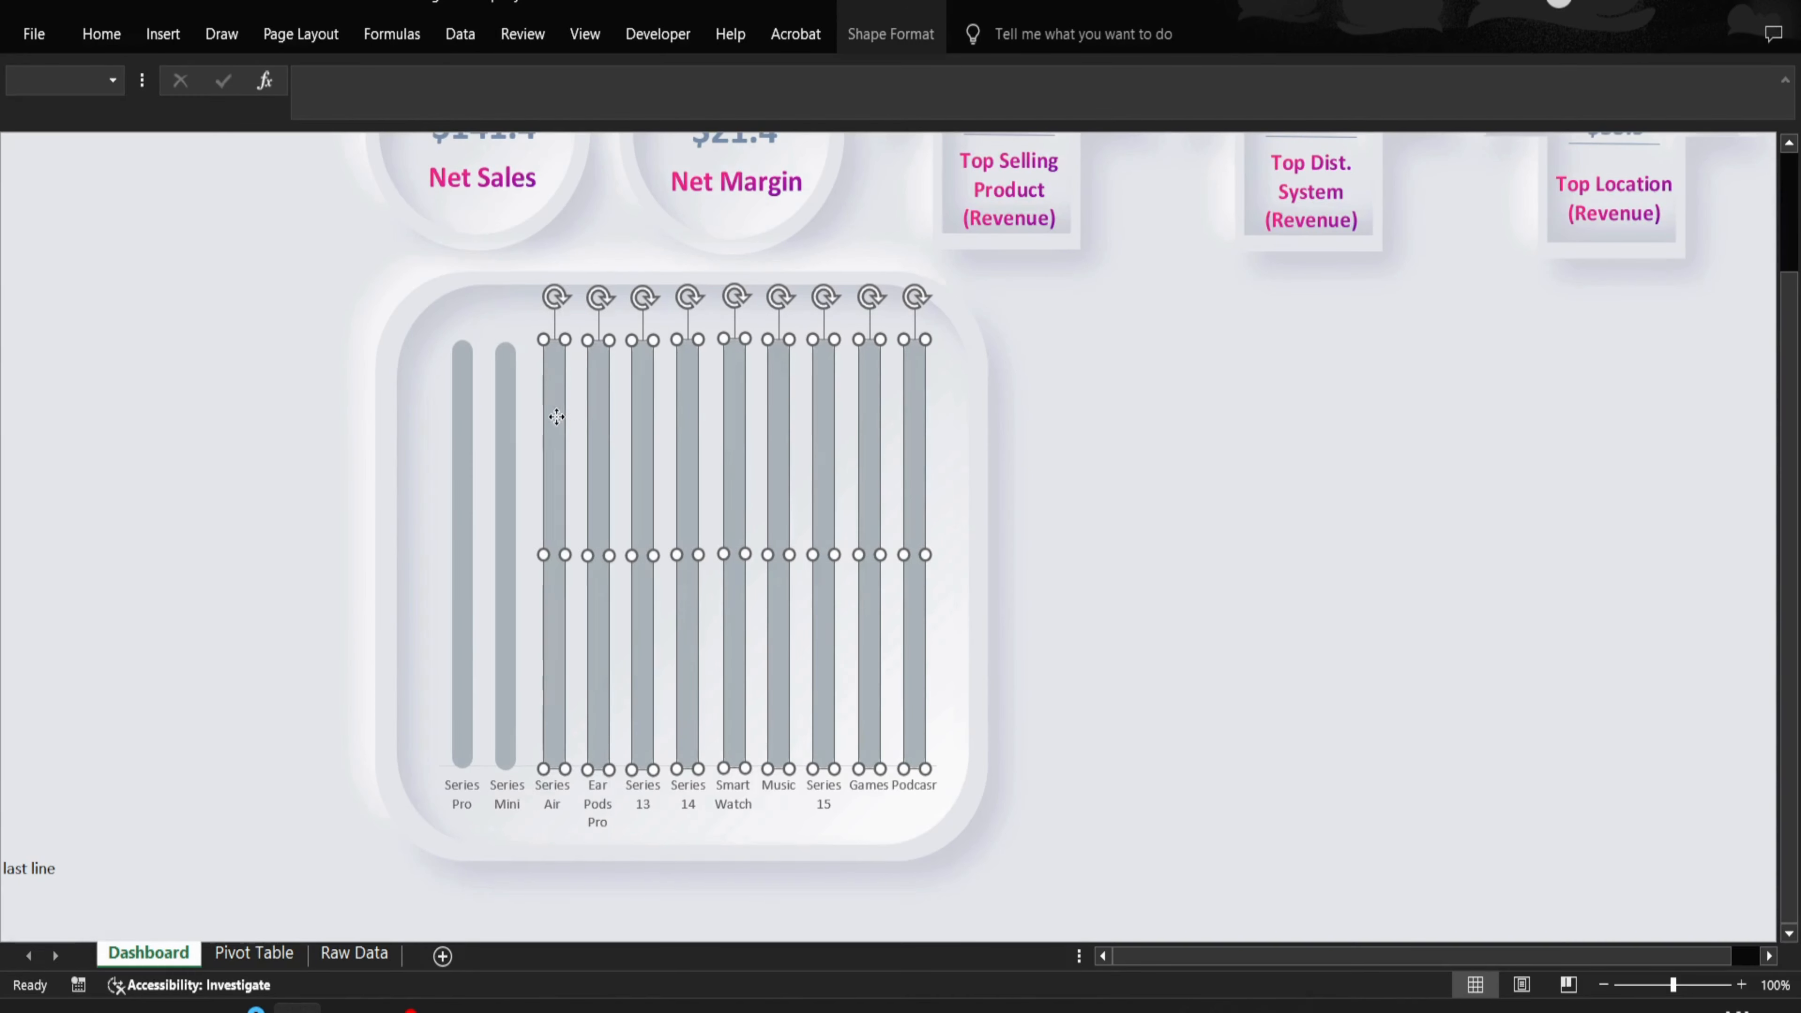
pyautogui.keyDown('shift'); pyautogui.click(504, 415); pyautogui.keyUp('shift')
pyautogui.keyDown('shift'); pyautogui.click(463, 412); pyautogui.keyUp('shift')
pyautogui.rightClick(463, 412)
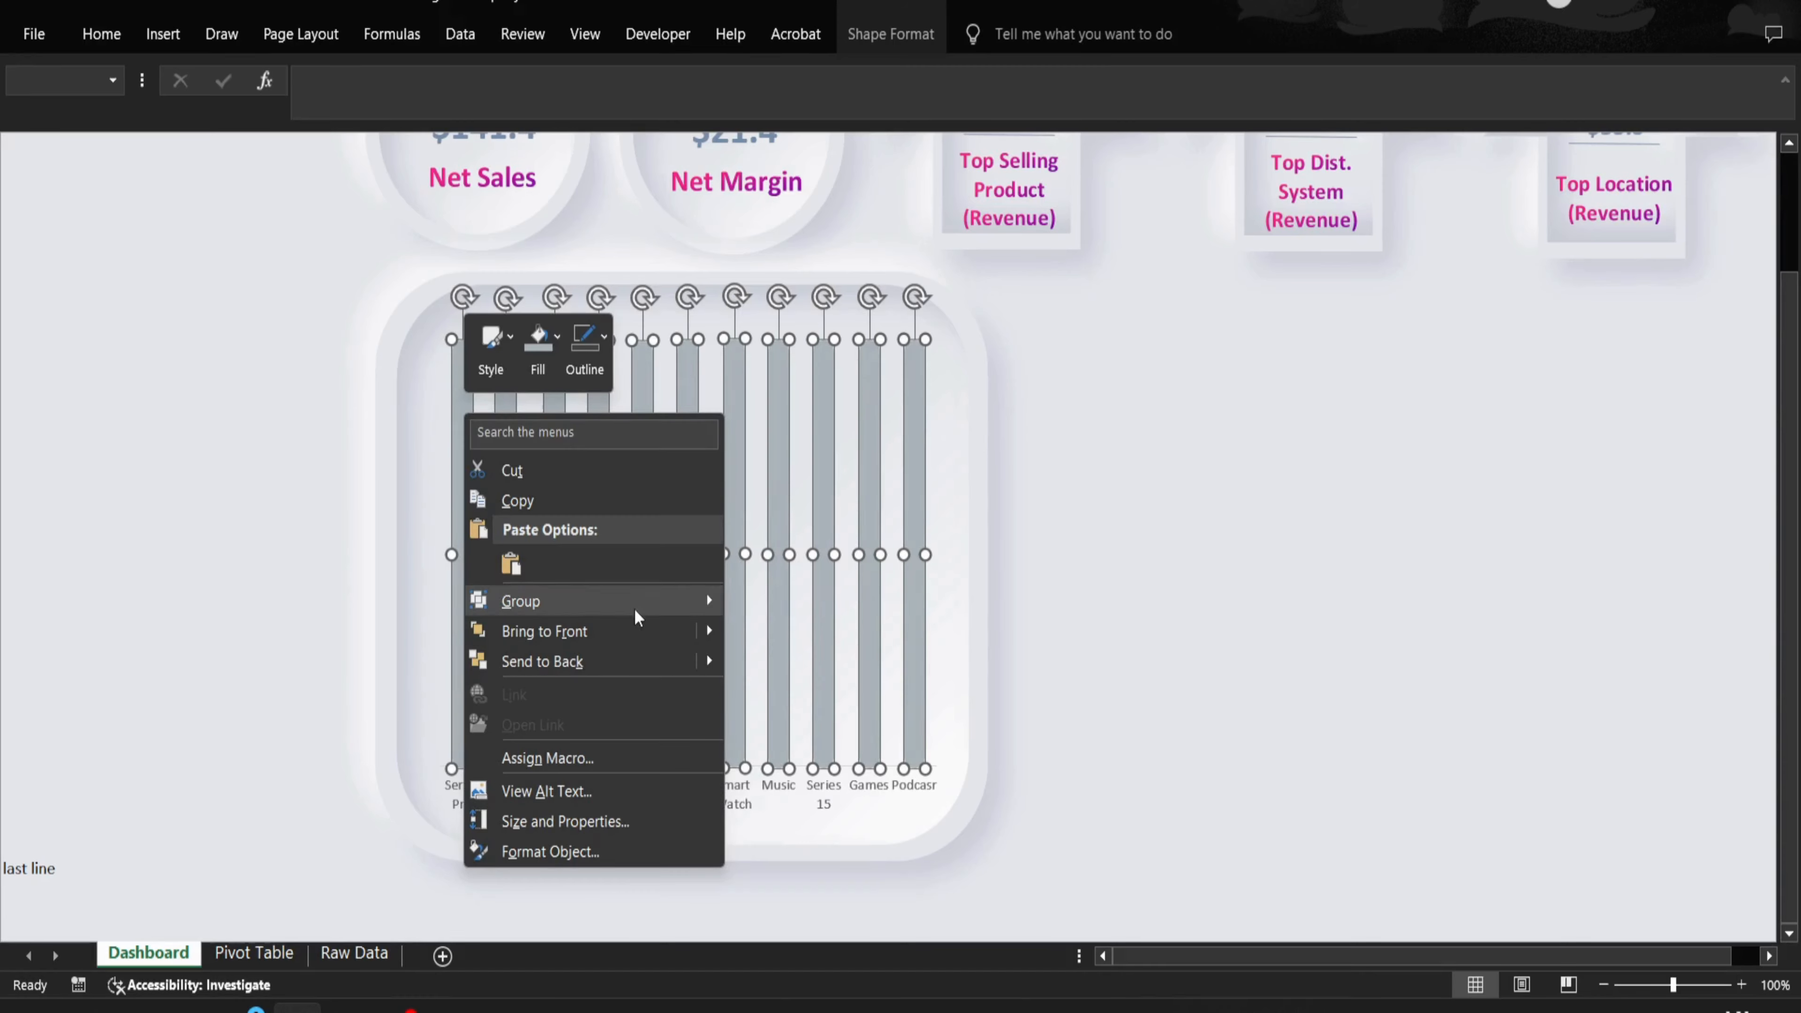
pyautogui.moveTo(636, 611)
pyautogui.click(784, 606)
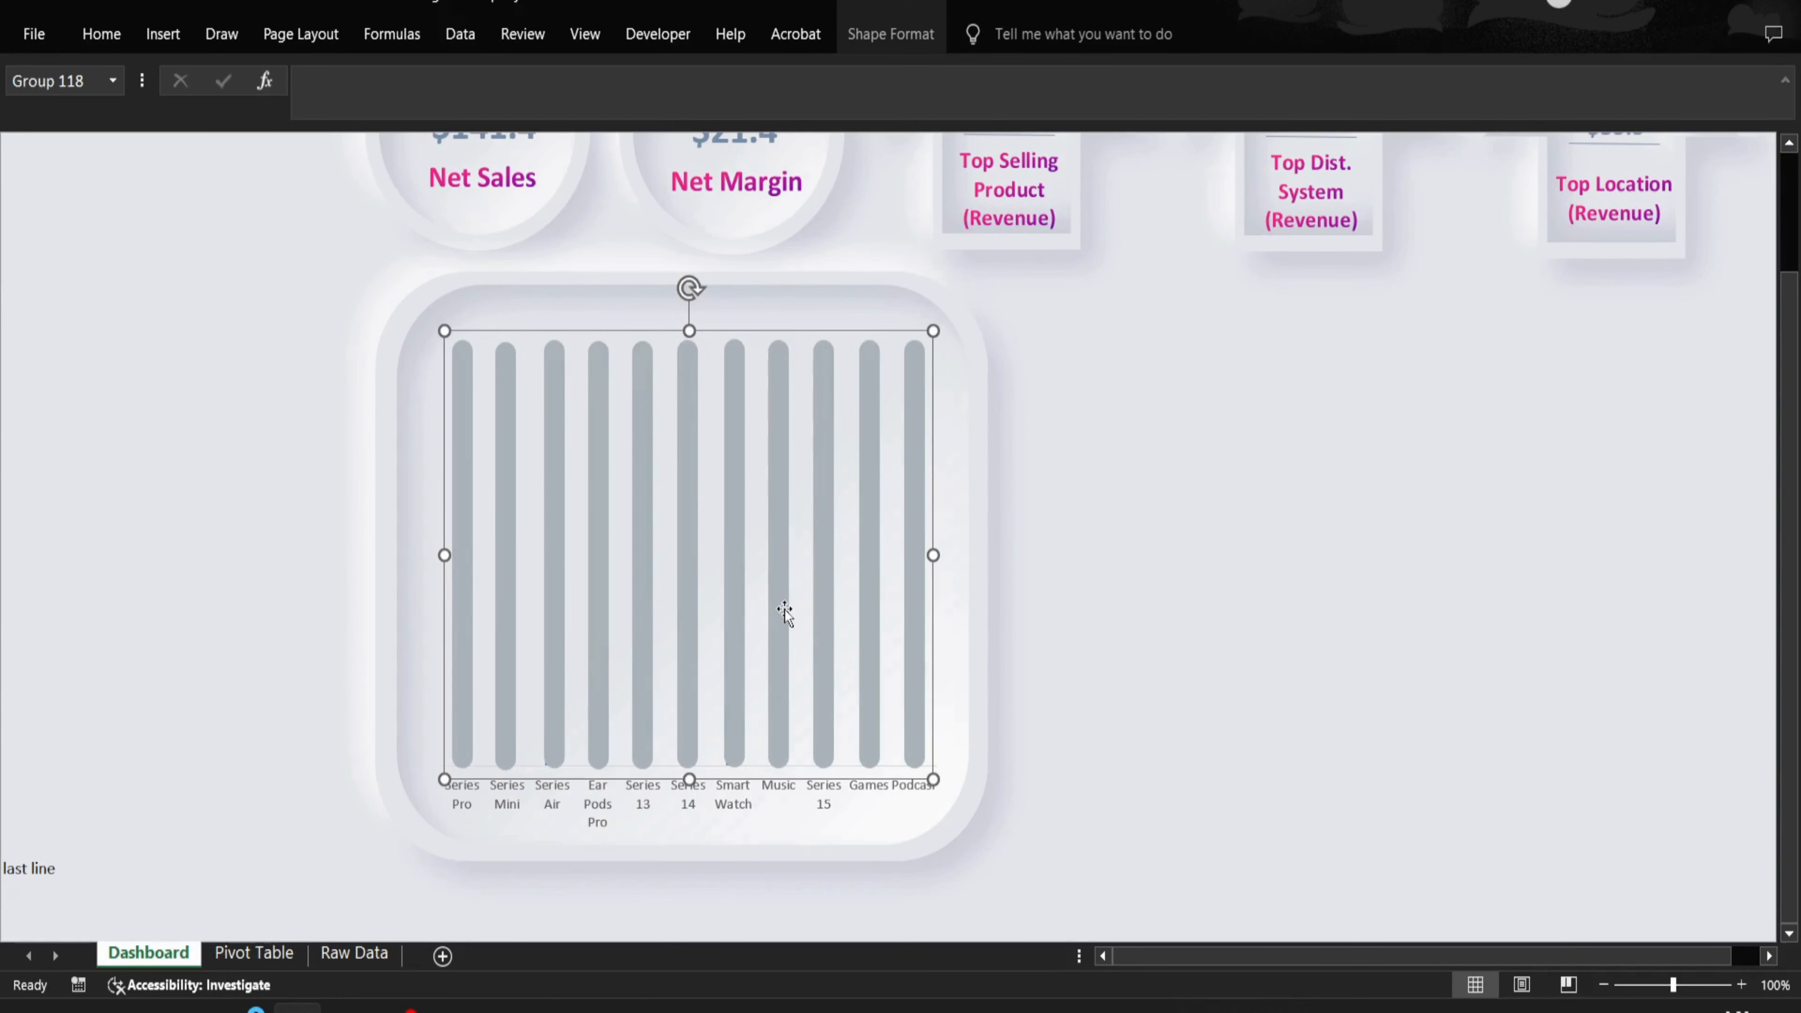
# - Send the group of grey bars backward so that it sits behind the chart columns
pyautogui.rightClick(916, 437)
pyautogui.moveTo(1167, 660)
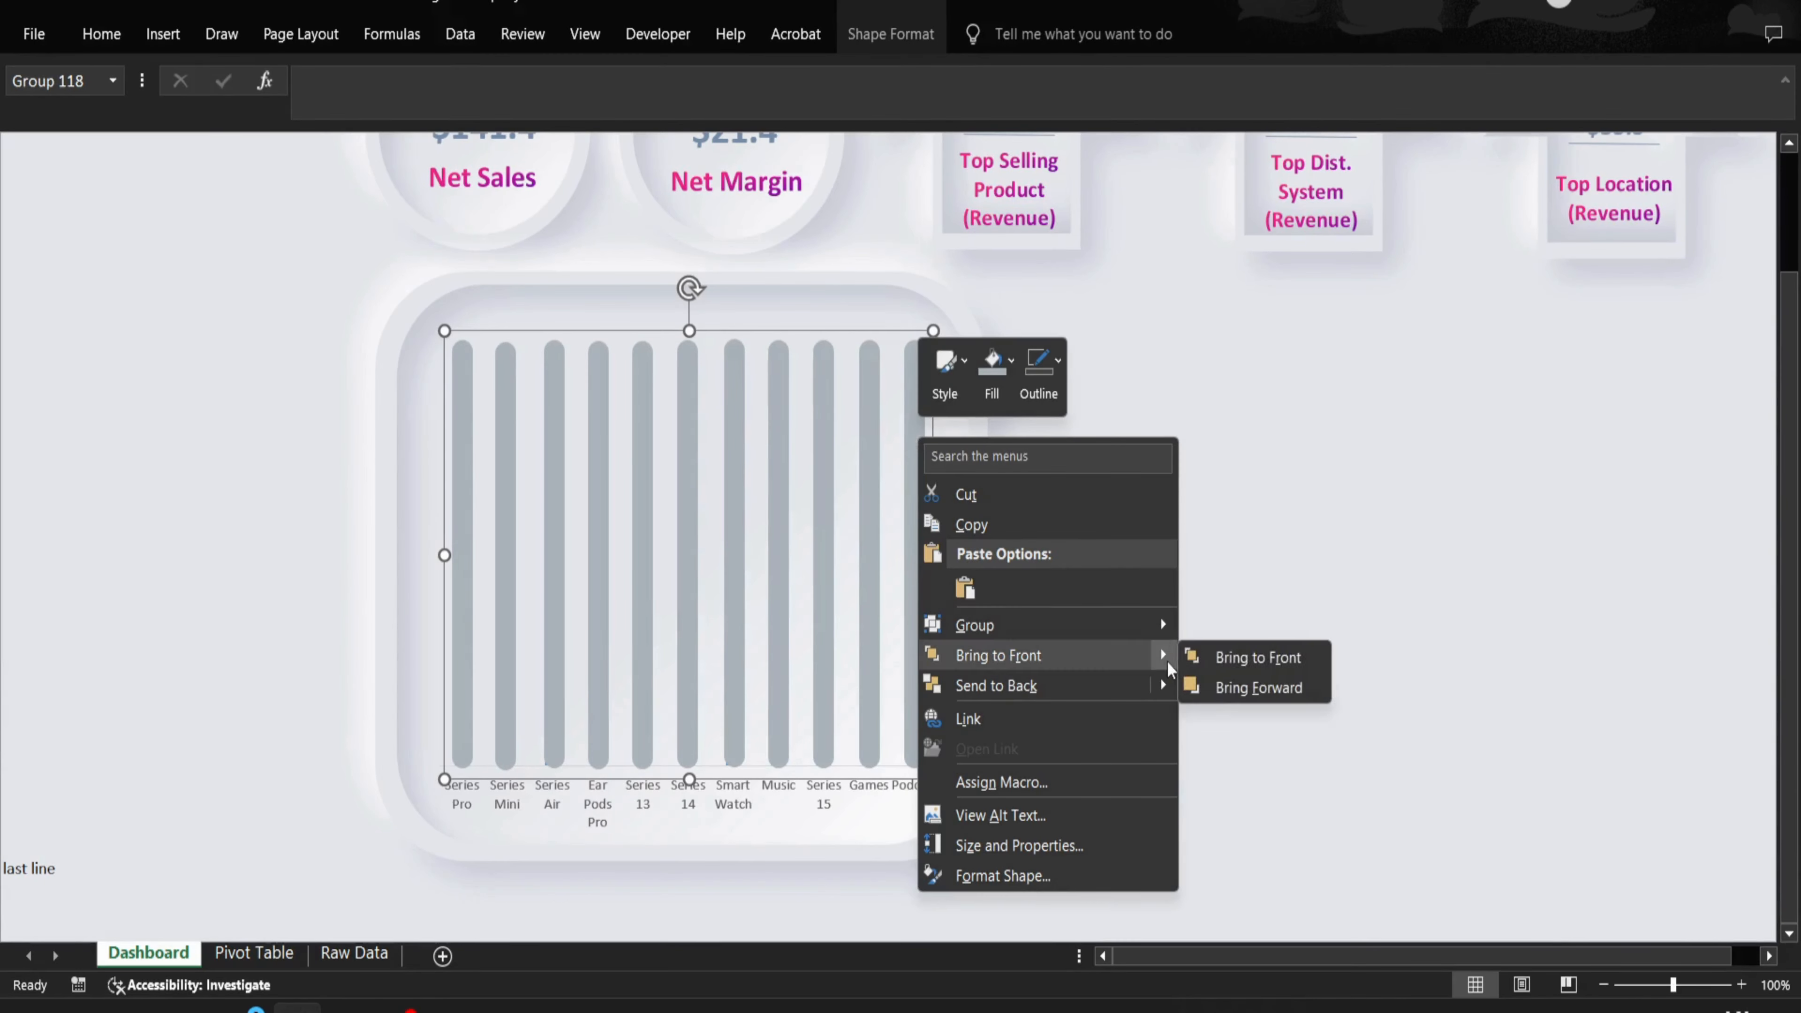
pyautogui.click(1223, 725)
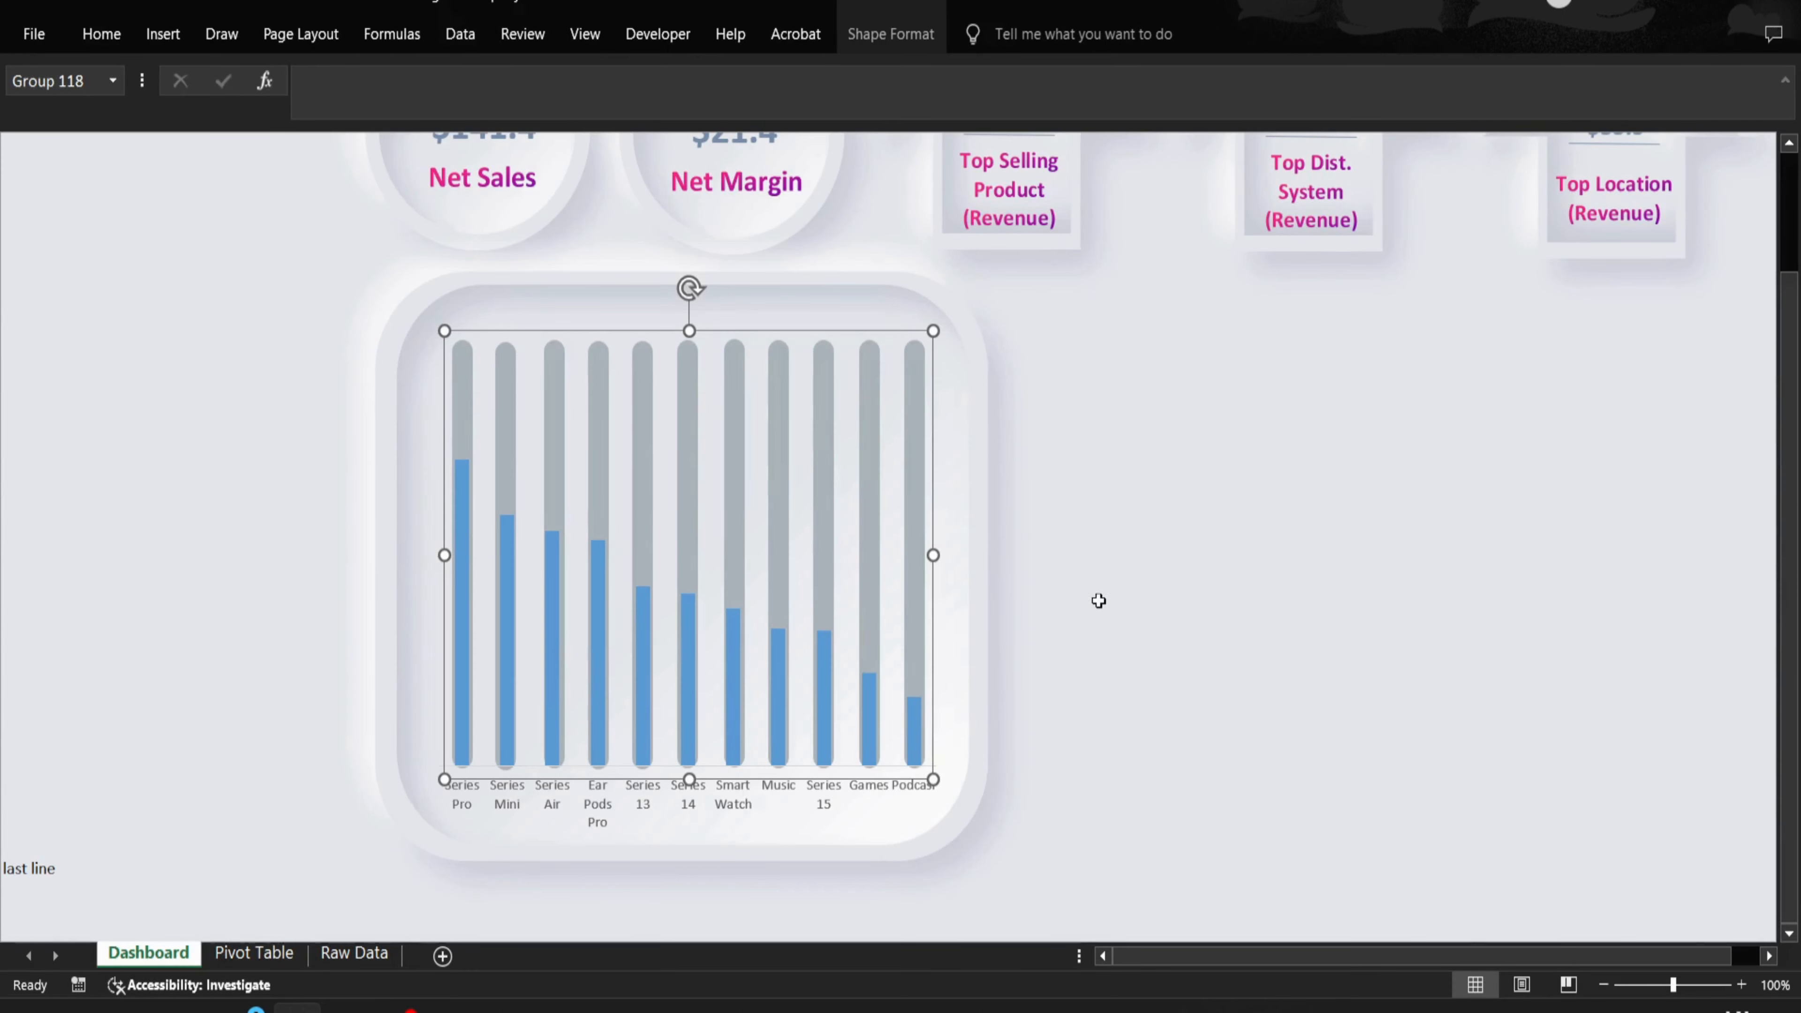
pyautogui.click(977, 529)
pyautogui.click(1083, 636)
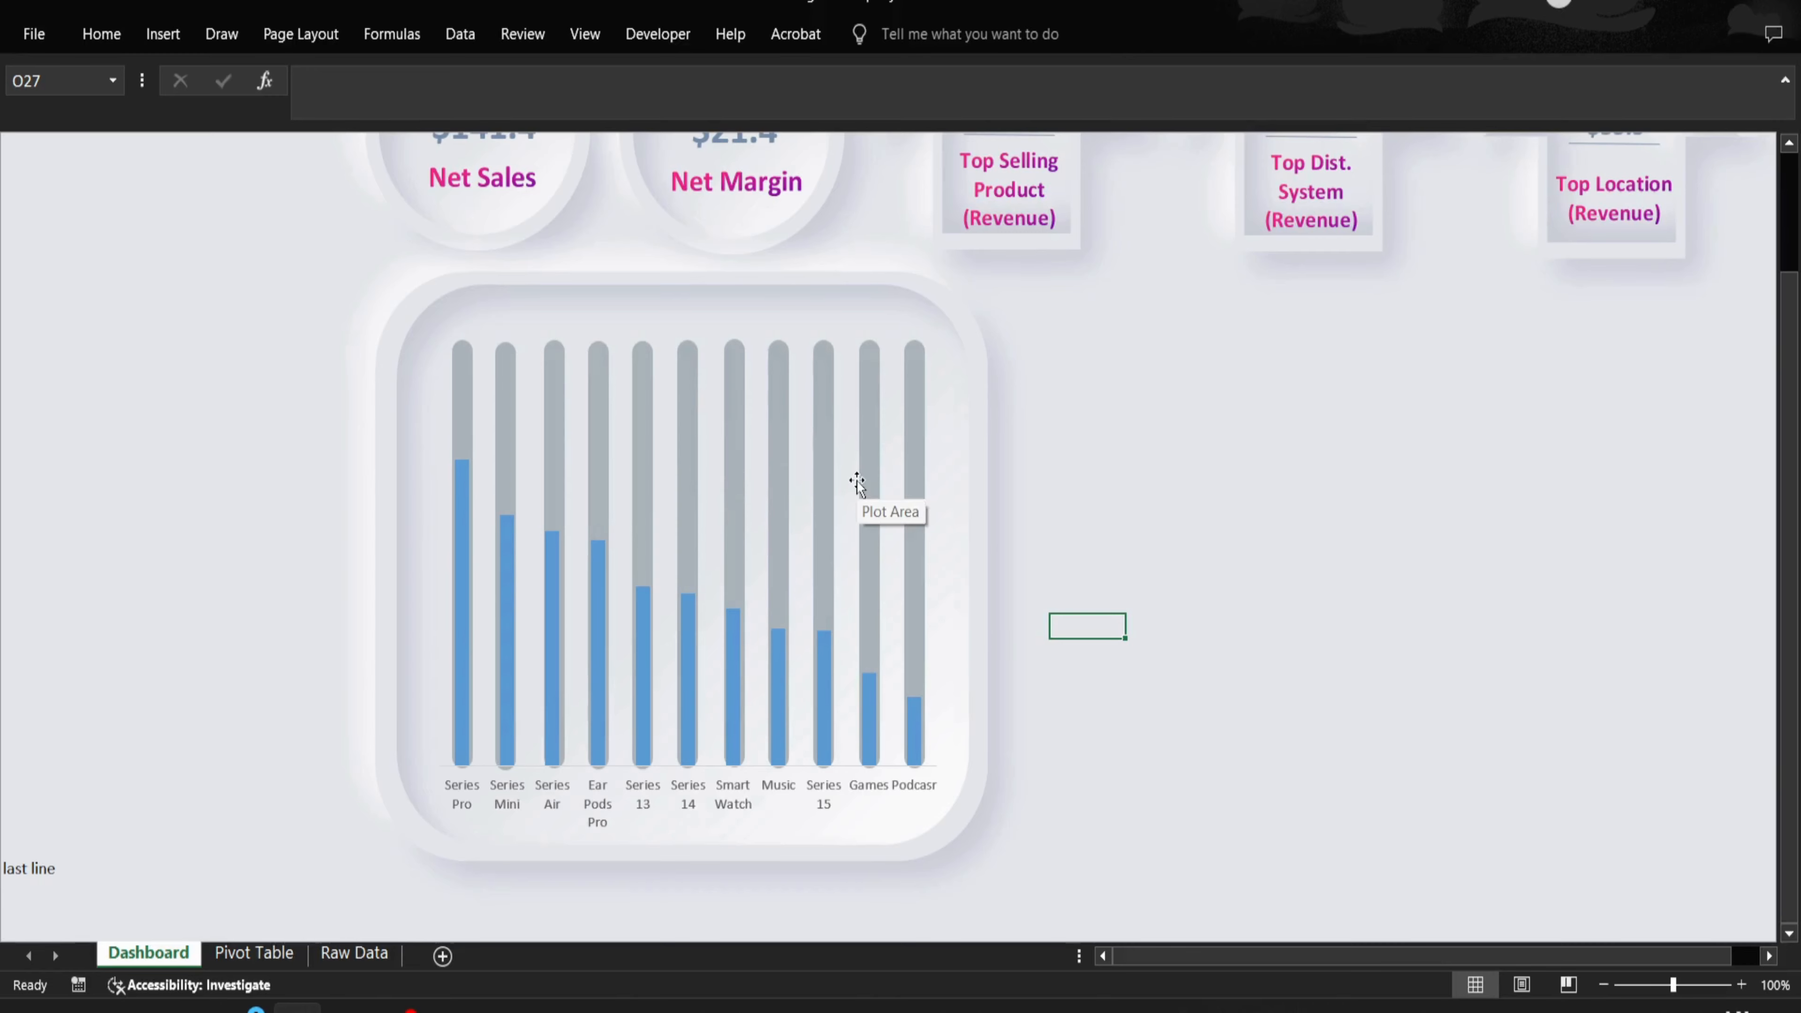
# - Apply a gradient fill to only the Series Pro column of the net sales chart
pyautogui.click(457, 540)
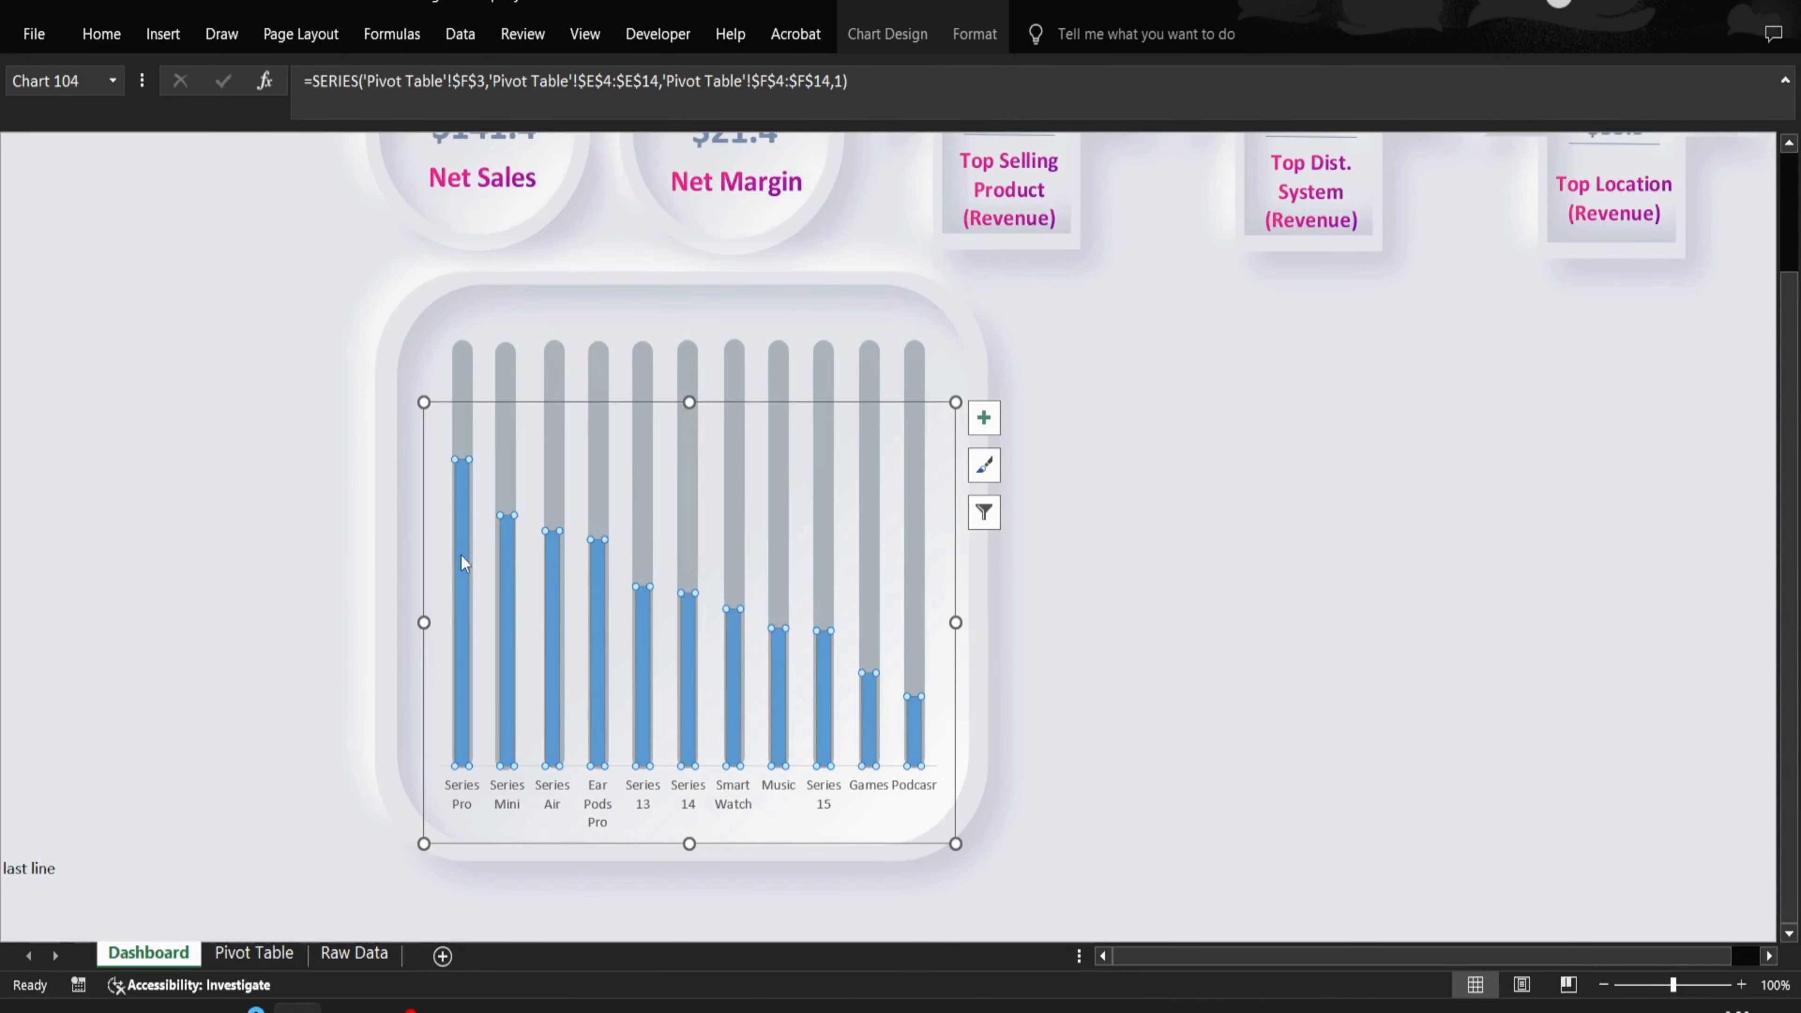
pyautogui.click(462, 559)
pyautogui.click(993, 33)
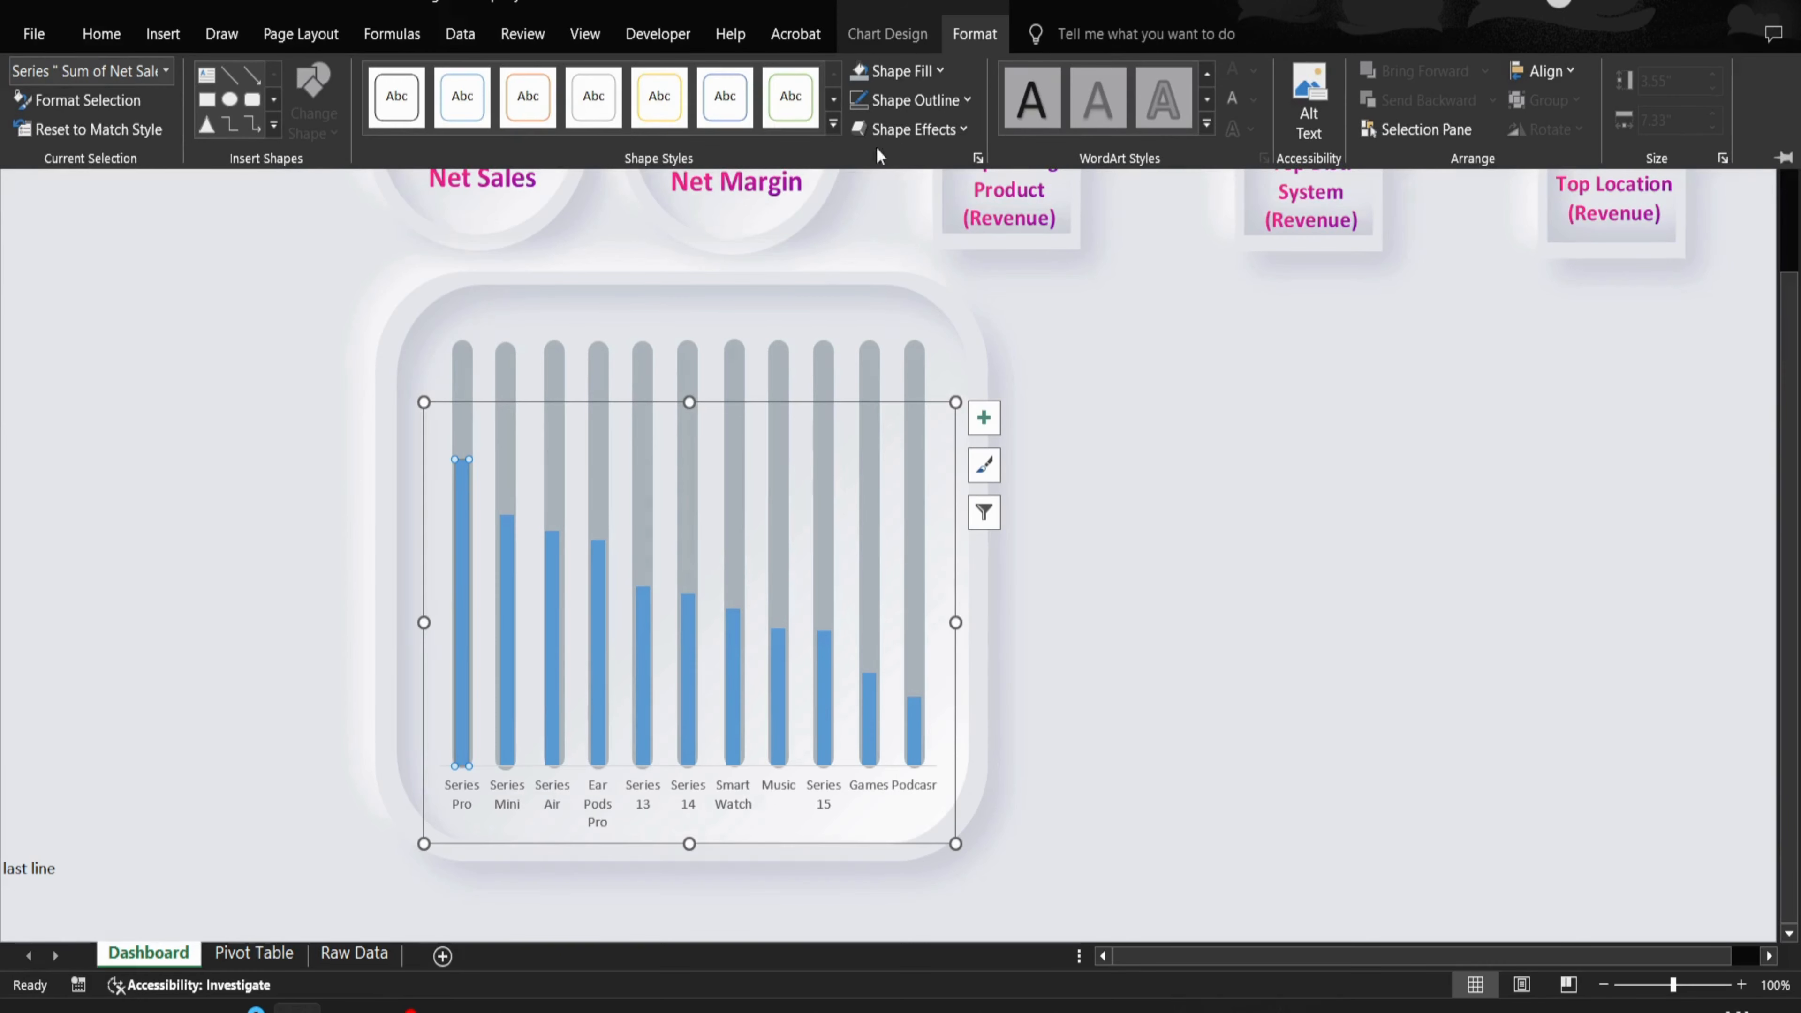
pyautogui.click(927, 72)
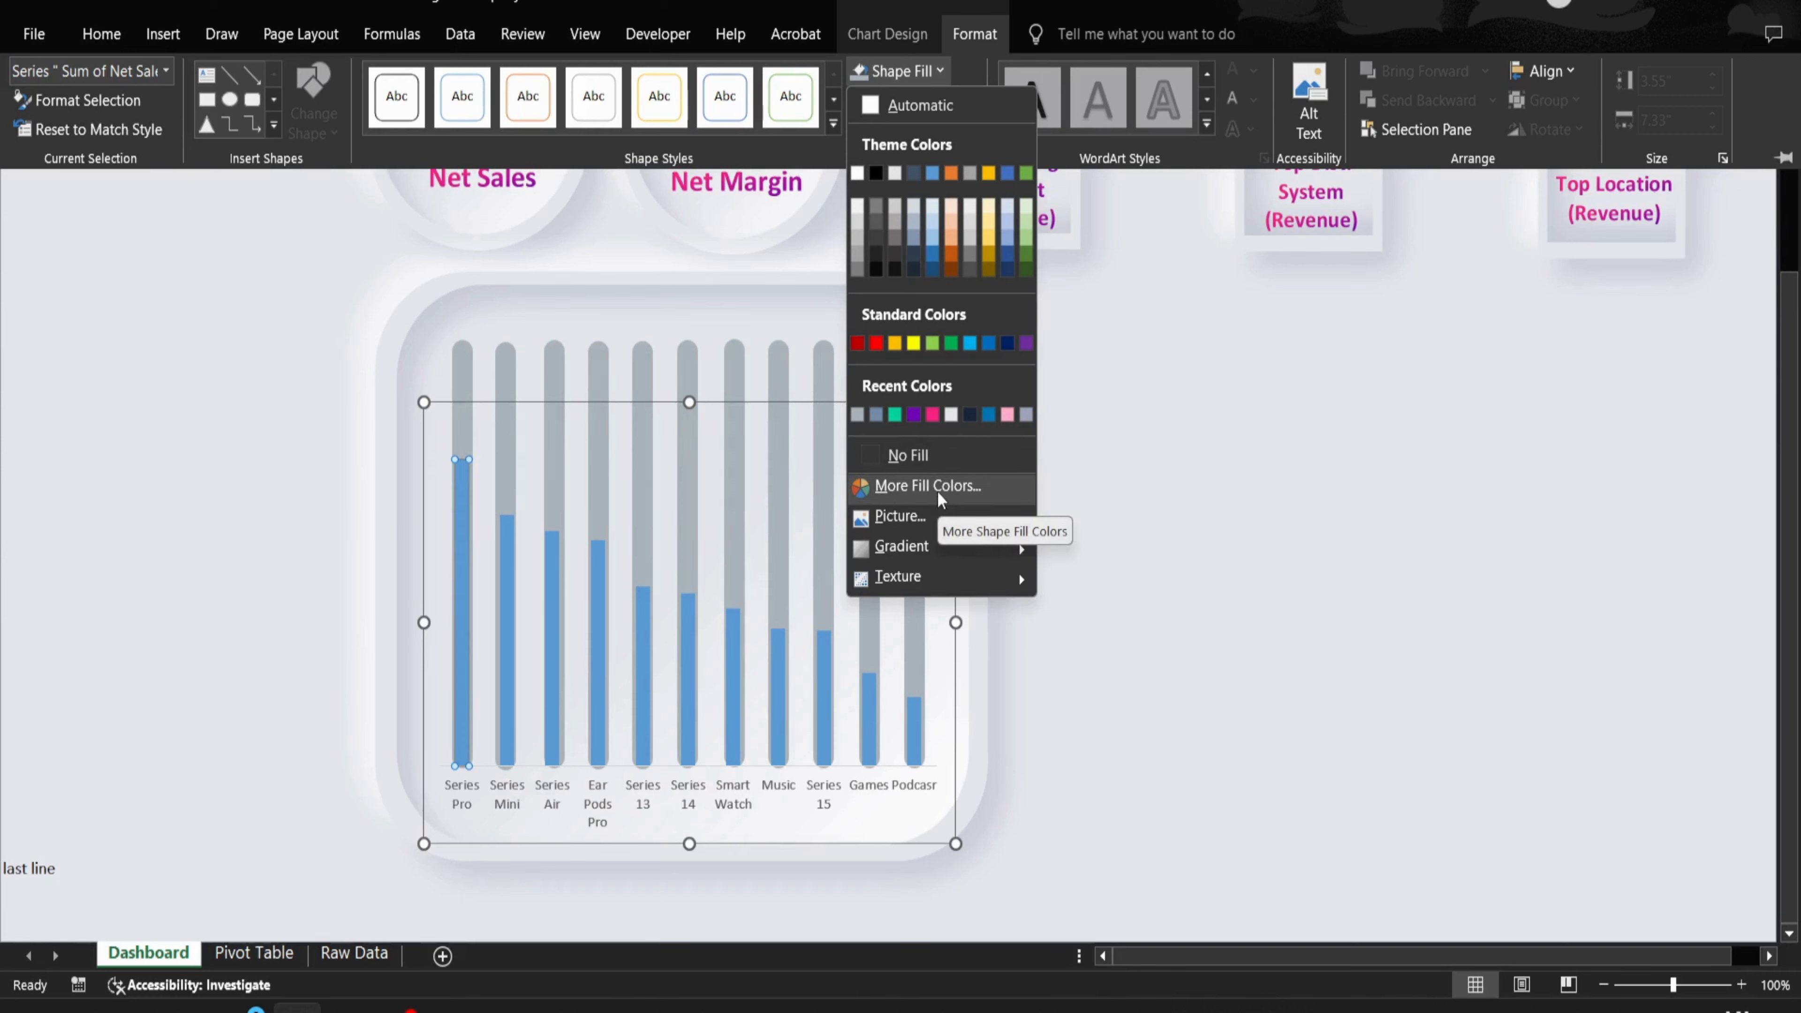
pyautogui.press('Escape')
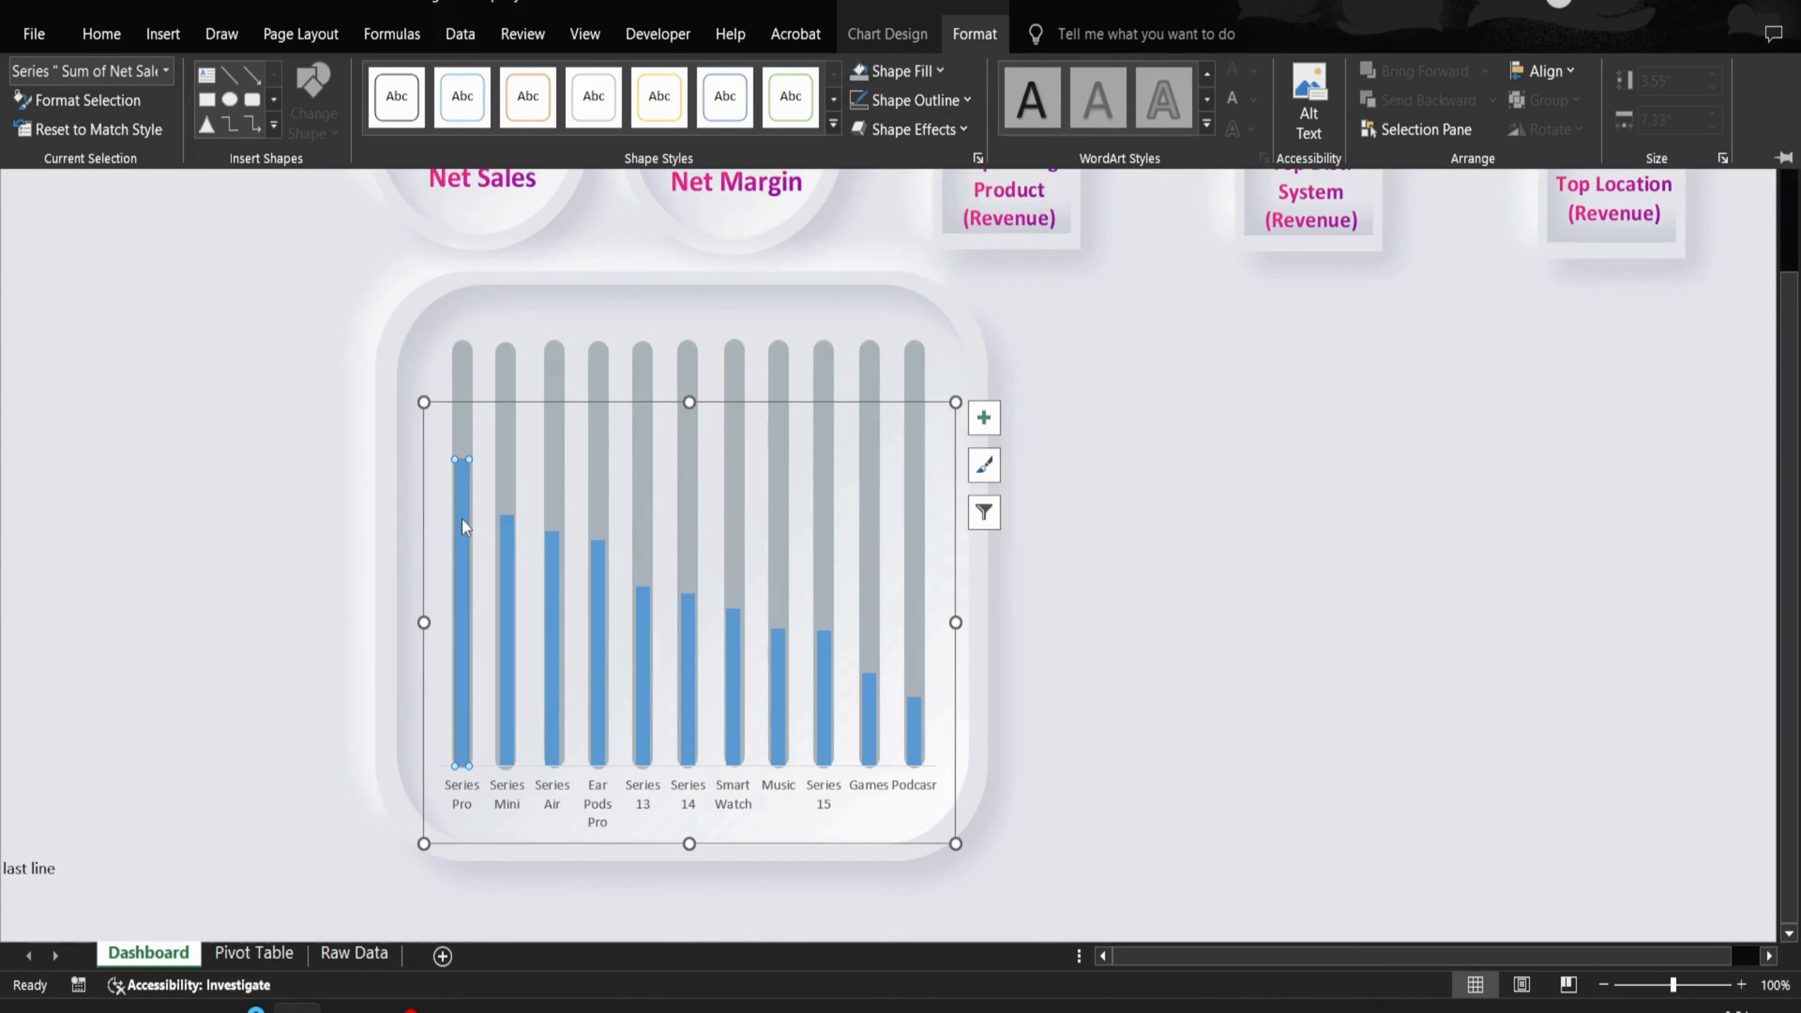
pyautogui.rightClick(461, 520)
pyautogui.click(561, 753)
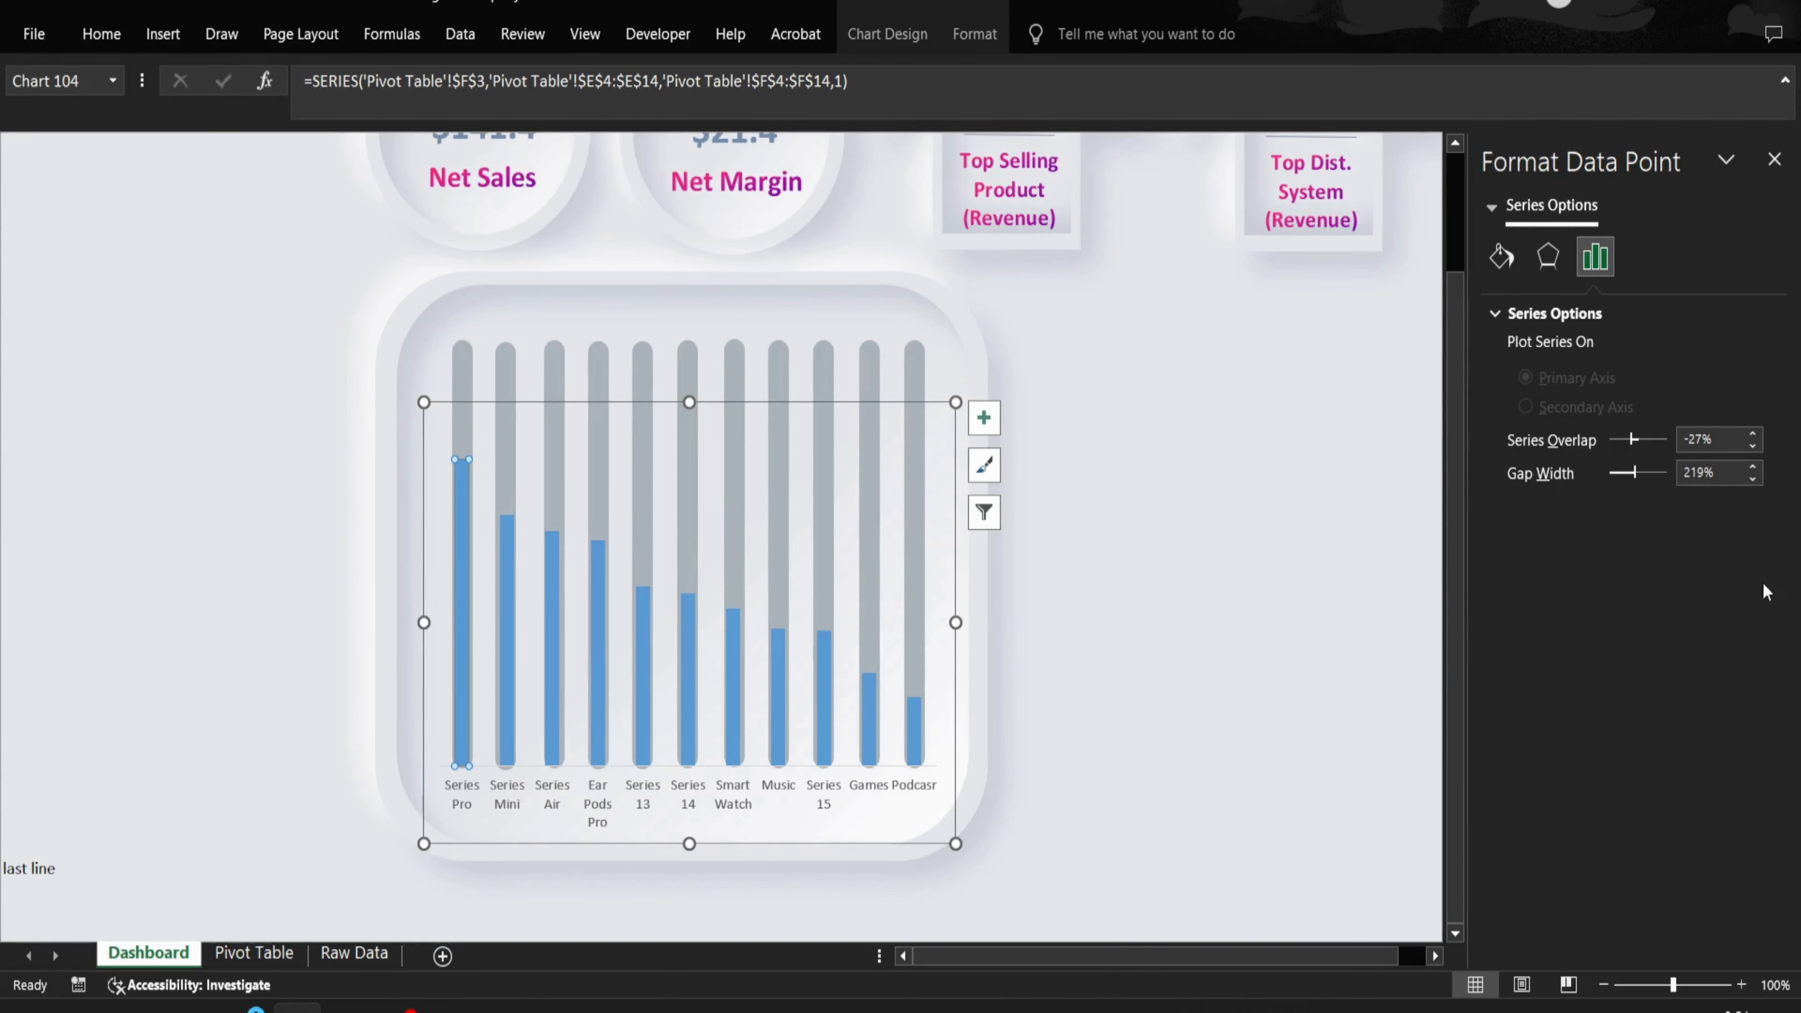
pyautogui.click(1505, 257)
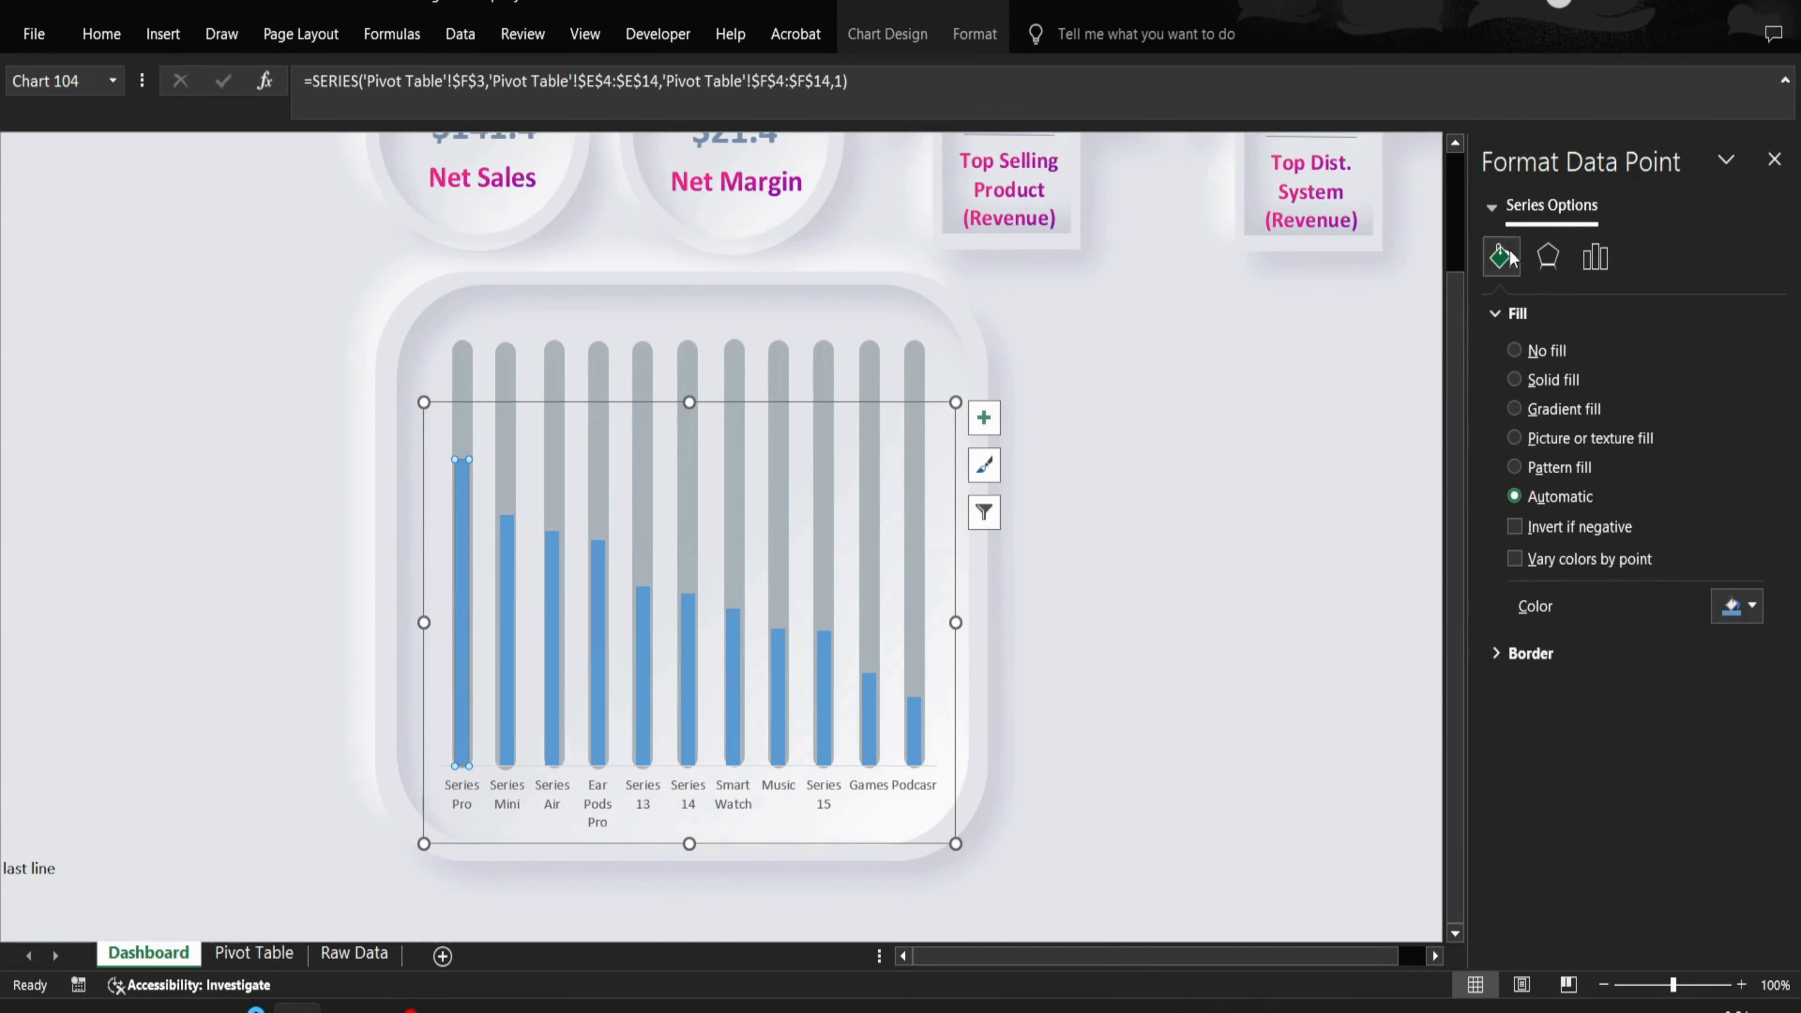
pyautogui.click(1564, 409)
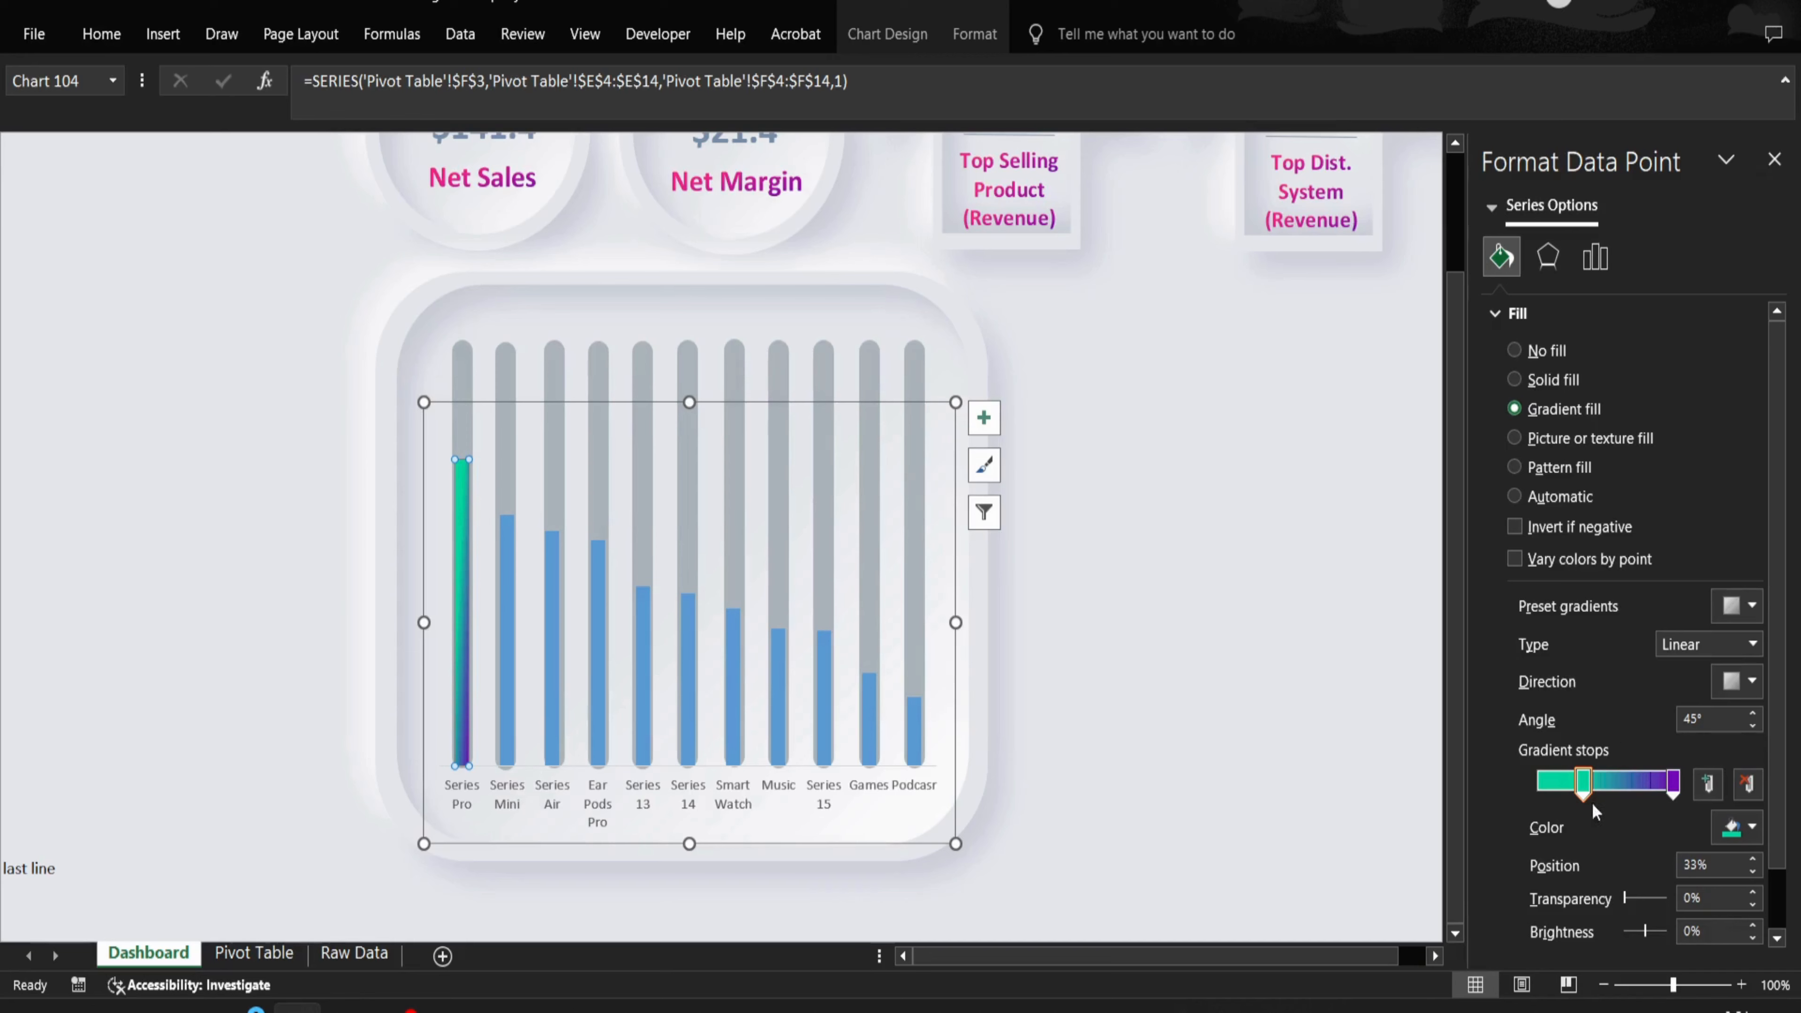
# - Move the Series Pro column's gradient stops to the ends, with purple at 0% and green at 100%
pyautogui.moveTo(1593, 804); pyautogui.dragTo(1509, 790)
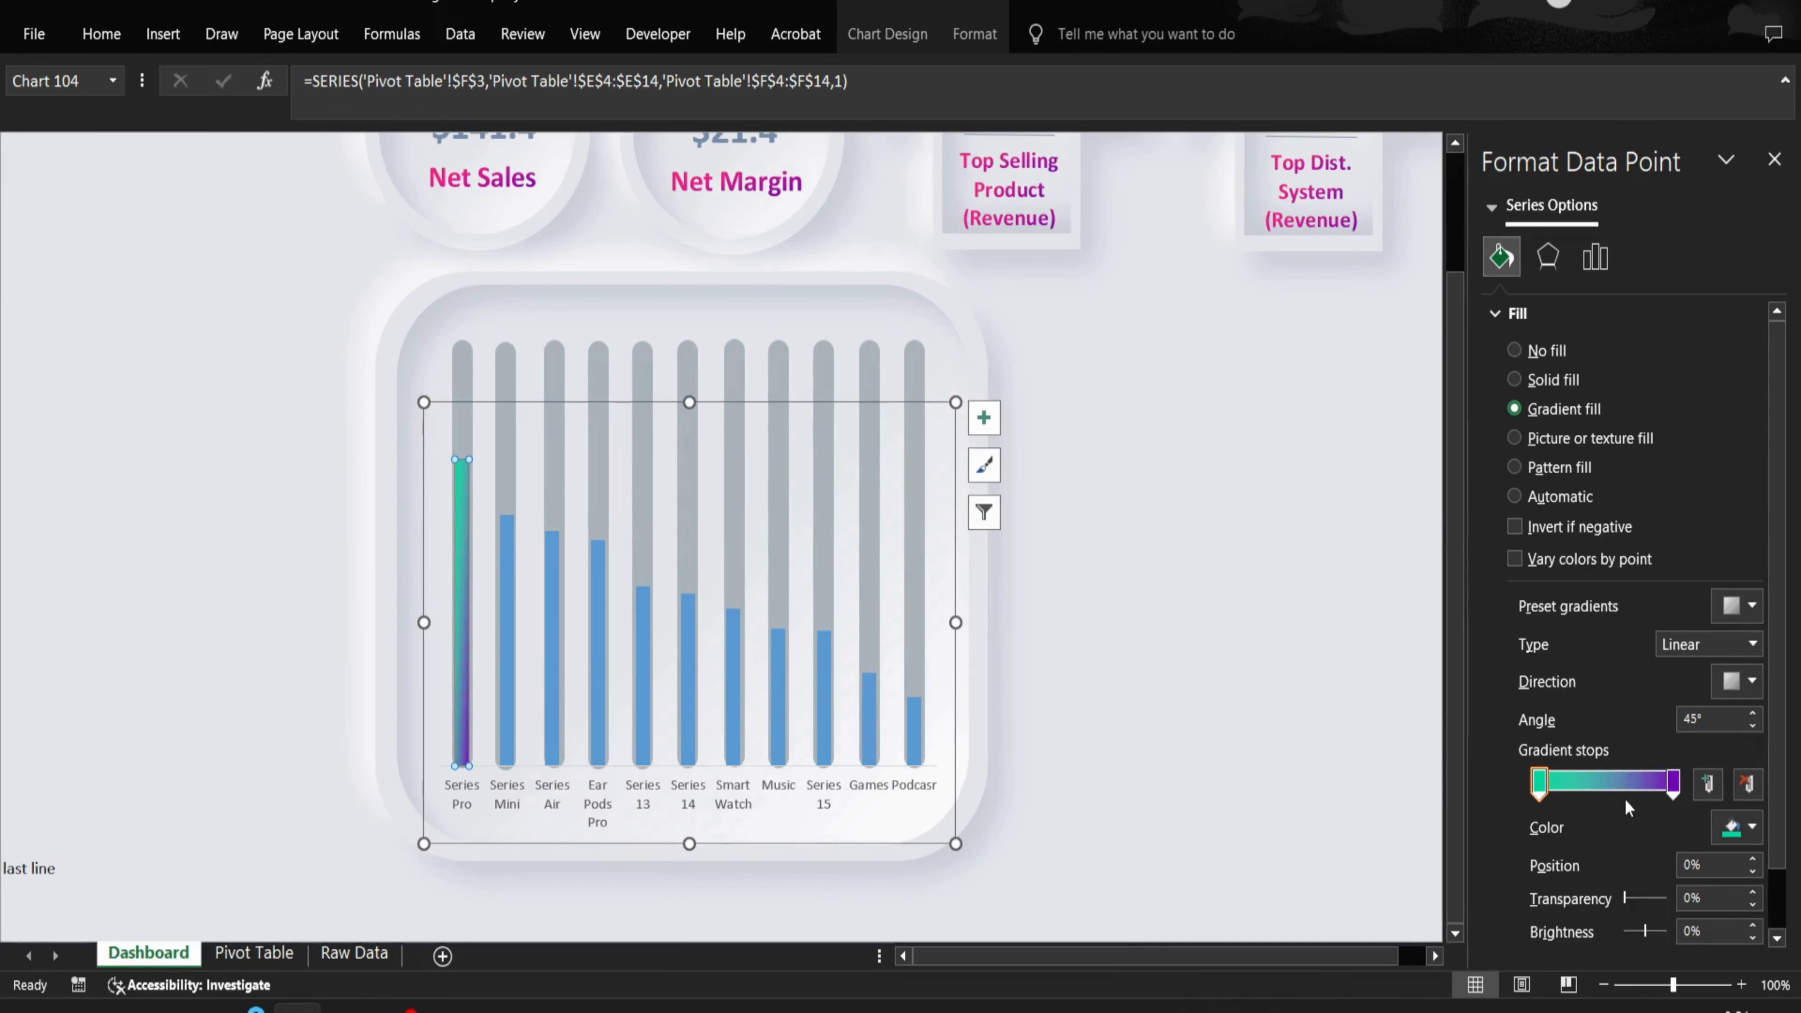
pyautogui.click(1624, 783)
pyautogui.hotkey('ctrl', 'z')
pyautogui.moveTo(1675, 790)
pyautogui.mouseDown()
pyautogui.moveTo(1559, 814)
pyautogui.moveTo(1613, 783)
pyautogui.moveTo(1707, 782)
pyautogui.mouseUp()
pyautogui.moveTo(1558, 790); pyautogui.dragTo(1512, 790)
pyautogui.moveTo(1679, 796)
pyautogui.mouseDown()
pyautogui.moveTo(1627, 800)
pyautogui.moveTo(1703, 801)
pyautogui.mouseUp()
# - Set the Series Pro column's gradient type to Radial and swap the stops to green at 0% and purple at 100%
pyautogui.click(1734, 612)
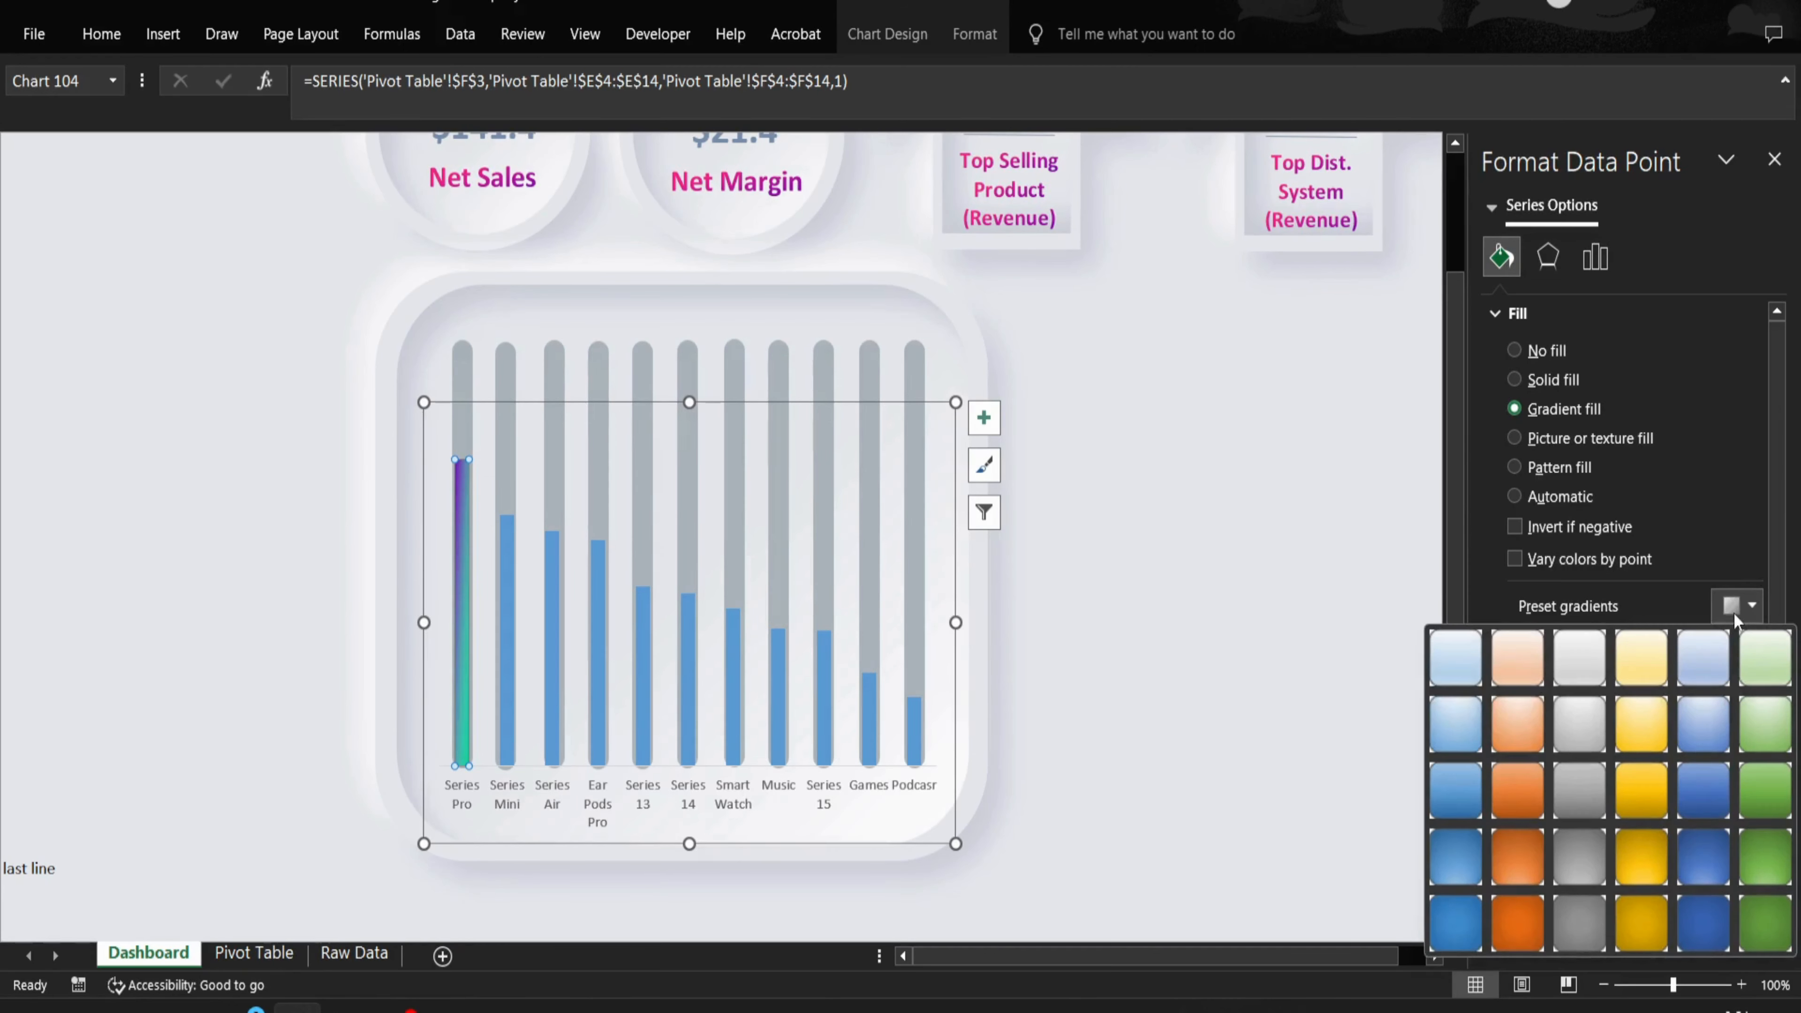
pyautogui.click(1734, 612)
pyautogui.click(1741, 647)
pyautogui.click(1697, 695)
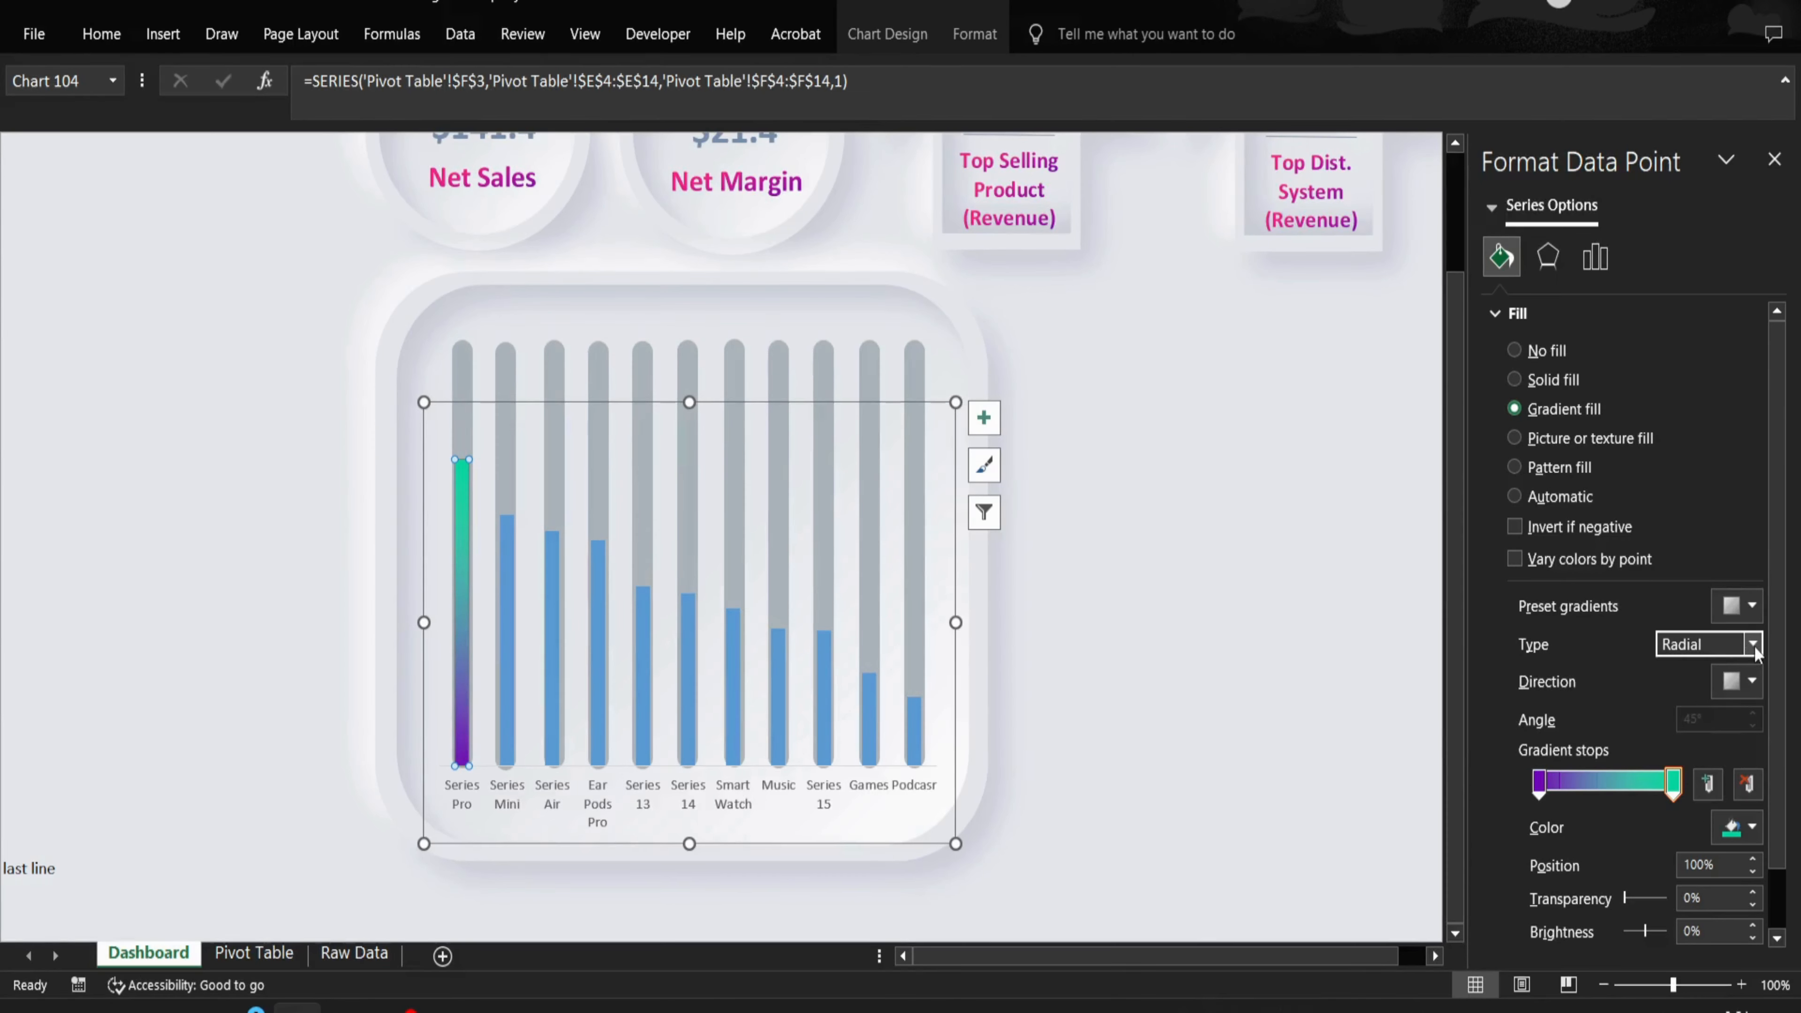
pyautogui.moveTo(1539, 782); pyautogui.dragTo(1710, 781)
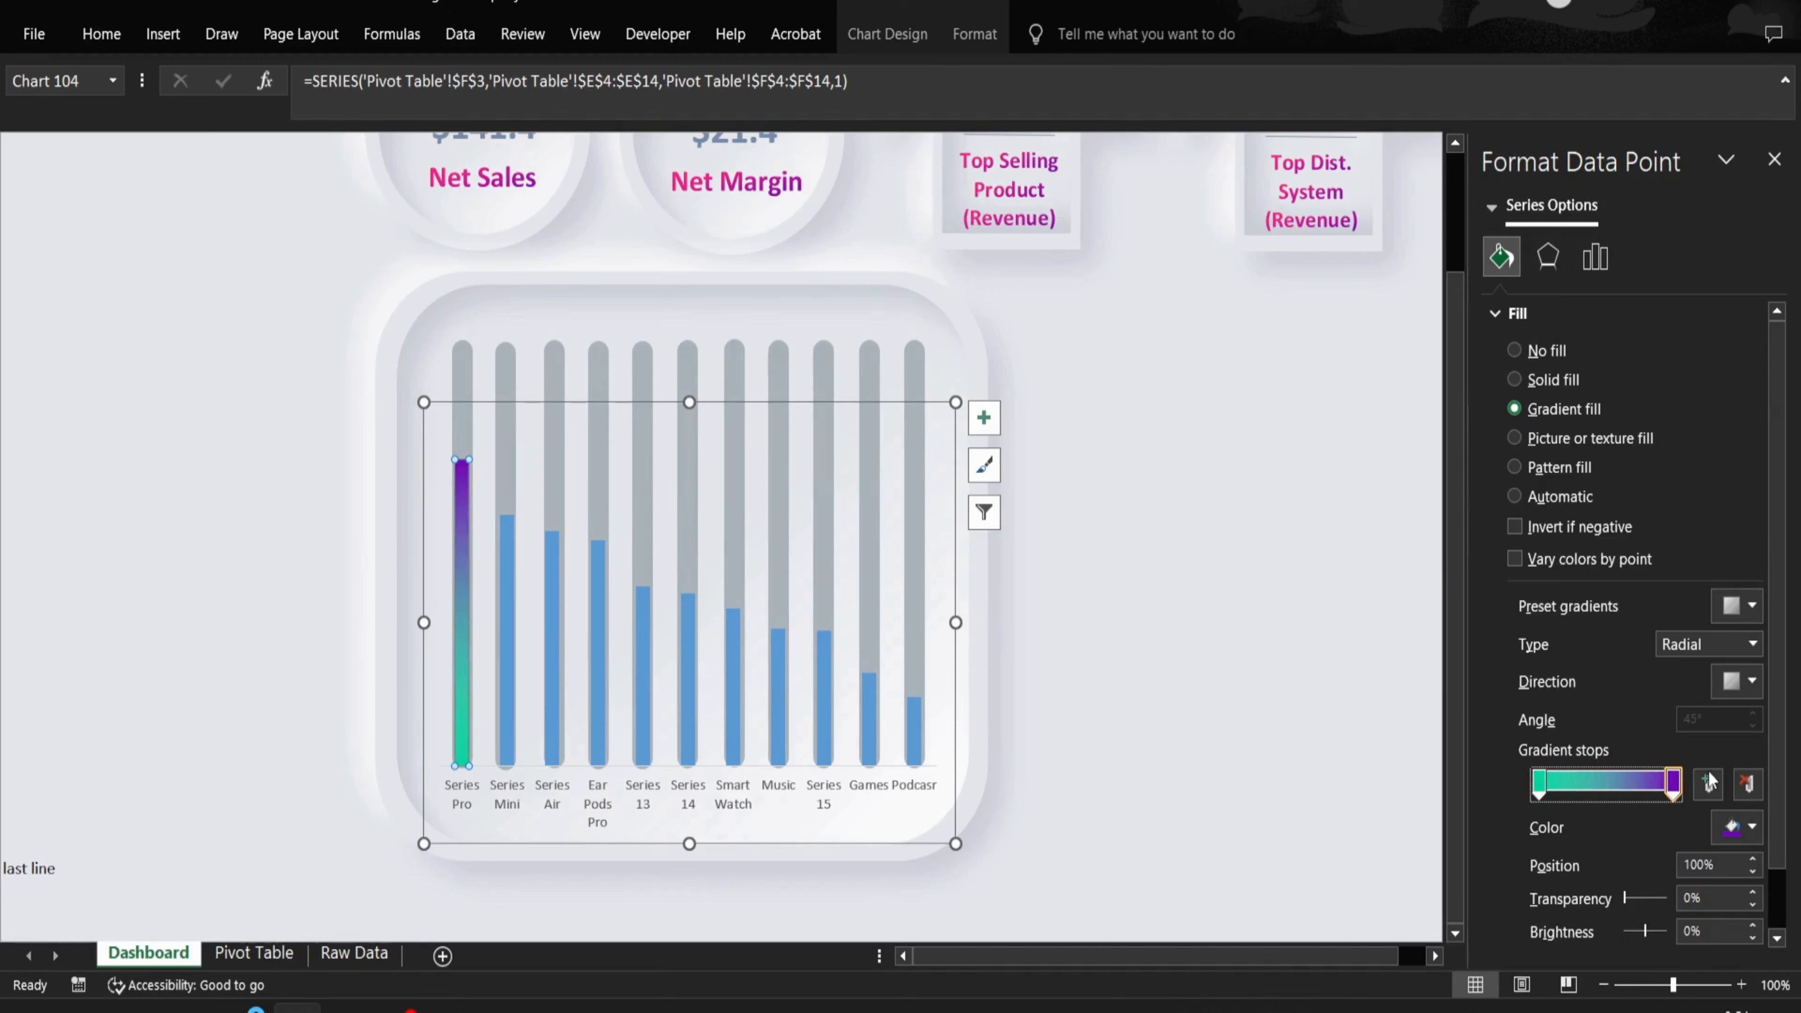
pyautogui.click(1014, 625)
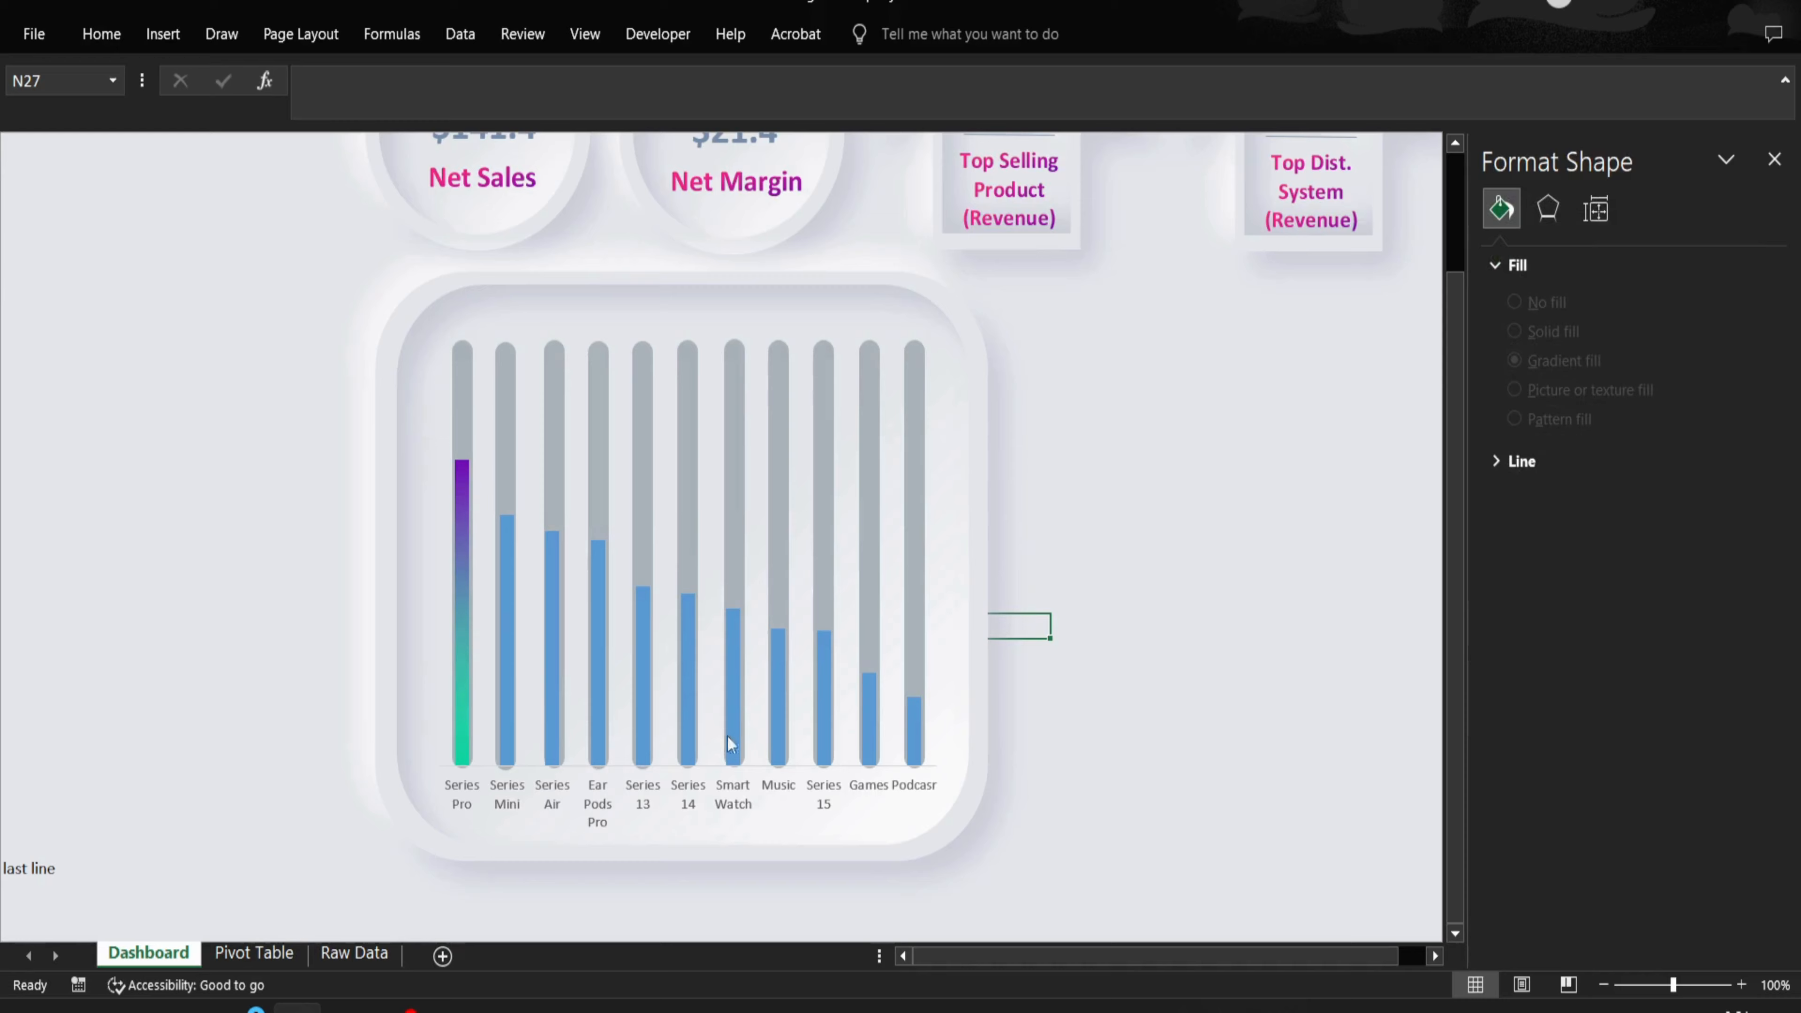
# - Apply the same green-to-purple gradient fill to the entire net sales data series
pyautogui.click(508, 718)
pyautogui.click(1501, 256)
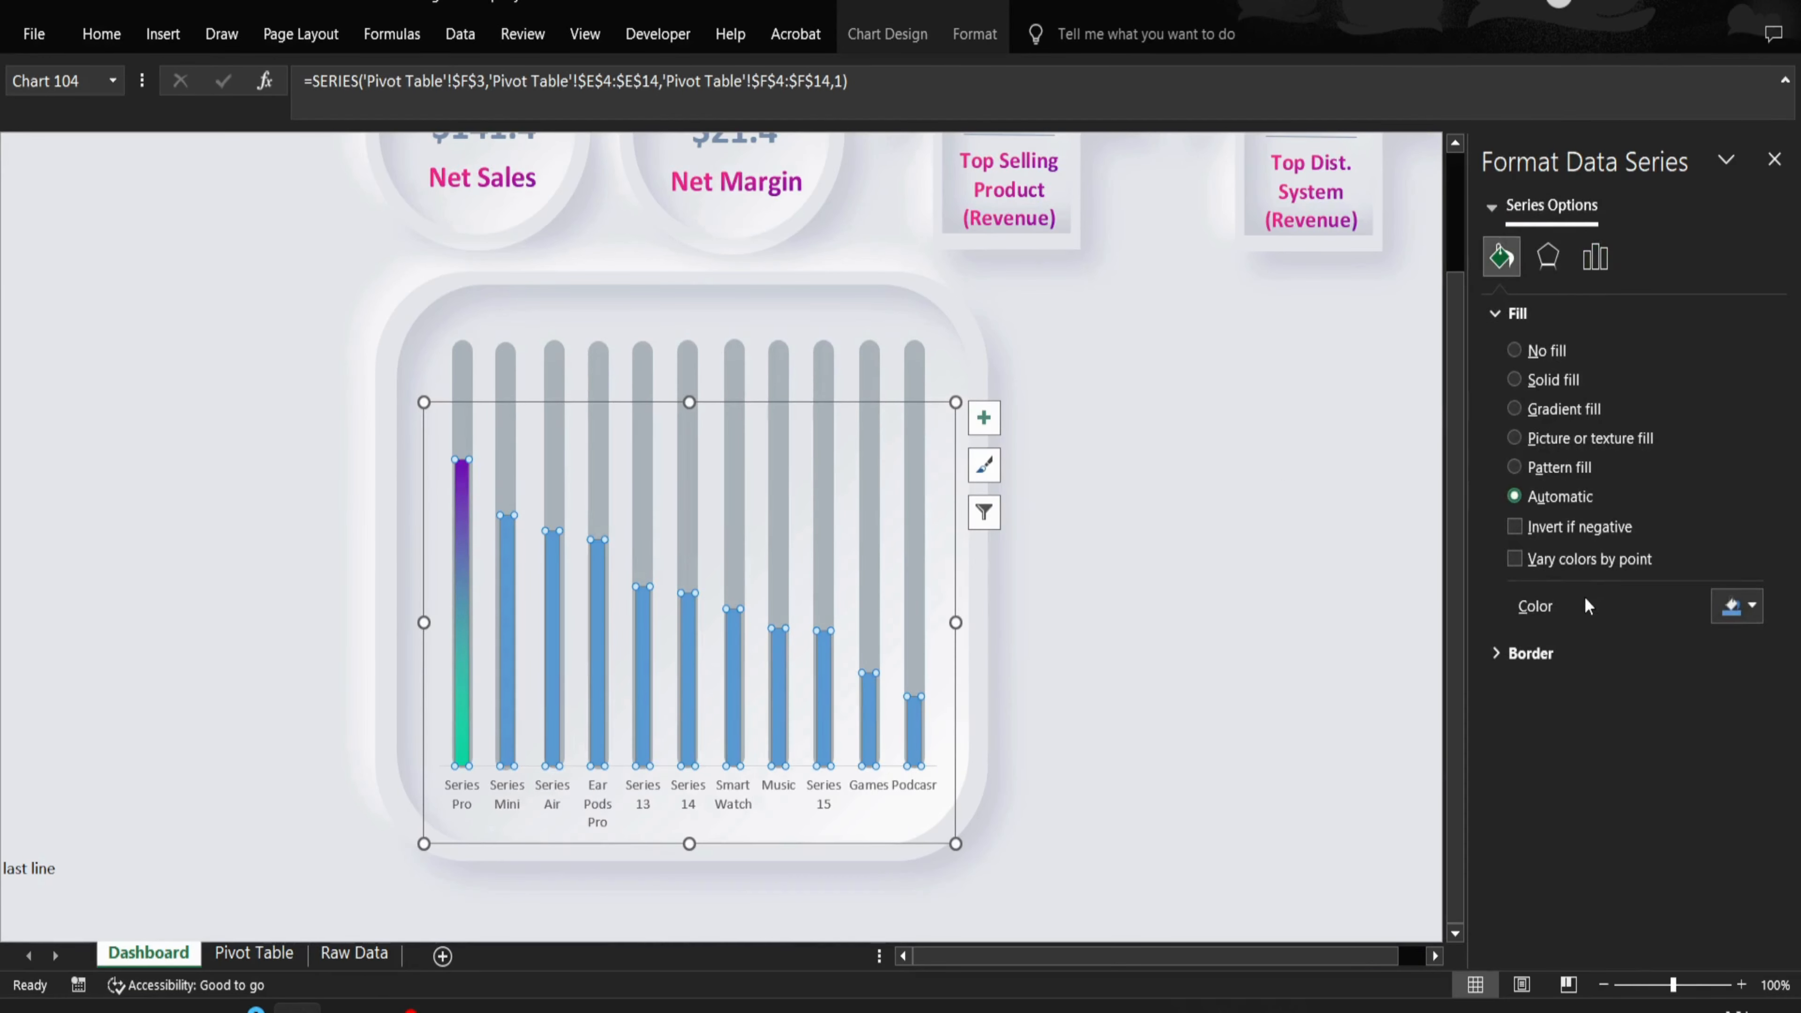
pyautogui.click(1547, 410)
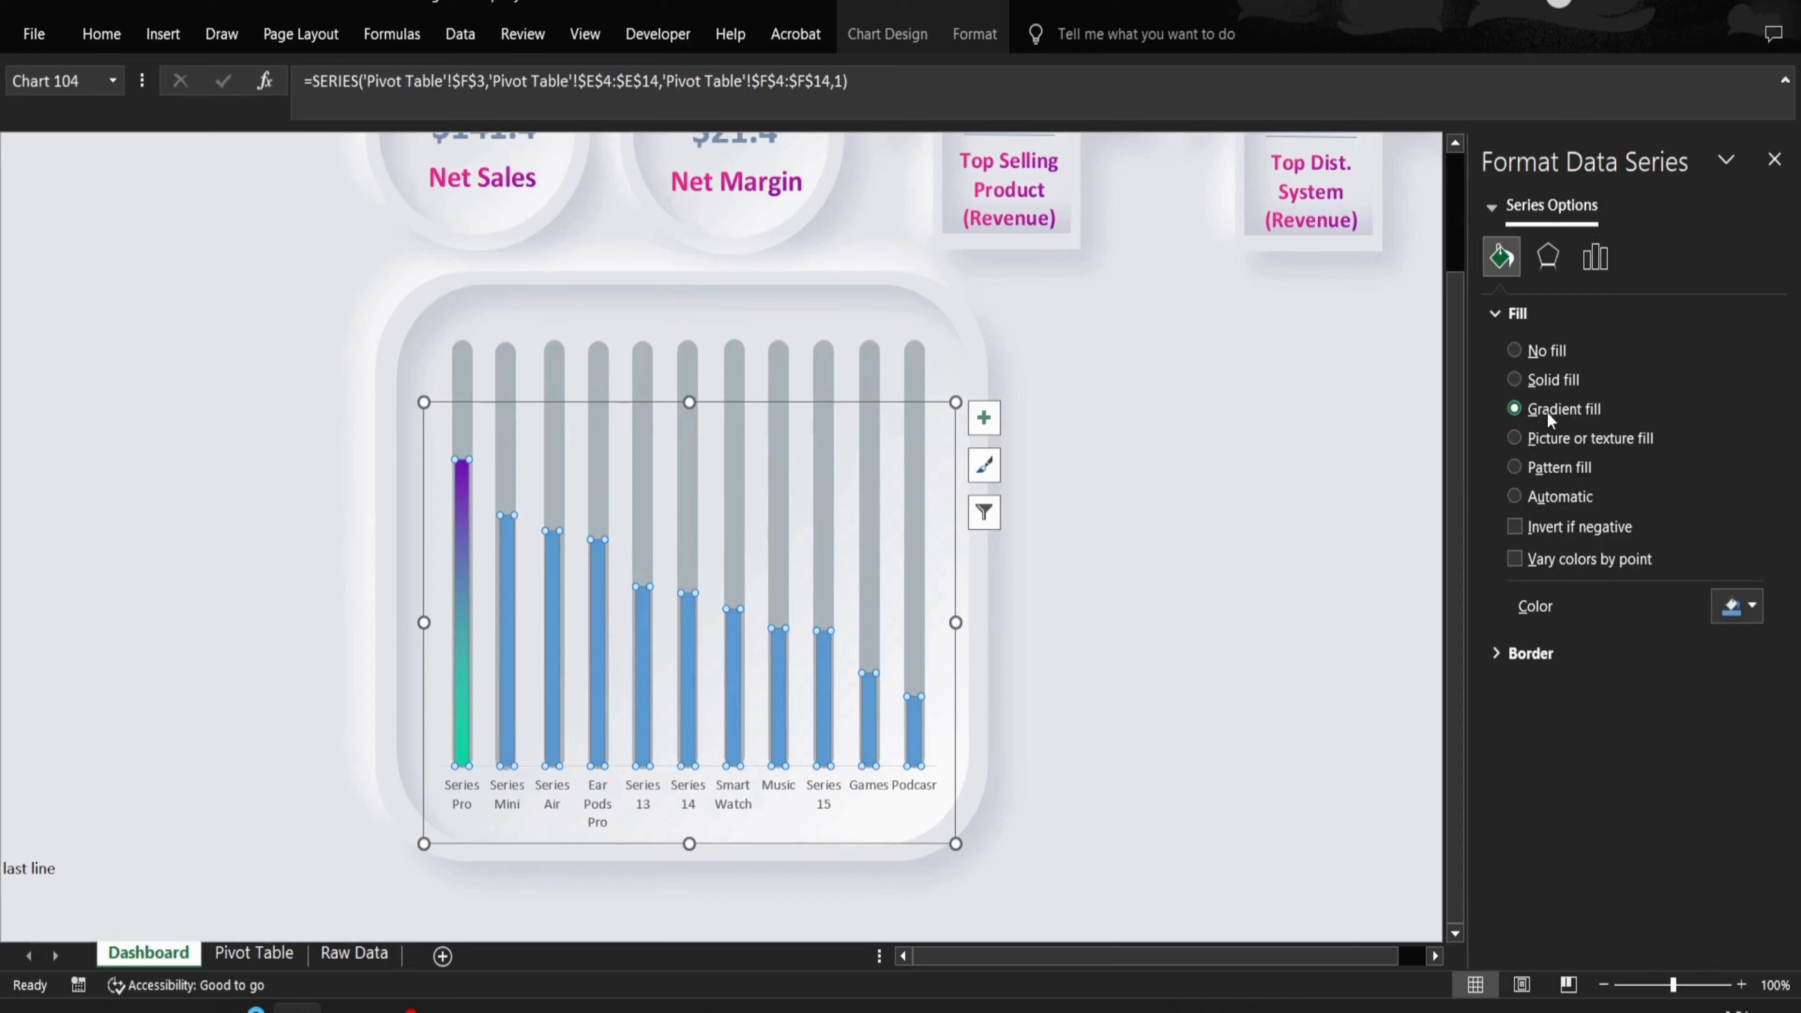
pyautogui.click(1232, 558)
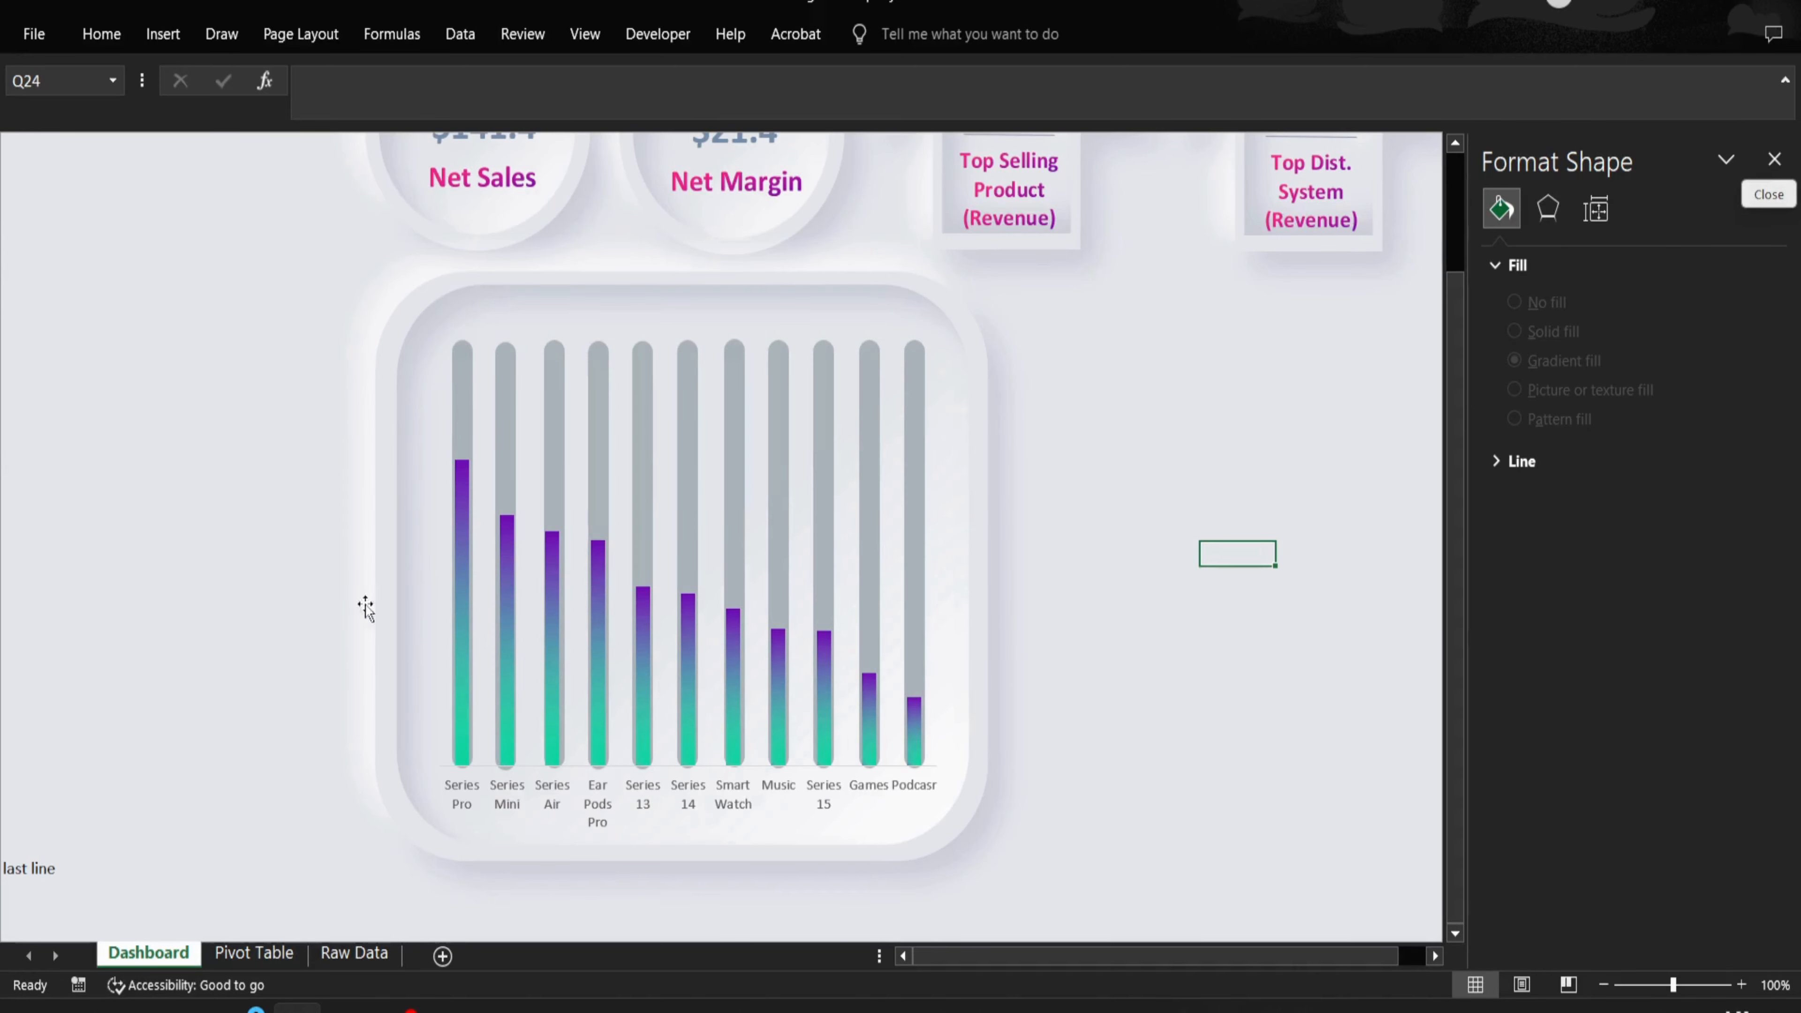
# - Add data labels to the net sales columns in the Outside End position
pyautogui.click(462, 577)
pyautogui.rightClick(463, 576)
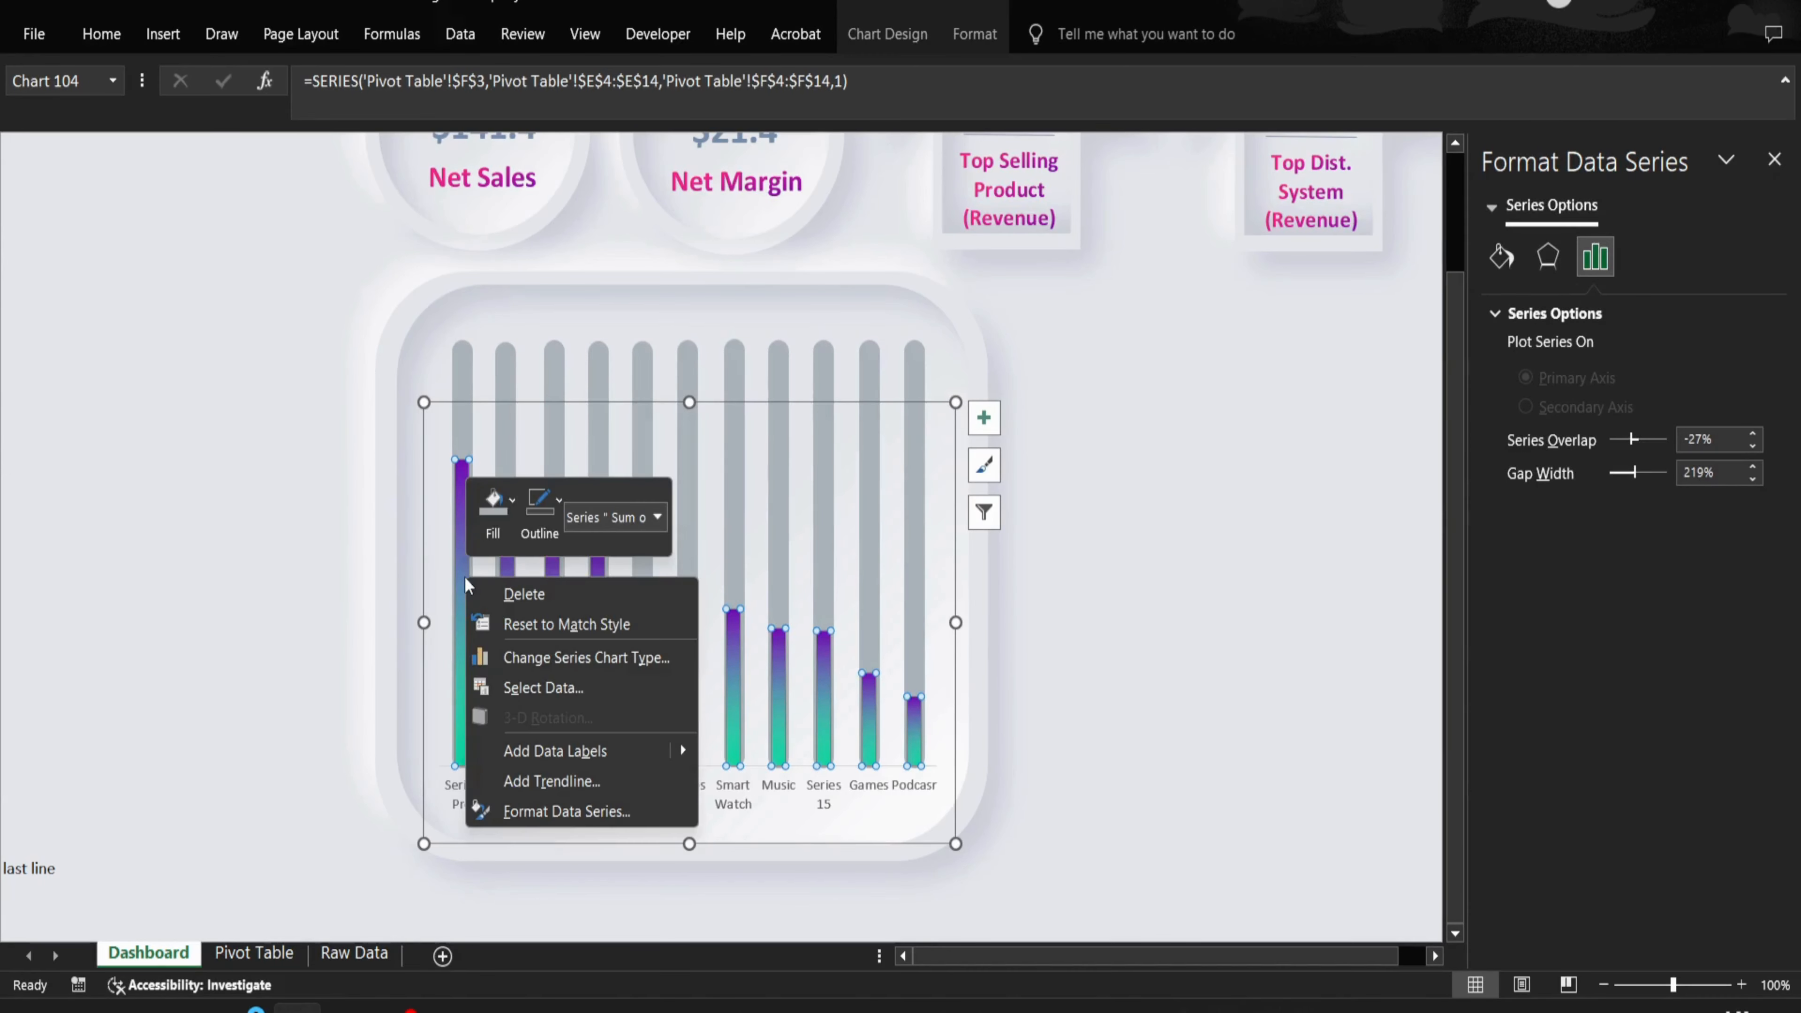
pyautogui.click(887, 34)
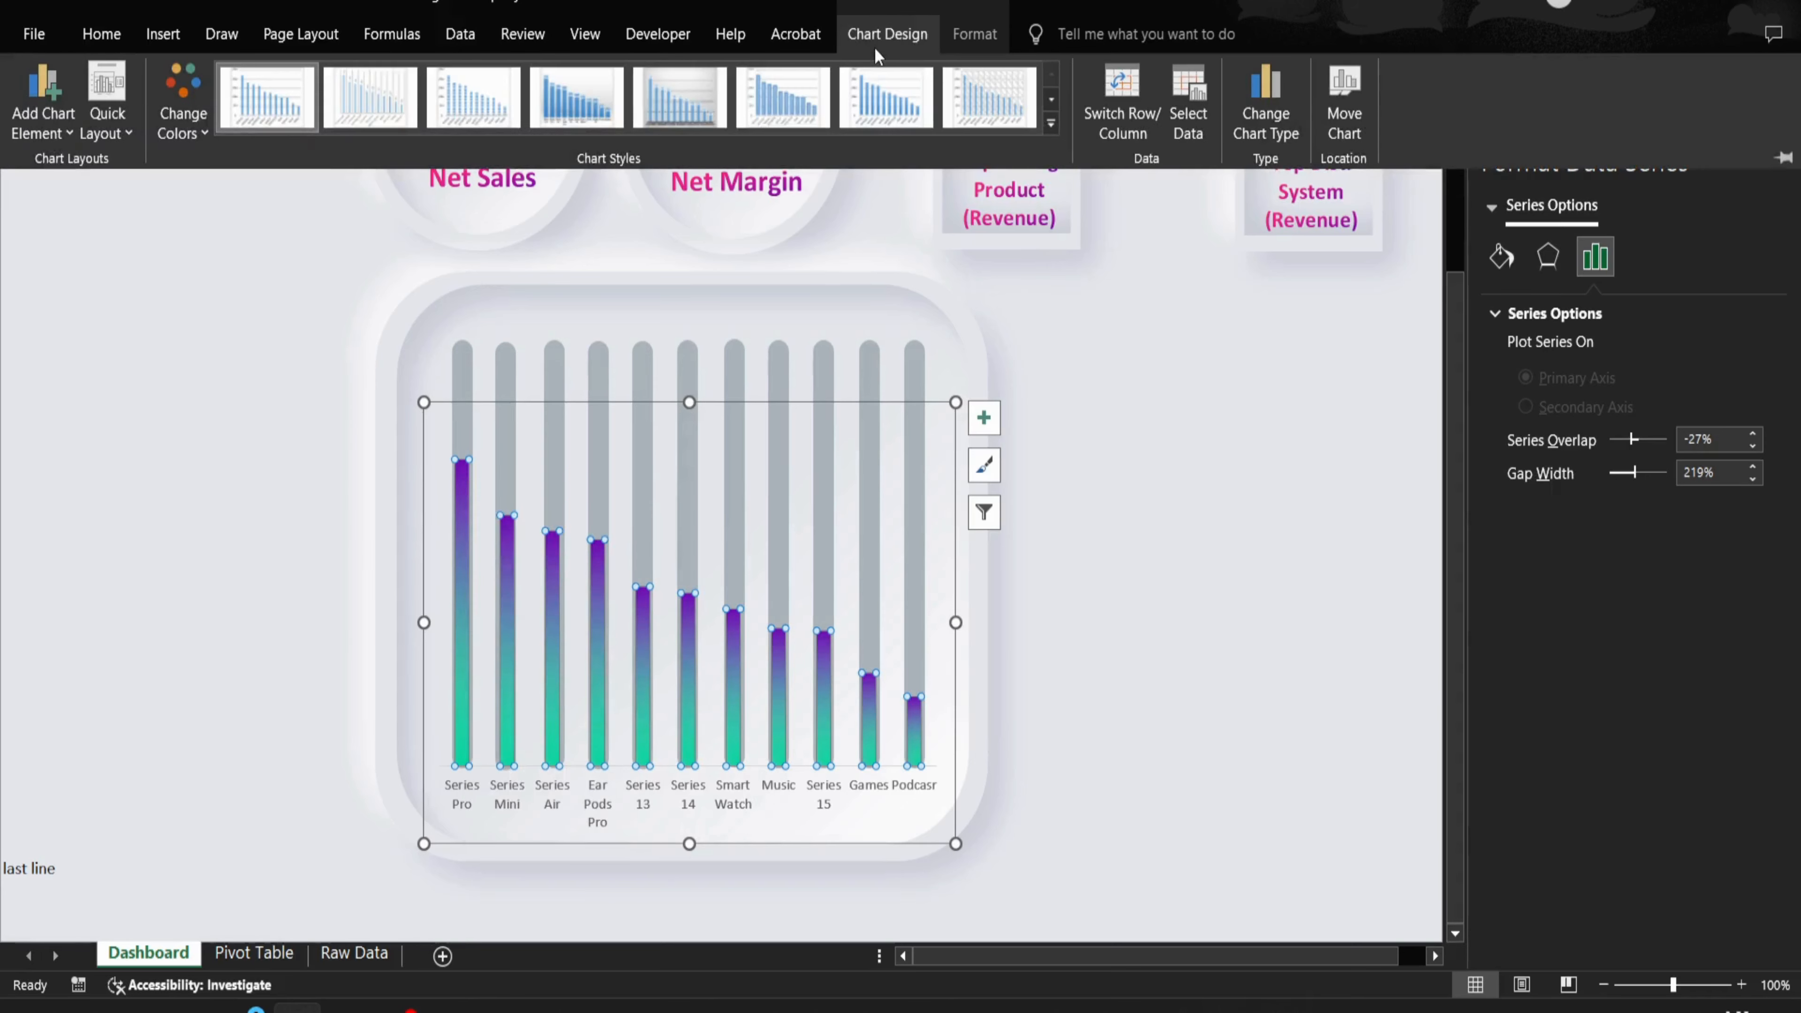
pyautogui.click(20, 119)
pyautogui.moveTo(89, 264)
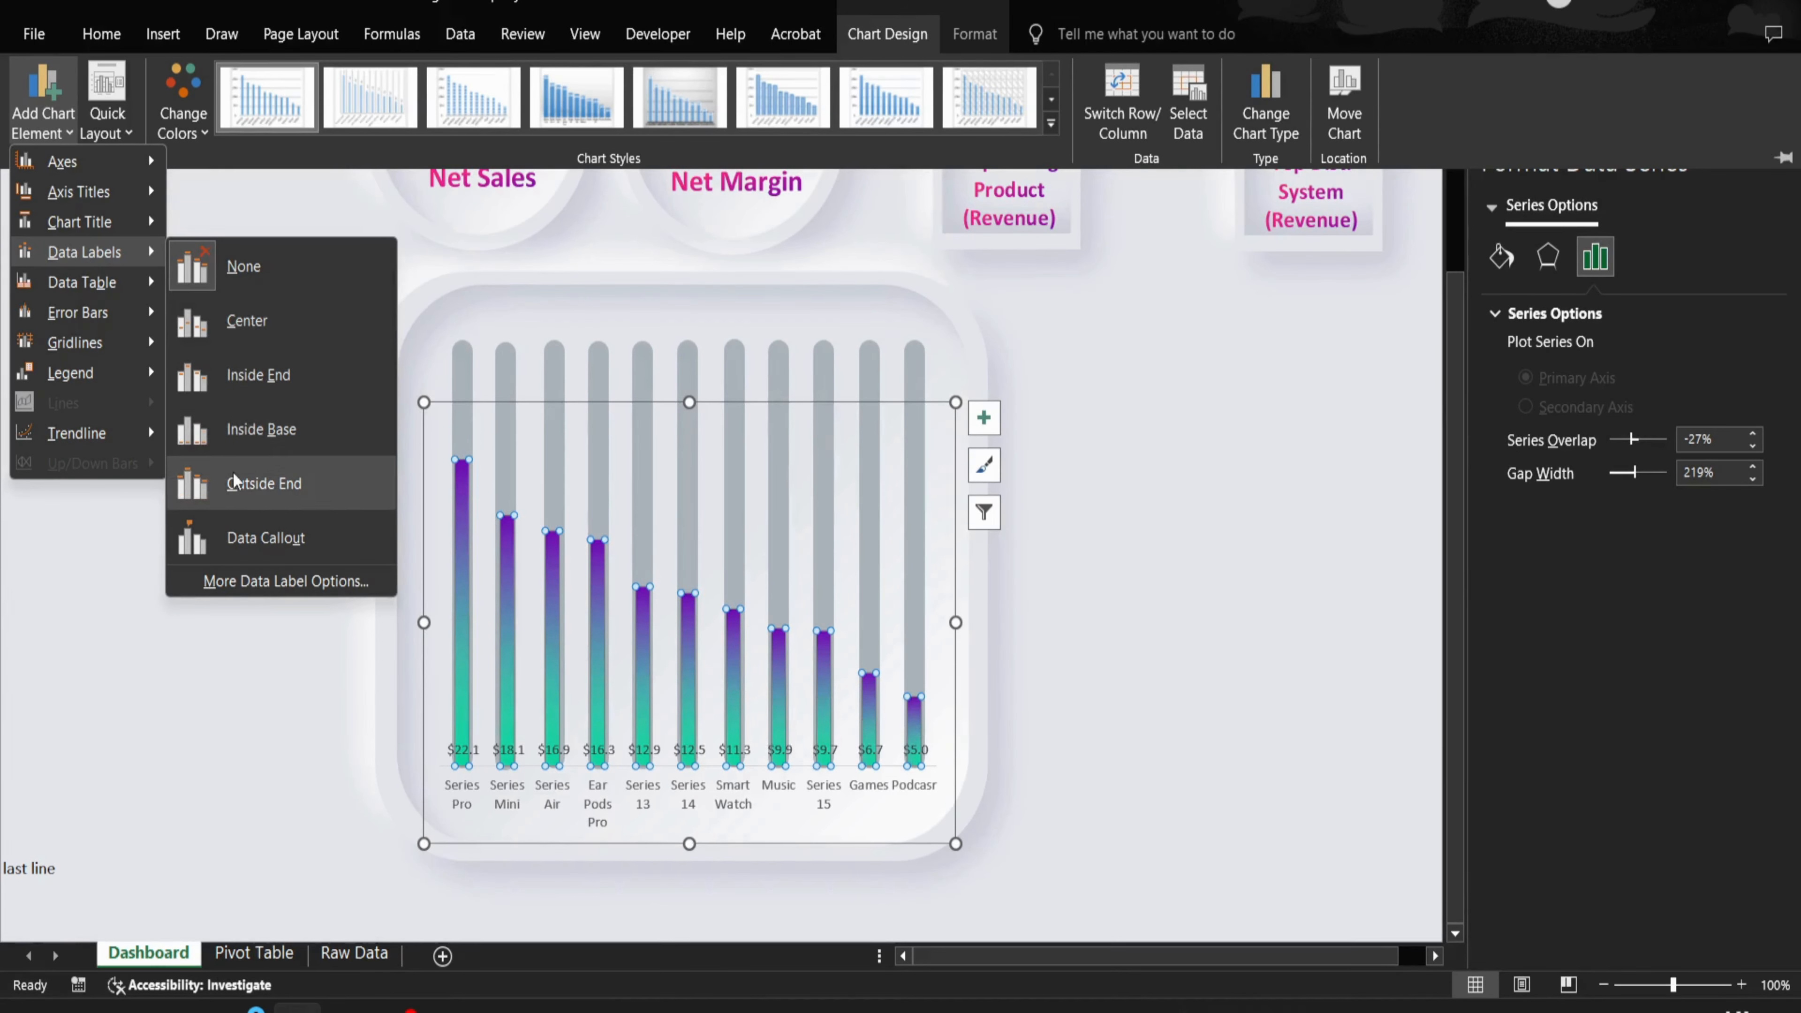
pyautogui.click(228, 496)
pyautogui.hotkey('ctrl', 'F1')
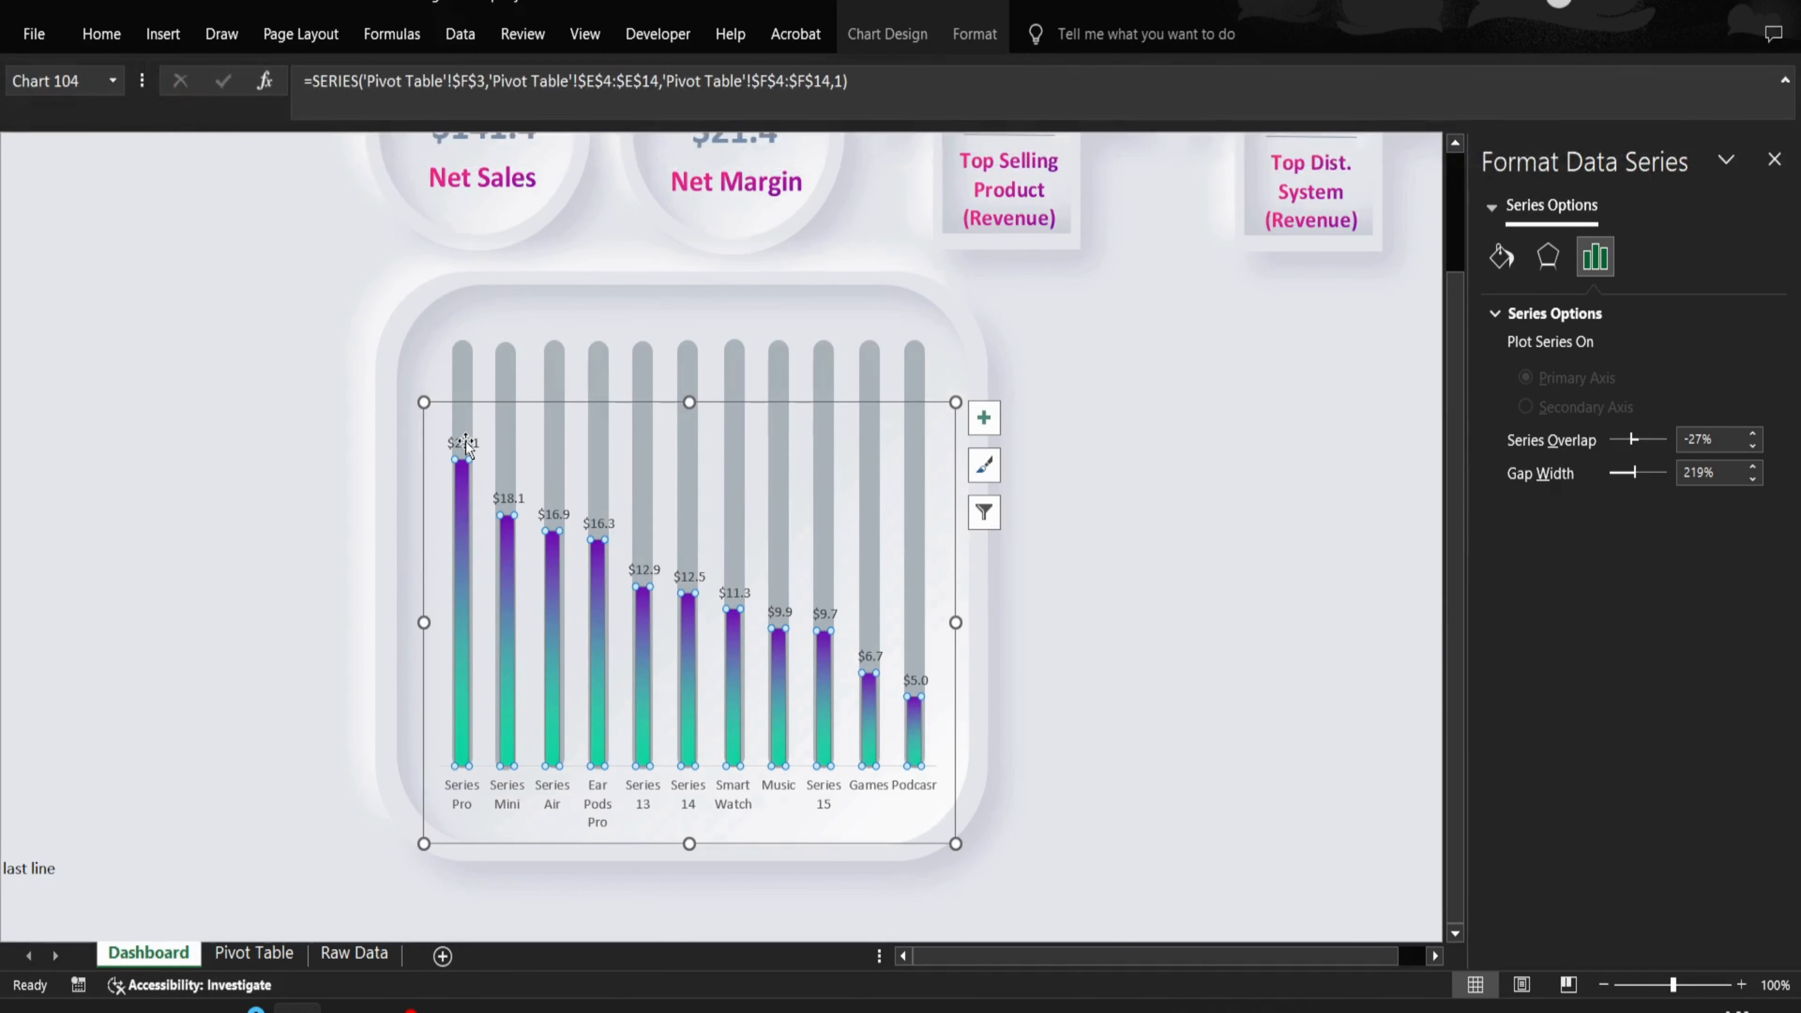
# - Fill the chart's data labels with white
pyautogui.click(462, 442)
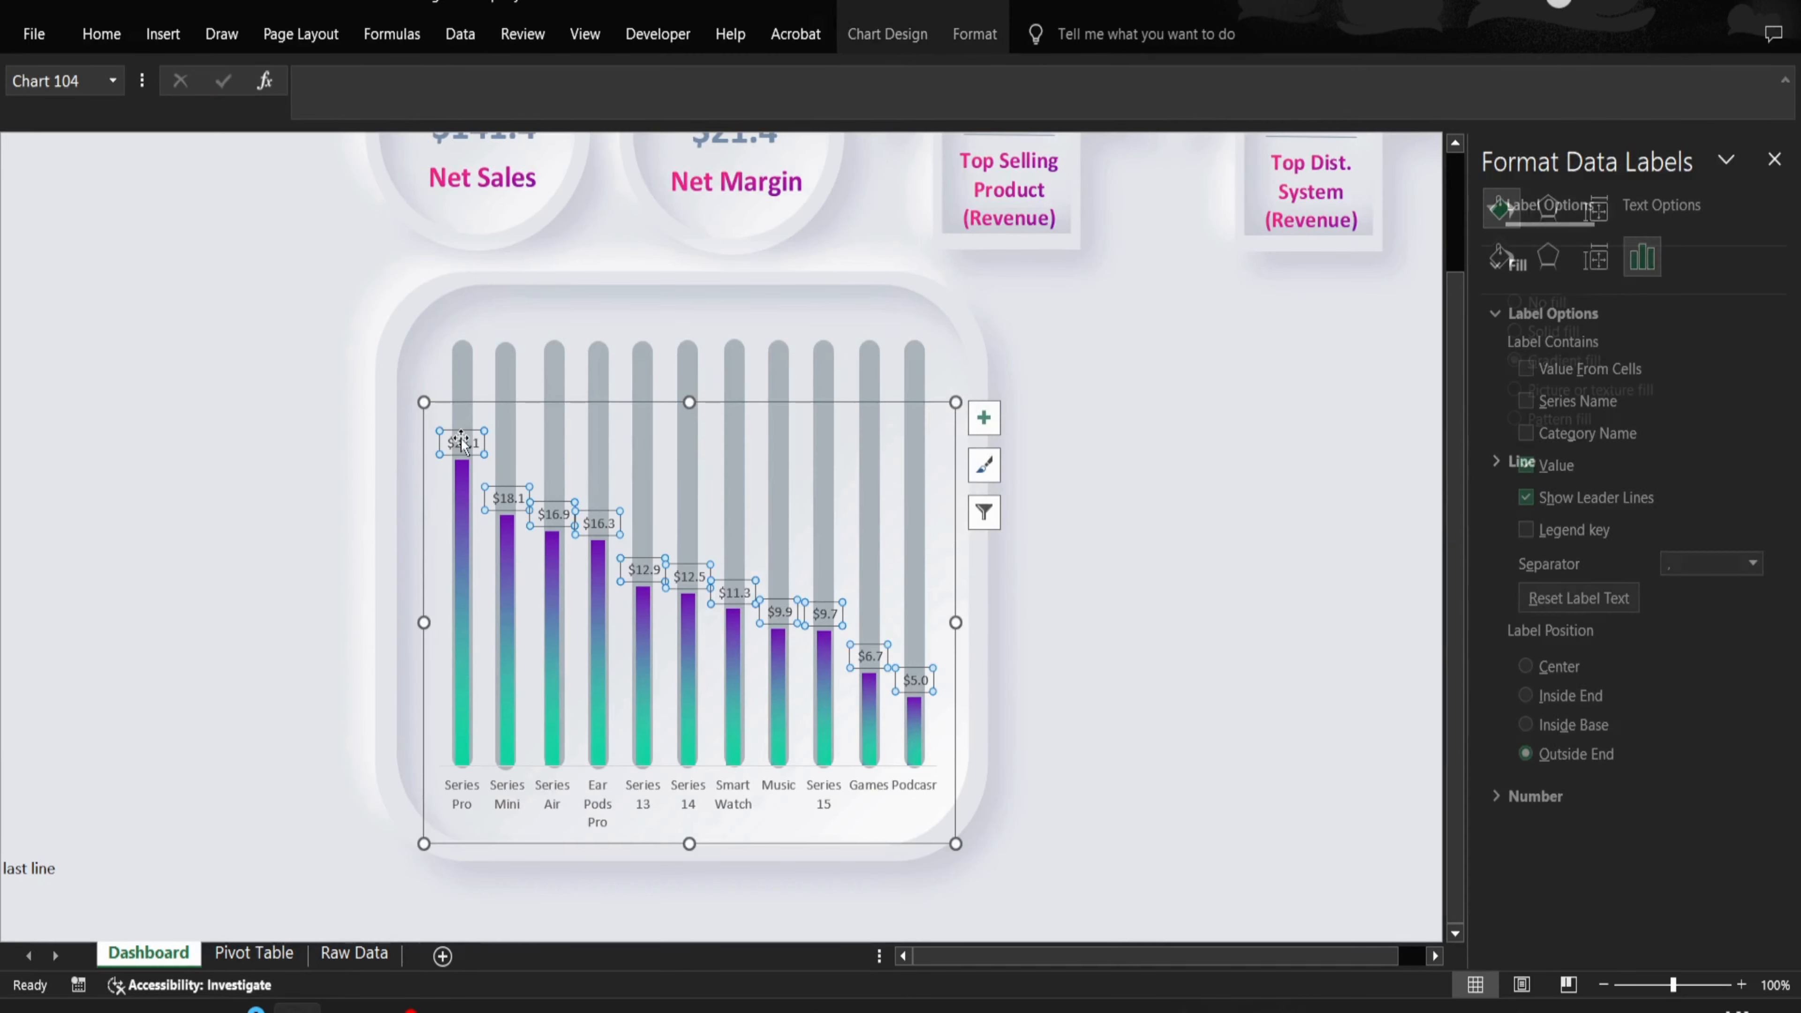
pyautogui.click(993, 32)
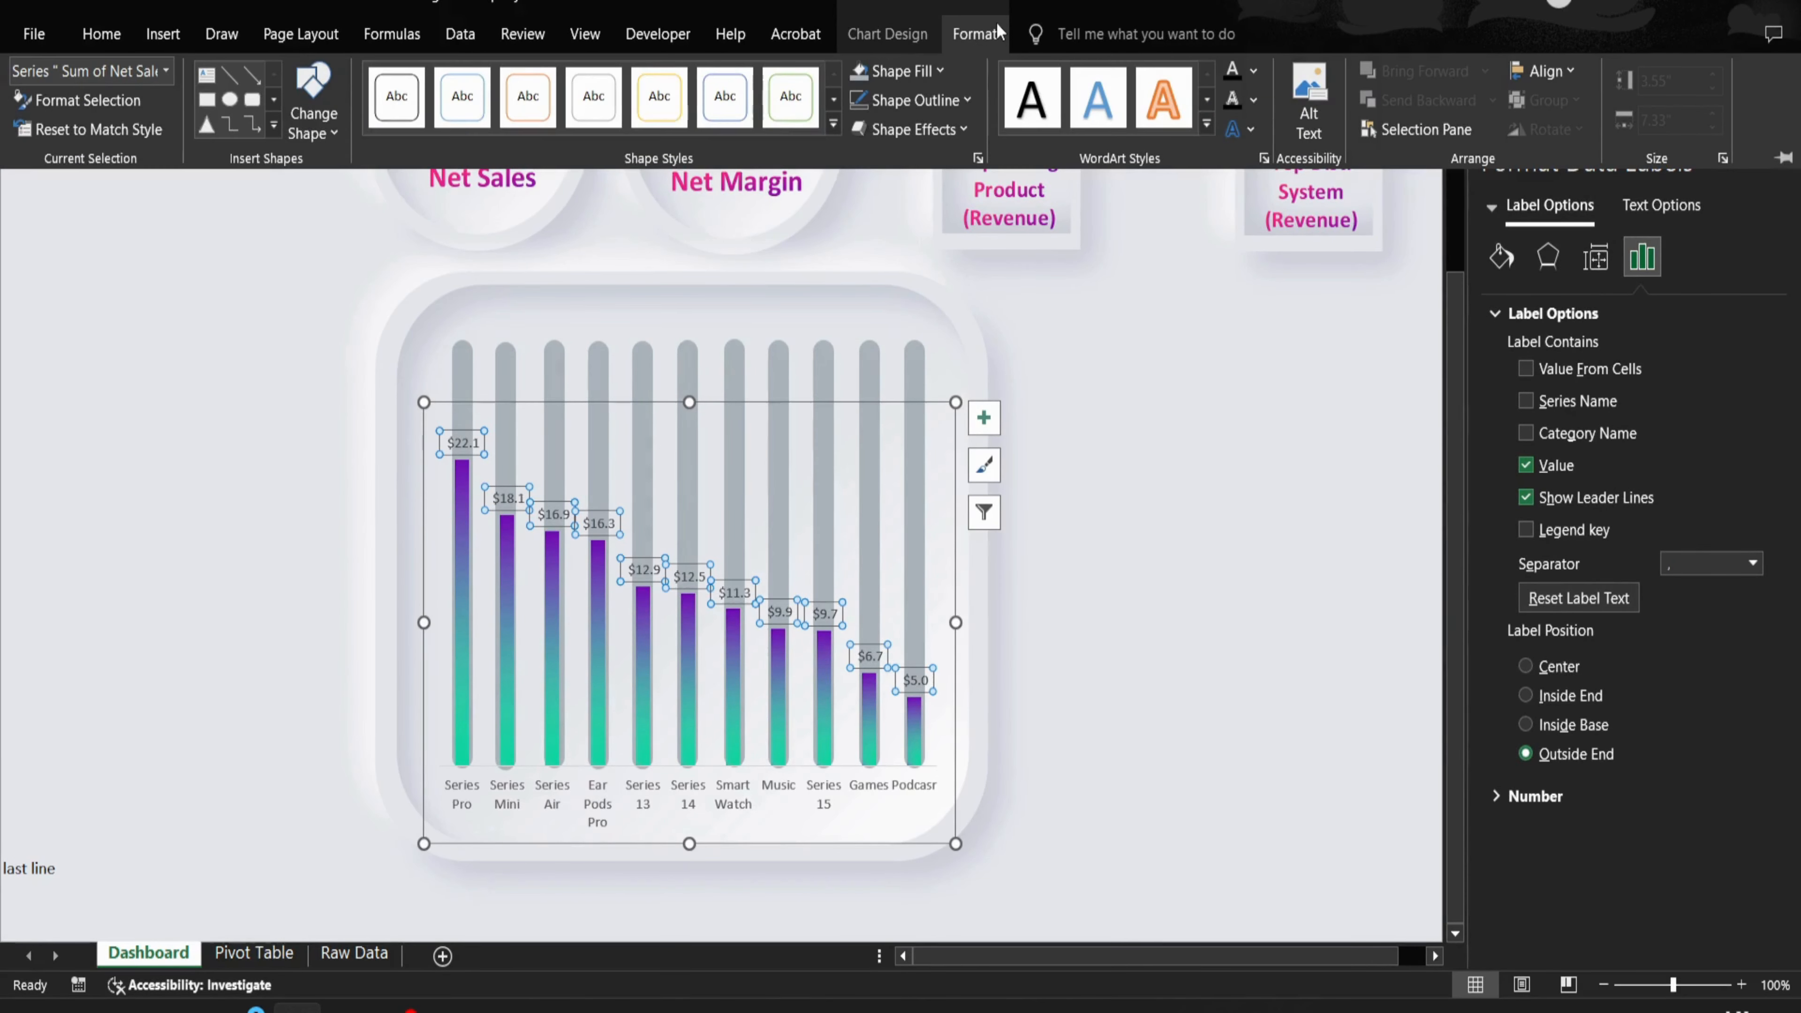
pyautogui.click(940, 71)
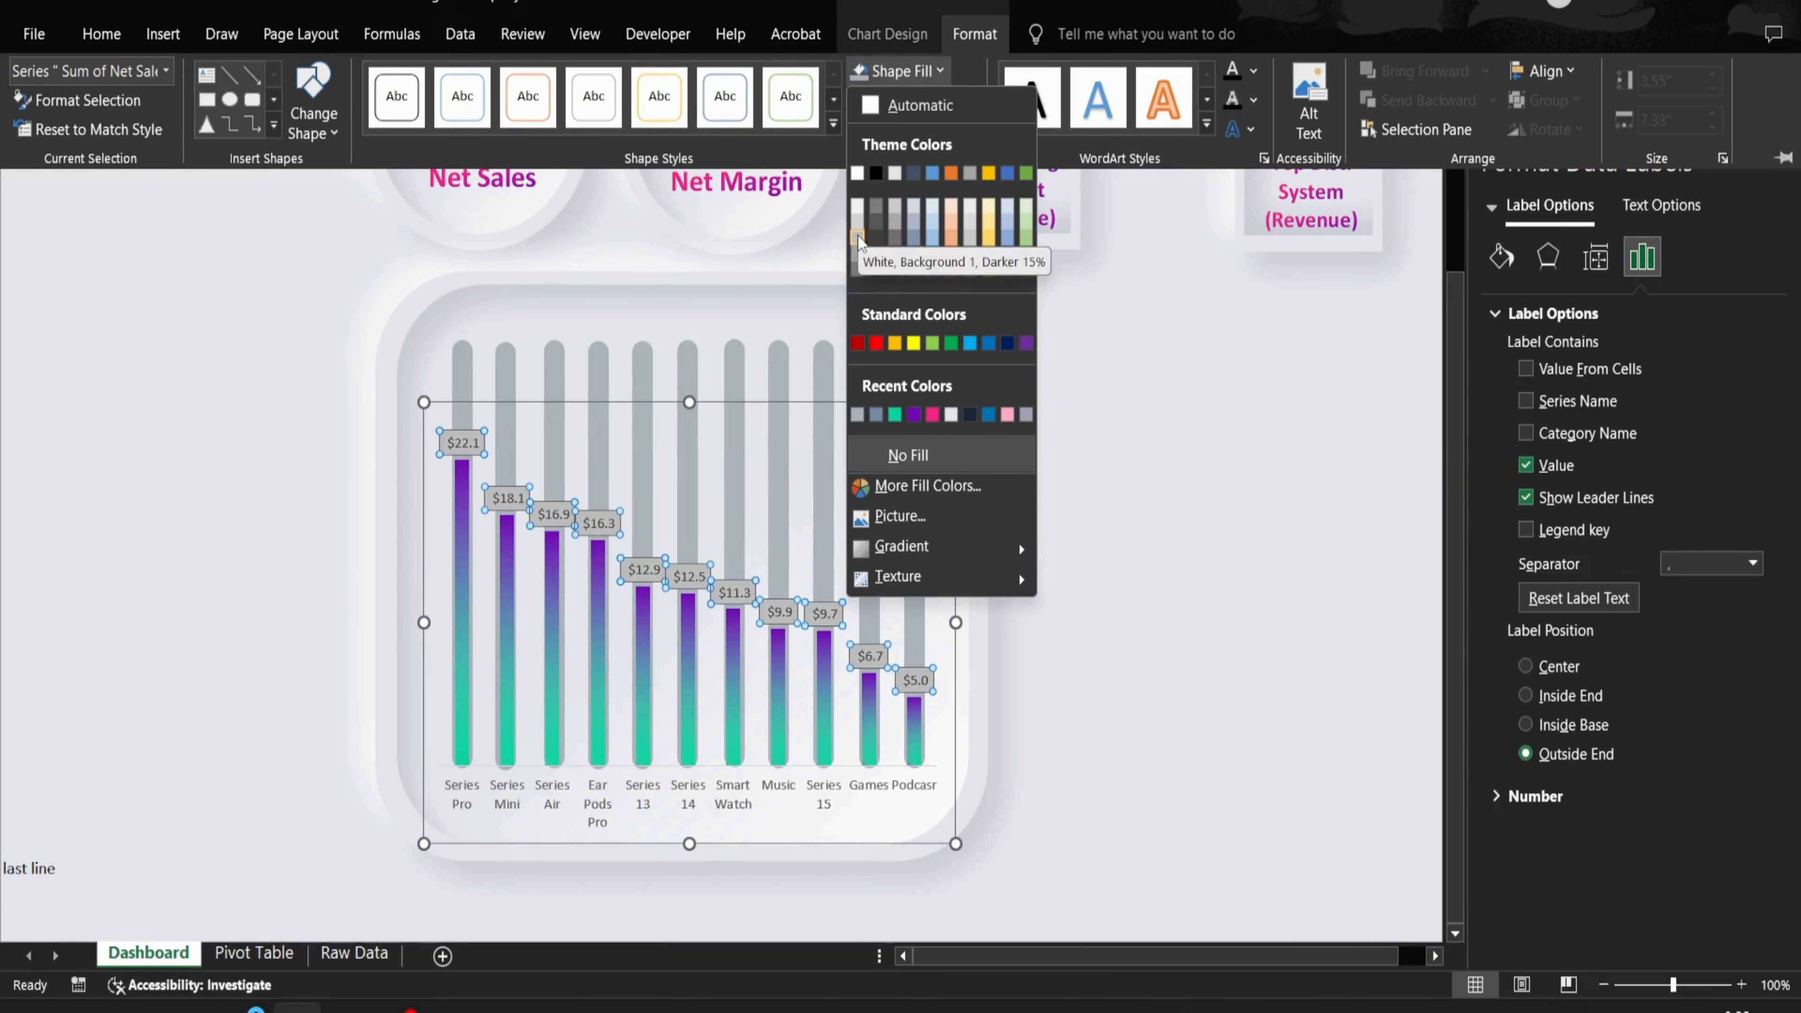
pyautogui.click(857, 173)
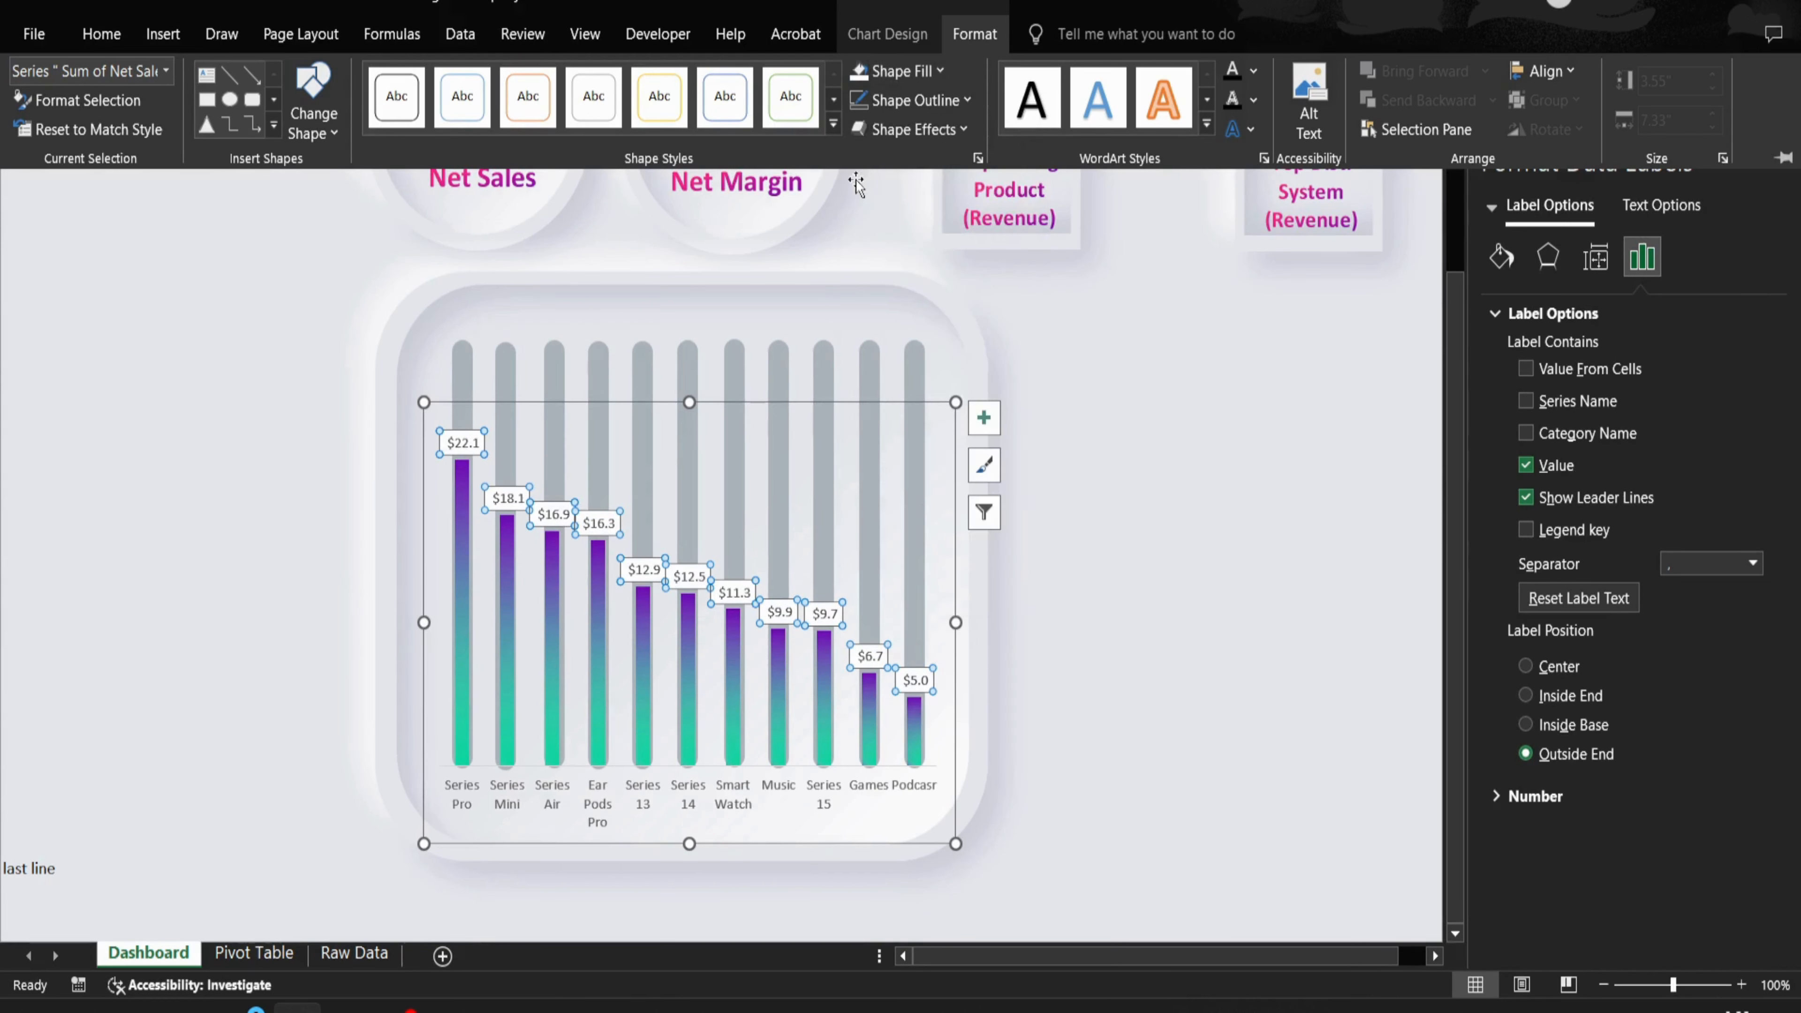
# - Switch to the Pivot Table sheet and select the net sales total in cell F2
pyautogui.hotkey('ctrl', 'pagedown')
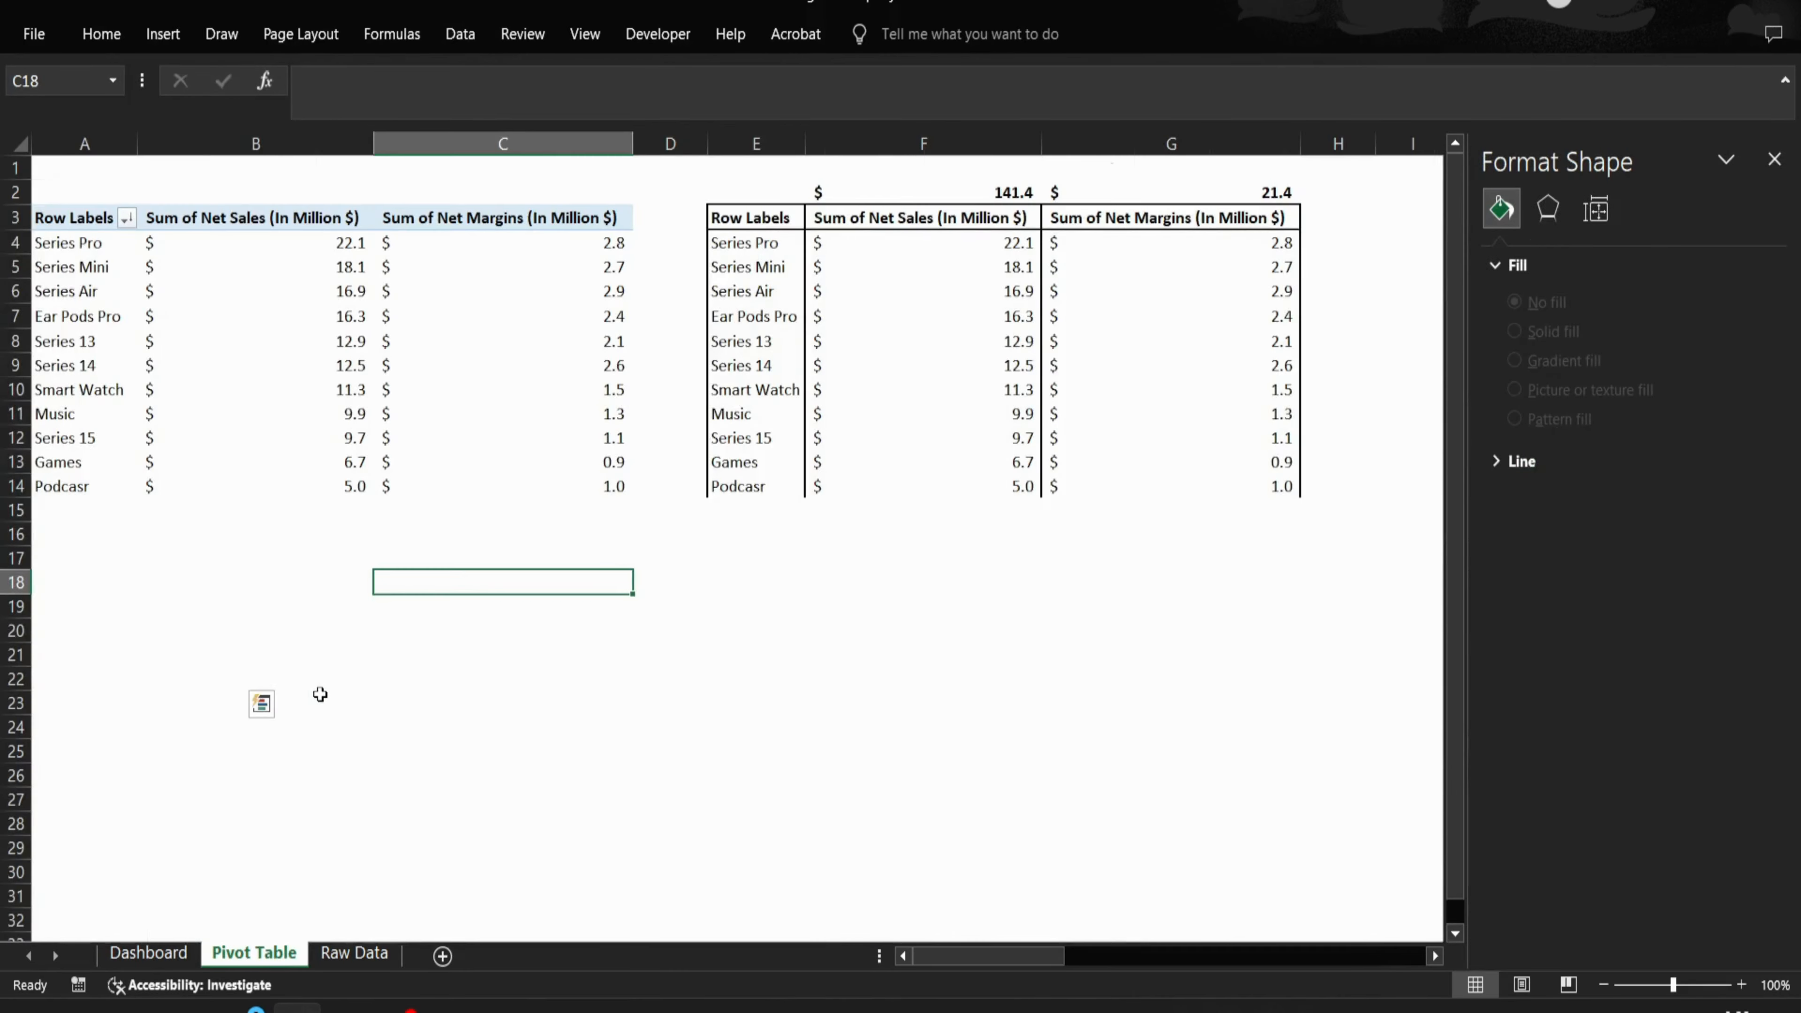
pyautogui.hotkey('ctrl', 'pagedown')
pyautogui.hotkey('ctrl', 'pageup')
pyautogui.click(977, 363)
pyautogui.hotkey('ctrl', 'Up')
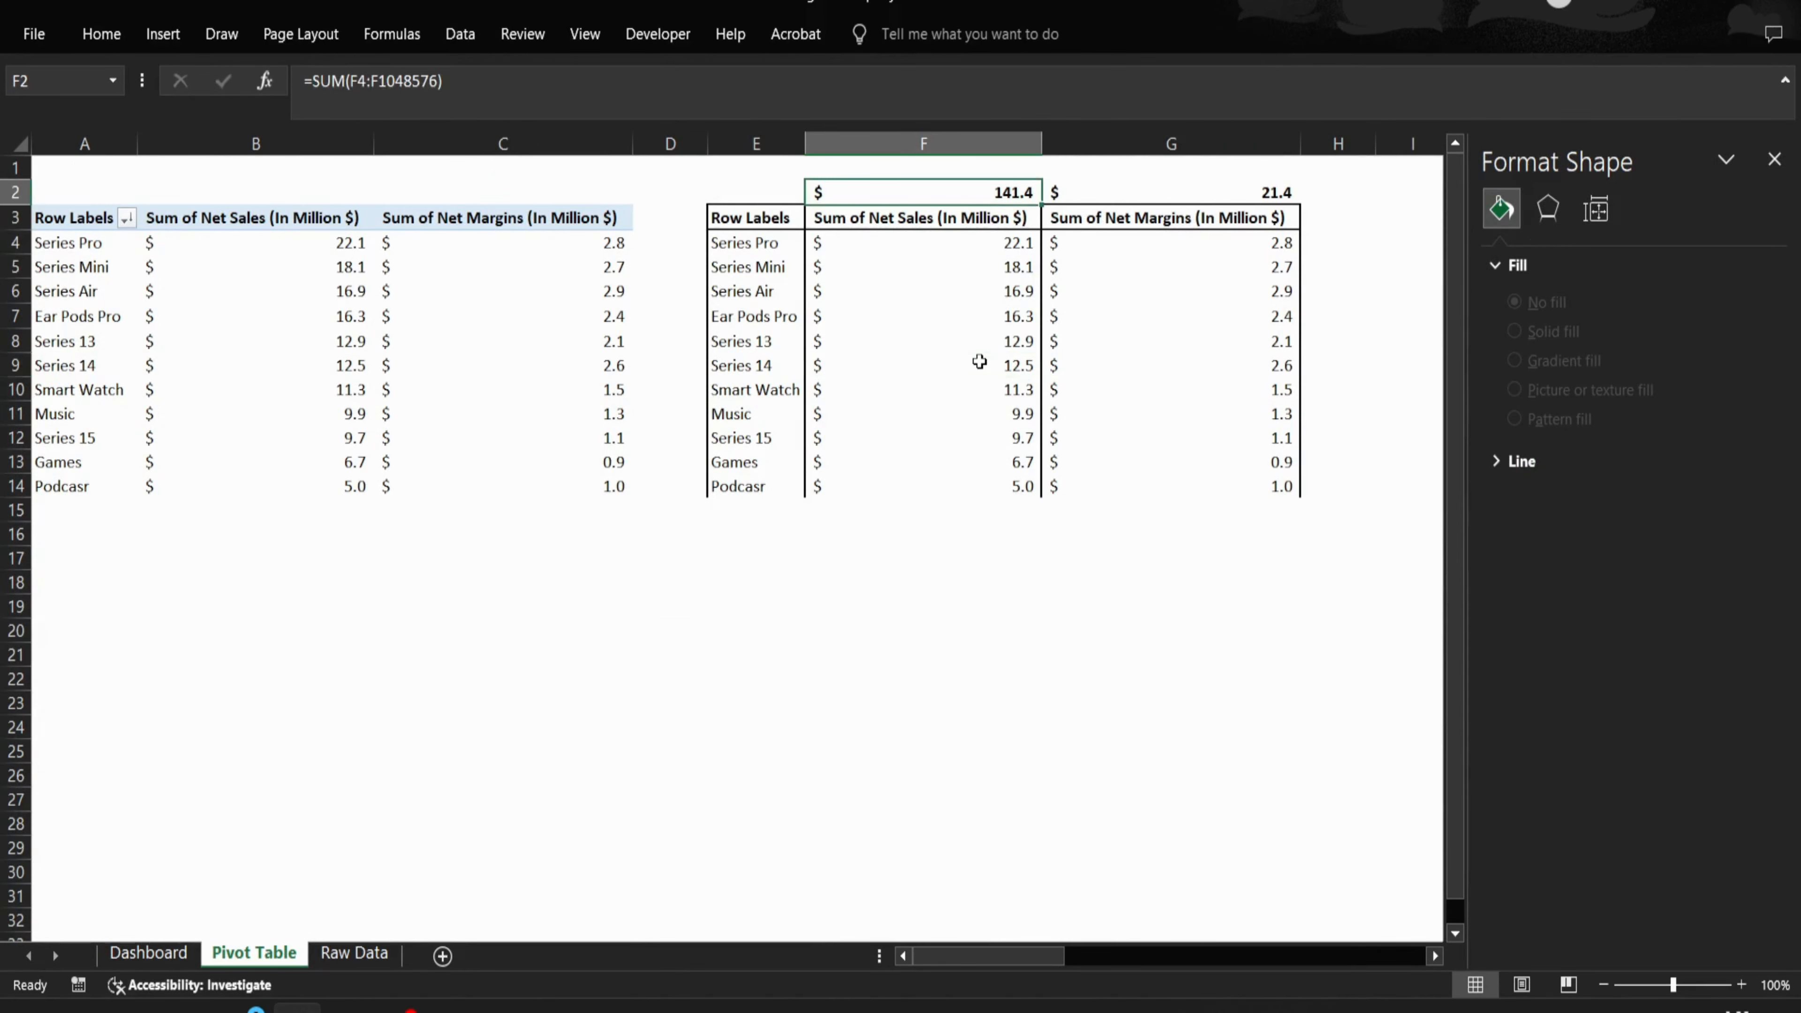
# - Format the Net Sales values in F4:F15 of the Pivot Table sheet without decimals and return to the Dashboard sheet
pyautogui.press('Down')
pyautogui.press('Down')
pyautogui.hotkey('ctrl', 'shift', 'Down')
pyautogui.hotkey('ctrl', 'Right')
pyautogui.hotkey('ctrl', 'Right')
pyautogui.hotkey('ctrl', 'Right')
pyautogui.hotkey('ctrl', 'Right')
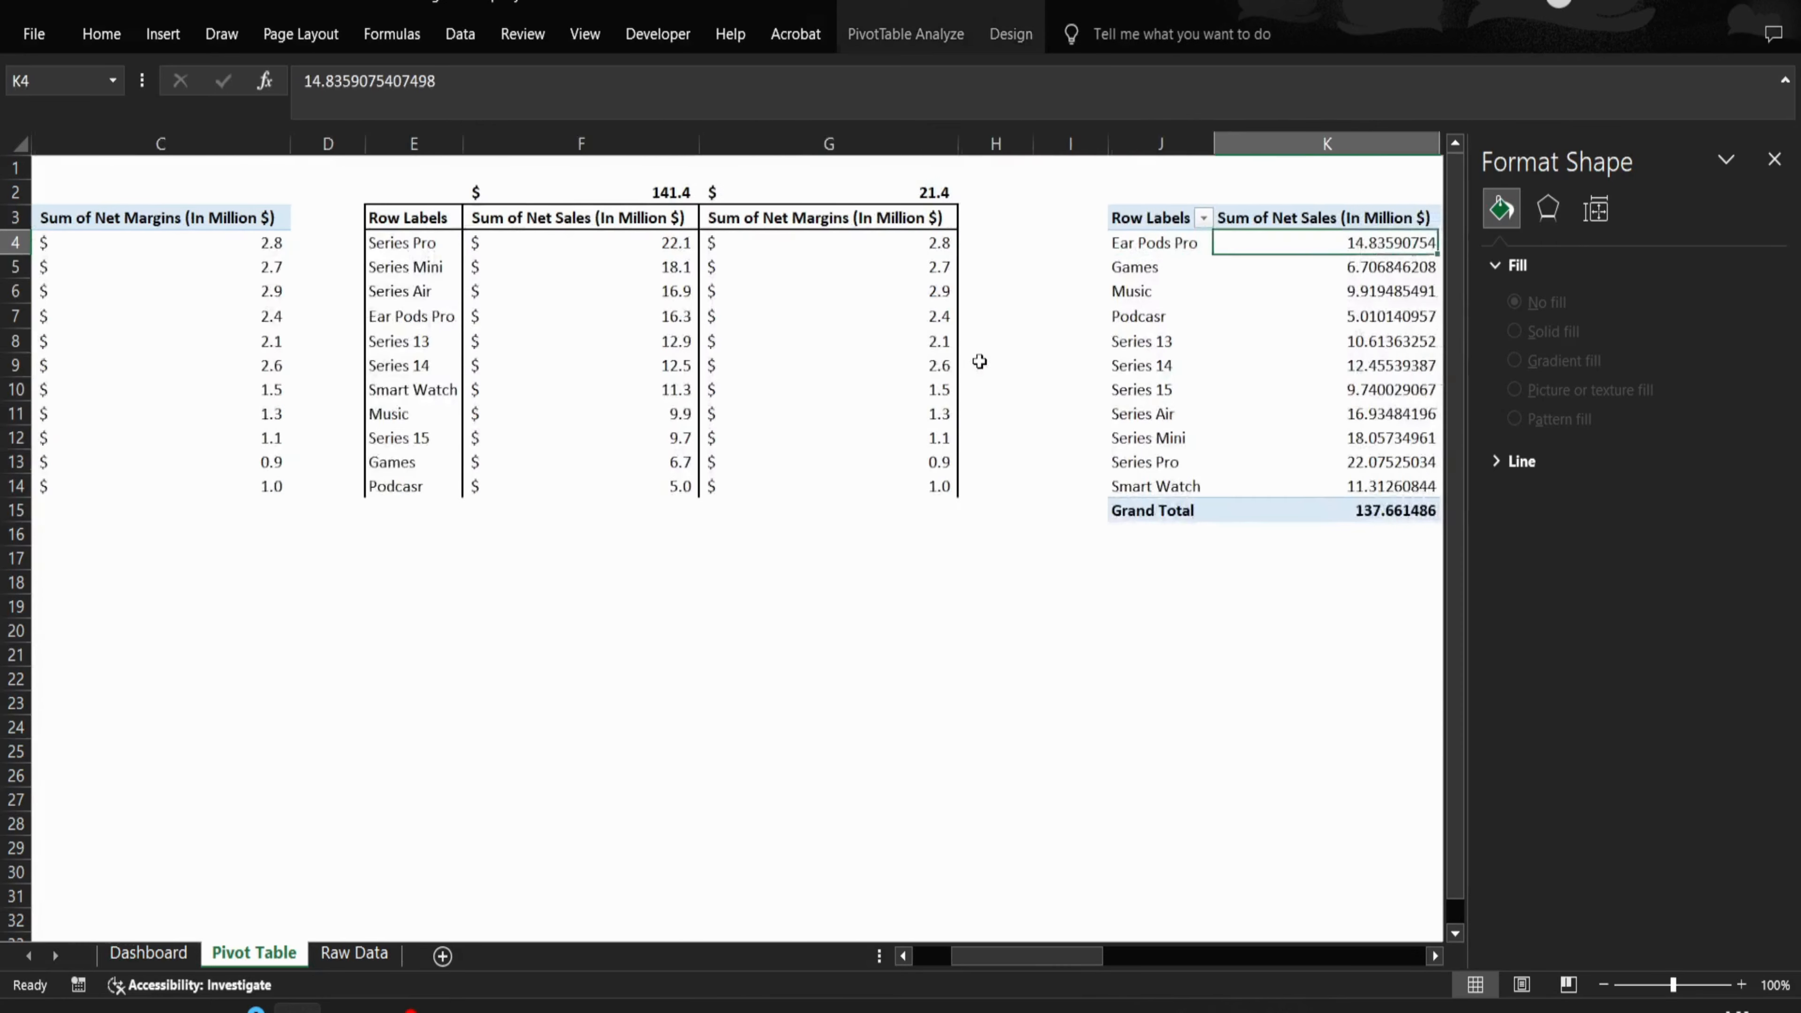
pyautogui.hotkey('ctrl', 'Left')
pyautogui.hotkey('ctrl', 'Left')
pyautogui.hotkey('ctrl', 'Left')
pyautogui.press('Left')
pyautogui.hotkey('ctrl', 'shift', 'Down')
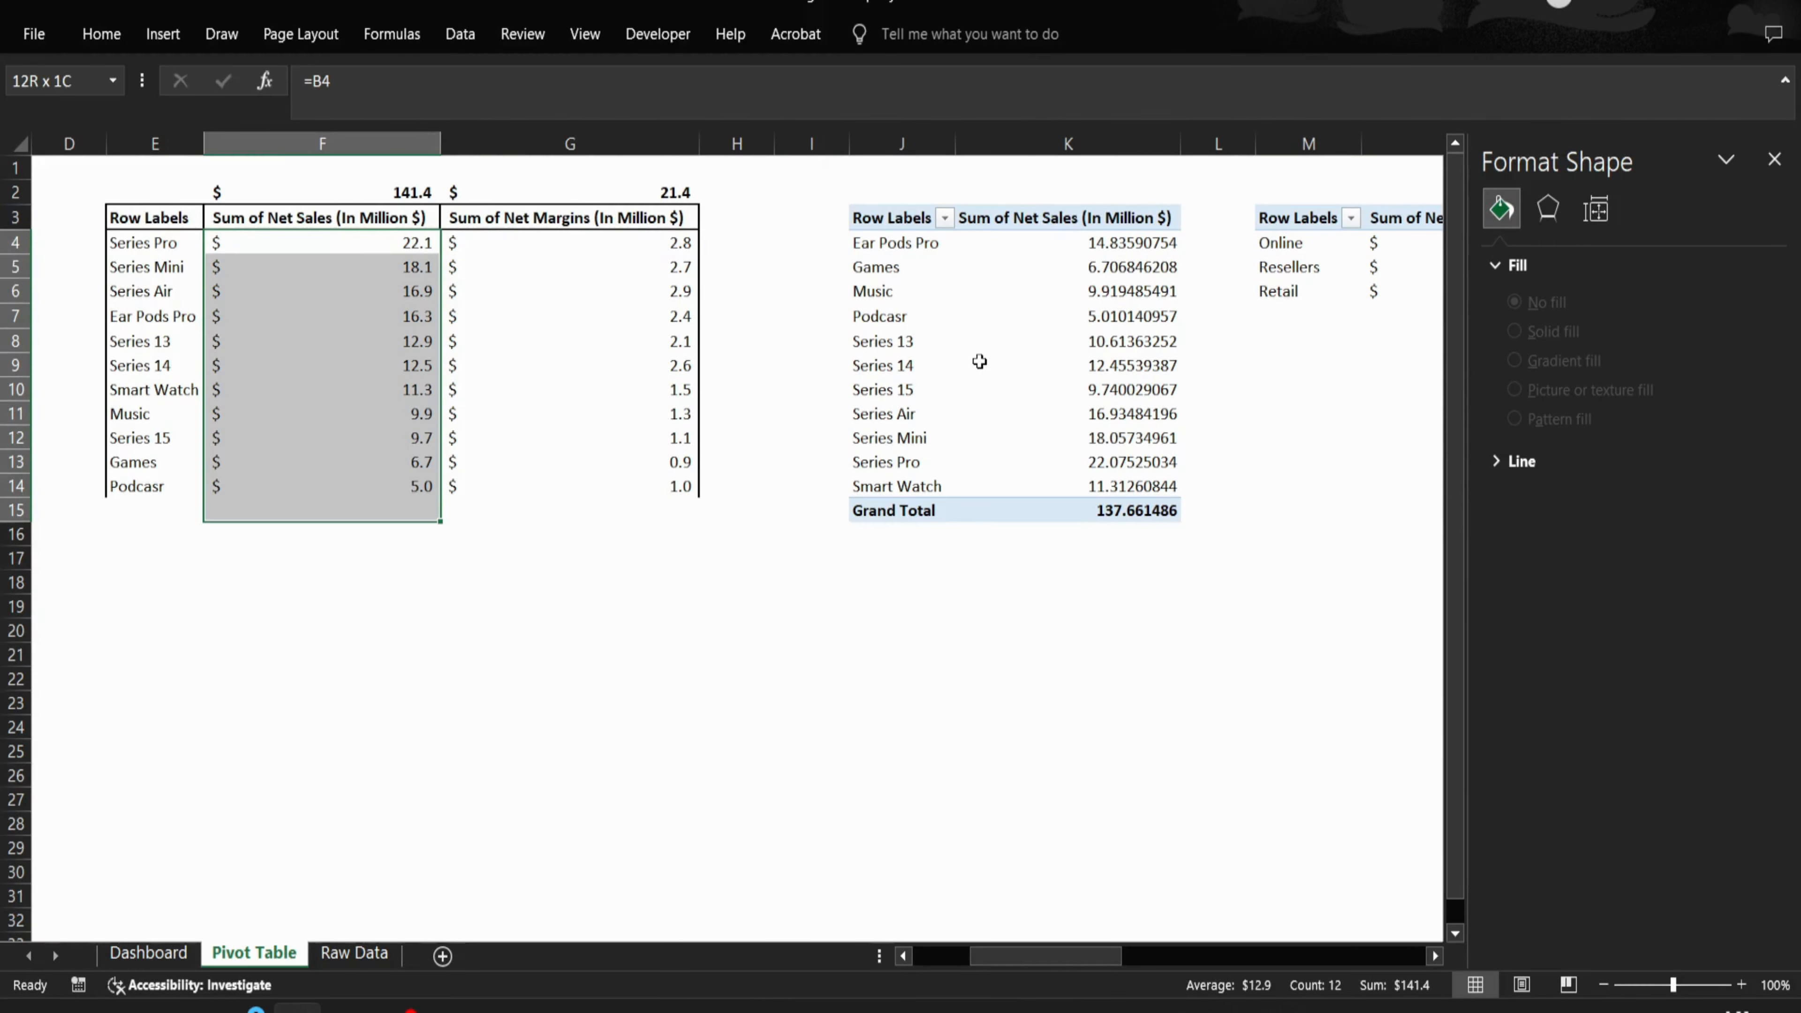
pyautogui.click(102, 34)
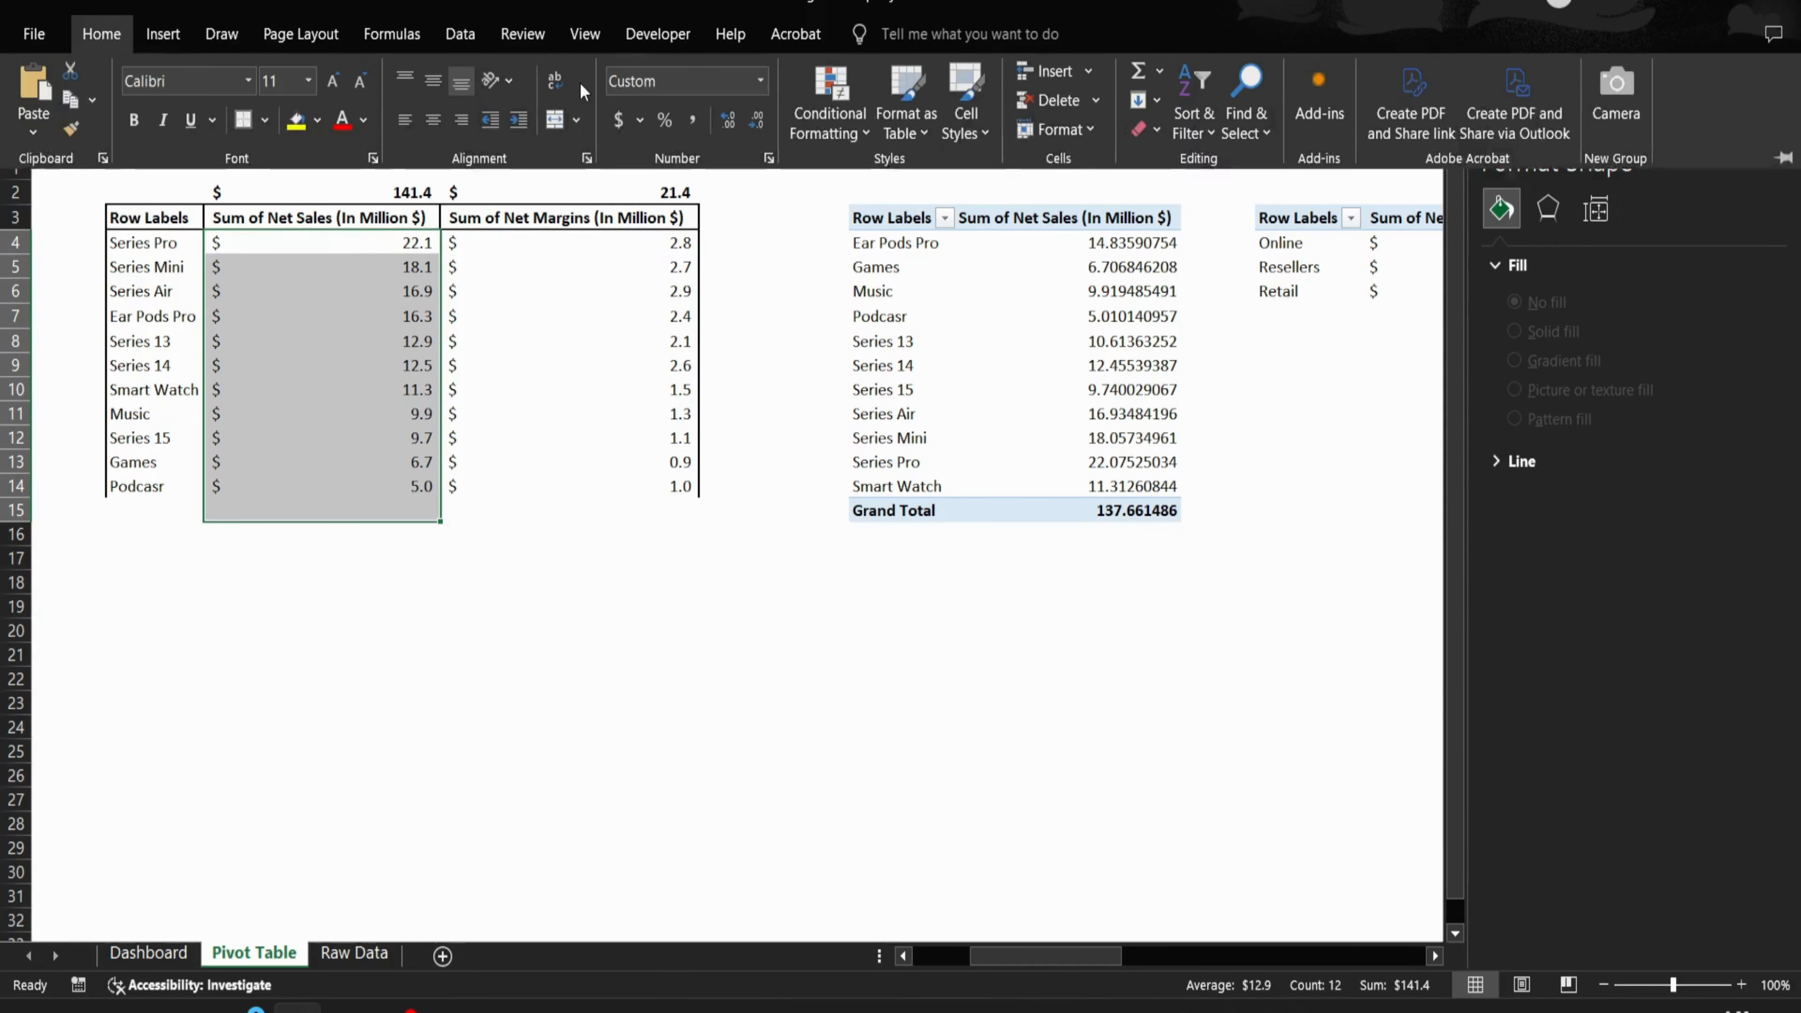
pyautogui.click(756, 119)
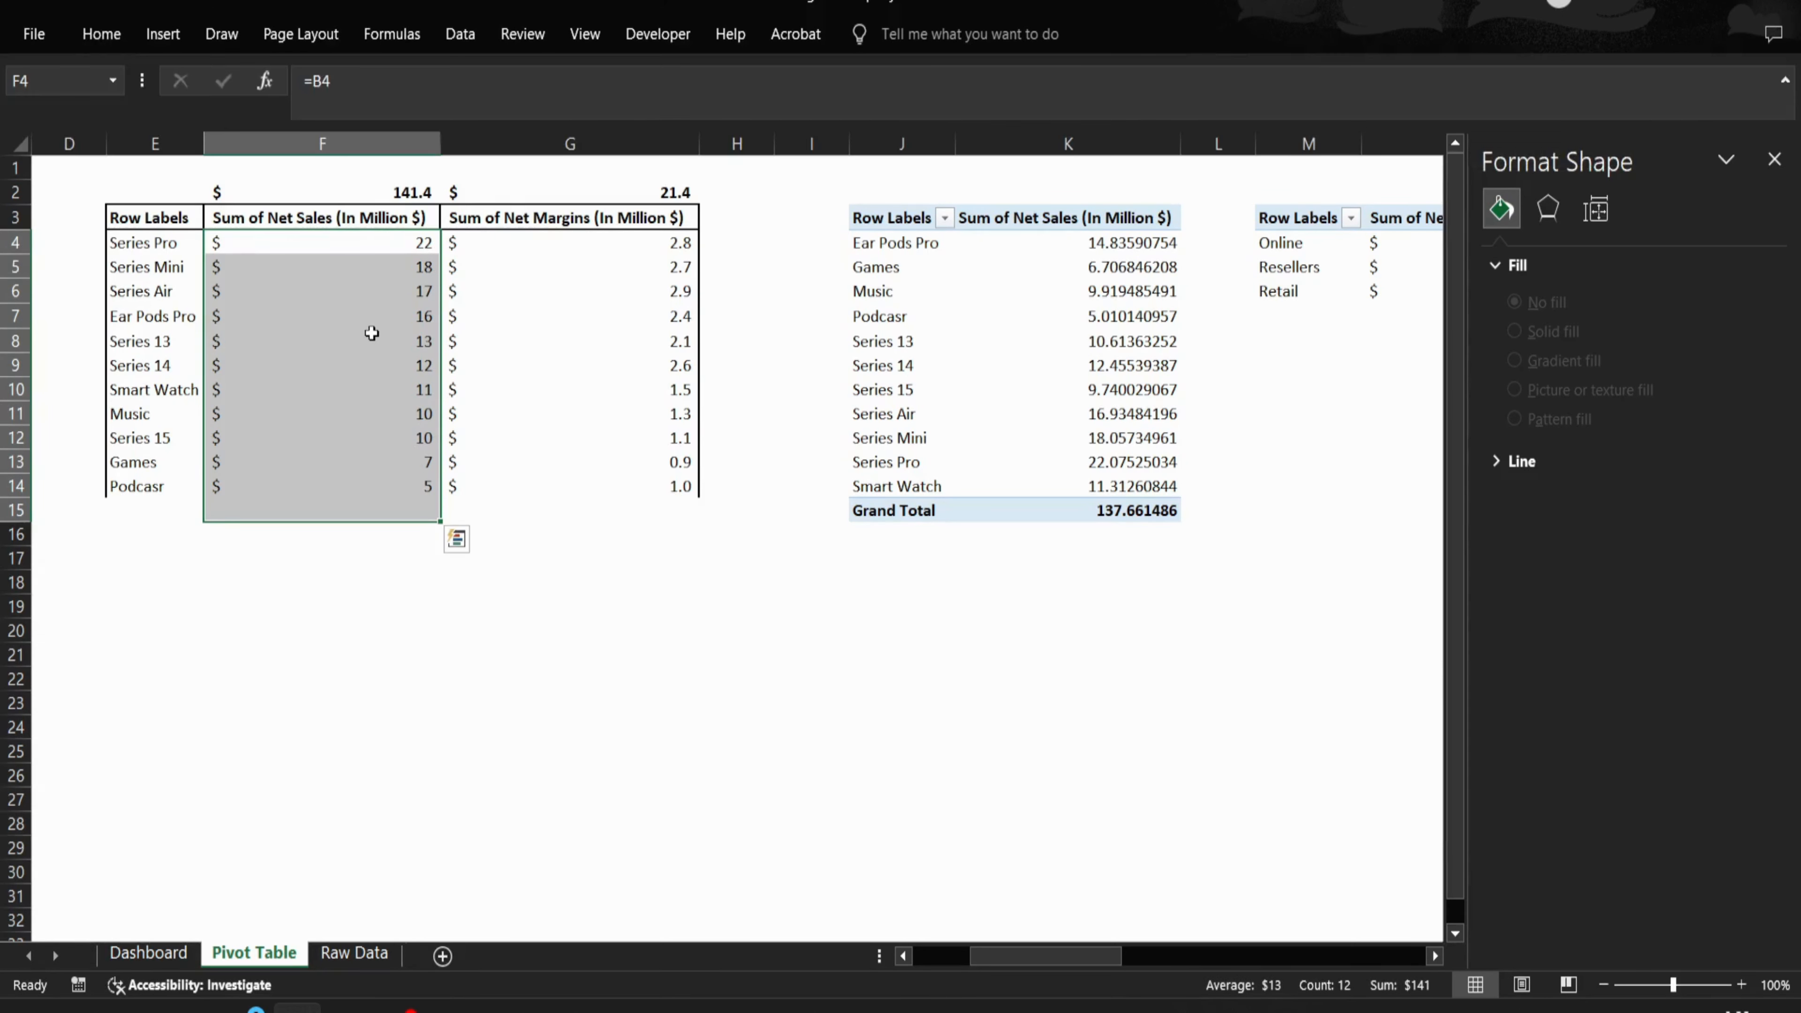
pyautogui.press('Up')
pyautogui.press('Up')
pyautogui.press('Down')
pyautogui.press('Down')
pyautogui.hotkey('ctrl', 'pageup')
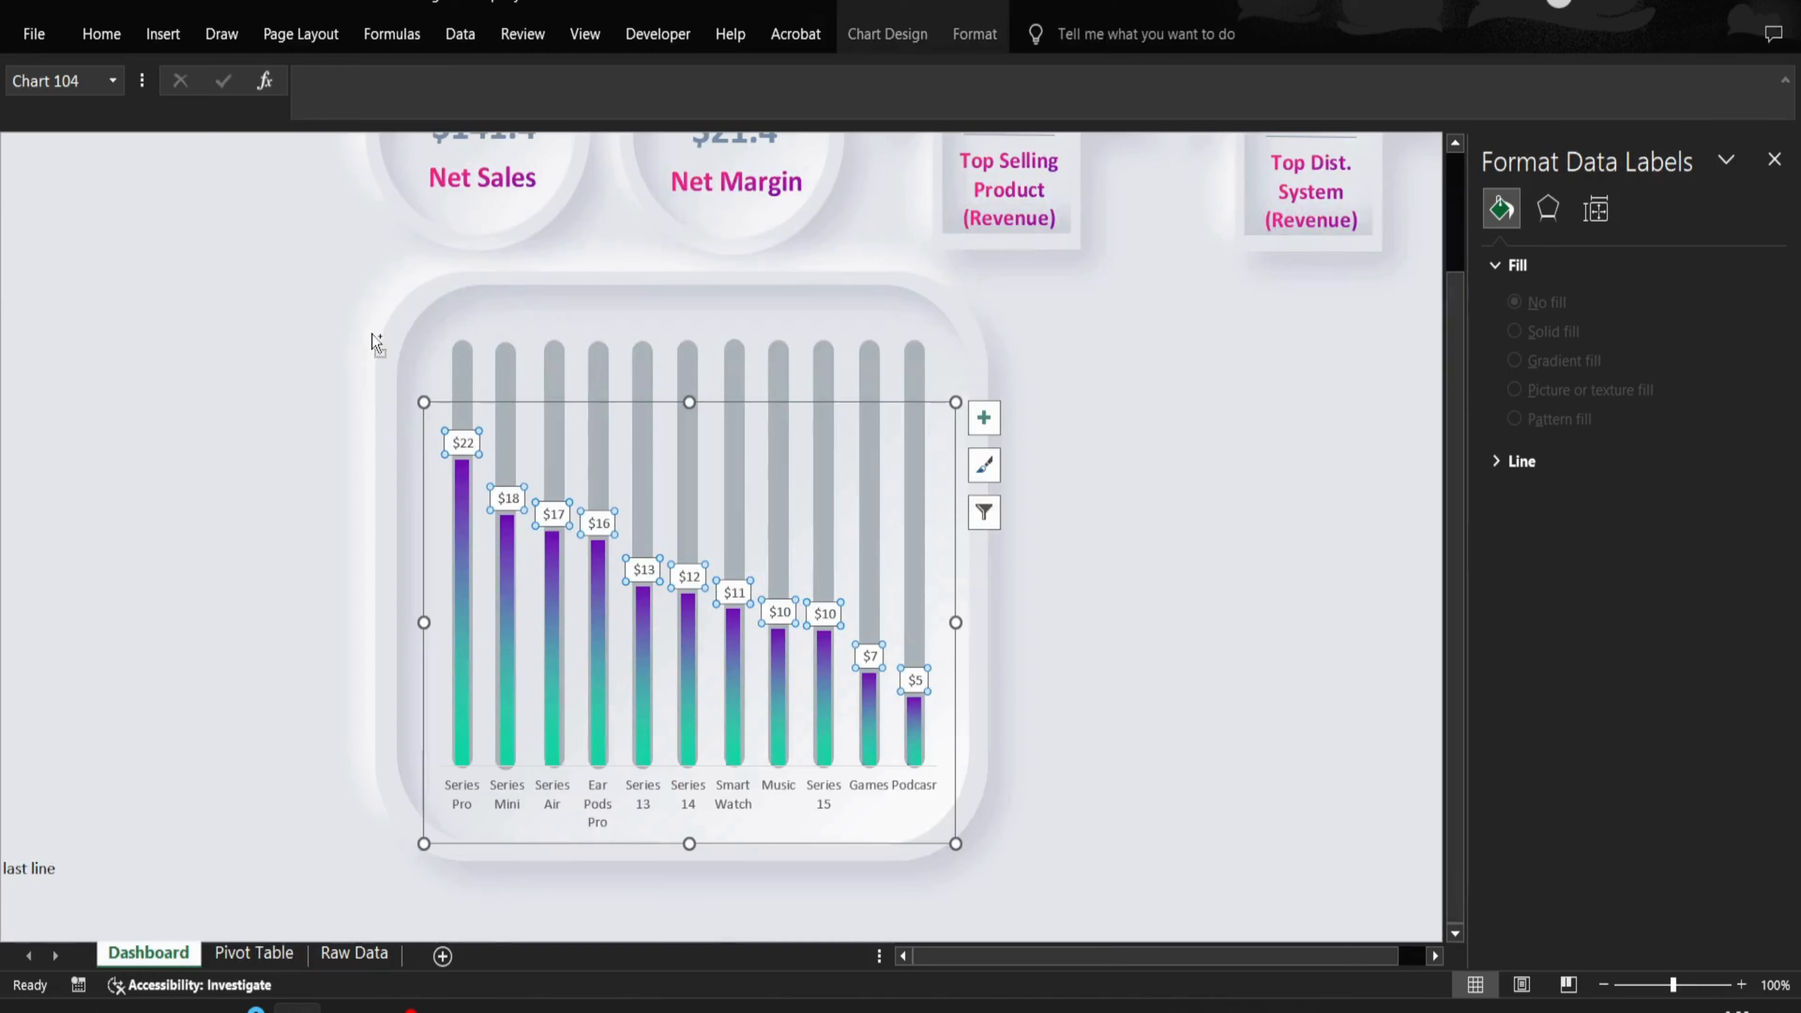
pyautogui.click(268, 519)
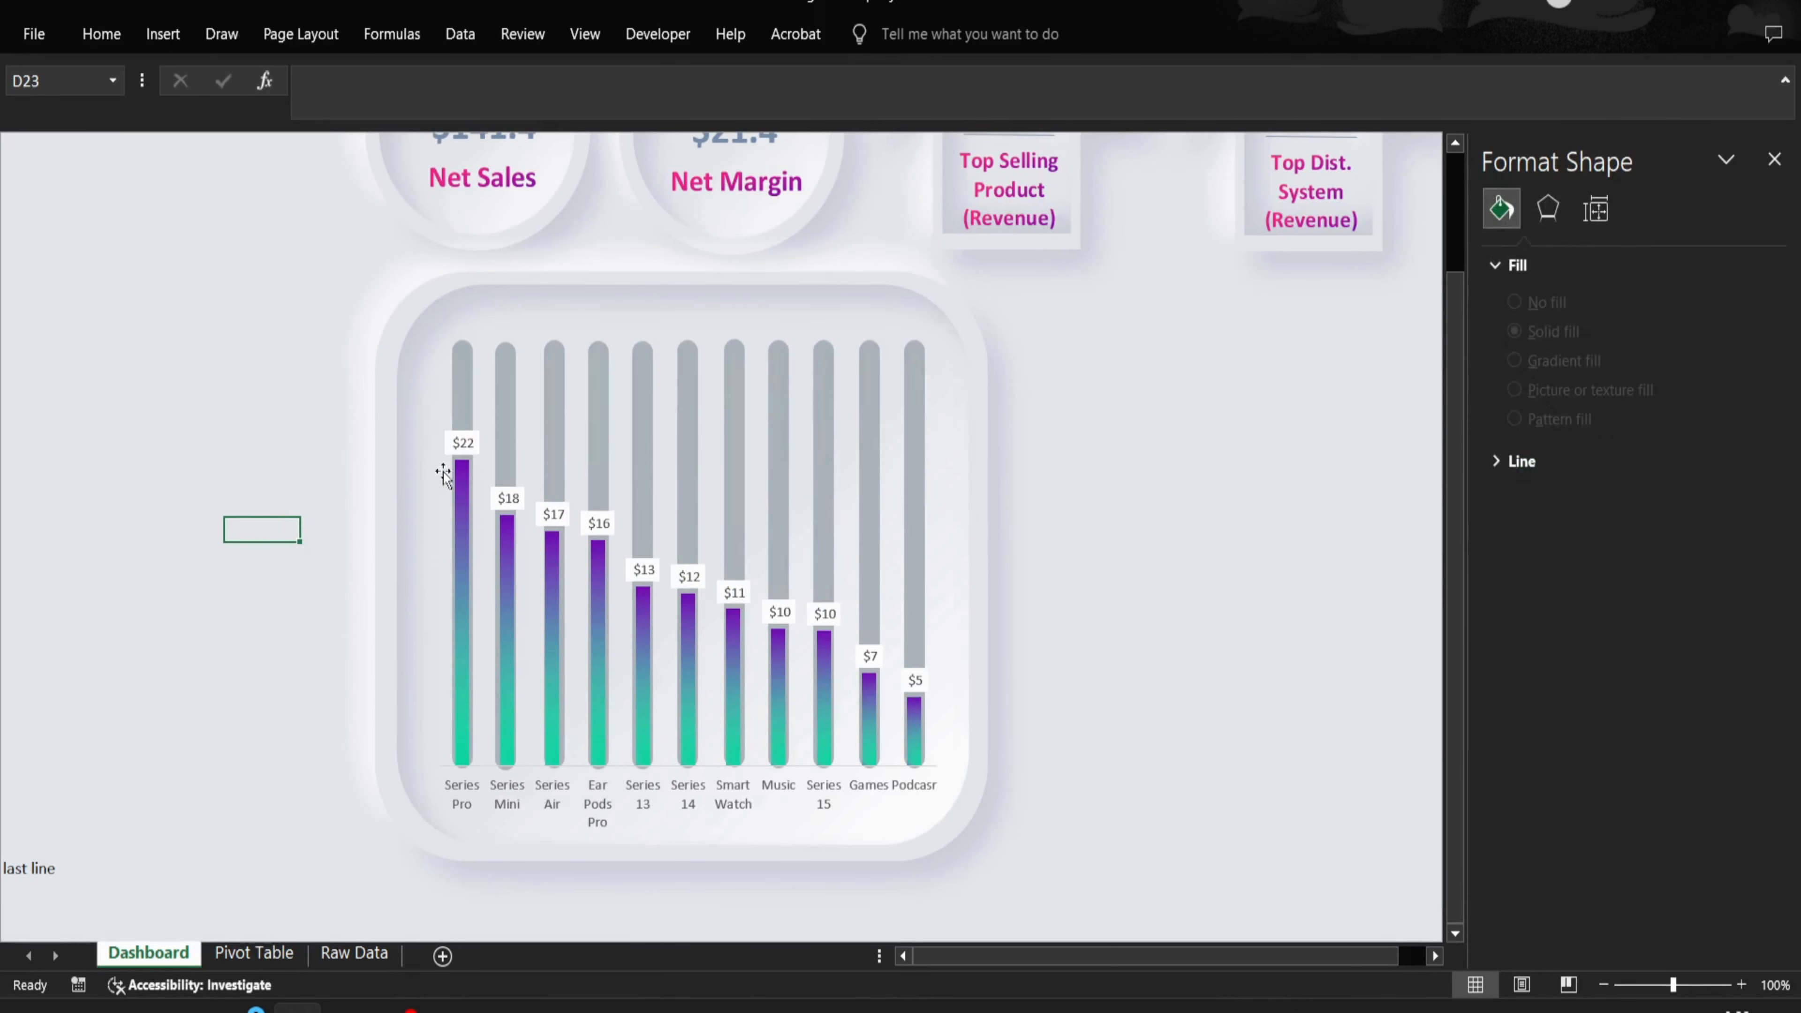
# - Change the shape of the column chart's data labels to ovals
pyautogui.click(463, 443)
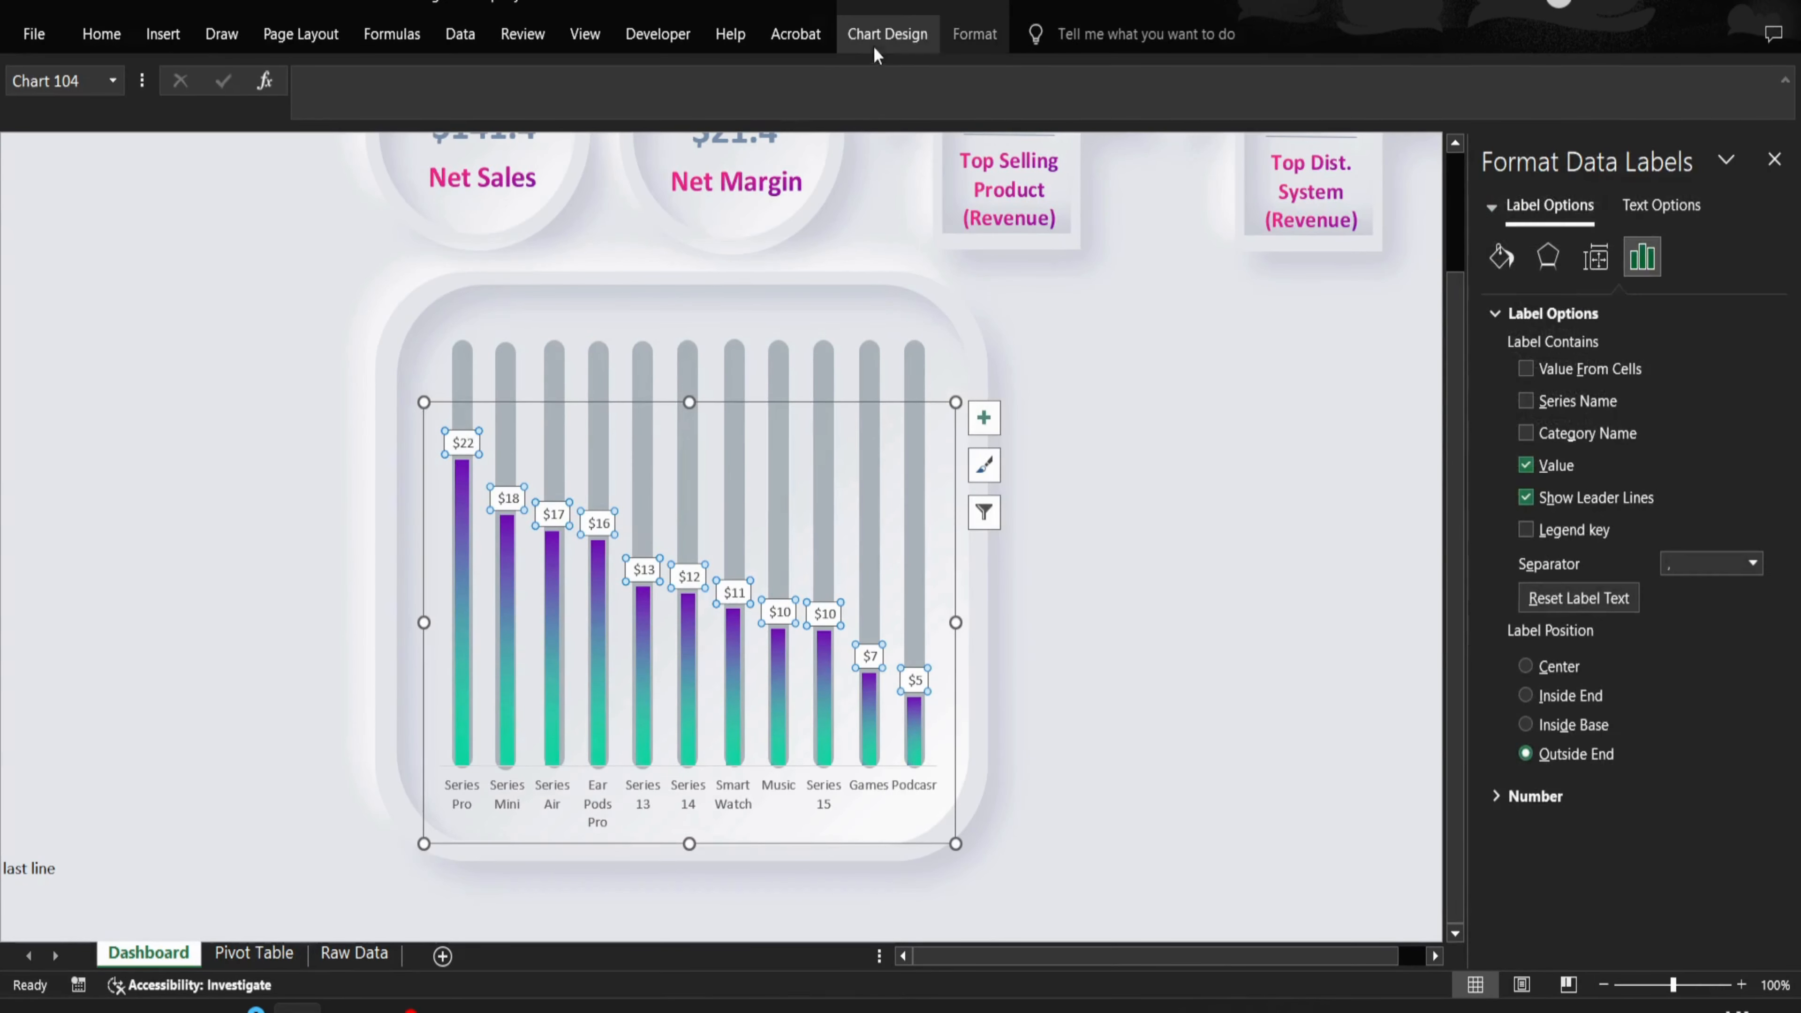
pyautogui.click(975, 34)
pyautogui.click(334, 127)
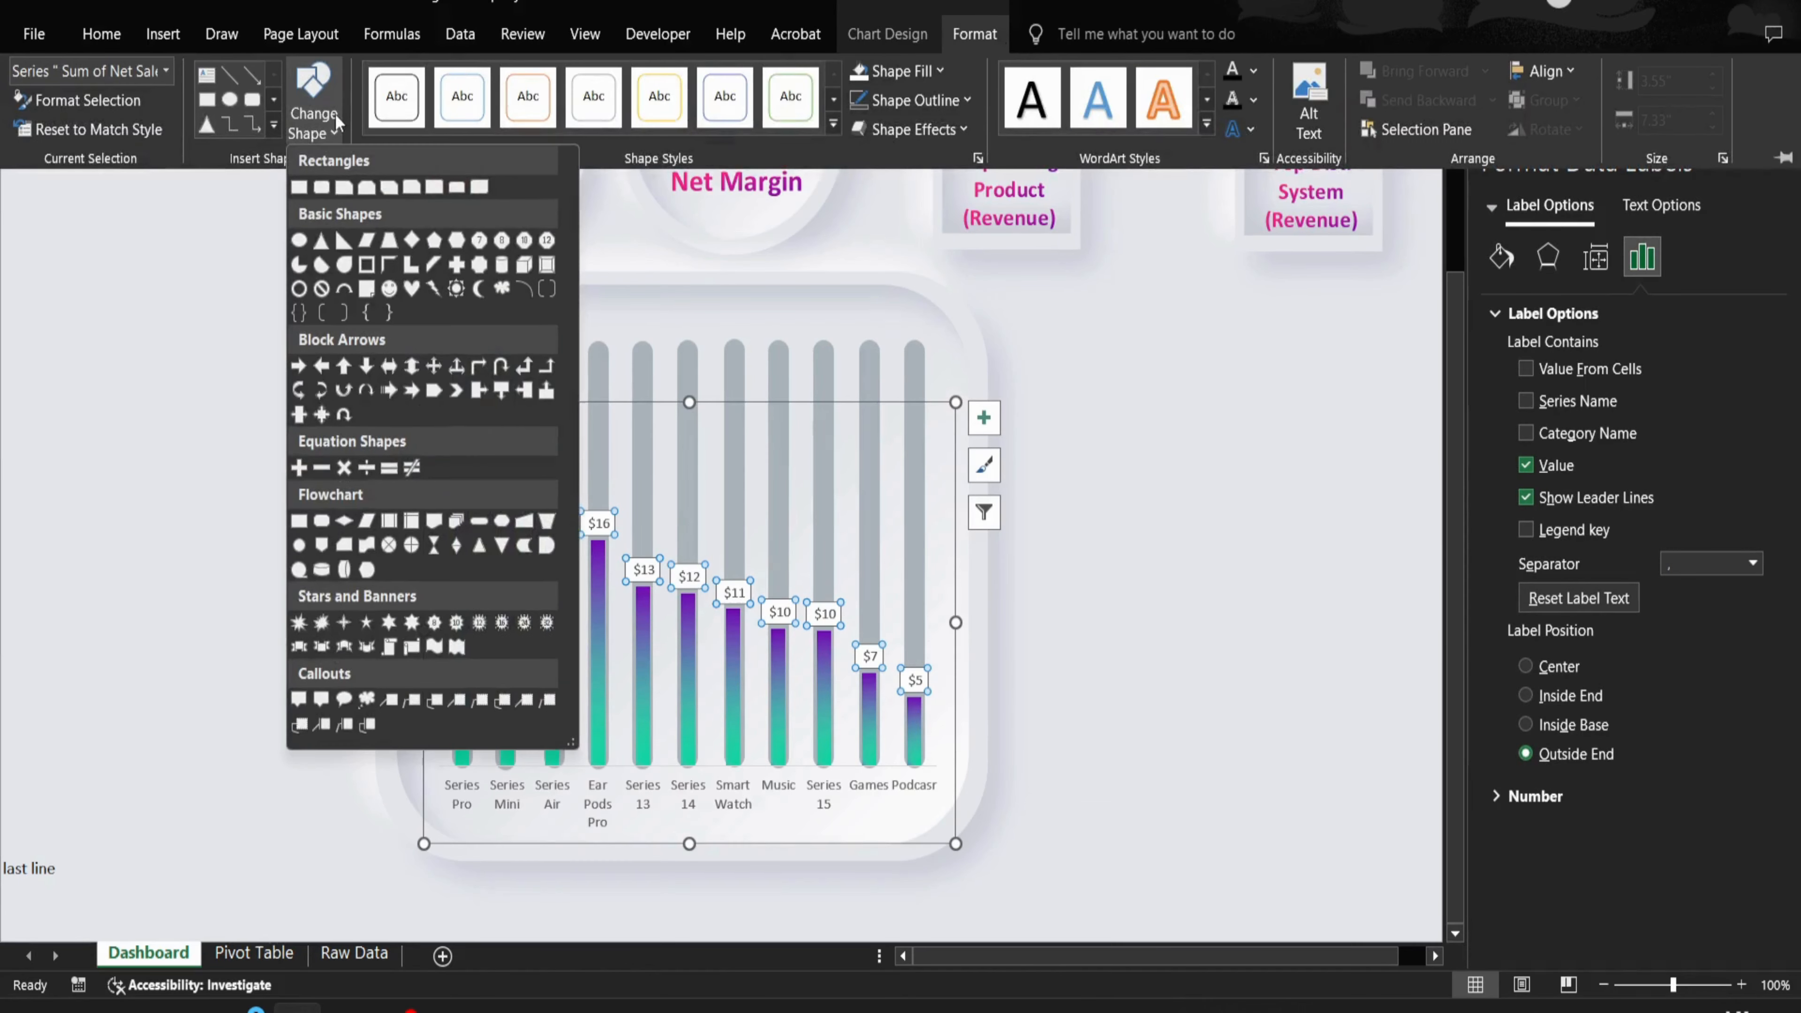
pyautogui.click(299, 243)
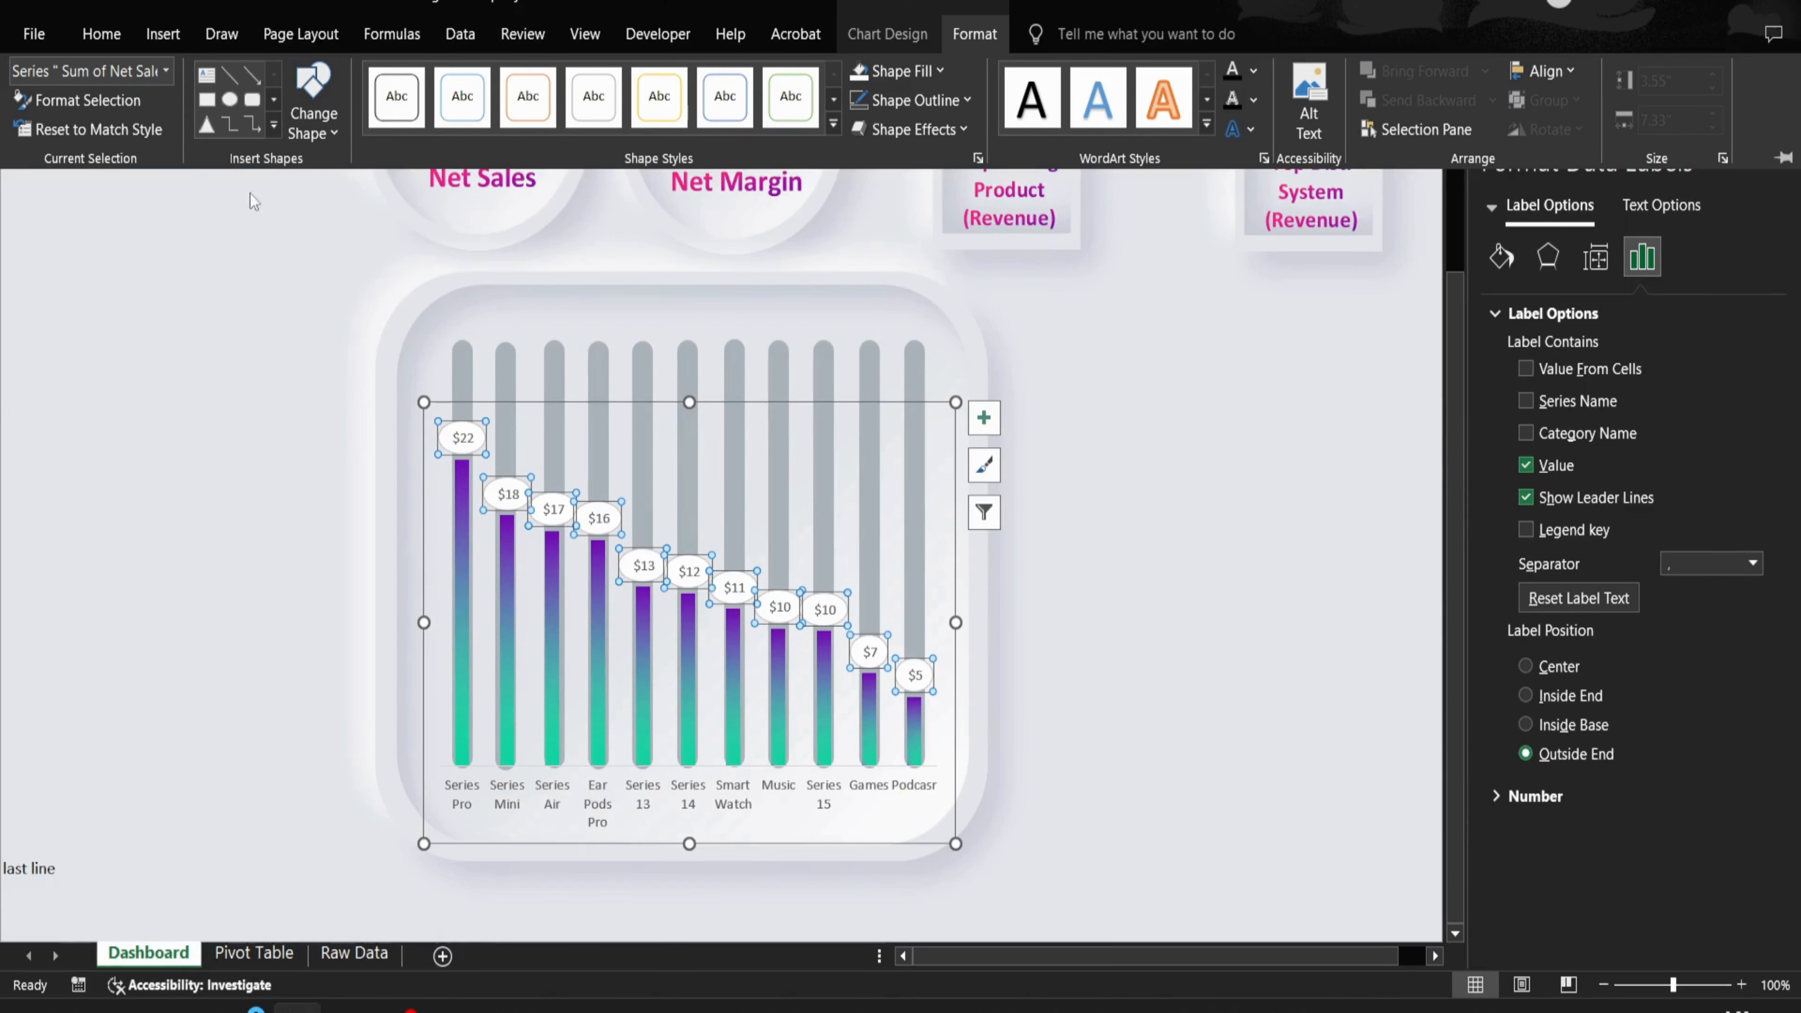
# - Set the font size of the chart's data labels to 7
pyautogui.click(120, 34)
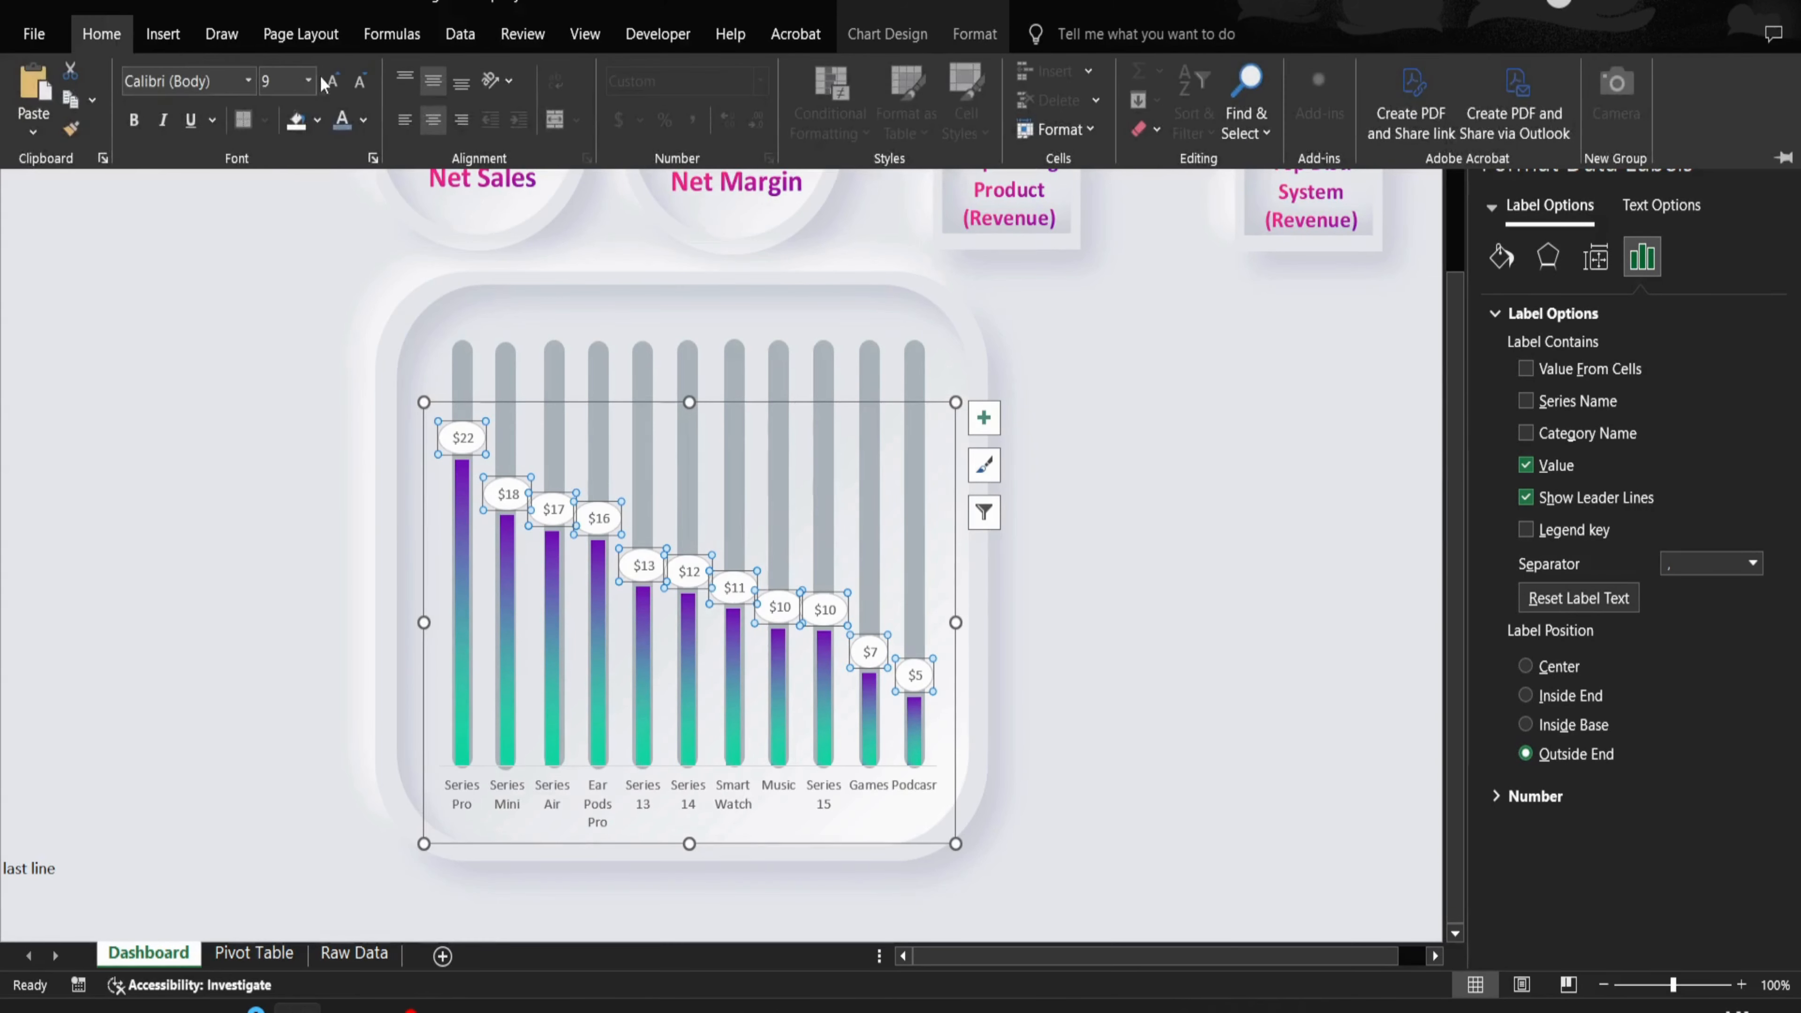
pyautogui.click(281, 82)
pyautogui.press('Up')
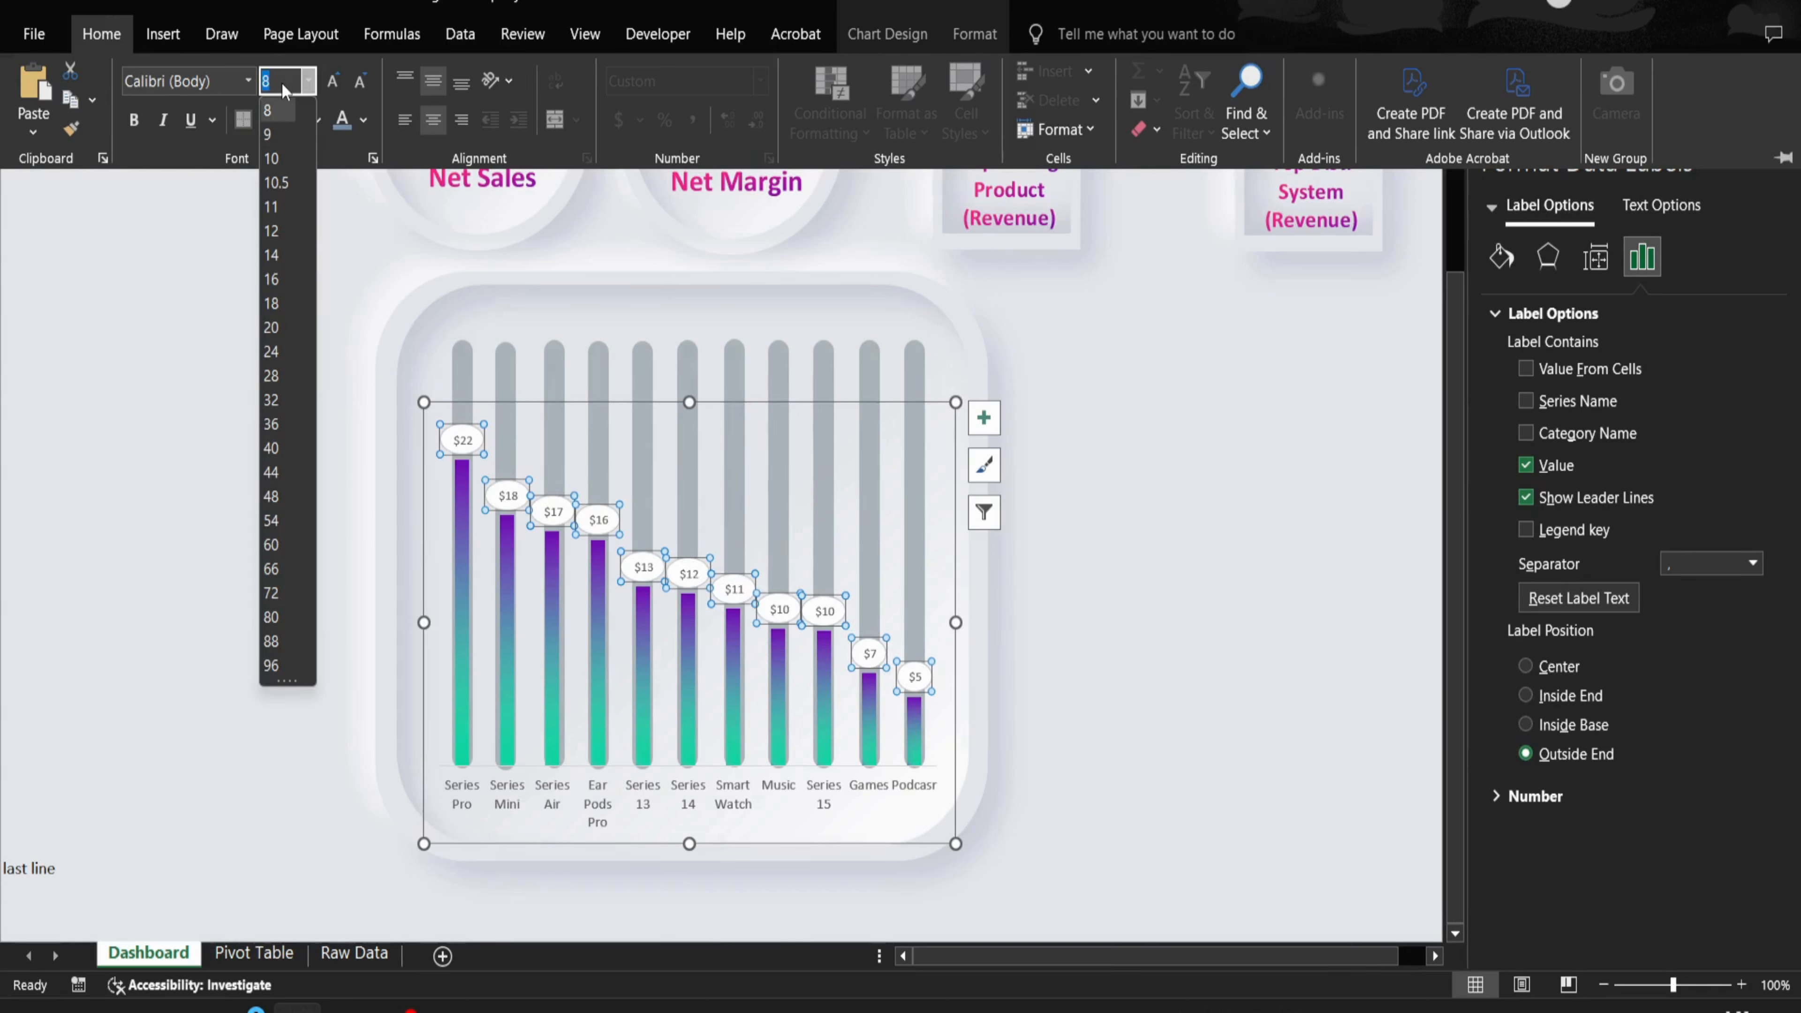
pyautogui.write('7')
pyautogui.press('Return')
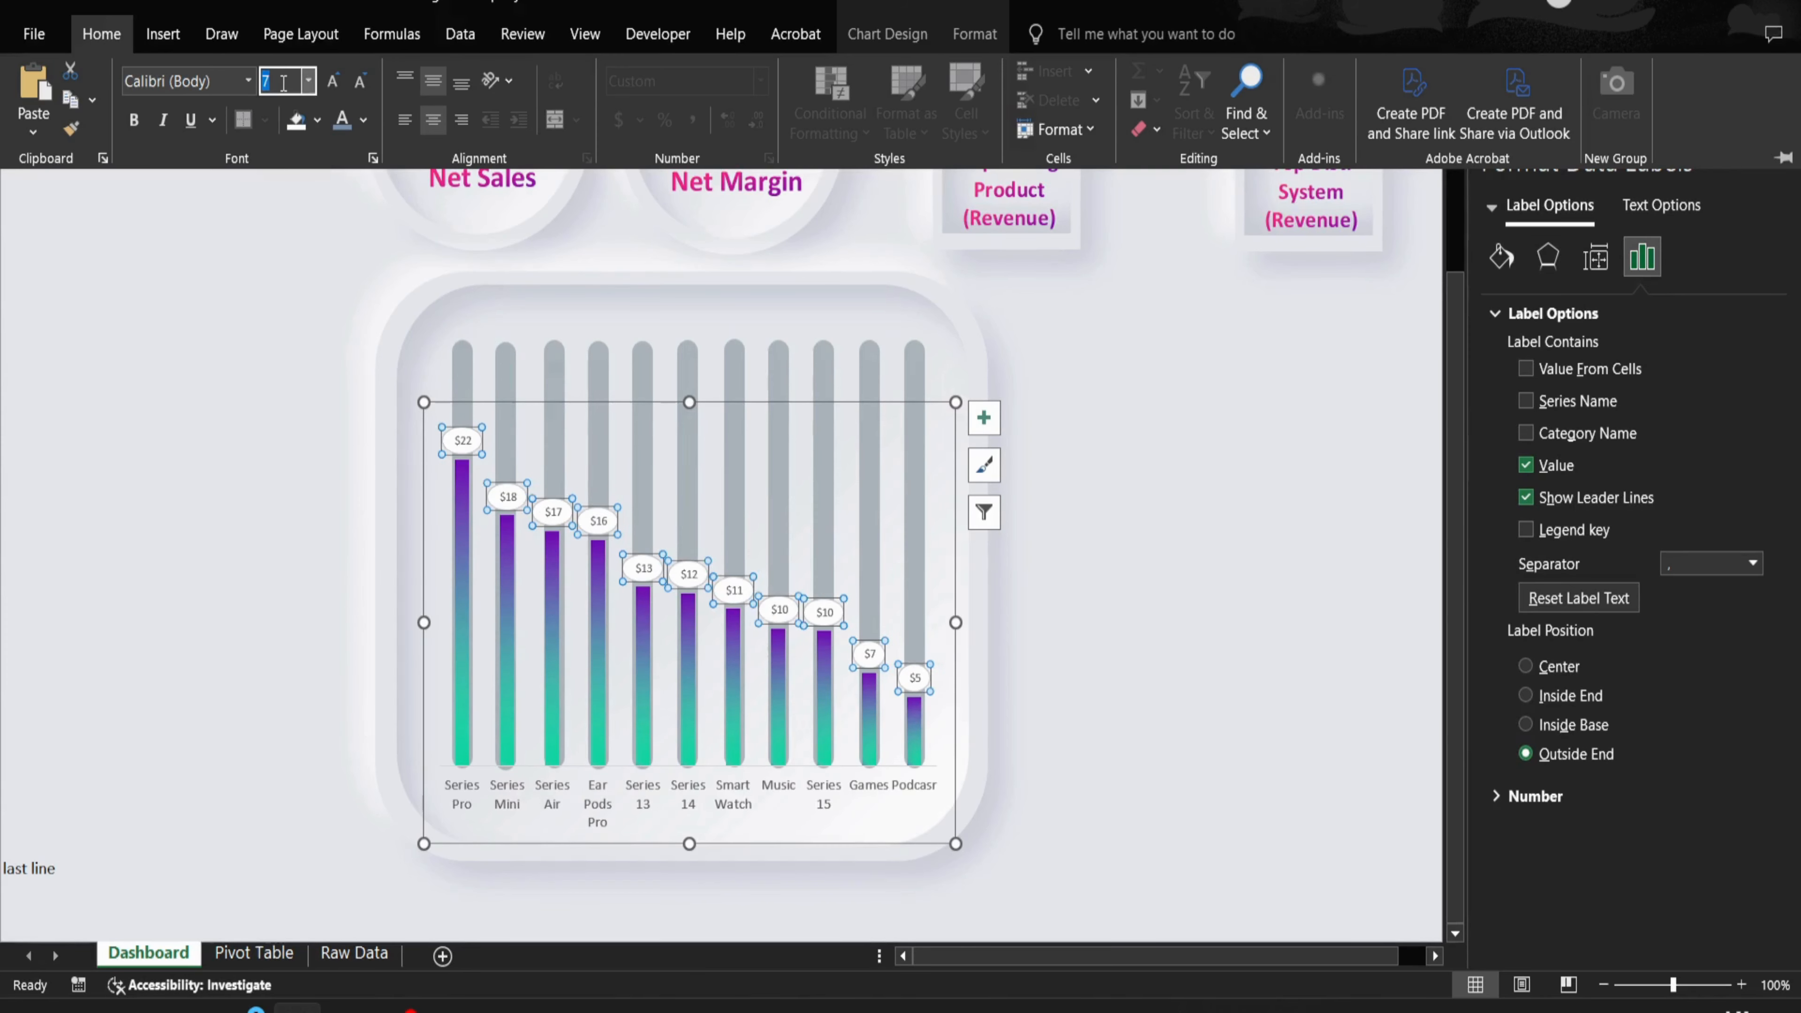
pyautogui.click(251, 447)
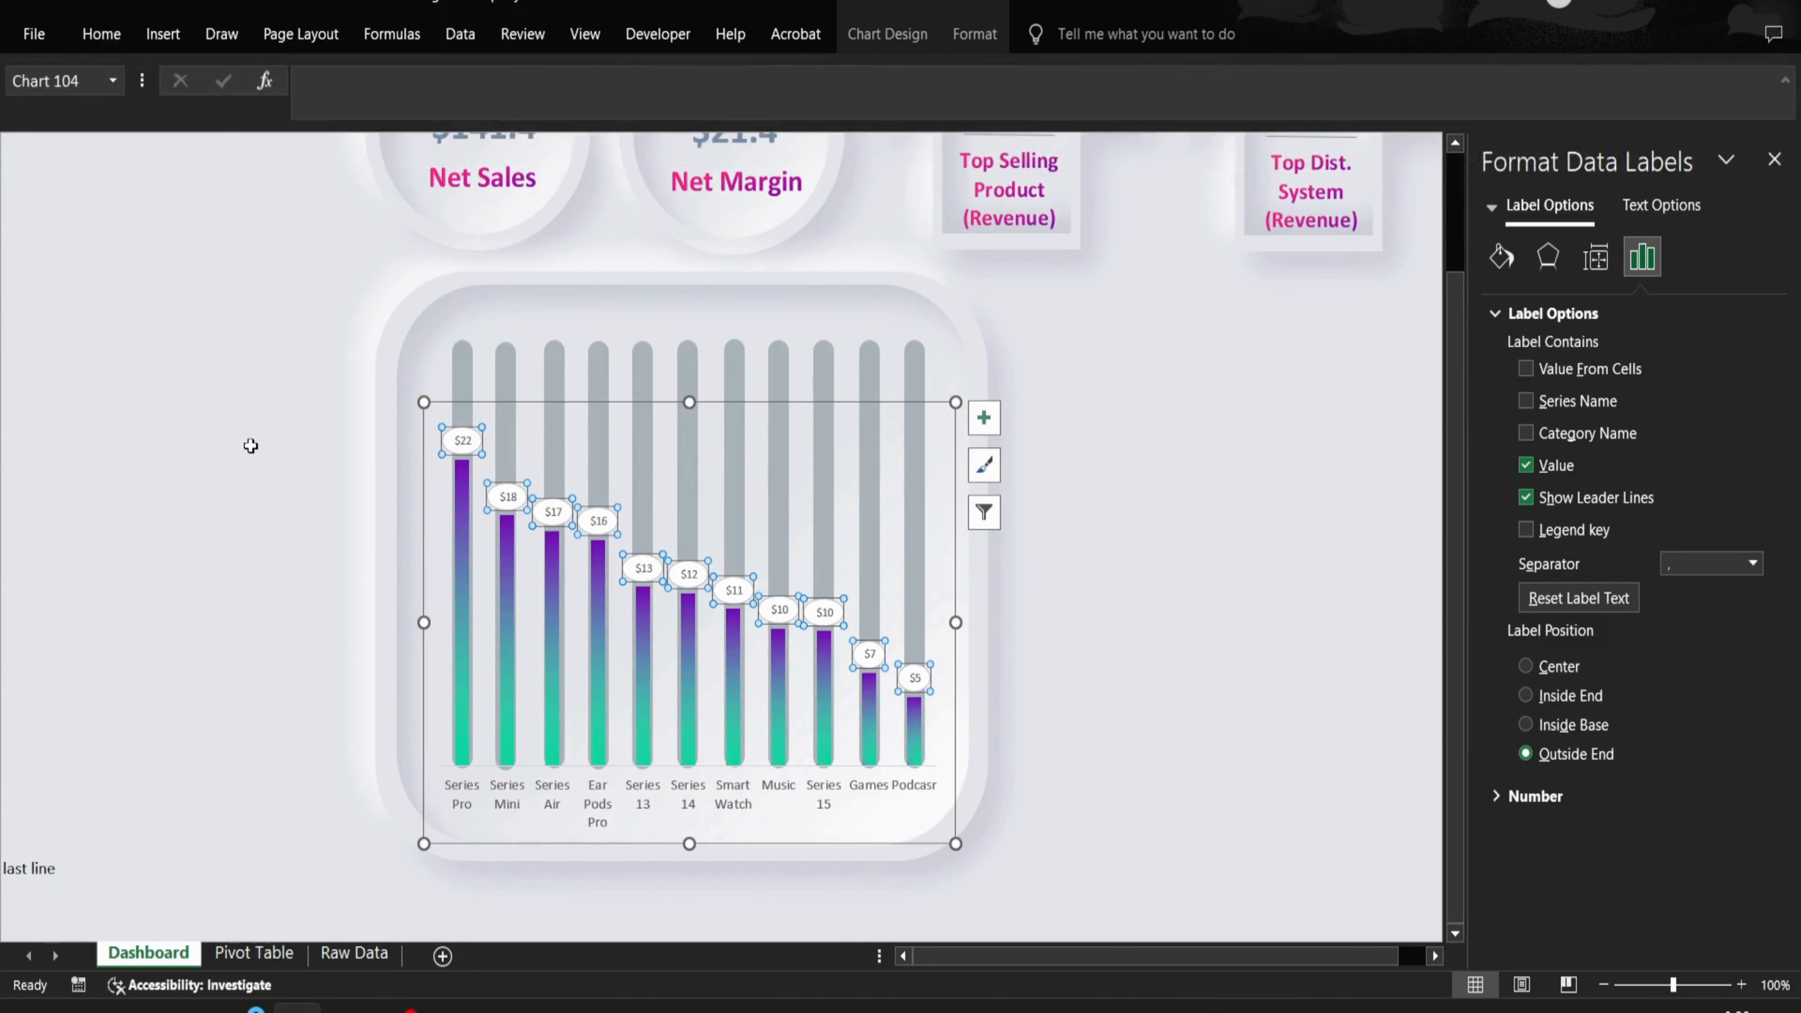
pyautogui.click(252, 450)
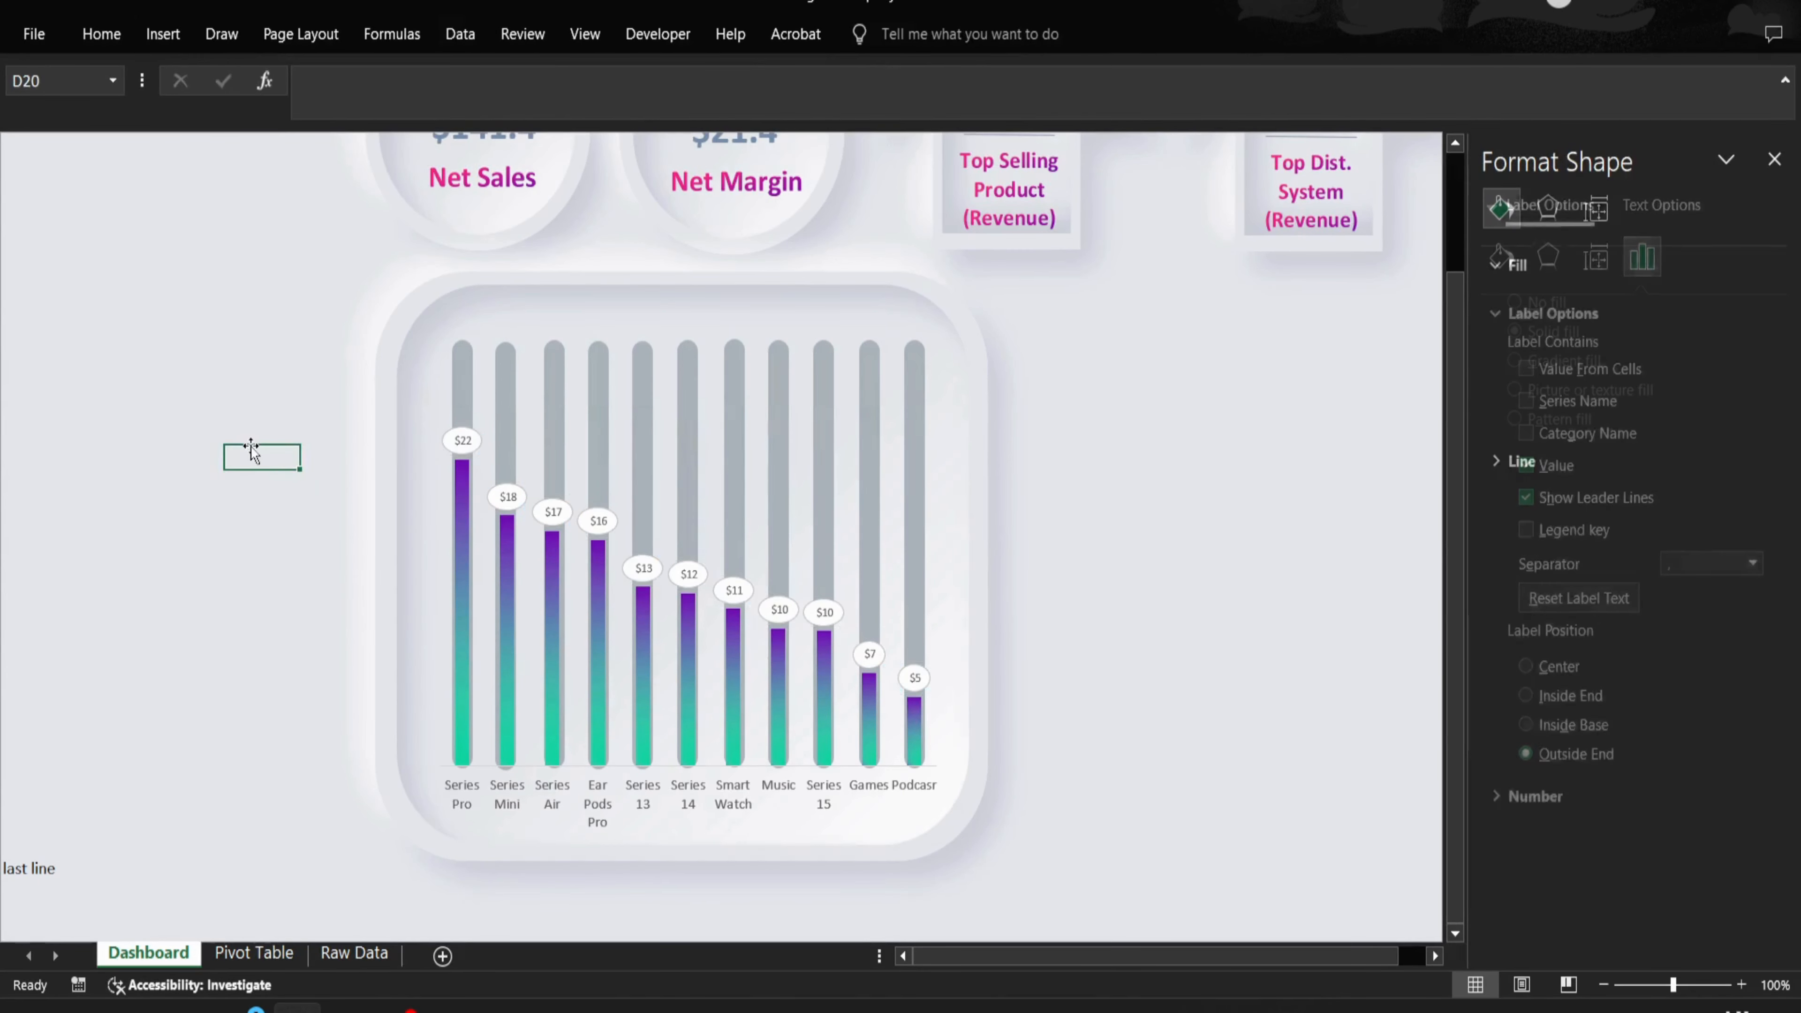
# - Remove the shape outline from the chart's oval data labels
pyautogui.click(919, 679)
pyautogui.click(887, 34)
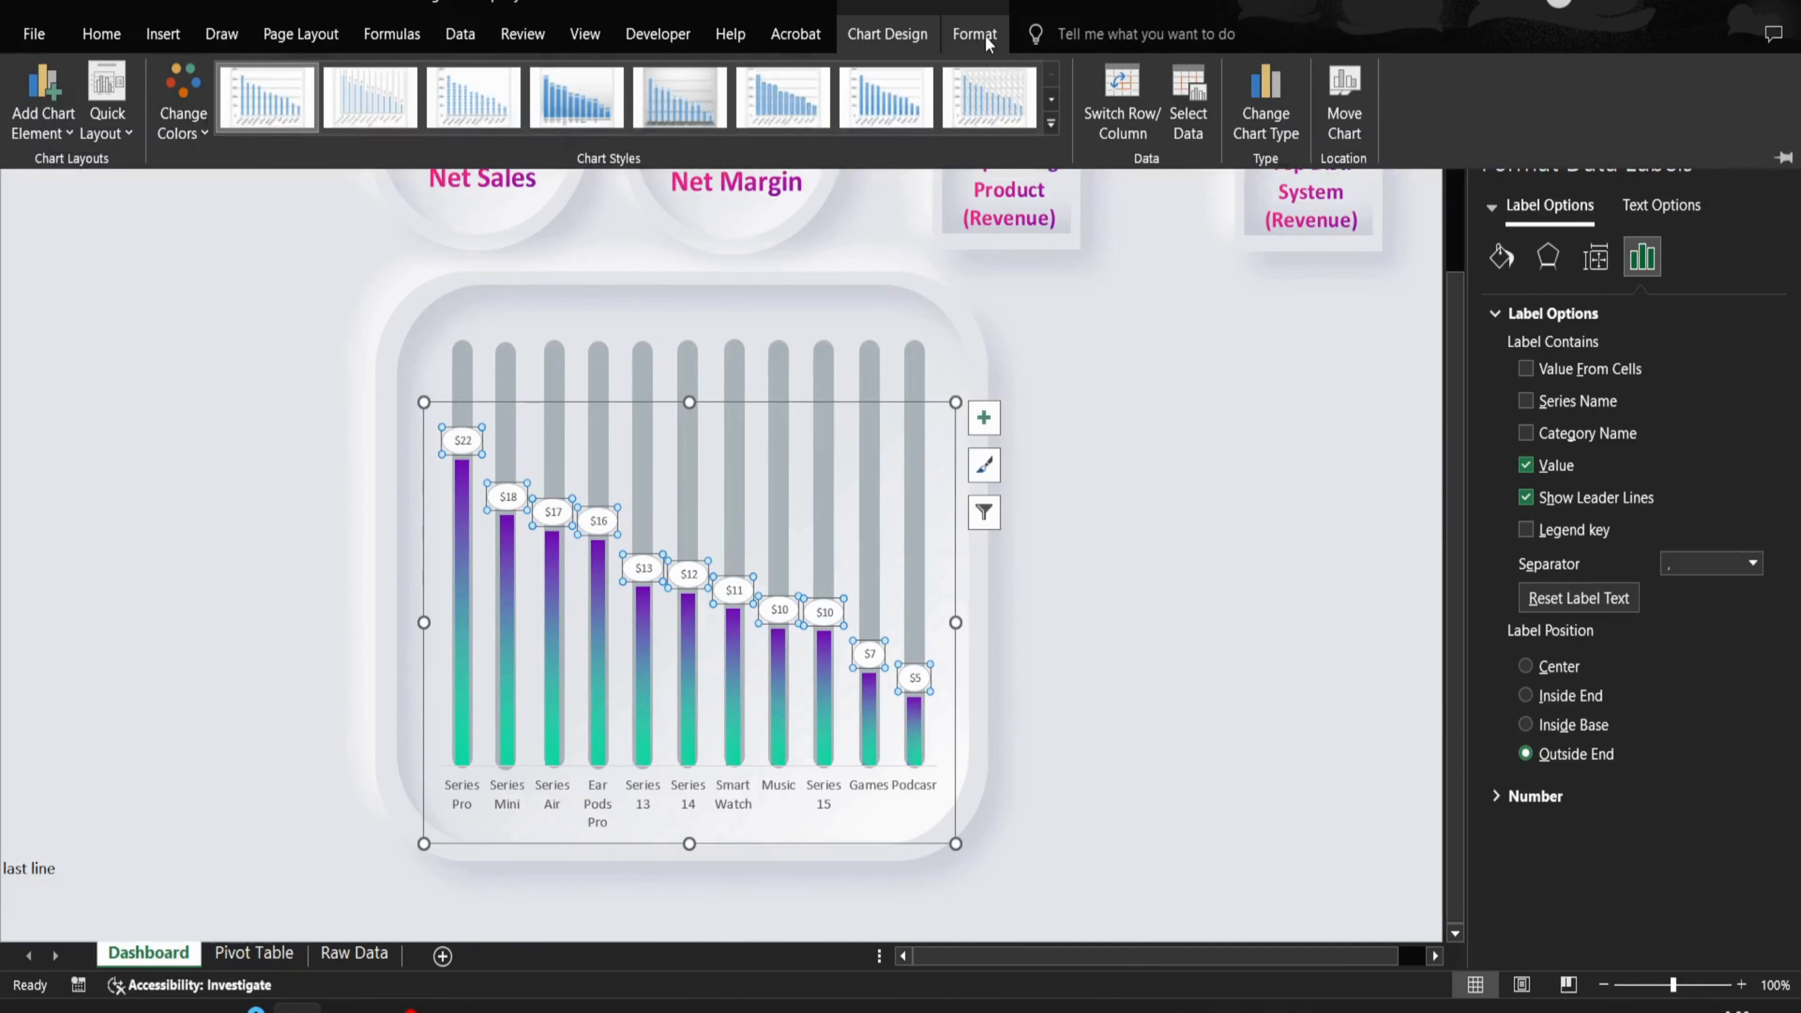
pyautogui.click(975, 35)
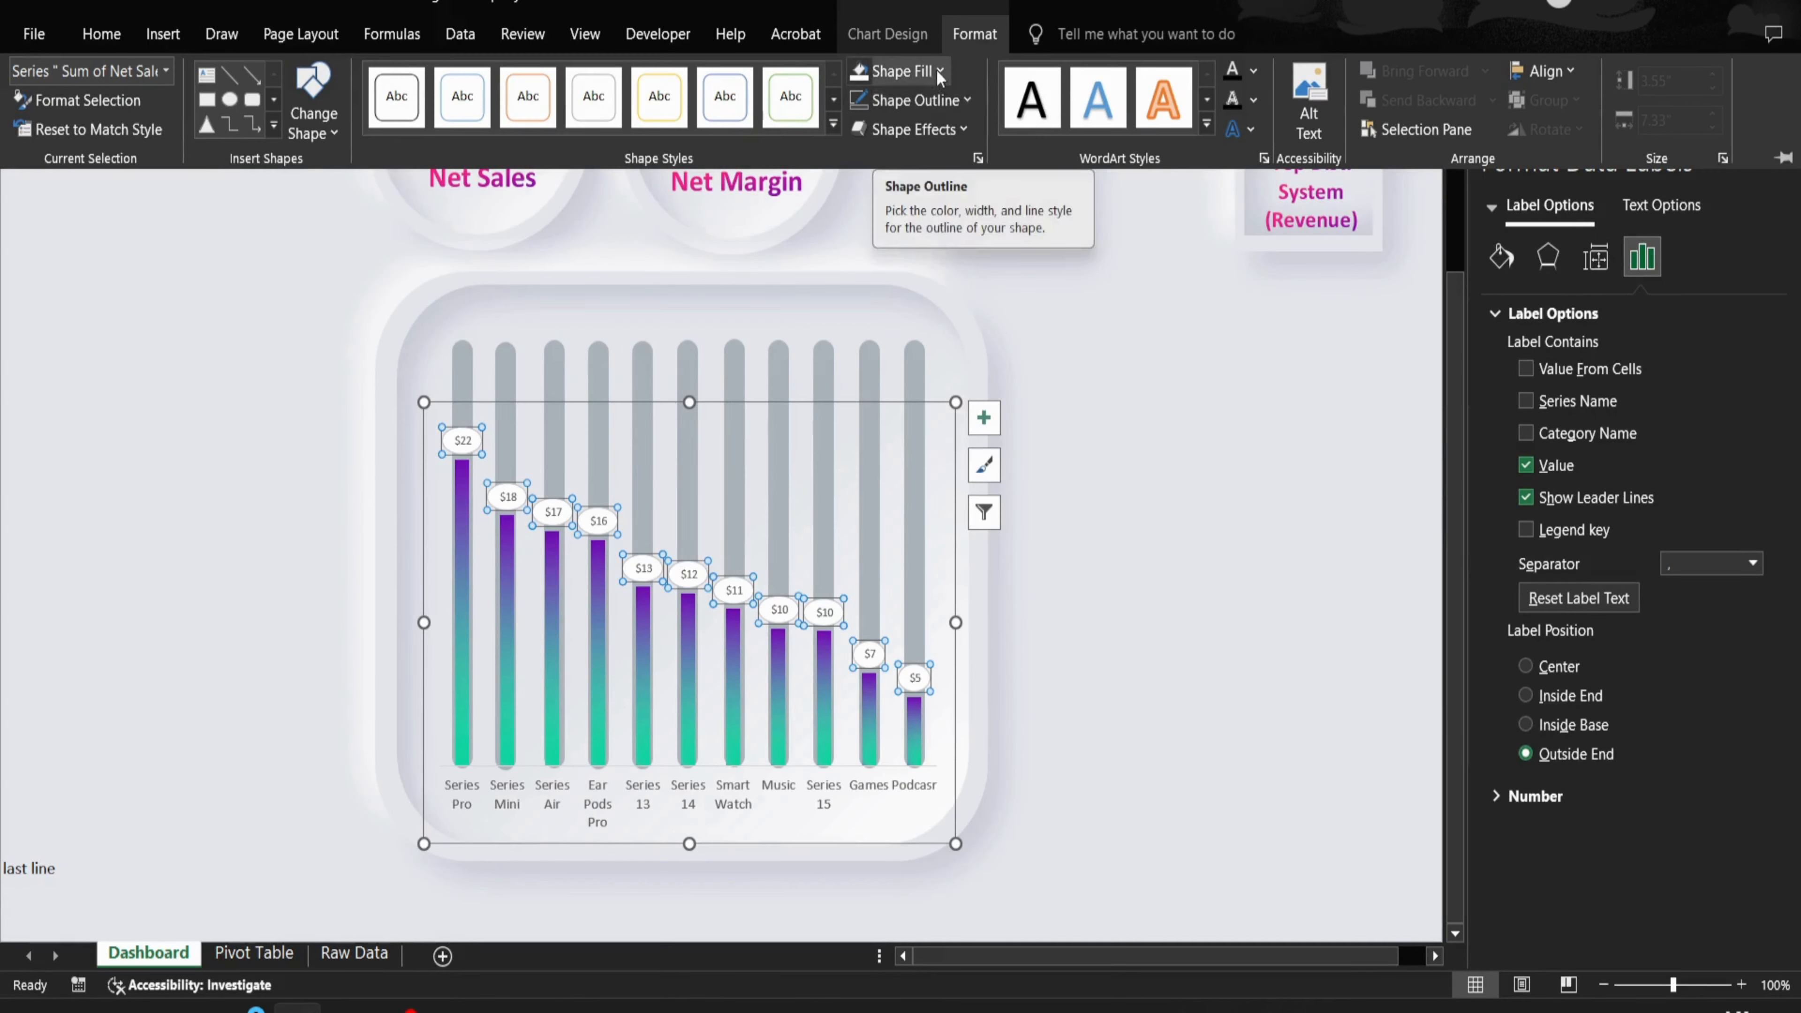
pyautogui.click(965, 101)
pyautogui.click(906, 485)
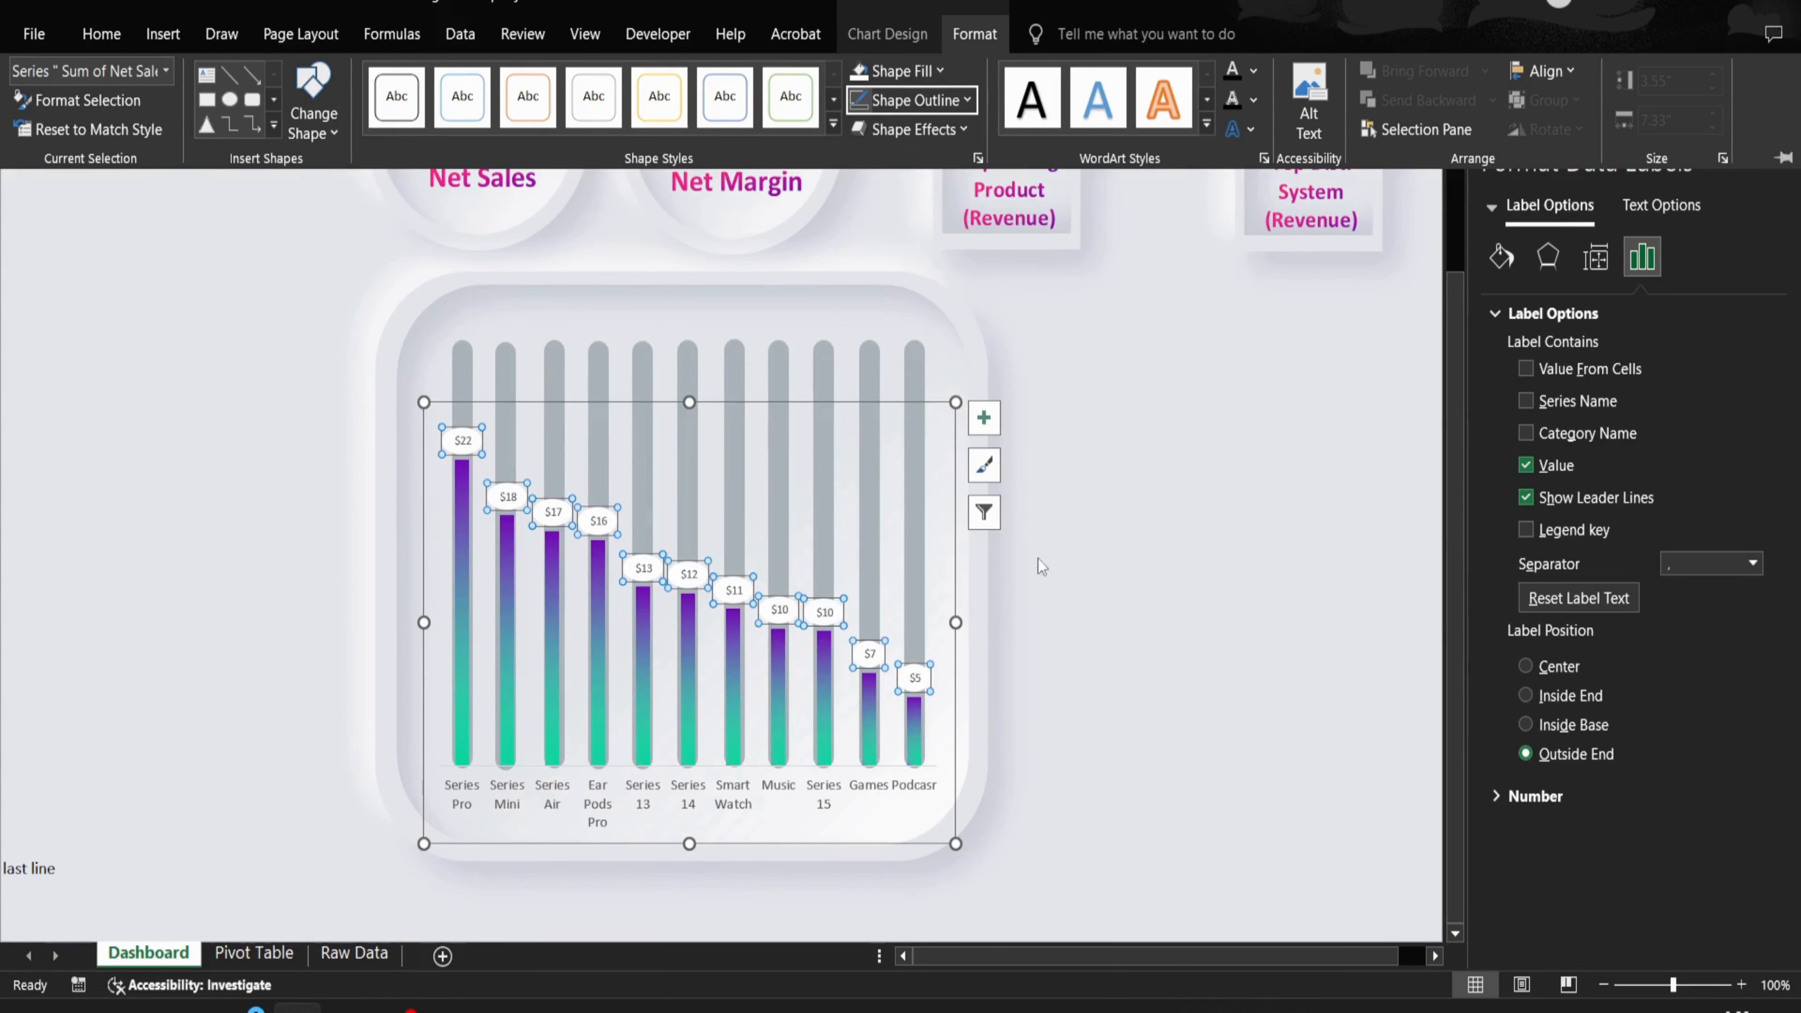
pyautogui.click(1092, 629)
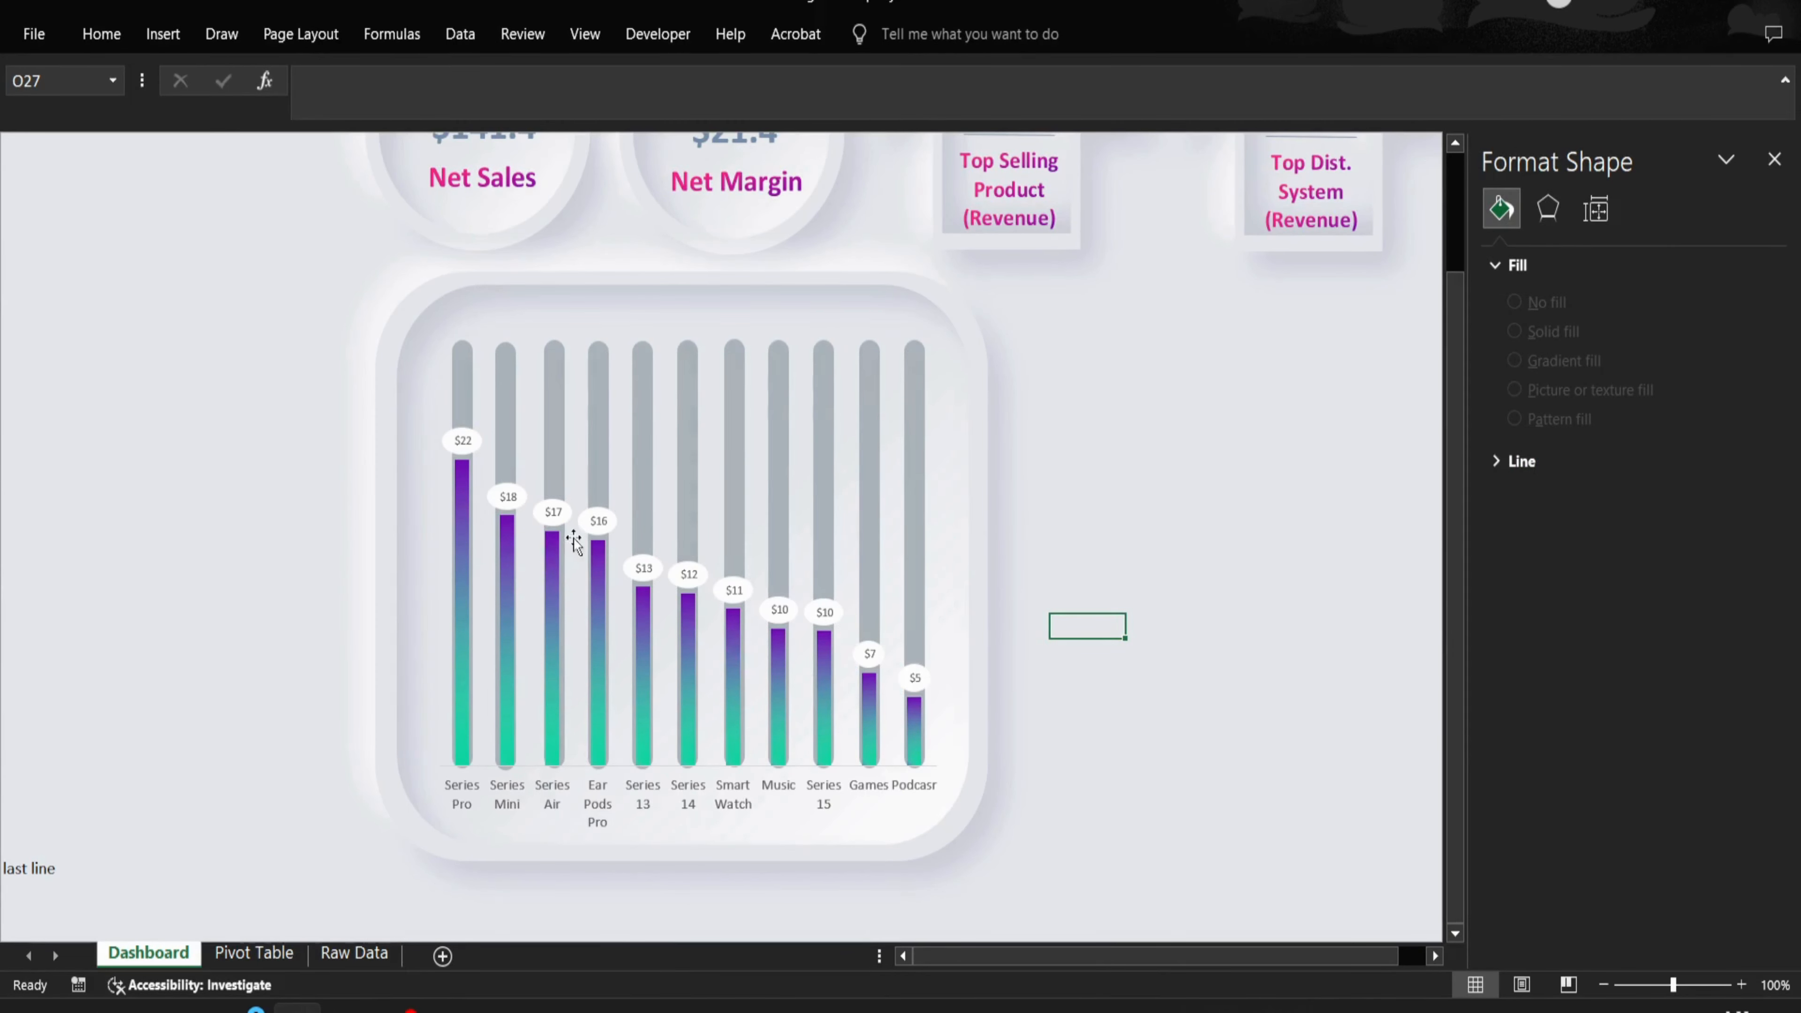
# - Give the data labels' text a pink-to-purple gradient fill with the purple stop at position 67%
pyautogui.click(647, 578)
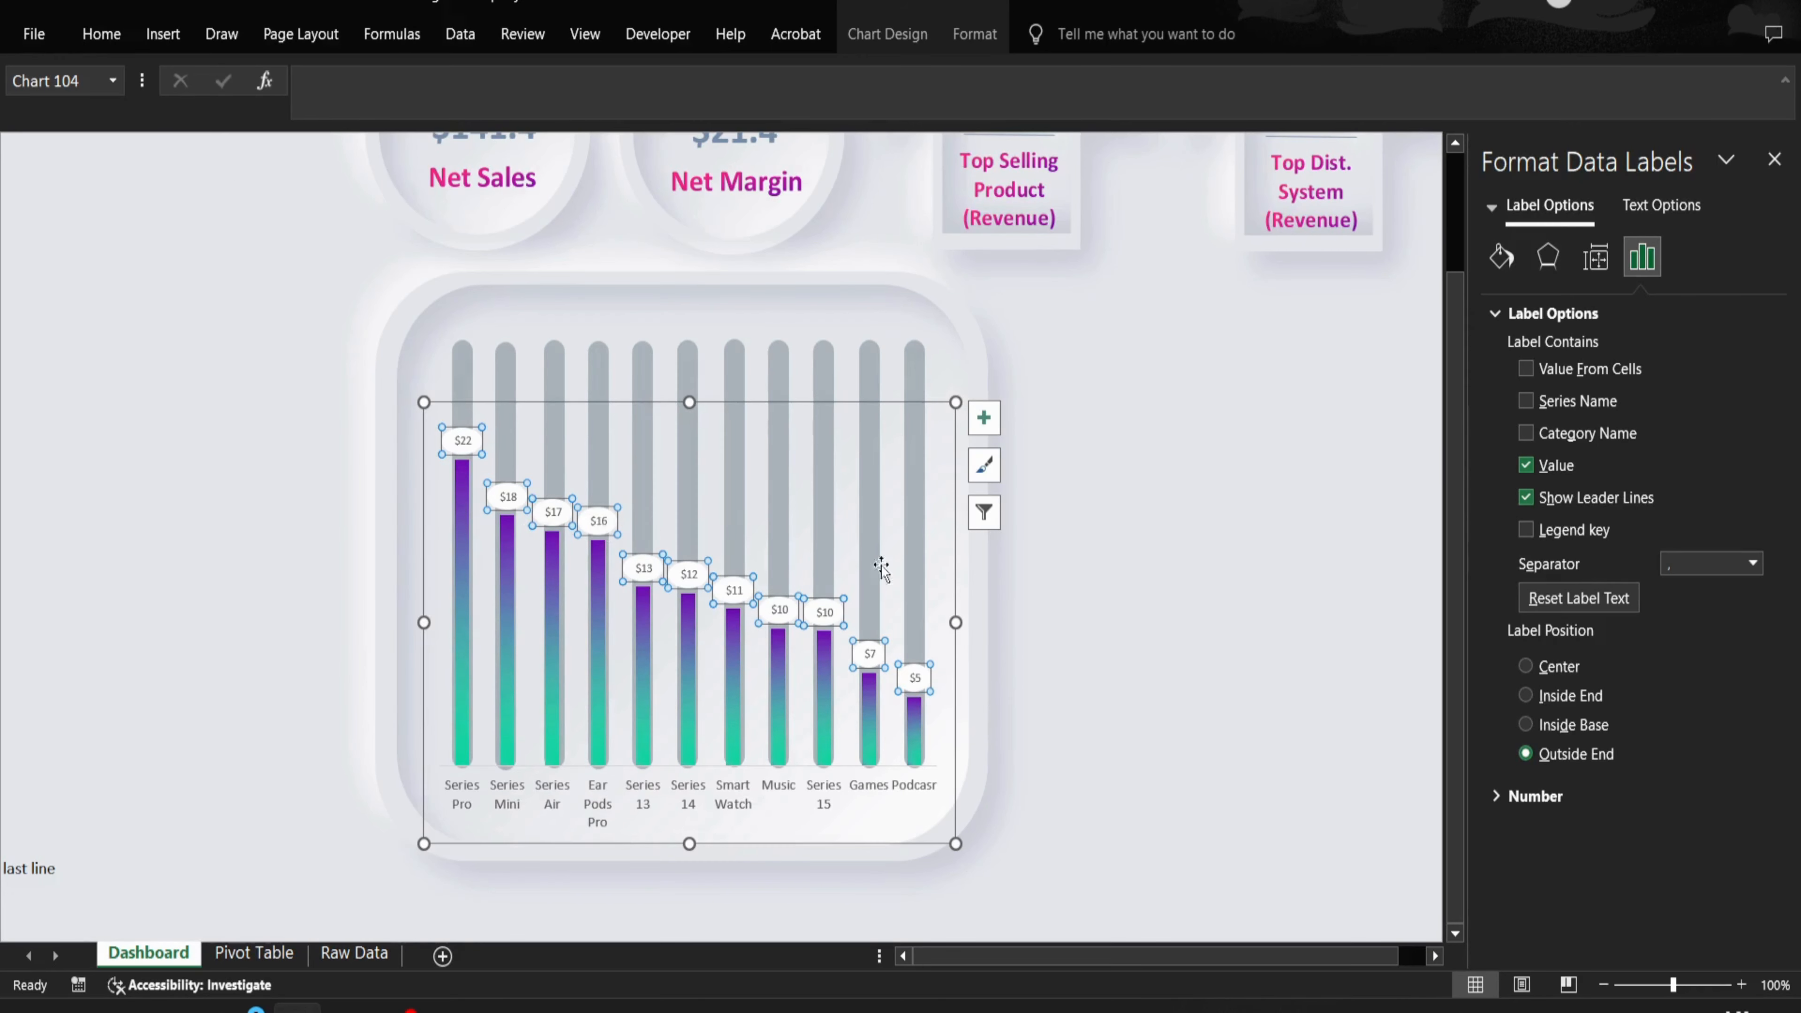
pyautogui.click(1660, 205)
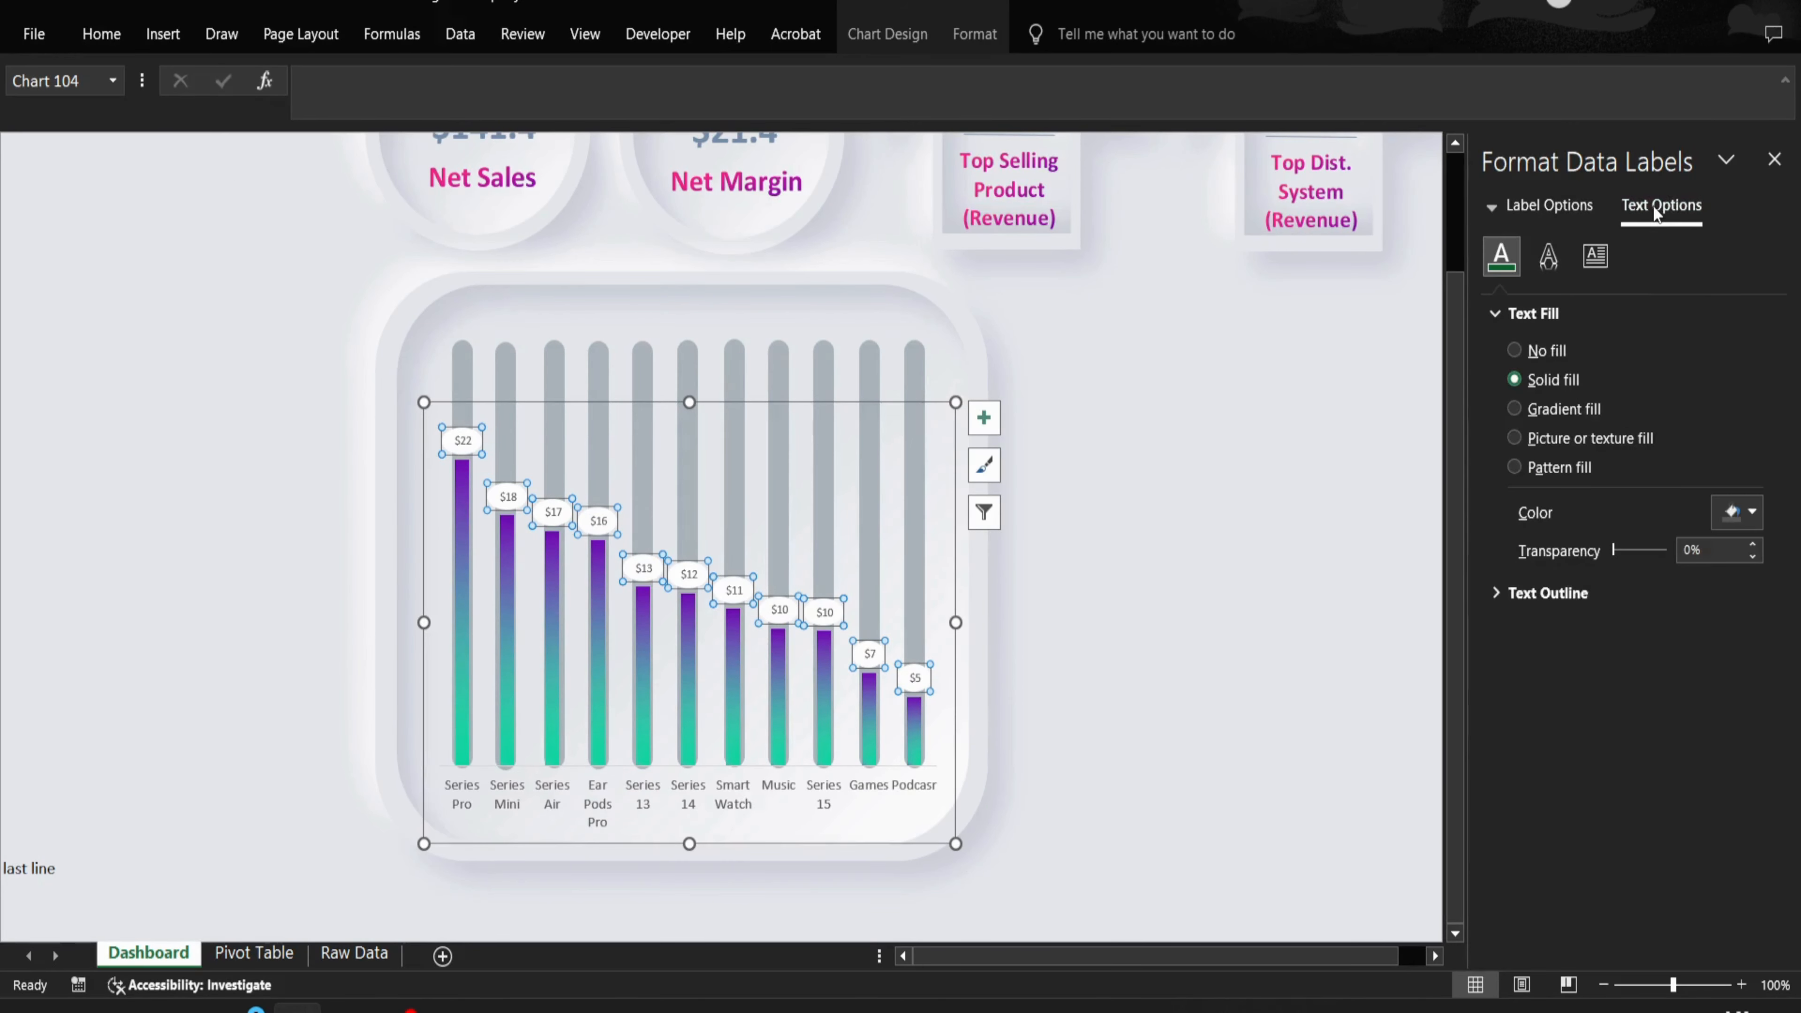
pyautogui.click(1543, 410)
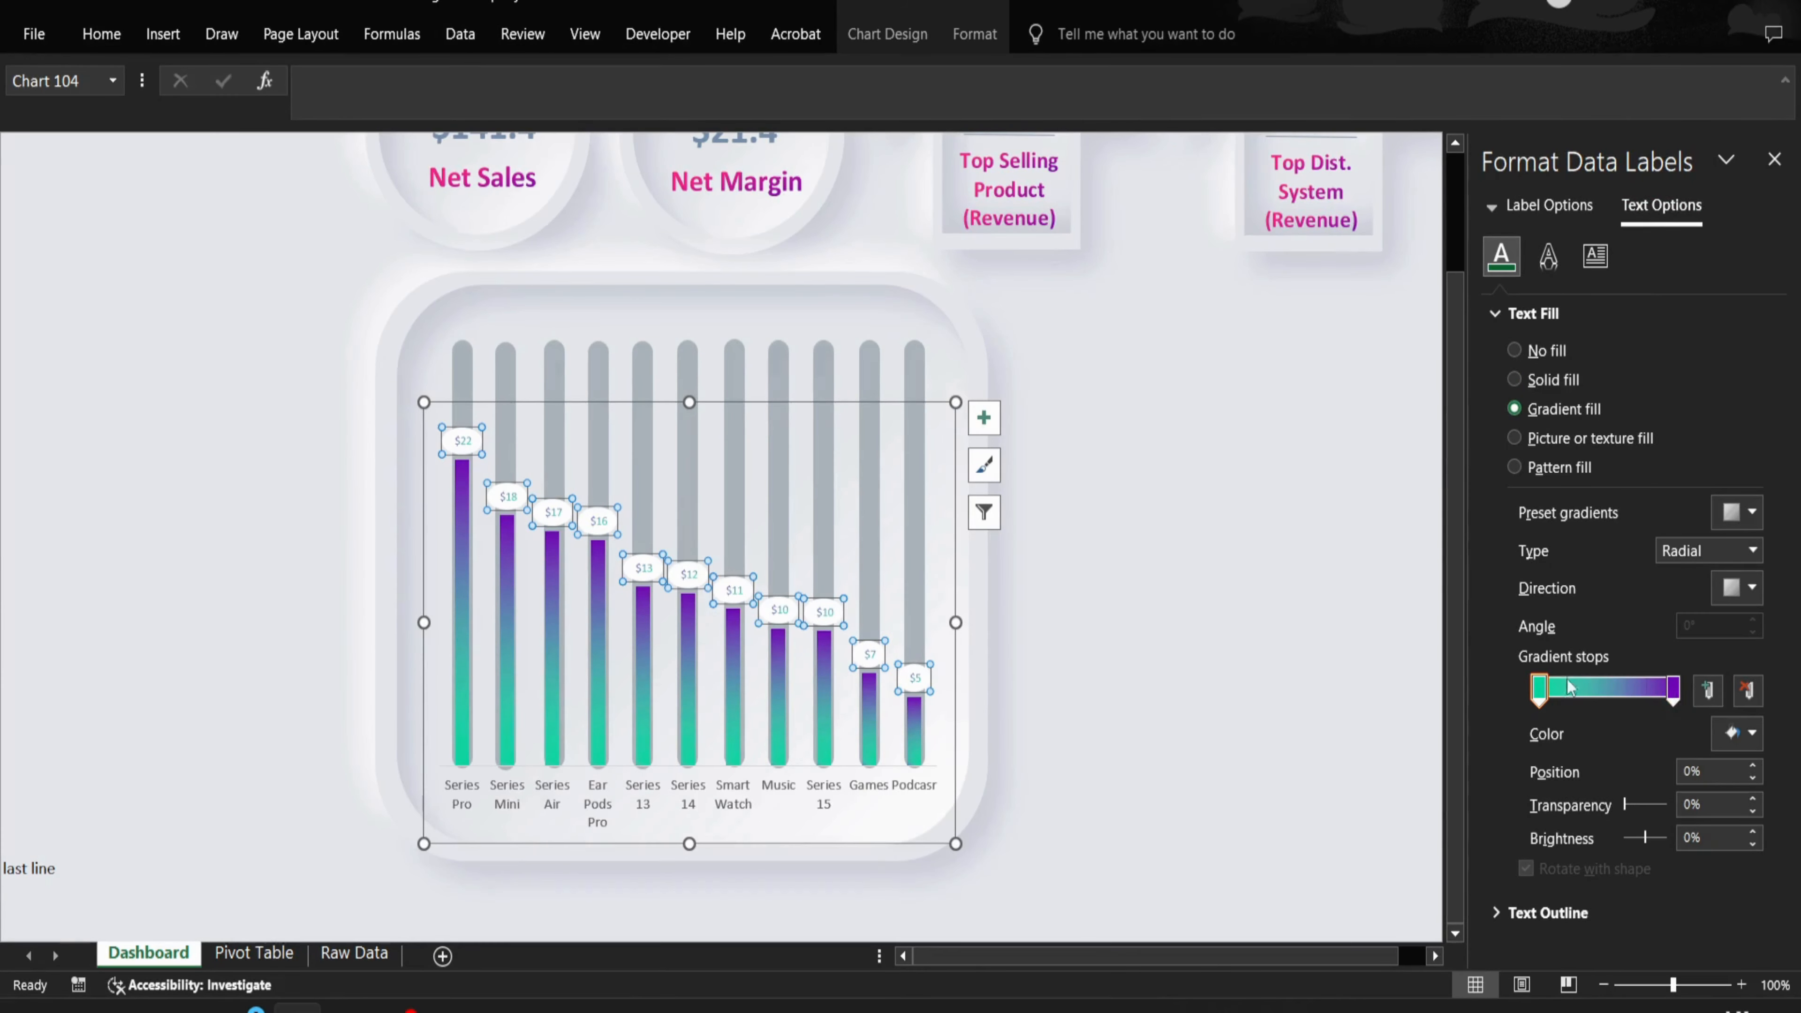
pyautogui.click(1737, 734)
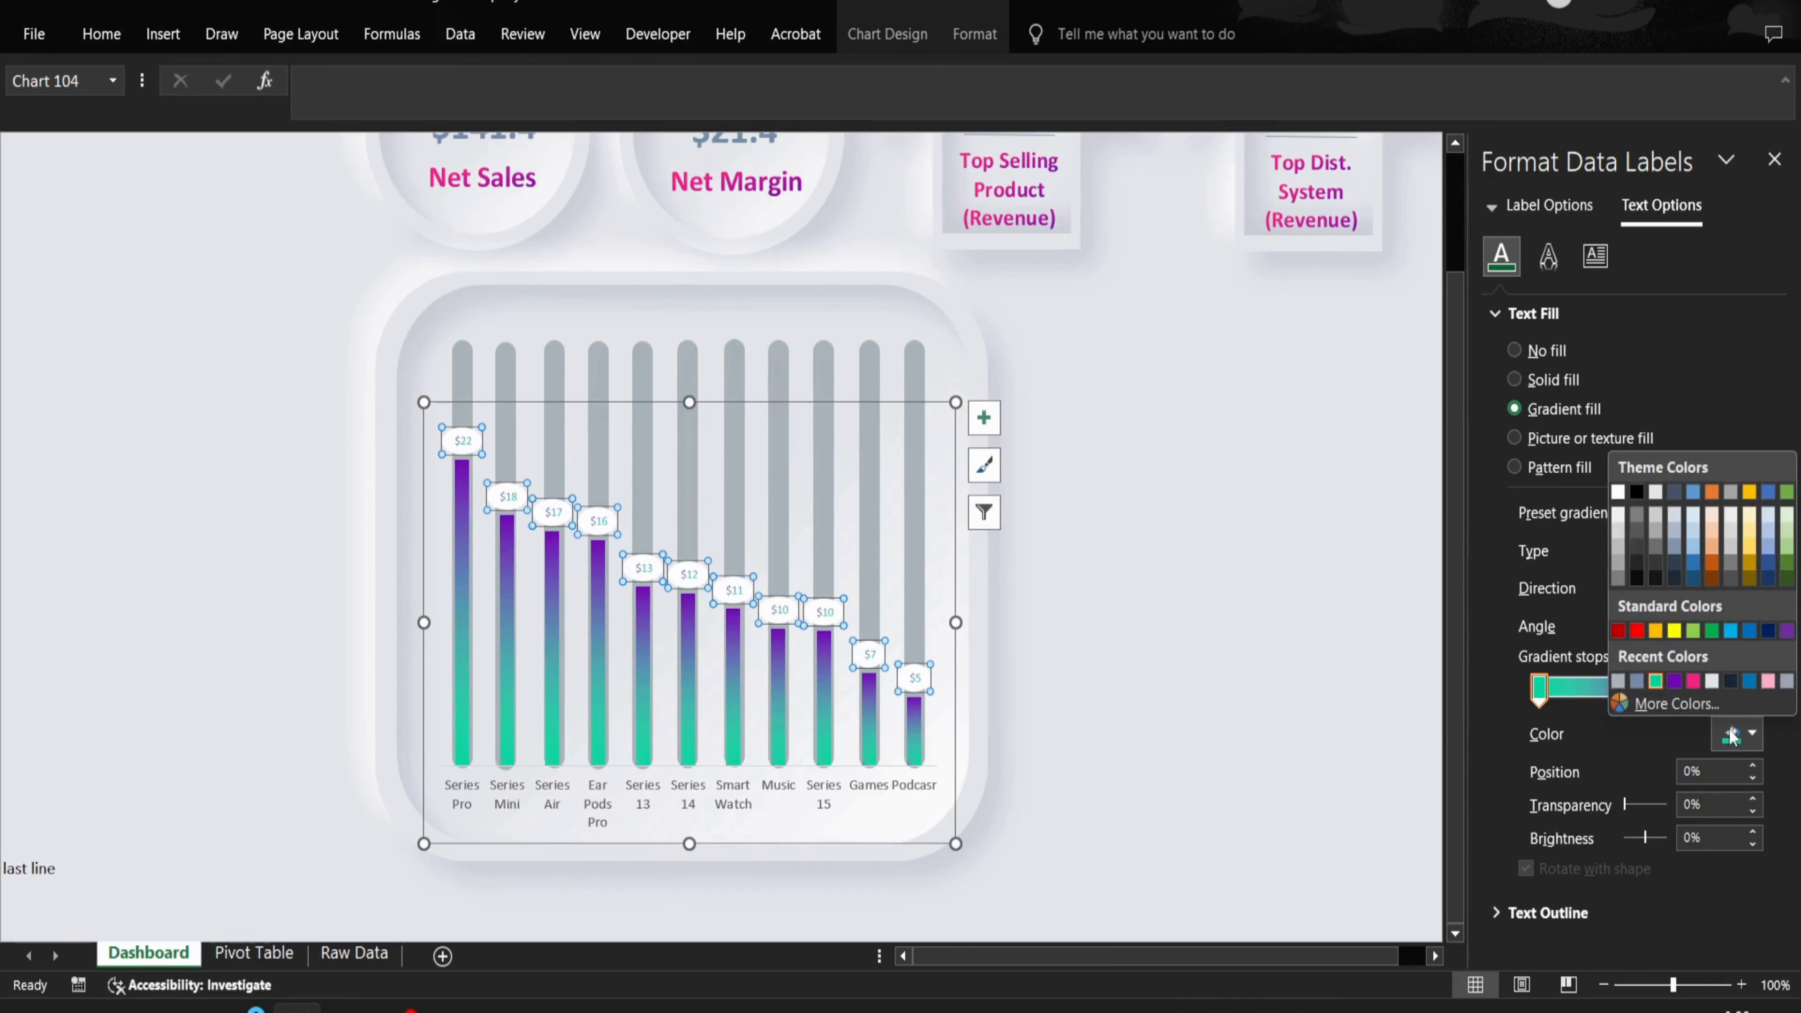
pyautogui.click(1703, 698)
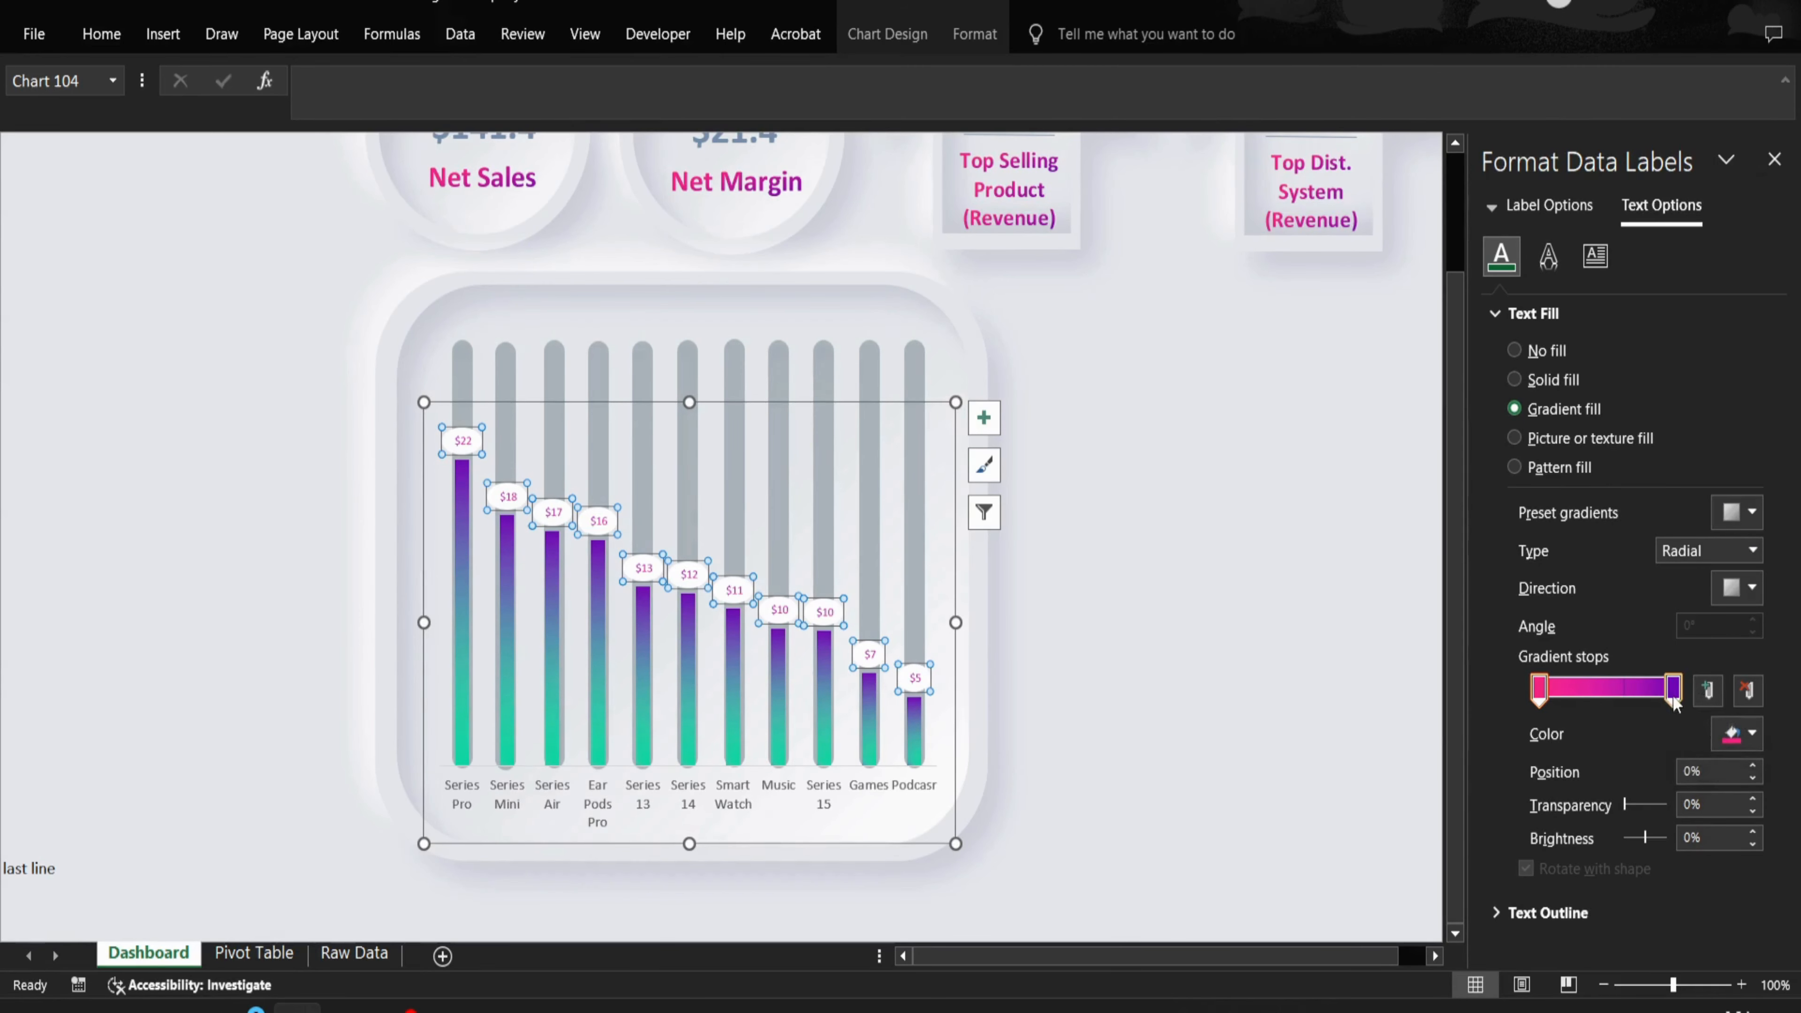
pyautogui.moveTo(1673, 692); pyautogui.dragTo(1627, 714)
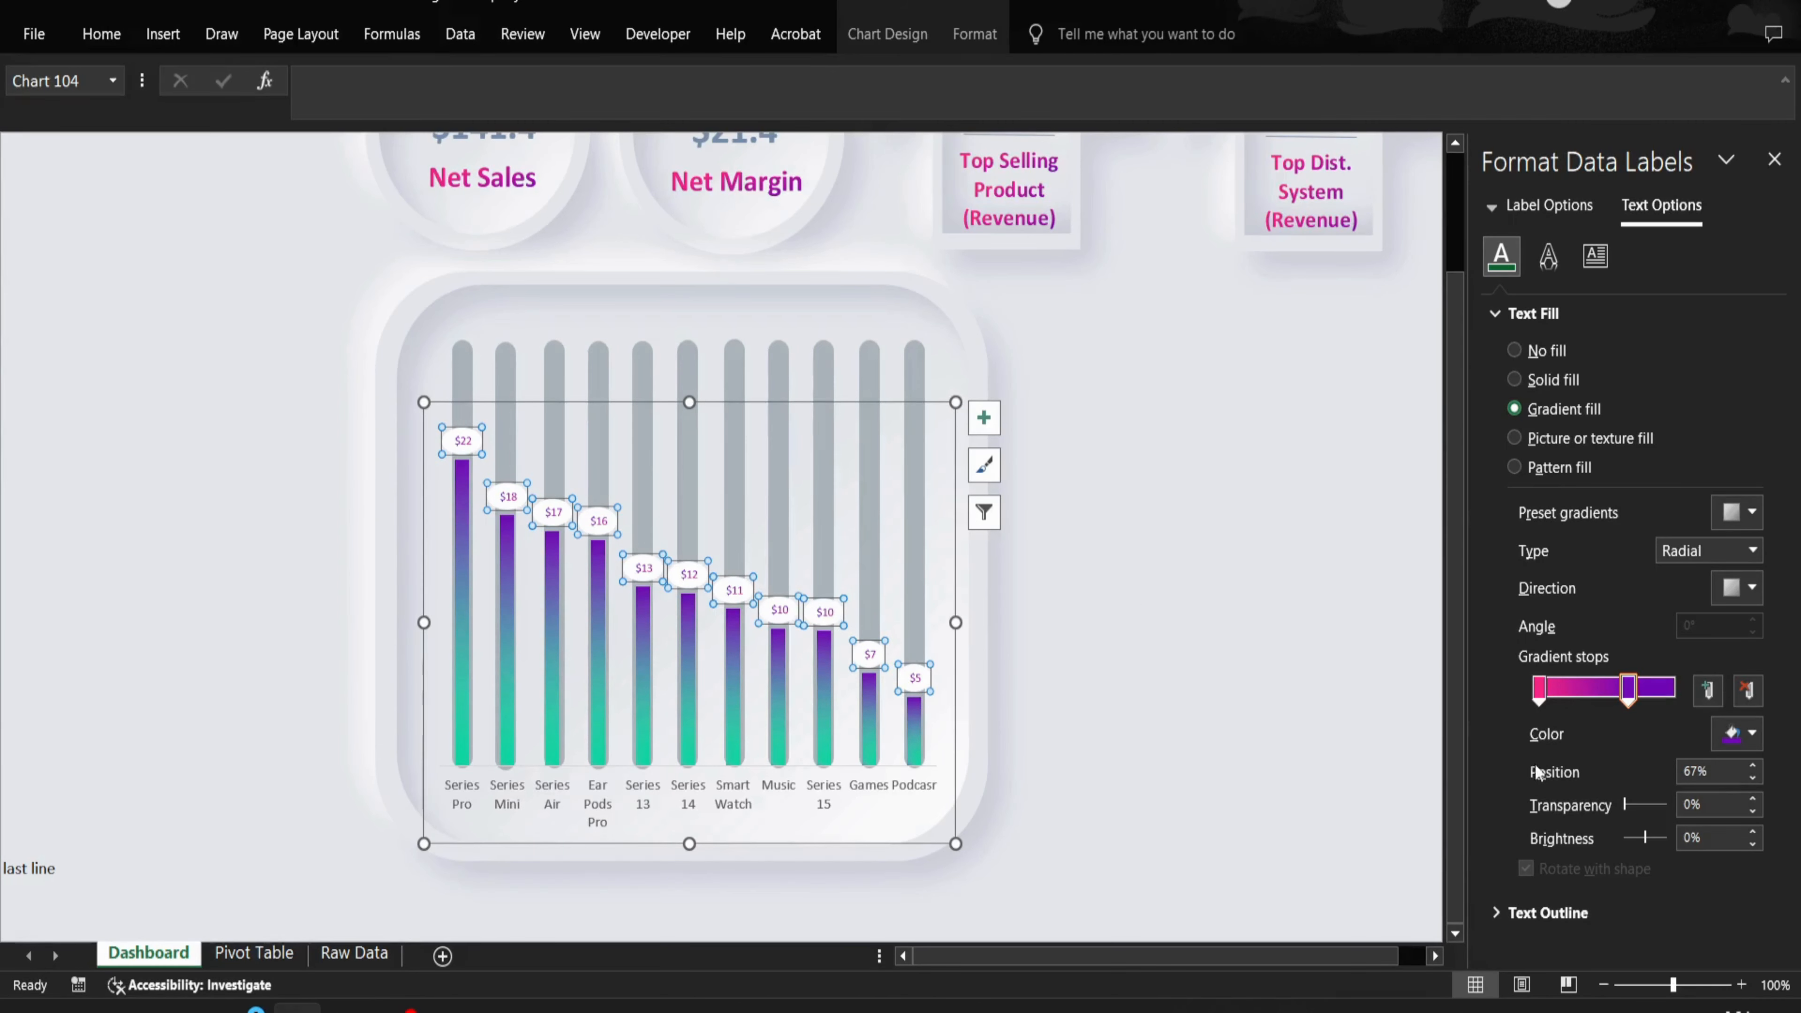
# - Switch the data labels' background to a solid fill
pyautogui.click(1533, 200)
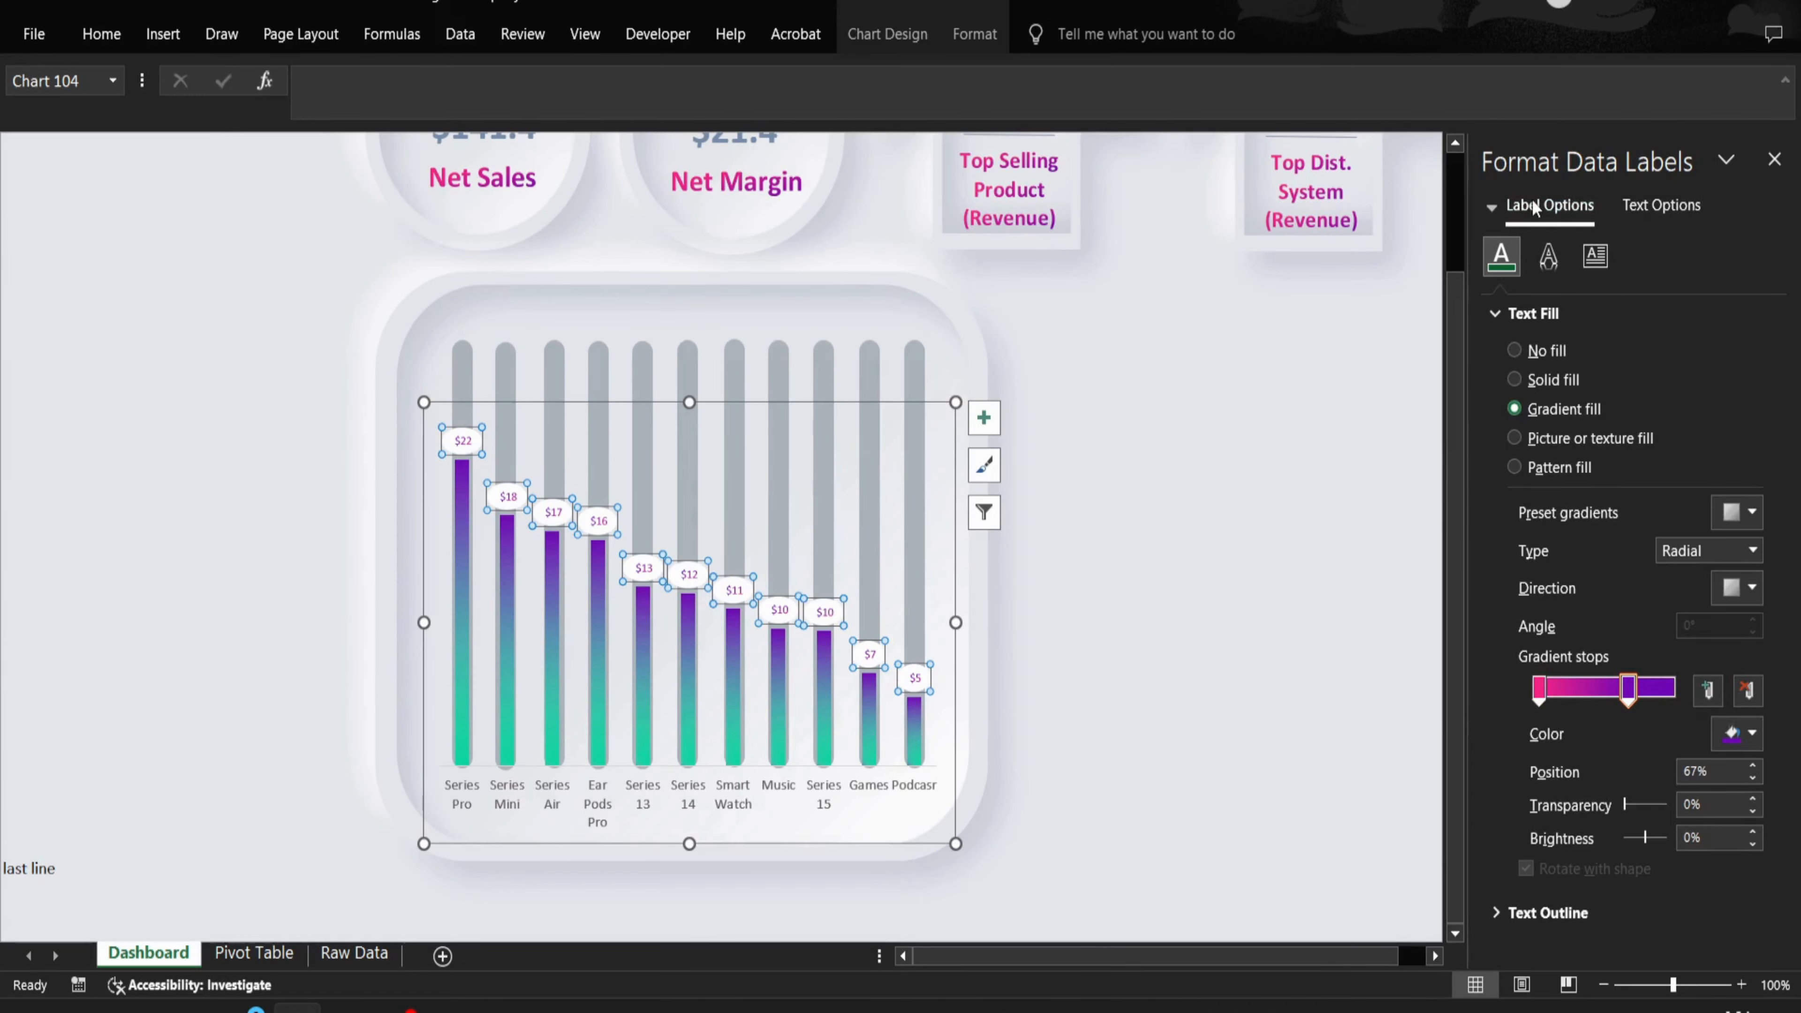
pyautogui.click(1503, 258)
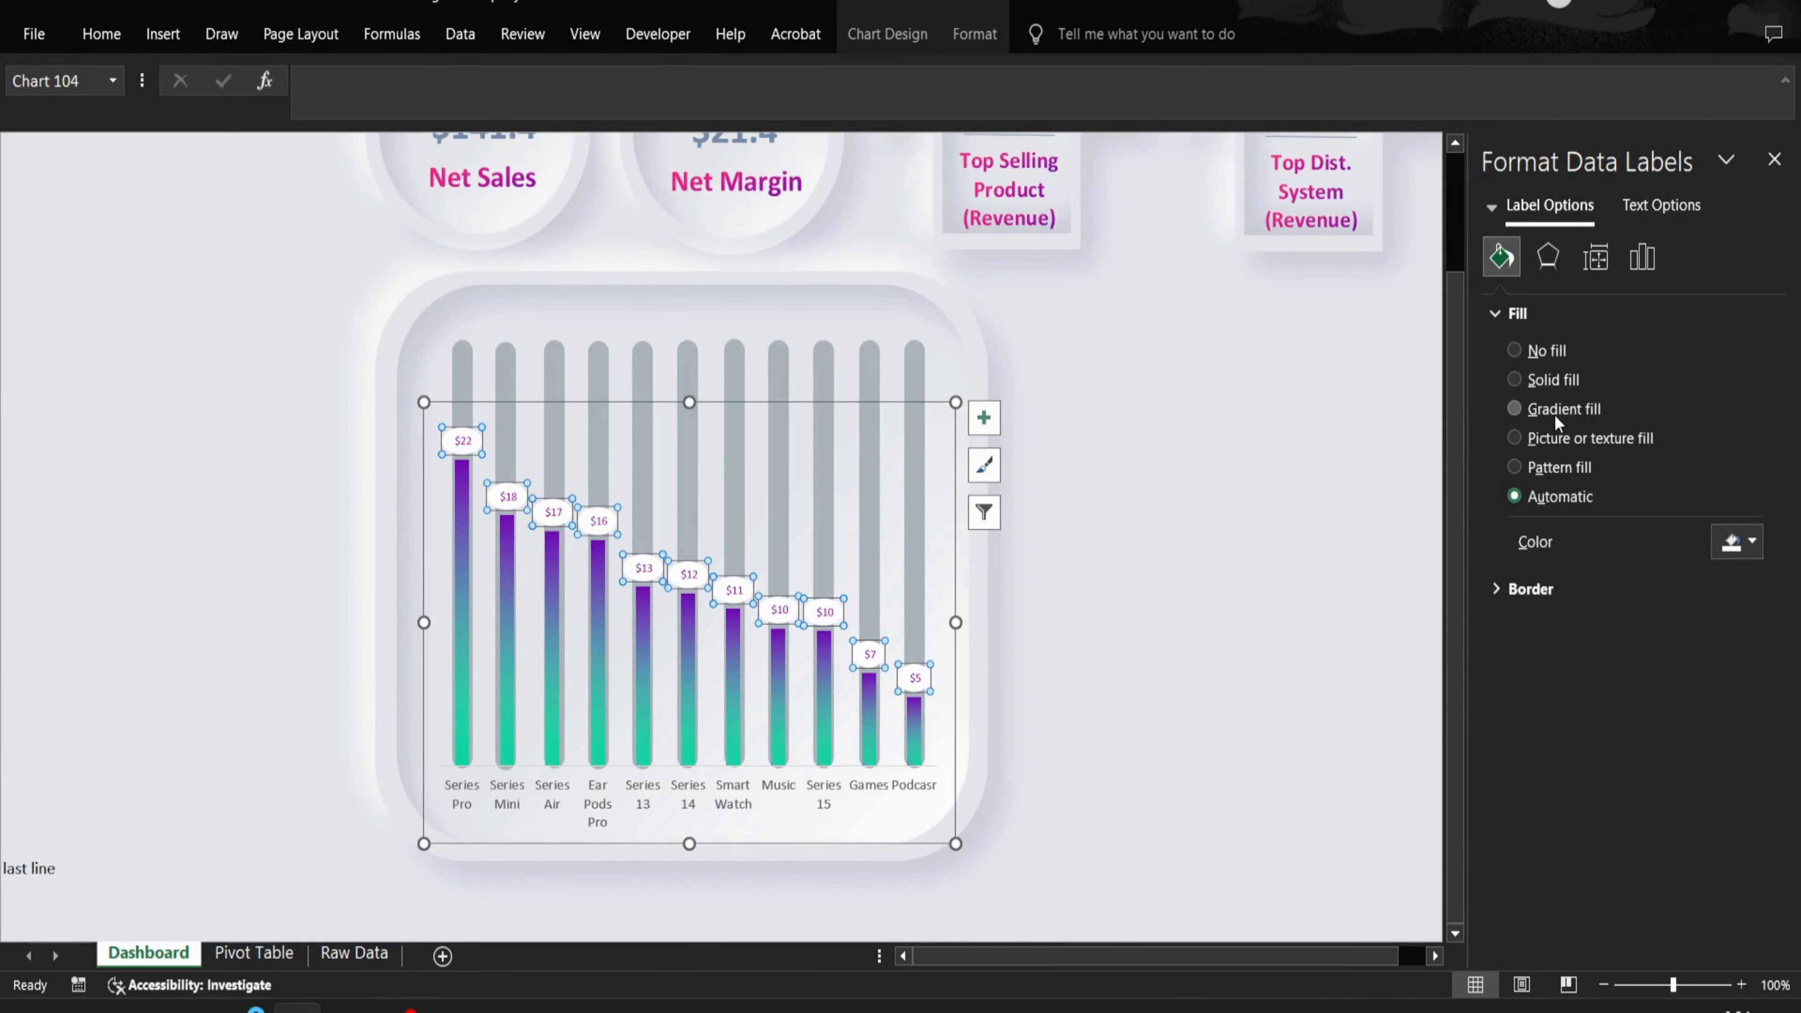
pyautogui.click(1544, 384)
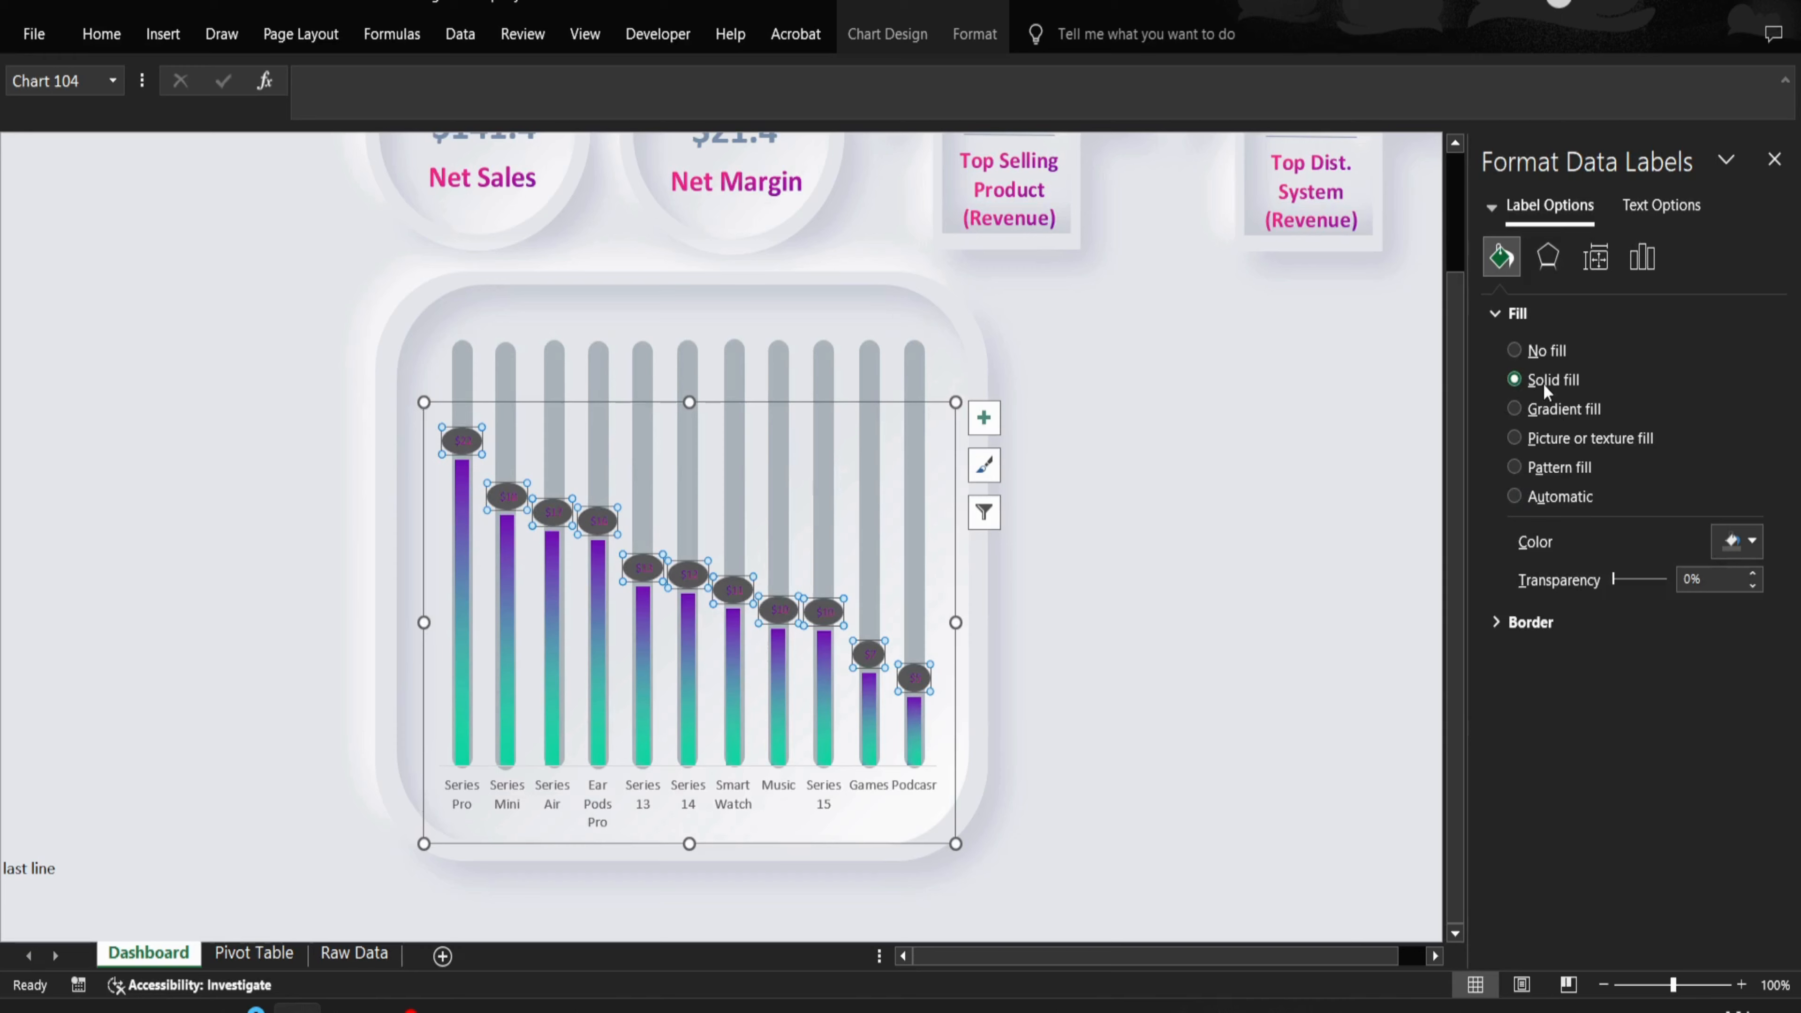
# - Try a very light gray and a darker gray as the data labels' fill color
pyautogui.click(1751, 541)
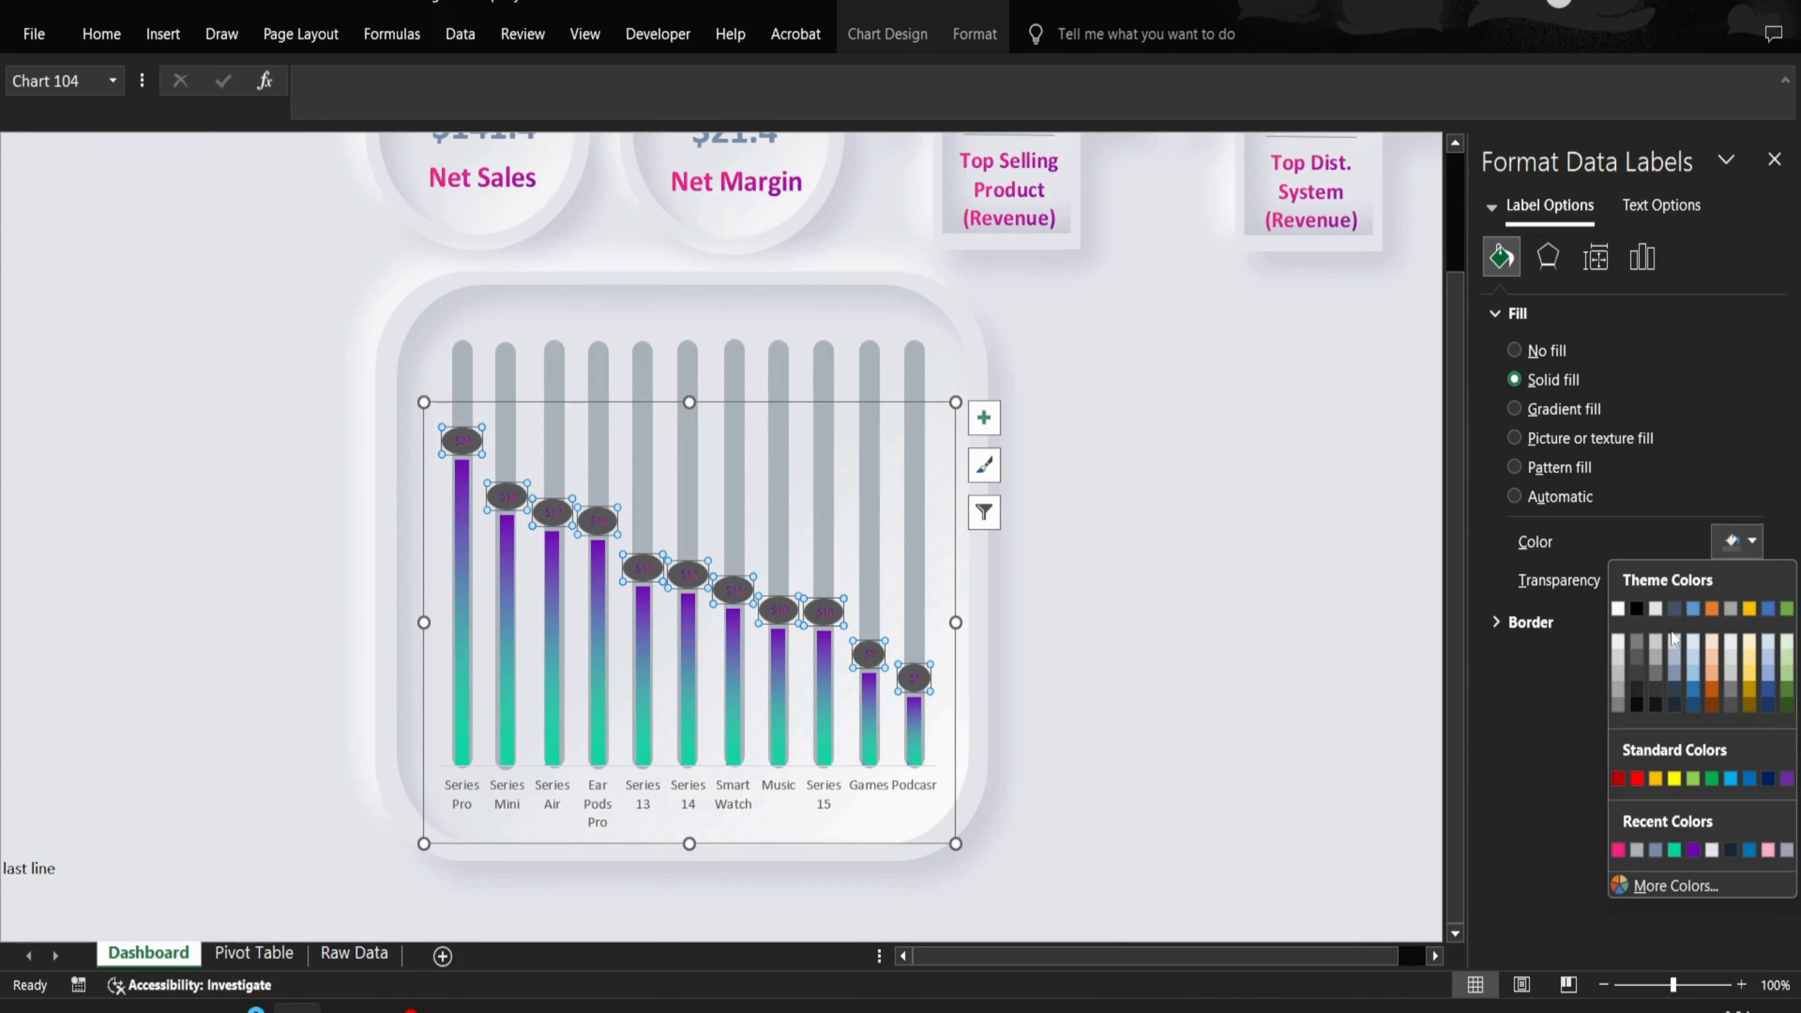
pyautogui.click(1619, 642)
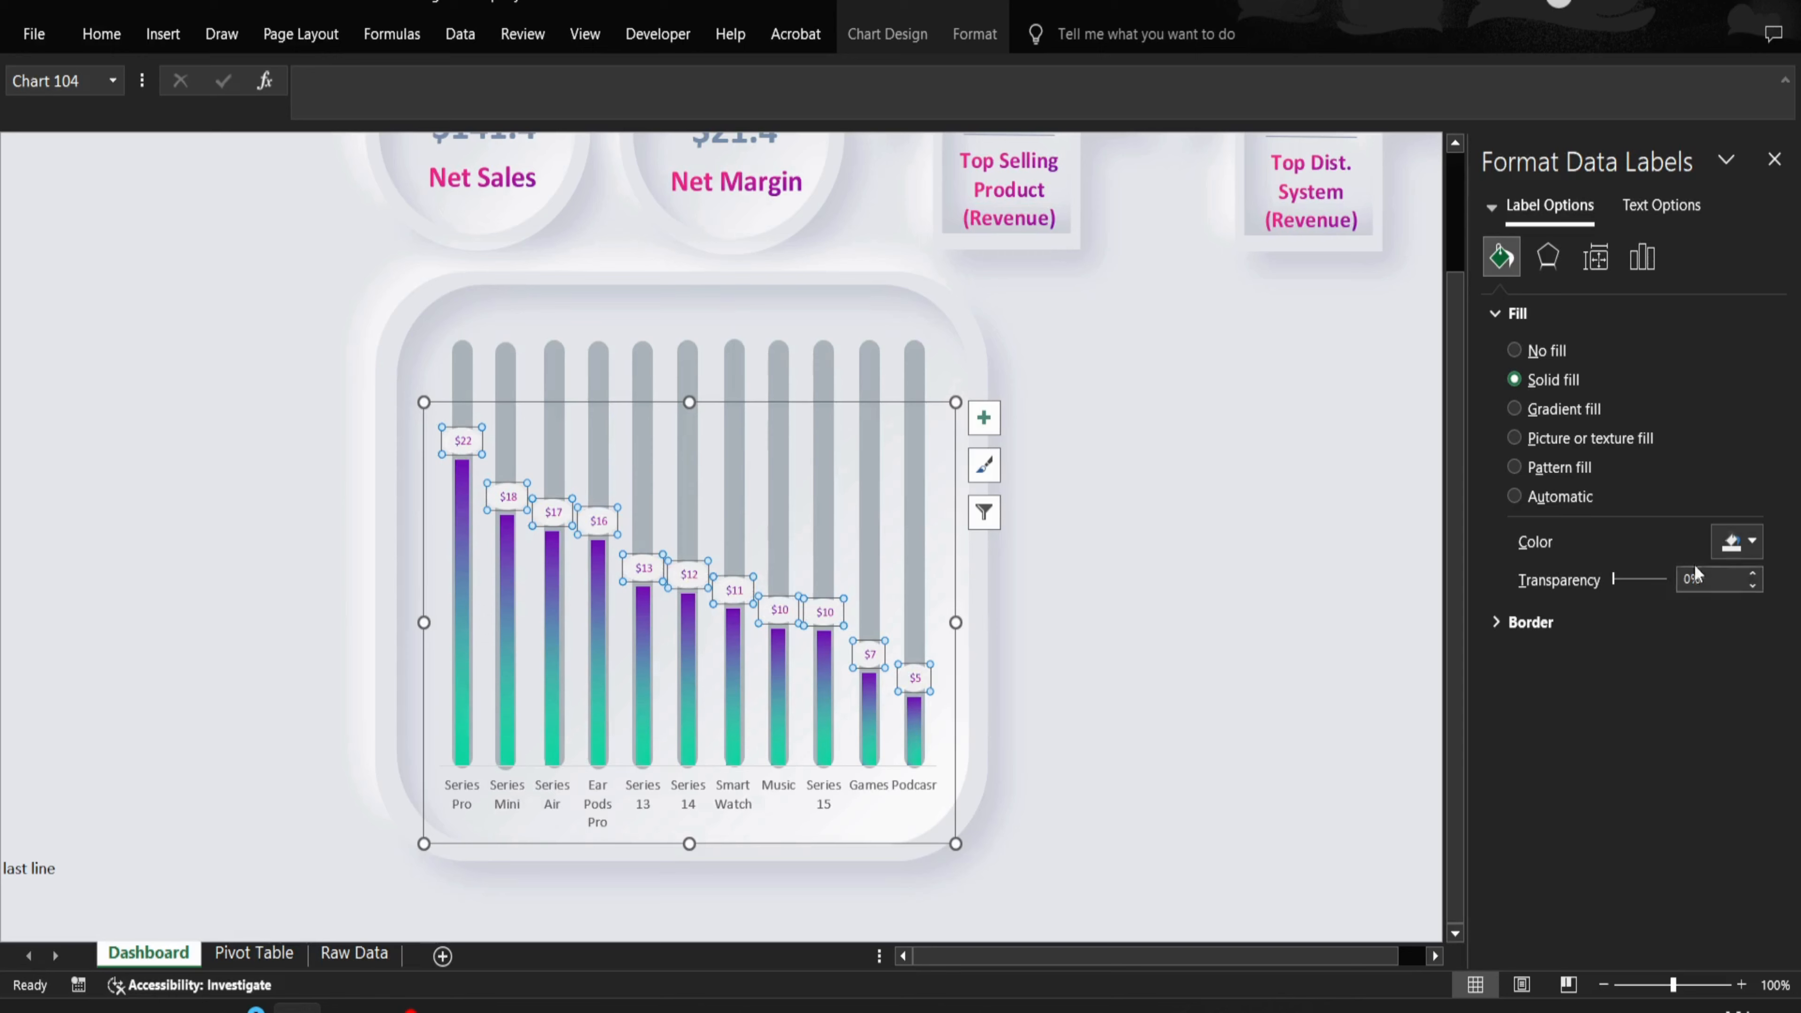
pyautogui.click(1754, 541)
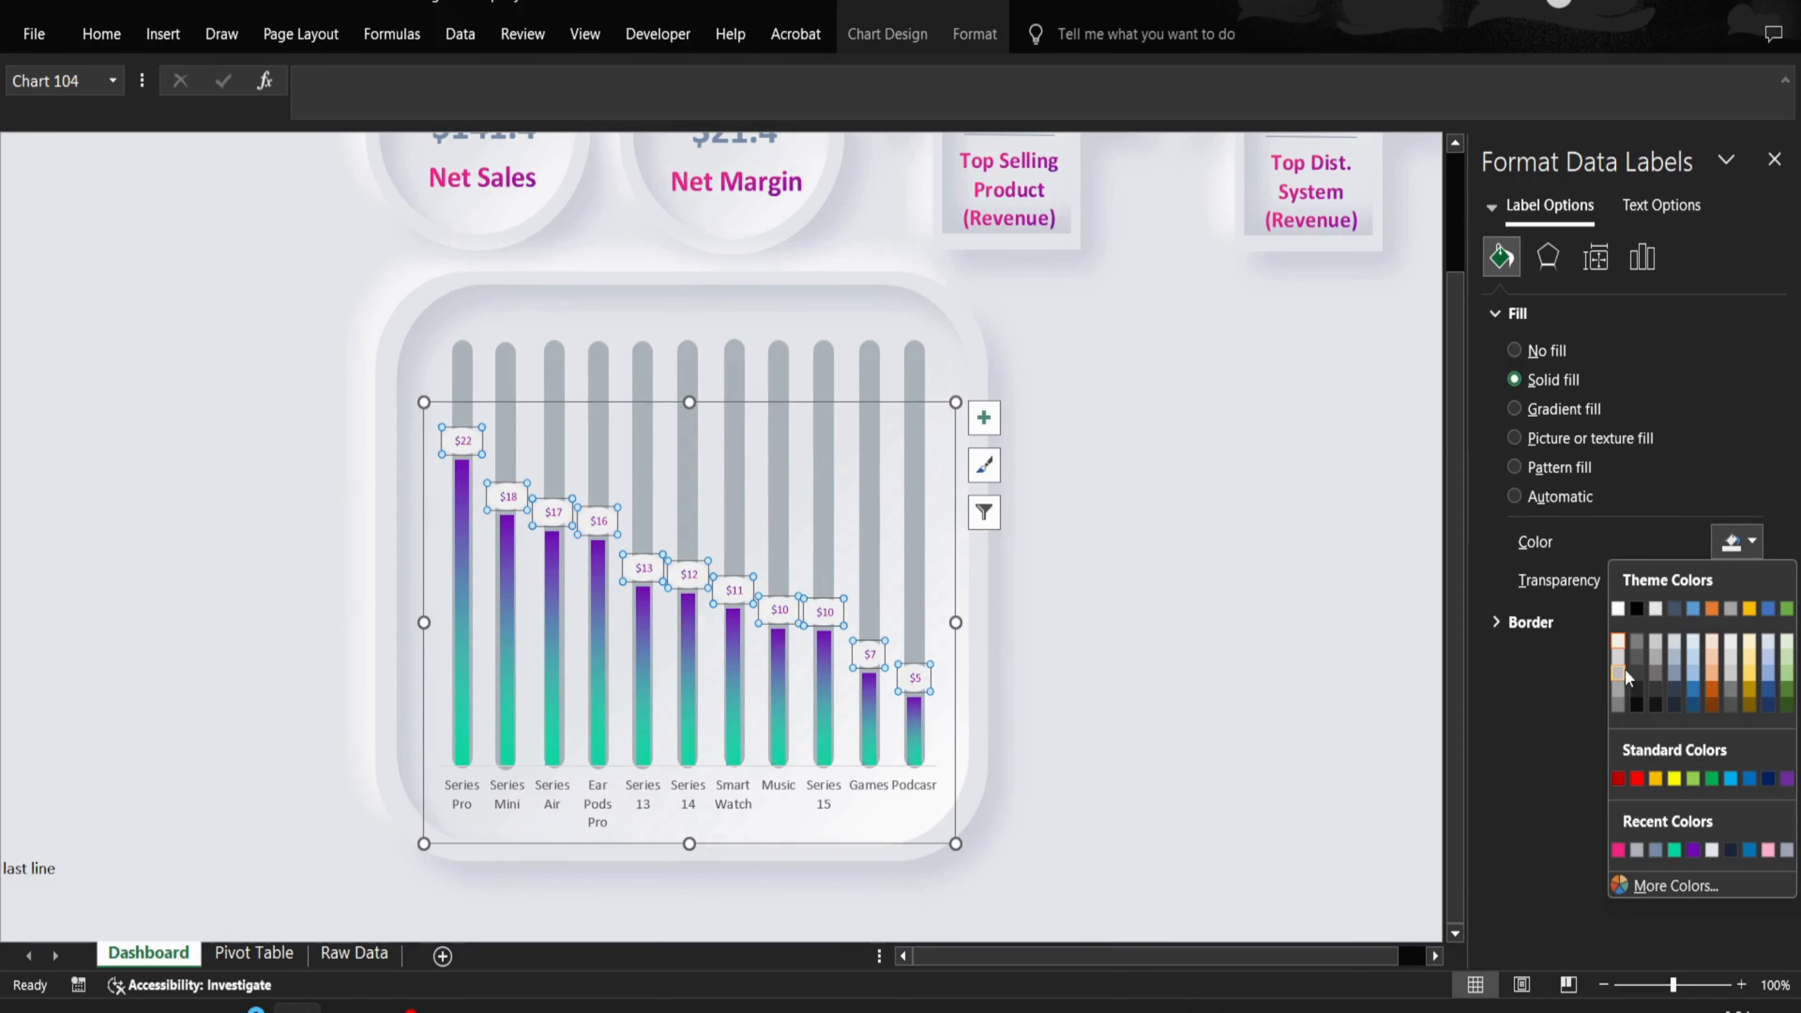
pyautogui.click(1625, 671)
# - Set the data labels' solid fill color to white
pyautogui.click(1741, 550)
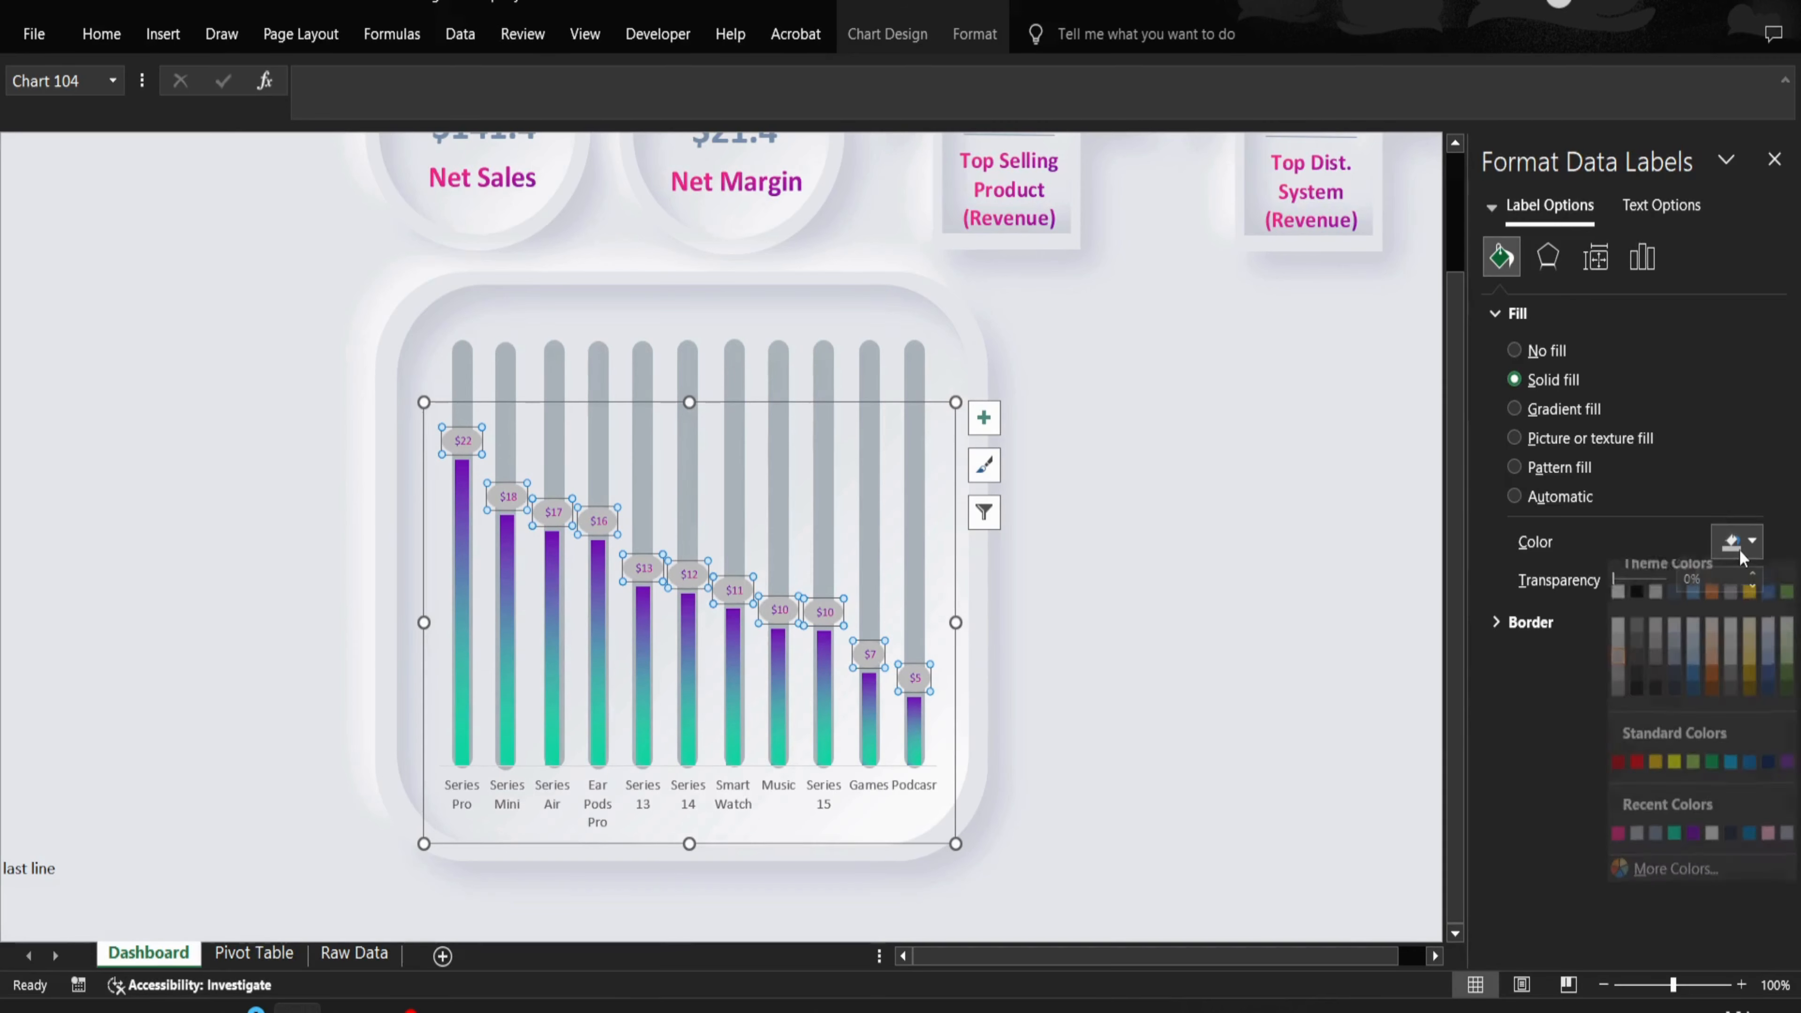
pyautogui.click(1618, 610)
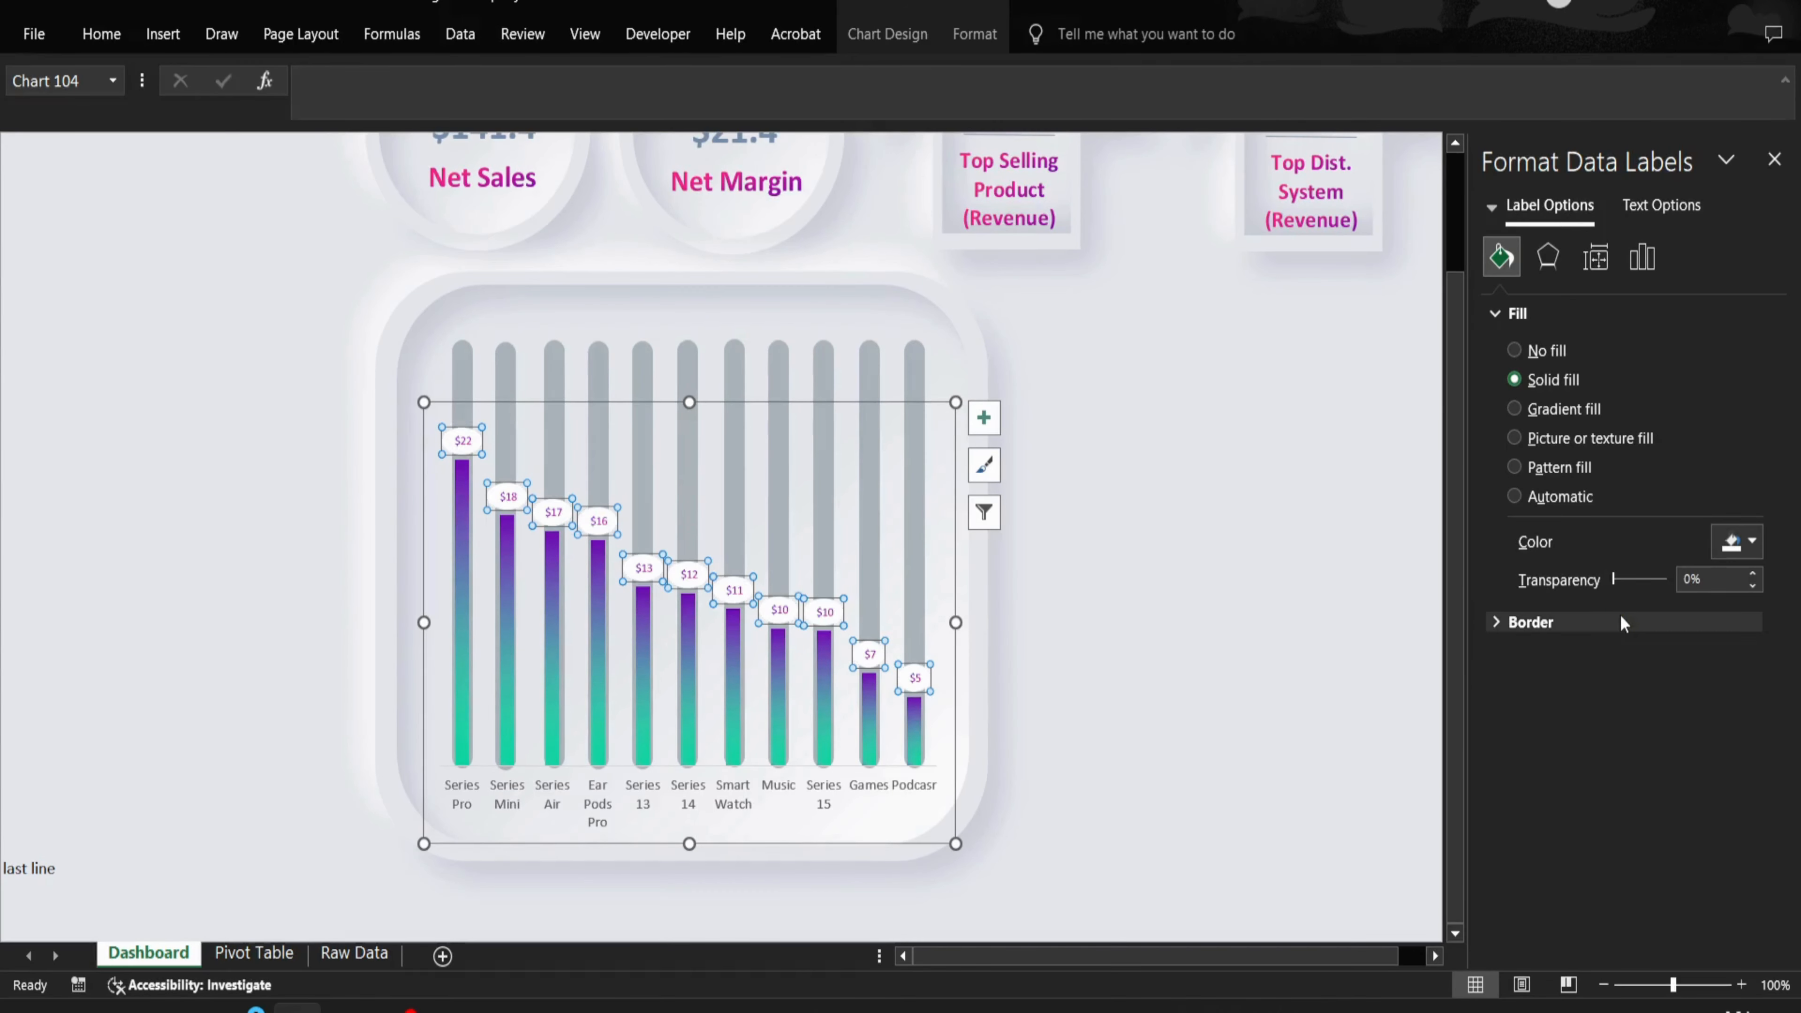
pyautogui.click(1262, 613)
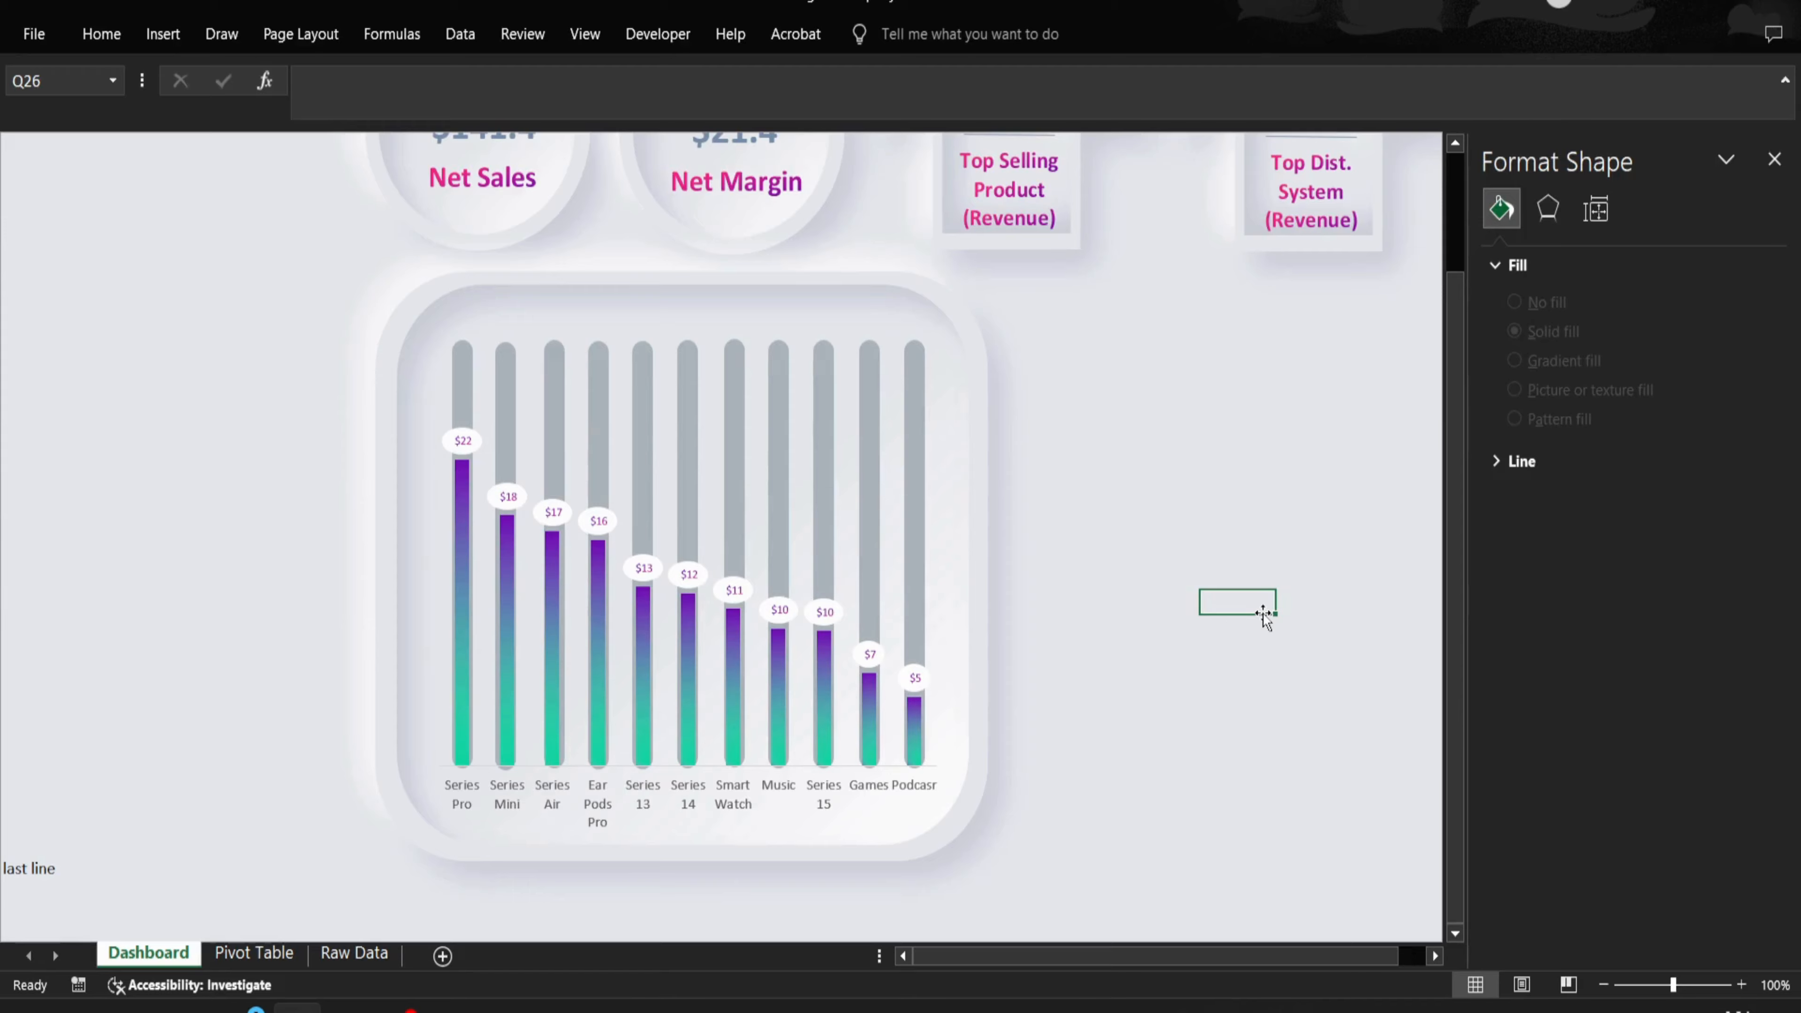
# - Make the chart's data labels bold and close the formatting pane
pyautogui.click(471, 441)
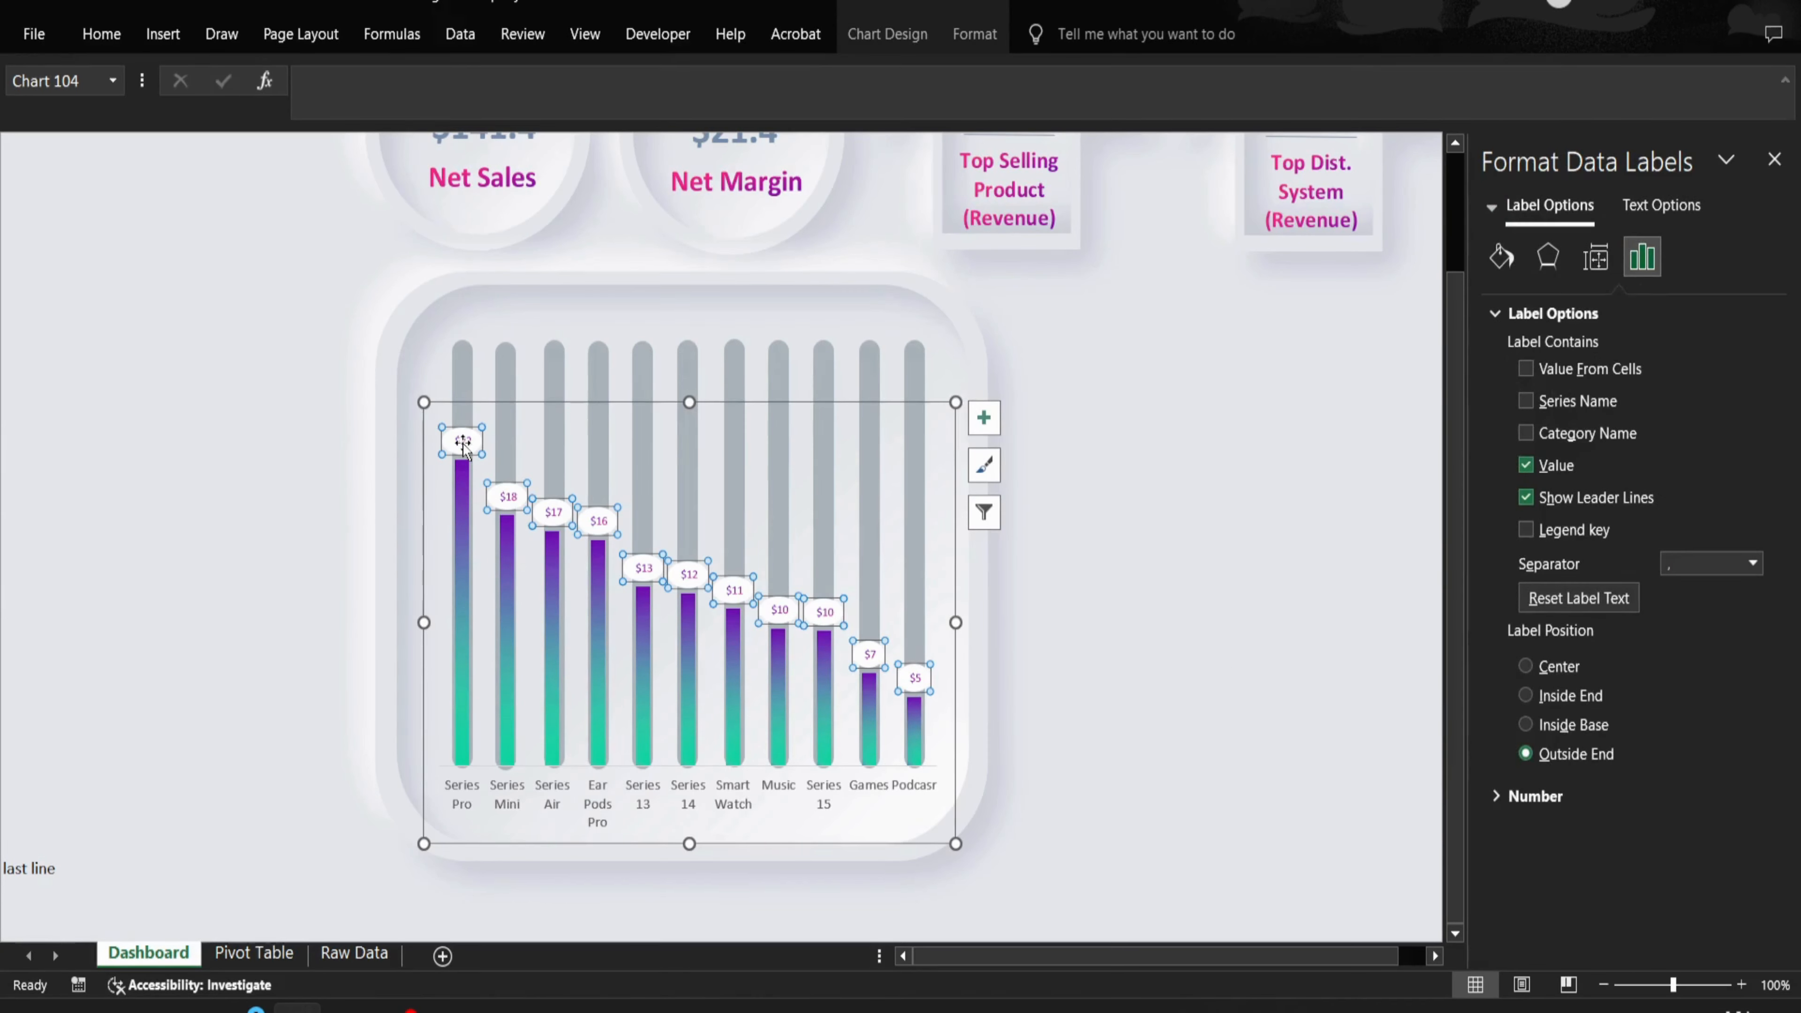
pyautogui.hotkey('ctrl', 'b')
pyautogui.click(1180, 463)
pyautogui.click(1774, 161)
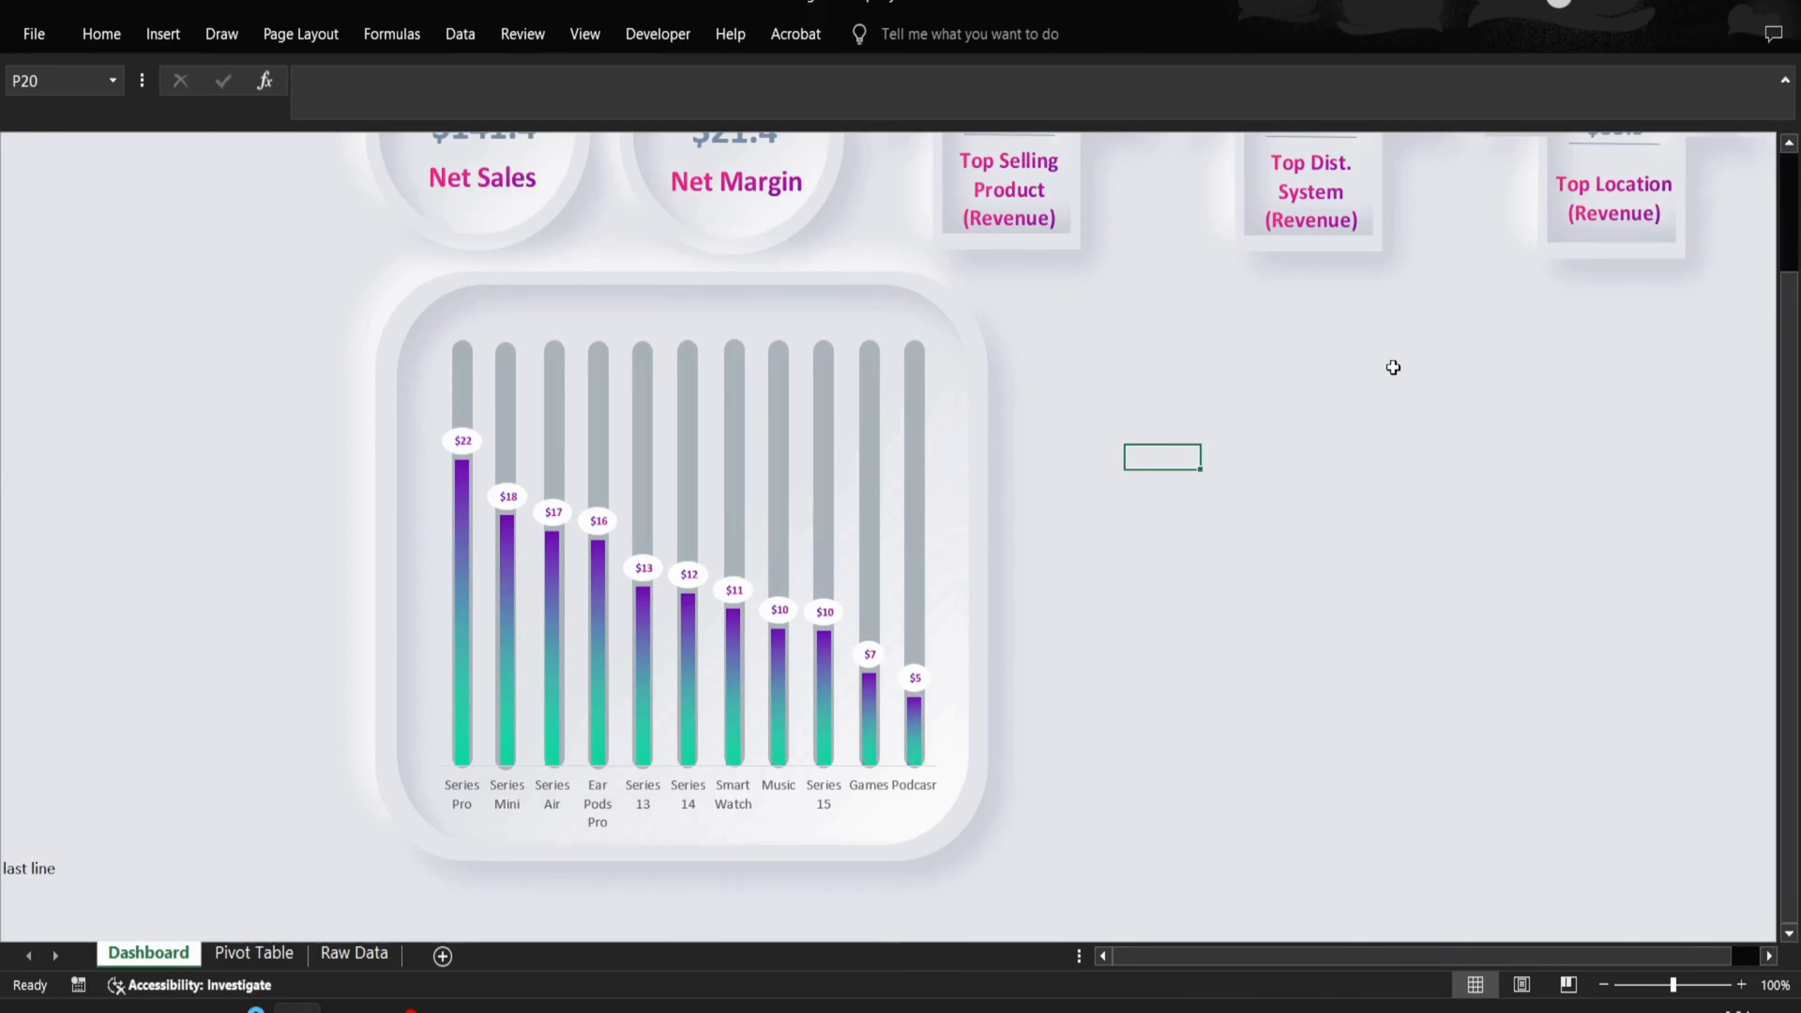
# - Fill the grouped gray background bars behind the net sales columns with white
pyautogui.click(920, 409)
pyautogui.click(920, 408)
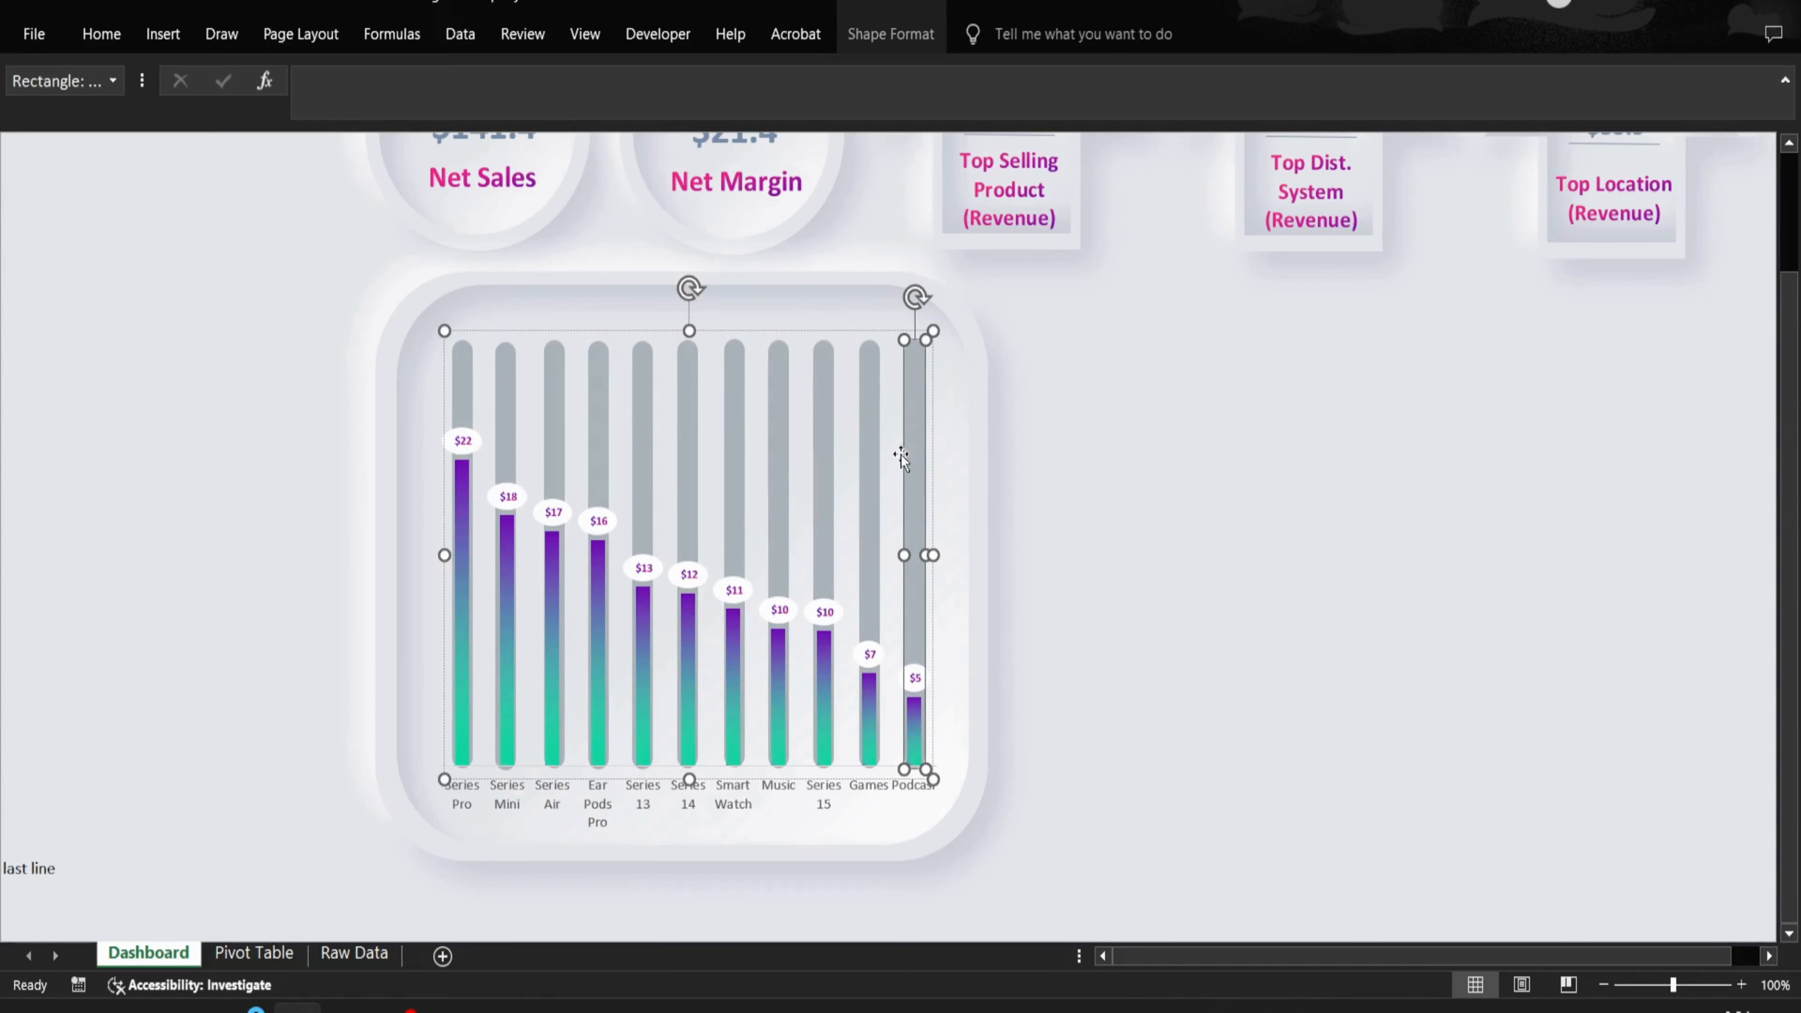
pyautogui.click(1048, 517)
pyautogui.click(869, 449)
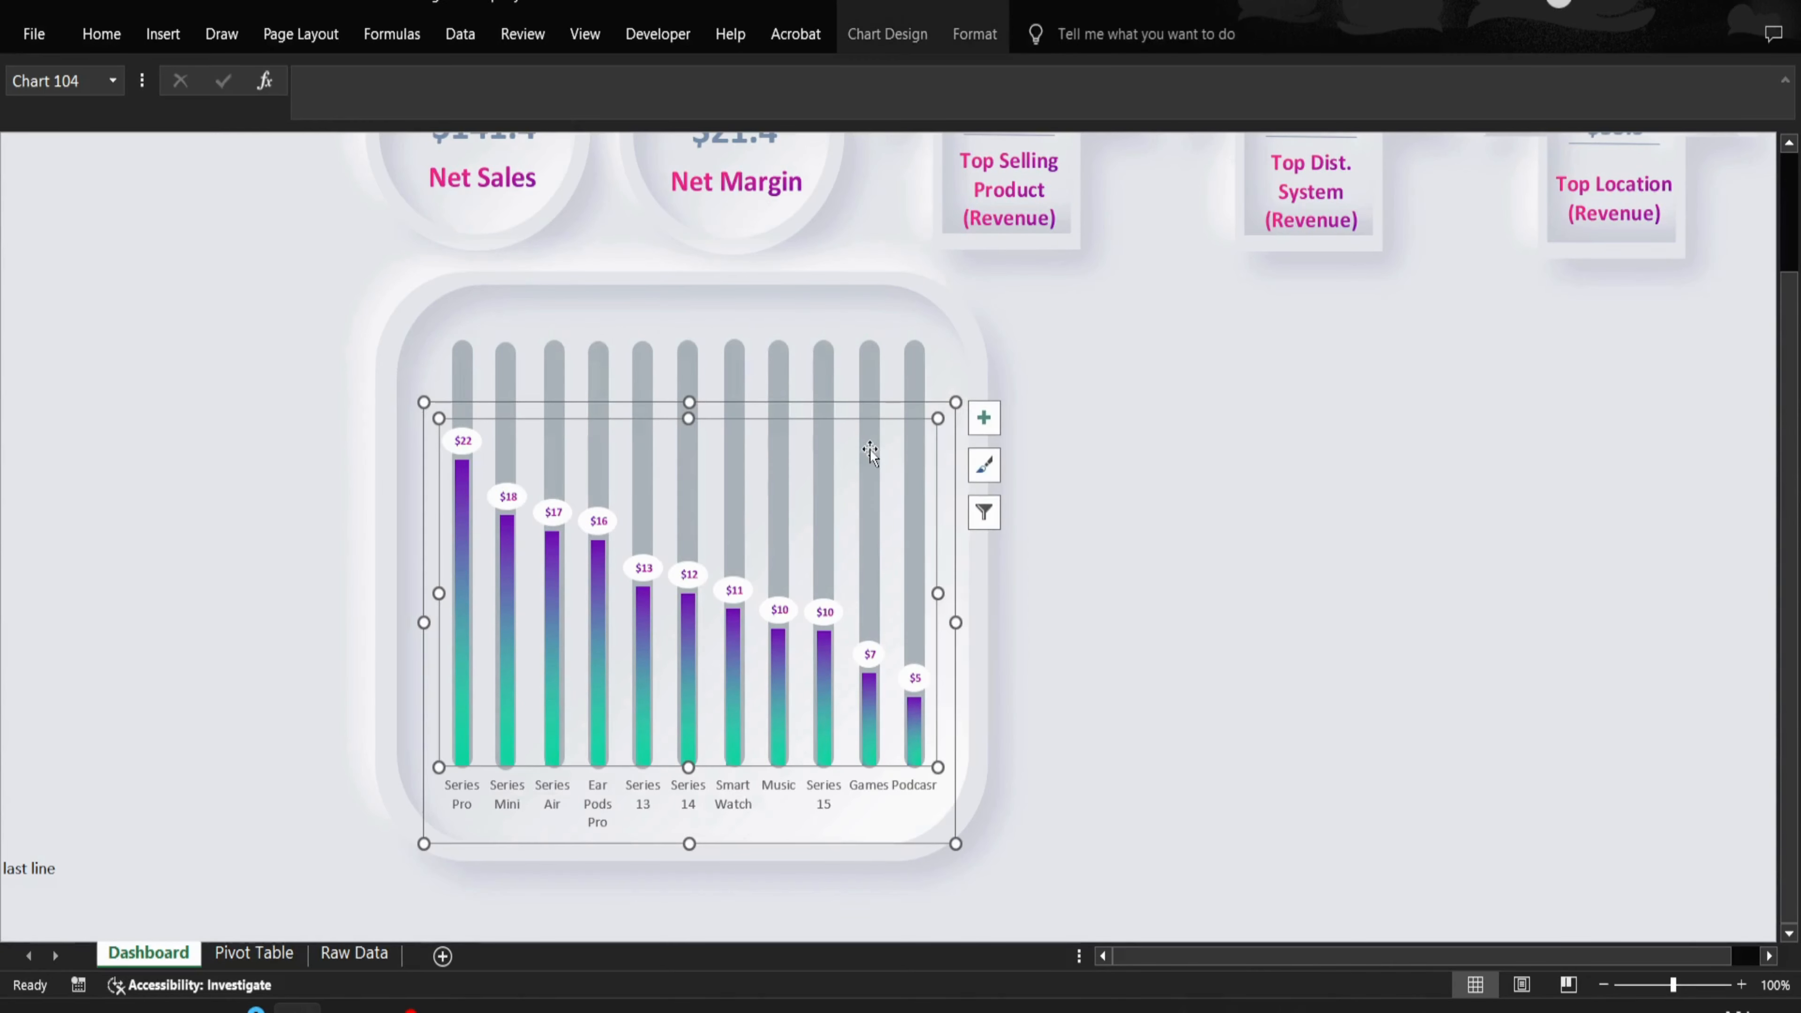
pyautogui.click(869, 384)
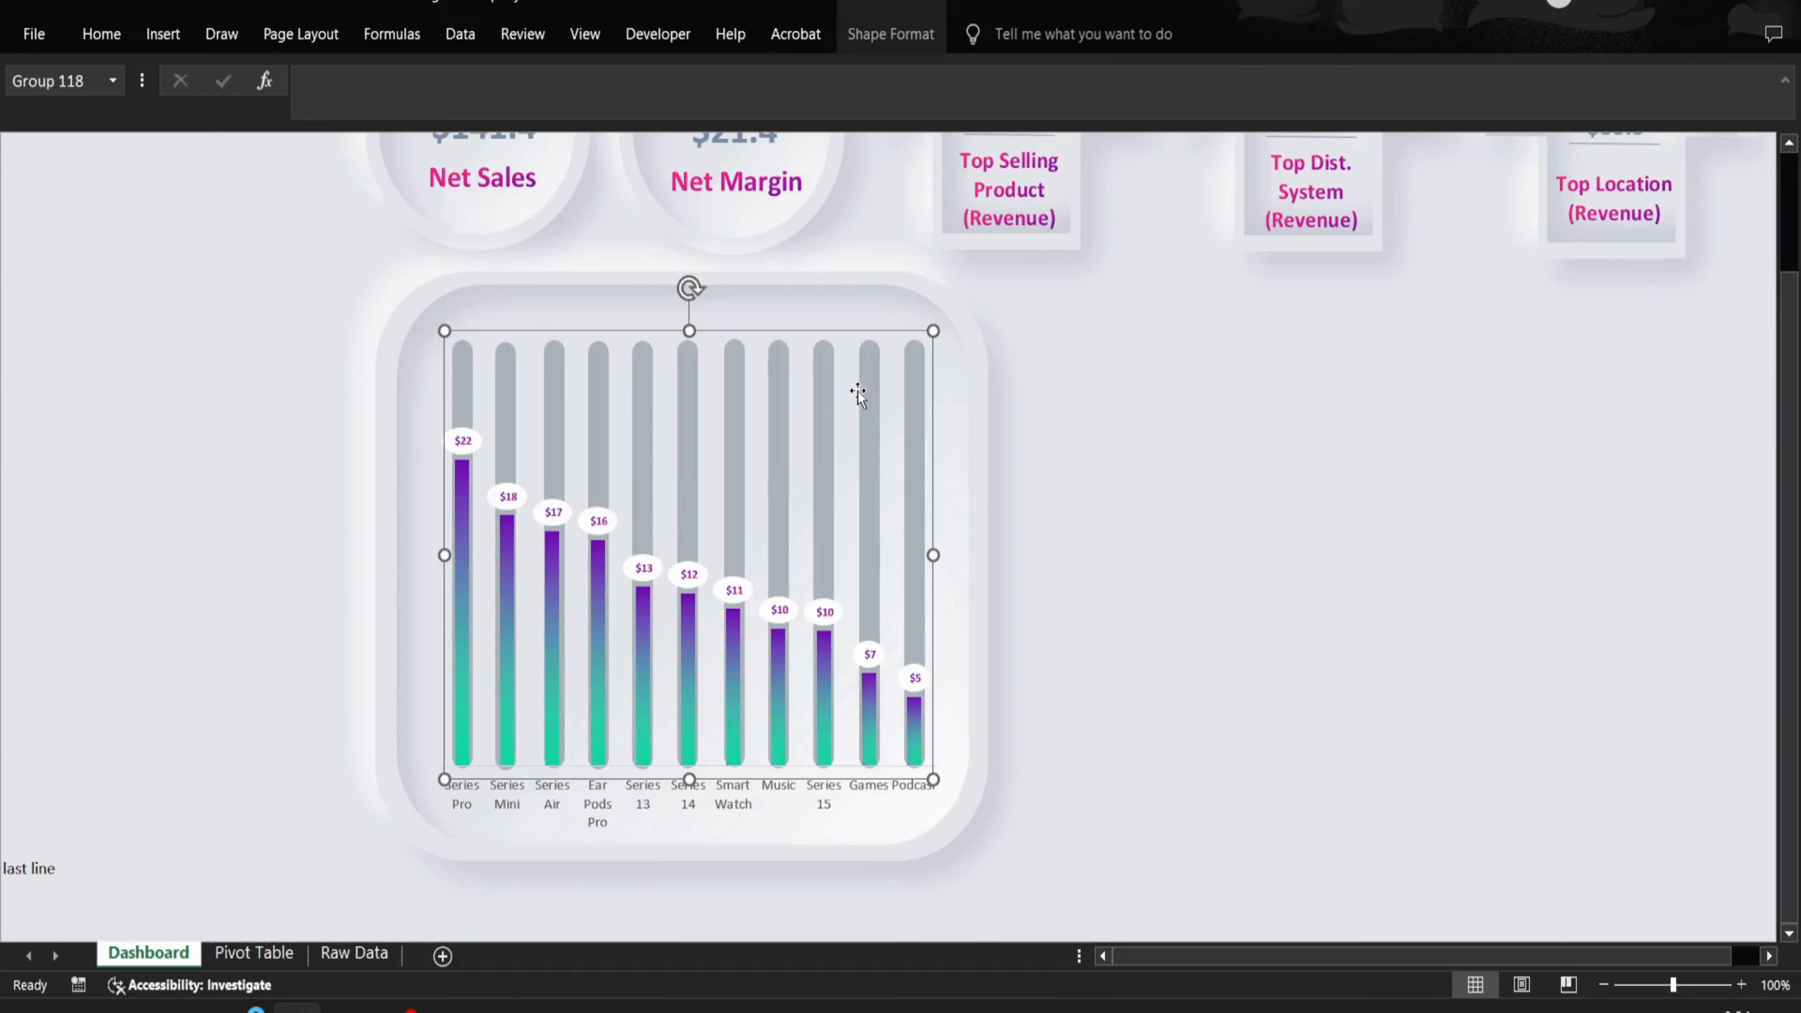
pyautogui.rightClick(877, 407)
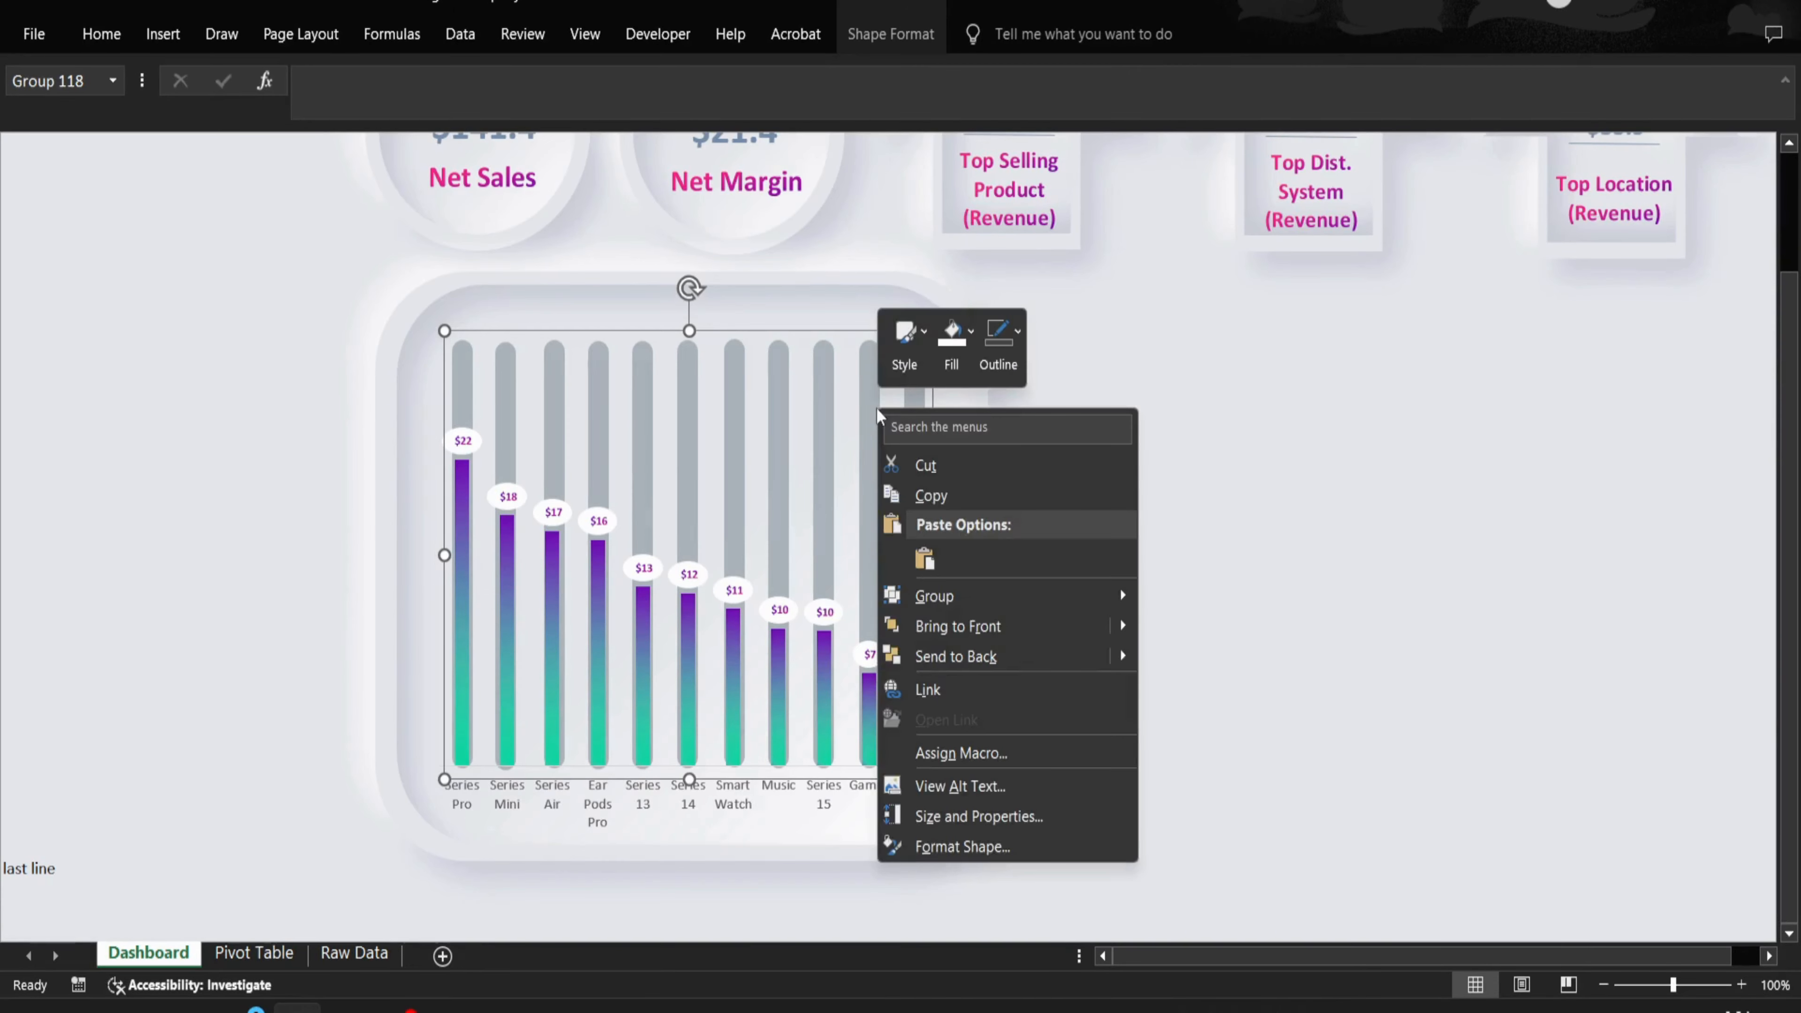
pyautogui.click(958, 342)
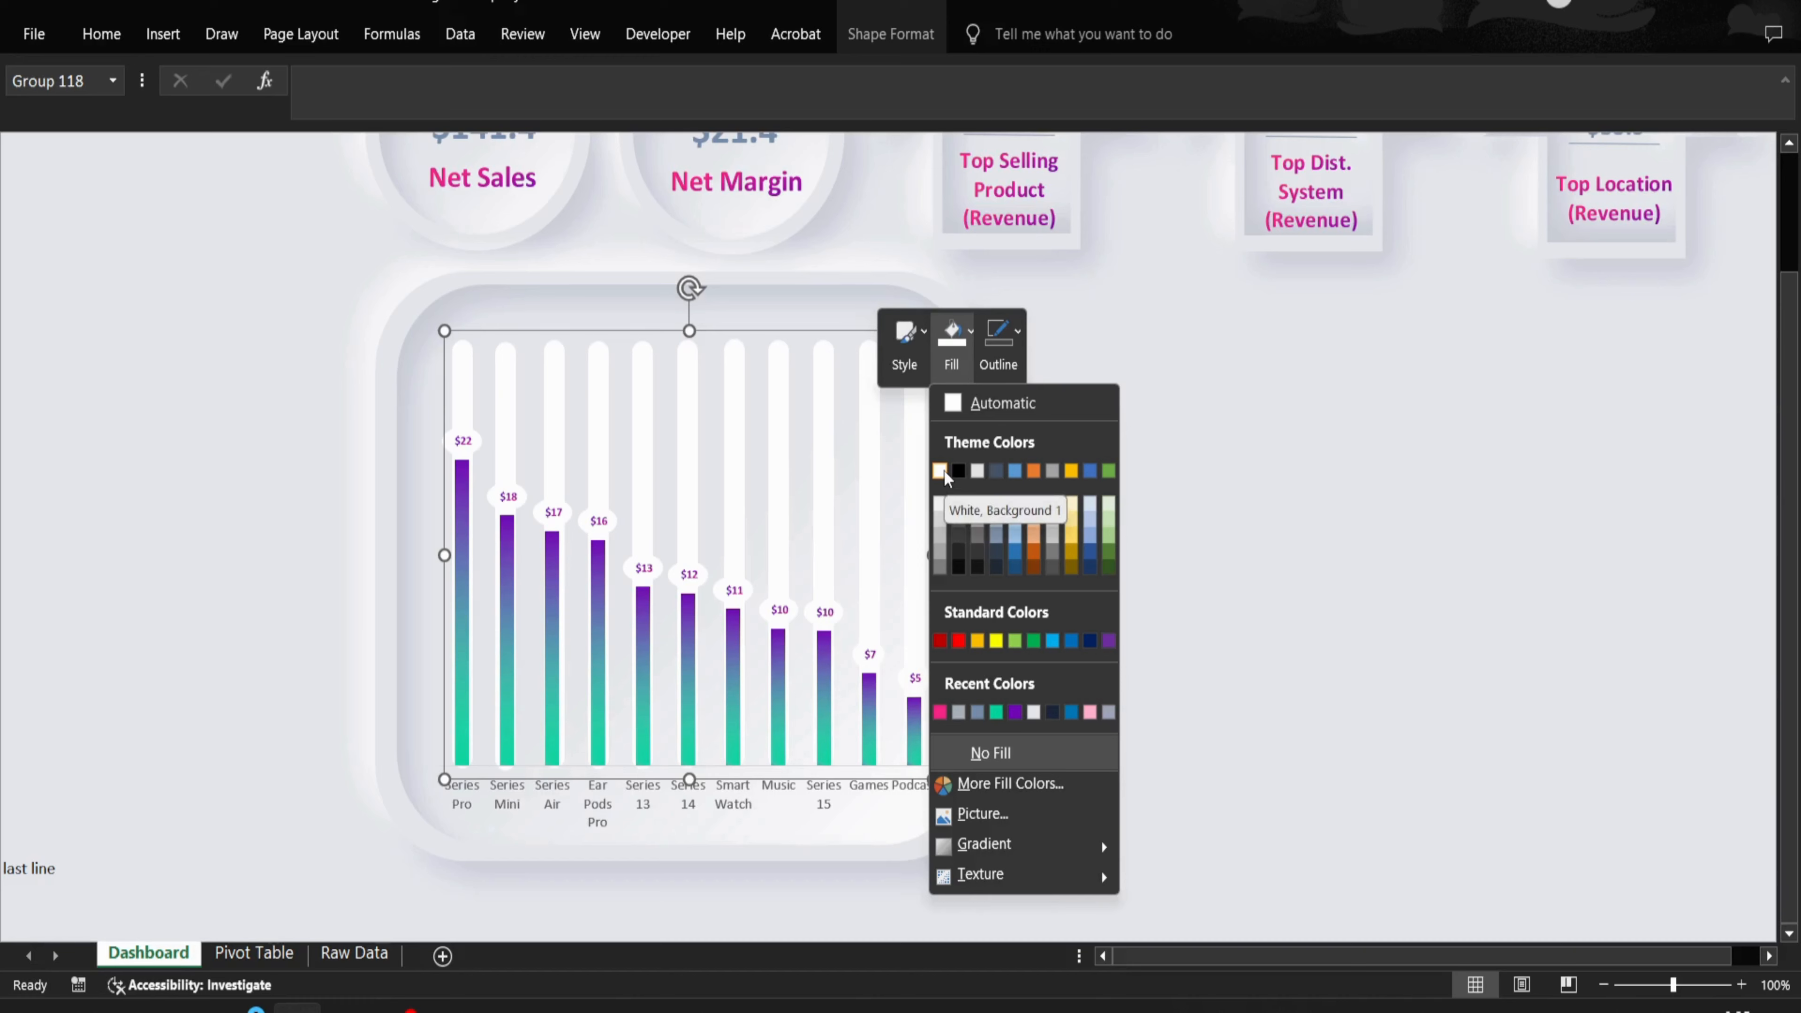
pyautogui.click(987, 752)
pyautogui.click(1073, 522)
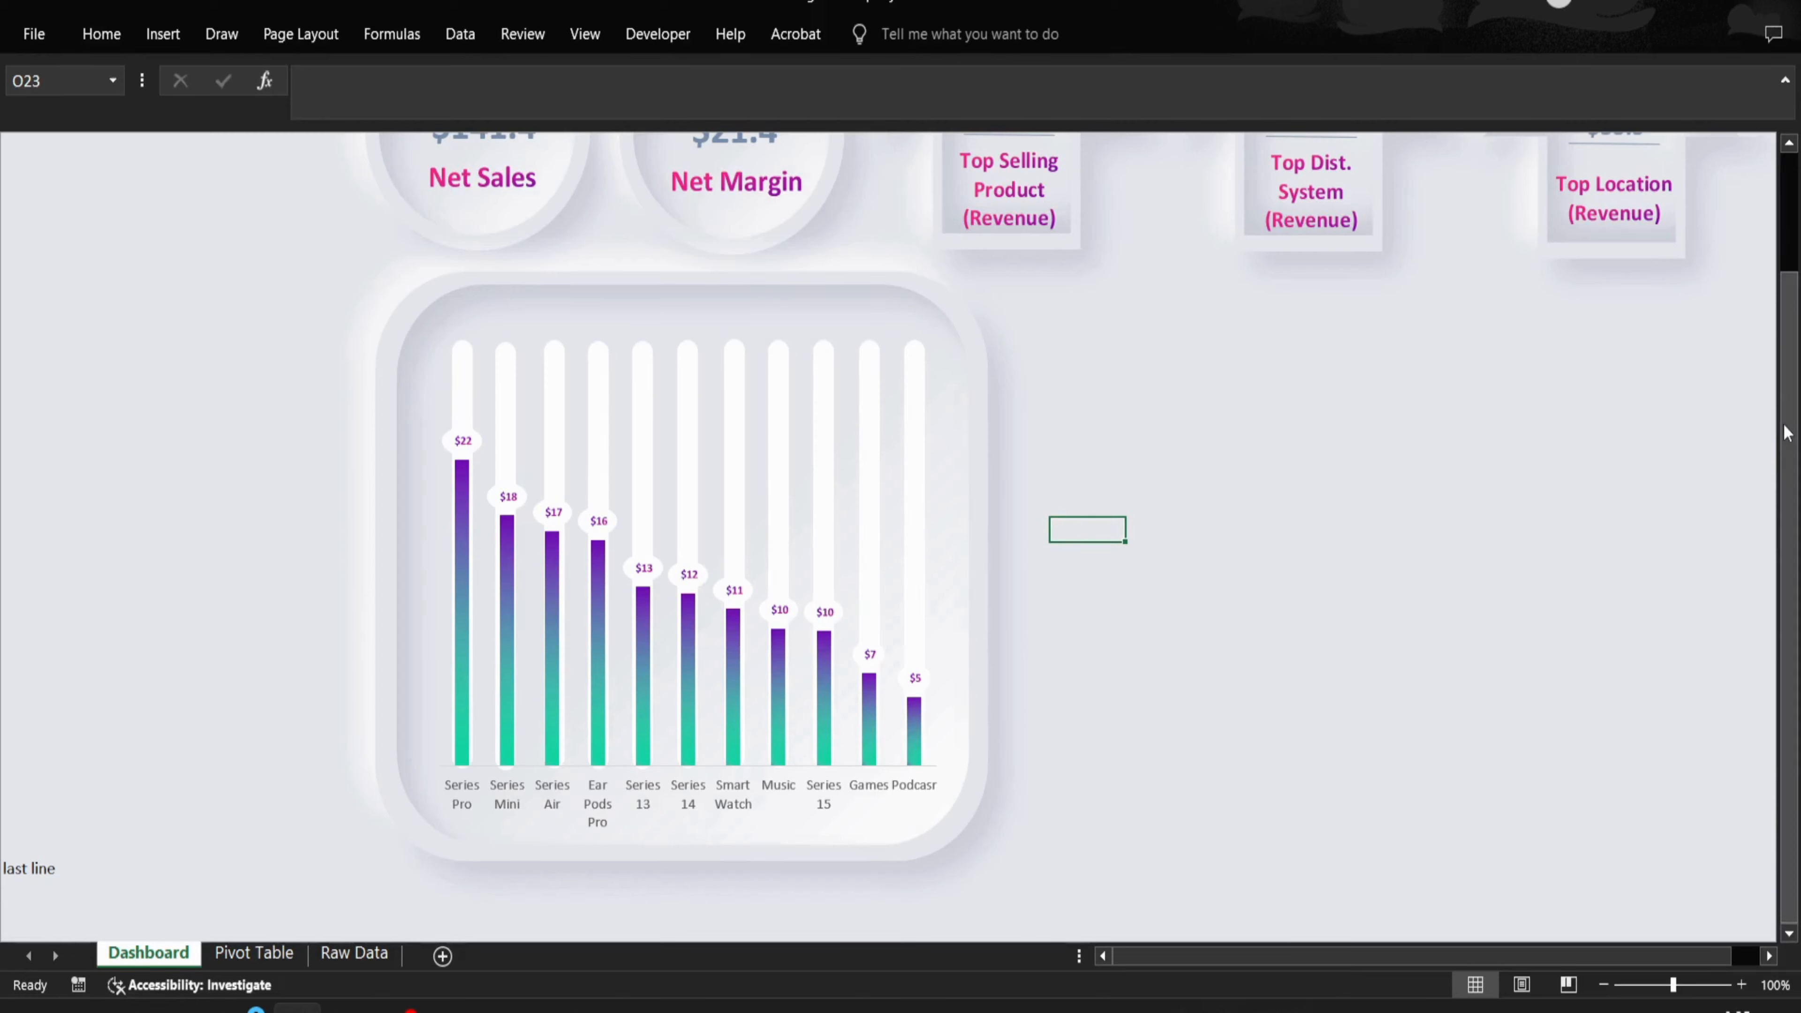
# - Insert a Year slicer for the product pivot table on the Pivot Table sheet and filter it to 2024
pyautogui.moveTo(1787, 422); pyautogui.dragTo(1787, 334)
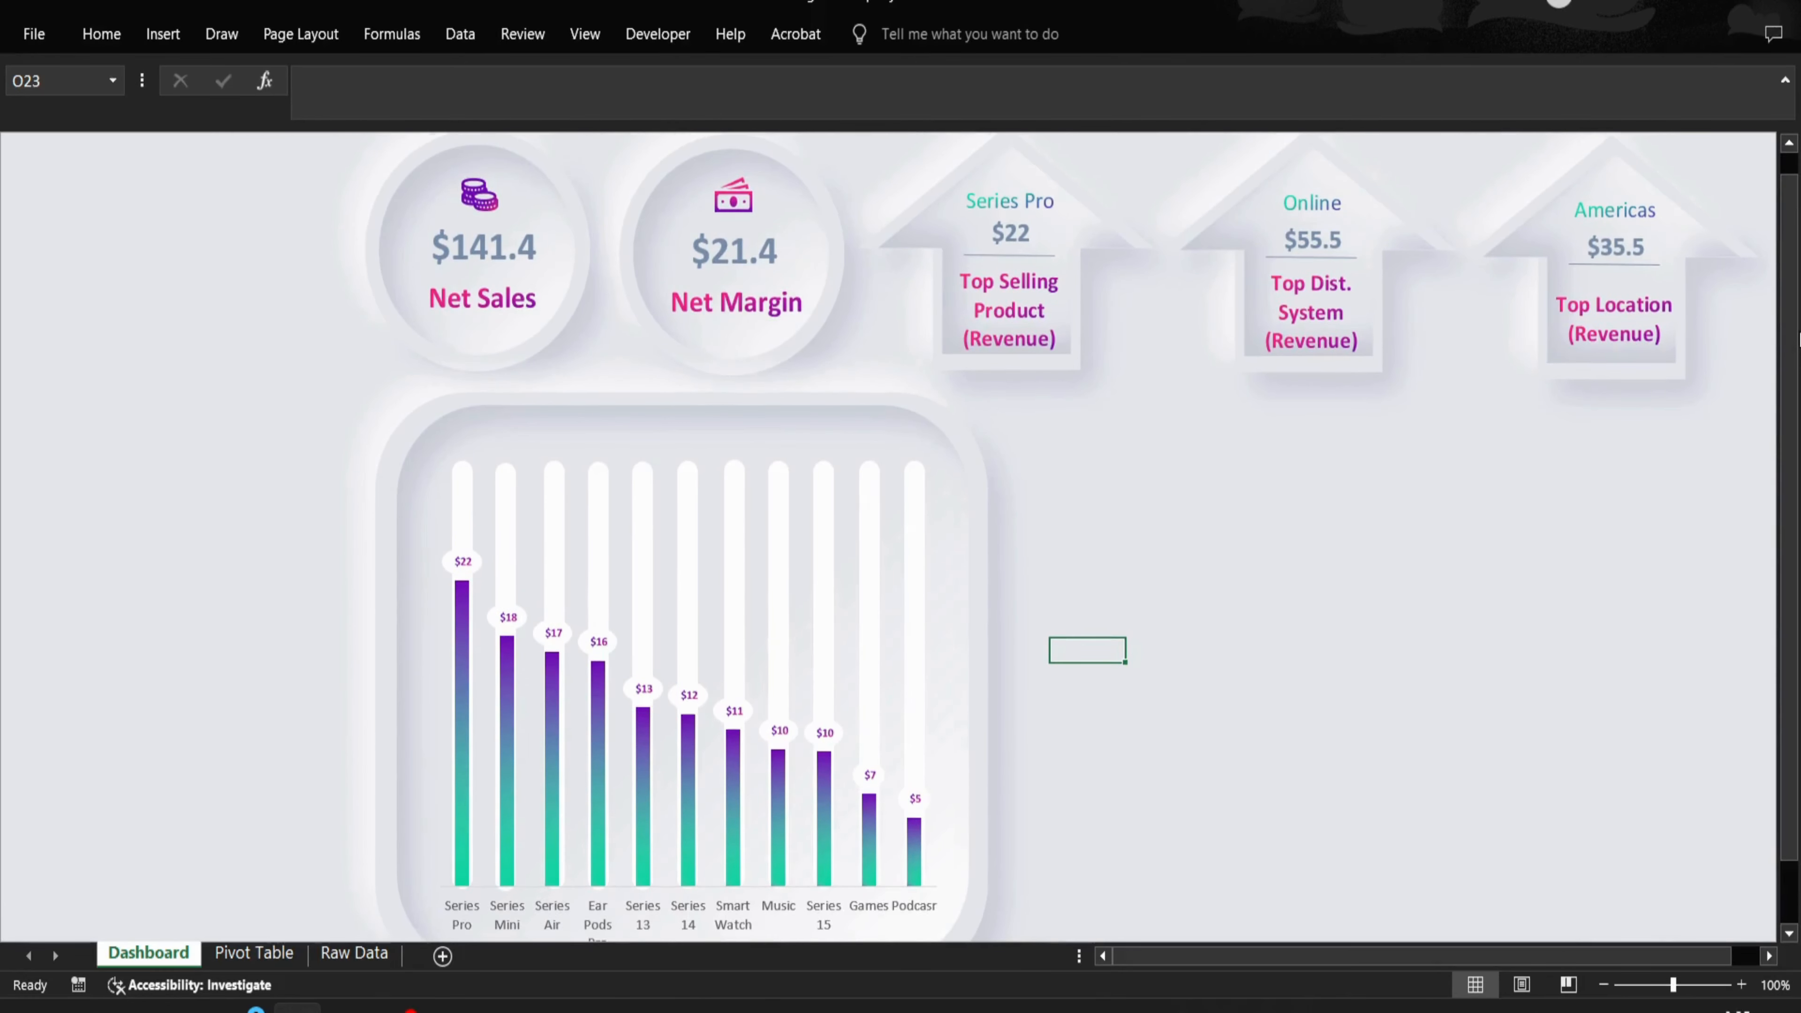
pyautogui.click(279, 958)
pyautogui.click(599, 388)
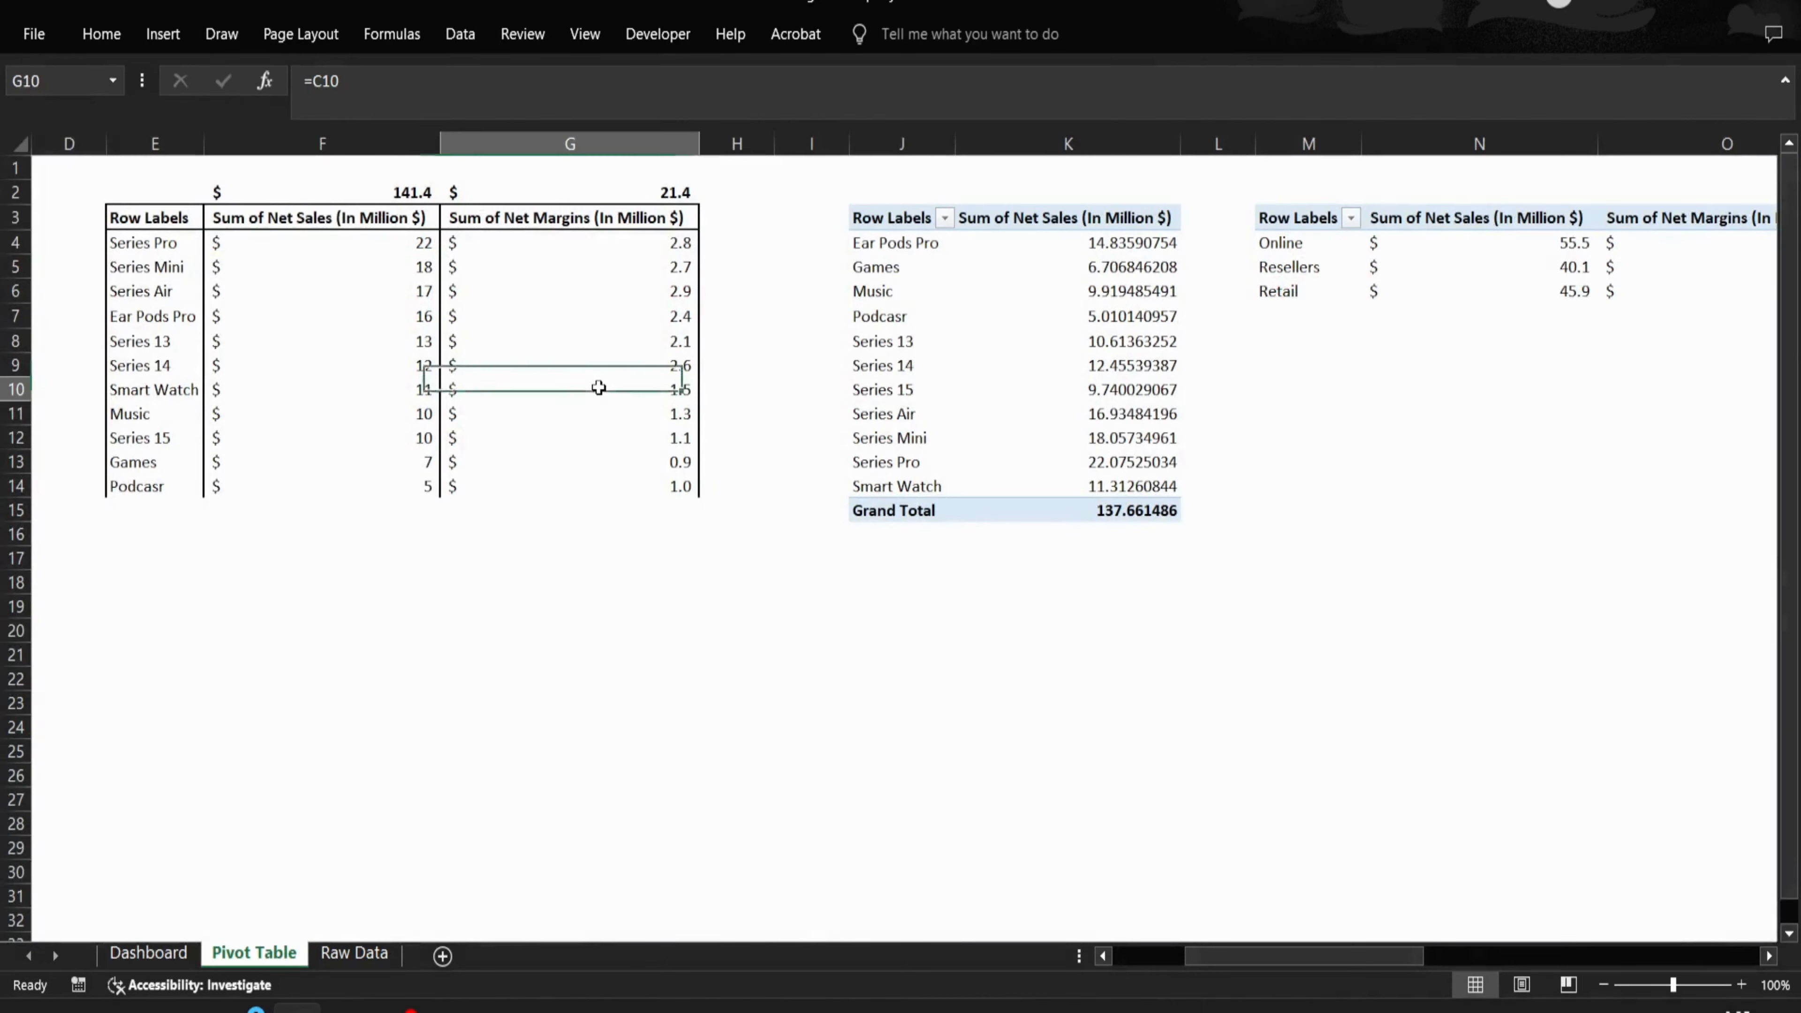
pyautogui.hotkey('ctrl', 'Left')
pyautogui.hotkey('ctrl', 'Left')
pyautogui.hotkey('ctrl', 'Left')
pyautogui.click(874, 34)
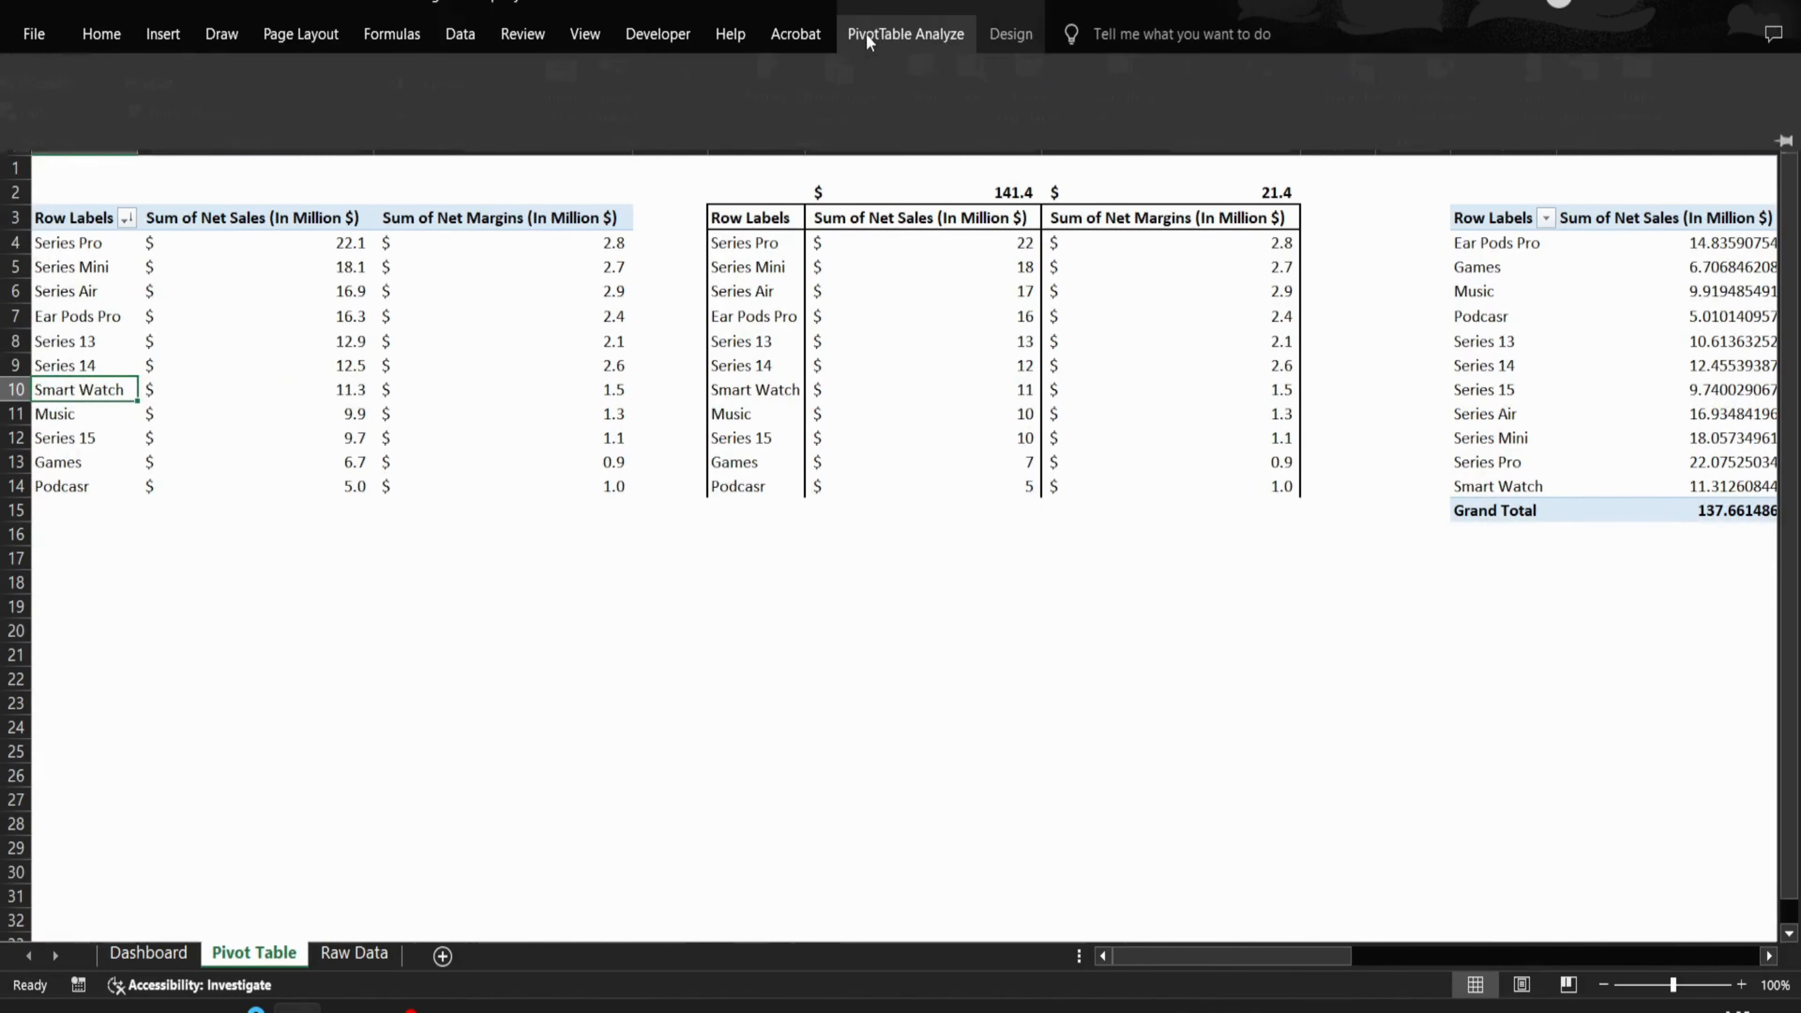
pyautogui.click(586, 116)
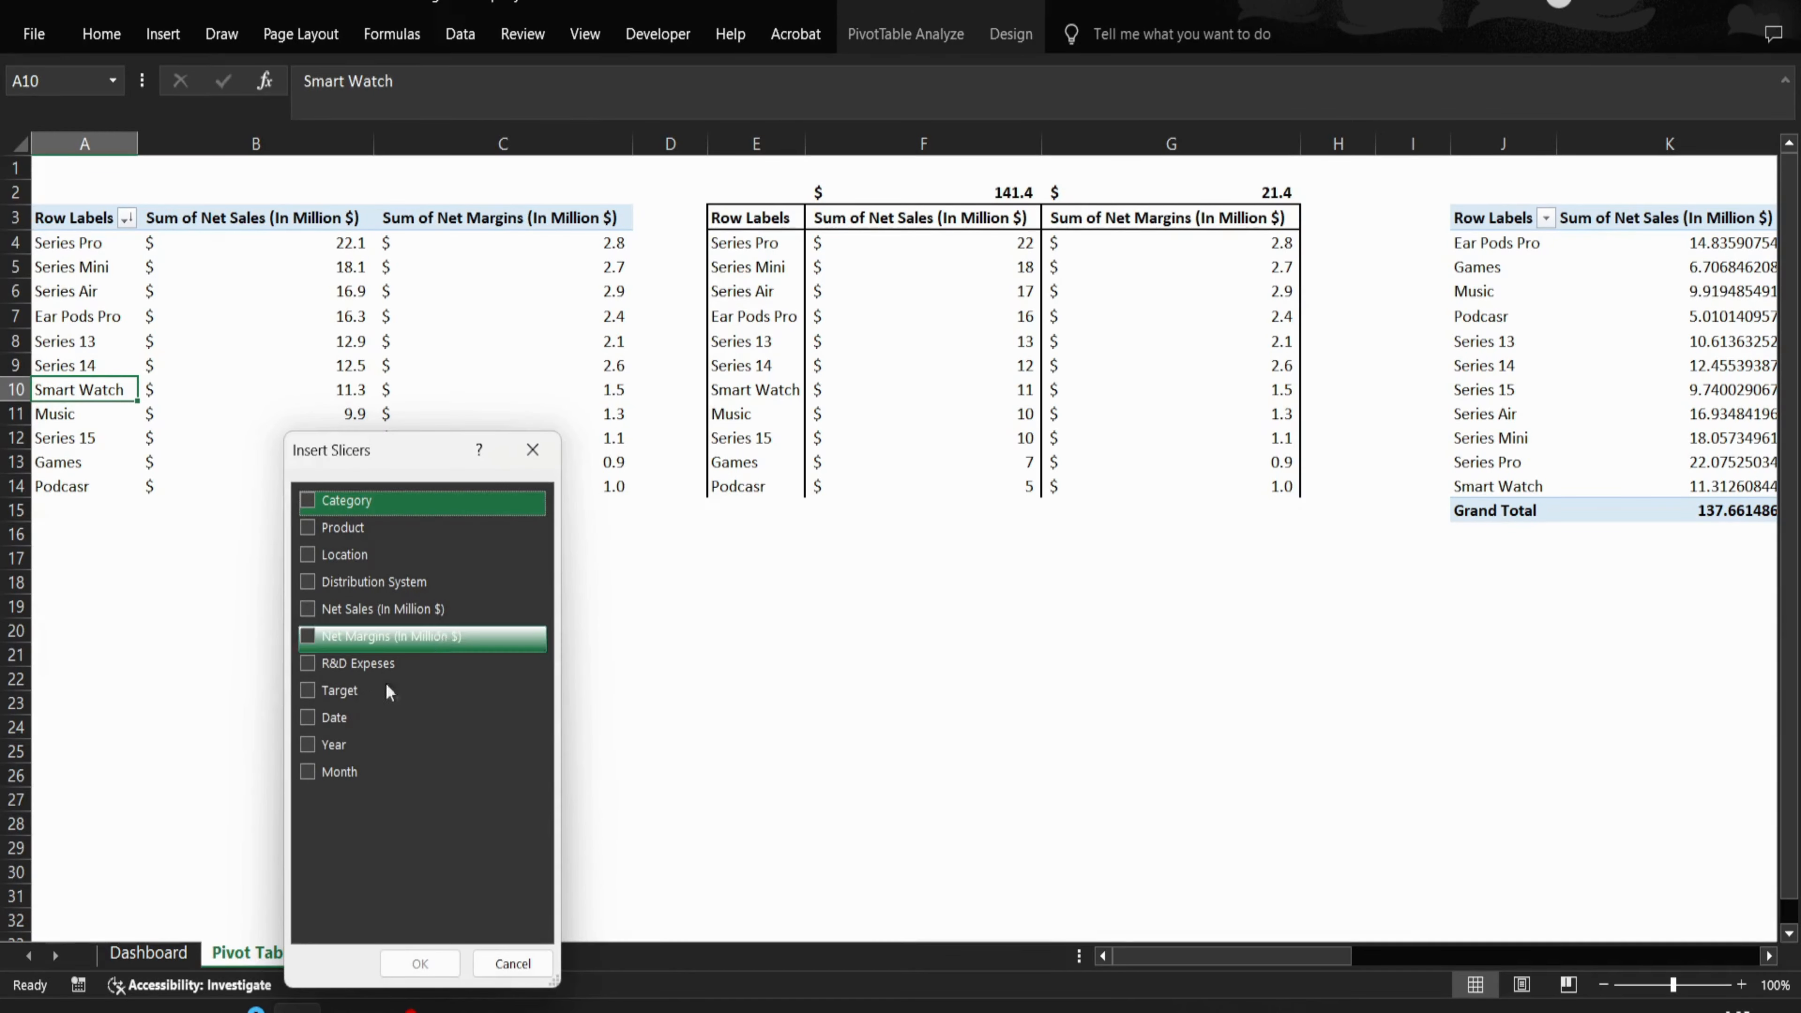
pyautogui.click(312, 745)
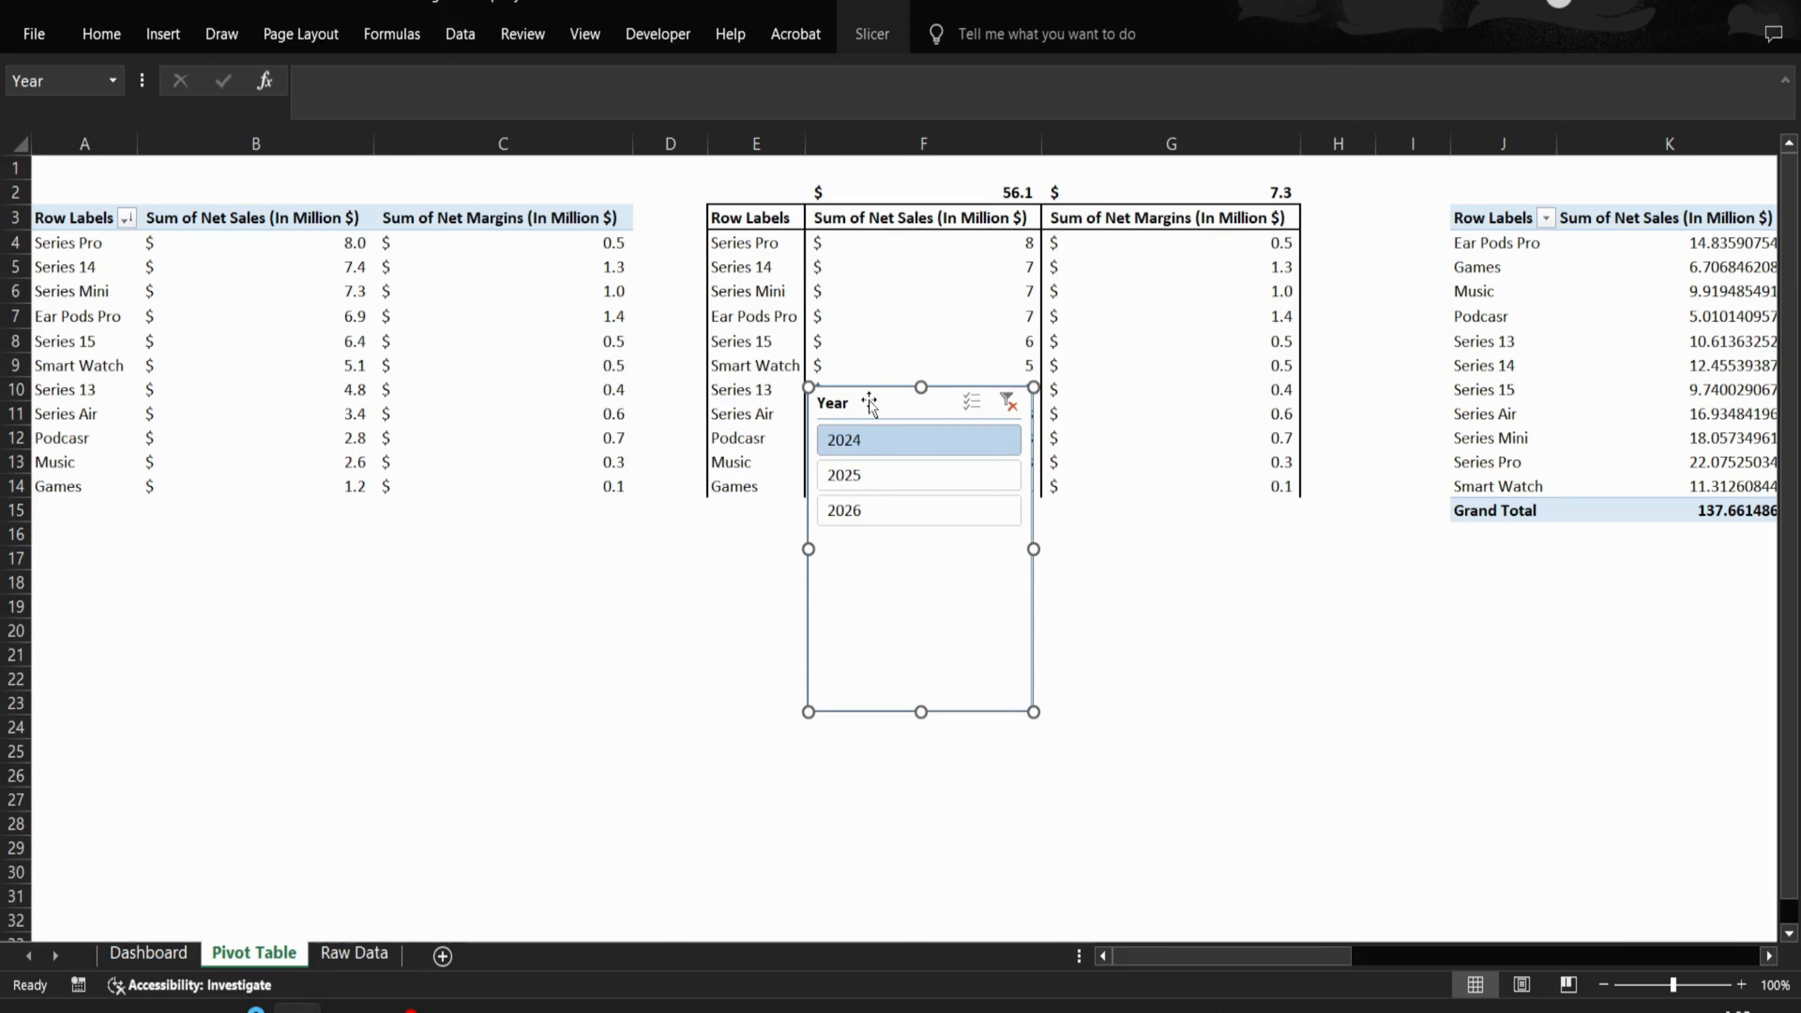
# - Move the Year slicer from the Pivot Table sheet to the Dashboard sheet, in the empty area beside the Net Sales circle
pyautogui.press('Delete')
pyautogui.hotkey('ctrl', 'pageup')
pyautogui.click(316, 390)
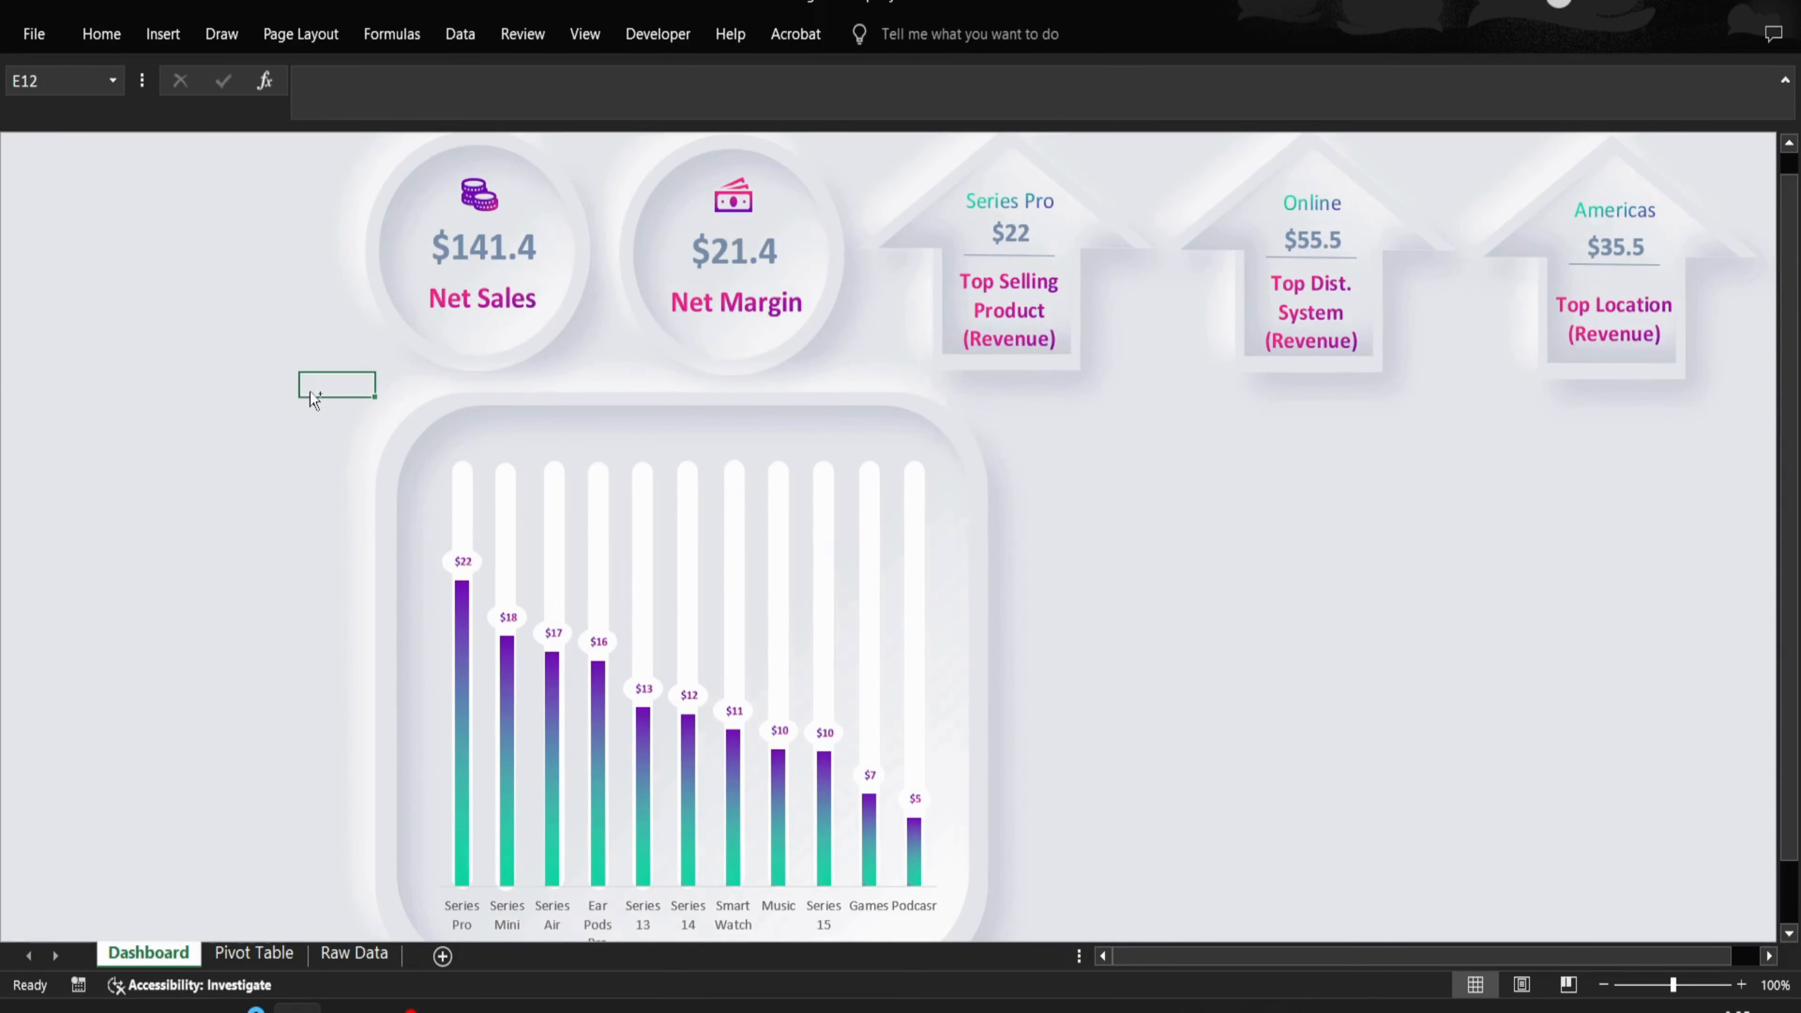
pyautogui.hotkey('ctrl', 'v')
pyautogui.moveTo(312, 393); pyautogui.dragTo(68, 254)
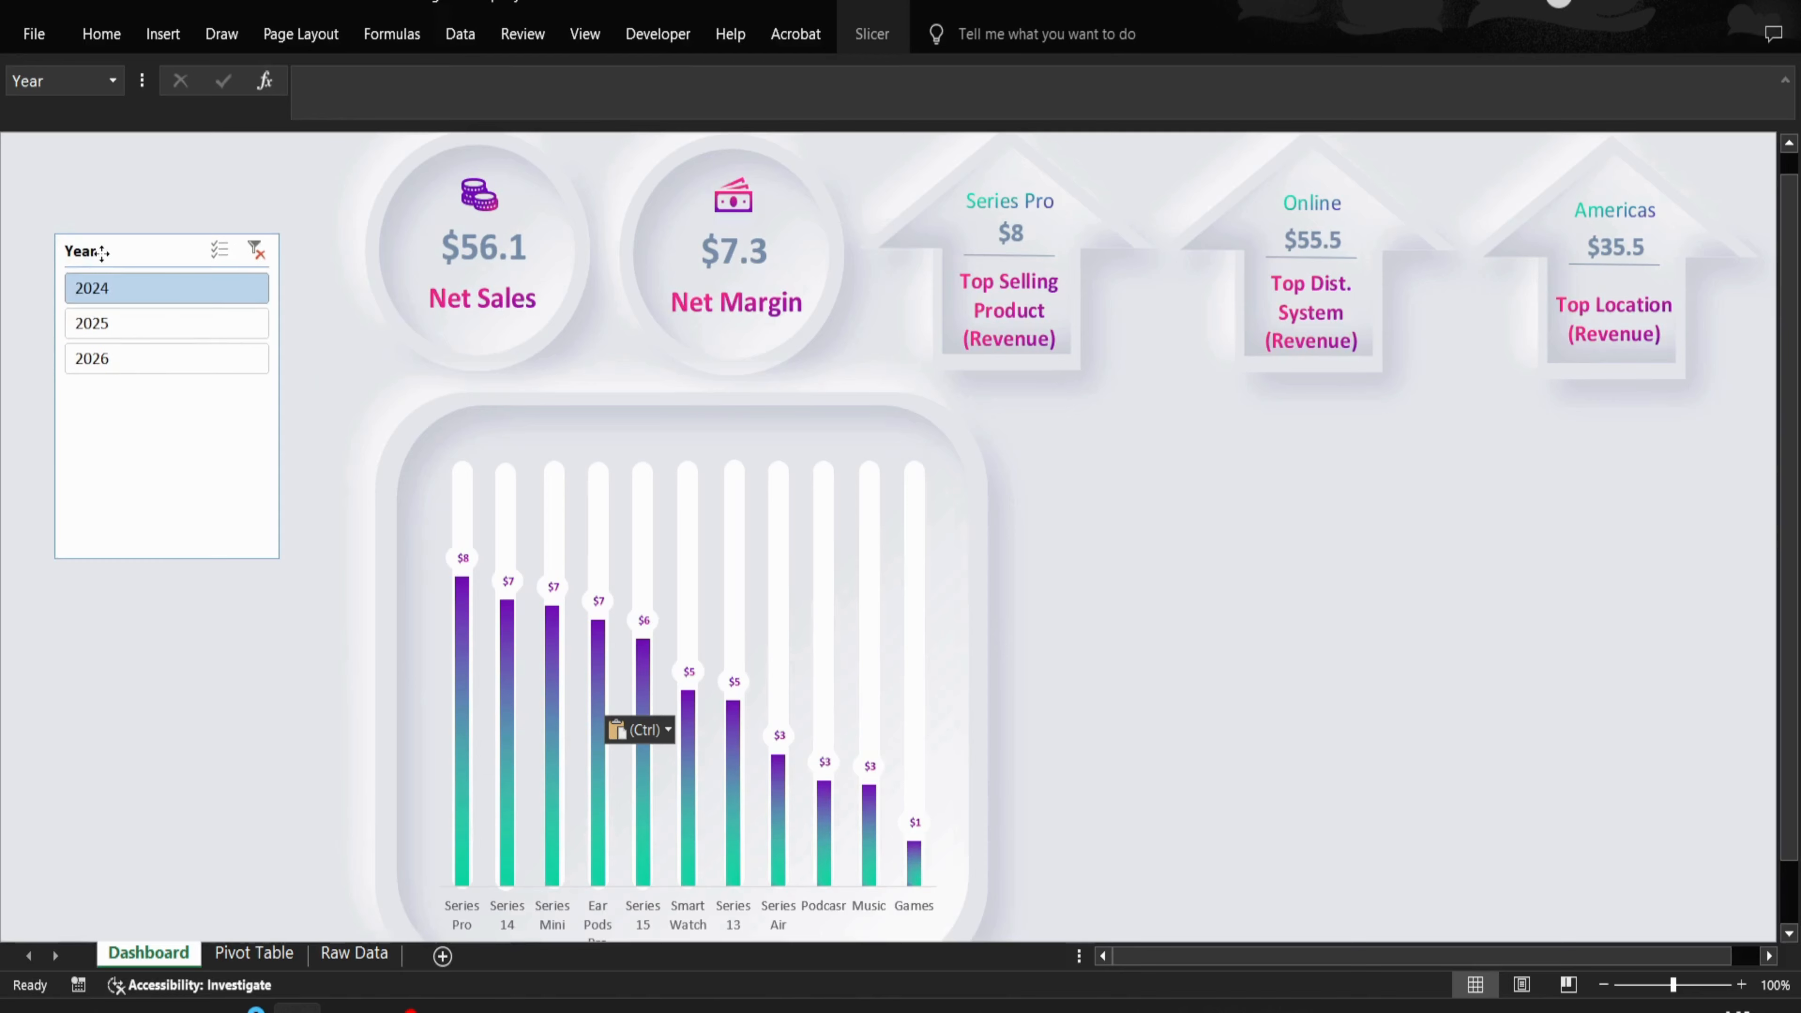
# - Check how the dashboard responds to the Year slicer by switching between 2024, 2025 and 2026
pyautogui.click(110, 323)
pyautogui.click(120, 351)
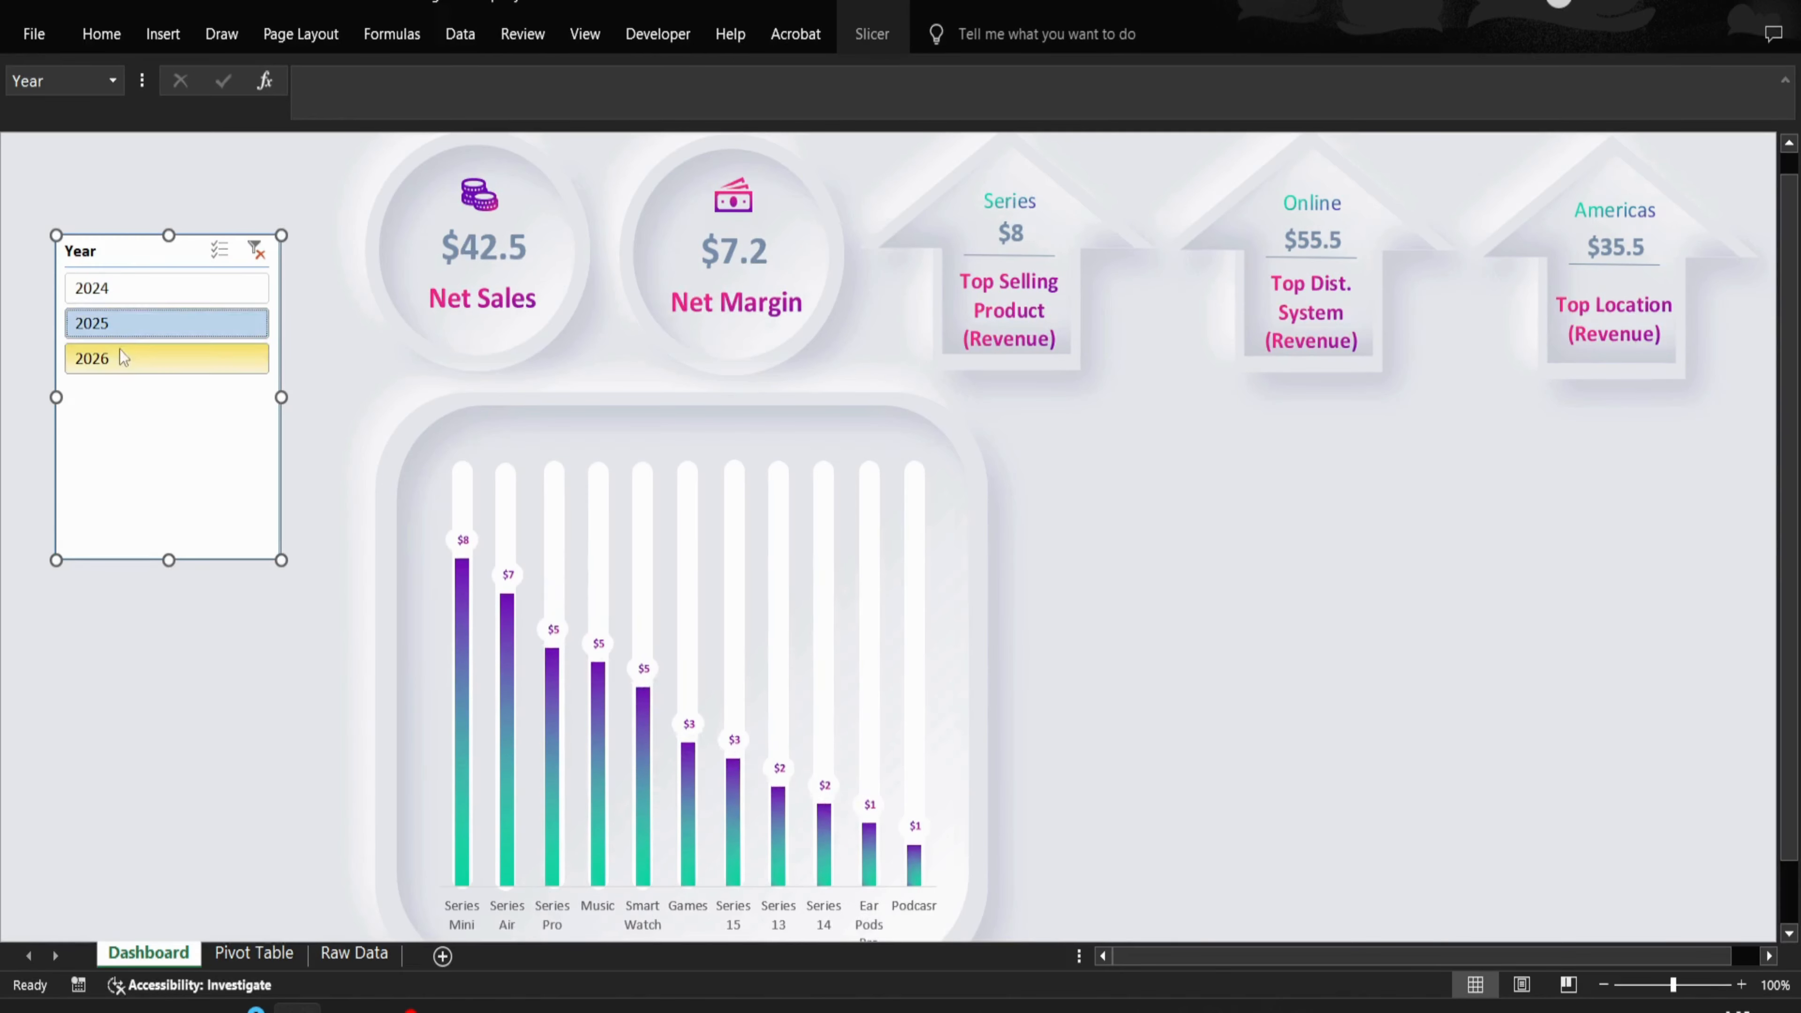
pyautogui.click(159, 296)
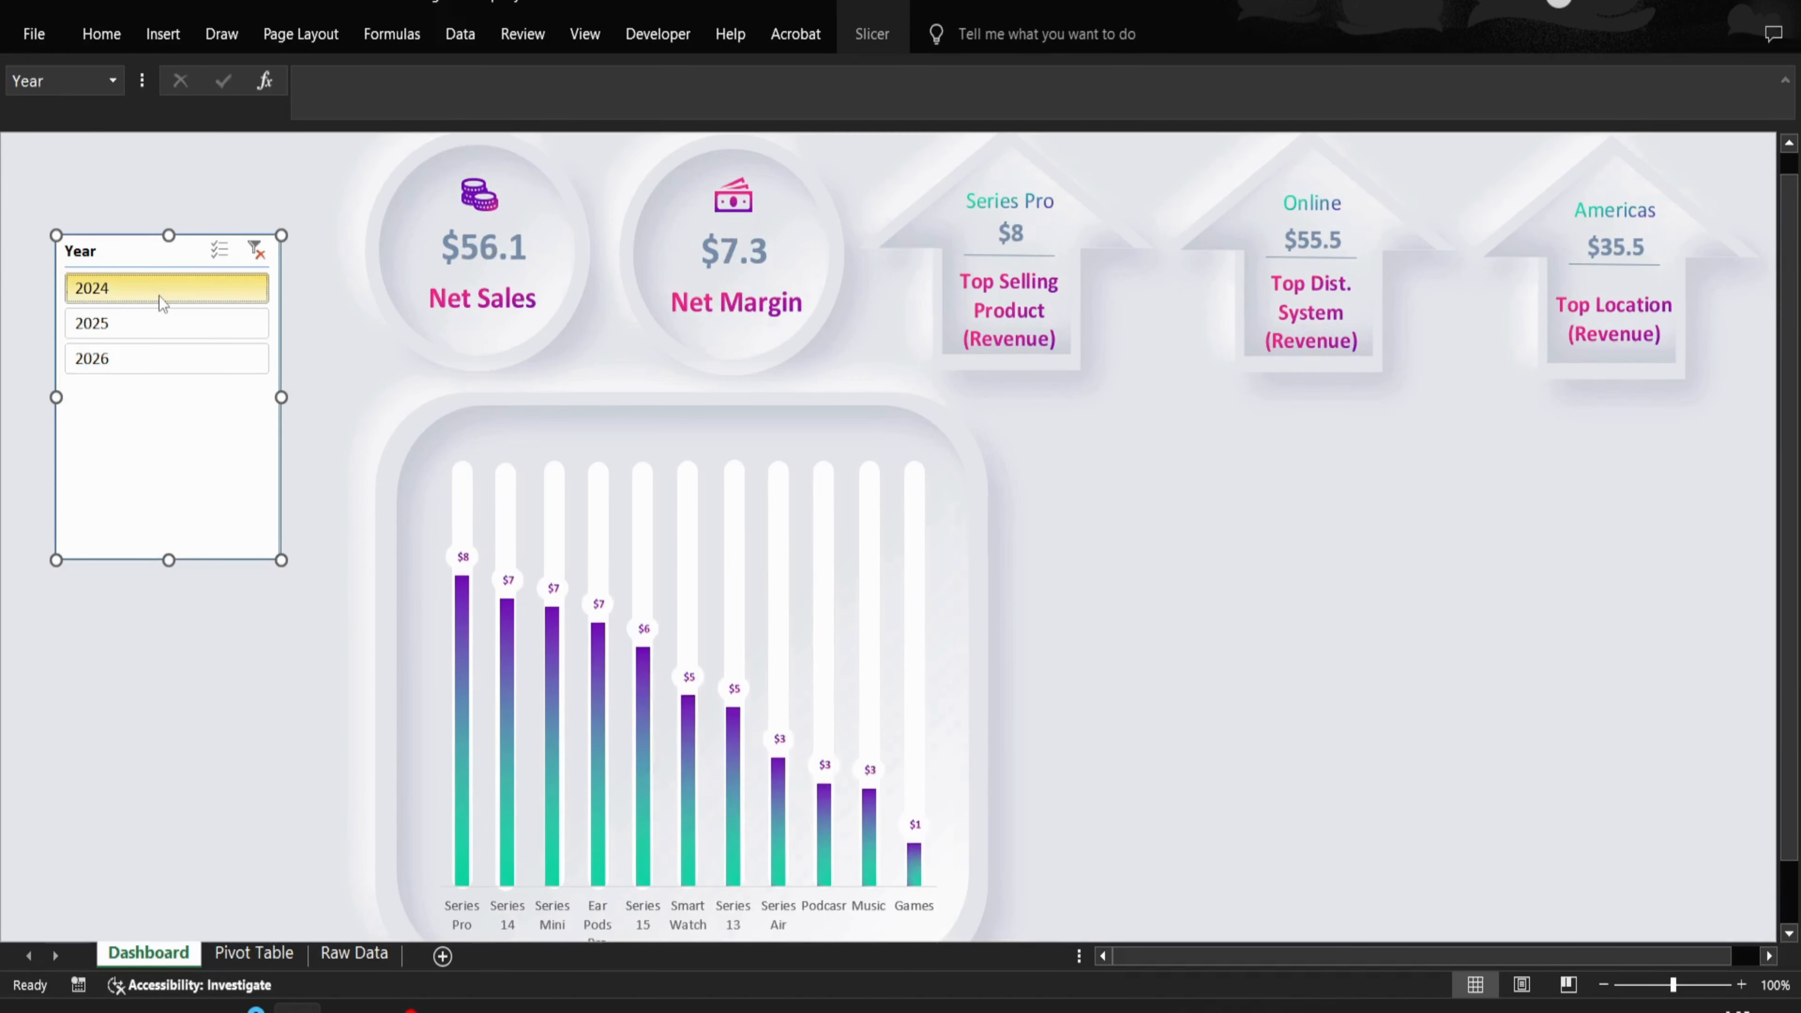
pyautogui.click(163, 327)
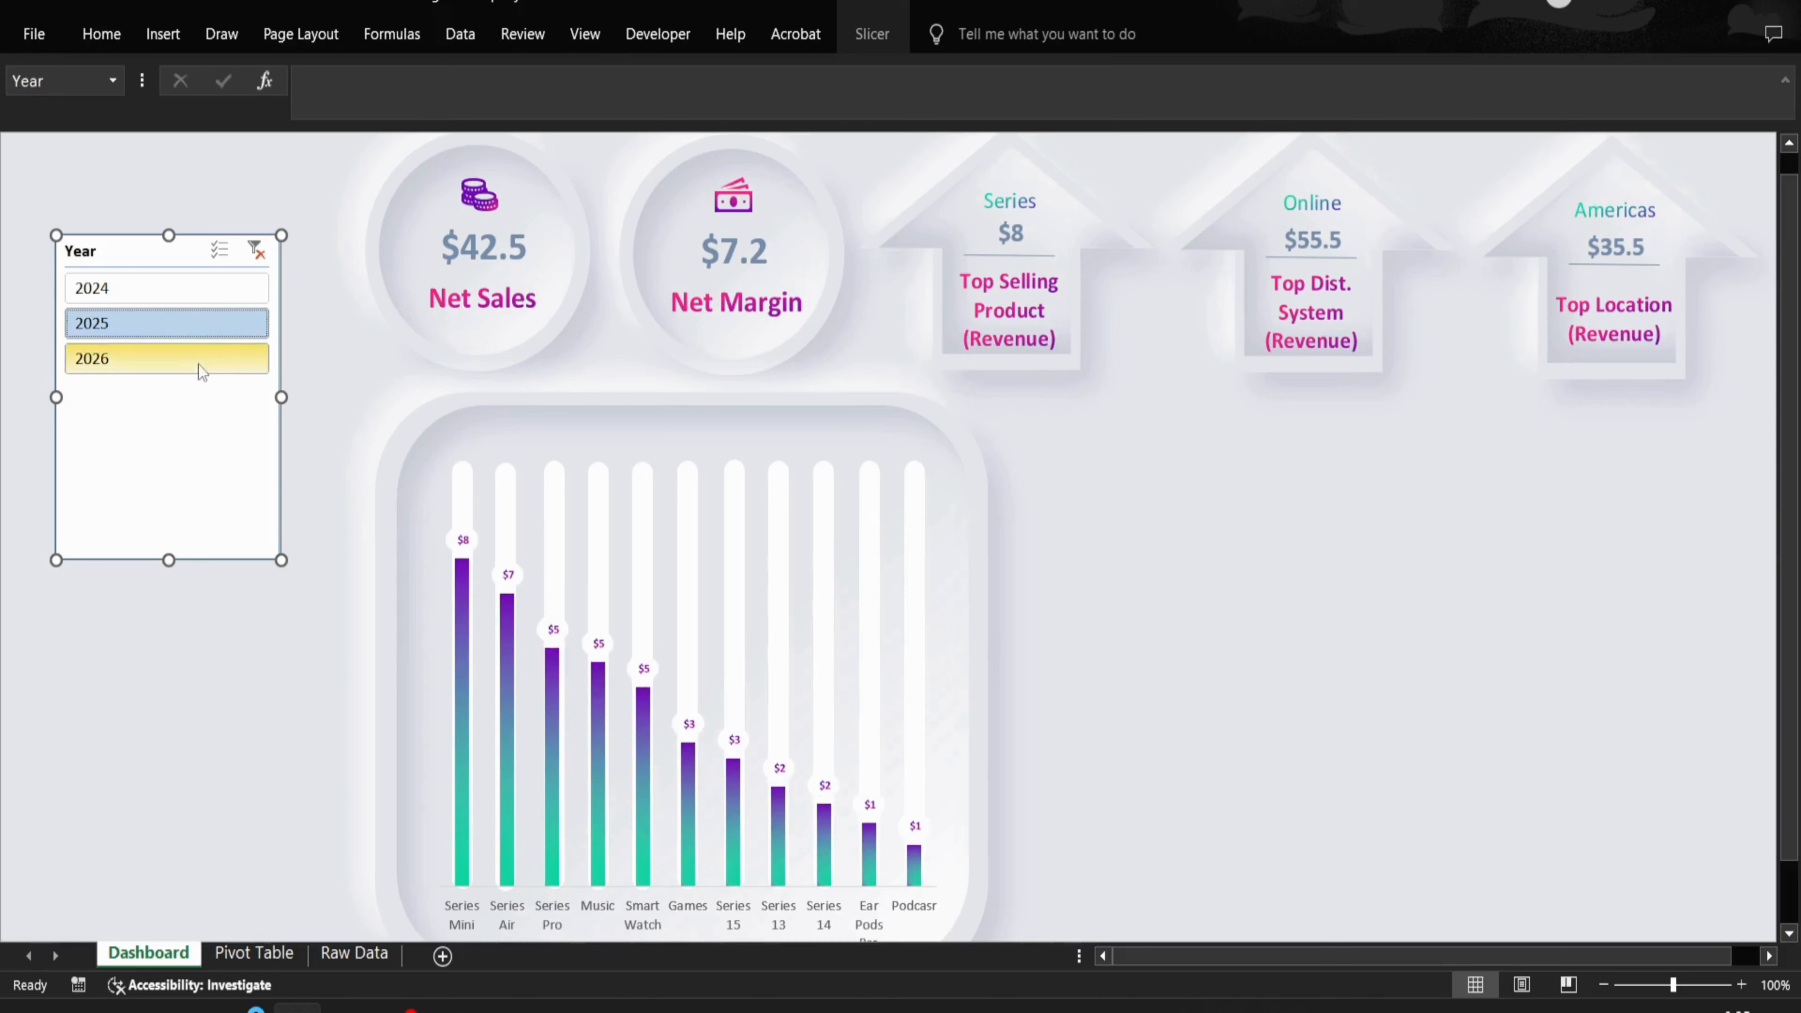
pyautogui.click(201, 369)
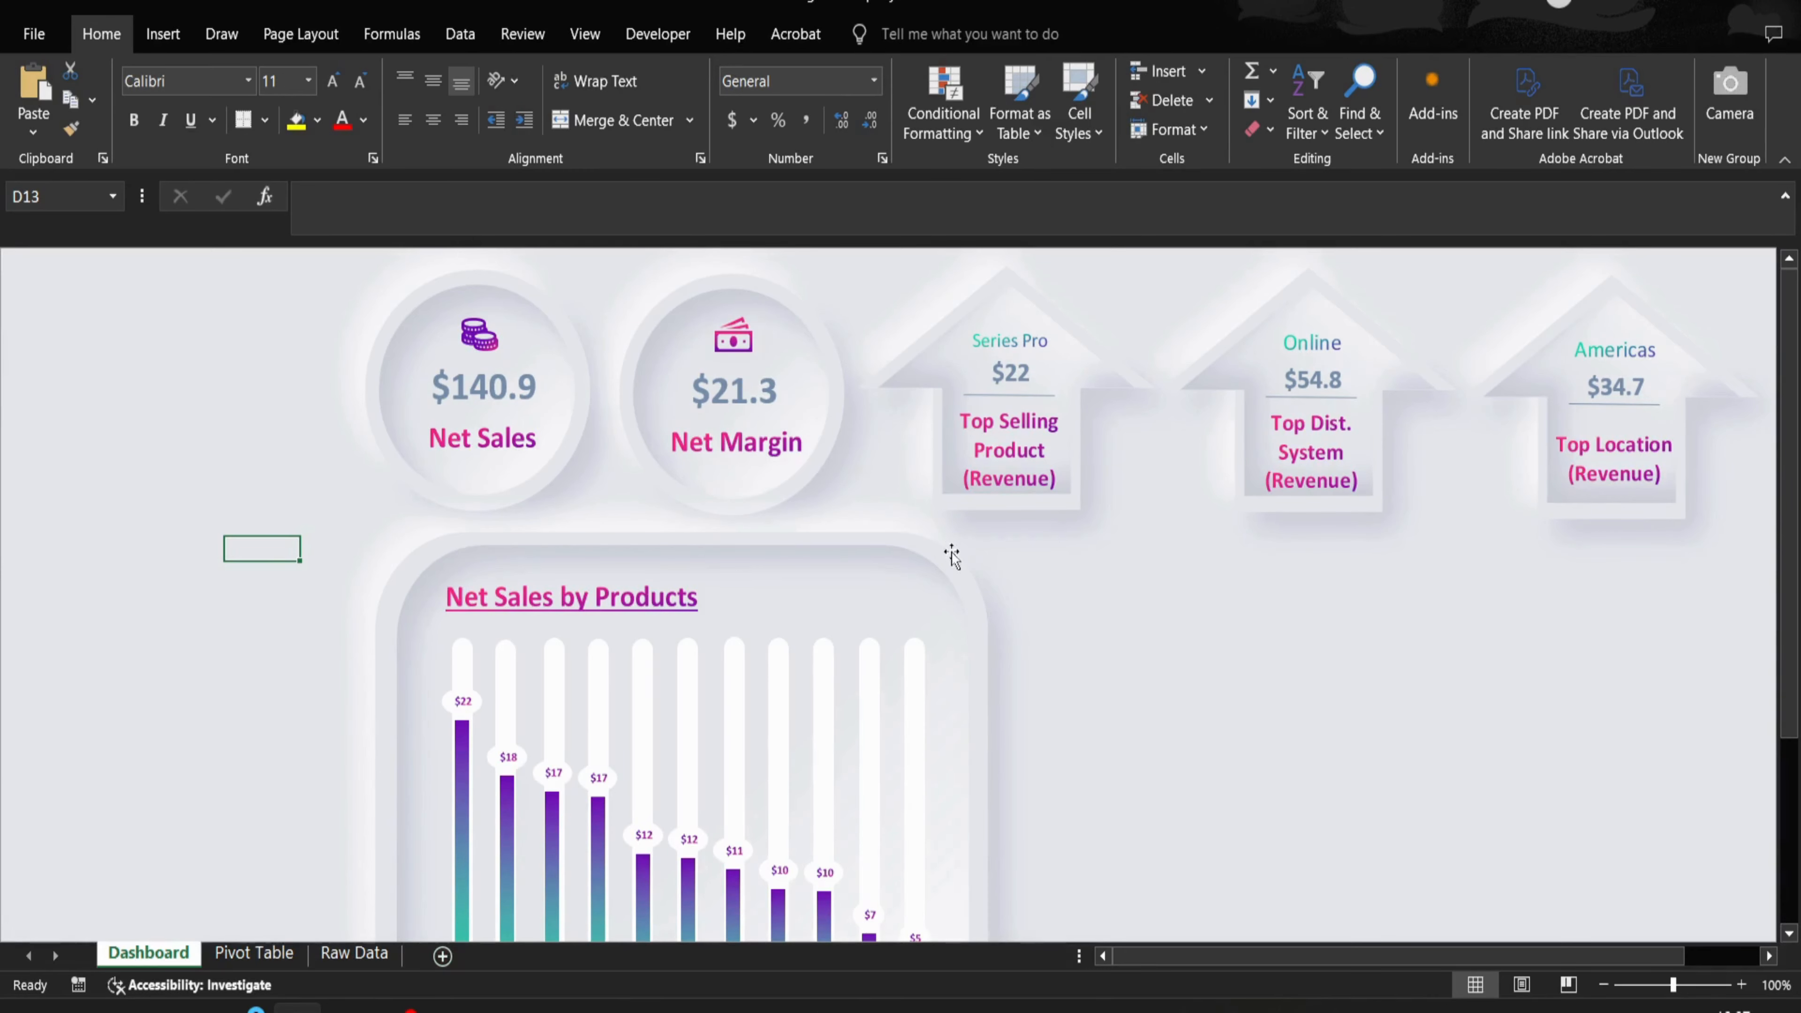
# - Duplicate the rounded chart panel and place the empty copy beside the Net Sales by Products chart, level with it
pyautogui.click(957, 565)
pyautogui.hotkey('ctrl', 'd')
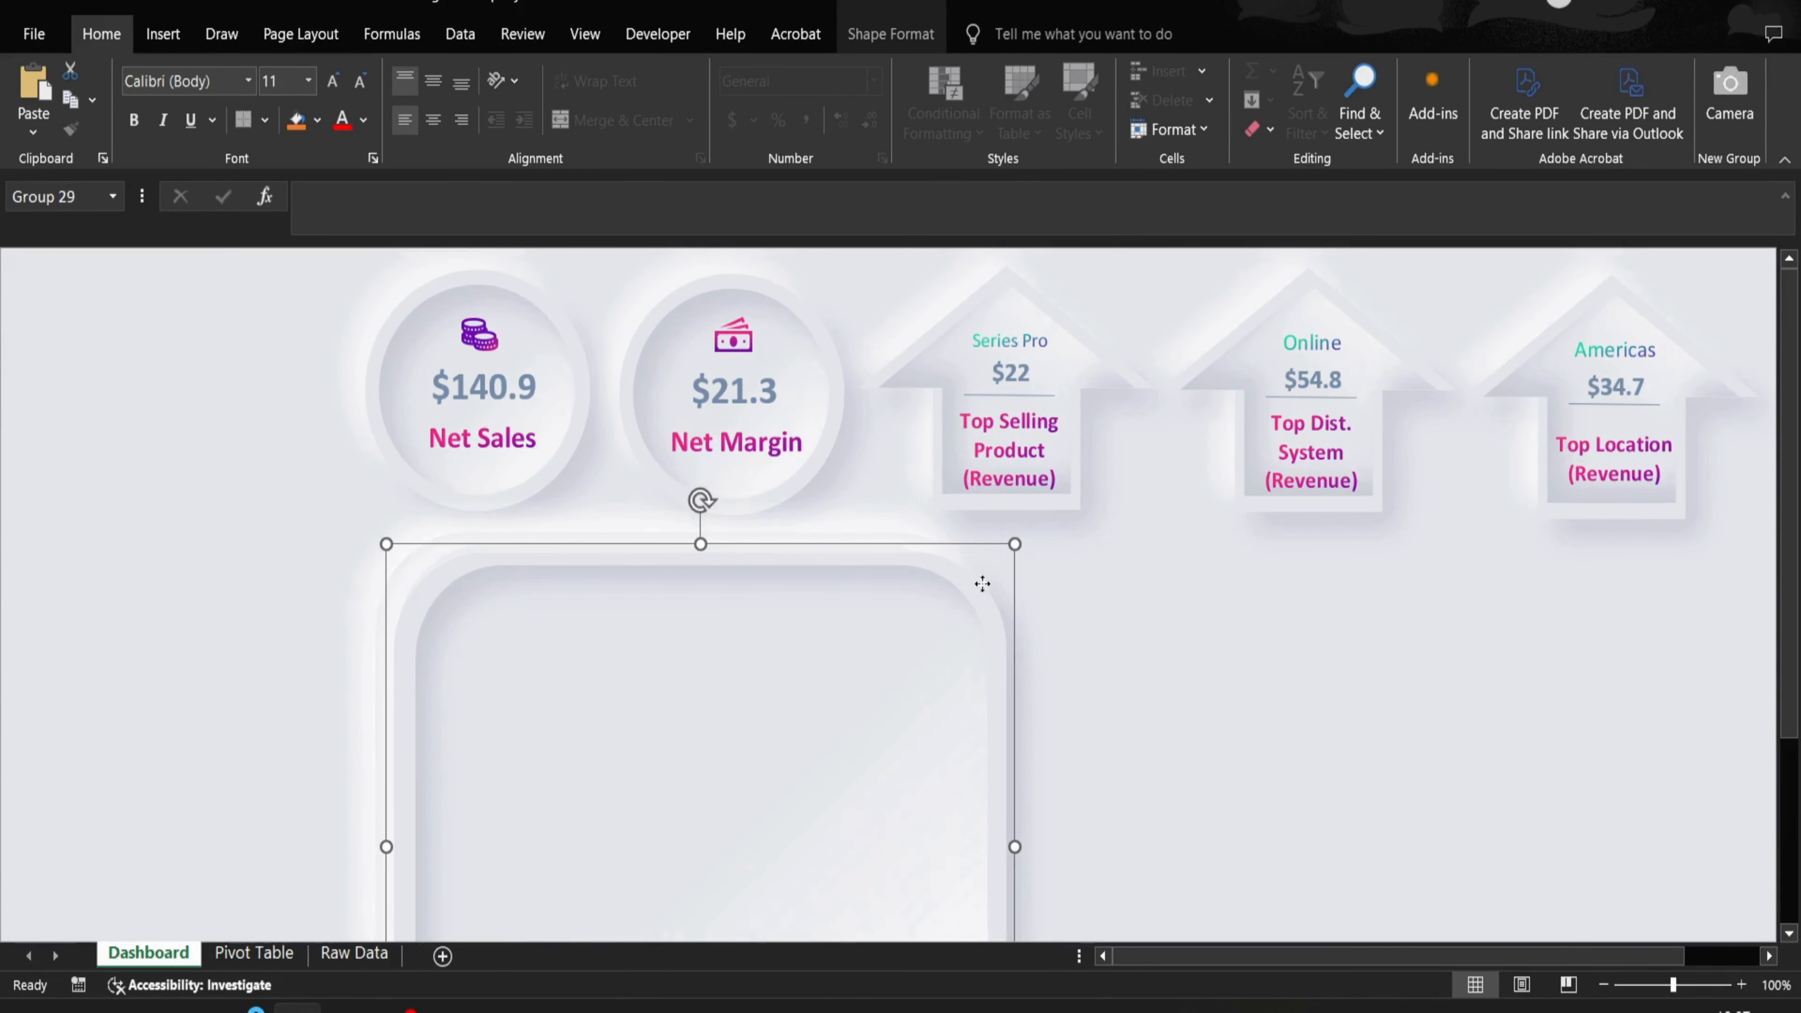
pyautogui.moveTo(978, 581); pyautogui.dragTo(1600, 547)
pyautogui.moveTo(1790, 497); pyautogui.dragTo(1790, 667)
pyautogui.moveTo(1650, 360)
pyautogui.mouseDown()
pyautogui.moveTo(1680, 374)
pyautogui.moveTo(1660, 390)
pyautogui.moveTo(1672, 377)
pyautogui.mouseUp()
pyautogui.moveTo(1789, 528)
pyautogui.mouseDown()
pyautogui.moveTo(1790, 373)
pyautogui.moveTo(1790, 522)
pyautogui.mouseUp()
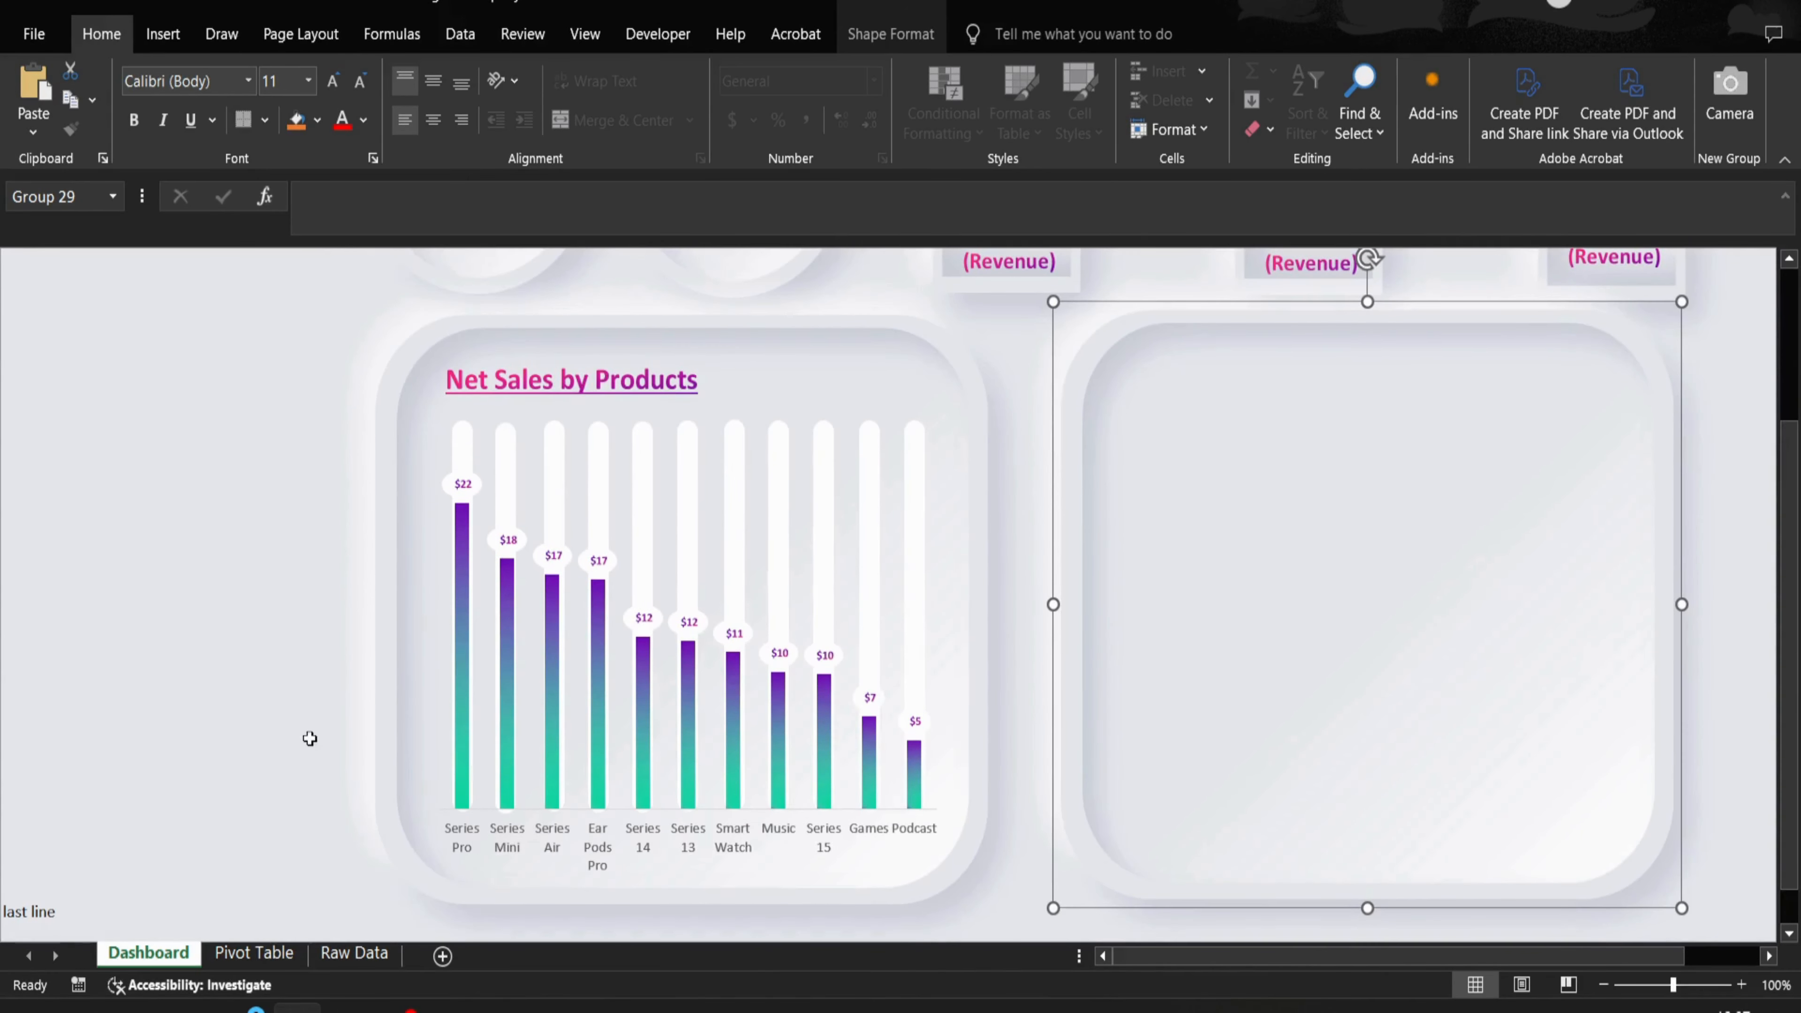
# - Add a new worksheet after Raw Data and name it Images
pyautogui.click(118, 643)
pyautogui.hotkey('ctrl', 'pagedown')
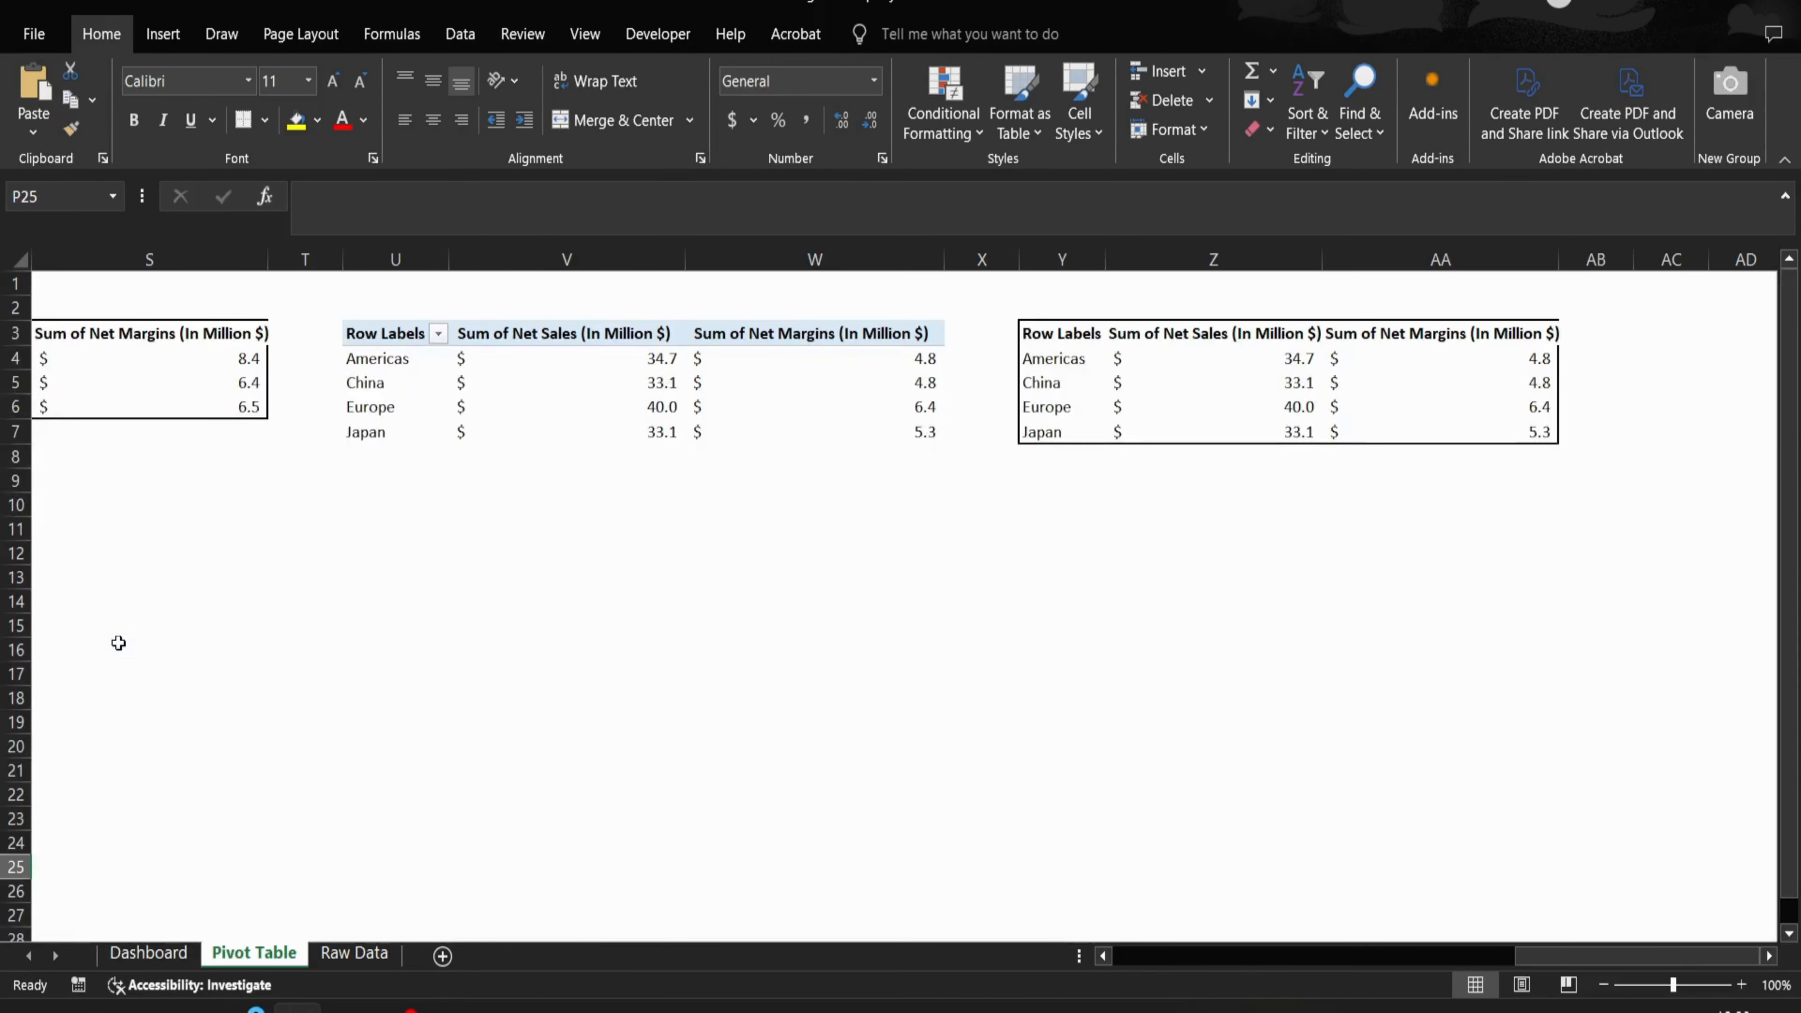
pyautogui.hotkey('ctrl', 'pagedown')
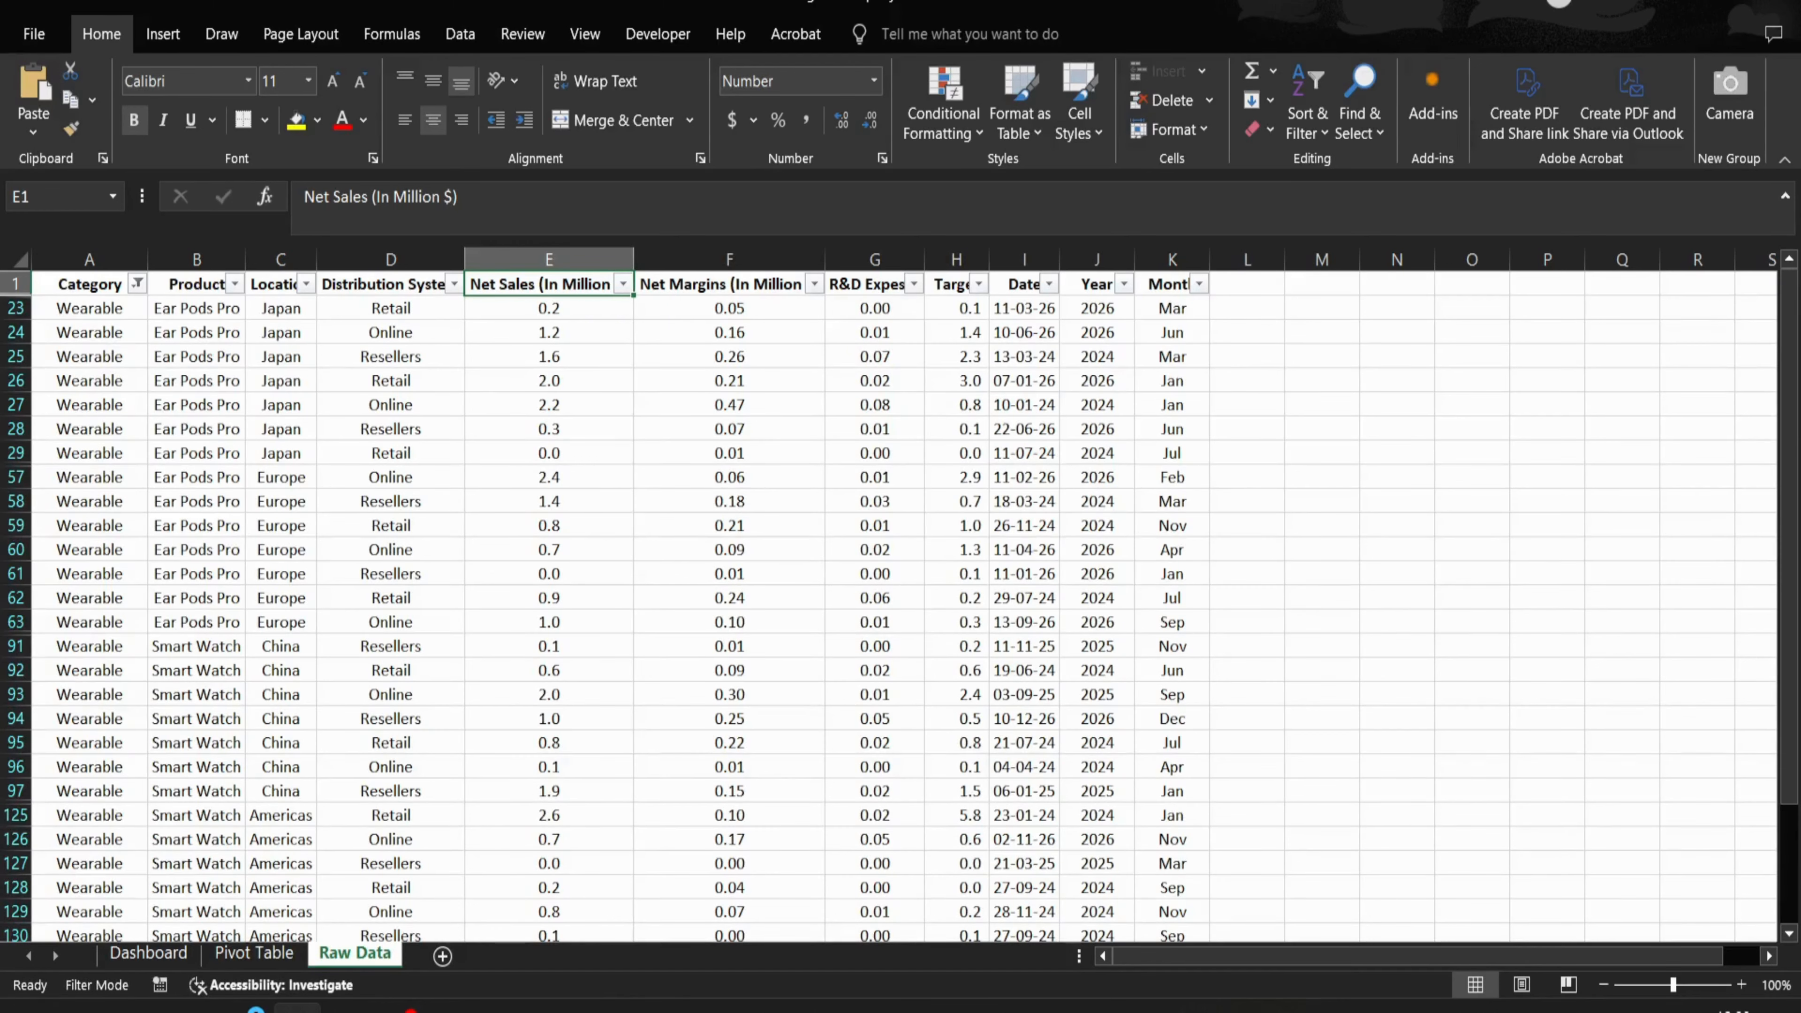
pyautogui.click(443, 955)
pyautogui.doubleClick(434, 956)
pyautogui.press('BackSpace')
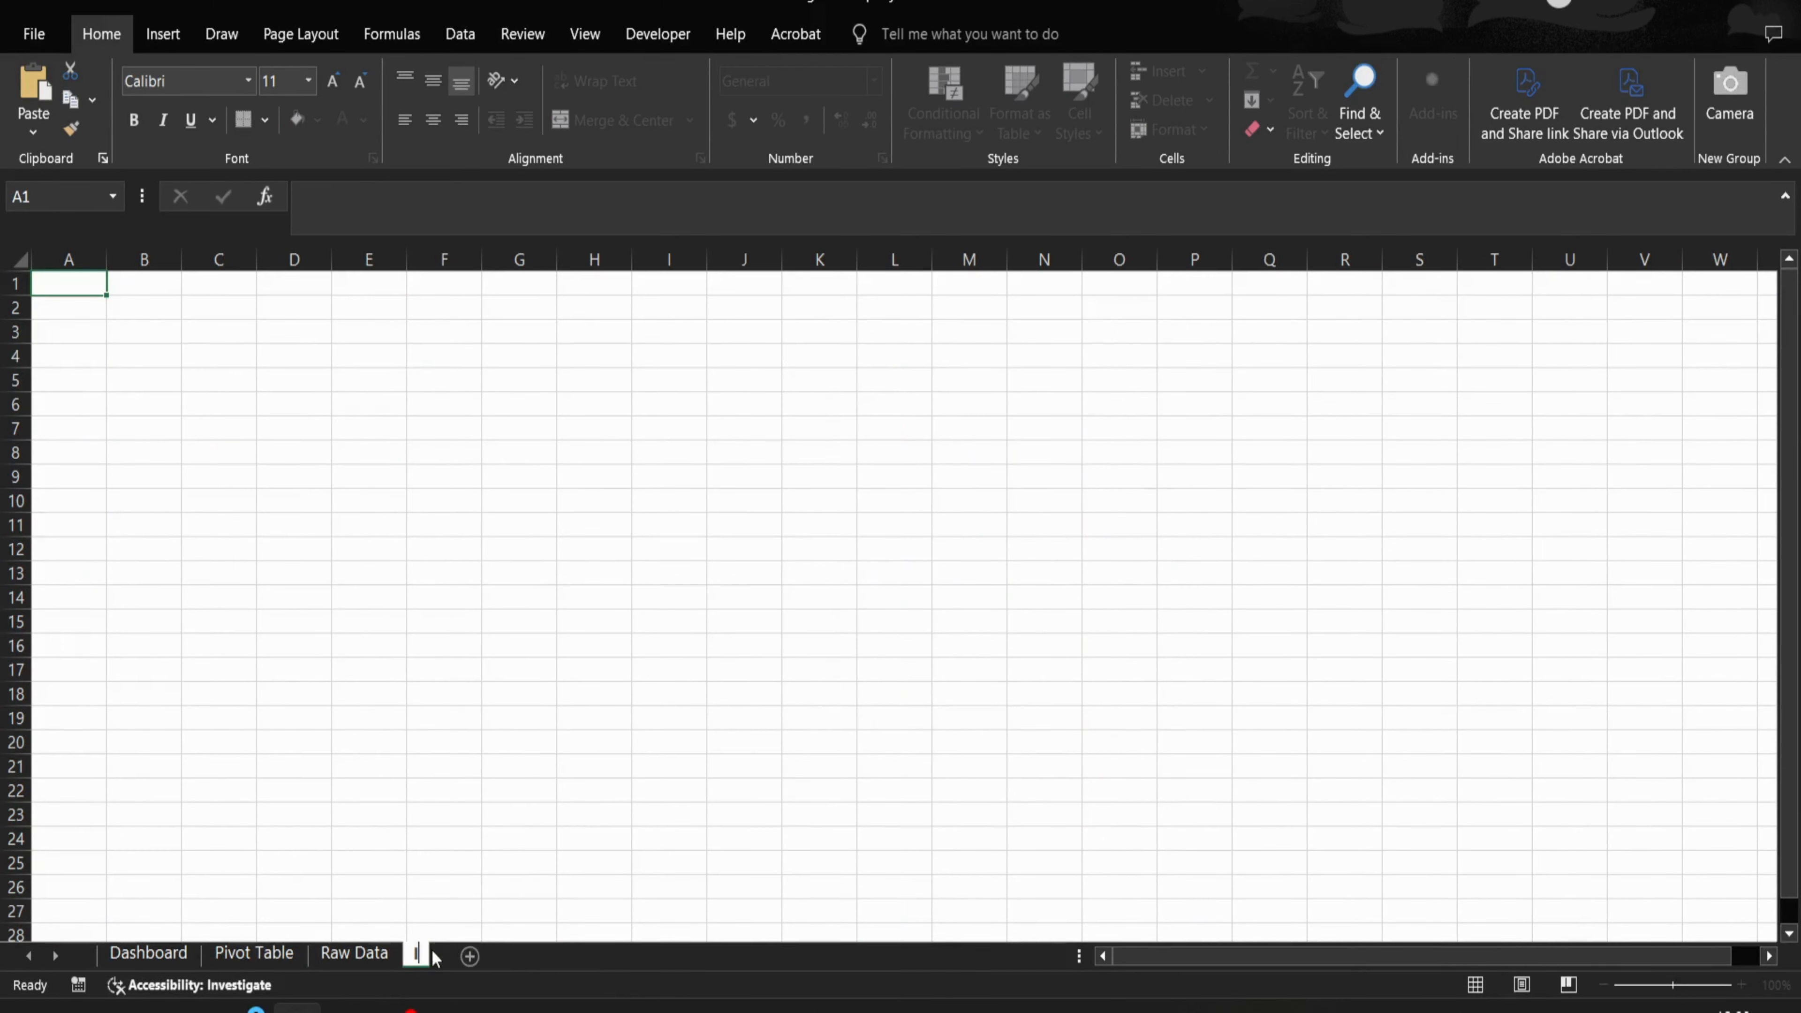
pyautogui.write('Images')
pyautogui.press('Return')
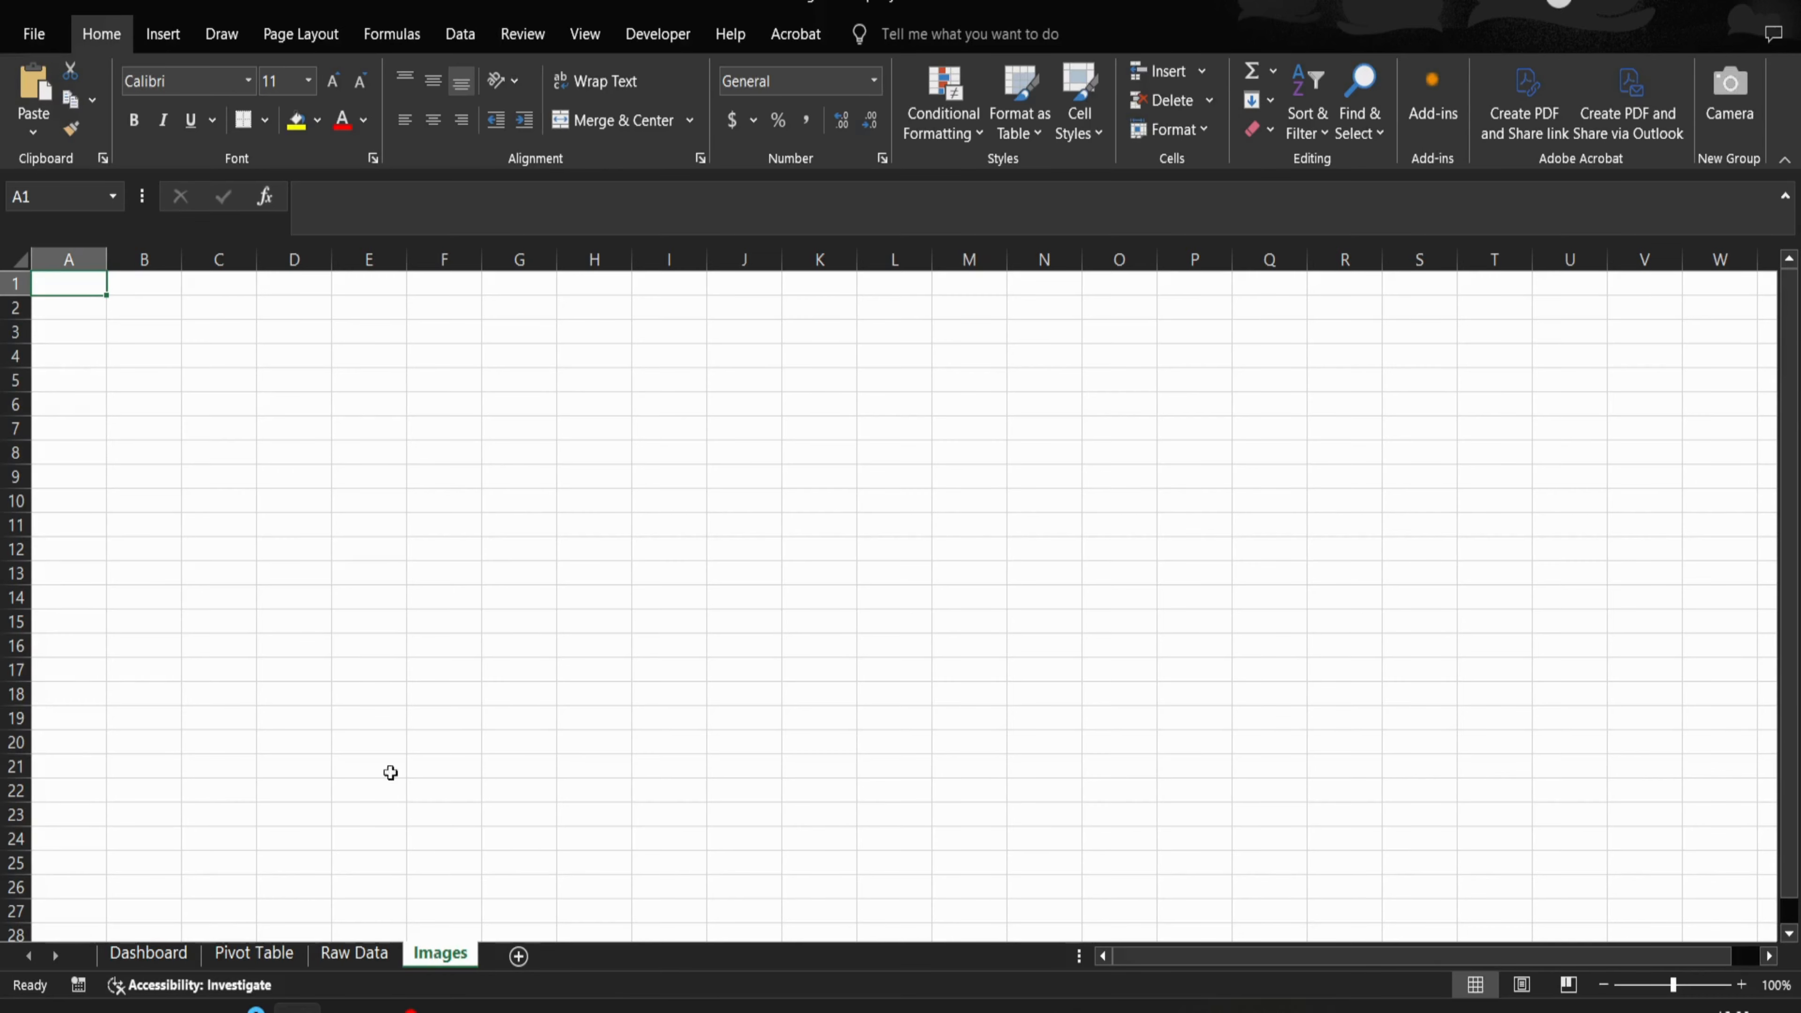
# - Insert all the product pictures from the Elegant Abstract Gradient folder into the Images sheet
pyautogui.click(162, 34)
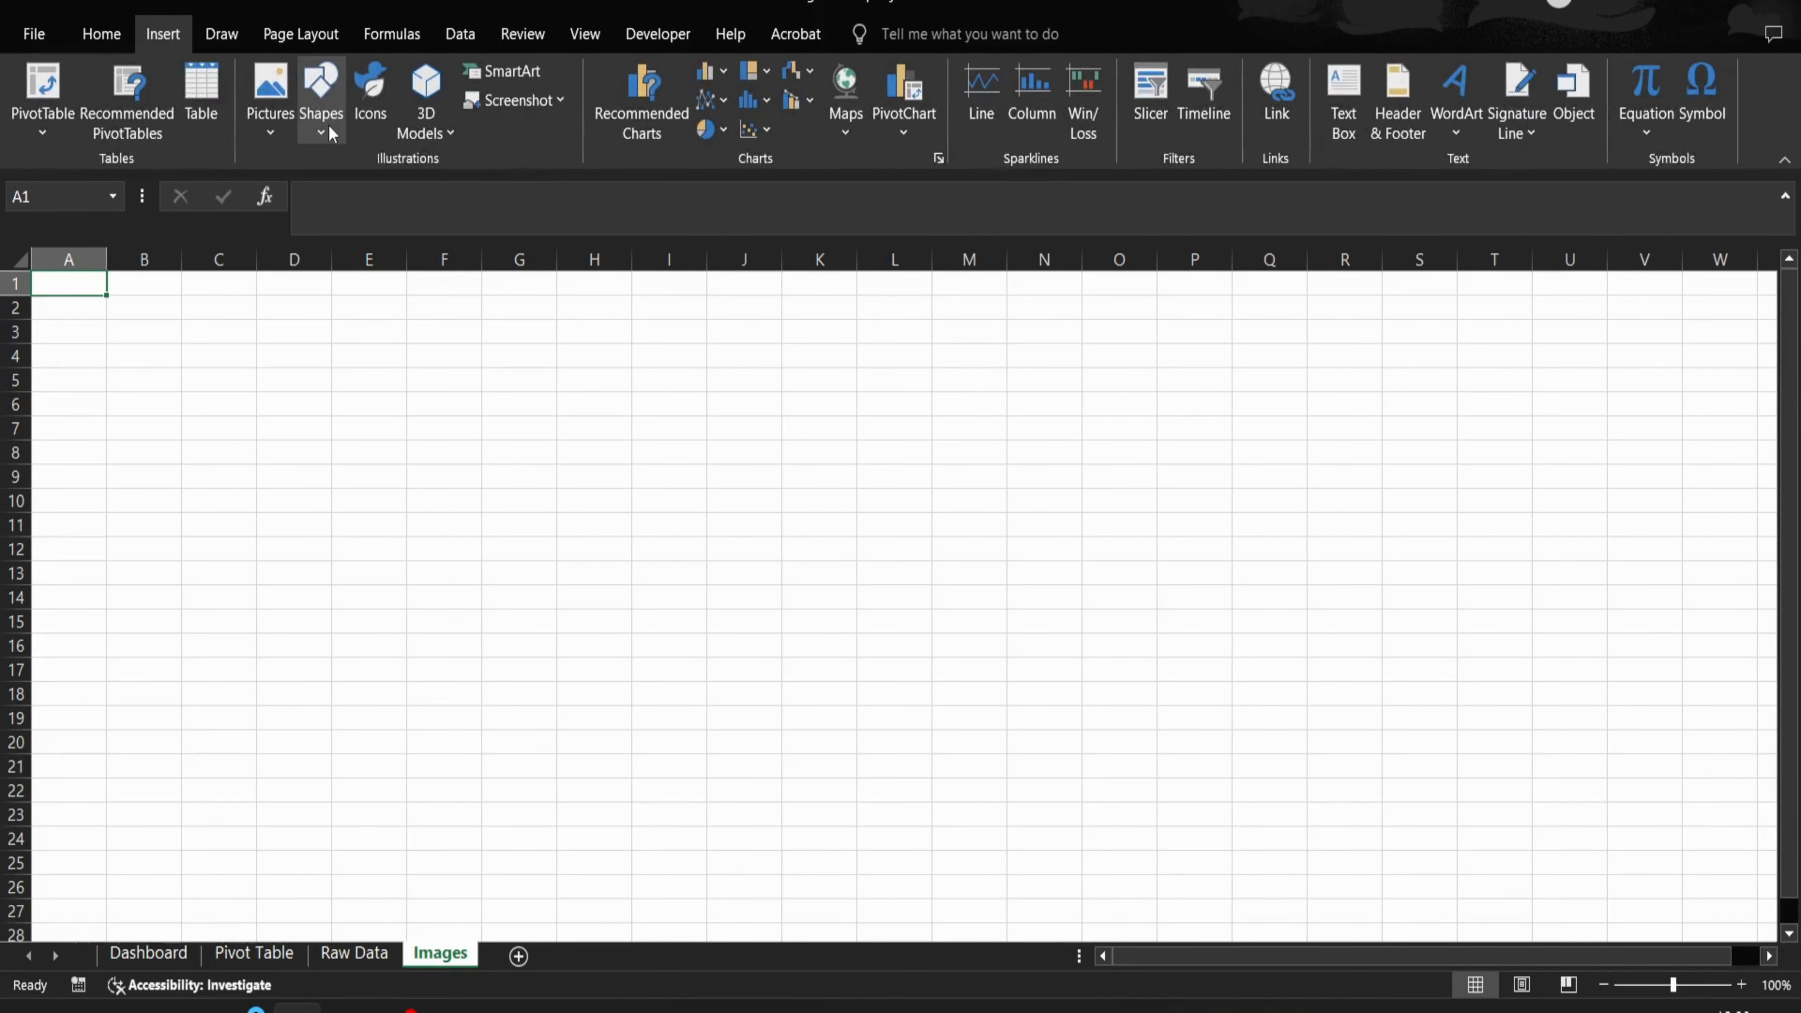
pyautogui.click(271, 107)
pyautogui.click(297, 195)
pyautogui.click(283, 218)
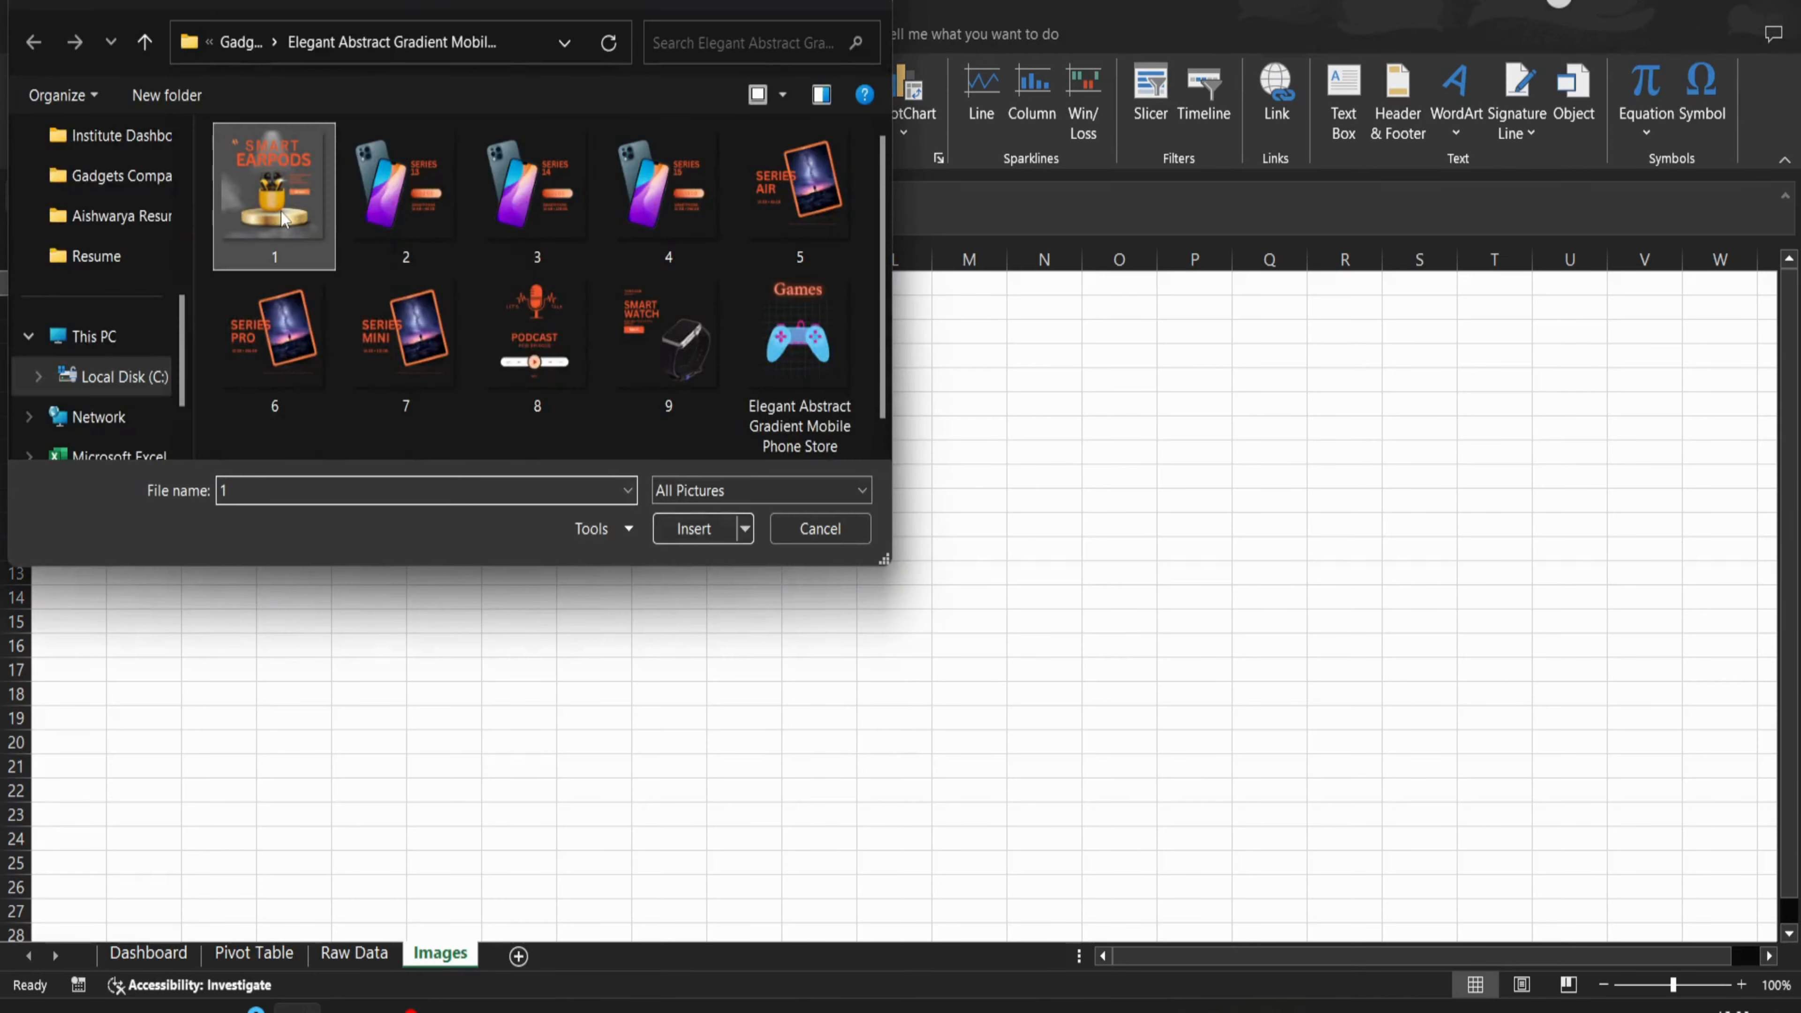
pyautogui.hotkey('ctrl', 'a')
pyautogui.press('Return')
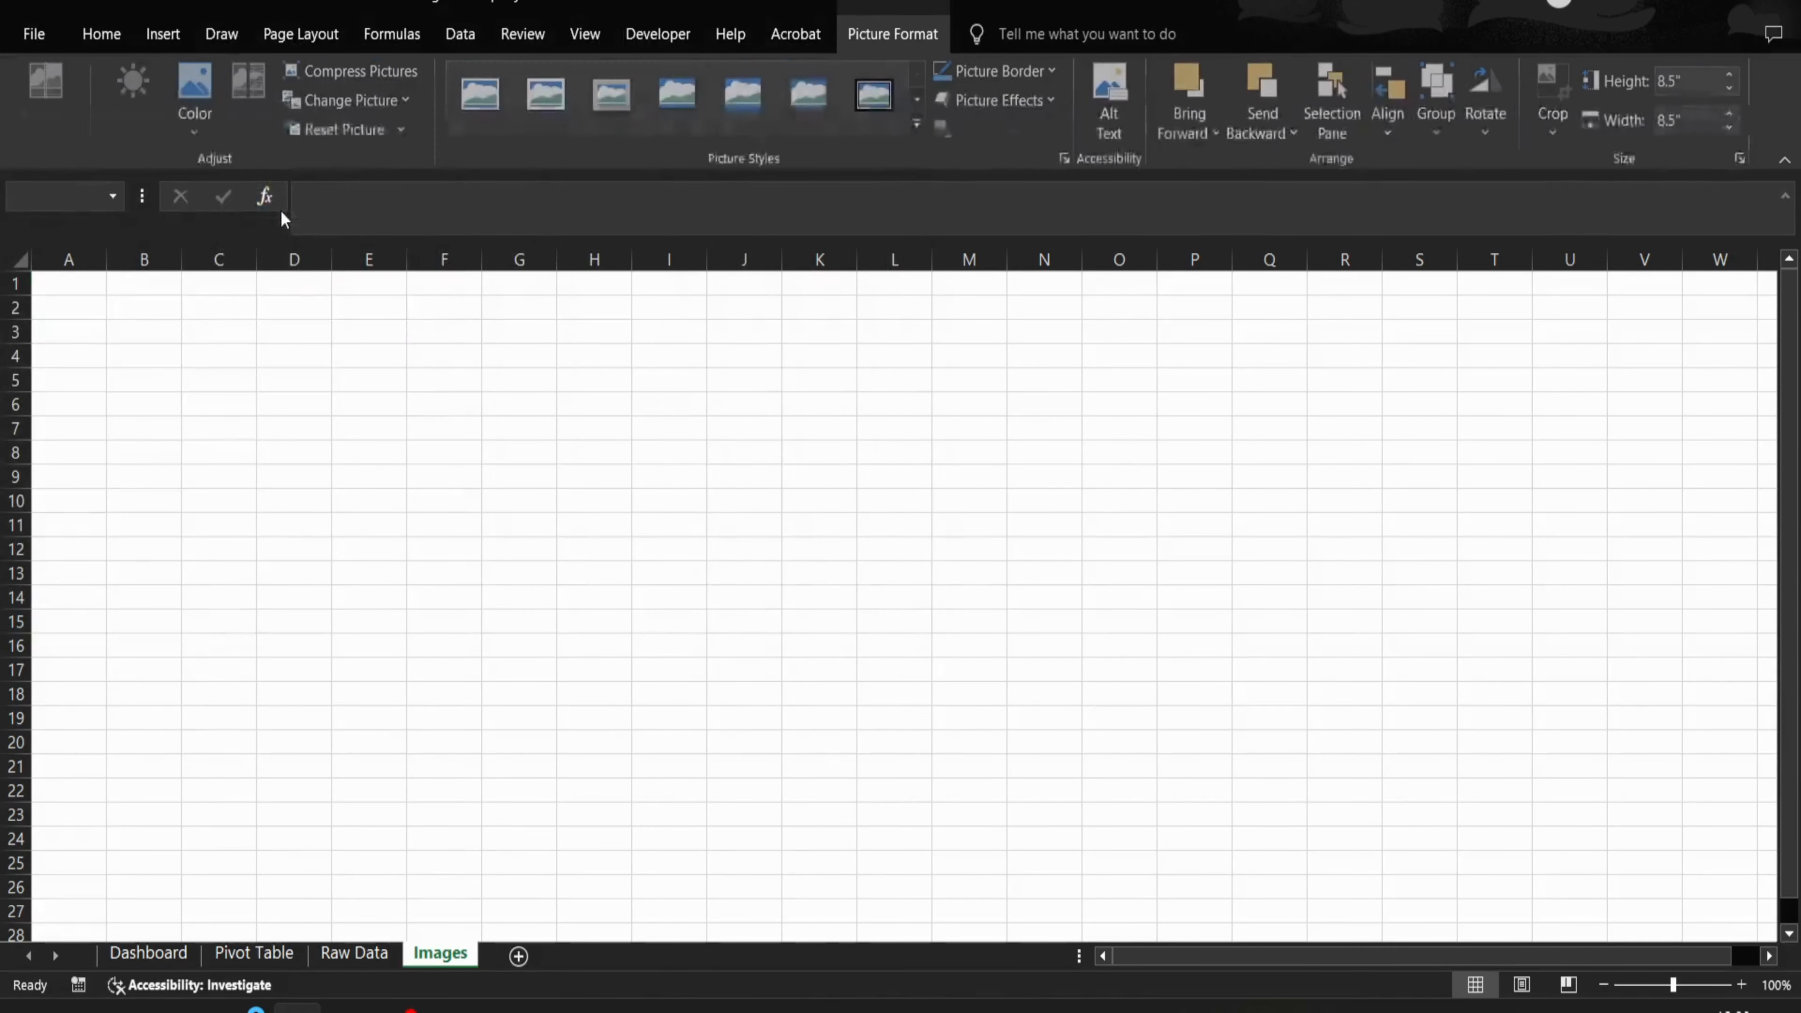
# - Set the height of all the inserted product pictures to 4 inches
pyautogui.click(1685, 85)
pyautogui.write('4')
pyautogui.press('Tab')
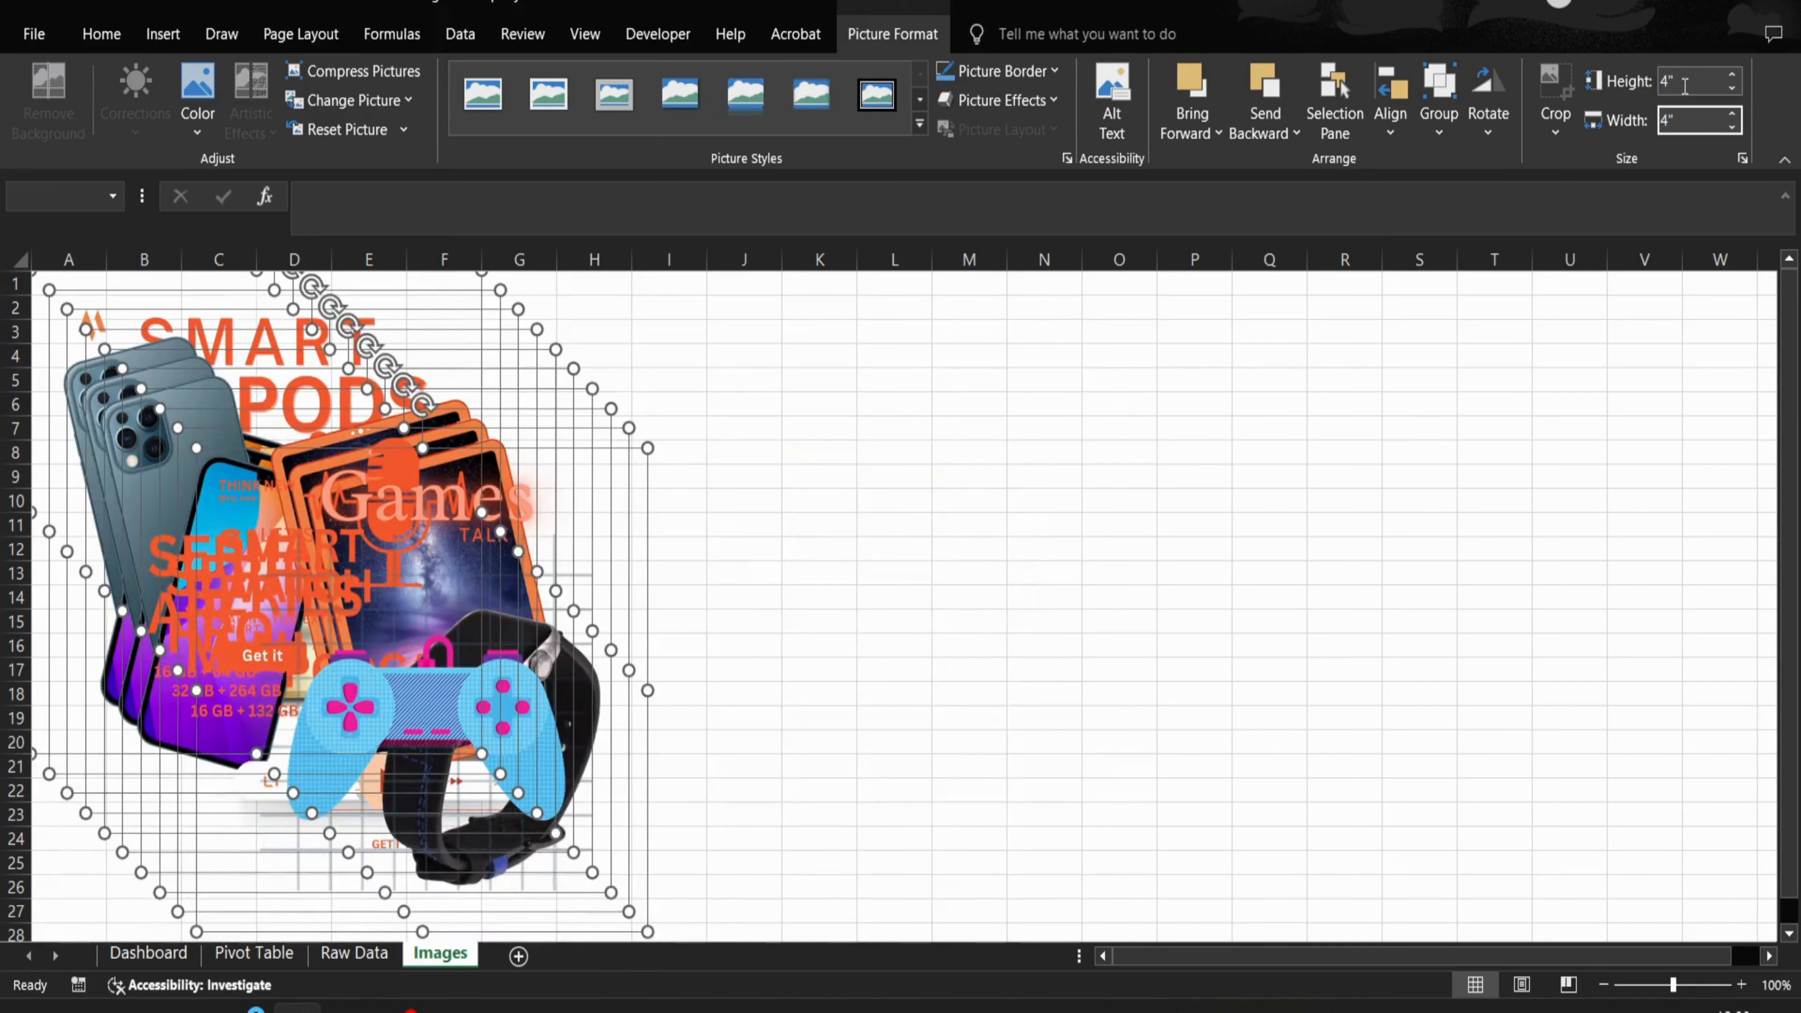
# - Enlarge all columns and rows of the Images sheet, making the columns wider than the product pictures
pyautogui.click(795, 353)
pyautogui.hotkey('ctrl', 'a')
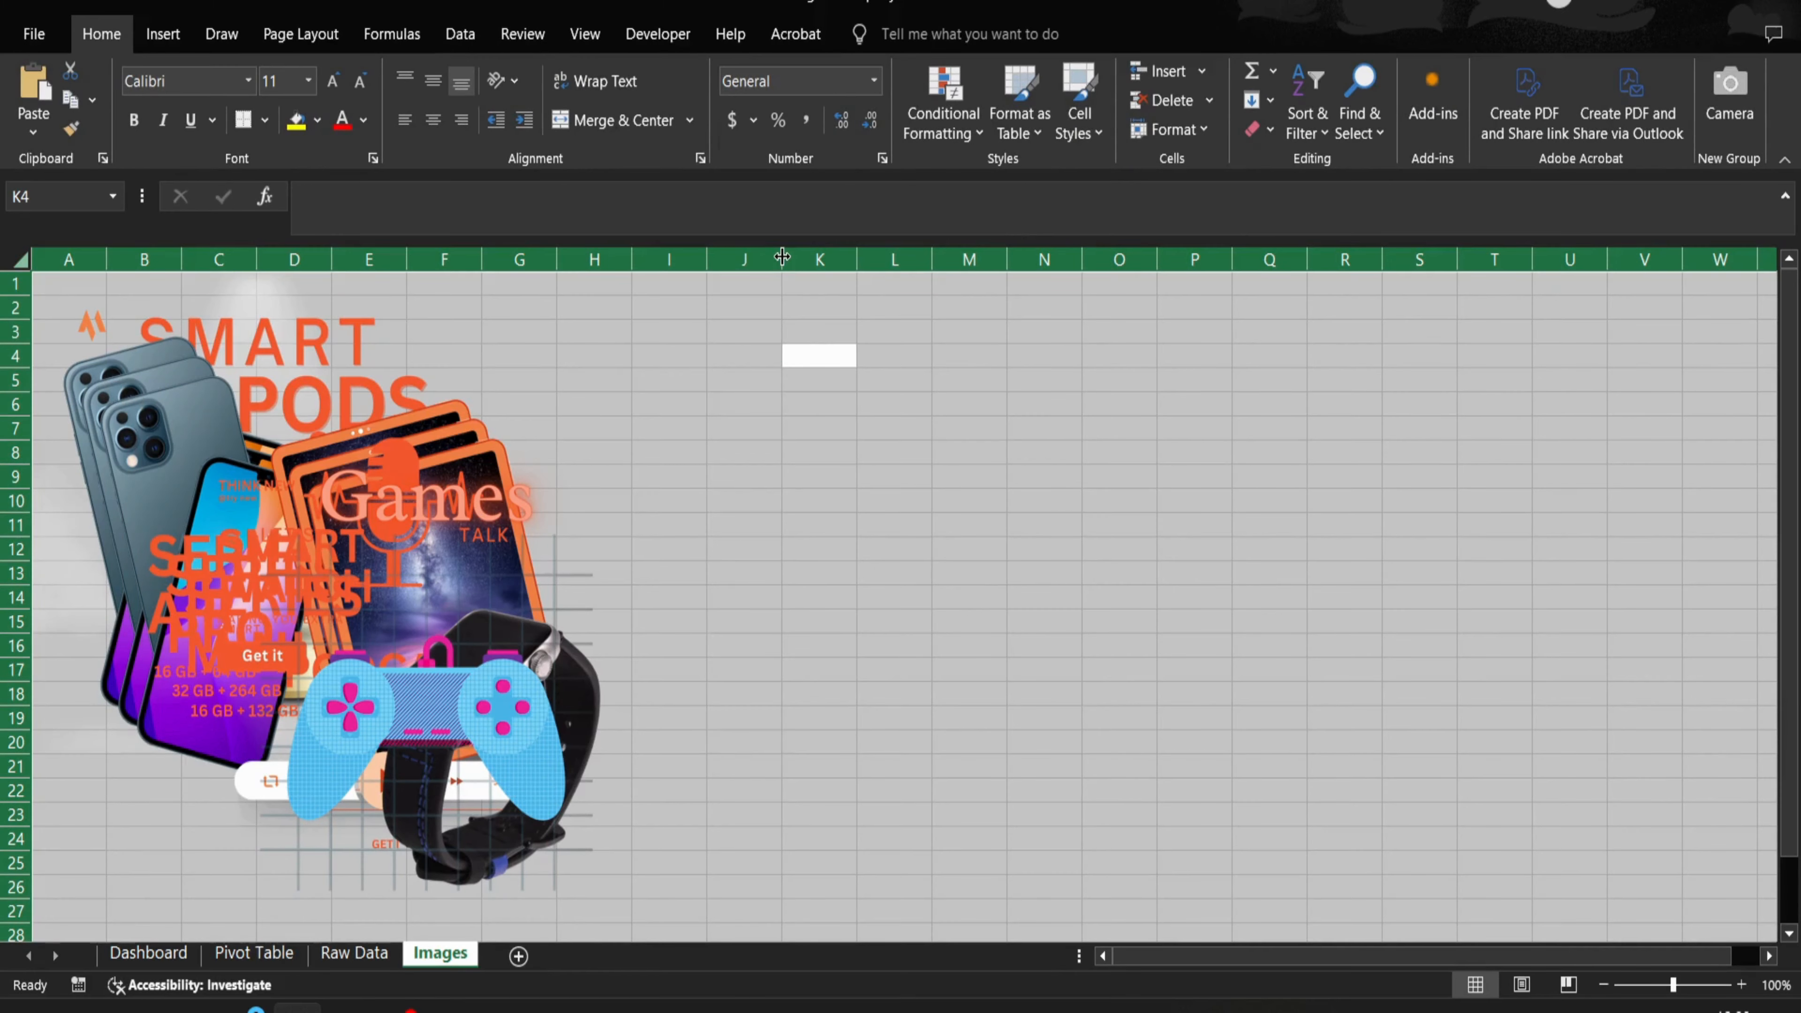
pyautogui.moveTo(782, 256); pyautogui.dragTo(1080, 296)
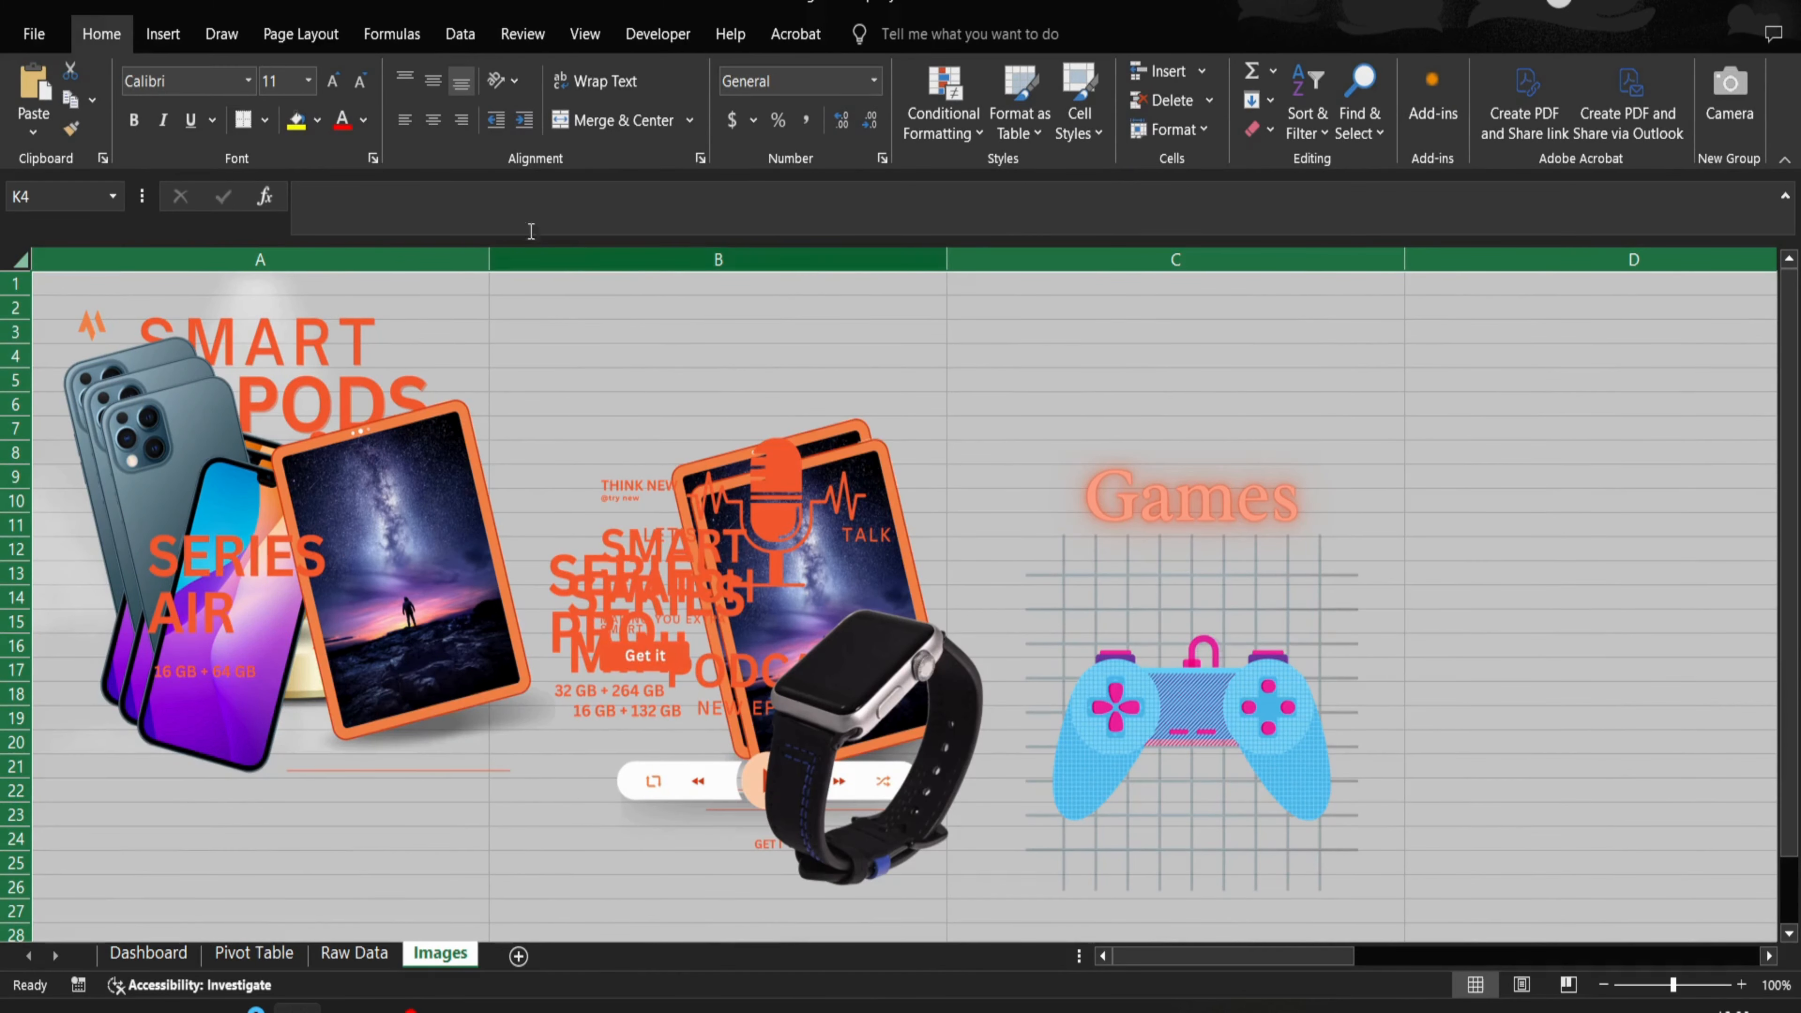
pyautogui.moveTo(13, 296); pyautogui.dragTo(8, 596)
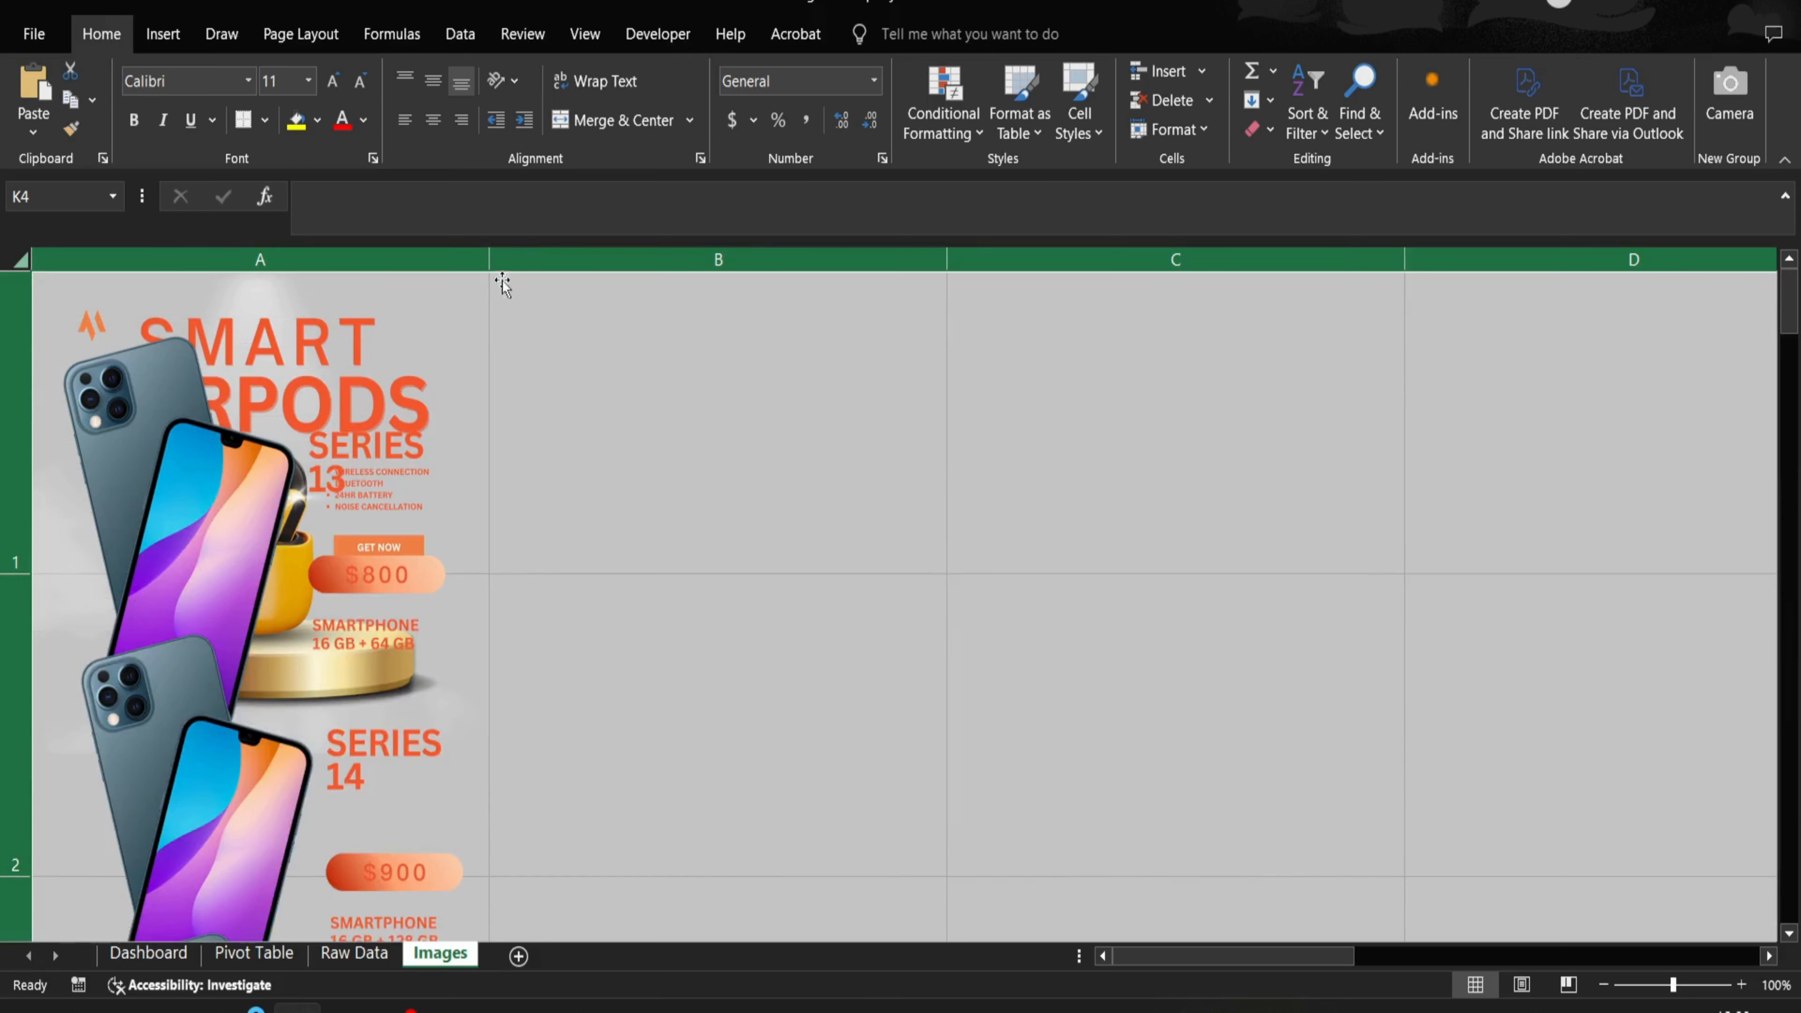
pyautogui.moveTo(488, 259); pyautogui.dragTo(852, 259)
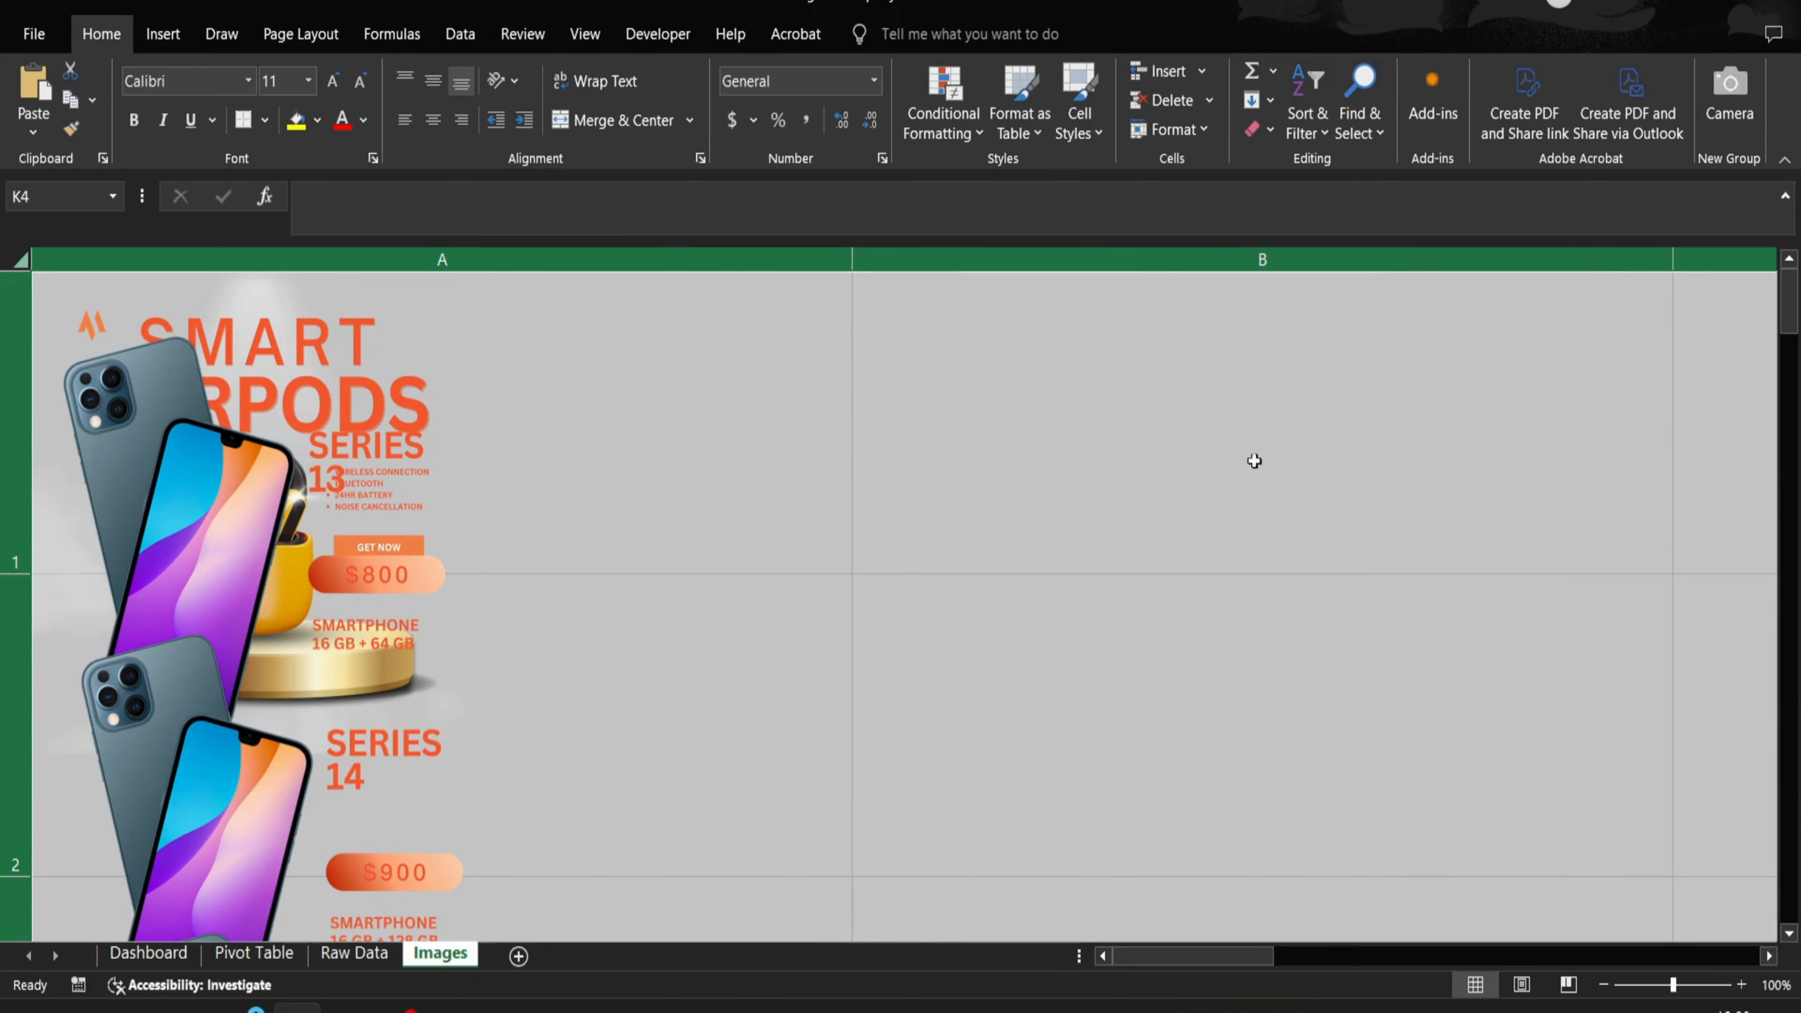
# - Zoom the Images sheet out to 40% and increase the height of all rows to exceed the pictures' height
pyautogui.click(1603, 984)
pyautogui.click(1603, 985)
pyautogui.click(1603, 985)
pyautogui.click(1603, 984)
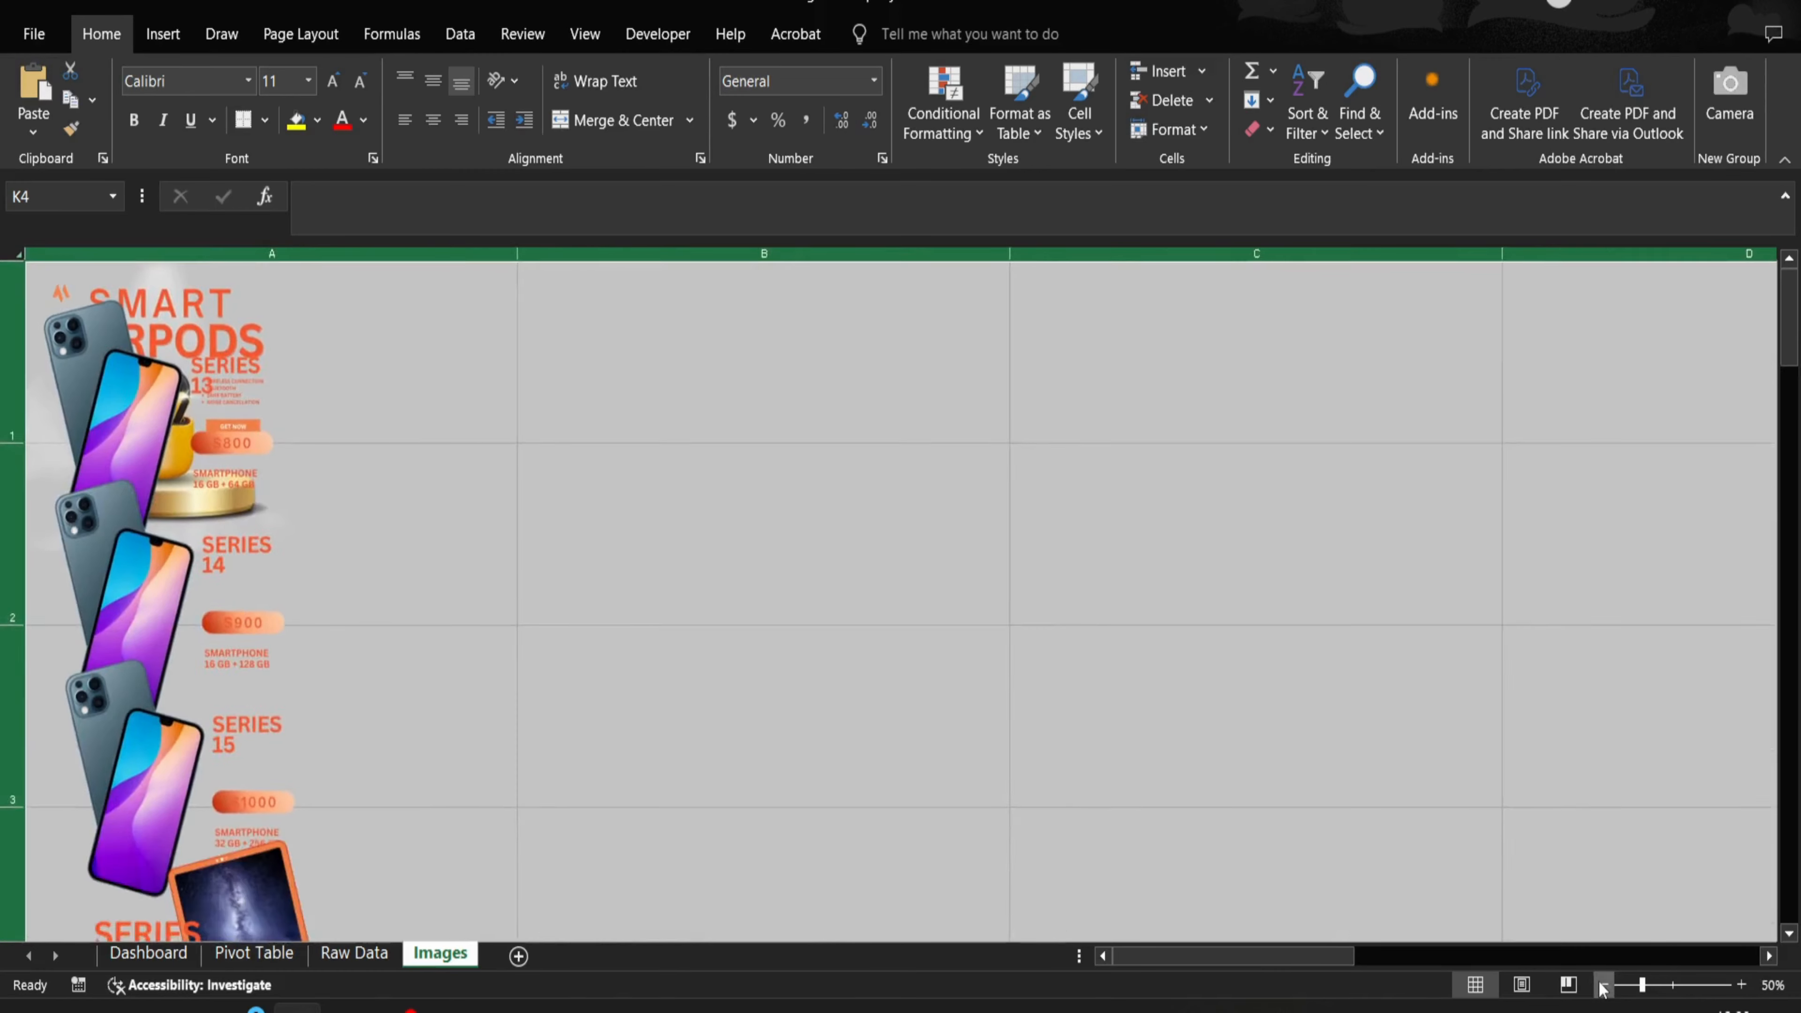
pyautogui.click(1603, 984)
pyautogui.click(1603, 984)
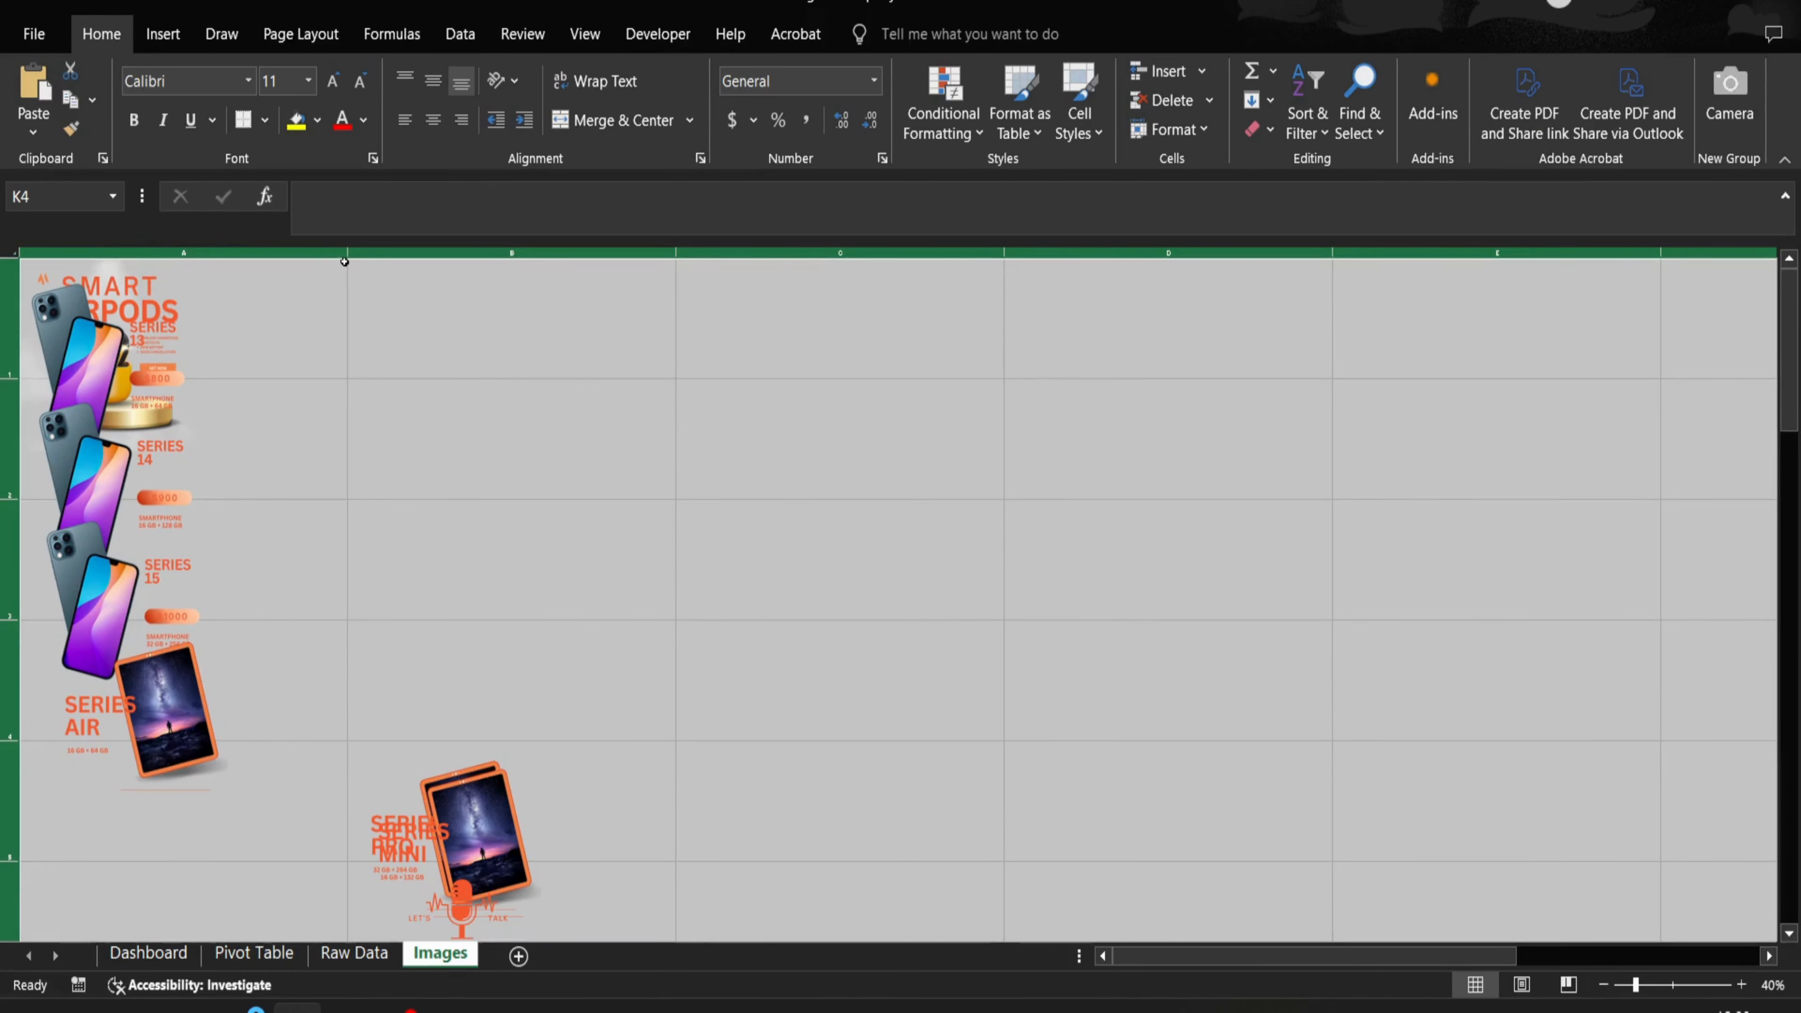
pyautogui.moveTo(18, 376); pyautogui.dragTo(24, 466)
pyautogui.click(282, 393)
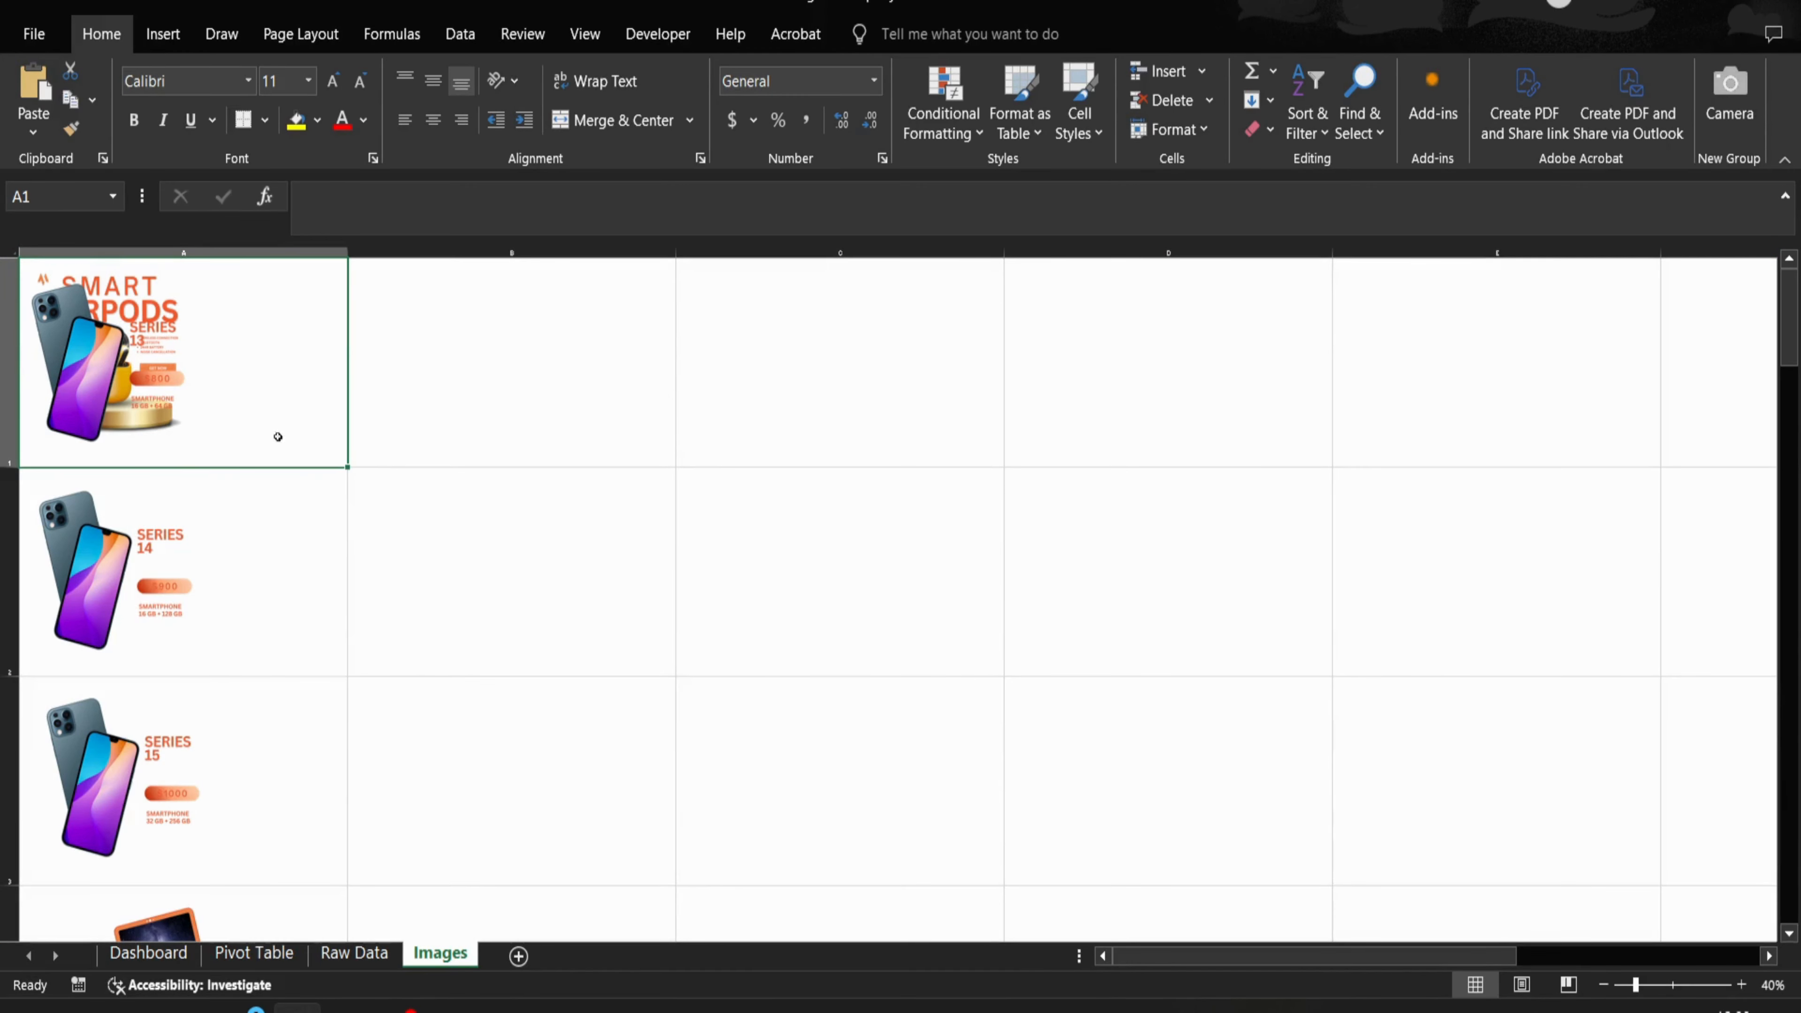
# - Narrow column A to about the width of the product pictures and select the whole column
pyautogui.moveTo(347, 252); pyautogui.dragTo(203, 264)
pyautogui.click(264, 498)
pyautogui.press('Left')
pyautogui.hotkey('ctrl', 'space')
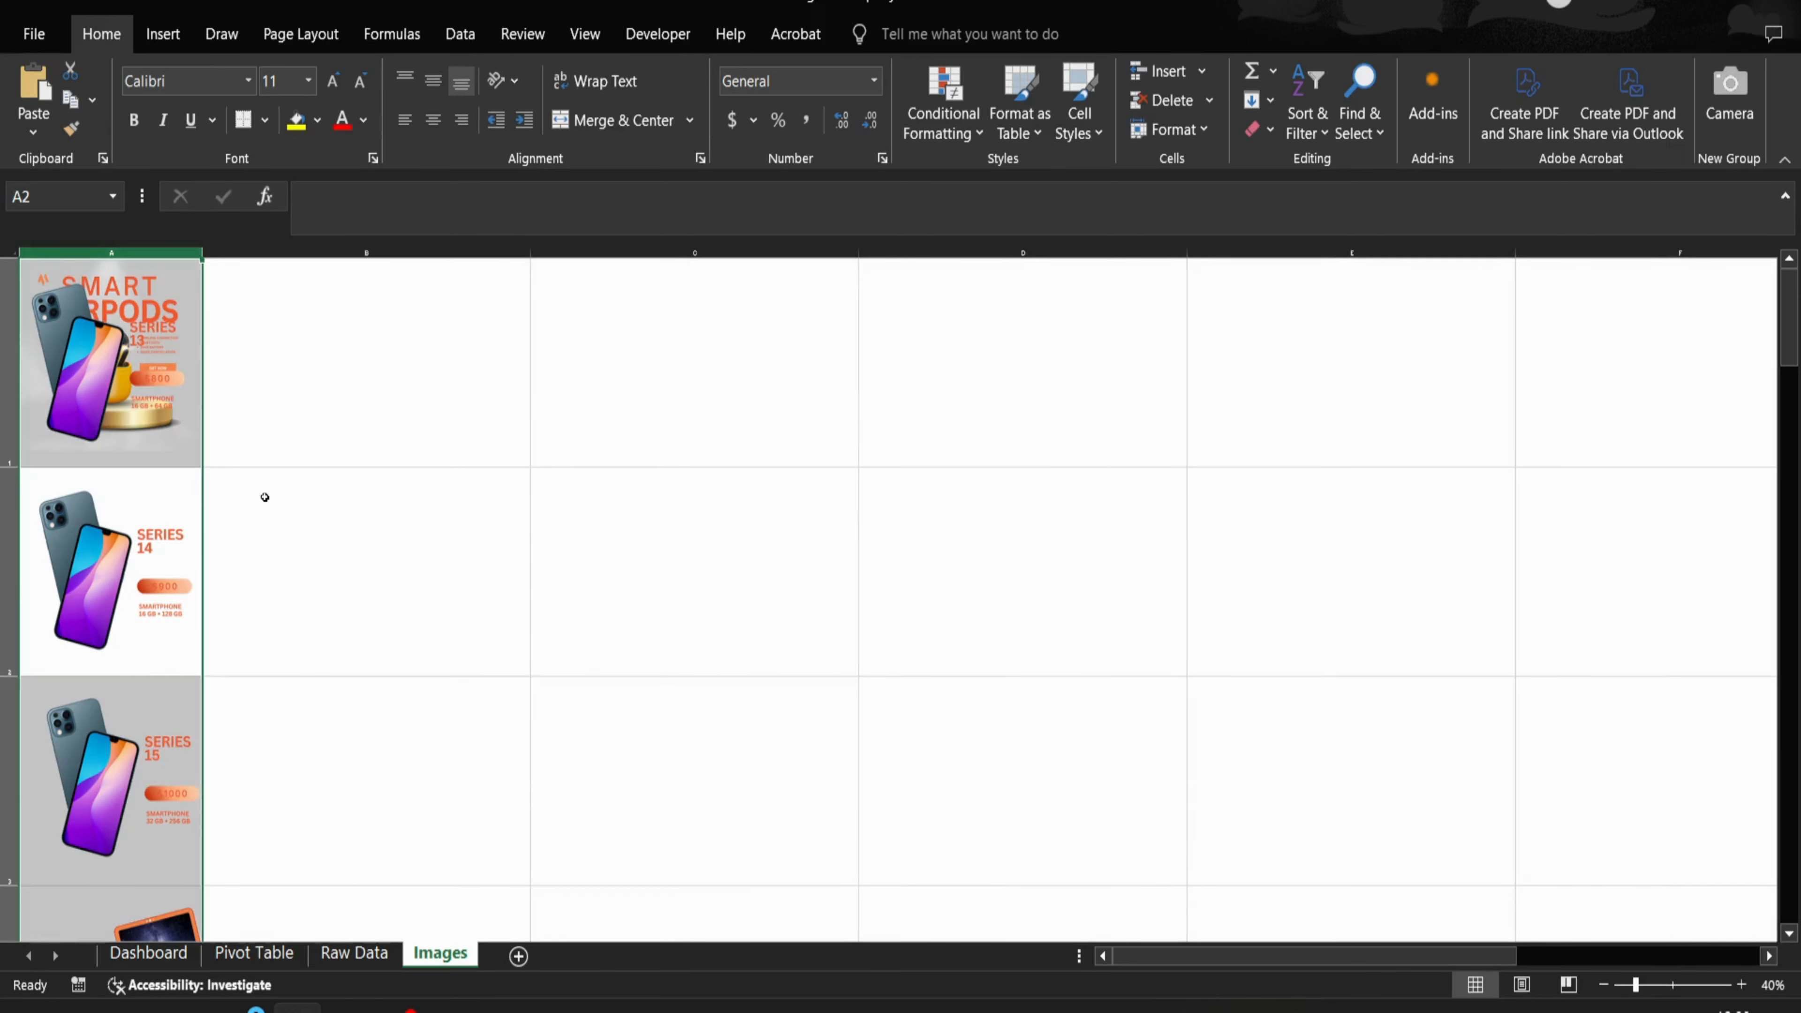
# - Insert a blank column before the picture column on the Images sheet
pyautogui.hotkey('ctrl', 'shift', '+')
pyautogui.press('Down')
pyautogui.press('Up')
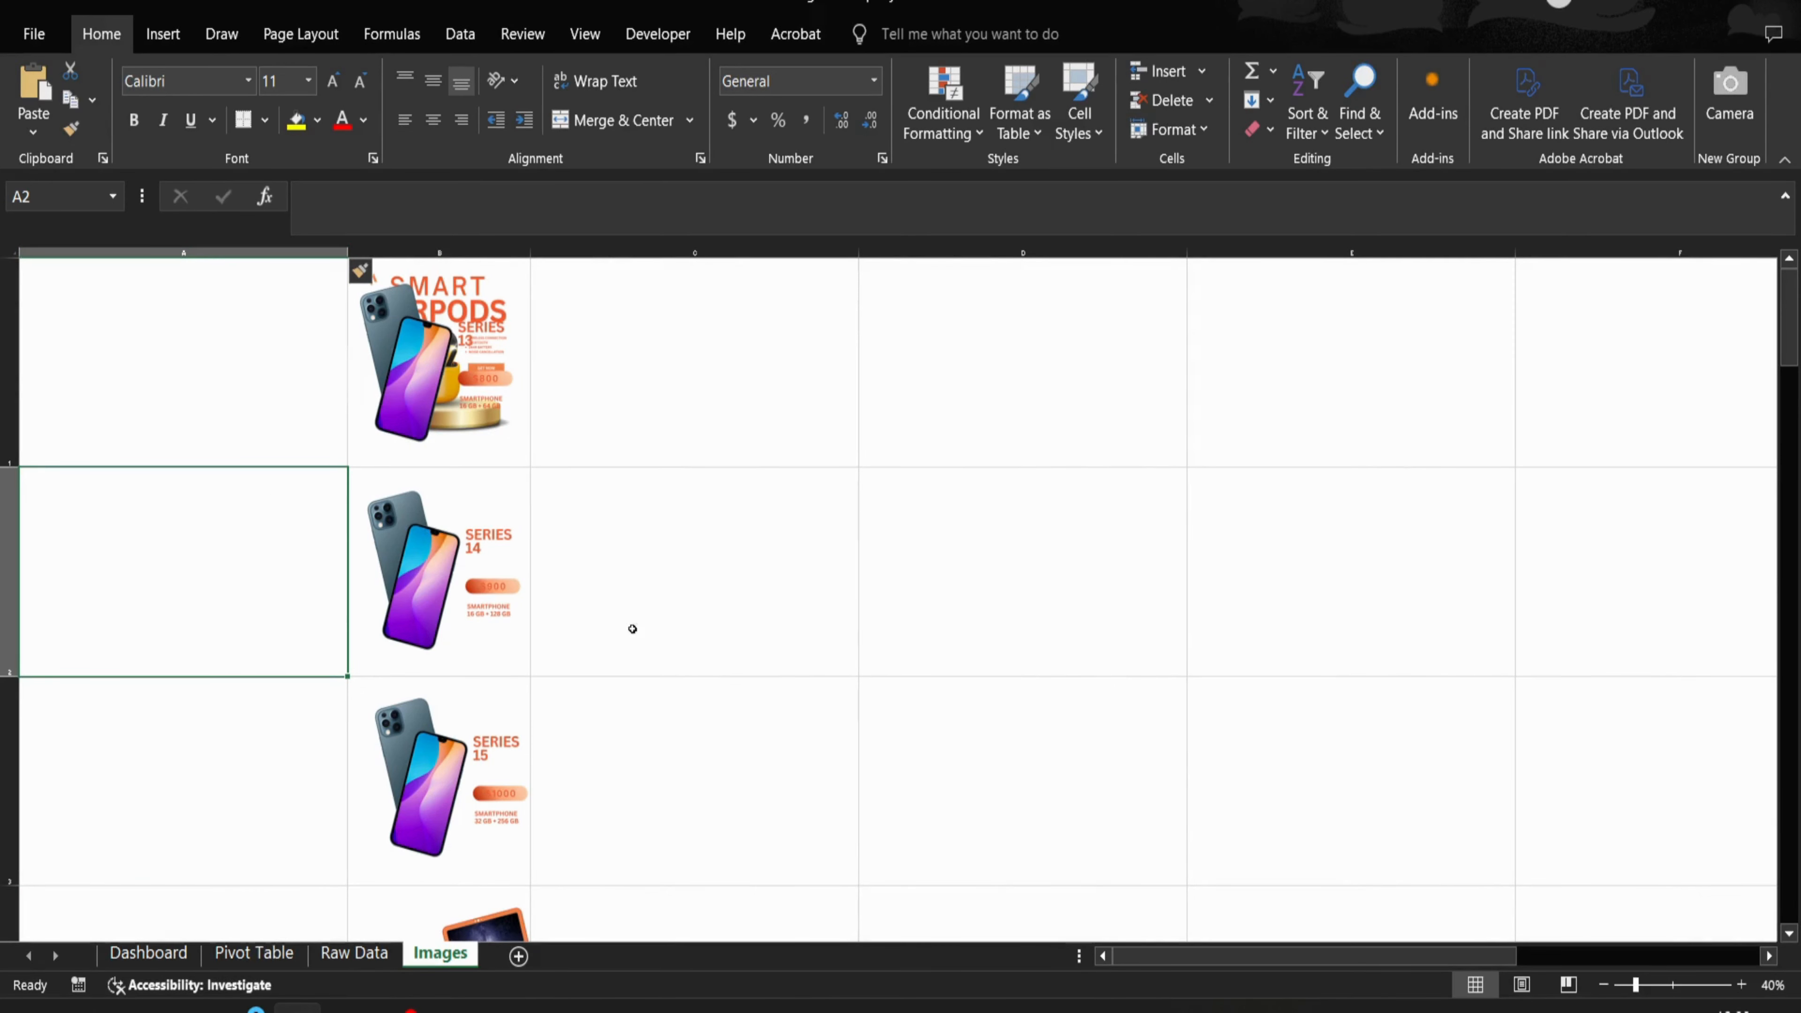
# - Move the Series 13 picture off the stack into column C and fit the Smart Earpods and Series 14 pictures in B1 and B2
pyautogui.click(698, 684)
pyautogui.moveTo(500, 423); pyautogui.dragTo(855, 789)
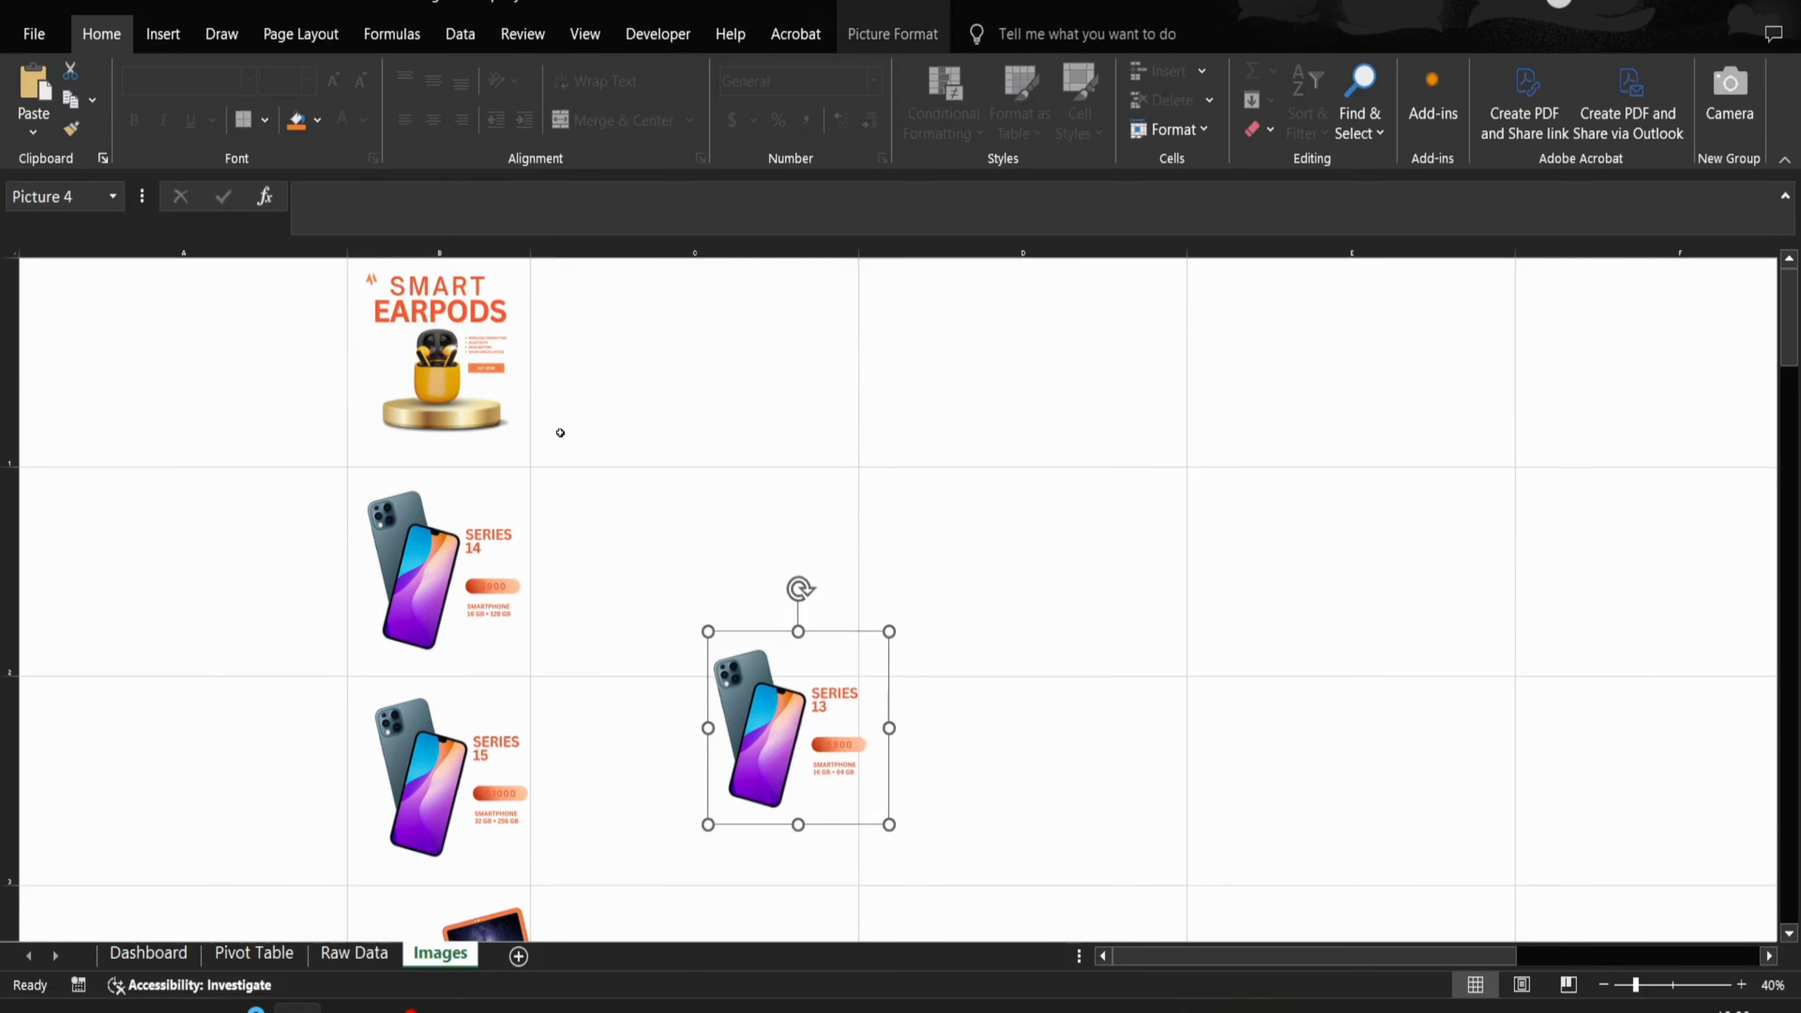
pyautogui.moveTo(456, 353)
pyautogui.mouseDown()
pyautogui.moveTo(551, 404)
pyautogui.moveTo(456, 368)
pyautogui.mouseUp()
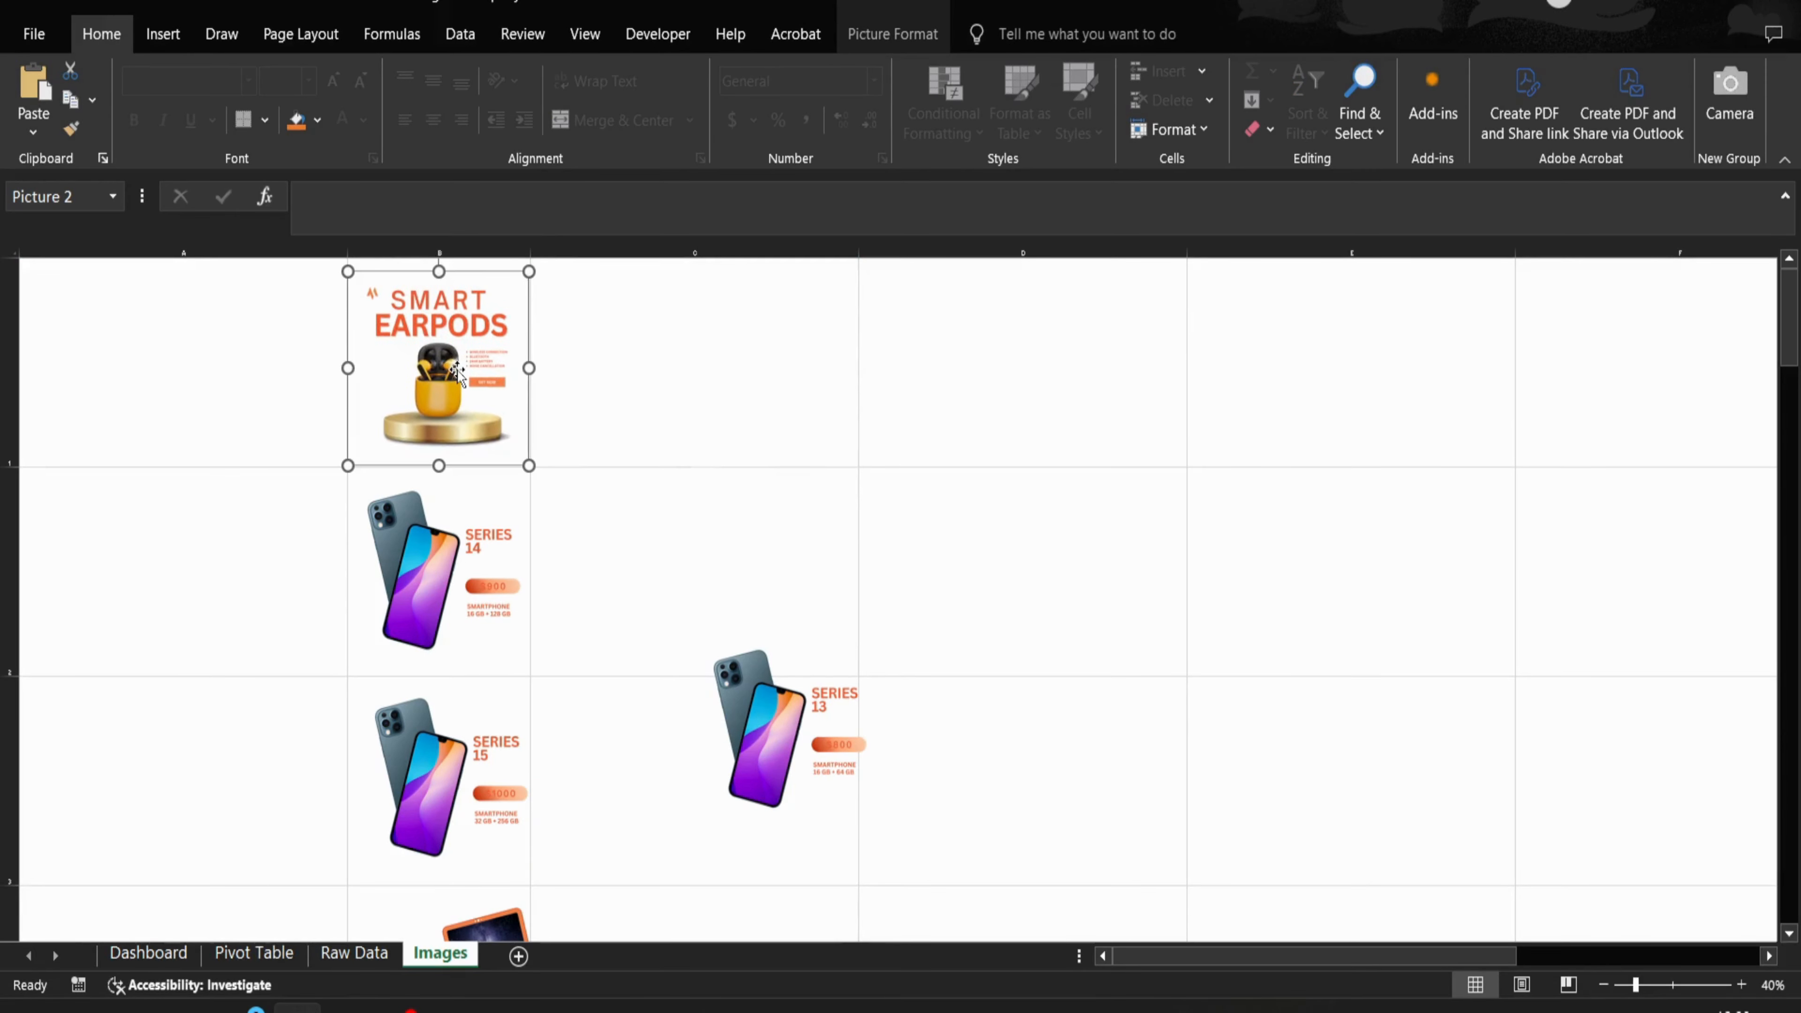
pyautogui.click(473, 530)
pyautogui.moveTo(474, 531); pyautogui.dragTo(460, 544)
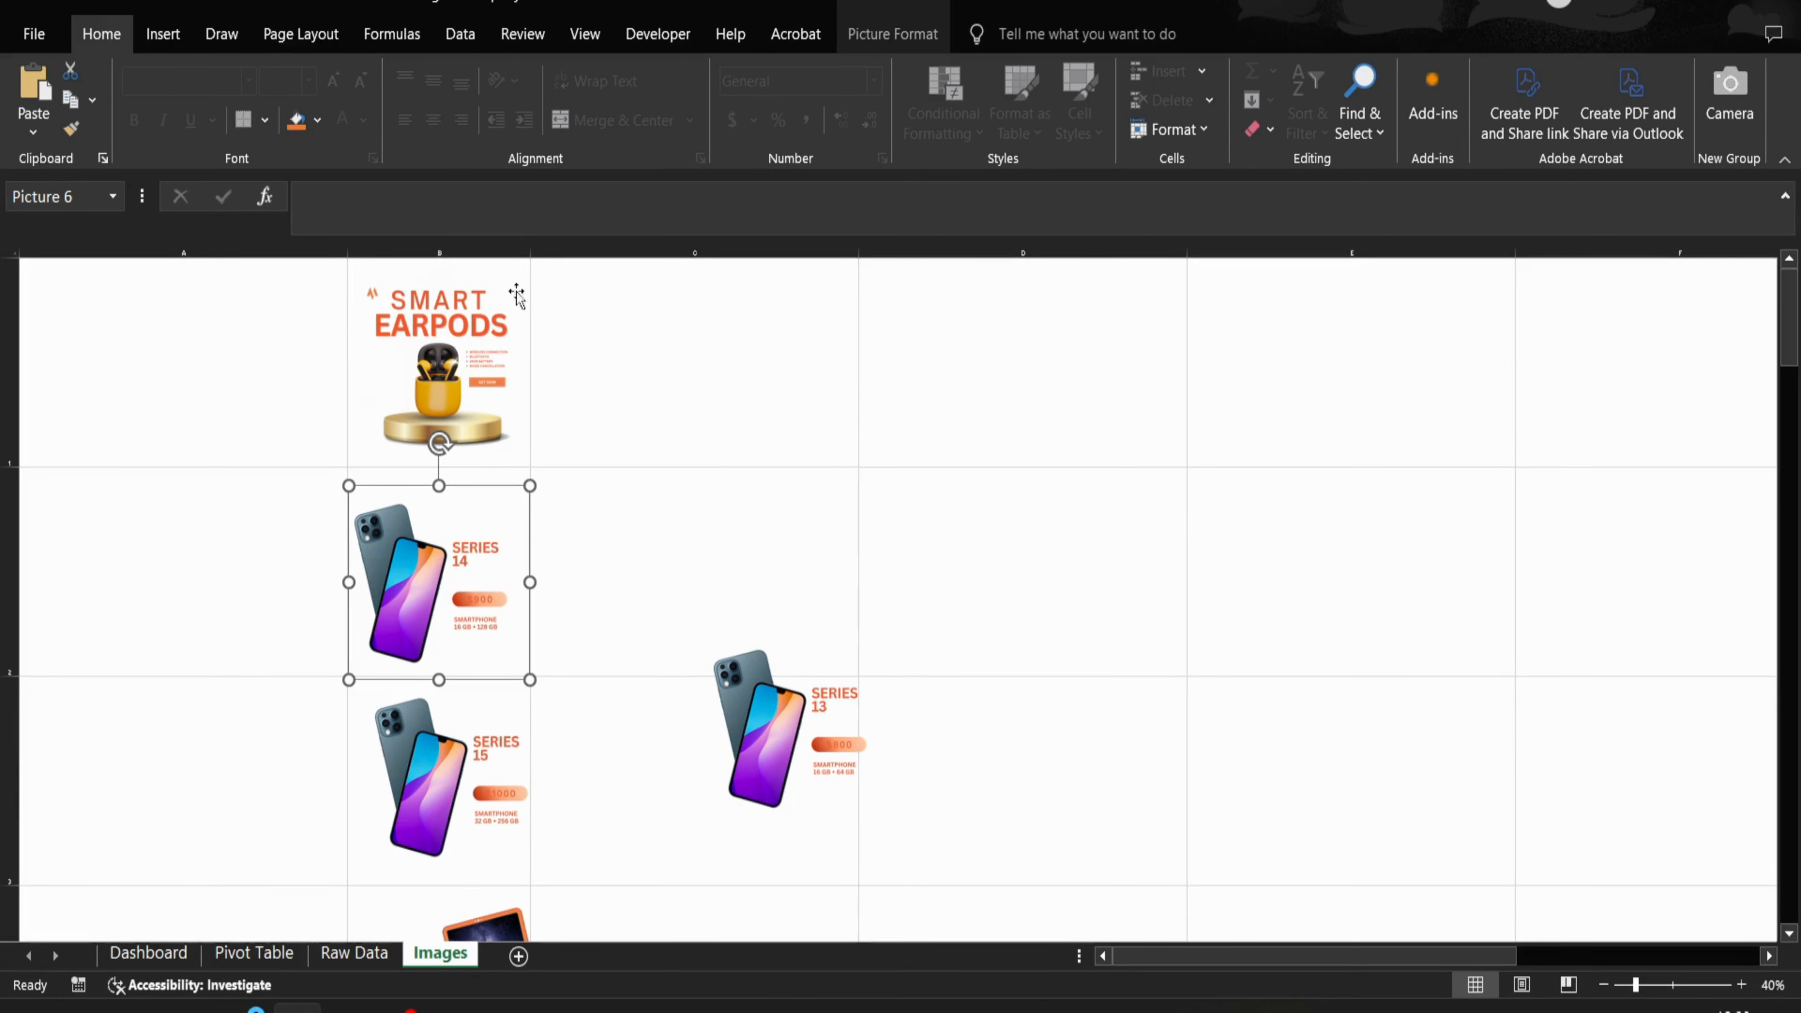
# - Widen column B slightly and reposition the Smart Earpods, Series 14 and Series 15 pictures inside cells B1 to B3
pyautogui.moveTo(531, 249); pyautogui.dragTo(565, 251)
pyautogui.moveTo(473, 318); pyautogui.dragTo(487, 322)
pyautogui.moveTo(483, 584); pyautogui.dragTo(502, 567)
pyautogui.moveTo(495, 756); pyautogui.dragTo(497, 761)
pyautogui.click(653, 796)
pyautogui.click(1030, 828)
# - Place the Series Air, Series Mini and Series Pro pictures in cells B4, B5 and B6
pyautogui.press('pagedown')
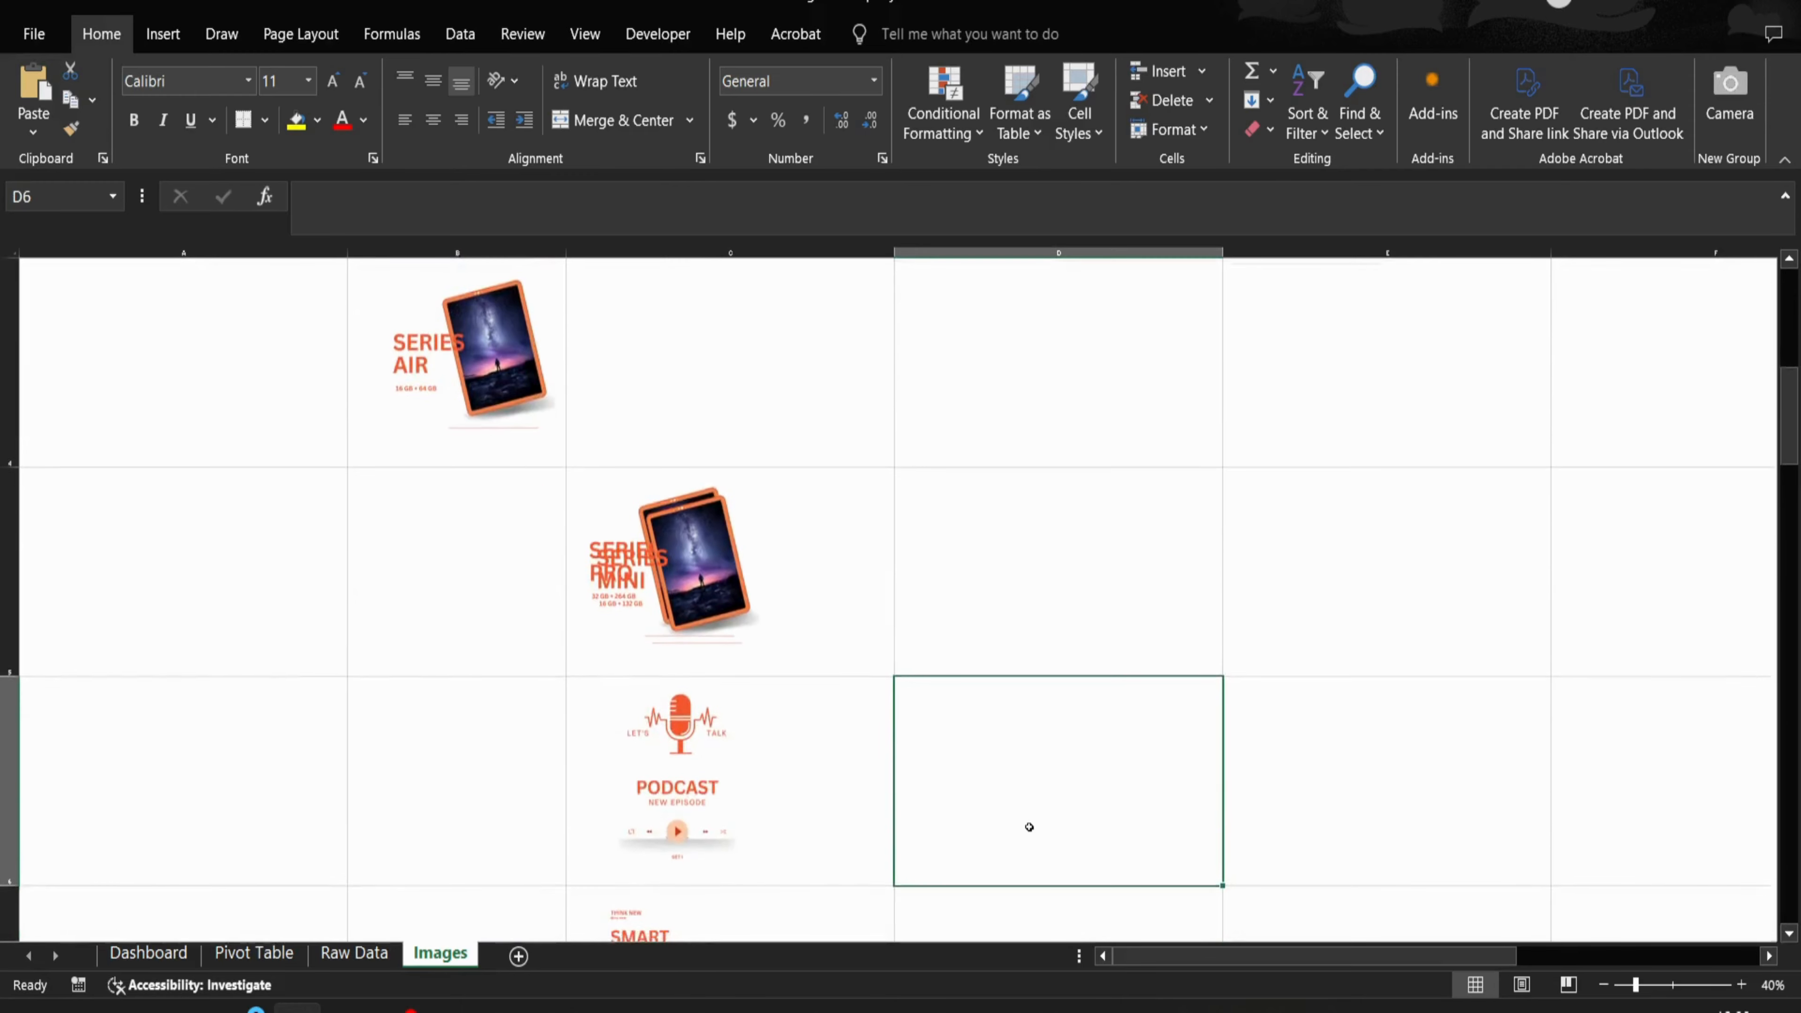
pyautogui.moveTo(514, 412); pyautogui.dragTo(497, 426)
pyautogui.moveTo(706, 572); pyautogui.dragTo(494, 573)
pyautogui.moveTo(669, 601); pyautogui.dragTo(467, 813)
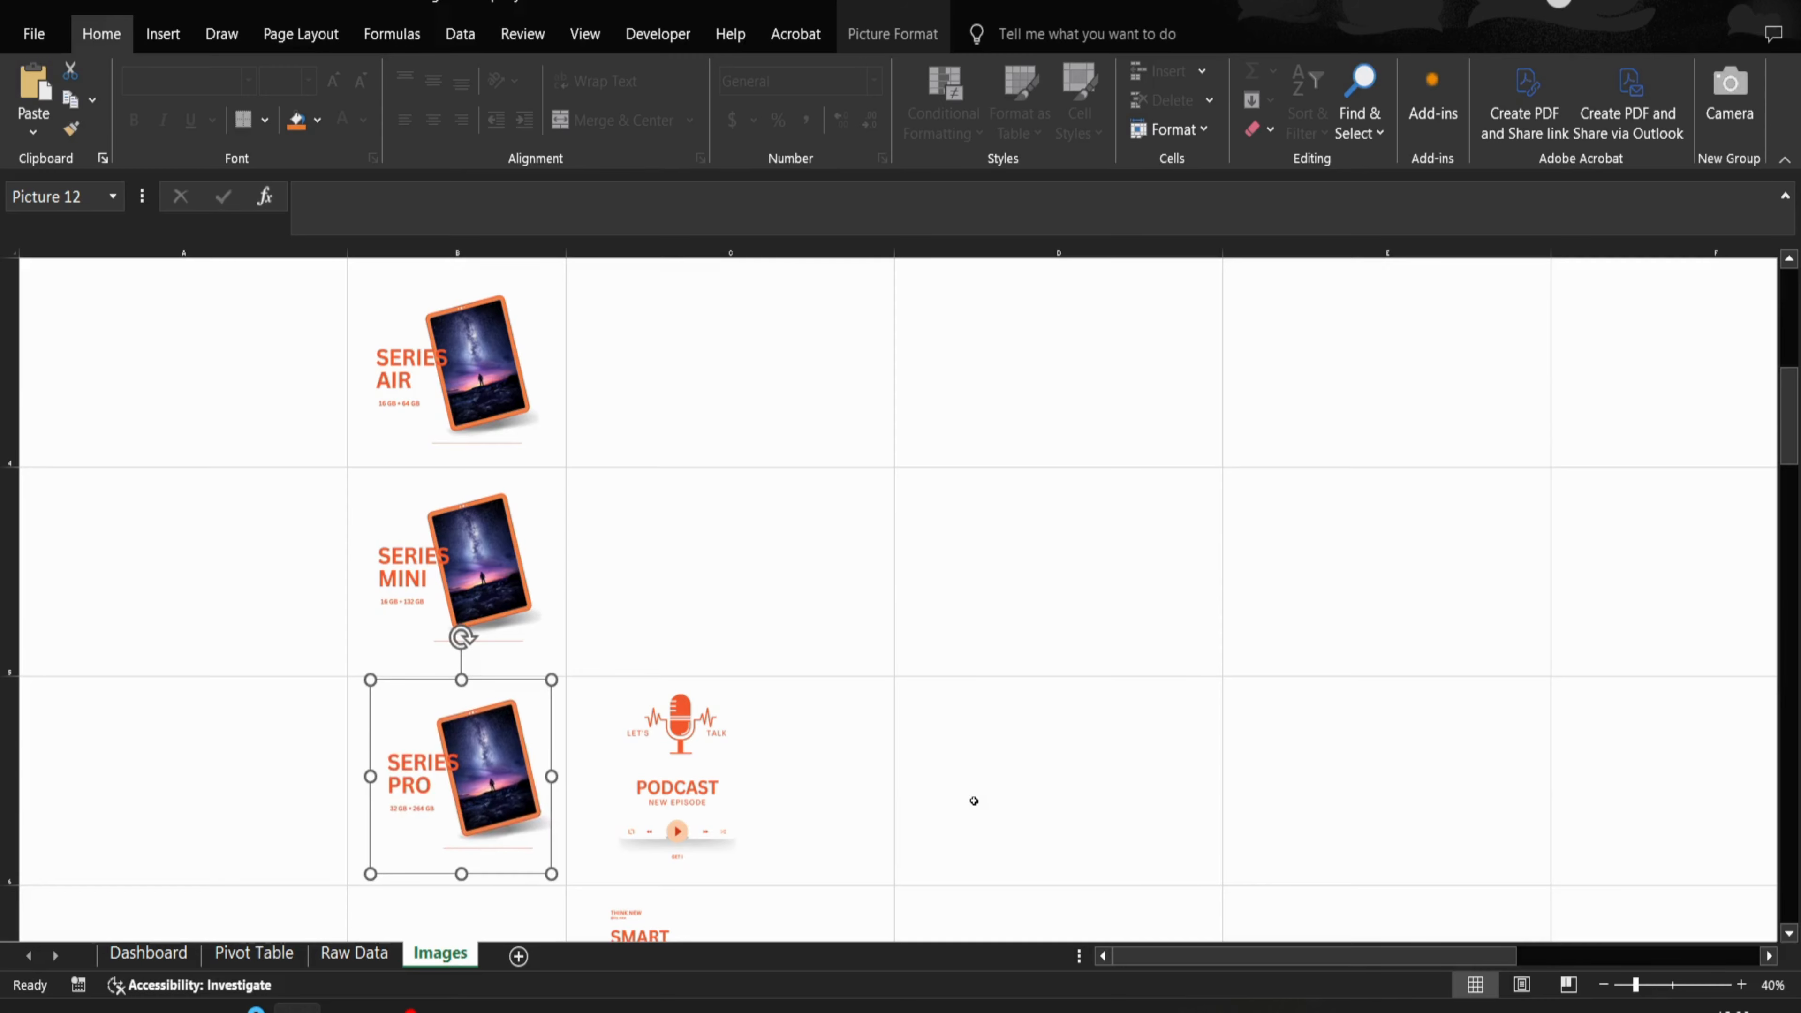
# - Place the Podcast, Smart Watch and Games pictures in cells B7, B8 and B9
pyautogui.click(974, 800)
pyautogui.press('Down')
pyautogui.press('Down')
pyautogui.moveTo(575, 624); pyautogui.dragTo(527, 616)
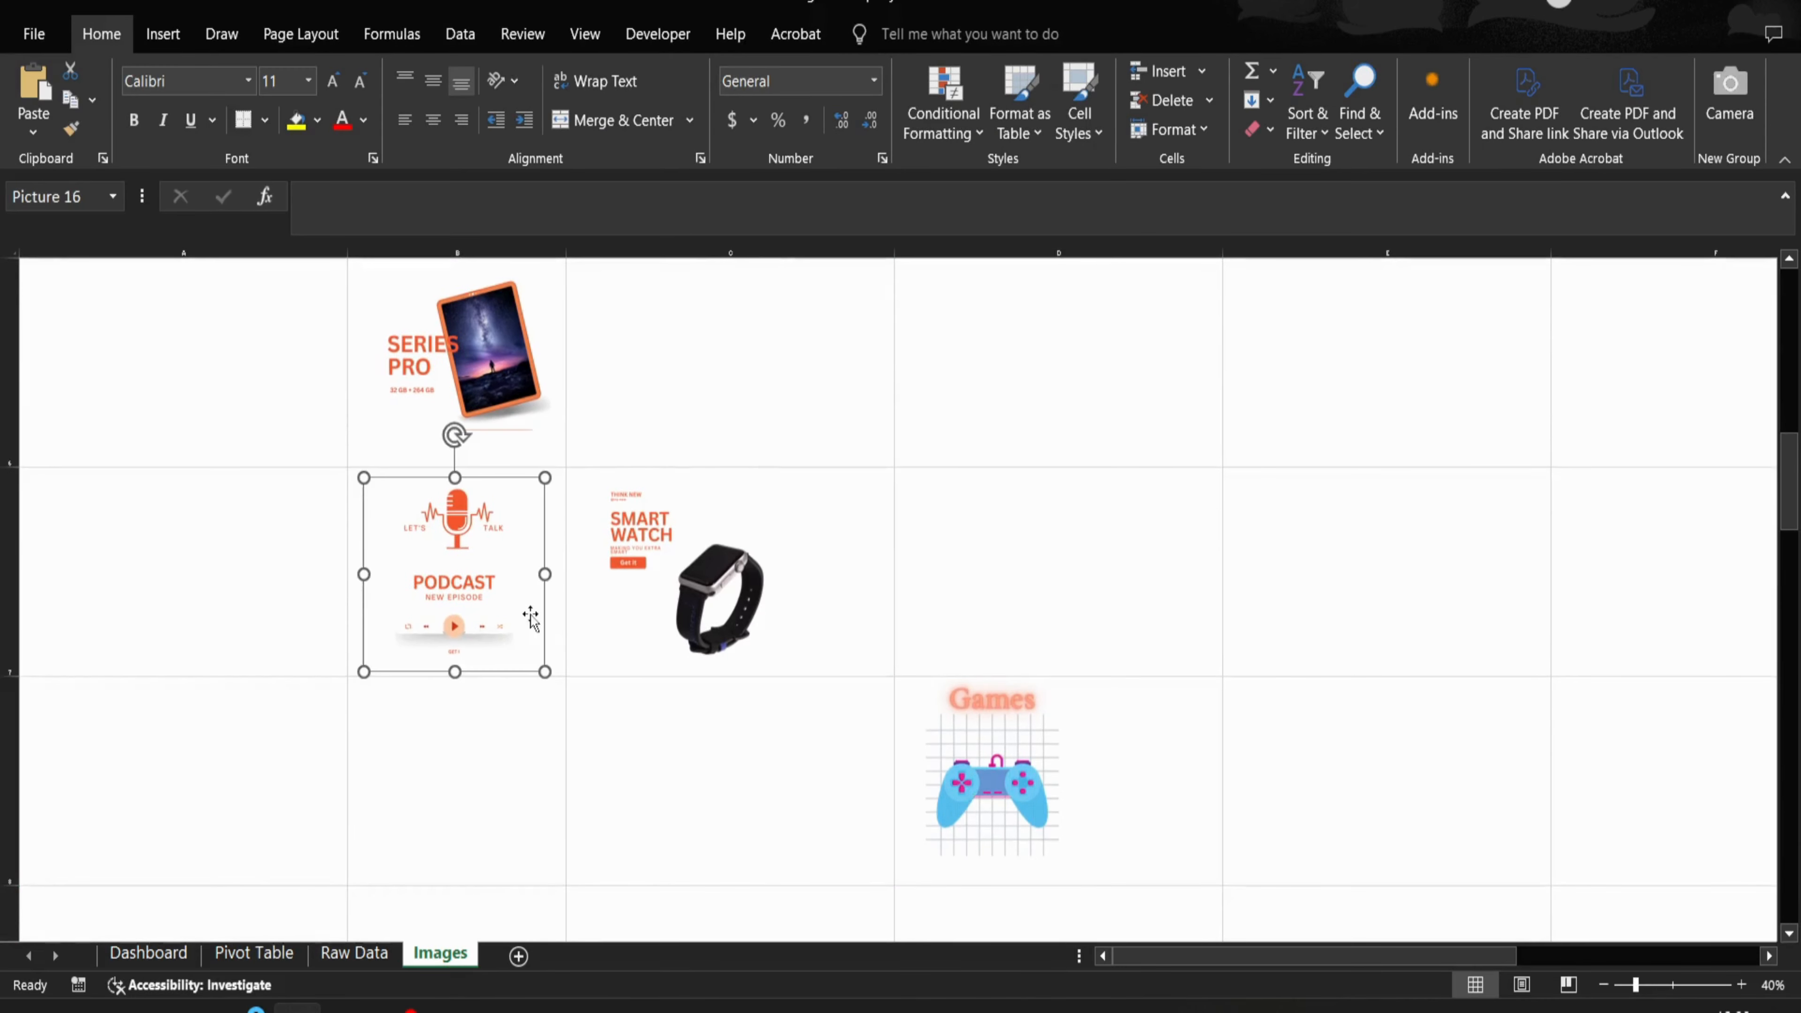
pyautogui.moveTo(720, 607); pyautogui.dragTo(492, 809)
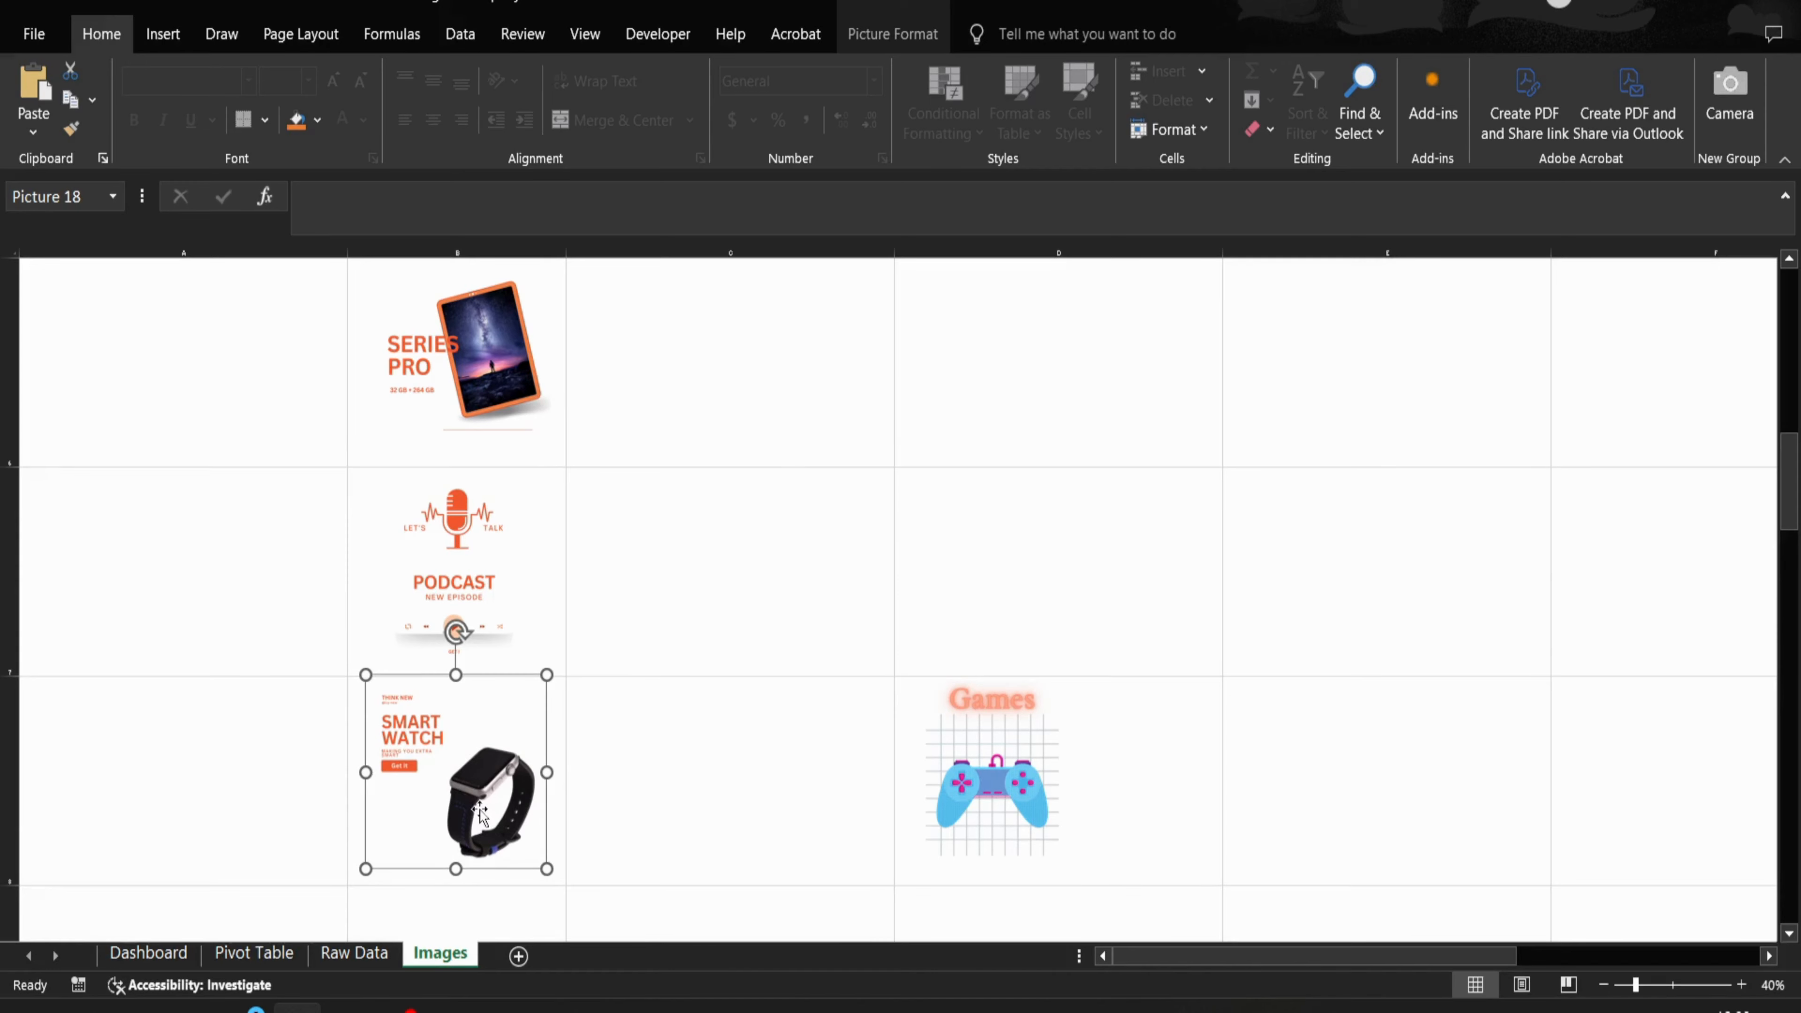
pyautogui.click(704, 808)
pyautogui.press('Down')
pyautogui.press('Down')
pyautogui.moveTo(992, 372); pyautogui.dragTo(463, 586)
# - Move the Series 13 picture down column C to row 5, beside the Series Mini picture
pyautogui.click(647, 576)
pyautogui.press('Up')
pyautogui.press('Up')
pyautogui.press('Up')
pyautogui.press('Up')
pyautogui.press('Up')
pyautogui.press('Up')
pyautogui.press('Up')
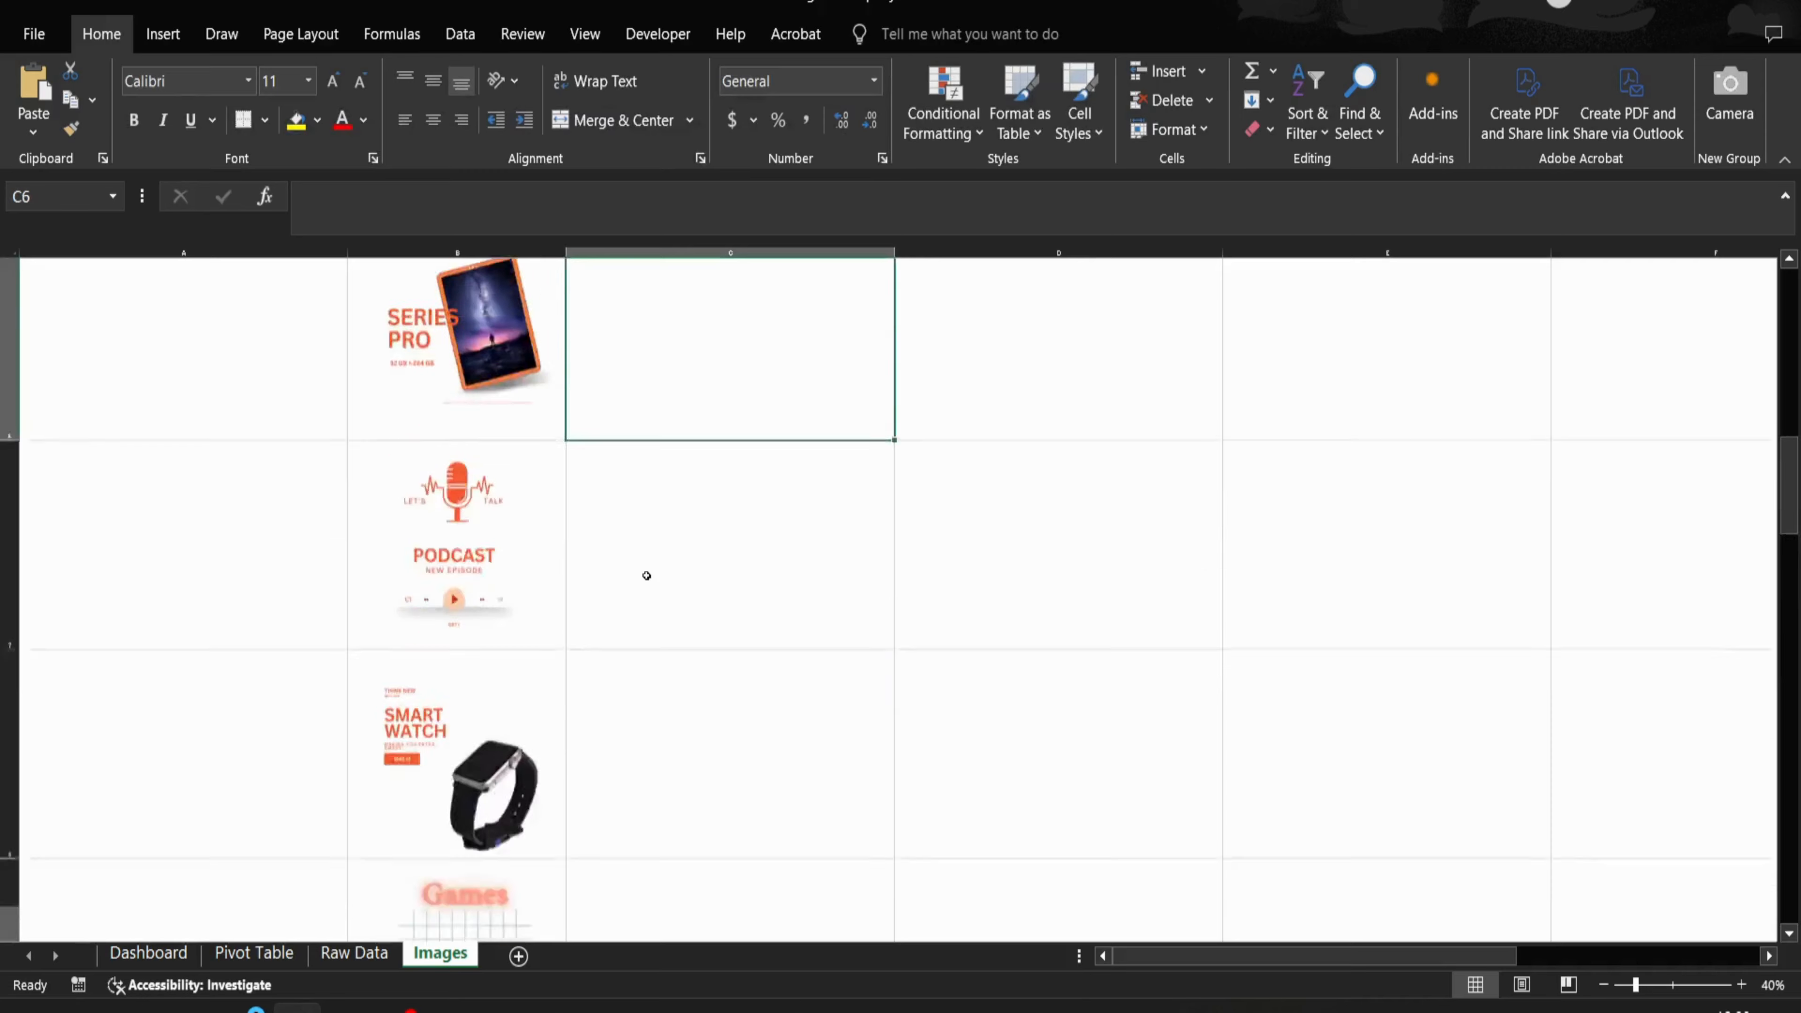
pyautogui.moveTo(812, 571); pyautogui.dragTo(720, 946)
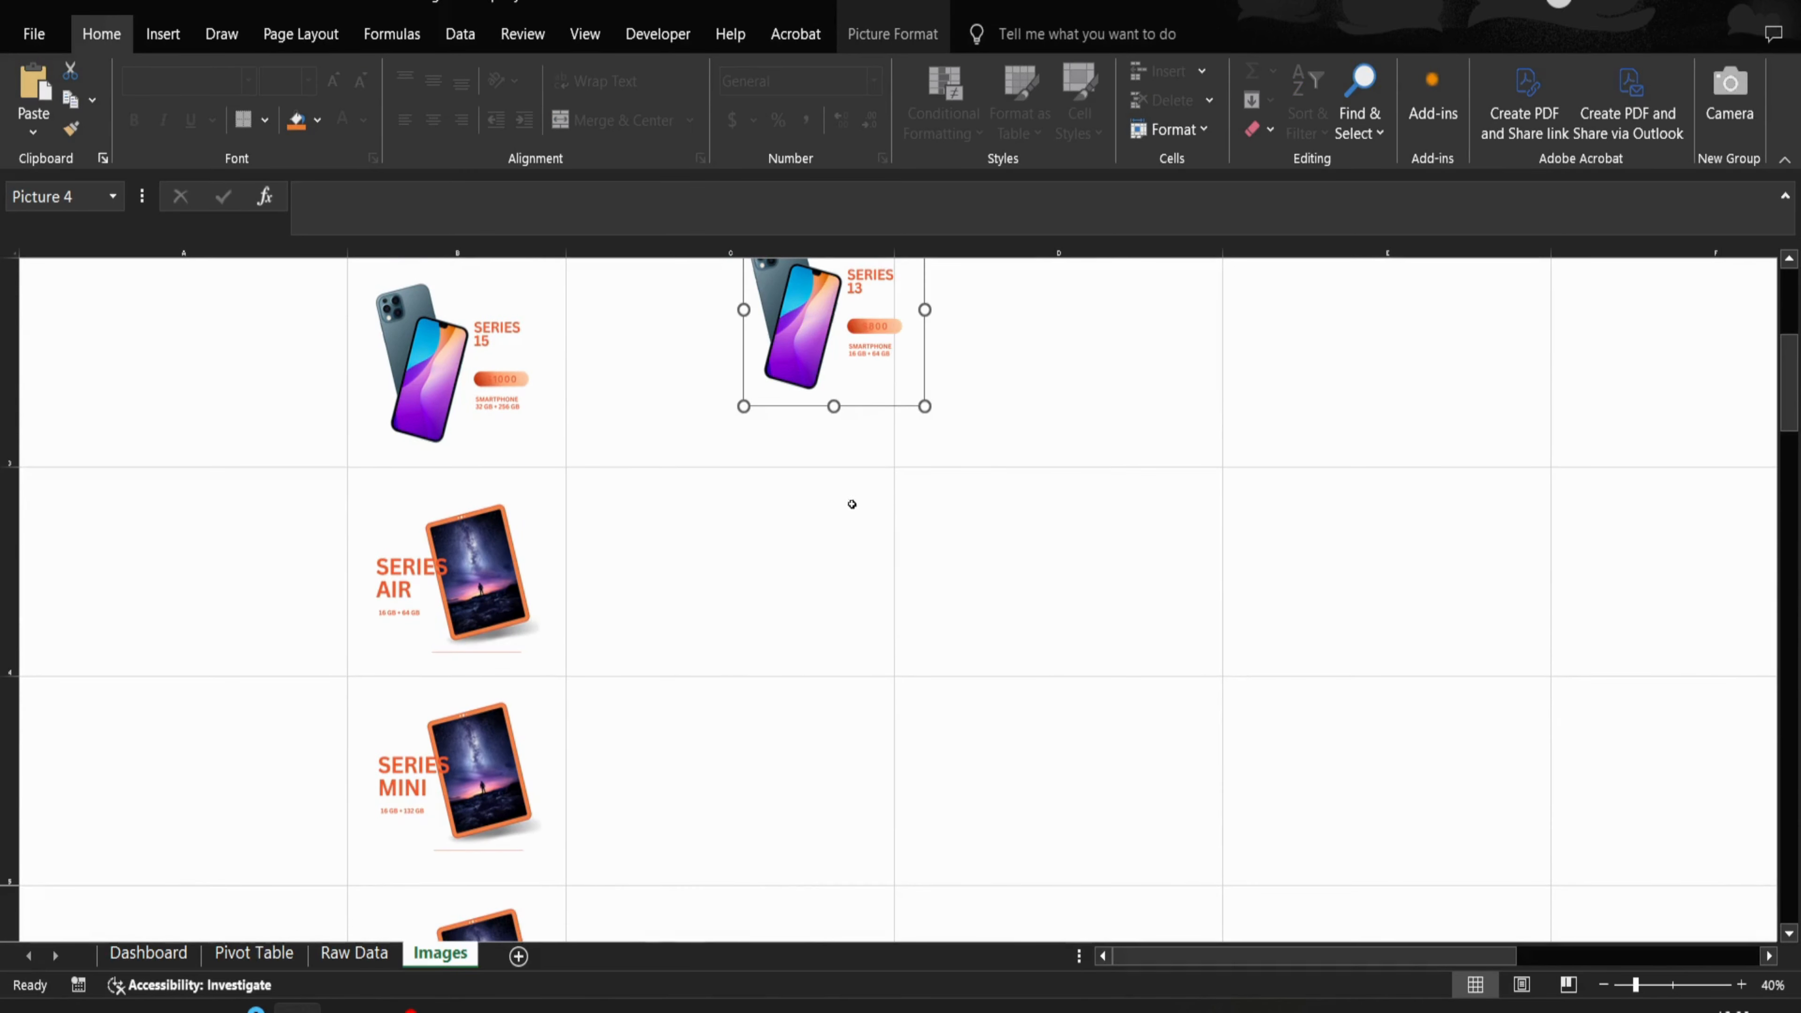
pyautogui.moveTo(862, 277); pyautogui.dragTo(775, 753)
pyautogui.click(961, 795)
# - Move the Series 13 picture further down column C, beside the Series Pro picture
pyautogui.press('Down')
pyautogui.press('Down')
pyautogui.press('Down')
pyautogui.press('Down')
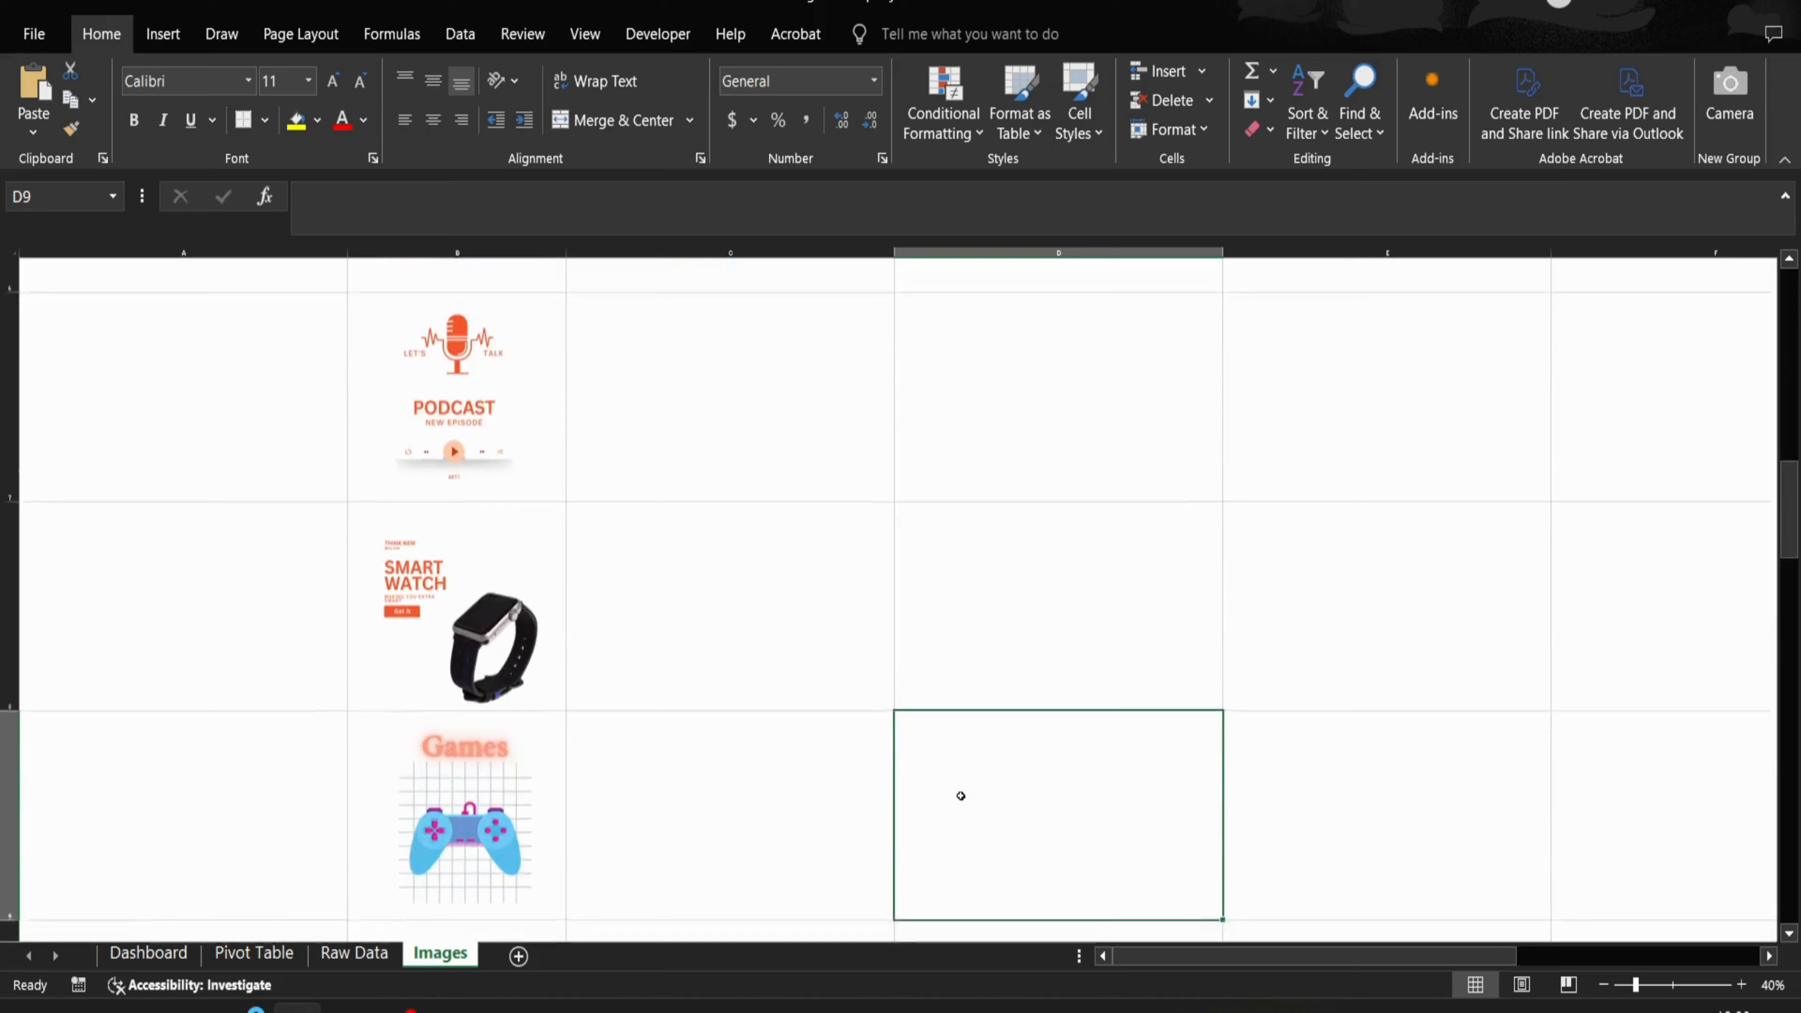
pyautogui.press('Up')
pyautogui.press('Up')
pyautogui.press('Up')
pyautogui.press('Up')
pyautogui.press('Up')
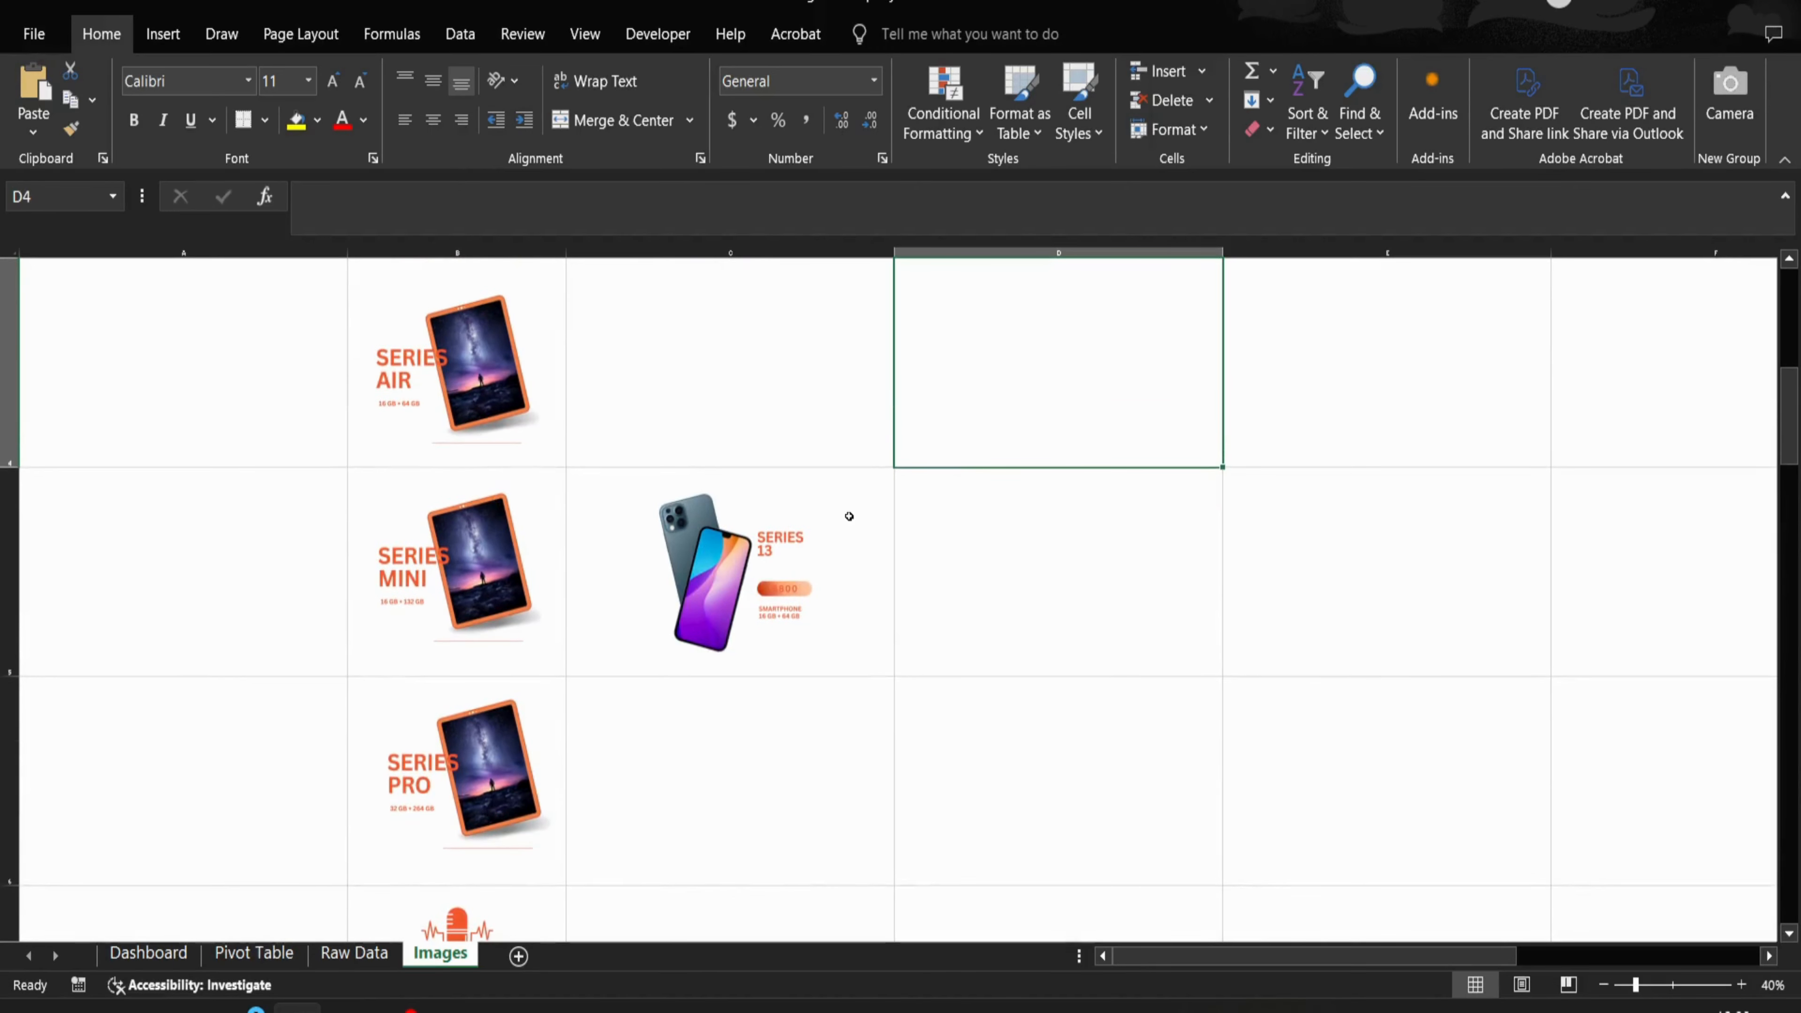
pyautogui.moveTo(845, 515); pyautogui.dragTo(787, 745)
pyautogui.click(766, 614)
pyautogui.moveTo(766, 615); pyautogui.dragTo(719, 888)
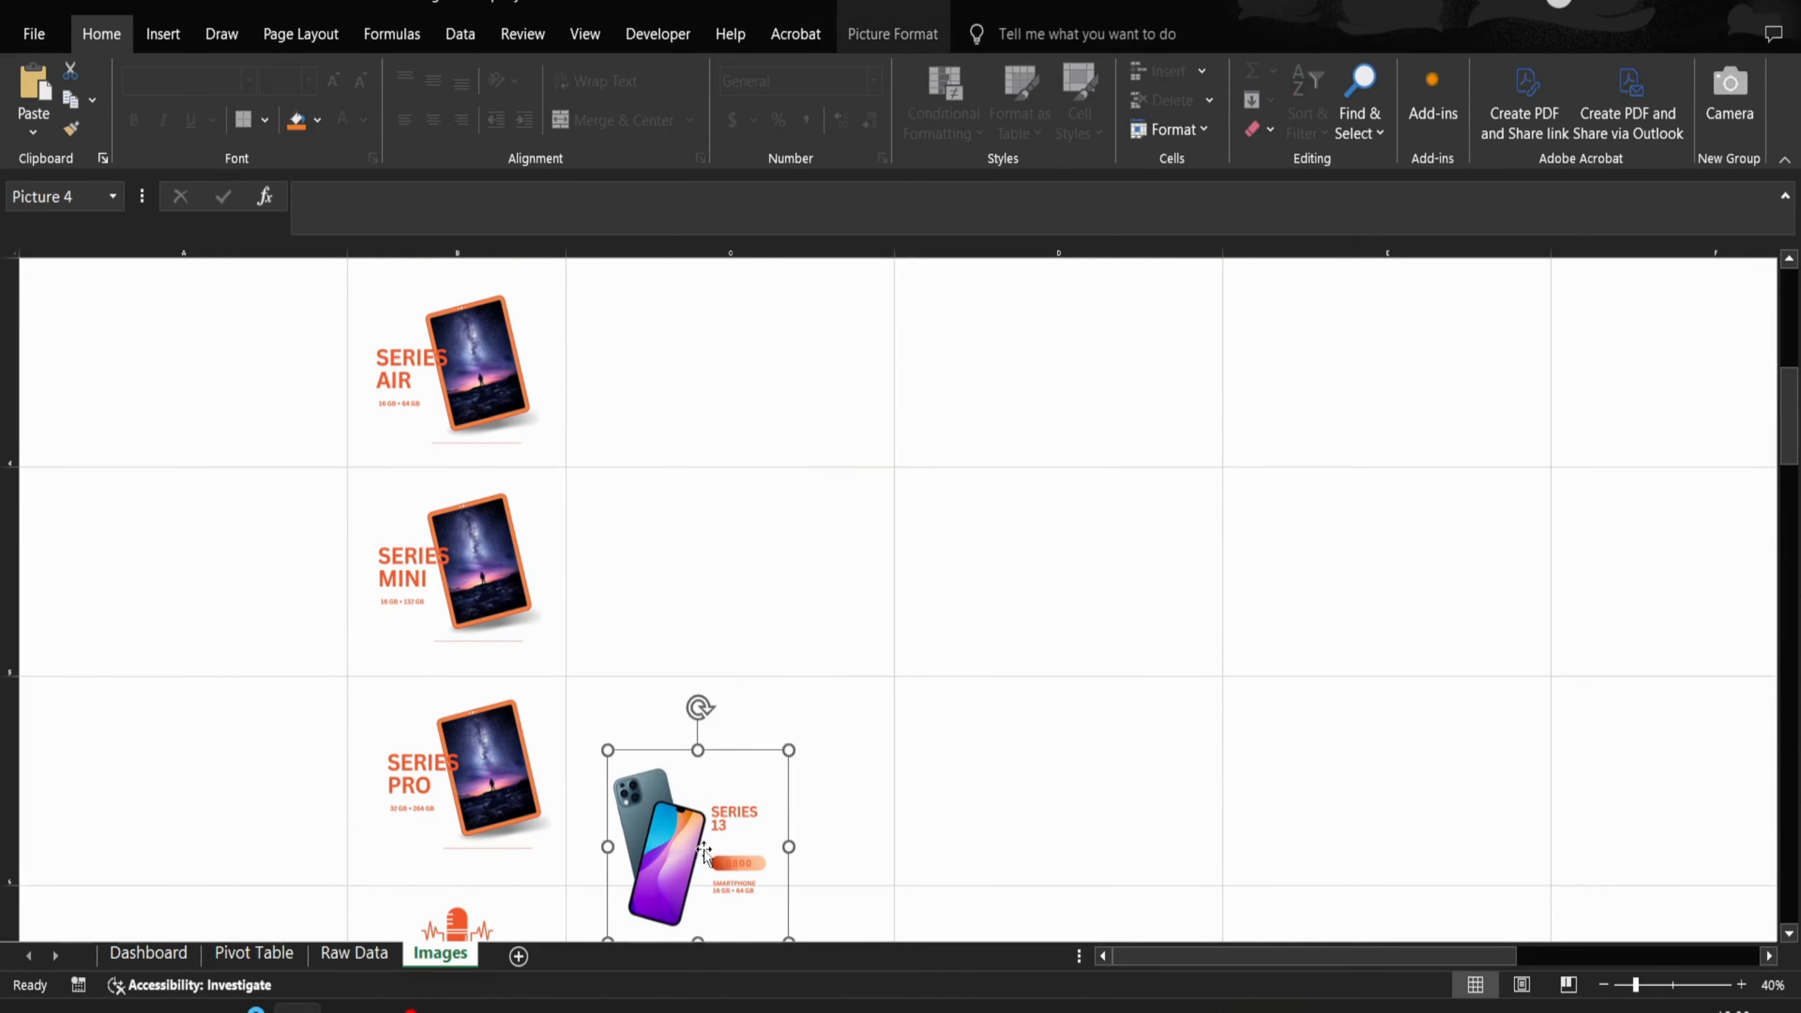
# - Bring the Series 13 picture down past row 9 and place it in cell B10, below the Games picture
pyautogui.click(867, 844)
pyautogui.press('Down')
pyautogui.press('Down')
pyautogui.press('Down')
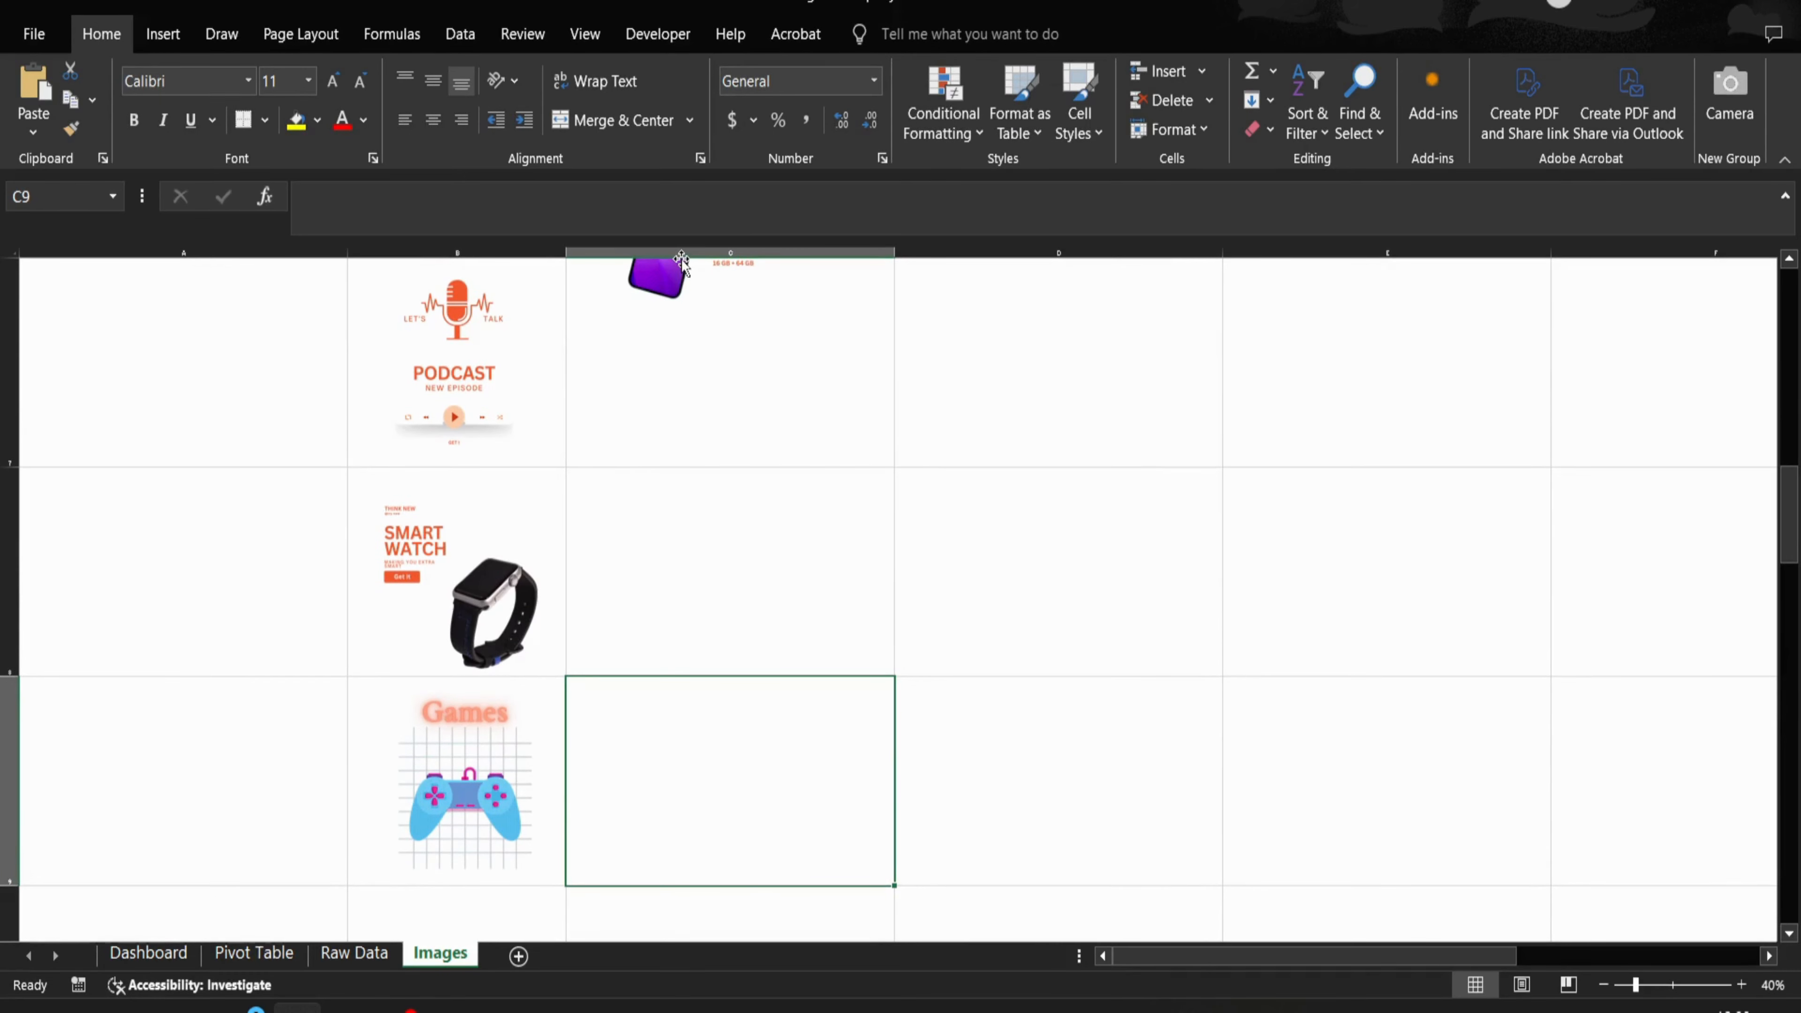
pyautogui.moveTo(671, 271); pyautogui.dragTo(670, 846)
pyautogui.click(824, 855)
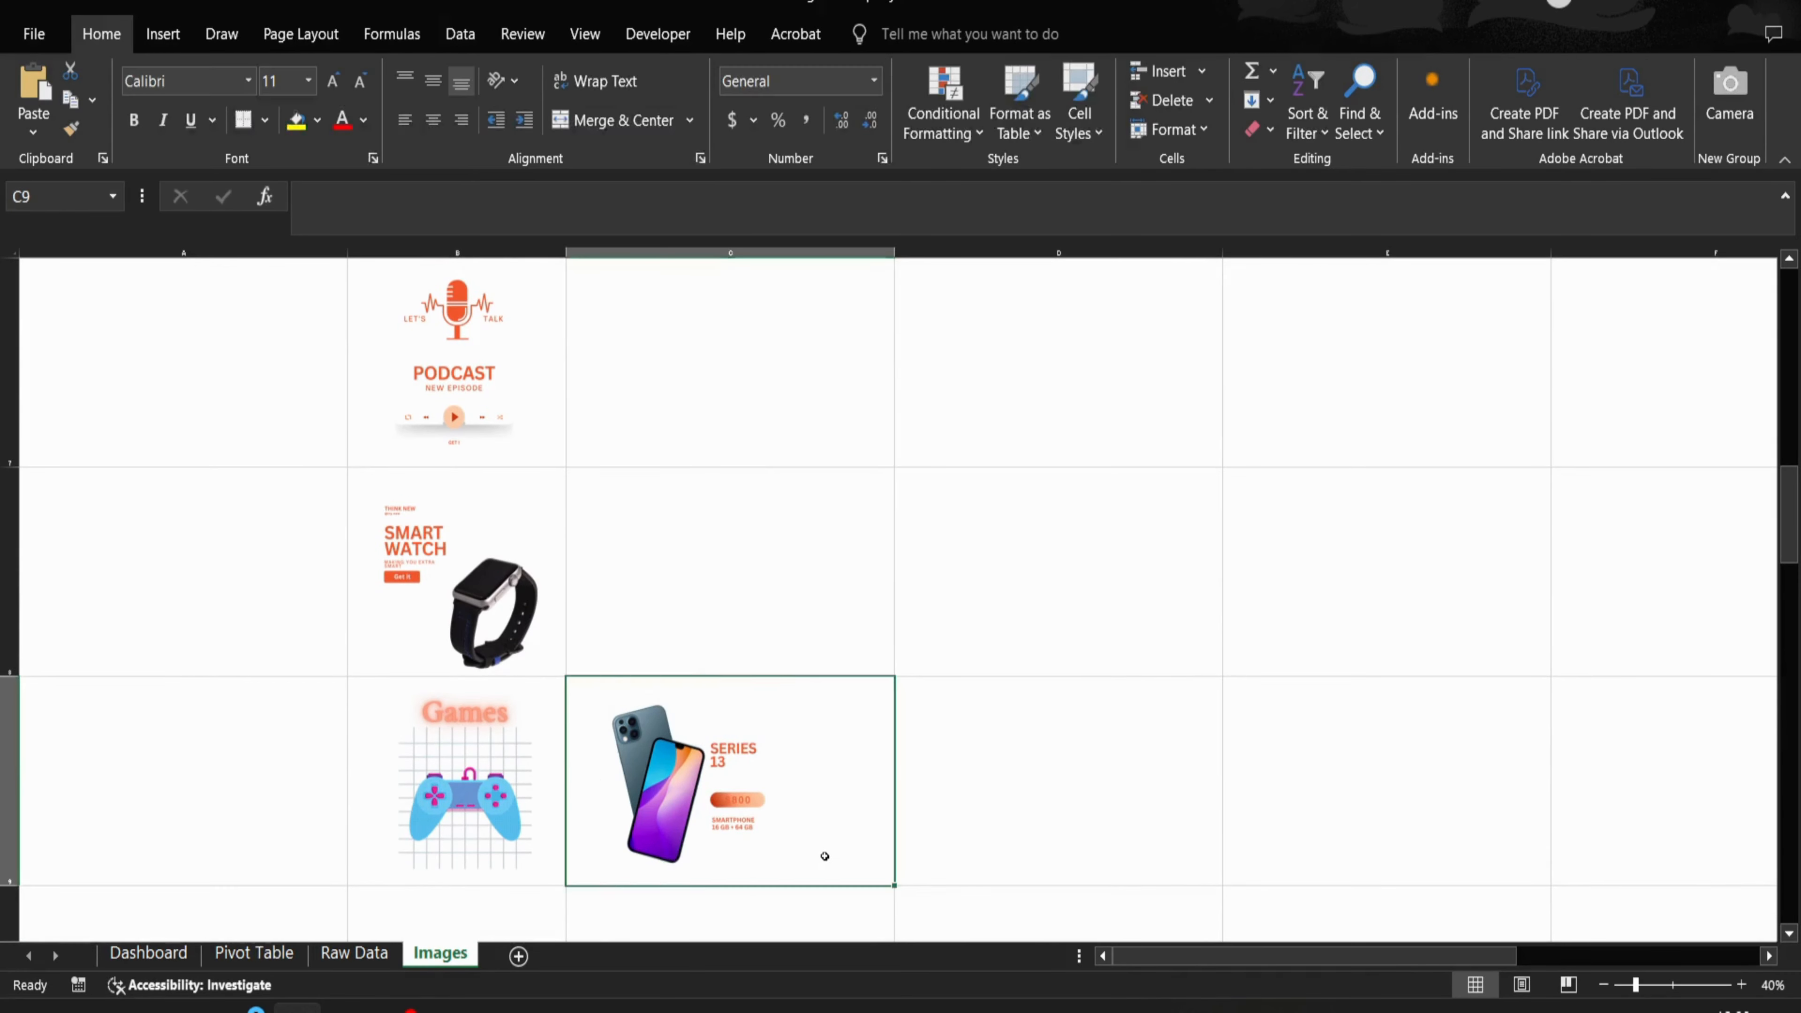
pyautogui.press('Down')
pyautogui.press('Down')
pyautogui.moveTo(704, 353); pyautogui.dragTo(480, 554)
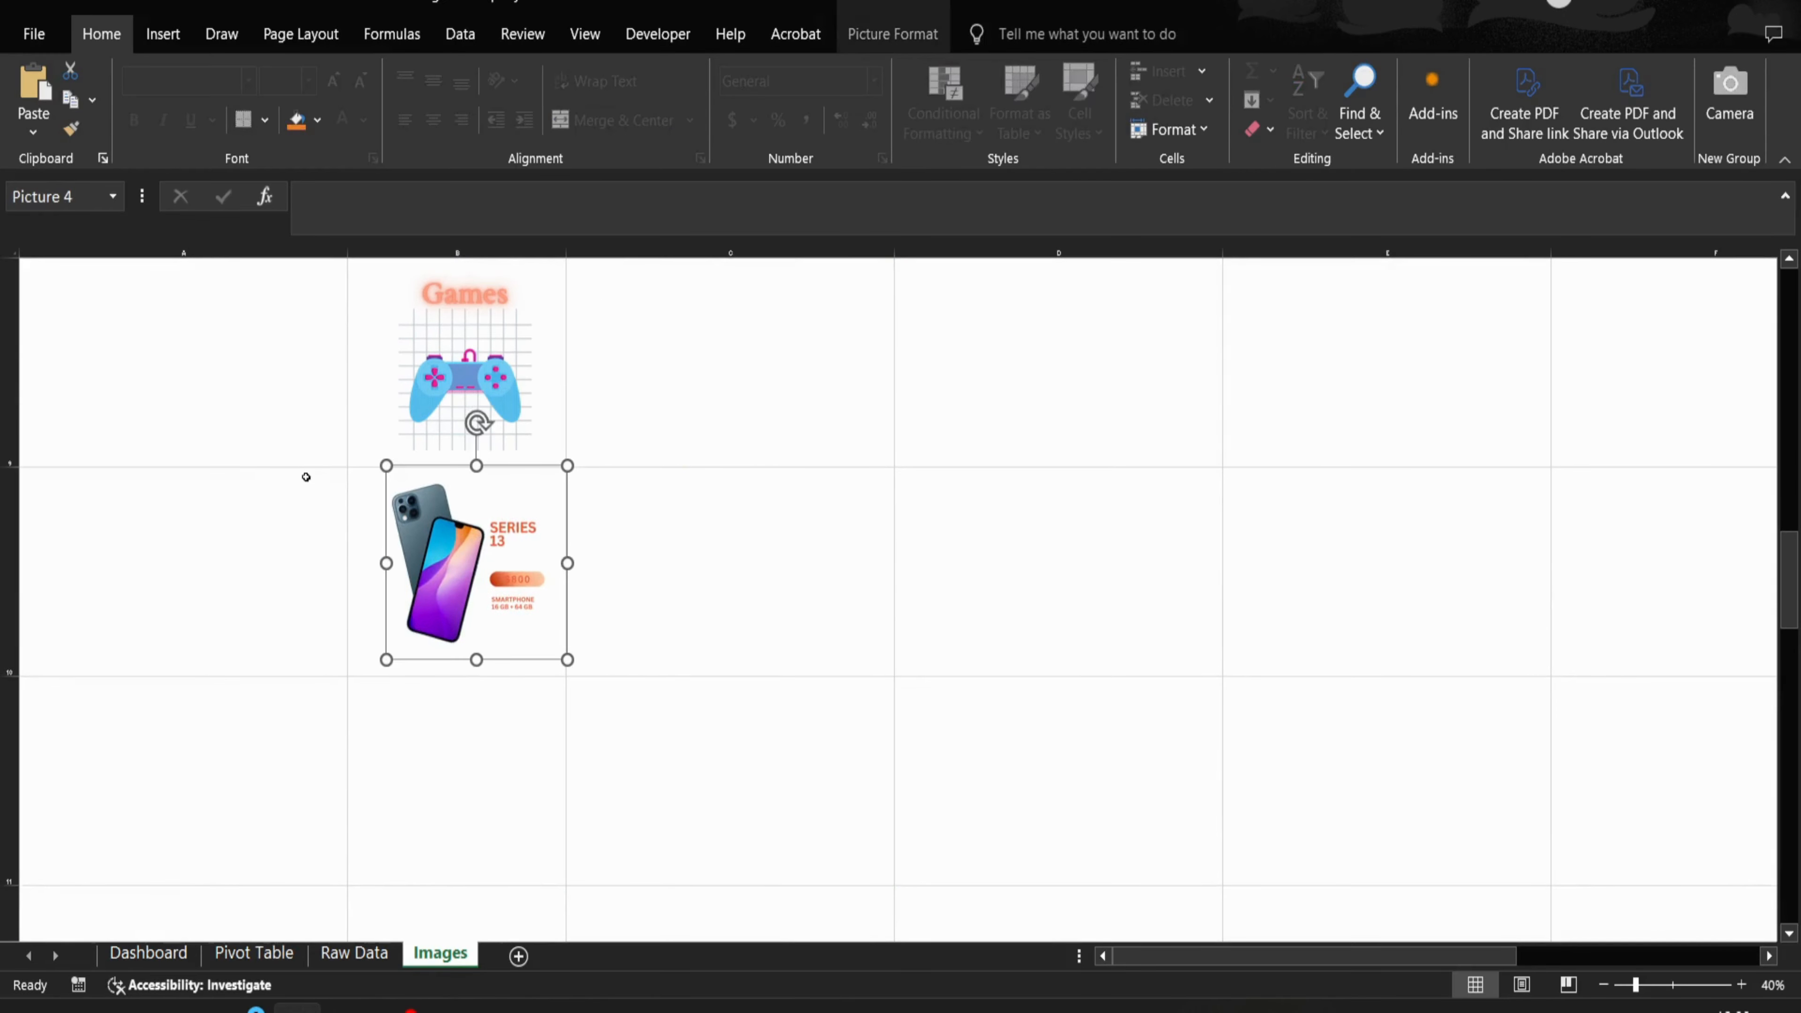
pyautogui.click(339, 536)
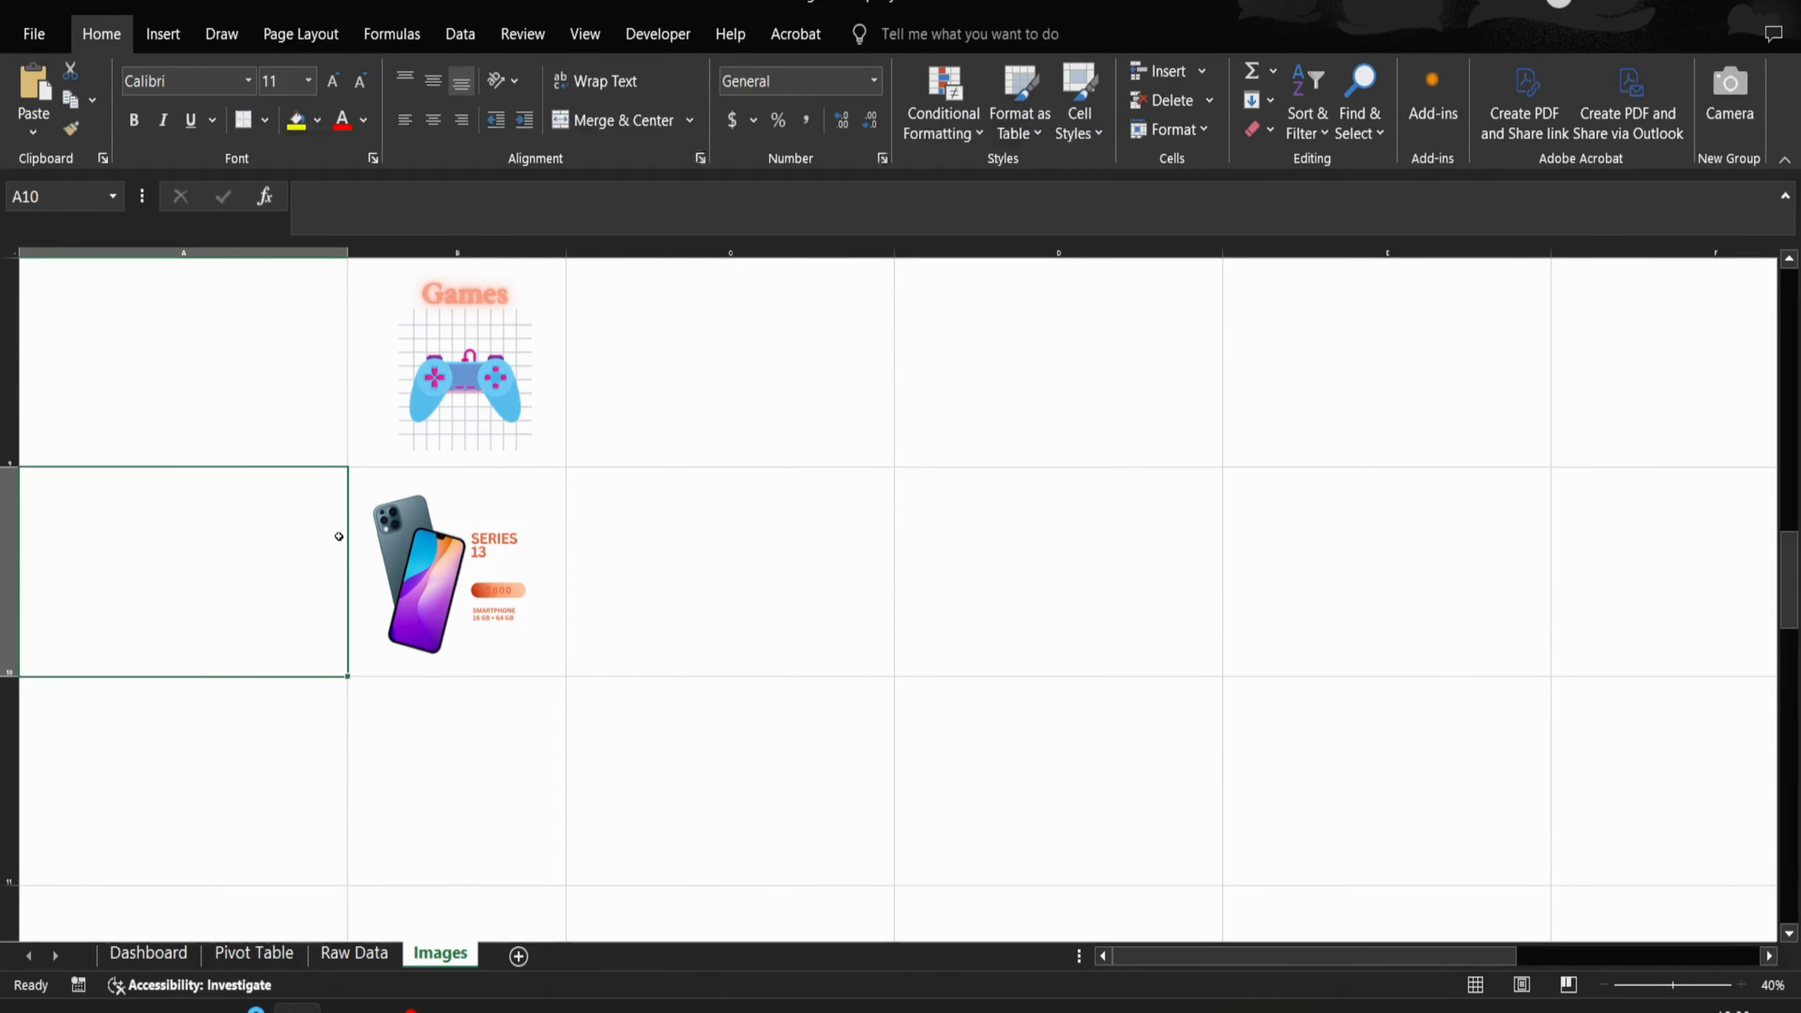
# - Link cell A1 of the Images sheet to the Ear Pods Pro label in cell E7 of the Pivot Table sheet
pyautogui.hotkey('ctrl', 'Home')
pyautogui.write('=')
pyautogui.hotkey('ctrl', 'pageup')
pyautogui.hotkey('ctrl', 'pageup')
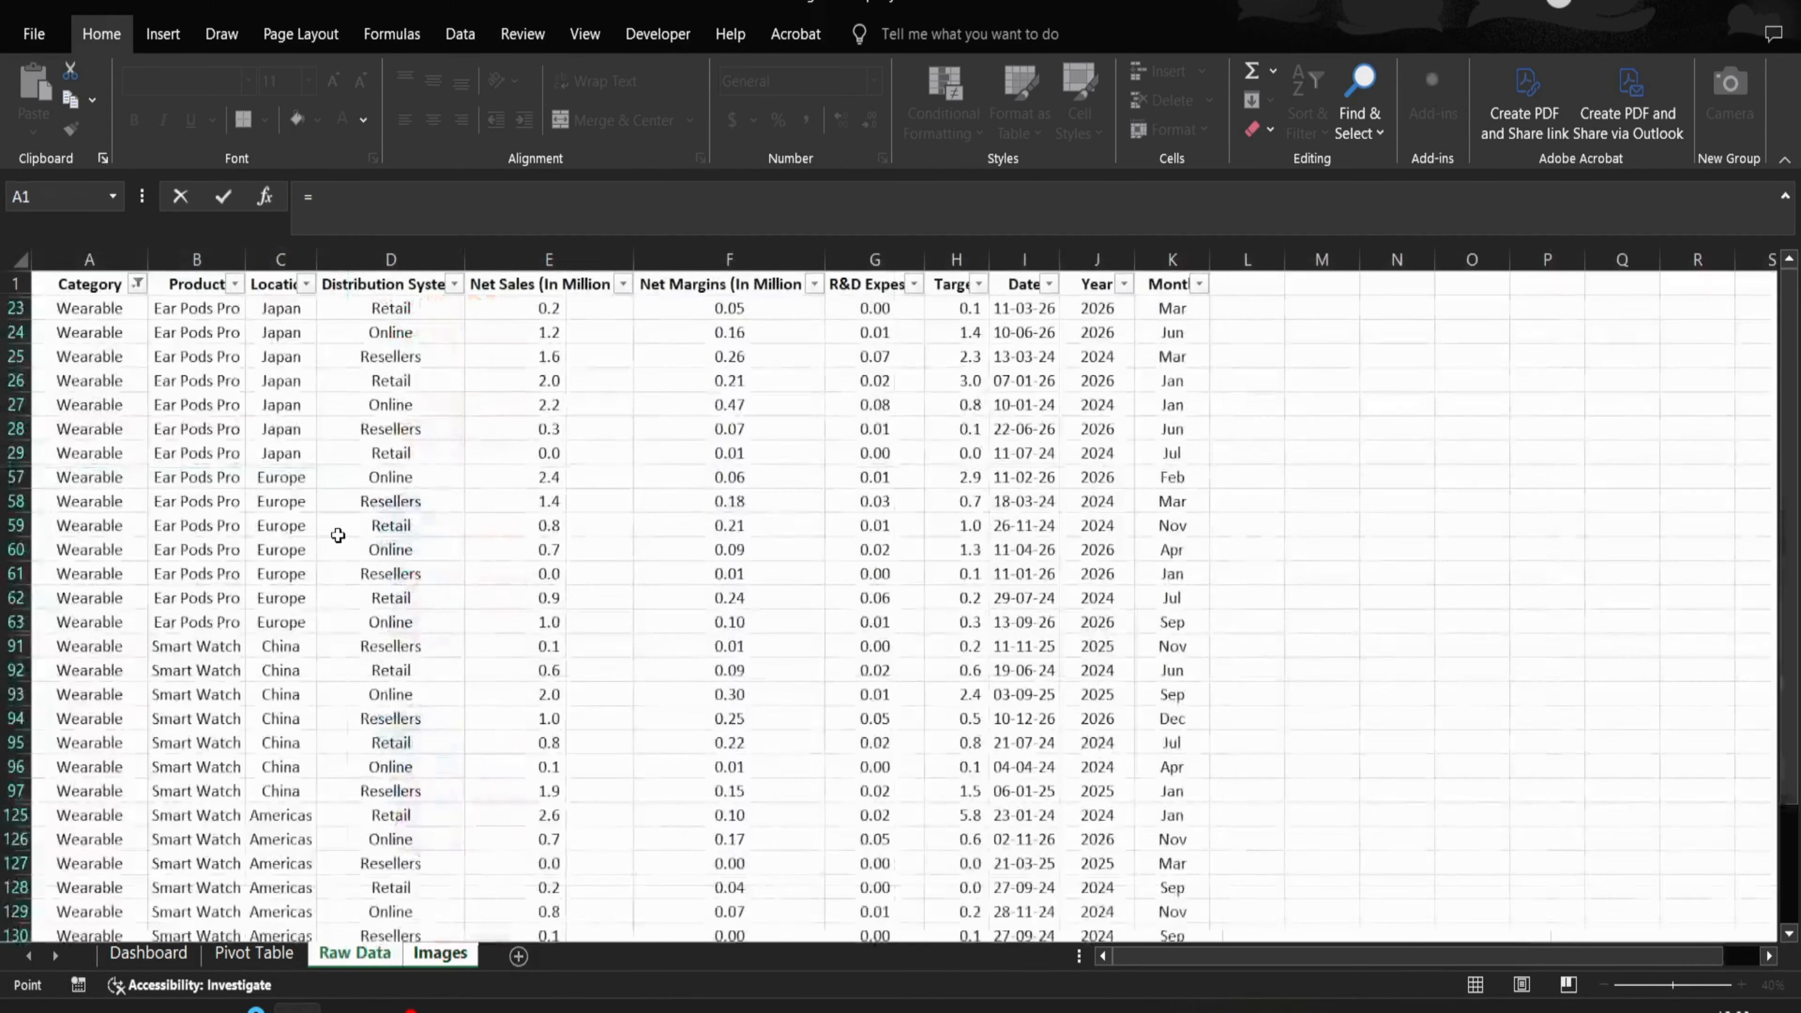
pyautogui.hotkey('ctrl', 'Home')
pyautogui.press('Down')
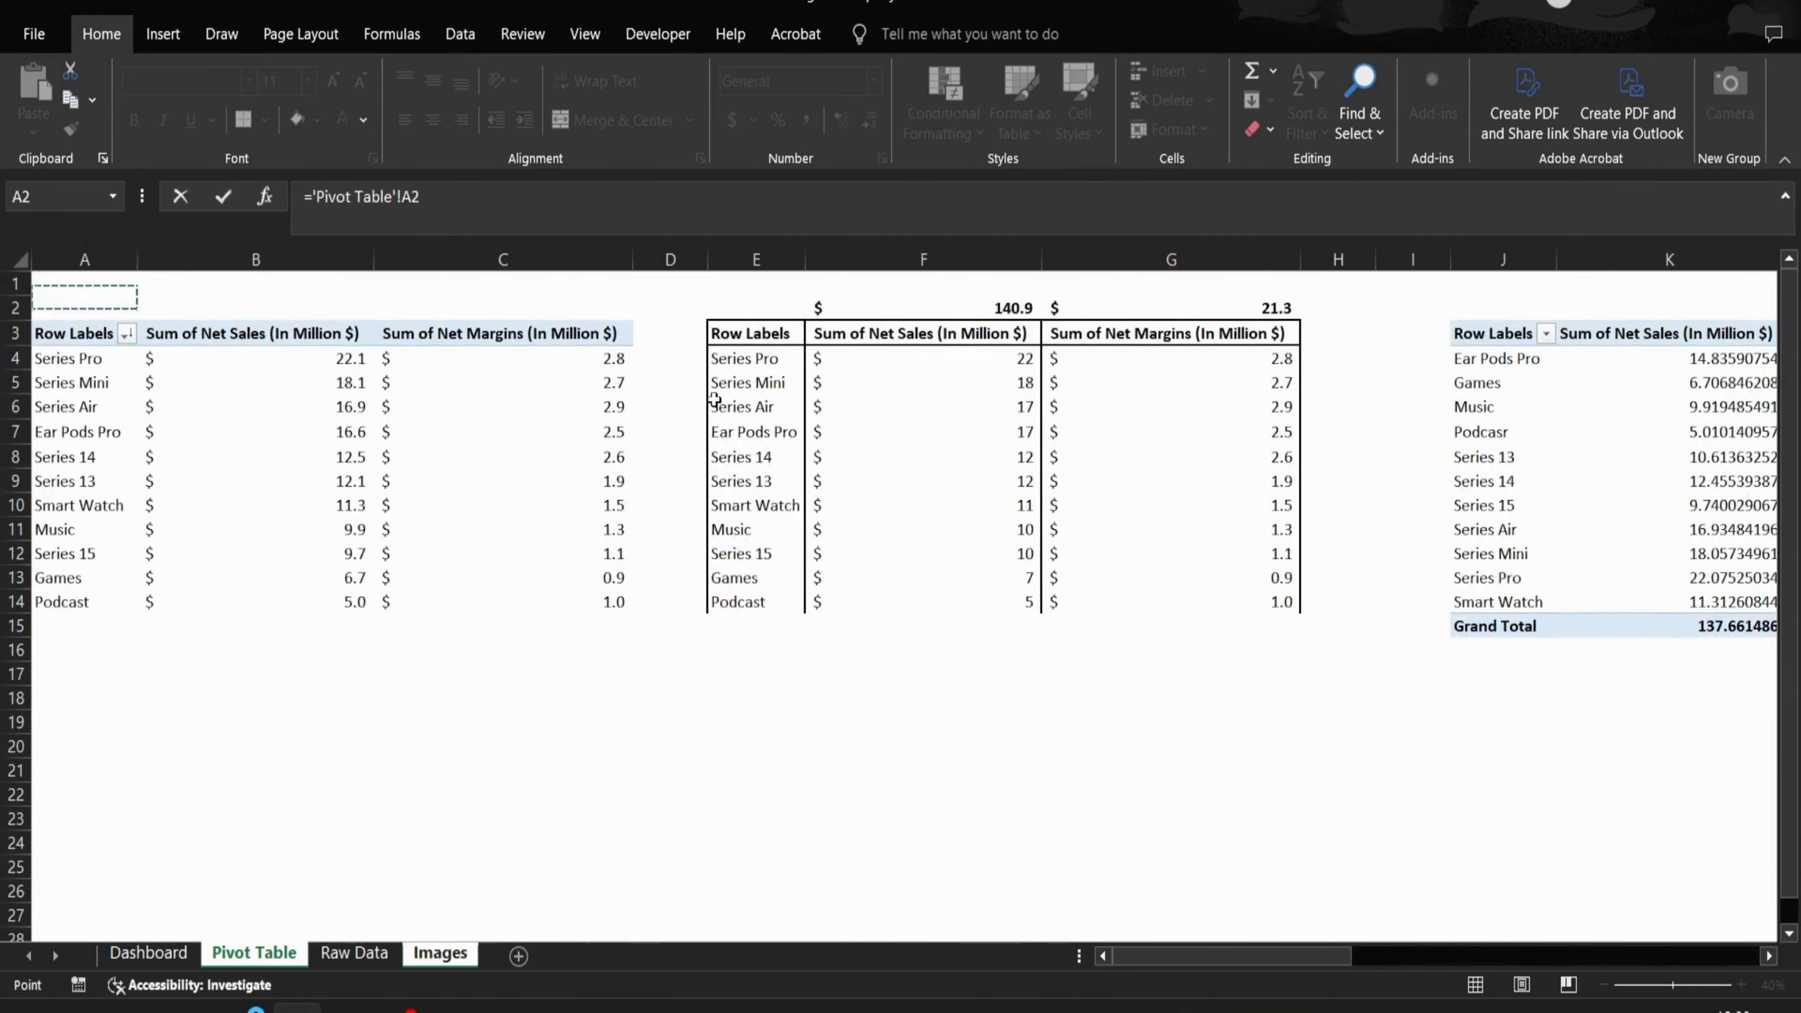
pyautogui.press('Right')
pyautogui.press('Right')
pyautogui.press('Right')
pyautogui.press('Right')
pyautogui.press('Down')
pyautogui.press('Down')
pyautogui.press('Down')
pyautogui.press('Down')
pyautogui.press('Down')
pyautogui.press('Down')
pyautogui.press('Down')
pyautogui.press('Down')
pyautogui.press('Down')
pyautogui.press('Down')
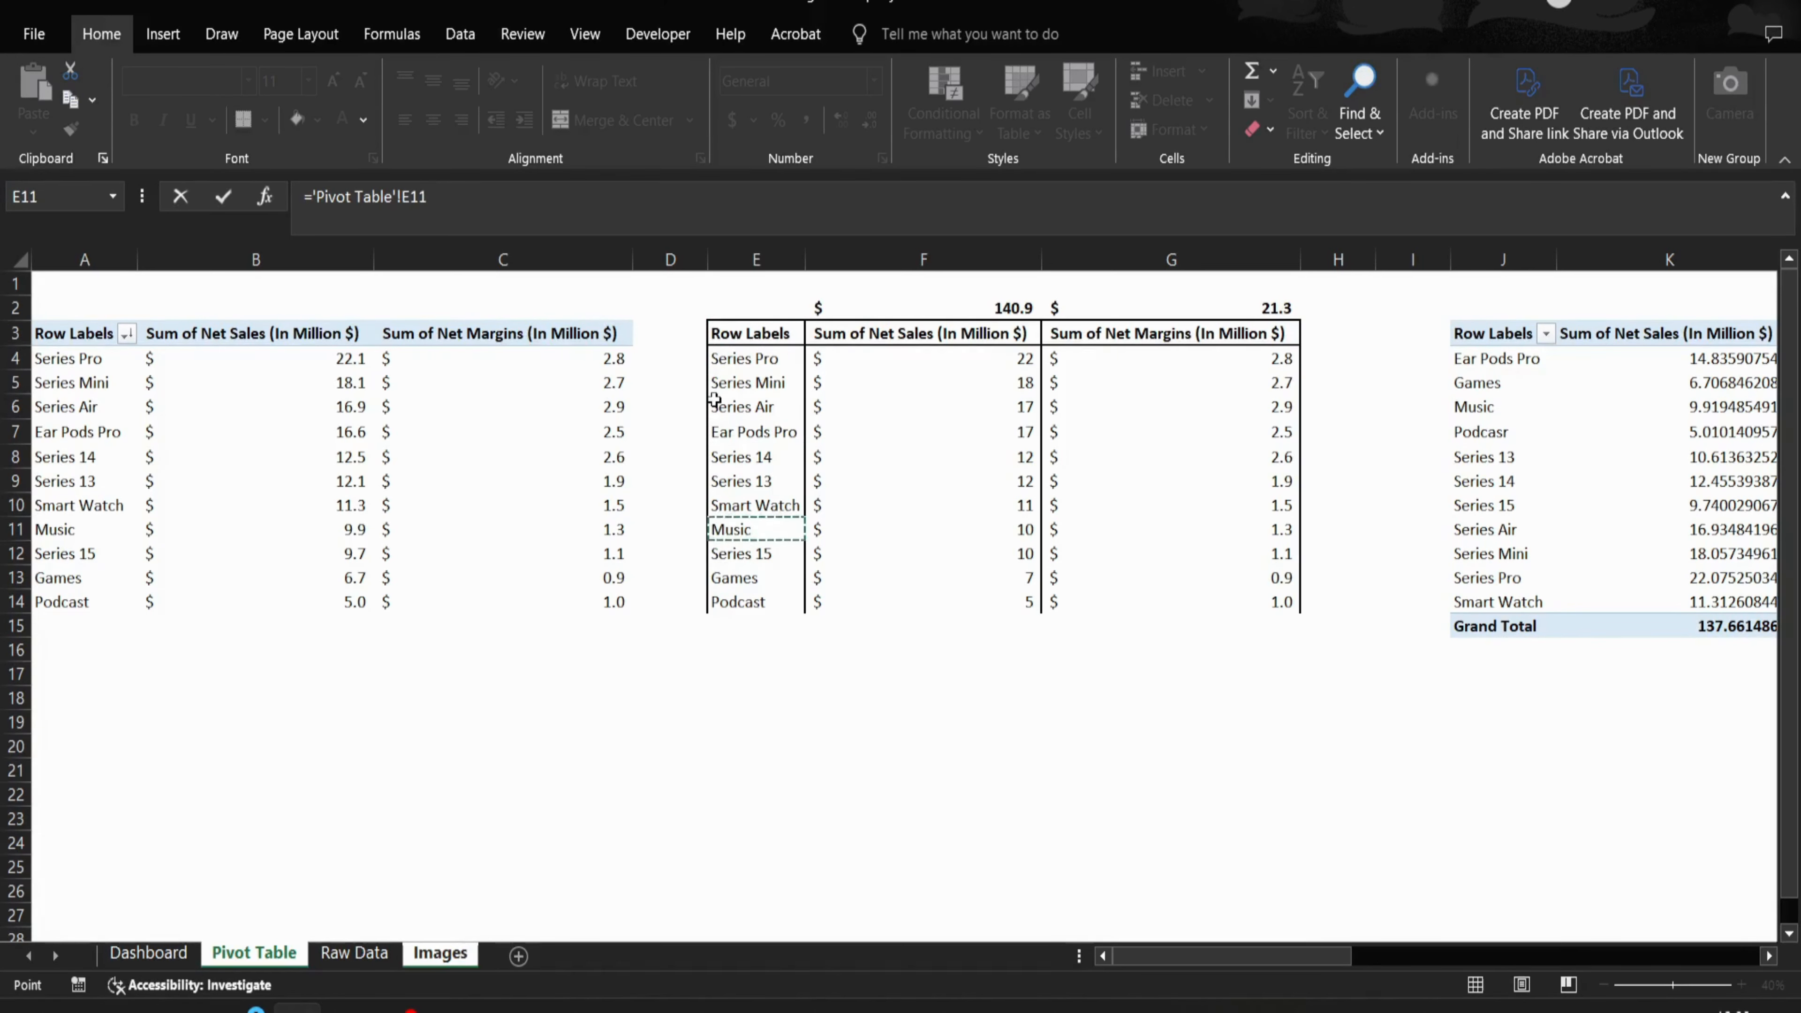
pyautogui.press('Up')
pyautogui.press('Up')
pyautogui.press('Up')
pyautogui.press('Up')
pyautogui.press('Up')
pyautogui.press('Return')
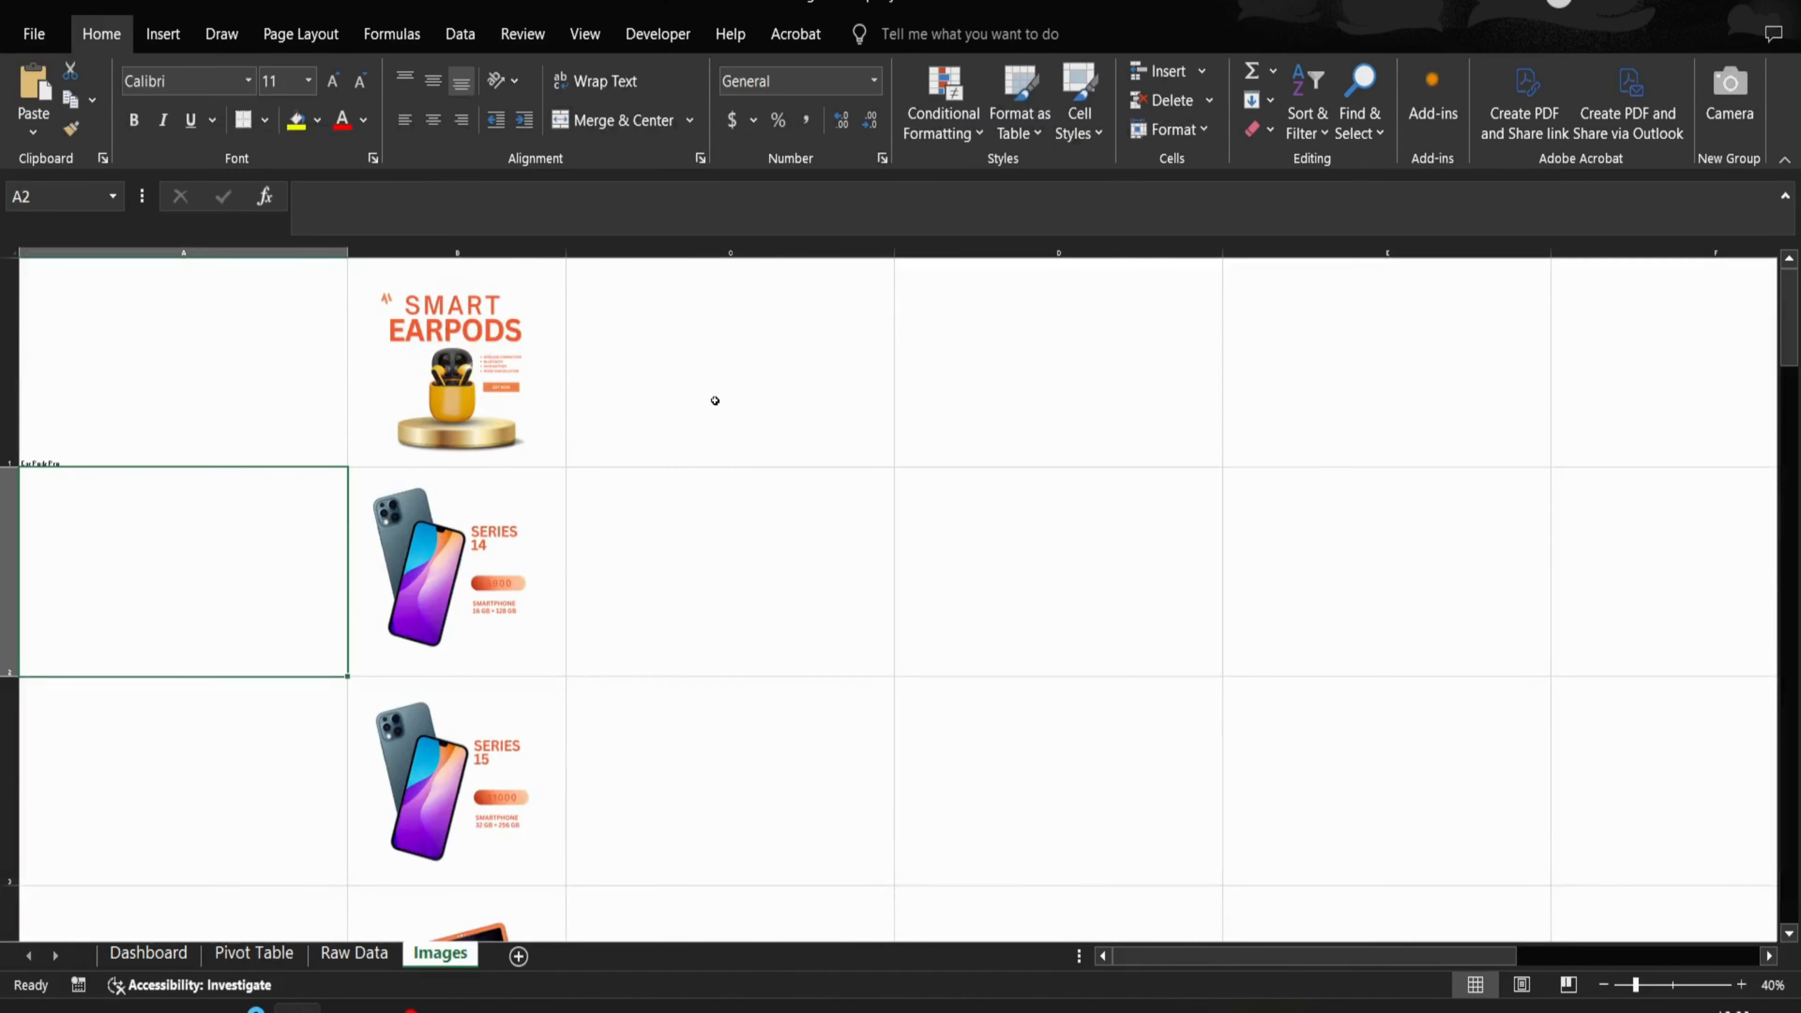
# - Set the font size of the whole column A to 45
pyautogui.press('Up')
pyautogui.hotkey('ctrl', 'a')
pyautogui.press('Up')
pyautogui.hotkey('ctrl', 'space')
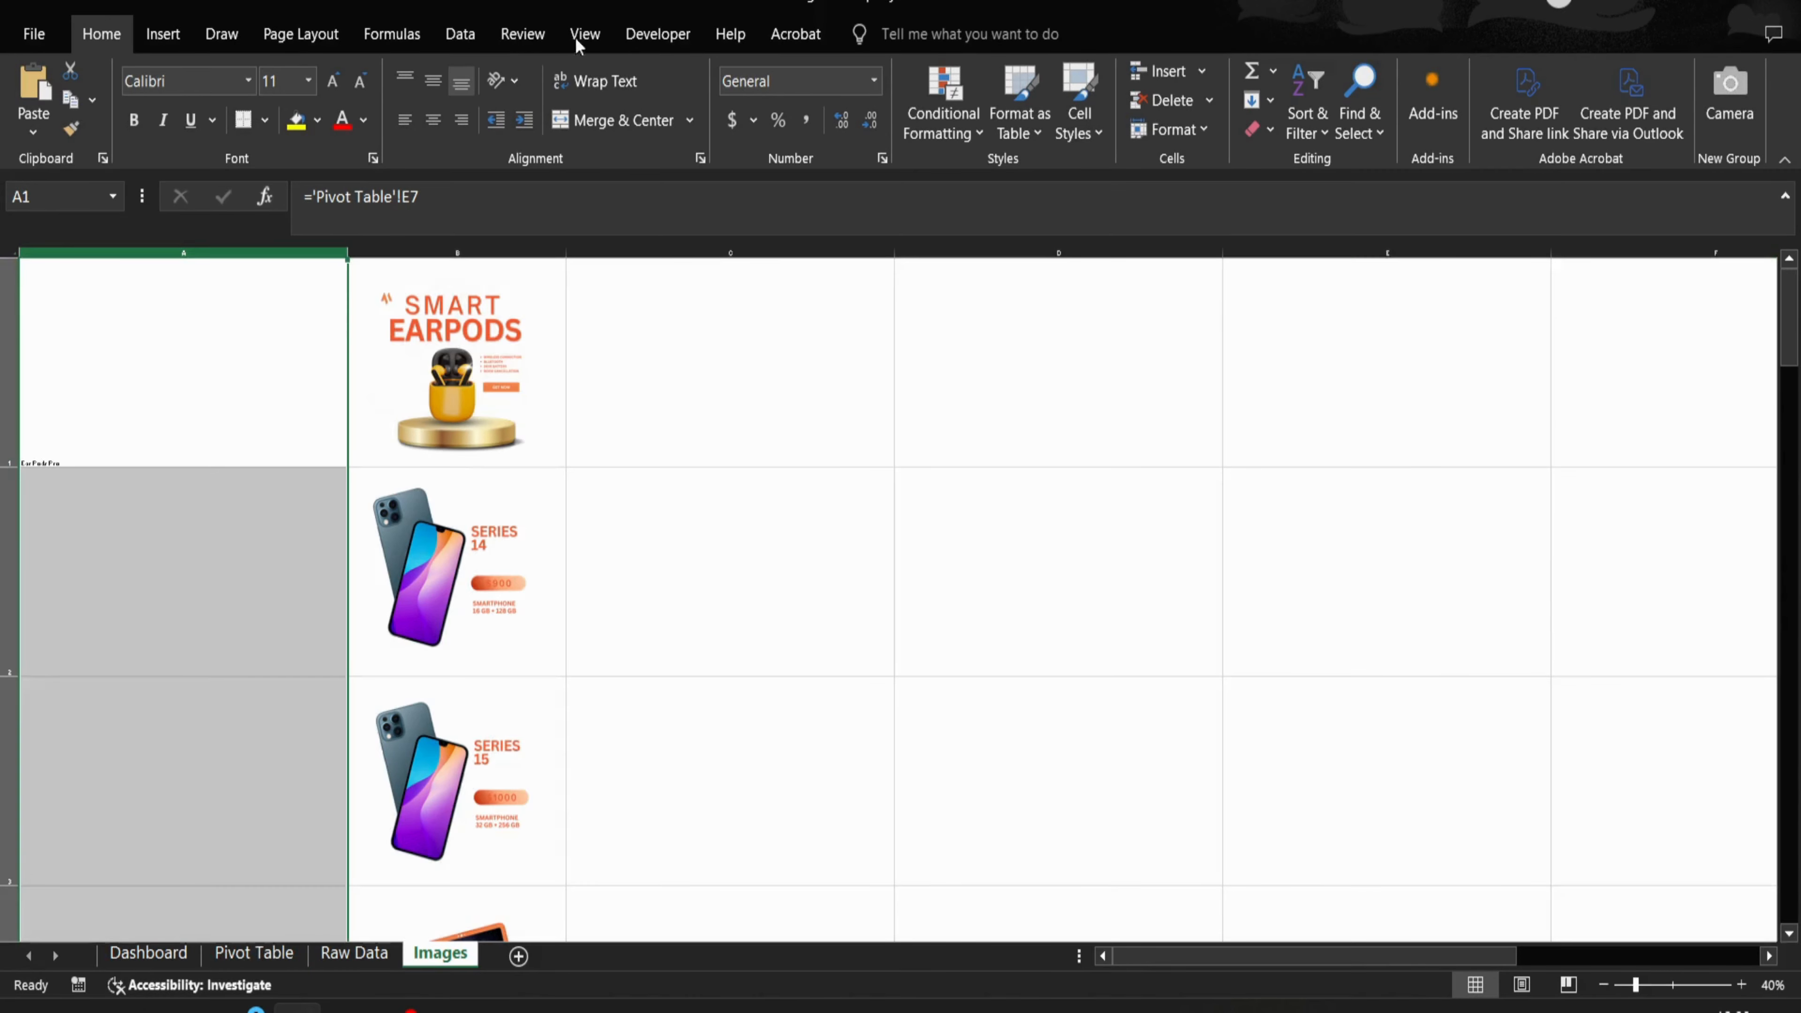
pyautogui.press('Return')
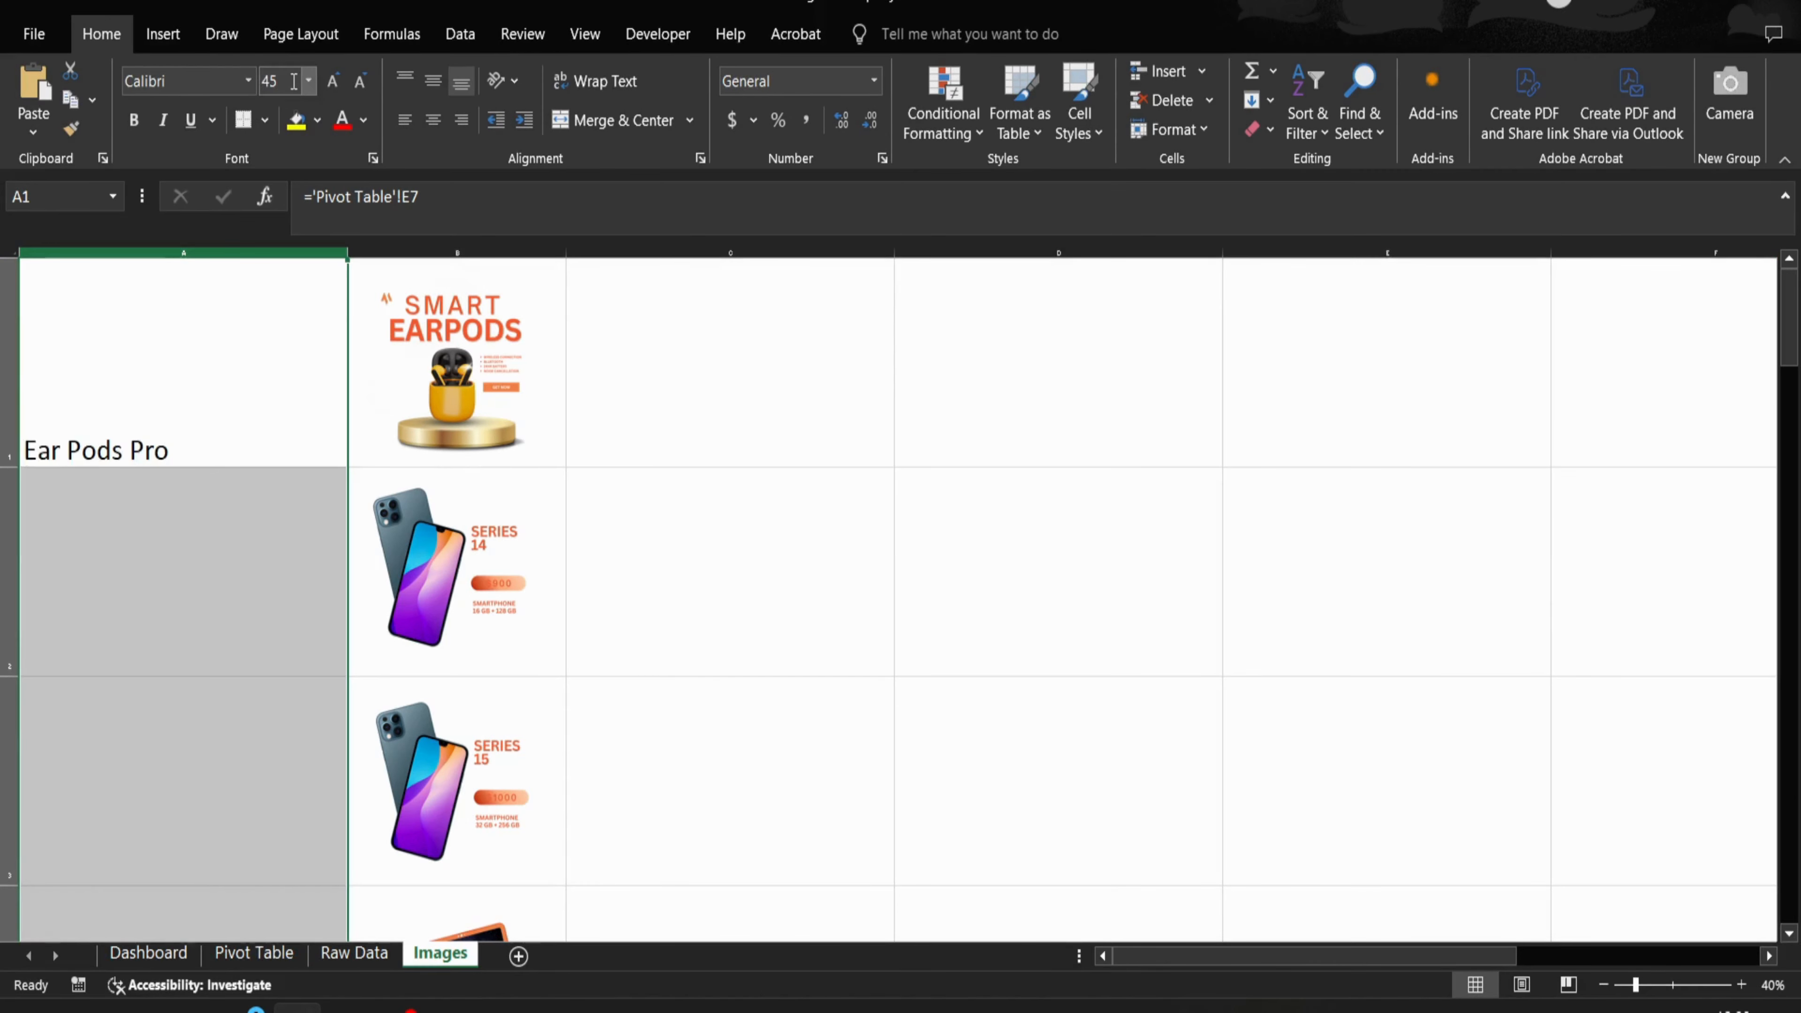
# - Link cell A2 to the Series 14 label in column E of the Pivot Table sheet
pyautogui.press('Down')
pyautogui.write('=')
pyautogui.hotkey('ctrl', 'pageup')
pyautogui.hotkey('ctrl', 'pageup')
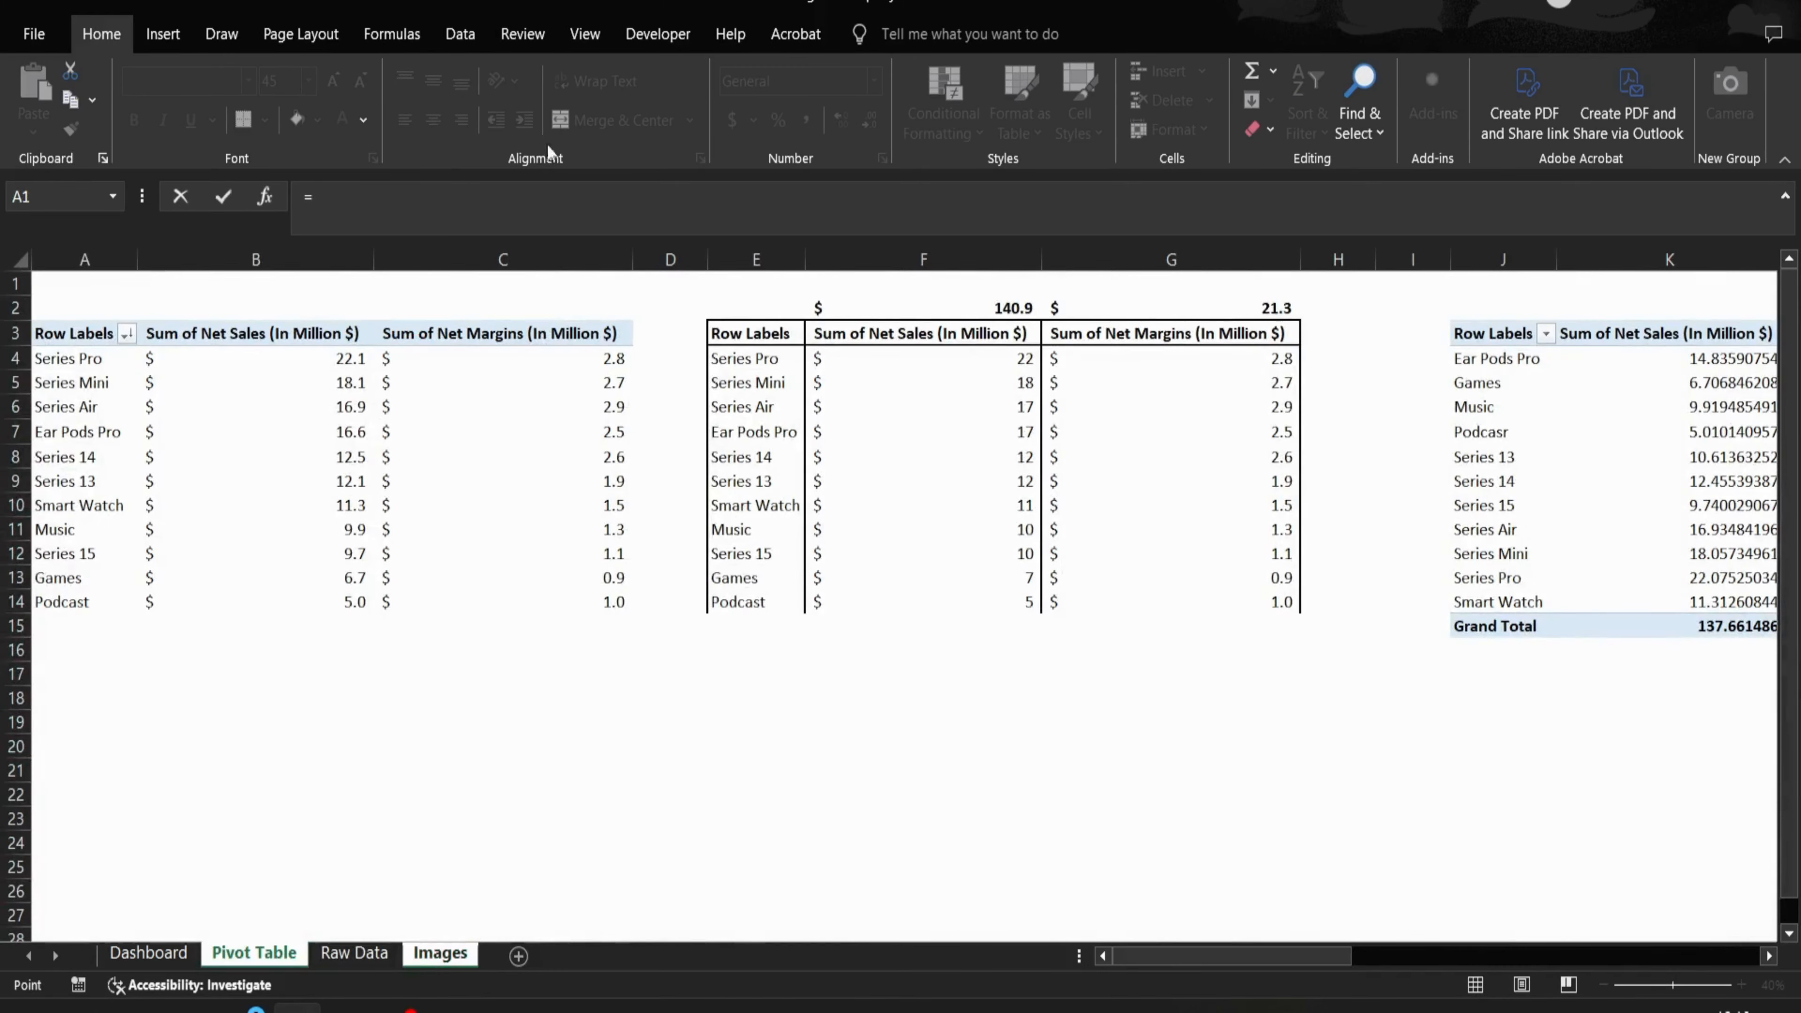
pyautogui.click(723, 387)
pyautogui.press('Down')
pyautogui.press('Down')
pyautogui.press('Return')
# - Link cell A3 to the Series 15 label in cell E12 of the Pivot Table sheet
pyautogui.write('=')
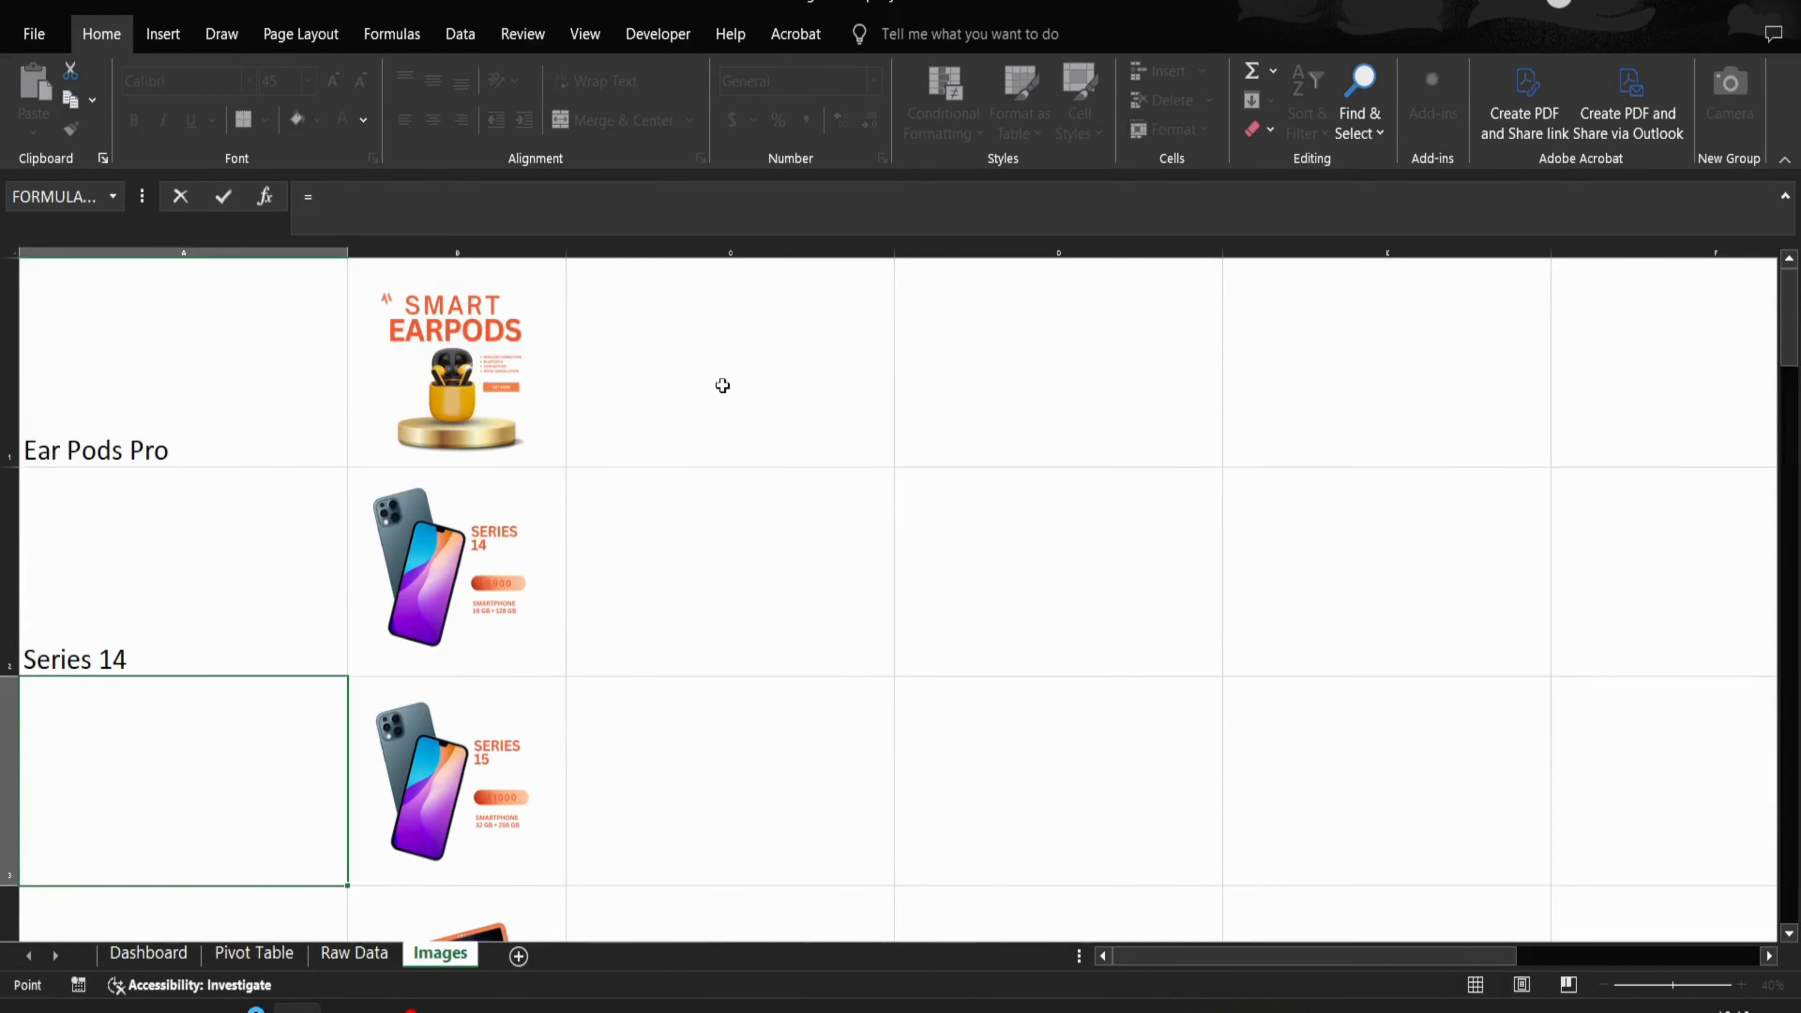
pyautogui.hotkey('ctrl', 'pageup')
pyautogui.click(759, 494)
pyautogui.press('Down')
pyautogui.press('Down')
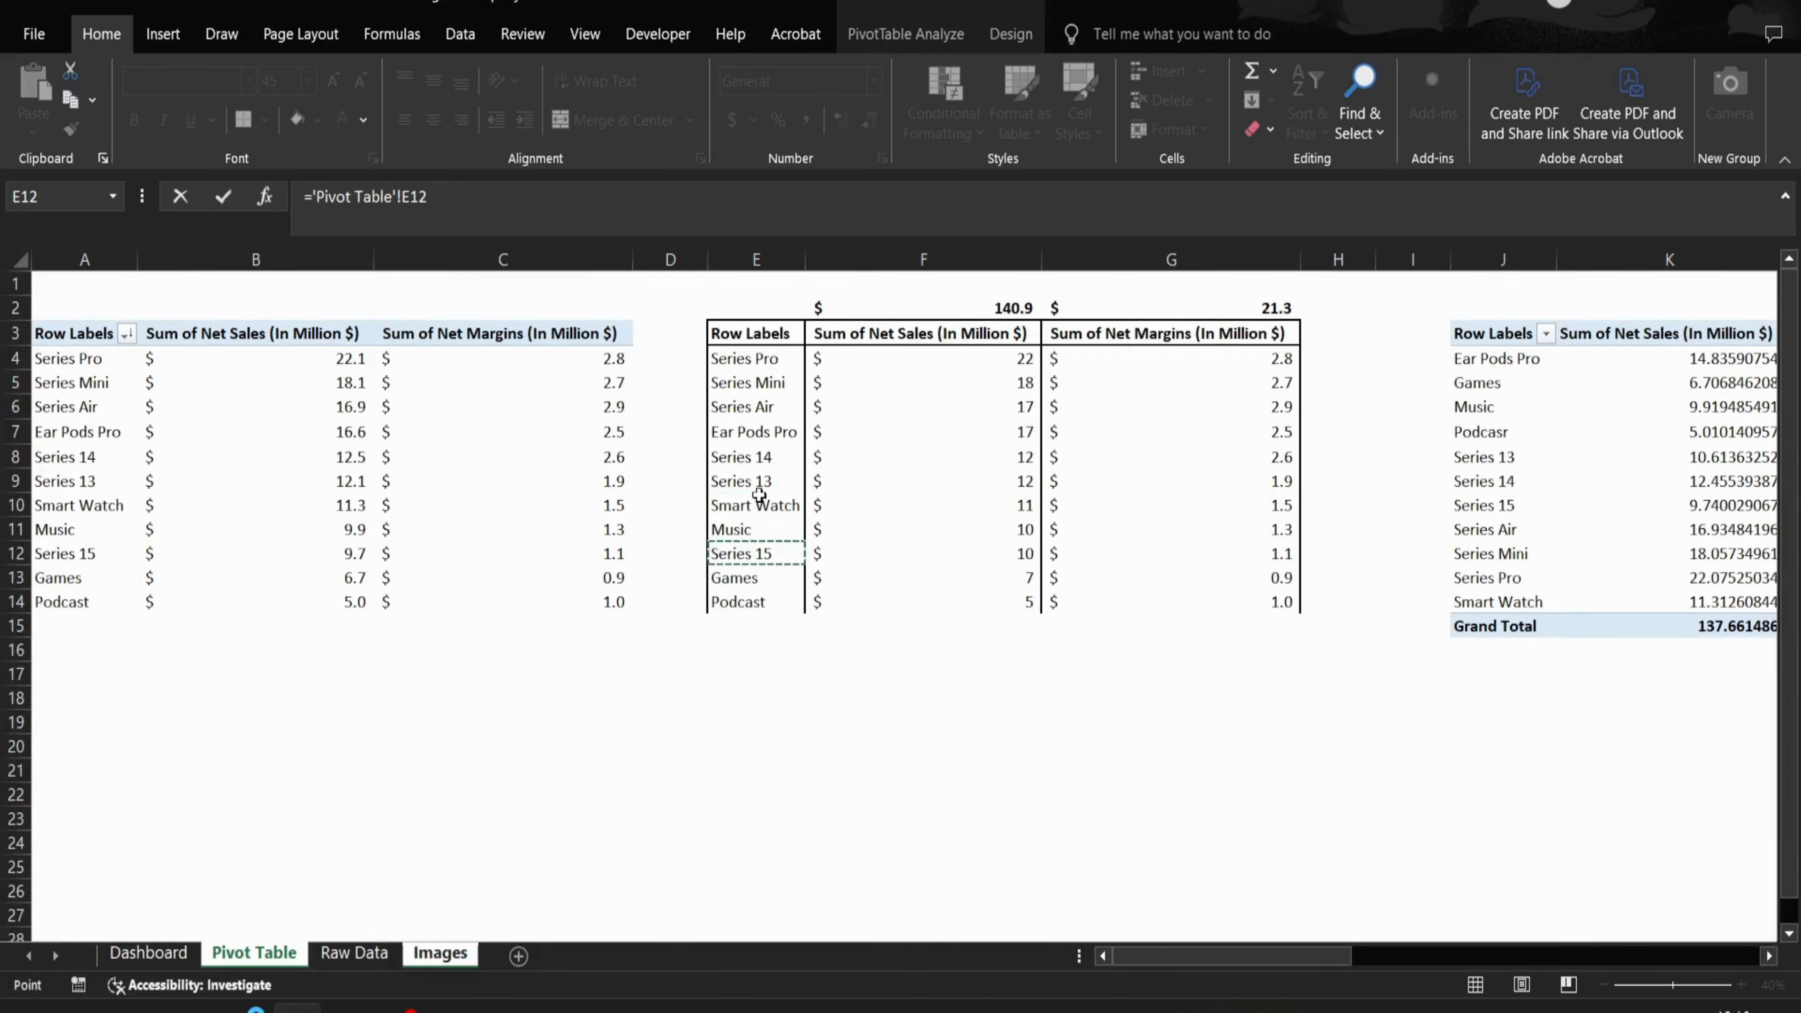
pyautogui.press('Return')
# - Link cell A4 to the Series Air label in column E of the Pivot Table sheet
pyautogui.write('=')
pyautogui.hotkey('ctrl', 'pageup')
pyautogui.hotkey('ctrl', 'pageup')
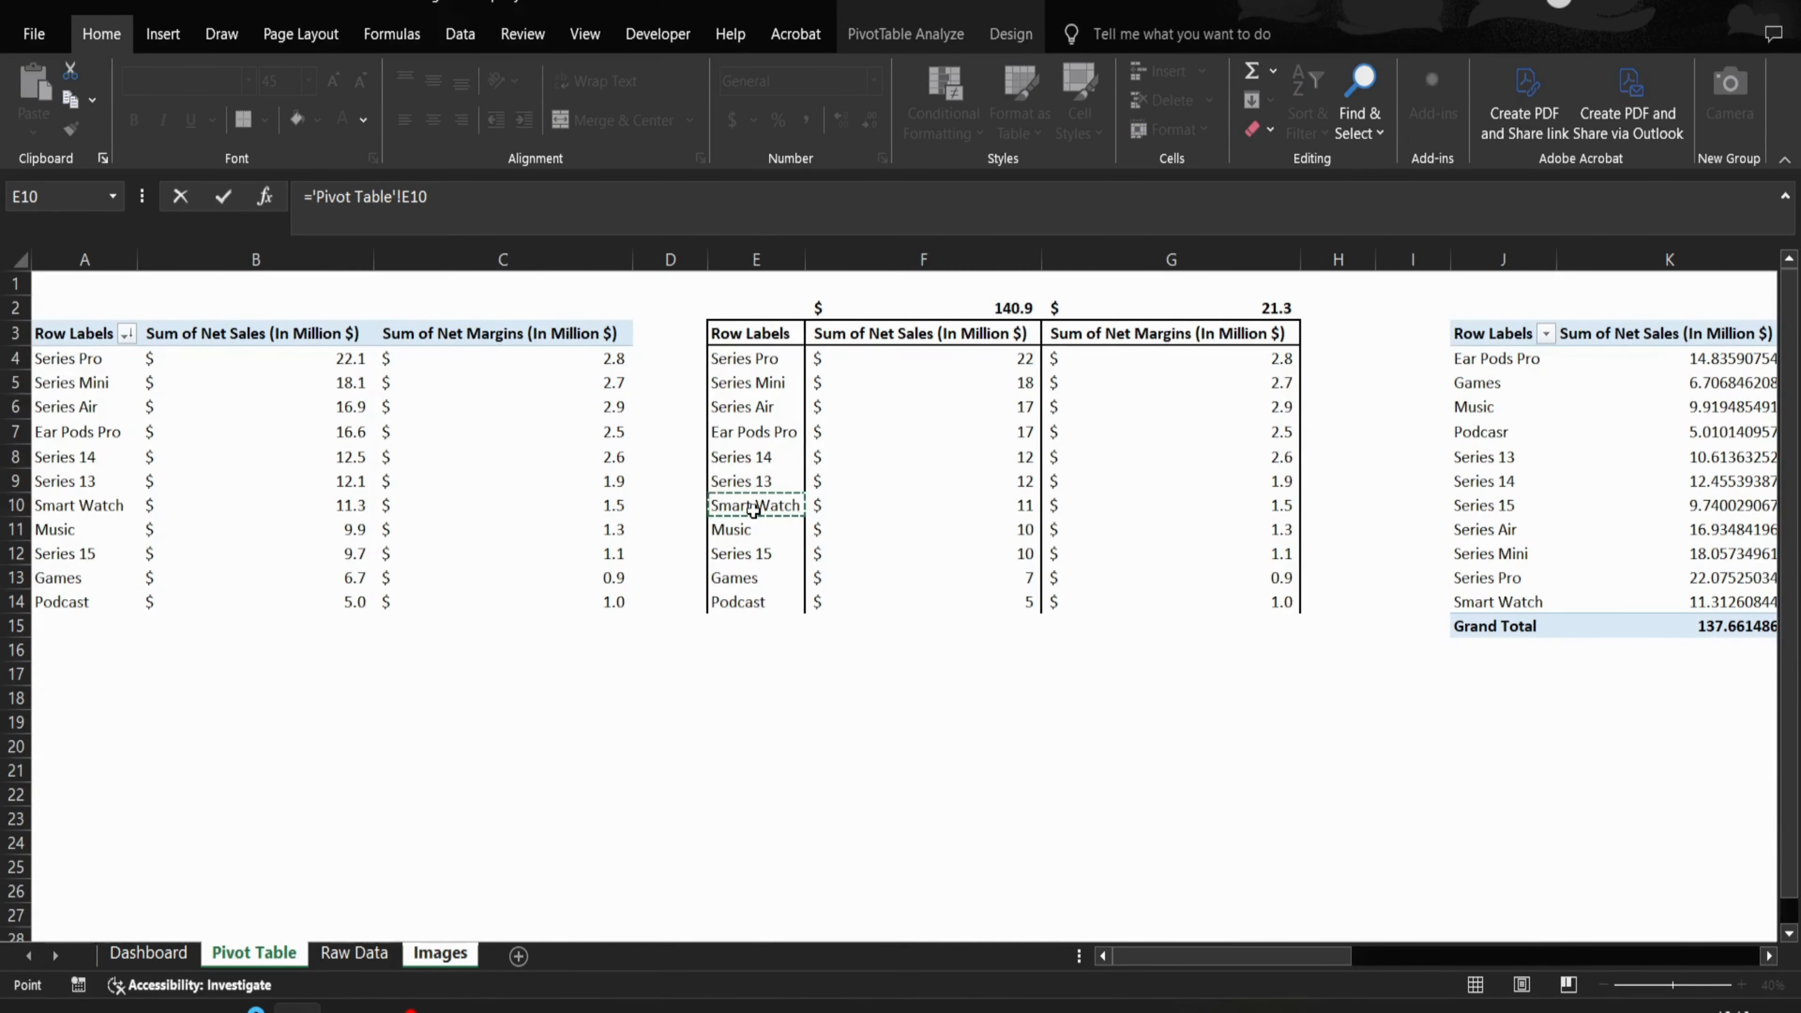
pyautogui.press('Up')
pyautogui.press('Up')
pyautogui.press('Up')
pyautogui.press('Up')
pyautogui.press('Return')
# - Link cell A5 to the Series Mini label in column E of the Pivot Table sheet
pyautogui.write('=')
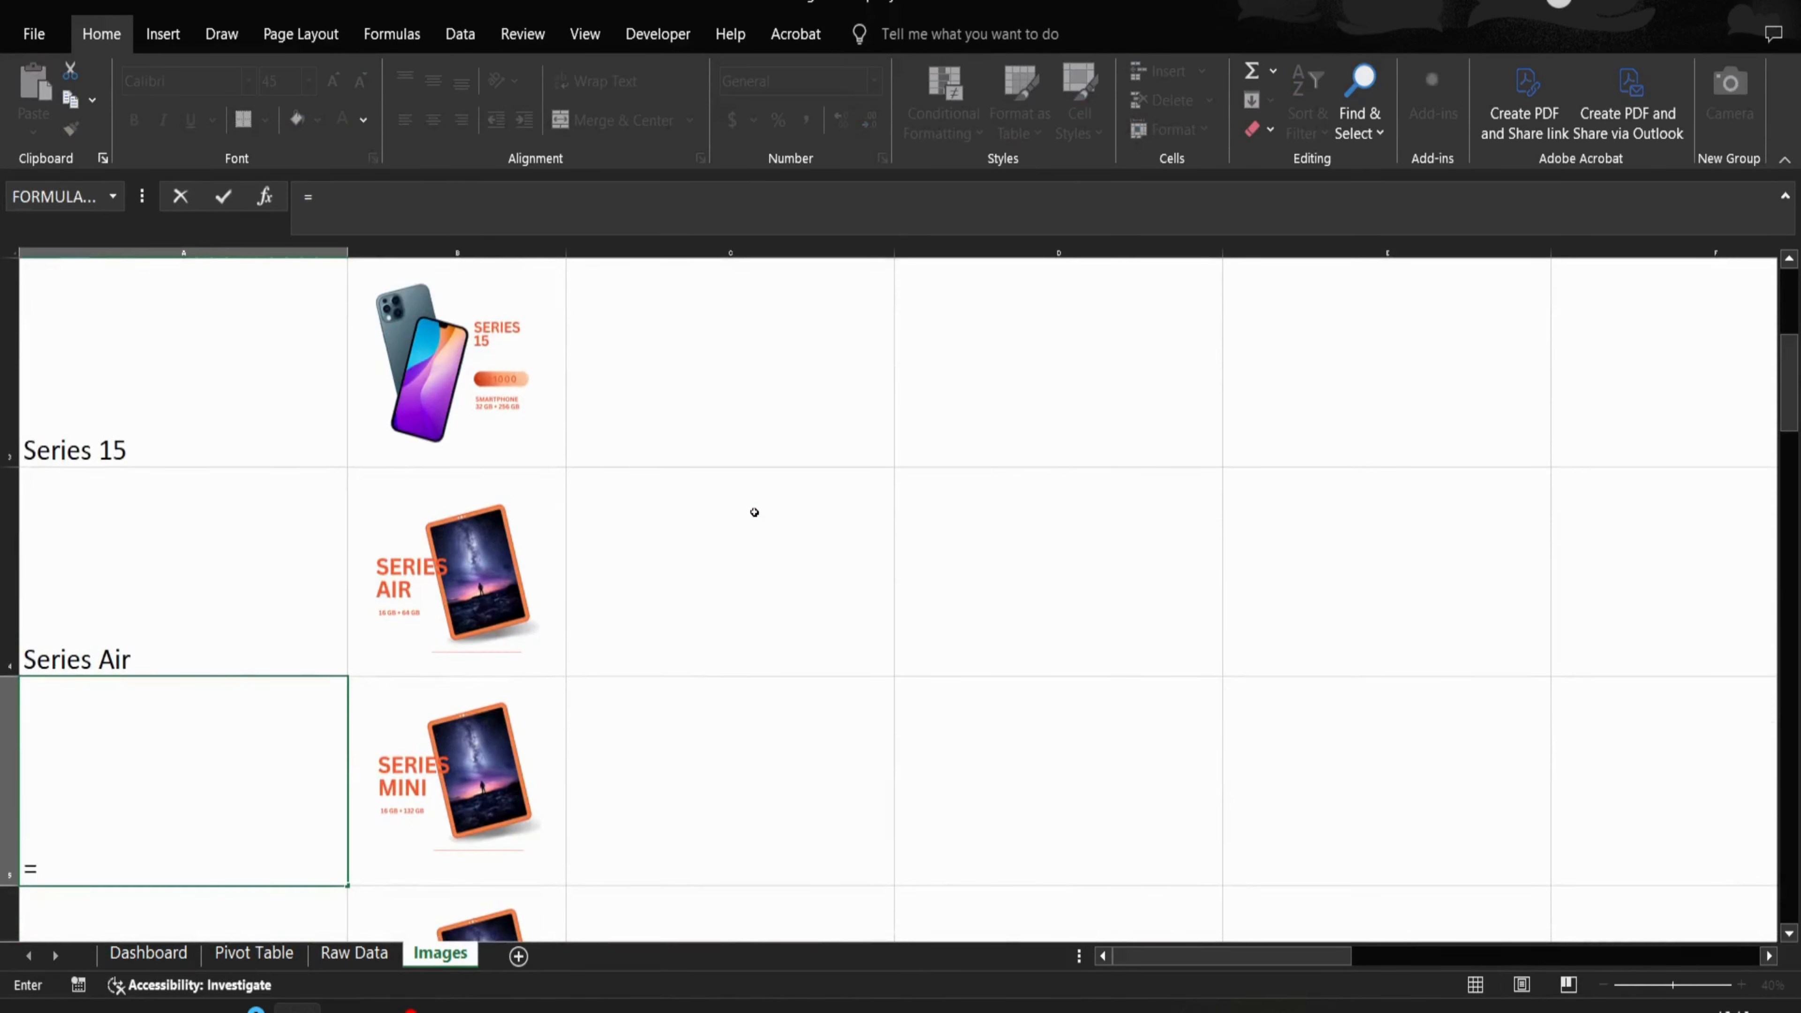
pyautogui.hotkey('ctrl', 'pageup')
pyautogui.hotkey('ctrl', 'pageup')
pyautogui.press('Up')
pyautogui.press('Up')
pyautogui.press('Up')
pyautogui.press('Up')
pyautogui.press('Return')
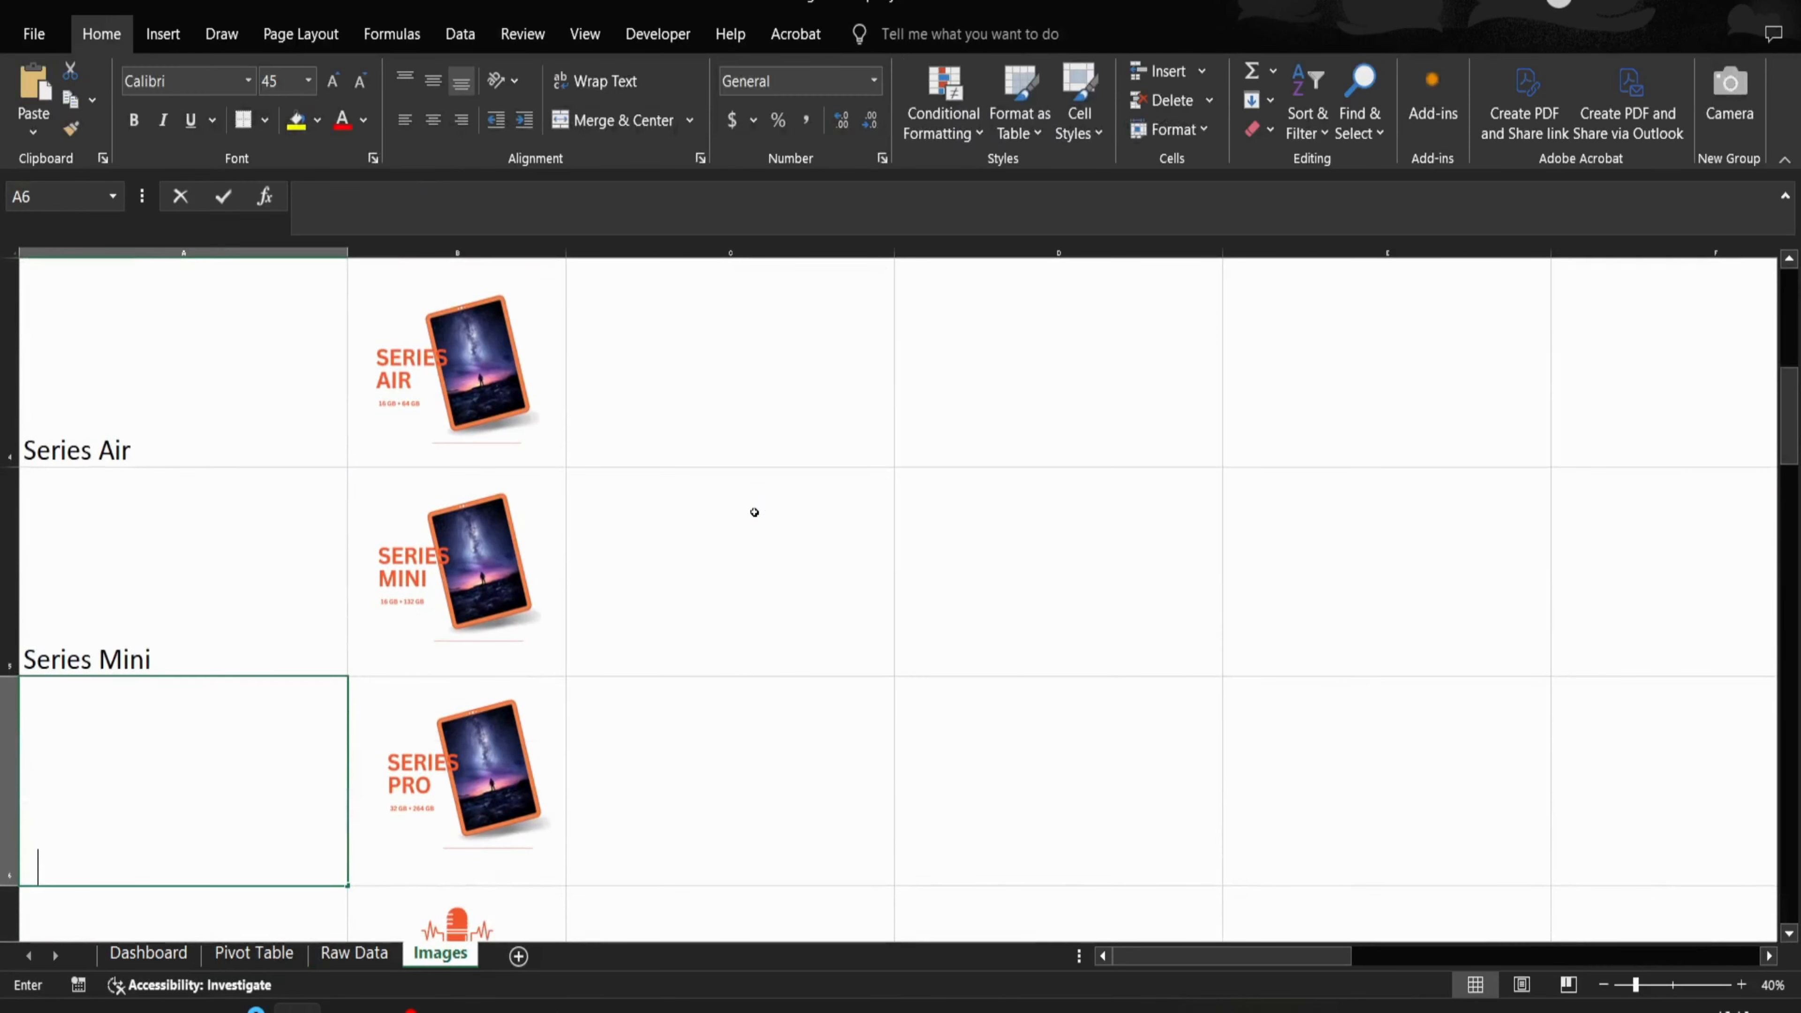
# - Link cell A6 to the Series Pro label in column E of the Pivot Table sheet
pyautogui.write('=')
pyautogui.hotkey('ctrl', 'pageup')
pyautogui.hotkey('ctrl', 'pageup')
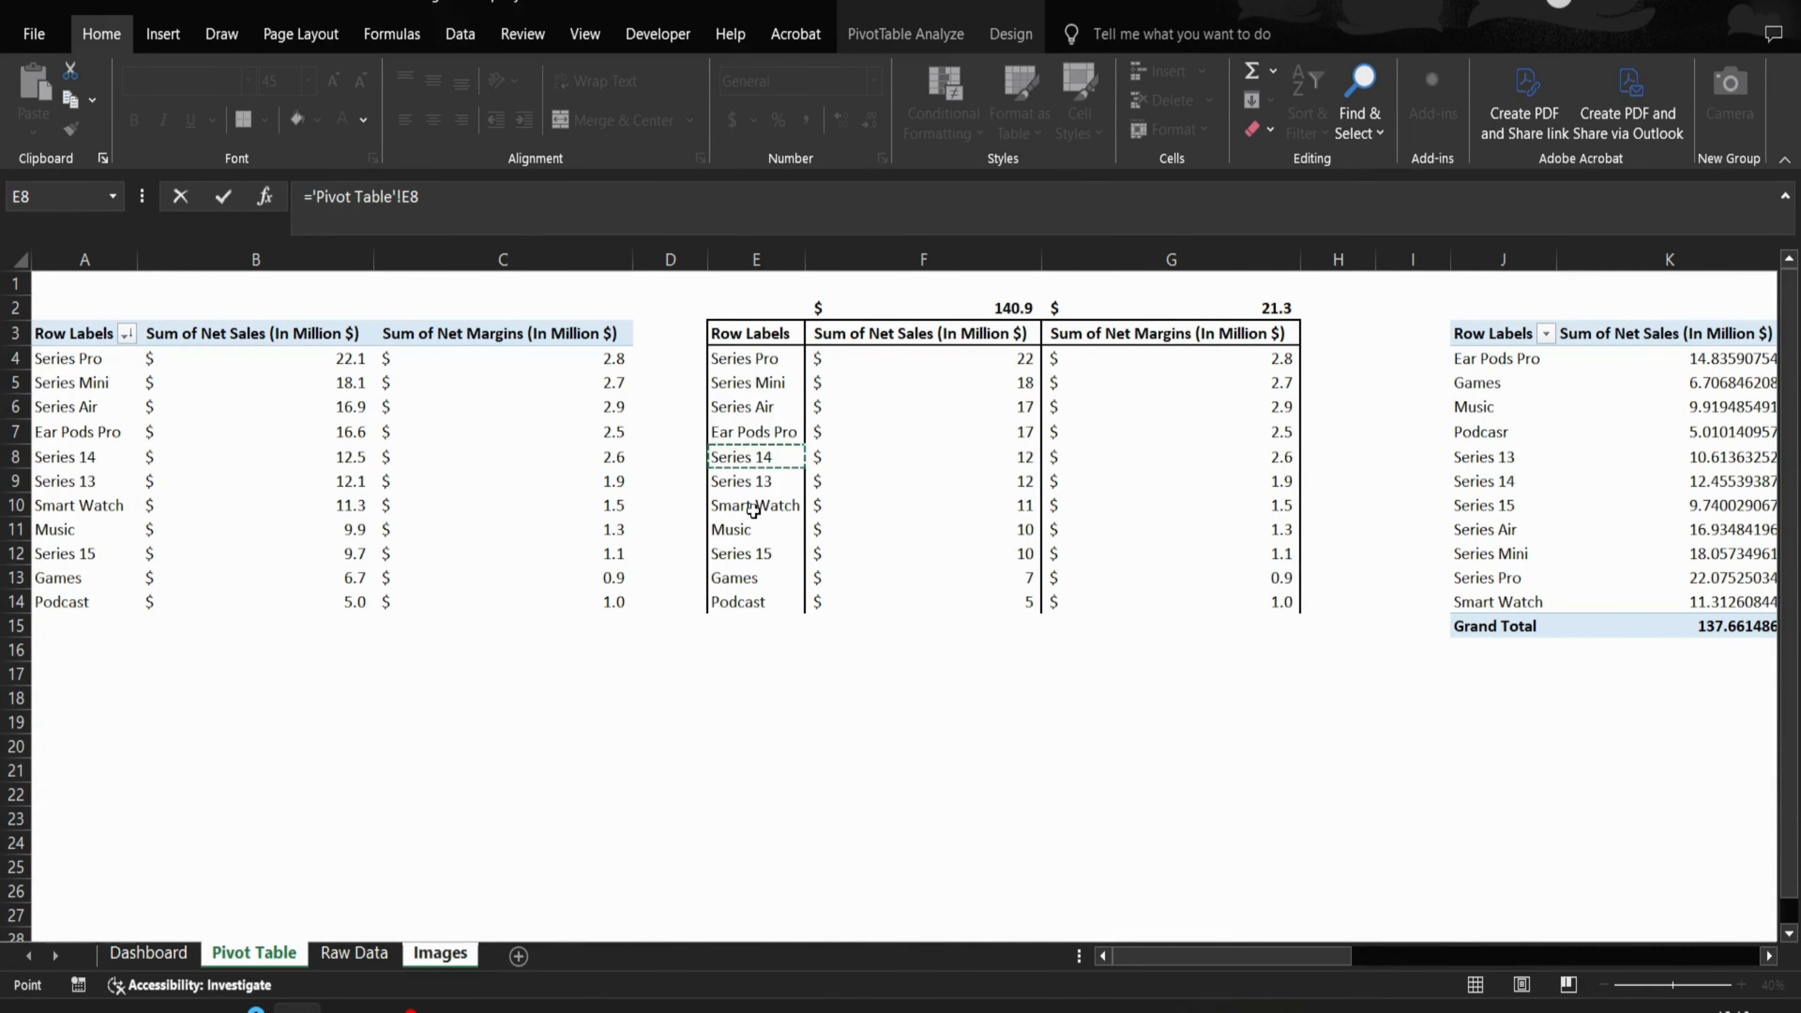
pyautogui.press('Up')
pyautogui.press('Up')
pyautogui.press('Up')
pyautogui.press('Up')
pyautogui.press('Return')
# - Link cell A7 to the Podcast label in column E of the Pivot Table sheet
pyautogui.write('=')
pyautogui.hotkey('ctrl', 'pageup')
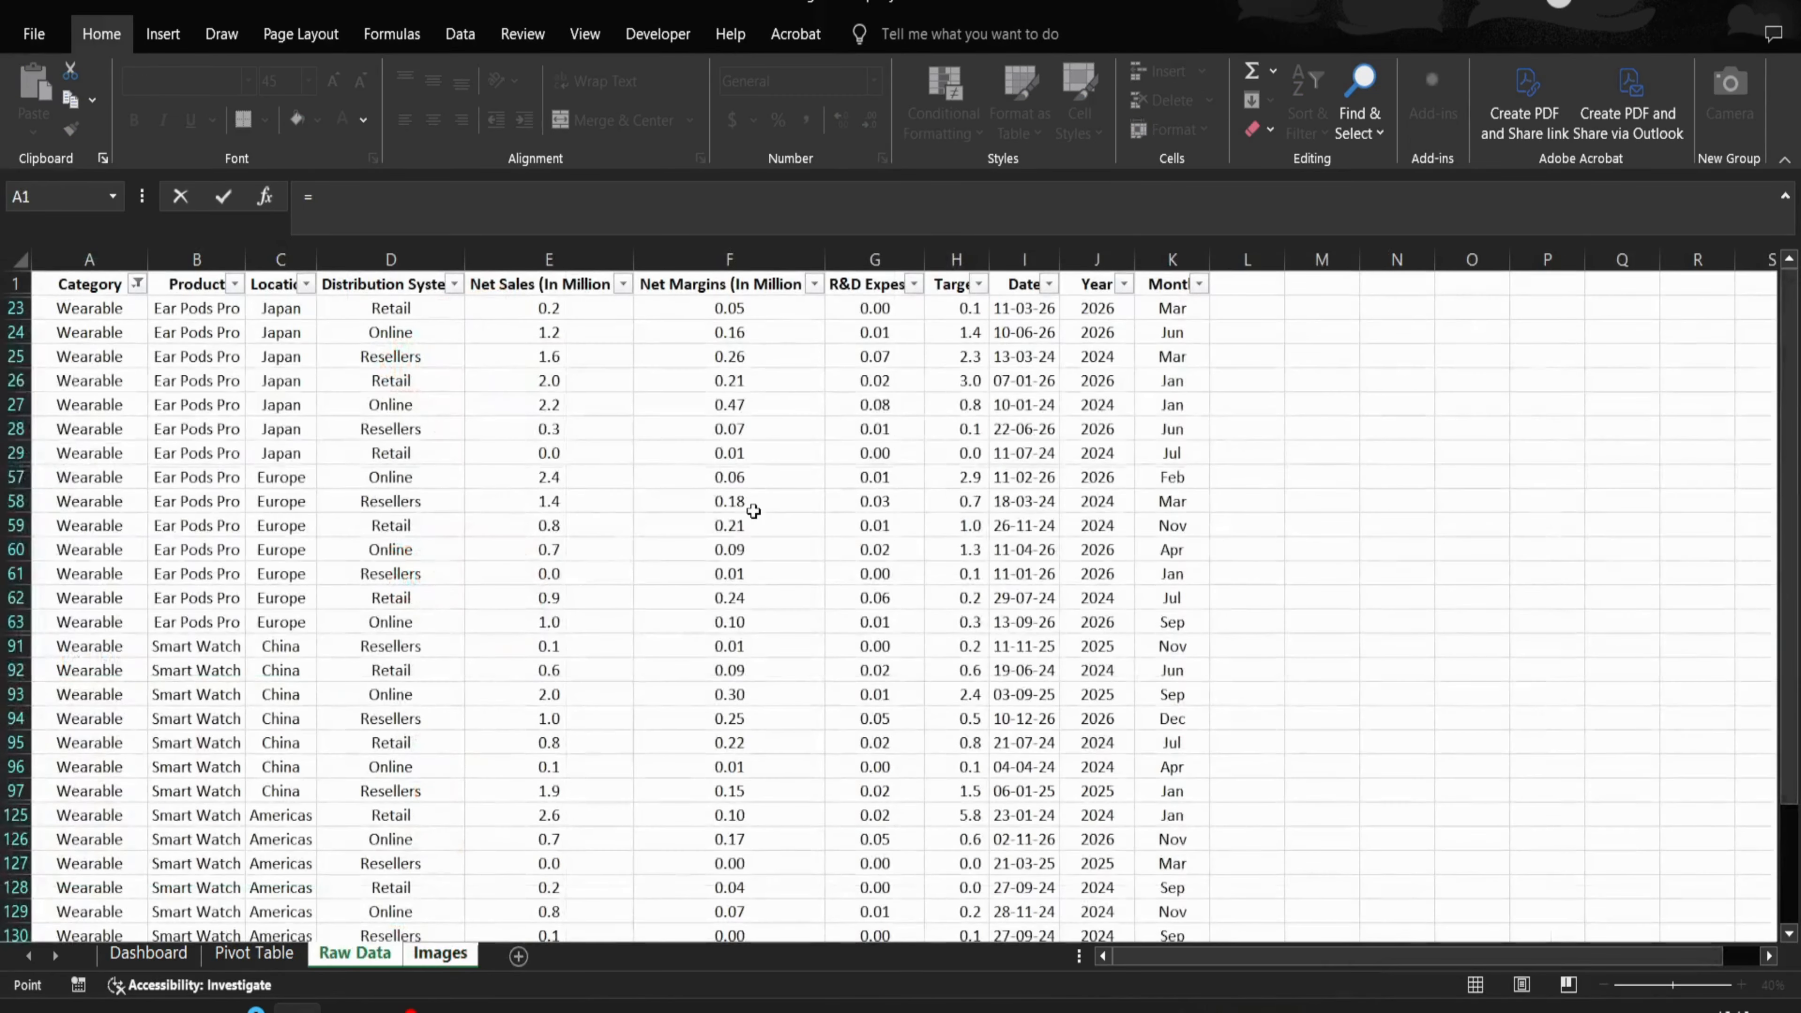
pyautogui.hotkey('ctrl', 'pageup')
pyautogui.press('Down')
pyautogui.press('Down')
pyautogui.press('Down')
pyautogui.press('Down')
pyautogui.press('Return')
# - Link cell A8 to the Smart Watch label in column E of the Pivot Table sheet
pyautogui.write('=')
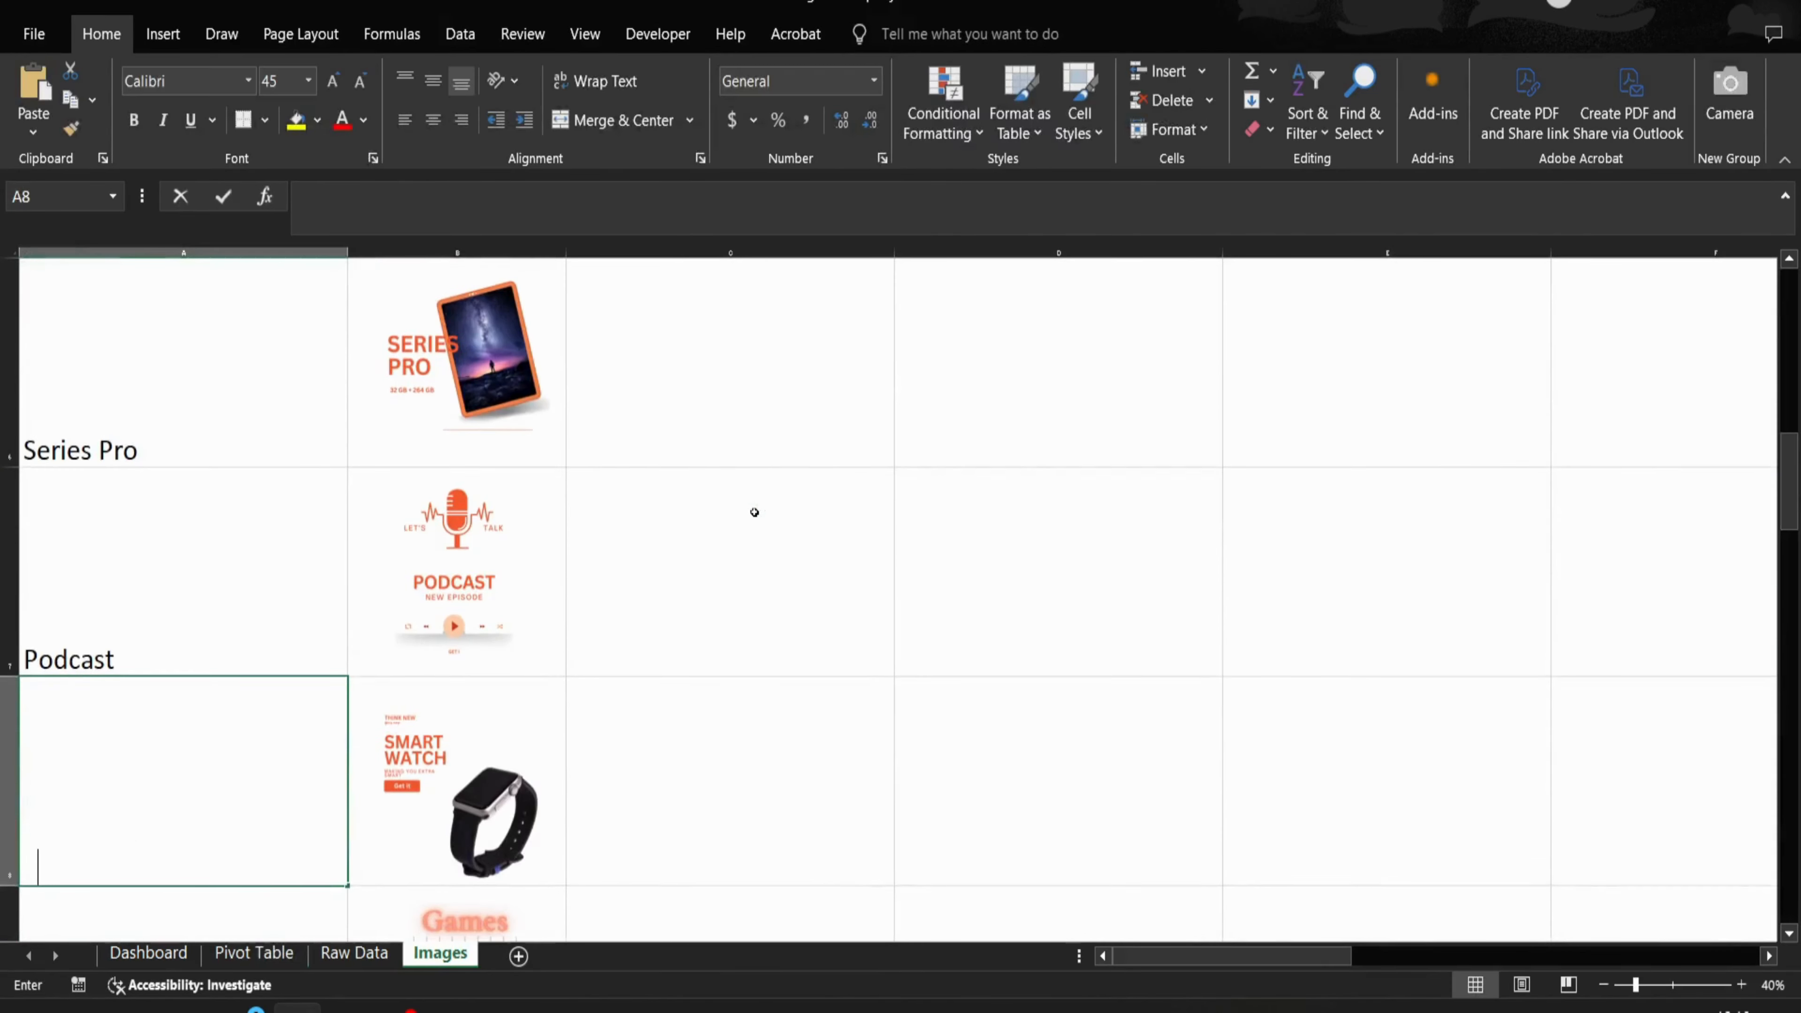
pyautogui.hotkey('ctrl', 'pageup')
pyautogui.hotkey('ctrl', 'pageup')
pyautogui.press('Up')
pyautogui.press('Up')
pyautogui.press('Up')
pyautogui.press('Up')
pyautogui.press('Up')
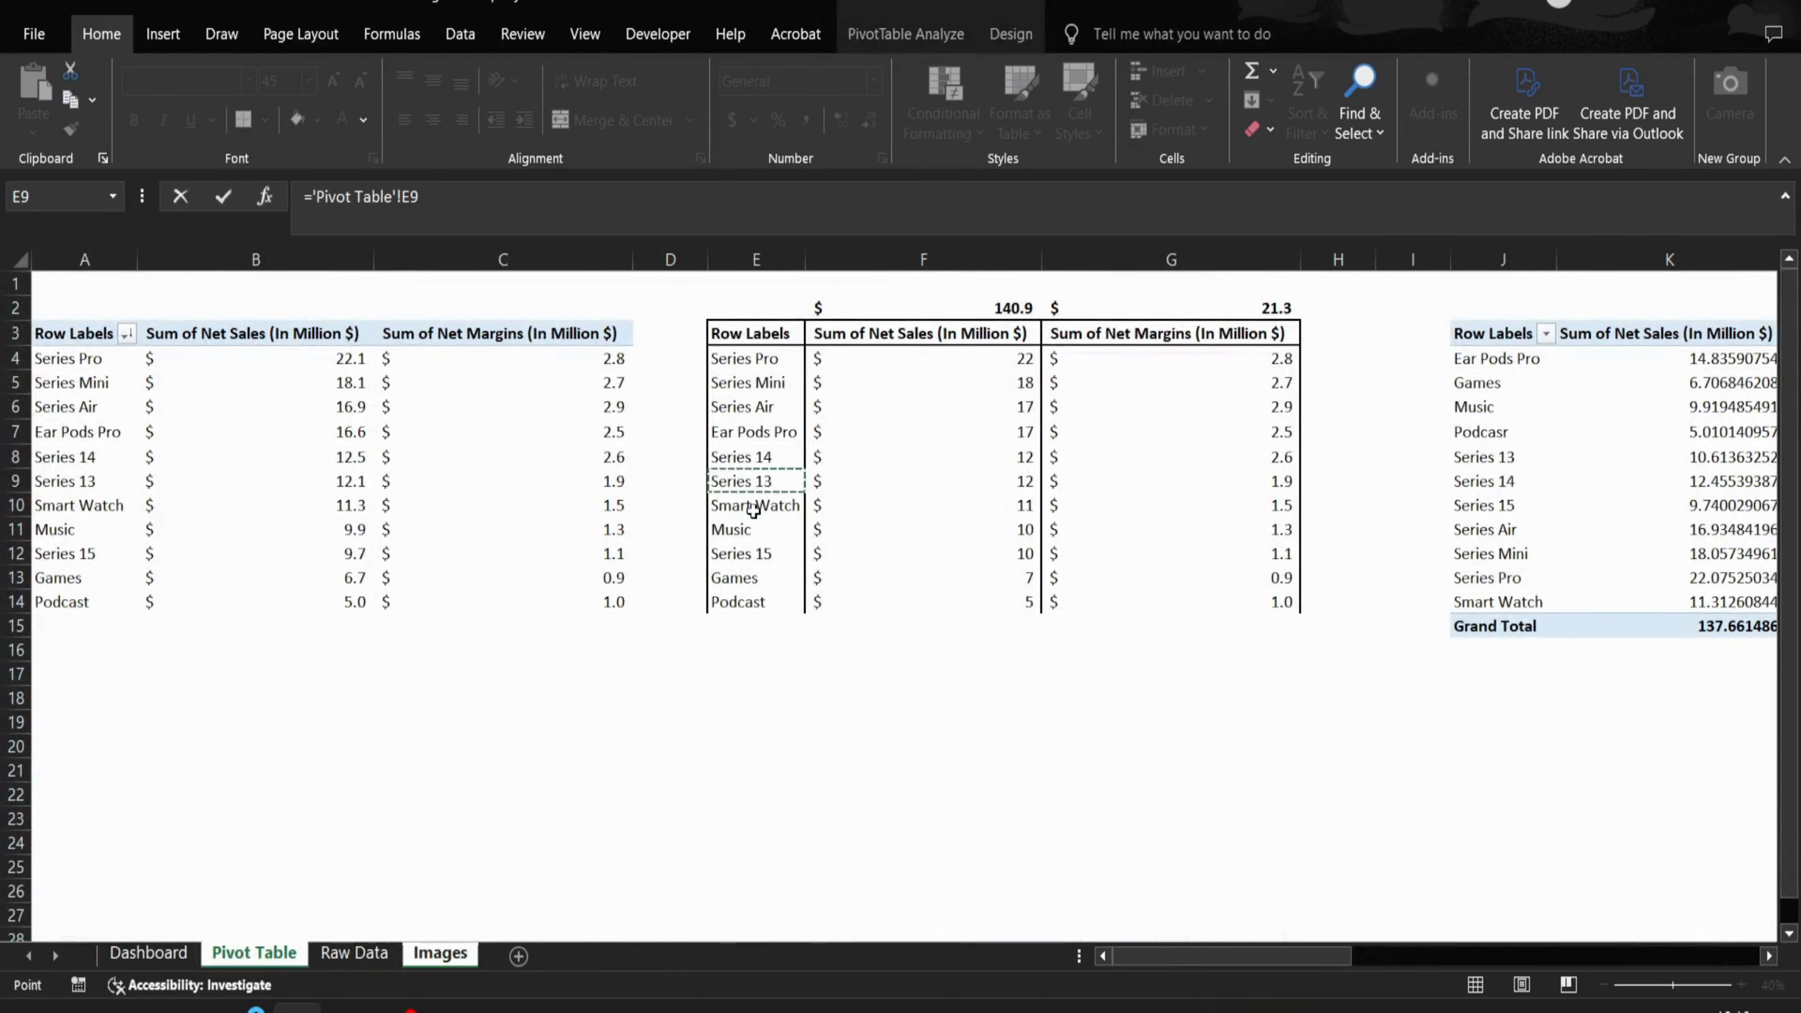
pyautogui.press('Up')
pyautogui.press('Up')
pyautogui.press('Down')
pyautogui.press('Down')
pyautogui.press('Down')
pyautogui.press('Return')
# - Link cell A9 to the Games label in column E of the Pivot Table sheet
pyautogui.write('=')
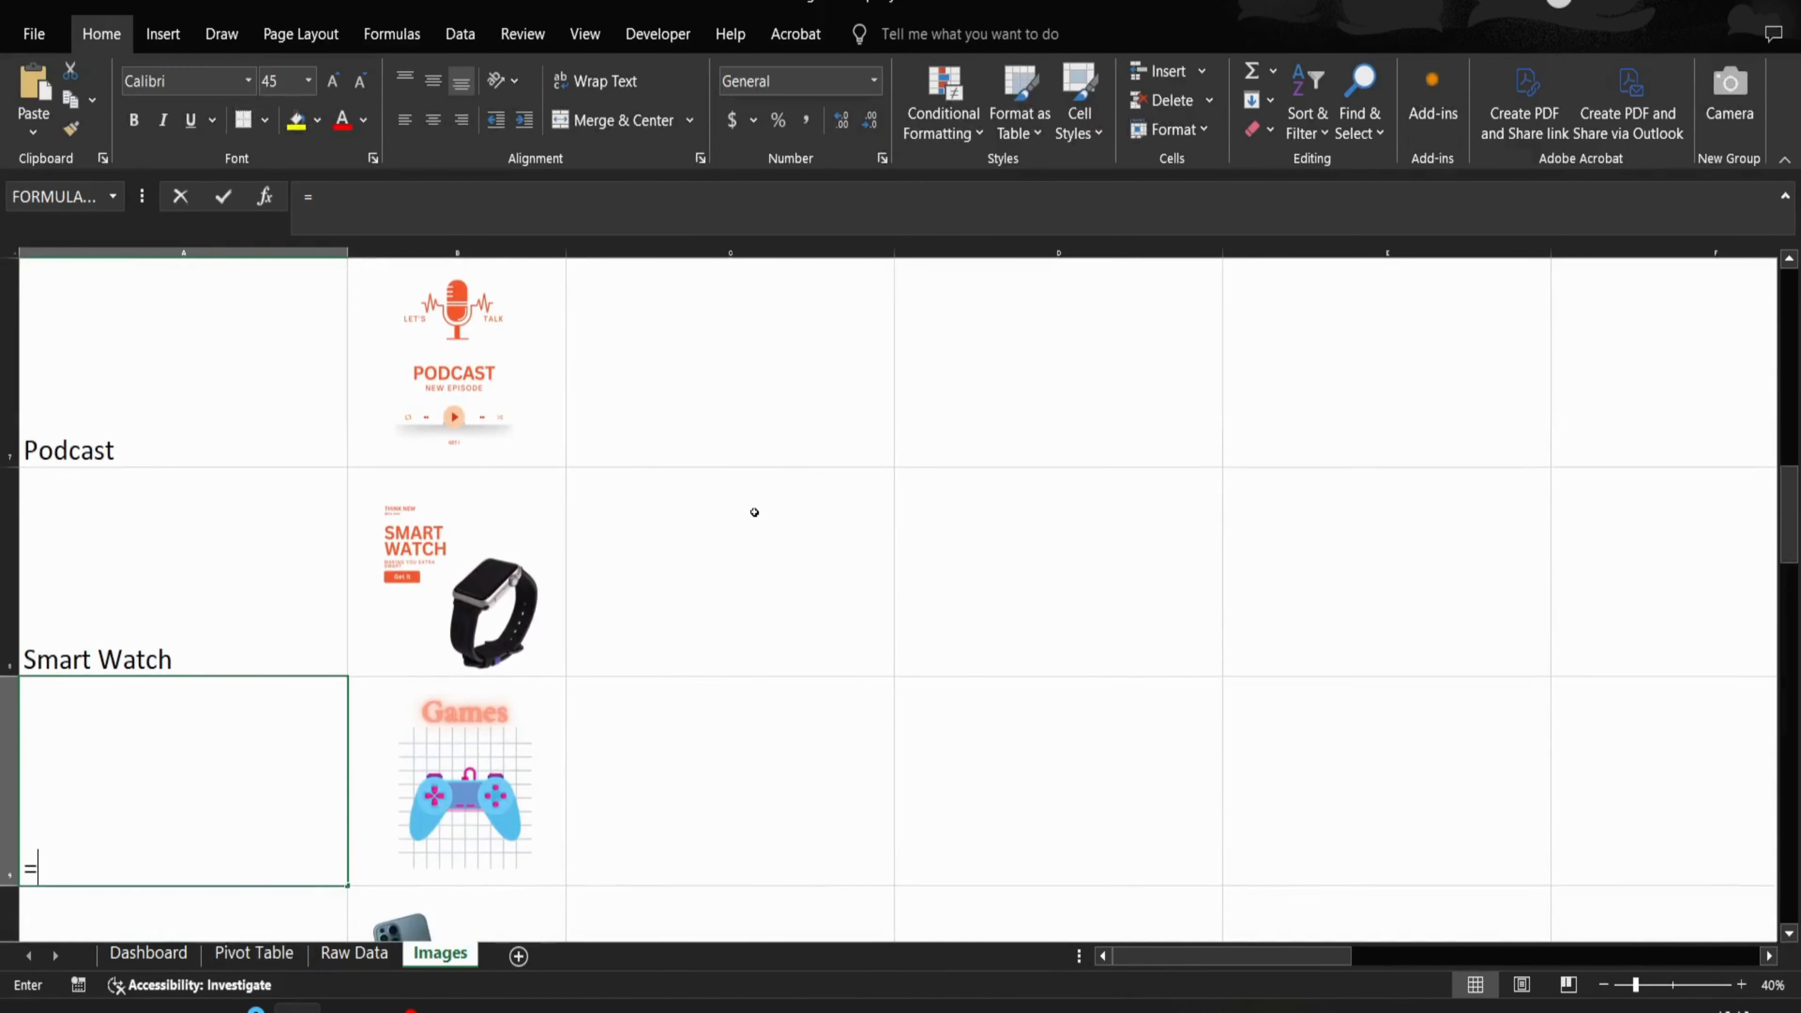
pyautogui.hotkey('ctrl', 'pageup')
pyautogui.hotkey('ctrl', 'pageup')
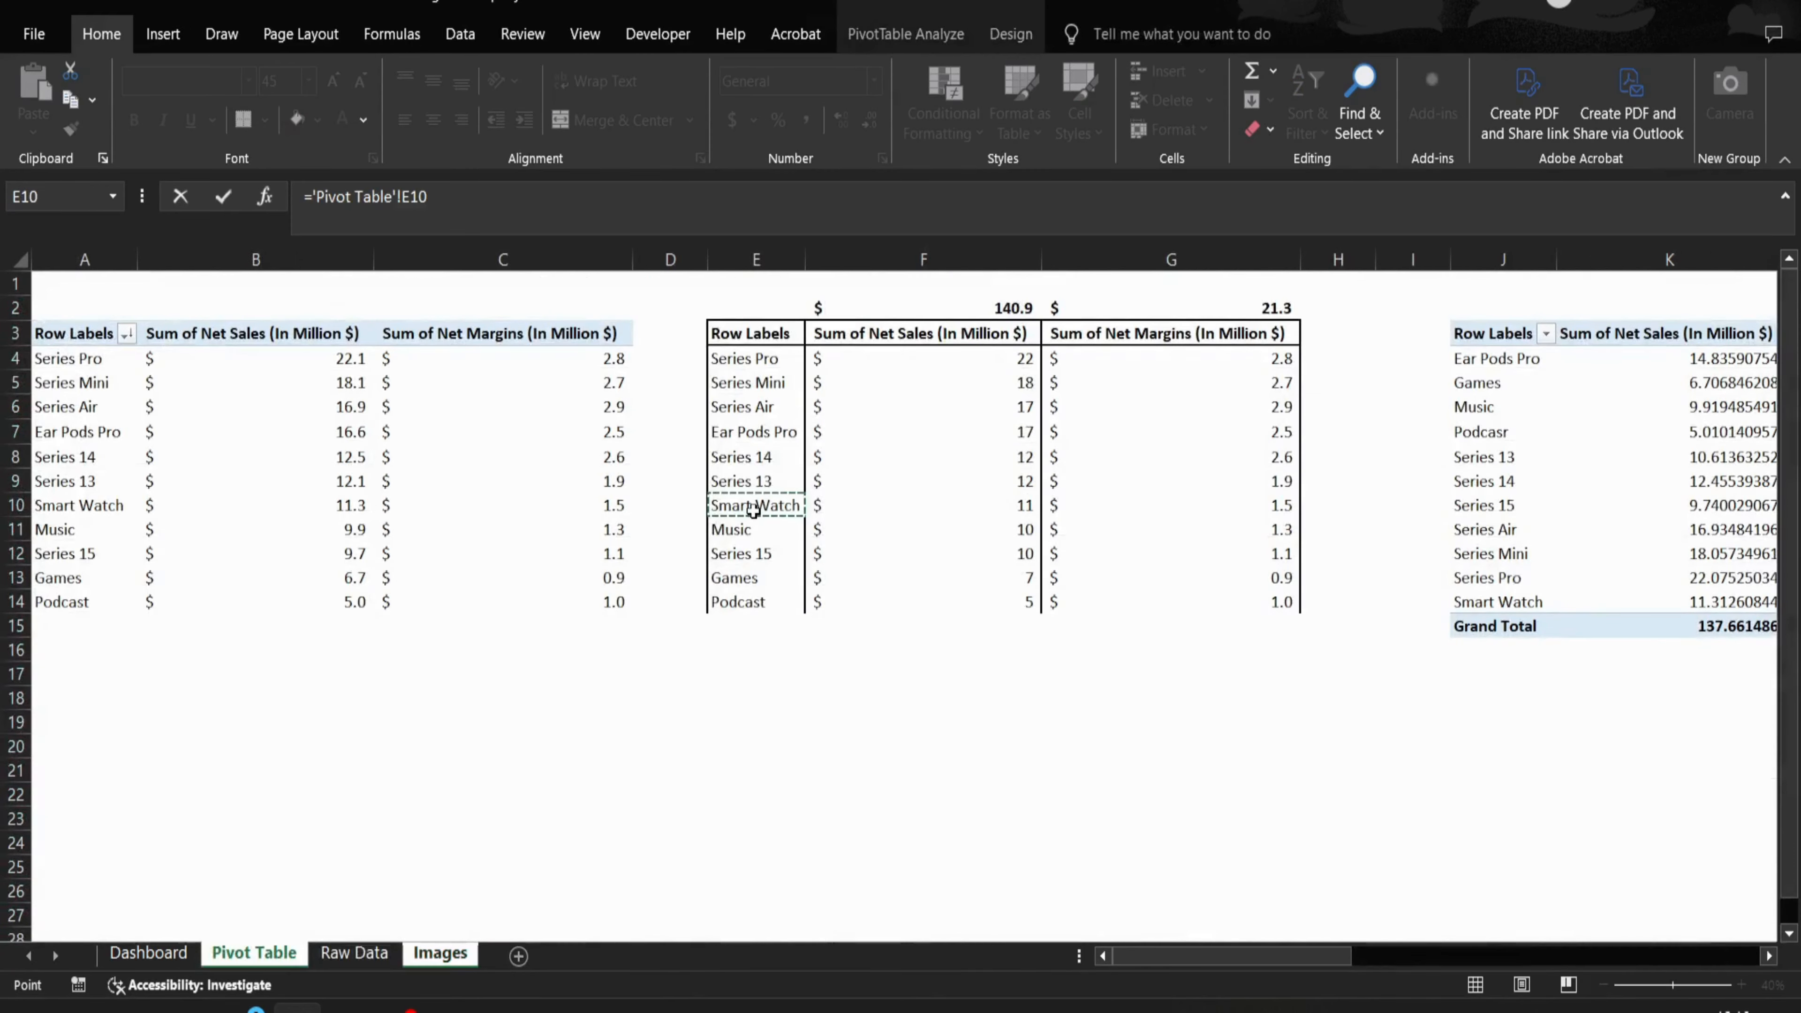
pyautogui.press('Return')
# - Link cell A10 to the Series 13 label in column E of the Pivot Table sheet
pyautogui.write('=')
pyautogui.hotkey('ctrl', 'pageup')
pyautogui.hotkey('ctrl', 'pageup')
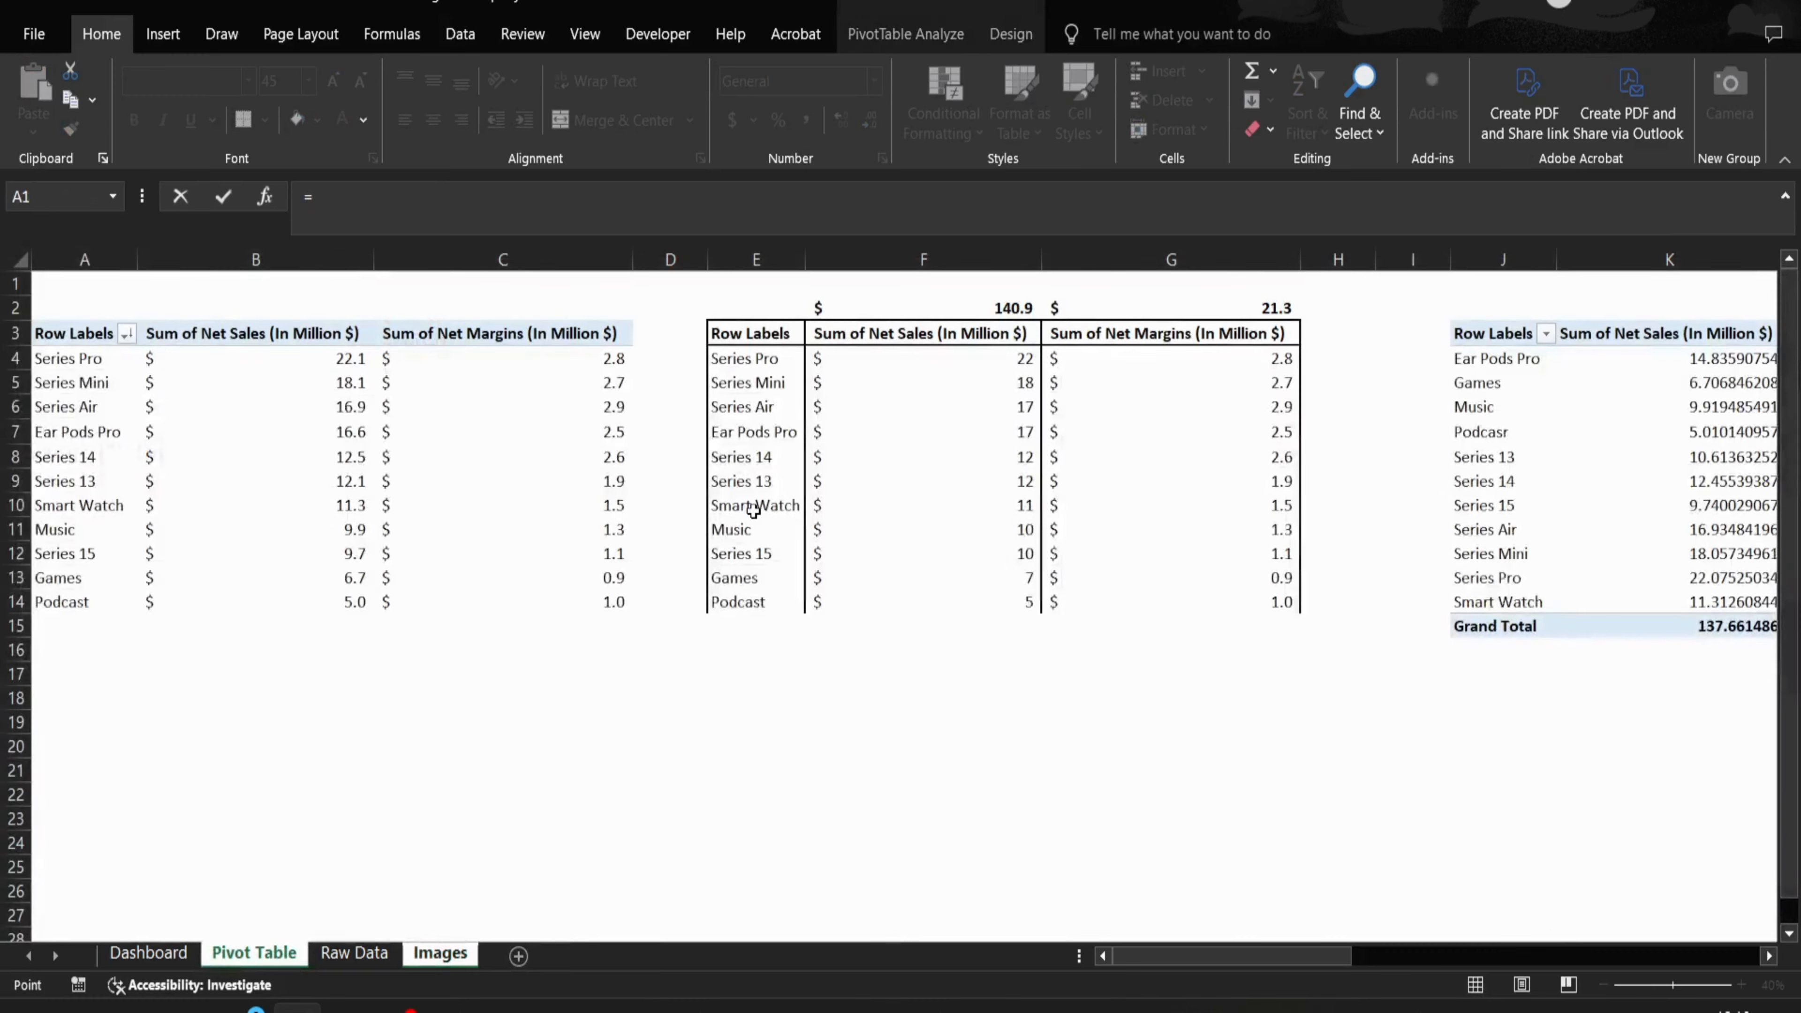
pyautogui.click(753, 511)
pyautogui.press('Up')
pyautogui.press('Return')
# - Replace the linked formulas in cells A1:A10 of the Images sheet with their values using Paste Special
pyautogui.press('Up')
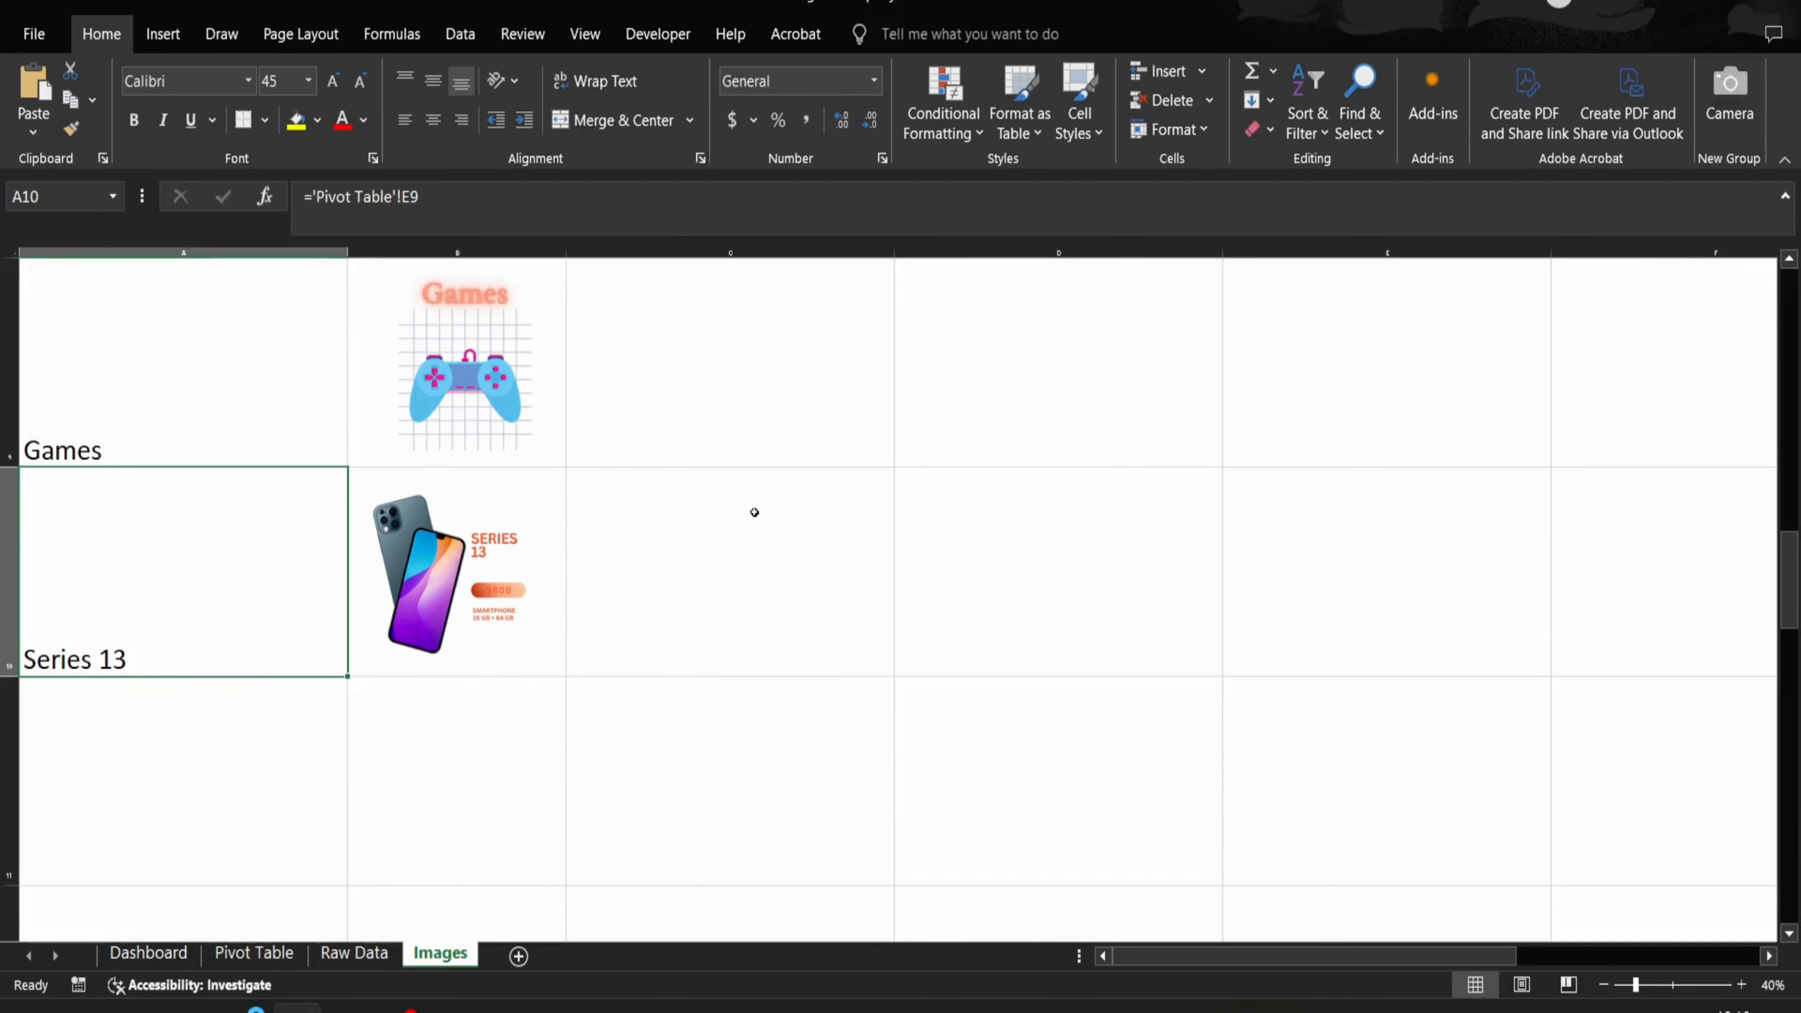
pyautogui.hotkey('ctrl', 'Up')
pyautogui.press('Down')
pyautogui.hotkey('ctrl', 'shift', 'Up')
pyautogui.press('Up')
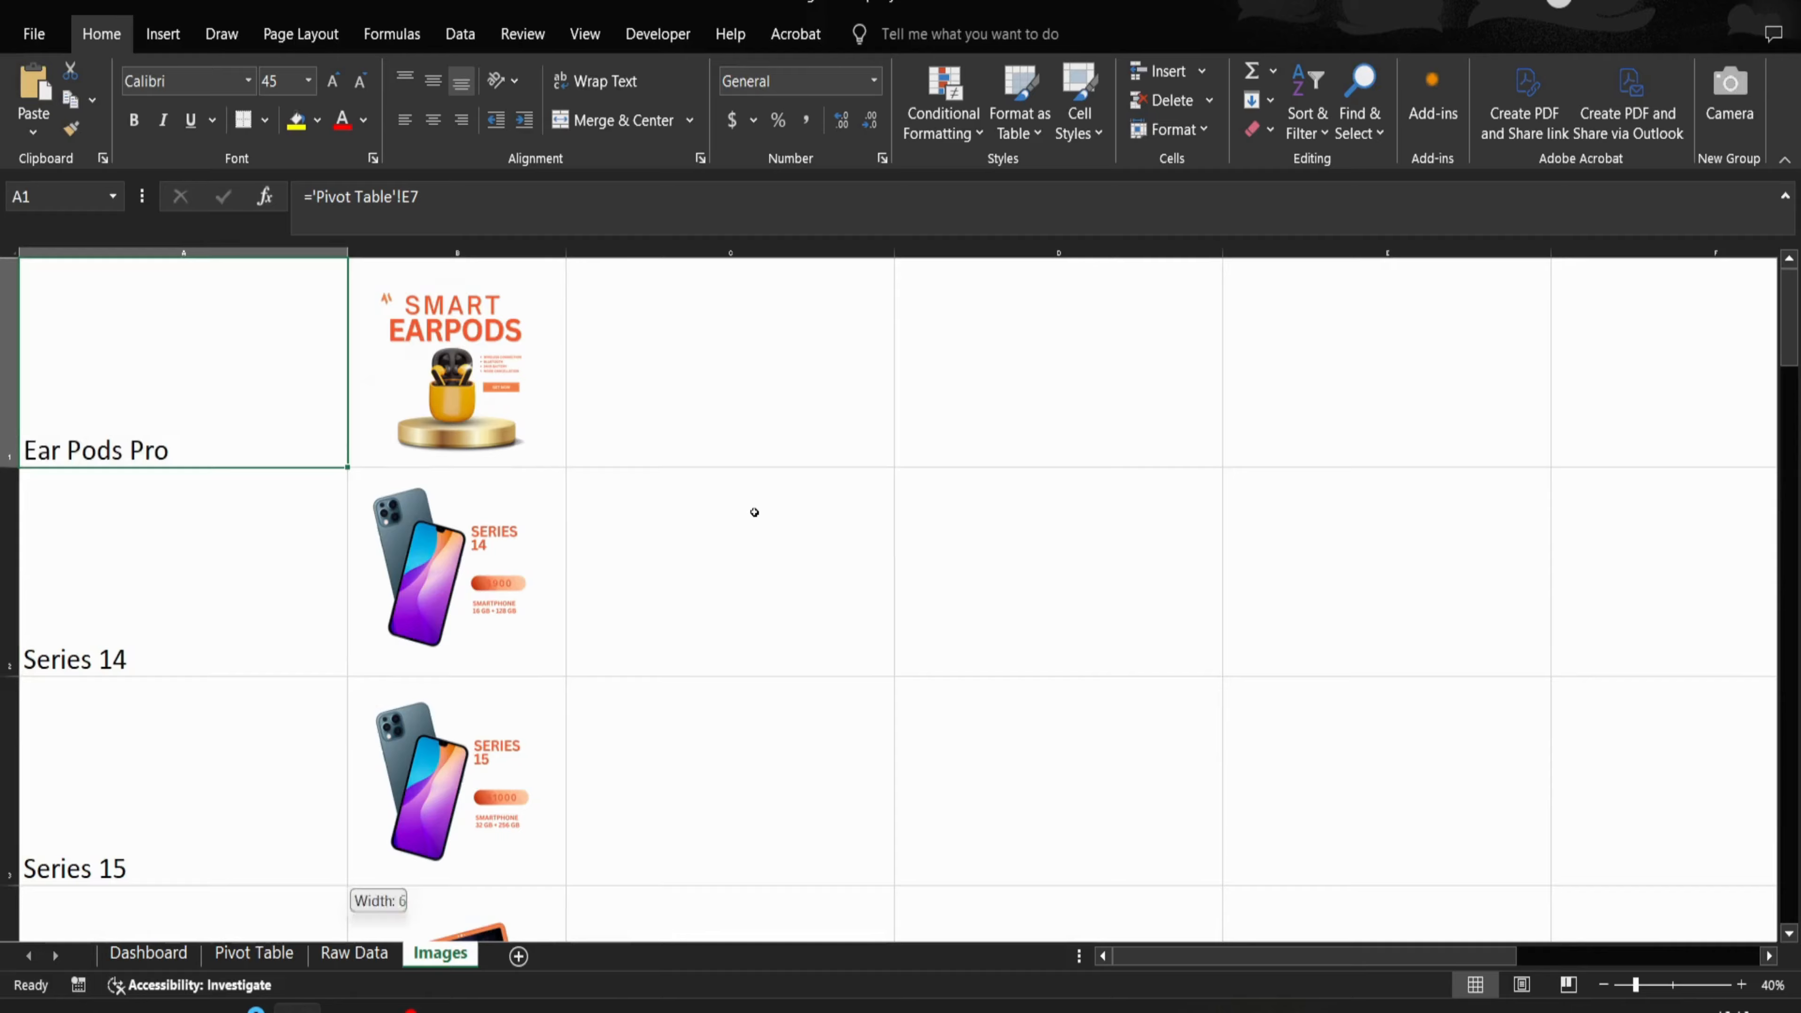
pyautogui.hotkey('ctrl', 'shift', 'Down')
pyautogui.hotkey('ctrl', 'c')
pyautogui.hotkey('alt', 'e')
pyautogui.press('s')
pyautogui.press('v')
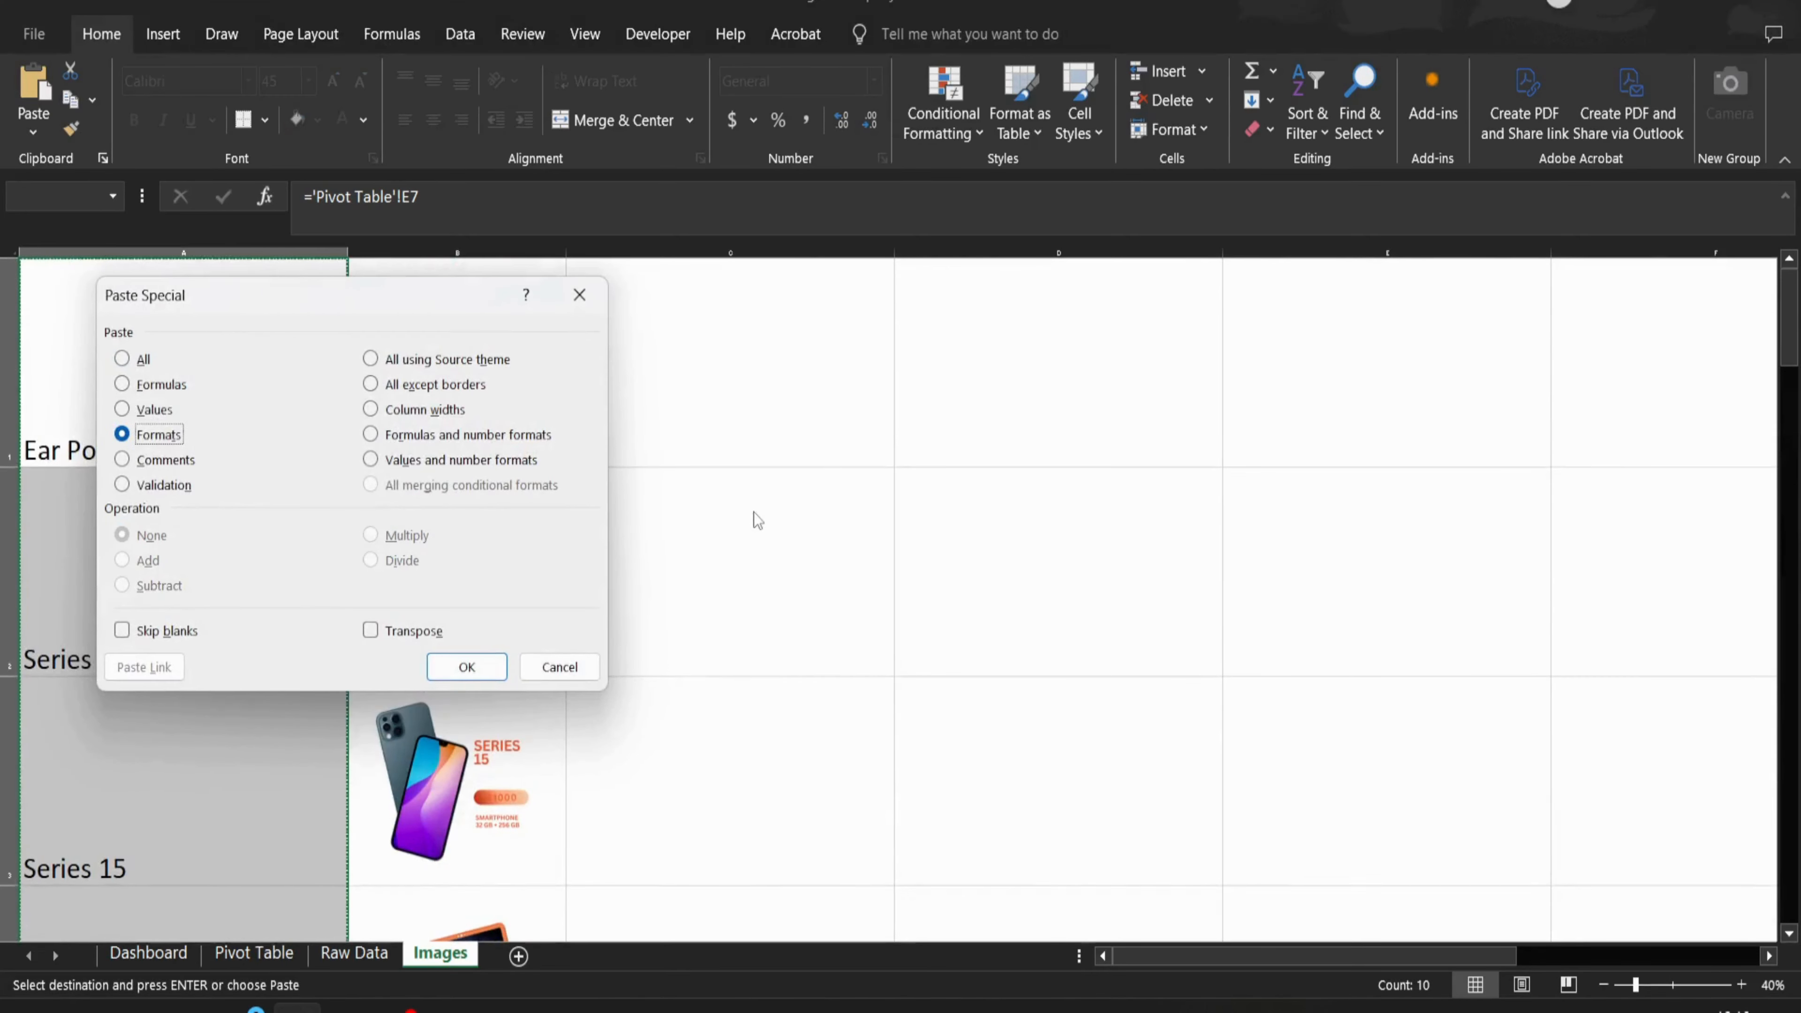
pyautogui.press('Return')
pyautogui.press('Down')
pyautogui.press('Up')
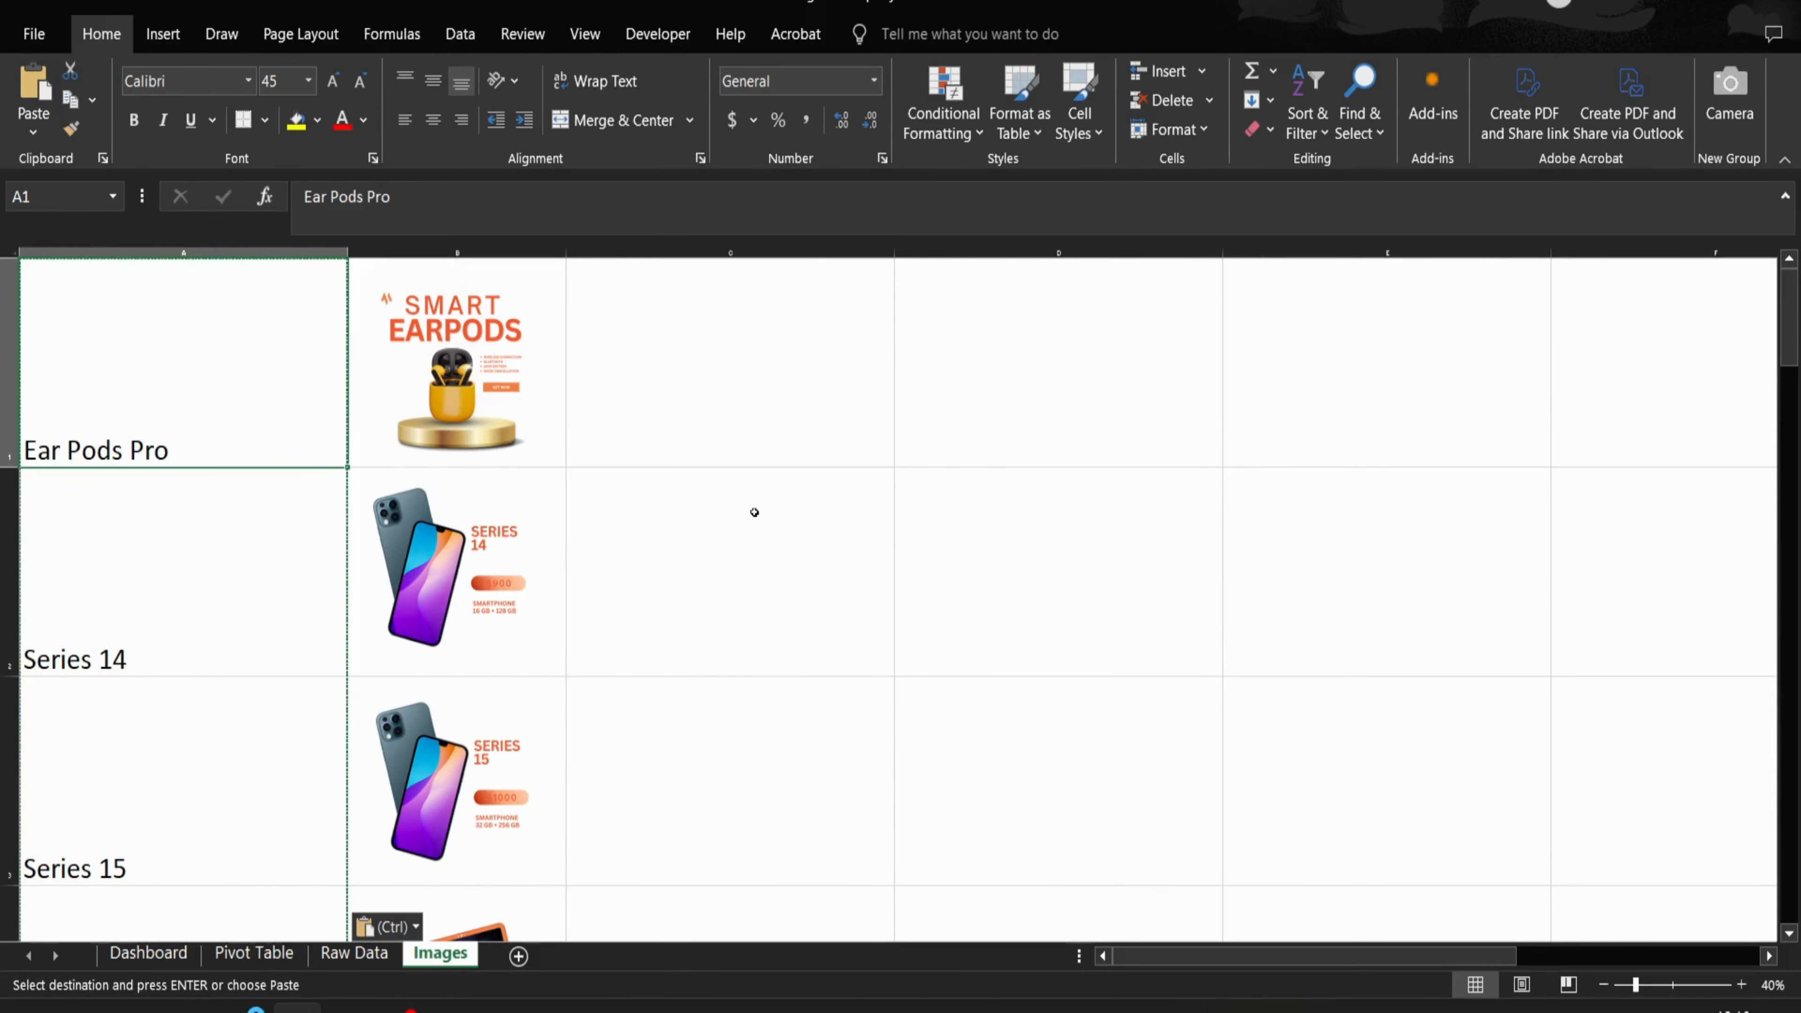
# - Link cell D1 of the Images sheet to the Series Pro label in cell E4 of the Pivot Table sheet
pyautogui.press('Right')
pyautogui.press('Right')
pyautogui.press('Right')
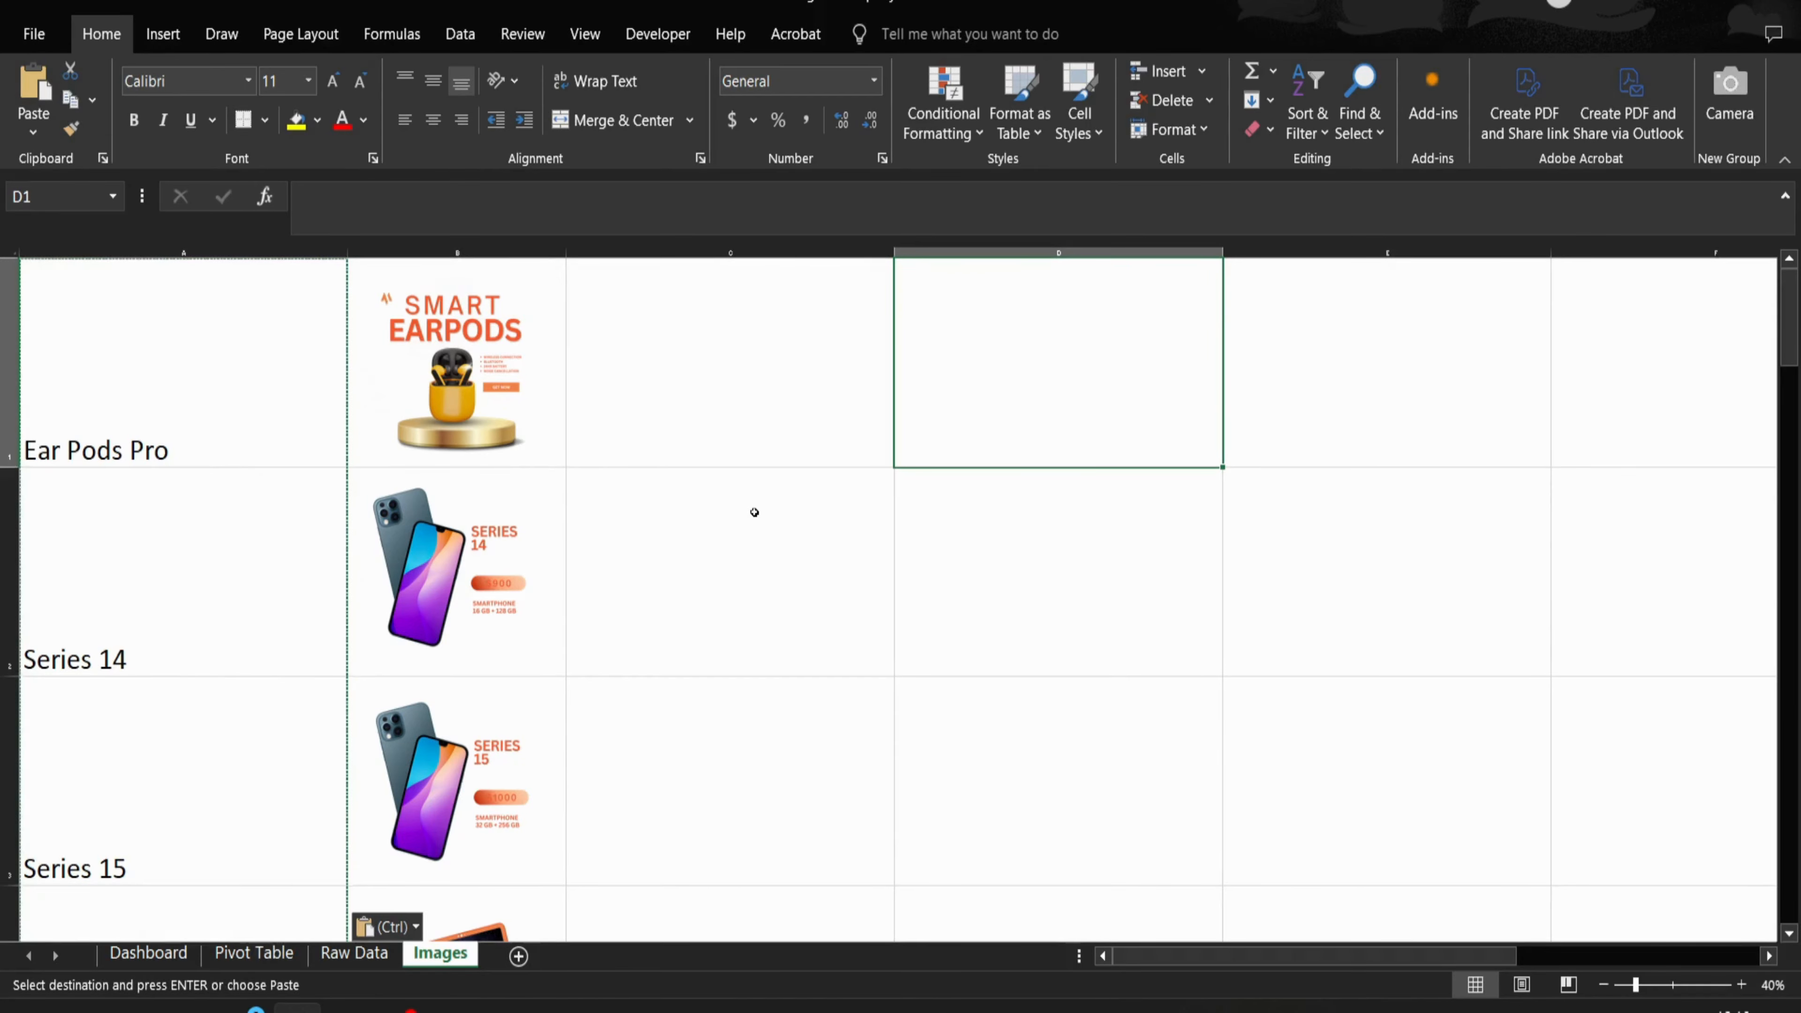
pyautogui.write('=')
pyautogui.hotkey('ctrl', 'pageup')
pyautogui.hotkey('ctrl', 'pageup')
pyautogui.hotkey('ctrl', 'pageup')
pyautogui.hotkey('ctrl', 'pagedown')
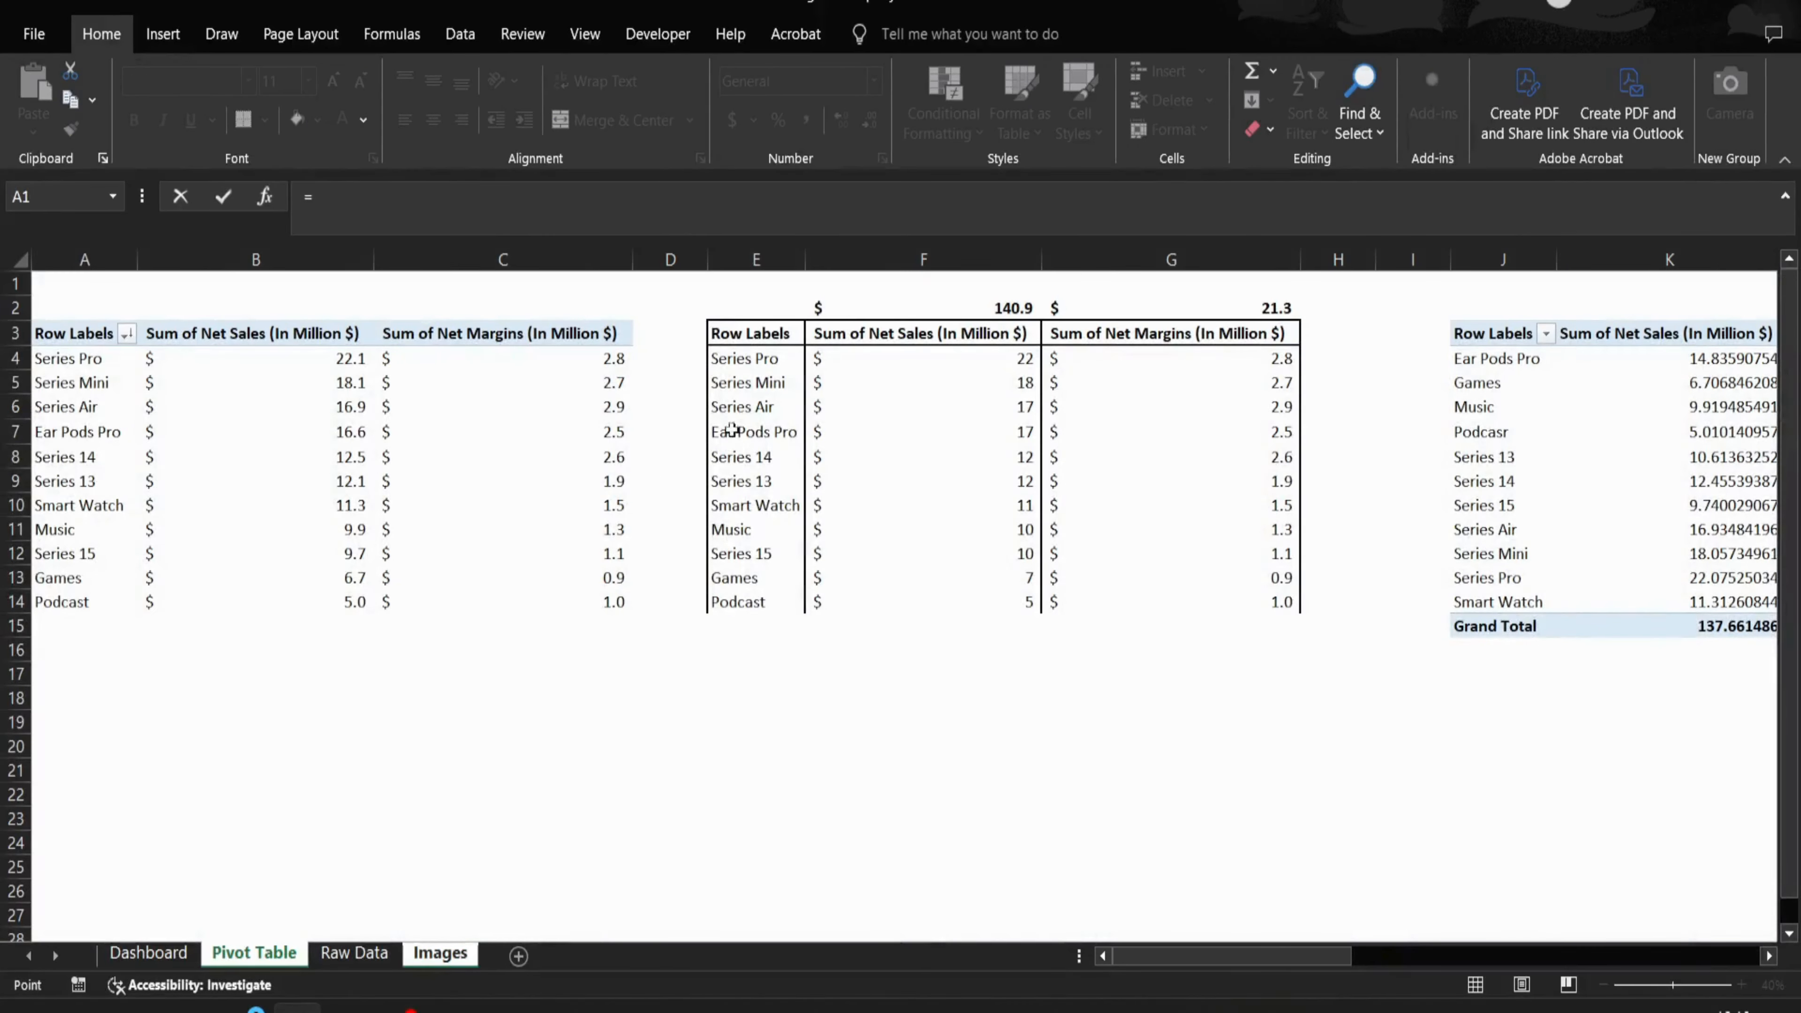
pyautogui.click(787, 408)
pyautogui.press('Up')
pyautogui.press('Up')
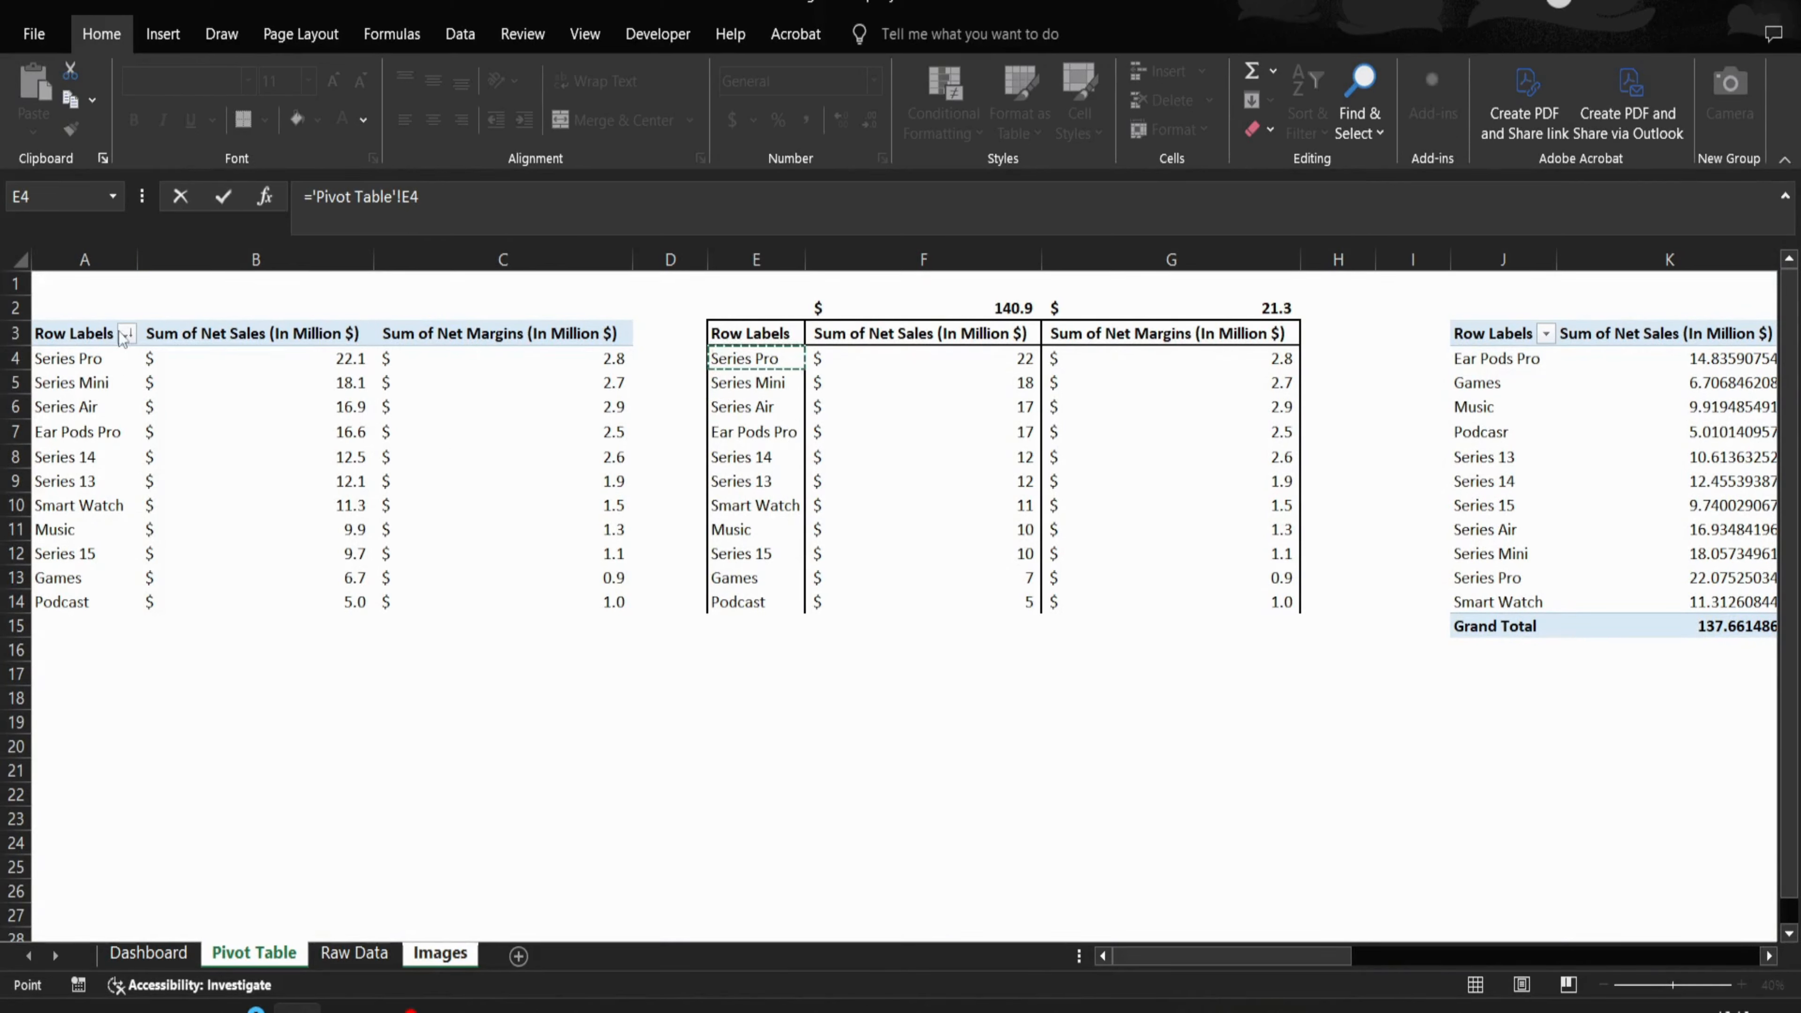
pyautogui.press('Return')
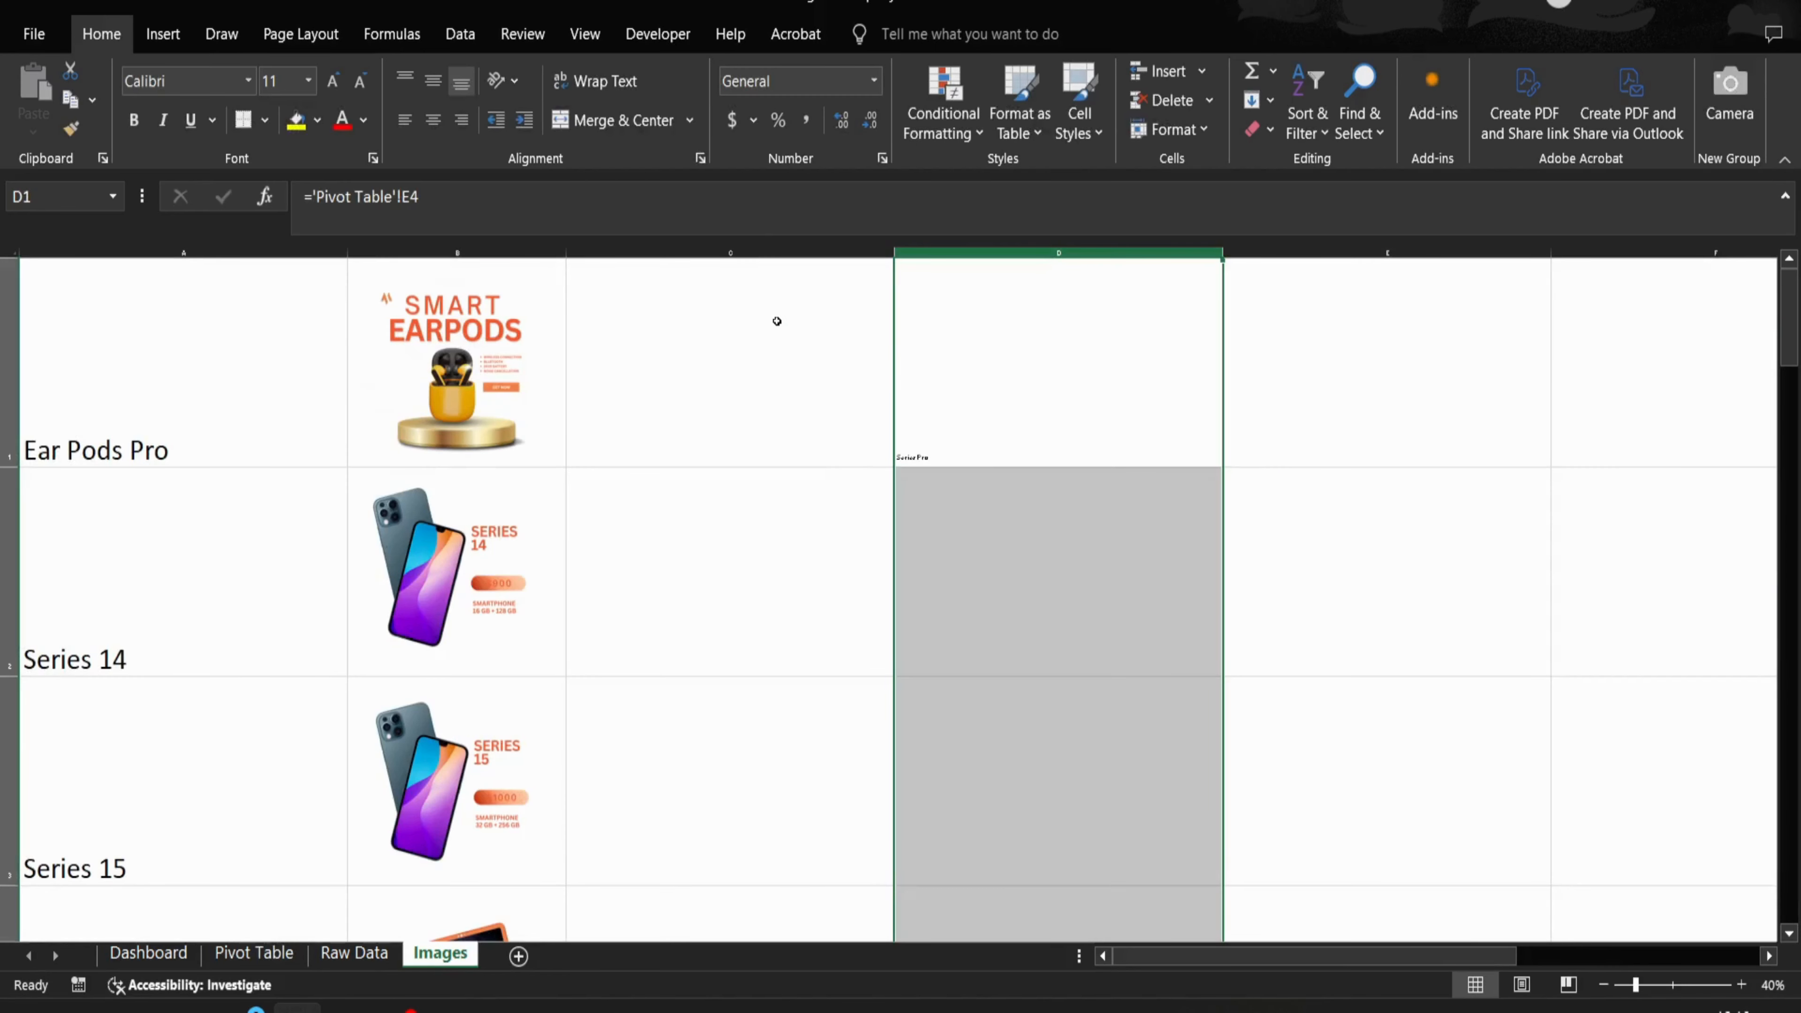
# - Set the font size of column D on the Images sheet to 45
pyautogui.press('Return')
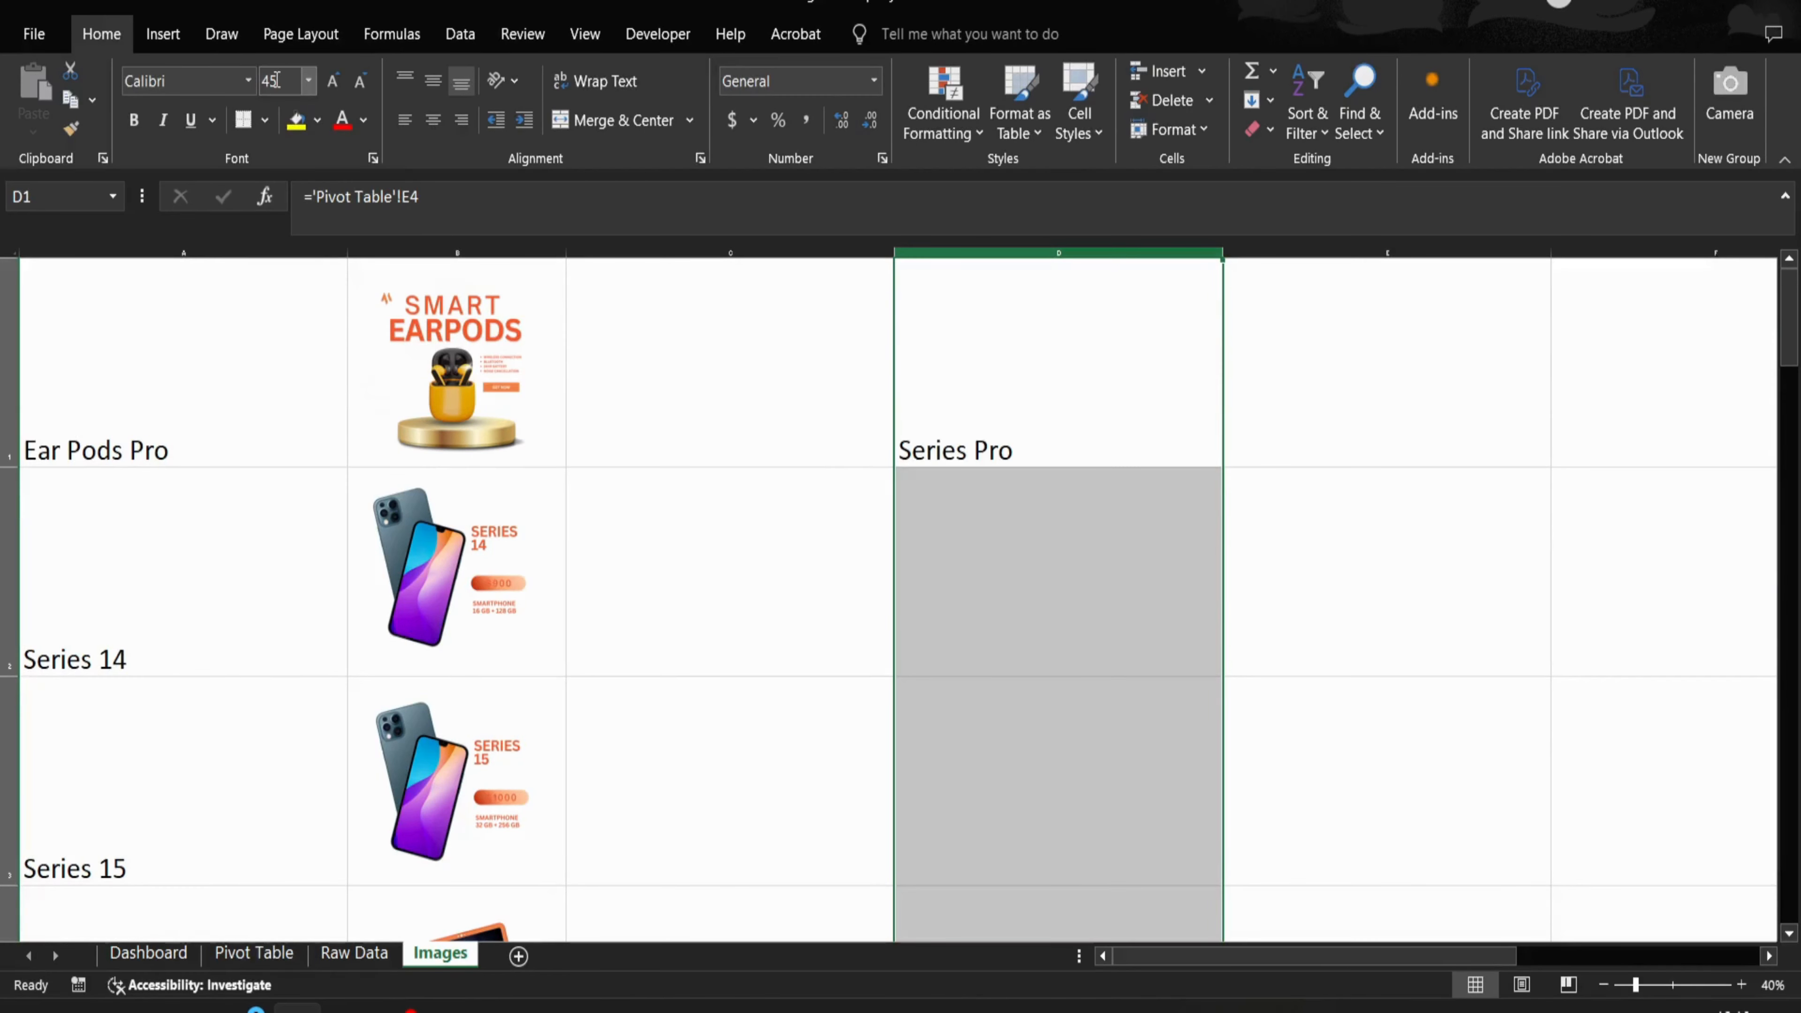
pyautogui.press('Up')
pyautogui.press('Right')
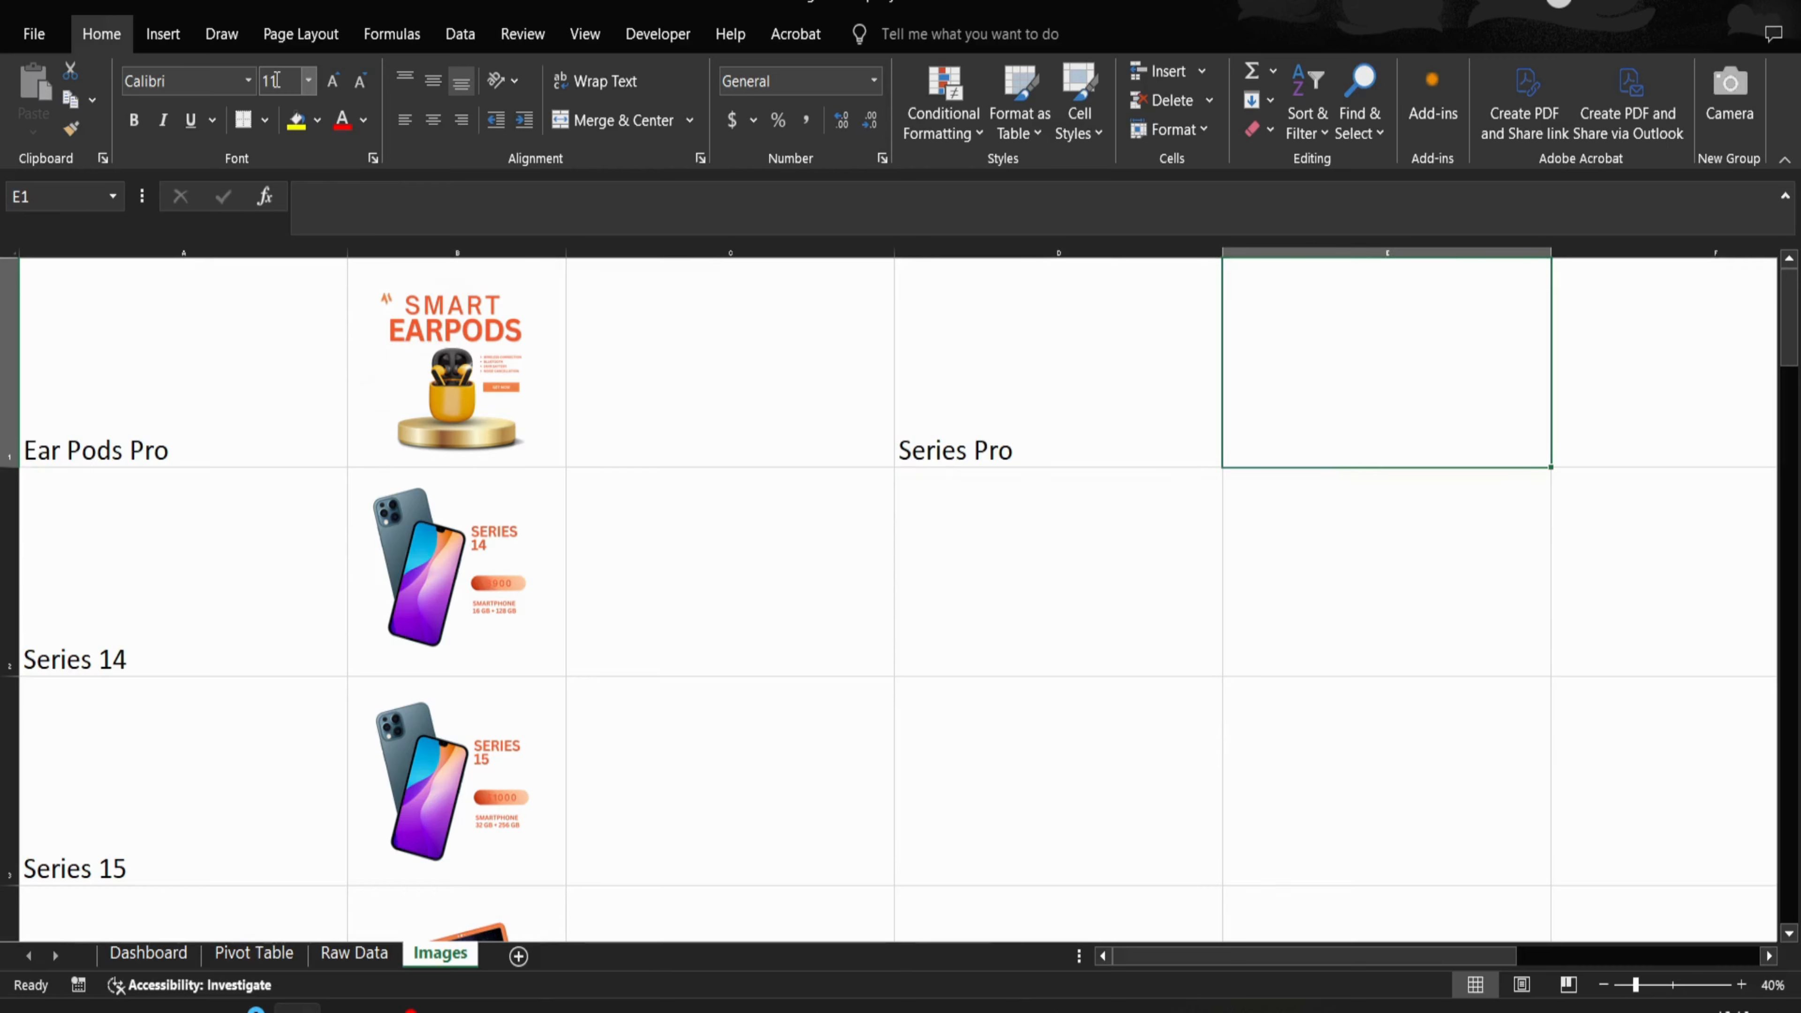
# - Create a new workbook-scope defined name called DashboardInsertImage
pyautogui.click(391, 53)
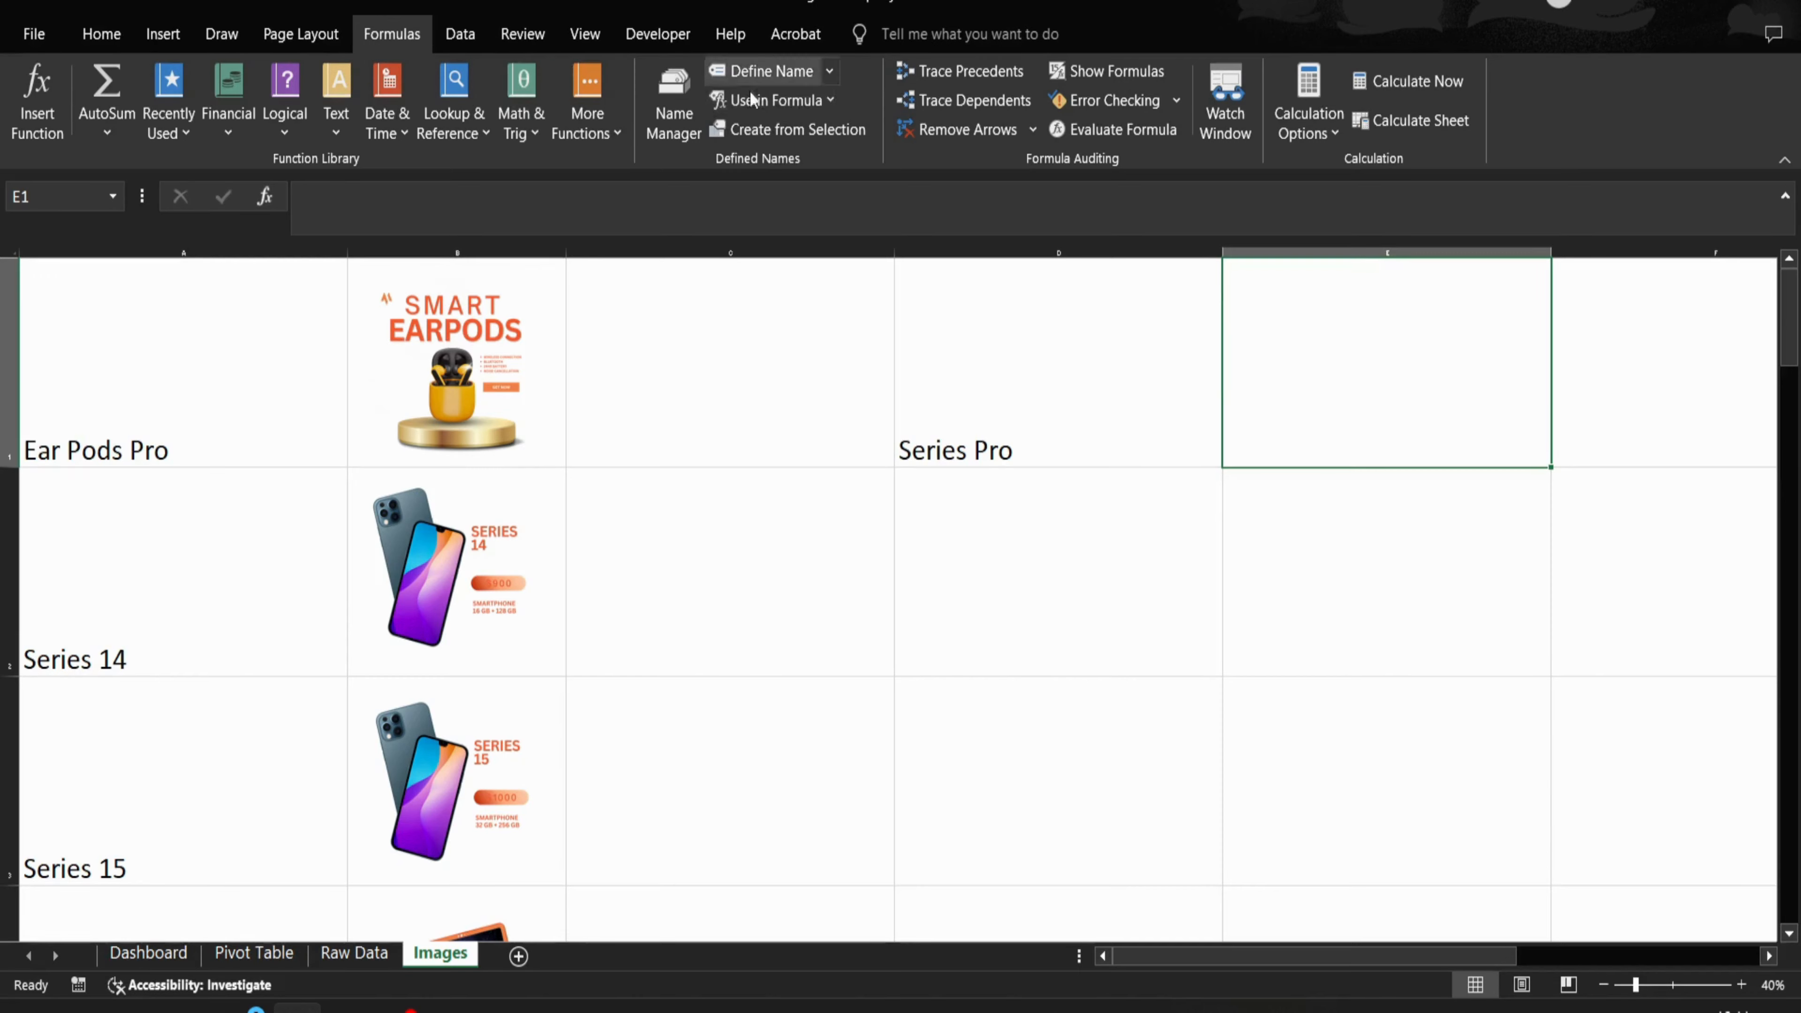
pyautogui.click(679, 113)
pyautogui.click(90, 231)
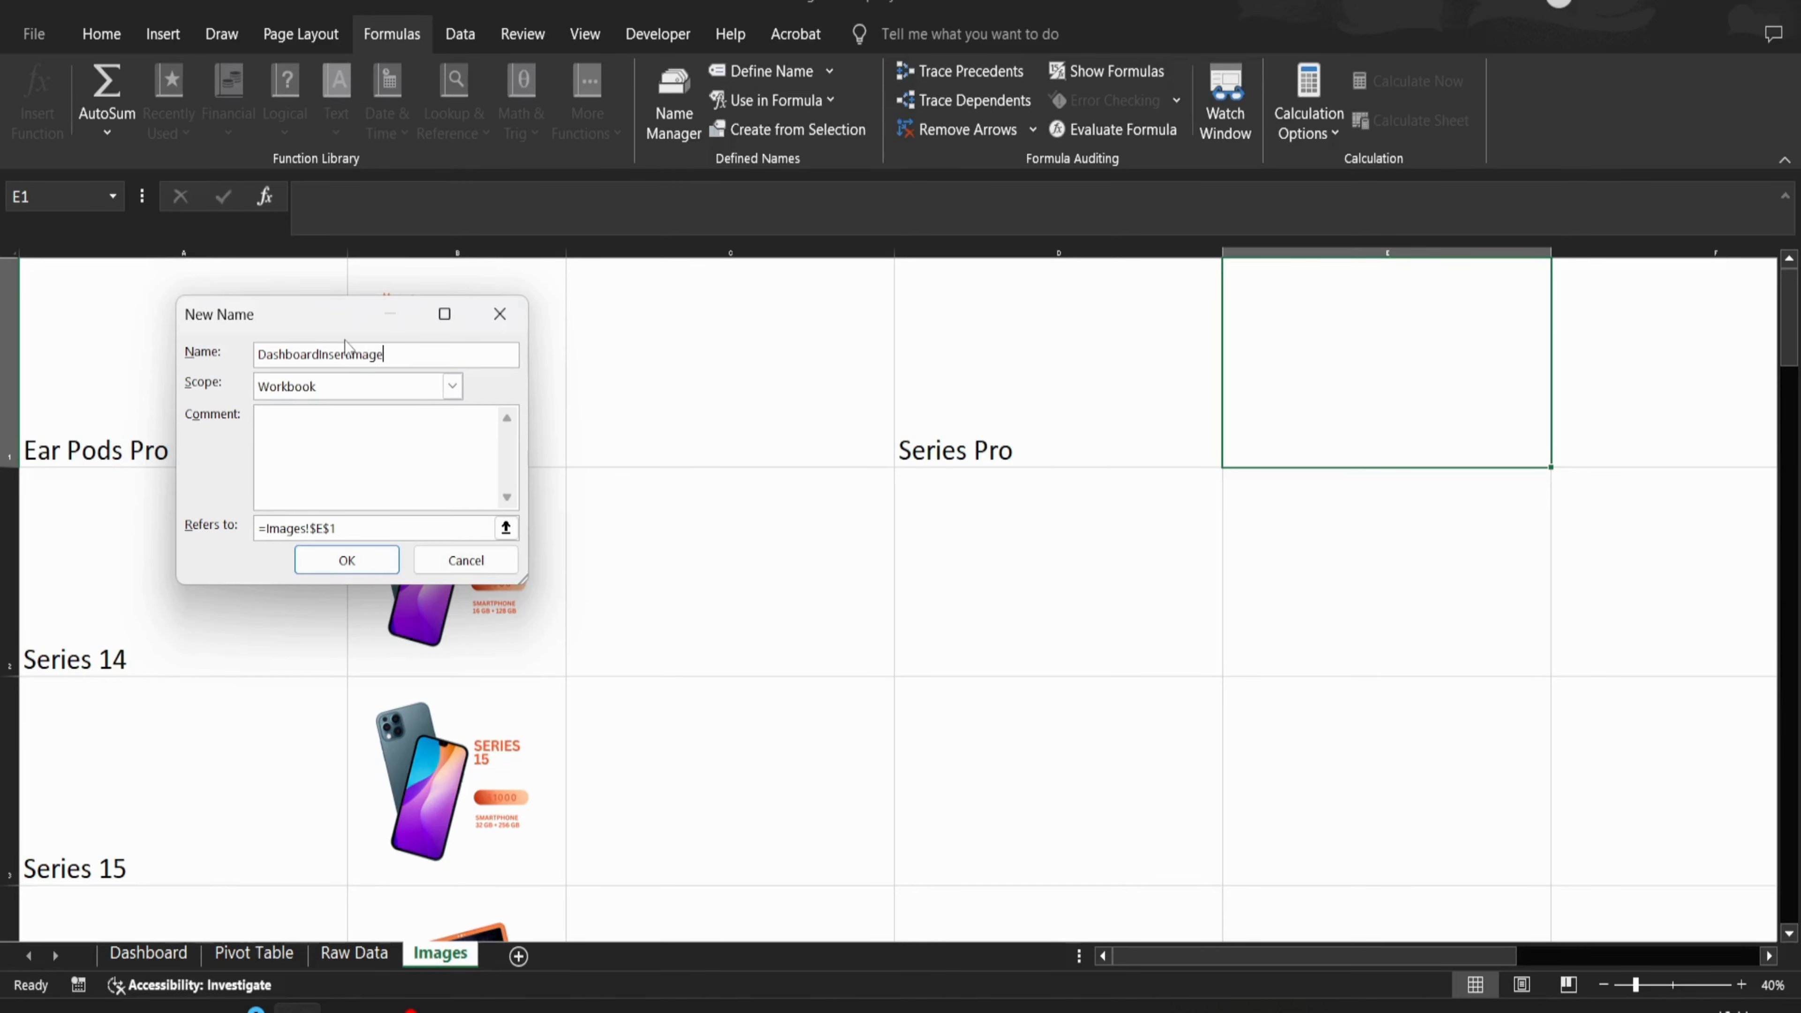
# - Replace the name's reference with the start of an INDEX formula over the picture range Images!$B$1:$B$10
pyautogui.click(359, 523)
pyautogui.hotkey('shift', 'Left')
pyautogui.hotkey('shift', 'Left')
pyautogui.hotkey('shift', 'Left')
pyautogui.hotkey('shift', 'Left')
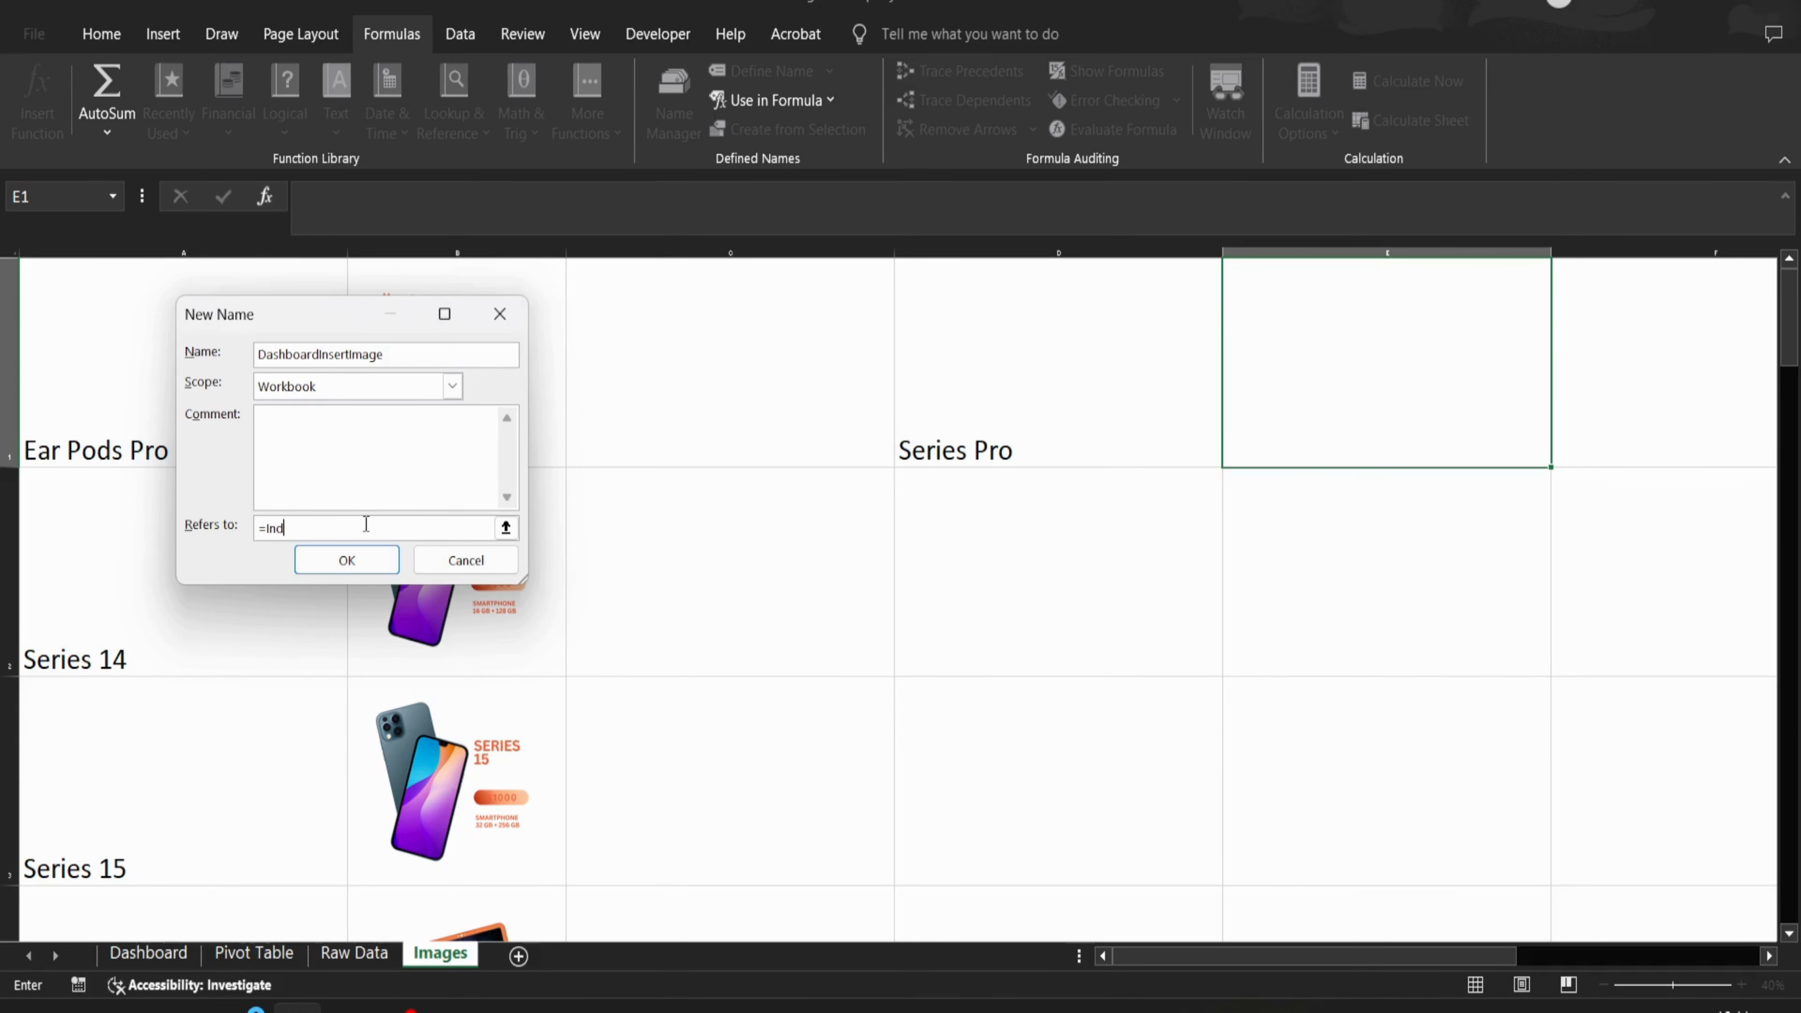
pyautogui.click(724, 422)
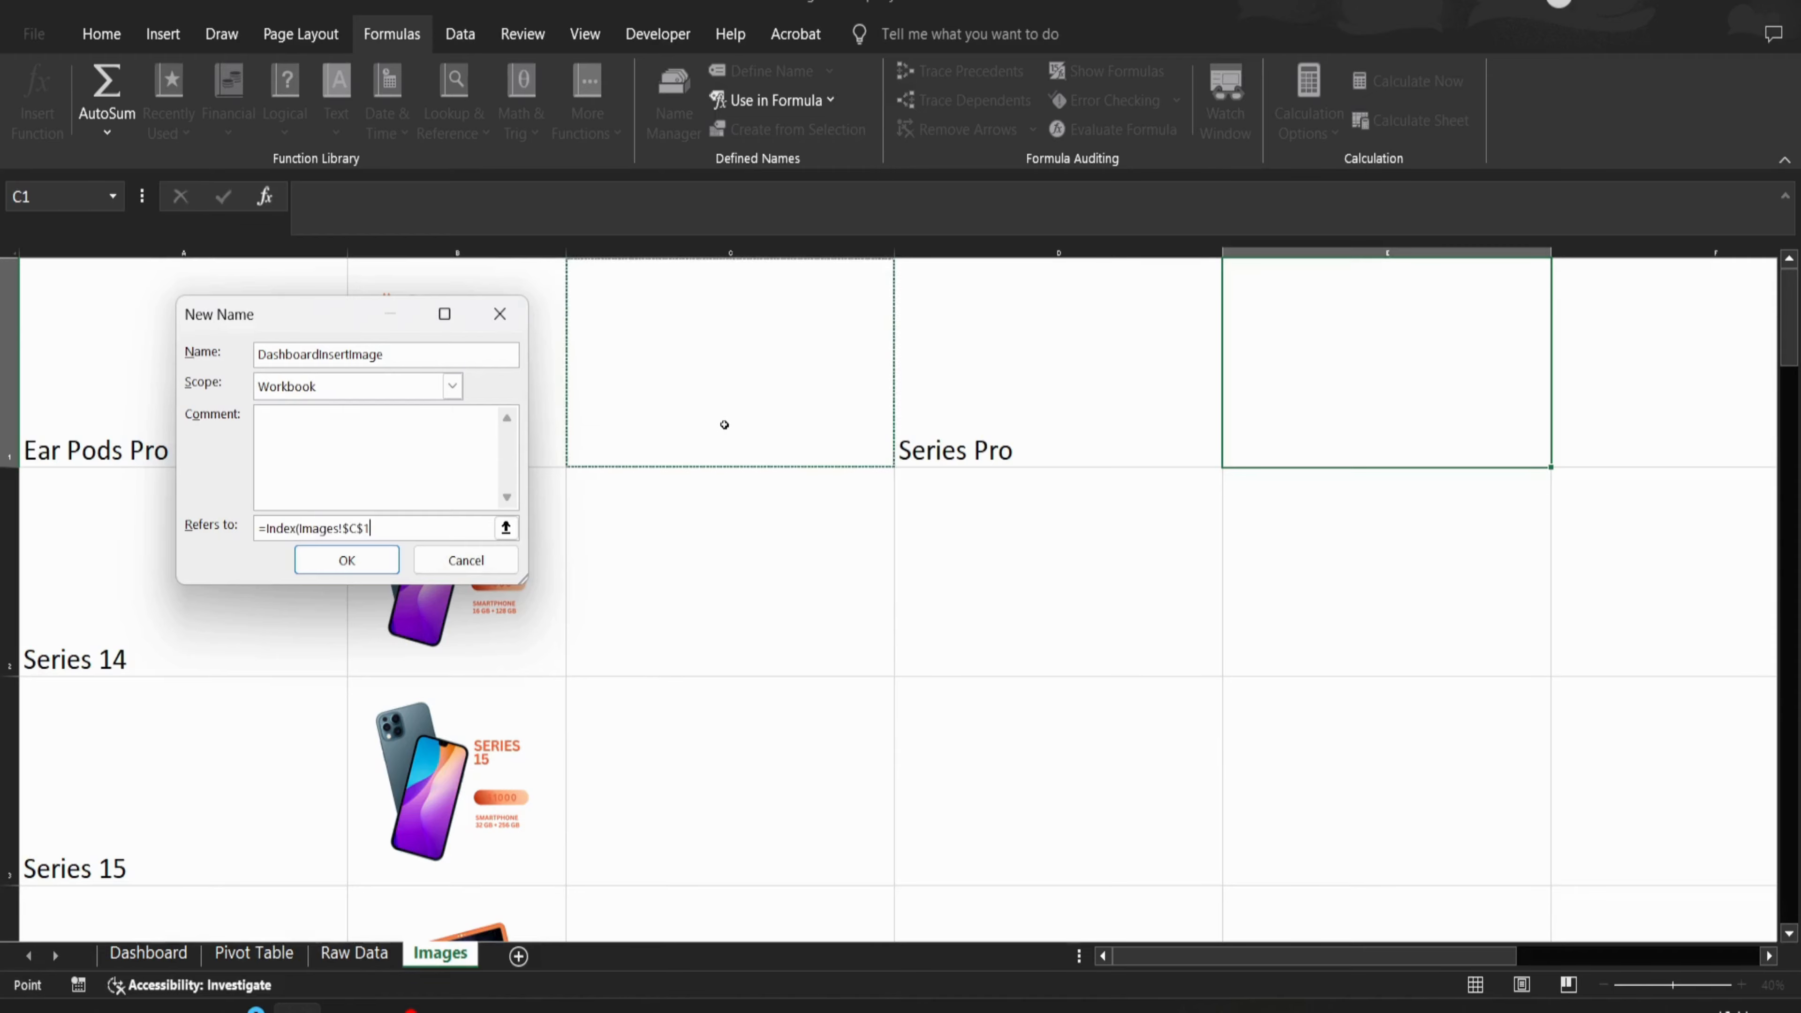
pyautogui.press('Left')
pyautogui.press('Left')
pyautogui.press('Right')
pyautogui.hotkey('shift', 'Down')
pyautogui.hotkey('shift', 'Down')
pyautogui.hotkey('shift', 'Down')
pyautogui.hotkey('shift', 'Down')
pyautogui.hotkey('shift', 'Down')
pyautogui.hotkey('shift', 'Down')
pyautogui.hotkey('shift', 'Down')
pyautogui.hotkey('shift', 'Down')
pyautogui.hotkey('shift', 'Down')
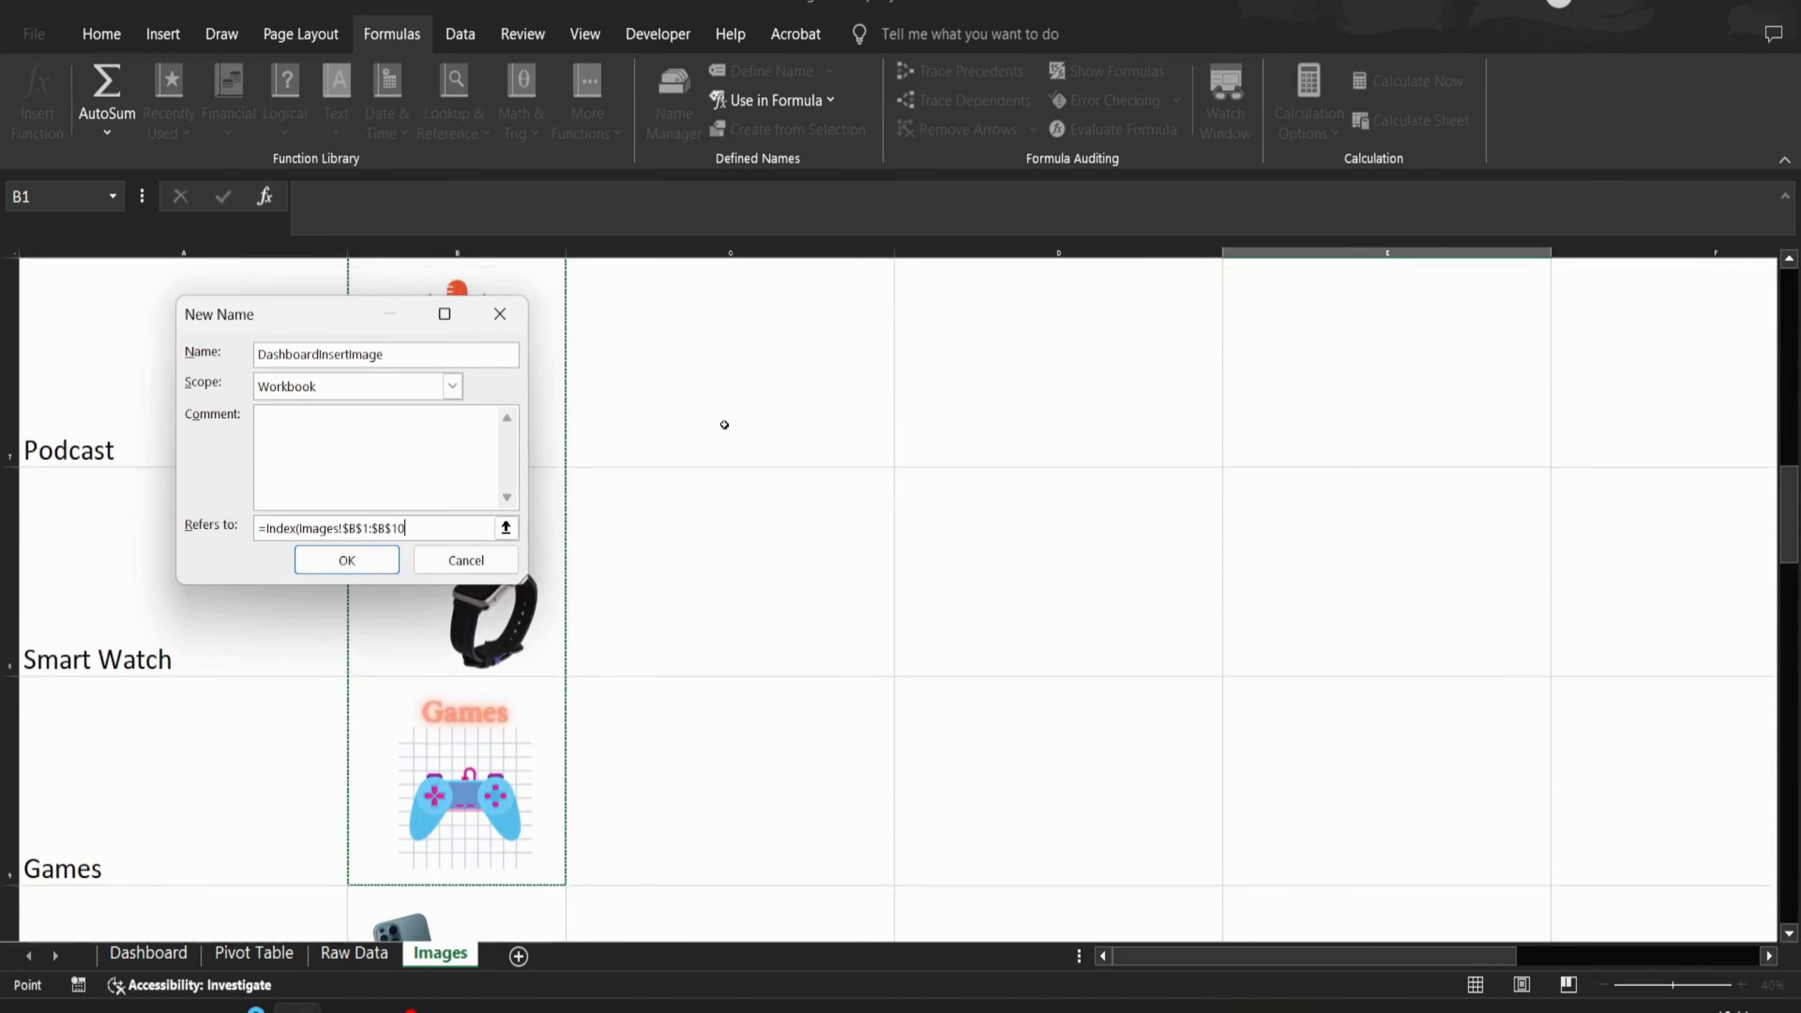
# - Complete the INDEX formula with MATCH(Images!$D$1,Images!$A$1:$A$10,0) and save the defined name
pyautogui.write(',match')
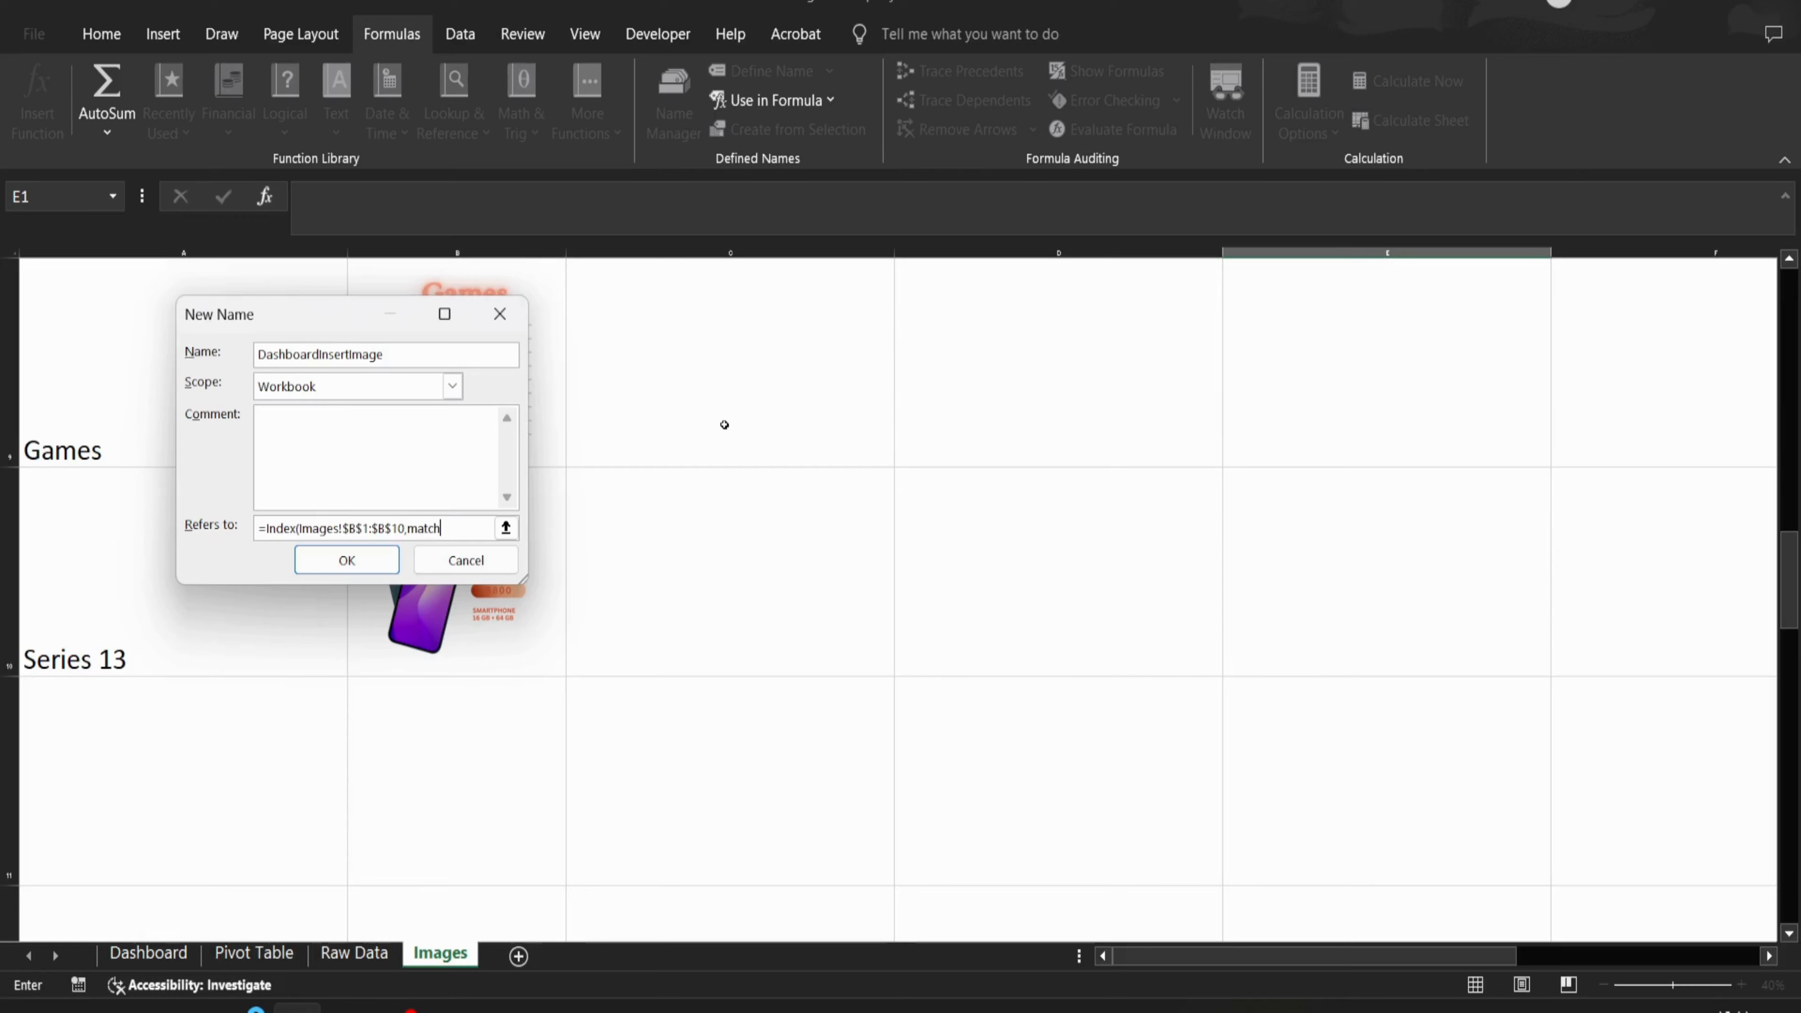
pyautogui.write('(')
pyautogui.press('Left')
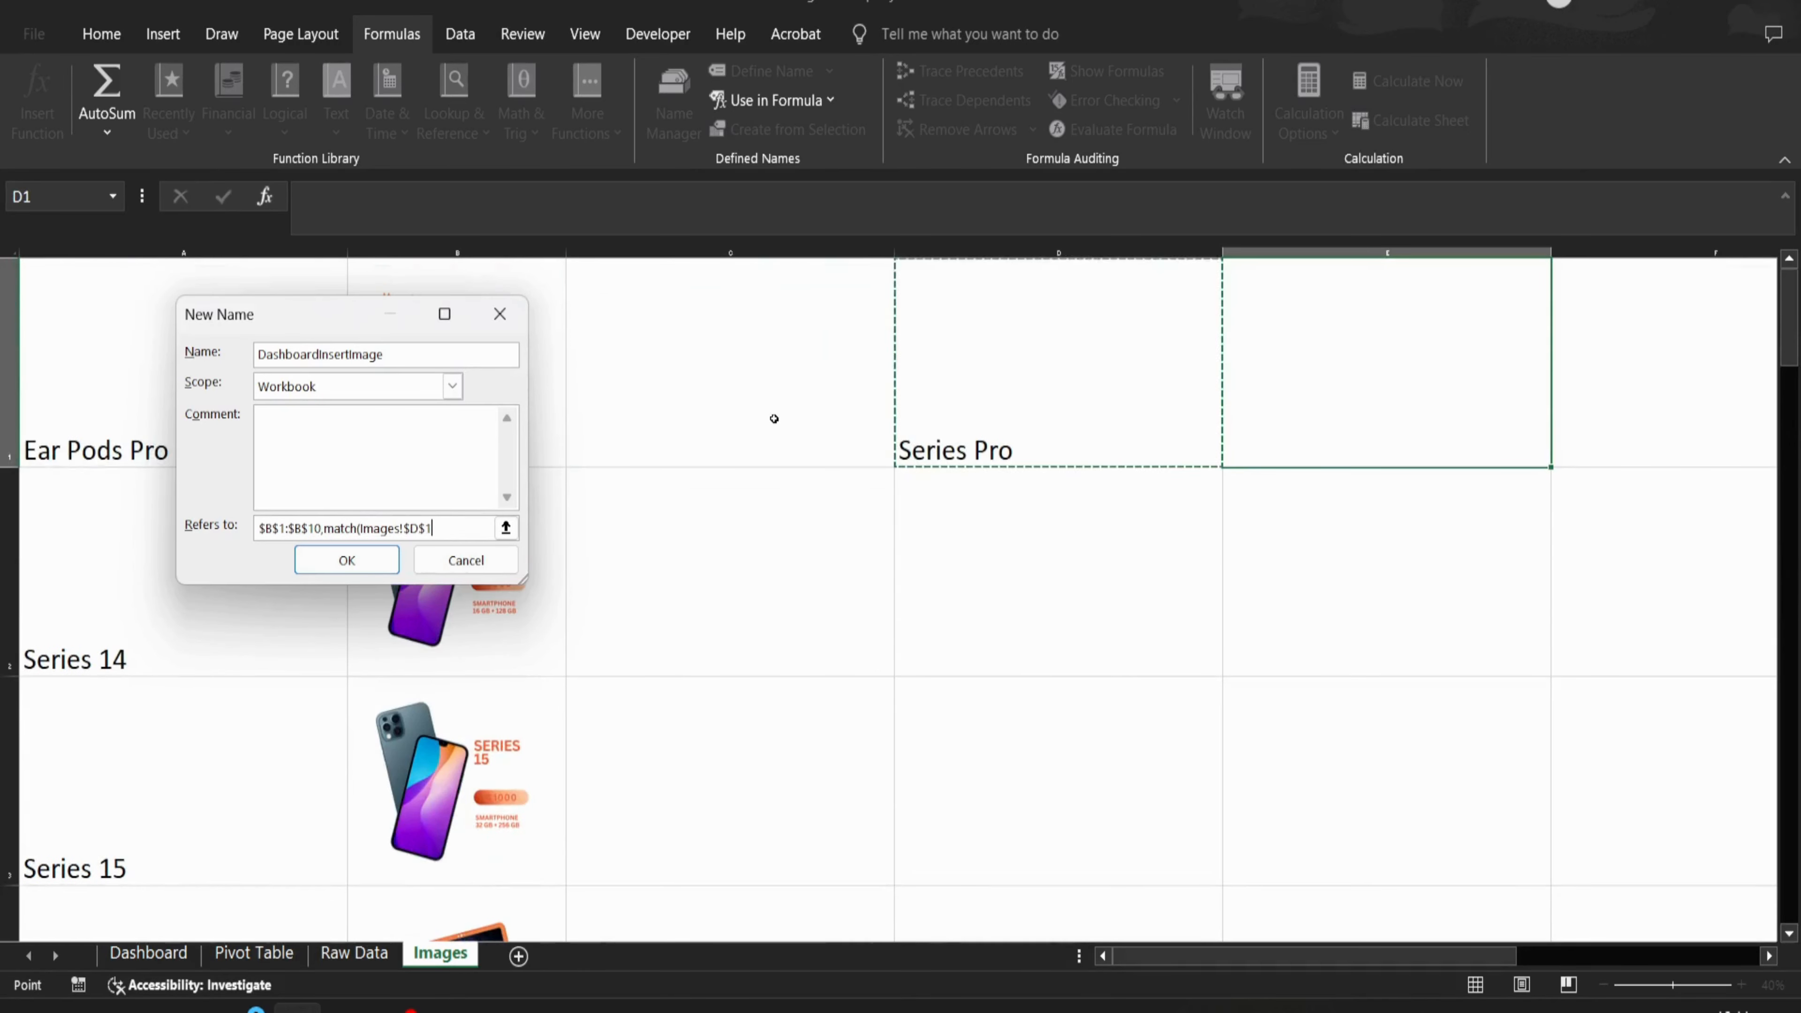
pyautogui.write(',')
pyautogui.press('Left')
pyautogui.press('Left')
pyautogui.press('Left')
pyautogui.press('Left')
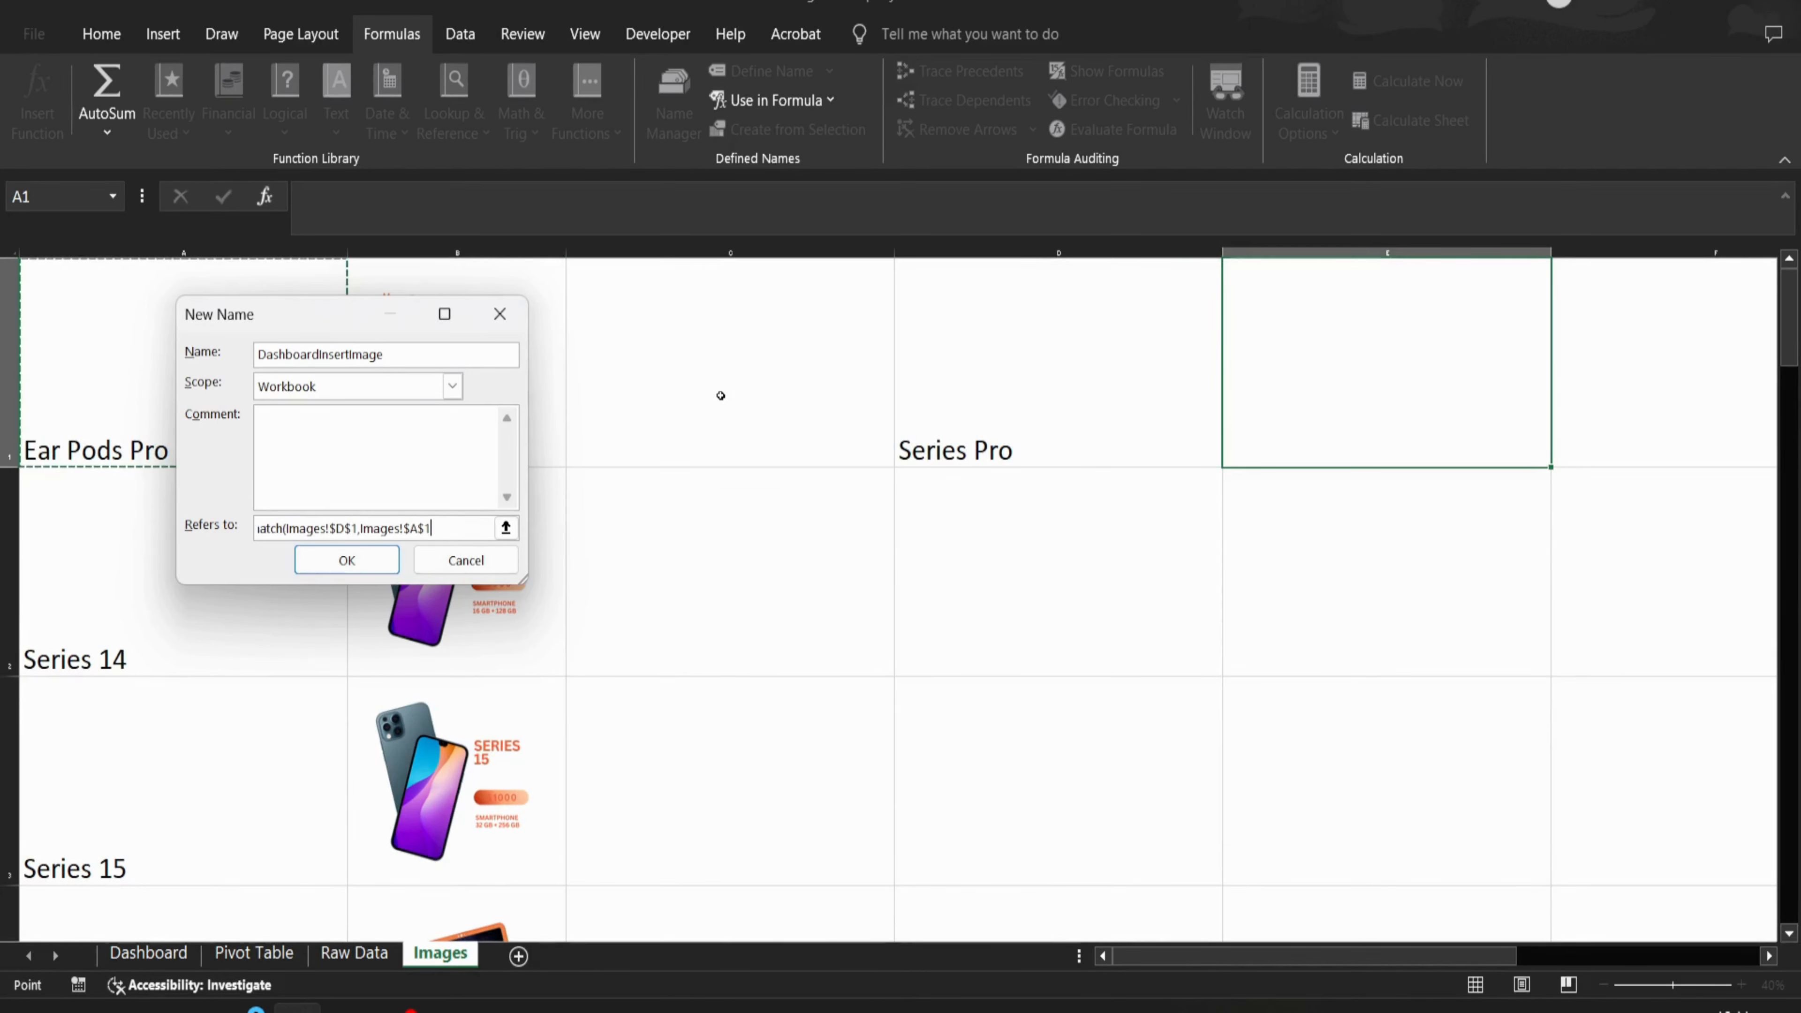
pyautogui.hotkey('shift', 'Down')
pyautogui.hotkey('shift', 'Down')
pyautogui.hotkey('shift', 'Down')
pyautogui.hotkey('shift', 'Down')
pyautogui.hotkey('shift', 'Down')
pyautogui.hotkey('shift', 'Down')
pyautogui.hotkey('shift', 'Down')
pyautogui.hotkey('shift', 'Down')
pyautogui.hotkey('shift', 'Down')
pyautogui.write(',0))')
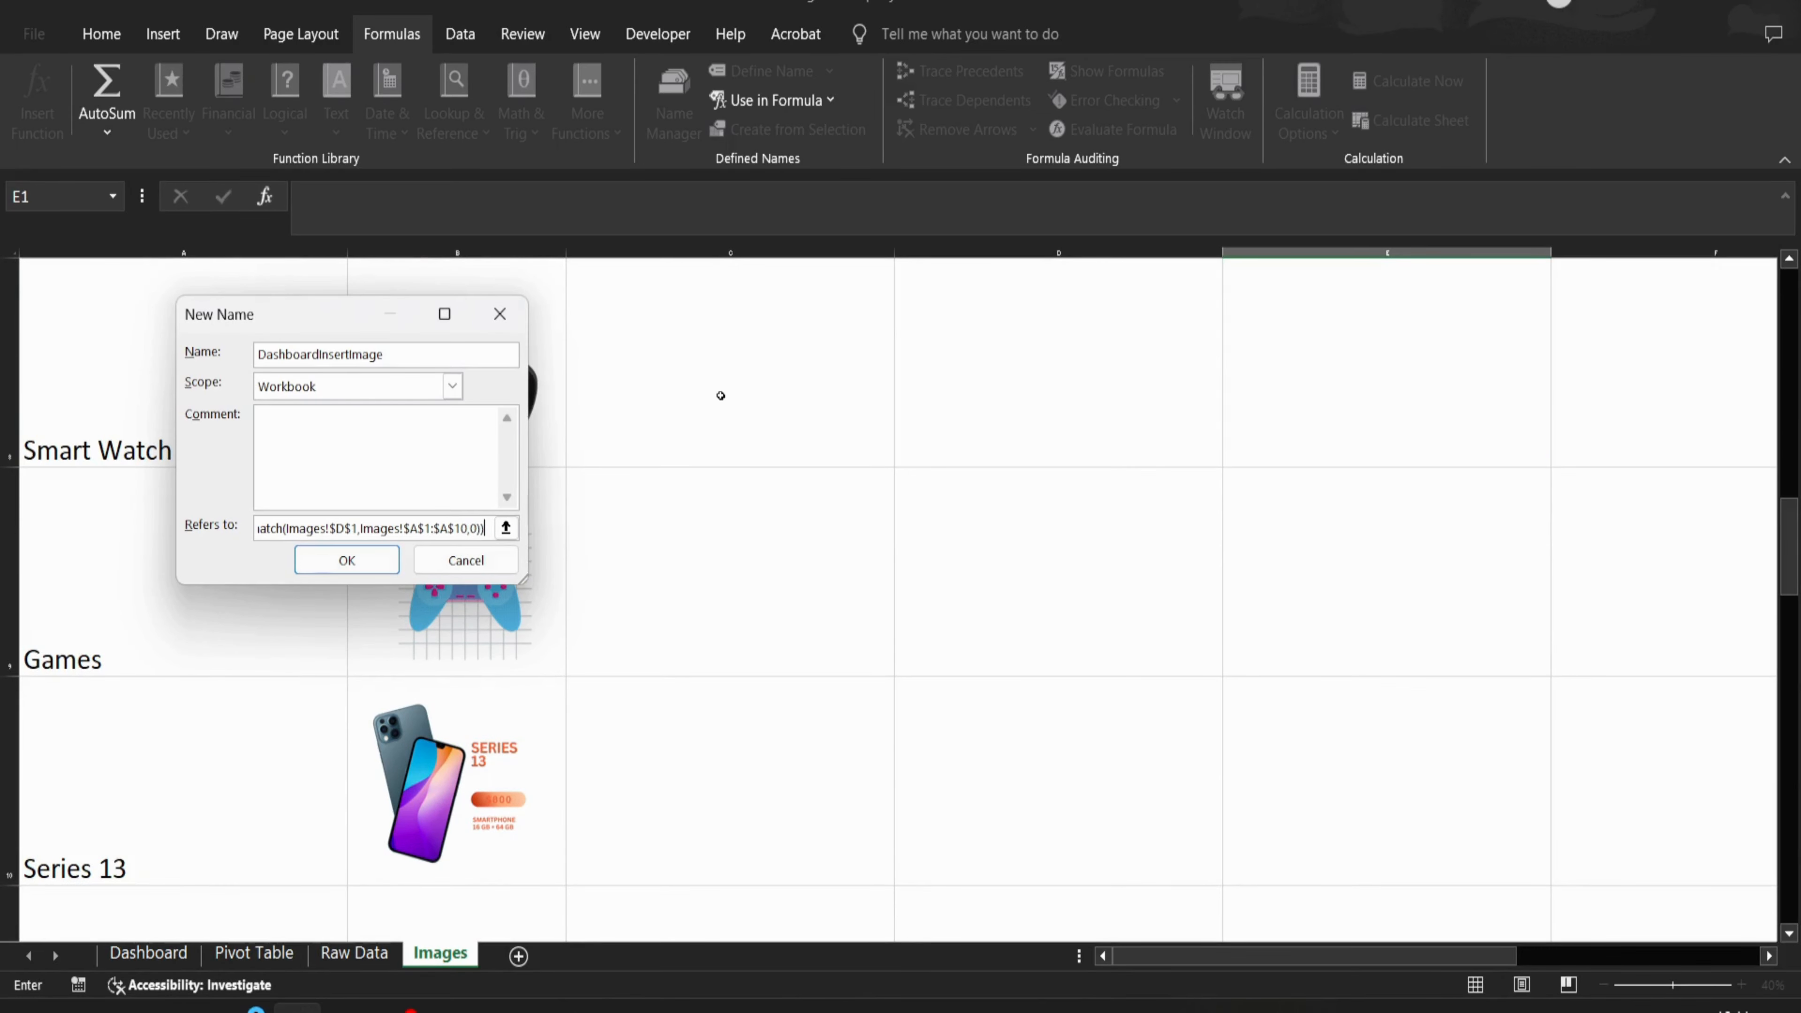
pyautogui.press('Return')
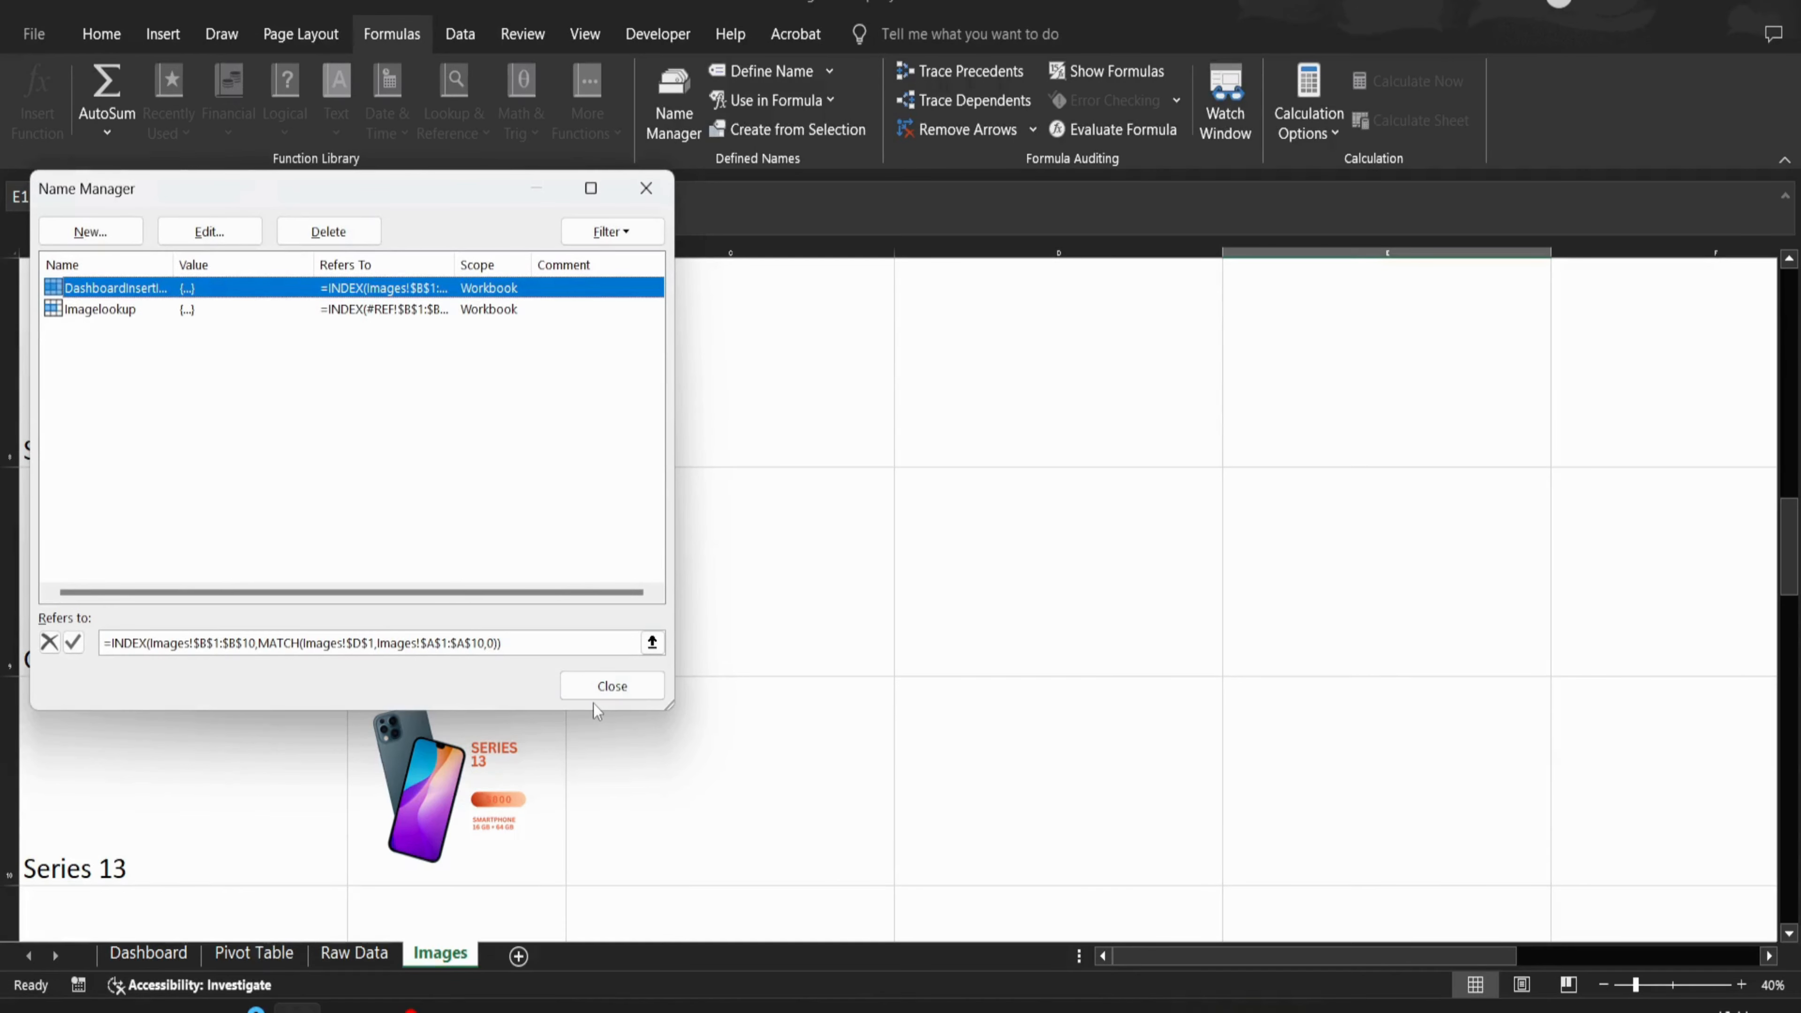
pyautogui.click(612, 685)
# - Try to paste a copy of the earpods picture cell B1 from the Images sheet onto the Dashboard sheet
pyautogui.click(918, 608)
pyautogui.scroll(2, 920, 609)
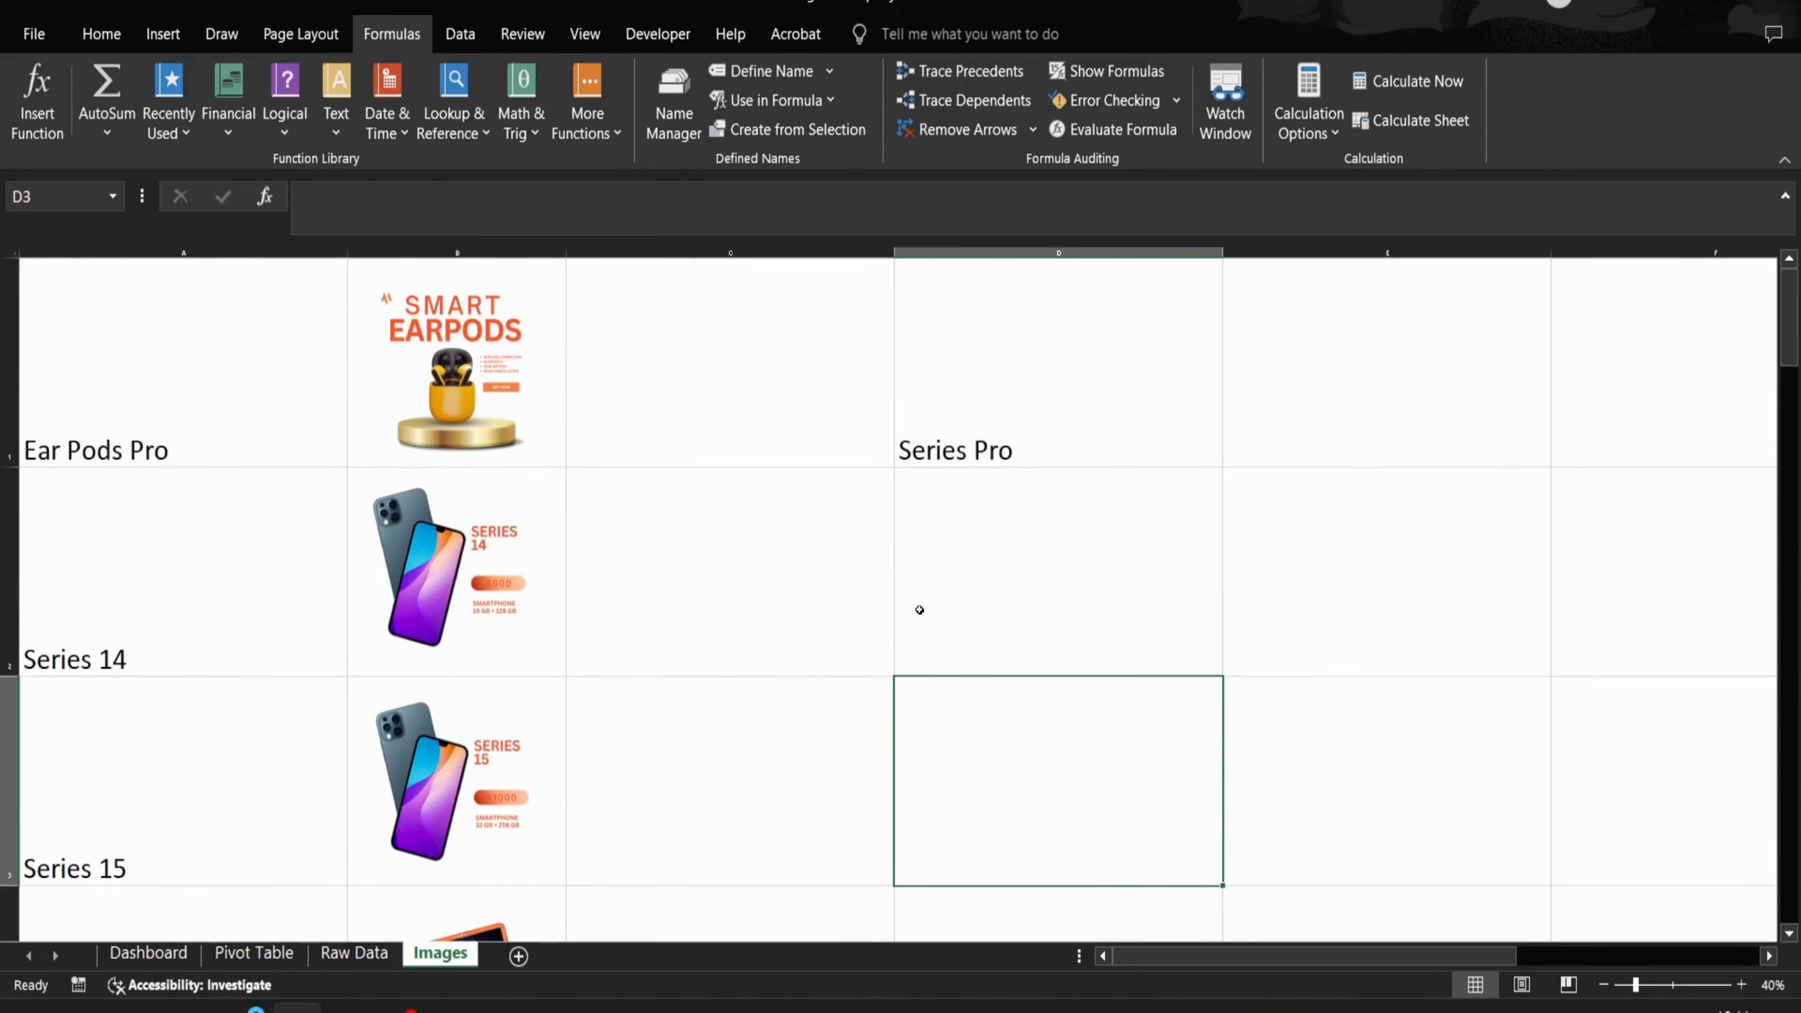
pyautogui.press('Up')
pyautogui.press('Up')
pyautogui.press('Left')
pyautogui.press('Left')
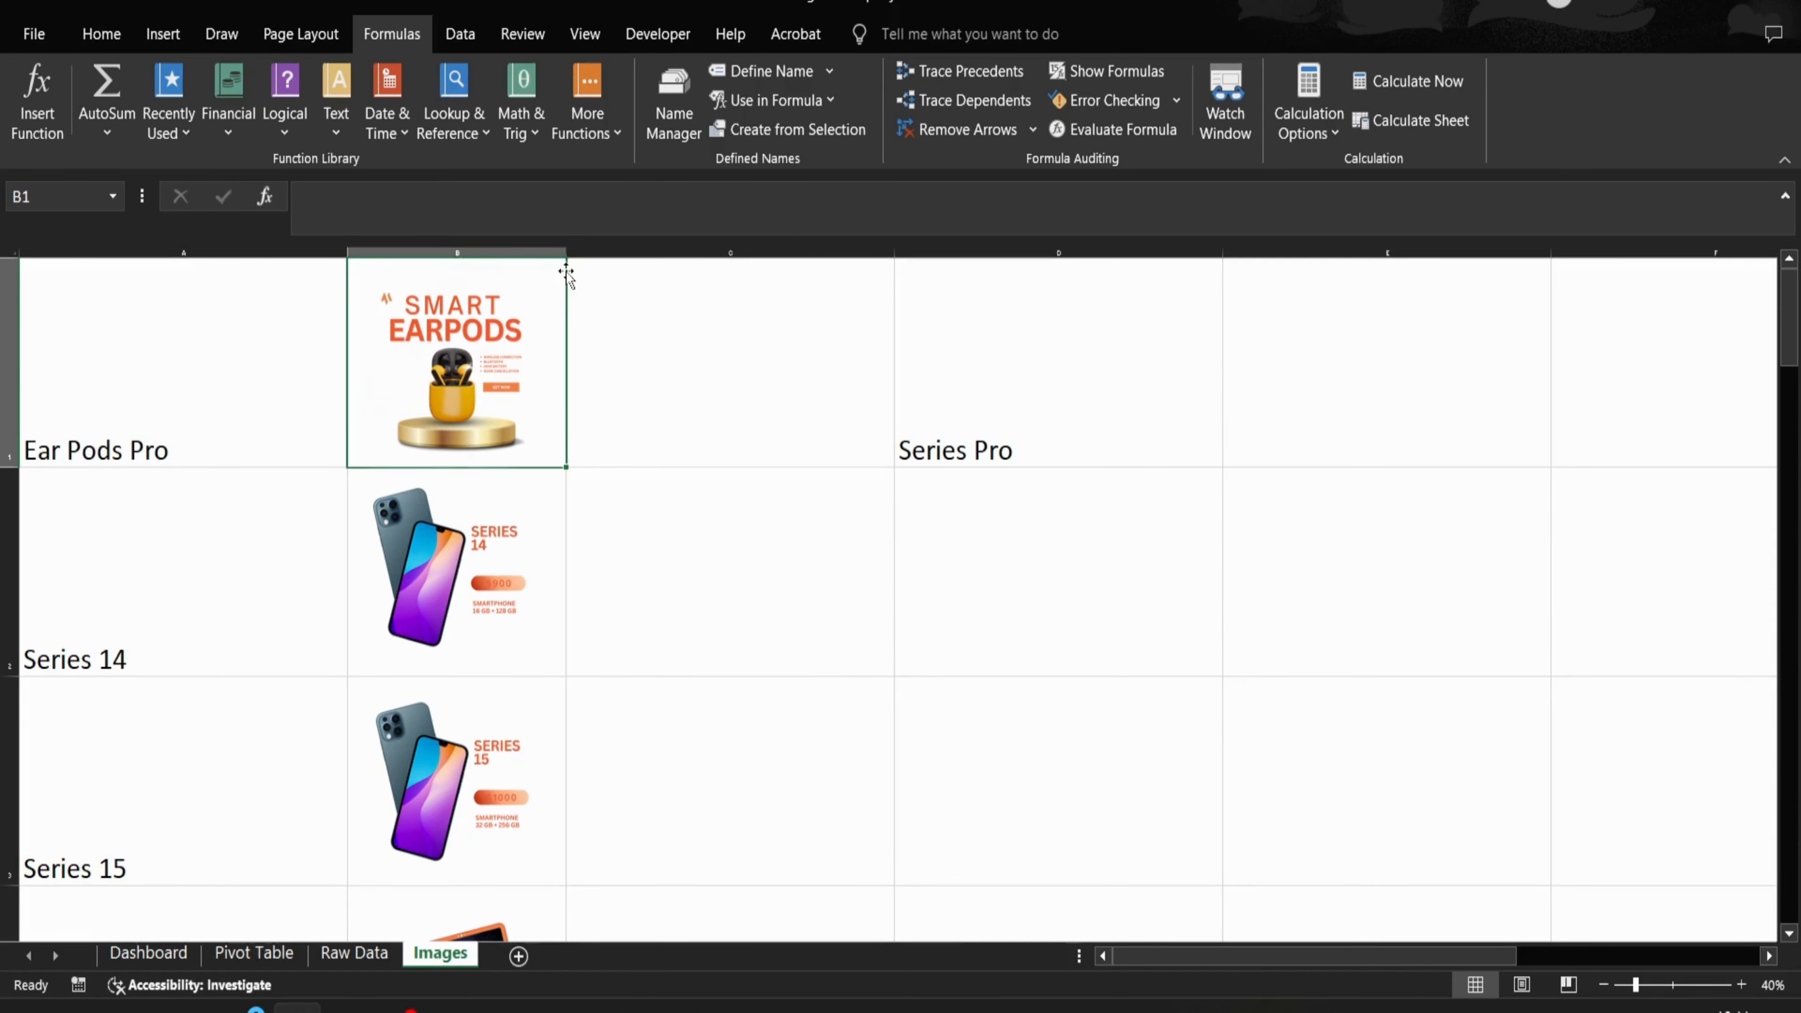
pyautogui.hotkey('ctrl', 'c')
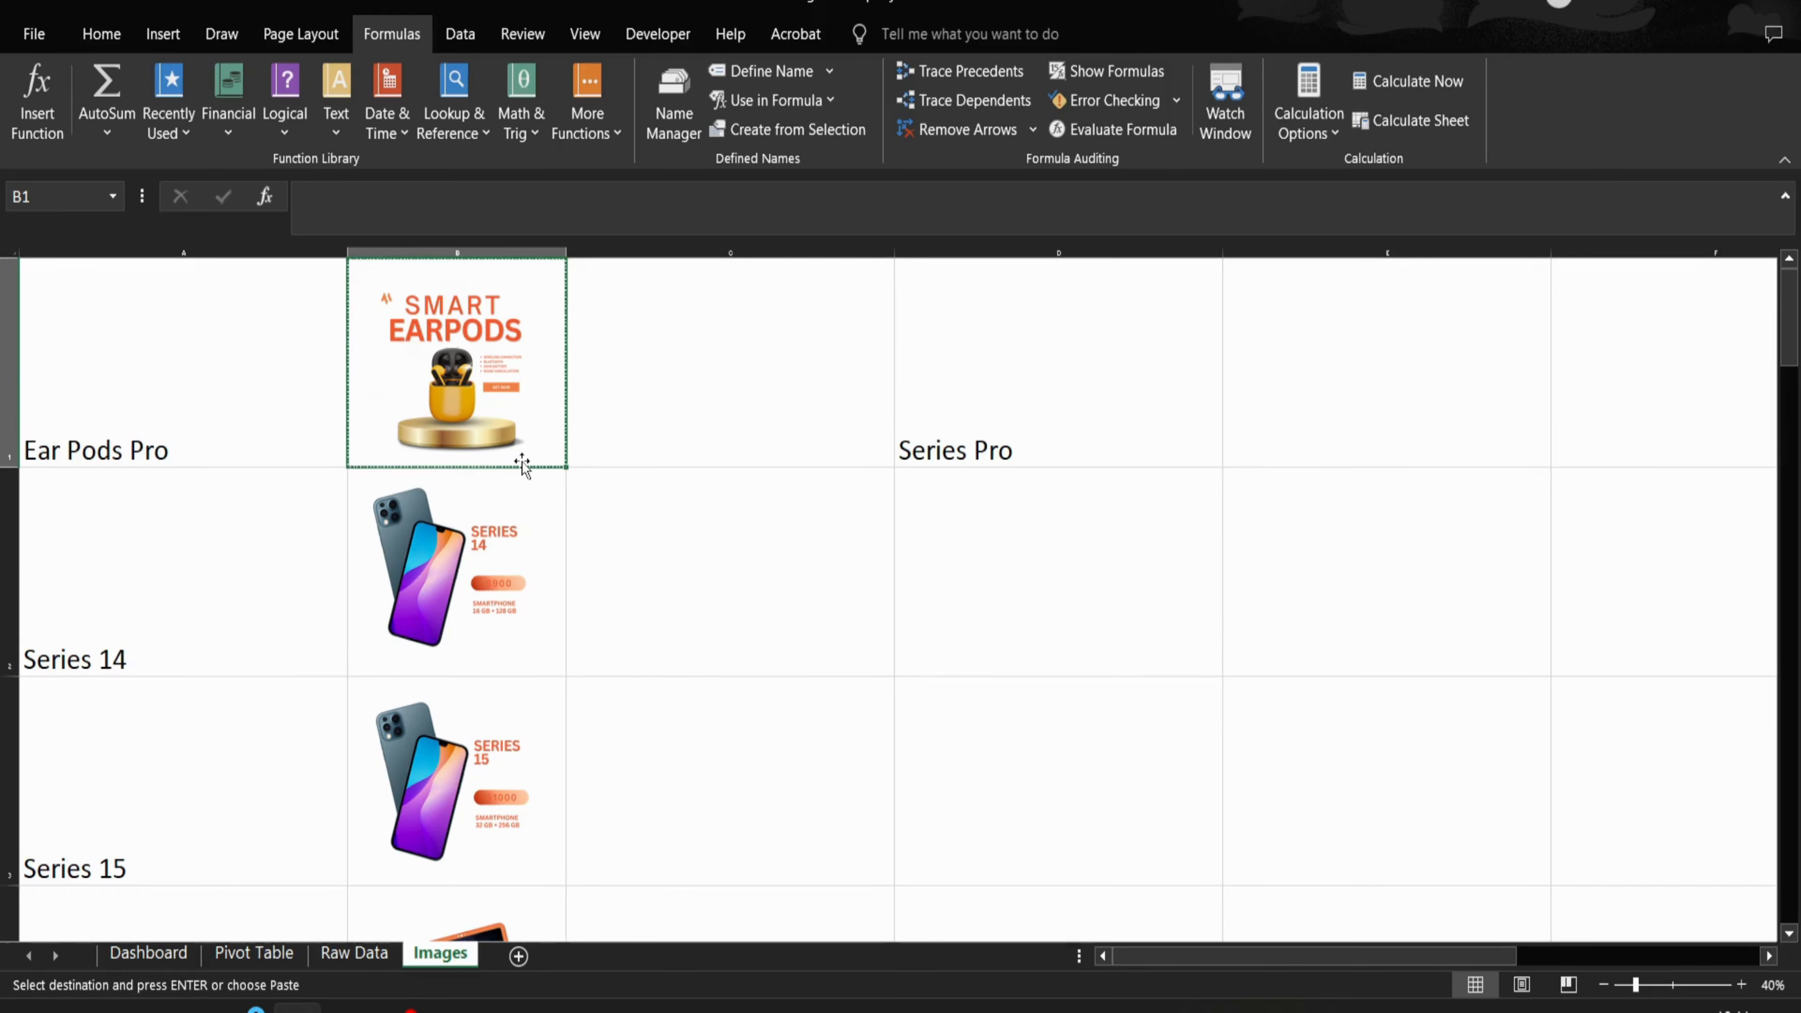
pyautogui.hotkey('ctrl', 'pageup')
pyautogui.hotkey('ctrl', 'pageup')
pyautogui.hotkey('ctrl', 'pageup')
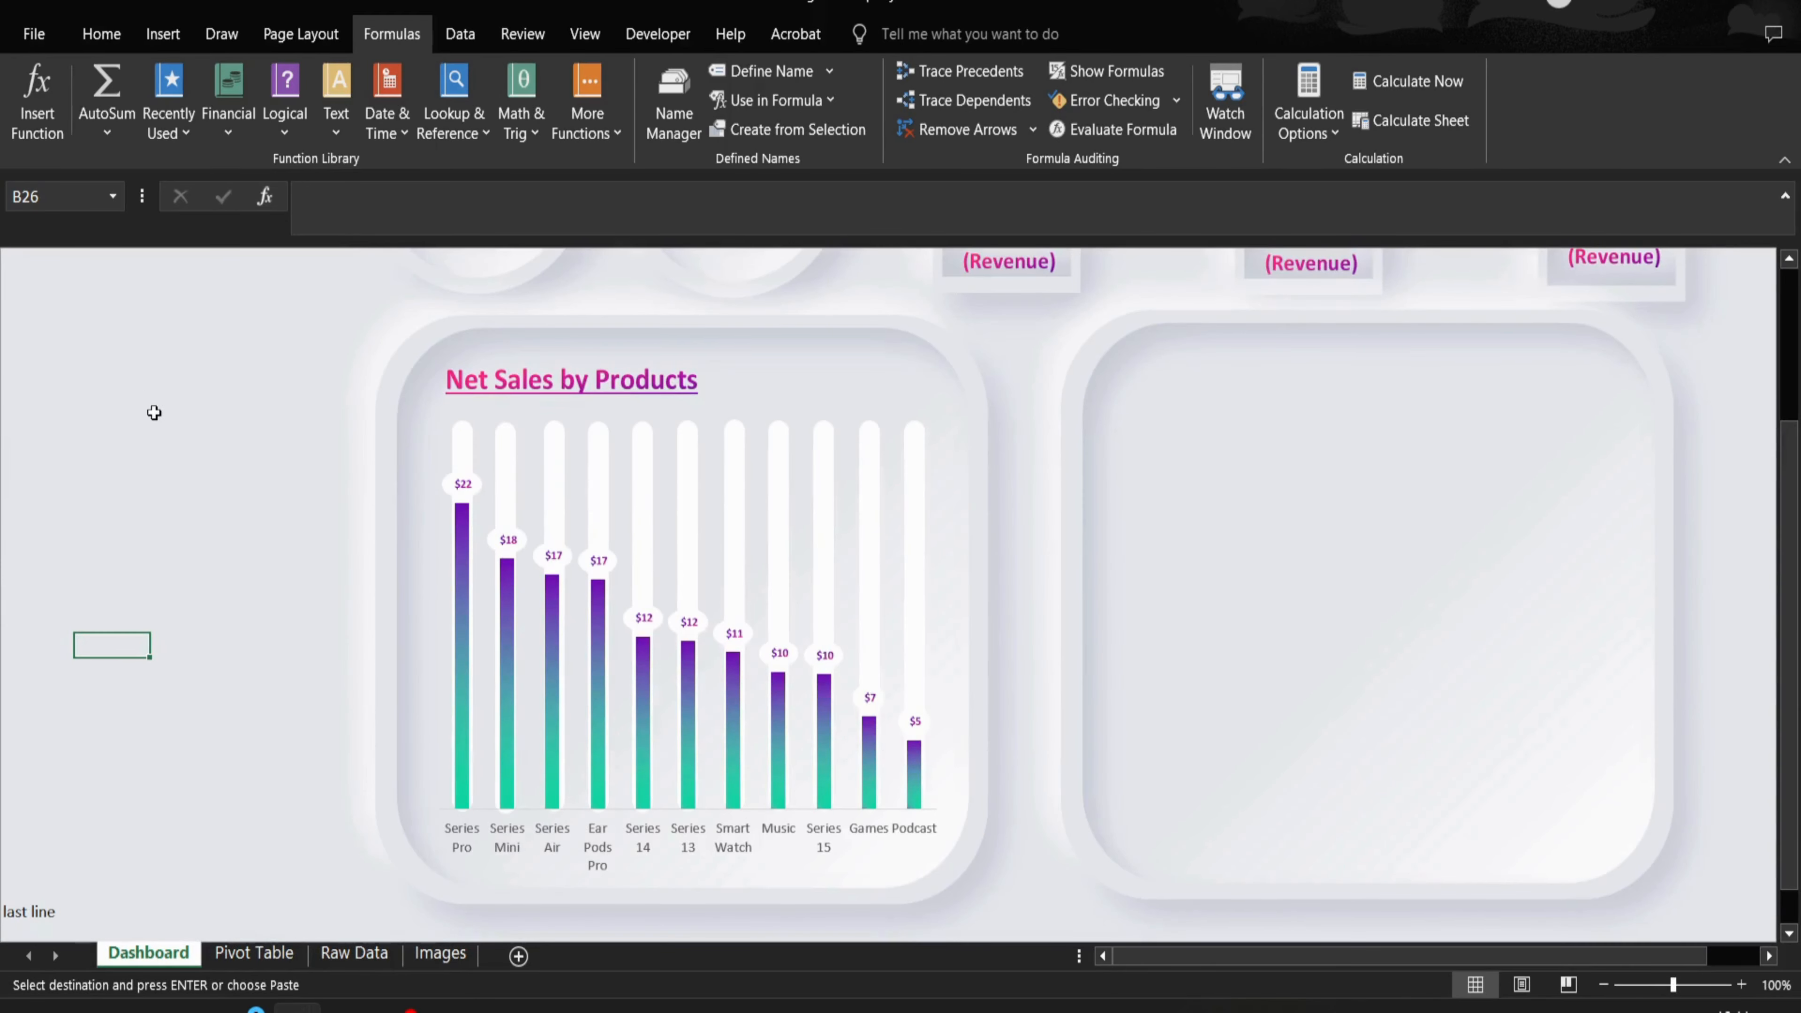
pyautogui.hotkey('ctrl', 'v')
pyautogui.moveTo(142, 710); pyautogui.dragTo(85, 413)
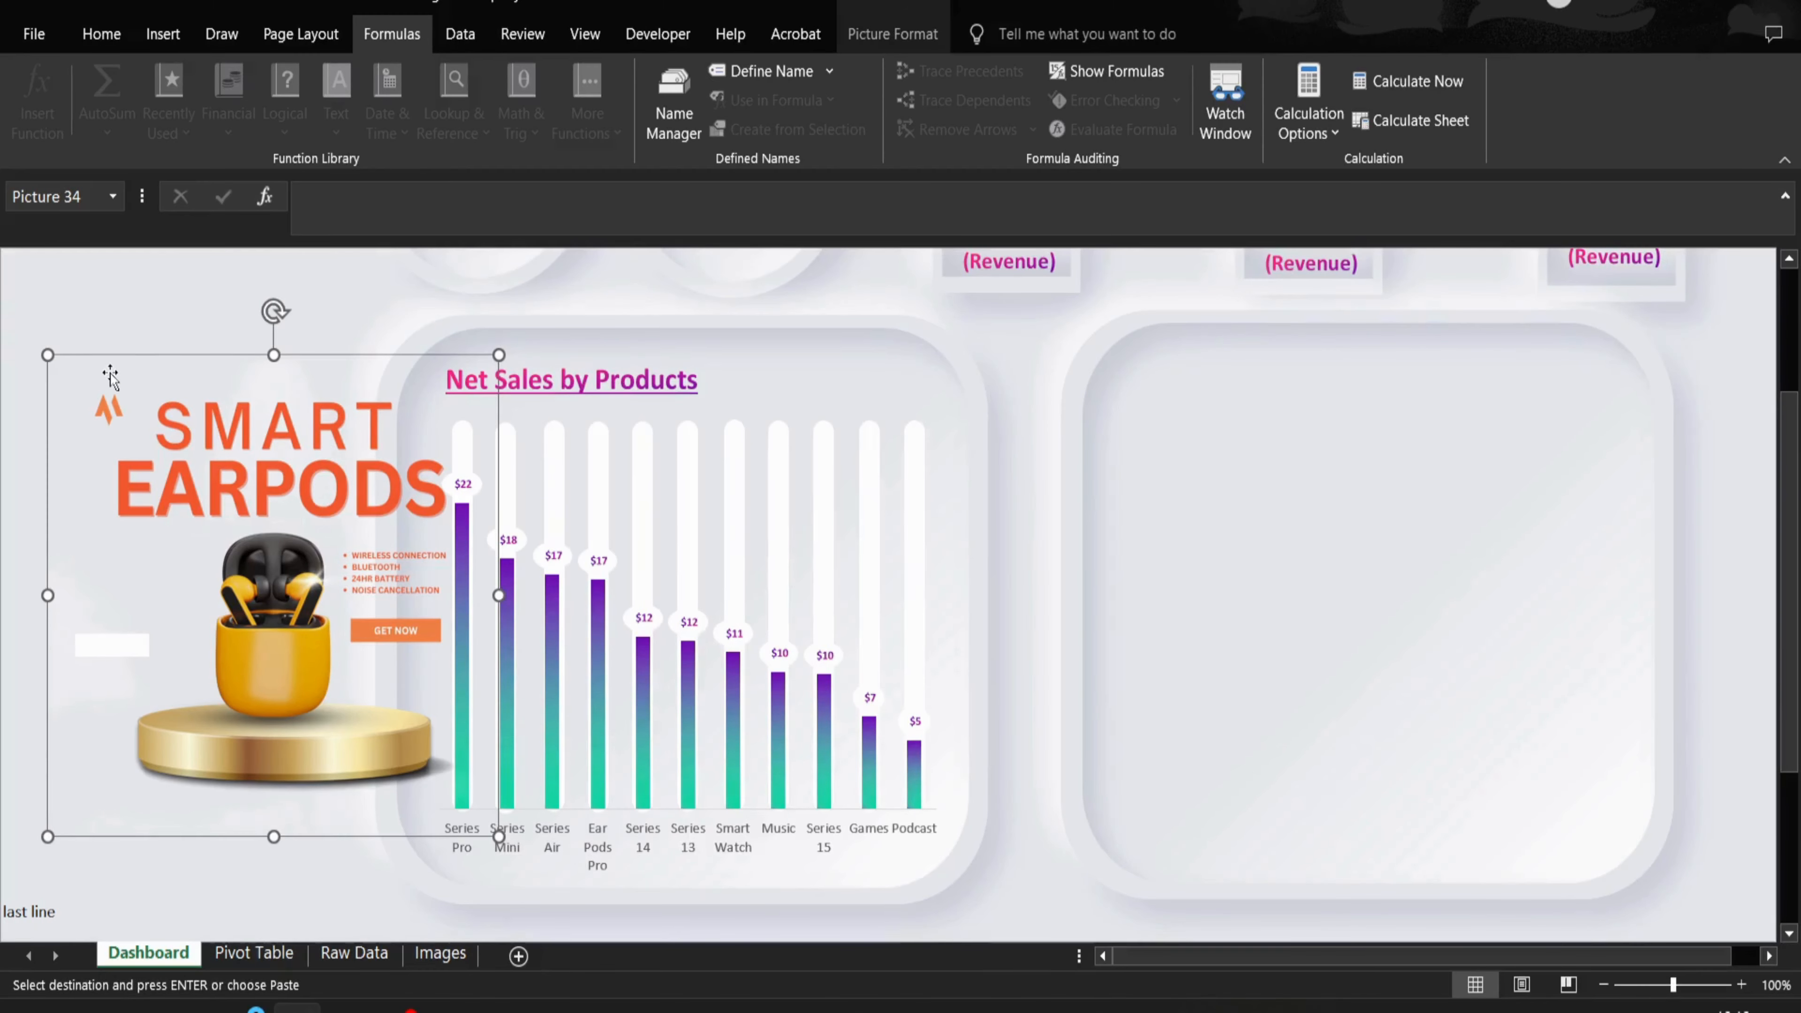
# - Delete the pasted earpods picture from the Dashboard sheet
pyautogui.click(110, 272)
pyautogui.click(152, 451)
pyautogui.press('Delete')
# - Copy cell B1 of the Images sheet and paste it onto the Dashboard sheet as a linked picture
pyautogui.hotkey('ctrl', 'pagedown')
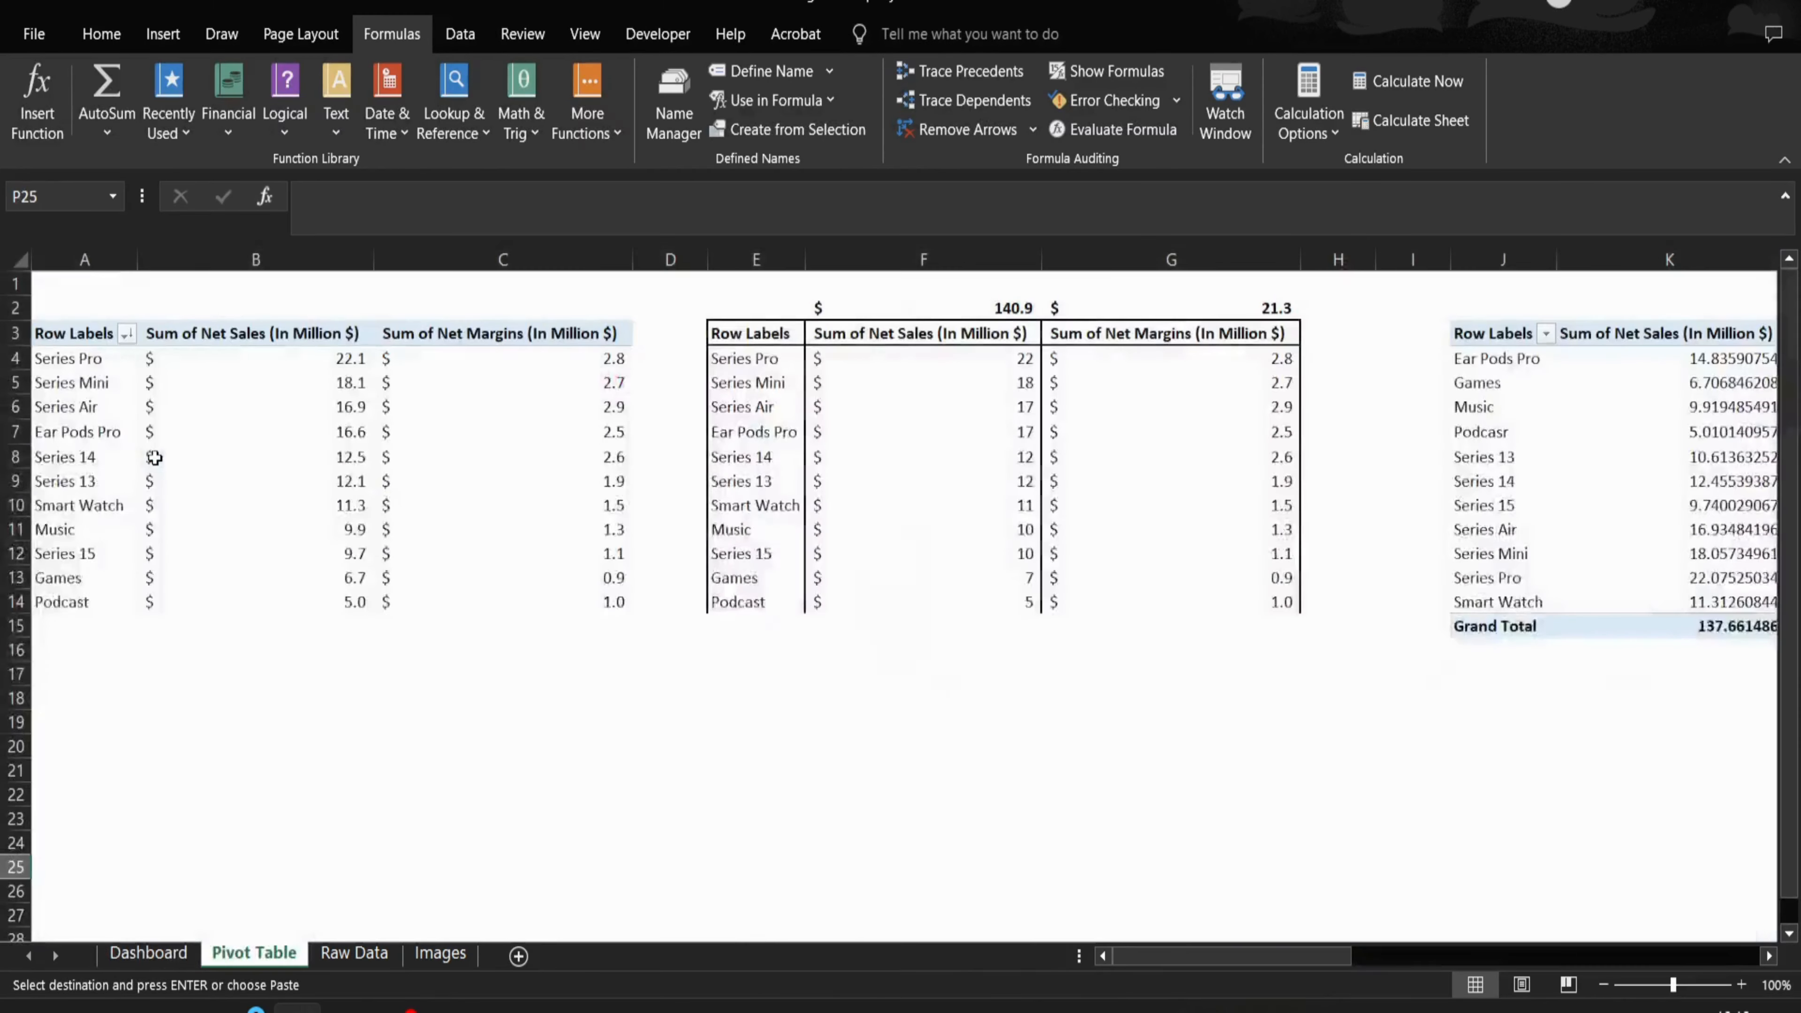
pyautogui.hotkey('ctrl', 'pagedown')
pyautogui.hotkey('ctrl', 'pagedown')
pyautogui.click(673, 354)
pyautogui.click(541, 330)
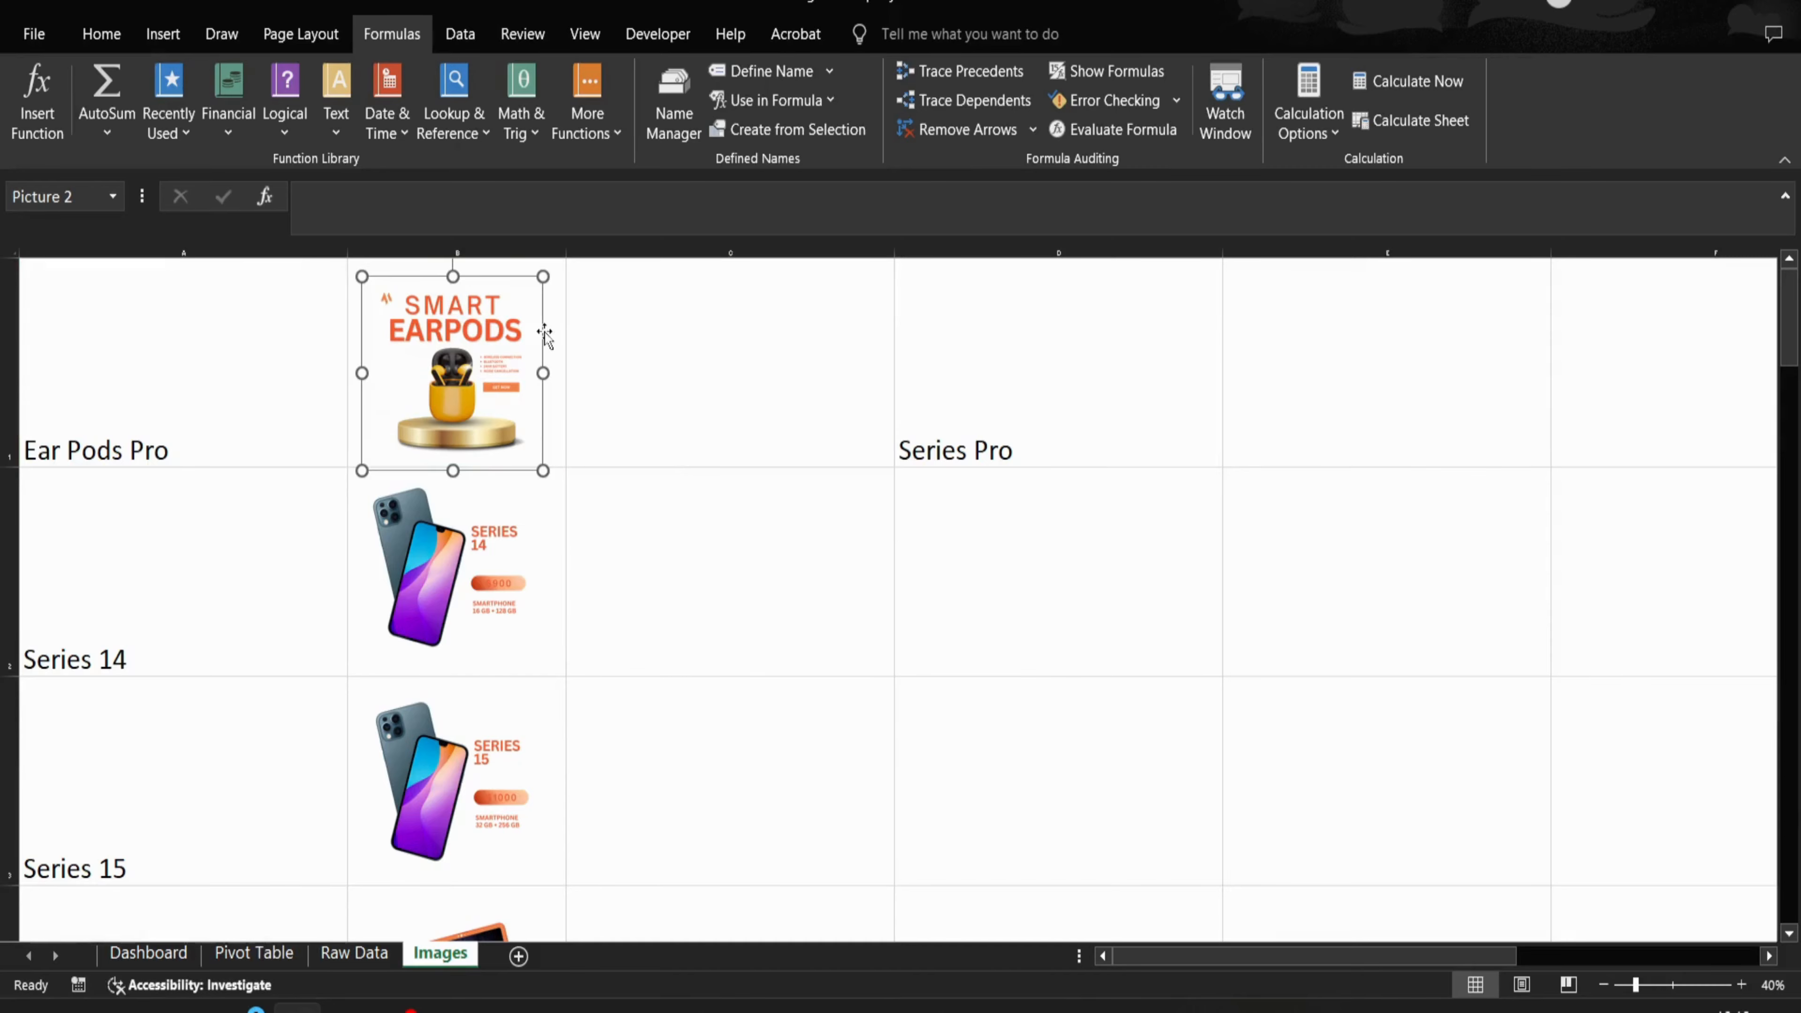
pyautogui.click(554, 313)
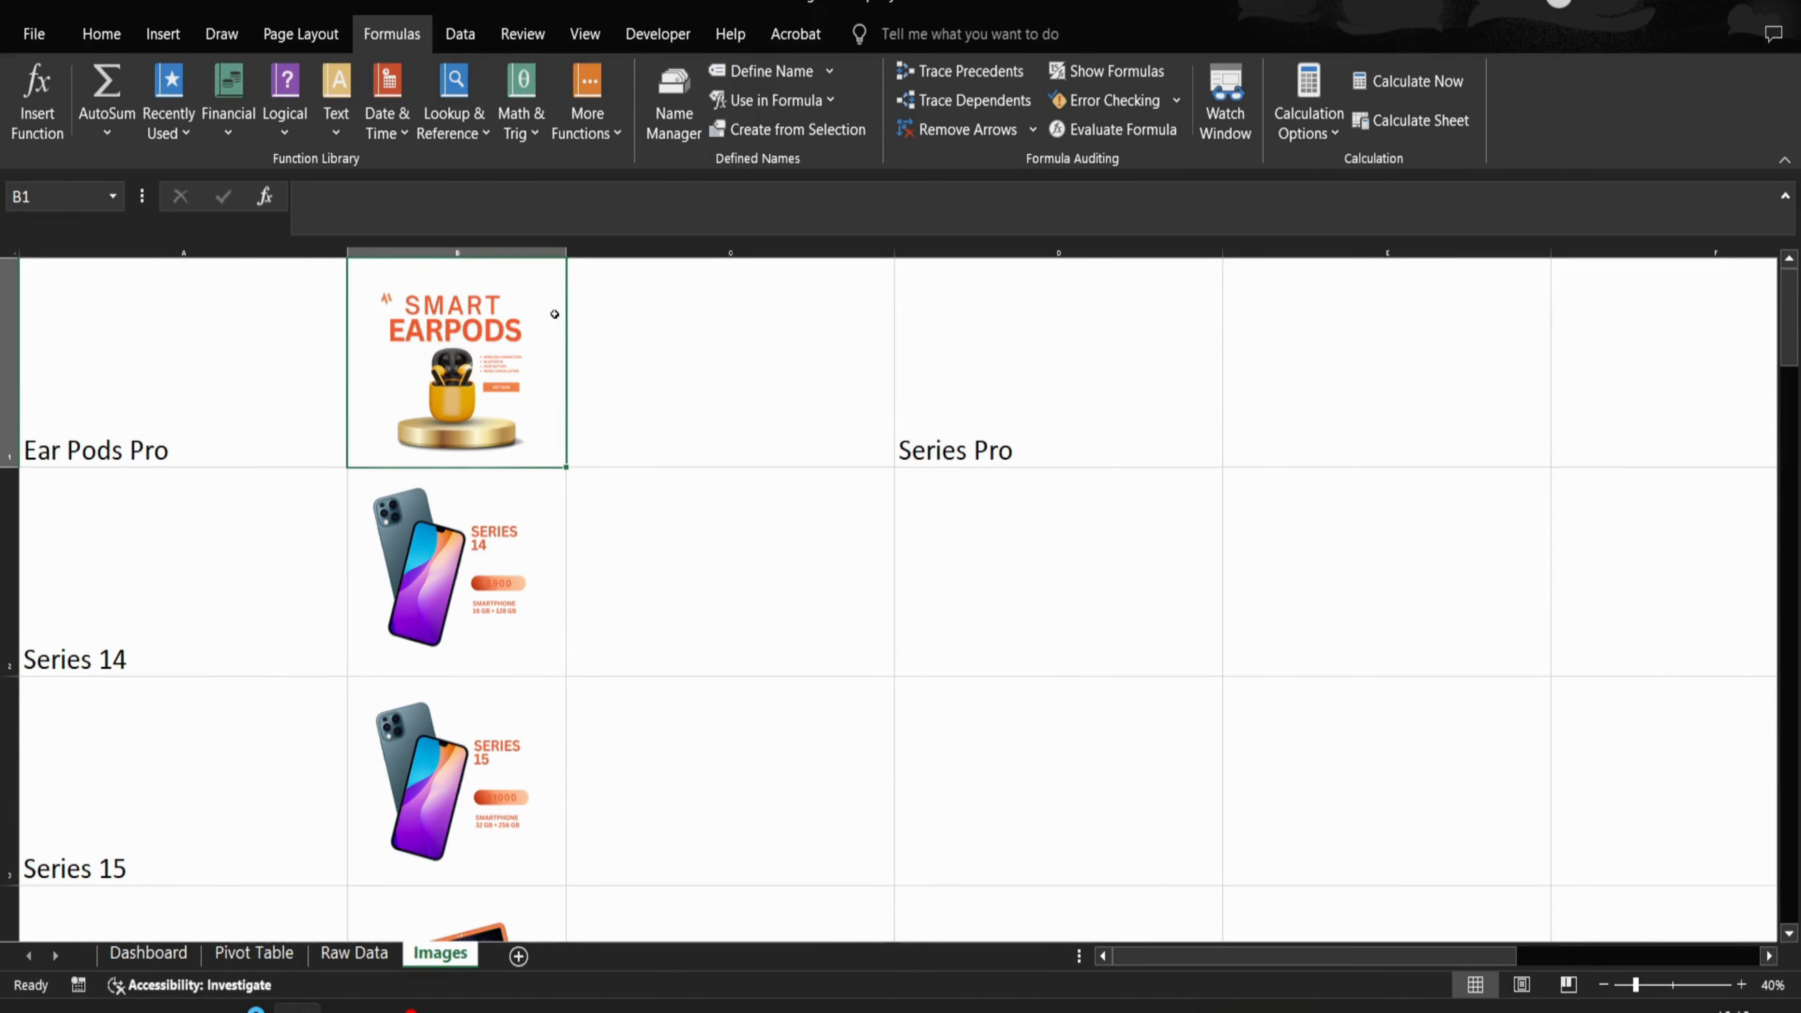
pyautogui.hotkey('ctrl', 'c')
pyautogui.hotkey('ctrl', 'pageup')
pyautogui.hotkey('ctrl', 'pageup')
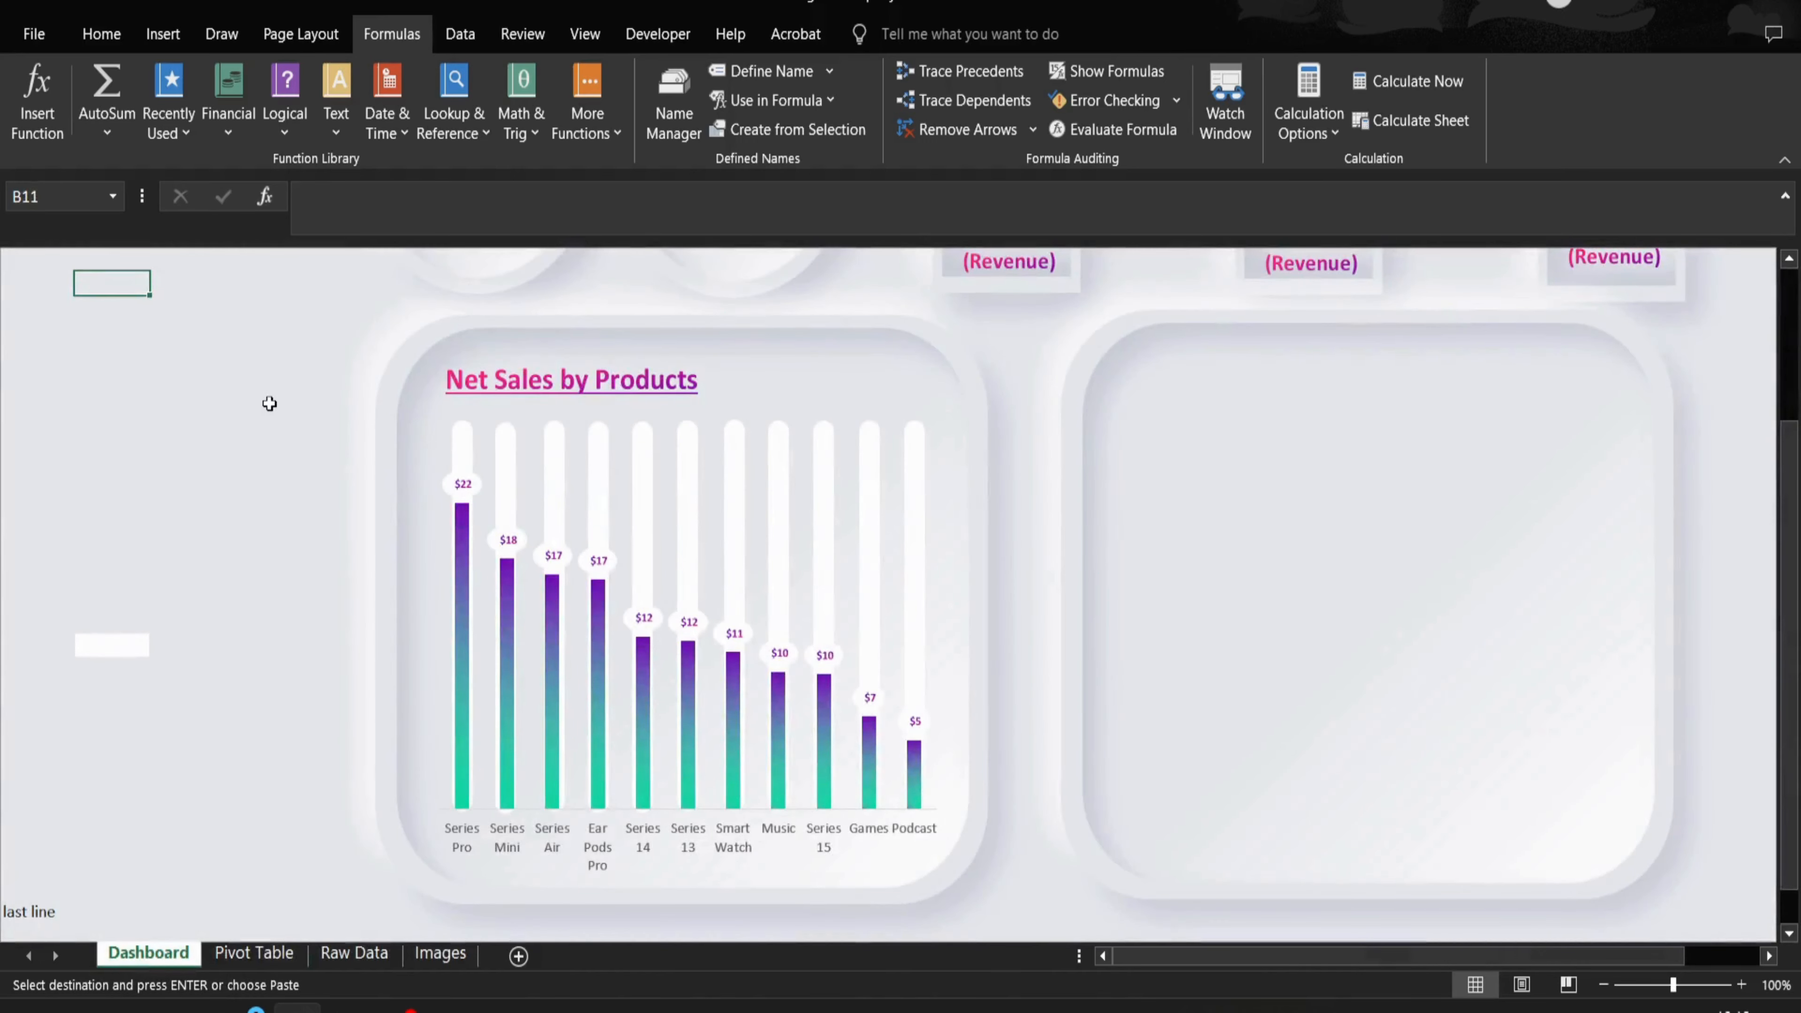
pyautogui.rightClick(270, 403)
pyautogui.moveTo(520, 540)
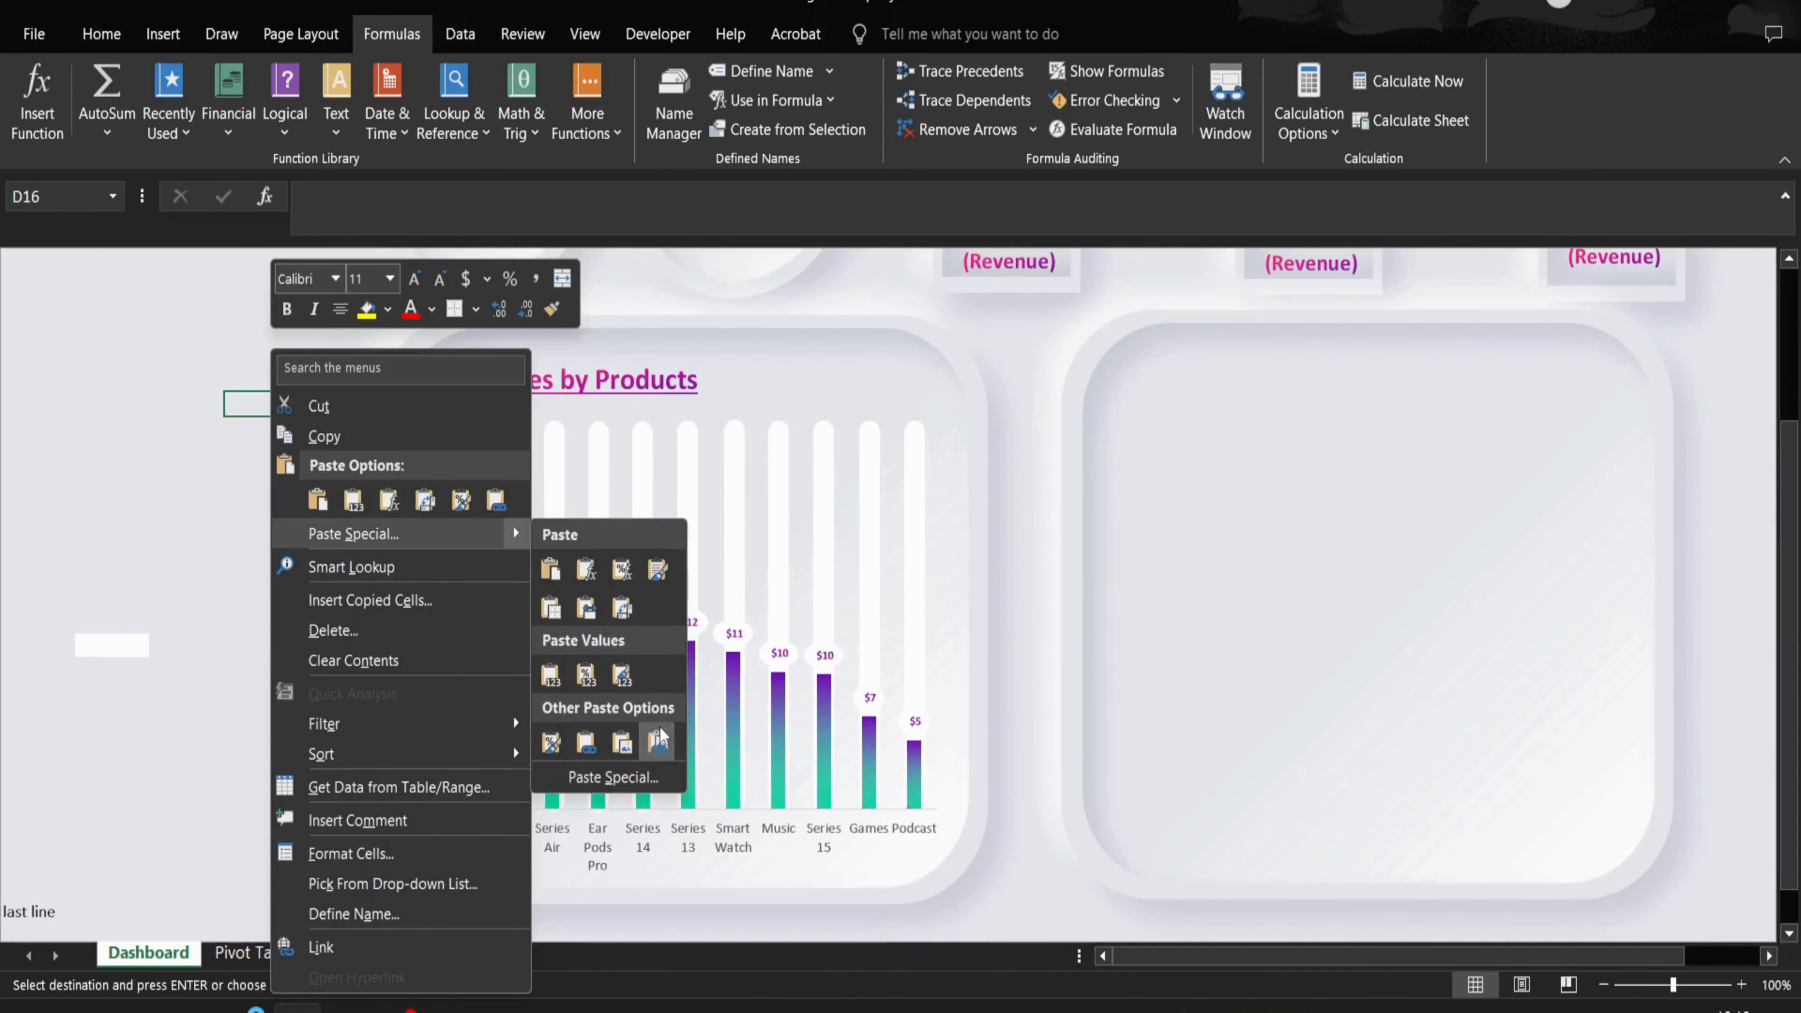
pyautogui.click(659, 740)
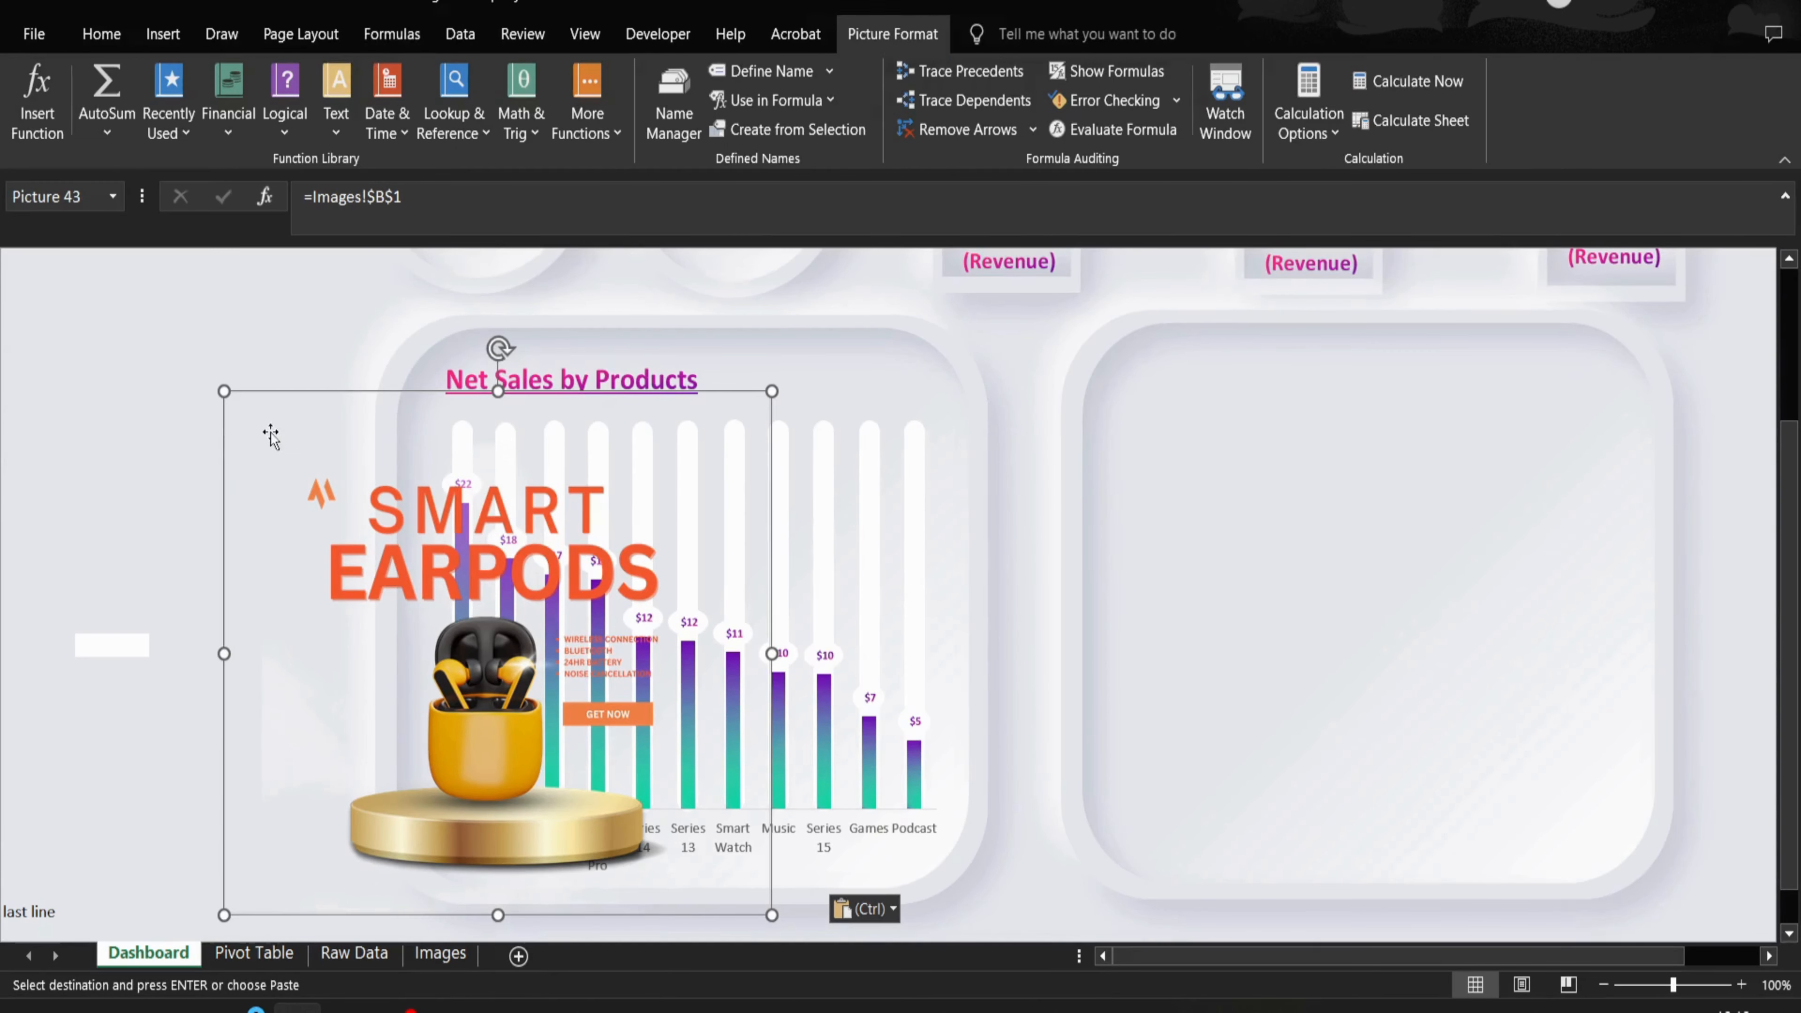
# - Move the pasted earpods picture aside and change its linked formula to the defined name DashboardInsertImage
pyautogui.moveTo(274, 430); pyautogui.dragTo(81, 359)
pyautogui.click(441, 206)
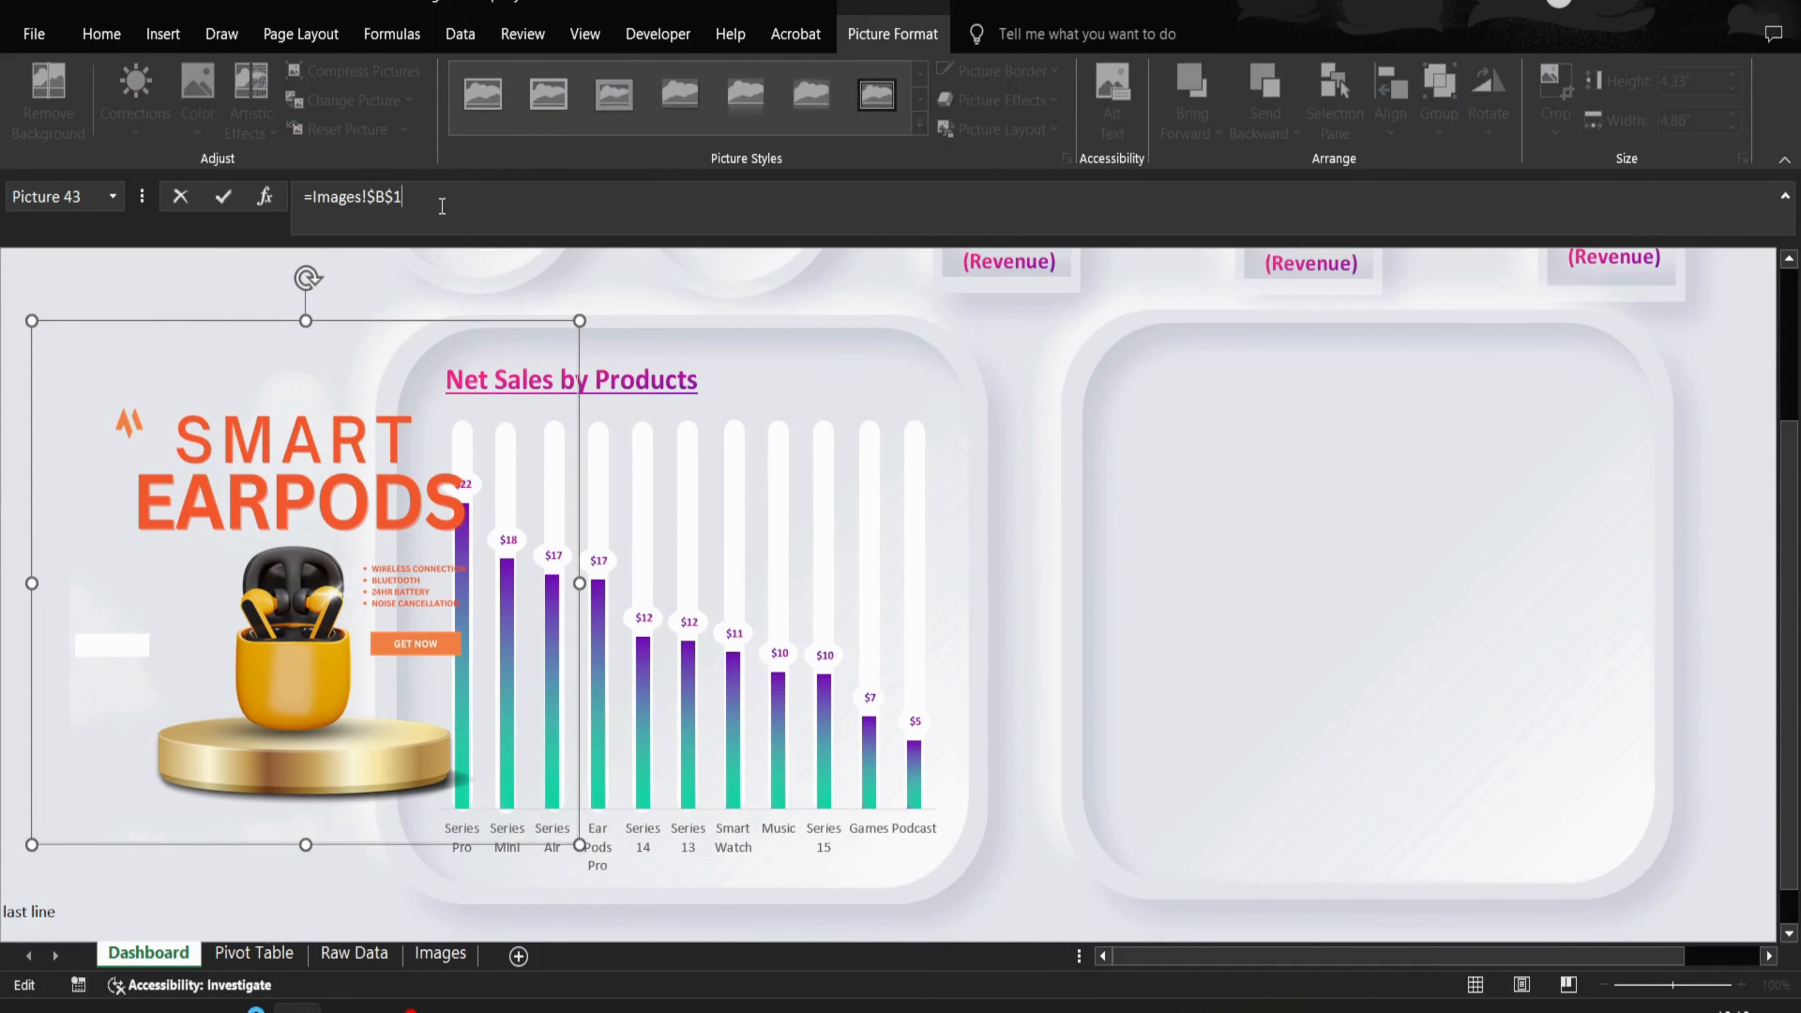
pyautogui.press('BackSpace')
pyautogui.press('BackSpace')
pyautogui.press('BackSpace')
pyautogui.press('BackSpace')
pyautogui.press('BackSpace')
pyautogui.press('BackSpace')
pyautogui.press('BackSpace')
pyautogui.press('BackSpace')
pyautogui.press('BackSpace')
pyautogui.press('BackSpace')
pyautogui.press('BackSpace')
pyautogui.write('Dash')
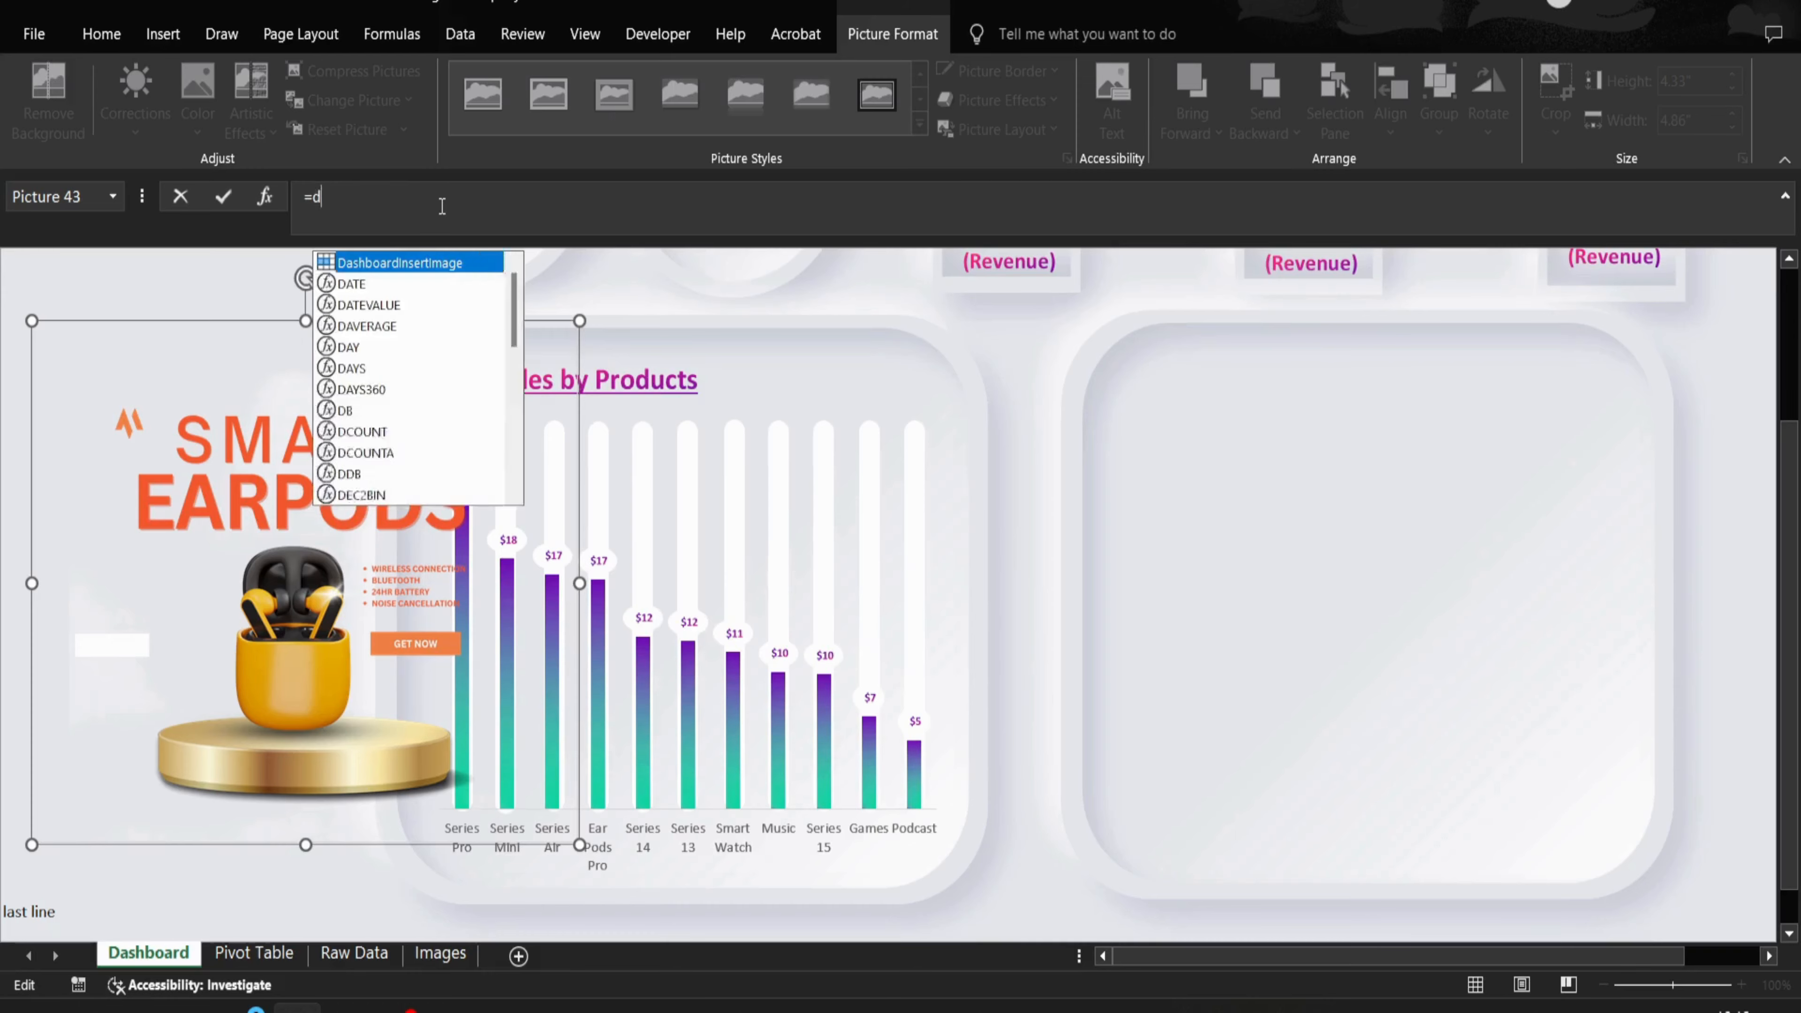
pyautogui.press('Tab')
pyautogui.press('Return')
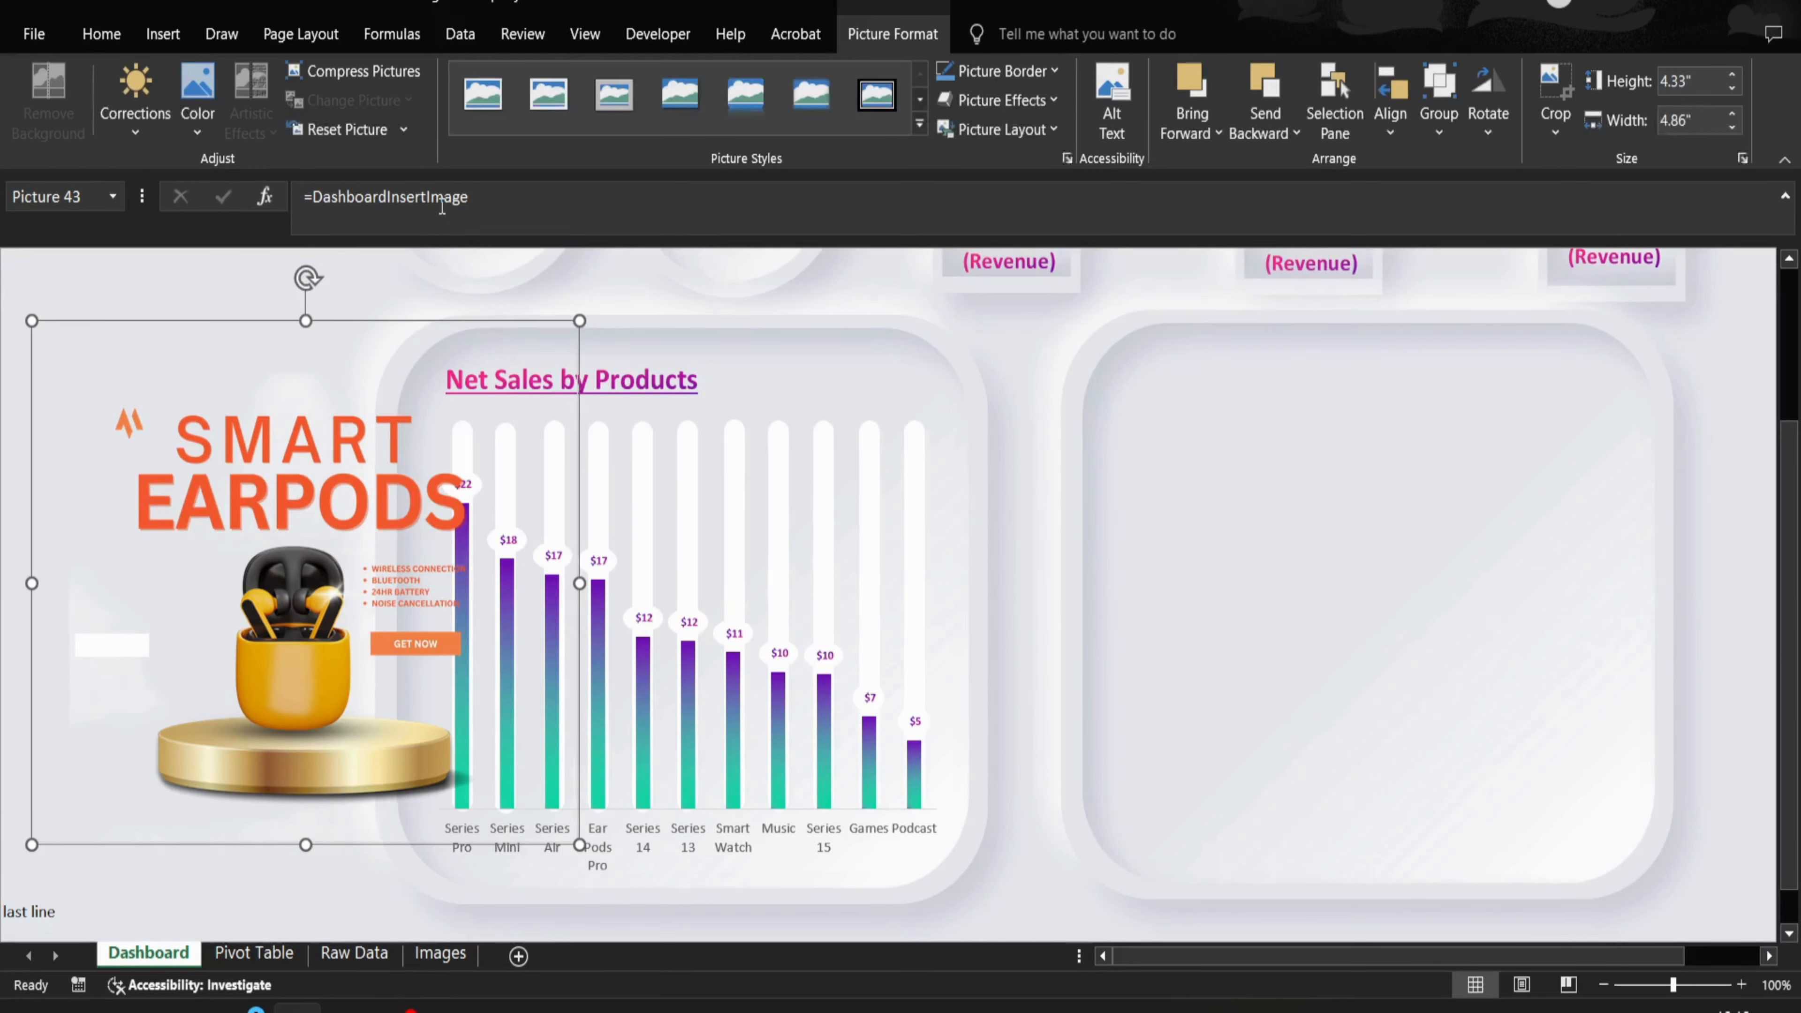
# - Place the linked product picture in the empty panel beside the Net Sales by Products chart and deselect it
pyautogui.moveTo(197, 464); pyautogui.dragTo(1332, 524)
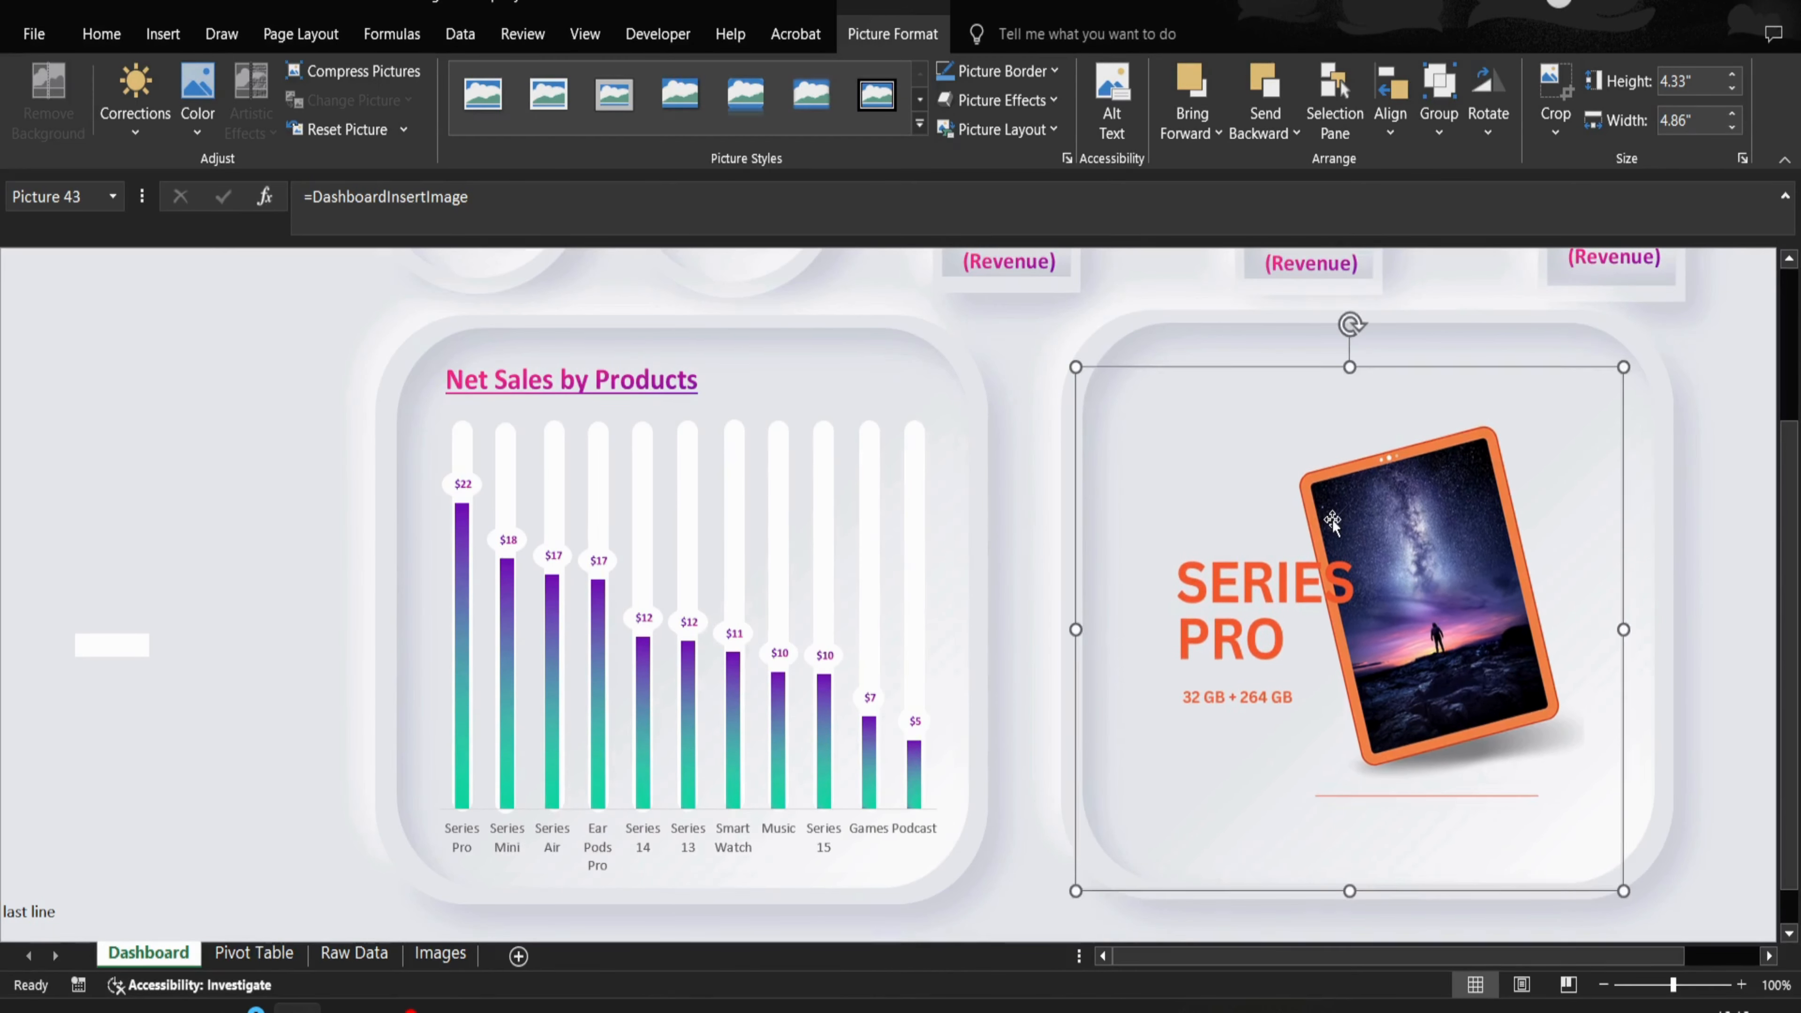
pyautogui.click(390, 421)
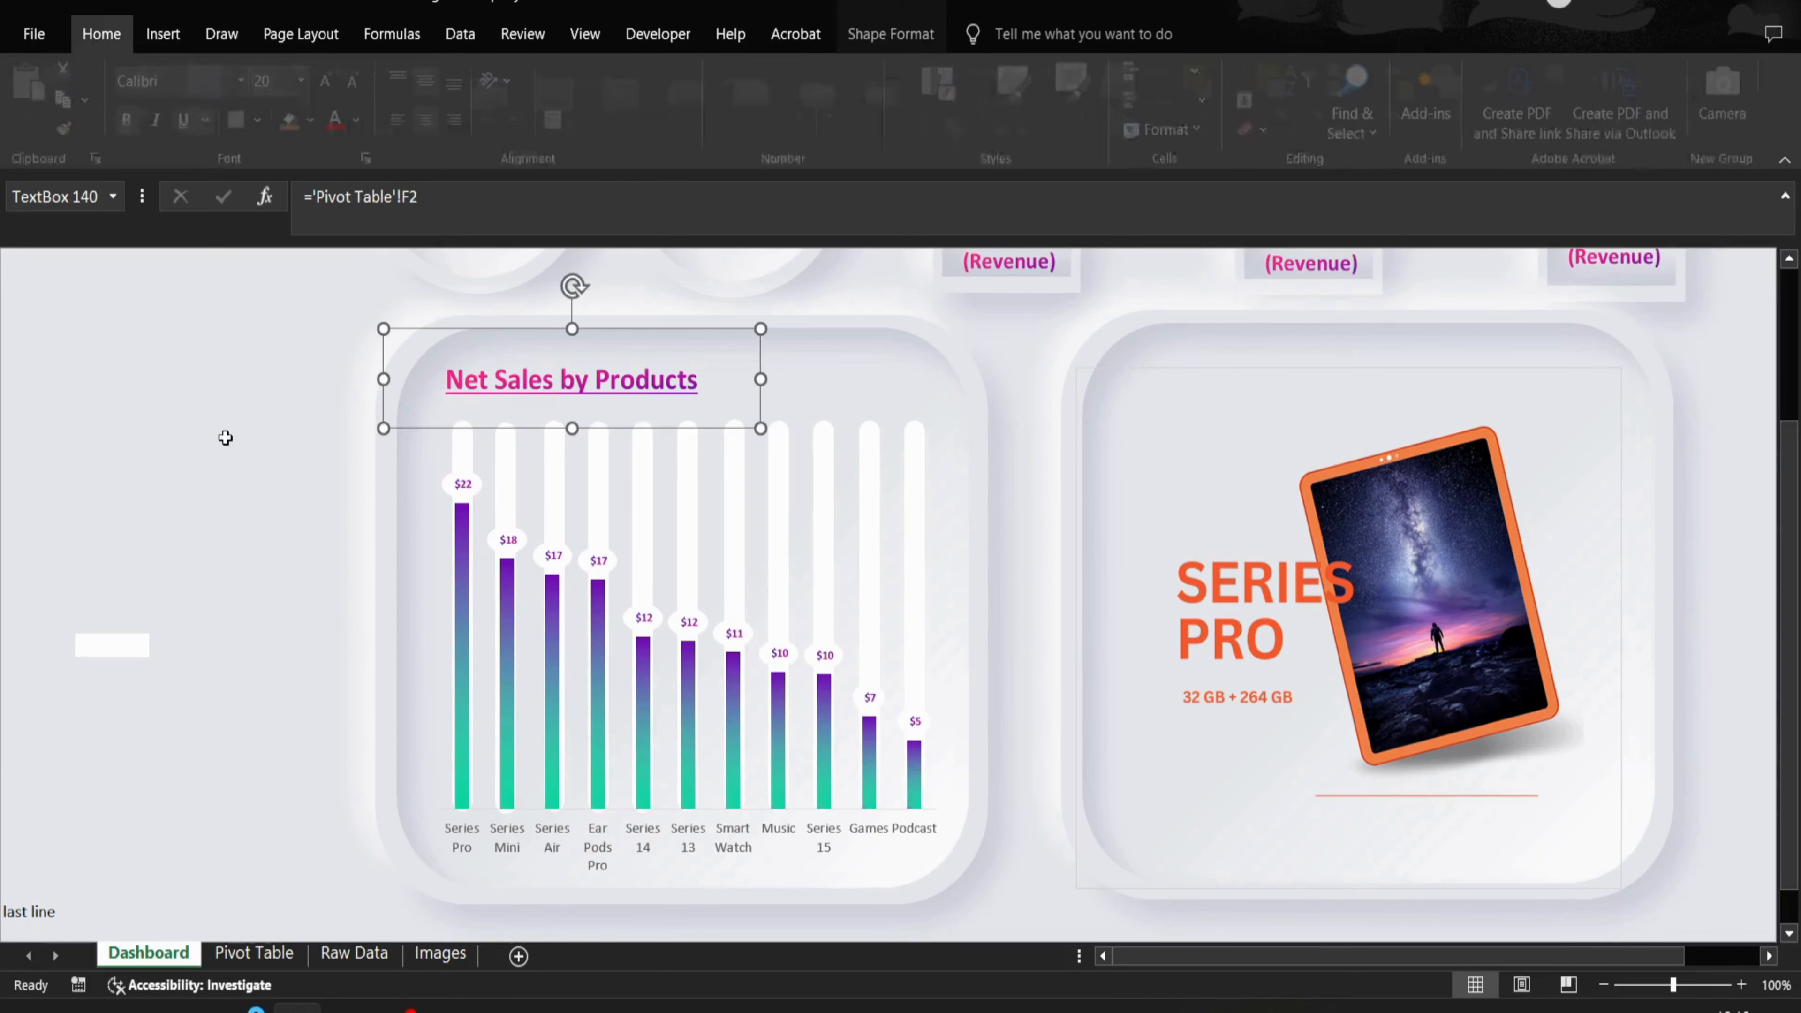
pyautogui.click(225, 432)
# - Hide the gridlines on the Images sheet and return to the Dashboard sheet
pyautogui.hotkey('ctrl', 'pagedown')
pyautogui.hotkey('ctrl', 'pagedown')
pyautogui.hotkey('ctrl', 'pagedown')
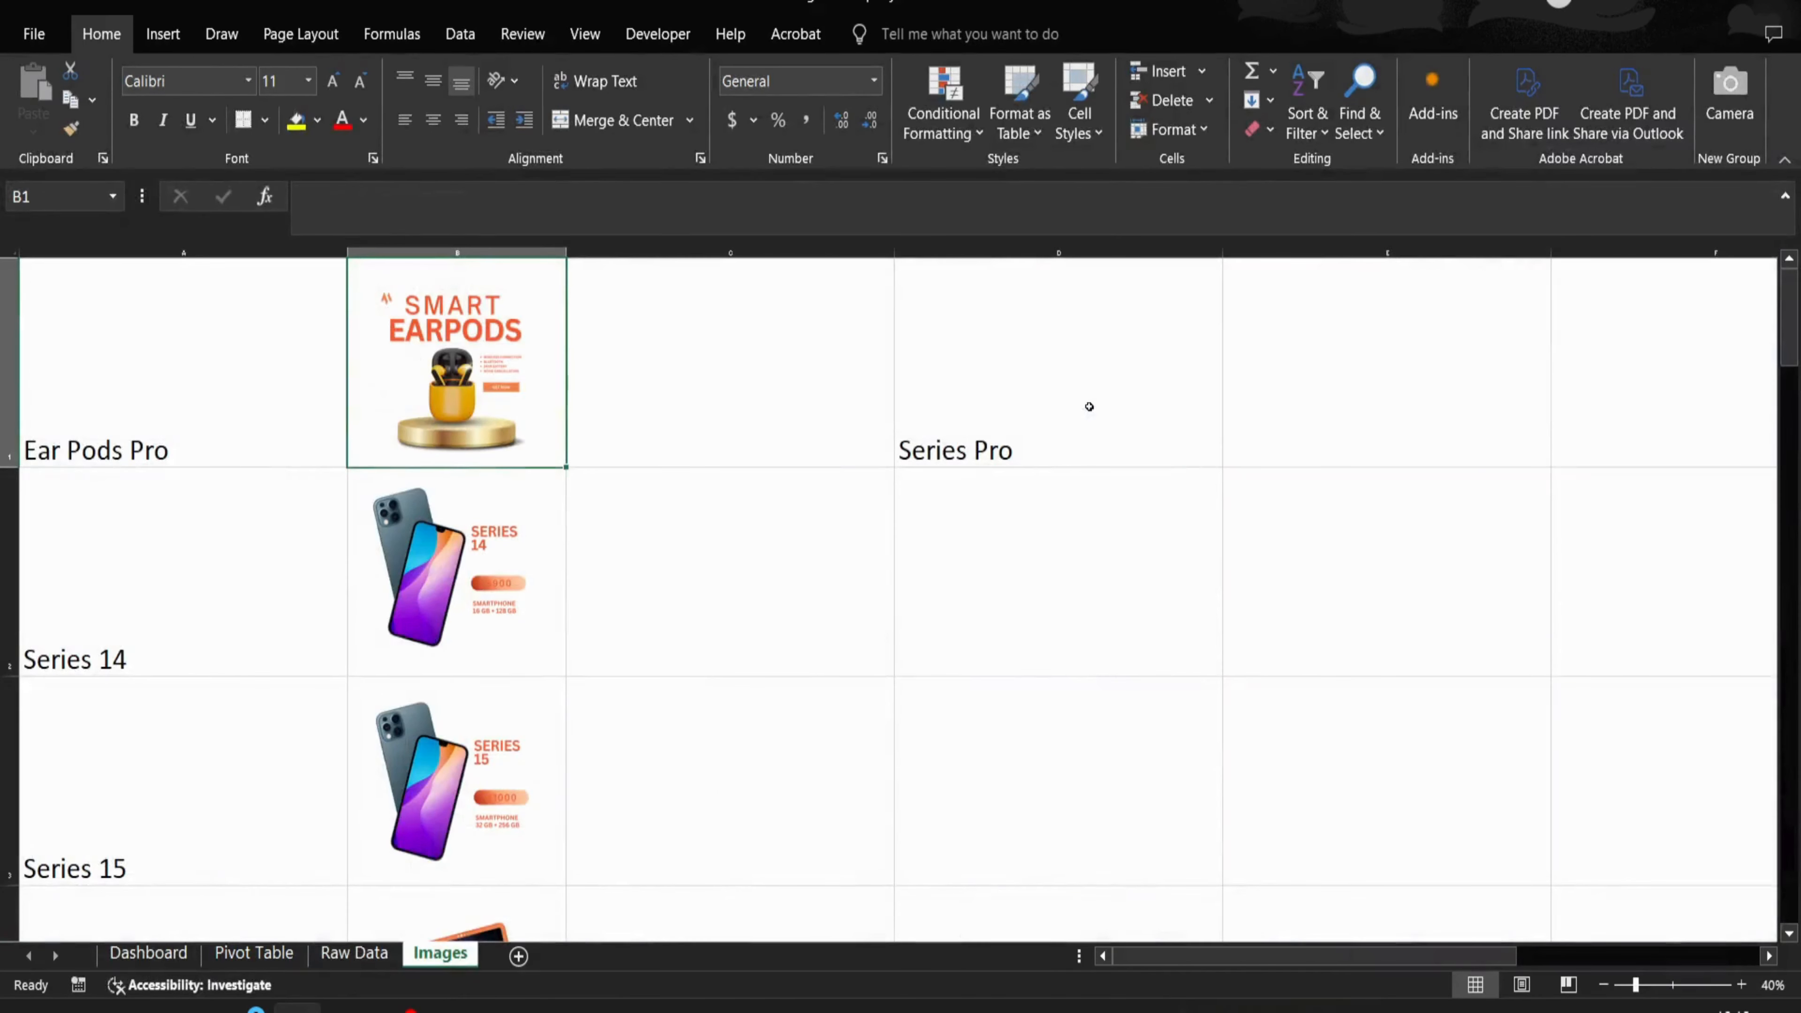
pyautogui.click(878, 512)
pyautogui.hotkey('ctrl', 'a')
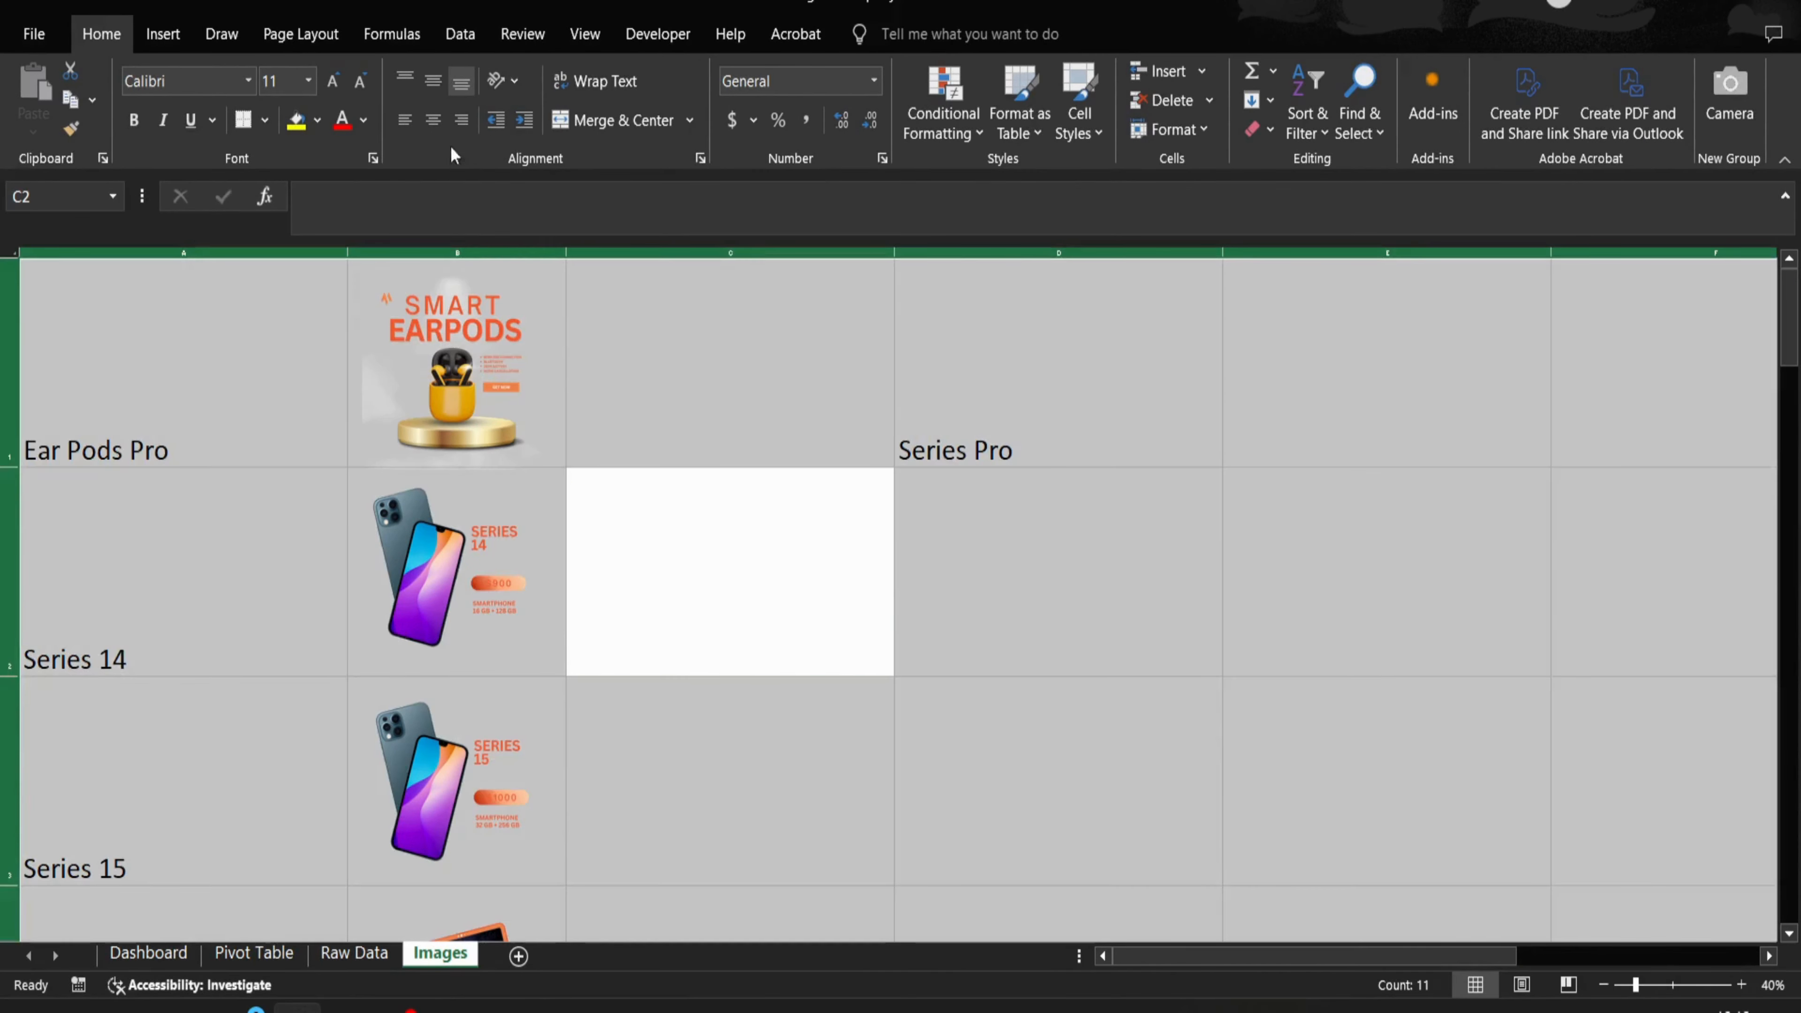
pyautogui.click(585, 34)
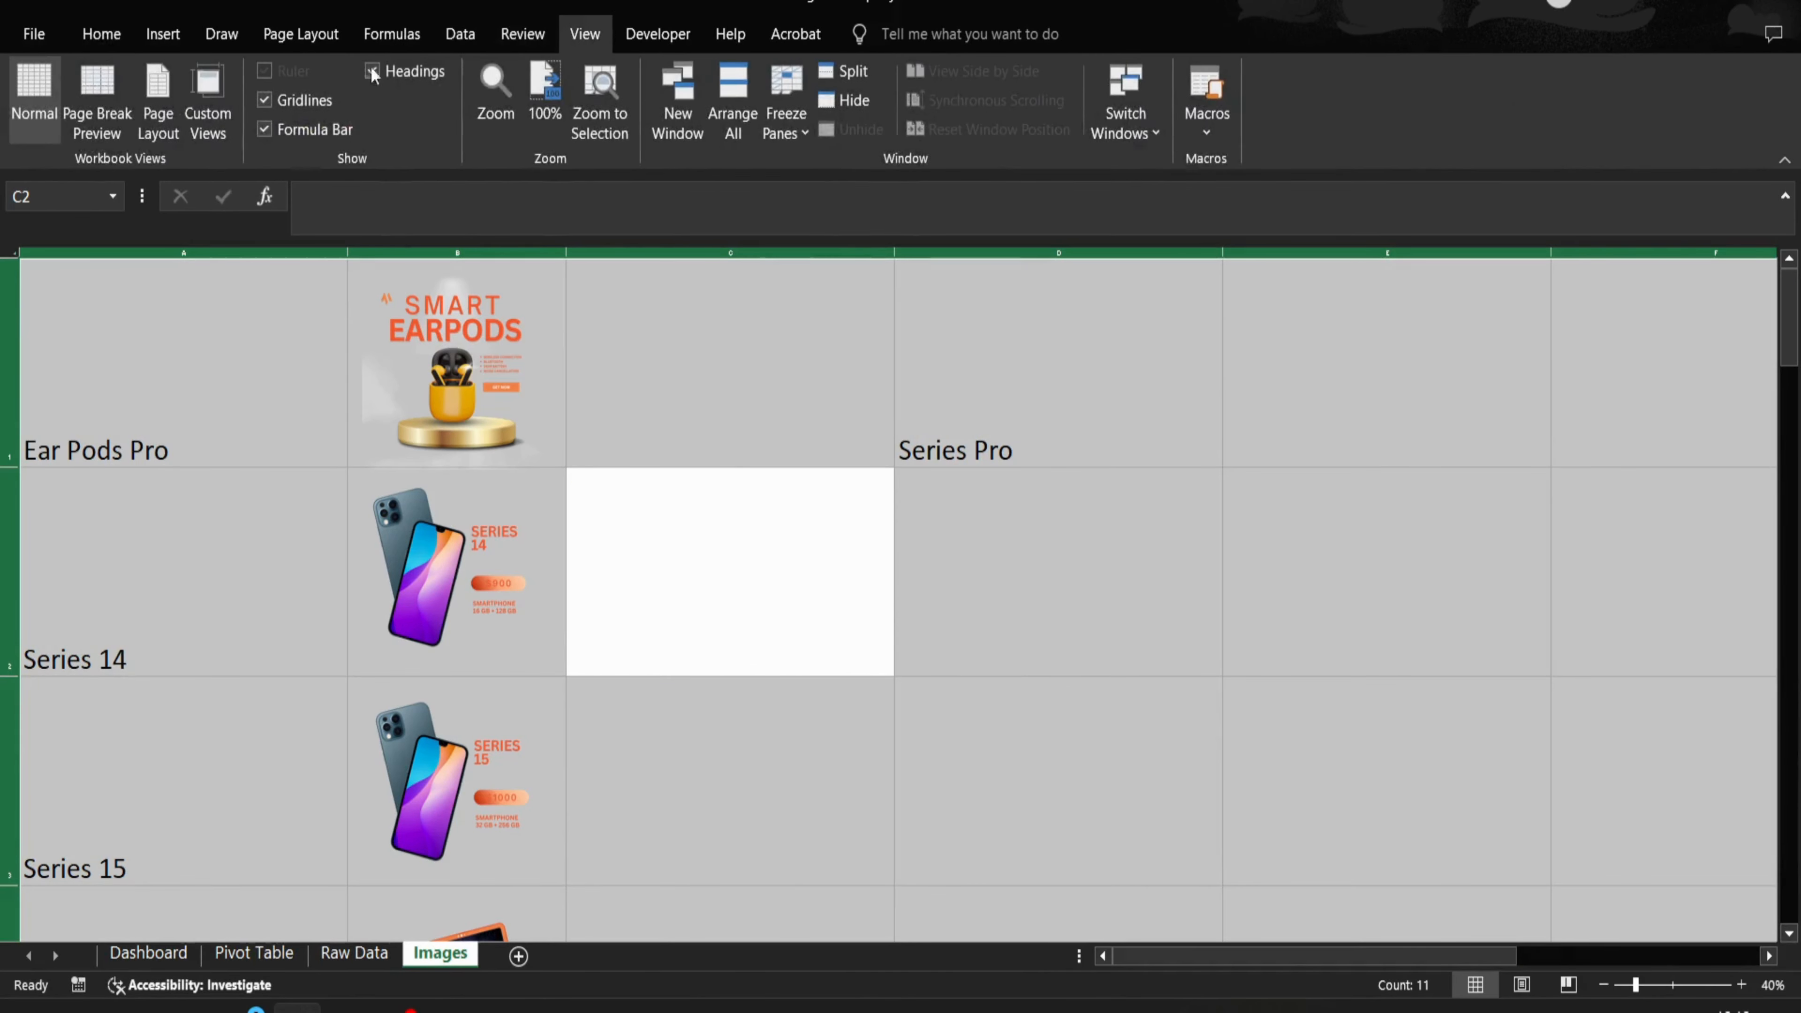
pyautogui.click(294, 105)
pyautogui.click(711, 370)
pyautogui.hotkey('ctrl', 'pageup')
pyautogui.hotkey('ctrl', 'pageup')
pyautogui.hotkey('ctrl', 'pageup')
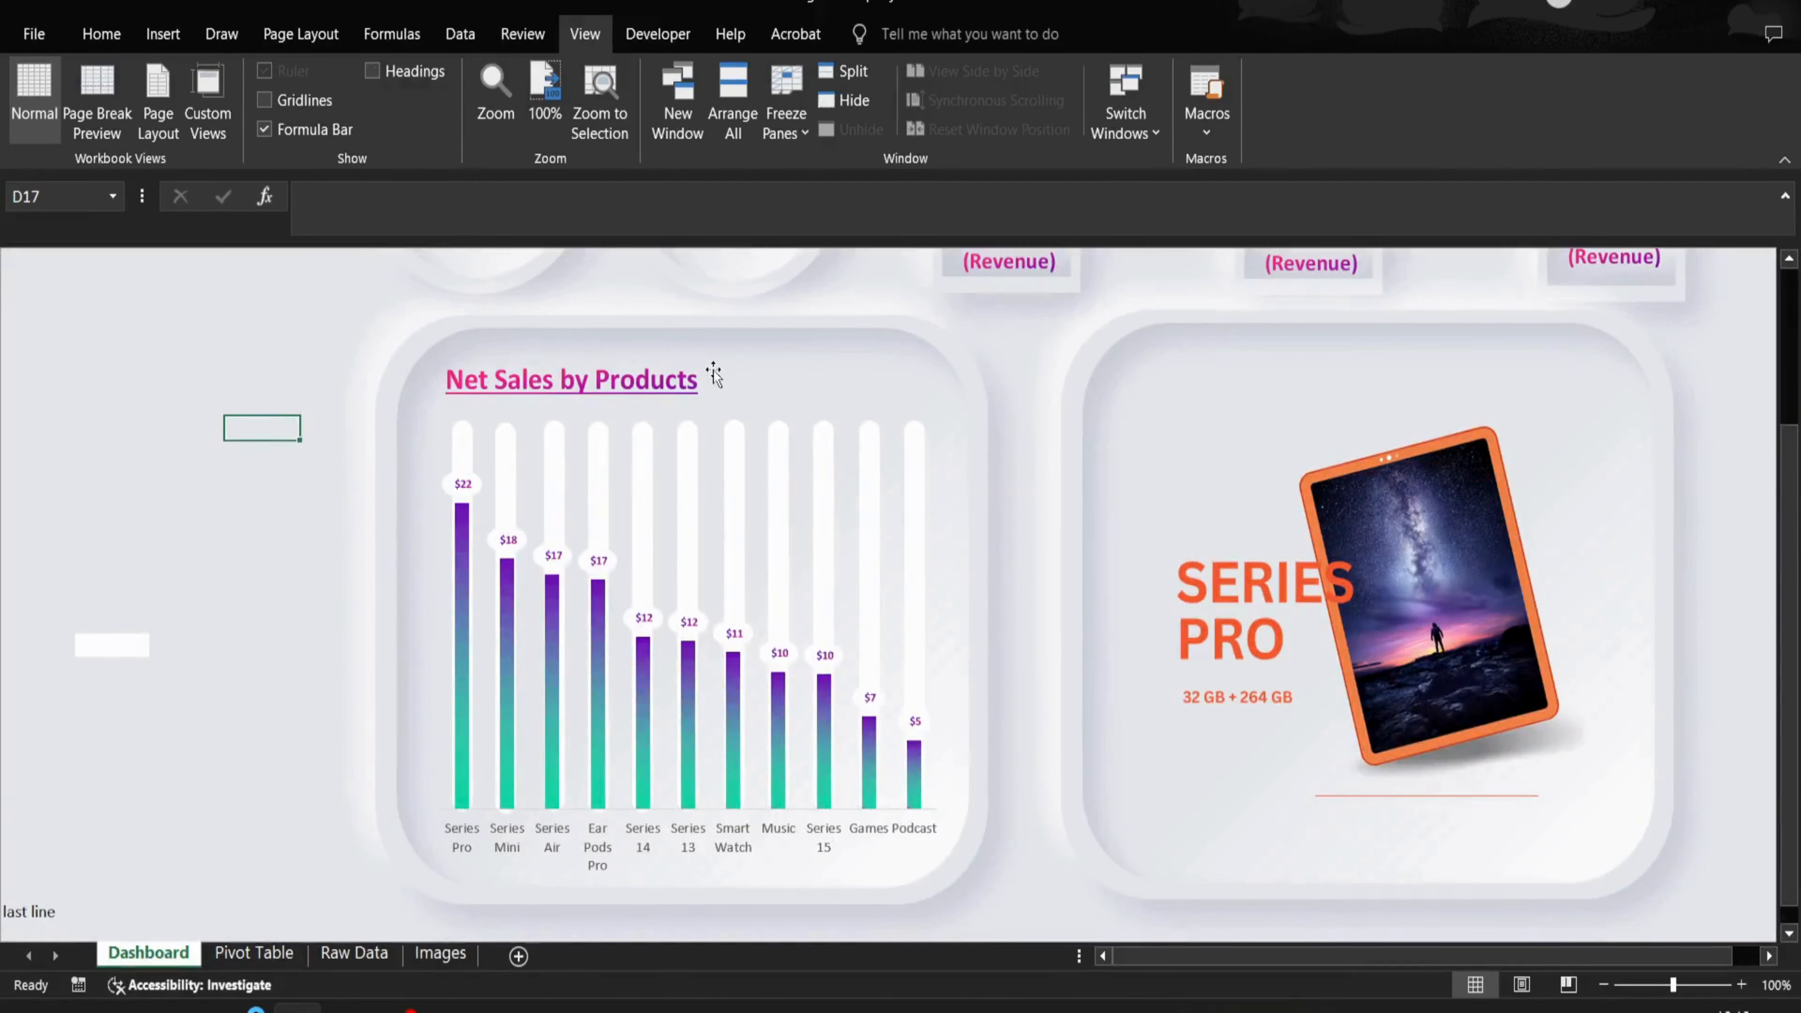
# - Duplicate the Net Sales by Products title onto the picture panel and change the copy's text to "Top Selling Product Details"
pyautogui.moveTo(1788, 597); pyautogui.dragTo(1796, 536)
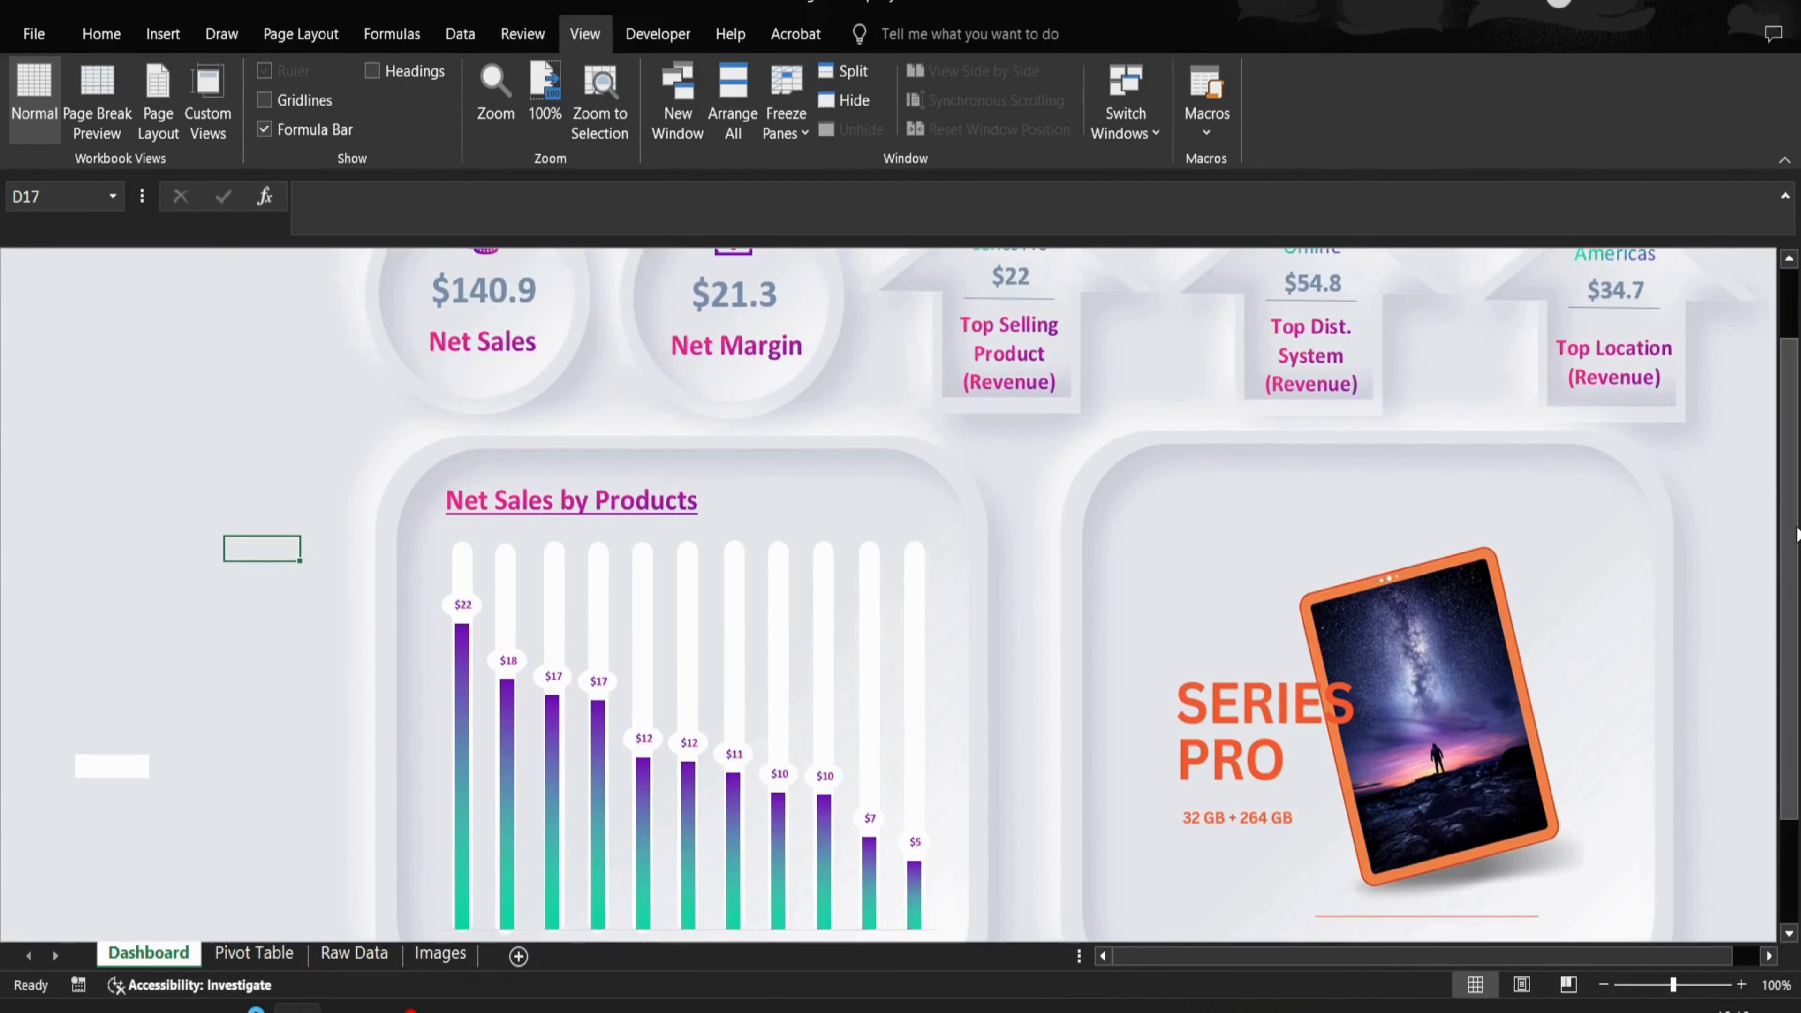
pyautogui.click(666, 507)
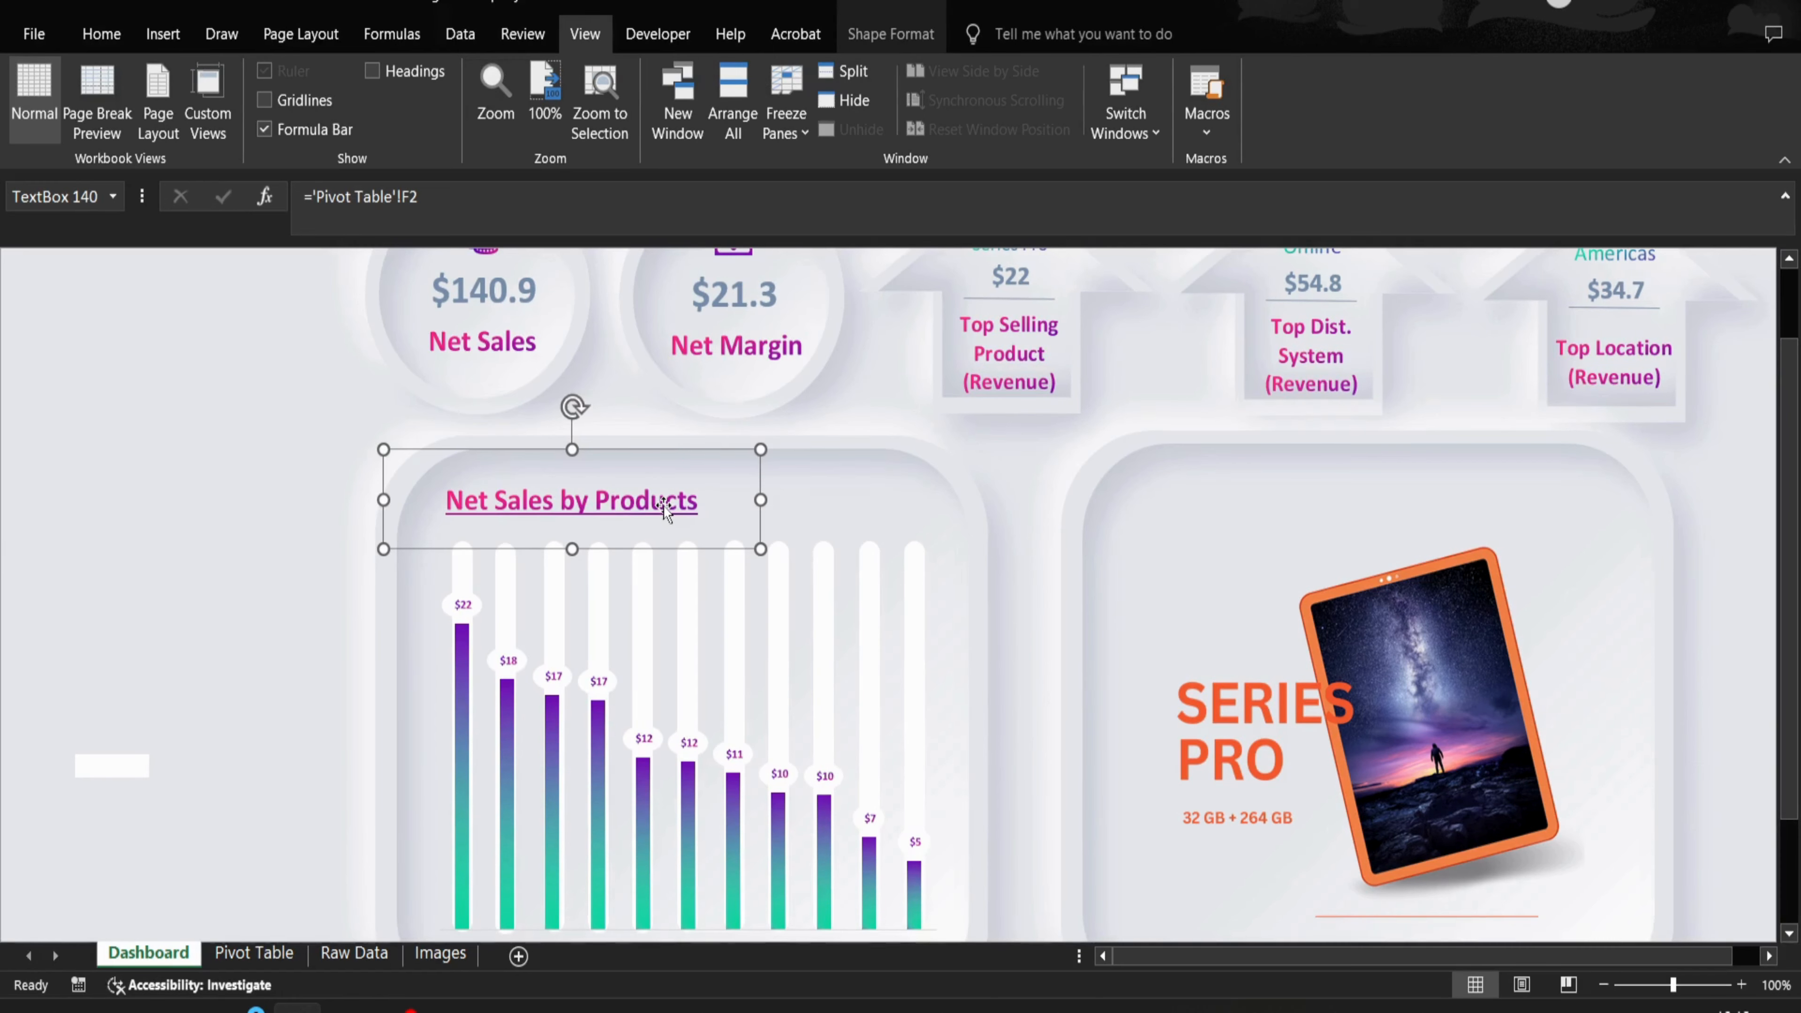
pyautogui.moveTo(663, 504); pyautogui.dragTo(1382, 528)
pyautogui.tripleClick(1312, 490)
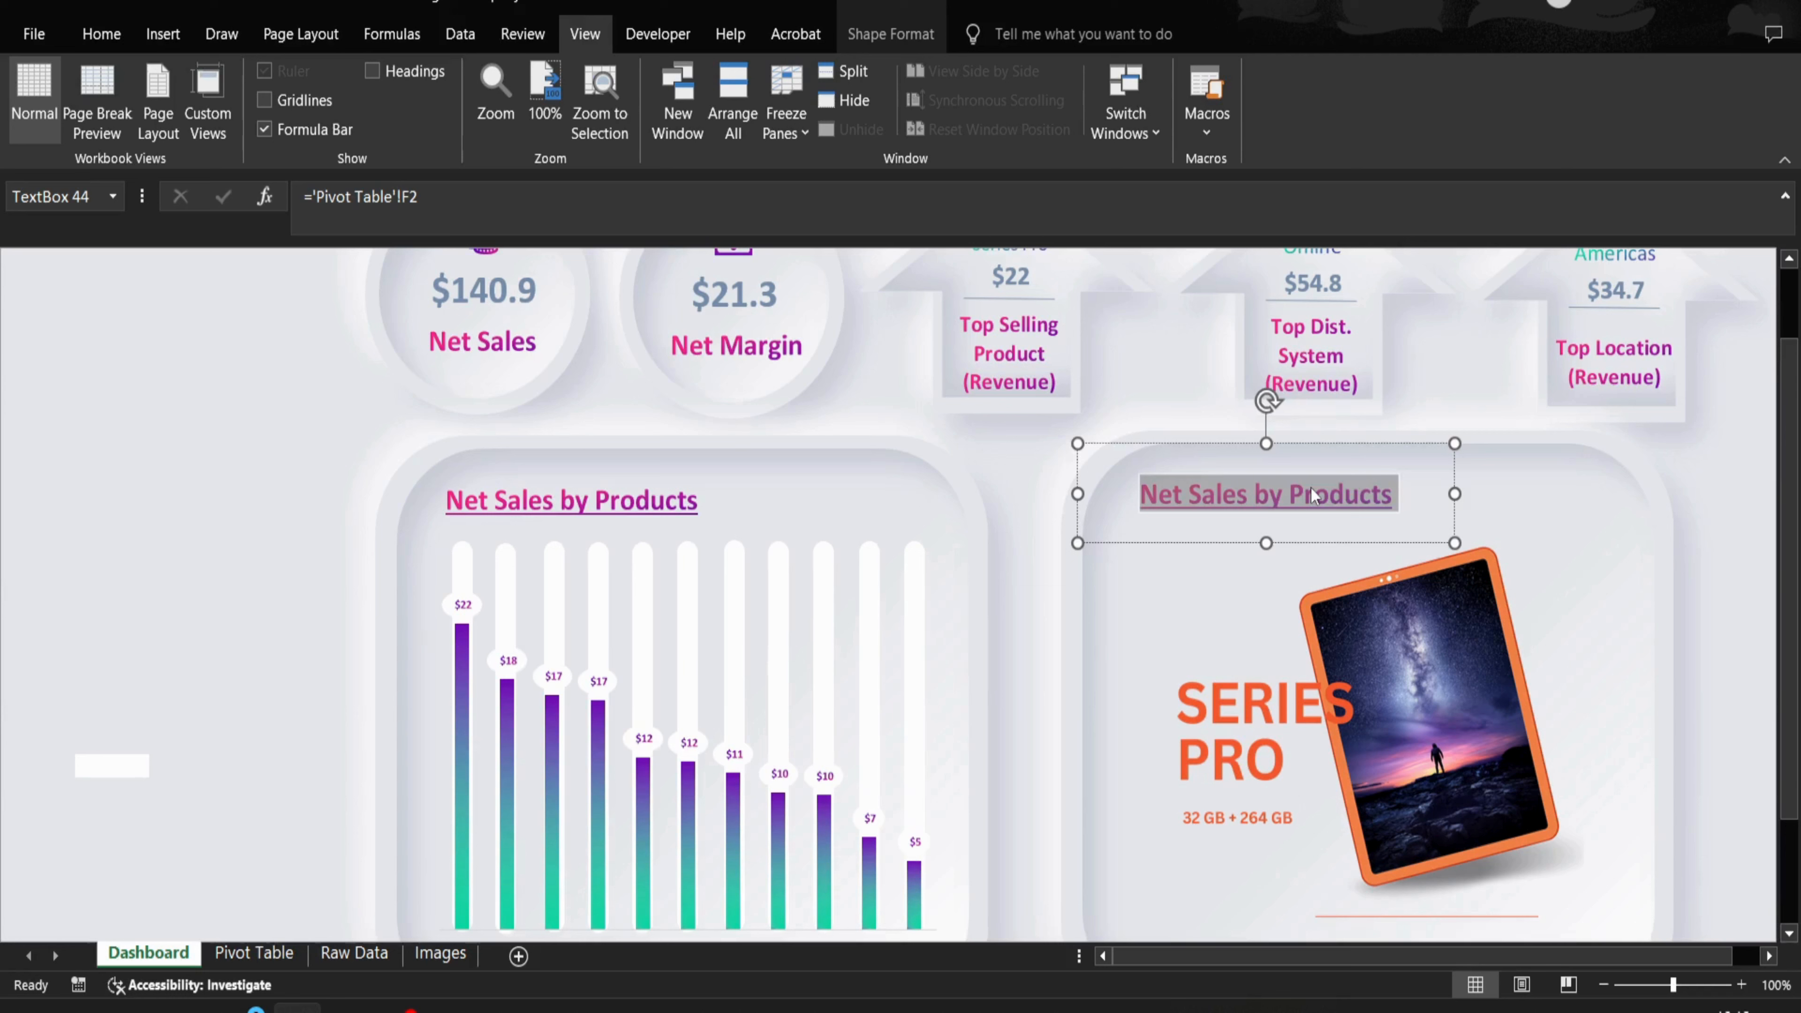
pyautogui.write('Top Selling Prodcu')
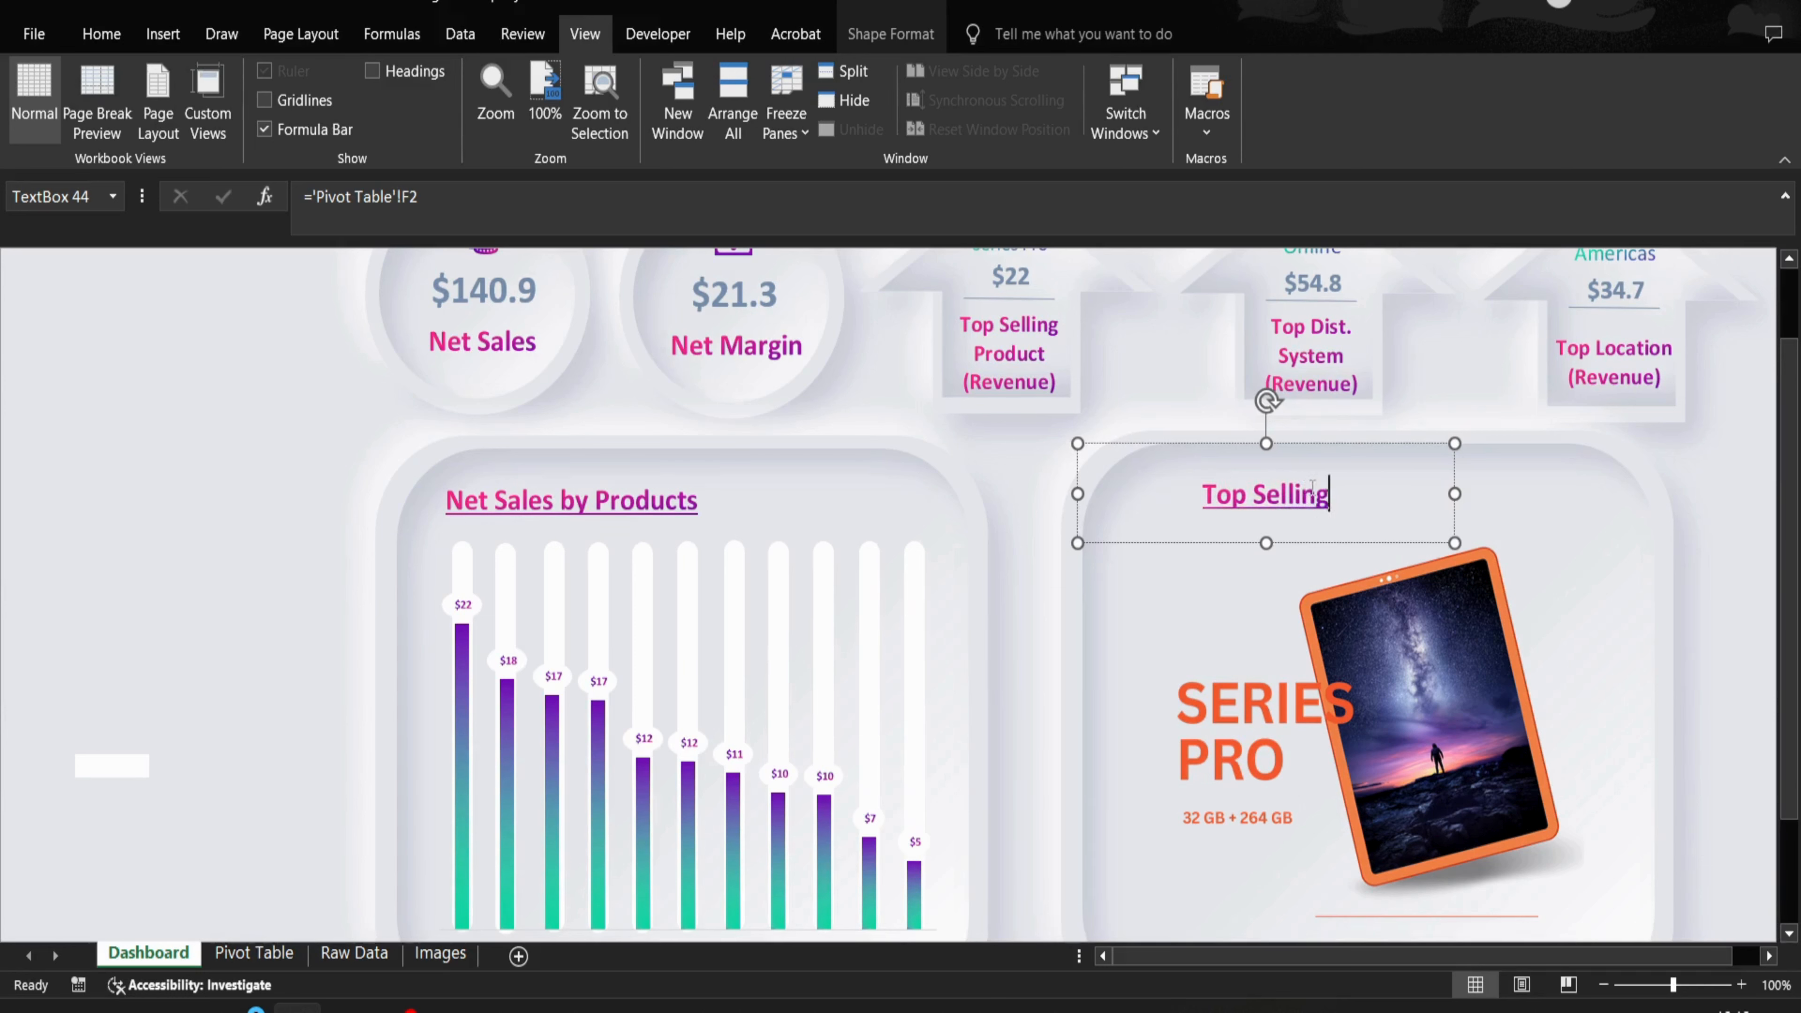
pyautogui.press('BackSpace')
pyautogui.press('BackSpace')
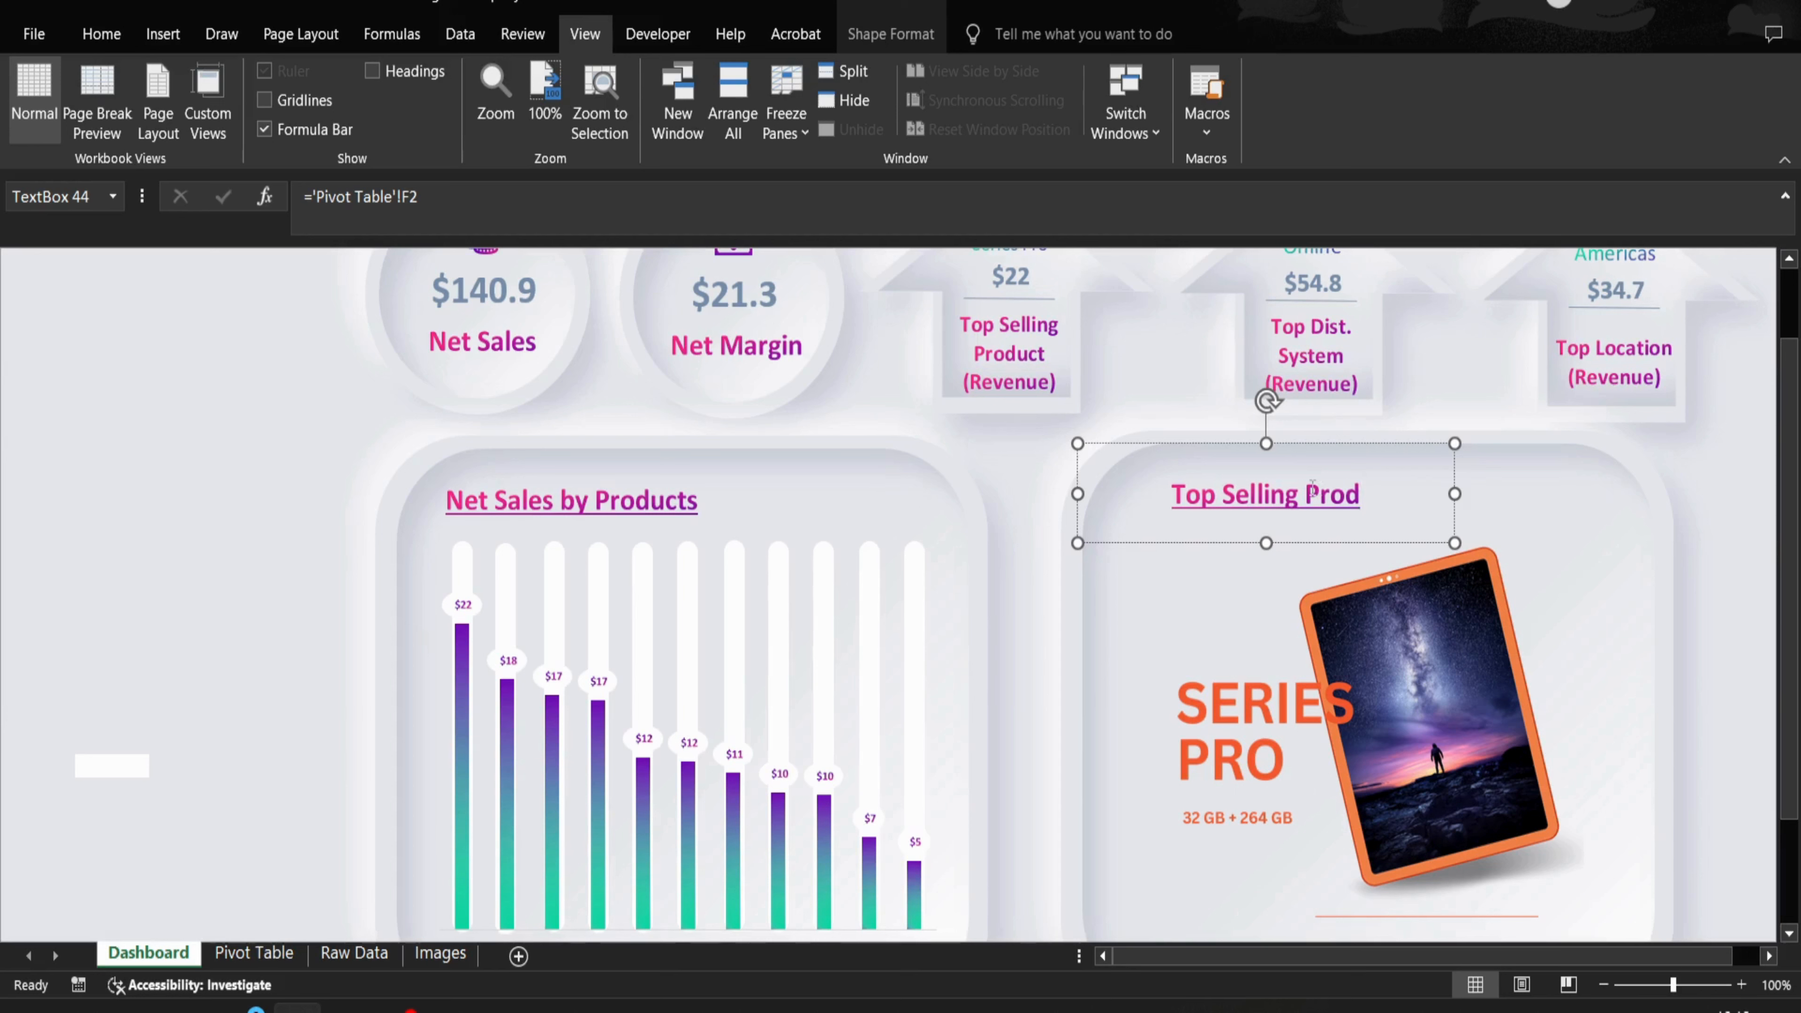
pyautogui.write('uct Details')
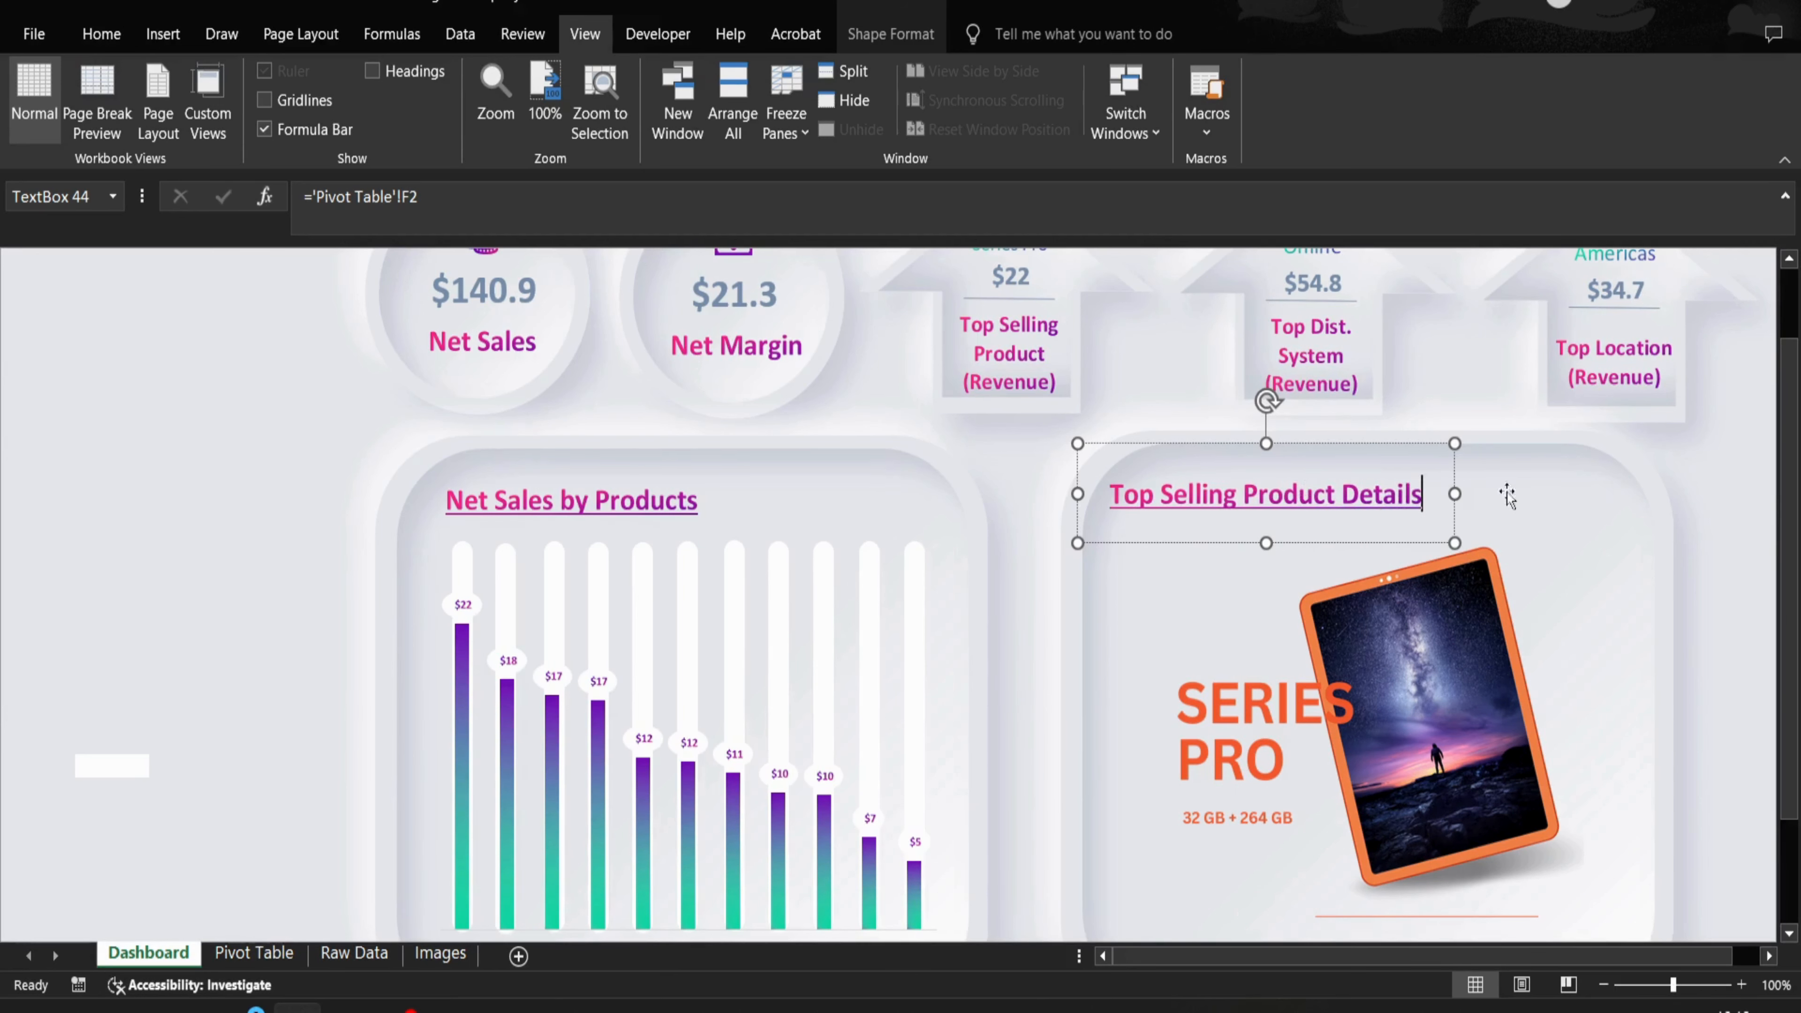
pyautogui.click(1751, 500)
# - Shift the Top Selling Product Details title slightly to line it up inside its panel
pyautogui.moveTo(1790, 496); pyautogui.dragTo(1790, 426)
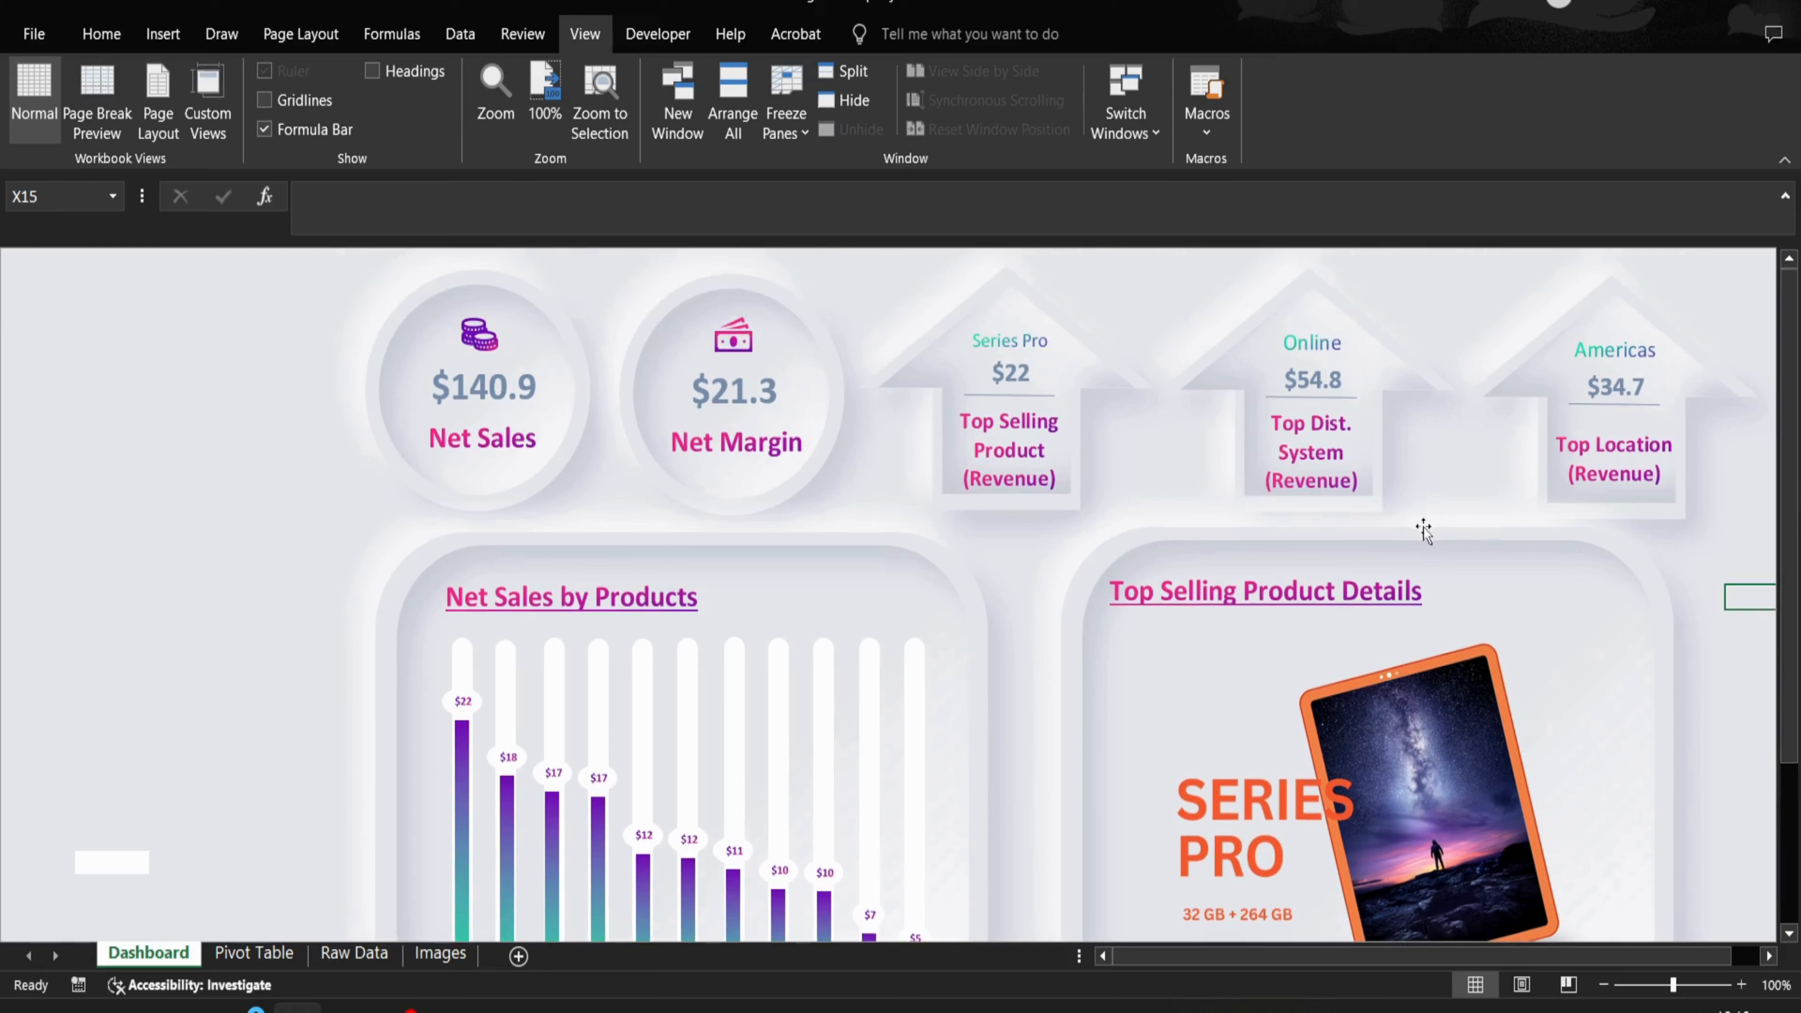
pyautogui.click(1354, 597)
pyautogui.moveTo(1361, 622); pyautogui.dragTo(1383, 627)
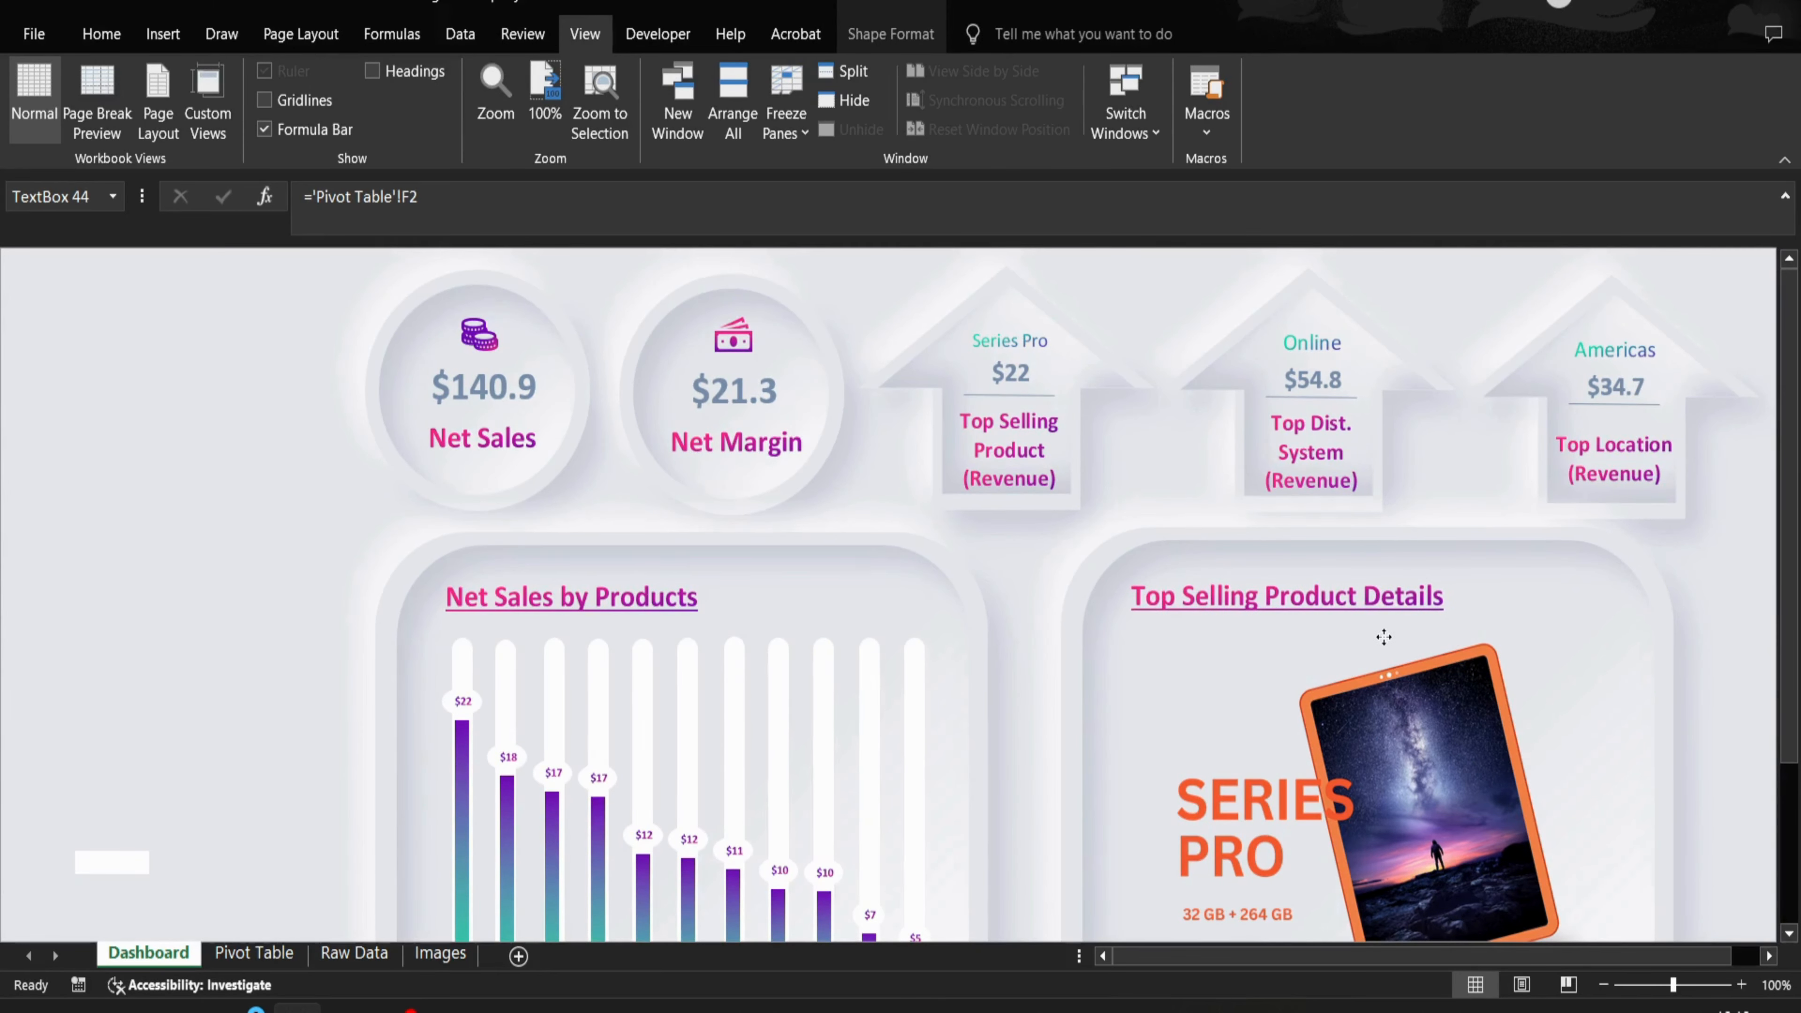
# - Insert Year and Month slicers for the first pivot table on the Pivot Table sheet
pyautogui.click(272, 967)
pyautogui.click(441, 432)
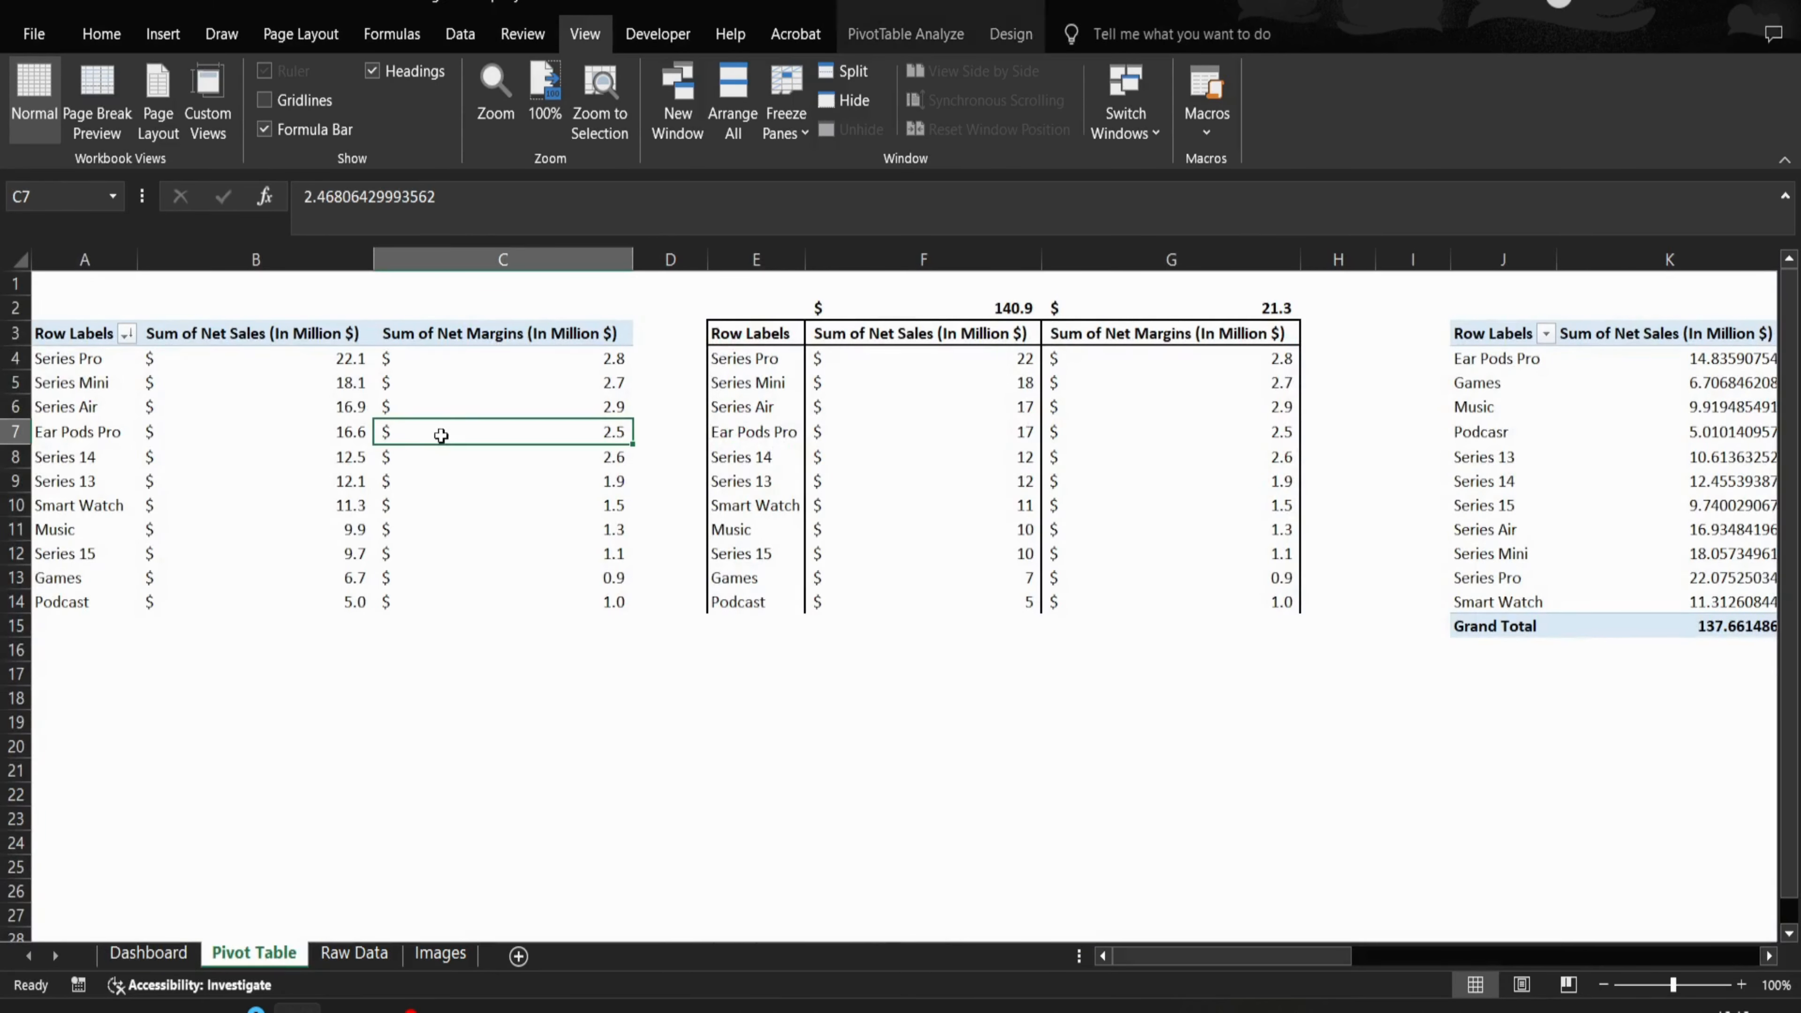
pyautogui.click(920, 38)
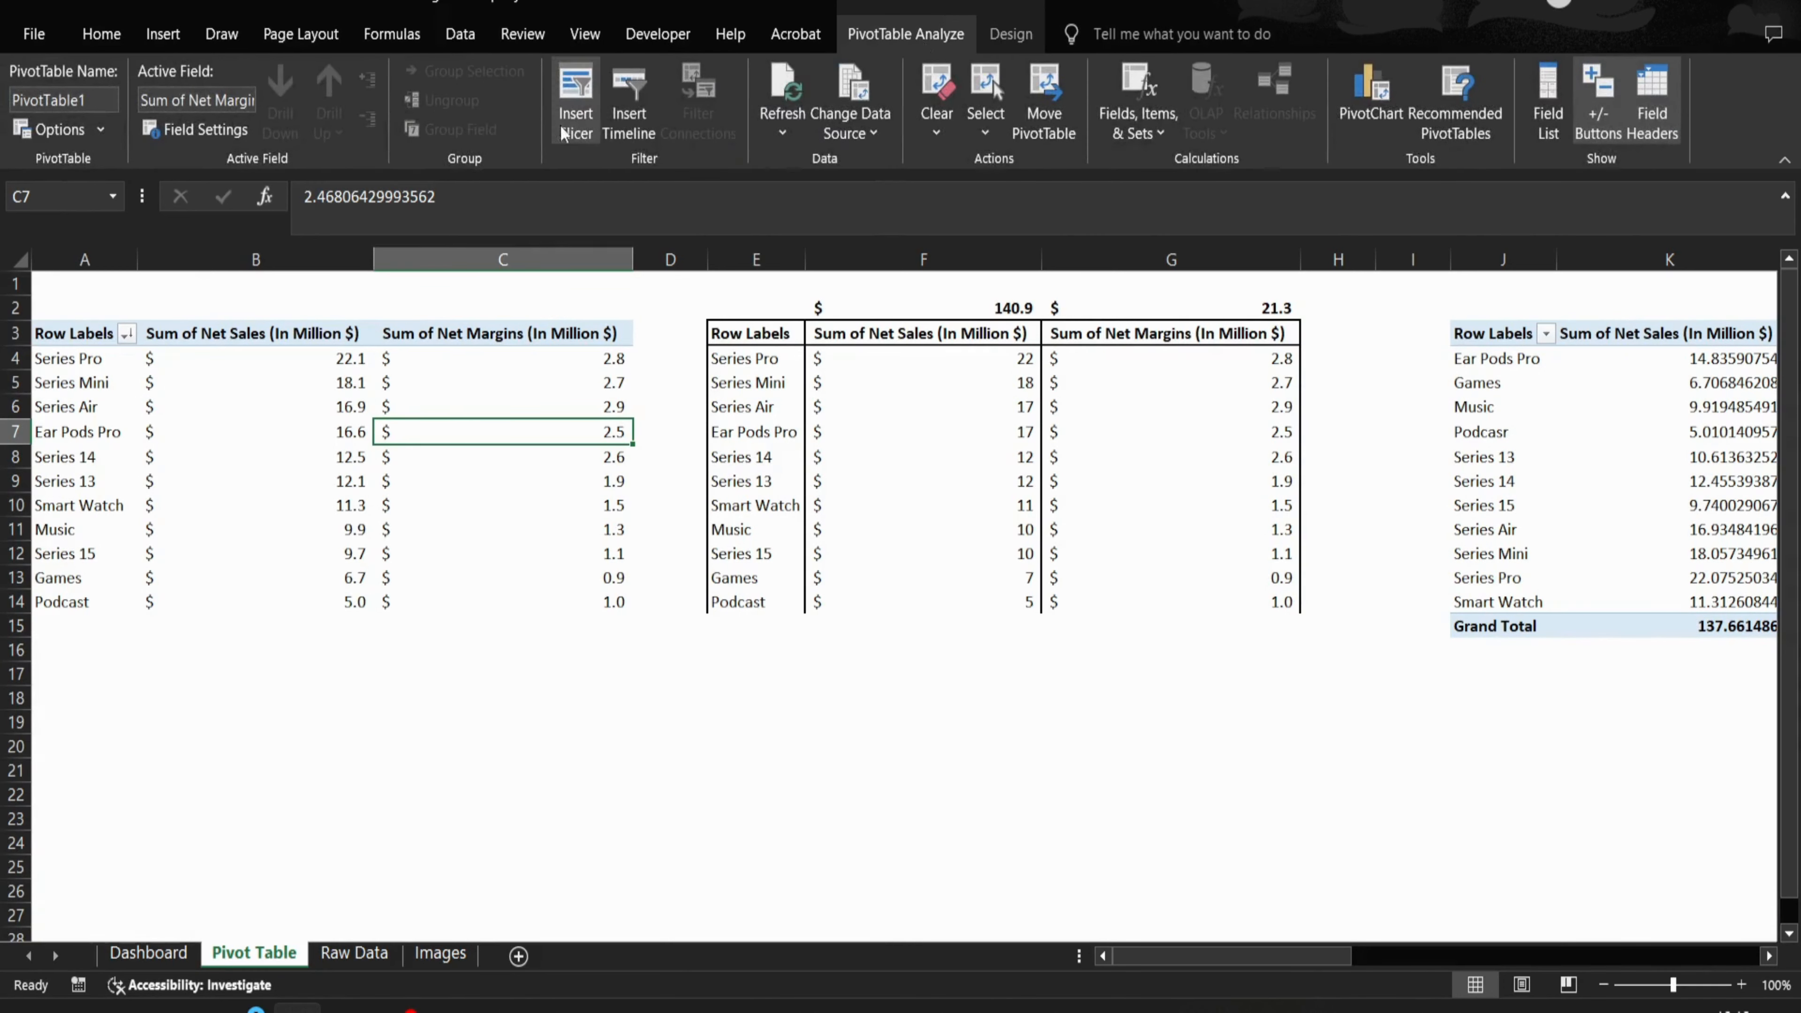
pyautogui.click(575, 100)
pyautogui.click(248, 483)
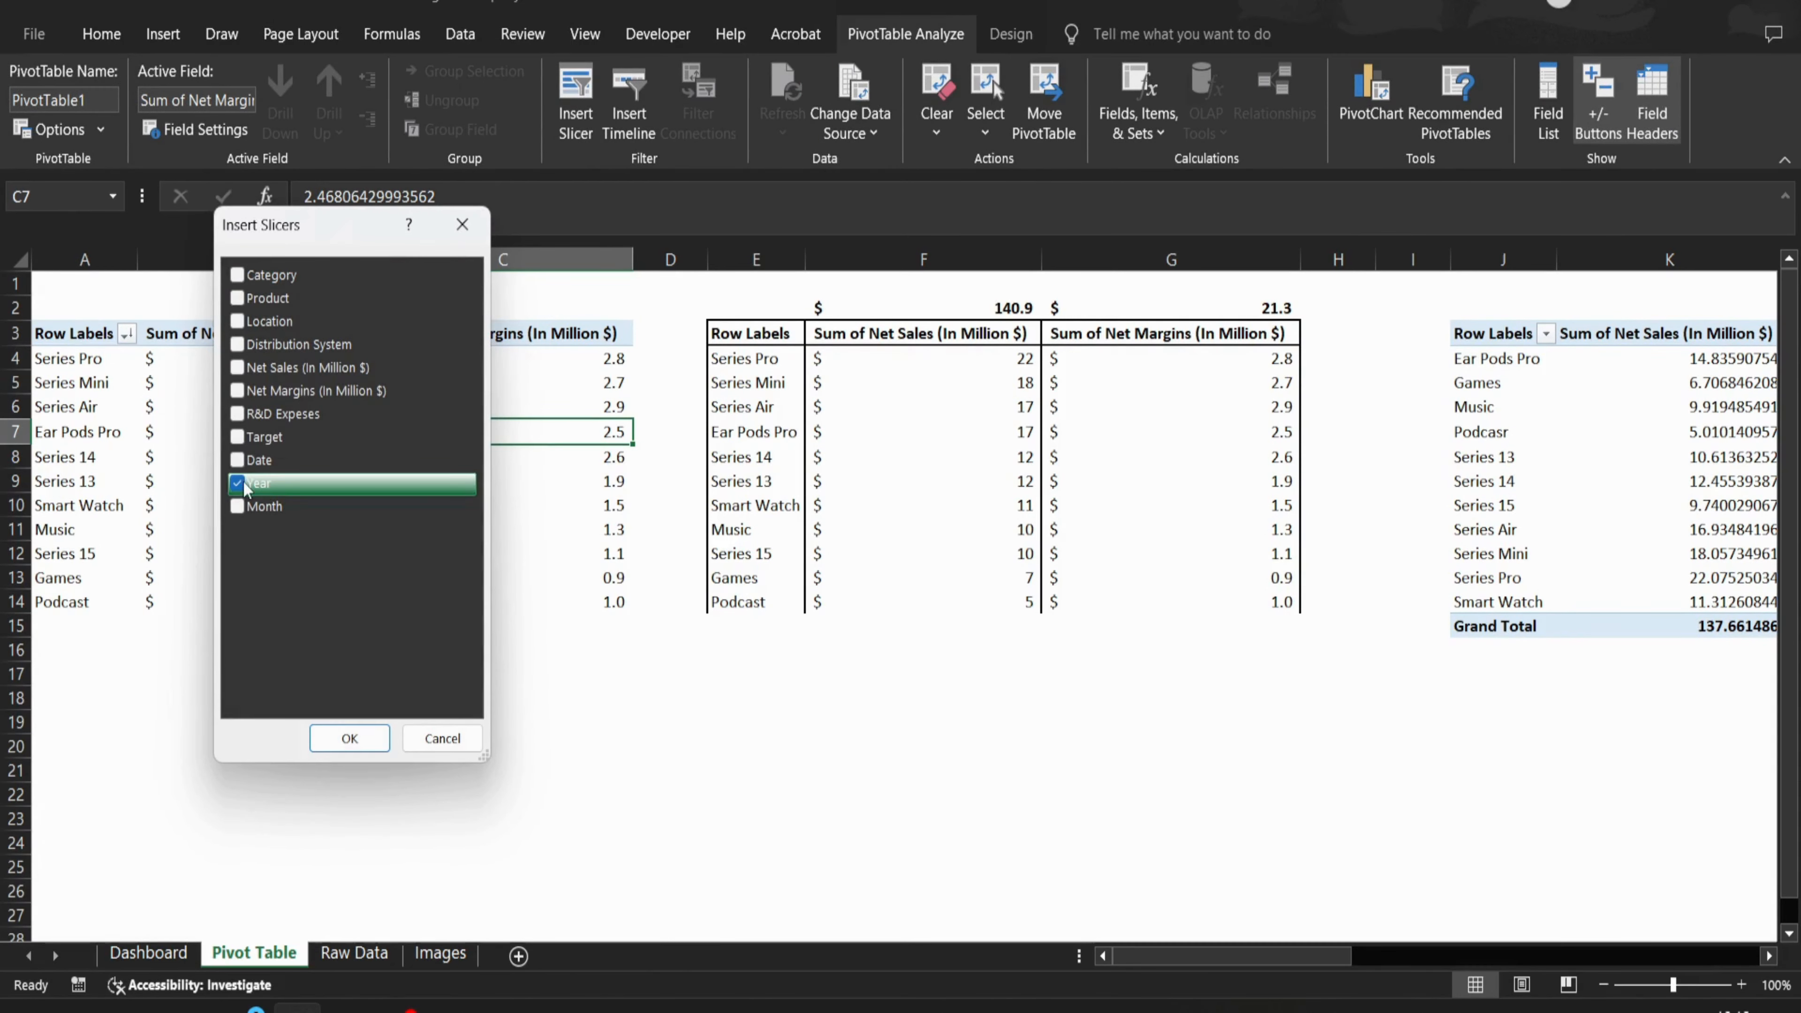
pyautogui.click(250, 505)
pyautogui.click(349, 739)
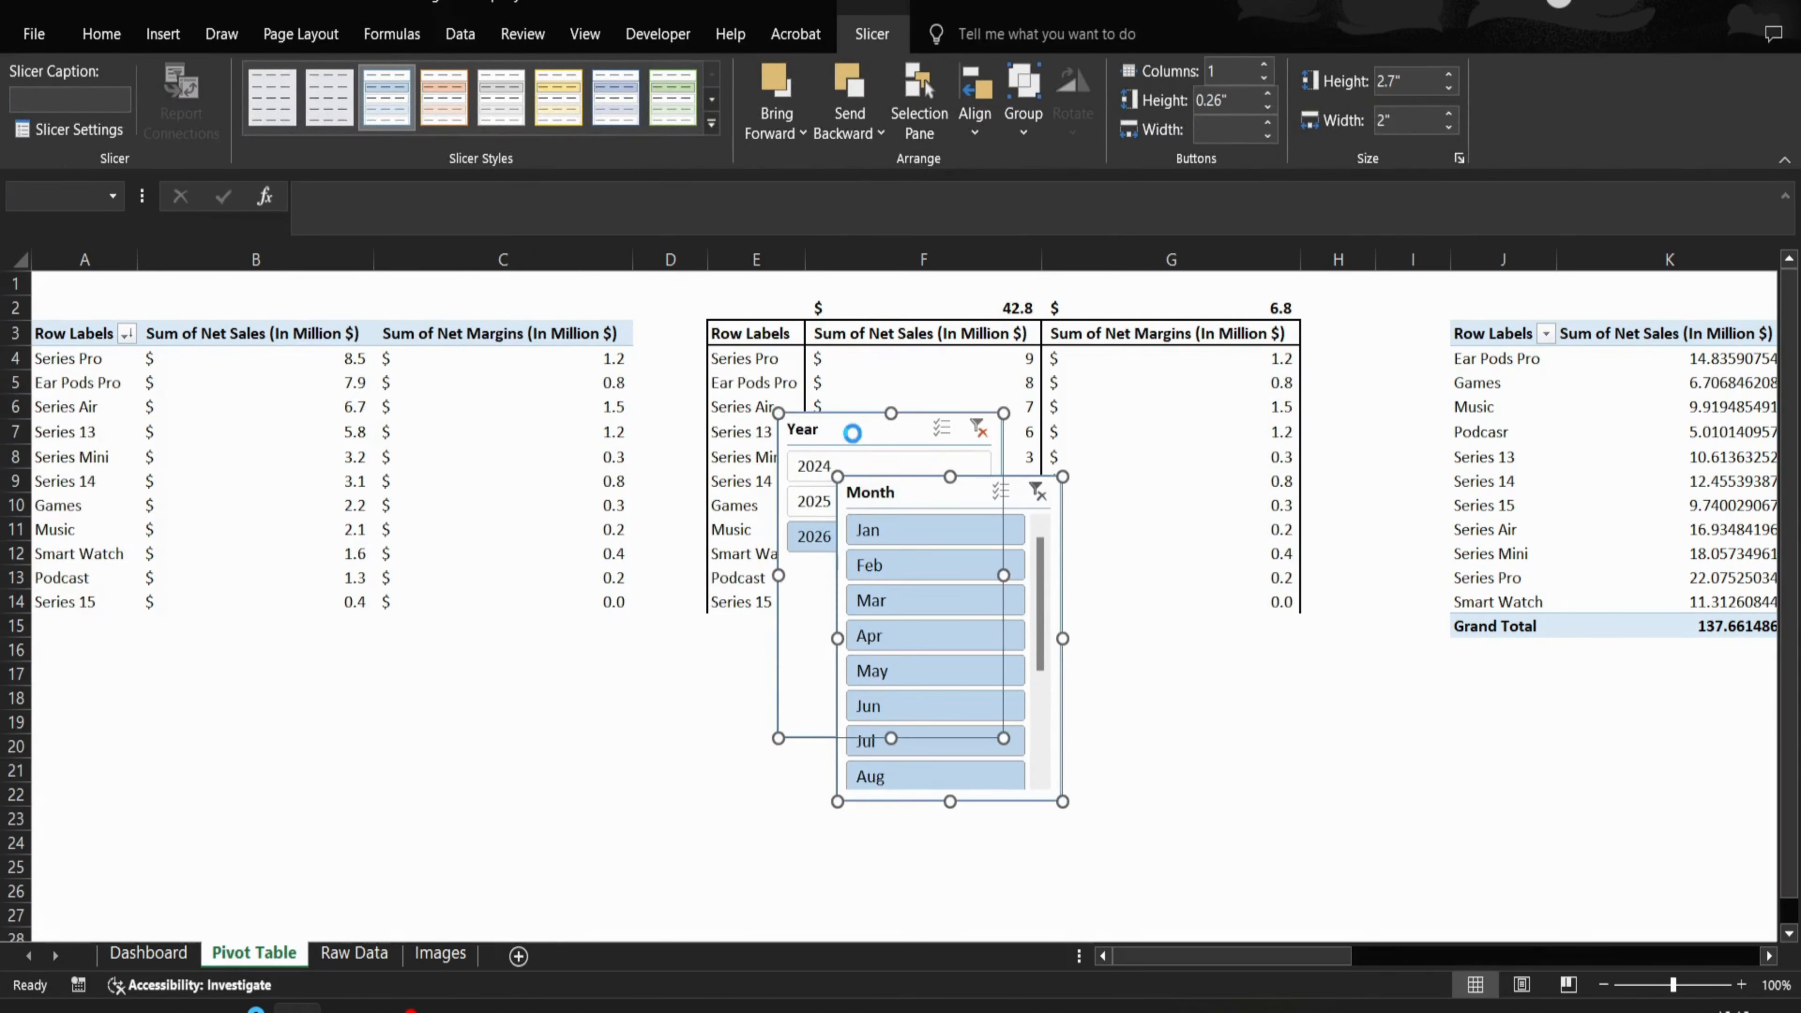
# - Move the Year and Month slicers from the Pivot Table sheet to the blank area beside the Dashboard panels
pyautogui.hotkey('ctrl', 'z')
pyautogui.hotkey('ctrl', 'pageup')
pyautogui.click(301, 443)
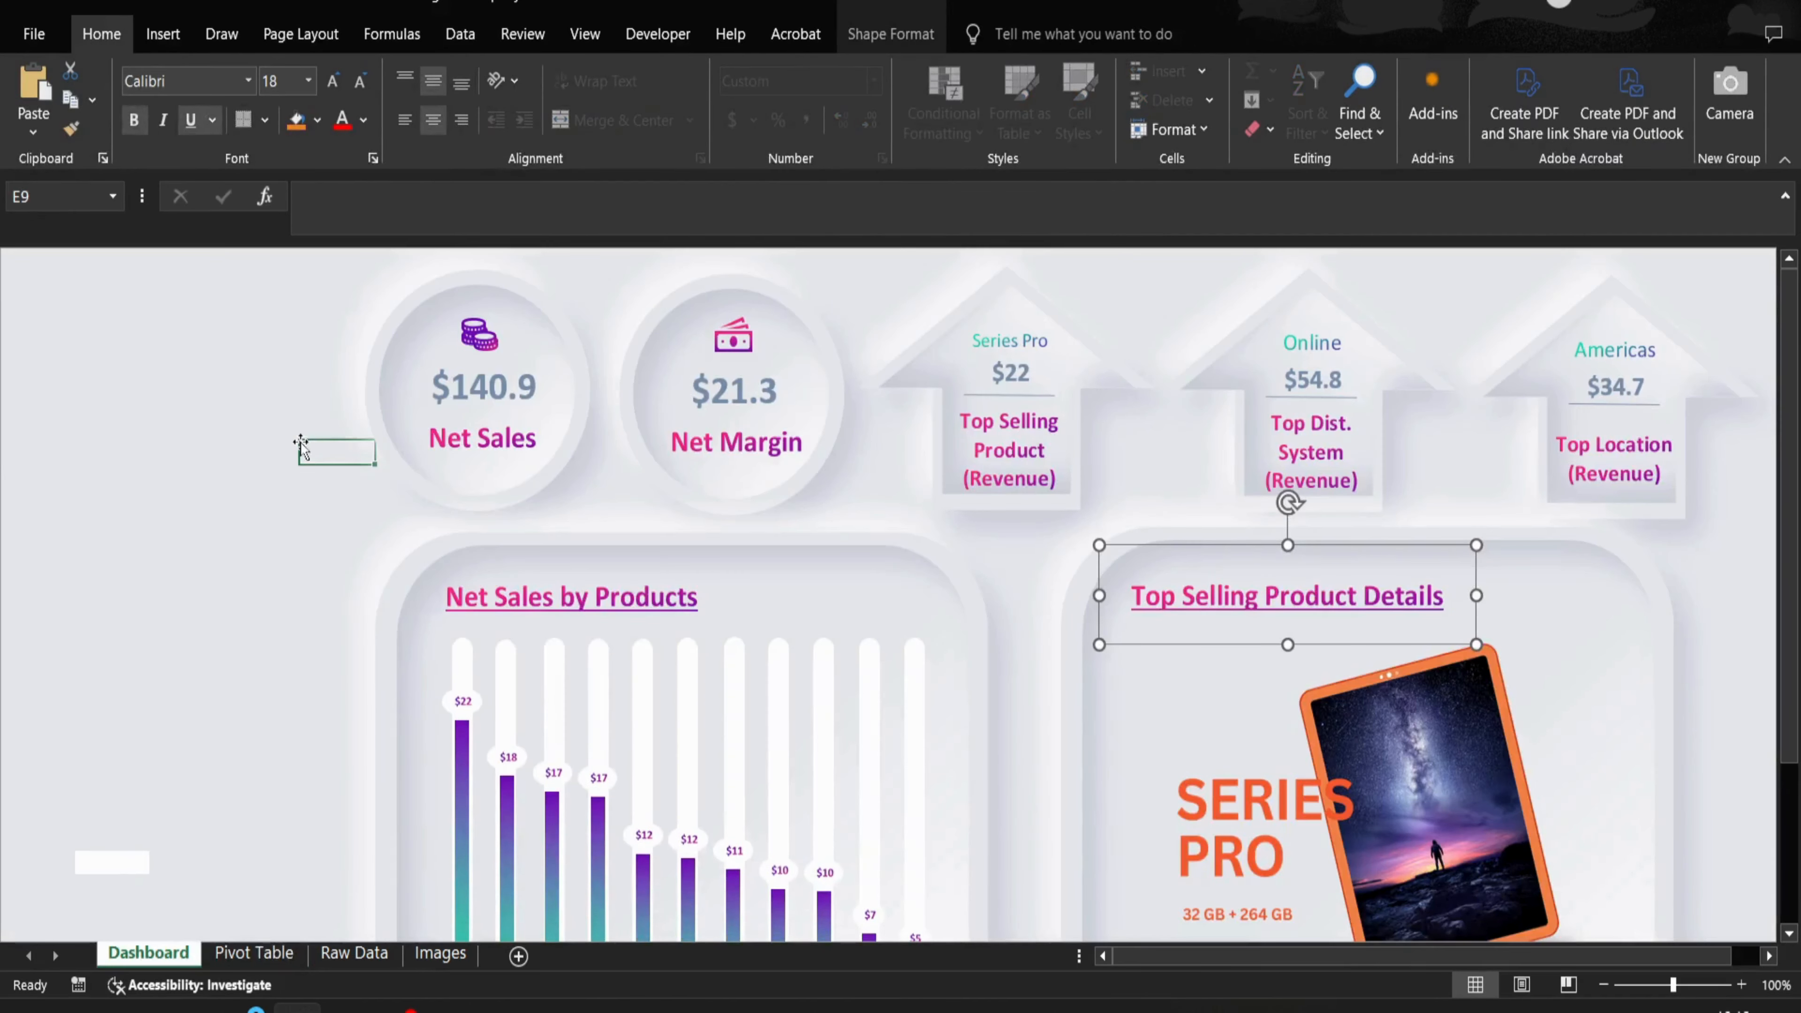
pyautogui.hotkey('ctrl', 'v')
pyautogui.click(146, 861)
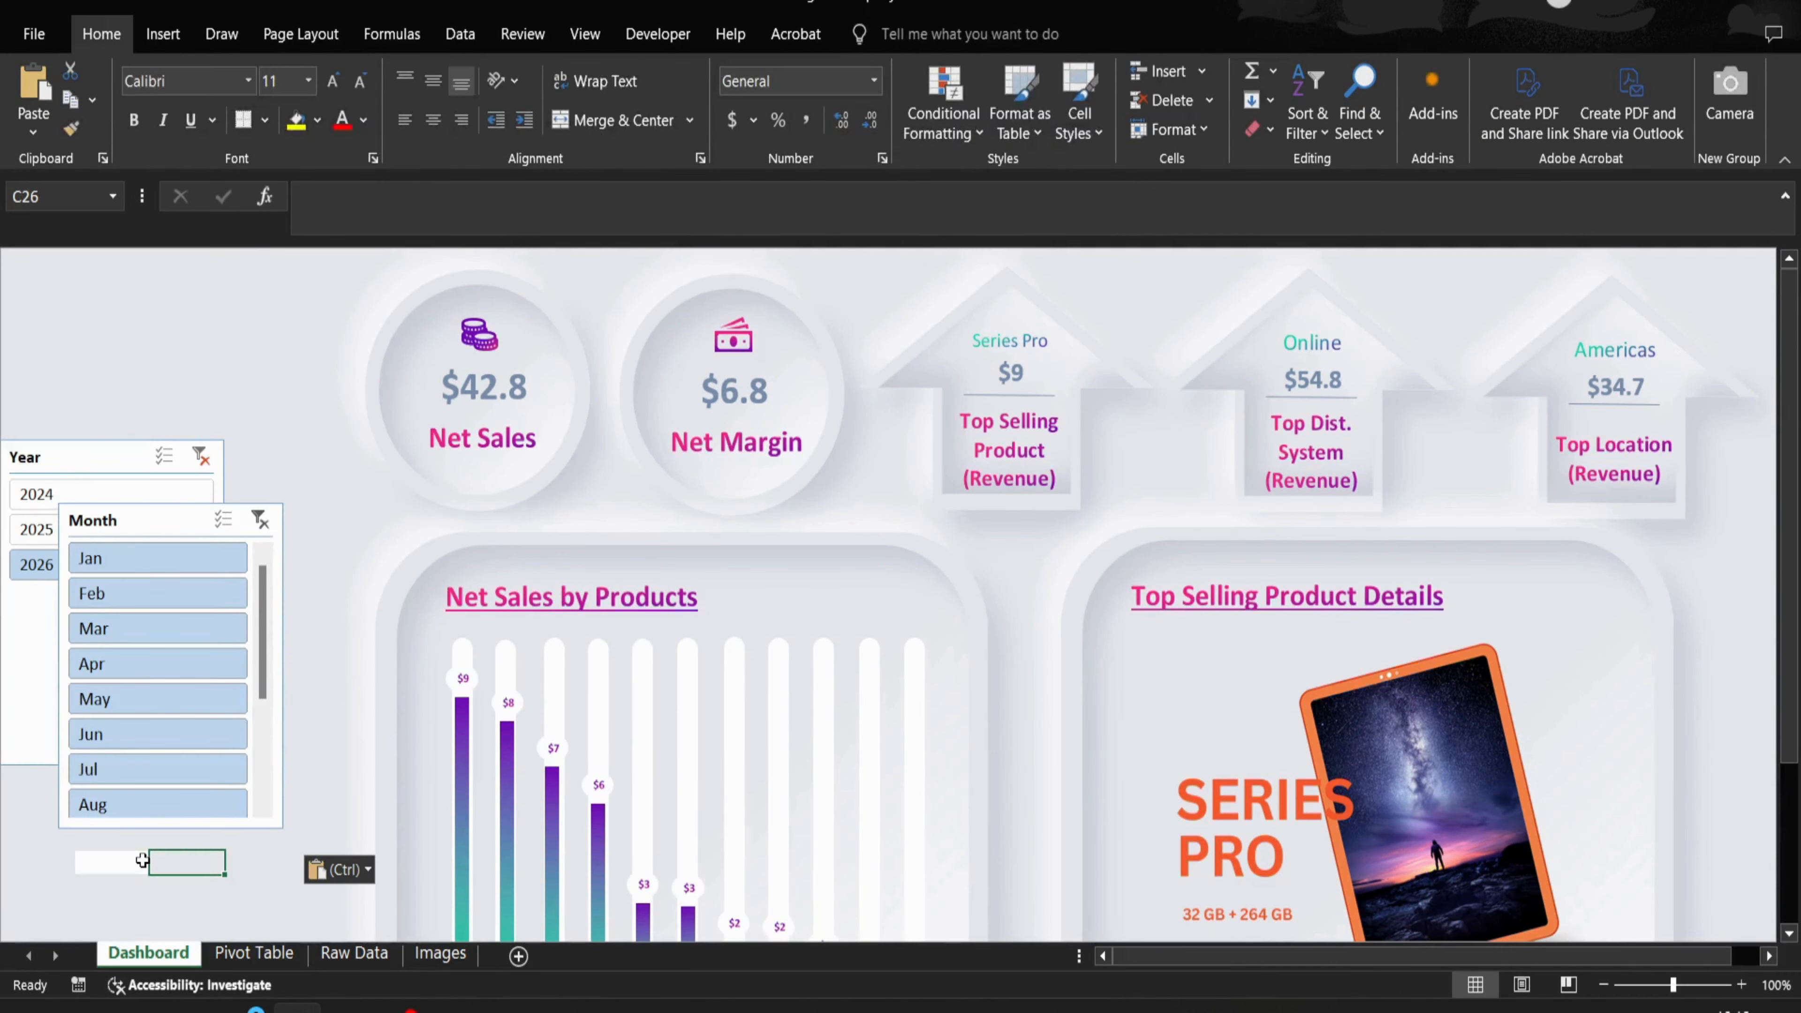
pyautogui.press('Left')
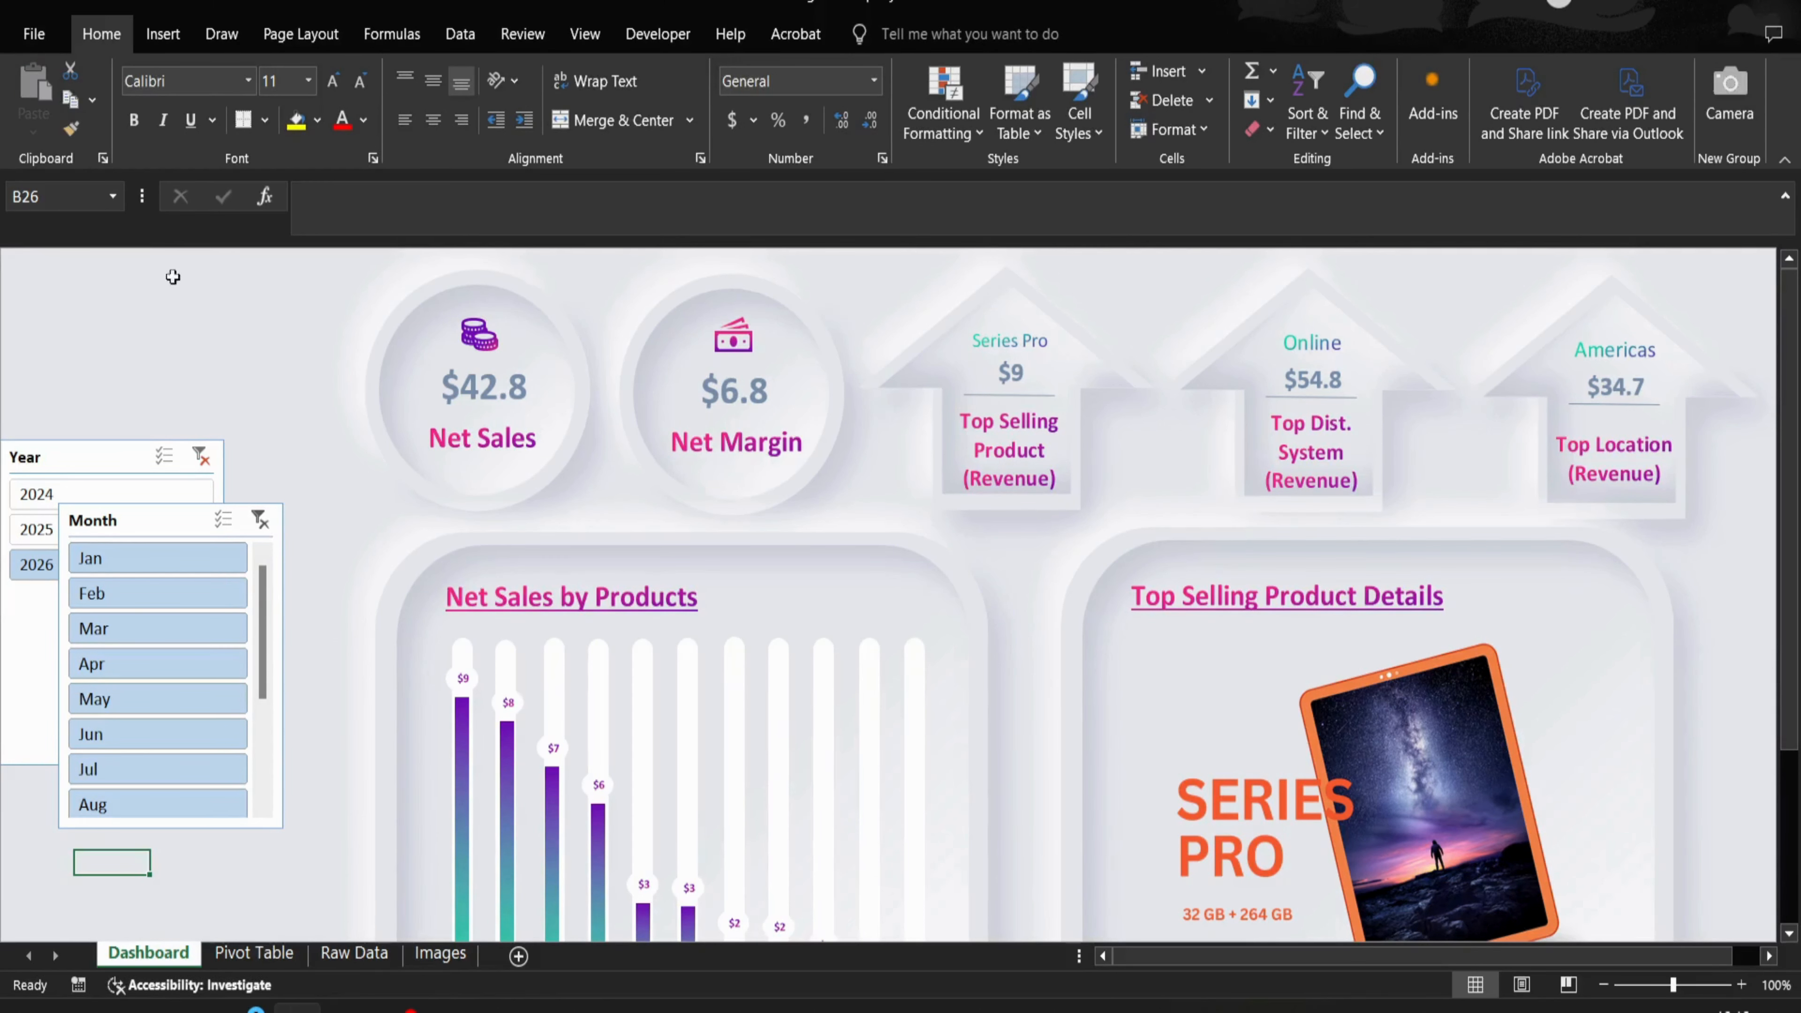
# - Separate the Month slicer from the Year slicer and filter the dashboard to 2024
pyautogui.click(144, 525)
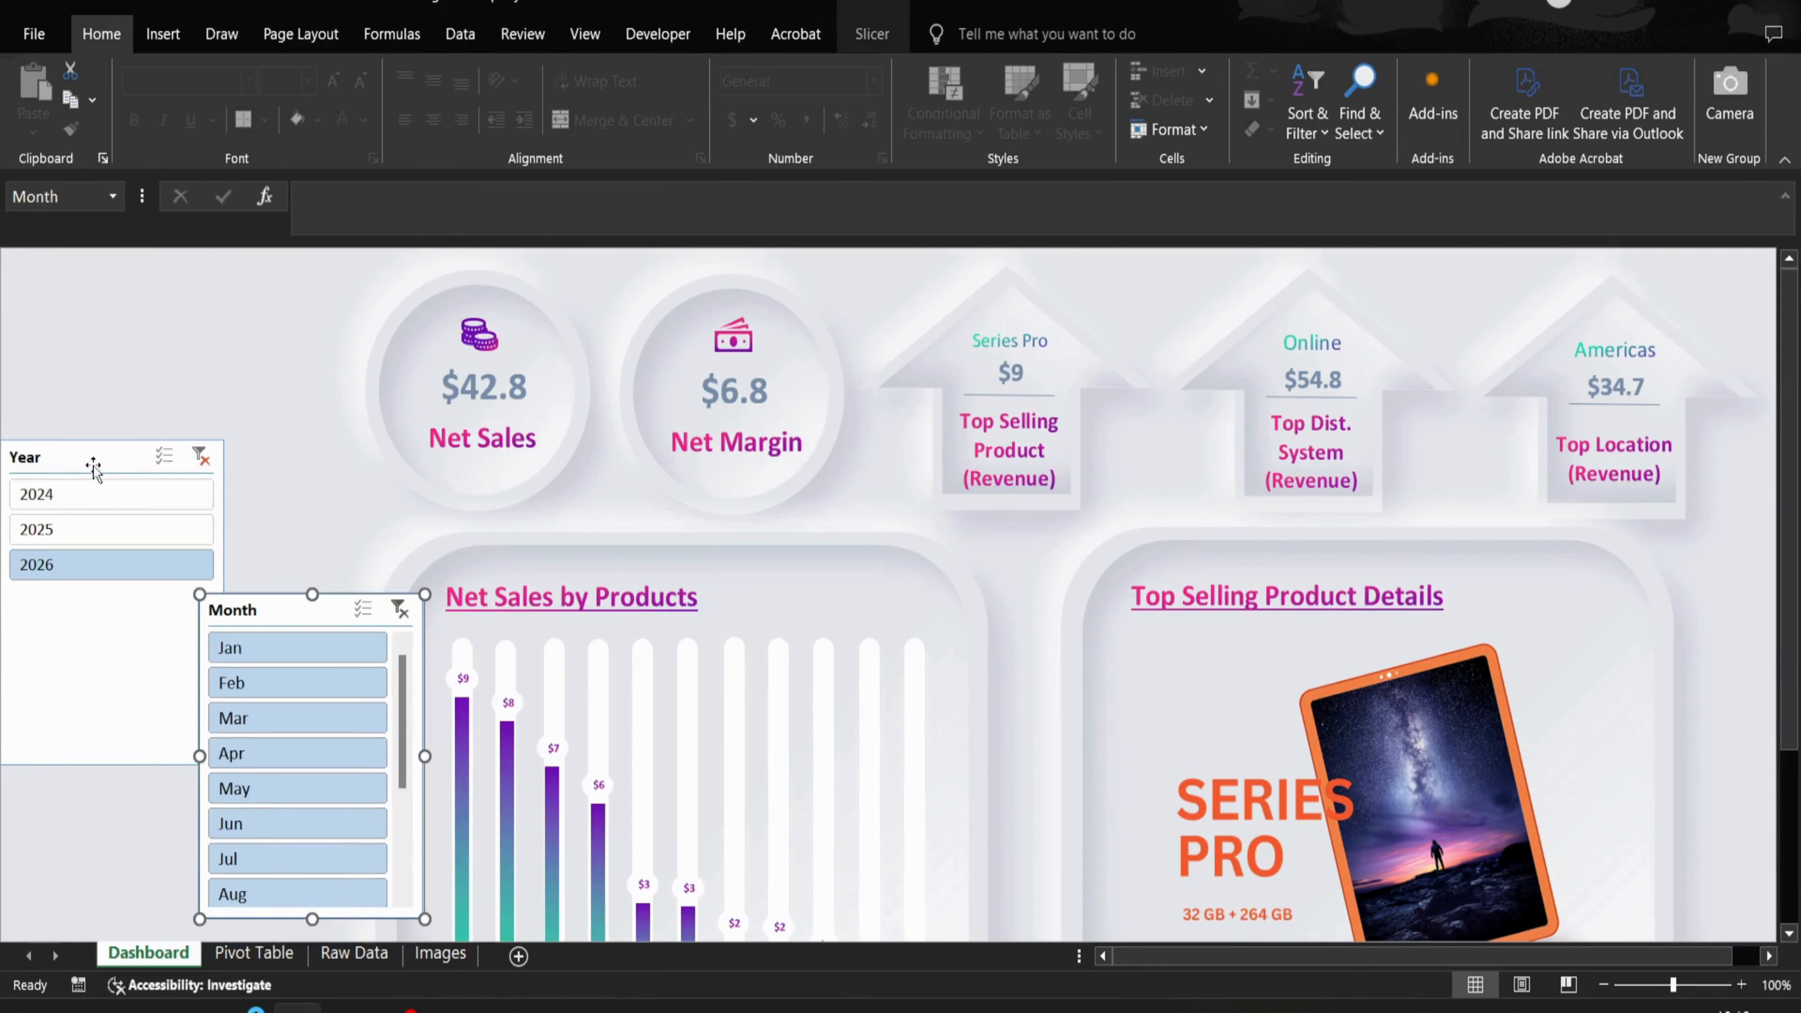
pyautogui.click(92, 500)
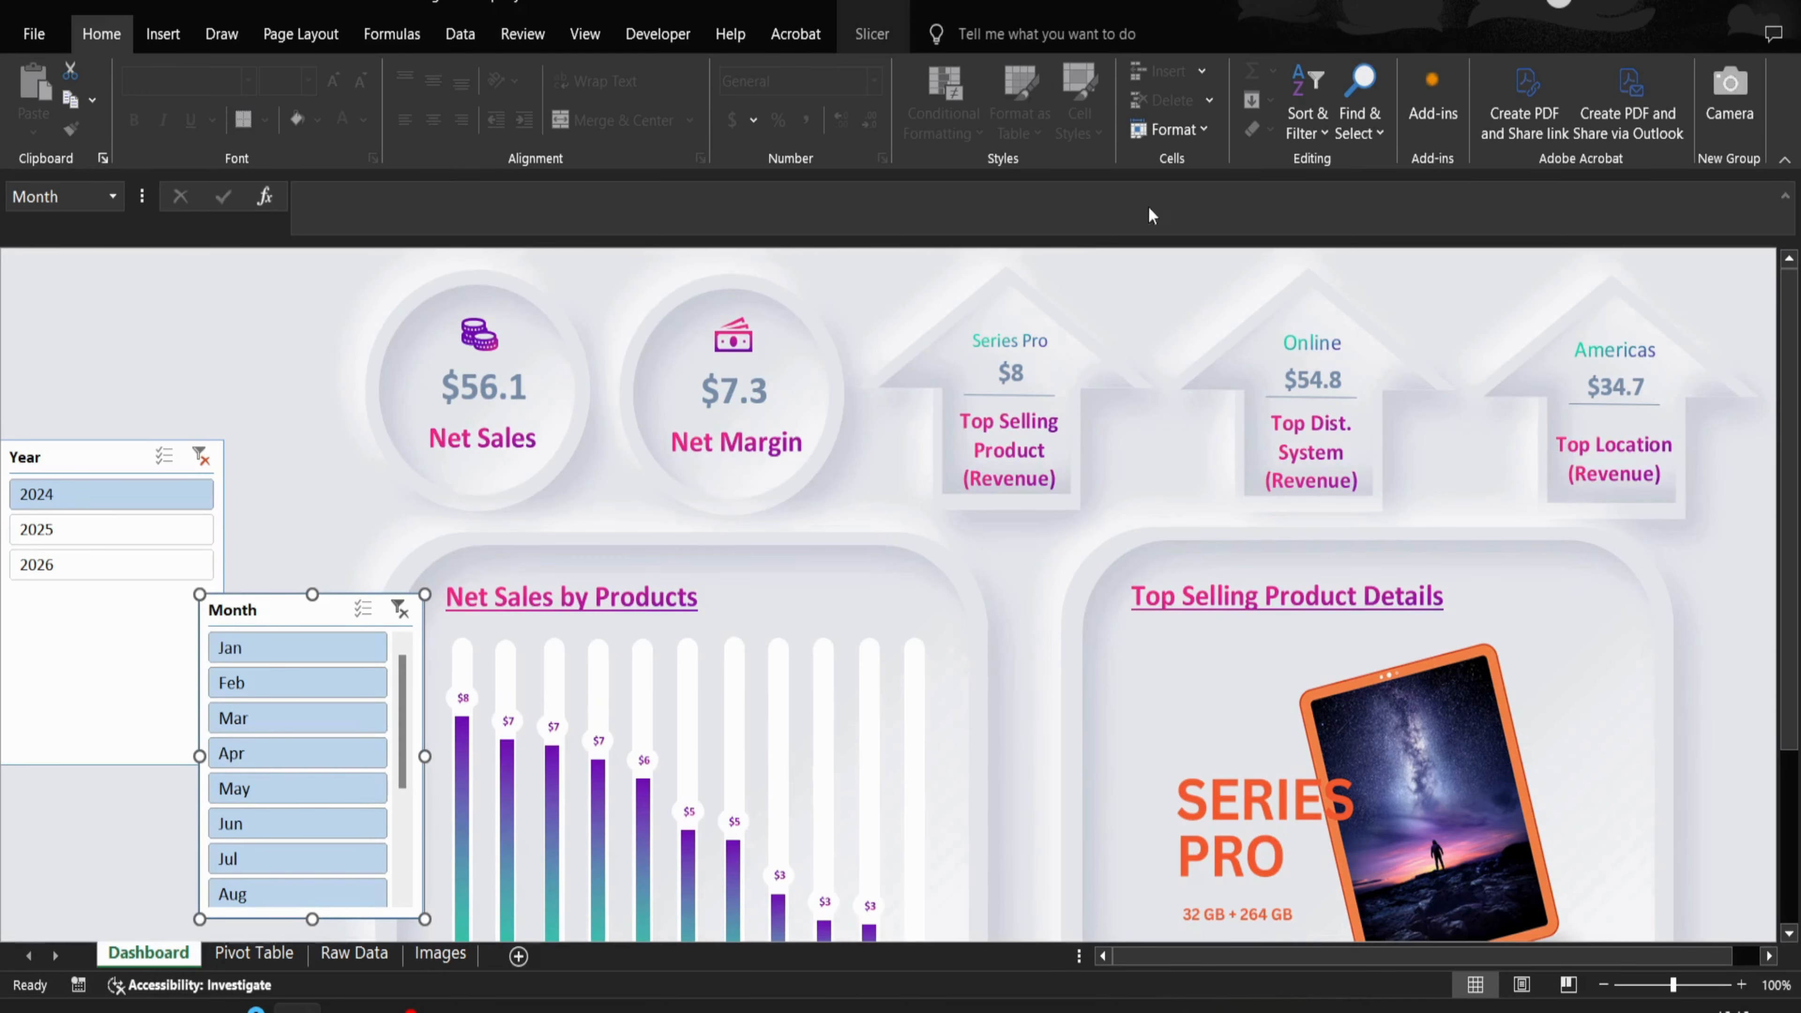
# - Hide the ribbon to enlarge the dashboard view and place the Month slicer below the Year slicer
pyautogui.click(1588, 9)
pyautogui.click(1602, 32)
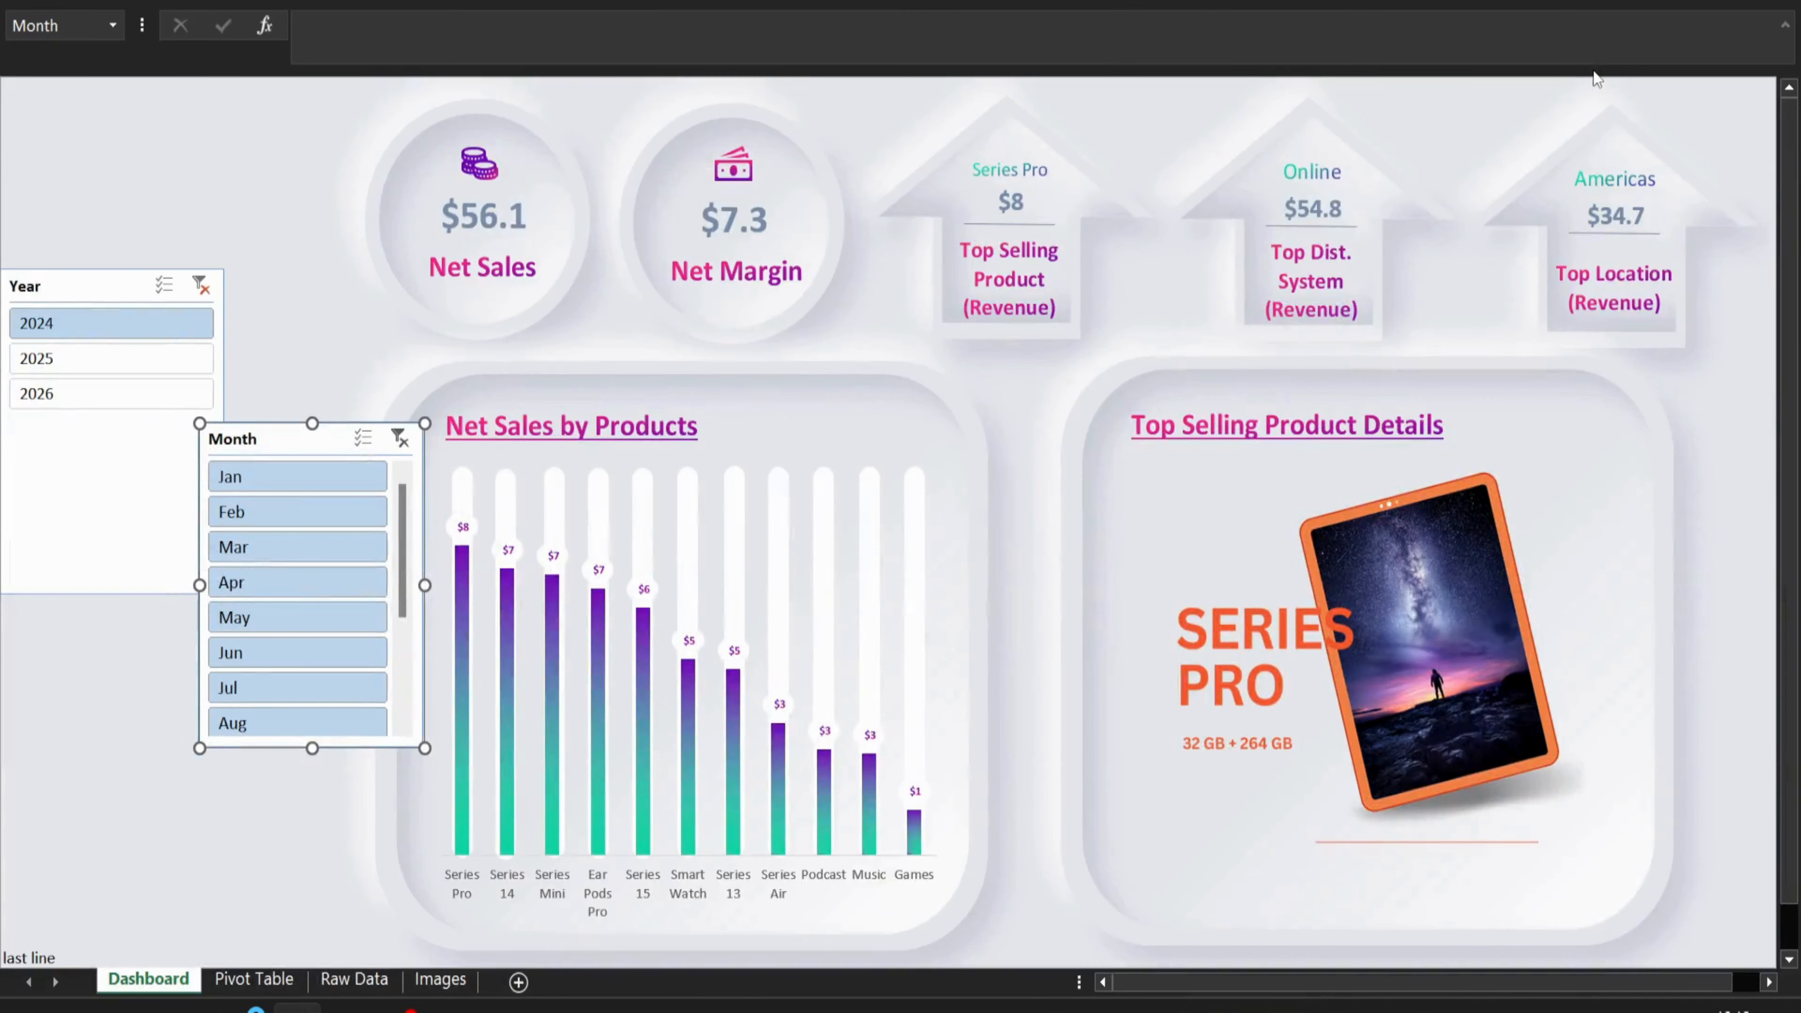
pyautogui.moveTo(246, 448); pyautogui.dragTo(133, 692)
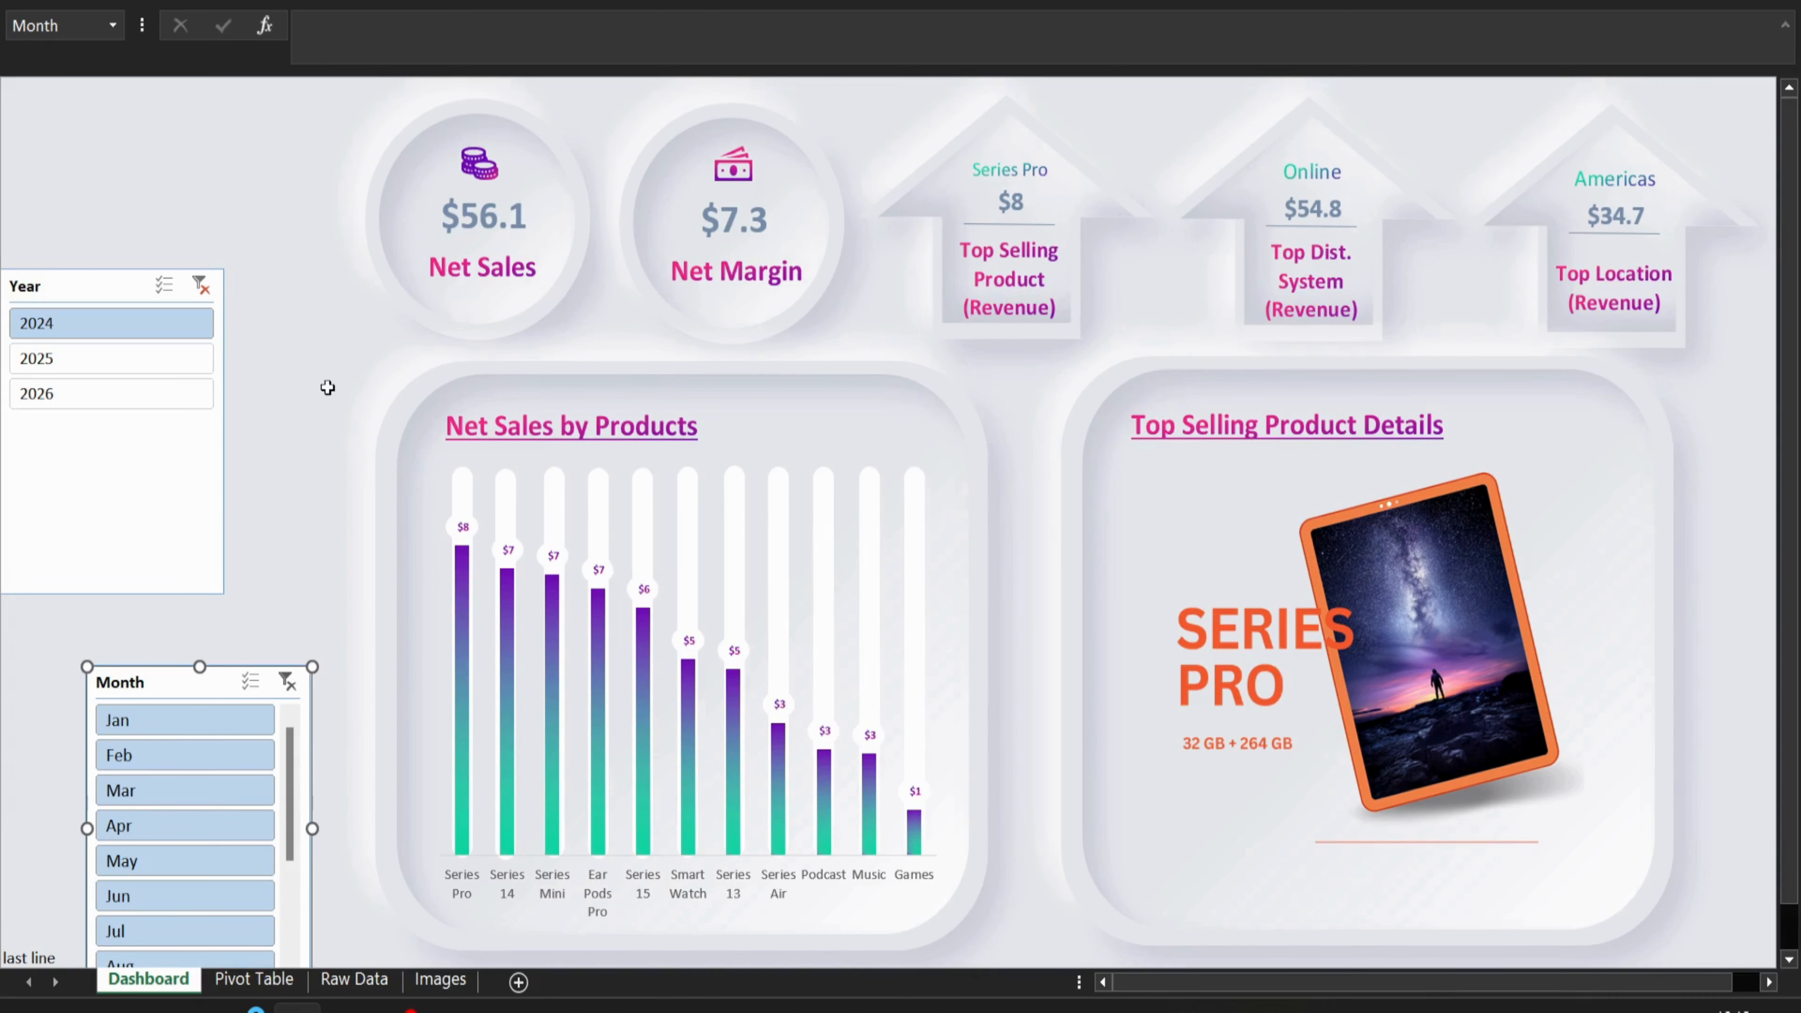
# - Test the chart and linked picture by filtering to 2025, to 2026, and to each 2026 month from Jan through May
pyautogui.click(127, 354)
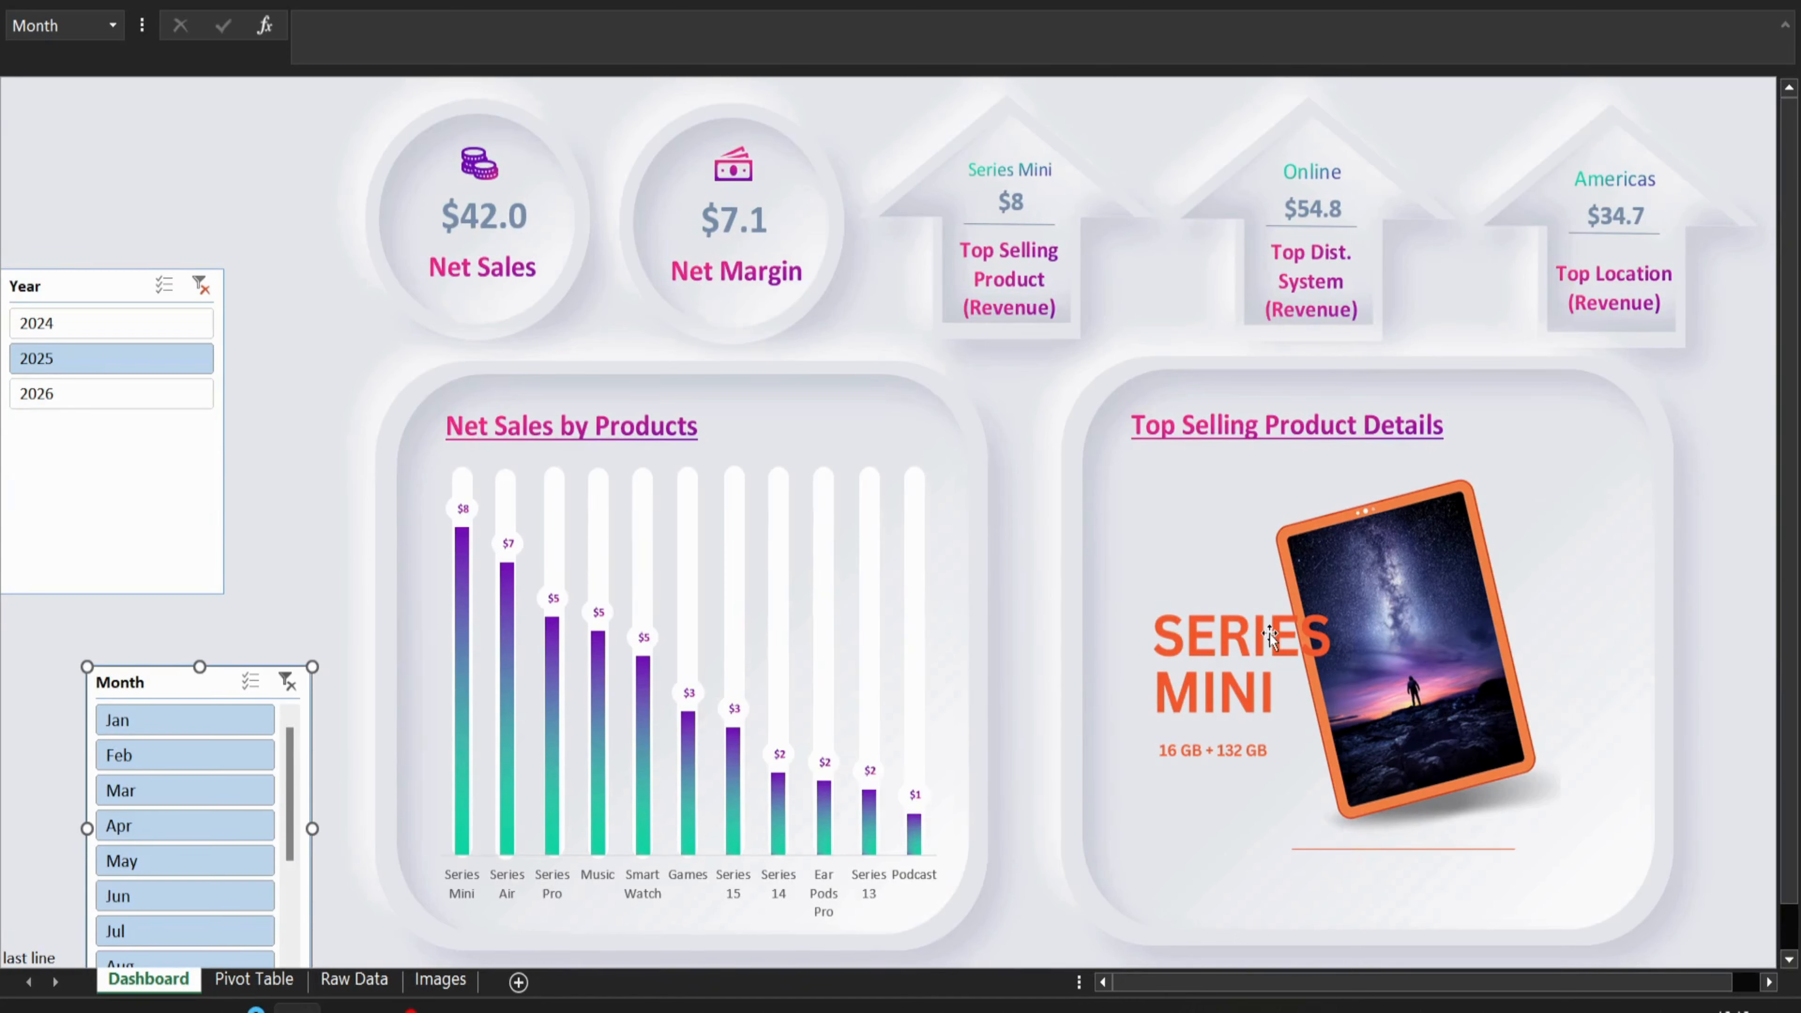
pyautogui.click(146, 401)
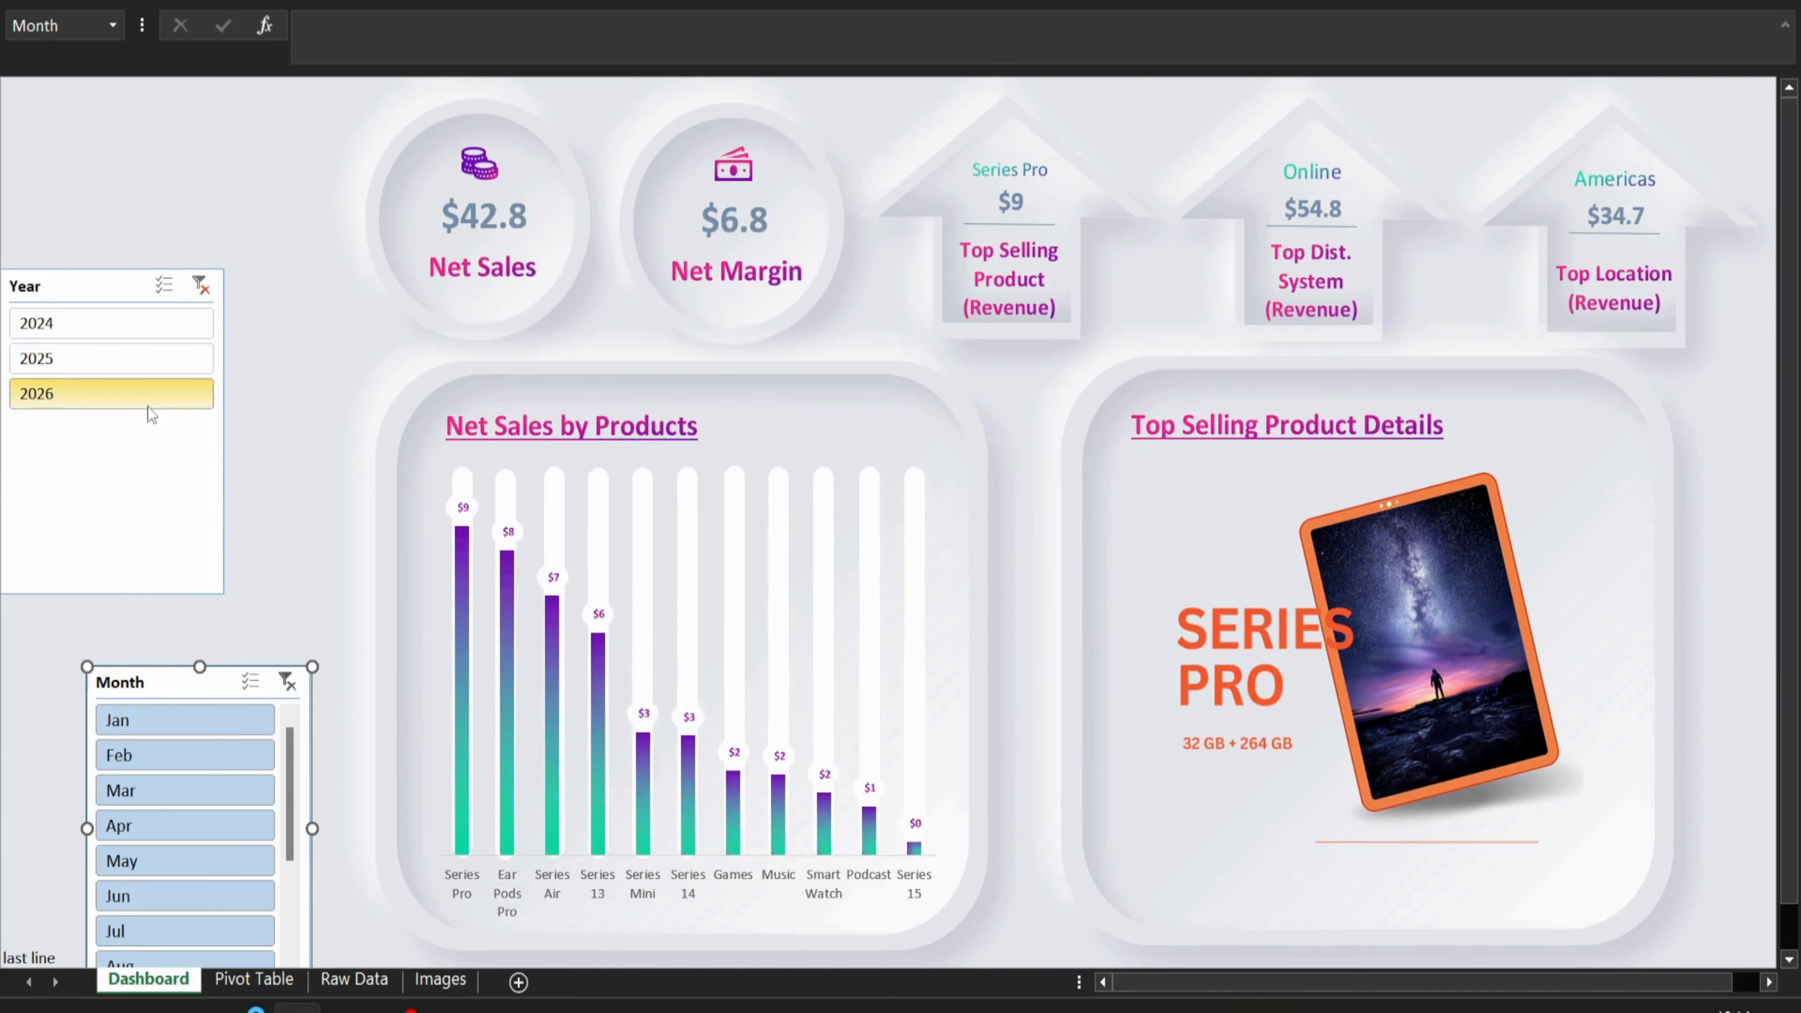
pyautogui.click(183, 720)
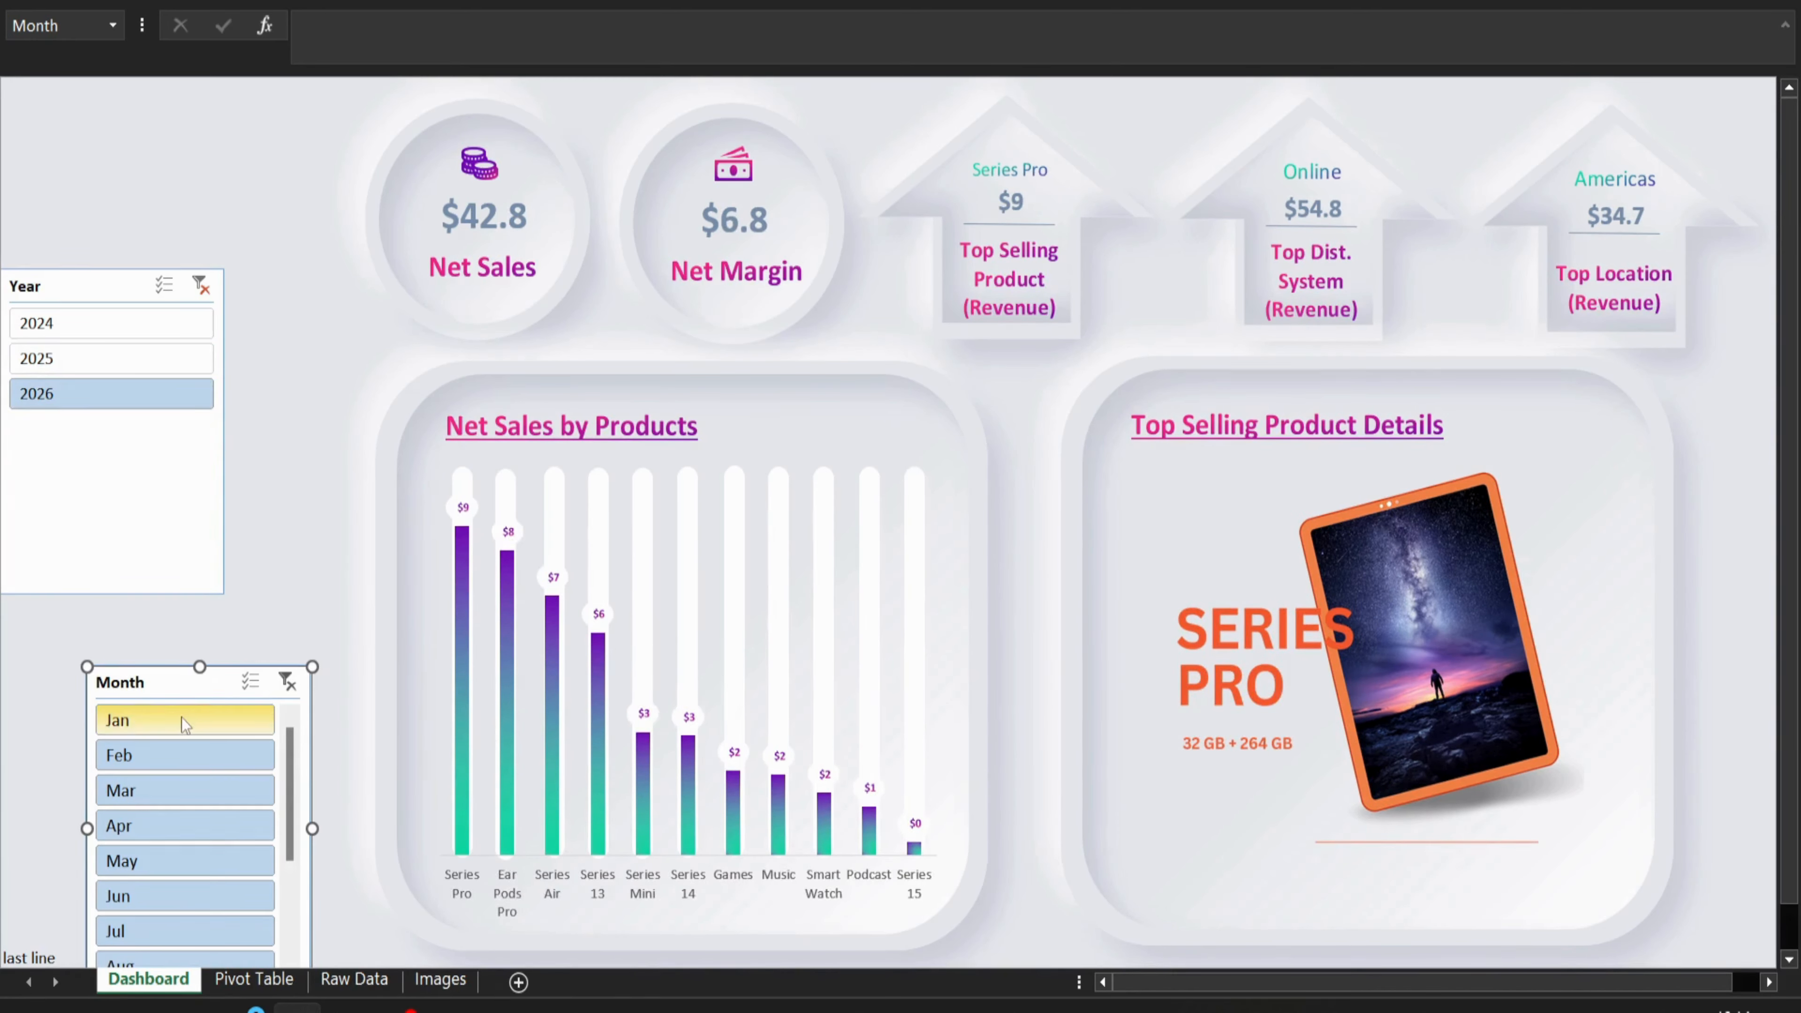
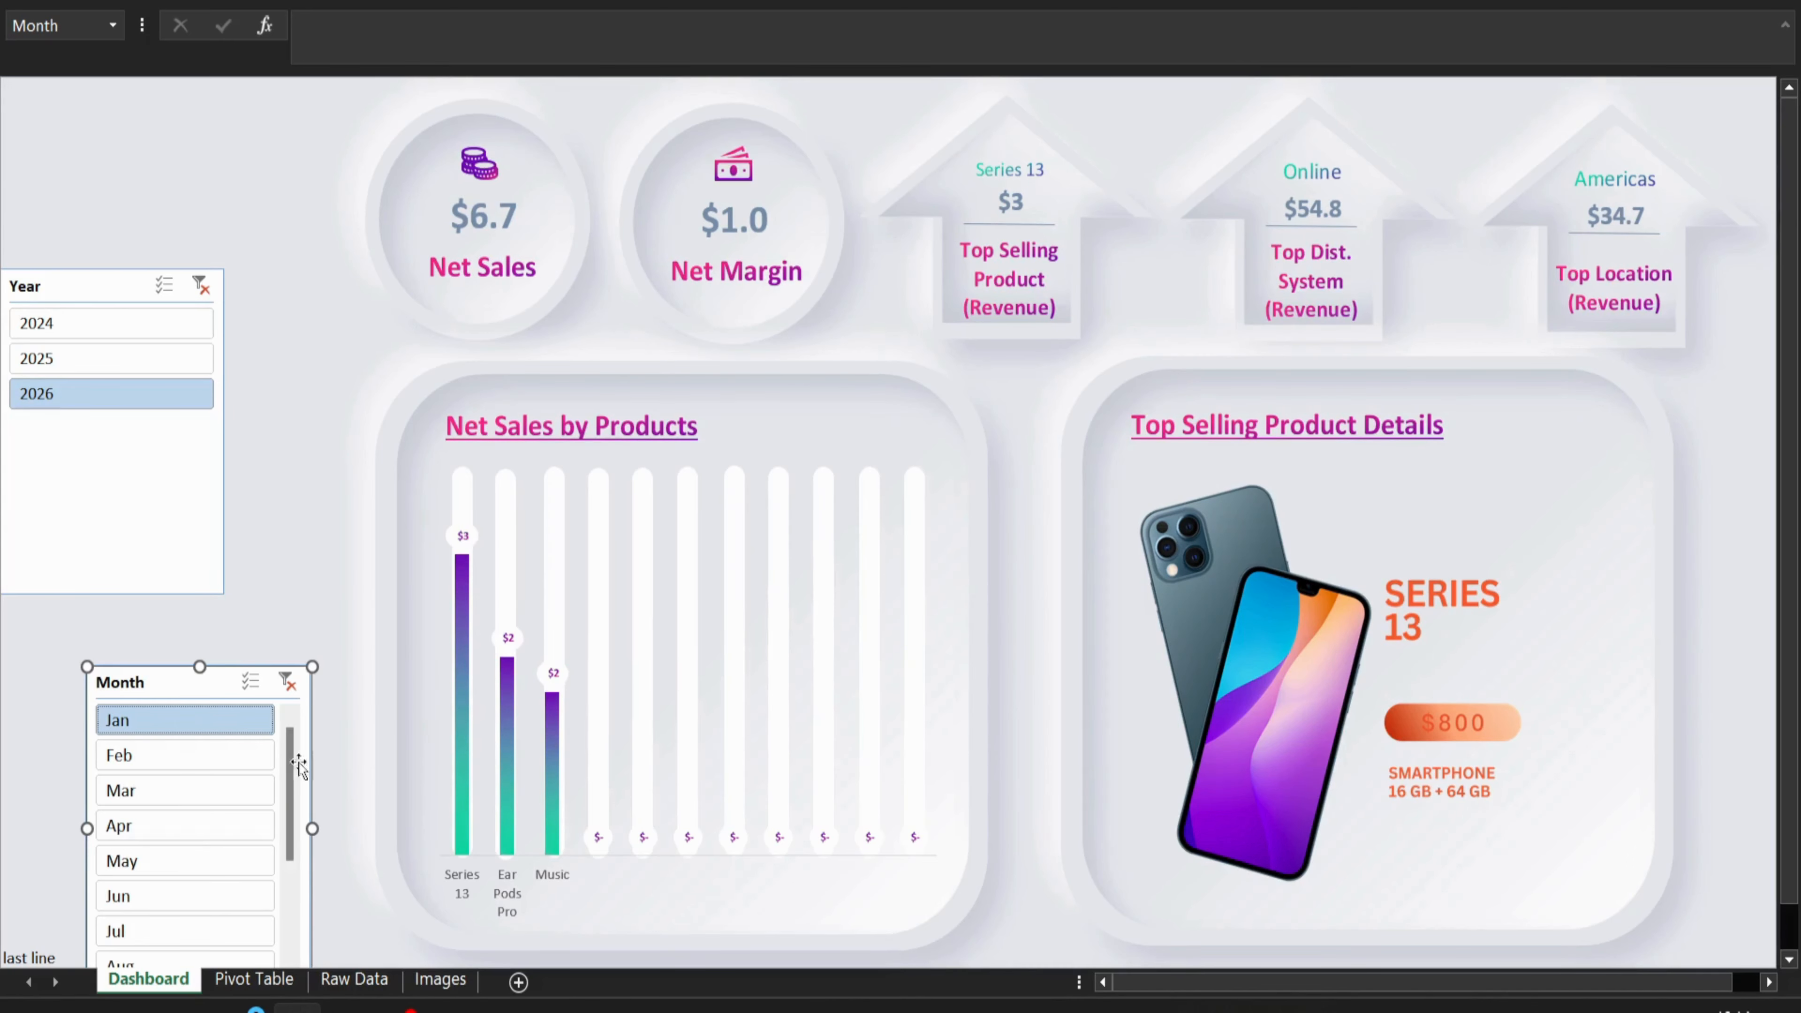
pyautogui.click(204, 761)
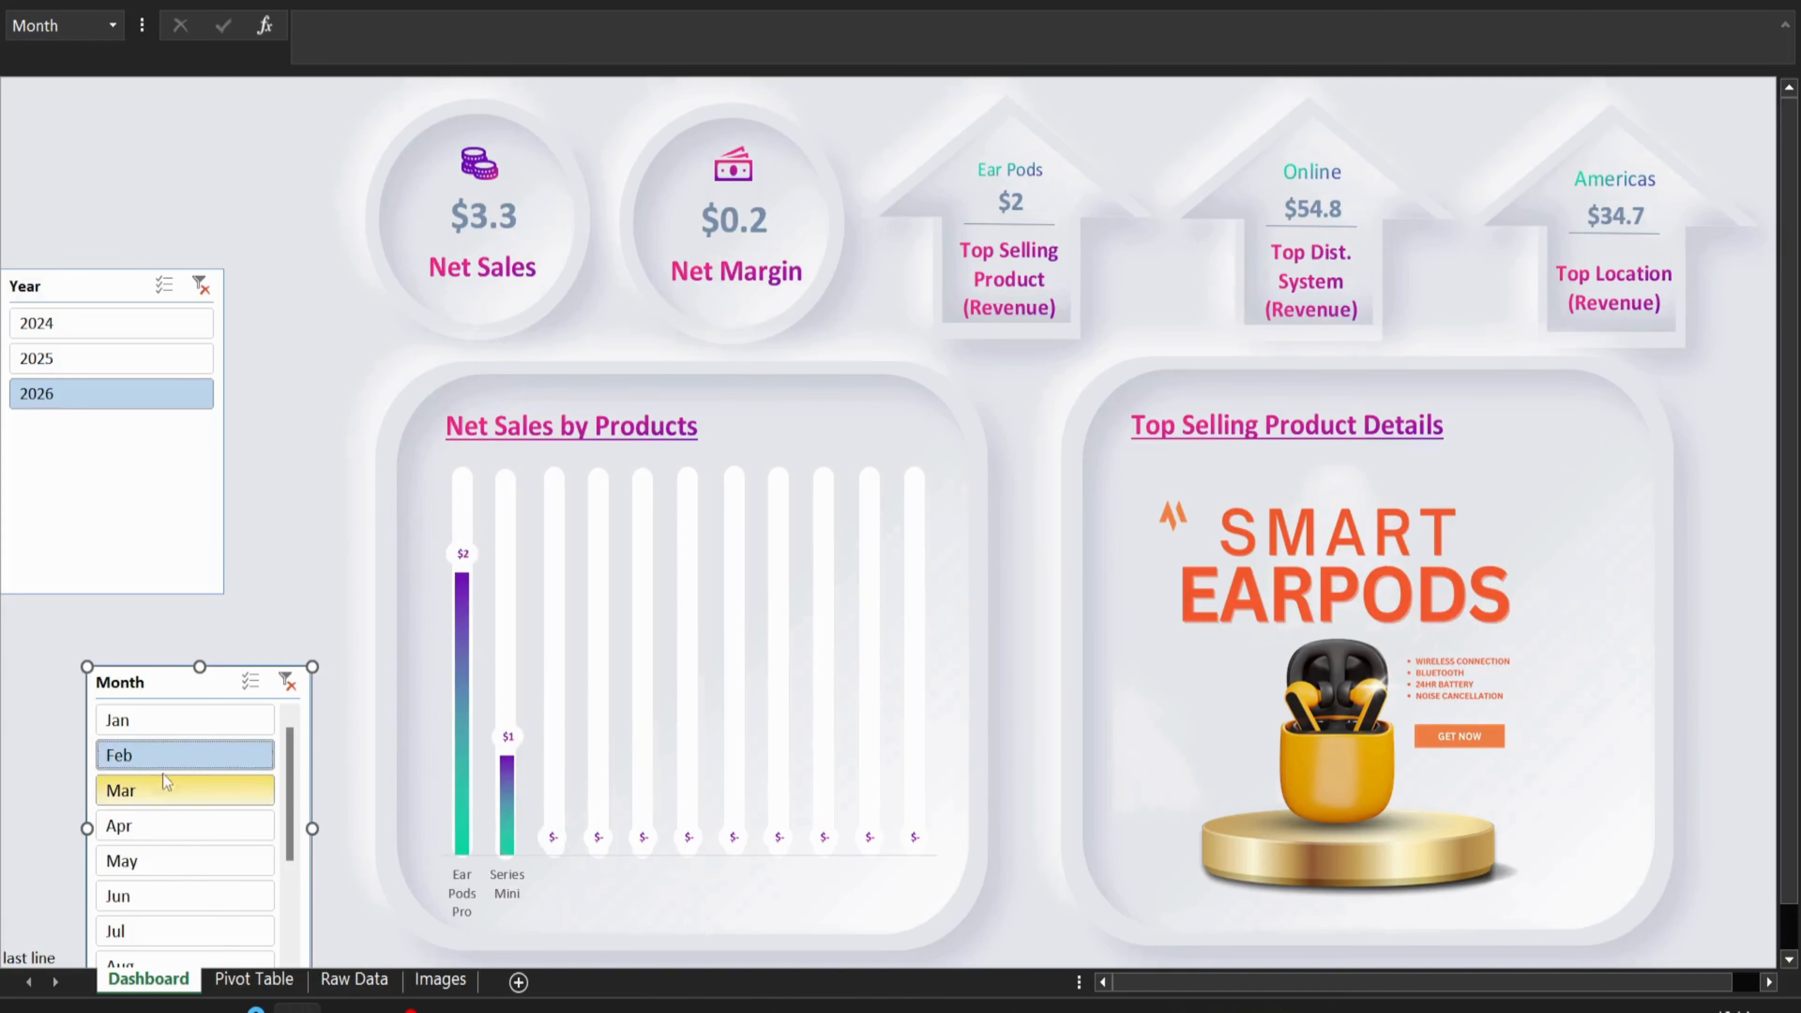
pyautogui.click(188, 789)
pyautogui.click(198, 830)
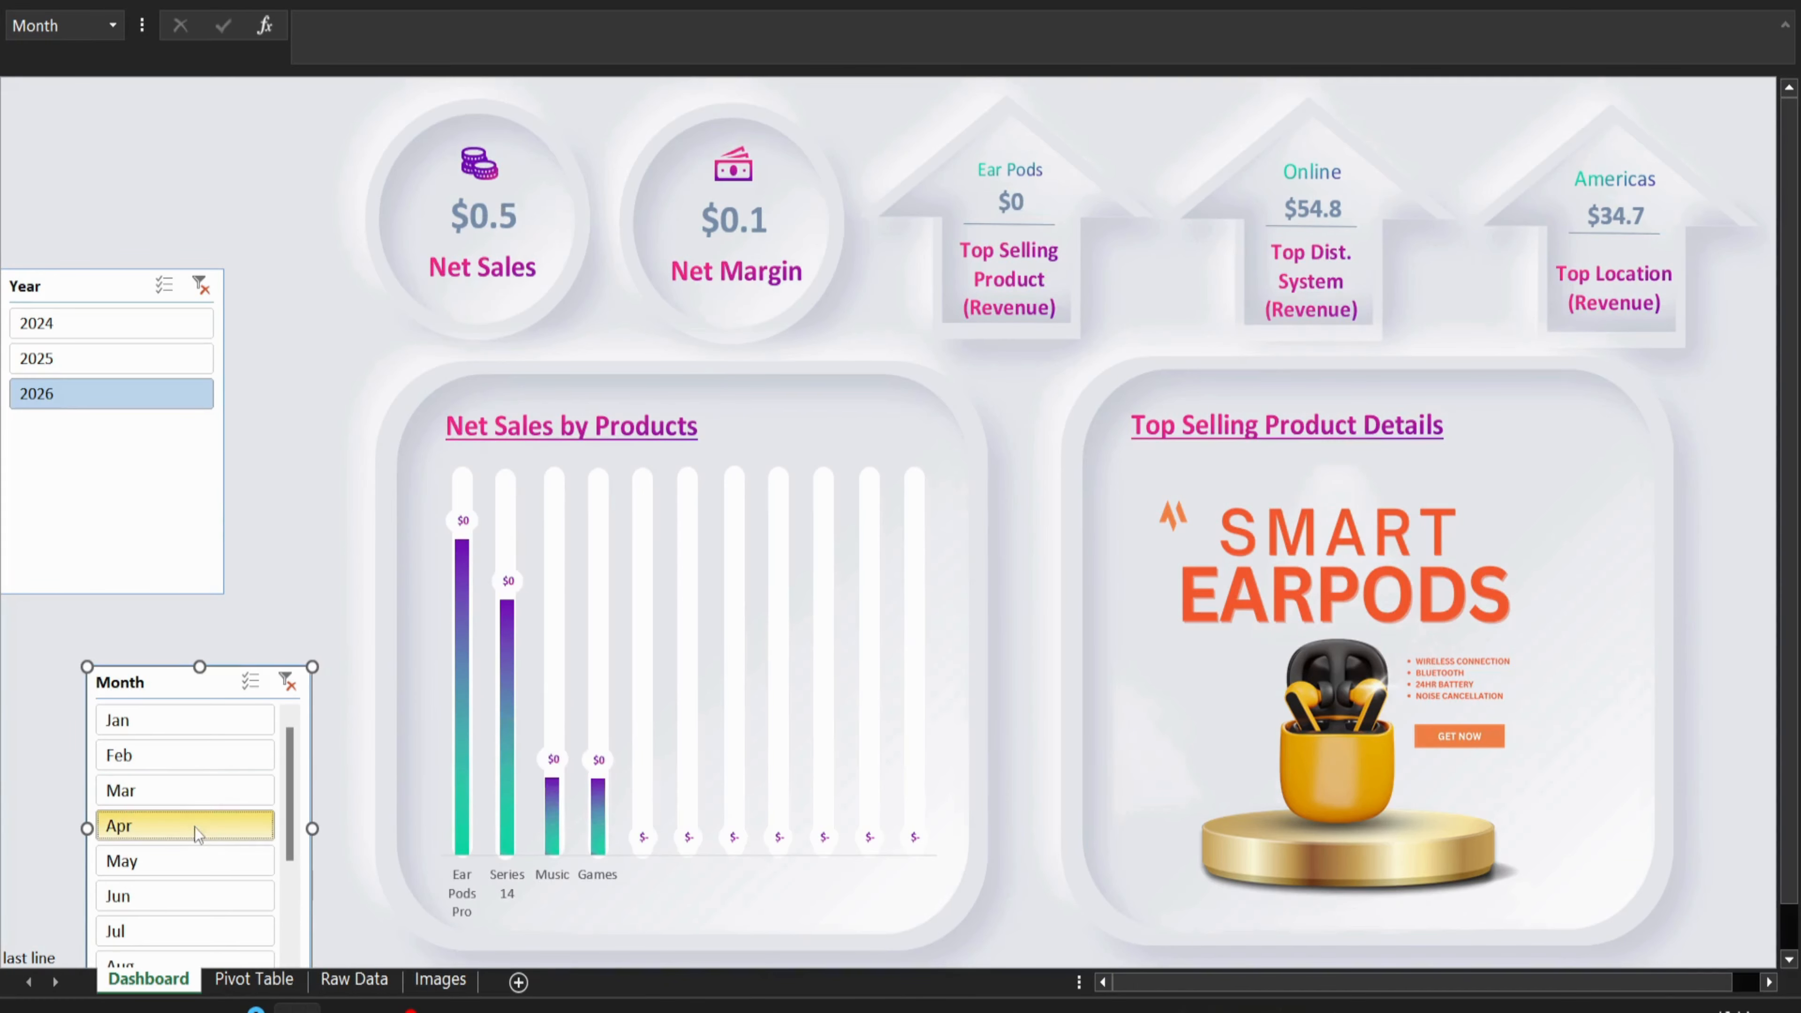
pyautogui.click(198, 865)
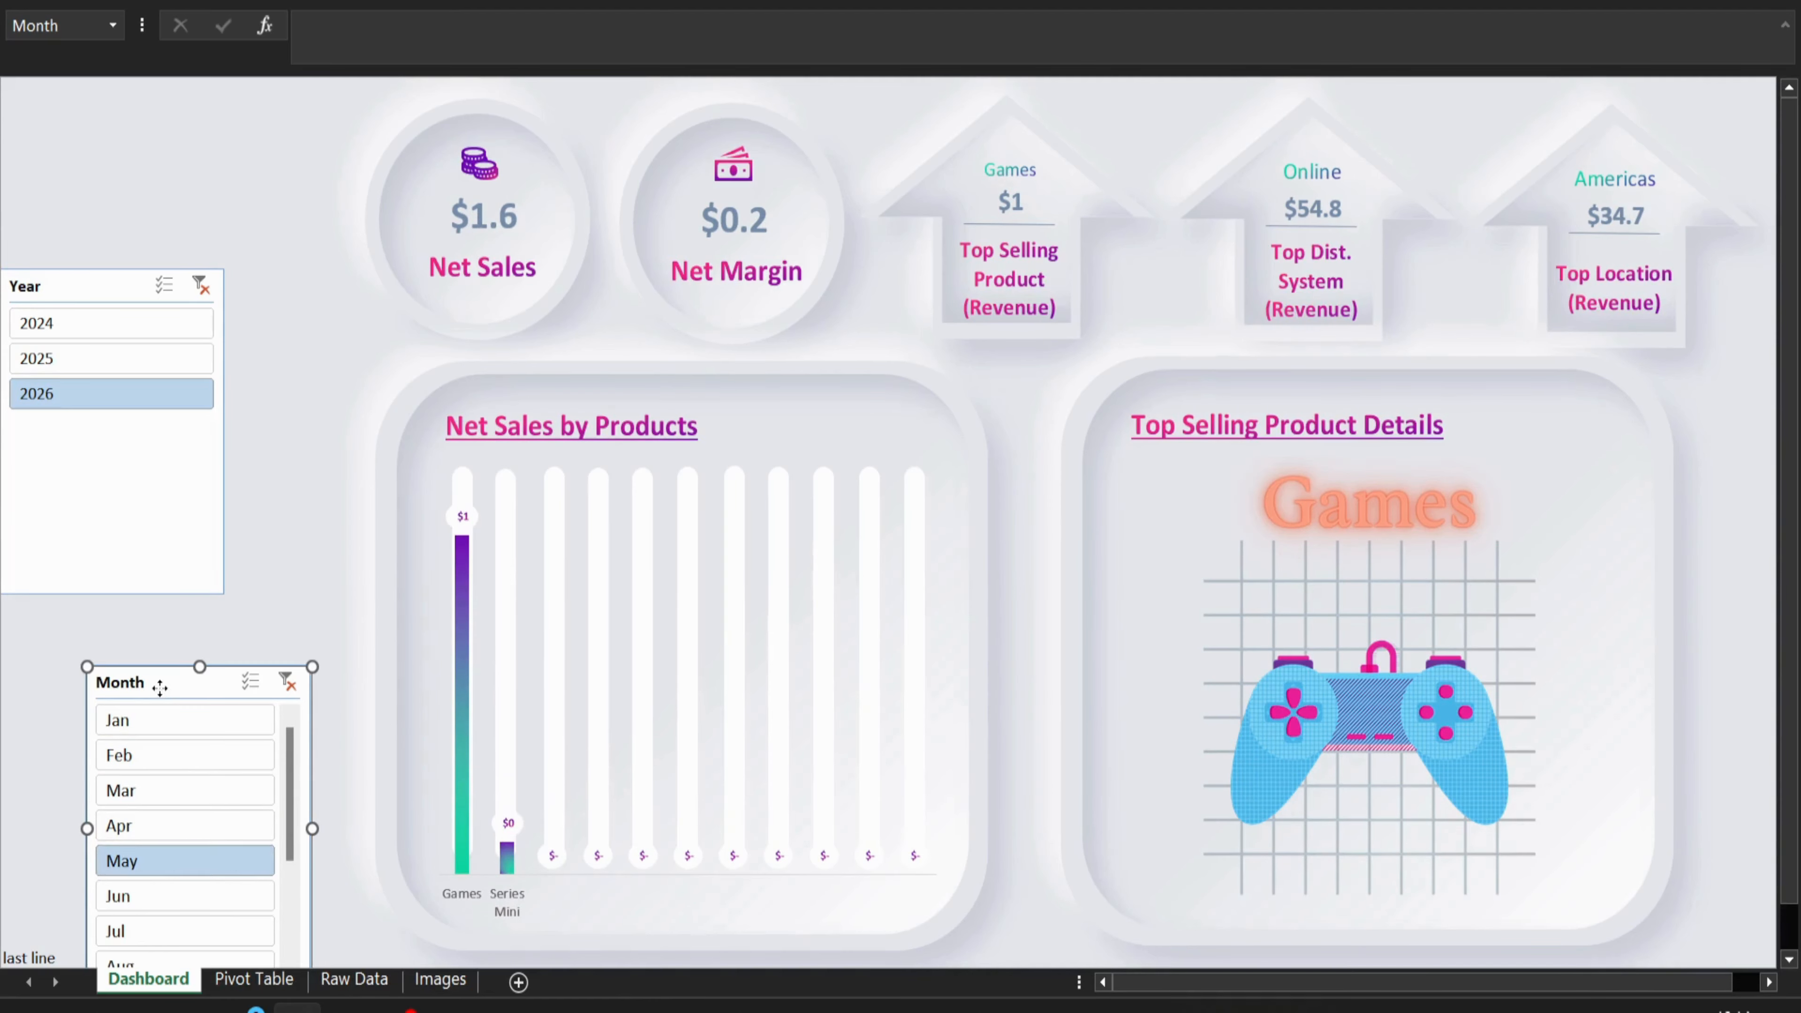
# - Place the Month slicer directly below the Year slicer, test the dashboard with Jun, and show the full ribbon again
pyautogui.moveTo(160, 686); pyautogui.dragTo(137, 620)
pyautogui.click(162, 830)
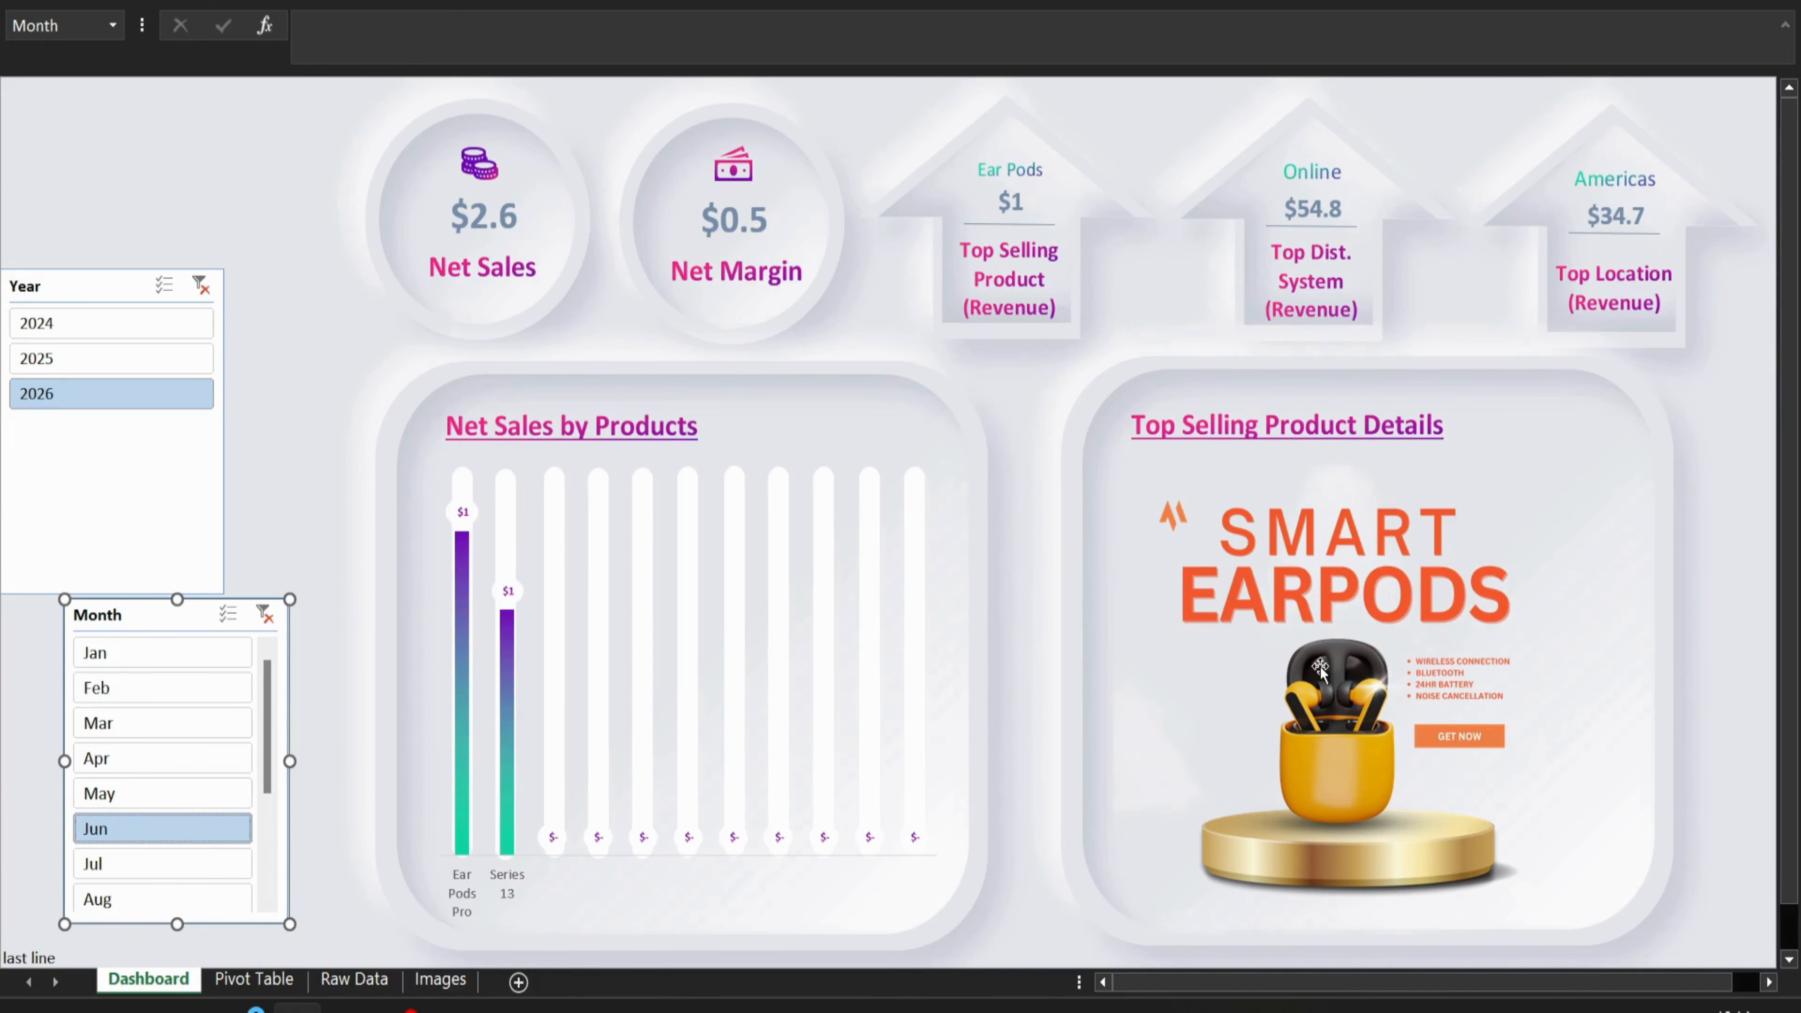
pyautogui.click(295, 357)
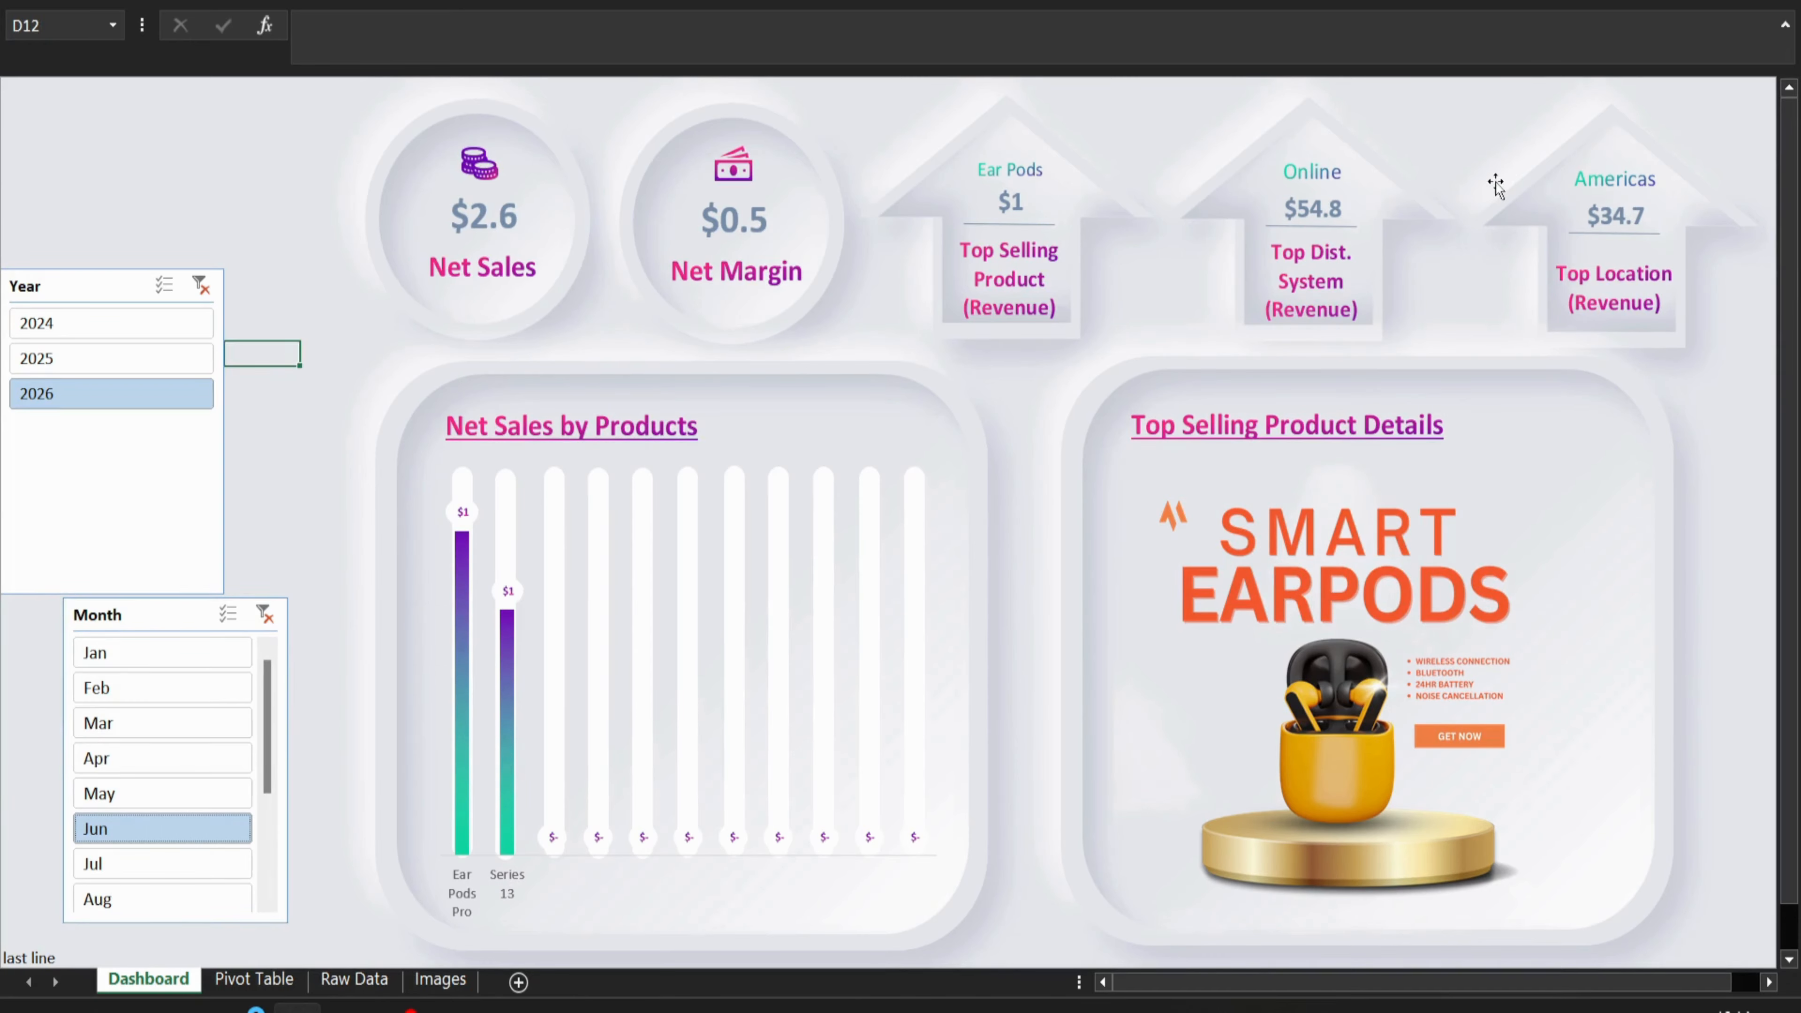
pyautogui.click(1751, 7)
pyautogui.click(1631, 178)
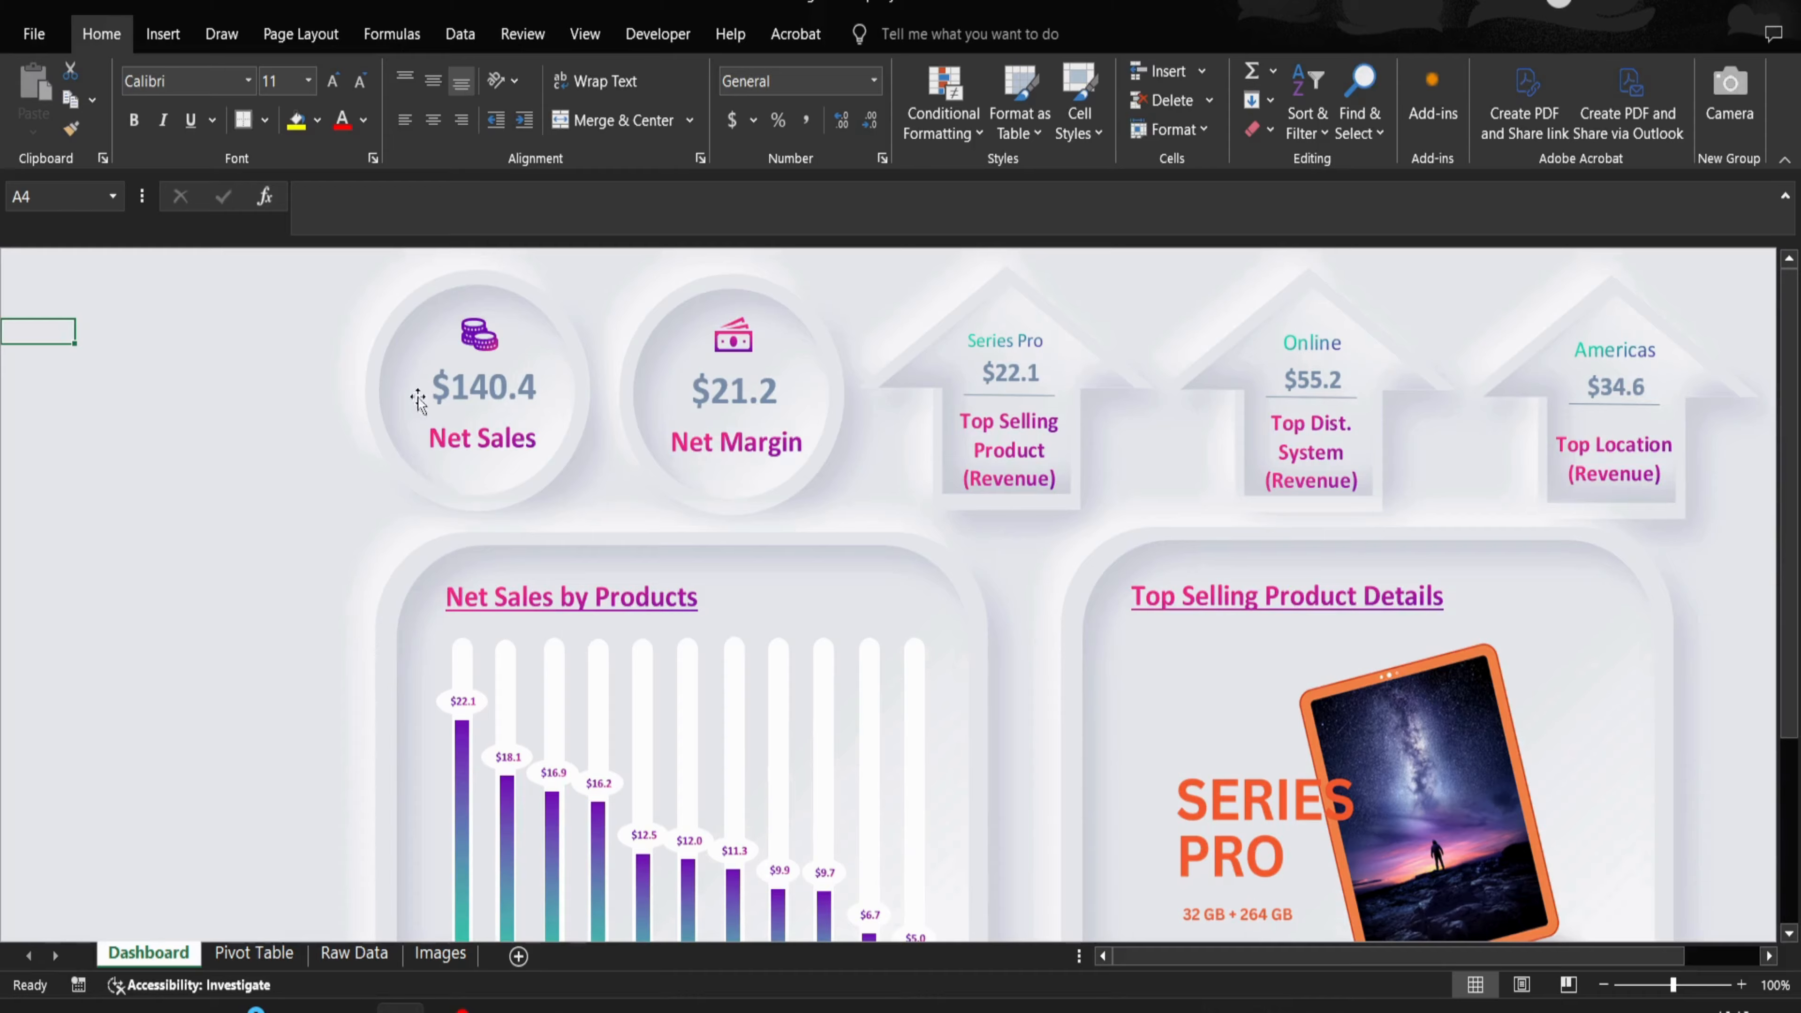
# - Insert Location, Year and Month slicers for the first net sales pivot table on the Pivot Table sheet
pyautogui.hotkey('ctrl', 'pagedown')
pyautogui.hotkey('ctrl', 'pagedown')
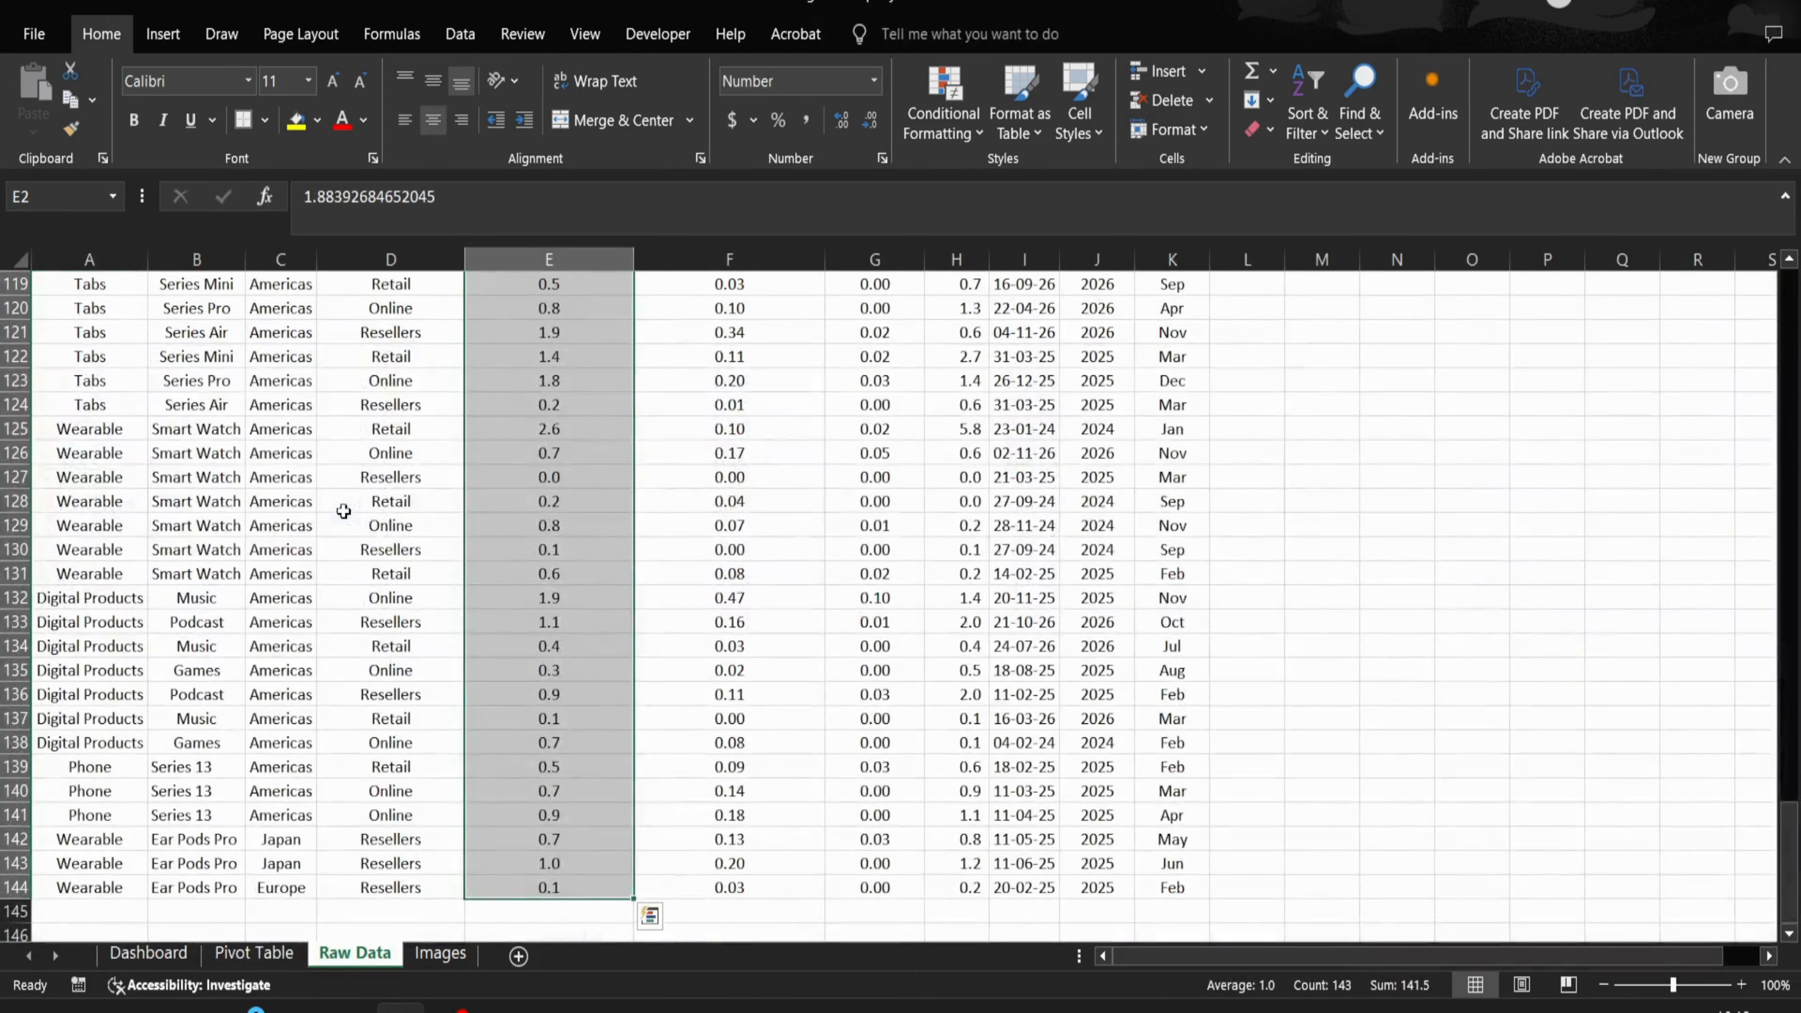
pyautogui.hotkey('ctrl', 'Up')
pyautogui.hotkey('ctrl', 'pageup')
pyautogui.click(328, 453)
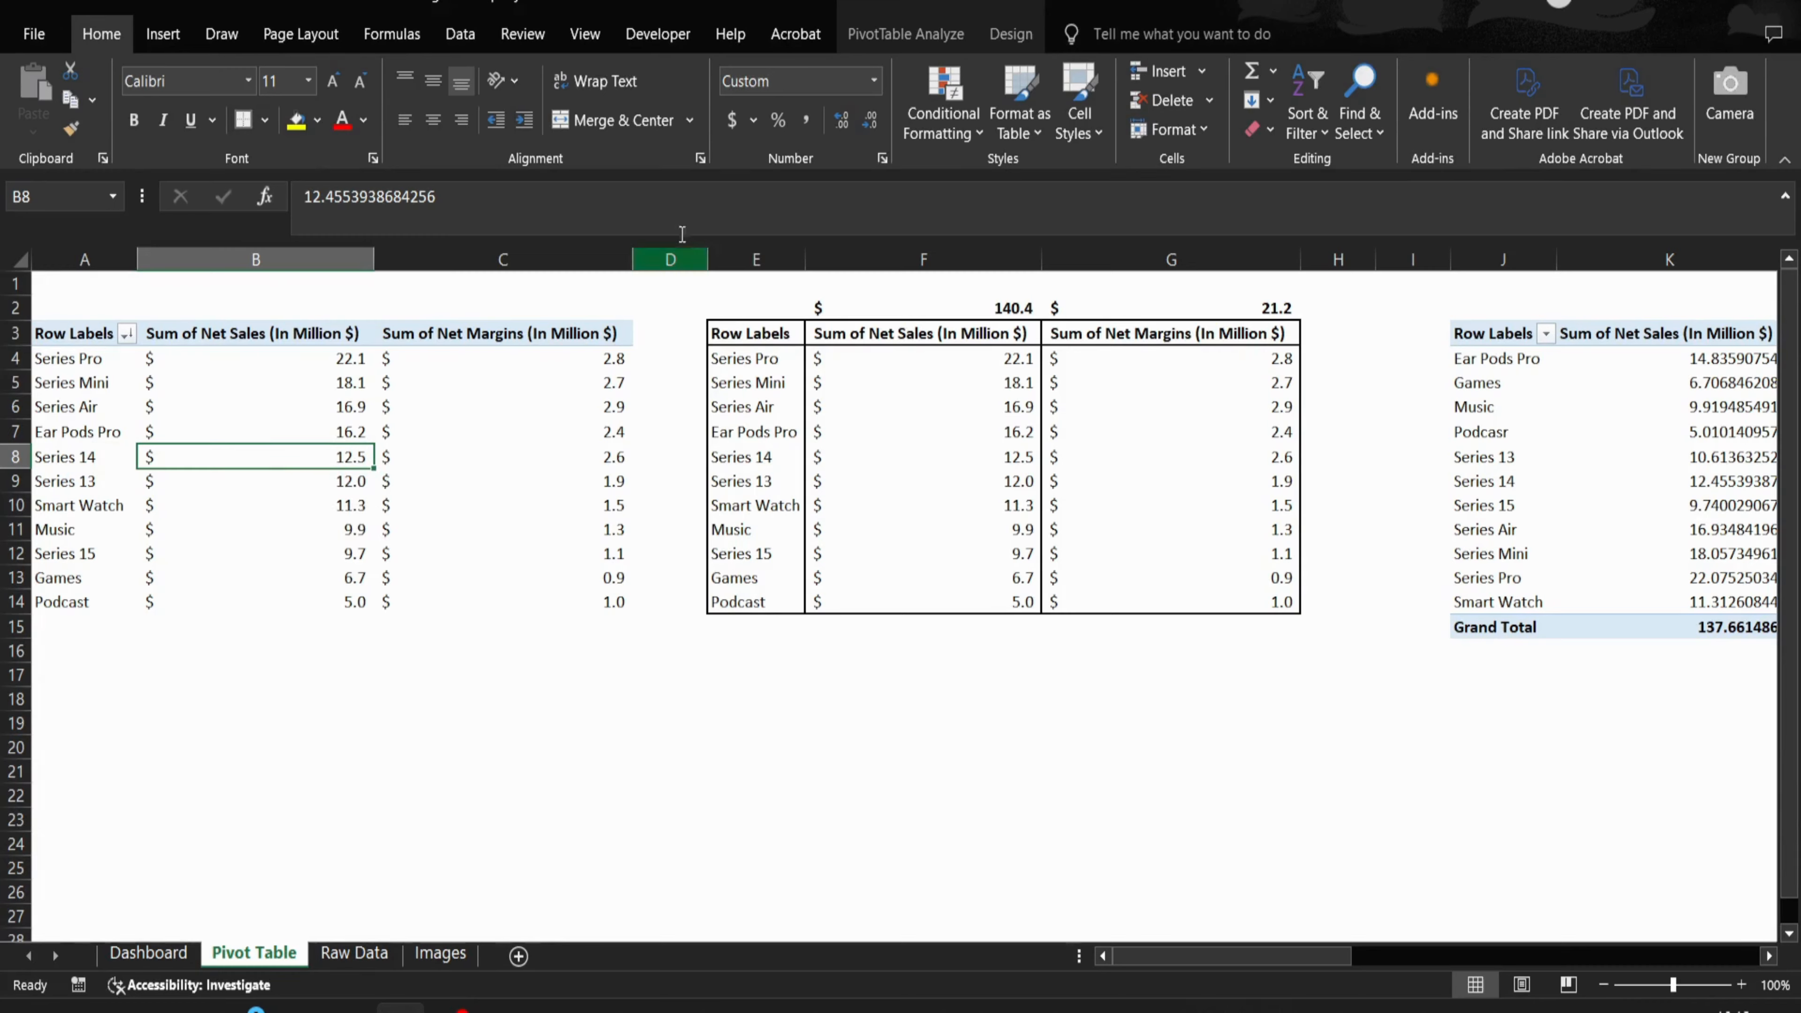
pyautogui.click(905, 34)
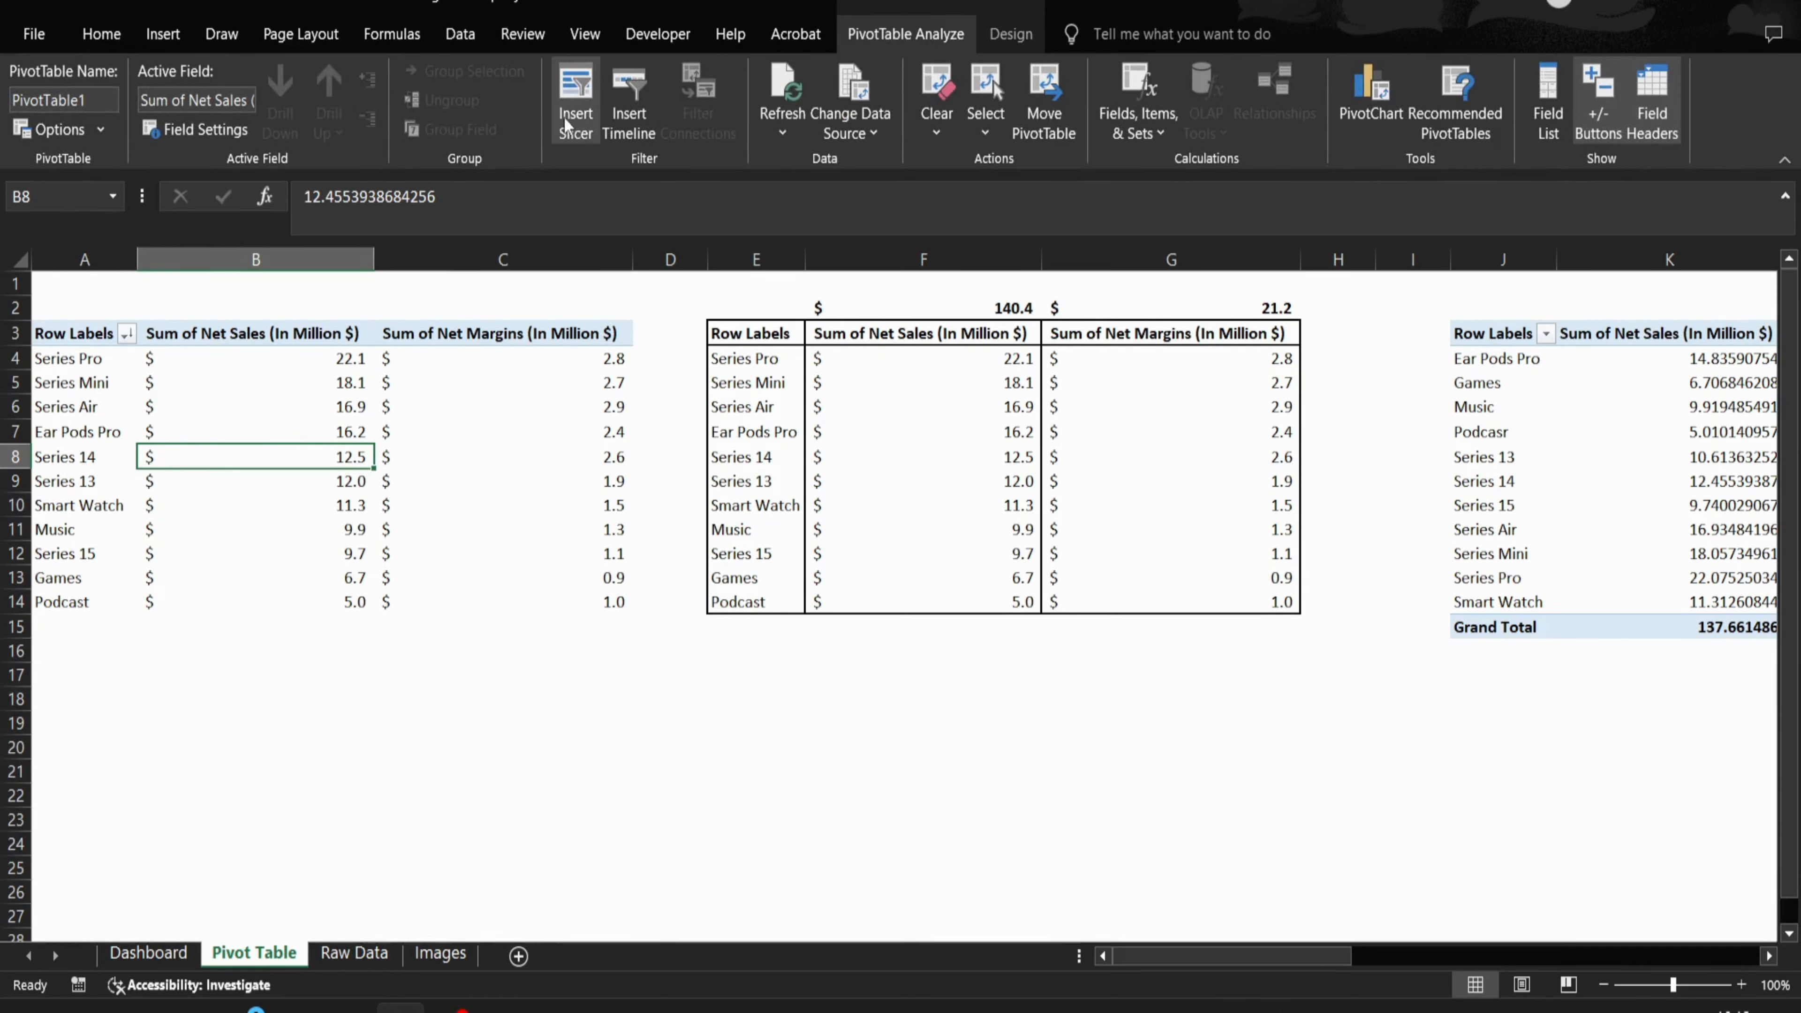
pyautogui.click(575, 99)
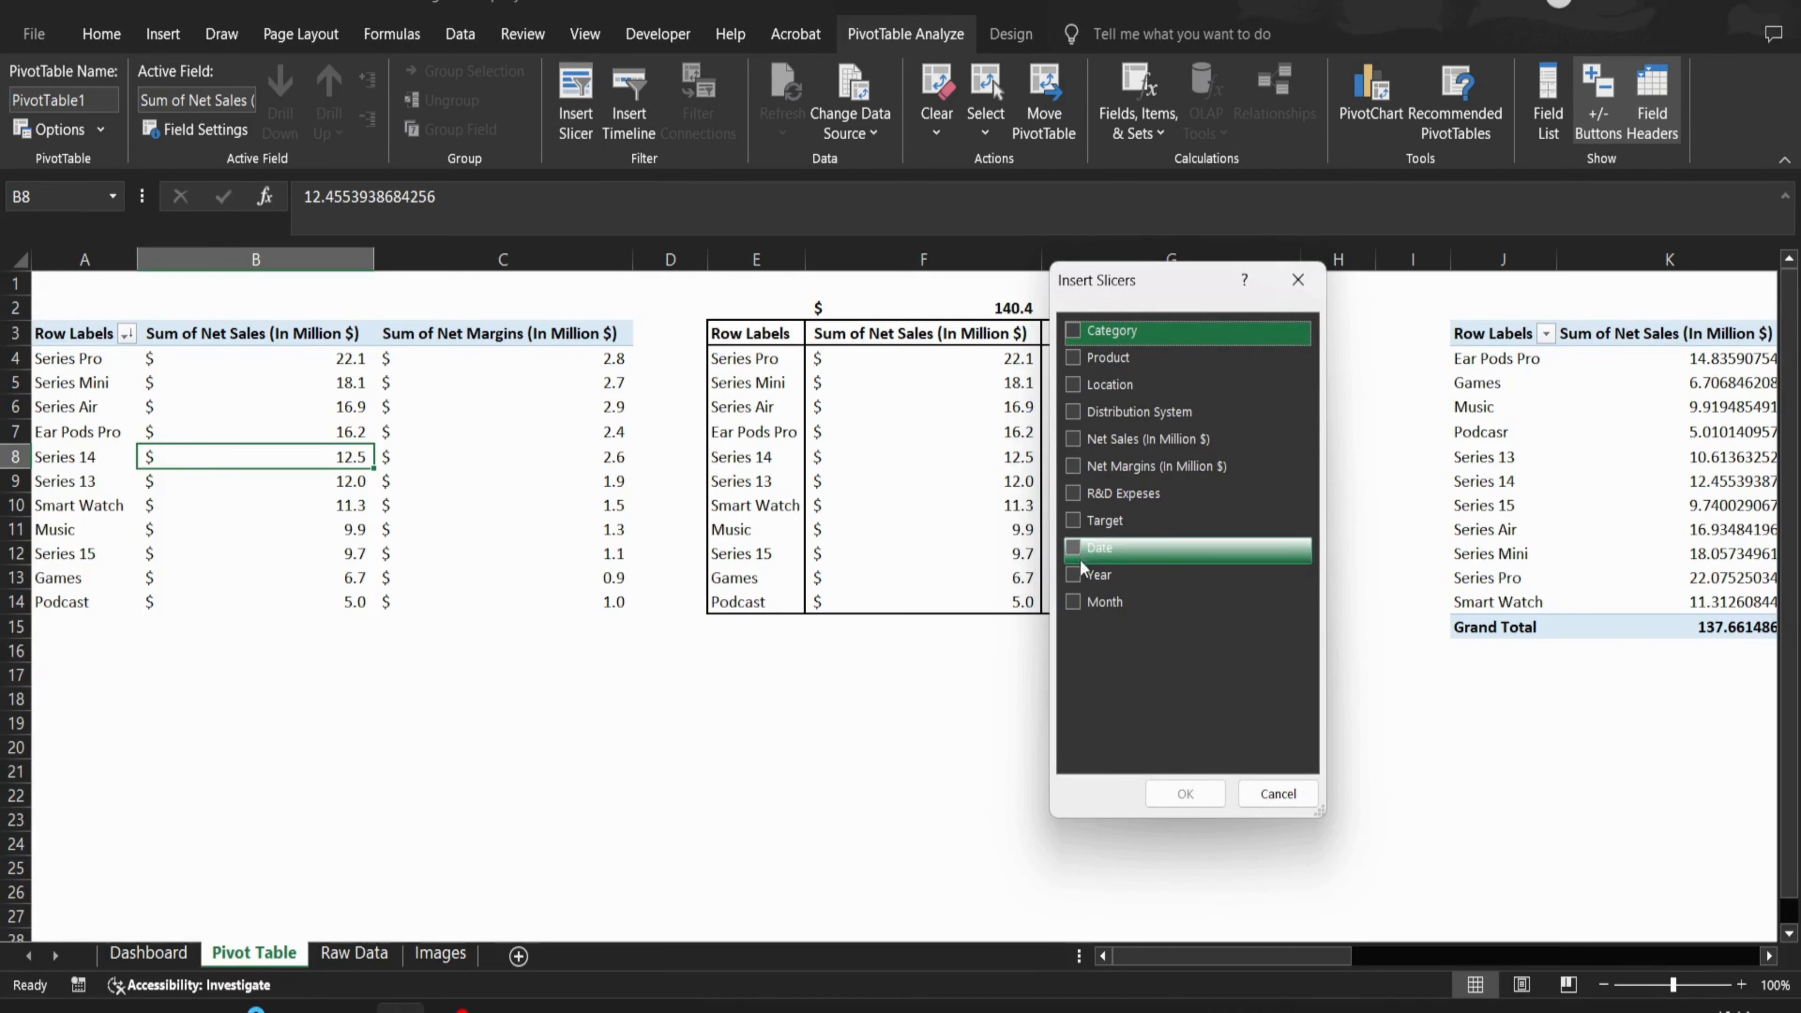
pyautogui.click(1074, 575)
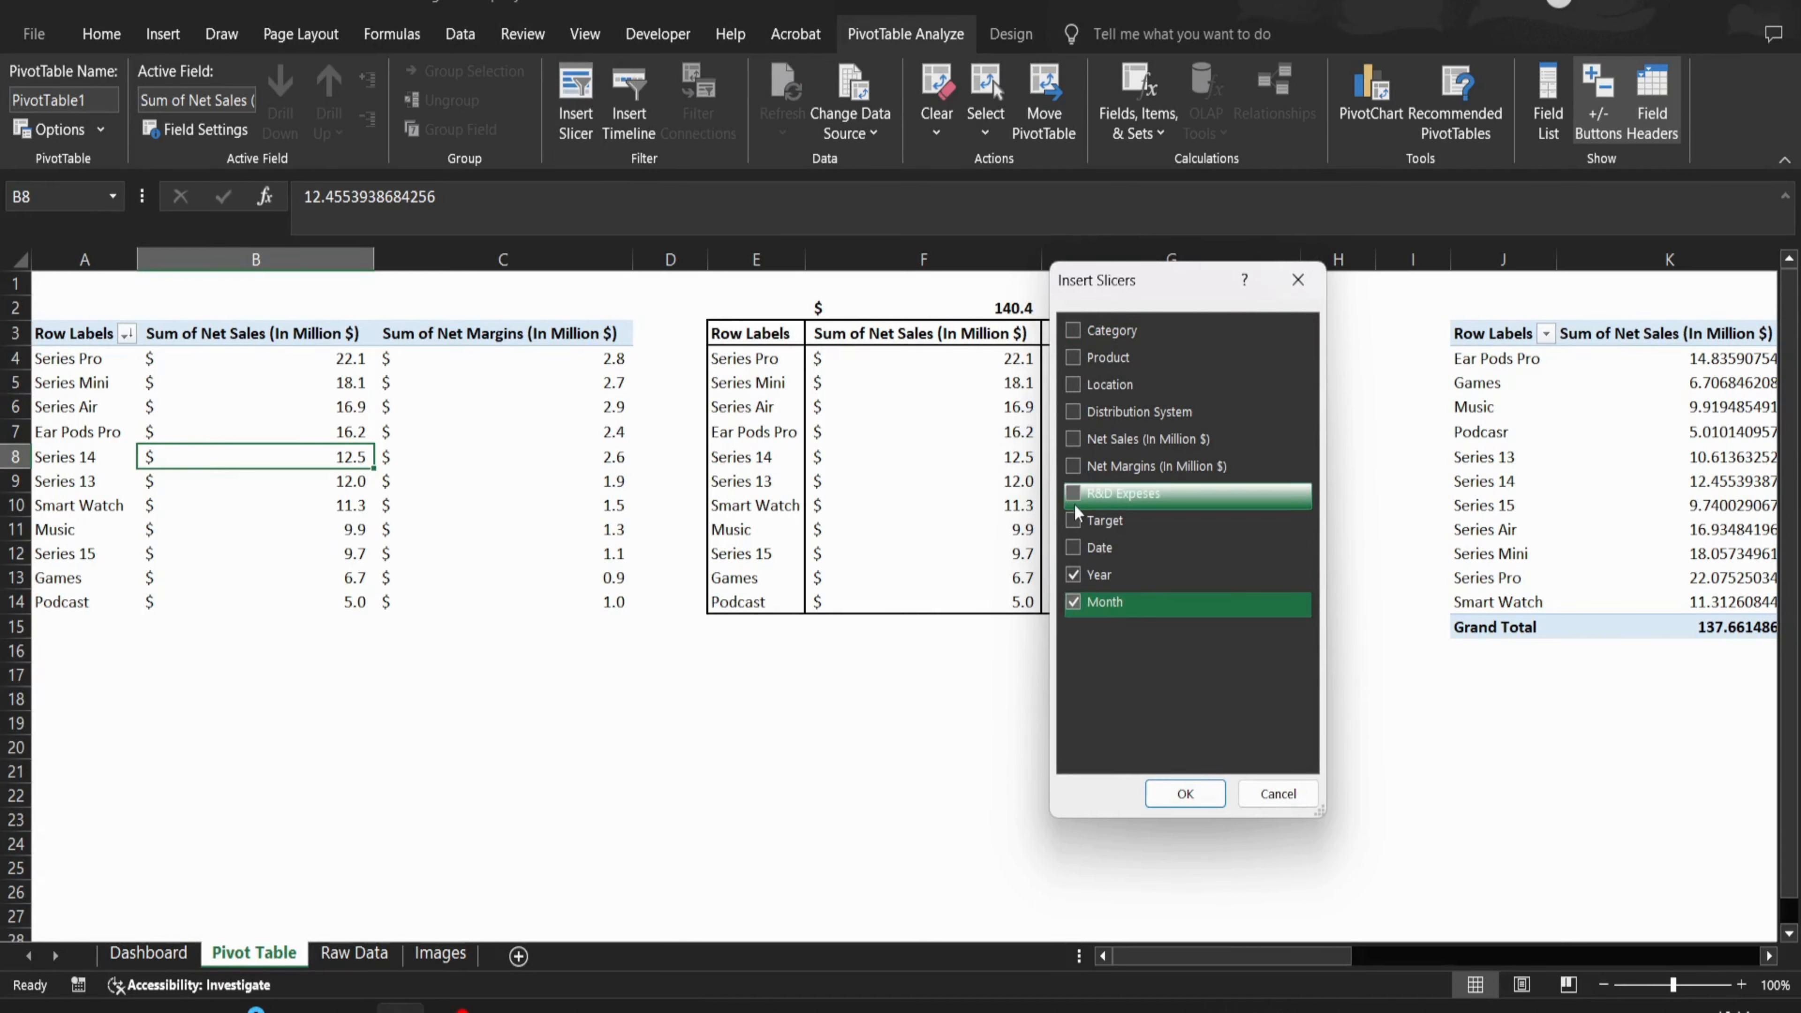
pyautogui.click(1074, 385)
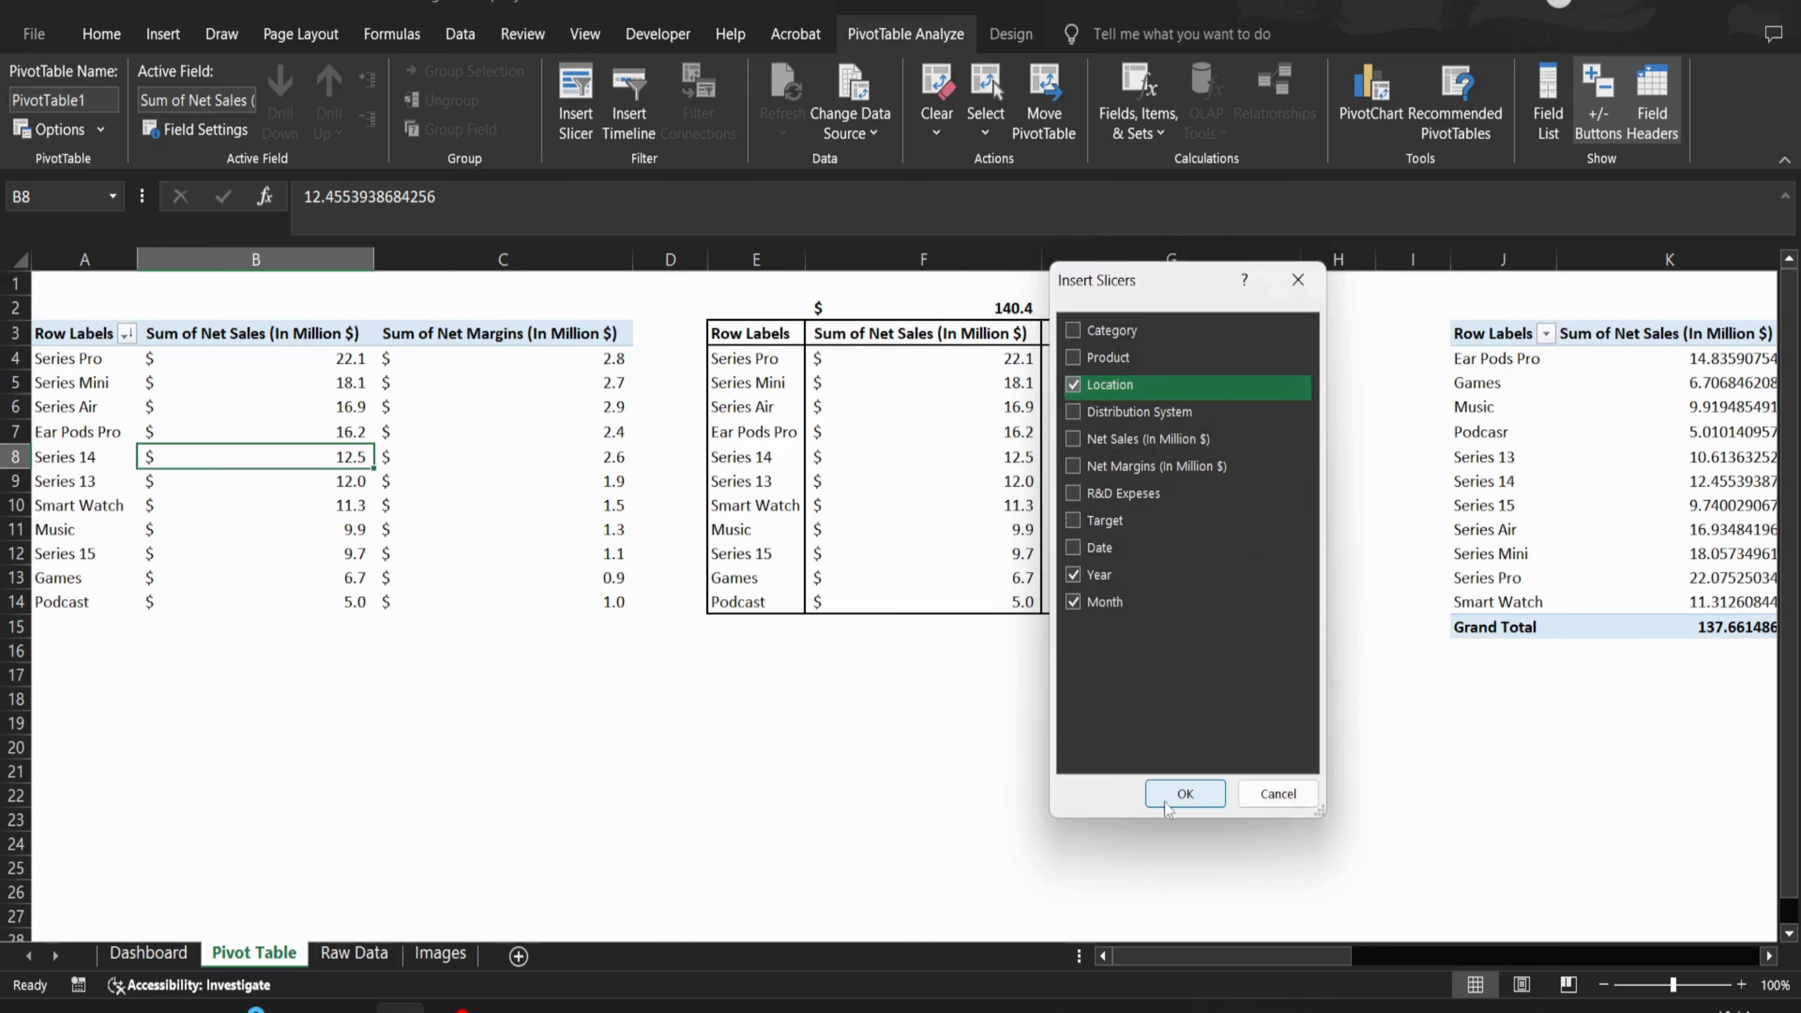
pyautogui.click(1181, 795)
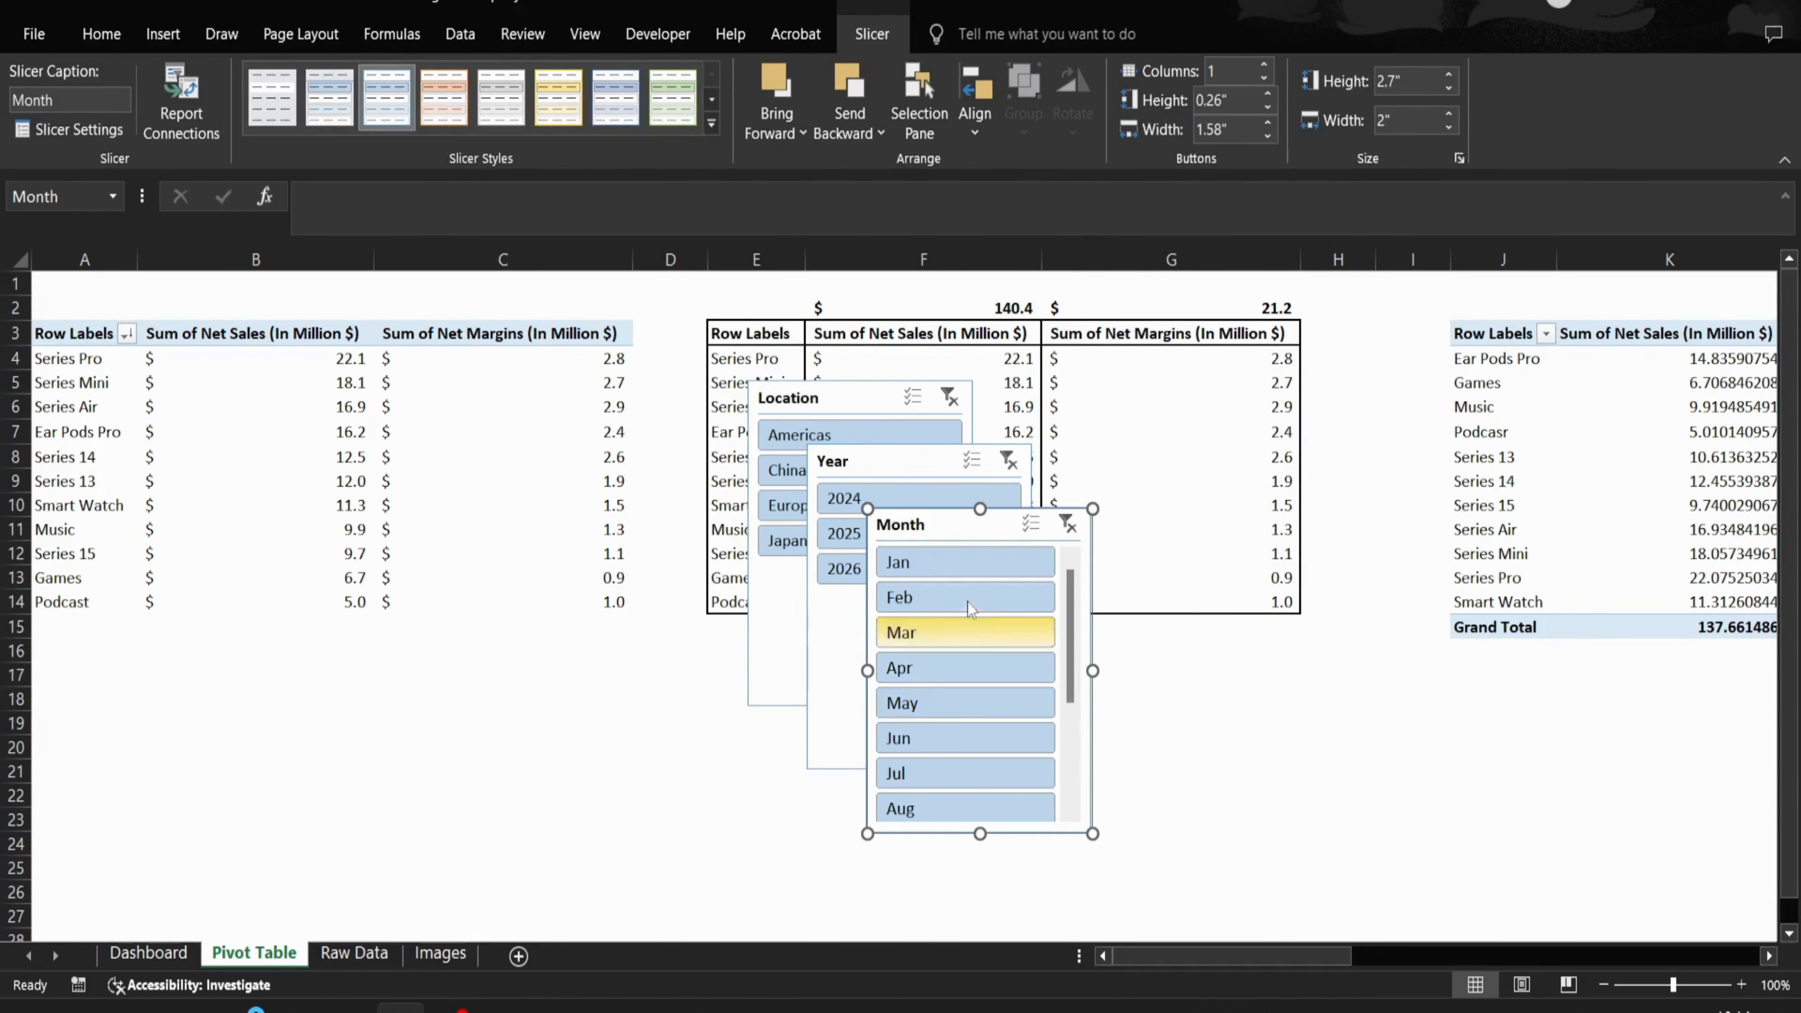
# - Move the Location, Year and Month slicers together to the Dashboard sheet, over the Top Selling Product Details panel
pyautogui.hotkey('ctrl', 'x')
pyautogui.hotkey('ctrl', 'z')
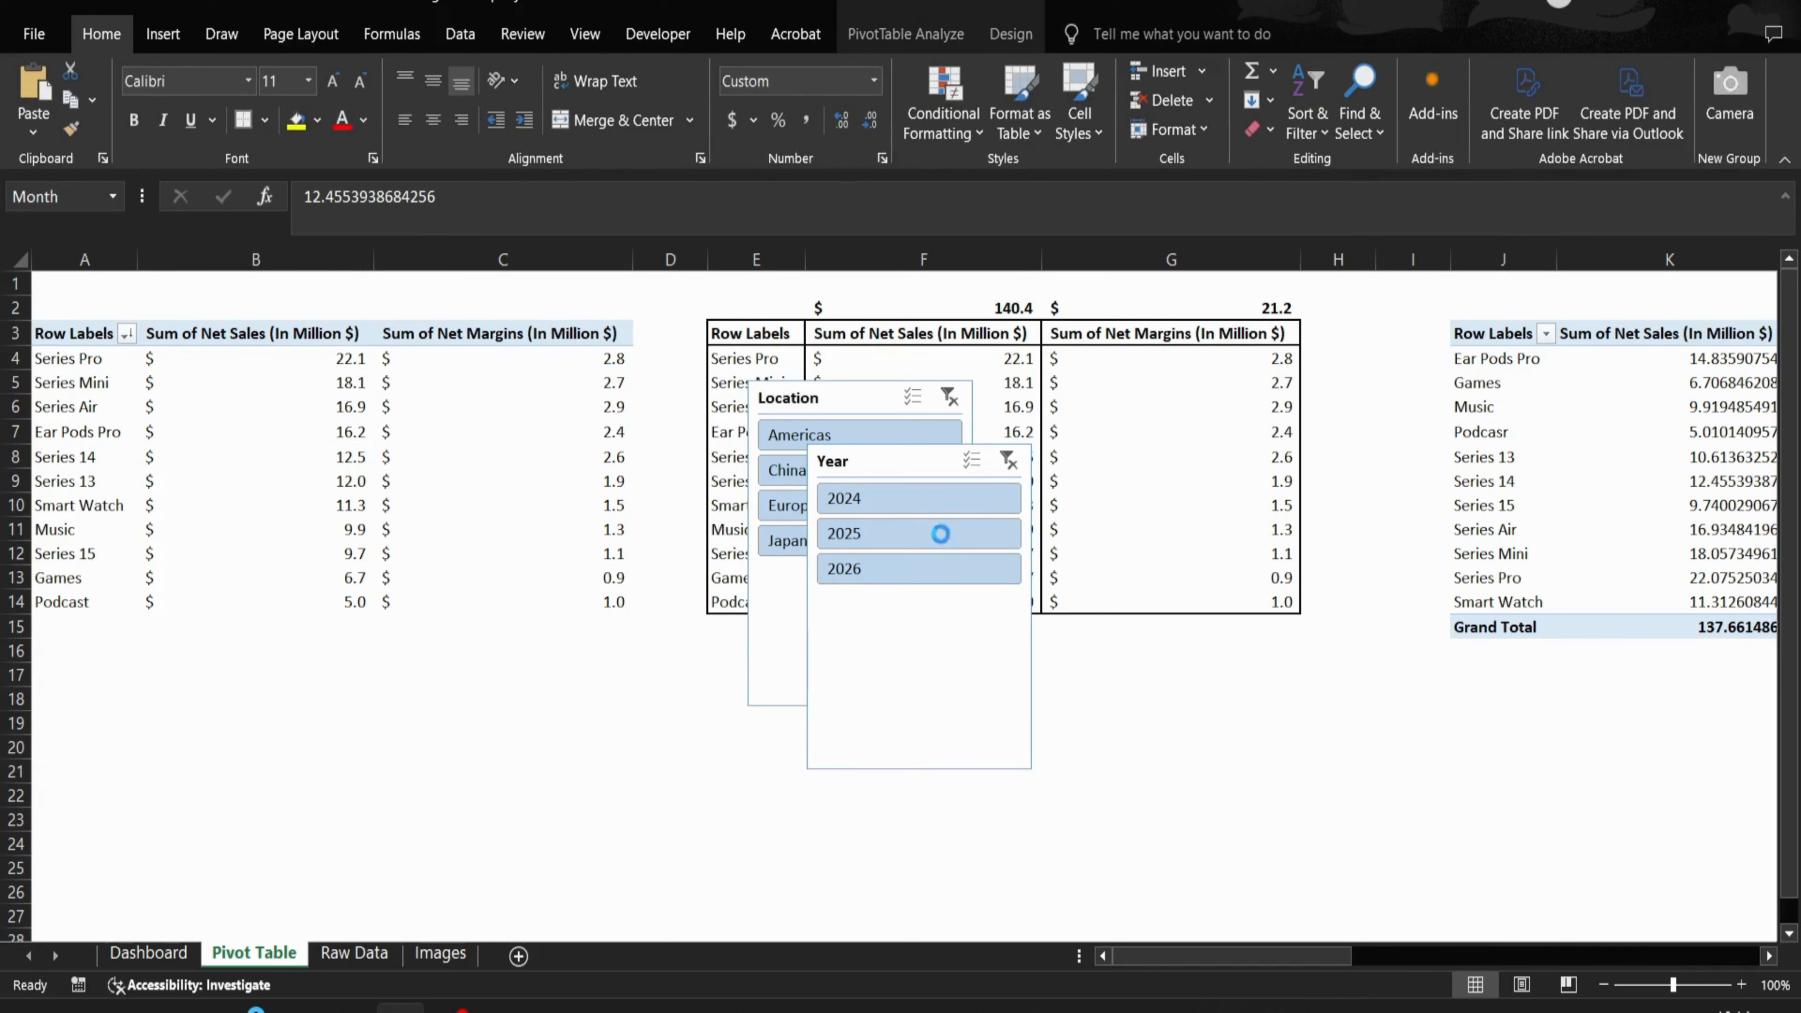
pyautogui.keyDown('ctrl'); pyautogui.click(884, 456); pyautogui.keyUp('ctrl')
pyautogui.keyDown('ctrl'); pyautogui.click(856, 401); pyautogui.keyUp('ctrl')
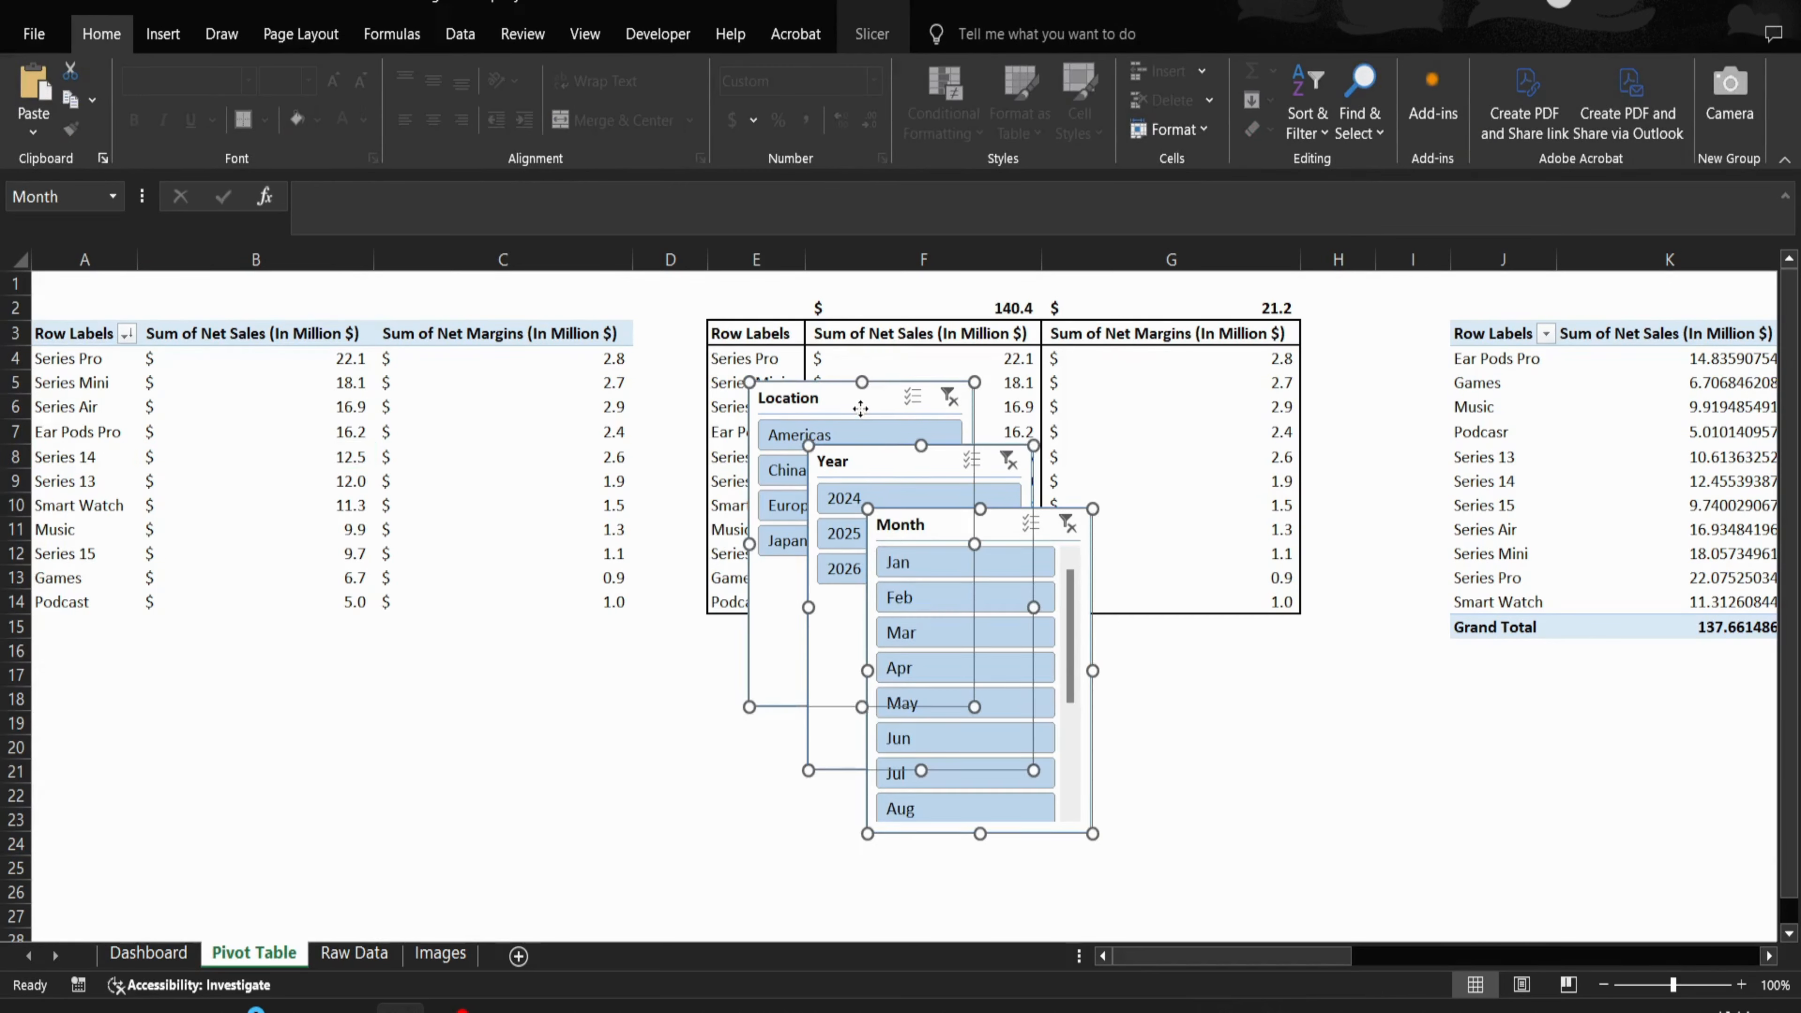
pyautogui.hotkey('ctrl', 'x')
pyautogui.click(145, 957)
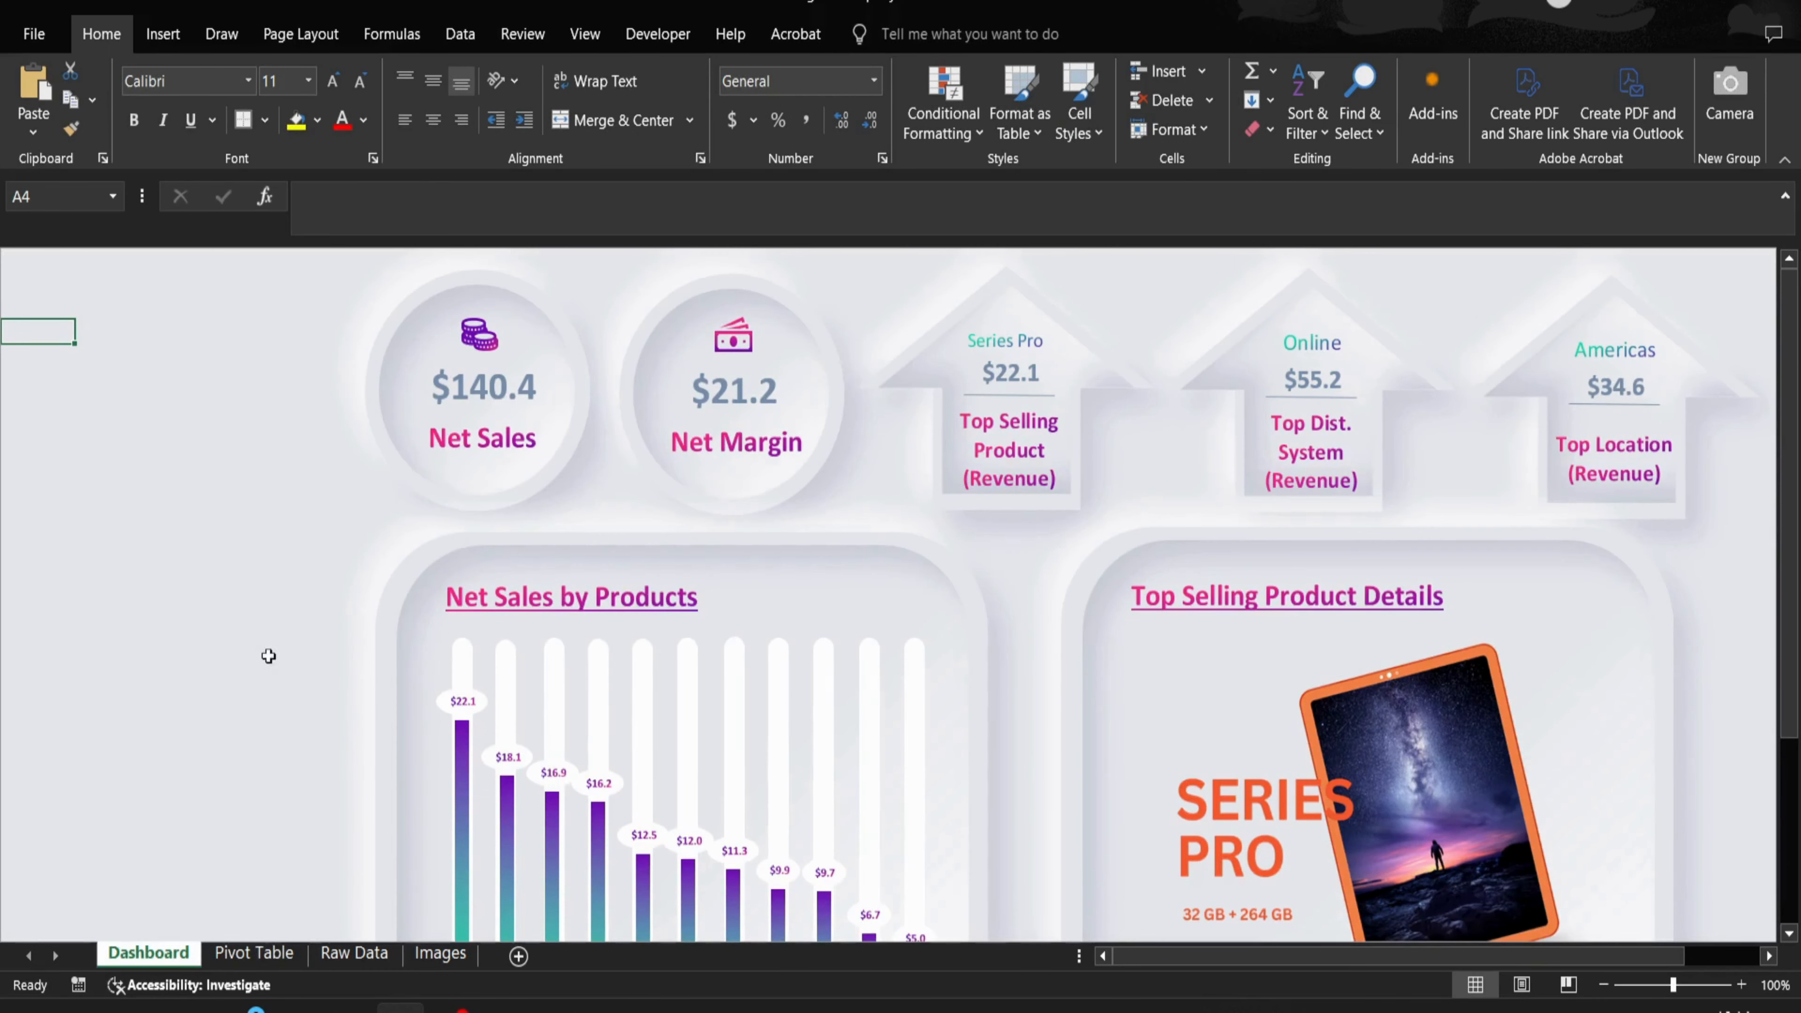
pyautogui.hotkey('ctrl', 'v')
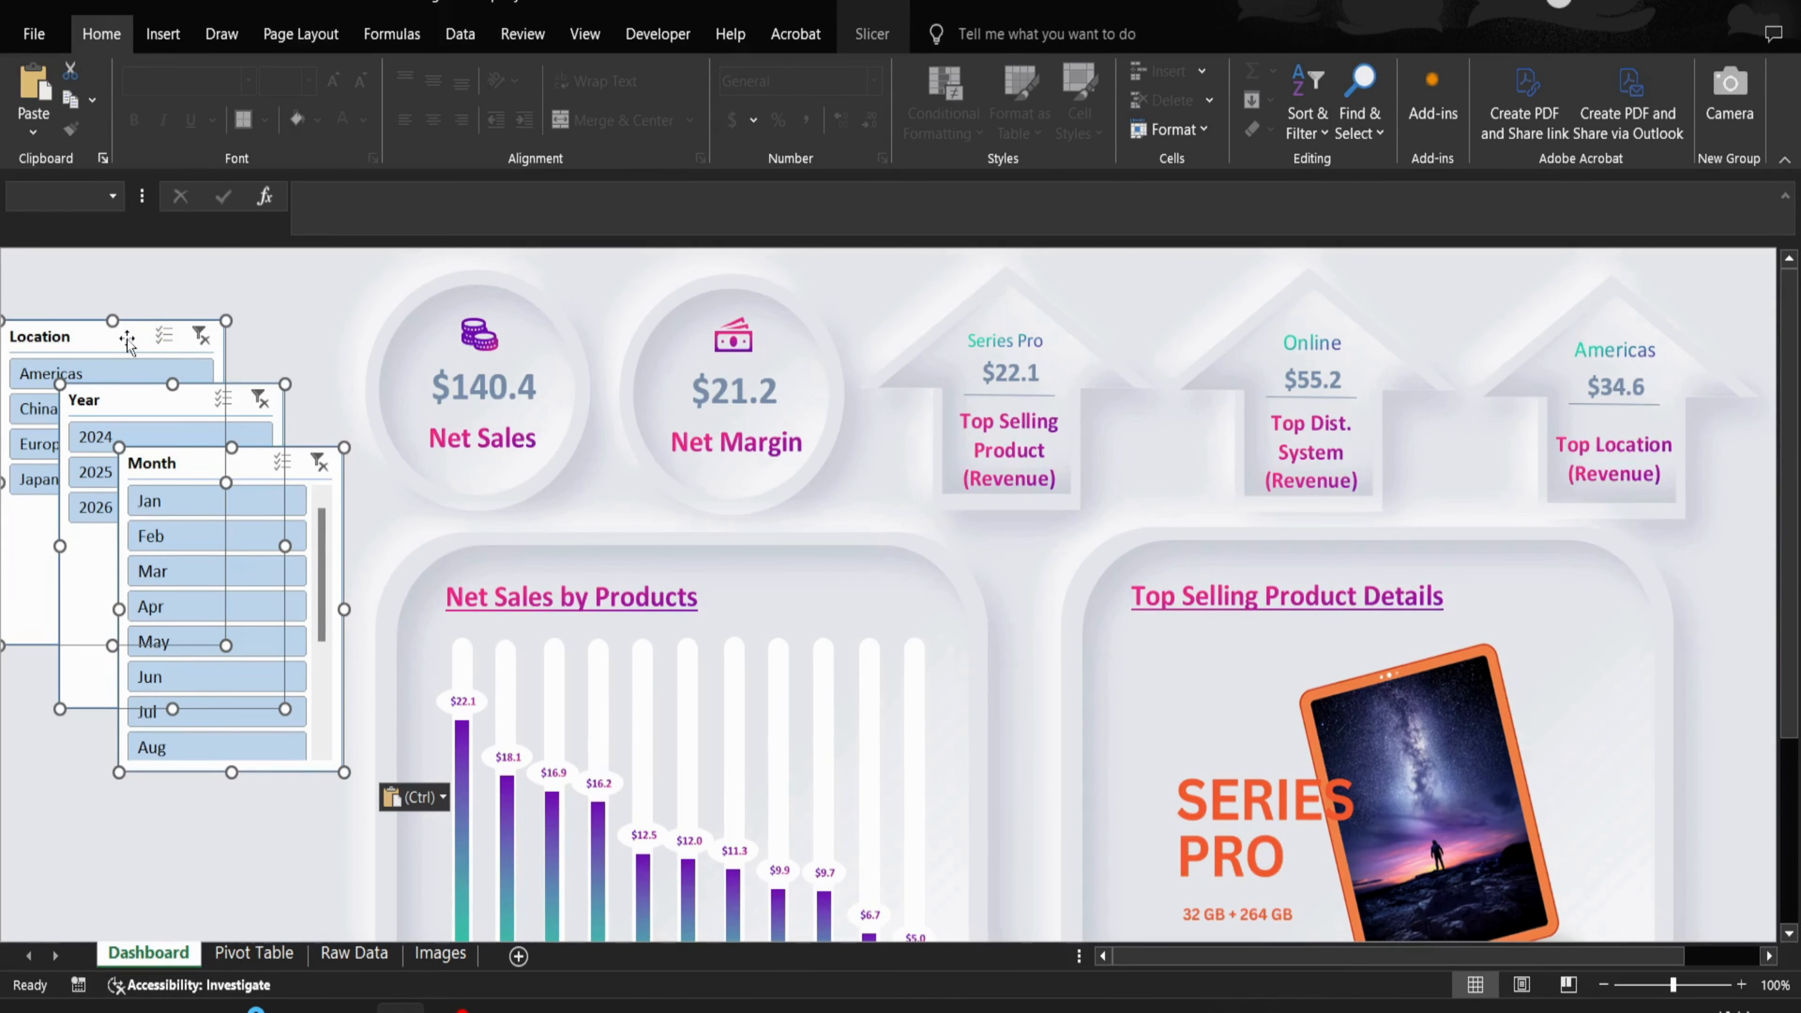
pyautogui.moveTo(183, 334); pyautogui.dragTo(1358, 370)
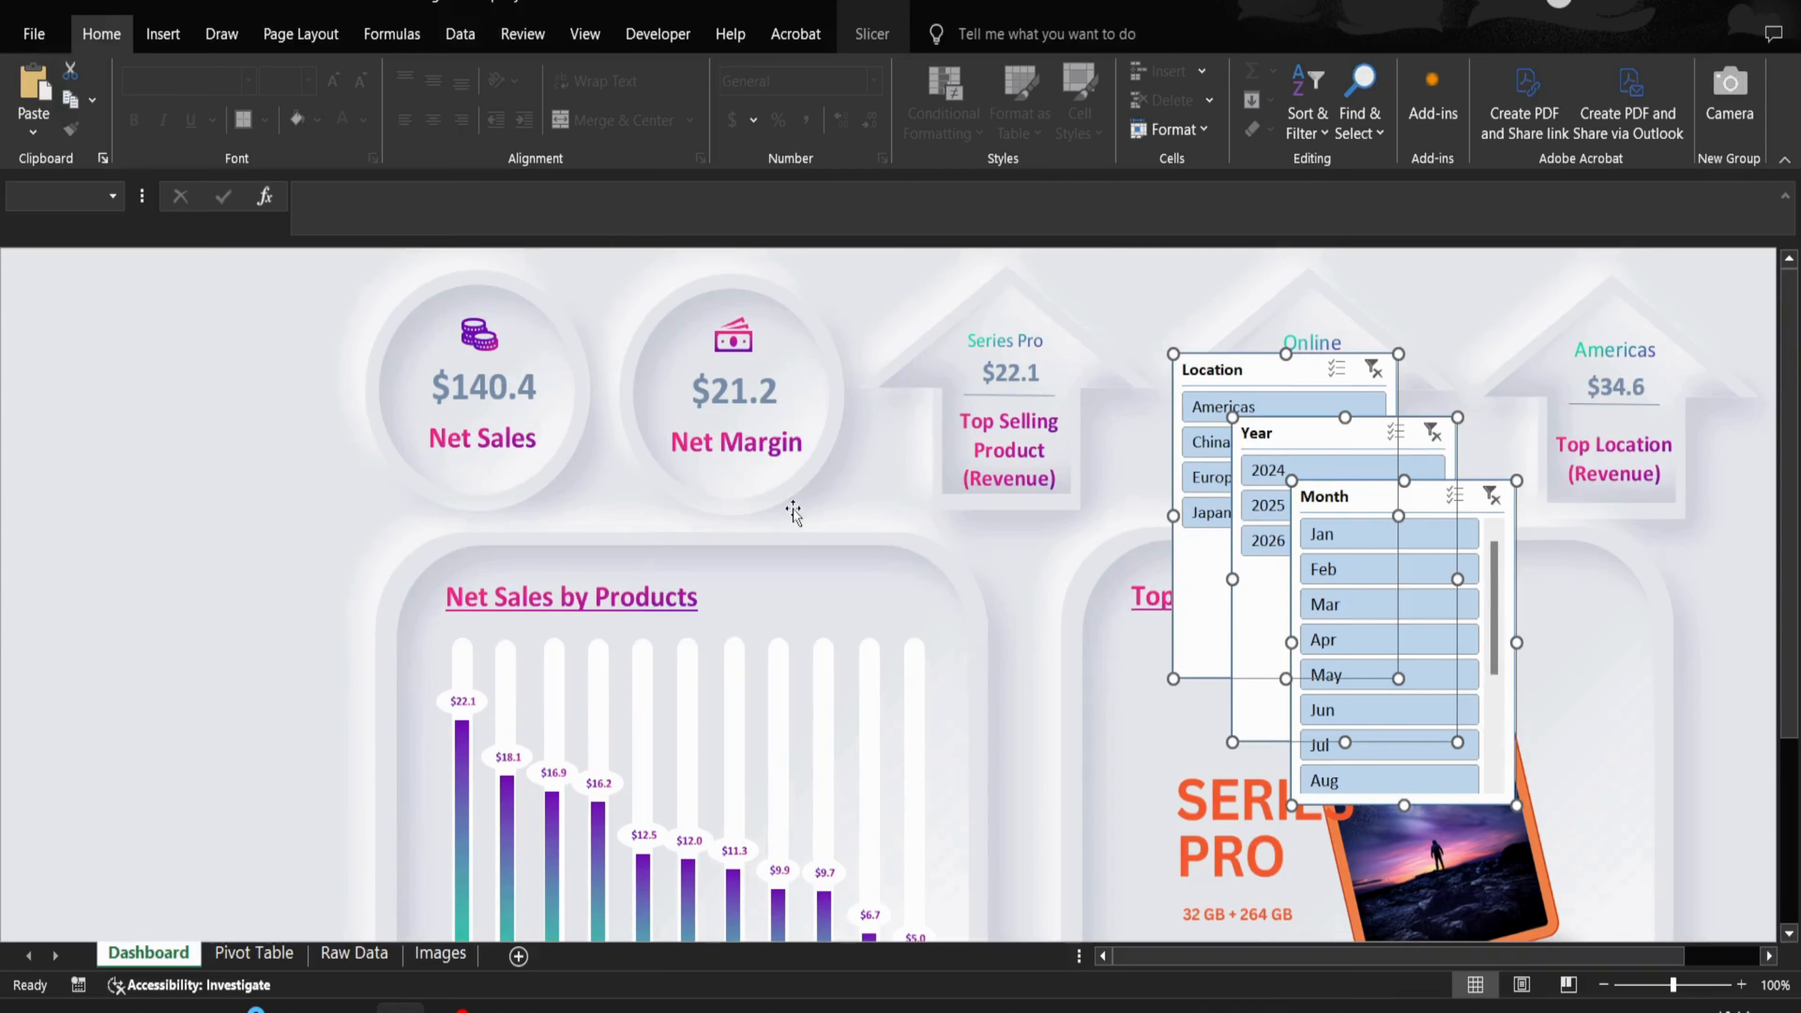
# - Copy the Net Sales by Products background panel toward the blank dashboard side and delete the copy's inner gradient shape
pyautogui.click(959, 581)
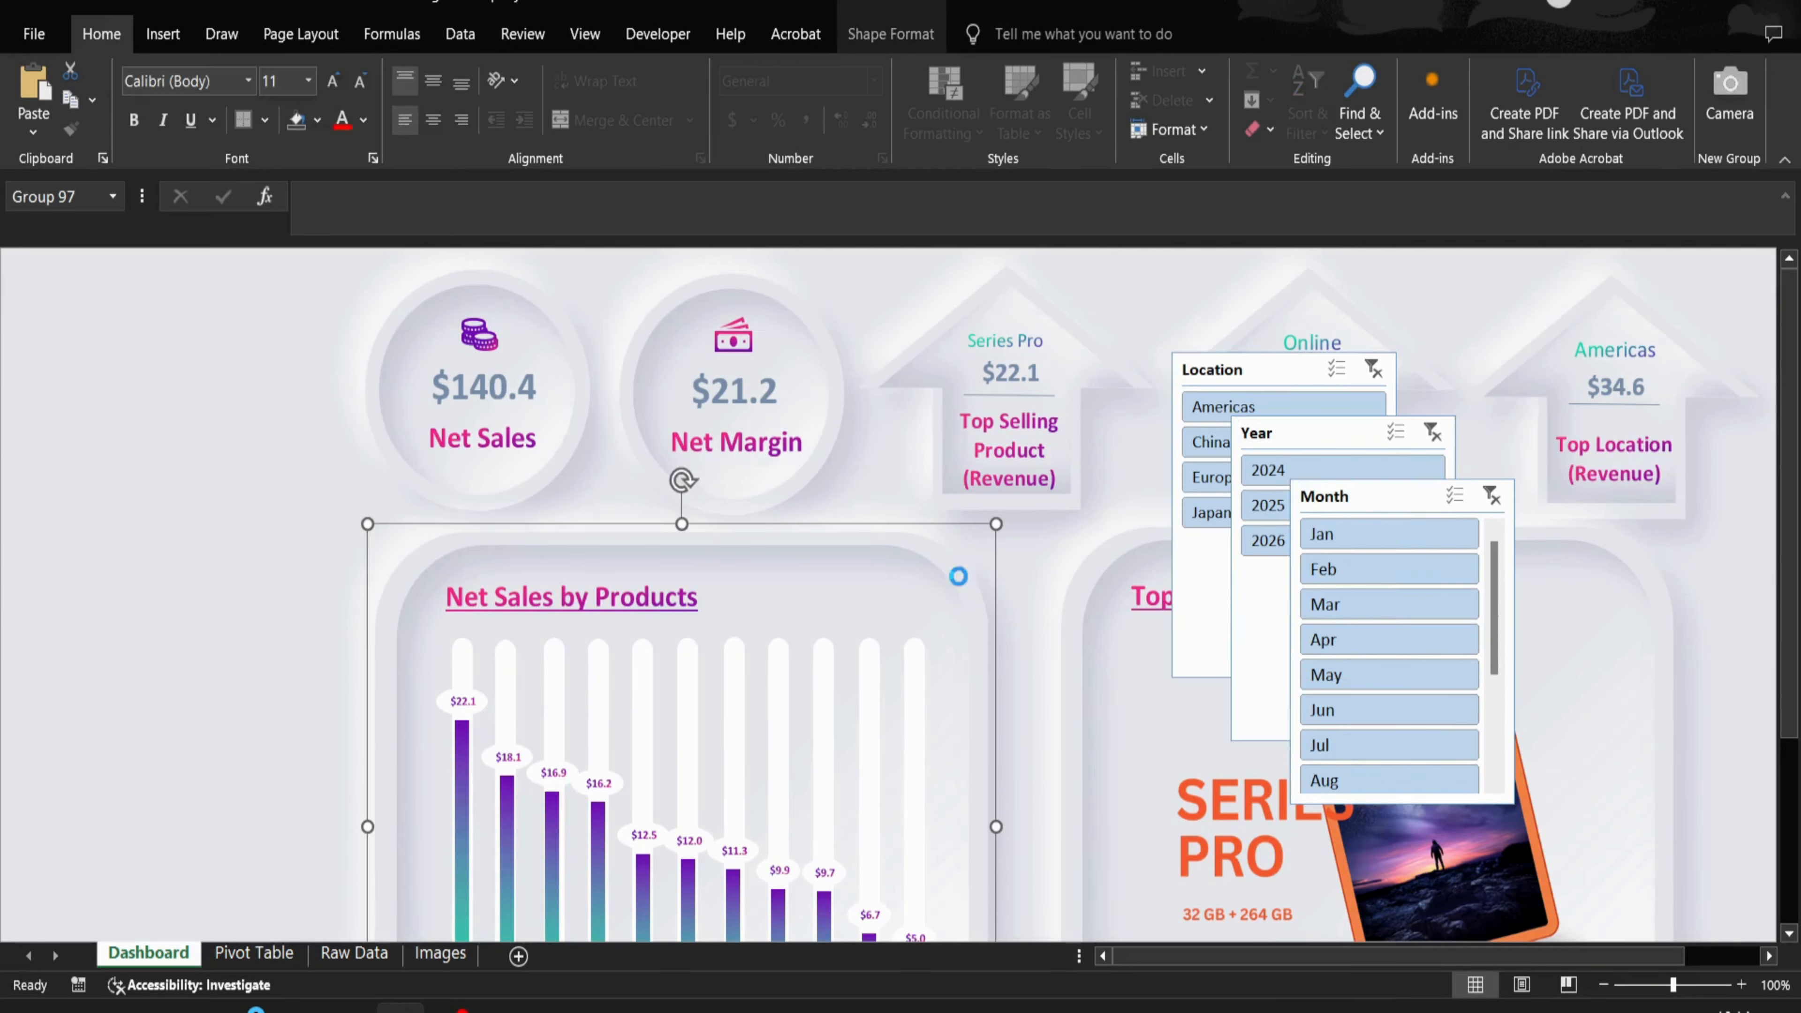
pyautogui.moveTo(960, 580); pyautogui.dragTo(570, 348)
pyautogui.click(469, 470)
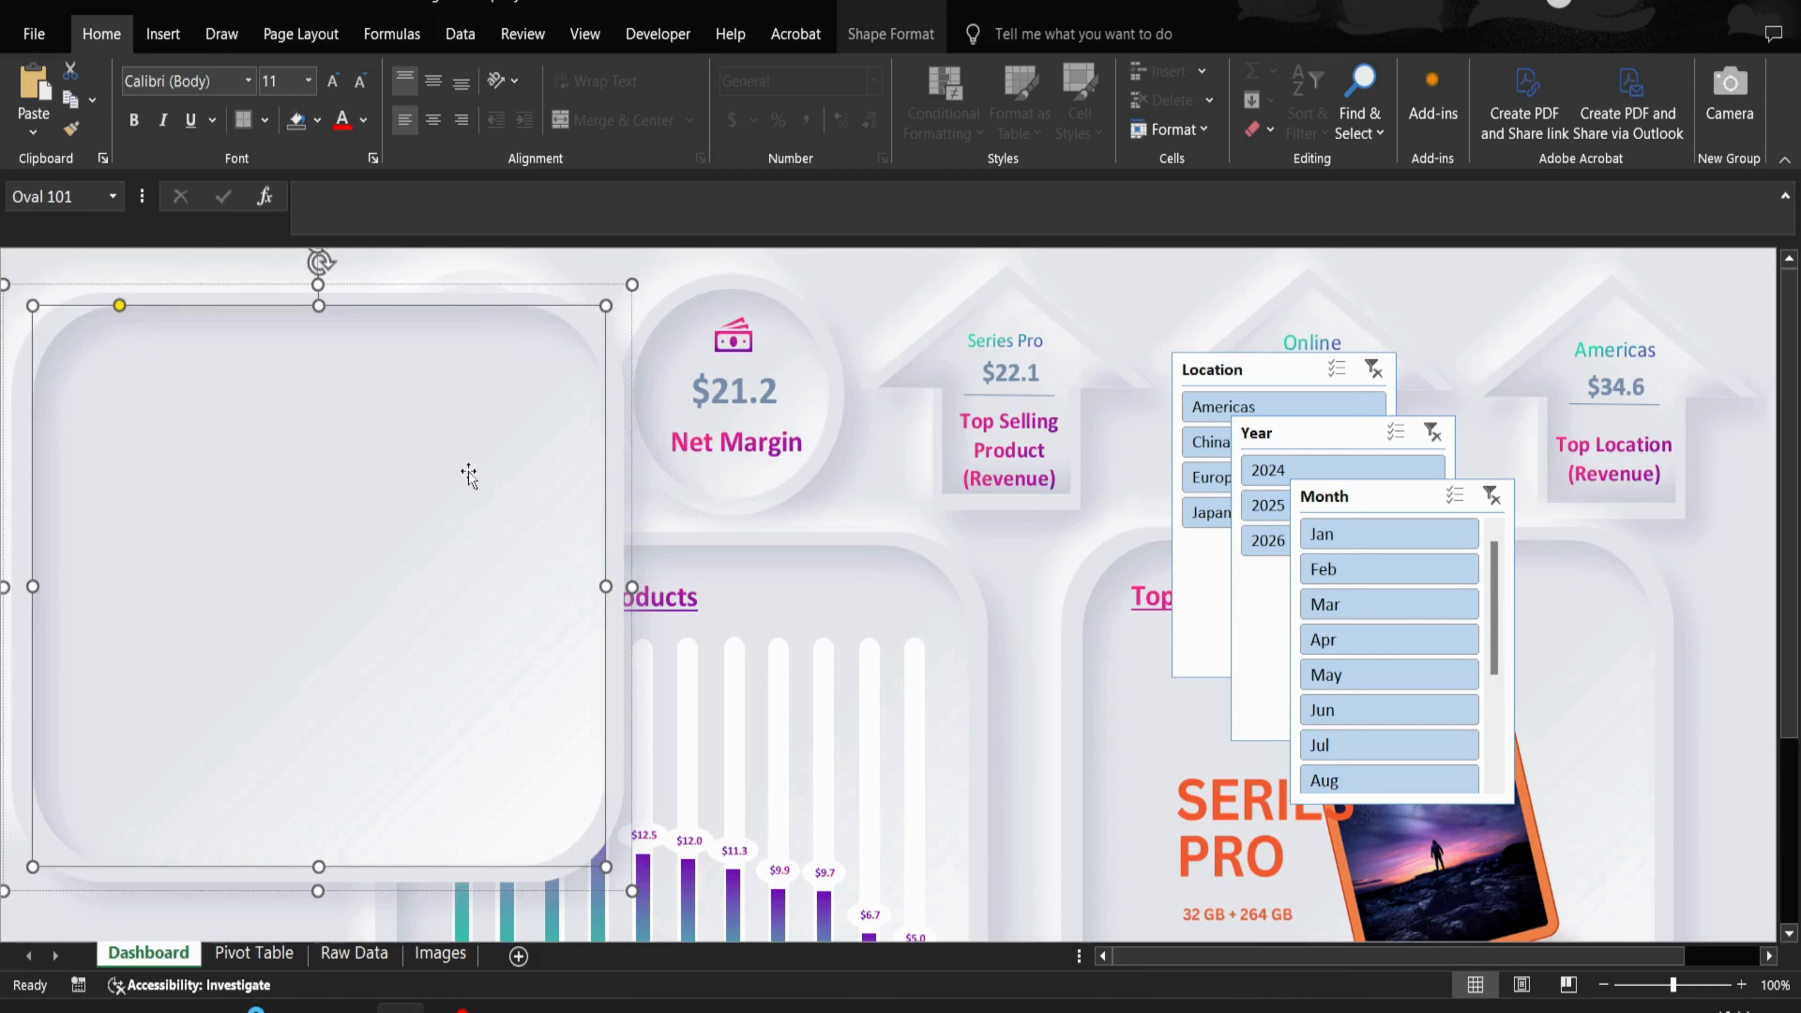
pyautogui.press('Delete')
# - Narrow the copied panel to fit the blank strip beside Net Sales and, with the ribbon hidden, stretch it to the dashboard's full height
pyautogui.click(494, 533)
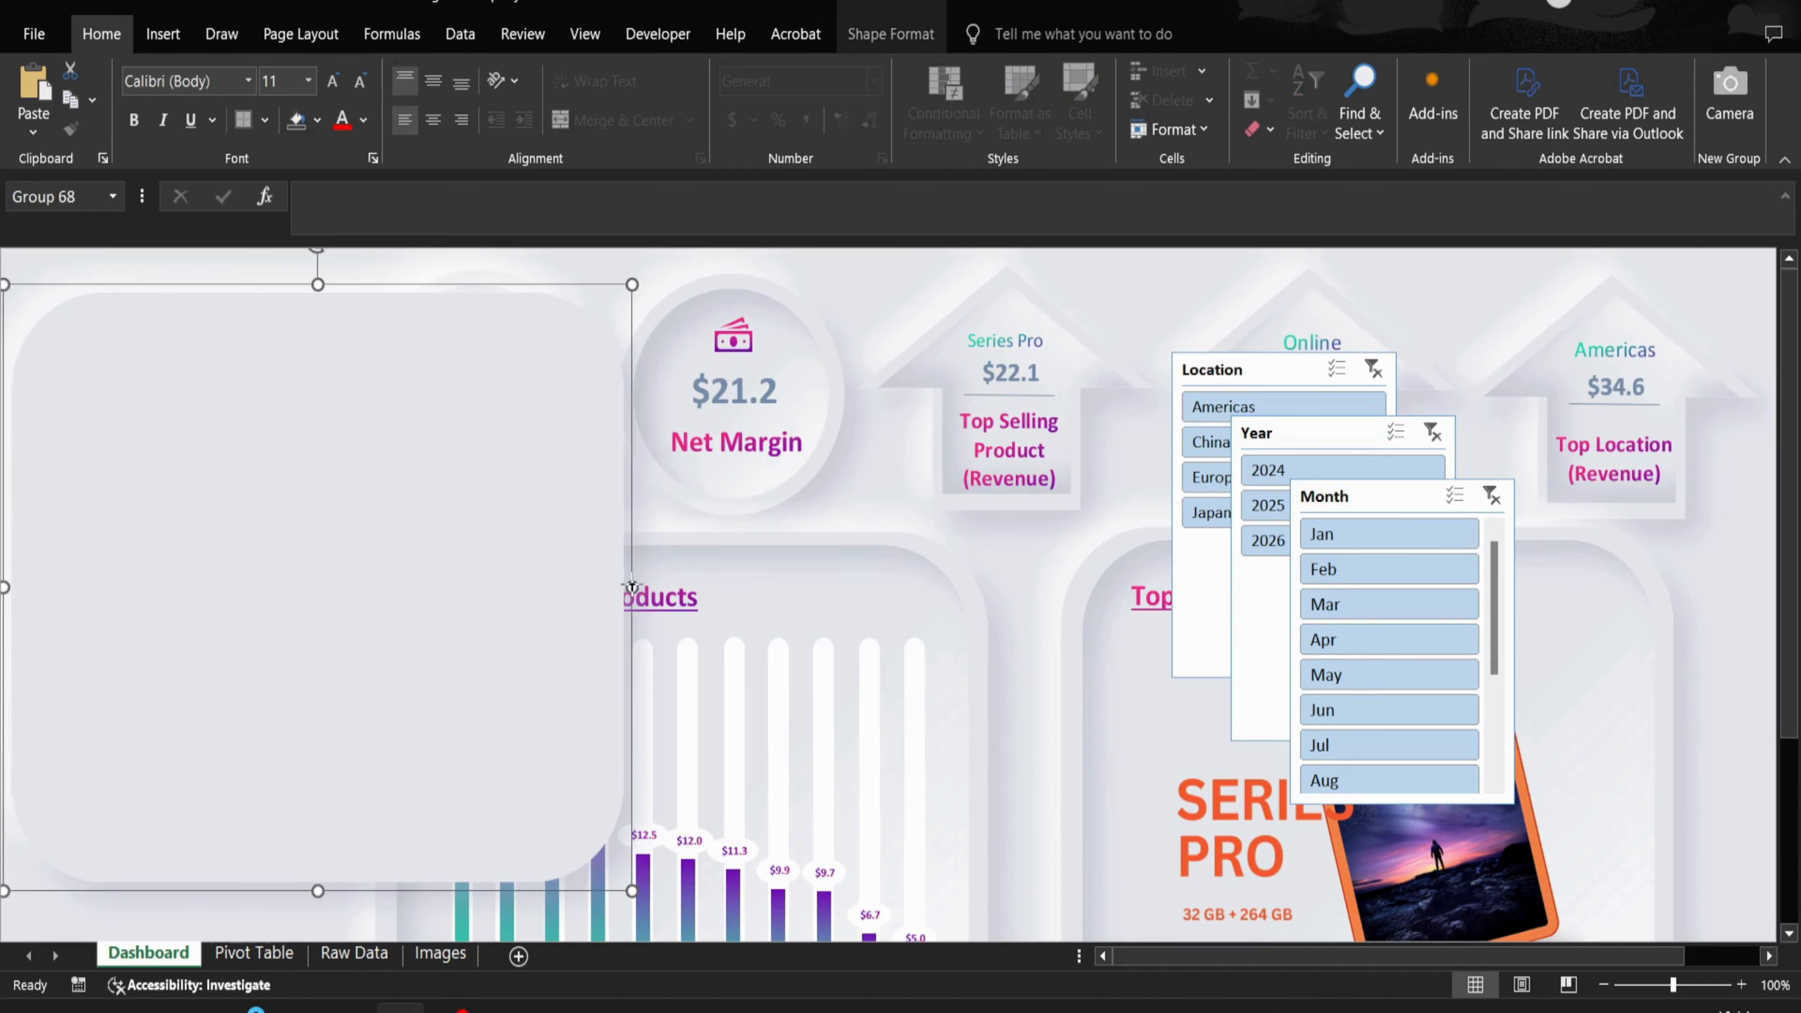
pyautogui.moveTo(632, 587); pyautogui.dragTo(269, 555)
pyautogui.click(1614, 9)
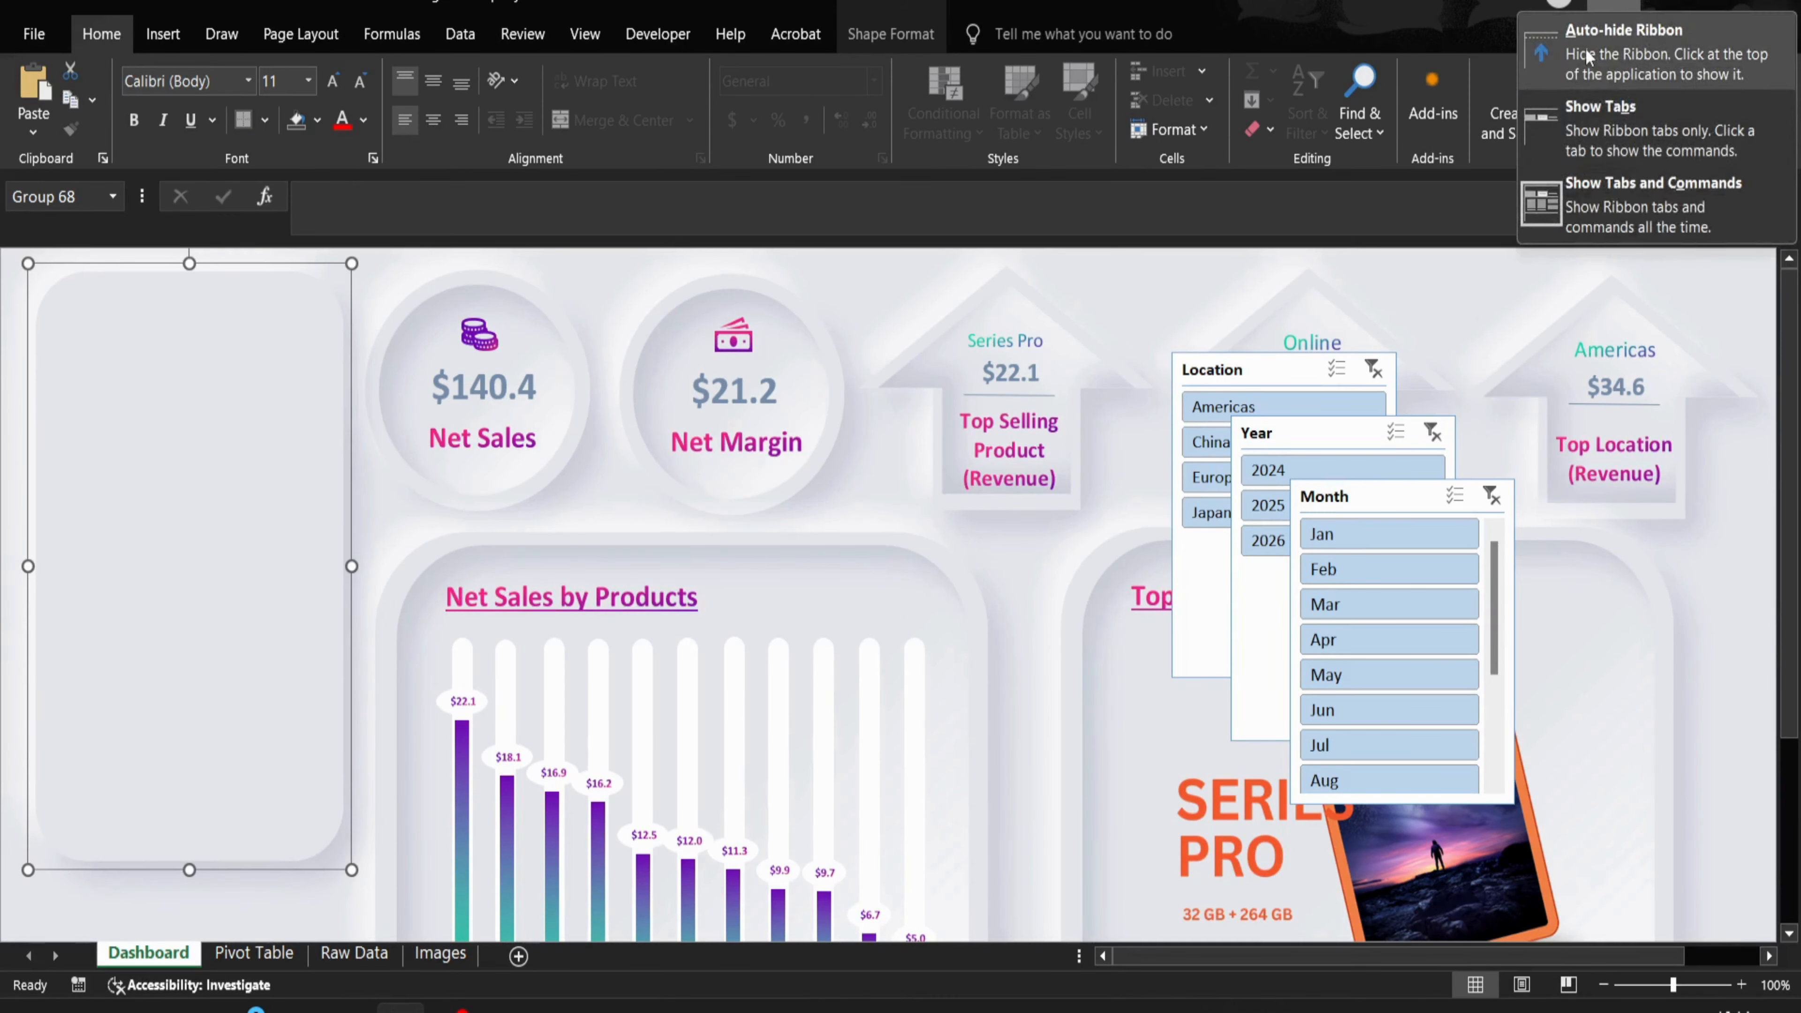
pyautogui.click(1587, 57)
pyautogui.moveTo(190, 694); pyautogui.dragTo(191, 808)
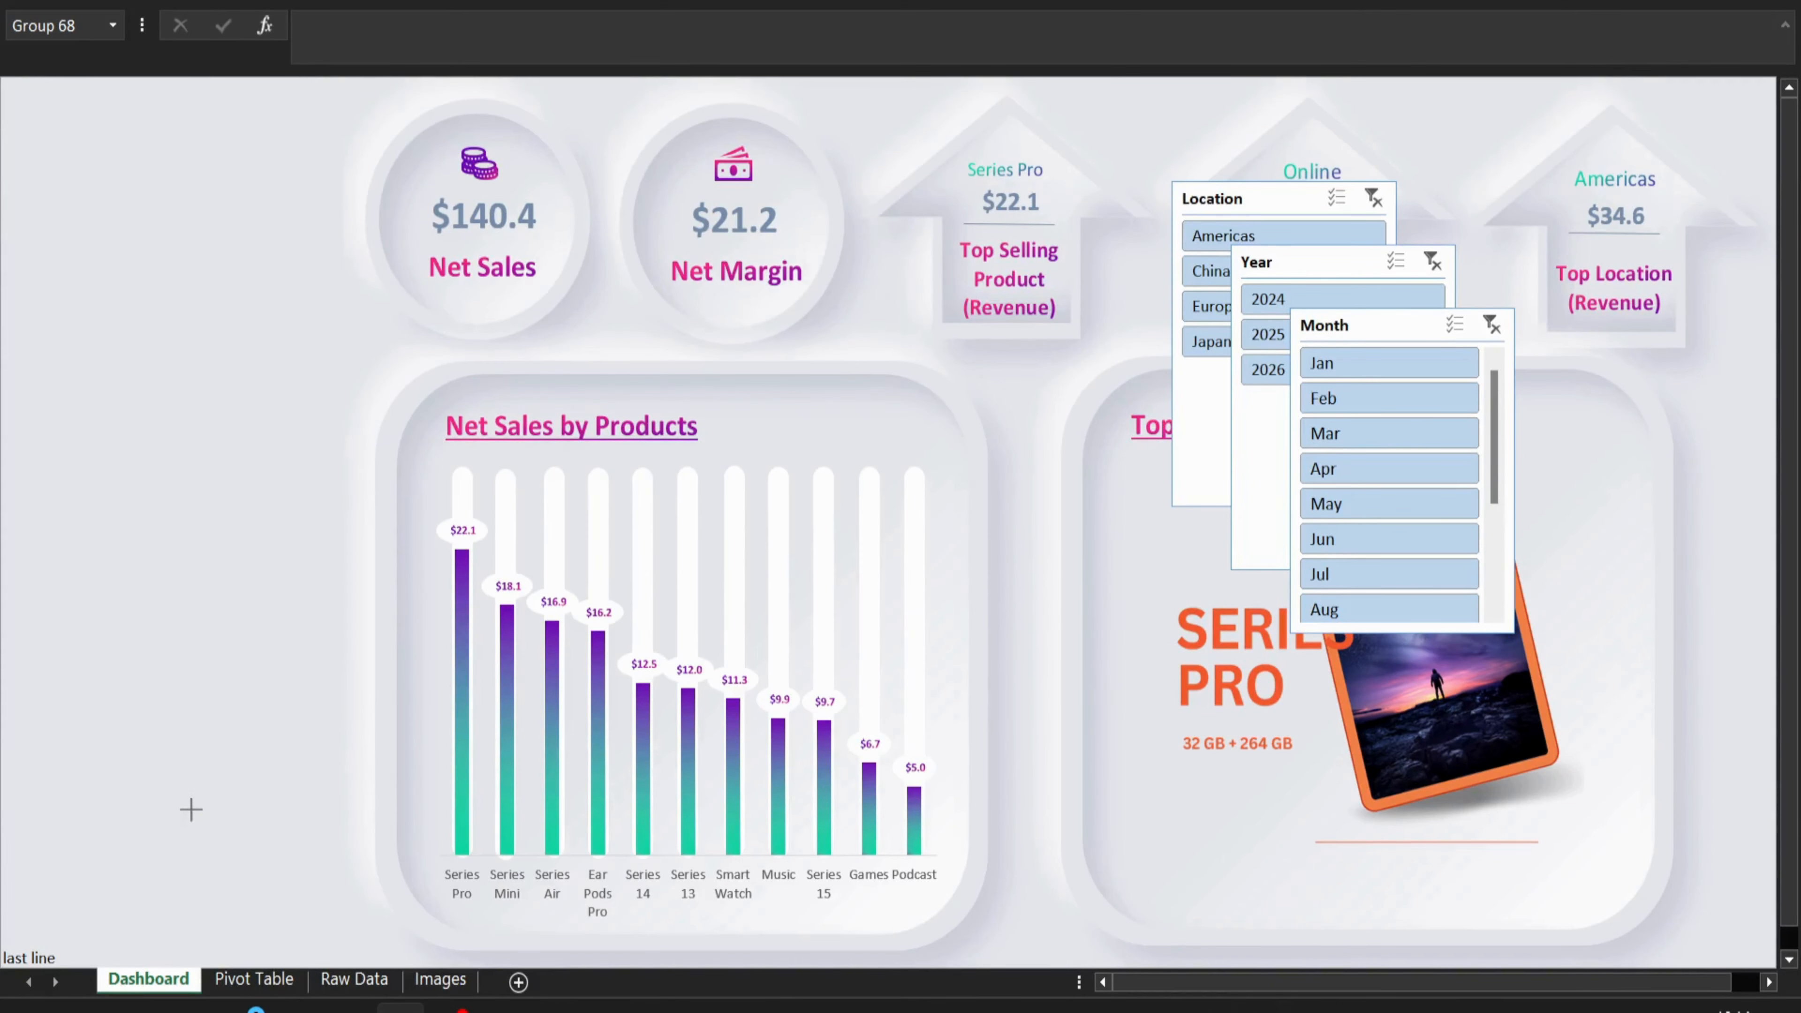
pyautogui.moveTo(202, 945); pyautogui.dragTo(189, 931)
# - Clear the "last line" text from cell A37 on the Dashboard and show the full ribbon again
pyautogui.click(40, 959)
pyautogui.scroll(-3, 40, 959)
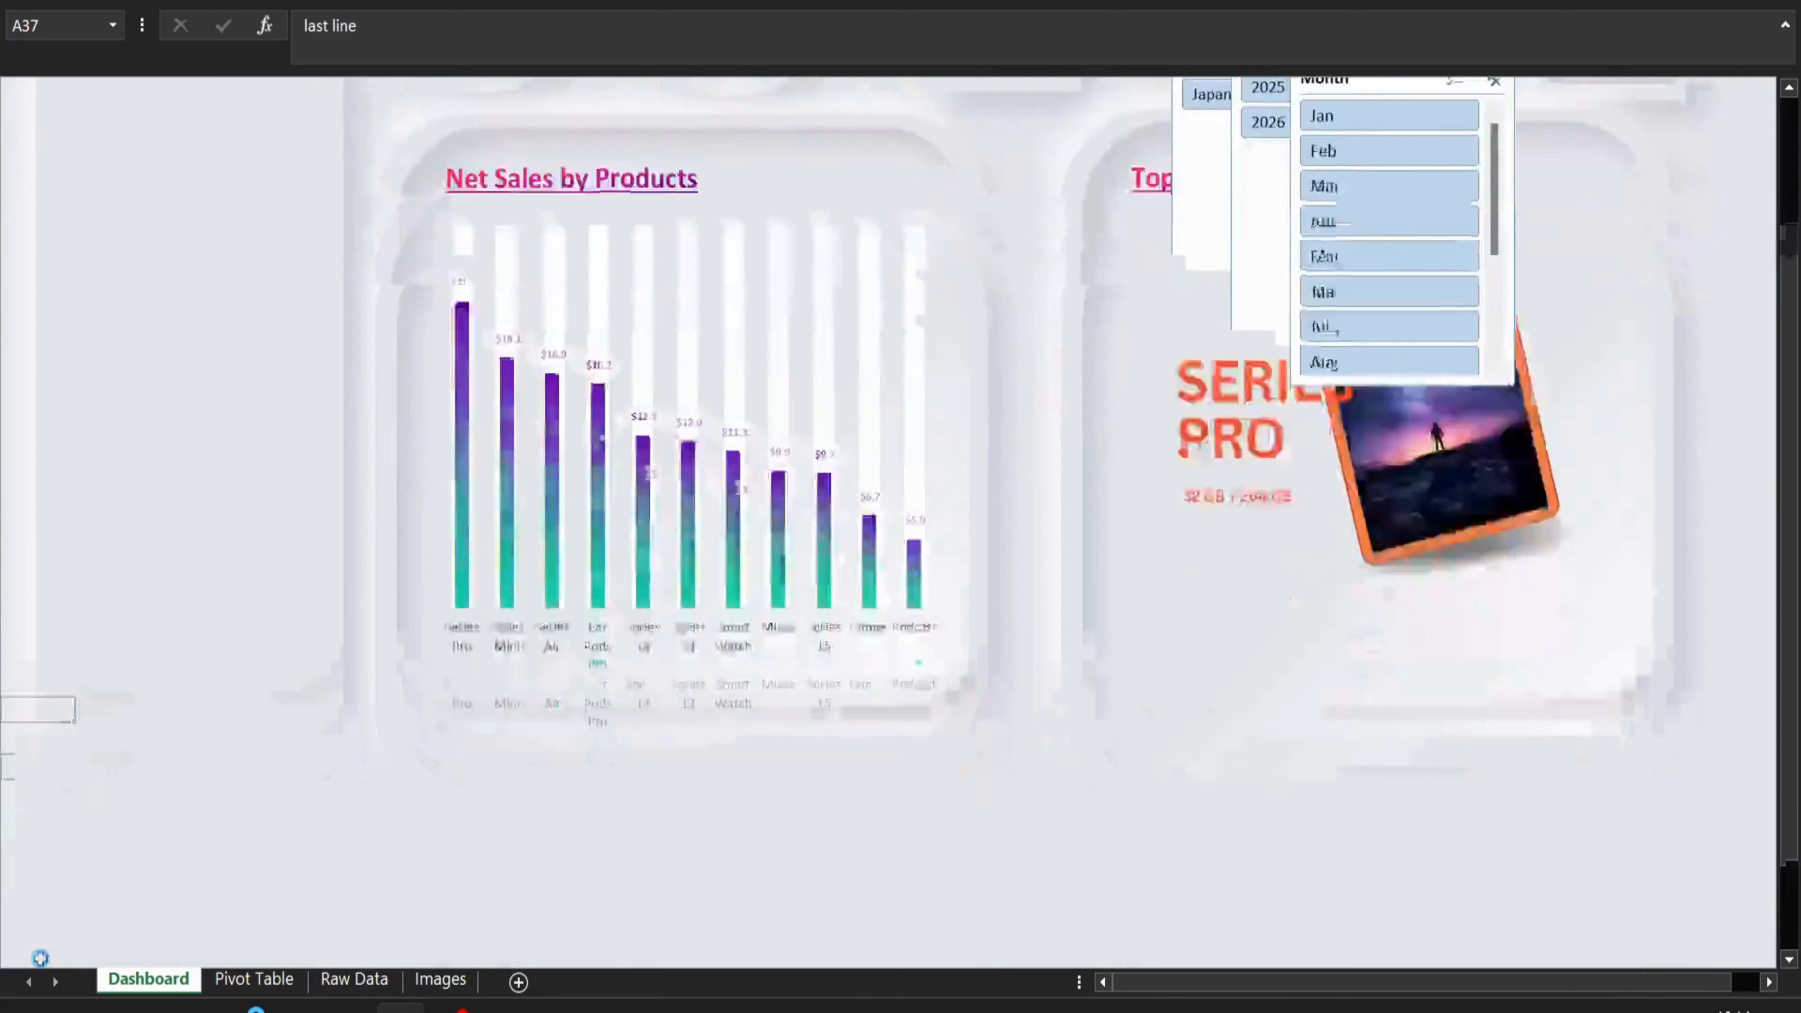
pyautogui.scroll(-2, 41, 959)
pyautogui.press('Delete')
pyautogui.moveTo(1788, 692); pyautogui.dragTo(1788, 108)
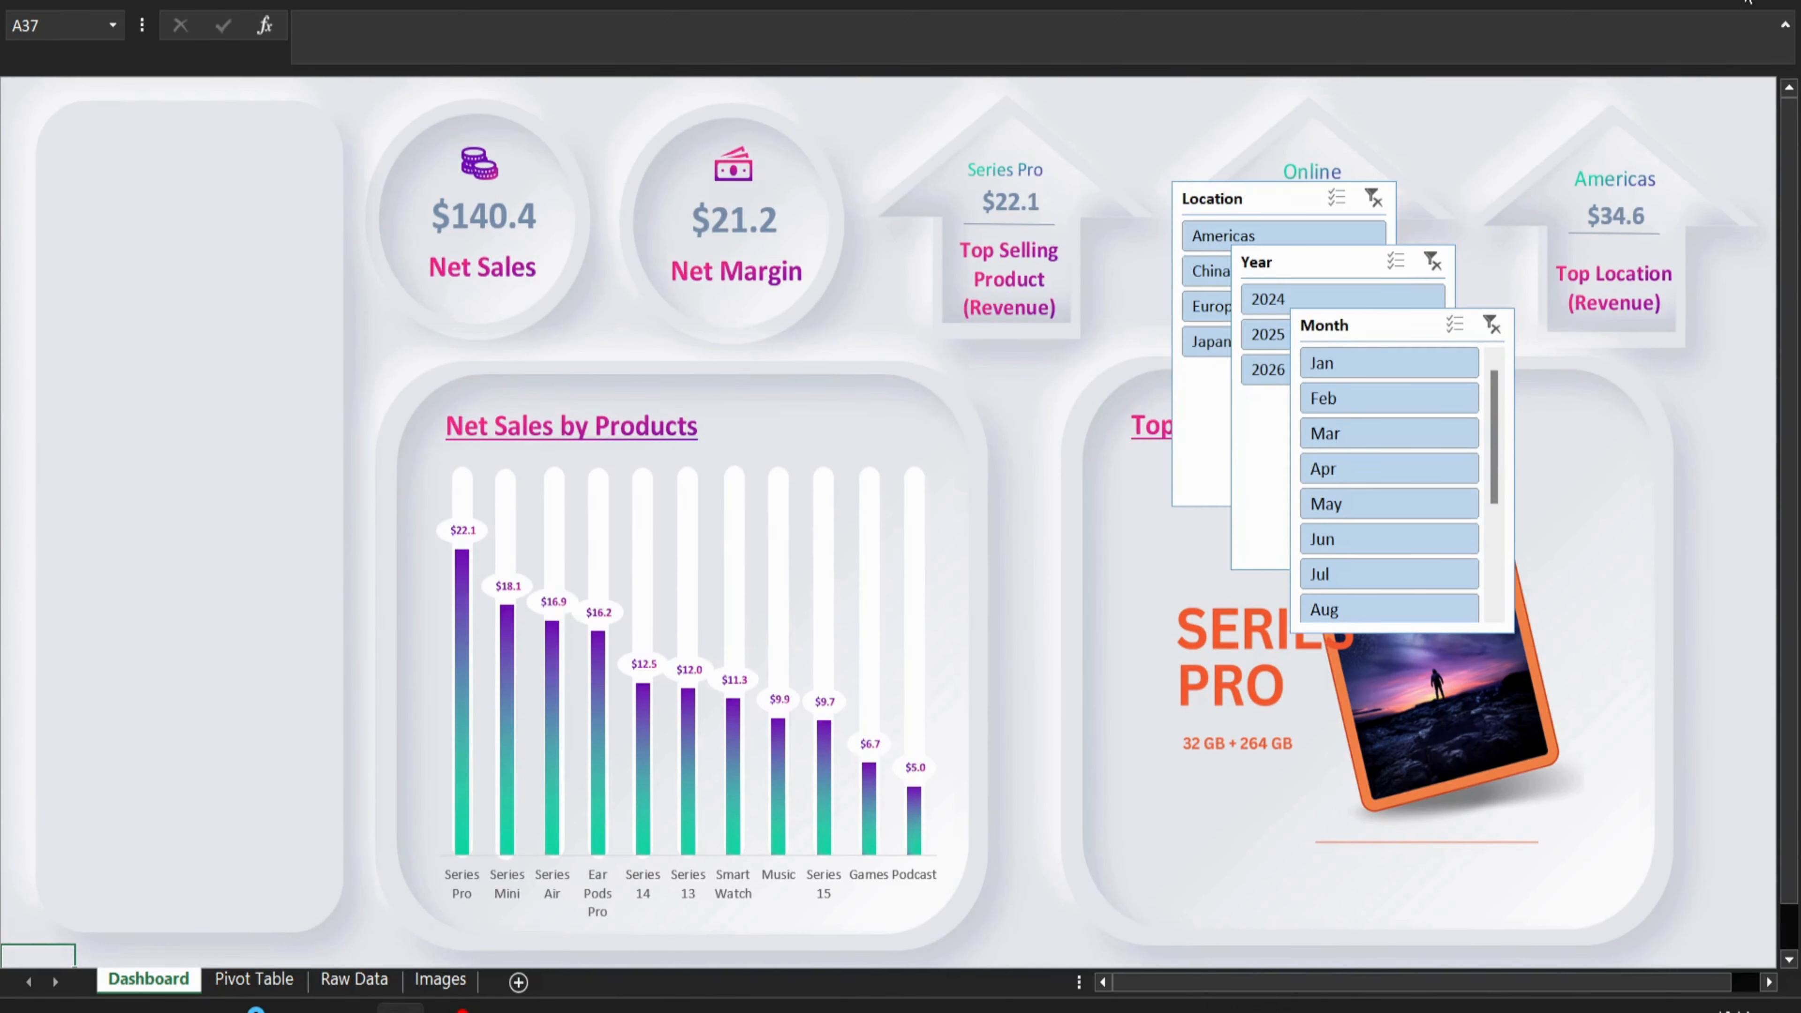
pyautogui.click(1748, 4)
pyautogui.click(1596, 181)
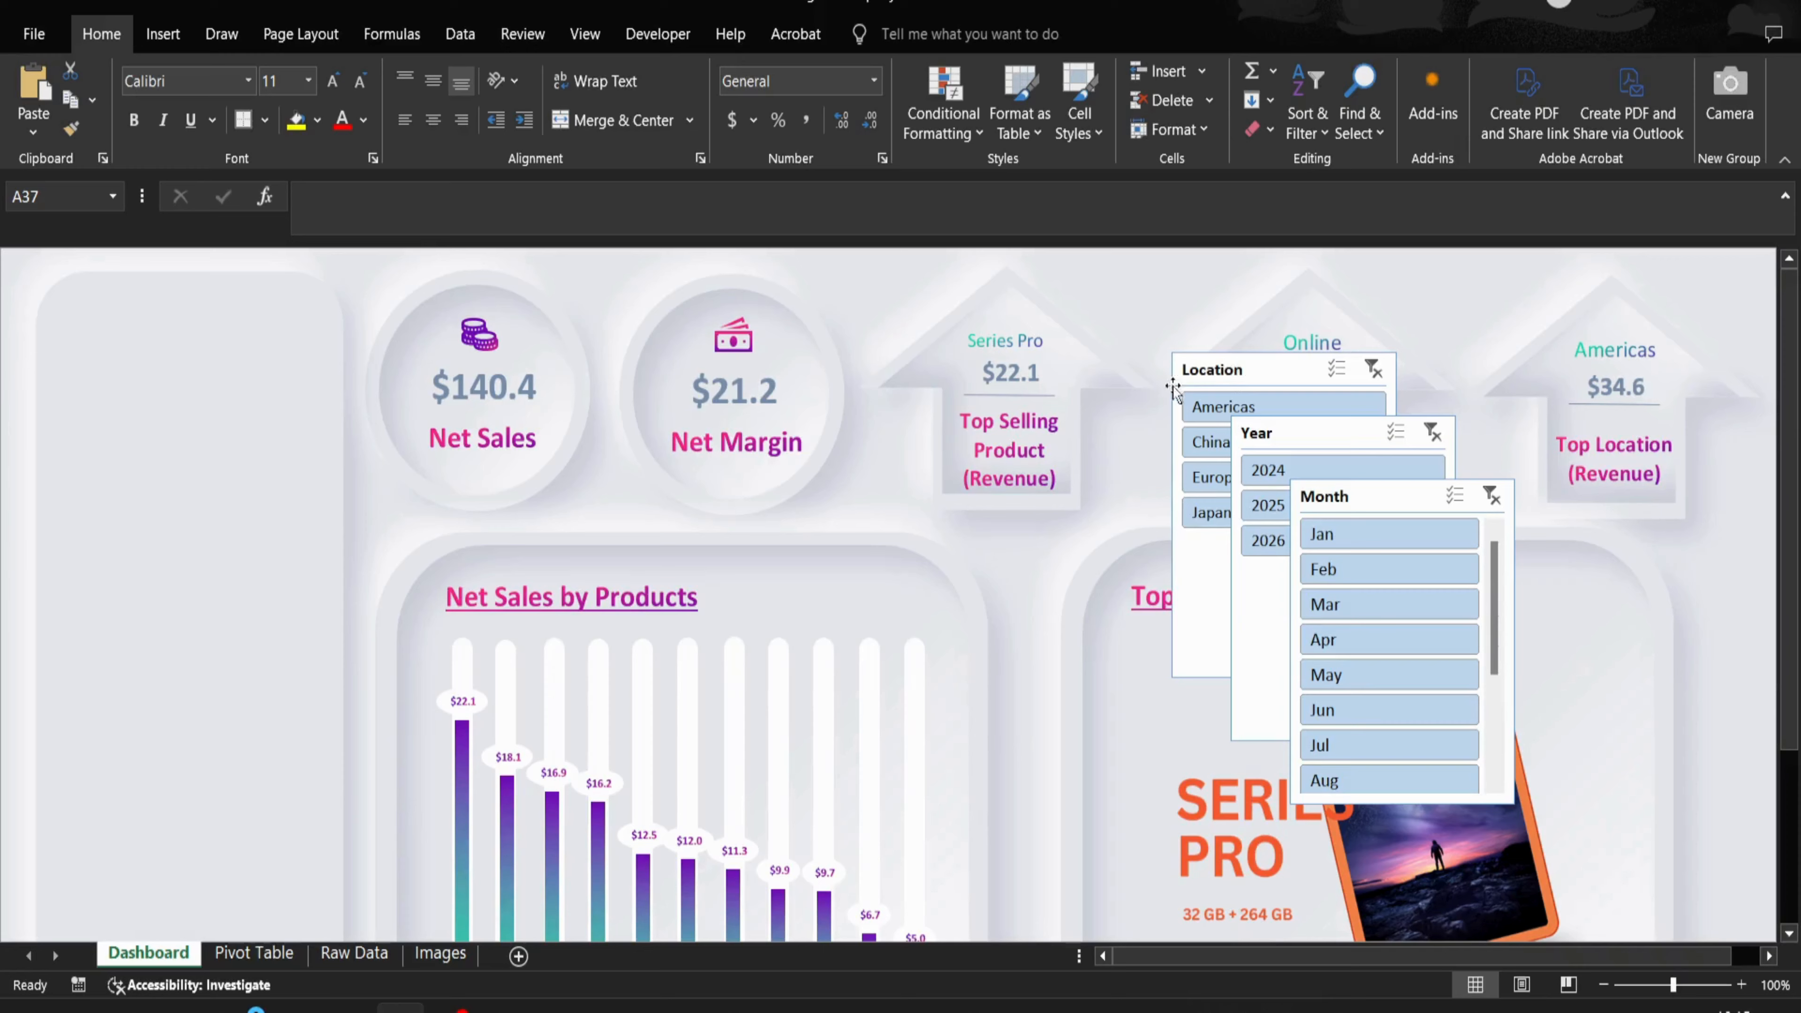
# - Apply the first plain white slicer style to the Location slicer and move it to the narrow side panel
pyautogui.click(1244, 376)
pyautogui.click(840, 39)
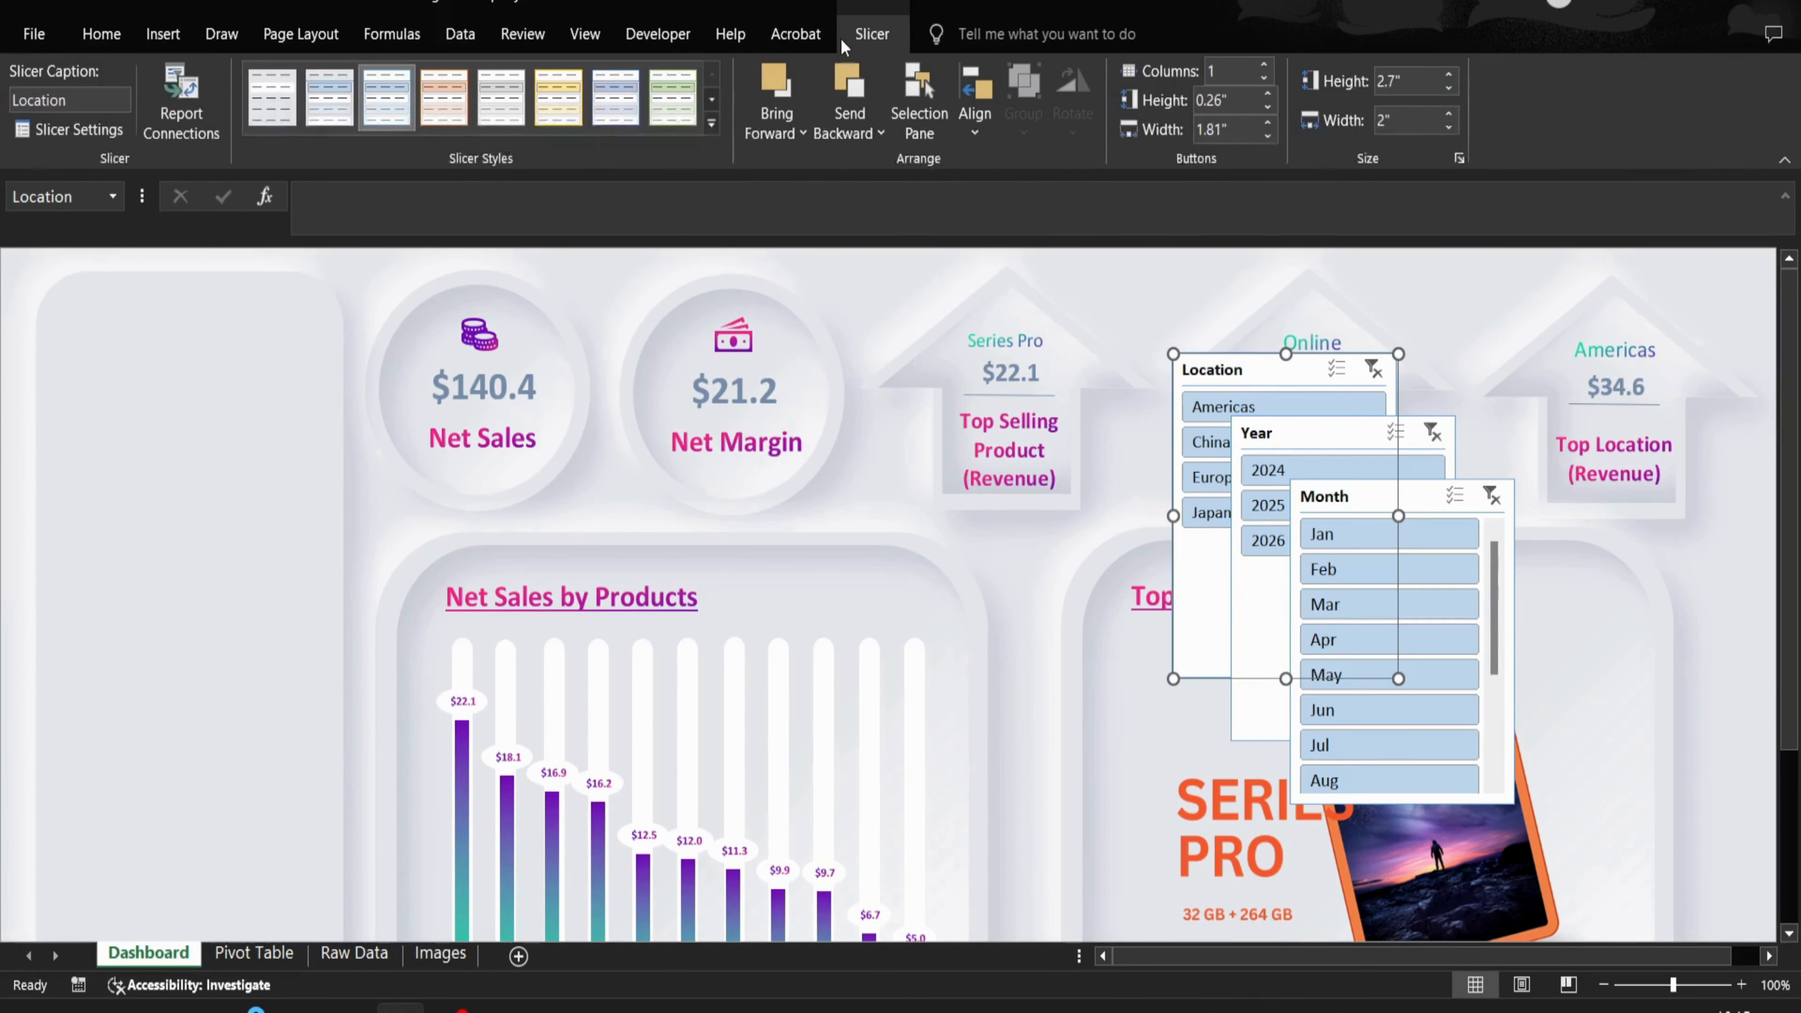
pyautogui.click(271, 97)
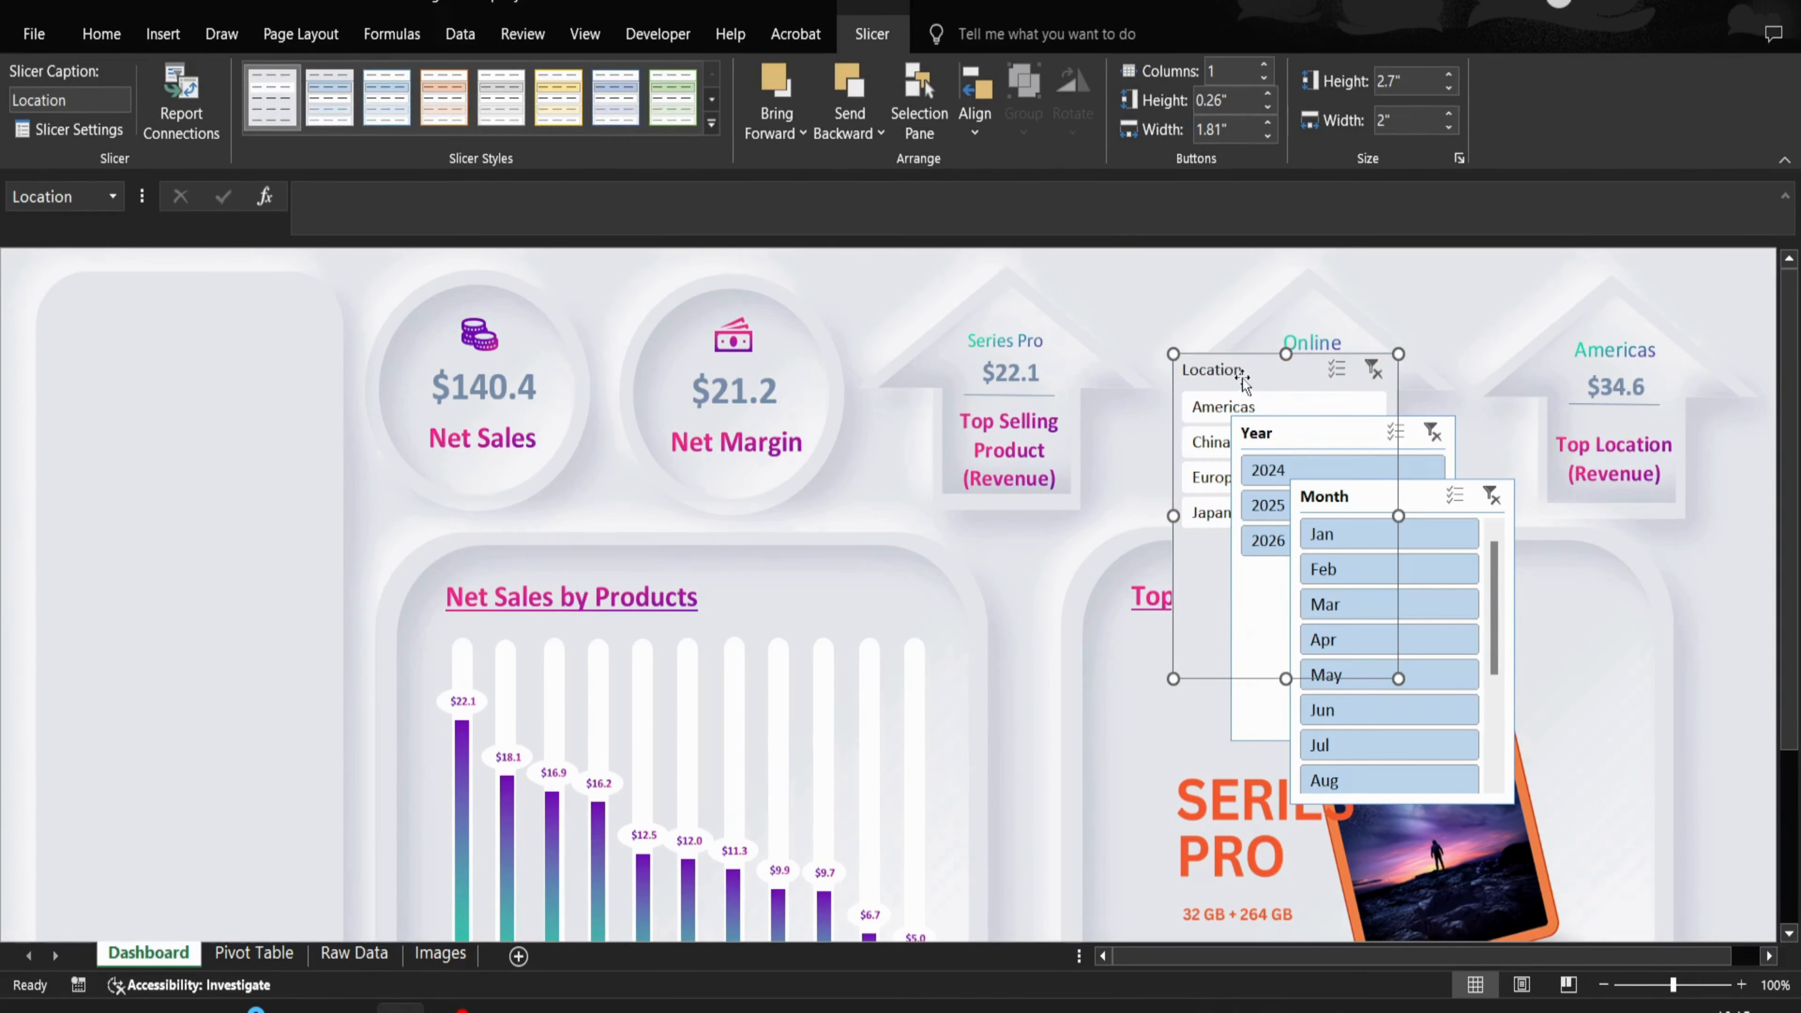
pyautogui.moveTo(1242, 380); pyautogui.dragTo(289, 433)
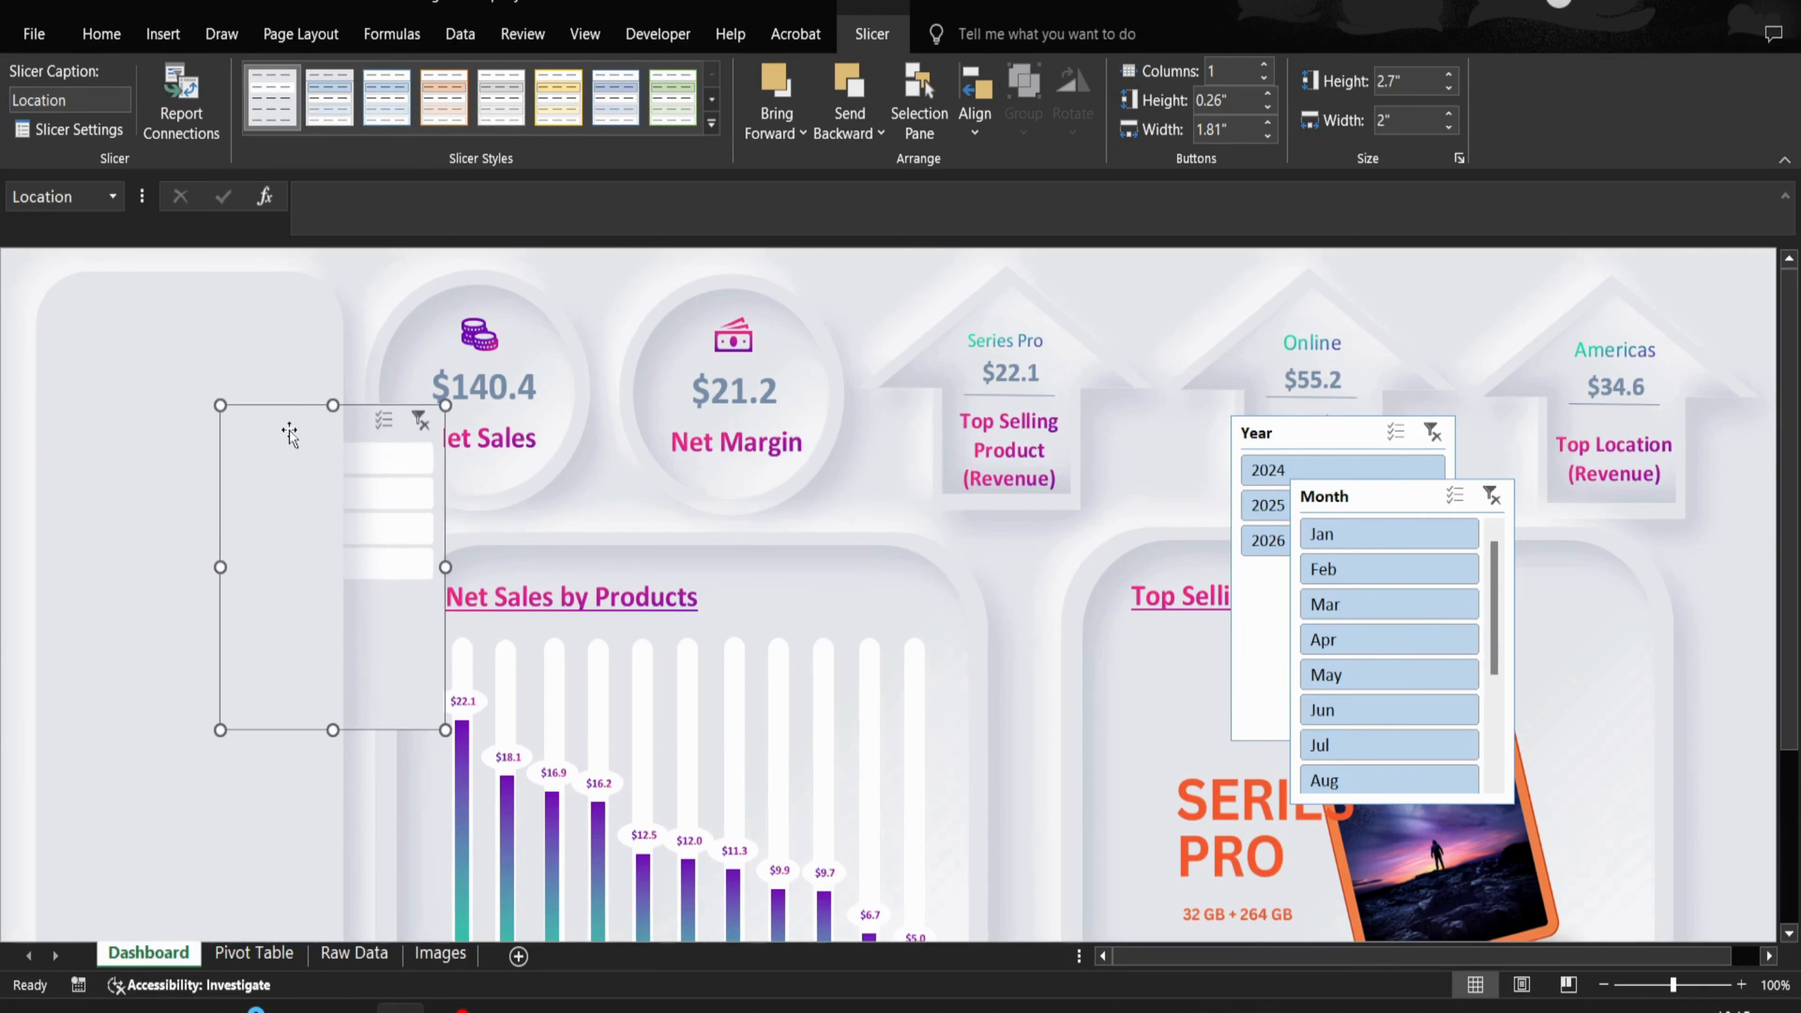
# - Send the narrow side panel to the back and place the Location slicer in its lower half
pyautogui.rightClick(358, 431)
pyautogui.click(294, 453)
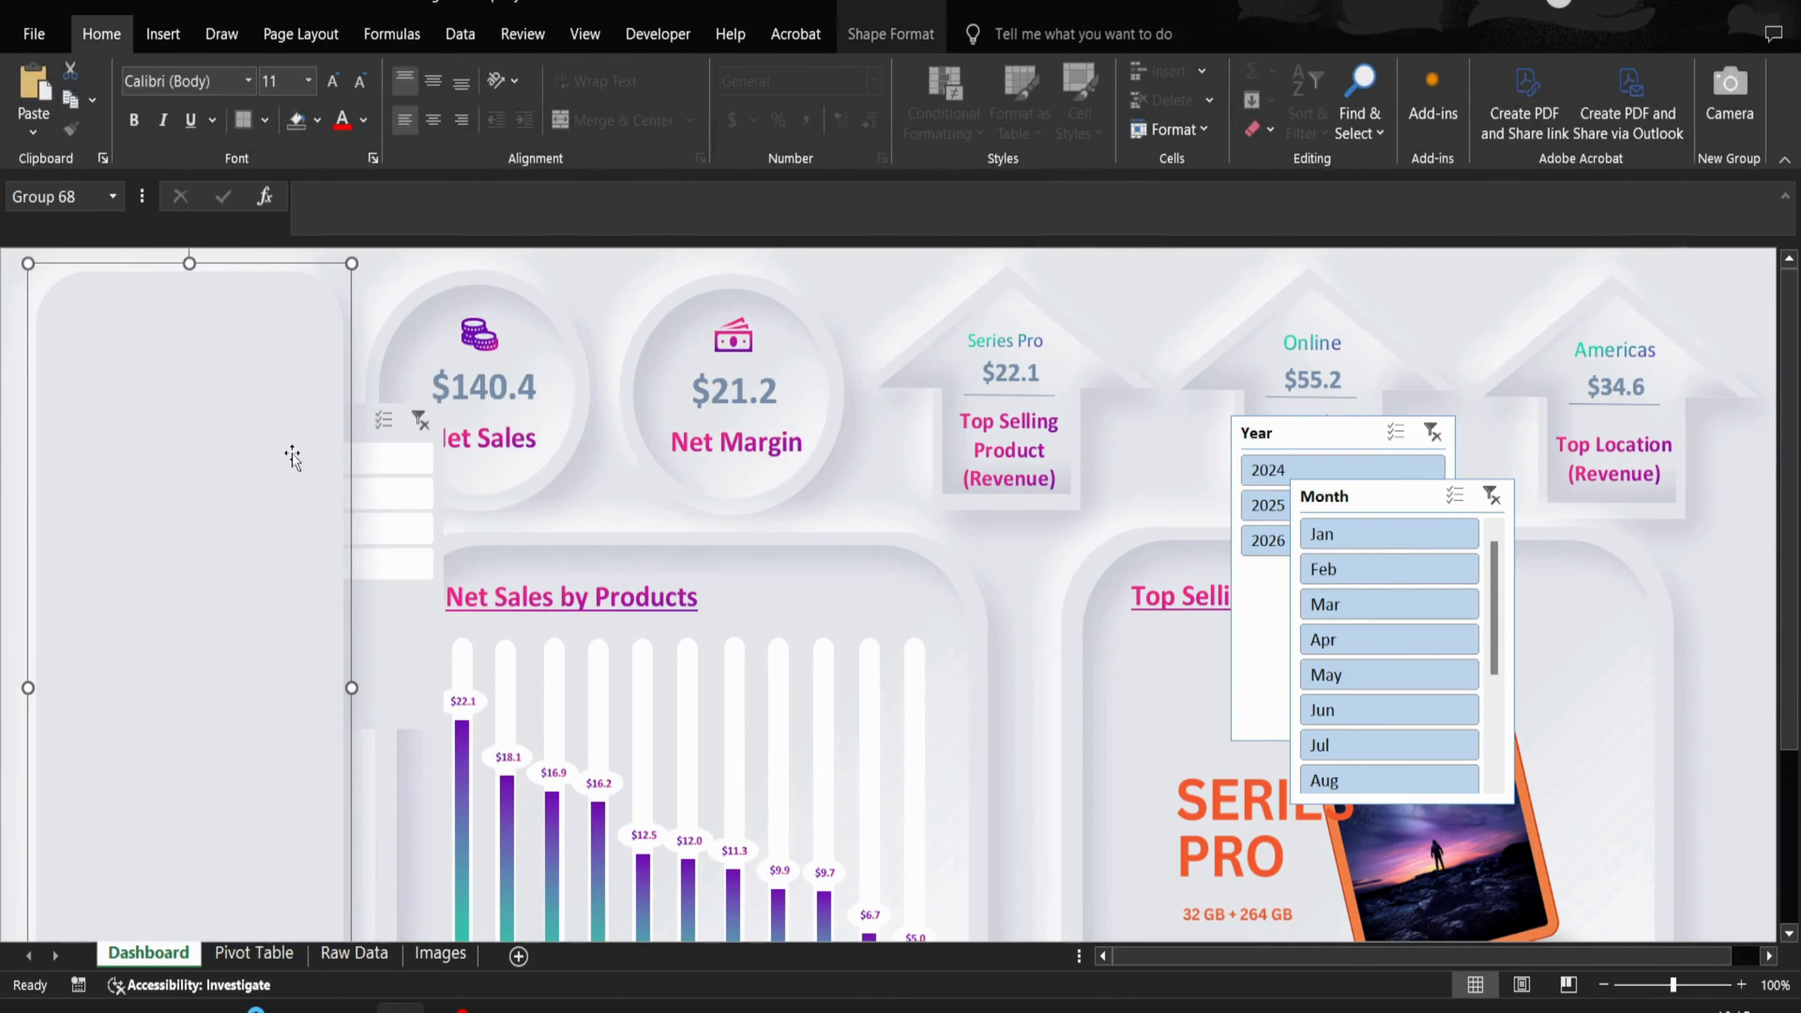
pyautogui.rightClick(293, 454)
pyautogui.moveTo(537, 704)
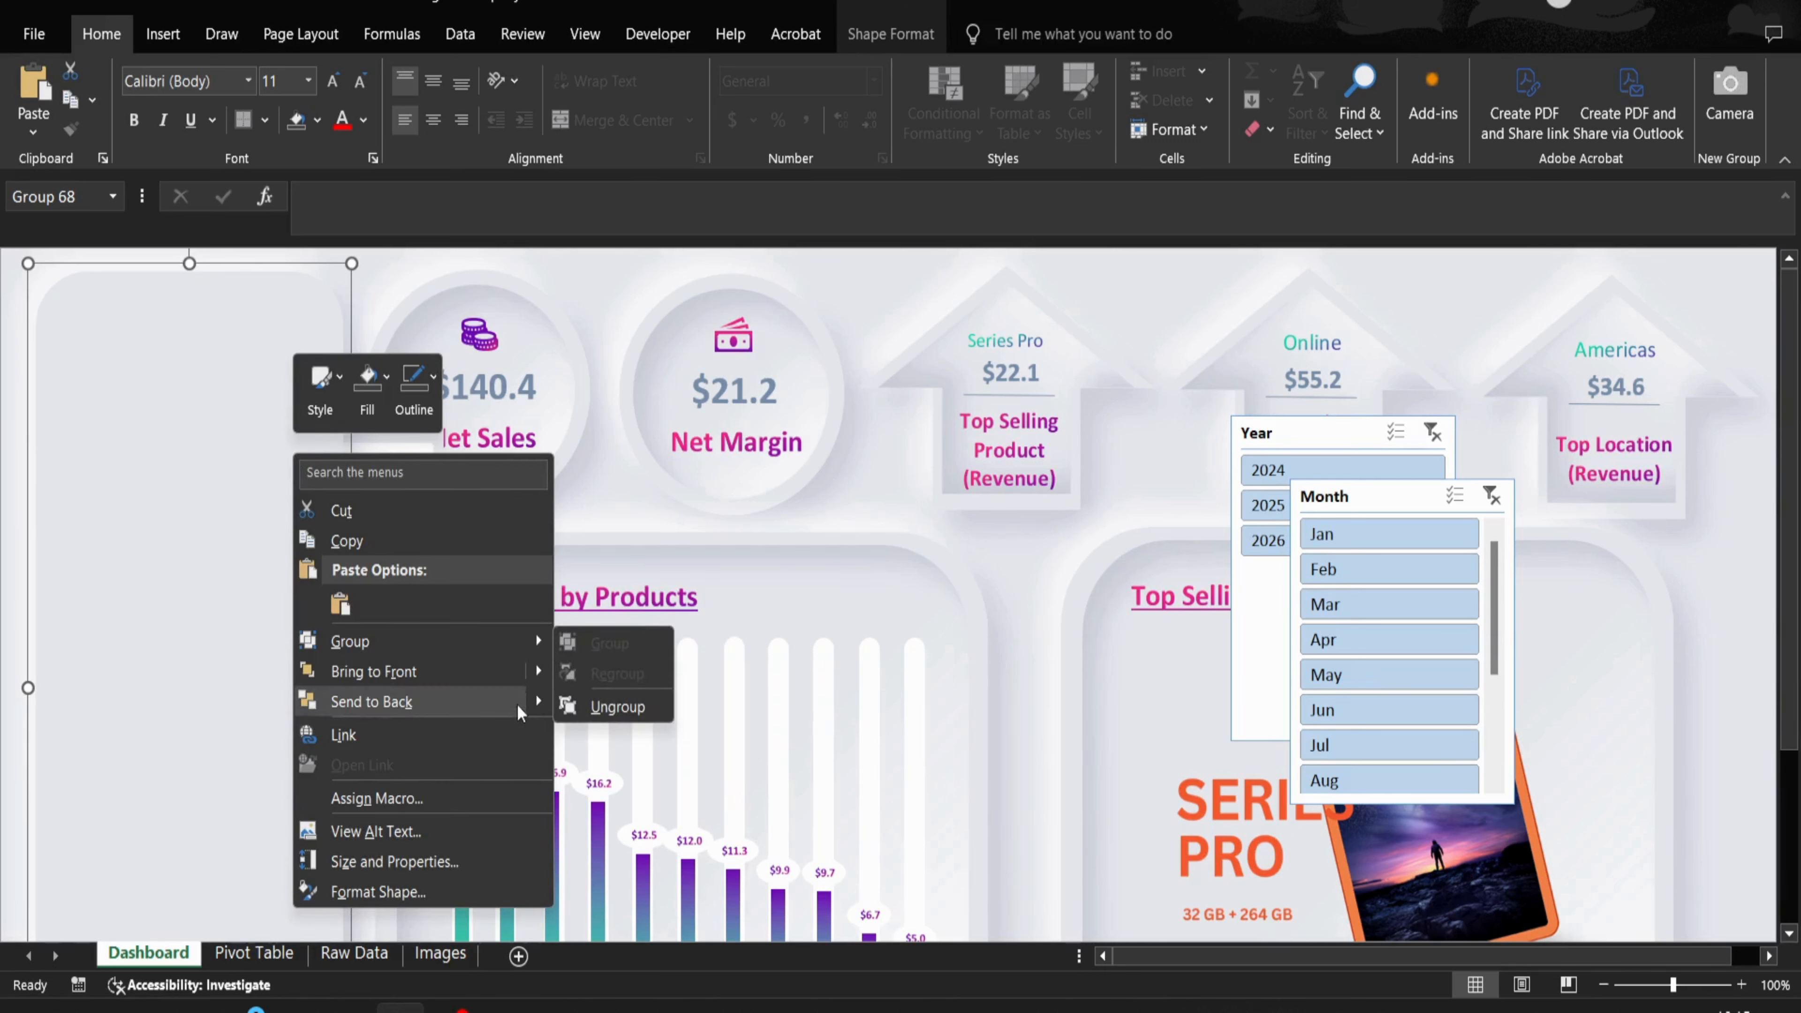
pyautogui.click(623, 735)
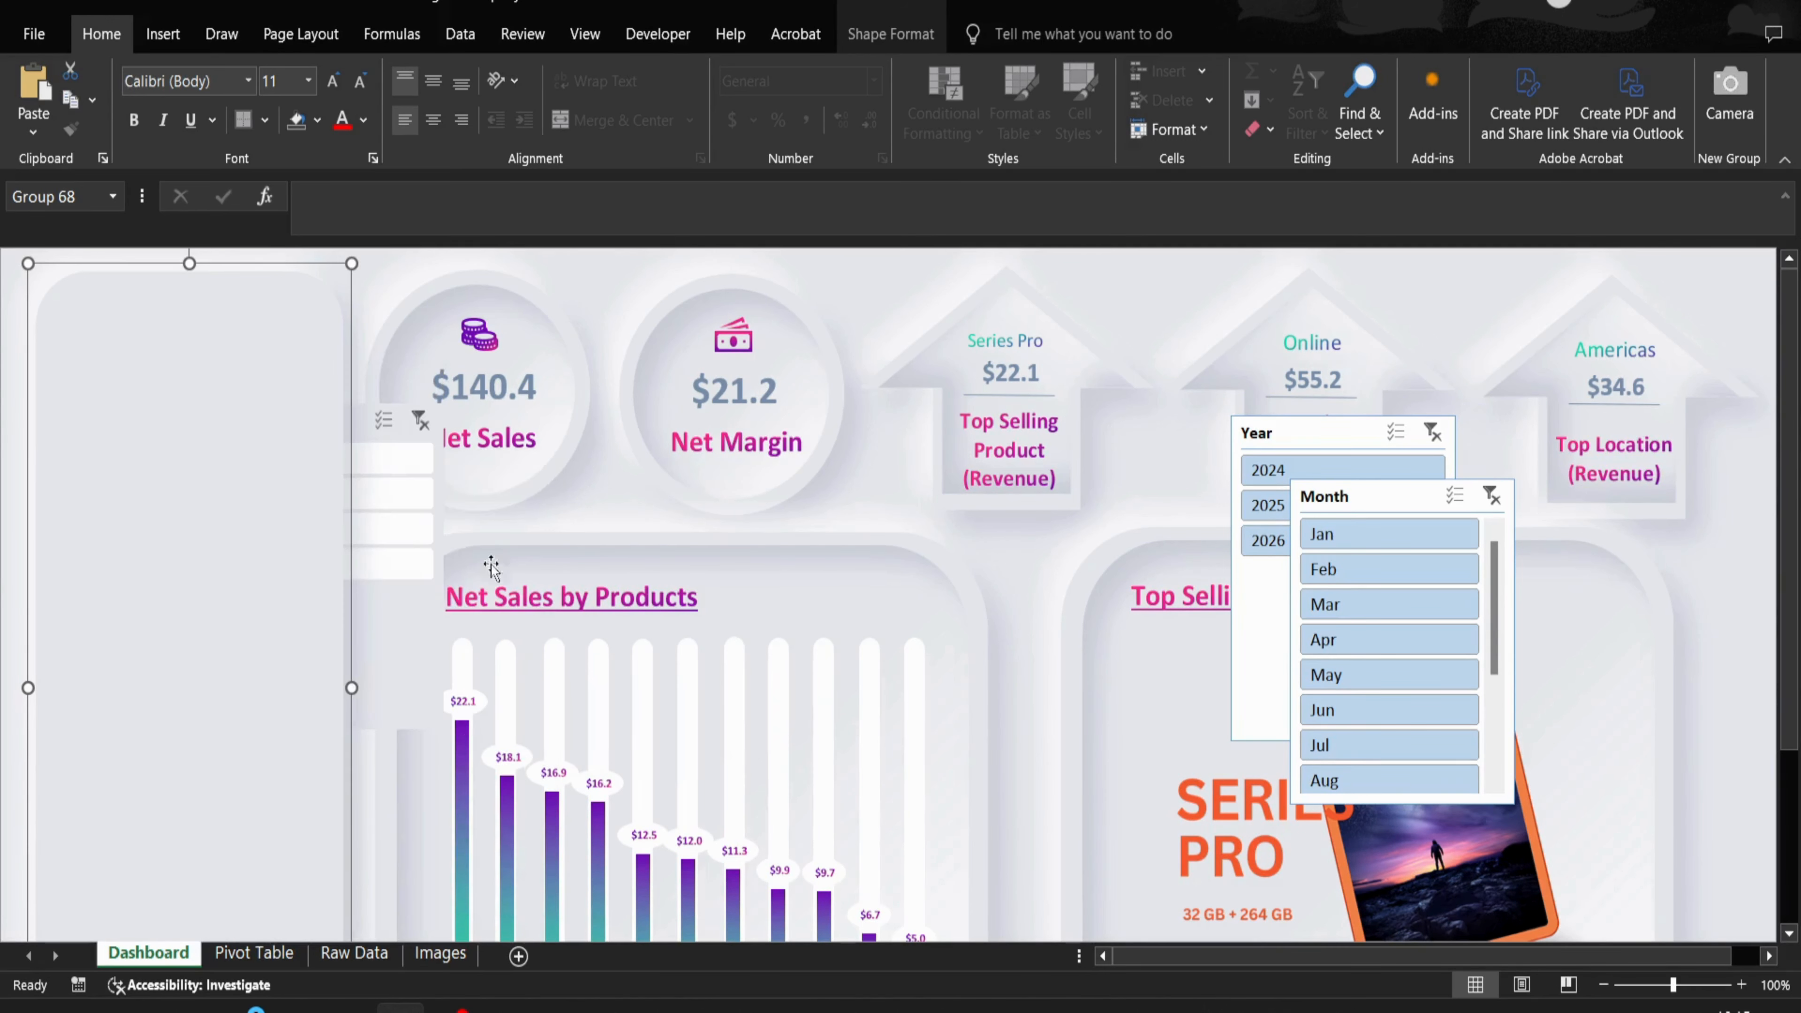
pyautogui.rightClick(287, 432)
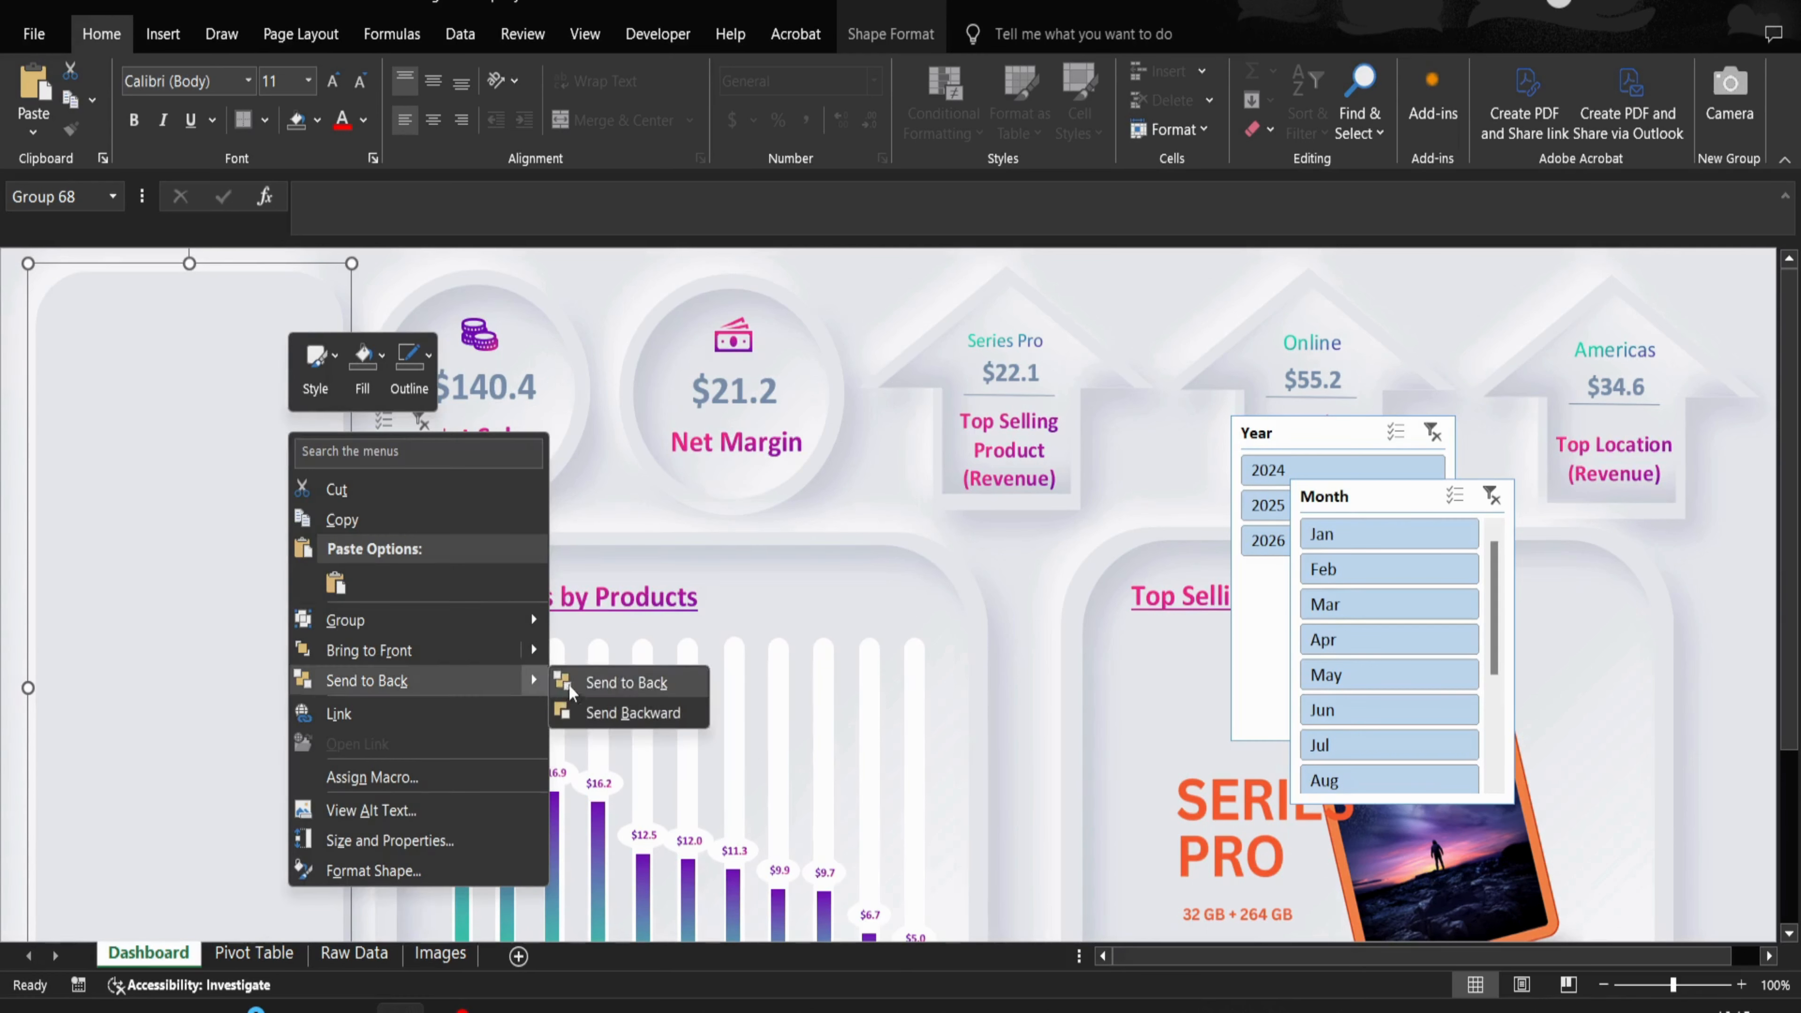
pyautogui.click(580, 685)
pyautogui.click(165, 461)
pyautogui.moveTo(165, 461); pyautogui.dragTo(101, 704)
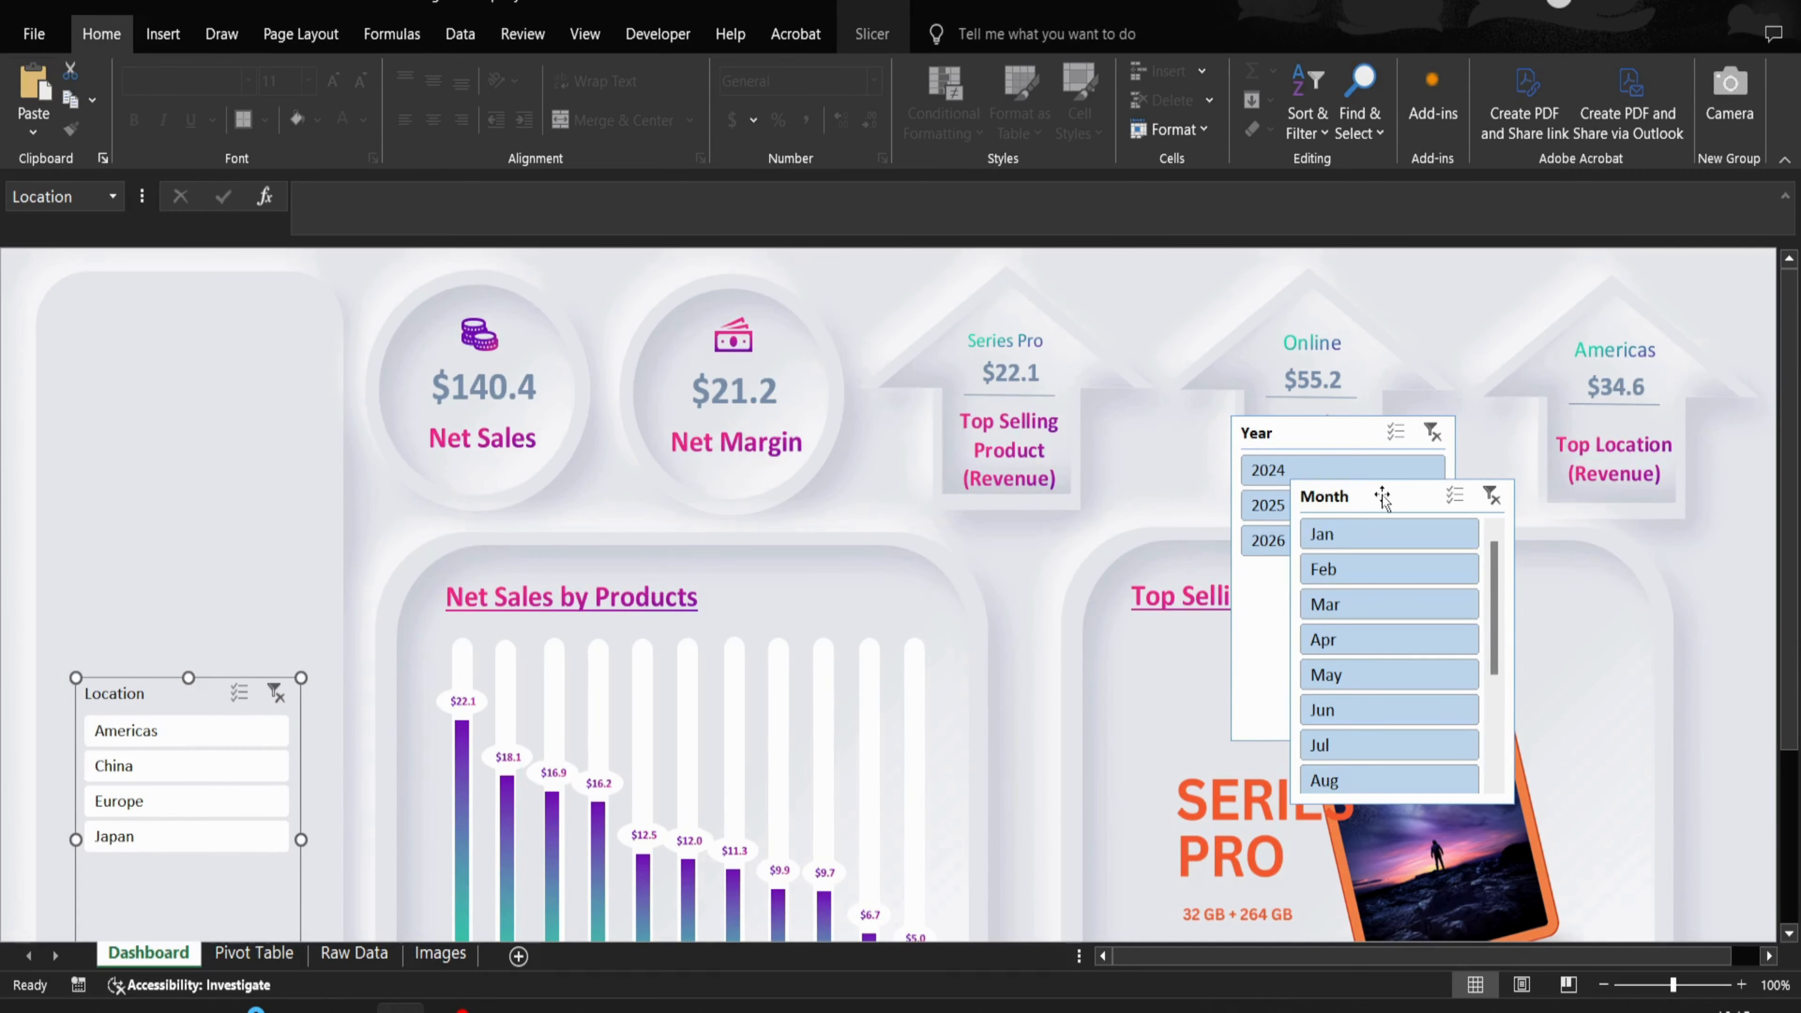
# - Move the Month slicer onto the narrow side panel above the Location slicer and open its slicer formatting options
pyautogui.moveTo(1387, 497); pyautogui.dragTo(201, 427)
pyautogui.click(872, 33)
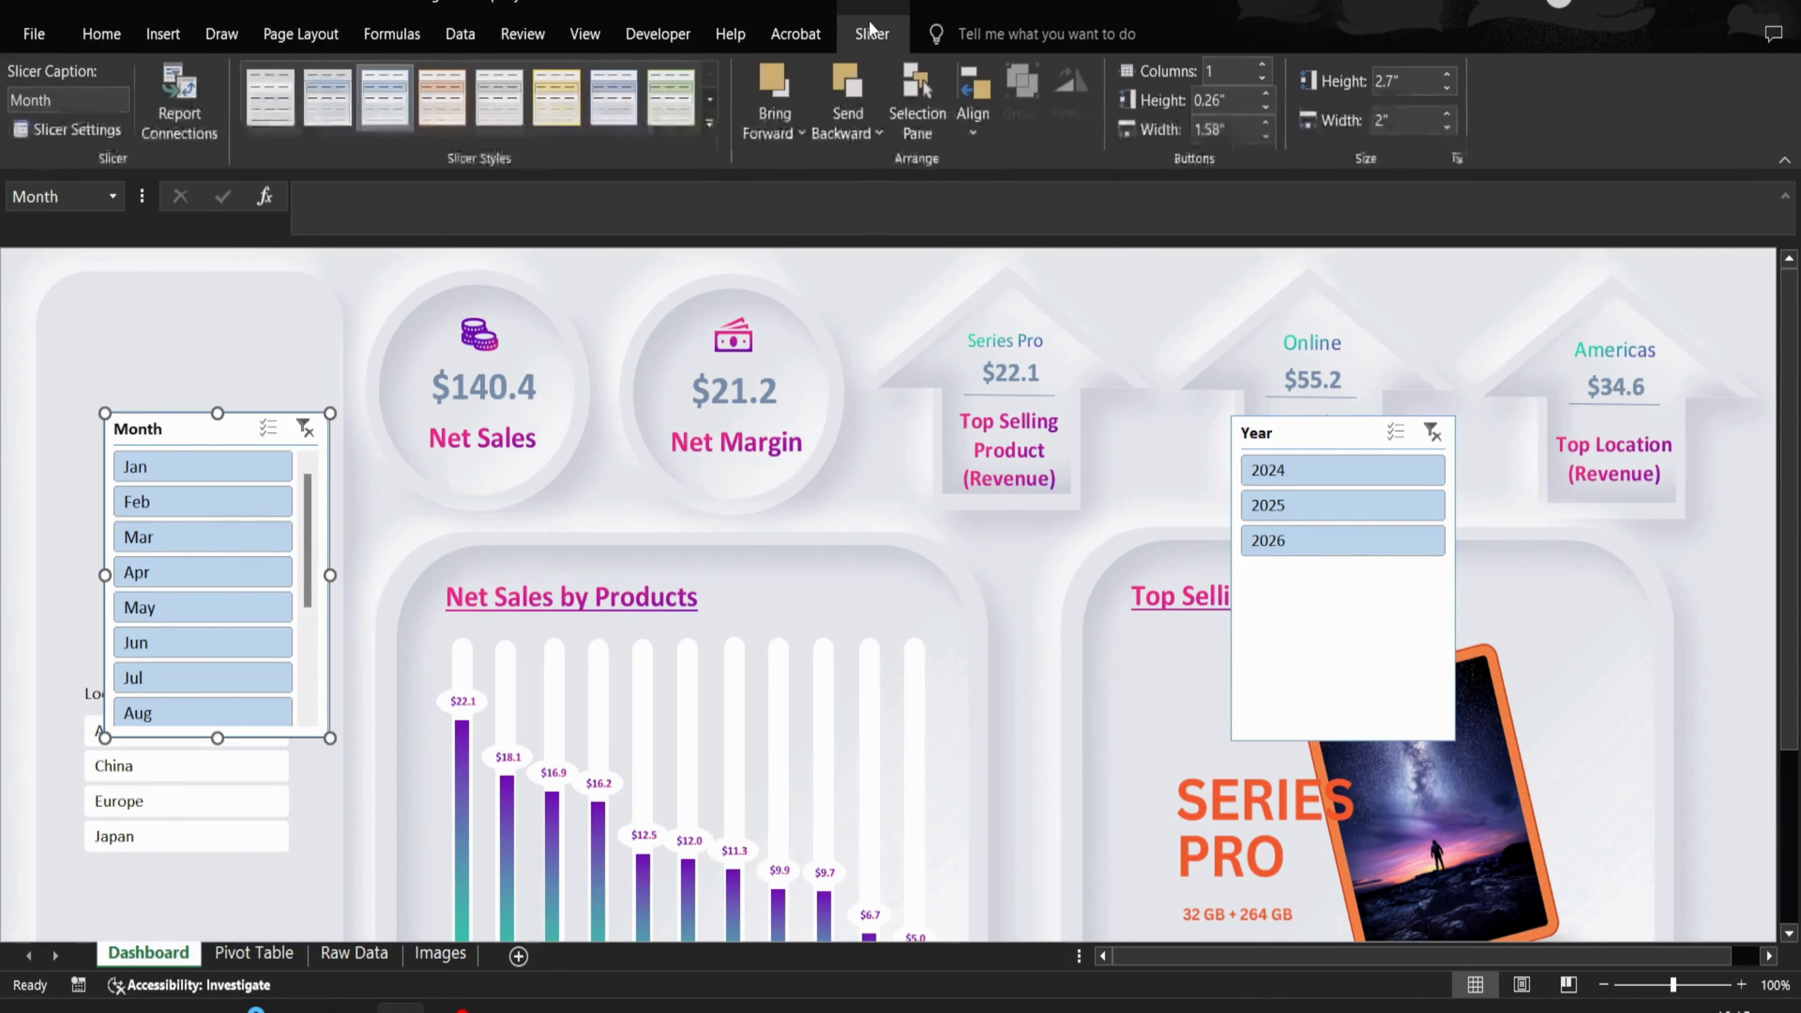